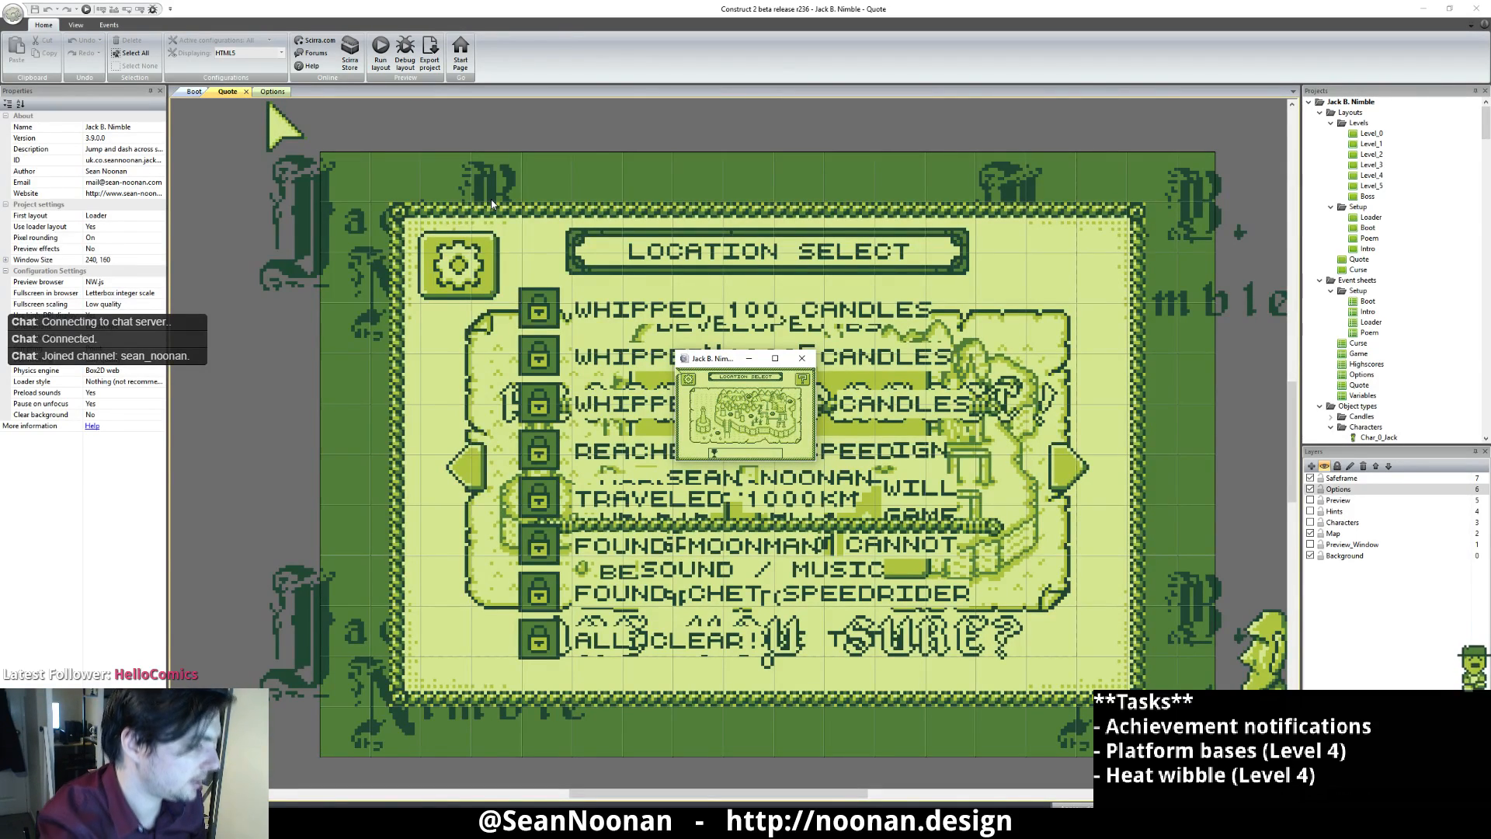
# Step: Try the option buttons on the game preview's settings screen and return to location select
pyautogui.click(689, 380)
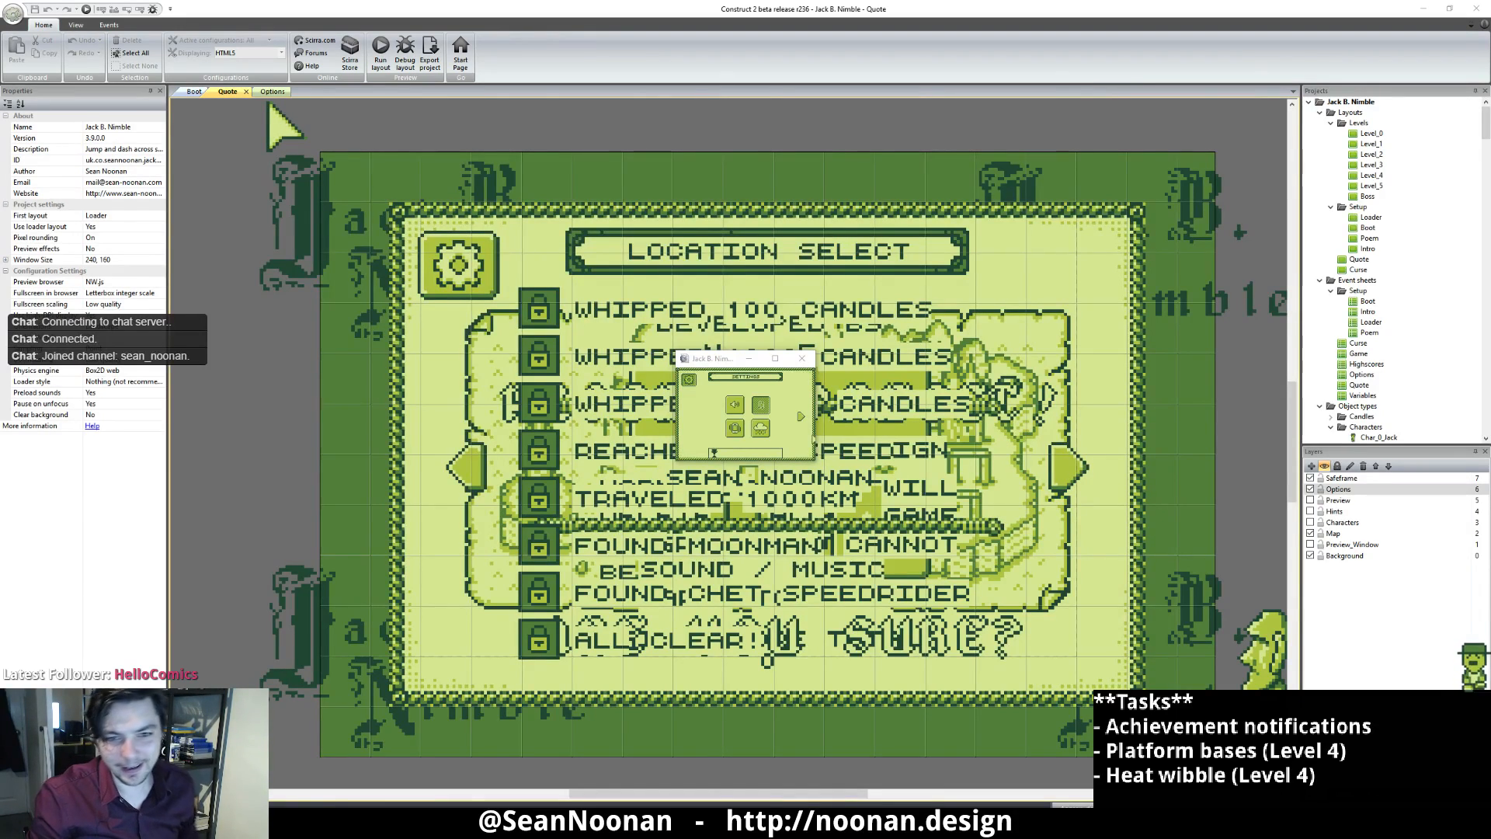
pyautogui.click(810, 438)
pyautogui.click(762, 410)
pyautogui.click(763, 411)
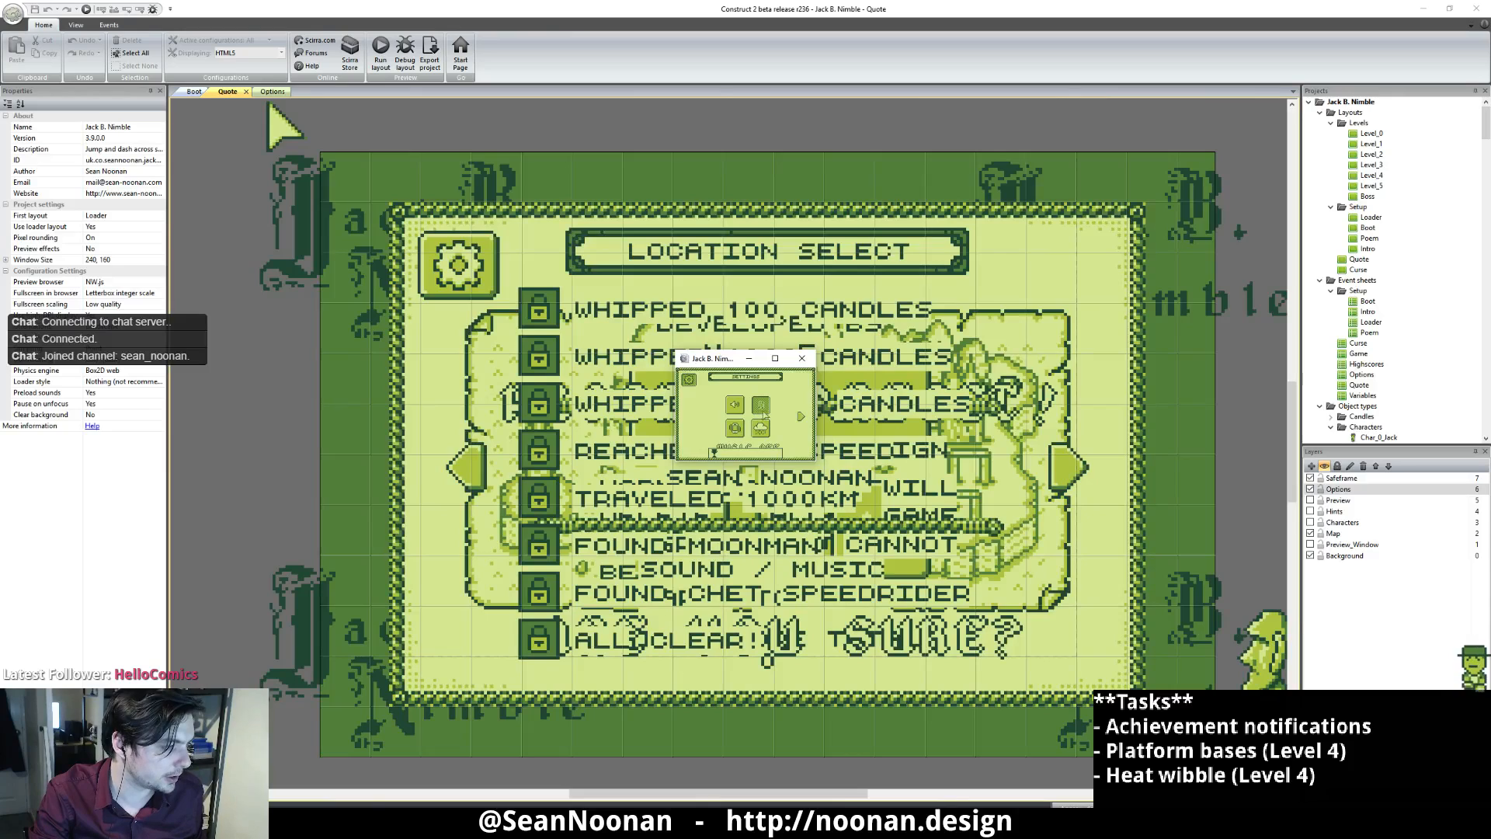
pyautogui.click(691, 380)
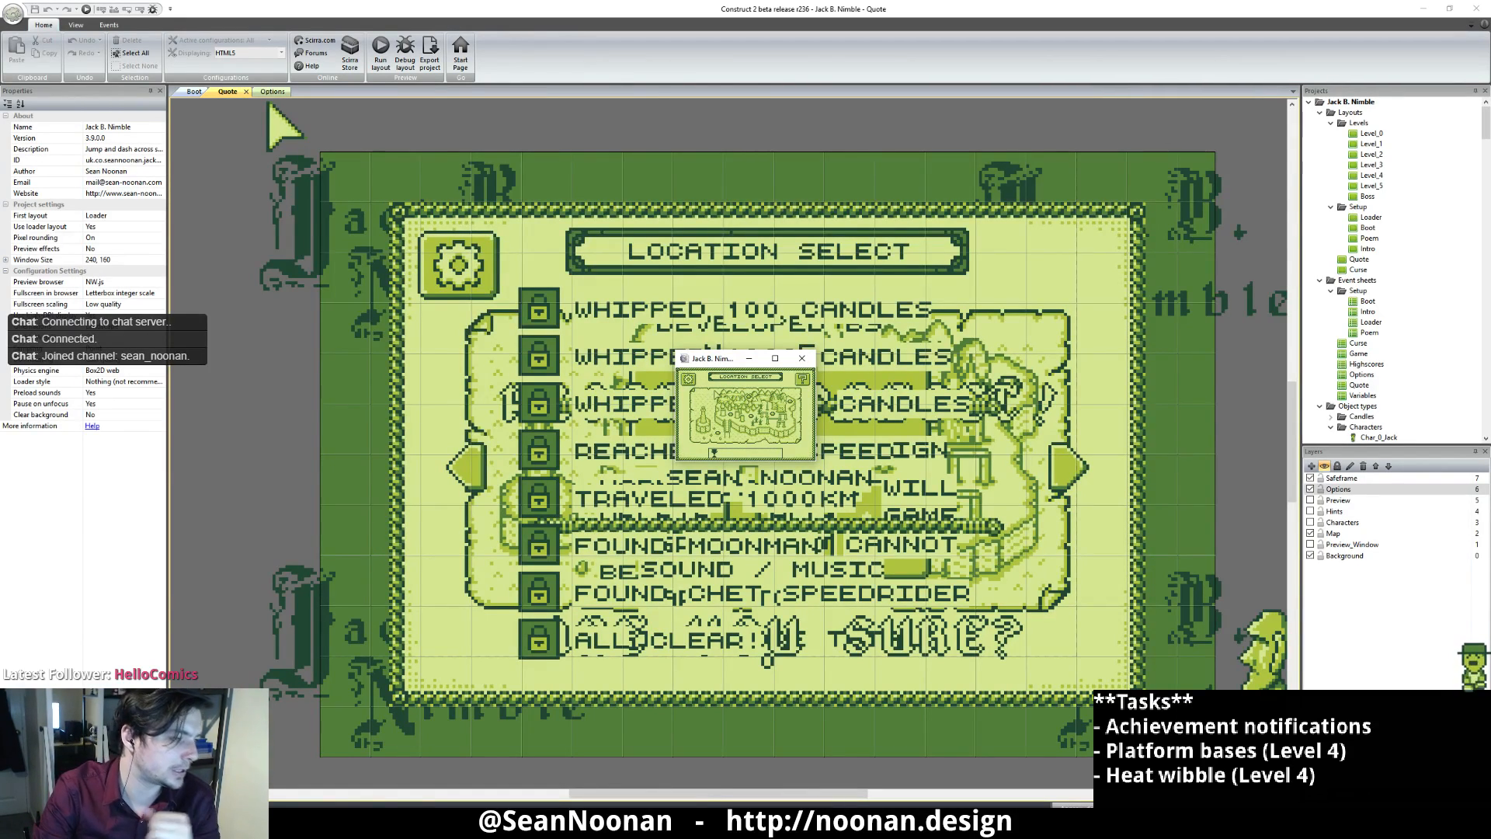
# Step: Maximize the game preview and start a run as Jill Nimble with the handheld-console theme
pyautogui.click(774, 358)
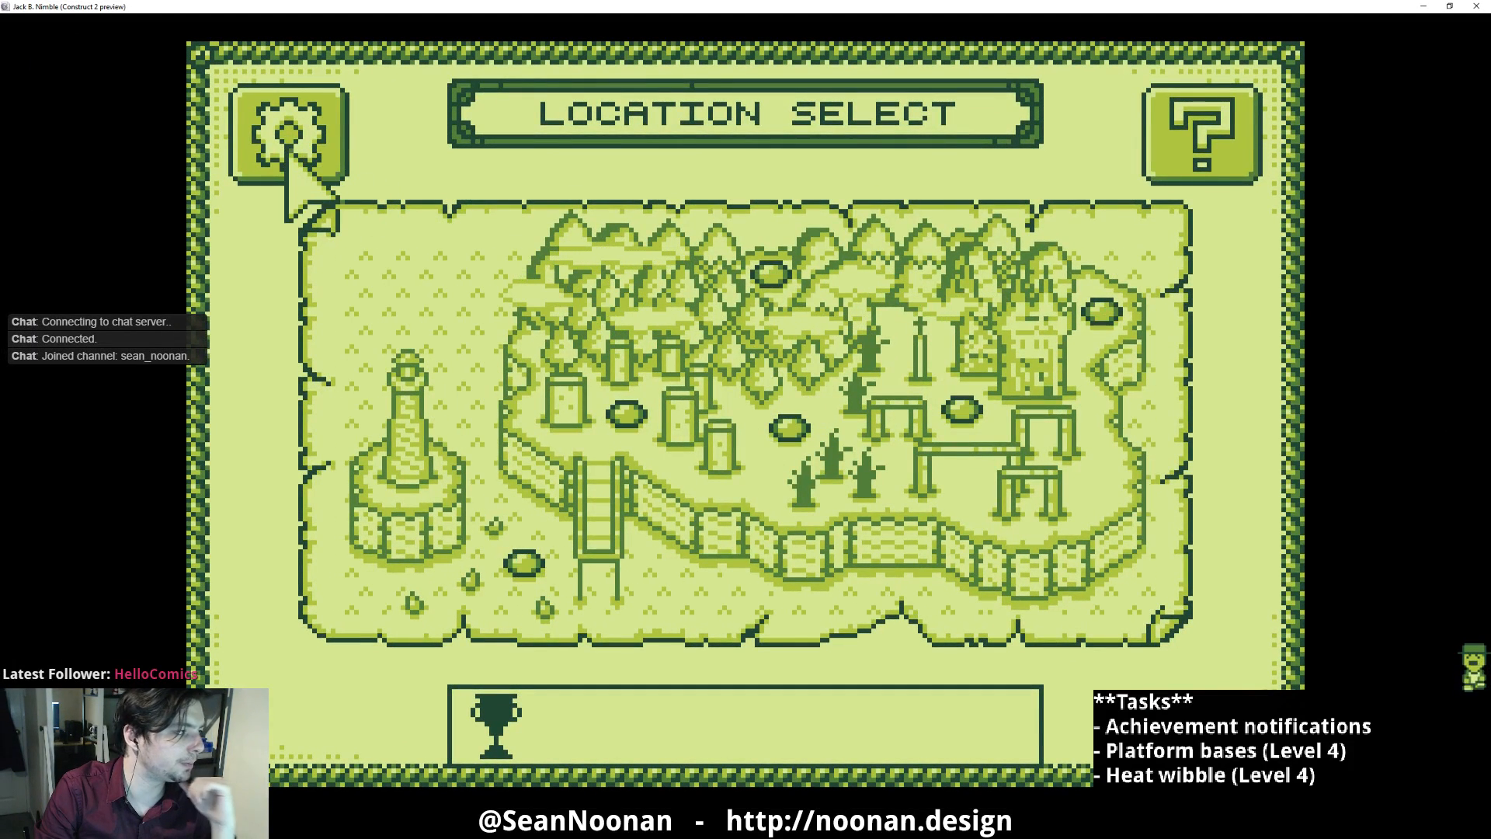
pyautogui.click(626, 414)
pyautogui.click(1067, 617)
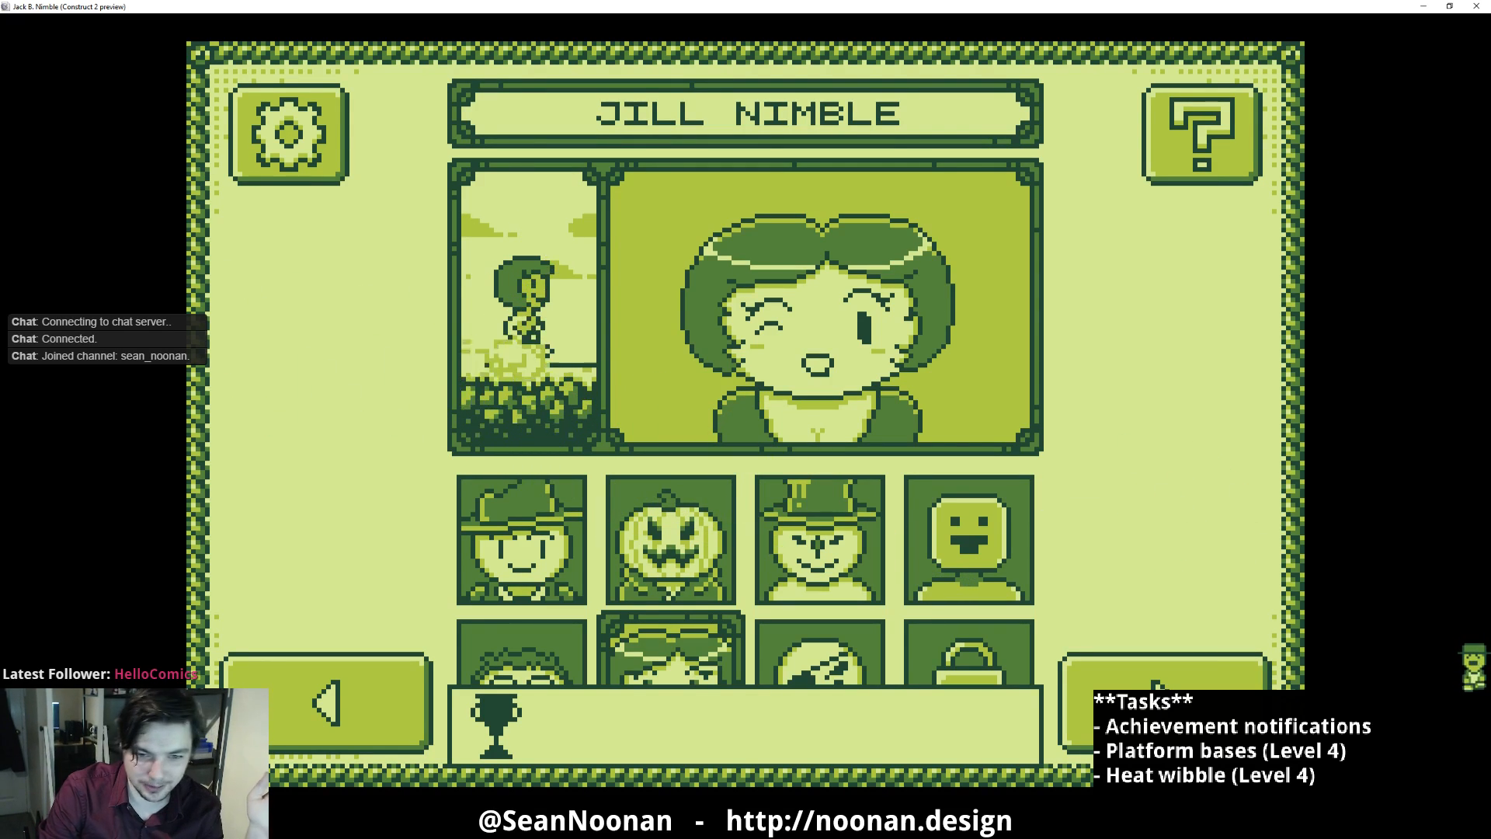
pyautogui.click(1165, 710)
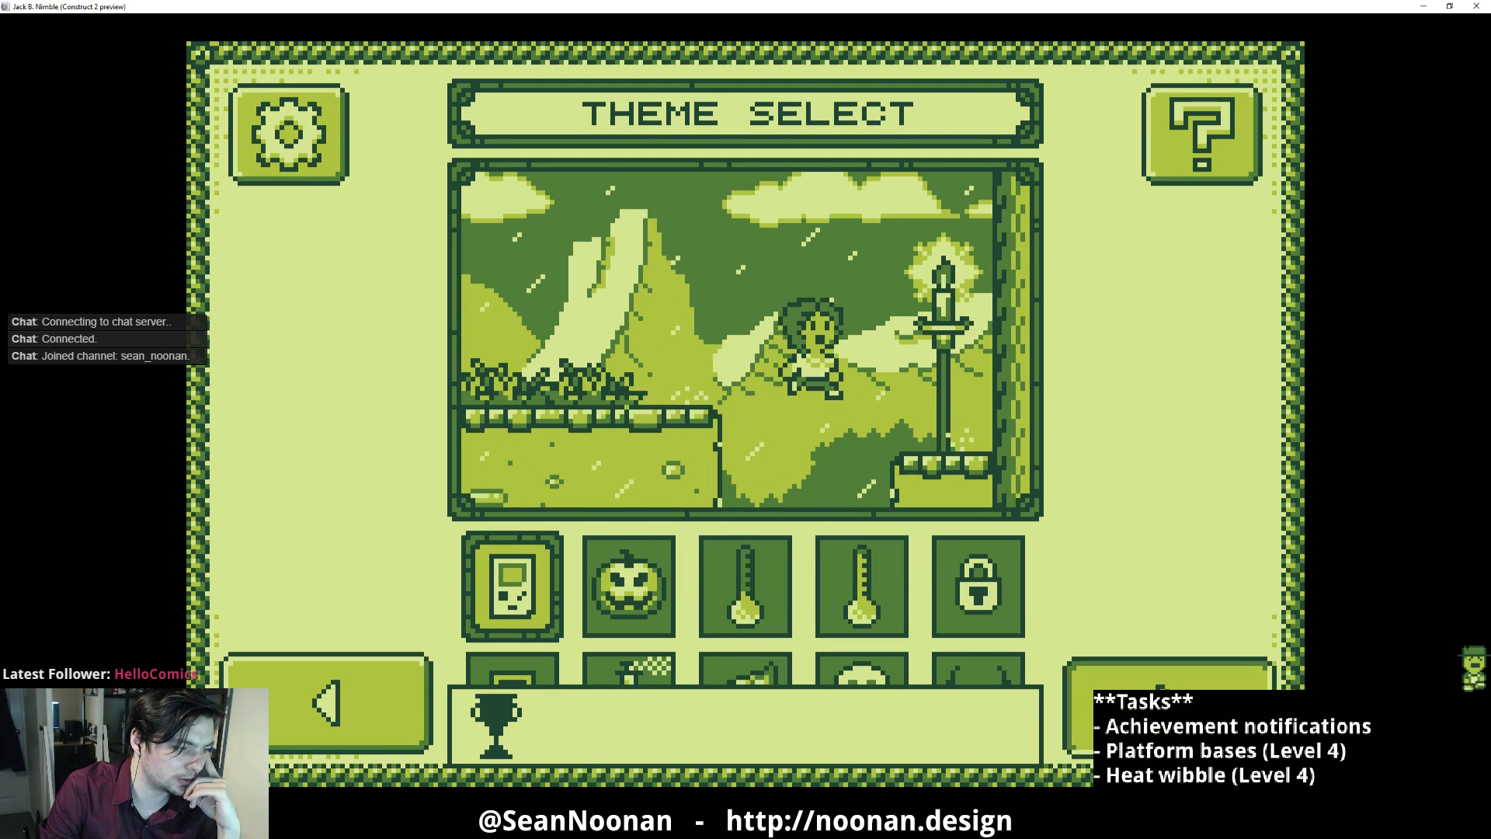
pyautogui.click(1142, 711)
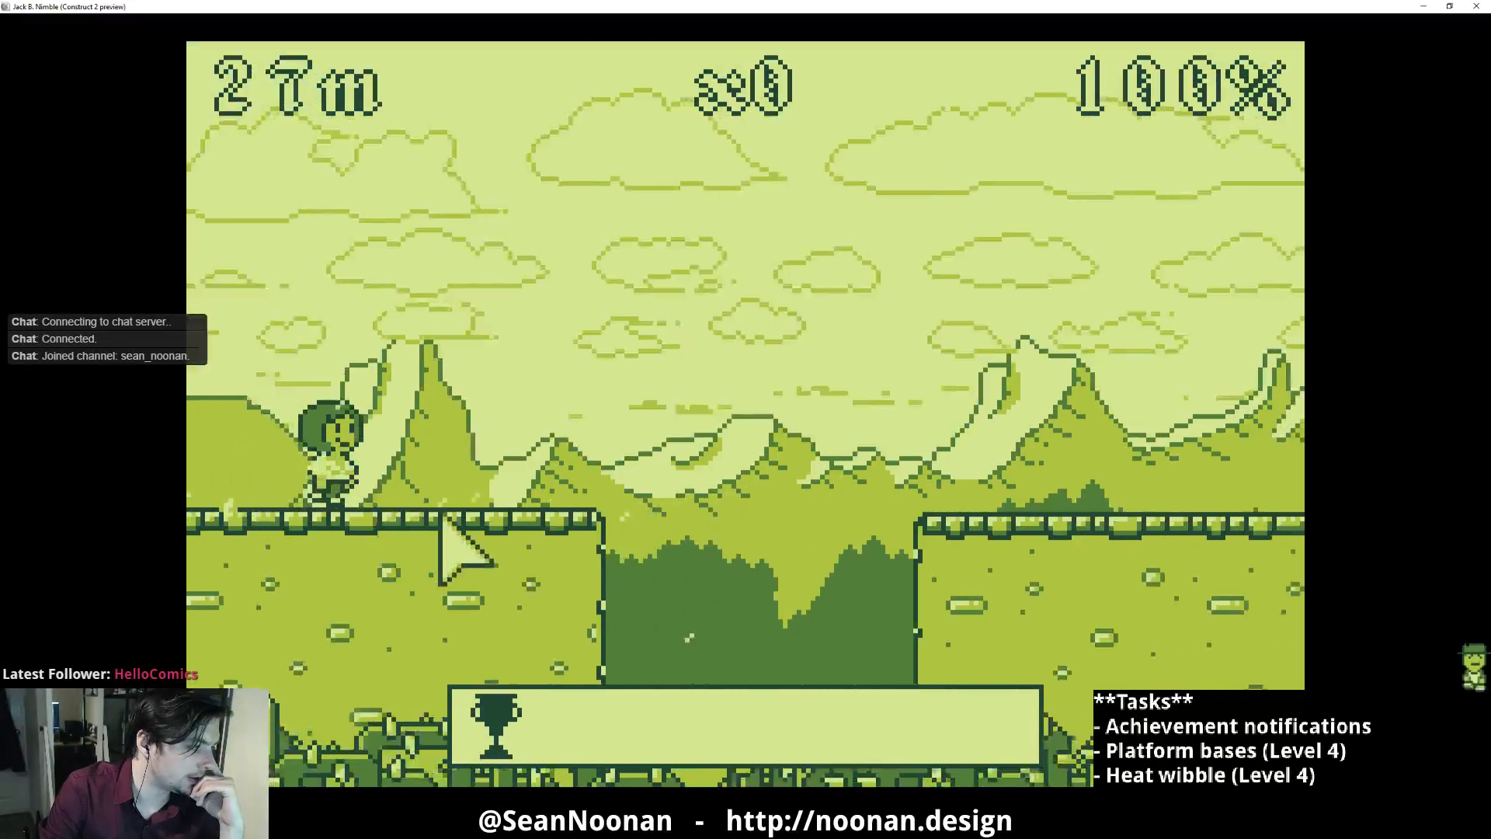
# Step: Playtest the level by jumping the gaps and candlesticks until the run ends, and close the preview
pyautogui.click(460, 522)
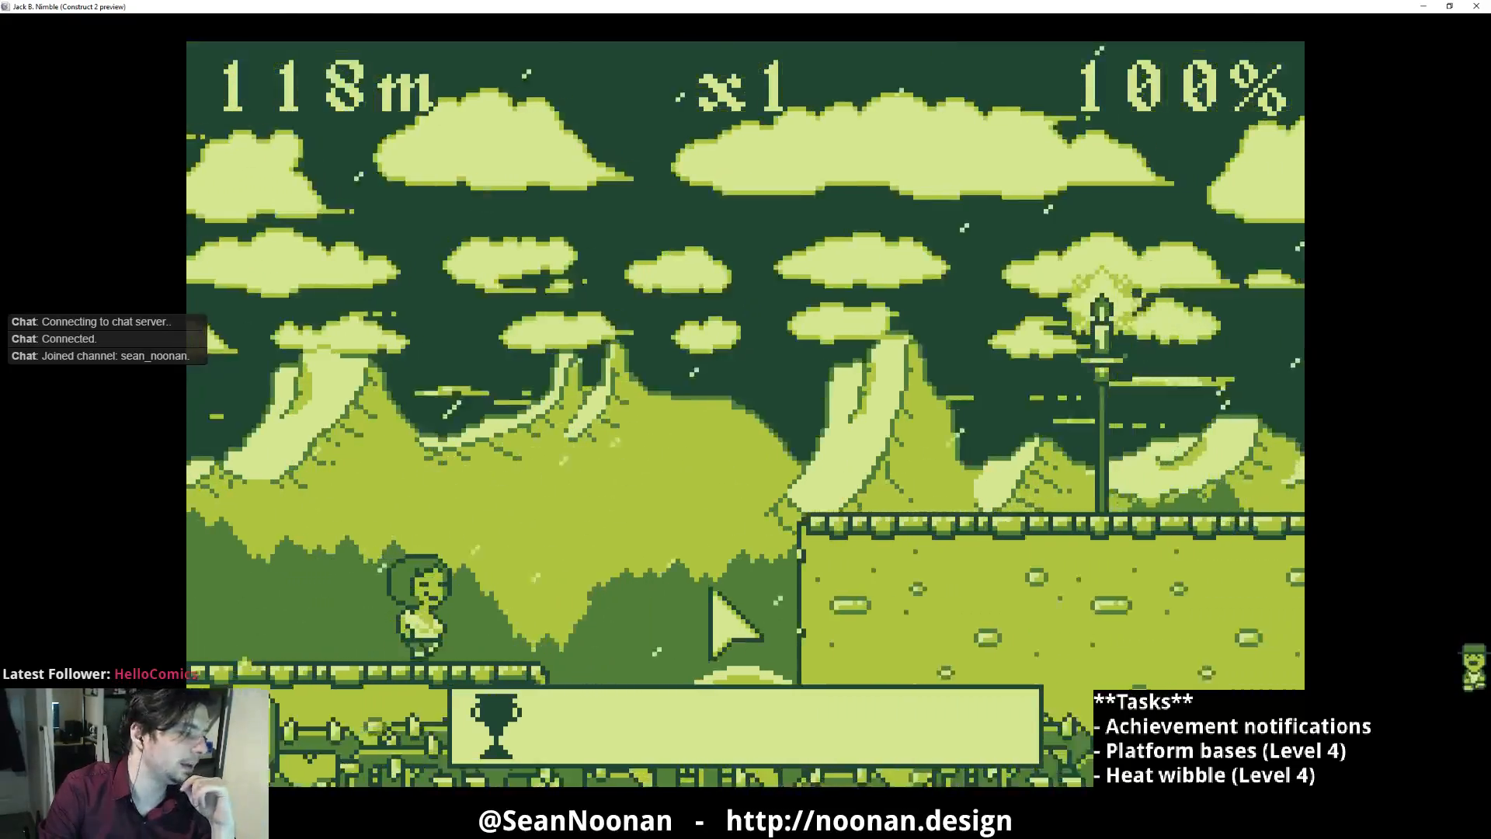
pyautogui.click(709, 592)
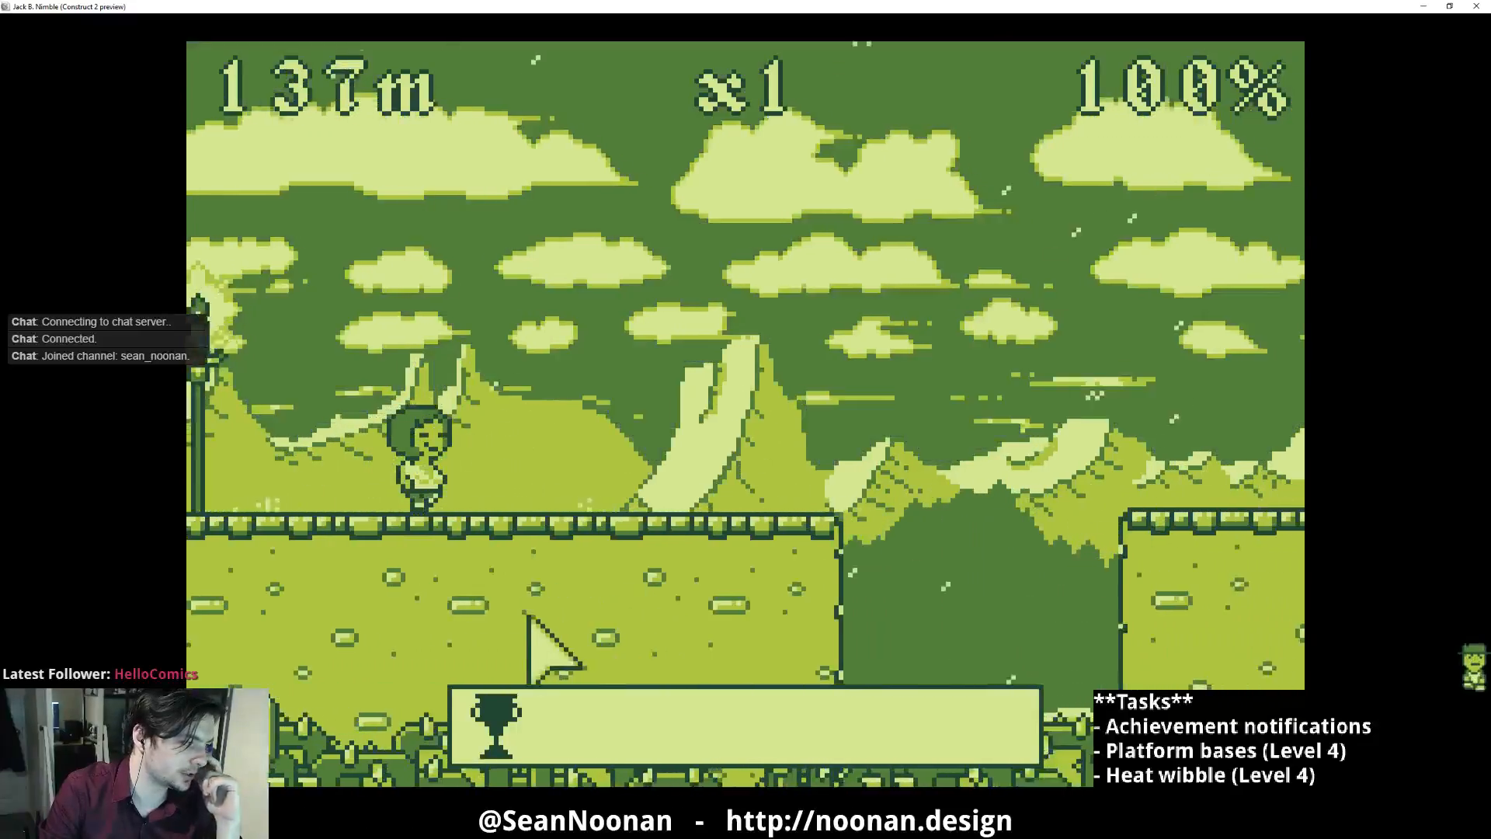
pyautogui.click(547, 567)
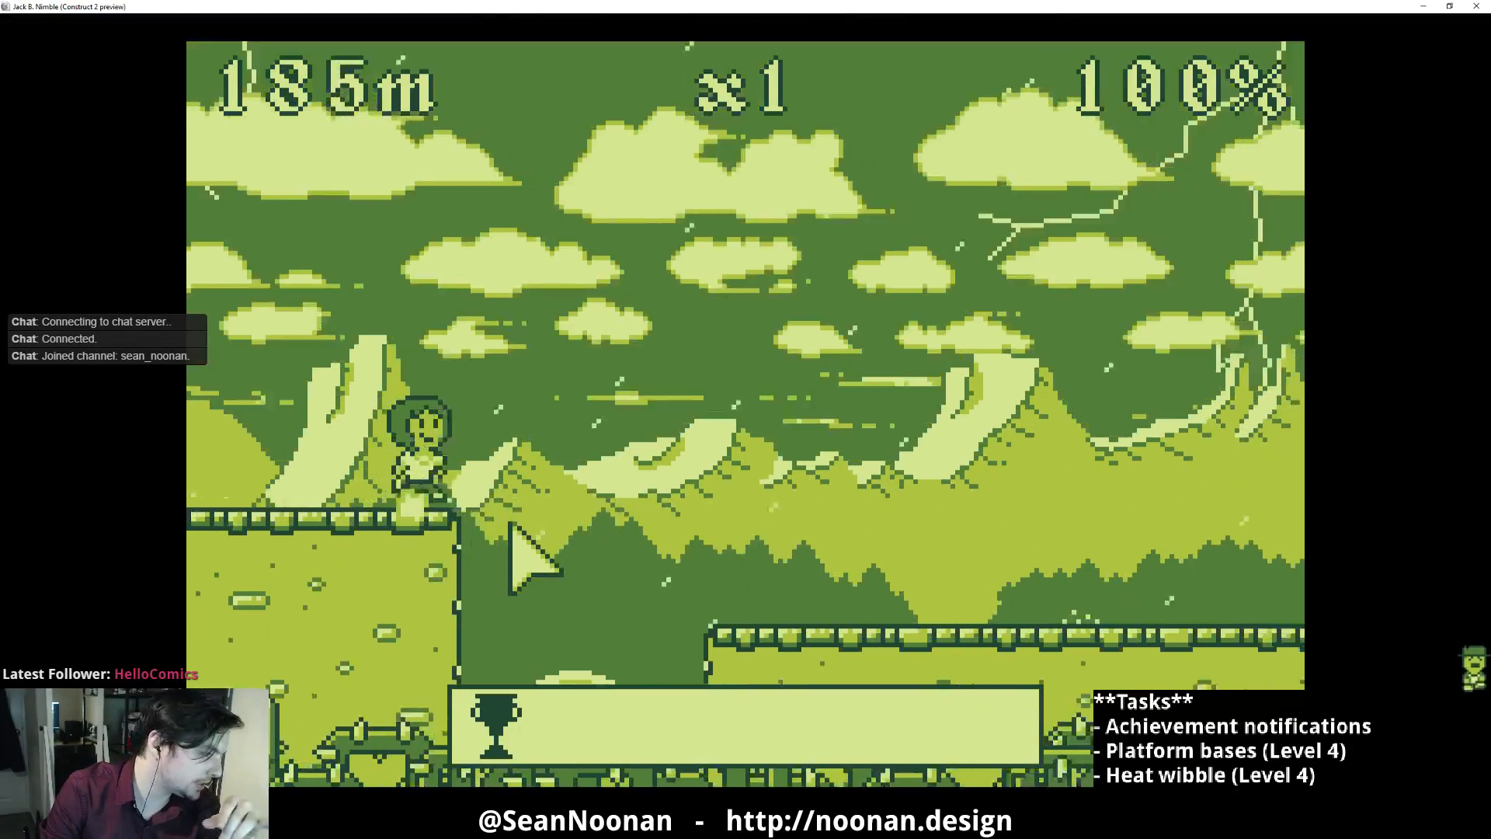
pyautogui.click(509, 561)
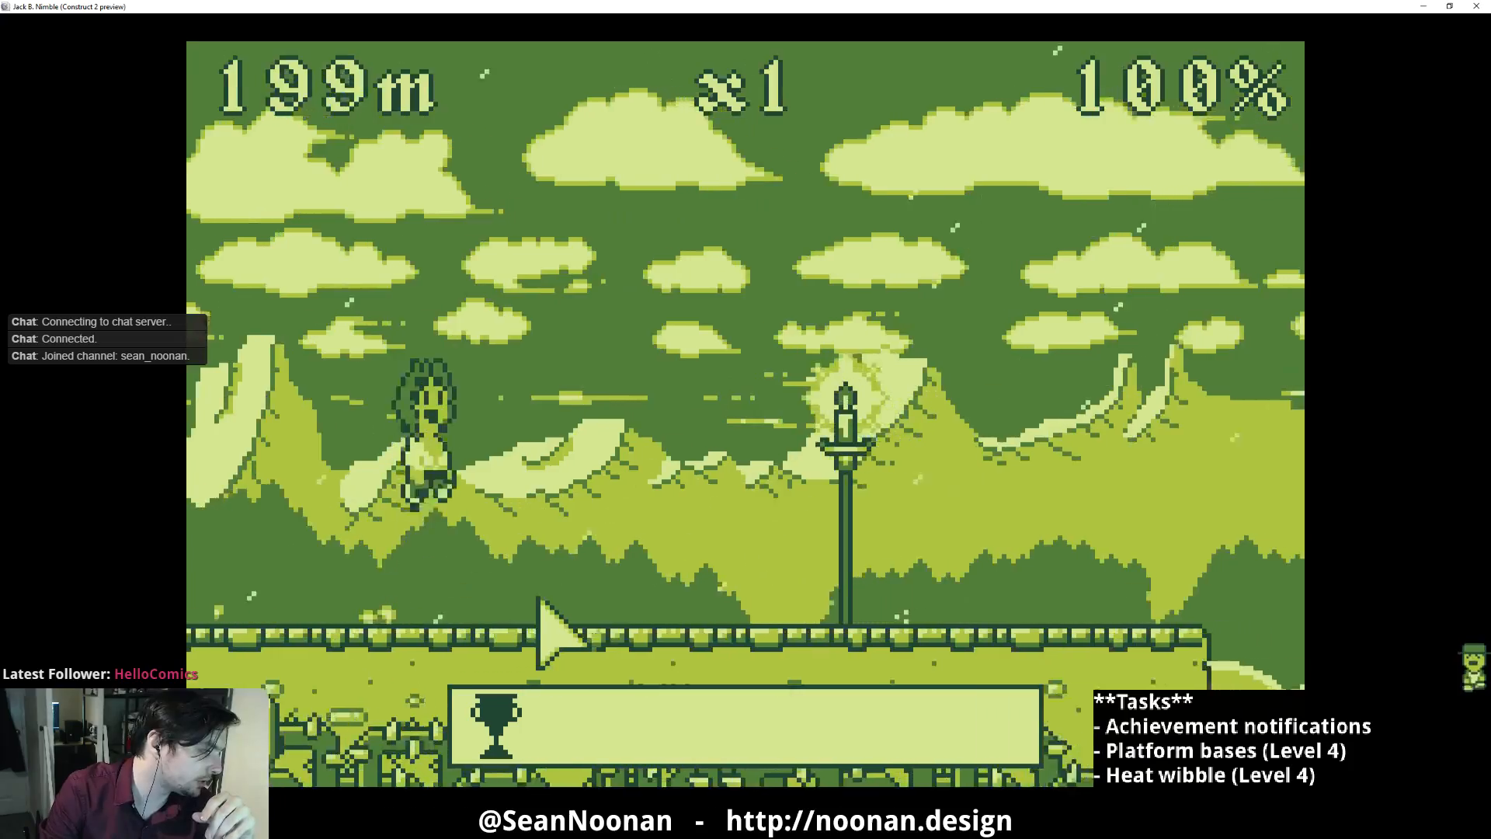
pyautogui.click(540, 600)
pyautogui.click(555, 605)
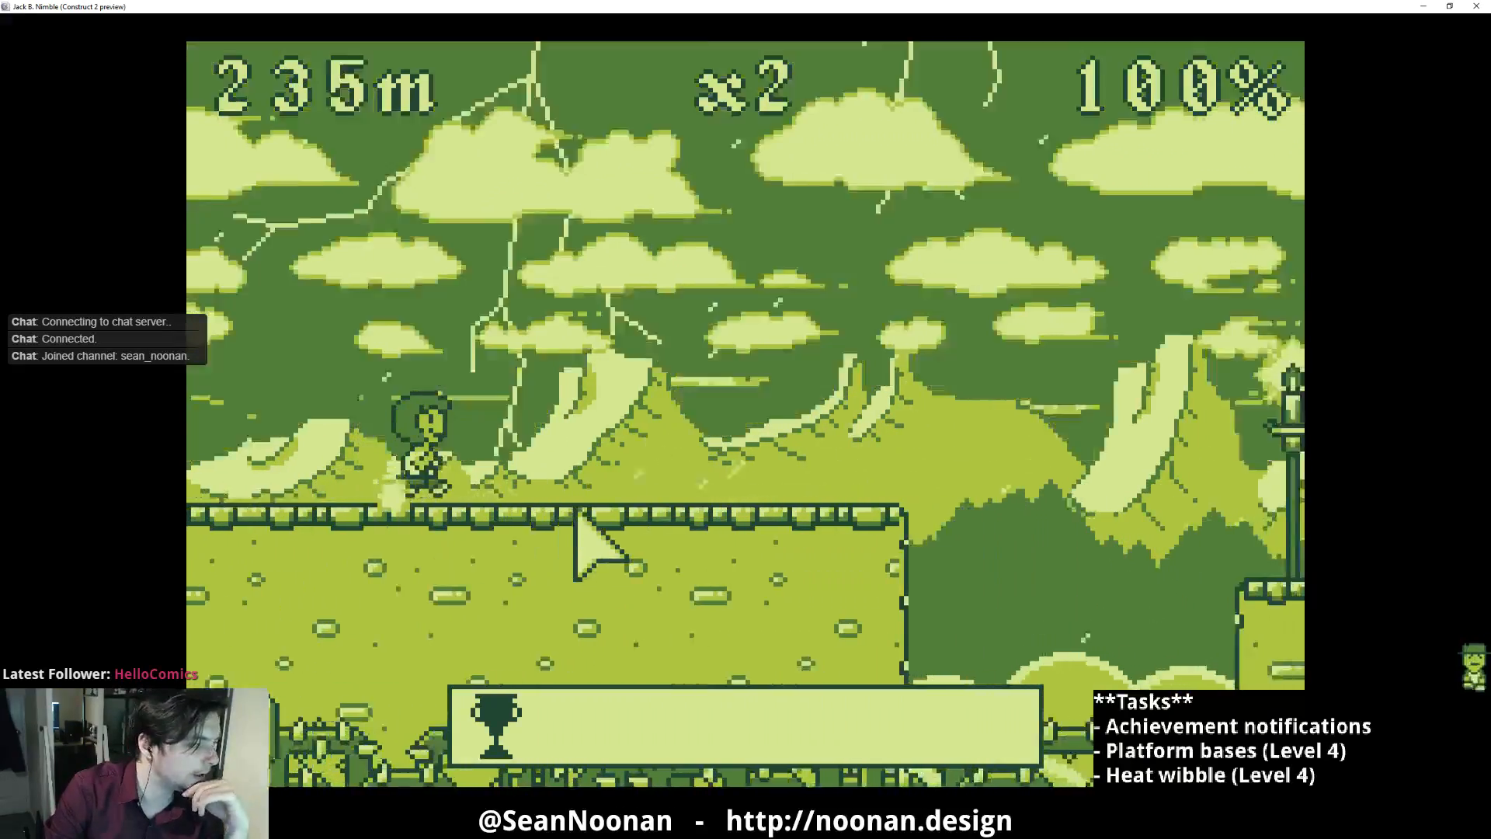
pyautogui.click(780, 581)
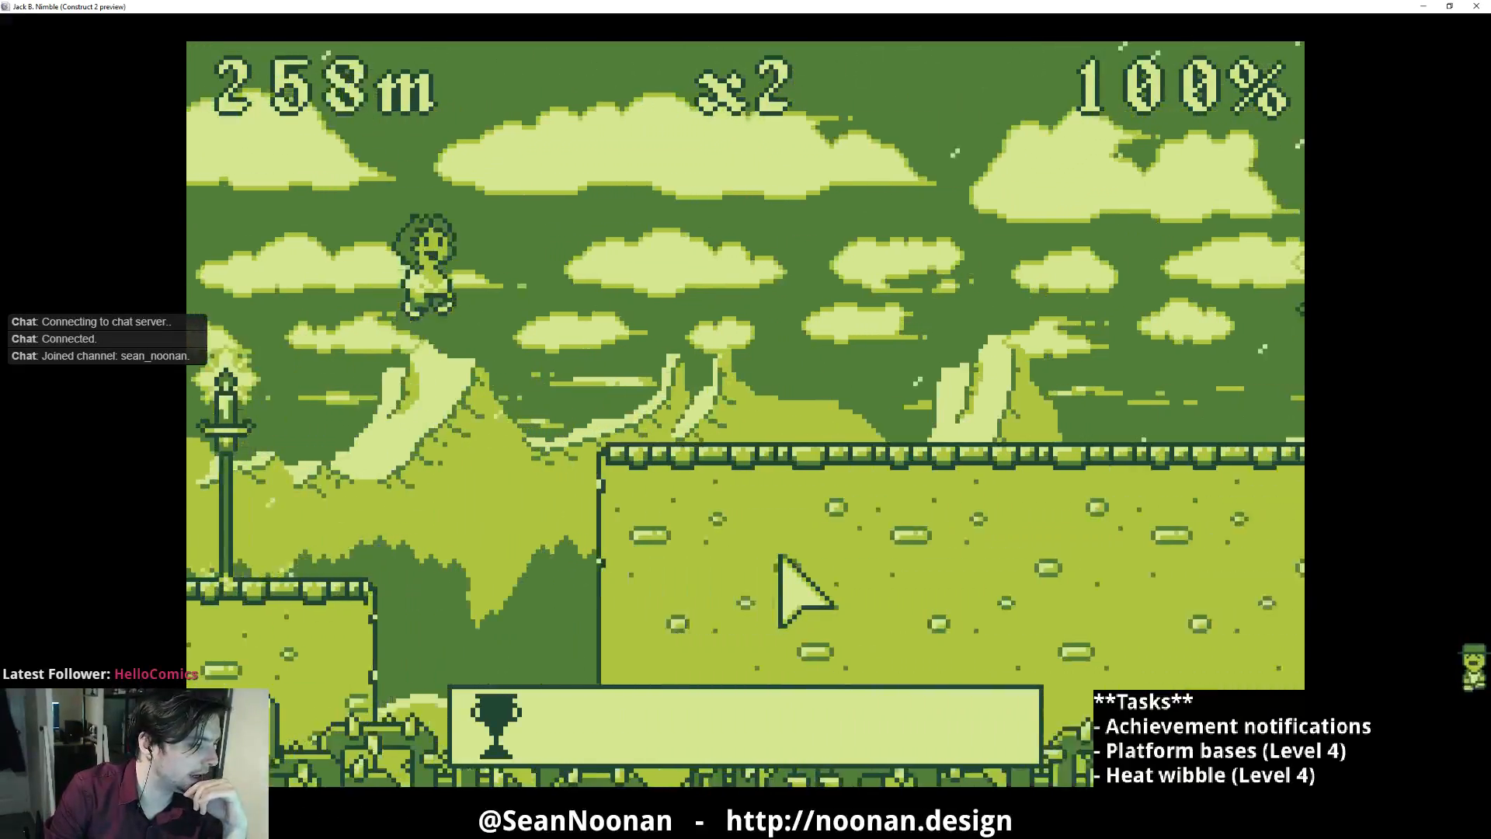
pyautogui.click(780, 563)
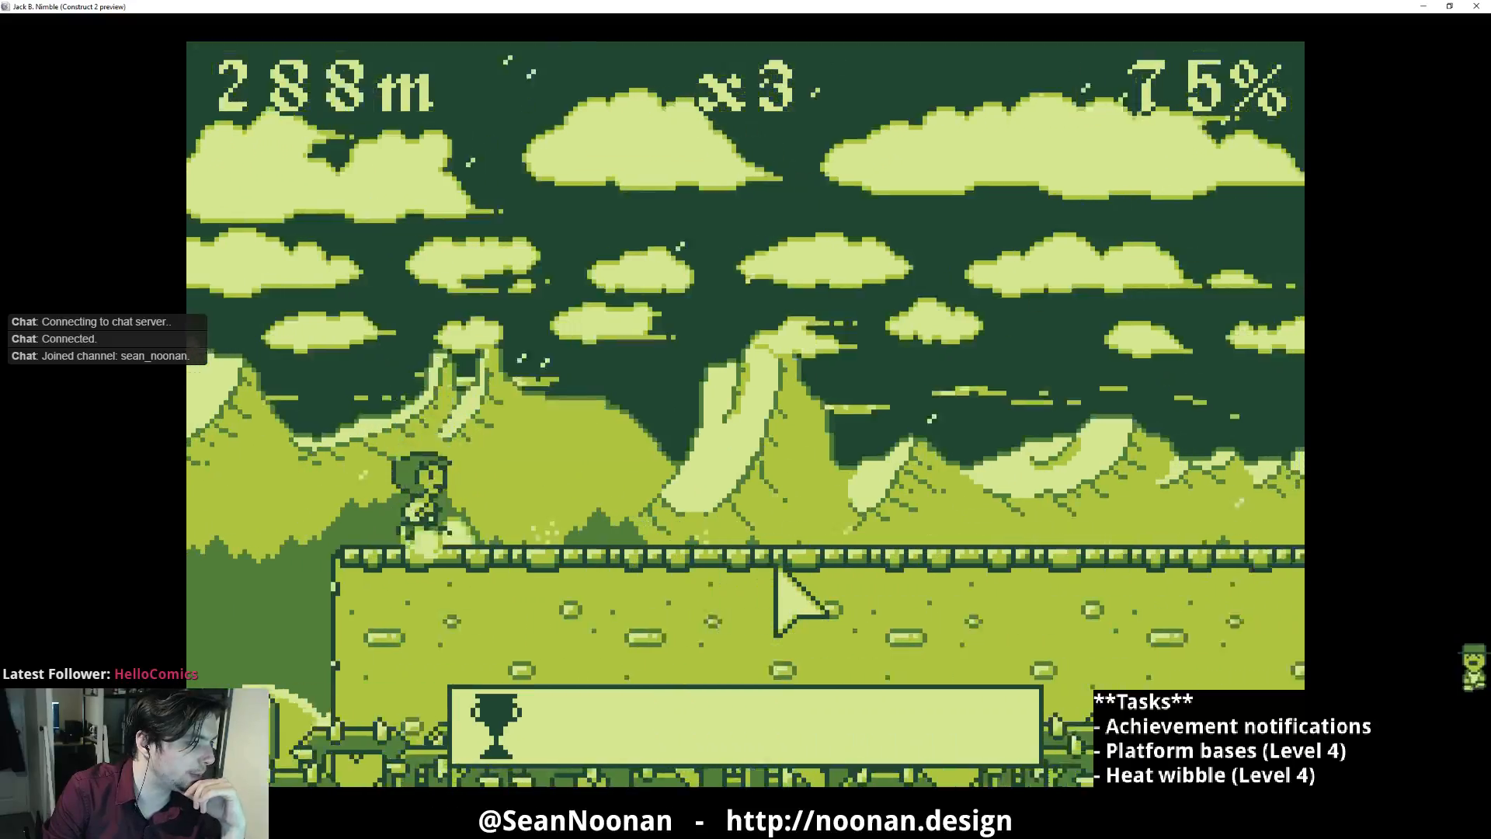
pyautogui.click(777, 571)
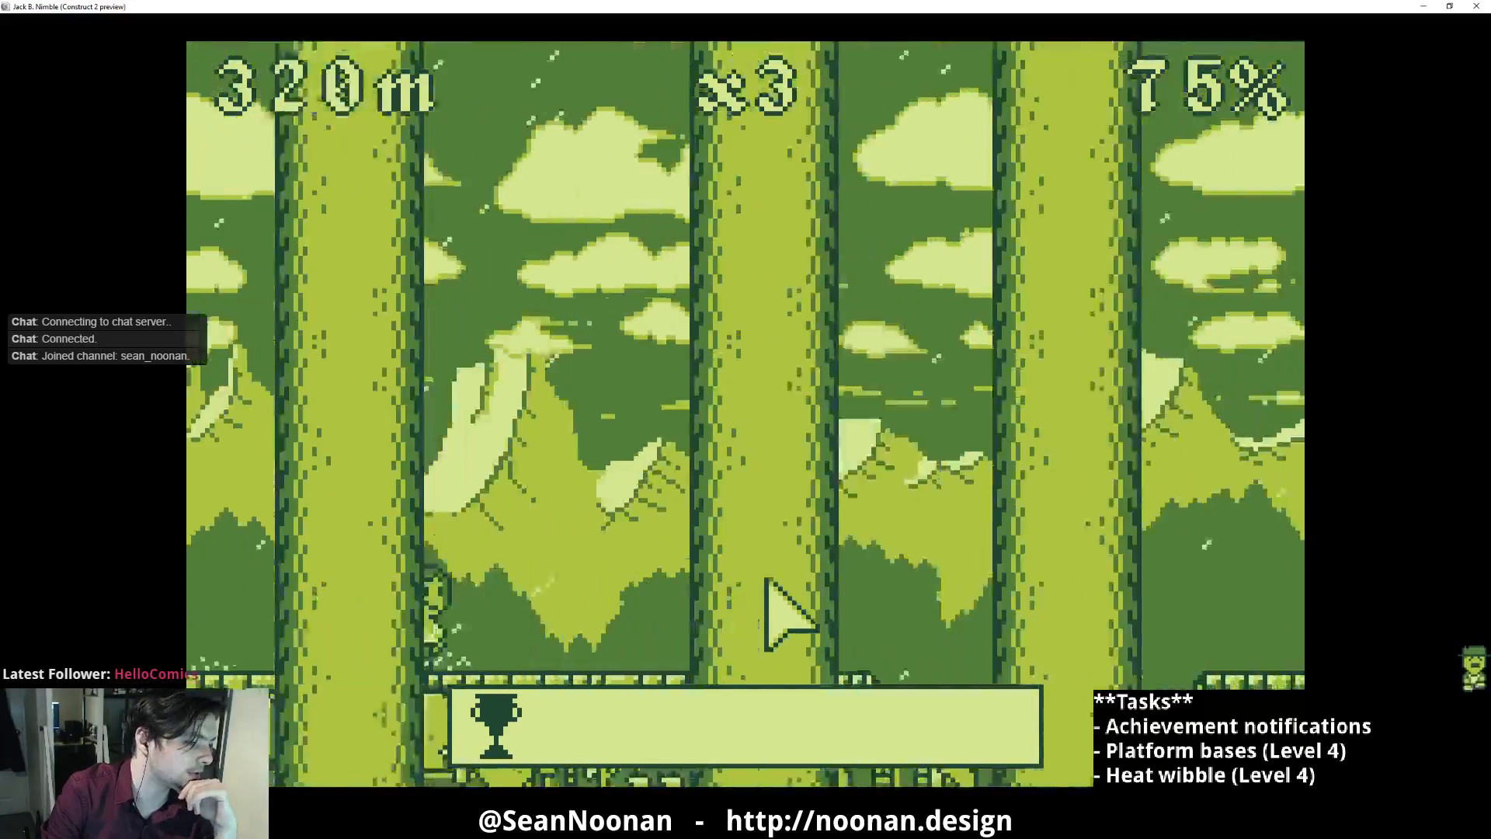
pyautogui.click(757, 584)
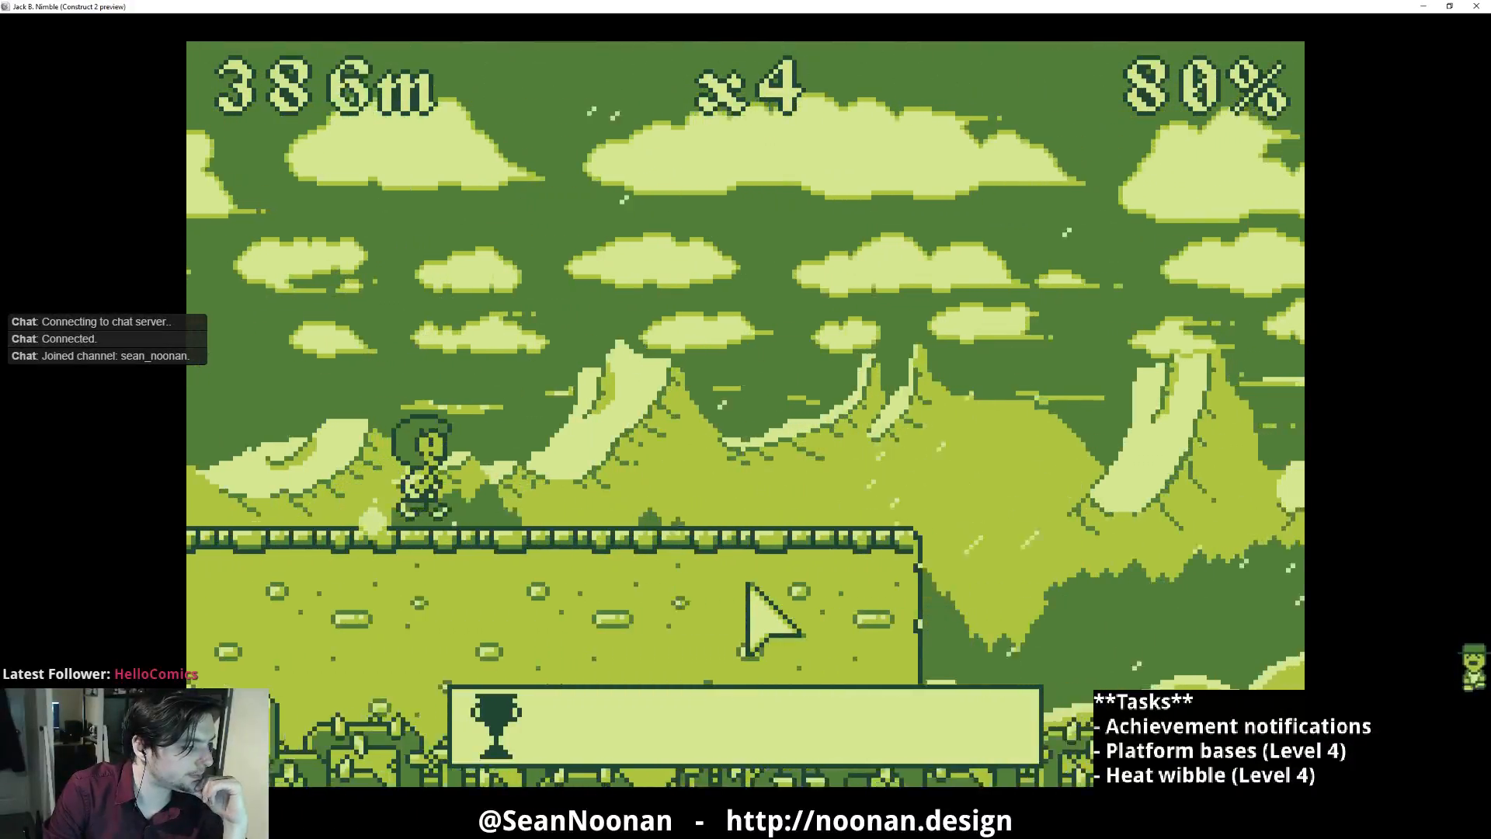
pyautogui.click(745, 587)
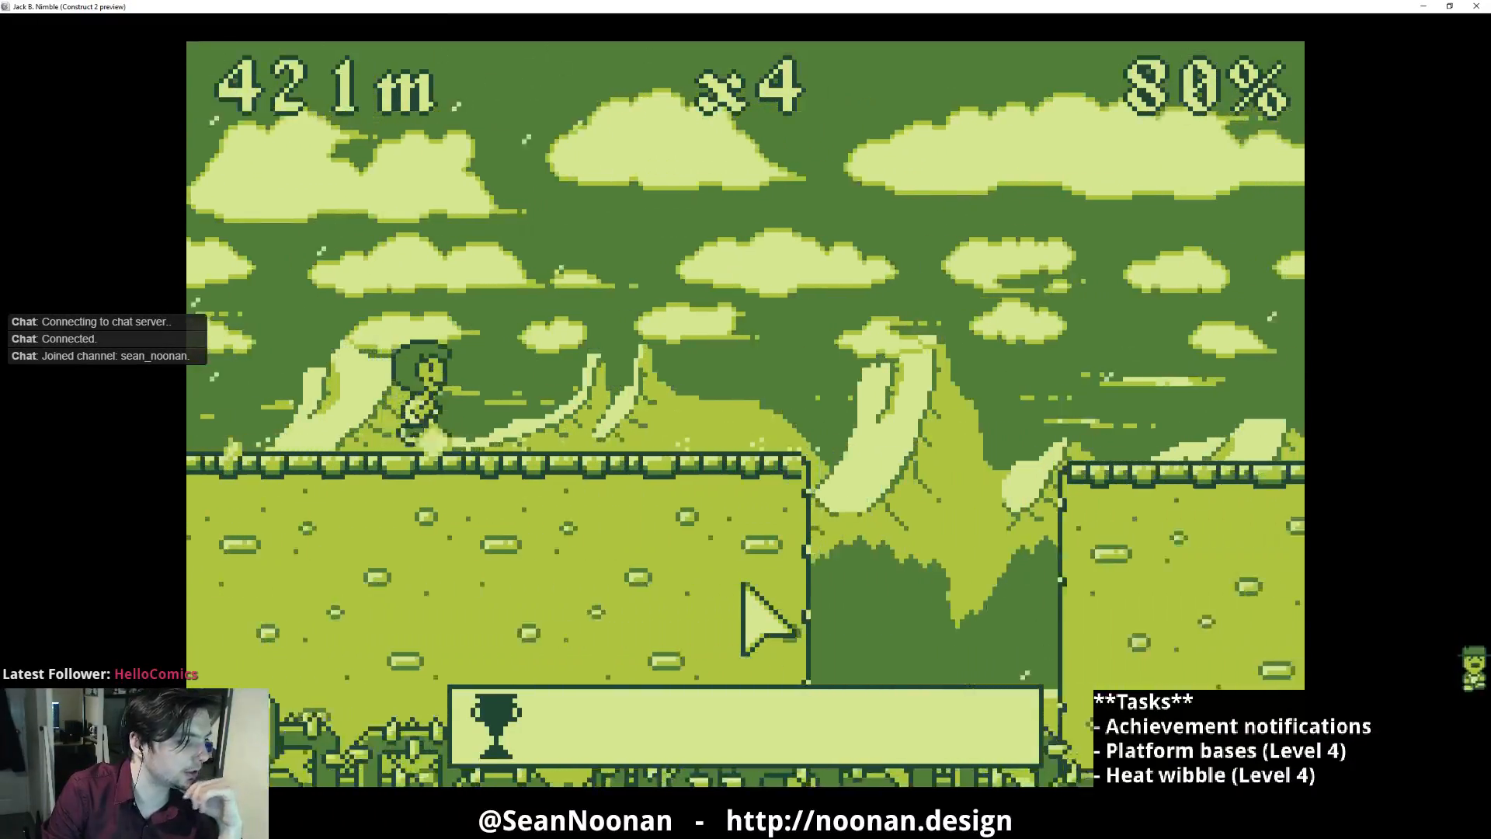
pyautogui.click(743, 584)
pyautogui.click(744, 584)
pyautogui.click(744, 584)
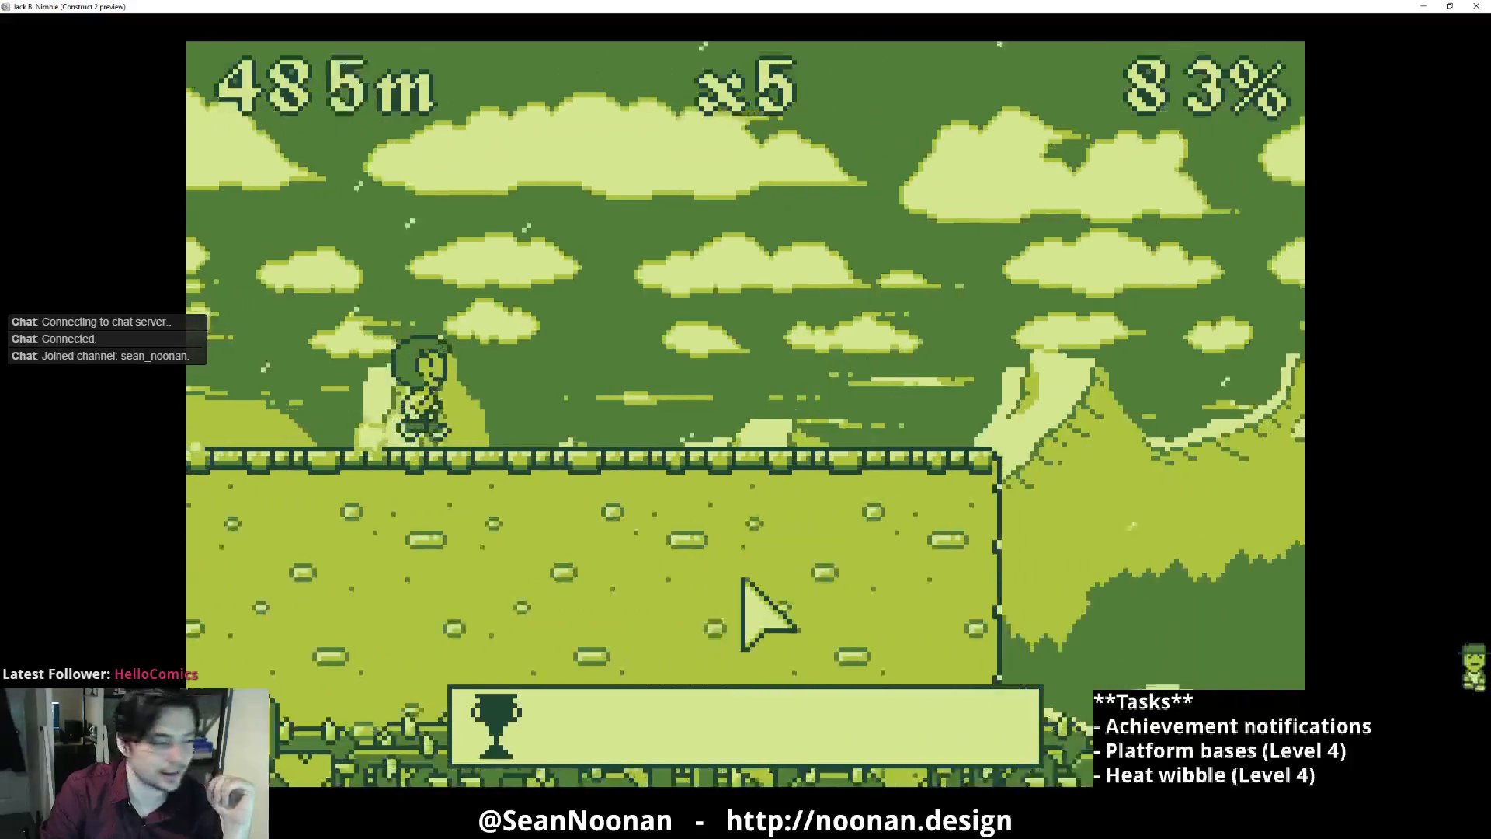
pyautogui.click(743, 584)
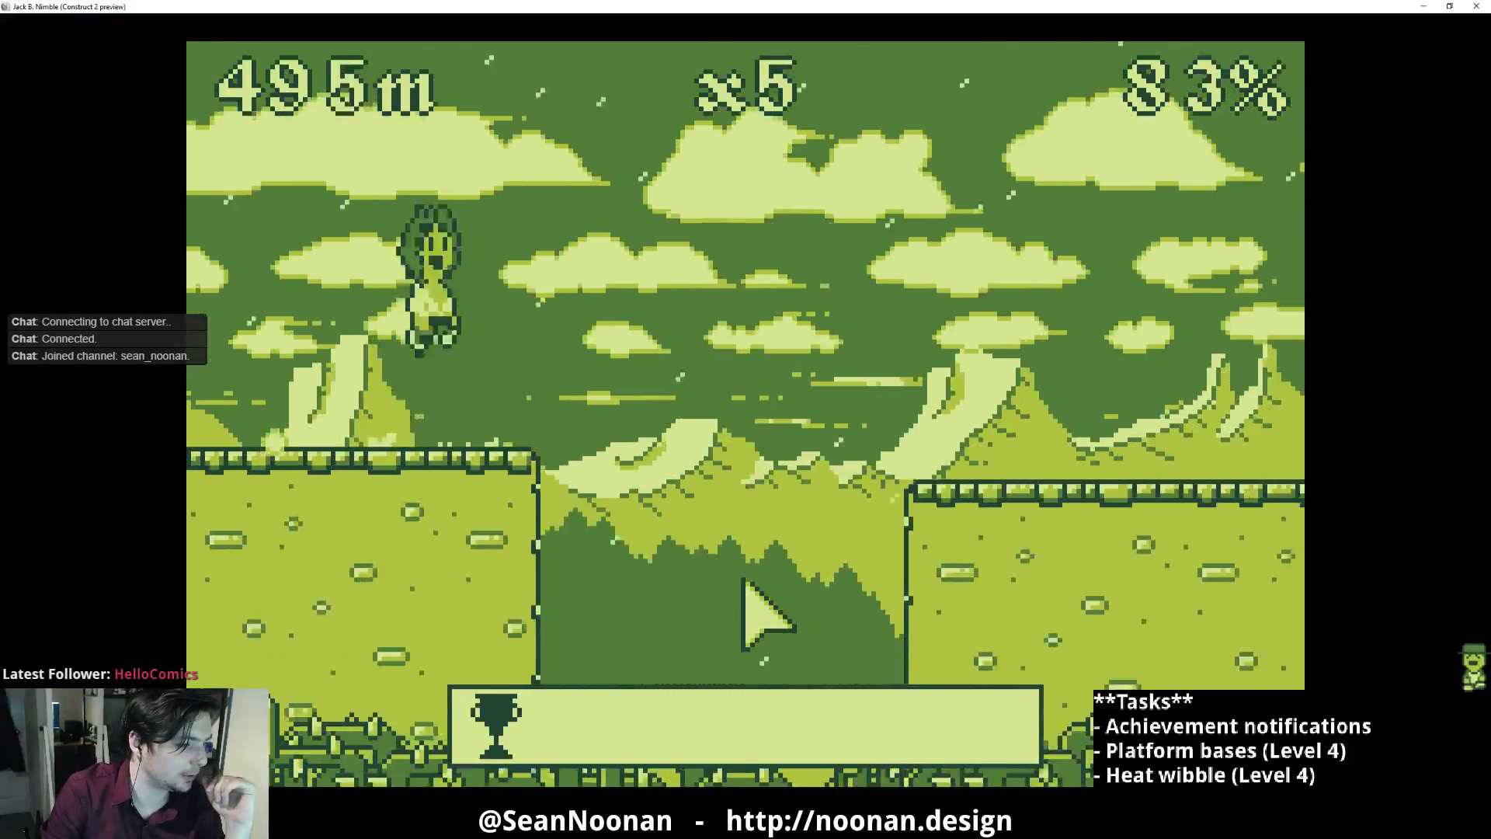
pyautogui.click(743, 584)
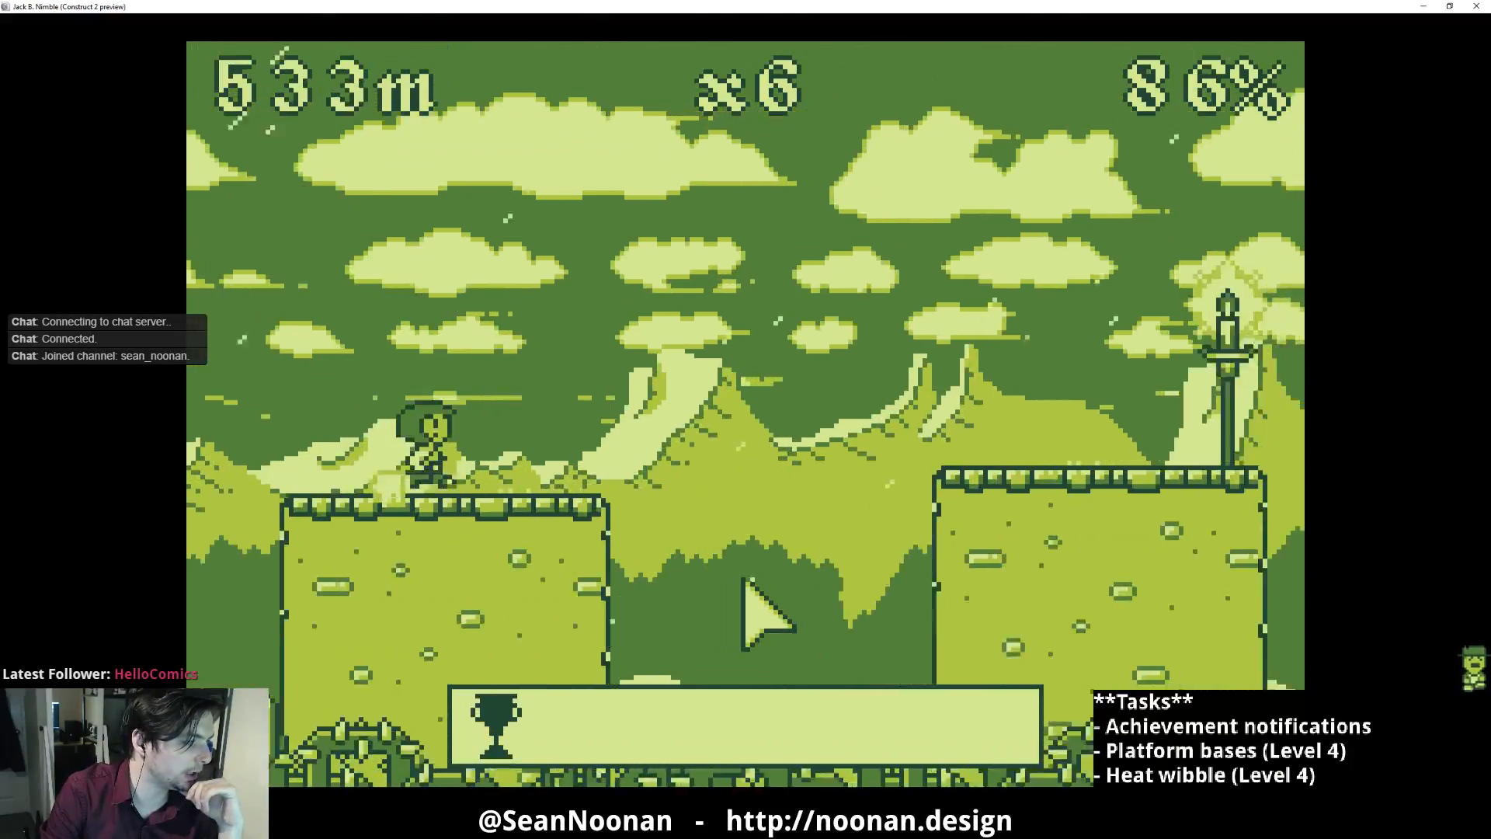
pyautogui.click(744, 584)
pyautogui.click(743, 585)
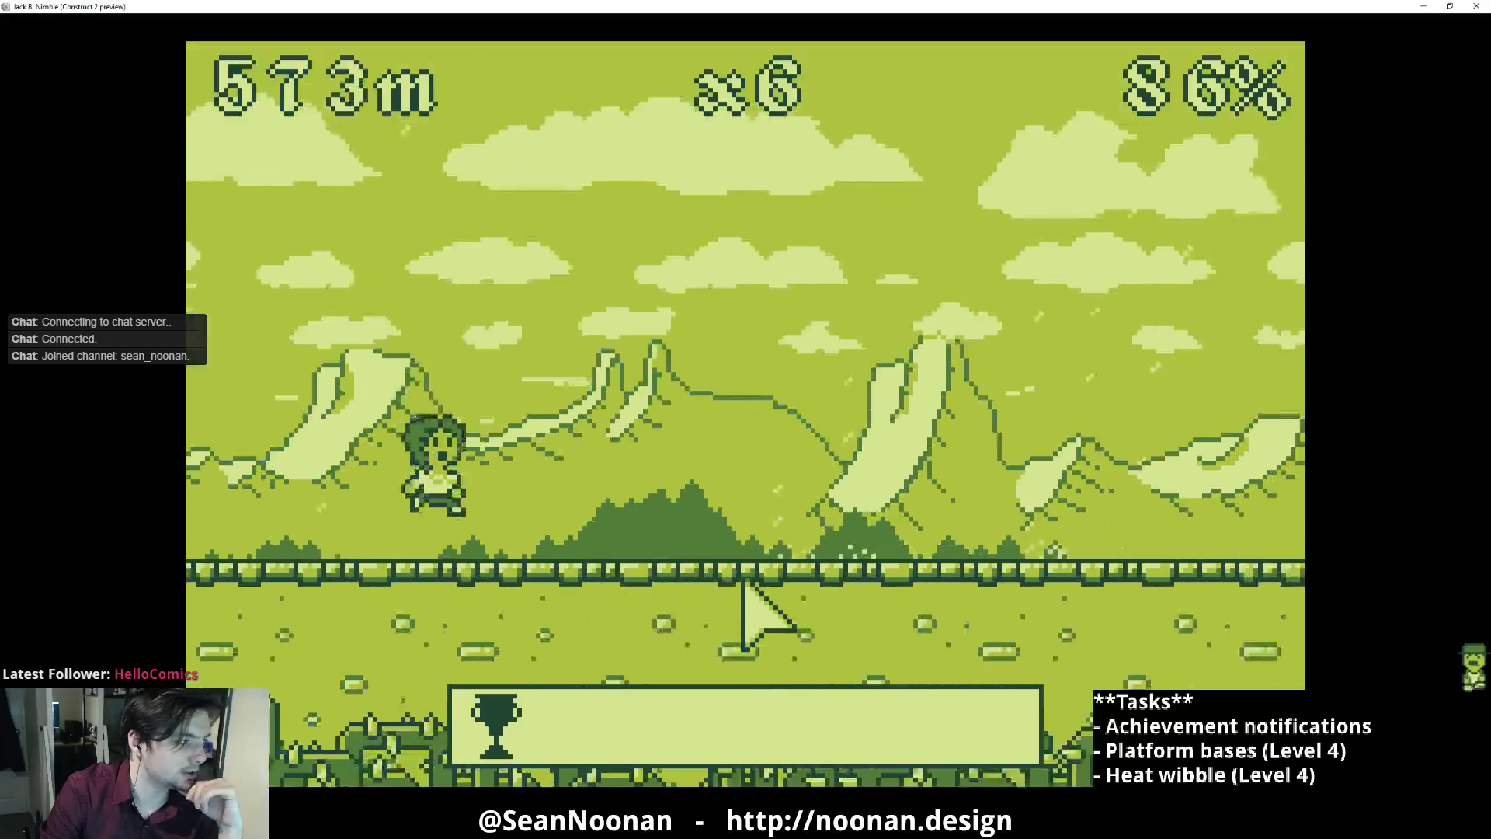
pyautogui.click(744, 584)
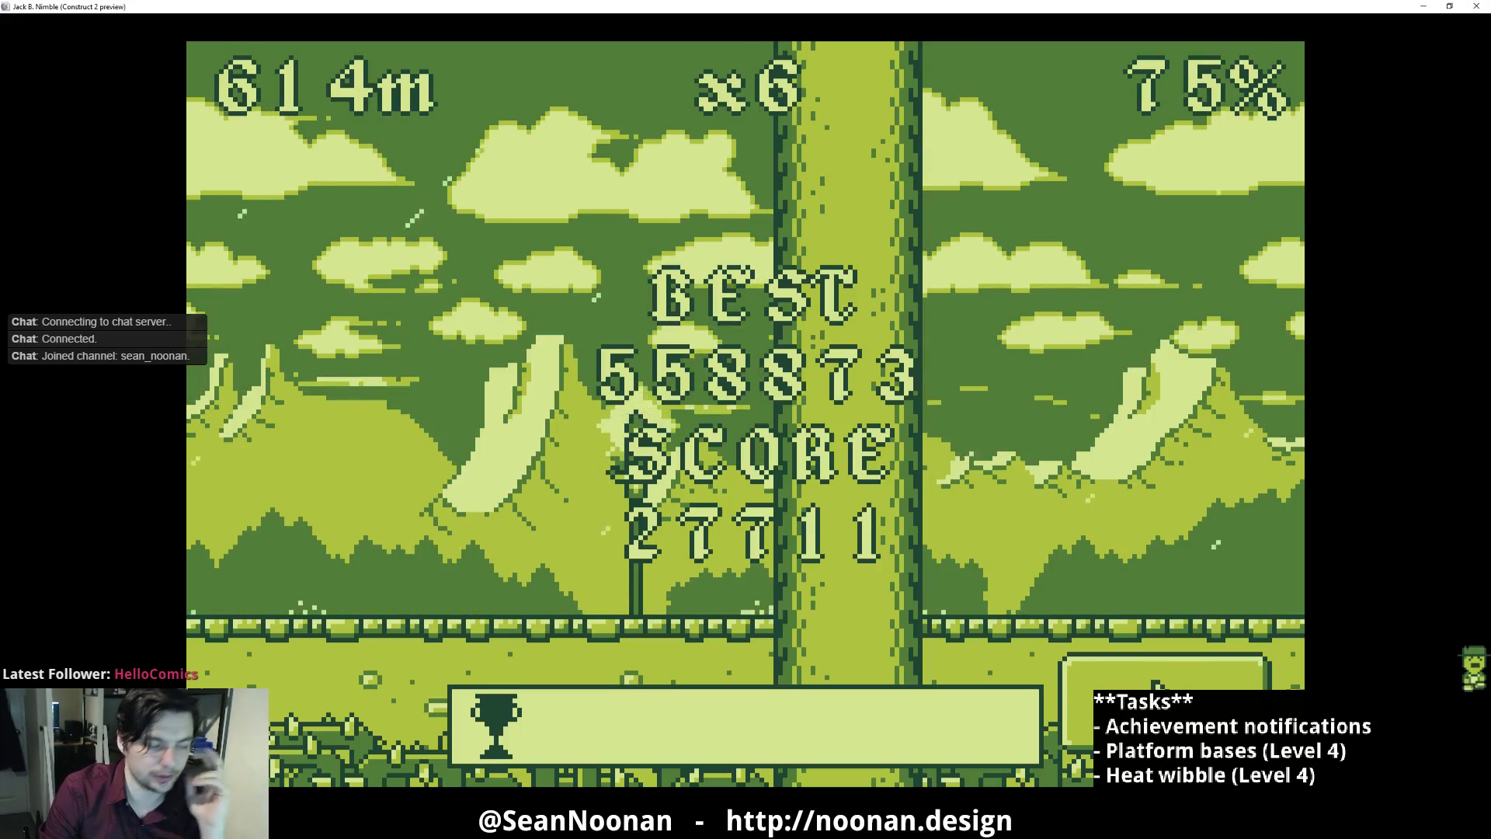
pyautogui.click(1476, 6)
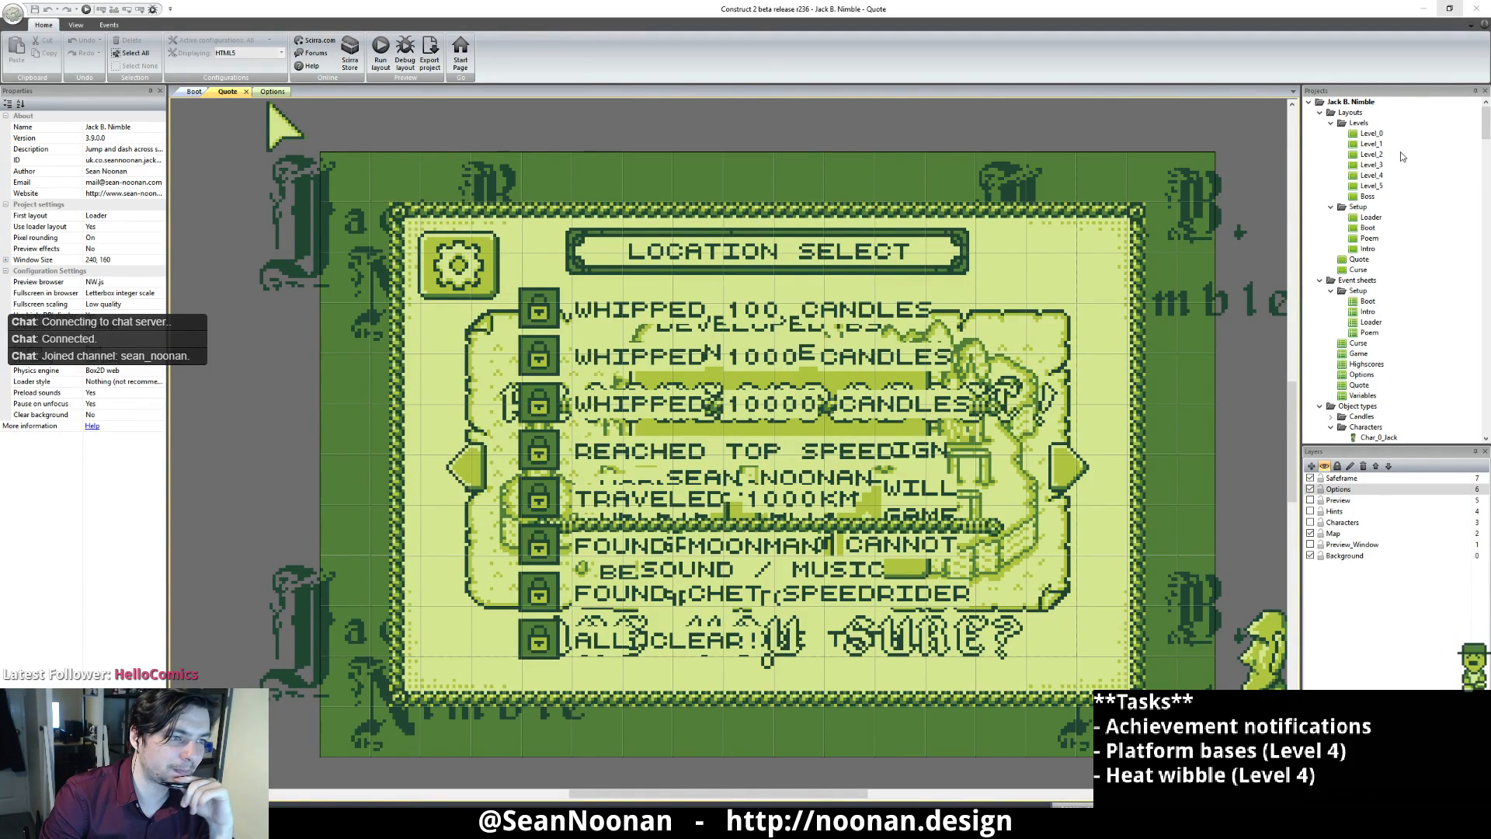
# Step: Open the Char_2_Jill sprite's Default animation, frame 0, for image editing
pyautogui.scroll(-6, 1402, 217)
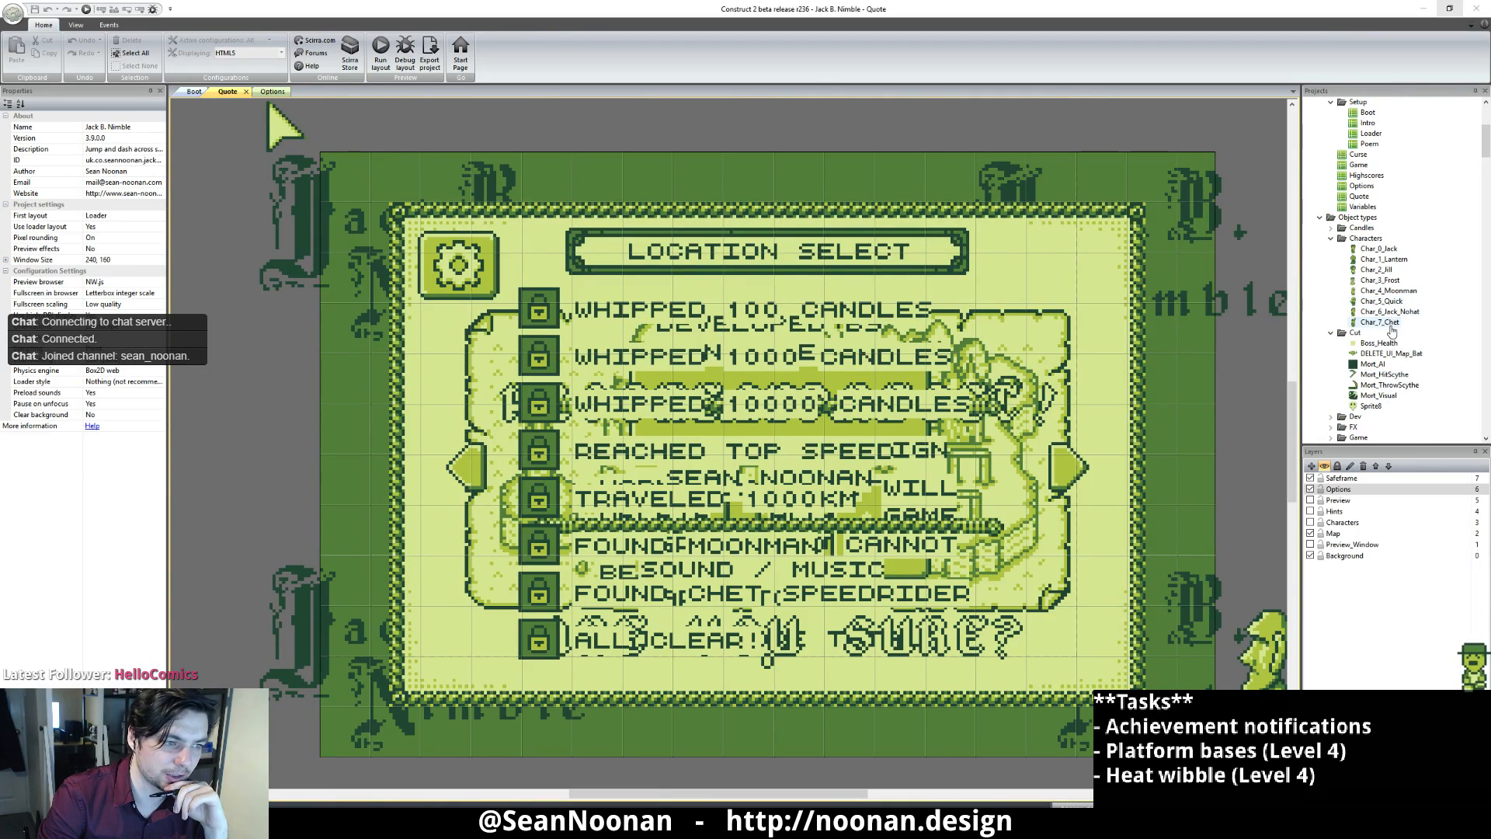
pyautogui.doubleClick(1376, 269)
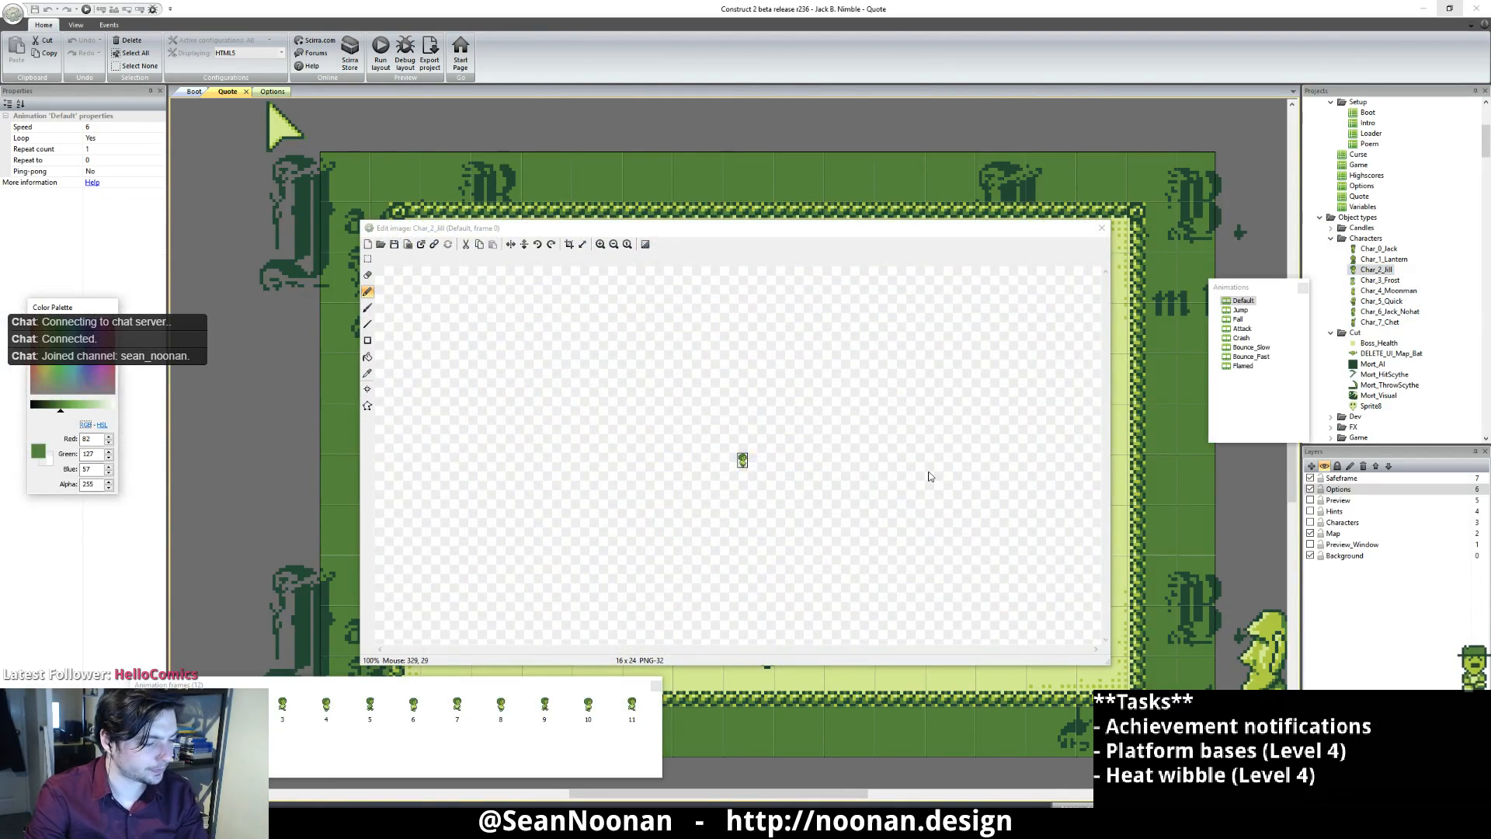
pyautogui.keyDown('ctrl'); pyautogui.scroll(6, 806, 519); pyautogui.keyUp('ctrl')
pyautogui.keyDown('ctrl'); pyautogui.scroll(-1, 833, 426); pyautogui.keyUp('ctrl')
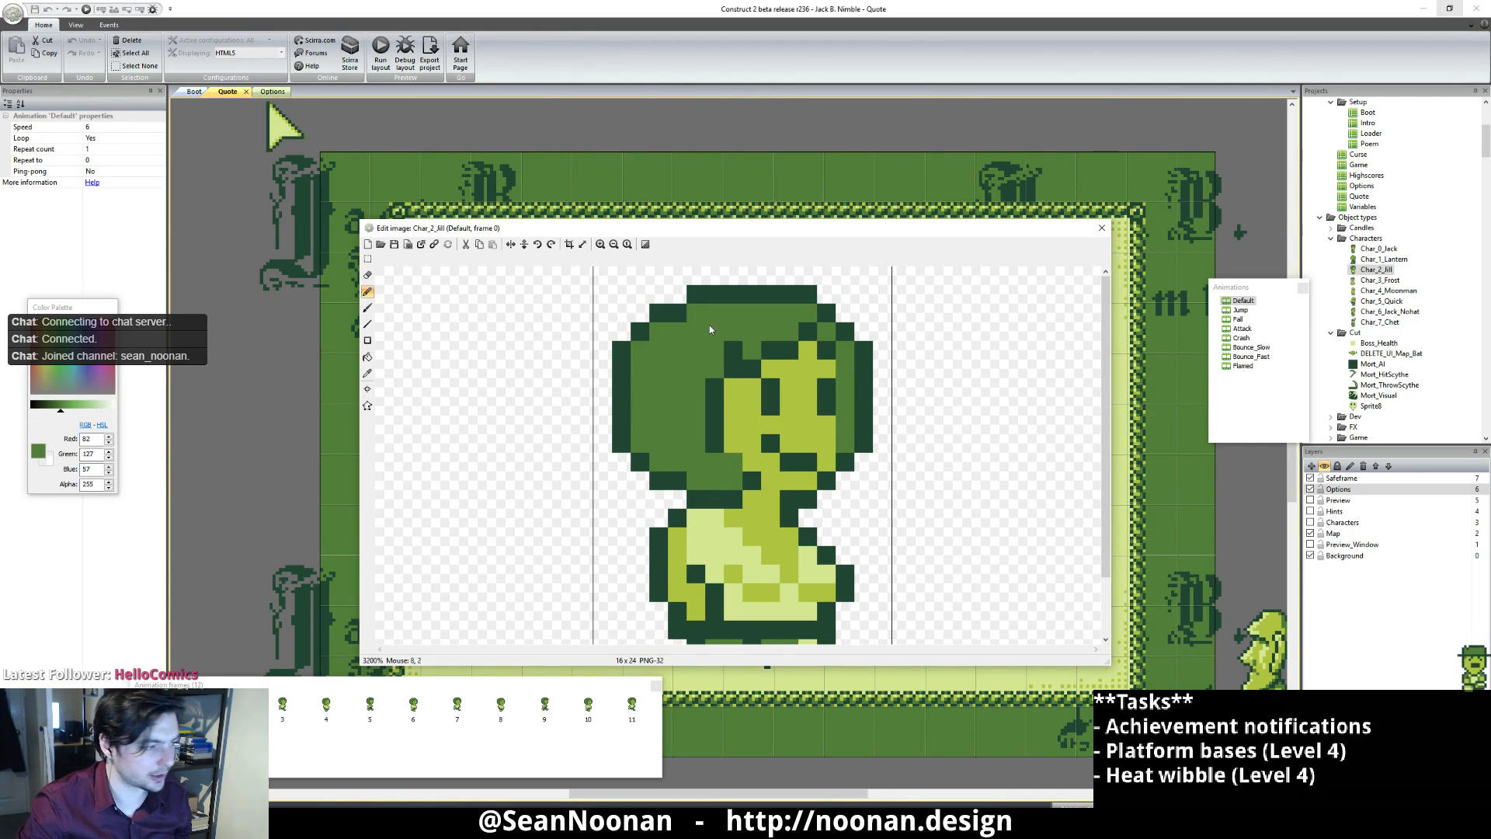
# Step: Copy the head area of Default frame 0 and compare the frame with the Jump animation's image
pyautogui.click(367, 259)
pyautogui.moveTo(595, 273); pyautogui.dragTo(1008, 512)
pyautogui.hotkey('ctrl', 'c')
pyautogui.click(927, 445)
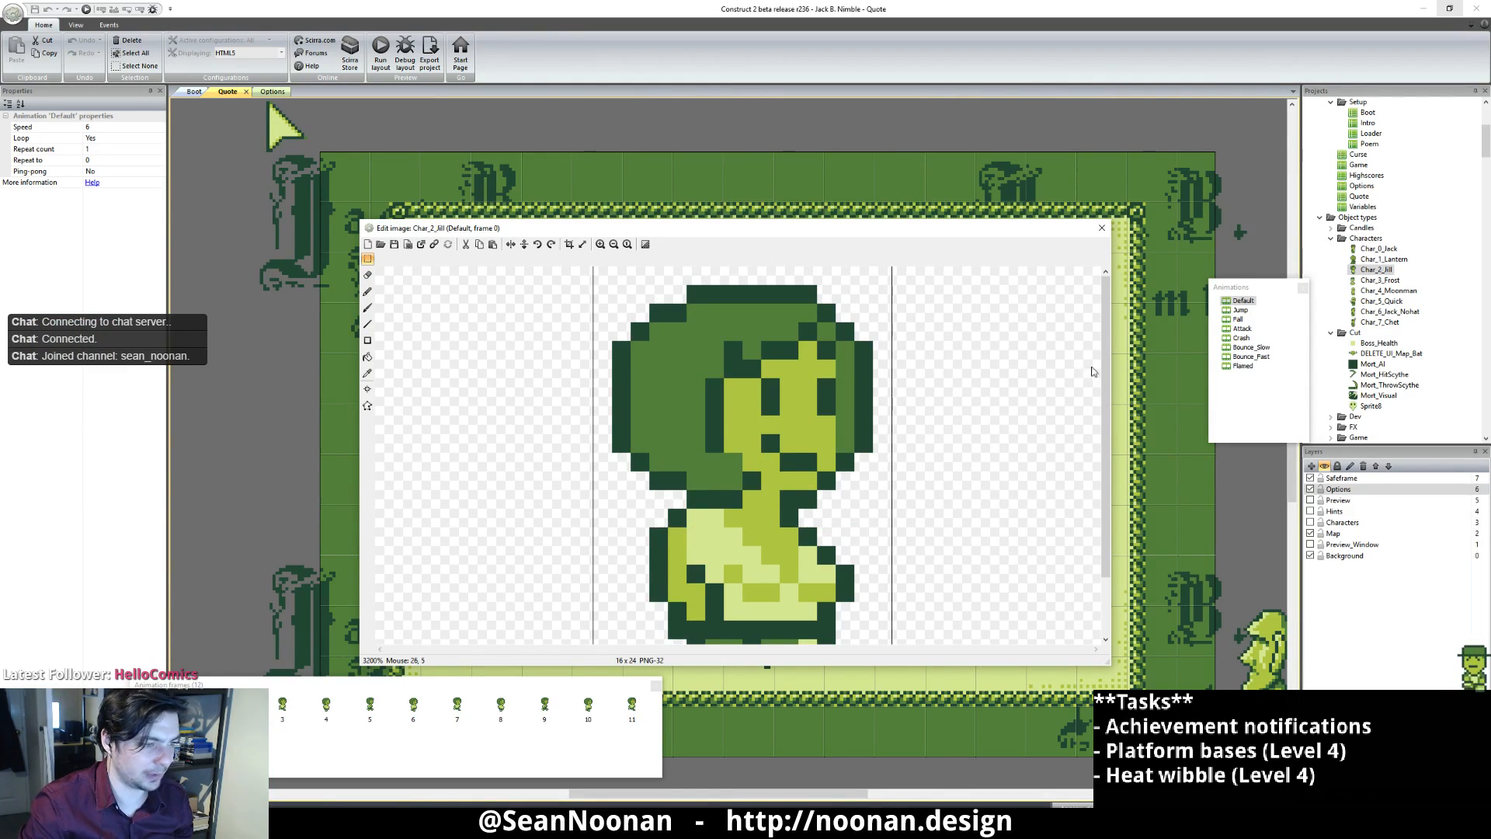
pyautogui.click(1240, 309)
pyautogui.click(1027, 395)
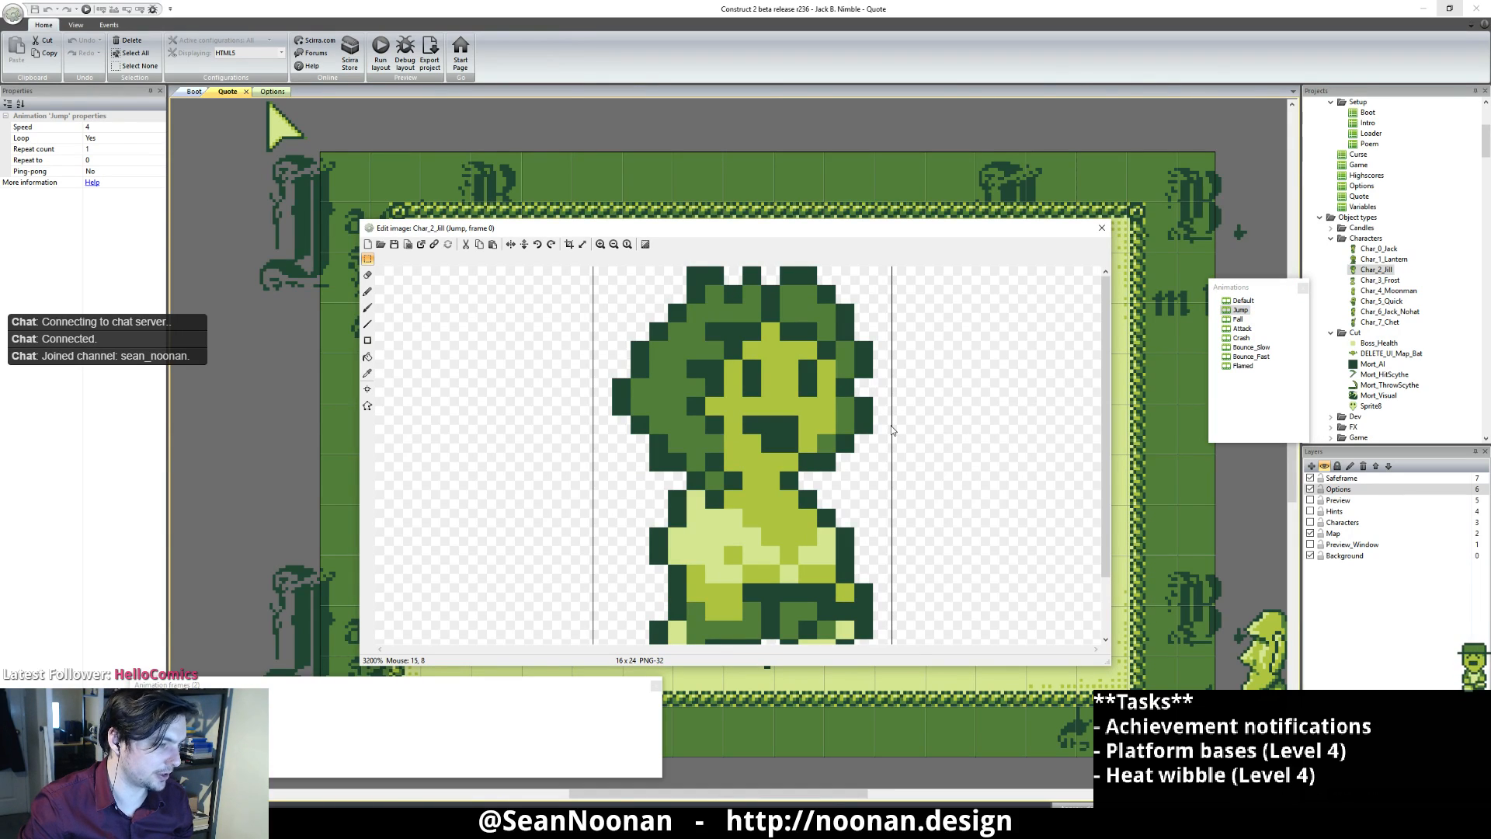
pyautogui.click(1243, 301)
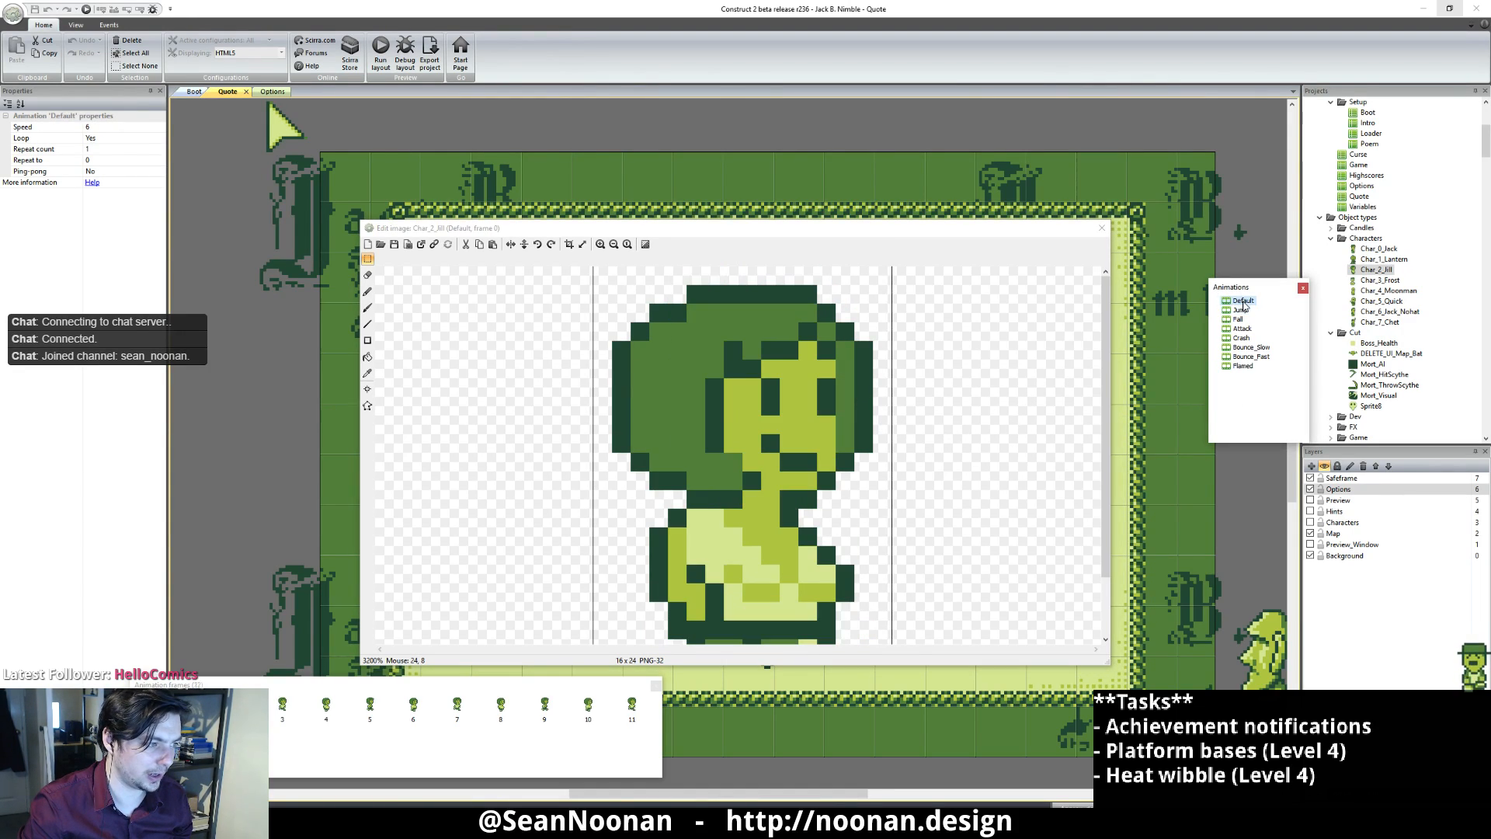
# Step: Copy the 16 x 12 pixel head area from Default frame 3 and paste it over the head in Jump frame 0
pyautogui.click(282, 705)
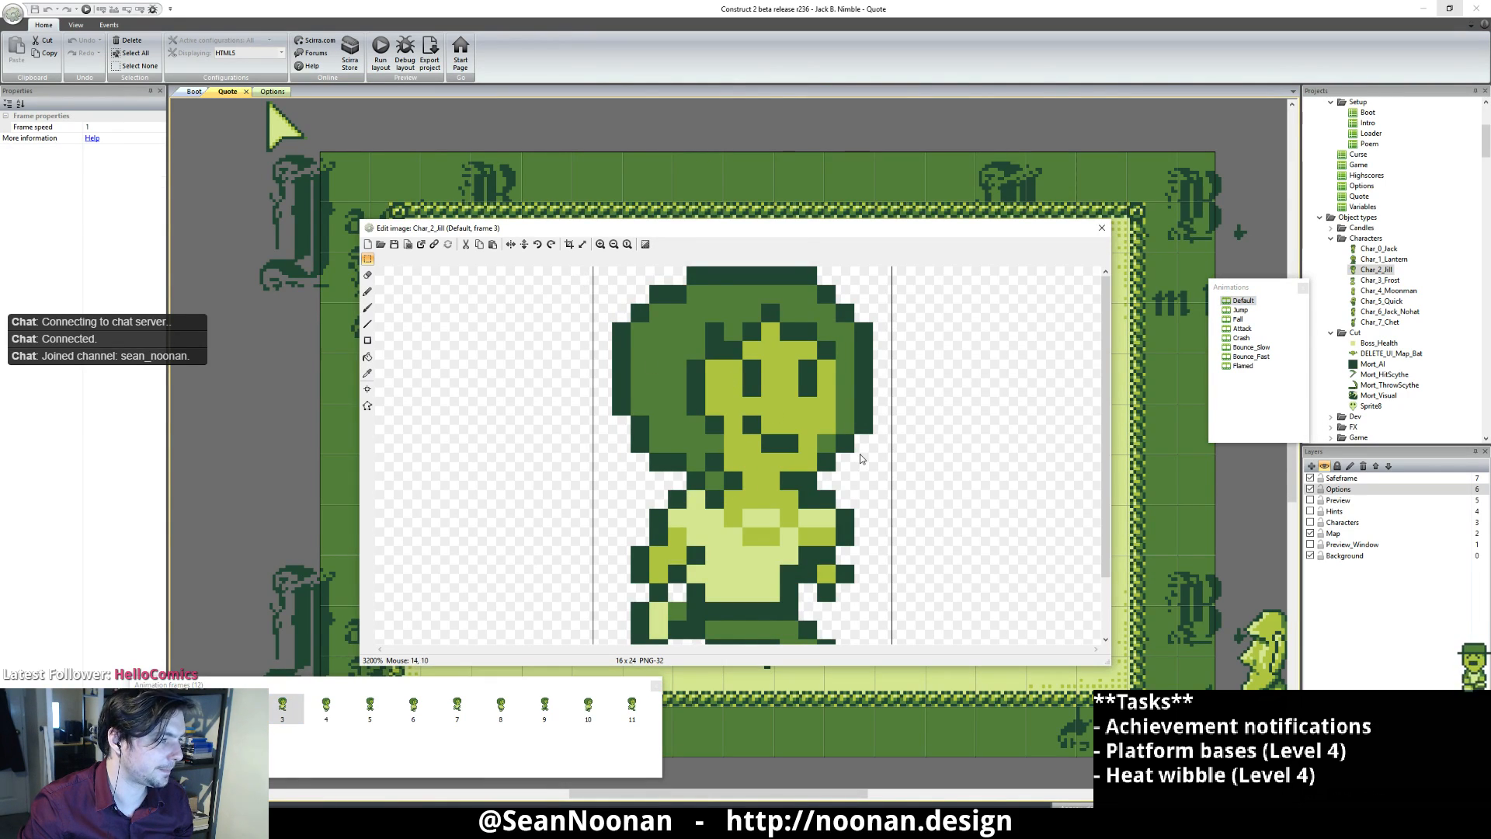
pyautogui.moveTo(593, 267); pyautogui.dragTo(921, 480)
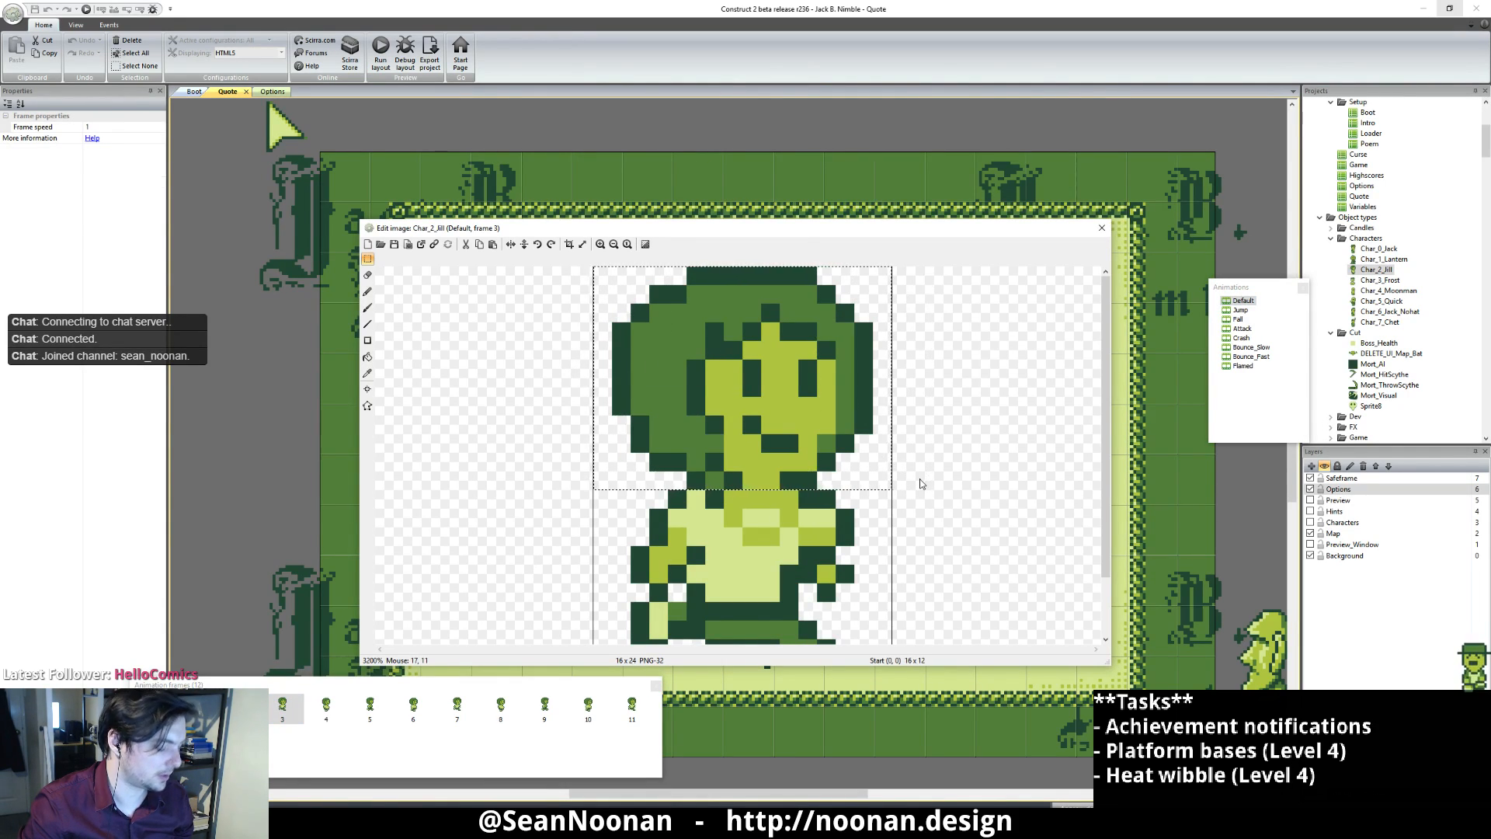
pyautogui.click(1016, 449)
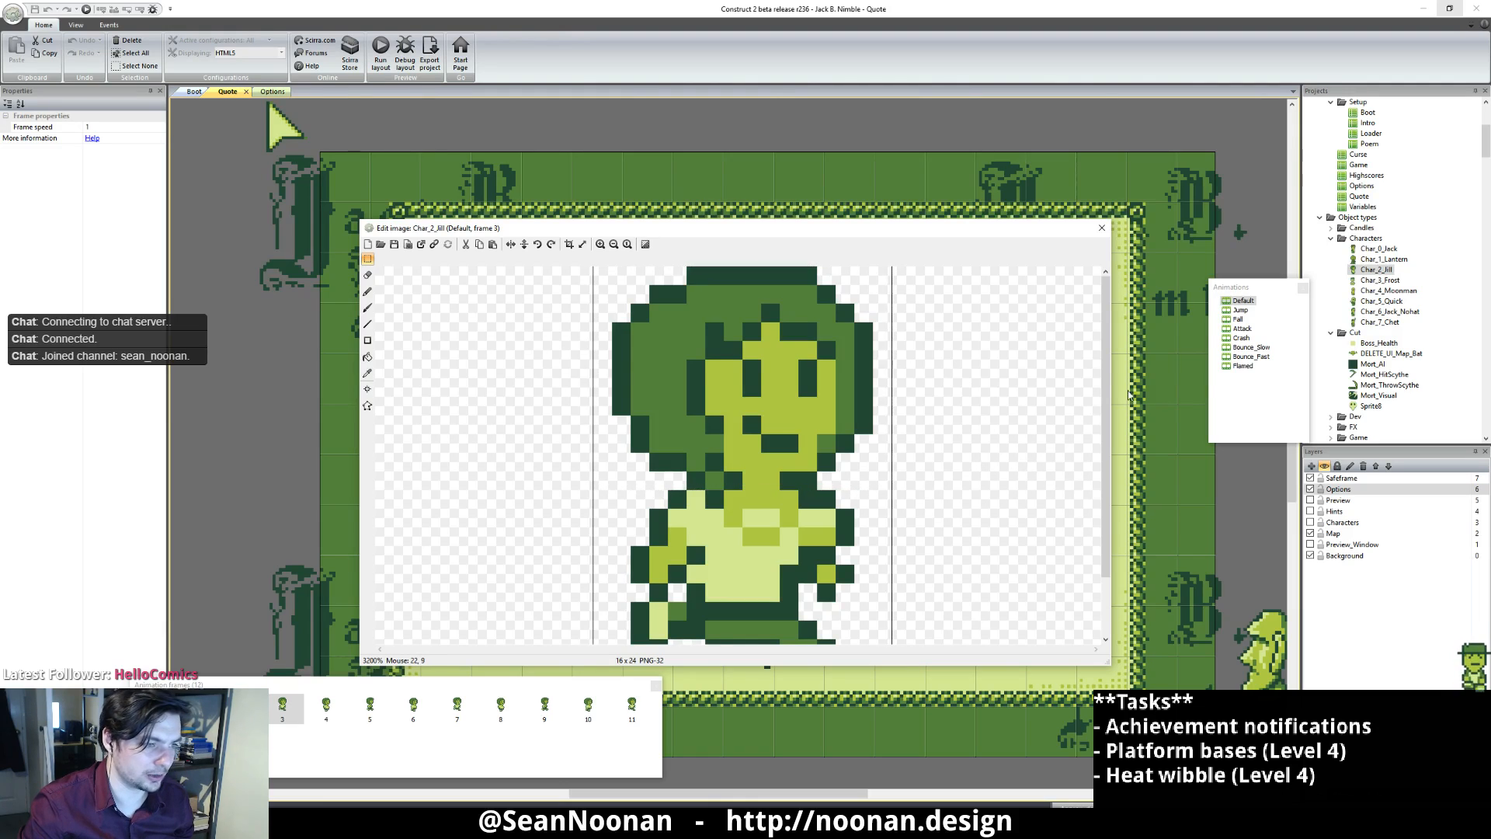
pyautogui.click(1239, 311)
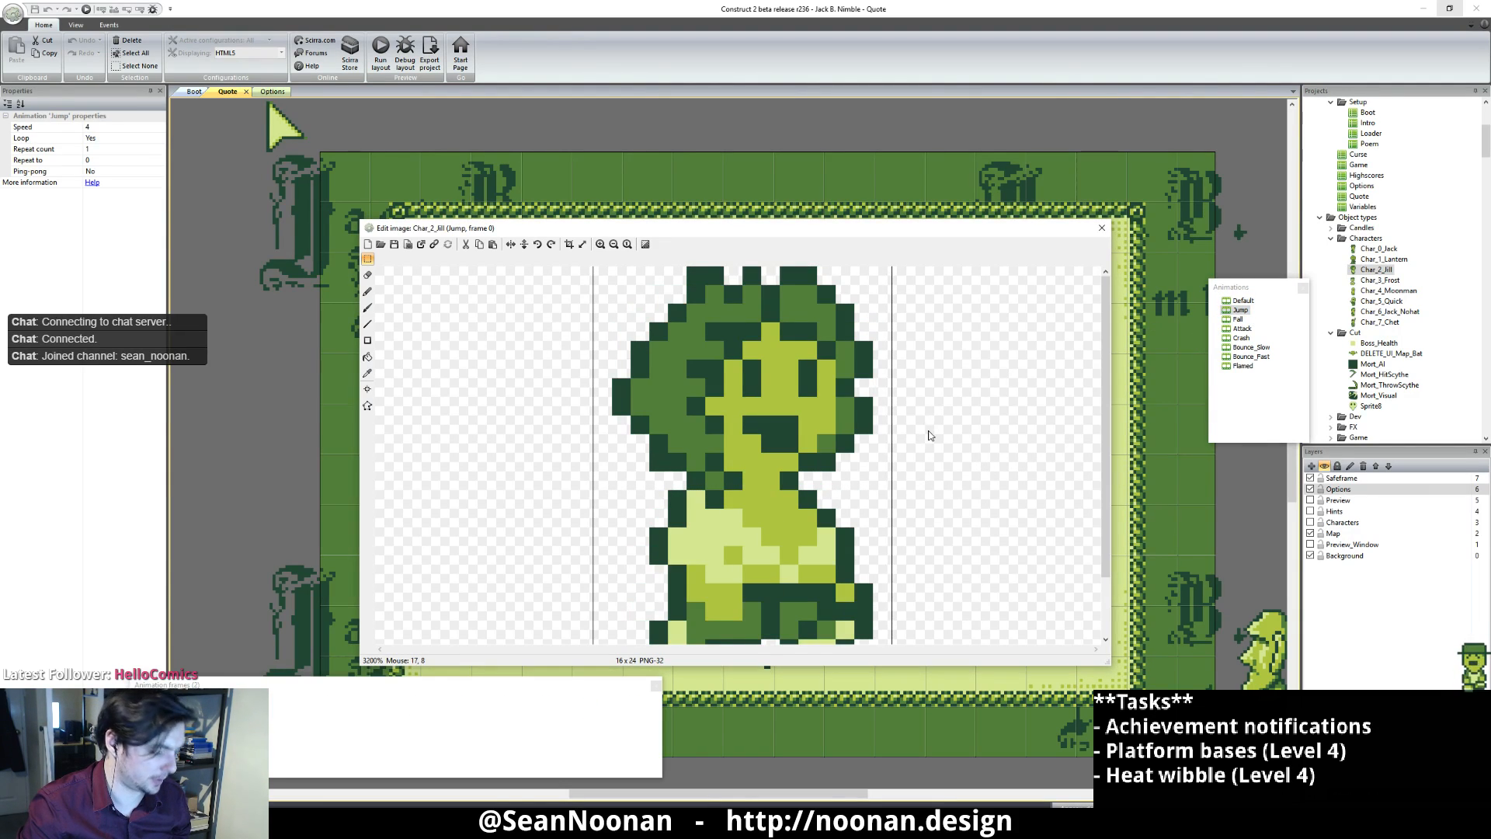
pyautogui.hotkey('ctrl', 'v')
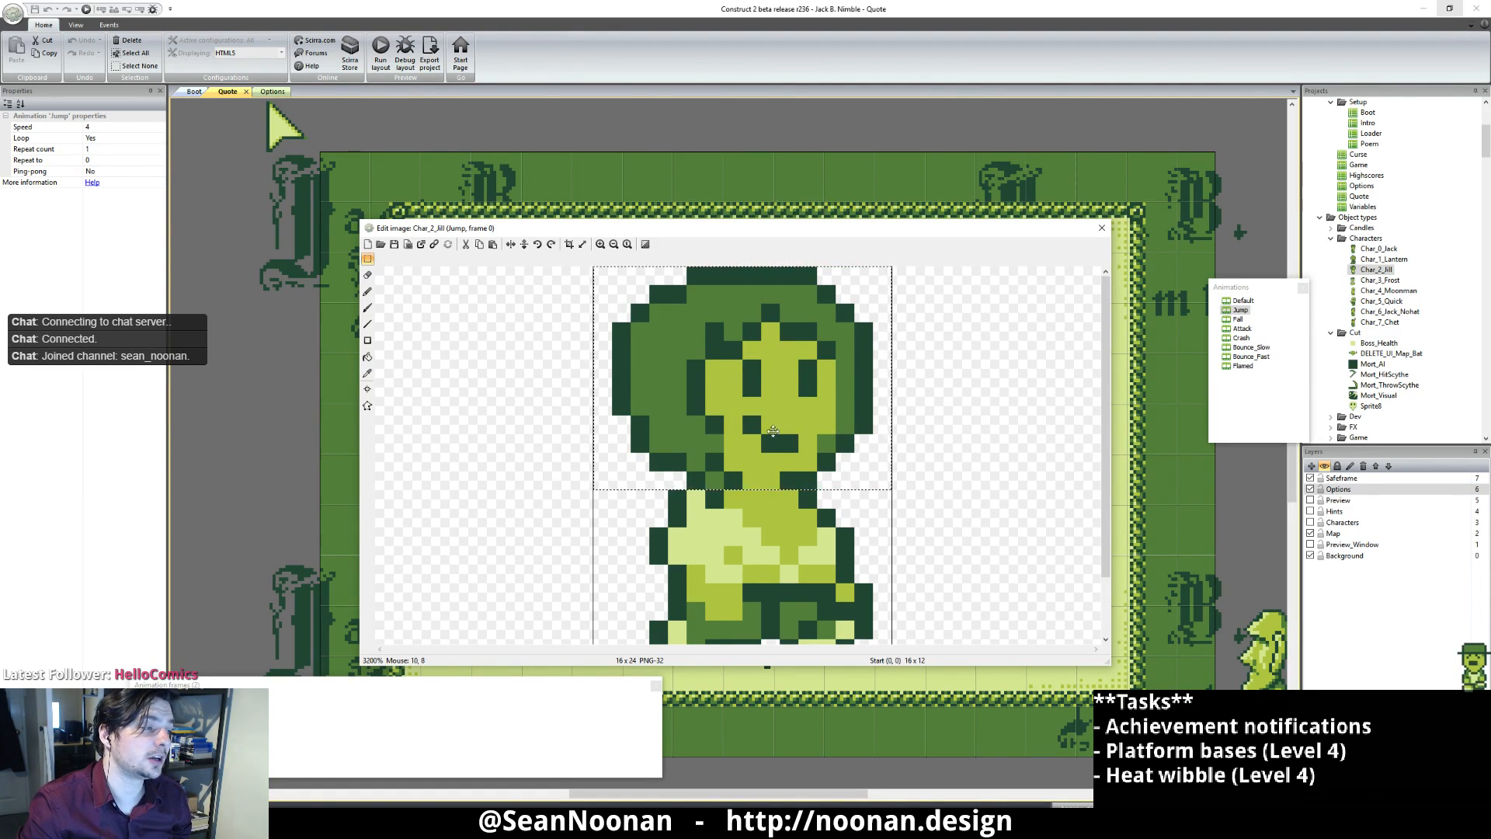
pyautogui.click(524, 390)
# Step: Shift the 4 x 11 pixel strip of hair at the back of the Jump frame's head down by one pixel
pyautogui.moveTo(572, 291); pyautogui.dragTo(662, 460)
pyautogui.moveTo(644, 385); pyautogui.dragTo(643, 404)
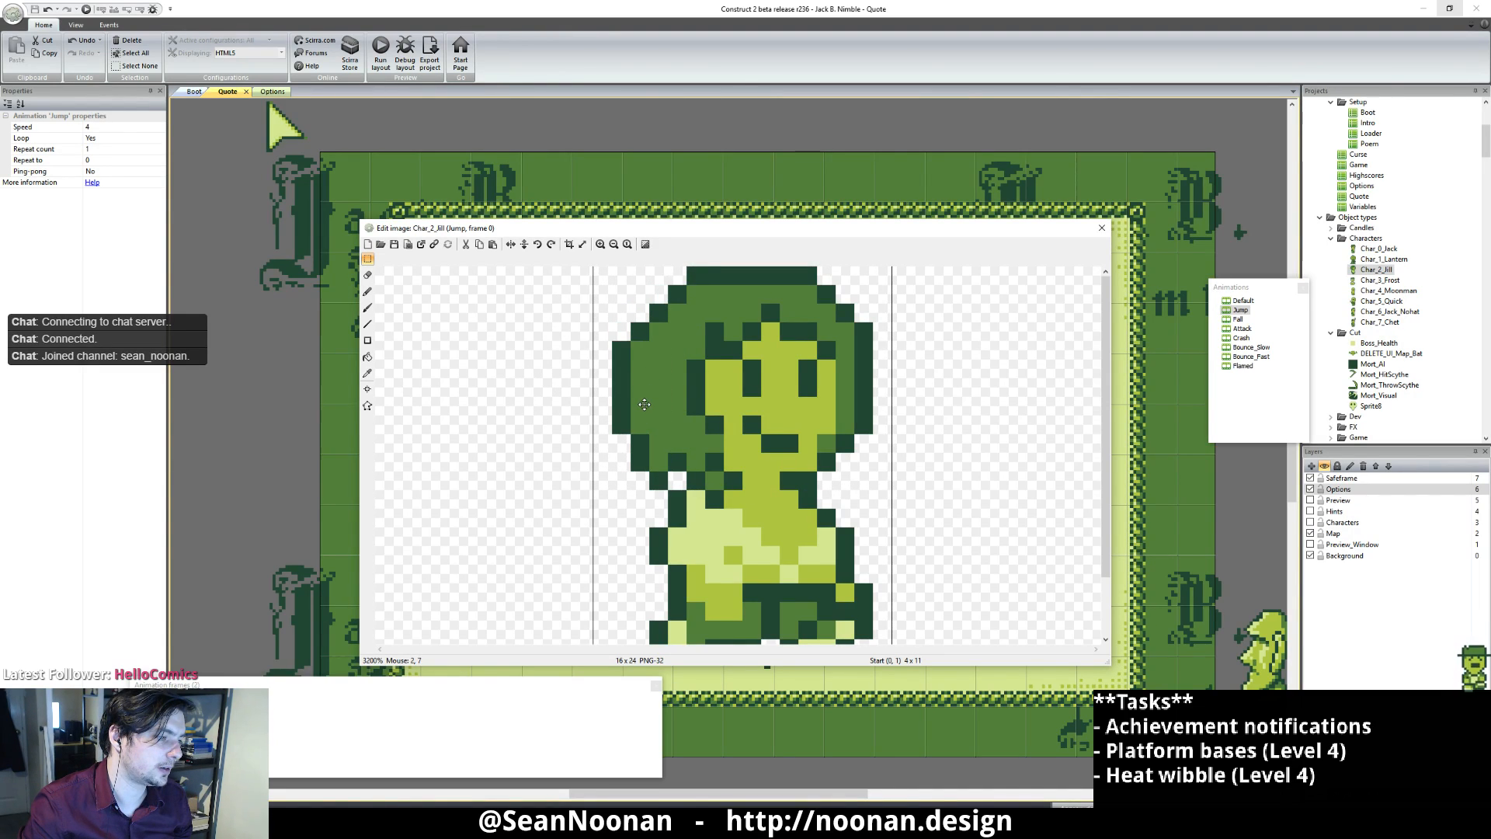
# Step: Select the strip of hair at the front of the head in Jump frame 0 with a 7 x 11 pixel selection and shift it down one pixel
pyautogui.moveTo(965, 285); pyautogui.dragTo(842, 484)
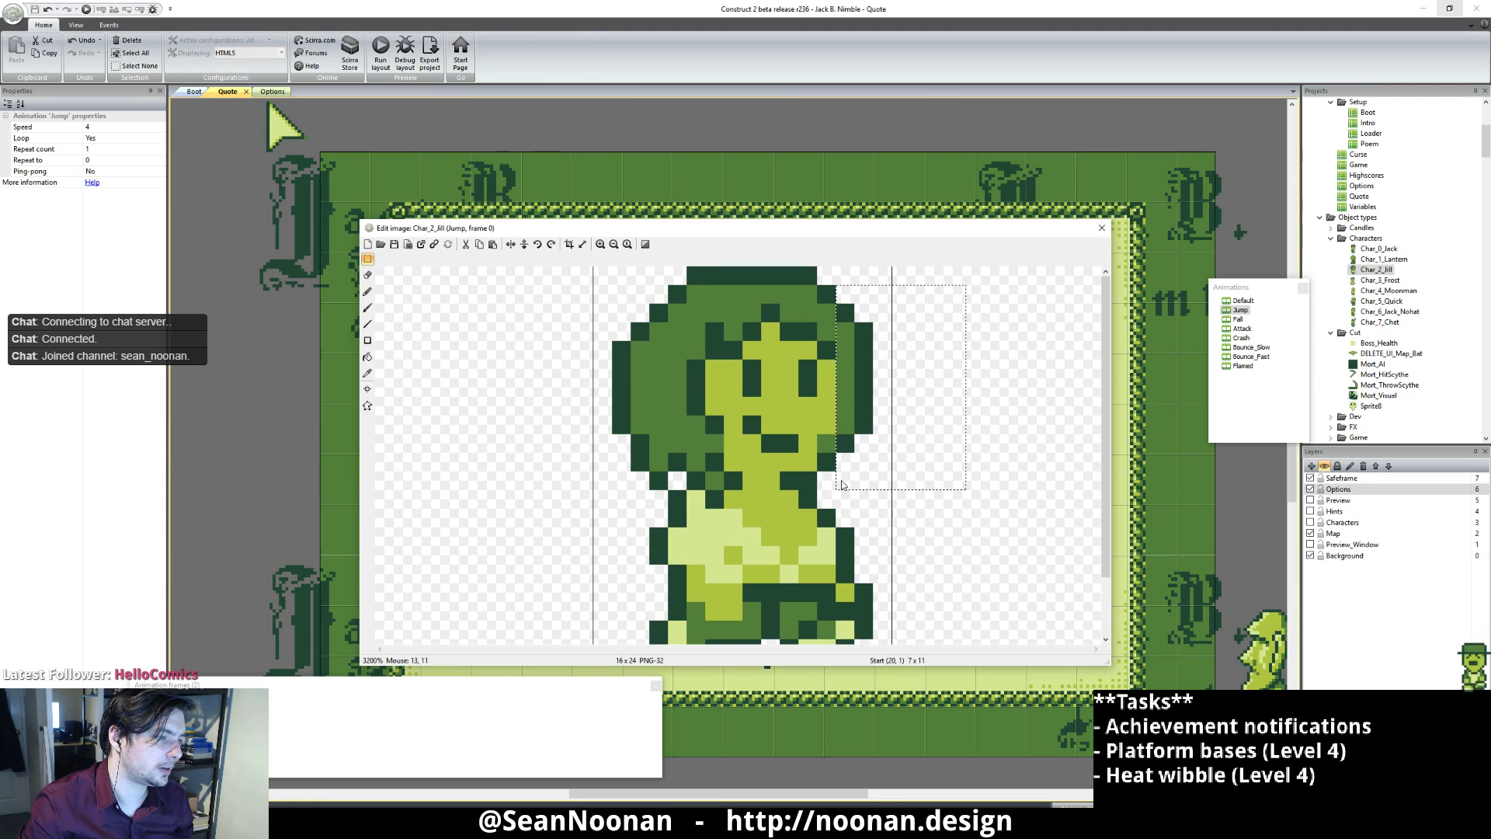
pyautogui.moveTo(862, 362); pyautogui.dragTo(863, 380)
pyautogui.click(926, 380)
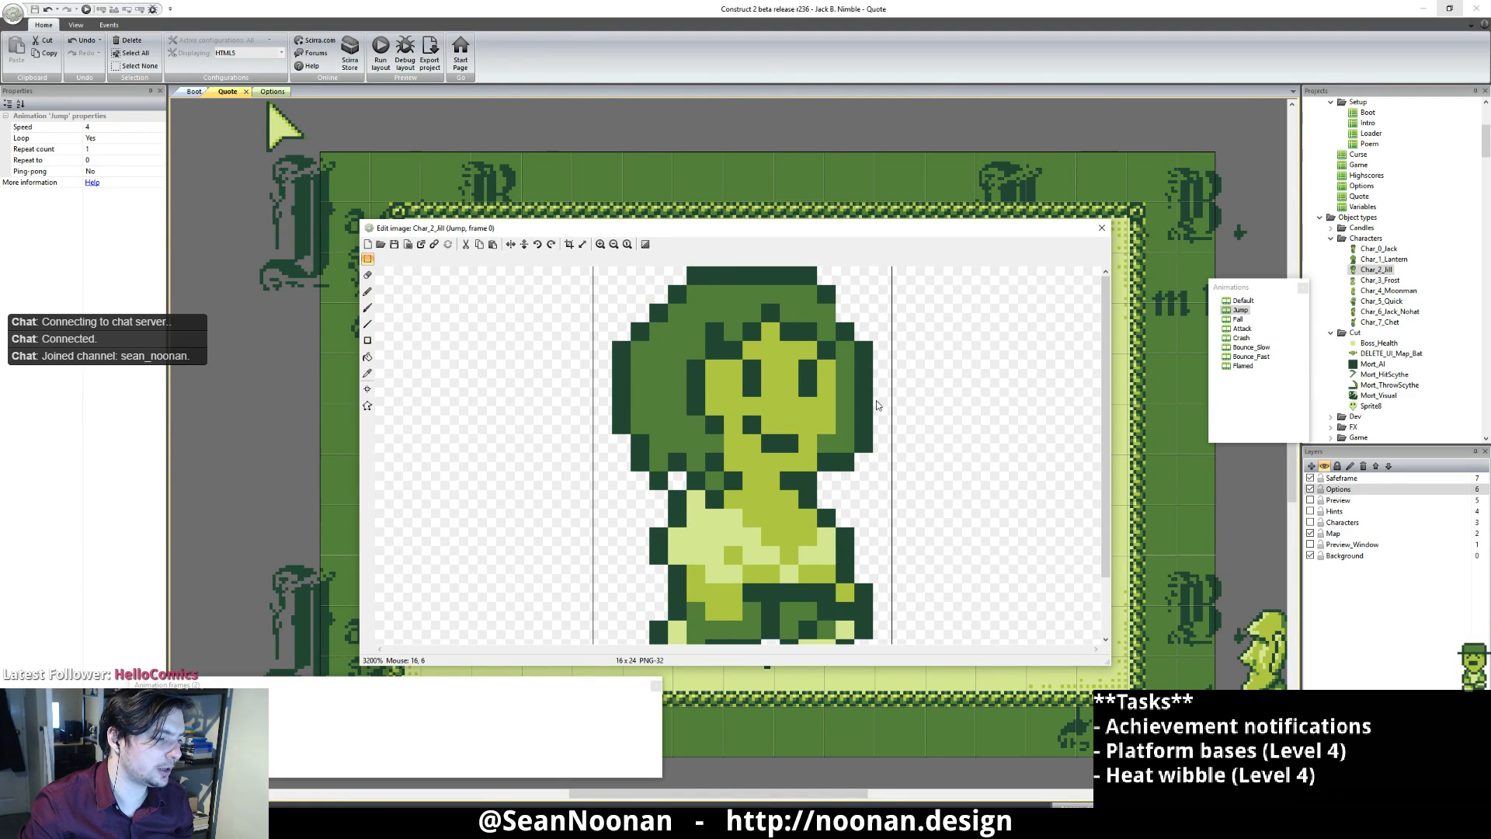
# Step: Repaint the mouth in Jump frame 0 as an open mouth in dark green, matching the mouth in Jump frame 1
pyautogui.click(366, 292)
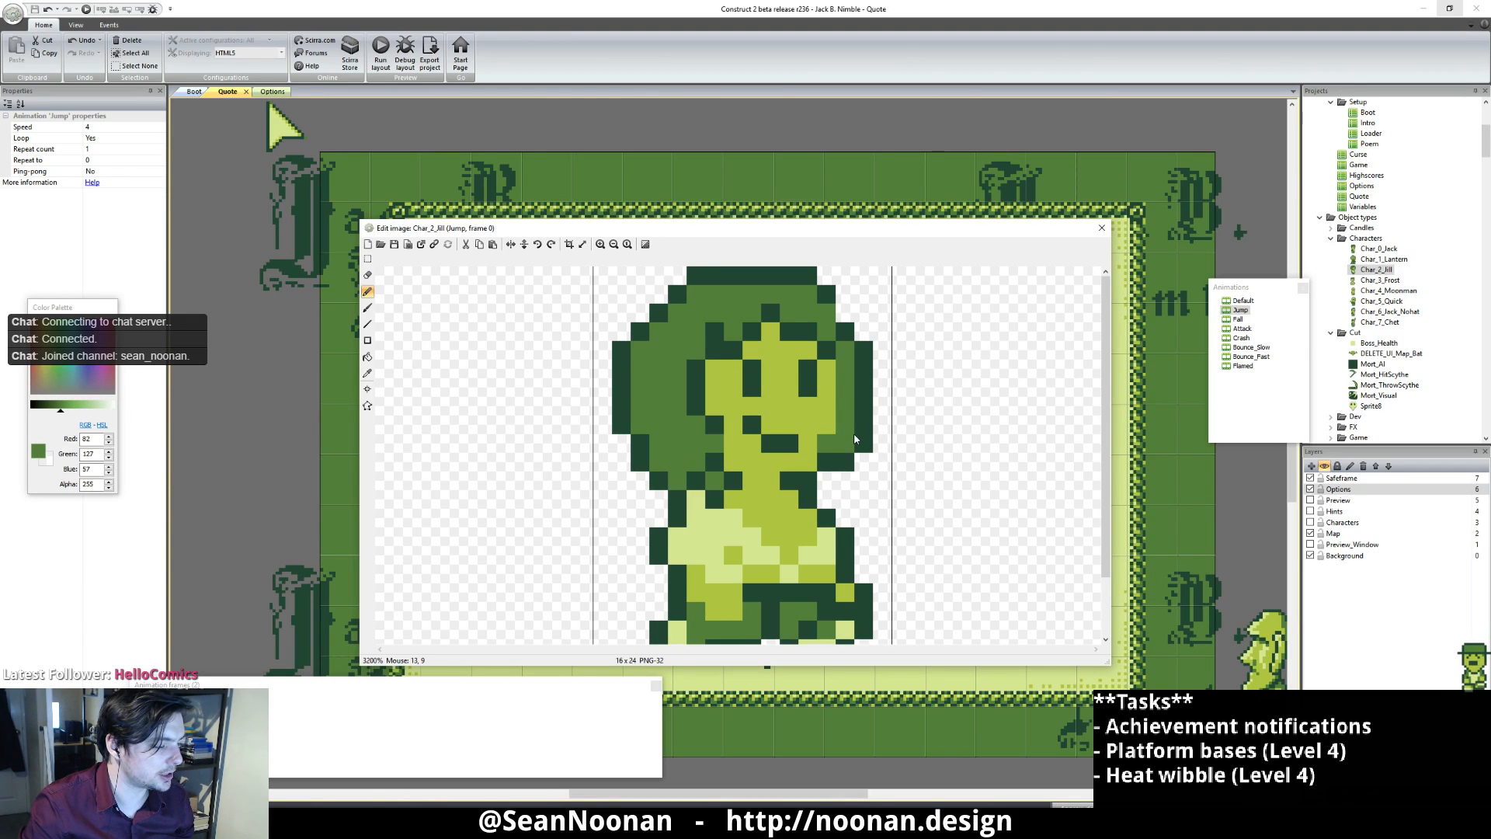
pyautogui.keyDown('ctrl'); pyautogui.click(783, 442); pyautogui.keyUp('ctrl')
pyautogui.moveTo(770, 427); pyautogui.dragTo(788, 427)
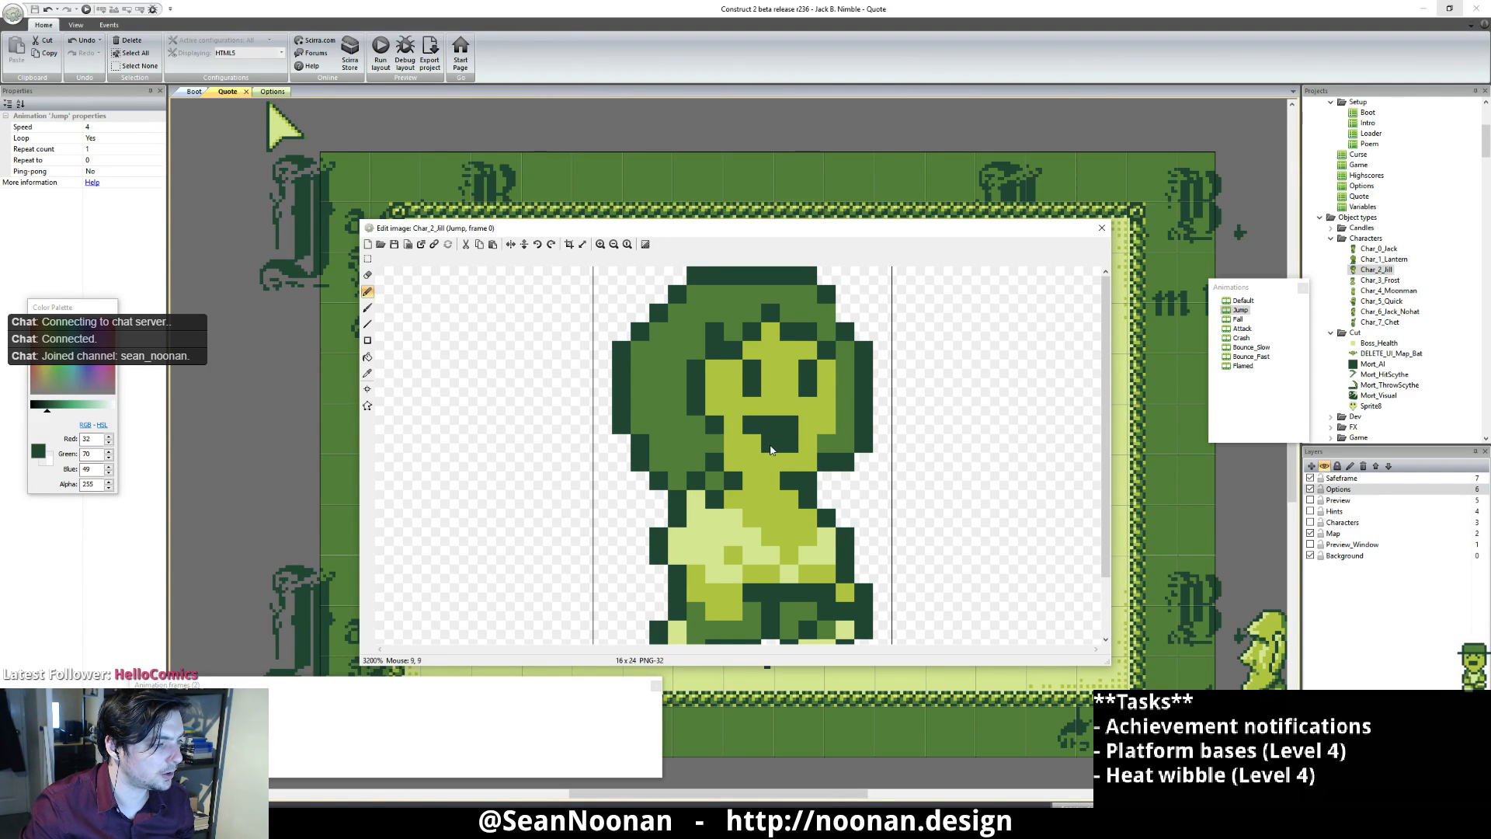
pyautogui.click(218, 721)
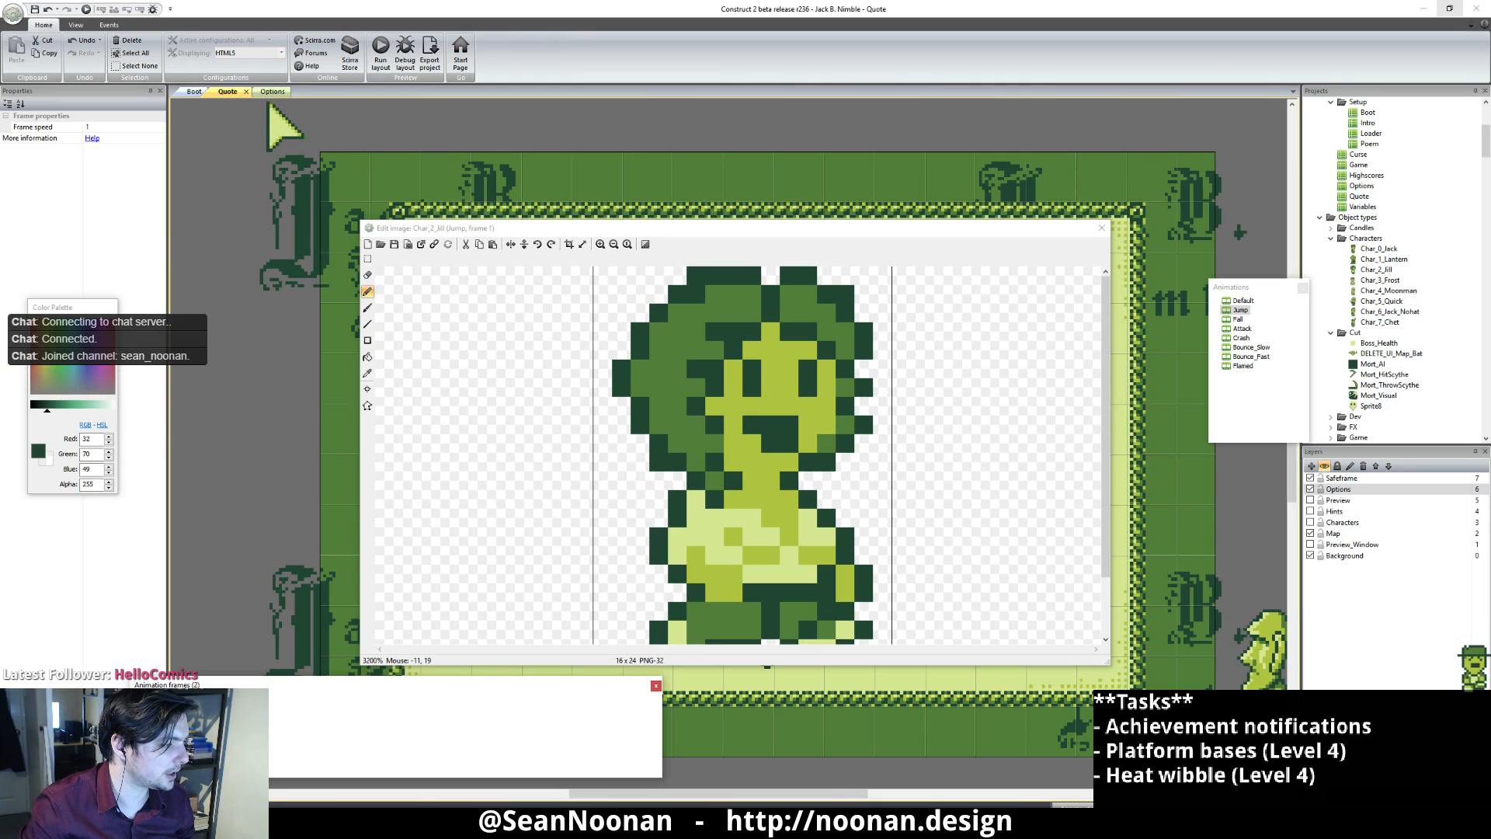
pyautogui.click(165, 721)
pyautogui.keyDown('ctrl'); pyautogui.click(733, 443); pyautogui.keyUp('ctrl')
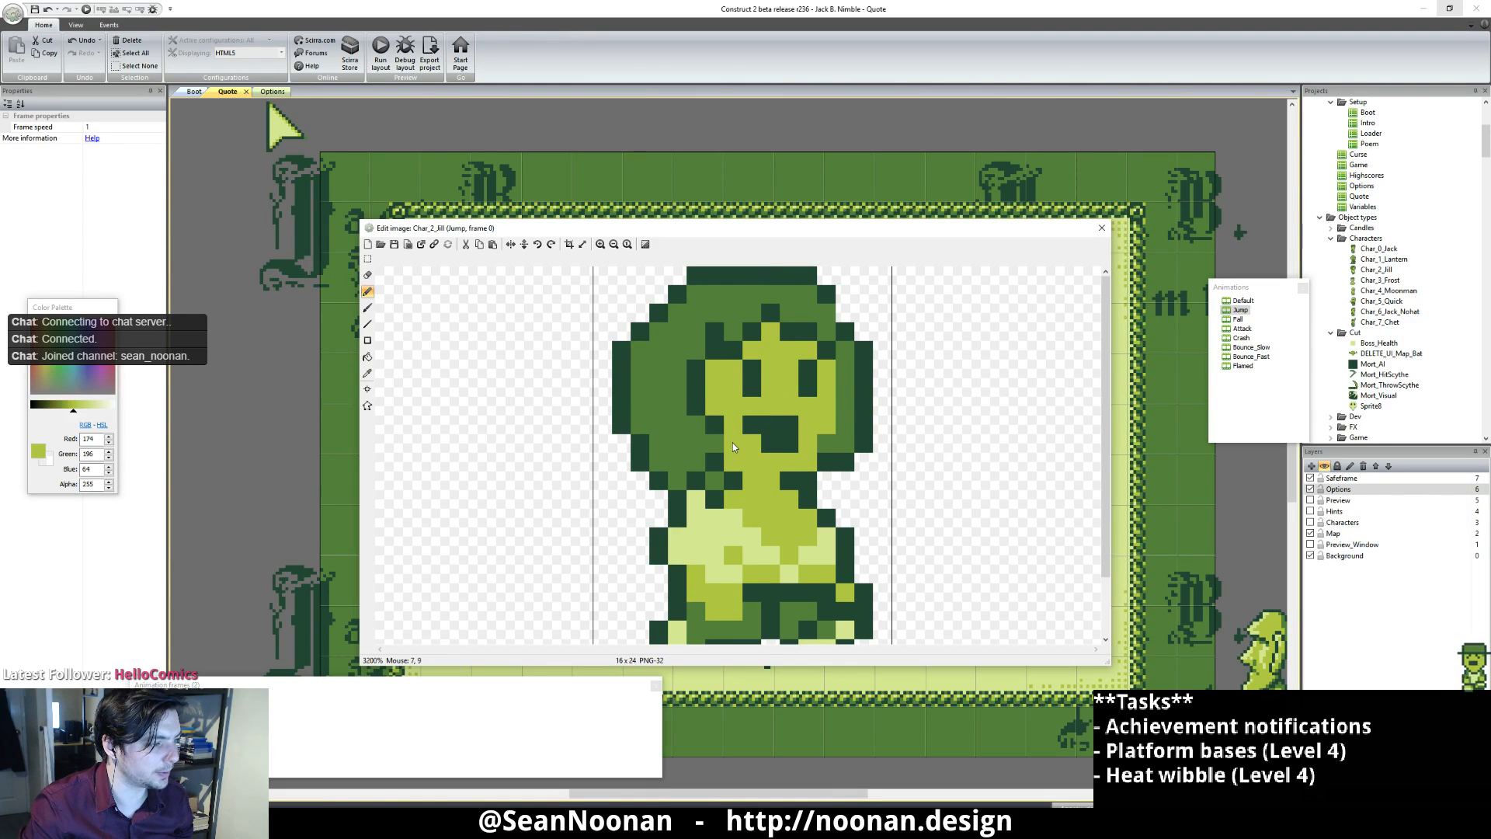
pyautogui.keyDown('ctrl'); pyautogui.click(781, 430); pyautogui.keyUp('ctrl')
pyautogui.click(752, 425)
pyautogui.keyDown('ctrl'); pyautogui.scroll(-1, 926, 398); pyautogui.keyUp('ctrl')
pyautogui.keyDown('ctrl'); pyautogui.scroll(-3, 925, 401); pyautogui.keyUp('ctrl')
pyautogui.keyDown('ctrl'); pyautogui.scroll(4, 922, 502); pyautogui.keyUp('ctrl')
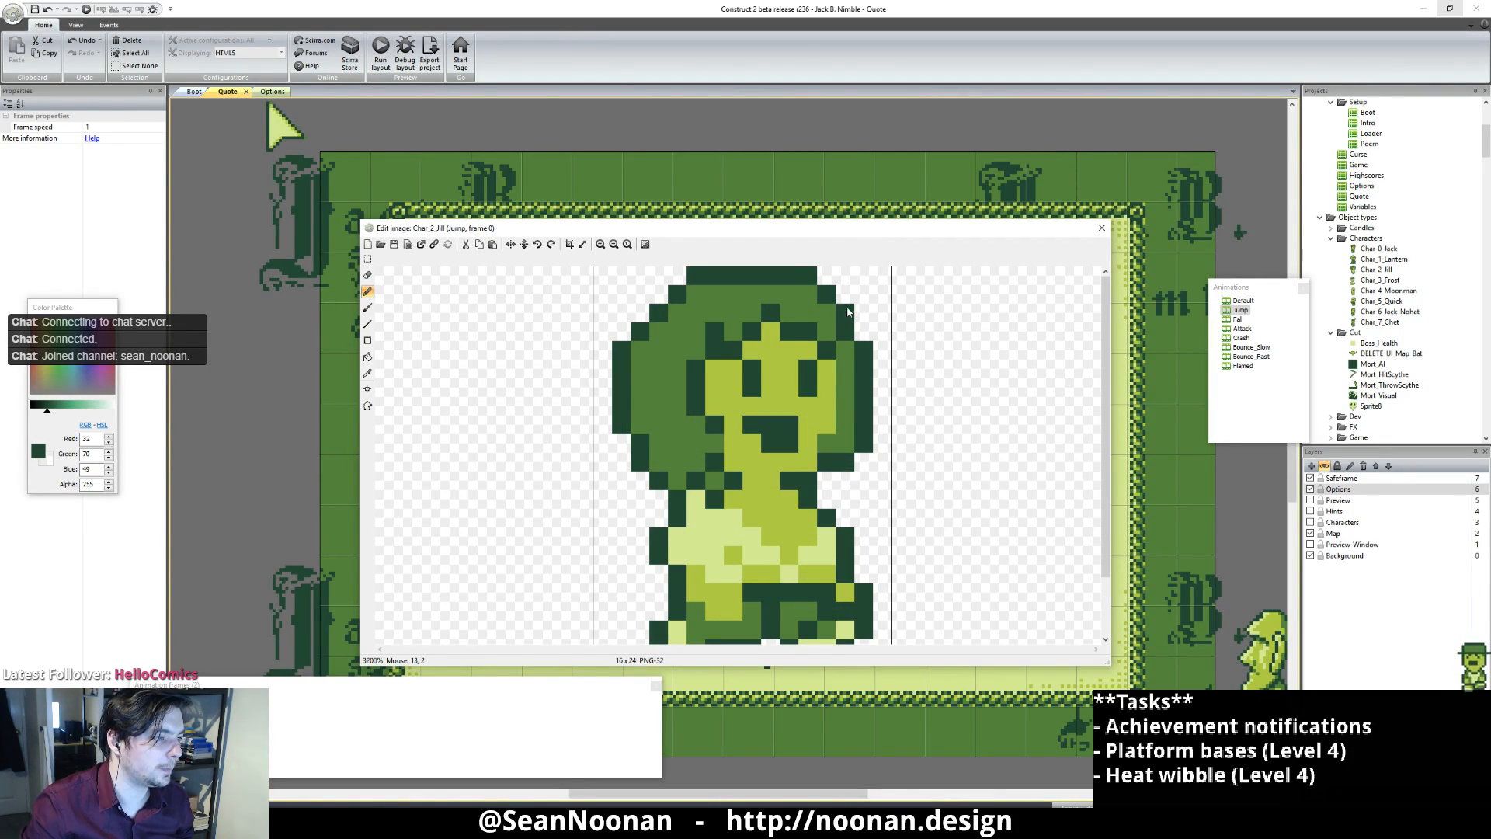
# Step: Touch up the hair's outline pixels in Jump frame 0, using transparency and the sprite's own greens to round its shape
pyautogui.keyDown('ctrl'); pyautogui.scroll(-2, 866, 400); pyautogui.keyUp('ctrl')
pyautogui.keyDown('ctrl'); pyautogui.scroll(-1, 866, 400); pyautogui.keyUp('ctrl')
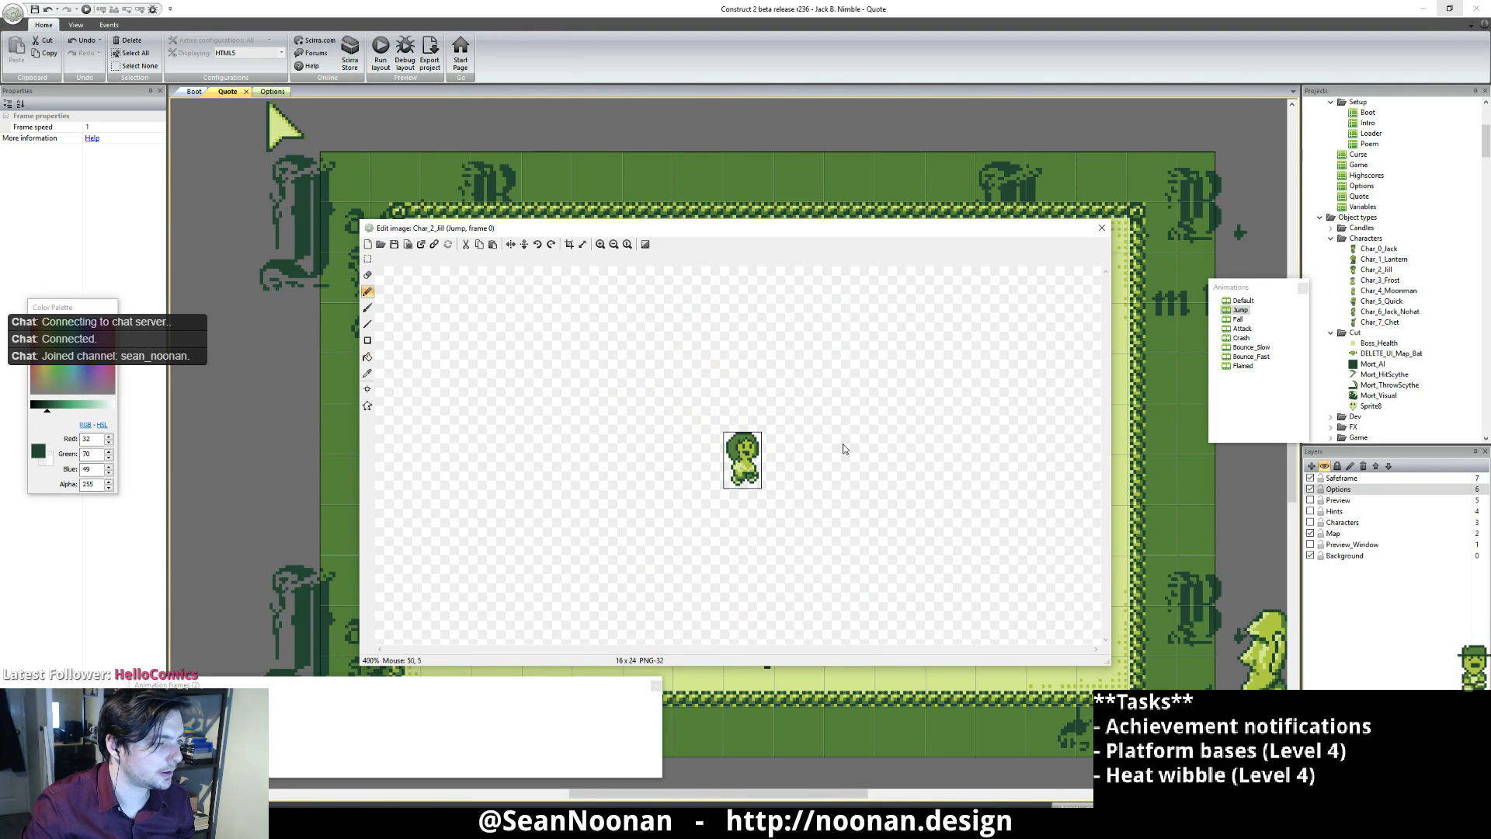
pyautogui.keyDown('ctrl'); pyautogui.scroll(4, 730, 459); pyautogui.keyUp('ctrl')
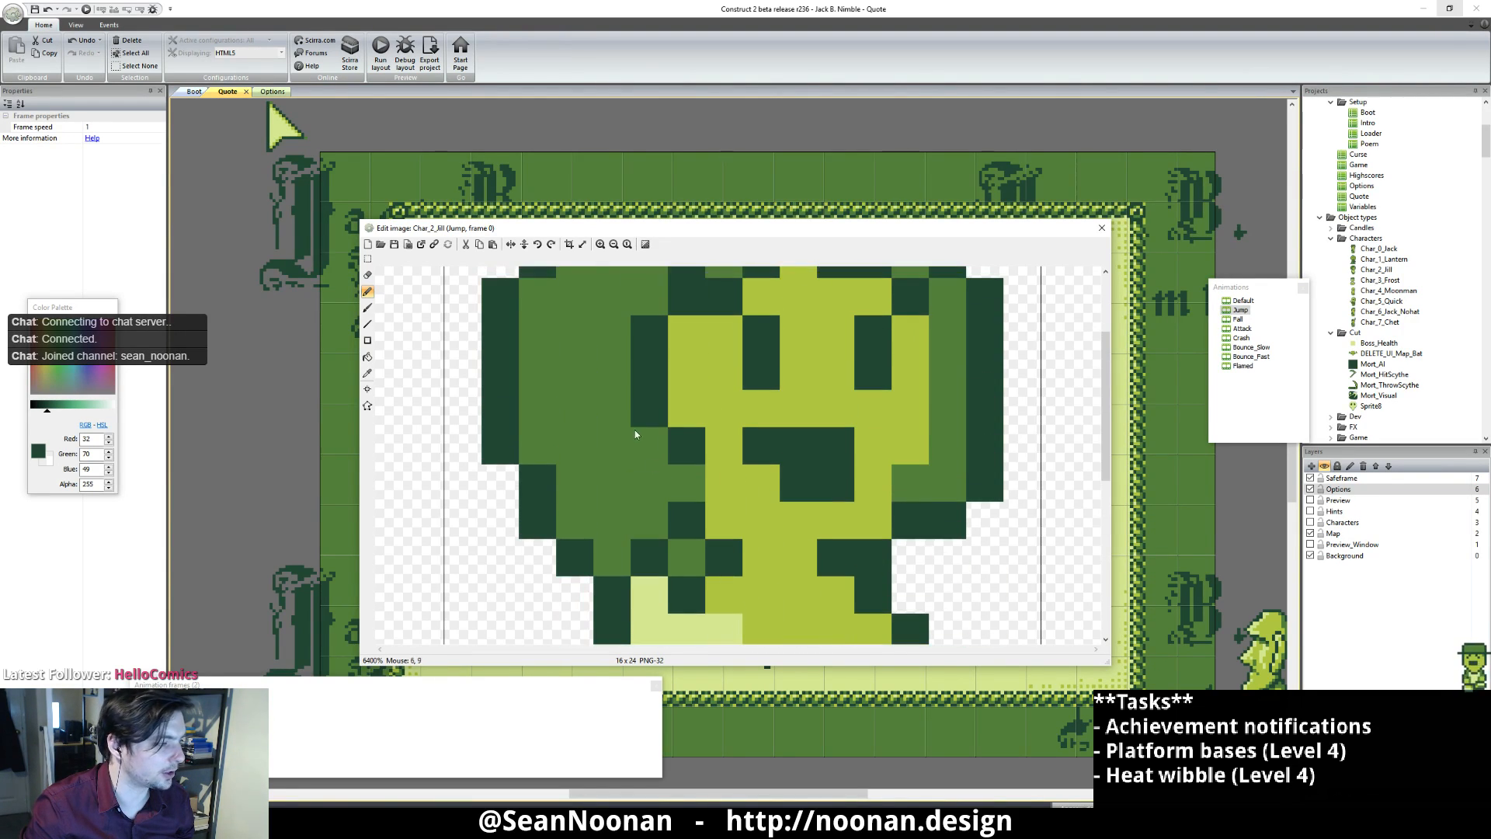
pyautogui.keyDown('ctrl'); pyautogui.click(500, 370); pyautogui.keyUp('ctrl')
pyautogui.click(497, 425)
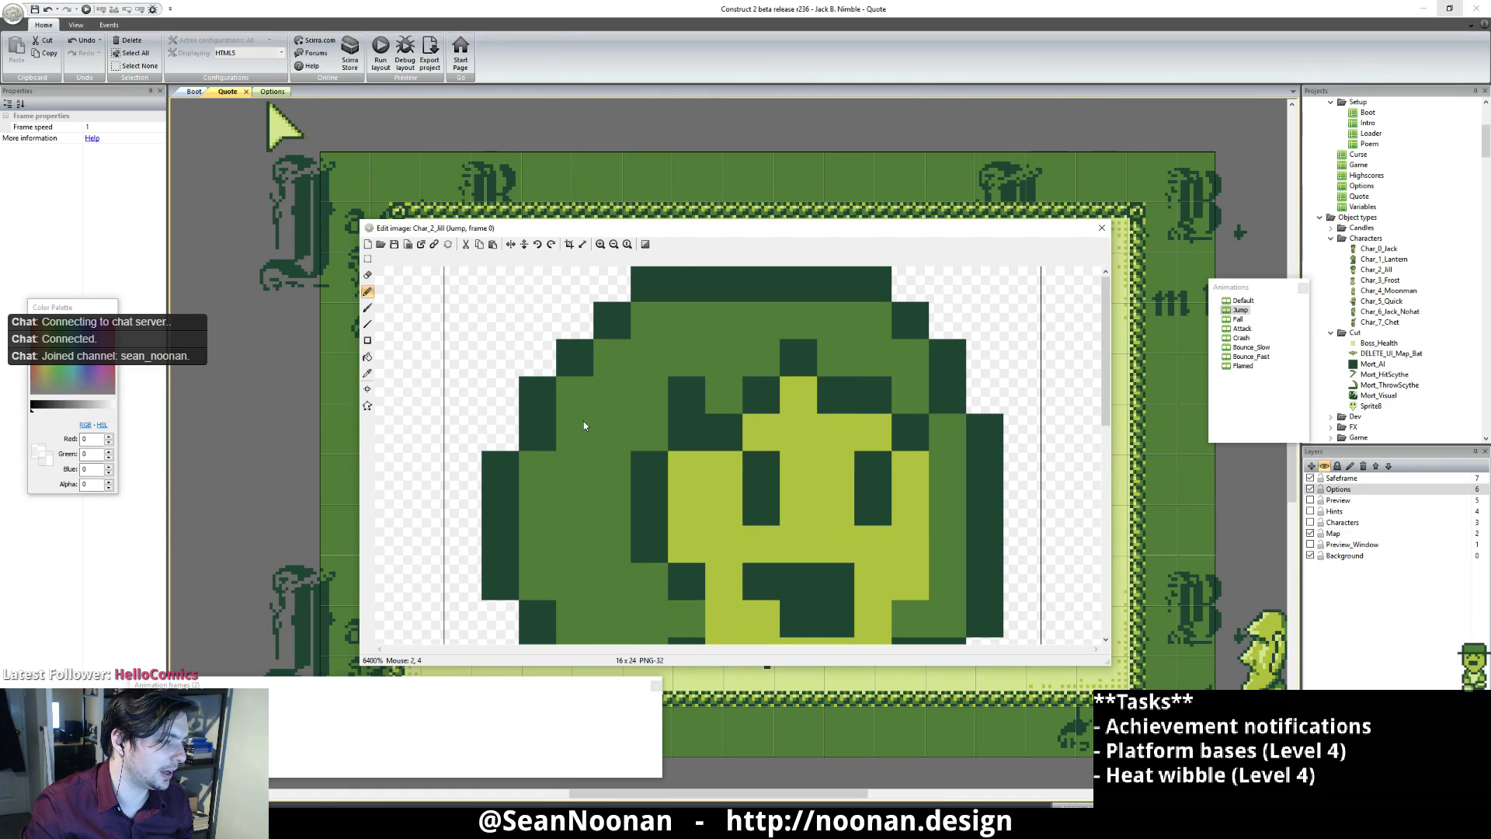
pyautogui.keyDown('ctrl'); pyautogui.scroll(-3, 917, 481); pyautogui.keyUp('ctrl')
pyautogui.keyDown('ctrl'); pyautogui.scroll(3, 821, 398); pyautogui.keyUp('ctrl')
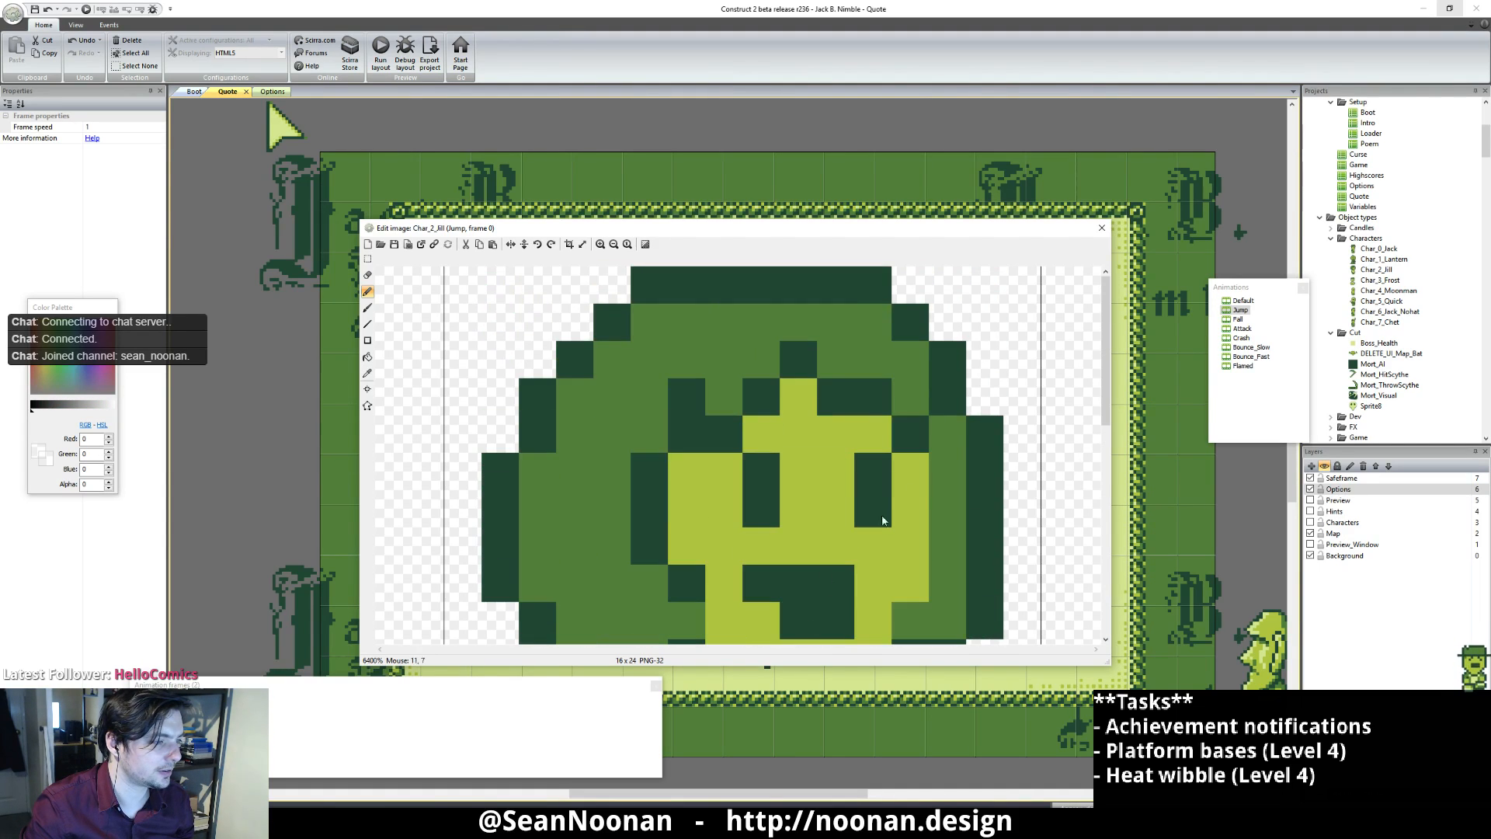
pyautogui.keyDown('ctrl'); pyautogui.click(938, 441); pyautogui.keyUp('ctrl')
pyautogui.keyDown('ctrl'); pyautogui.scroll(-4, 938, 441); pyautogui.keyUp('ctrl')
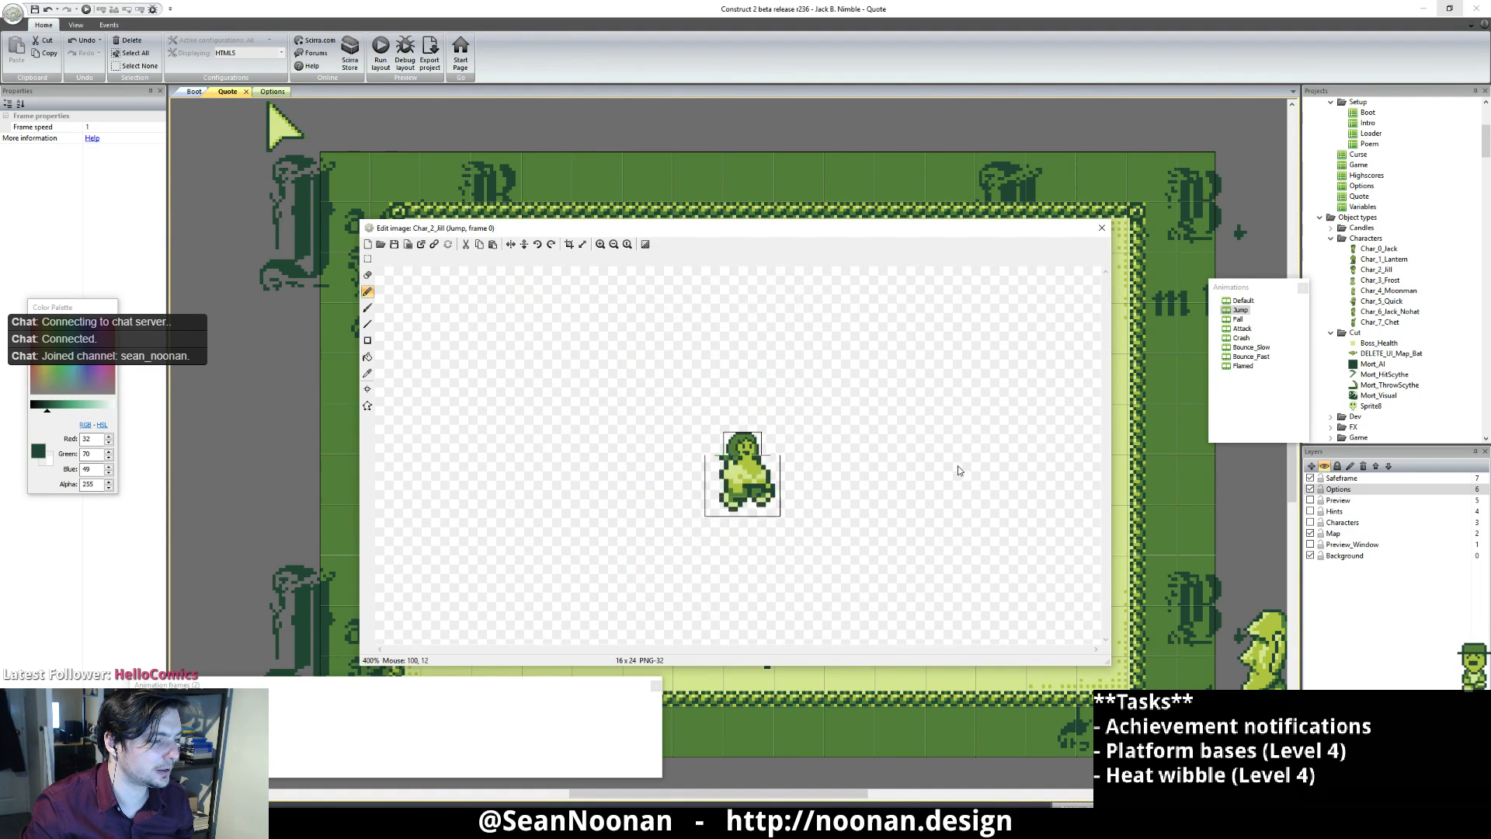
pyautogui.keyDown('ctrl'); pyautogui.scroll(2, 858, 410); pyautogui.keyUp('ctrl')
pyautogui.keyDown('ctrl'); pyautogui.scroll(1, 858, 410); pyautogui.keyUp('ctrl')
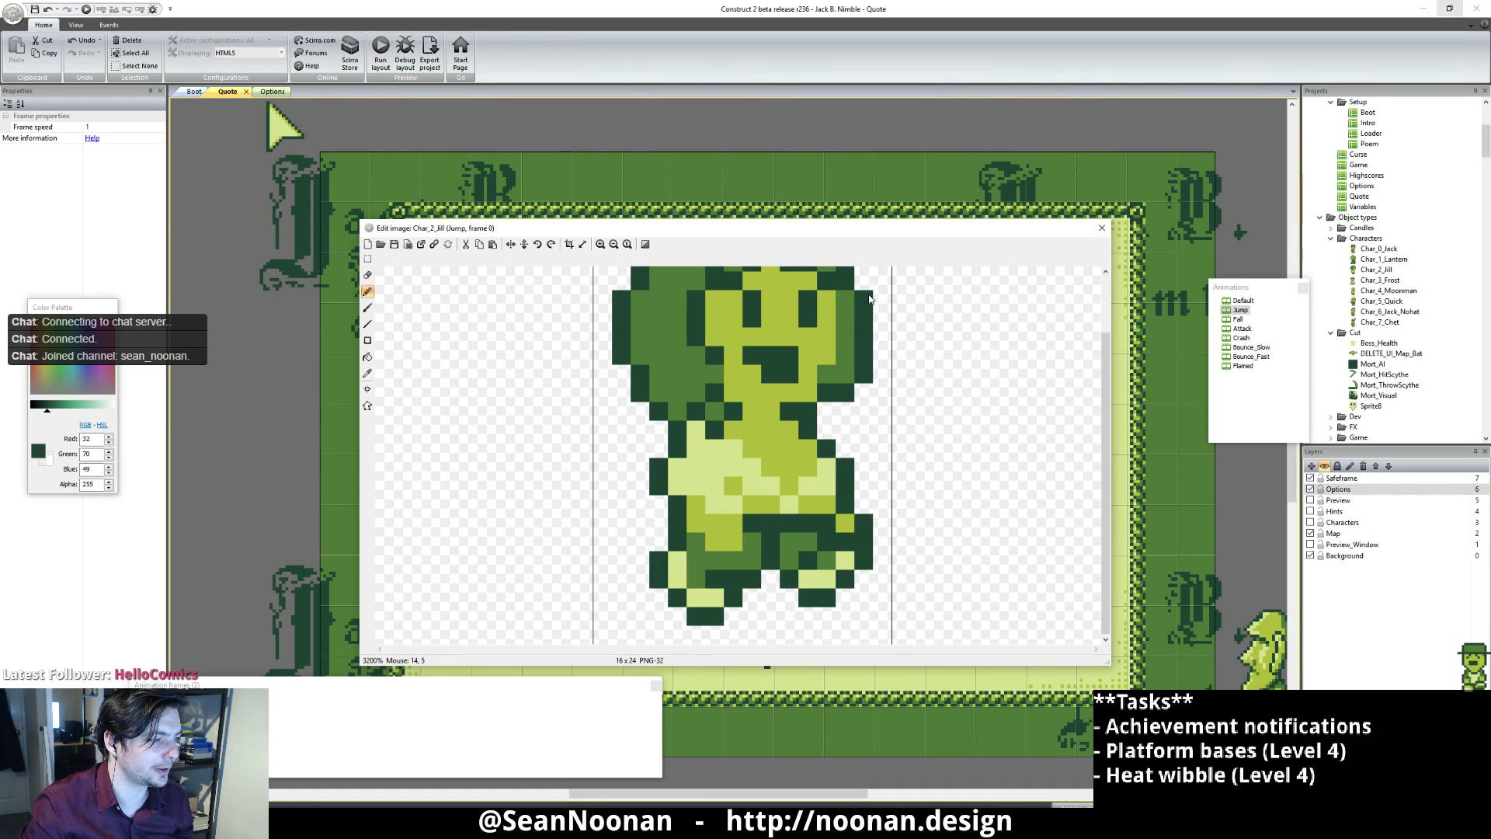
pyautogui.keyDown('ctrl'); pyautogui.click(847, 310); pyautogui.keyUp('ctrl')
pyautogui.scroll(2, 894, 481)
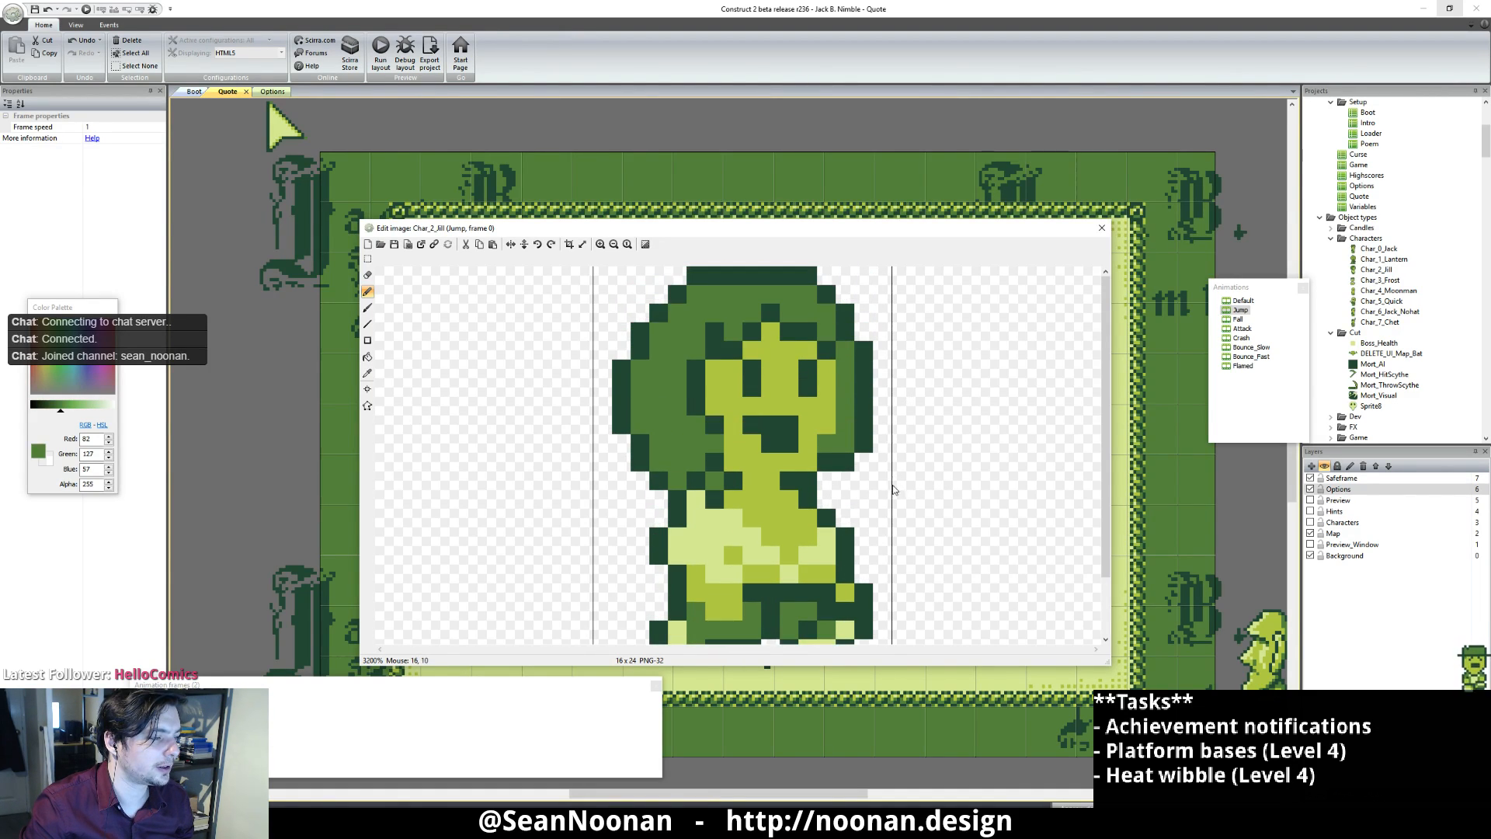
pyautogui.keyDown('ctrl'); pyautogui.scroll(-4, 873, 495); pyautogui.keyUp('ctrl')
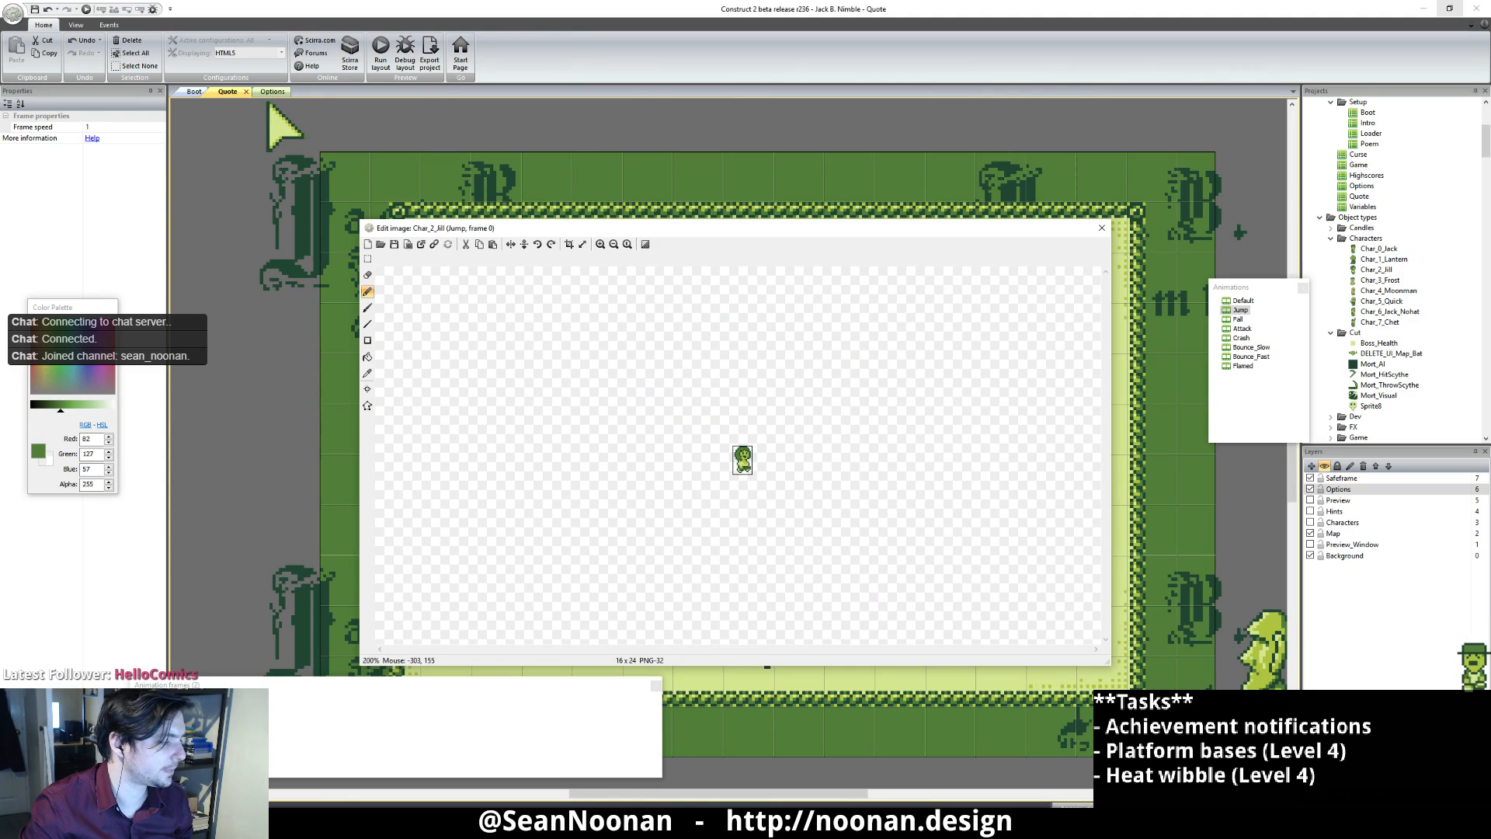
pyautogui.keyDown('ctrl'); pyautogui.scroll(3, 851, 468); pyautogui.keyUp('ctrl')
# Step: Copy the 16 x 12 pixel head area from Jump frame 0 and paste it over the head in Jump frame 1
pyautogui.click(221, 724)
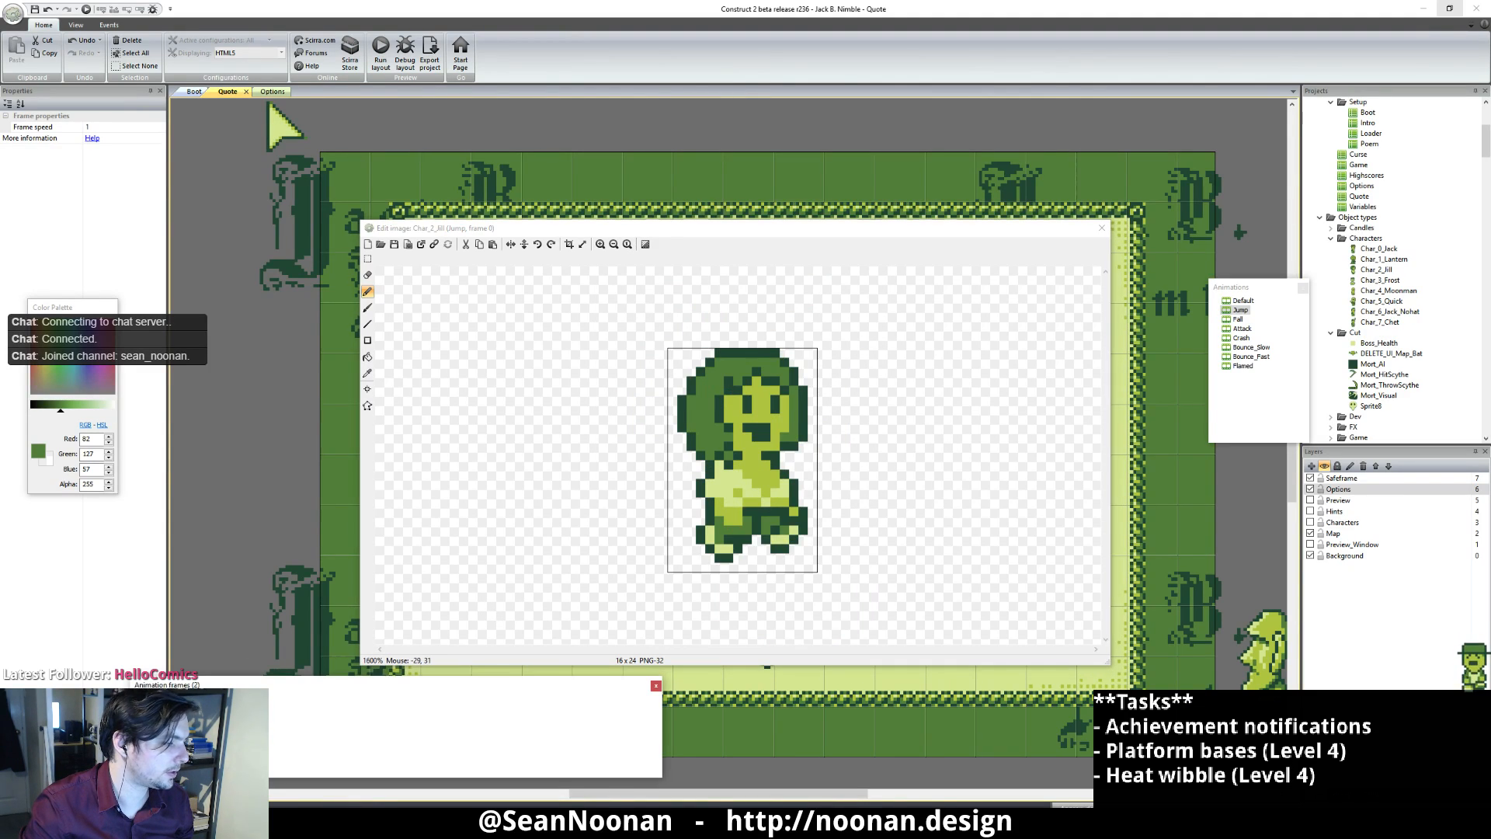
pyautogui.press('Left')
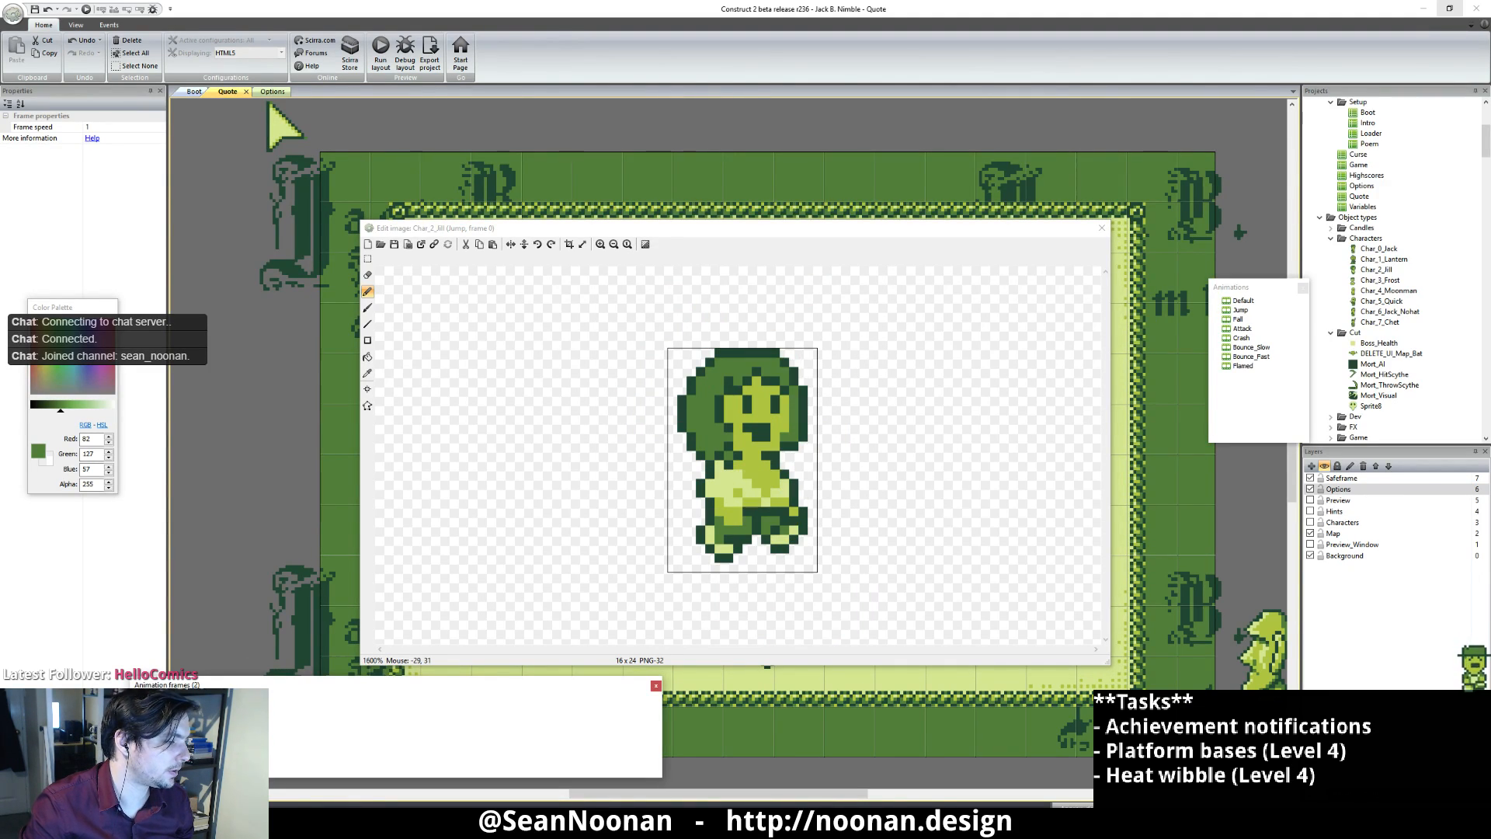
pyautogui.press('Right')
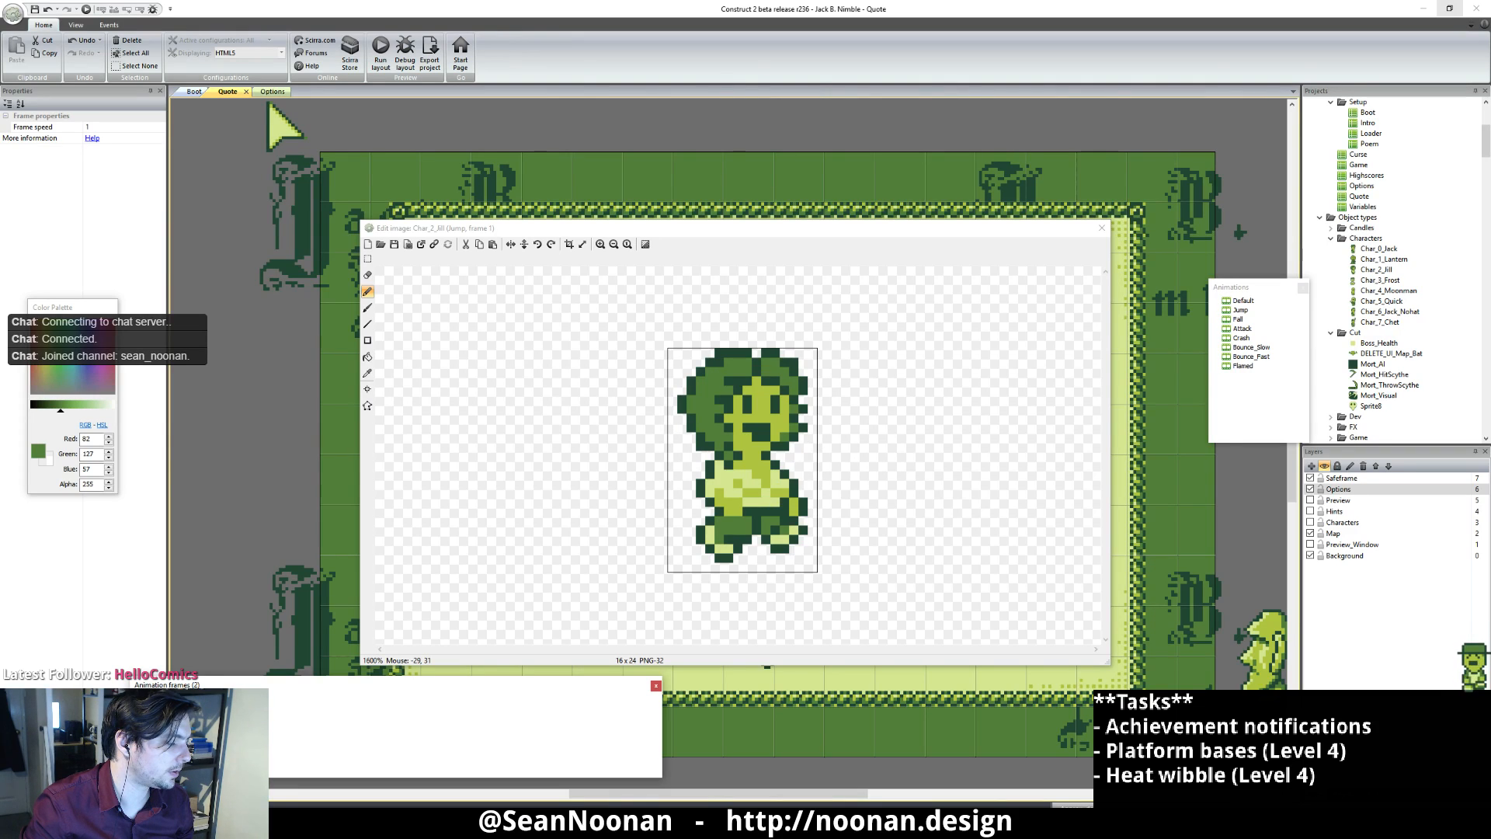
pyautogui.press('Left')
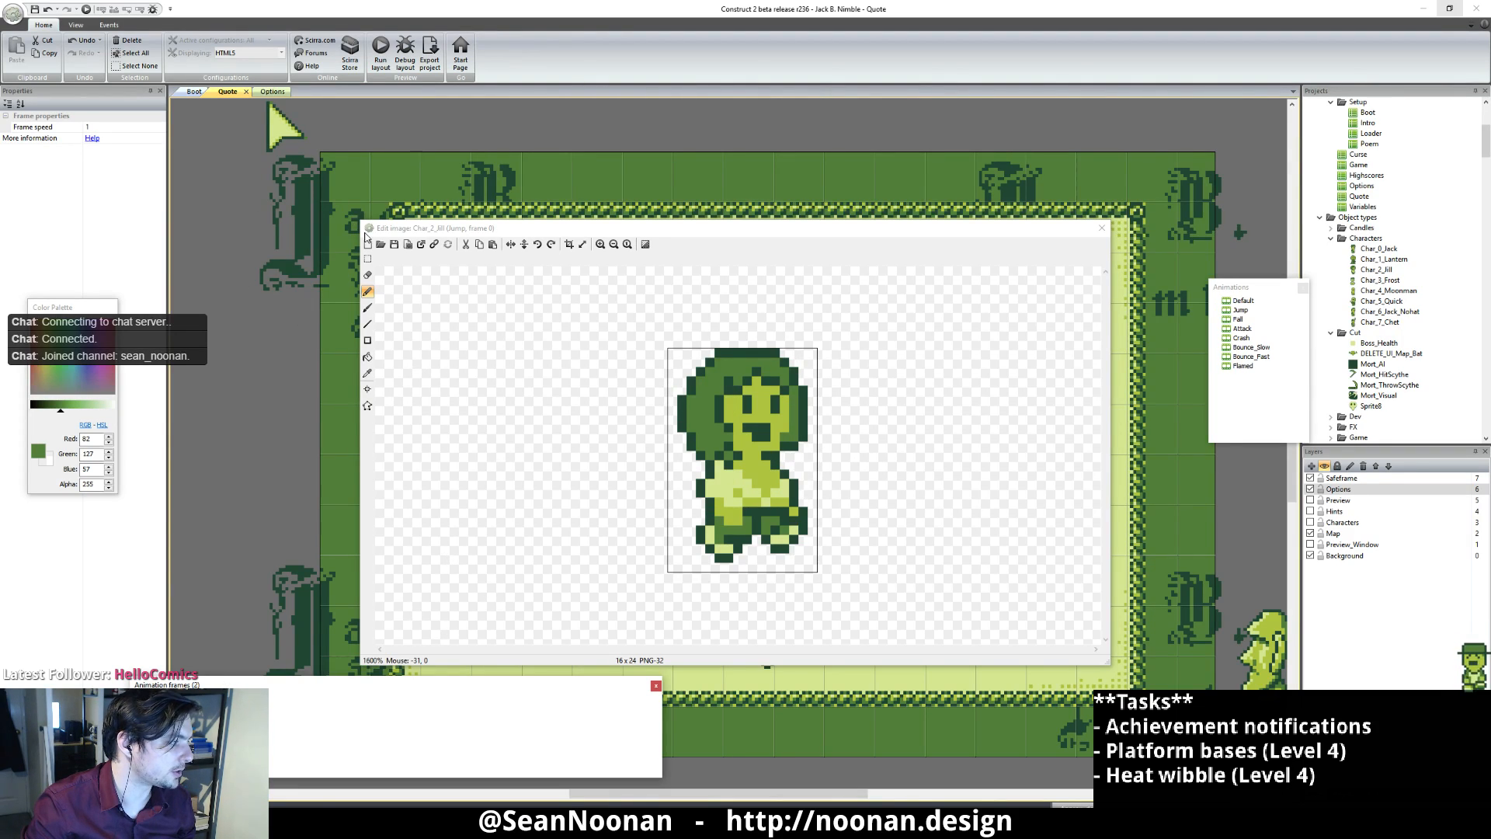
pyautogui.click(367, 259)
pyautogui.moveTo(583, 307); pyautogui.dragTo(873, 459)
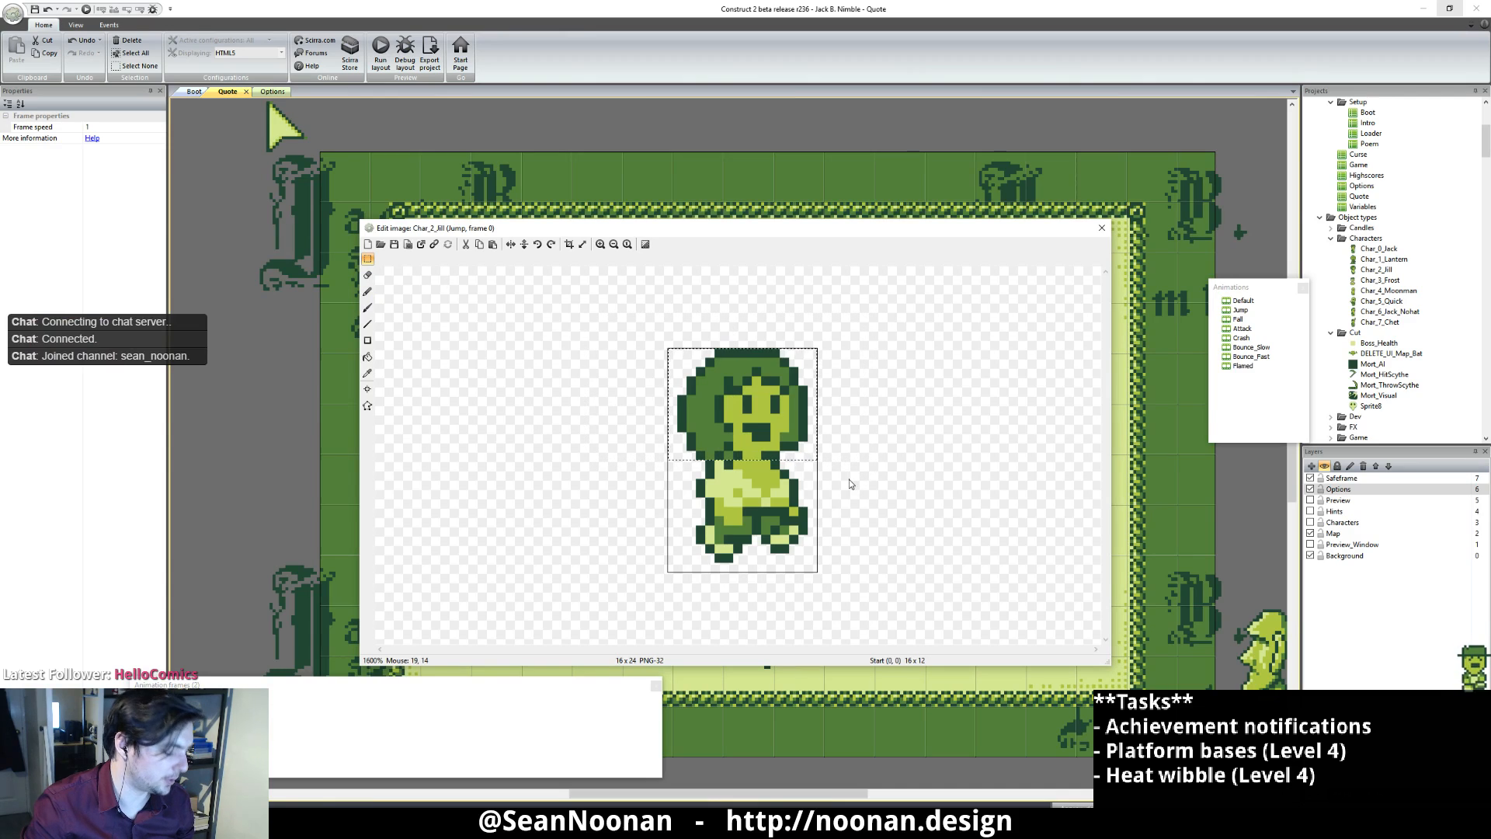
pyautogui.click(210, 725)
pyautogui.click(583, 441)
pyautogui.hotkey('ctrl', 'v')
pyautogui.click(989, 461)
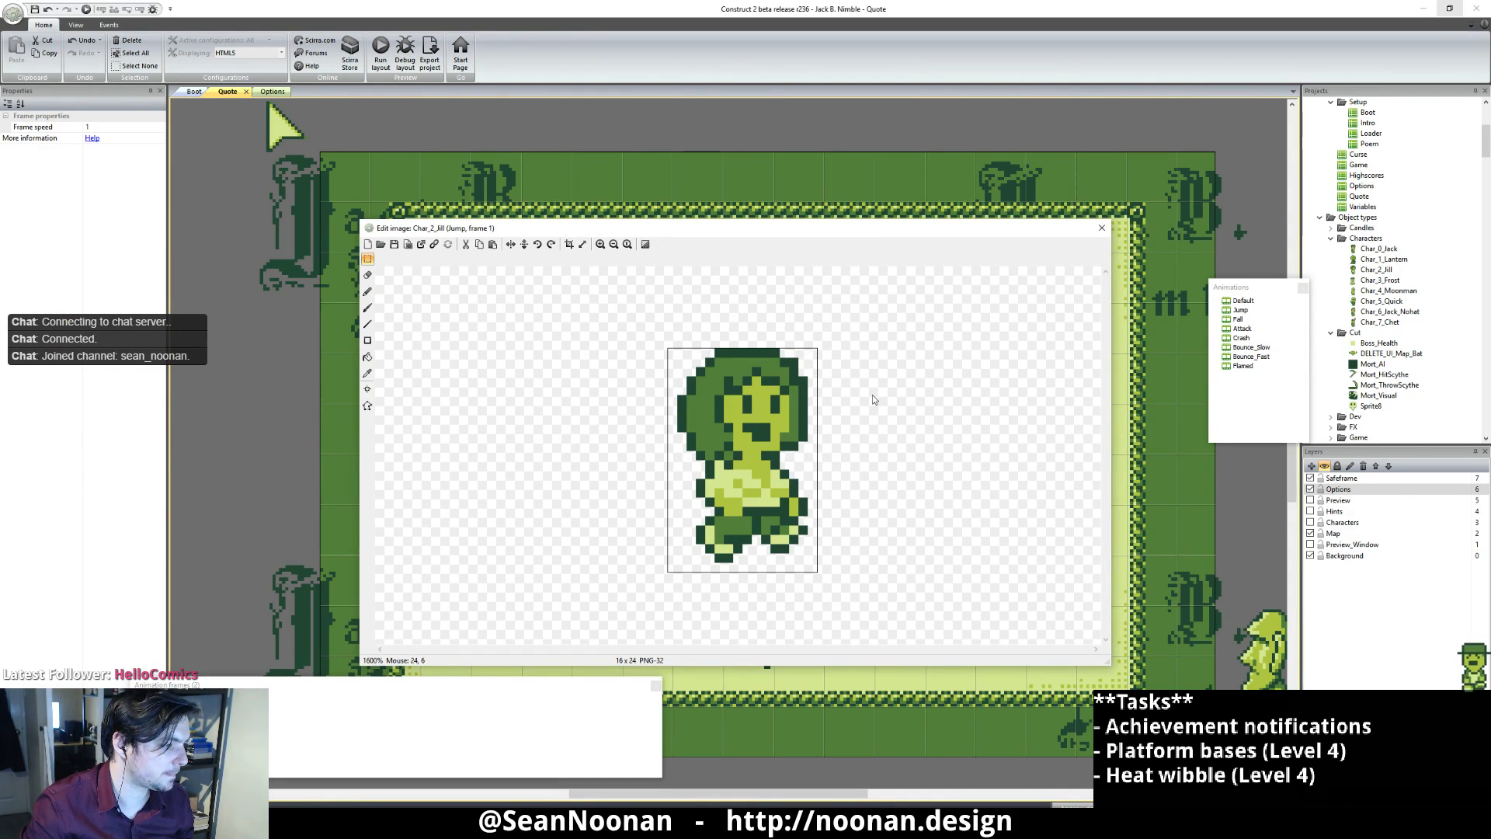
# Step: Check Jump frame 1 at a reduced size, close the image editor and run the game preview
pyautogui.moveTo(866, 371); pyautogui.dragTo(805, 376)
pyautogui.click(920, 371)
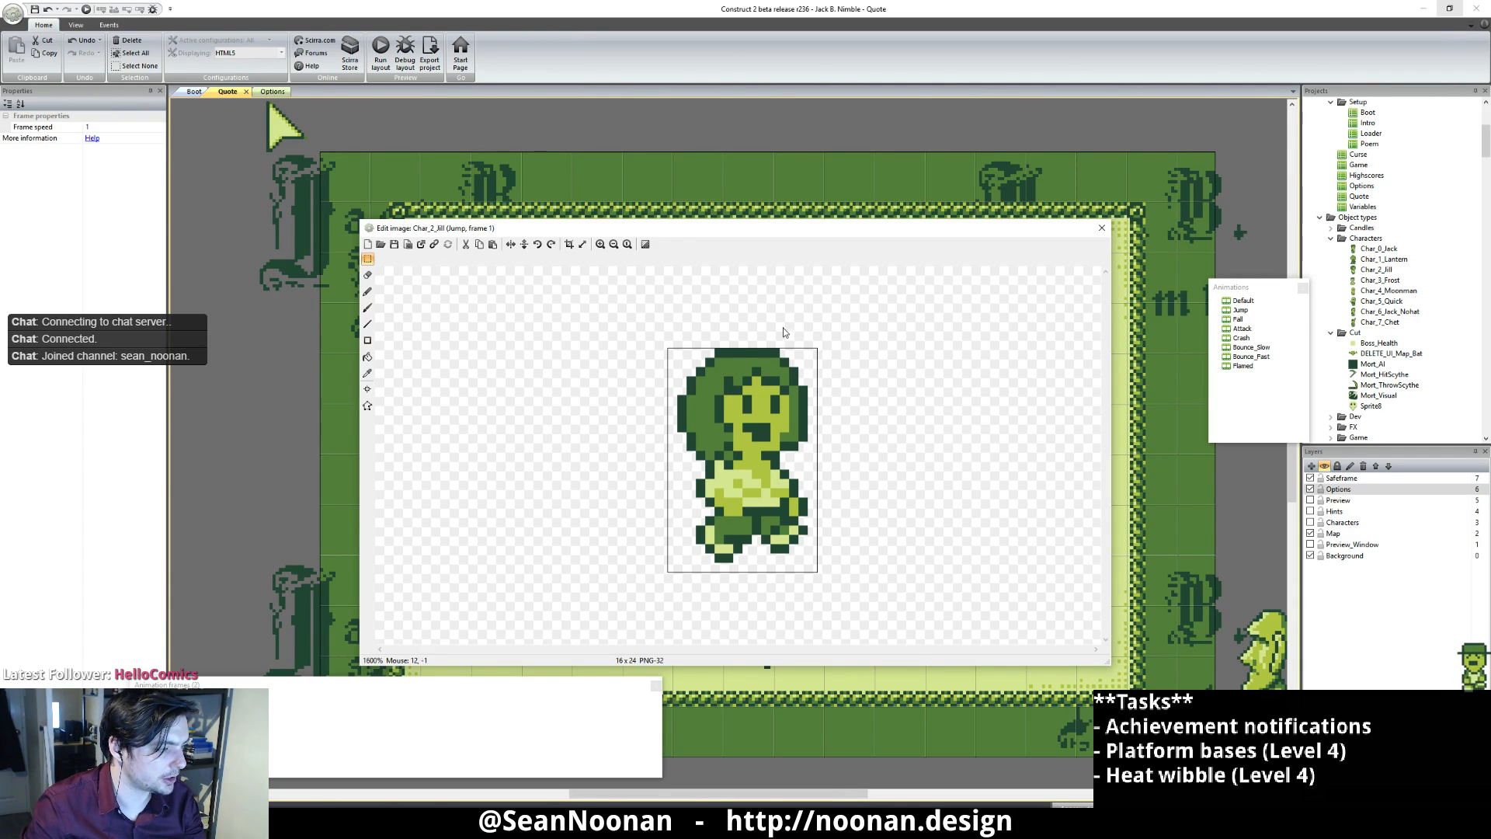
pyautogui.keyDown('ctrl'); pyautogui.scroll(-5, 920, 428); pyautogui.keyUp('ctrl')
pyautogui.keyDown('ctrl'); pyautogui.scroll(2, 861, 459); pyautogui.keyUp('ctrl')
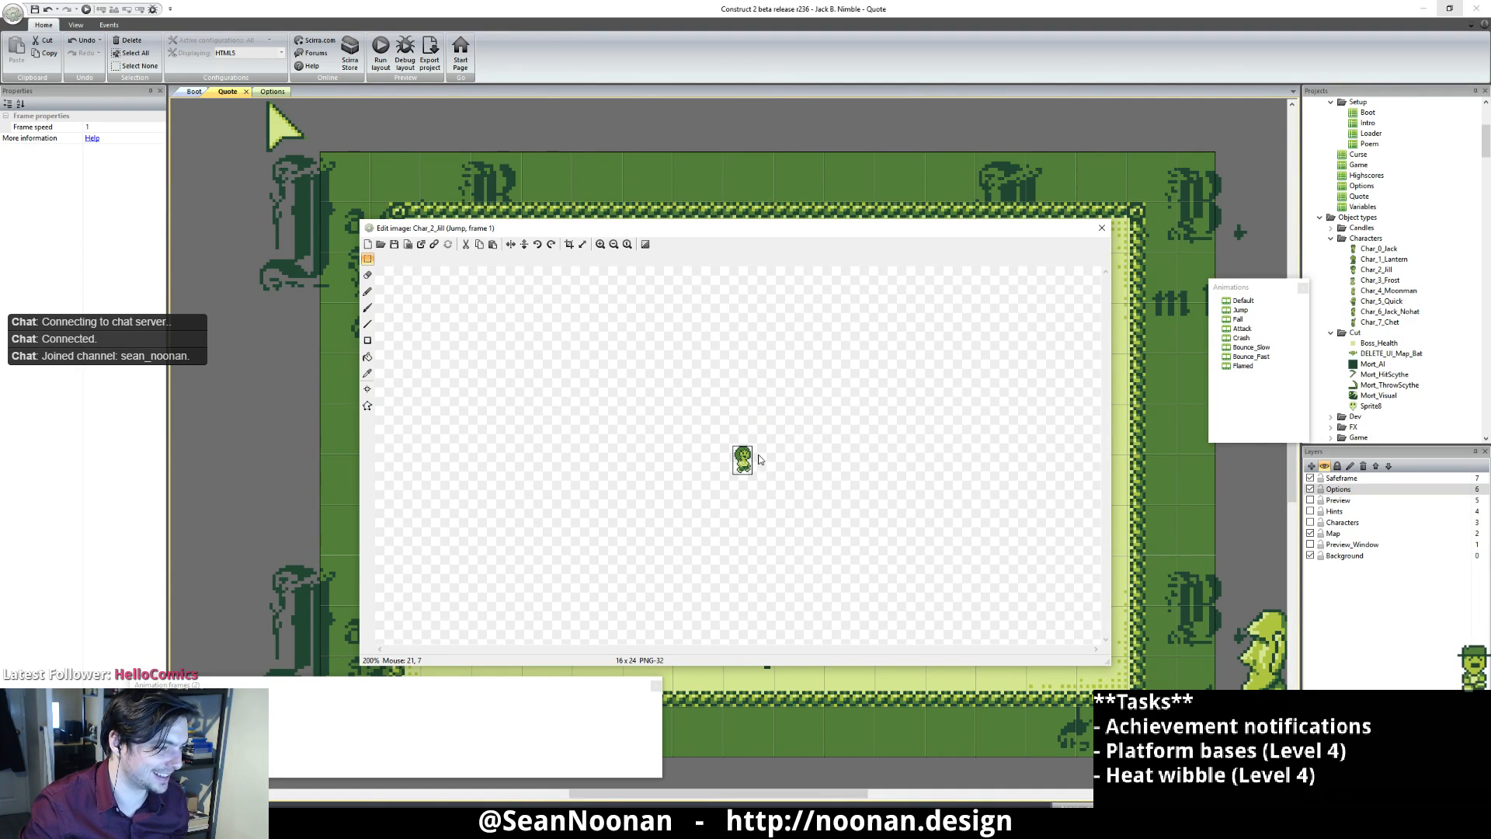
pyautogui.keyDown('ctrl'); pyautogui.scroll(3, 803, 429); pyautogui.keyUp('ctrl')
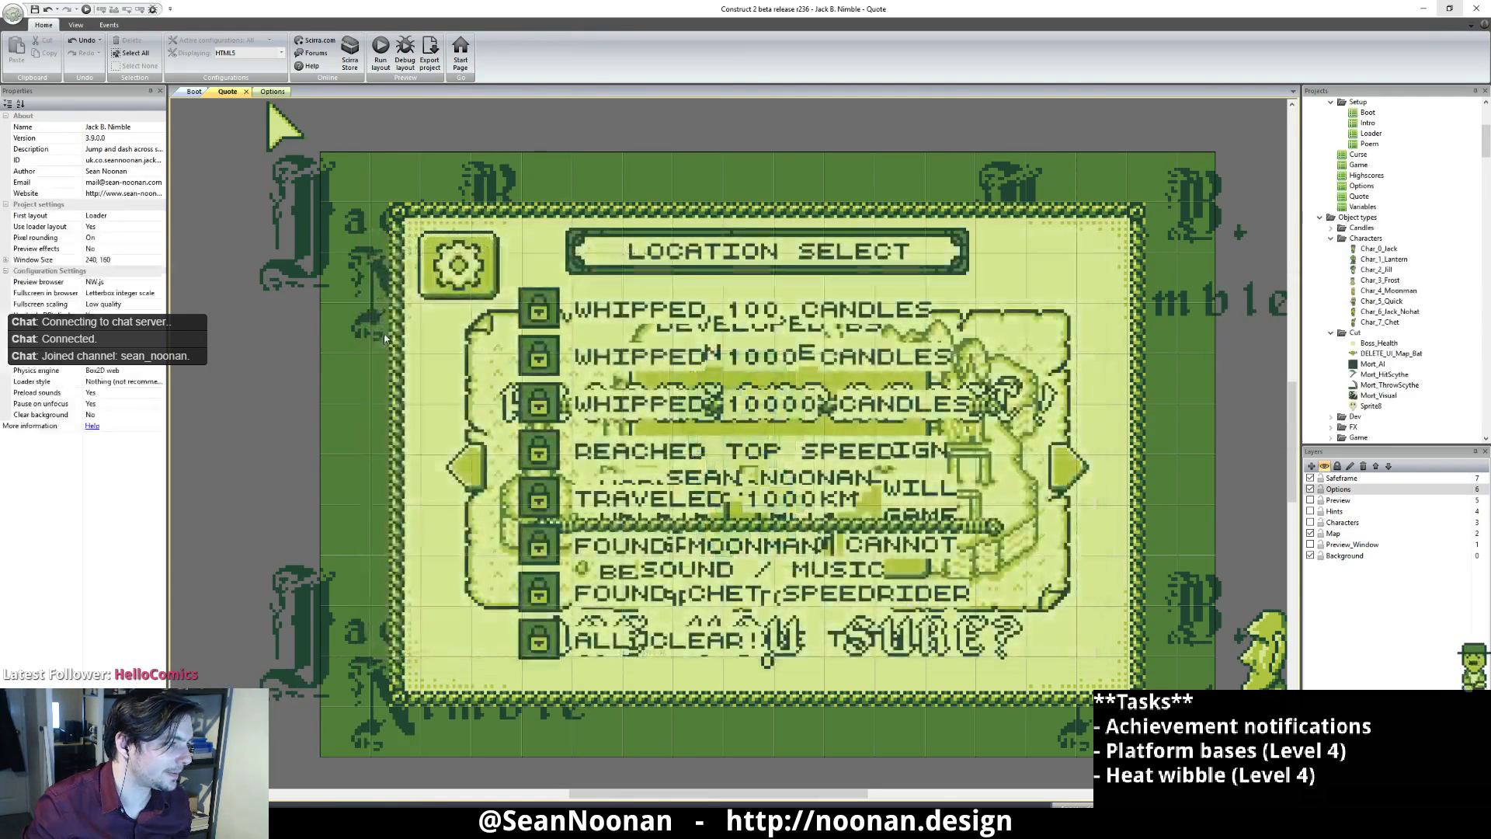
pyautogui.click(1101, 228)
pyautogui.click(85, 10)
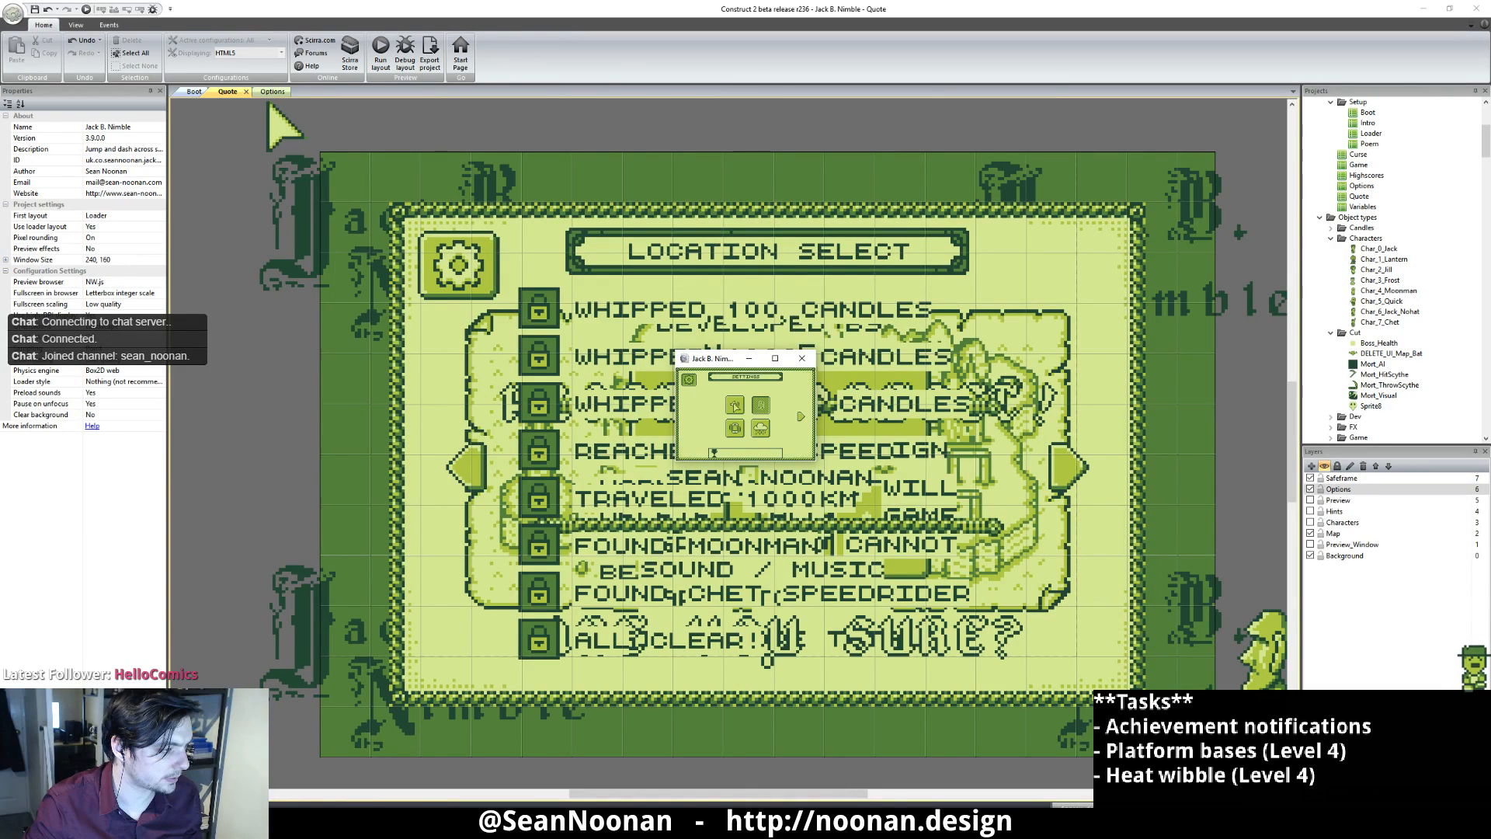
# Step: Toggle the first two options on the game's settings screen and return to Location Select
pyautogui.click(761, 406)
pyautogui.click(736, 405)
pyautogui.click(690, 381)
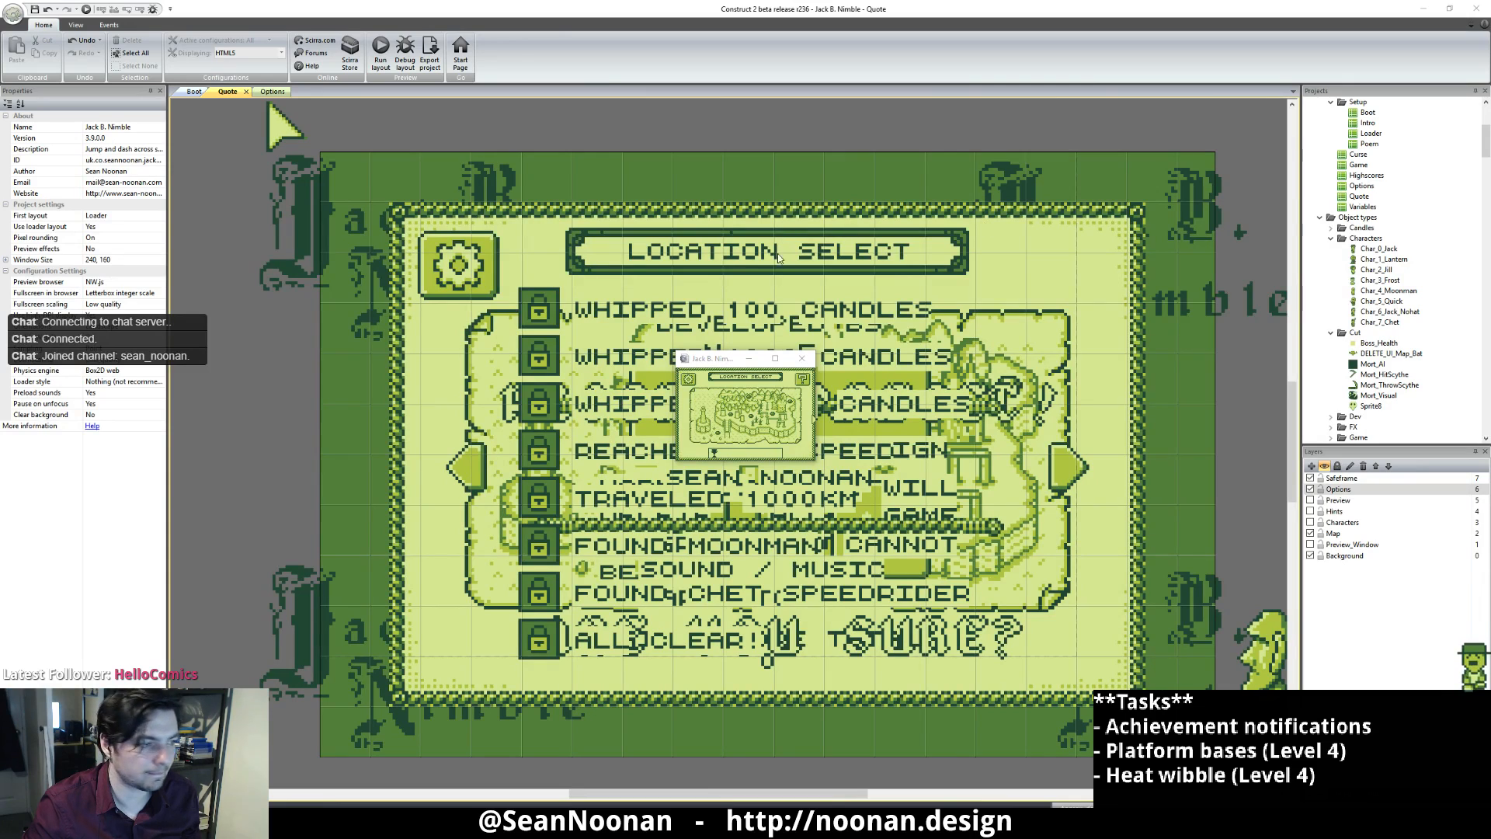
pyautogui.click(748, 385)
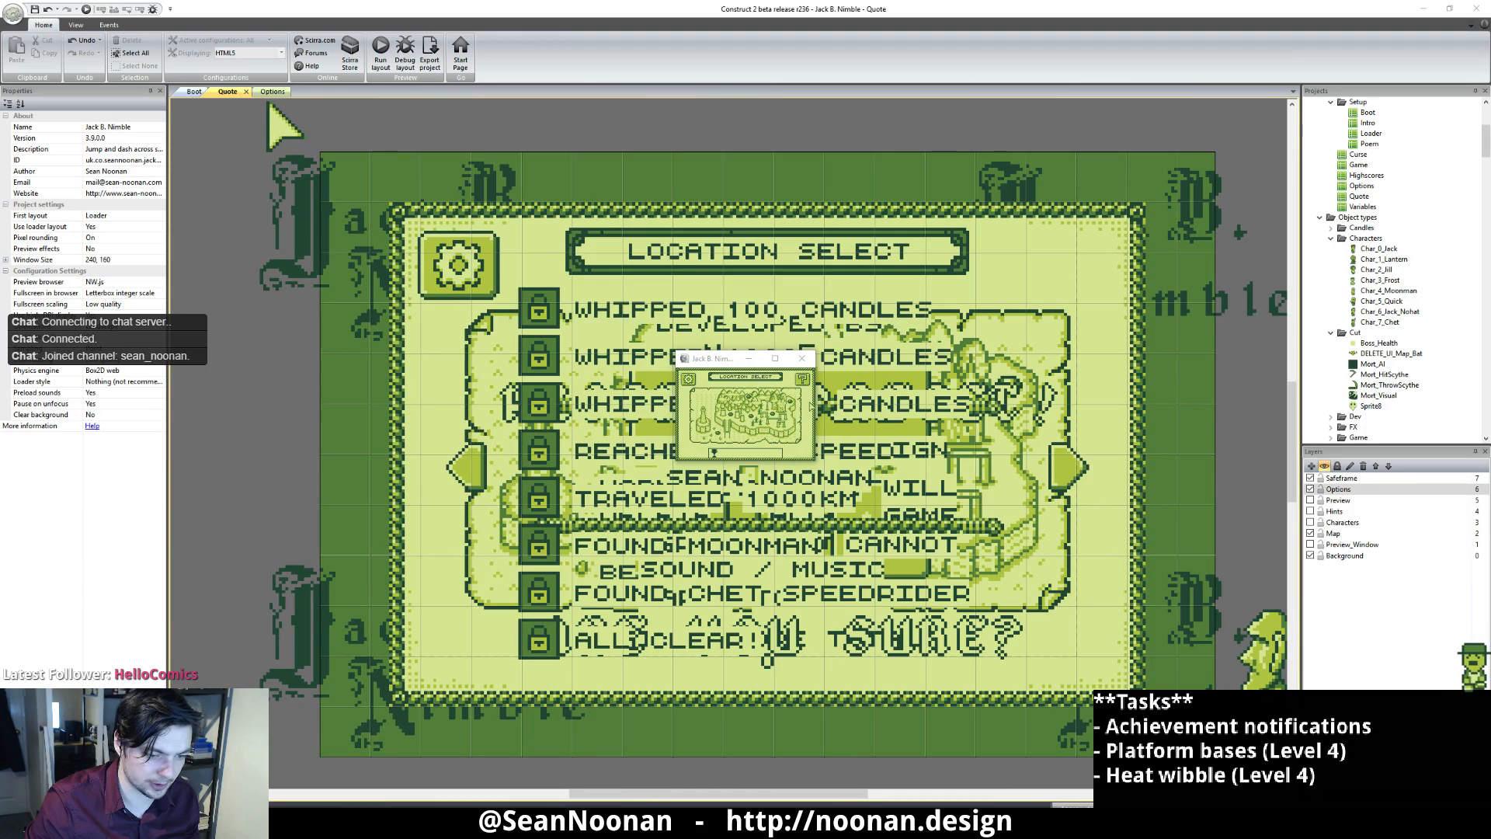
# Step: Check the HexChat window briefly, return to the game preview and choose a location on the Location Select map
pyautogui.hotkey('alt', 'Tab')
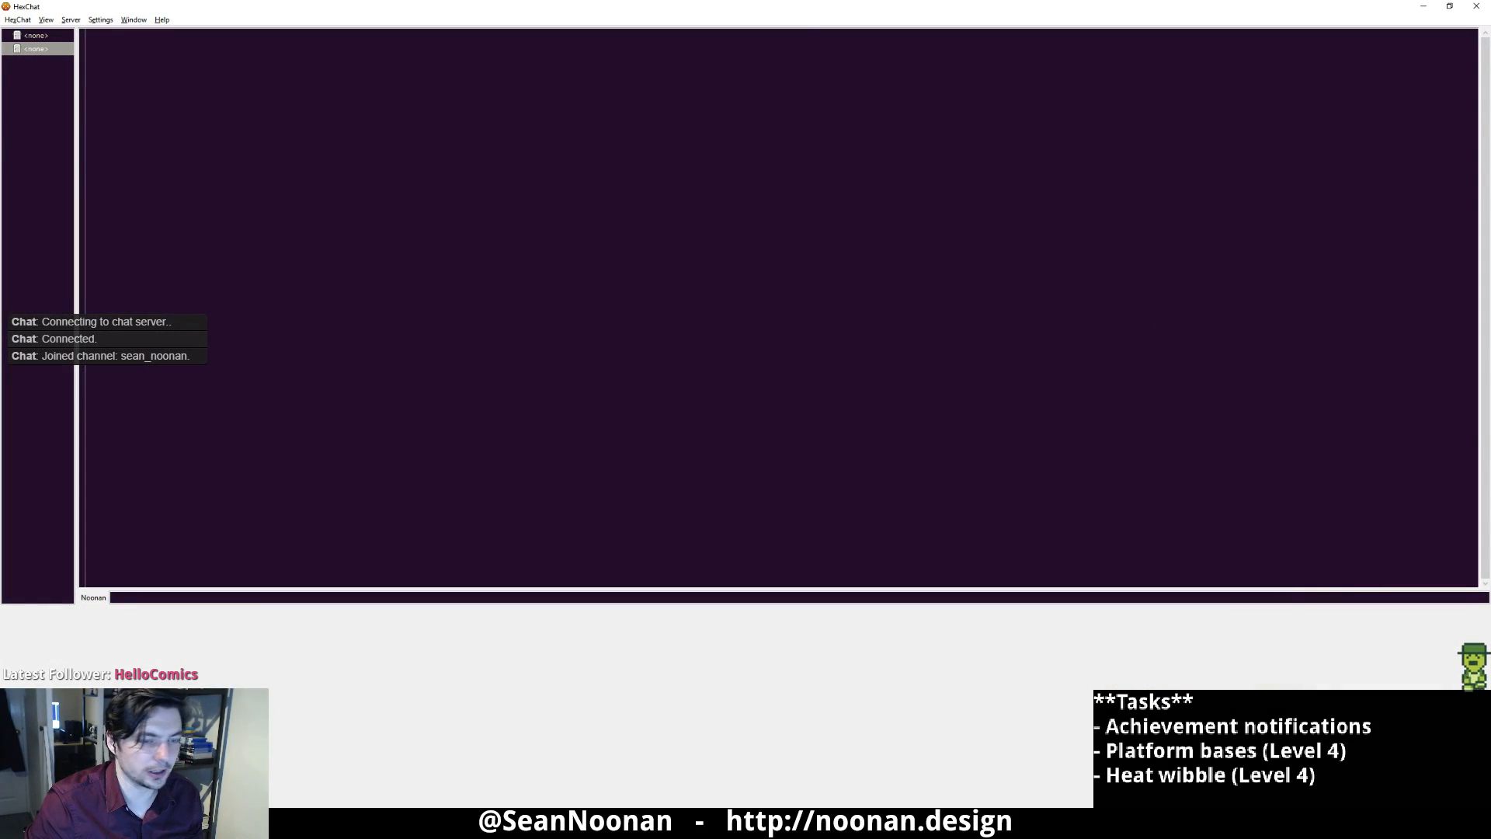
pyautogui.hotkey('alt', 'Tab')
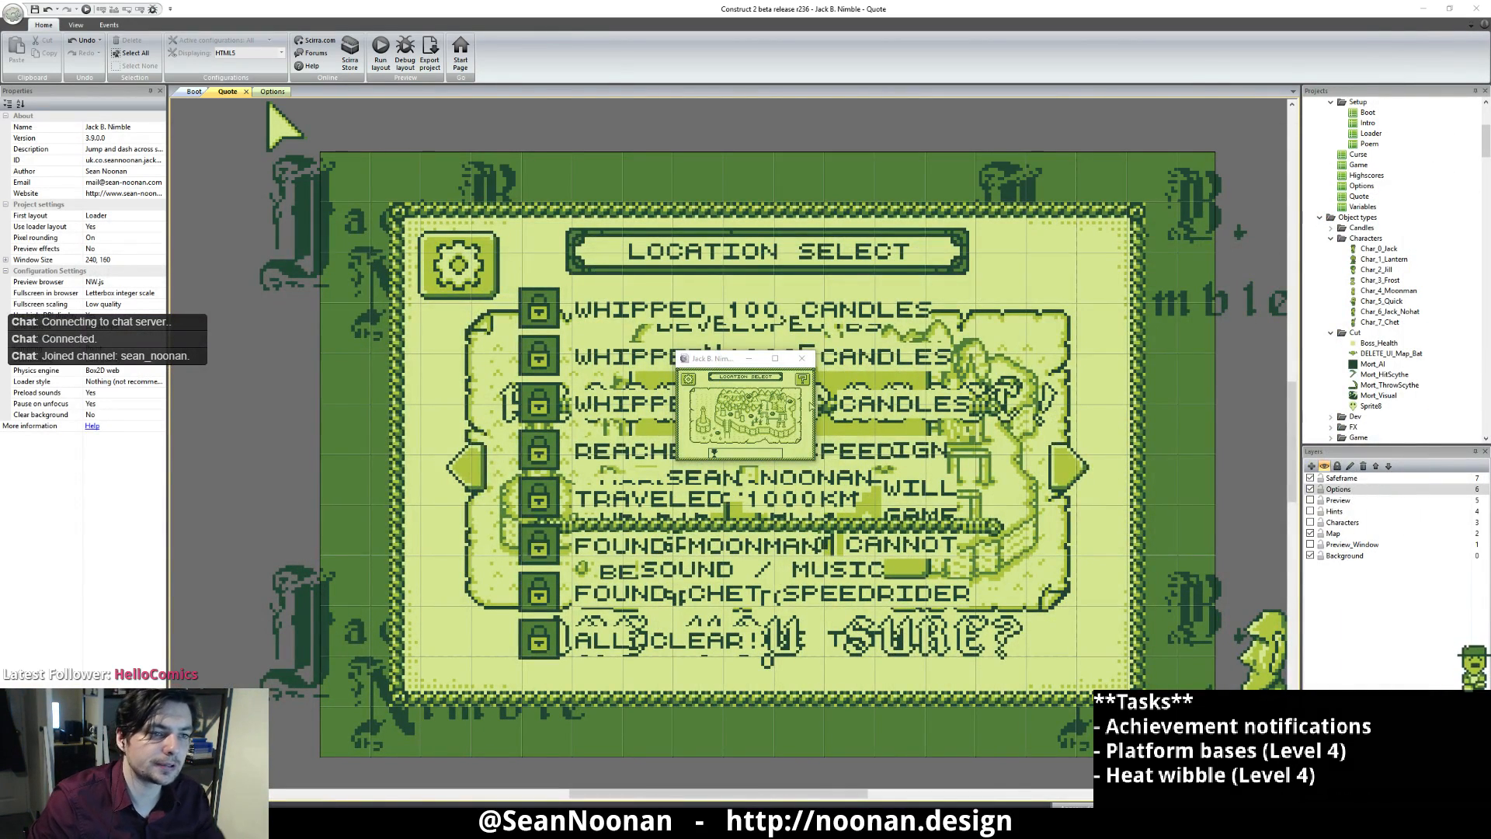
pyautogui.click(773, 413)
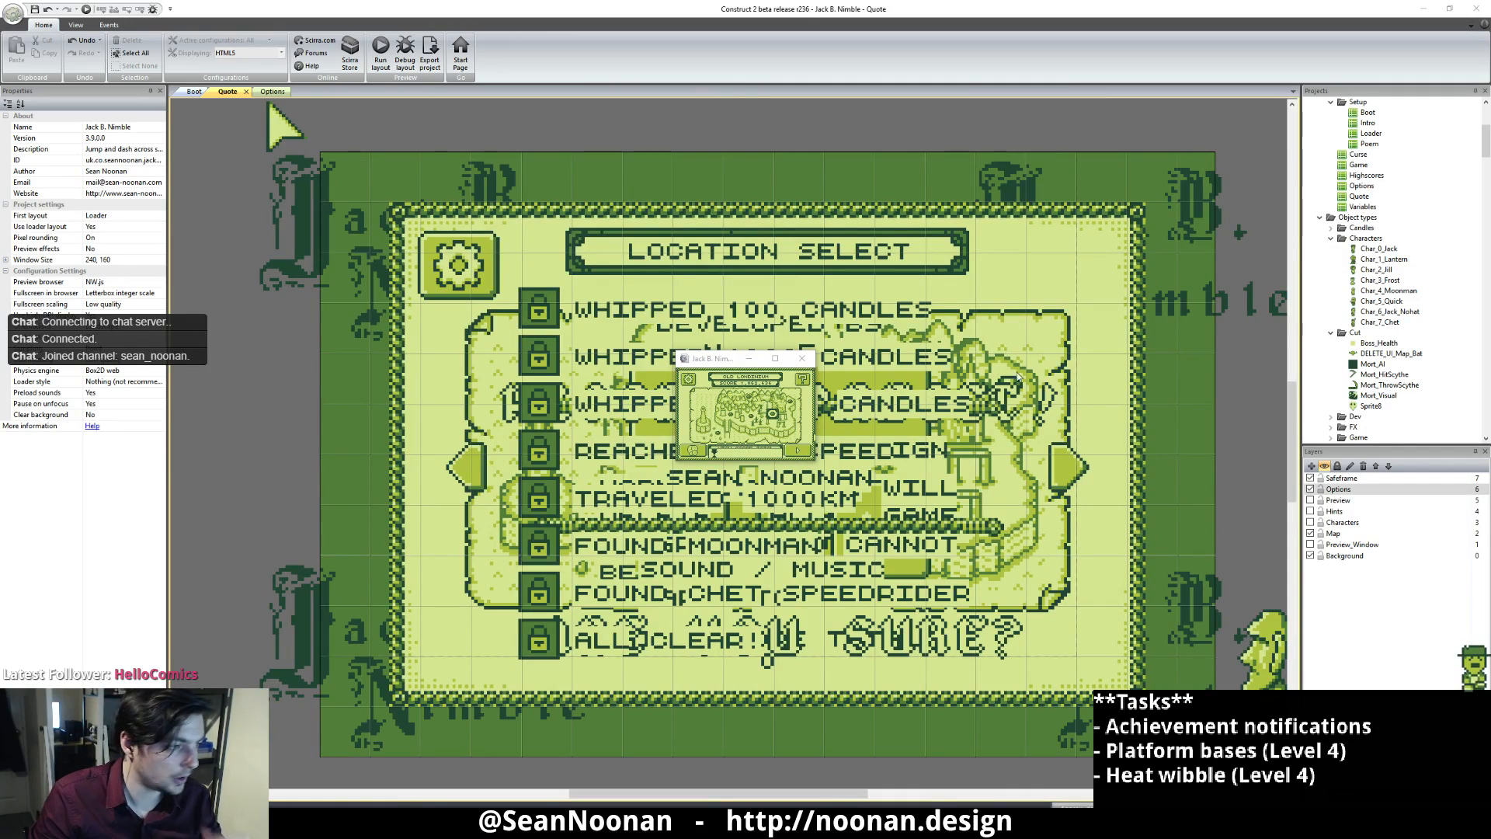
pyautogui.click(812, 423)
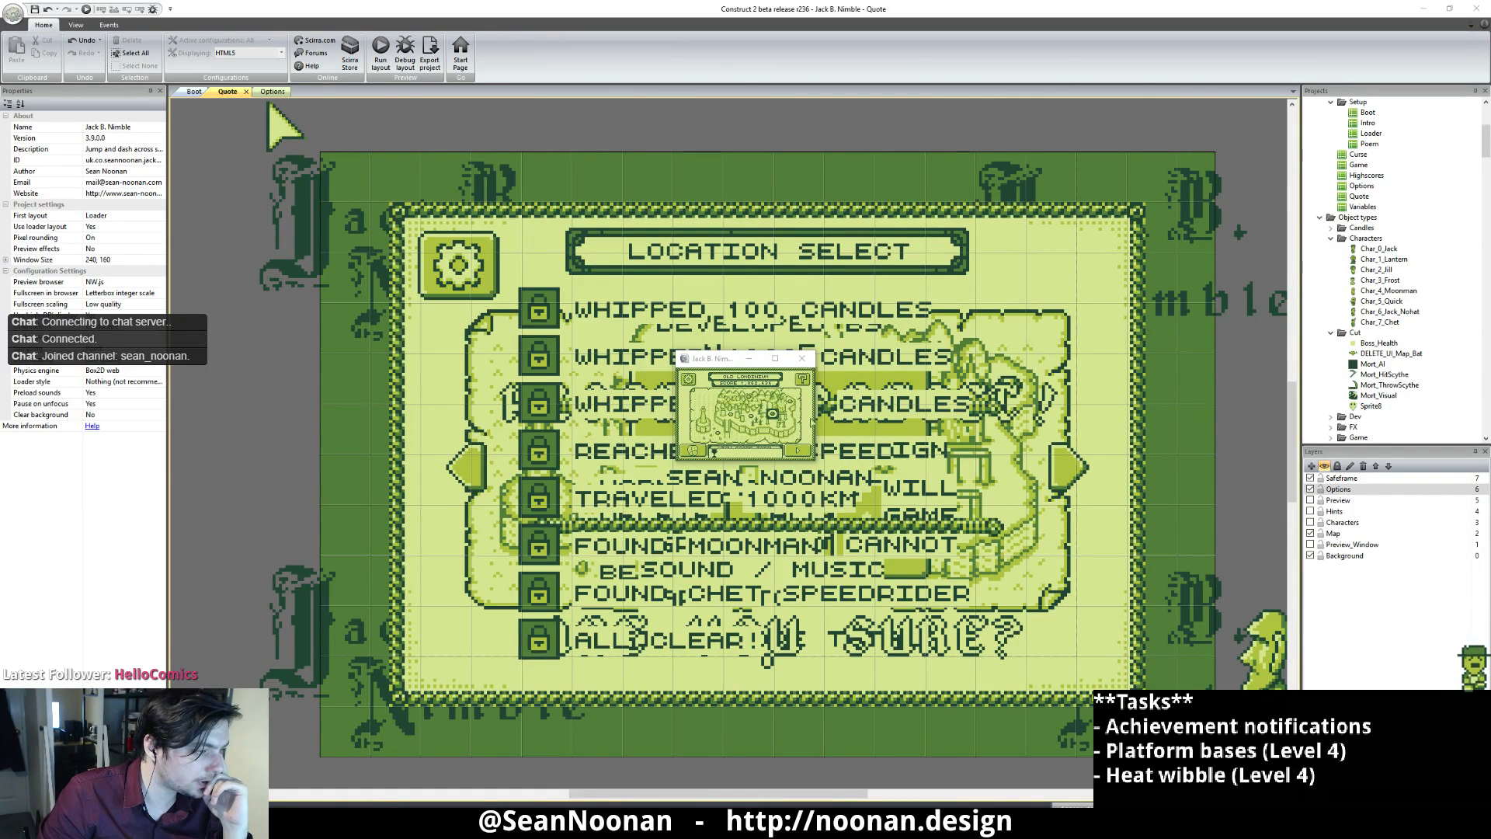
pyautogui.click(811, 422)
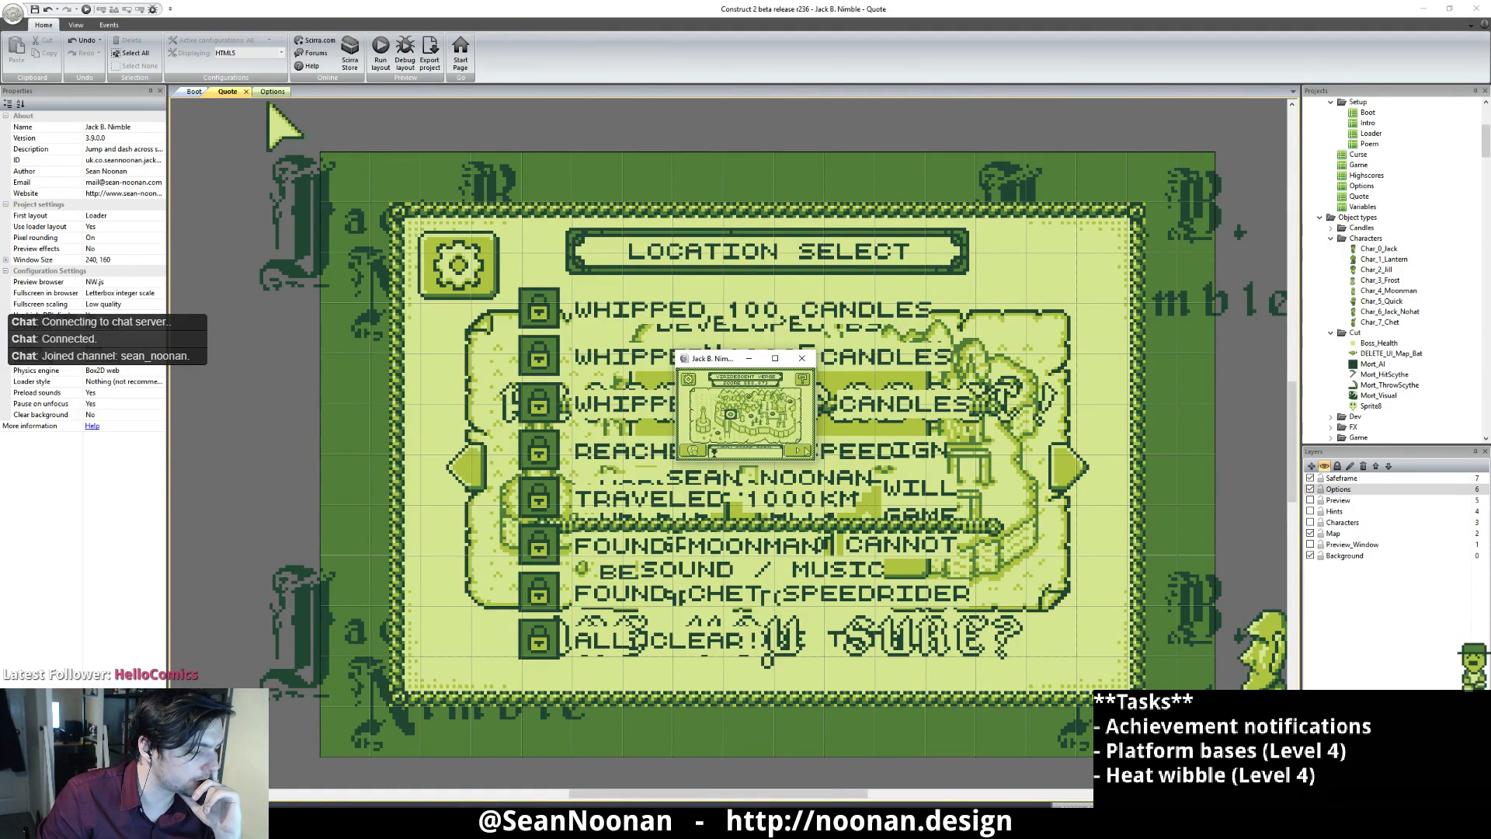
pyautogui.click(740, 418)
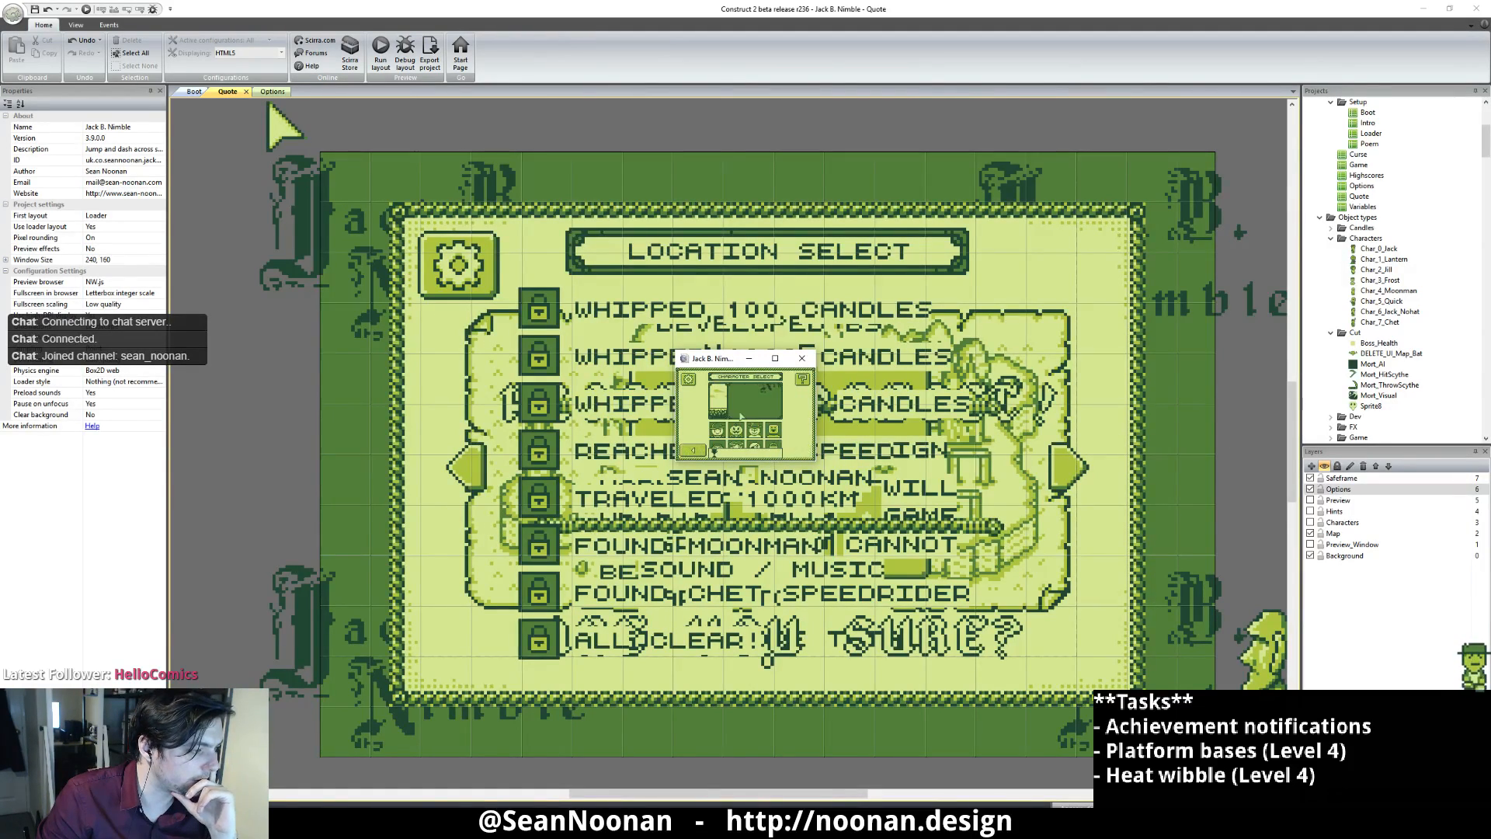
# Step: Continue through Character Select and Theme Select in a maximized preview window and start a run to test Jill's jump
pyautogui.click(798, 452)
pyautogui.click(775, 358)
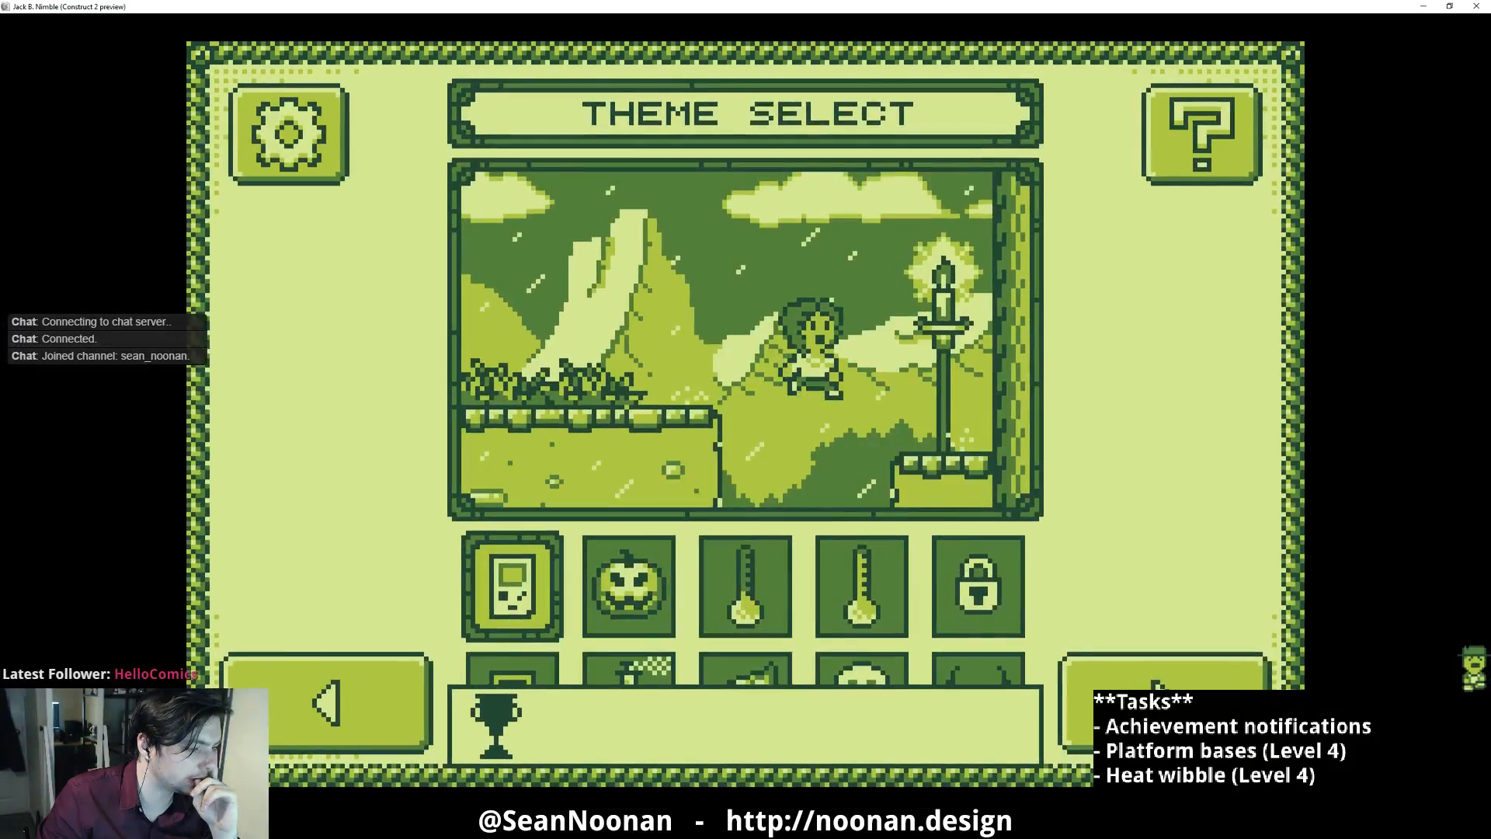
pyautogui.click(1157, 715)
pyautogui.click(820, 597)
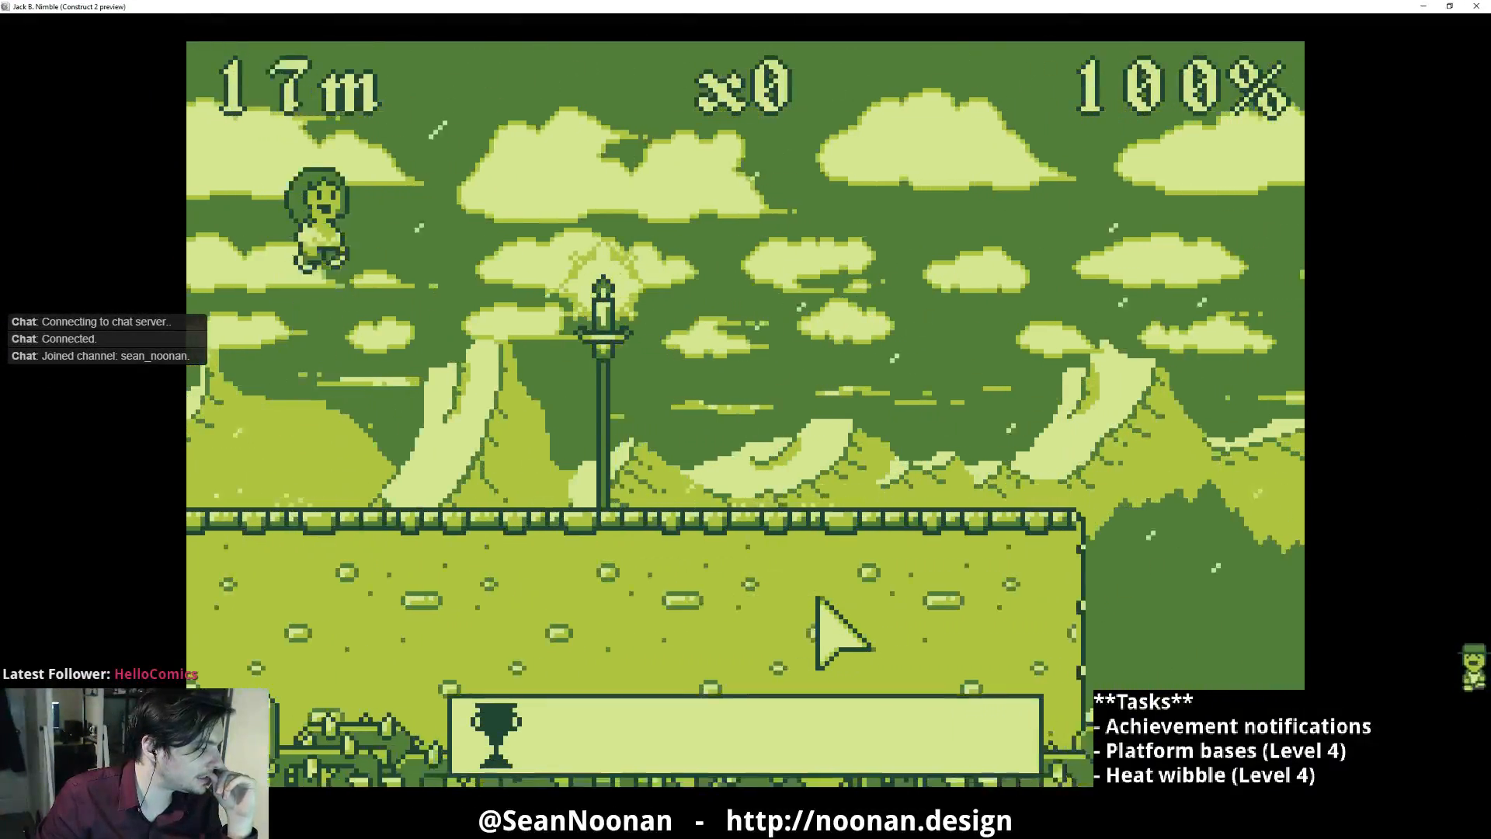
# Step: Test Jill's jump in the current run until the high-score screen and restart the level
pyautogui.click(823, 593)
pyautogui.click(822, 595)
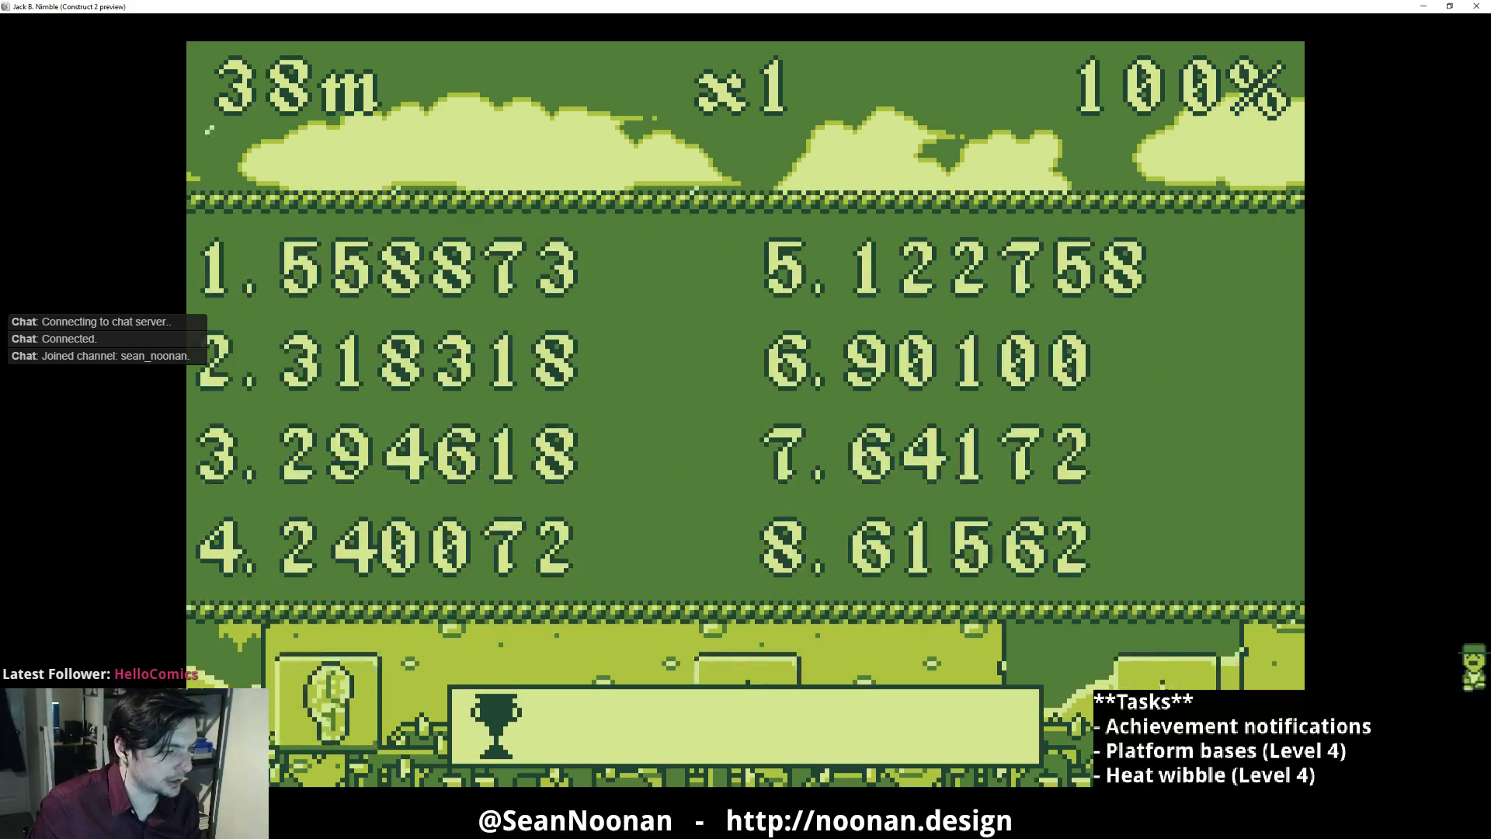
pyautogui.click(883, 622)
pyautogui.click(862, 619)
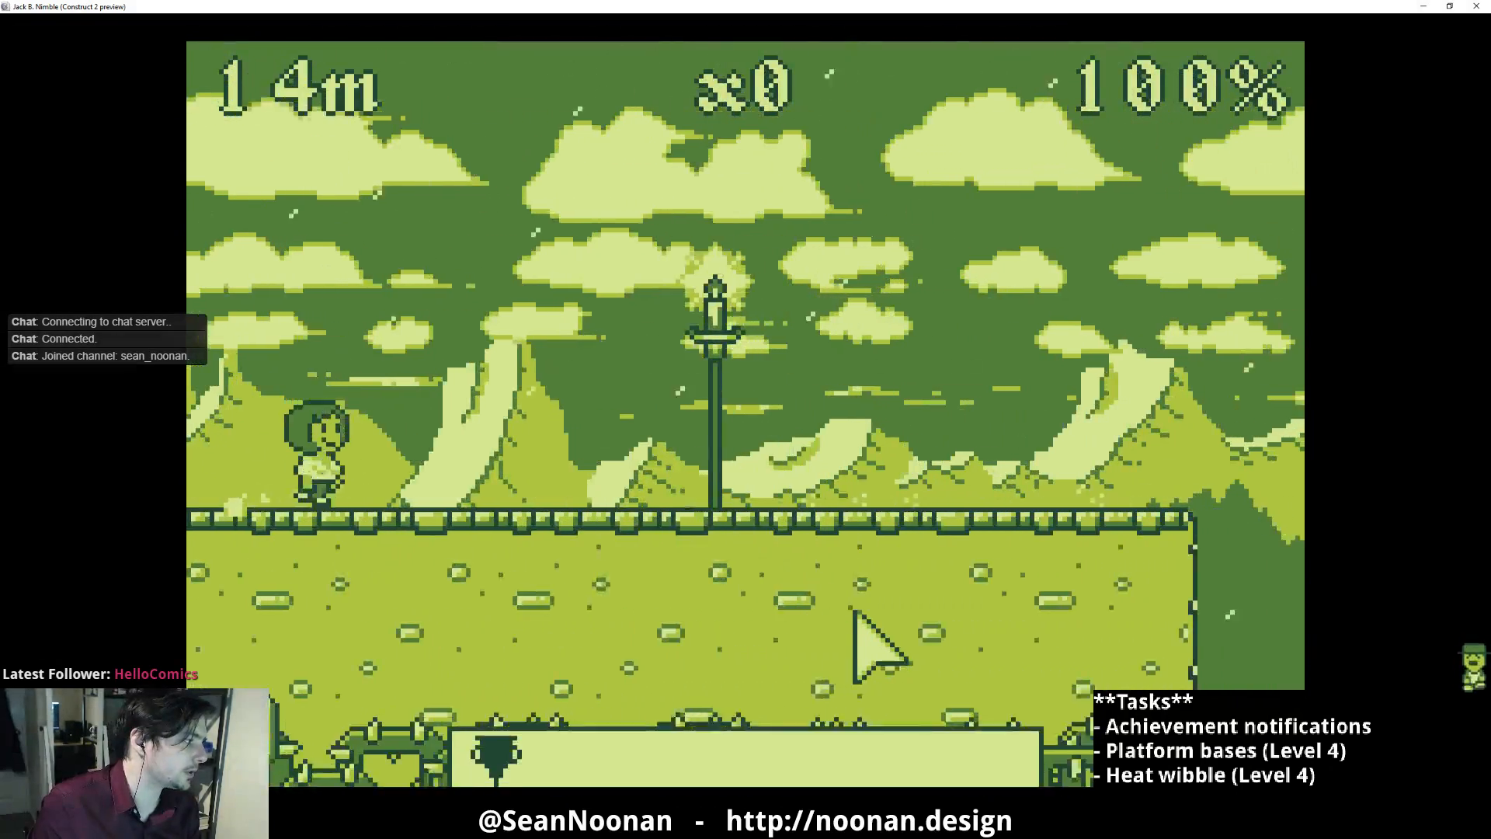
# Step: Play a second run past 400 m, jumping Jill between platforms to examine her jump and fall sprites, and return to the editor
pyautogui.click(851, 608)
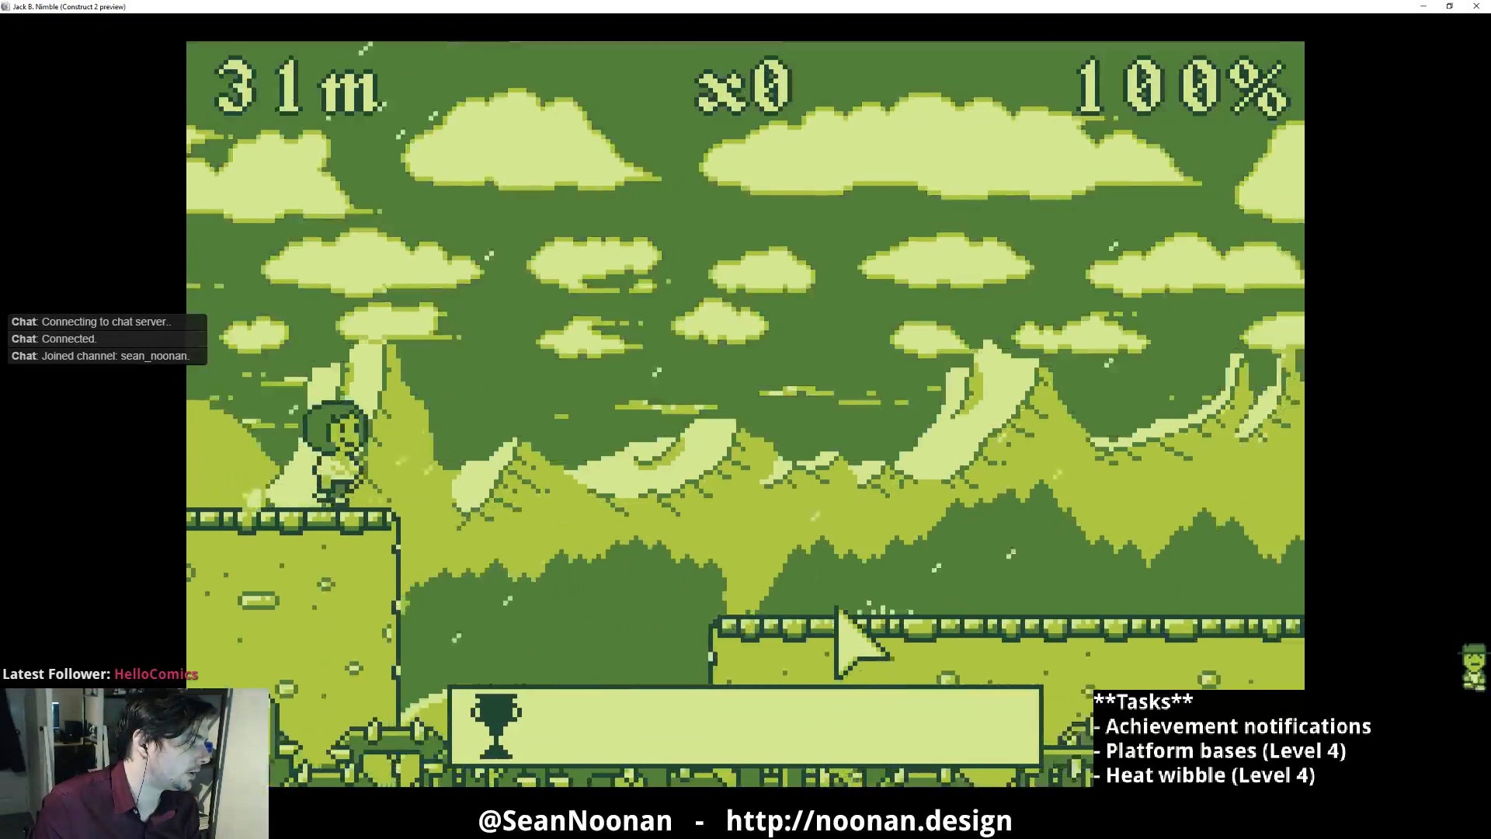
pyautogui.click(846, 614)
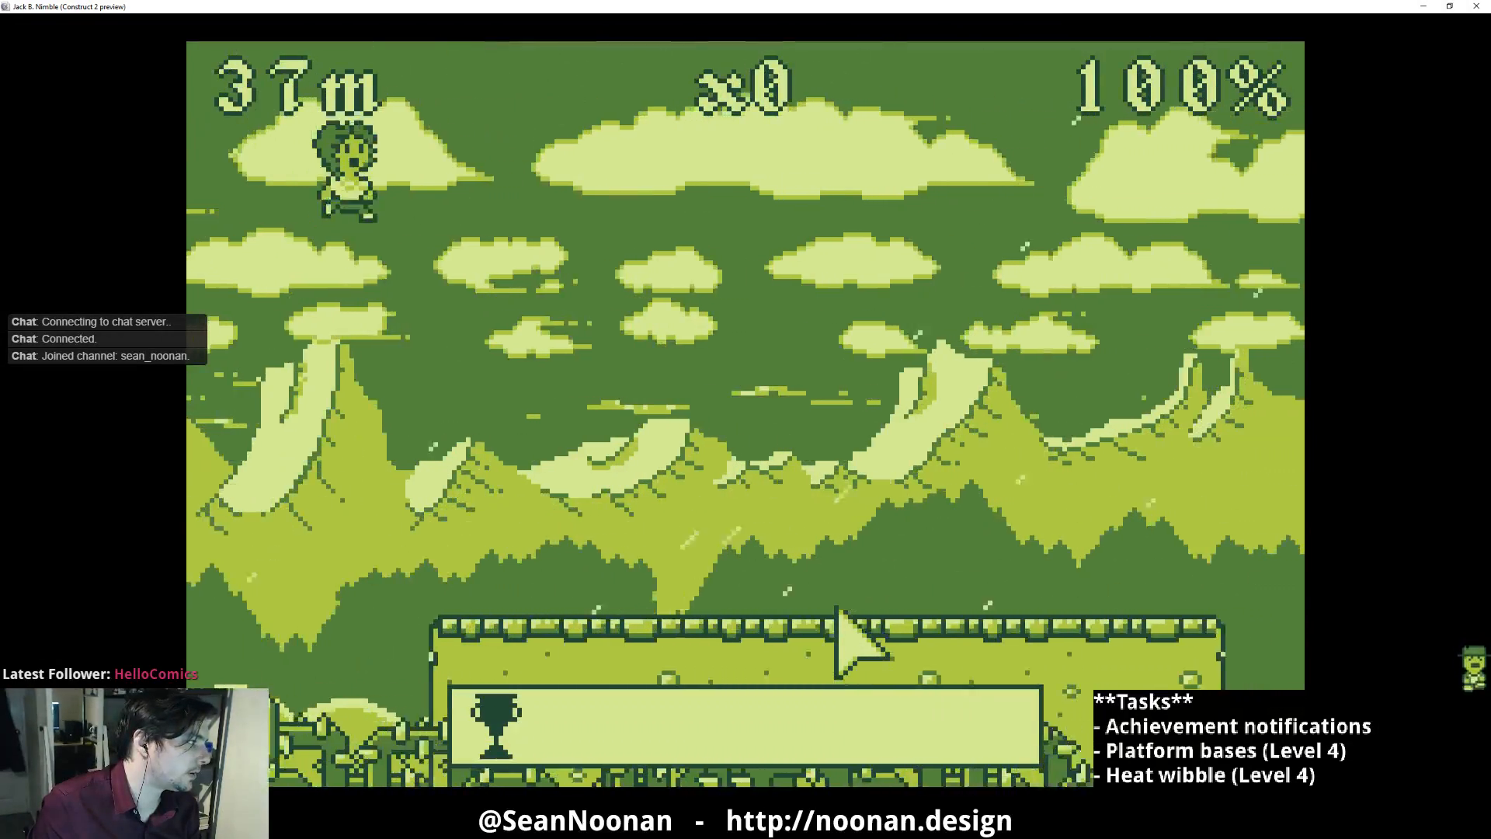
pyautogui.click(831, 609)
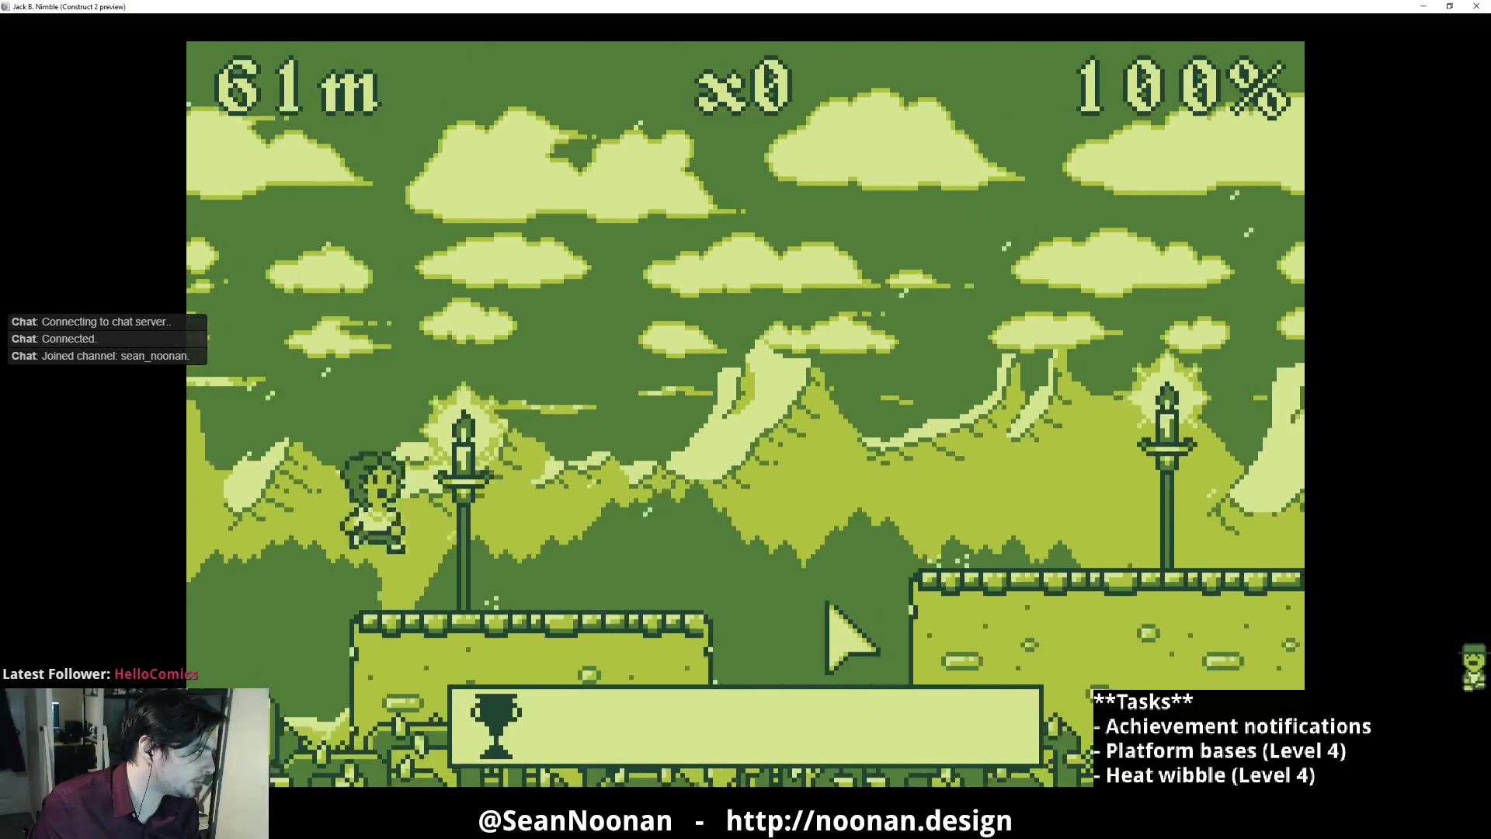
pyautogui.click(820, 605)
pyautogui.click(814, 607)
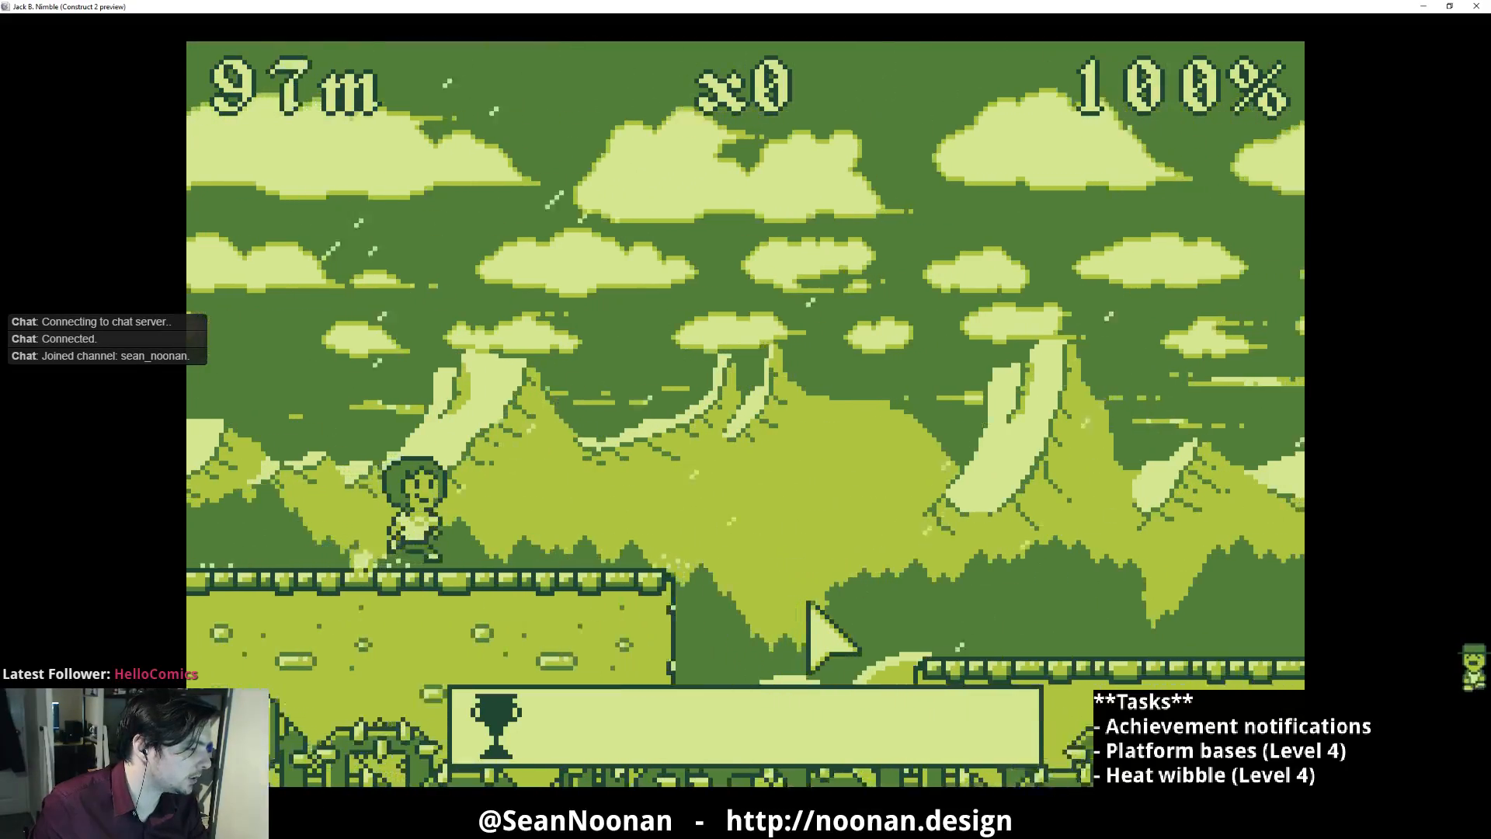
pyautogui.click(809, 607)
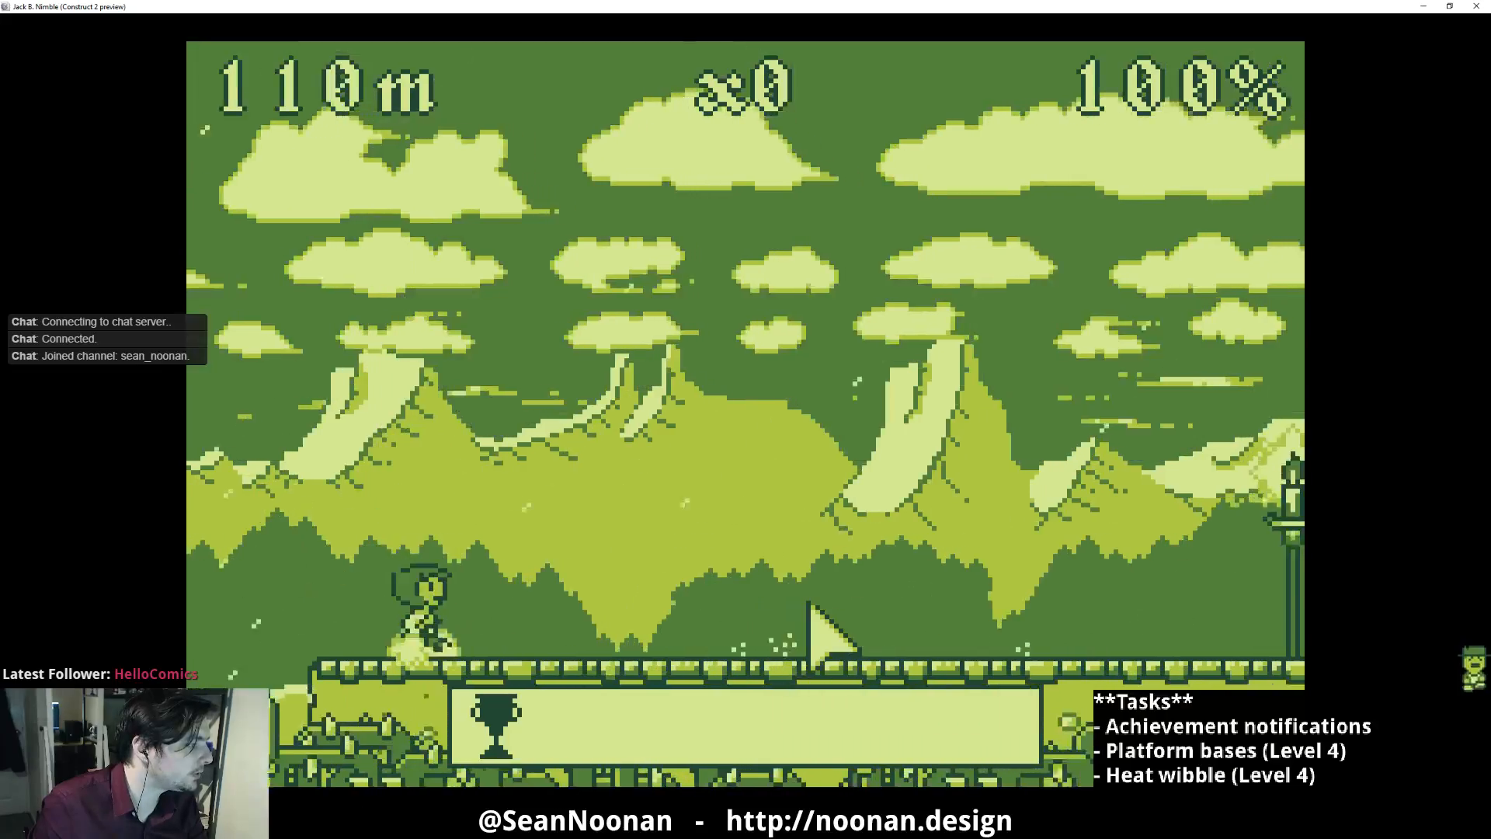
pyautogui.click(806, 605)
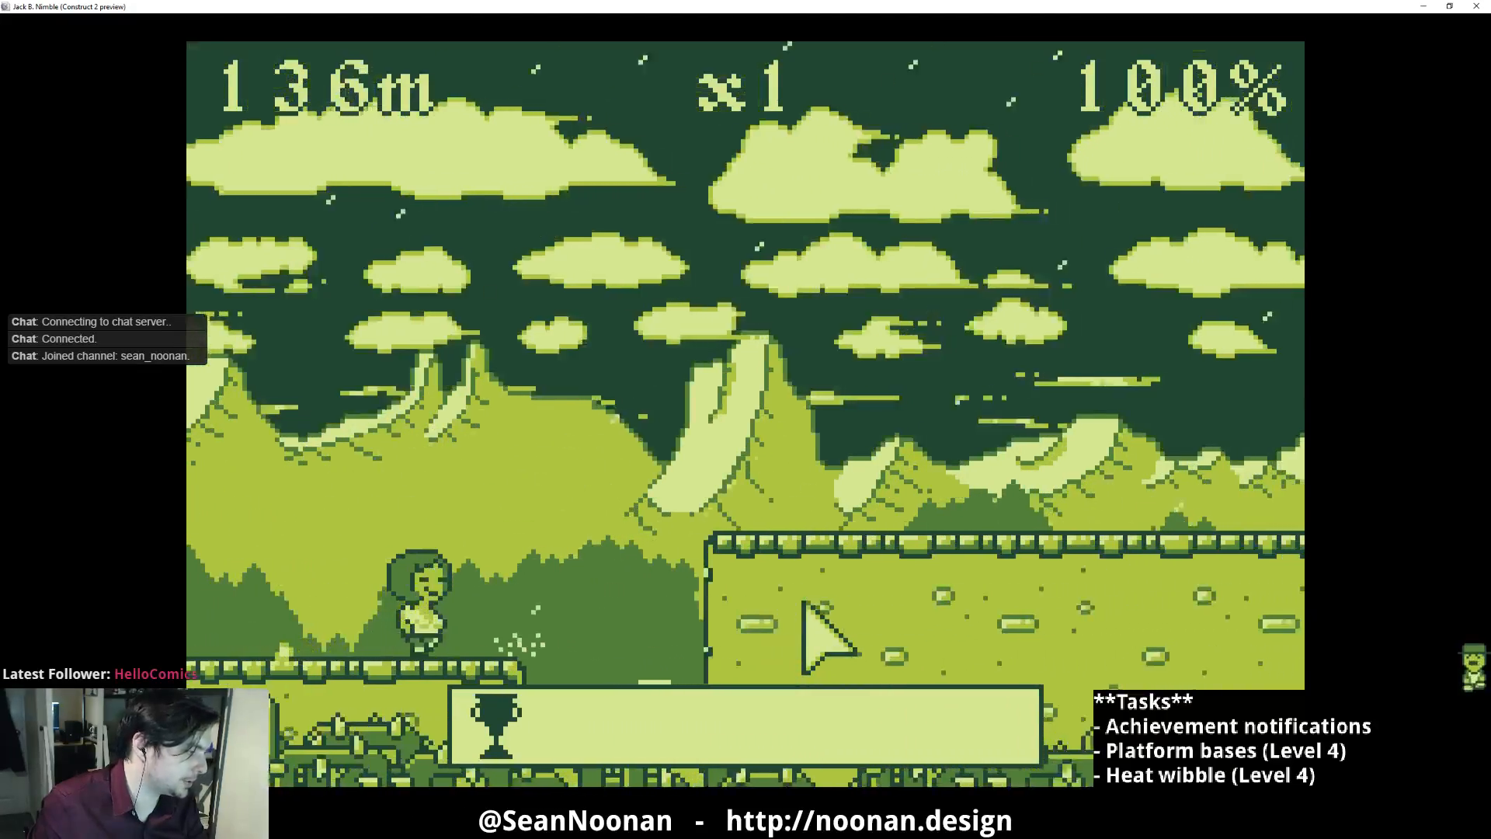
pyautogui.click(804, 605)
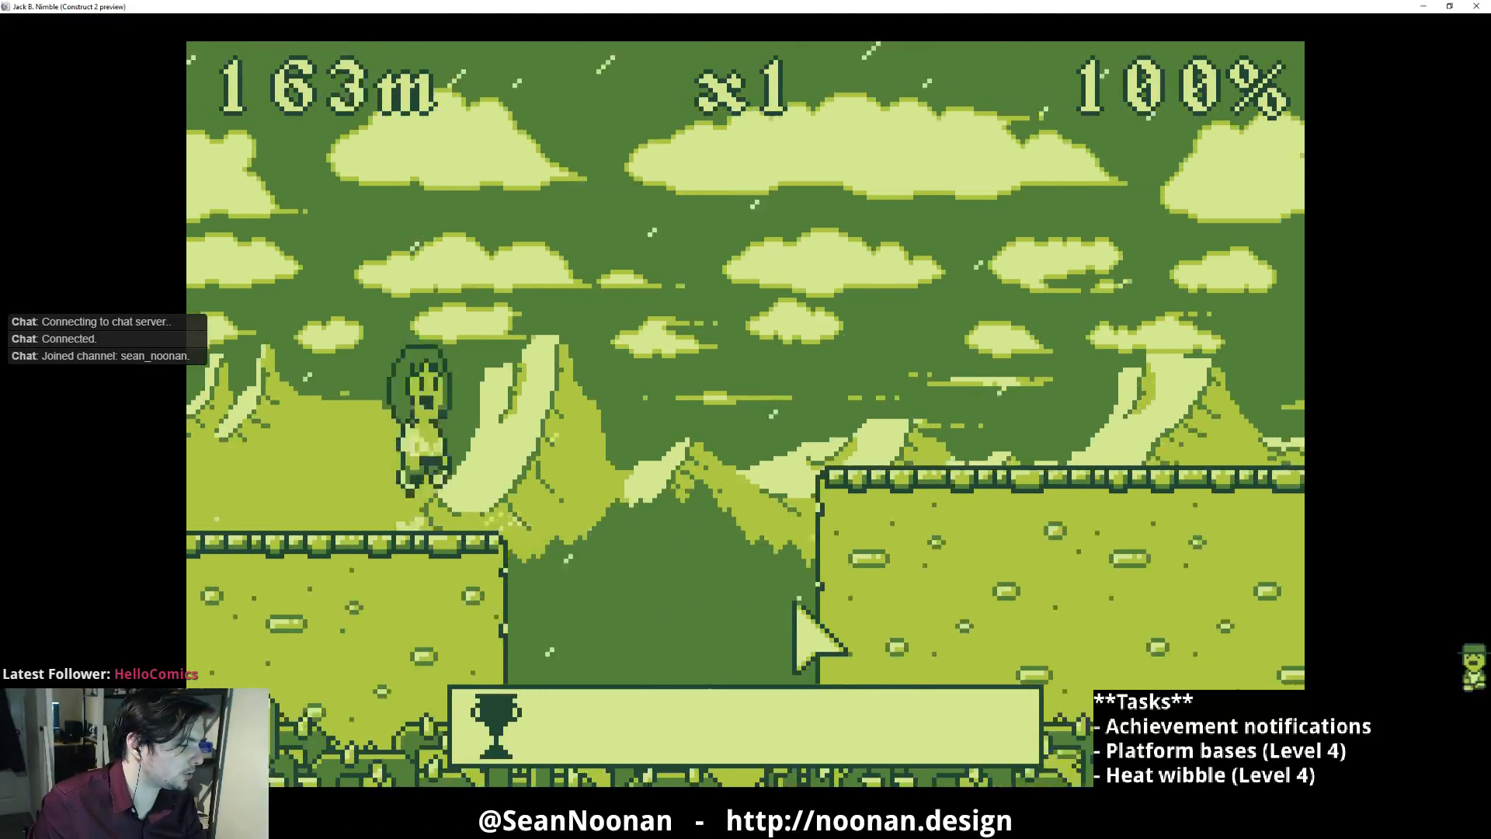
pyautogui.click(795, 603)
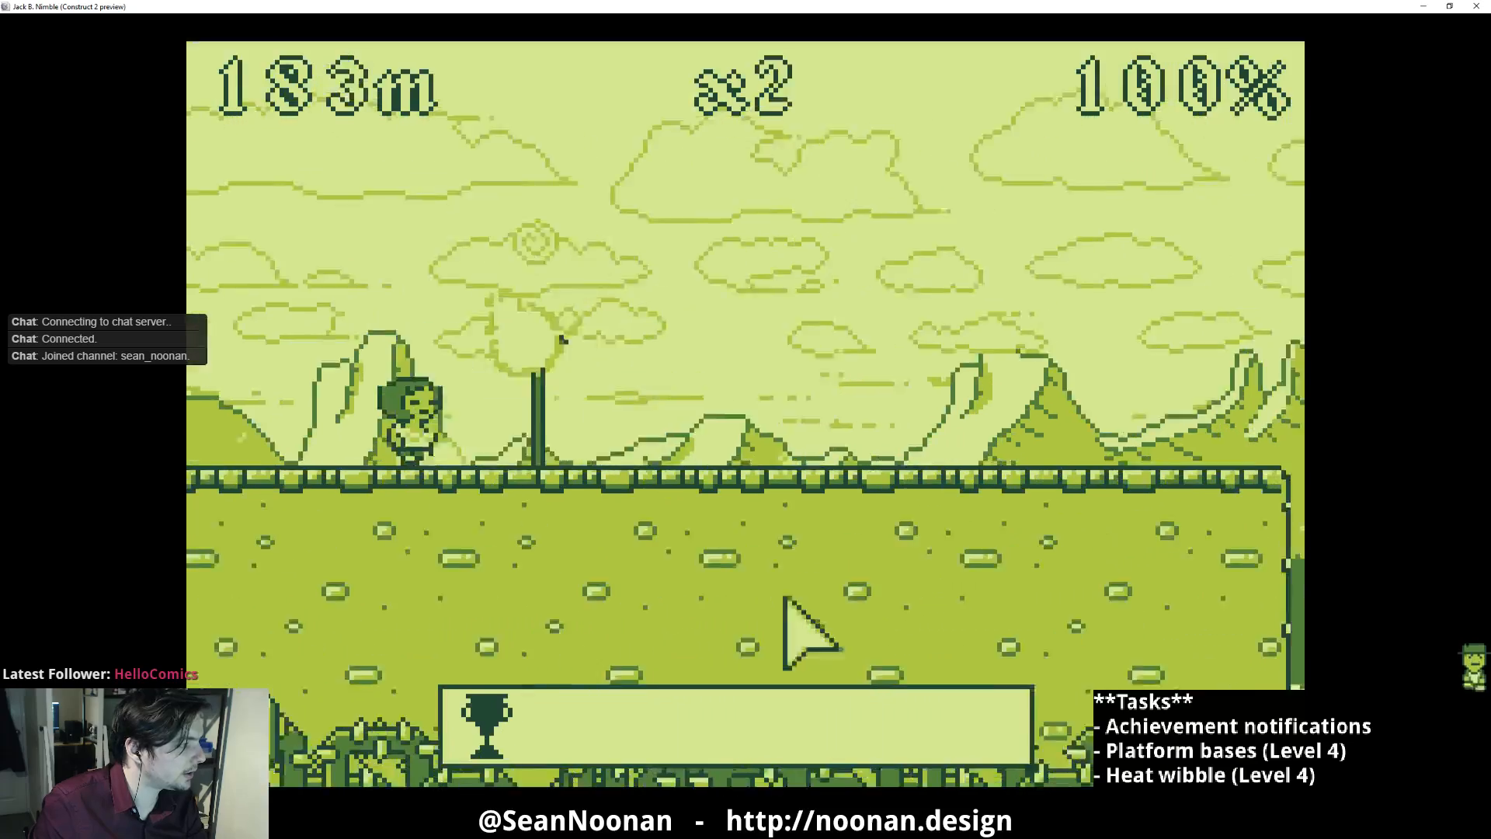
pyautogui.click(792, 615)
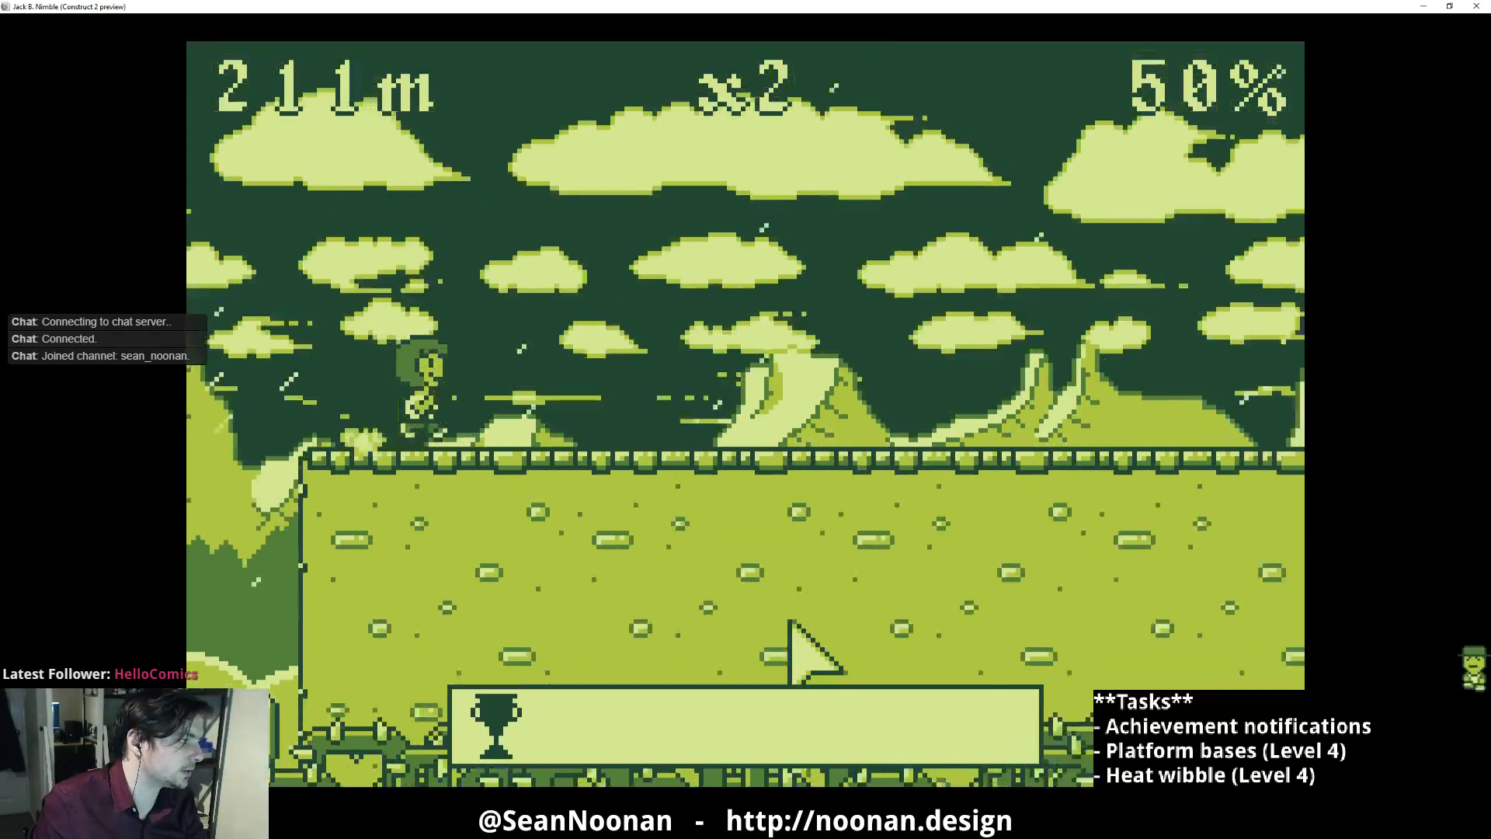
pyautogui.click(792, 622)
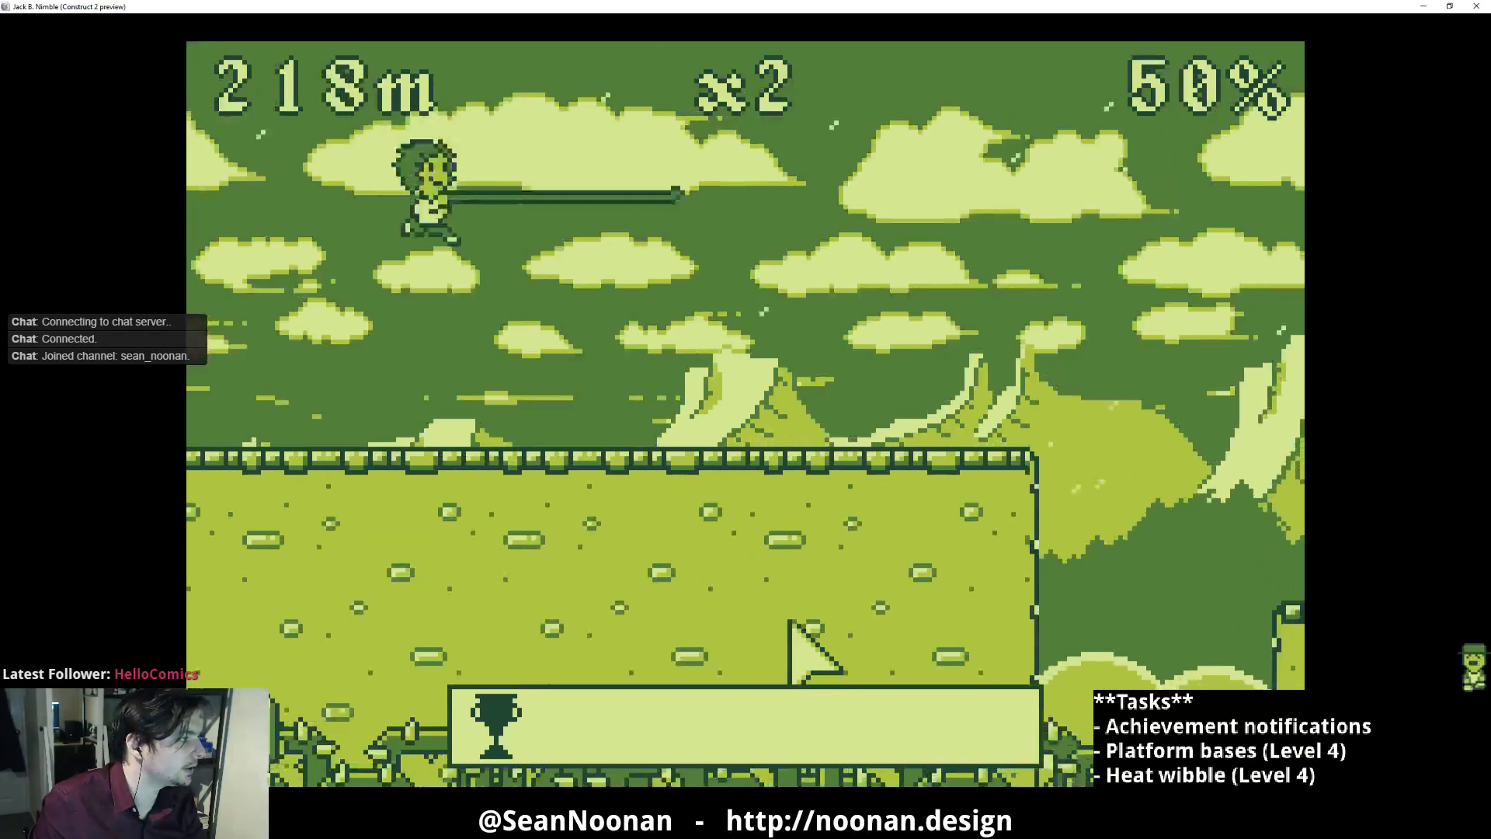
pyautogui.click(790, 621)
pyautogui.click(787, 620)
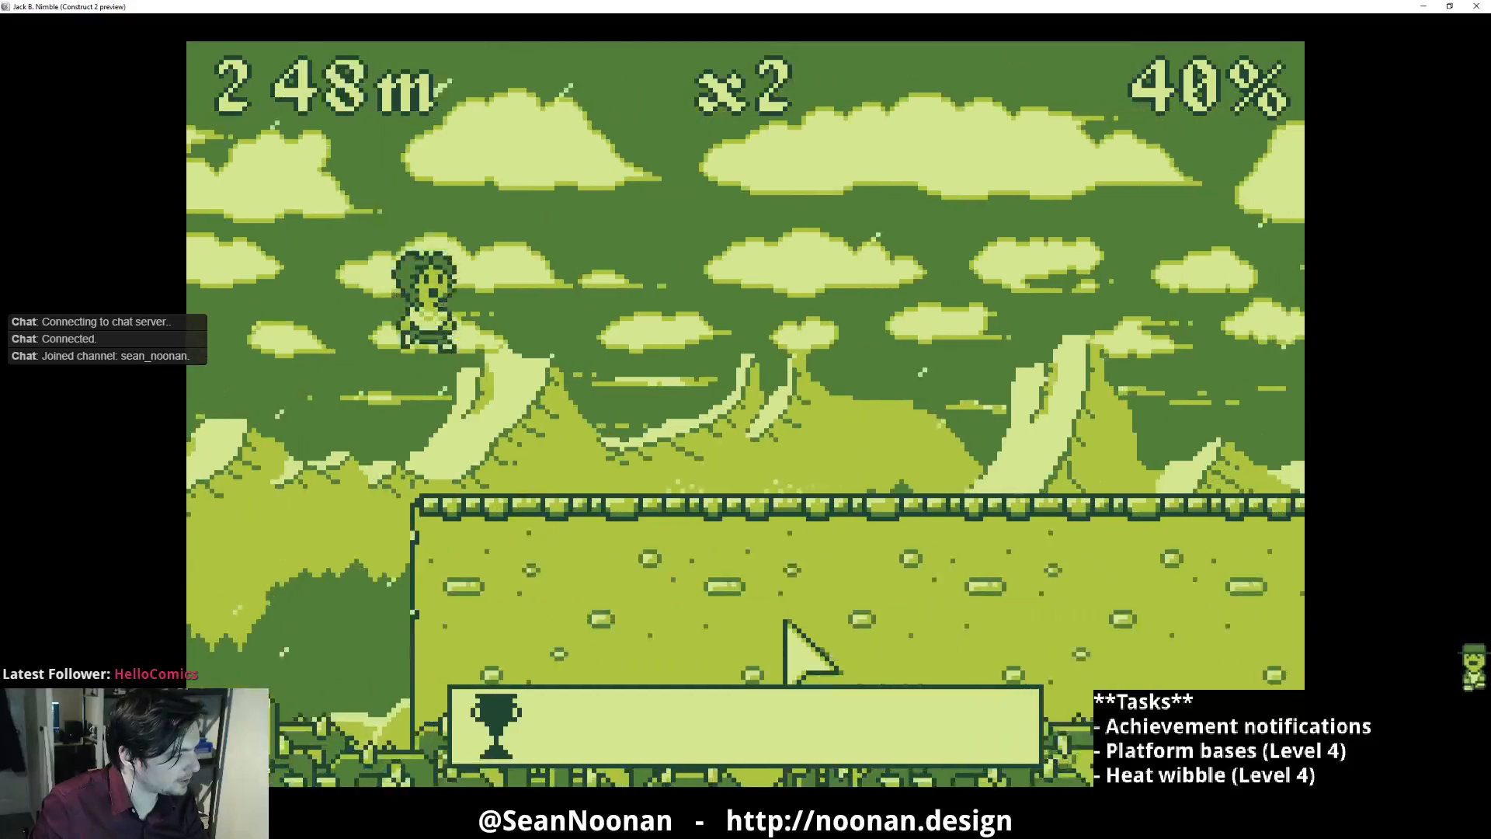
pyautogui.click(790, 621)
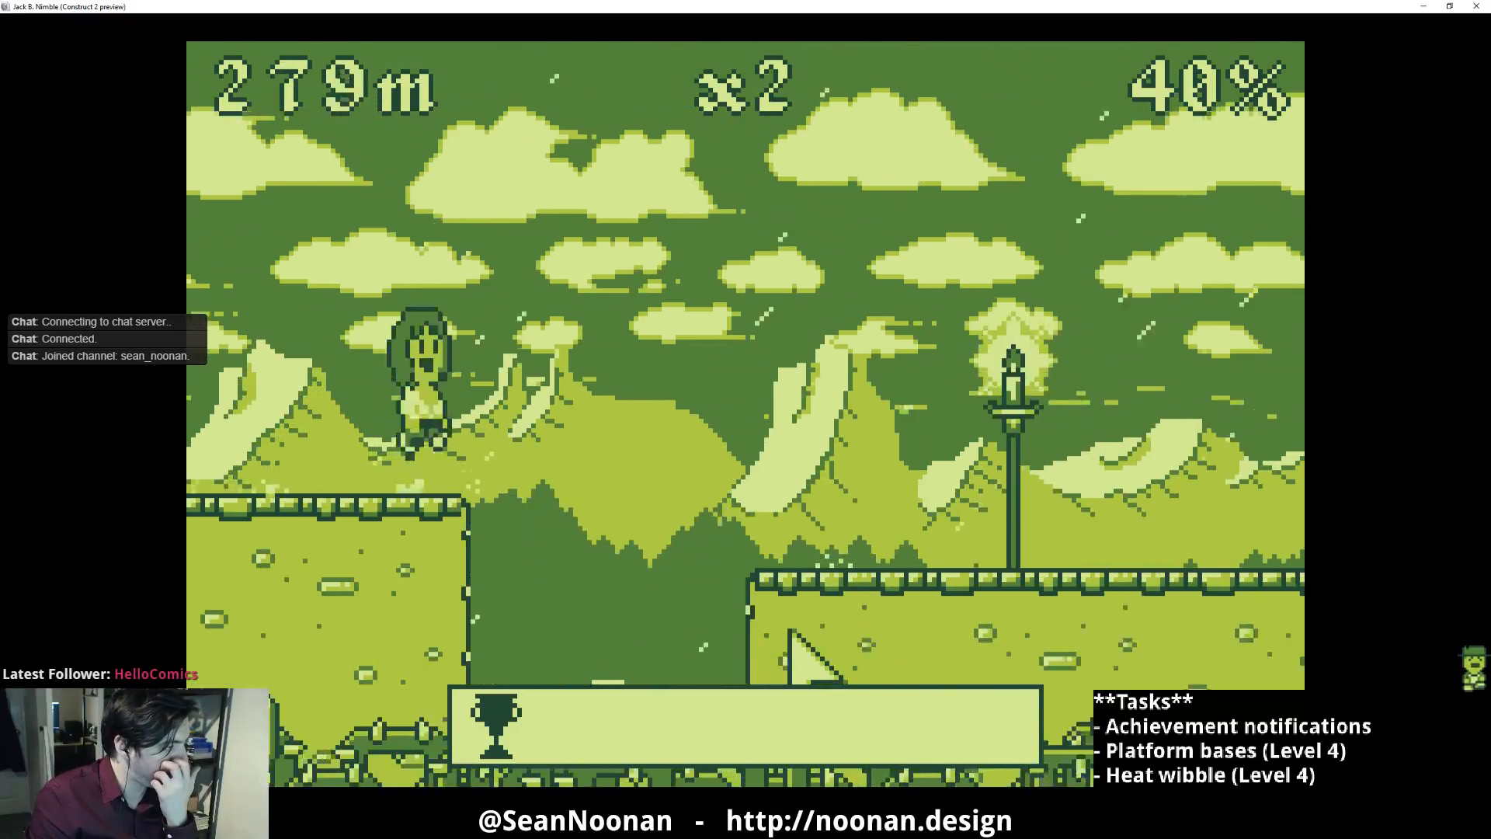
pyautogui.click(789, 627)
pyautogui.click(792, 643)
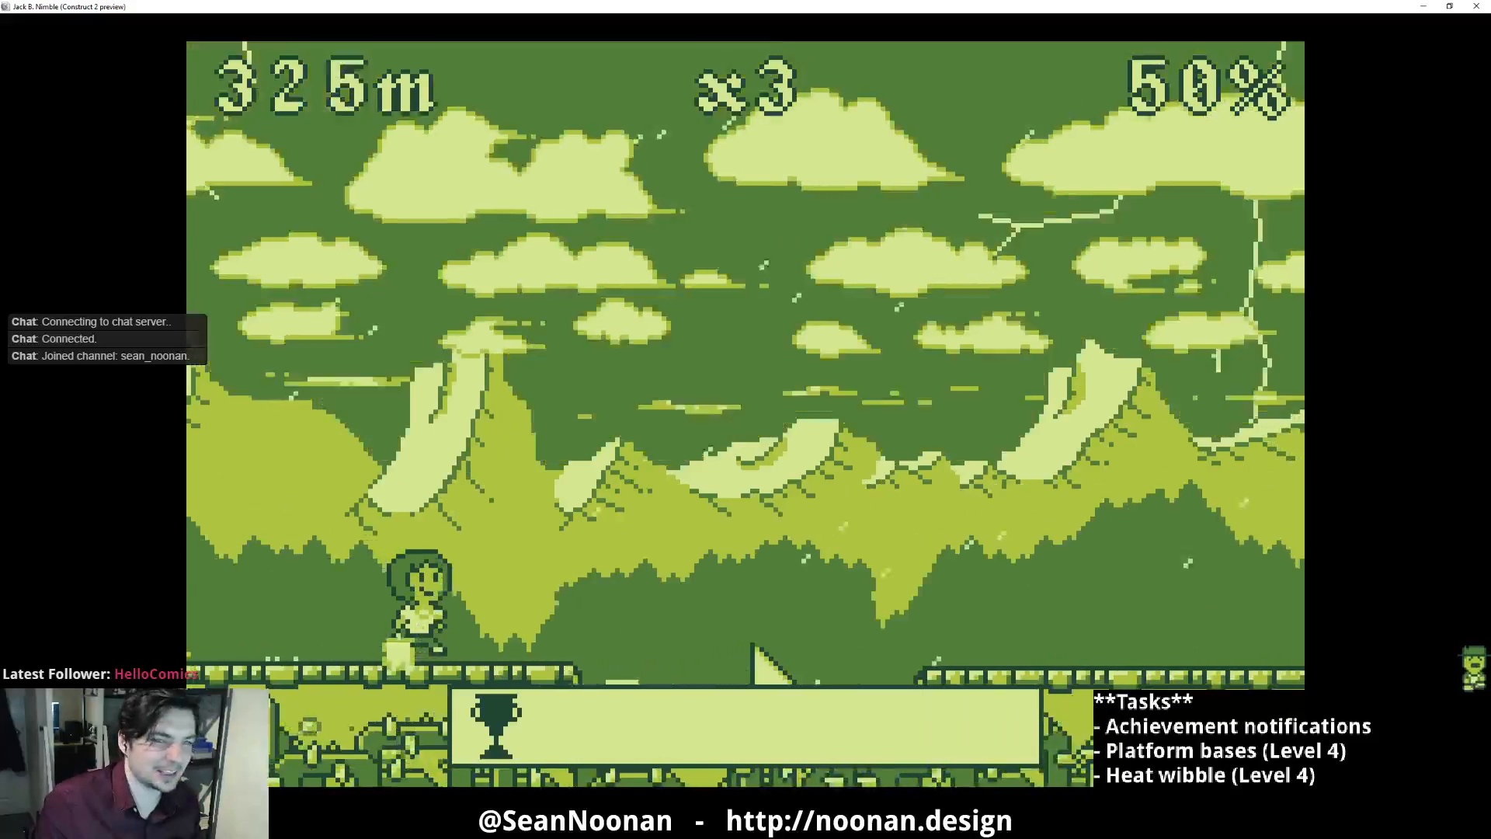
pyautogui.click(766, 646)
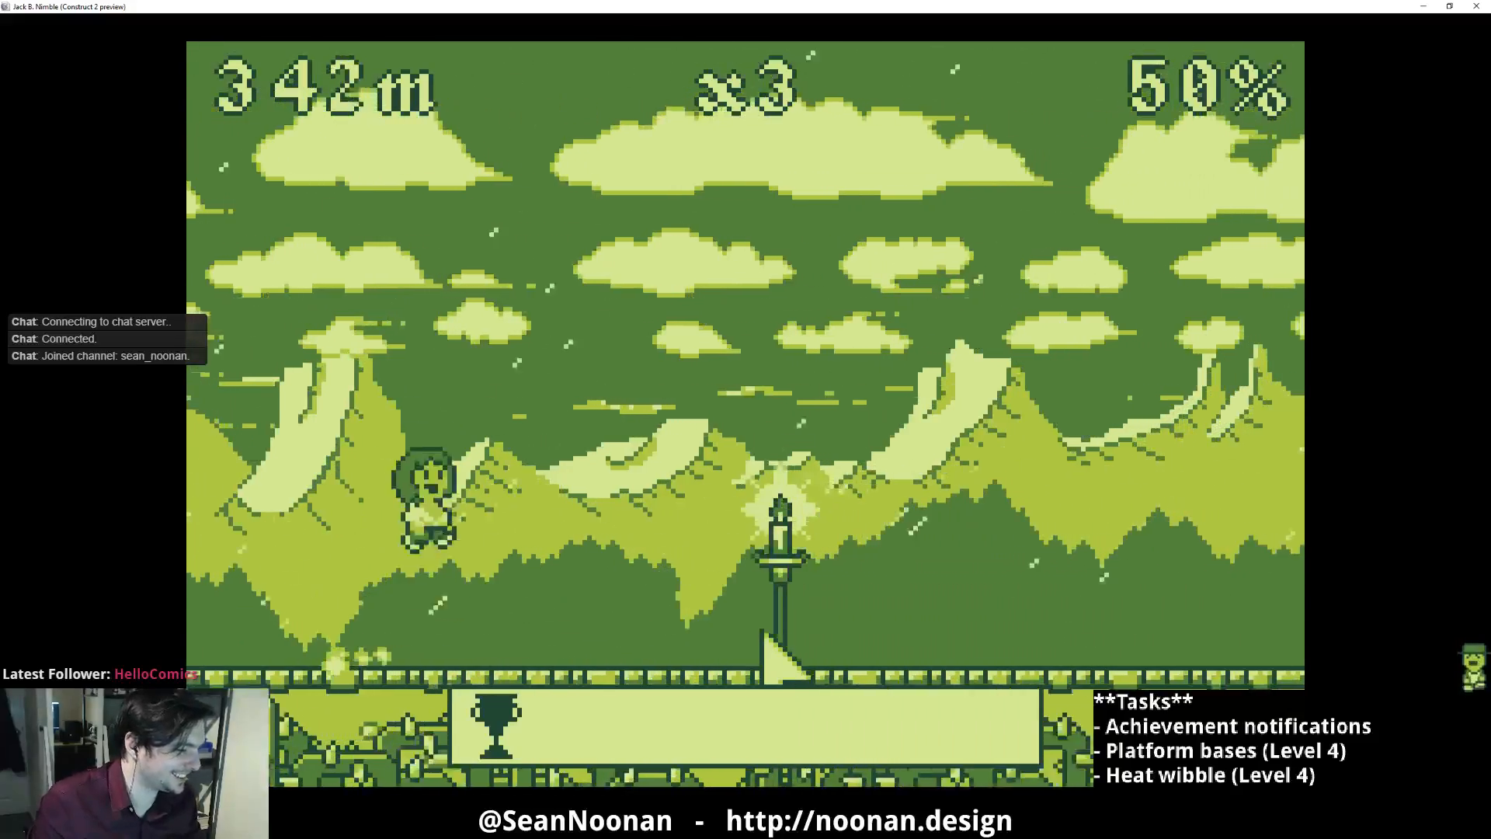
pyautogui.click(763, 640)
pyautogui.click(769, 635)
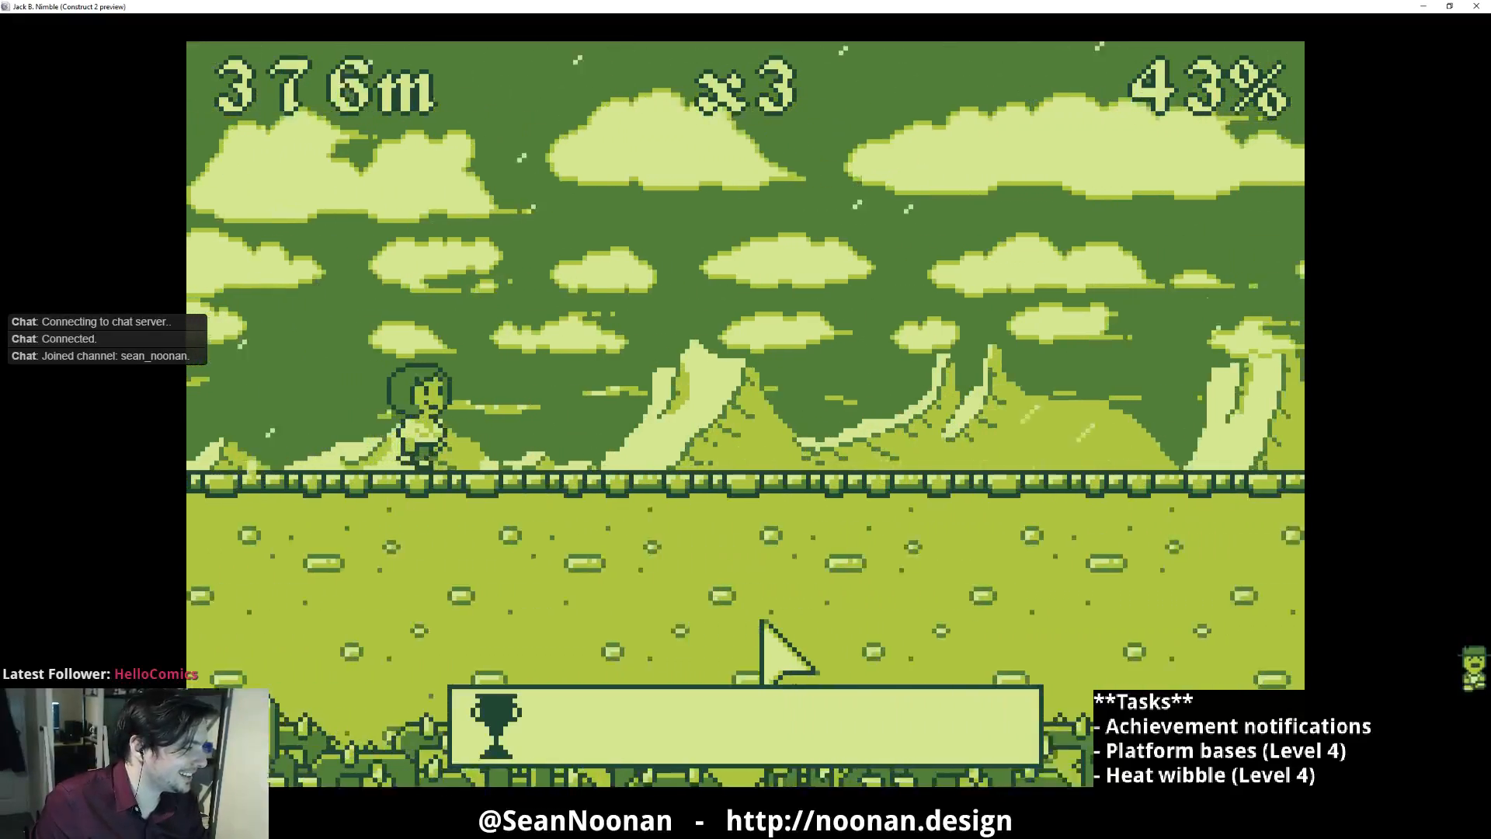
pyautogui.click(482, 376)
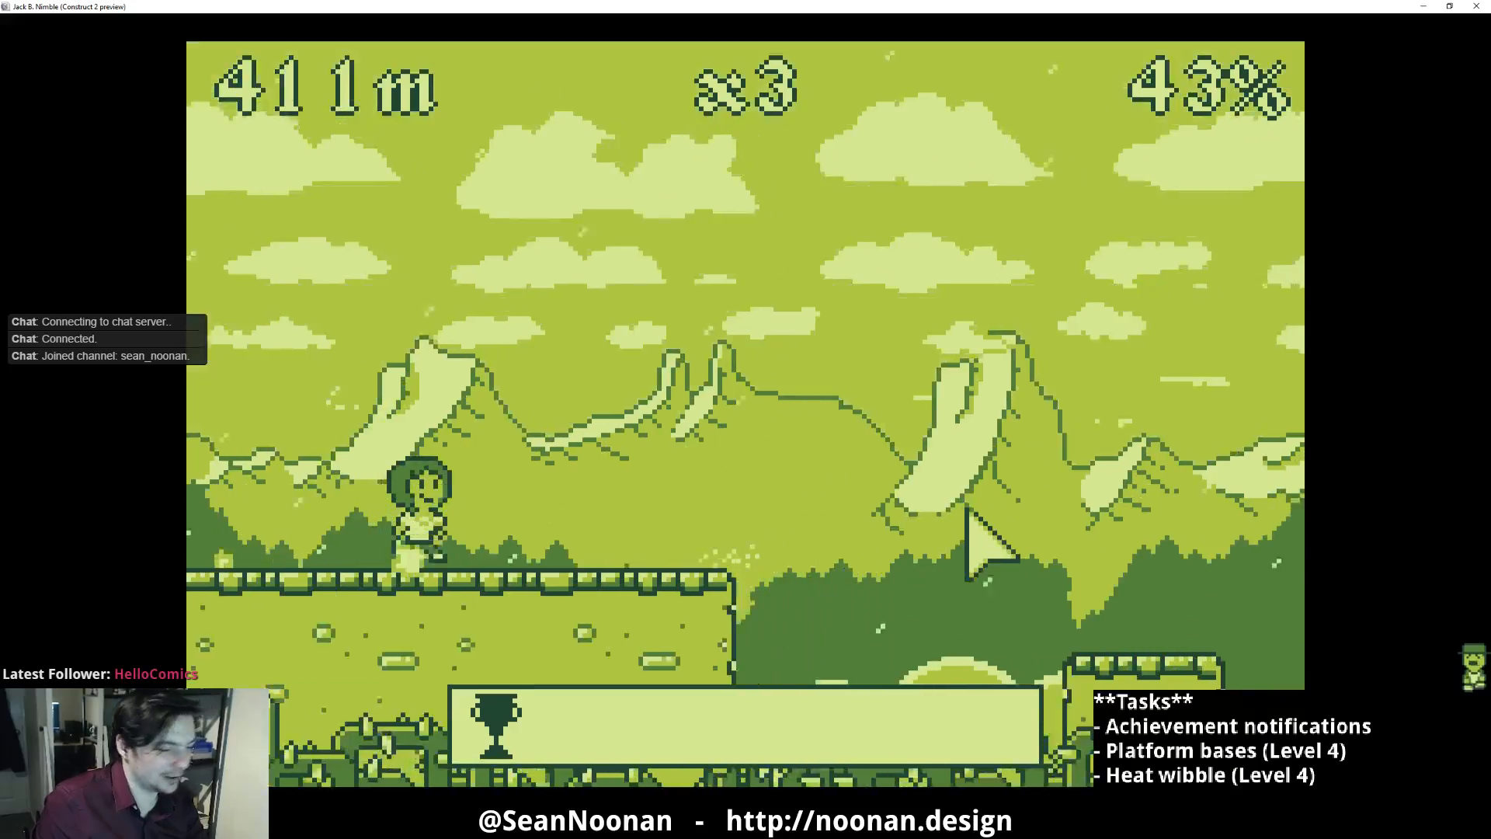
pyautogui.click(963, 502)
pyautogui.click(916, 488)
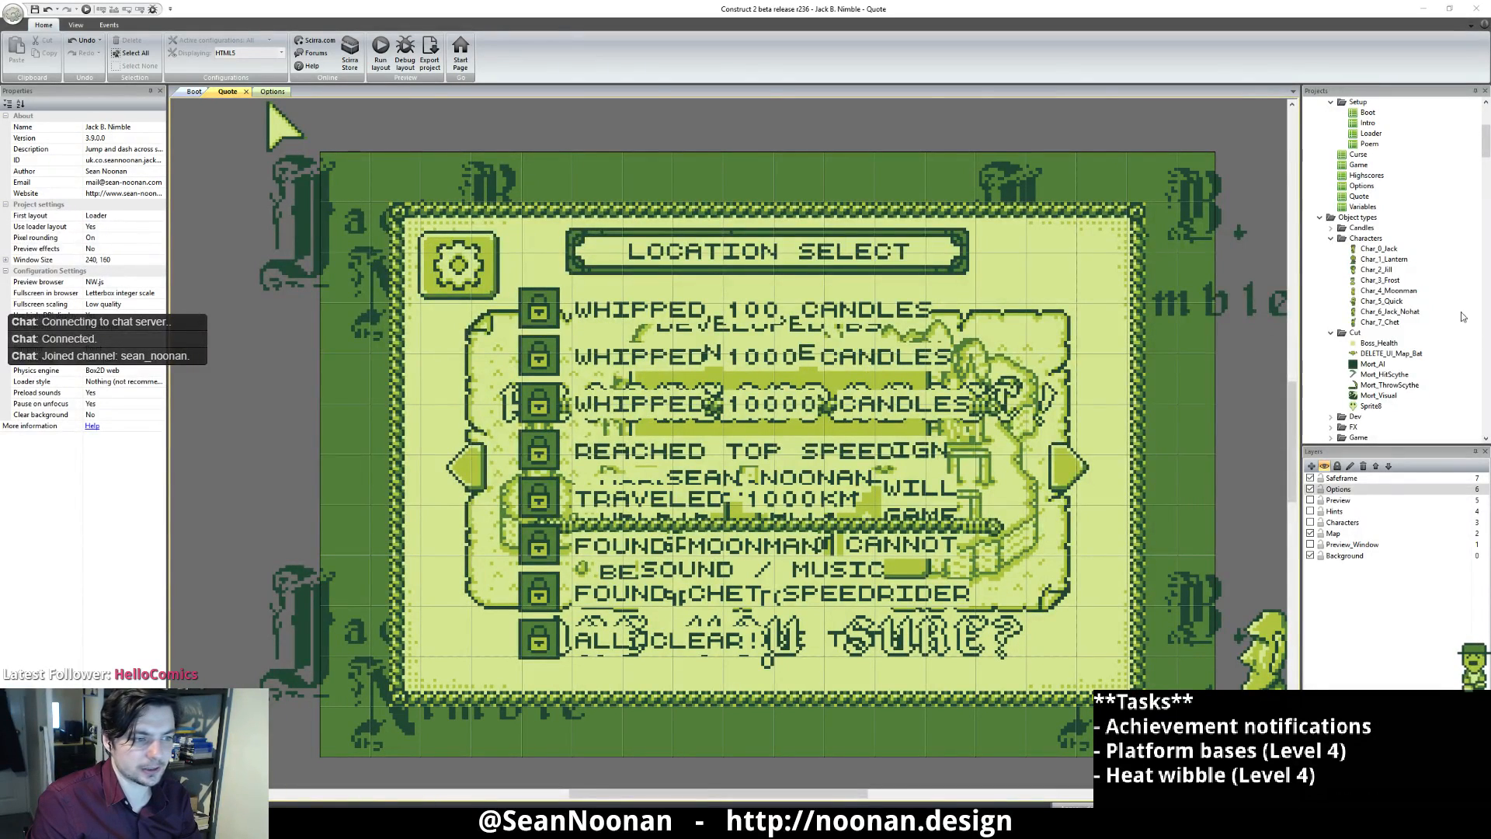
# Step: Open the Char_2_Jill sprite's images and compare its Jump and Fall animations, ending on Fall
pyautogui.doubleClick(1376, 270)
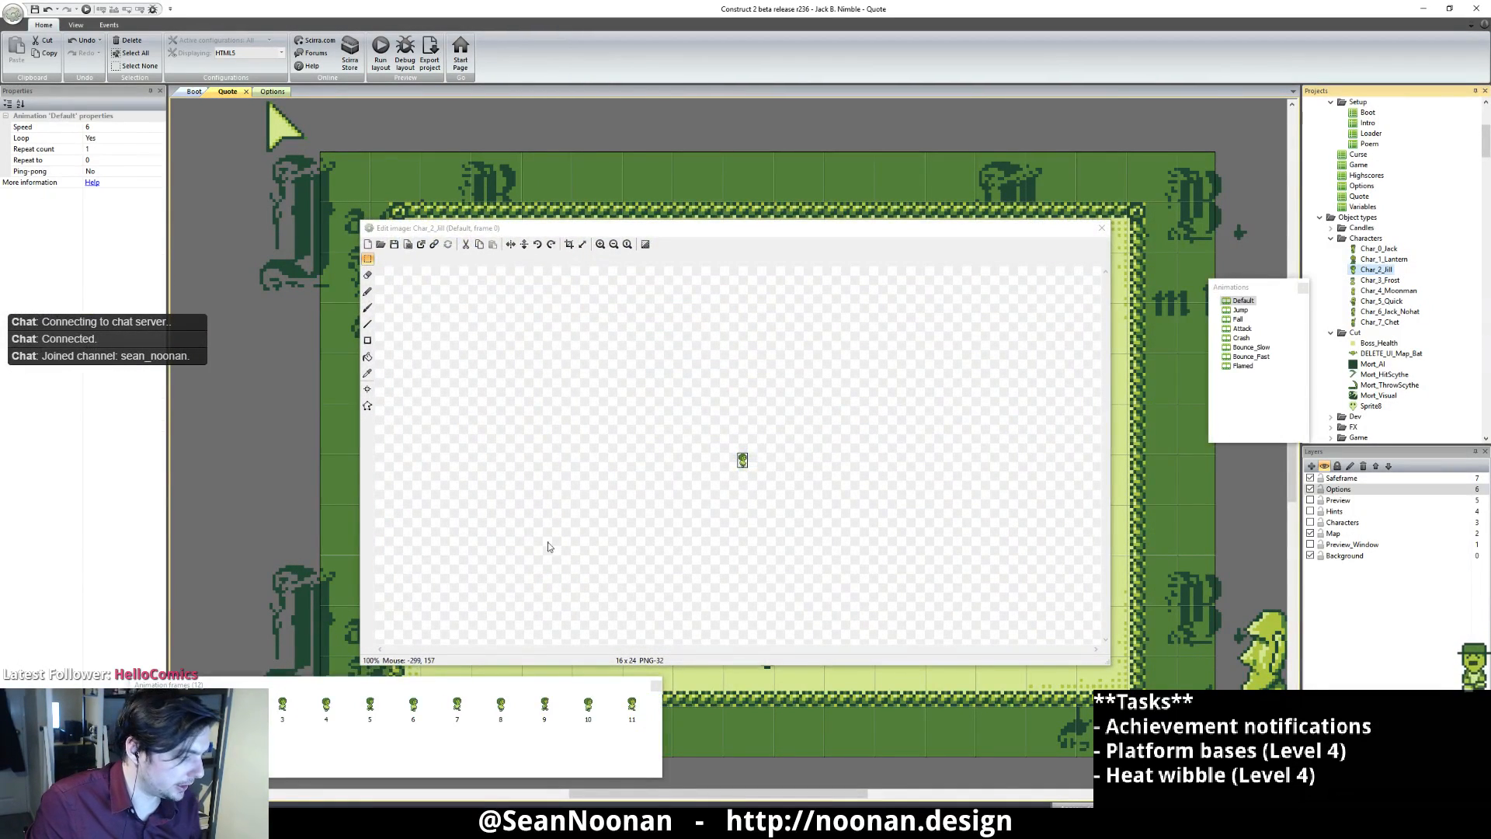
pyautogui.click(1242, 310)
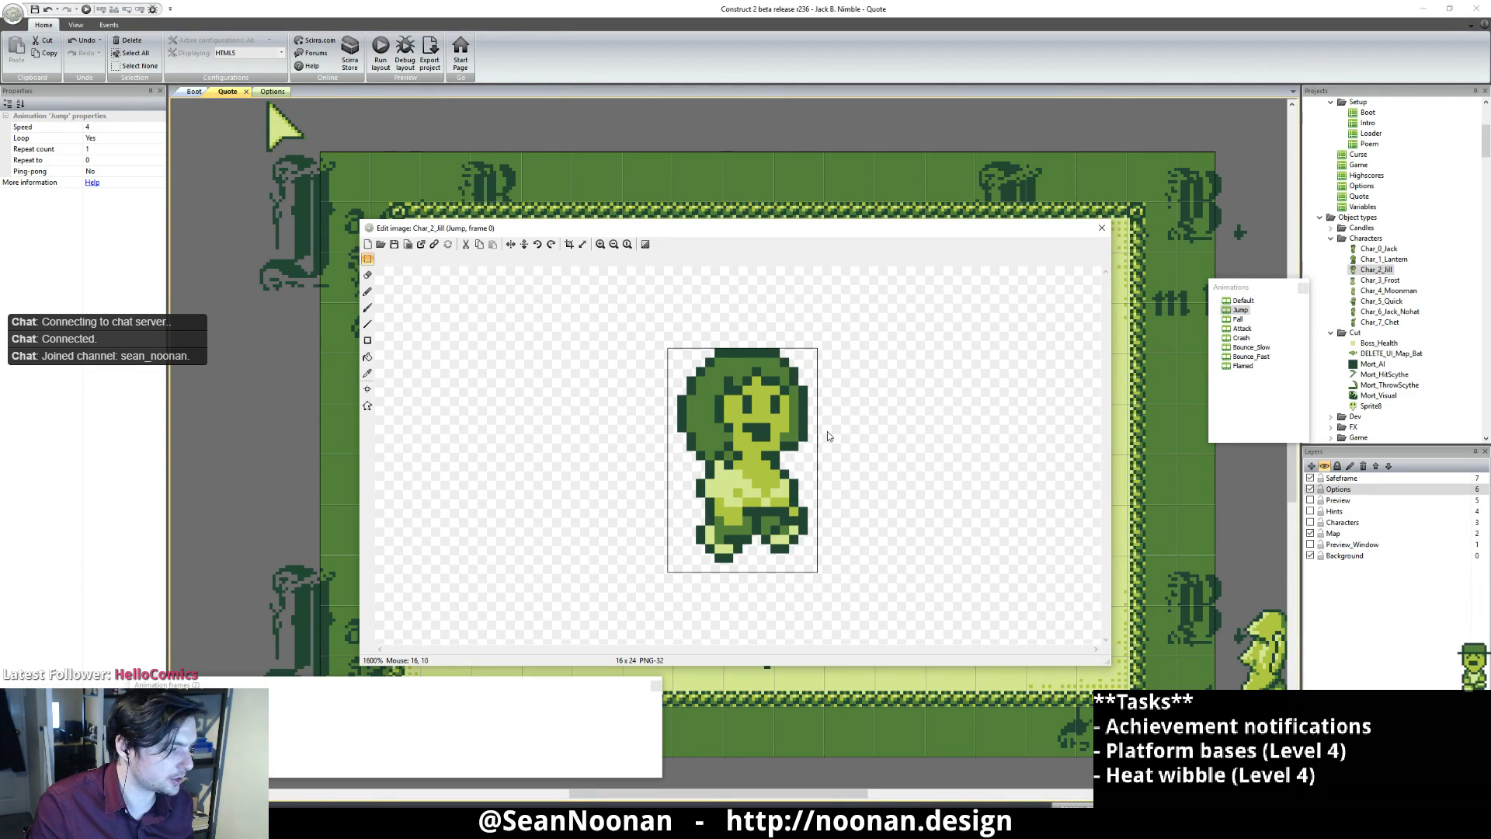
pyautogui.click(1239, 319)
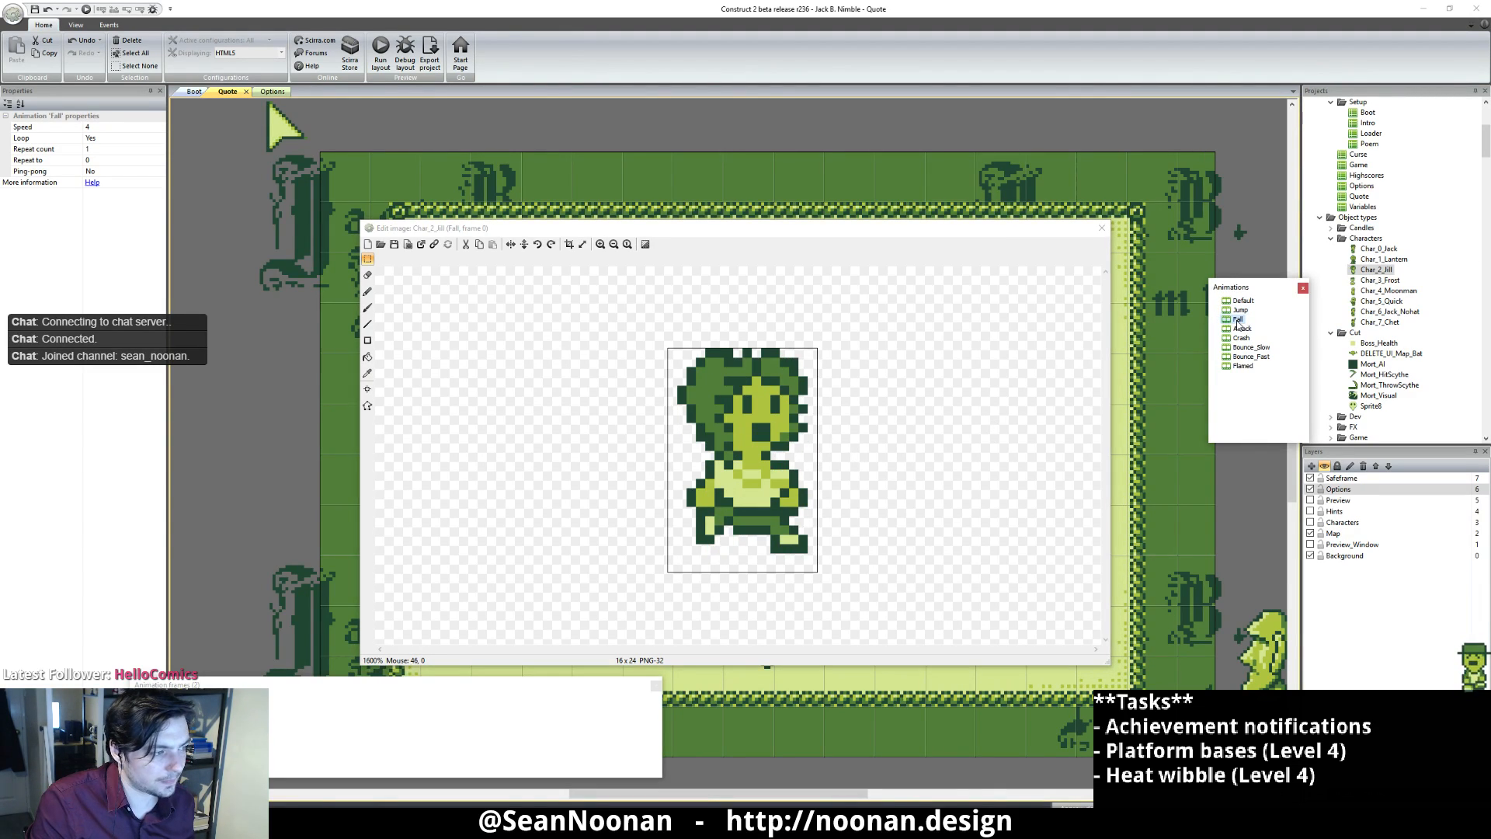
pyautogui.click(1241, 311)
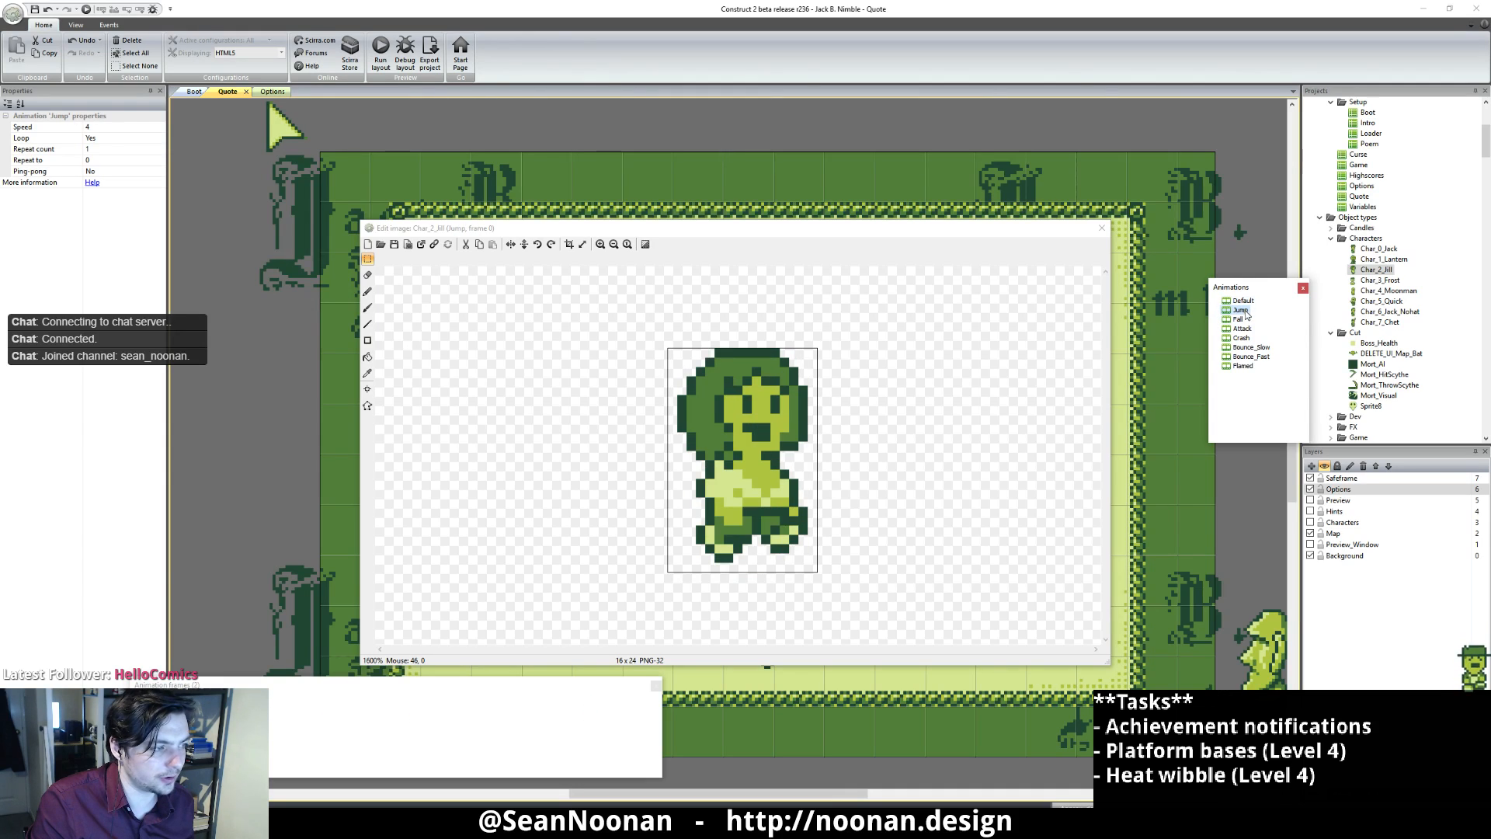
pyautogui.click(1238, 320)
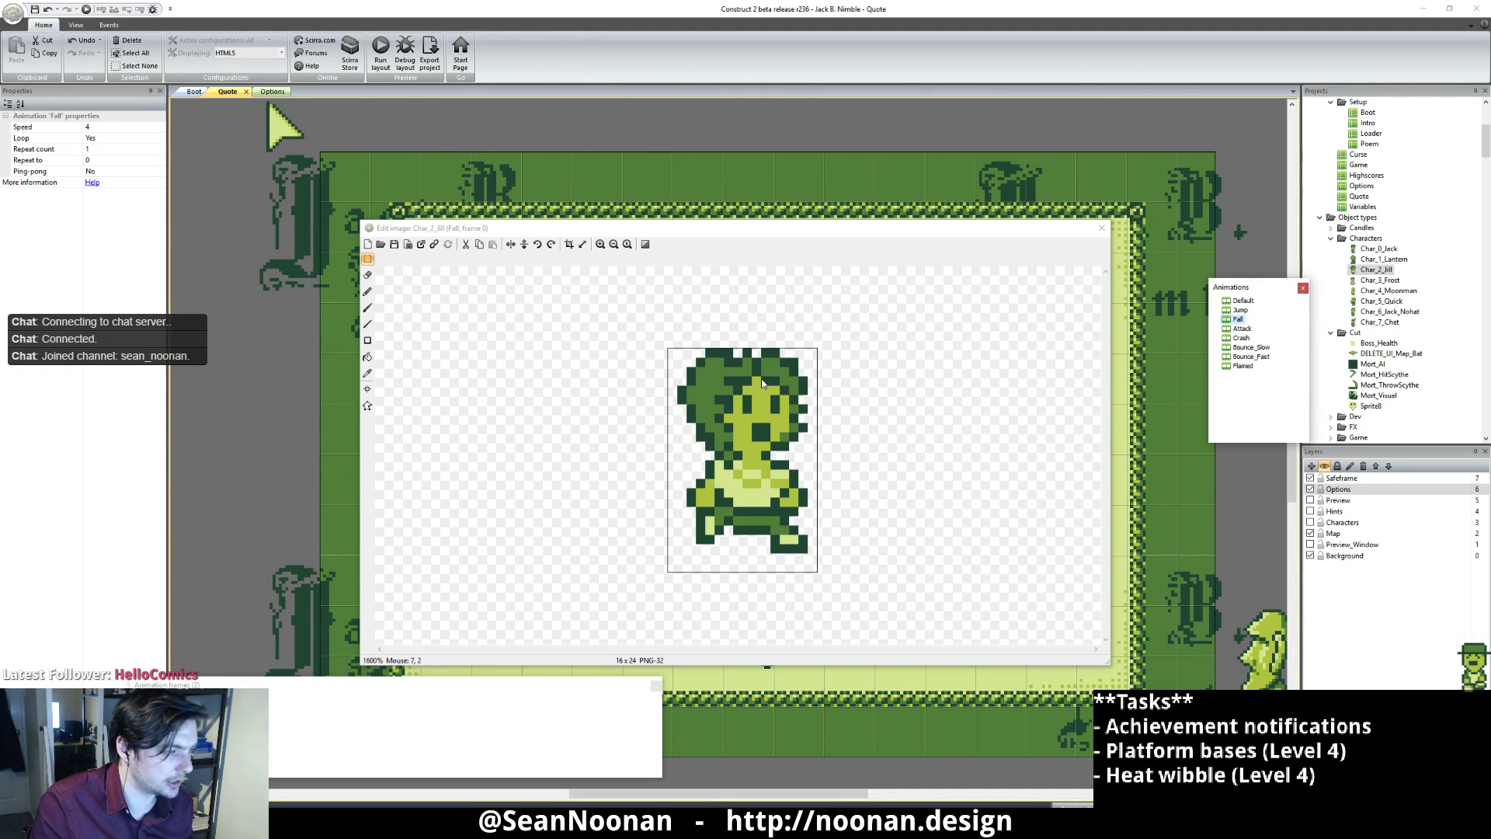
# Step: Smooth the crown of Jill's hair in Fall frame 0 by pencilling in the left outline gap with dark green and recolouring inner pixels mid green
pyautogui.click(367, 291)
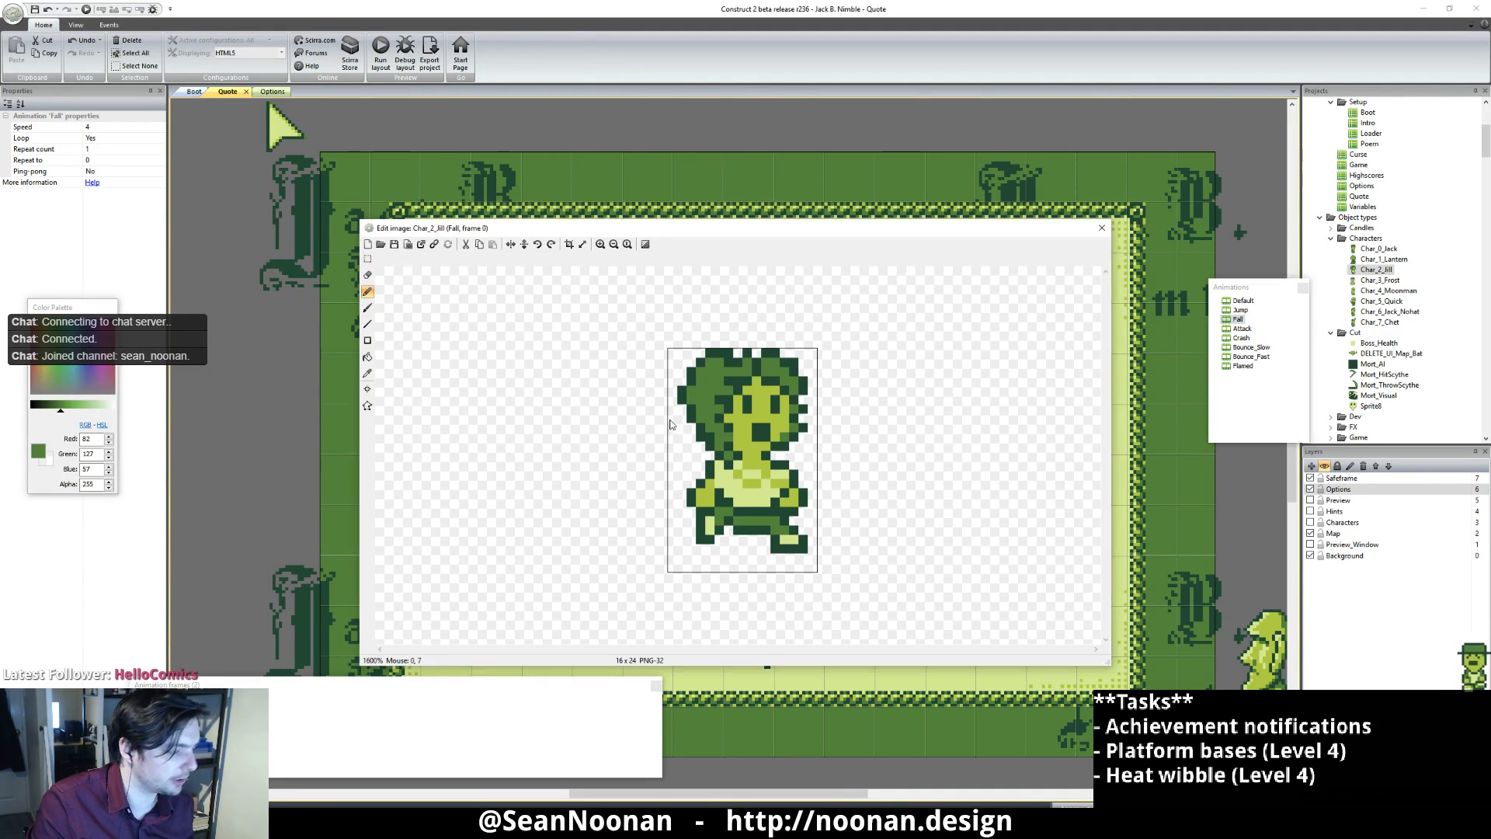
pyautogui.scroll(2, 740, 458)
pyautogui.scroll(1, 739, 458)
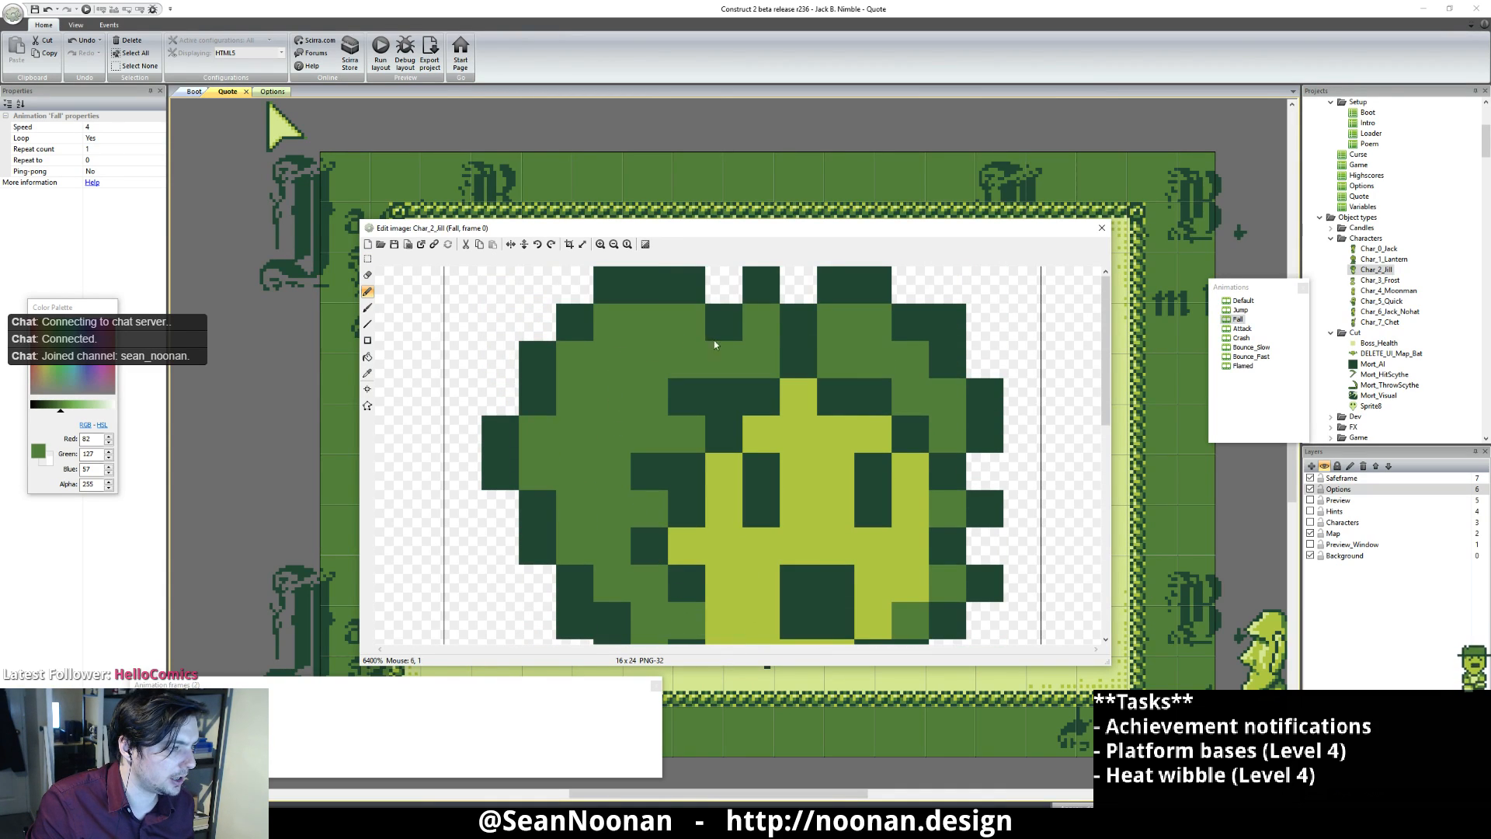
pyautogui.keyDown('ctrl'); pyautogui.click(682, 294); pyautogui.keyUp('ctrl')
pyautogui.click(730, 295)
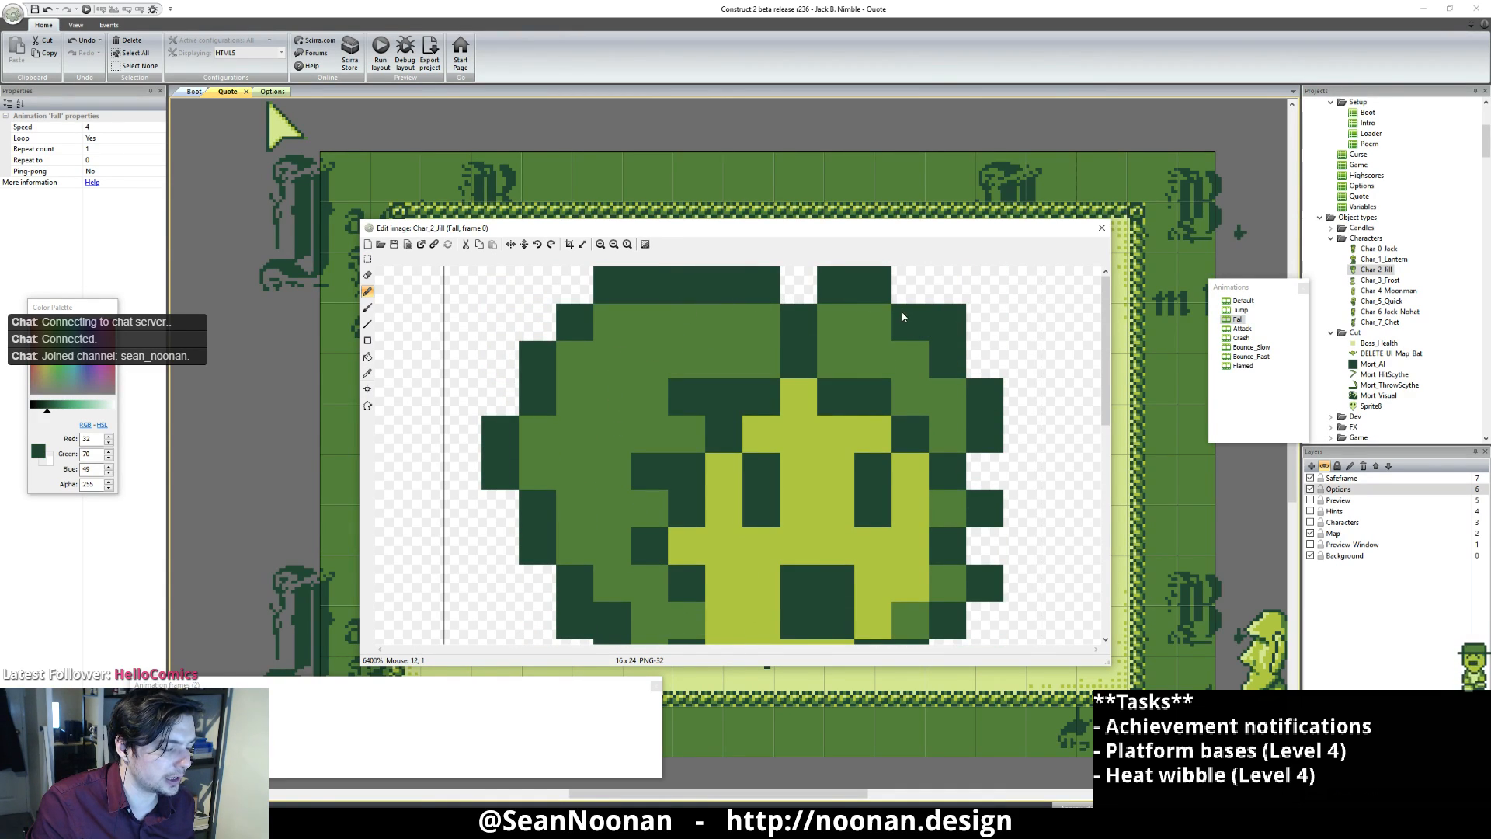
pyautogui.keyDown('ctrl'); pyautogui.click(879, 319); pyautogui.keyUp('ctrl')
pyautogui.scroll(-5, 905, 366)
pyautogui.scroll(4, 843, 441)
pyautogui.scroll(2, 621, 400)
# Step: Fill out the lower back of Jill's hair in Fall frame 0 with mid green and a dark green outline, erasing stray pixels
pyautogui.click(629, 424)
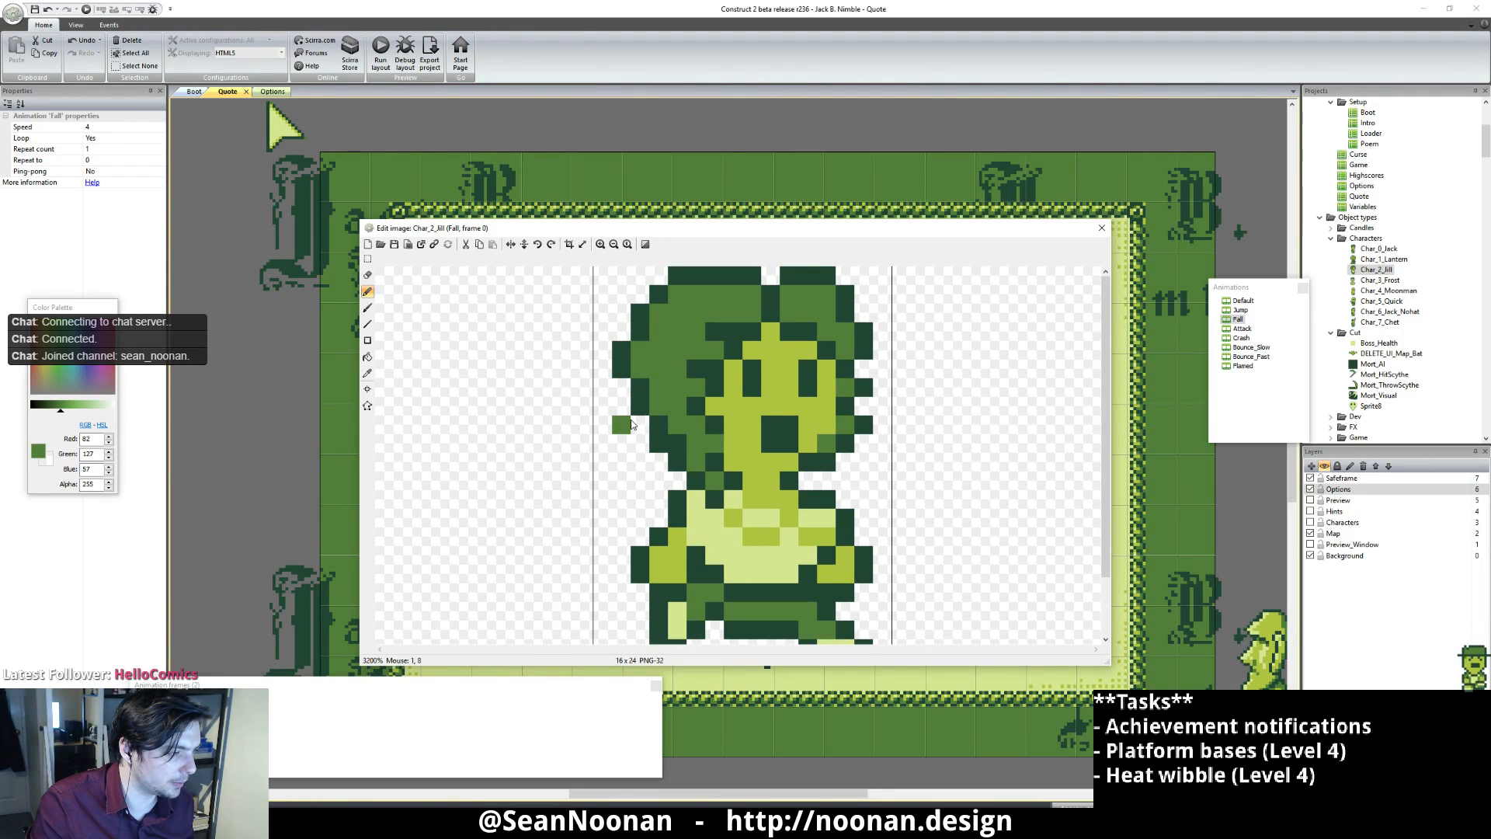
pyautogui.rightClick(624, 433)
pyautogui.keyDown('ctrl'); pyautogui.click(642, 397); pyautogui.keyUp('ctrl')
pyautogui.moveTo(643, 423); pyautogui.dragTo(643, 441)
pyautogui.keyDown('ctrl'); pyautogui.click(664, 387); pyautogui.keyUp('ctrl')
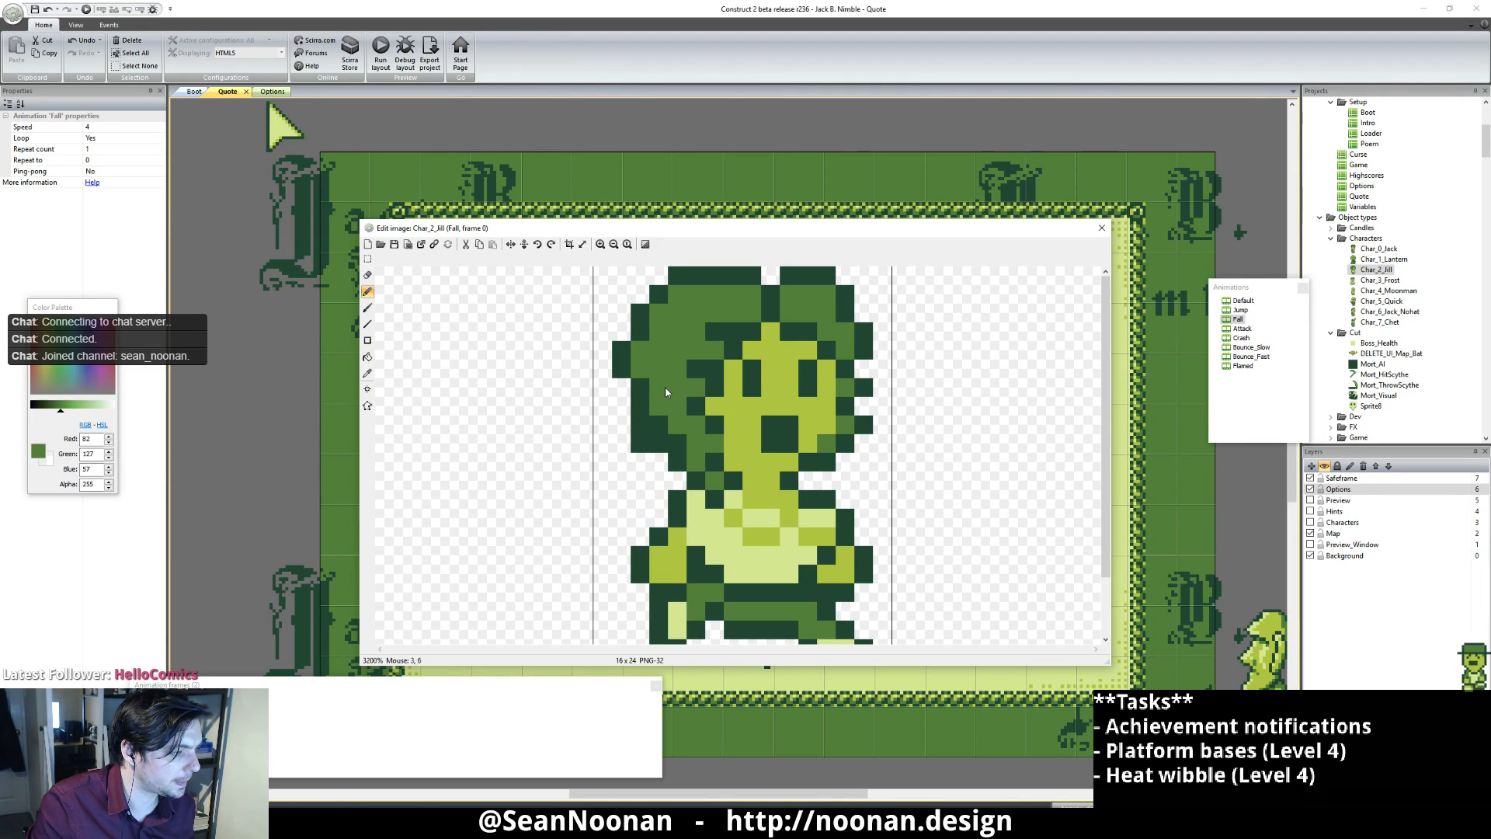
pyautogui.click(635, 450)
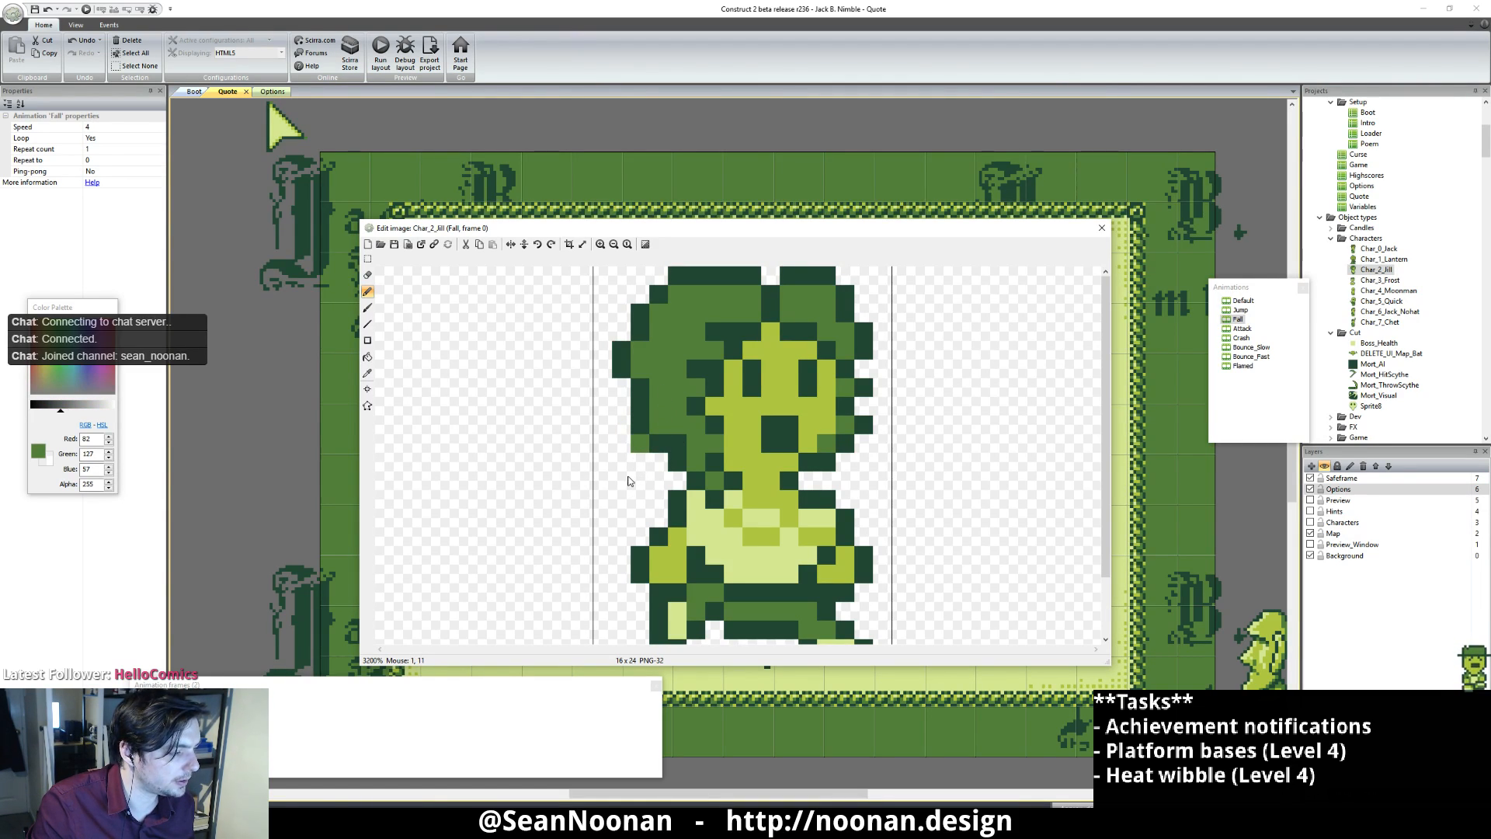
pyautogui.moveTo(638, 452); pyautogui.dragTo(638, 469, button='right')
pyautogui.keyDown('ctrl'); pyautogui.click(674, 433); pyautogui.keyUp('ctrl')
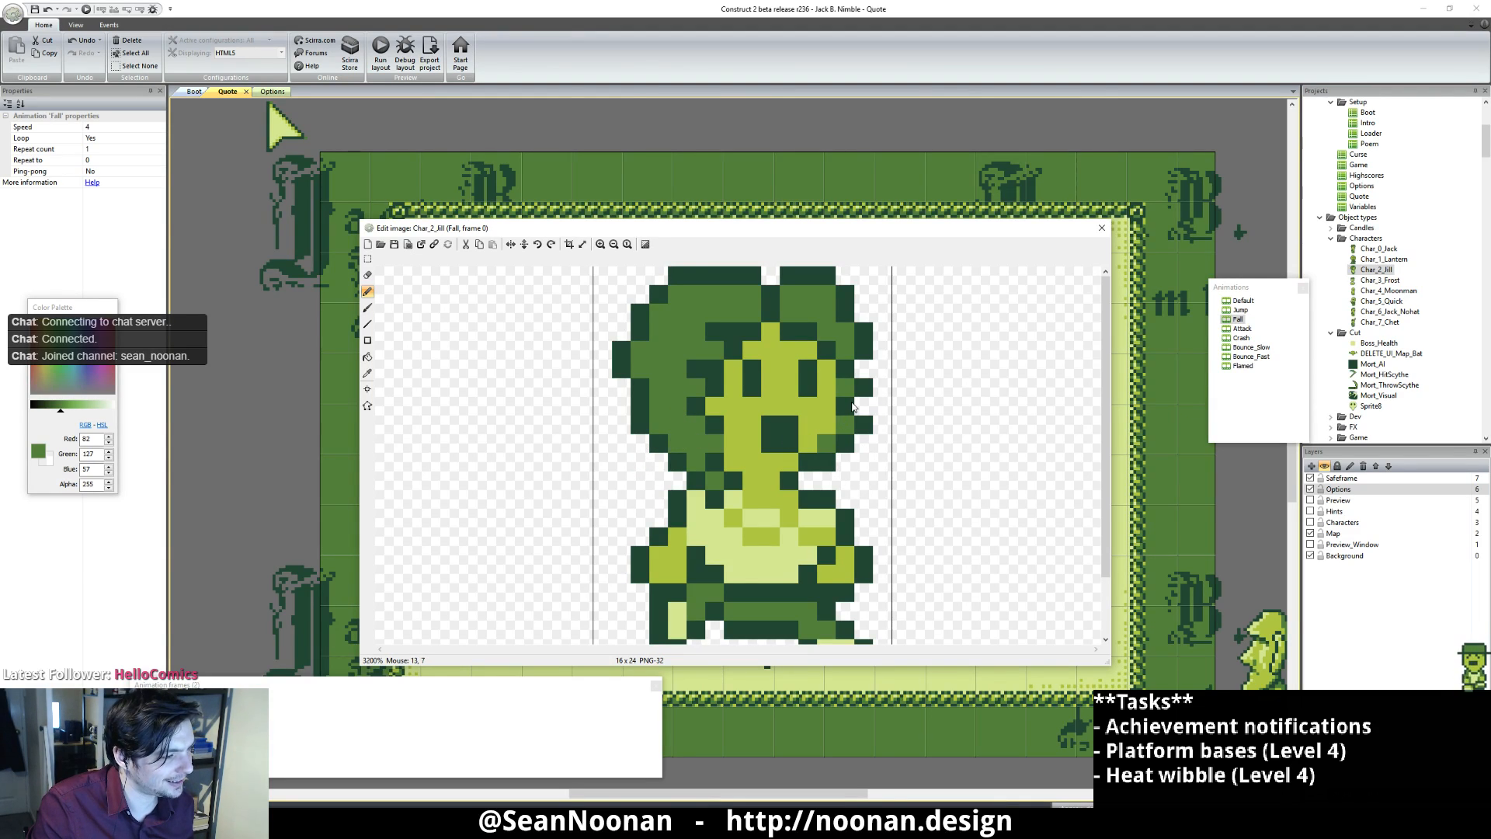
# Step: Round off the hair in front of Jill's face in Fall frame 0 with a continuous dark green outline and mid green fill
pyautogui.keyDown('ctrl'); pyautogui.click(865, 372); pyautogui.keyUp('ctrl')
pyautogui.keyDown('ctrl'); pyautogui.click(852, 347); pyautogui.keyUp('ctrl')
pyautogui.keyDown('ctrl'); pyautogui.click(865, 404); pyautogui.keyUp('ctrl')
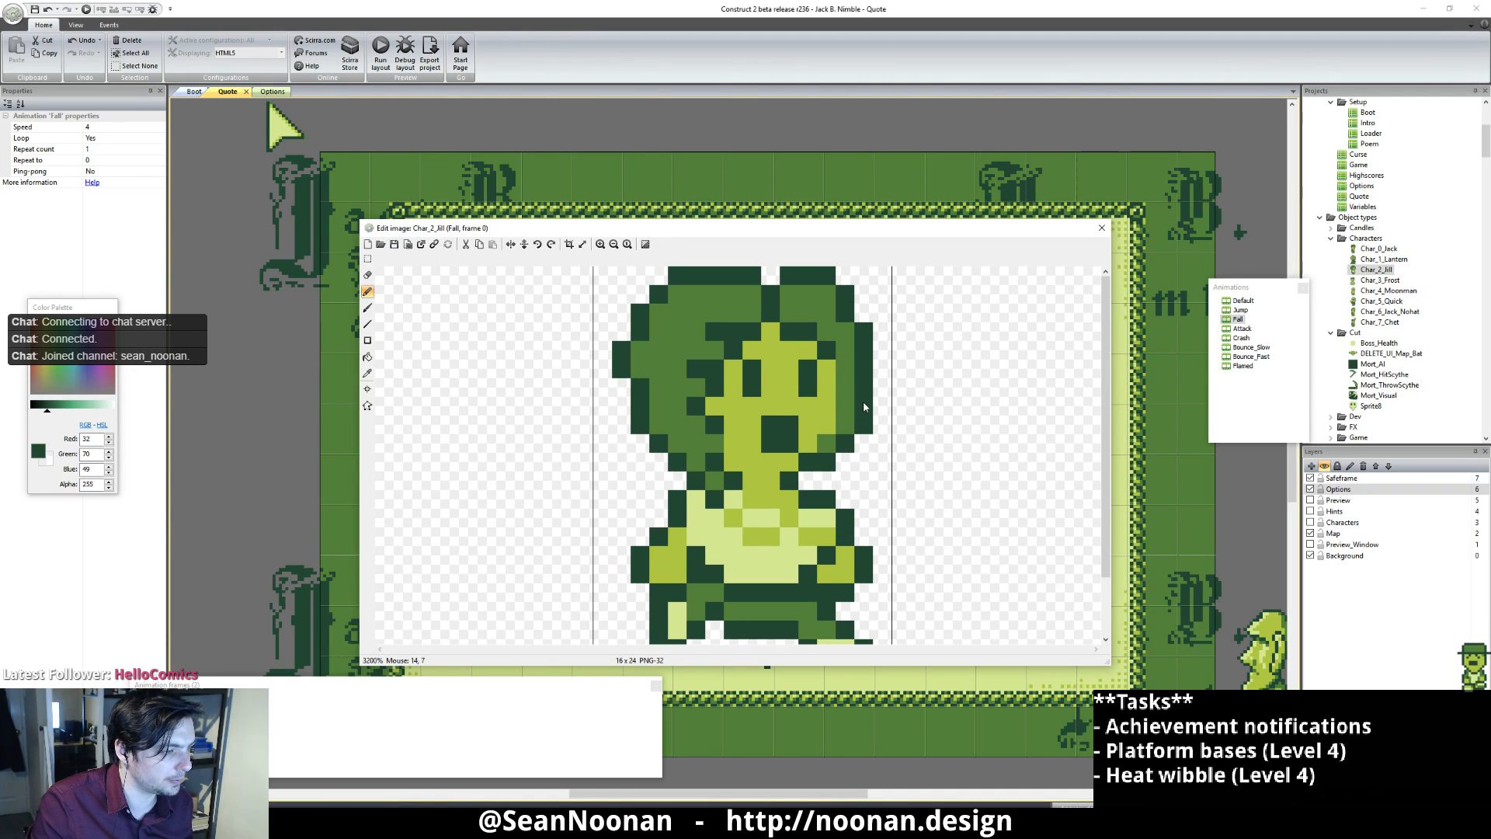
pyautogui.click(826, 443)
pyautogui.keyDown('ctrl'); pyautogui.click(825, 471); pyautogui.keyUp('ctrl')
pyautogui.click(845, 443)
pyautogui.keyDown('ctrl'); pyautogui.click(861, 418); pyautogui.keyUp('ctrl')
pyautogui.click(849, 450)
pyautogui.keyDown('ctrl'); pyautogui.click(829, 439); pyautogui.keyUp('ctrl')
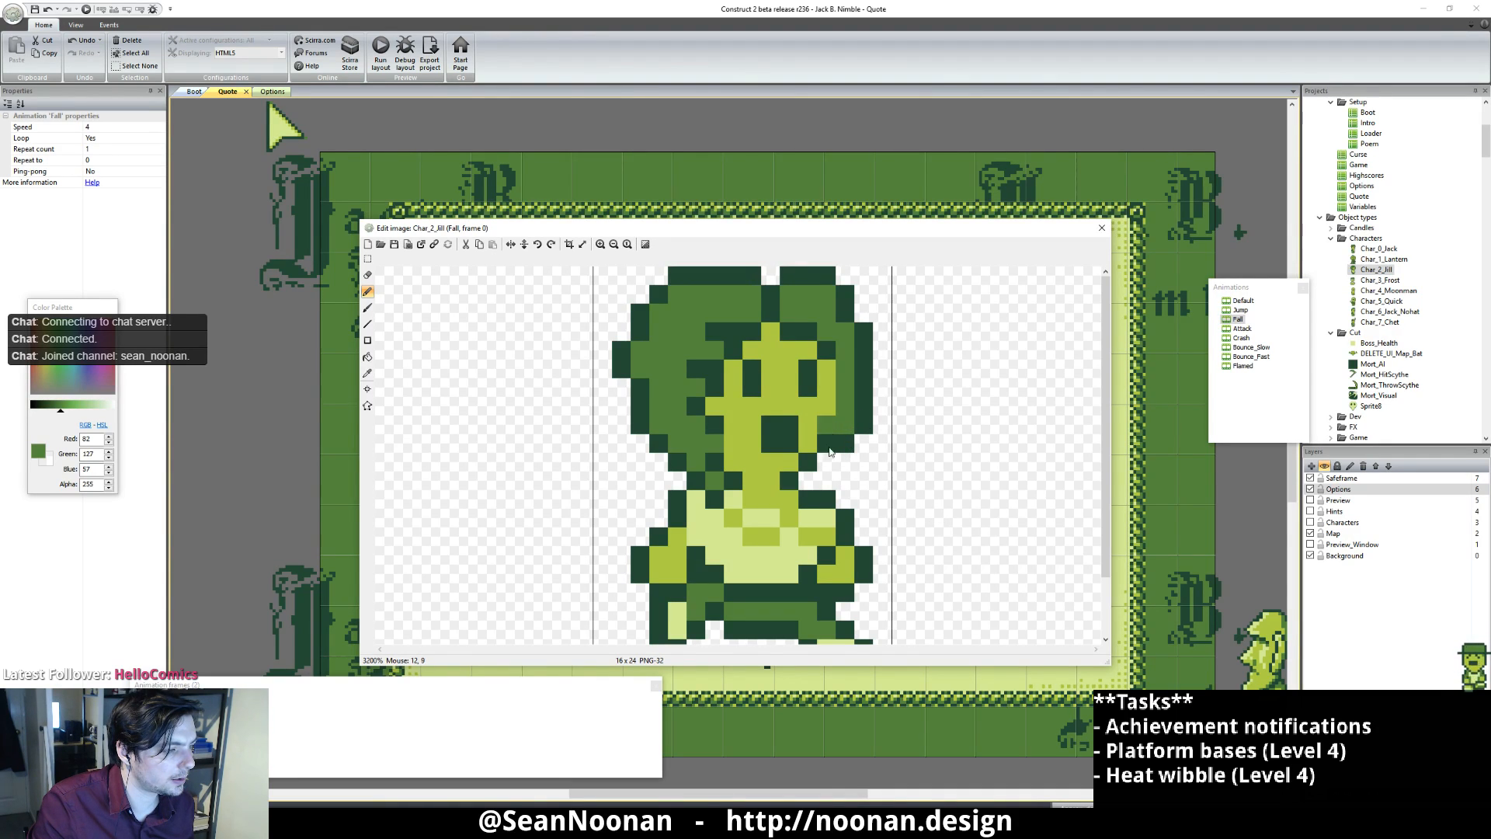
# Step: Check Fall frame 0 at a reduced size and undo the last change
pyautogui.keyDown('ctrl'); pyautogui.scroll(-3, 859, 466); pyautogui.keyUp('ctrl')
pyautogui.keyDown('ctrl'); pyautogui.scroll(3, 848, 457); pyautogui.keyUp('ctrl')
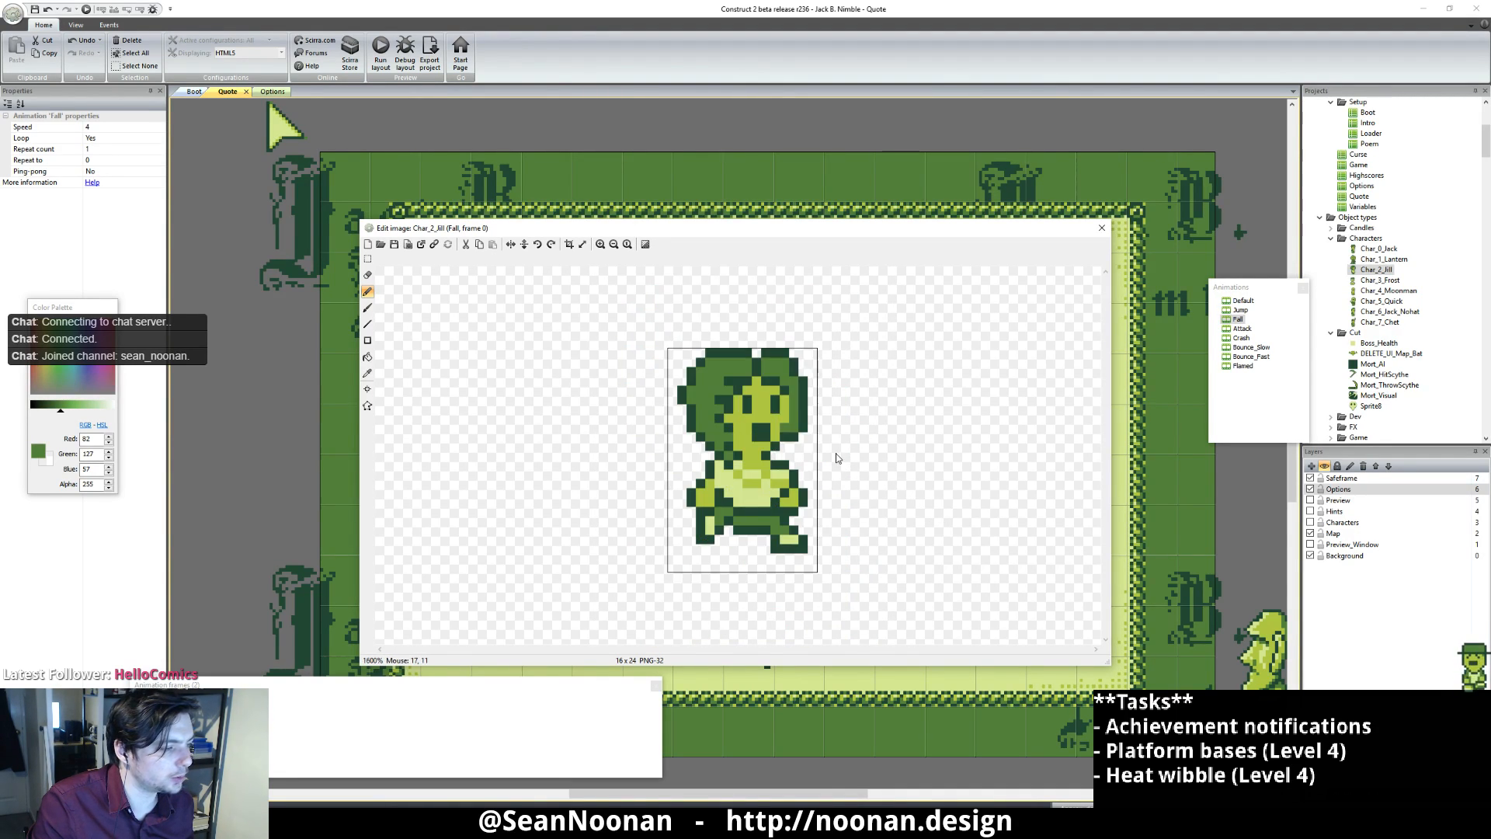
pyautogui.keyDown('ctrl'); pyautogui.scroll(-1, 839, 450); pyautogui.keyUp('ctrl')
pyautogui.hotkey('ctrl', 'z')
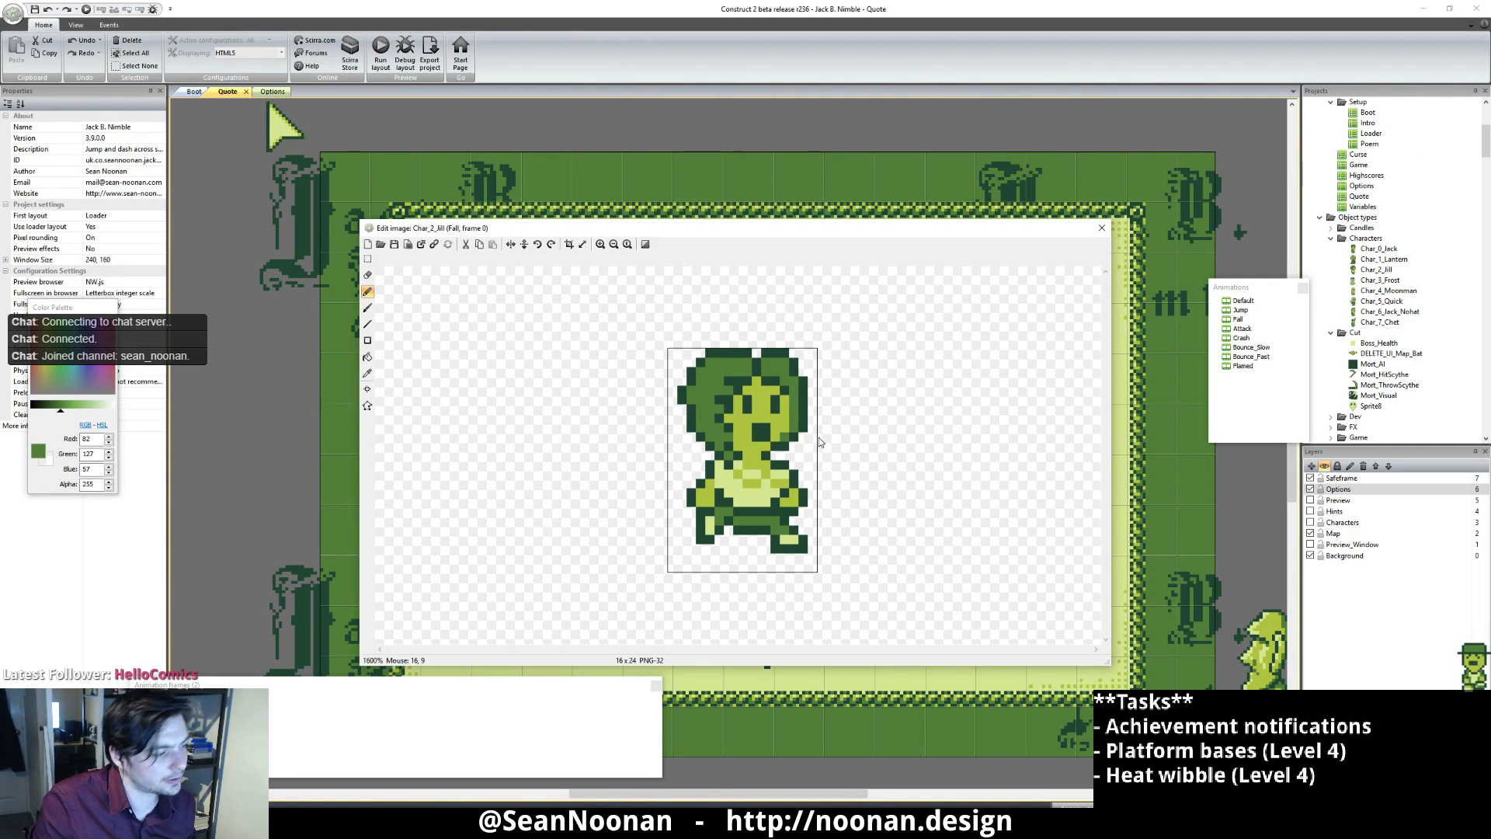
# Step: Break up the dark green fringe above Jill's face in Fall frame 0 with a mid green pixel, comparing against the Jump frame
pyautogui.keyDown('ctrl'); pyautogui.scroll(-3, 819, 436); pyautogui.keyUp('ctrl')
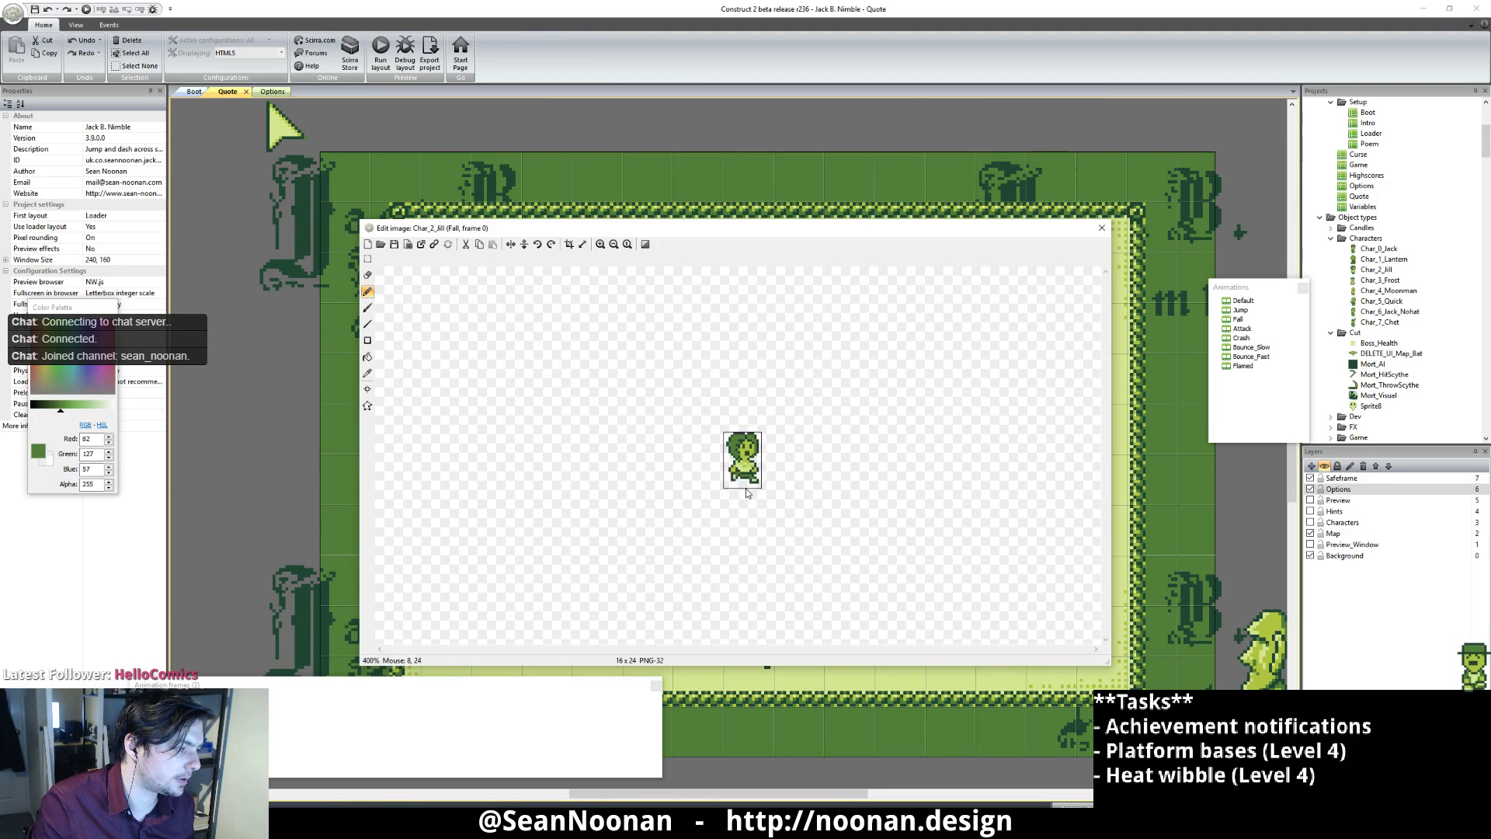
pyautogui.keyDown('ctrl'); pyautogui.scroll(5, 796, 449); pyautogui.keyUp('ctrl')
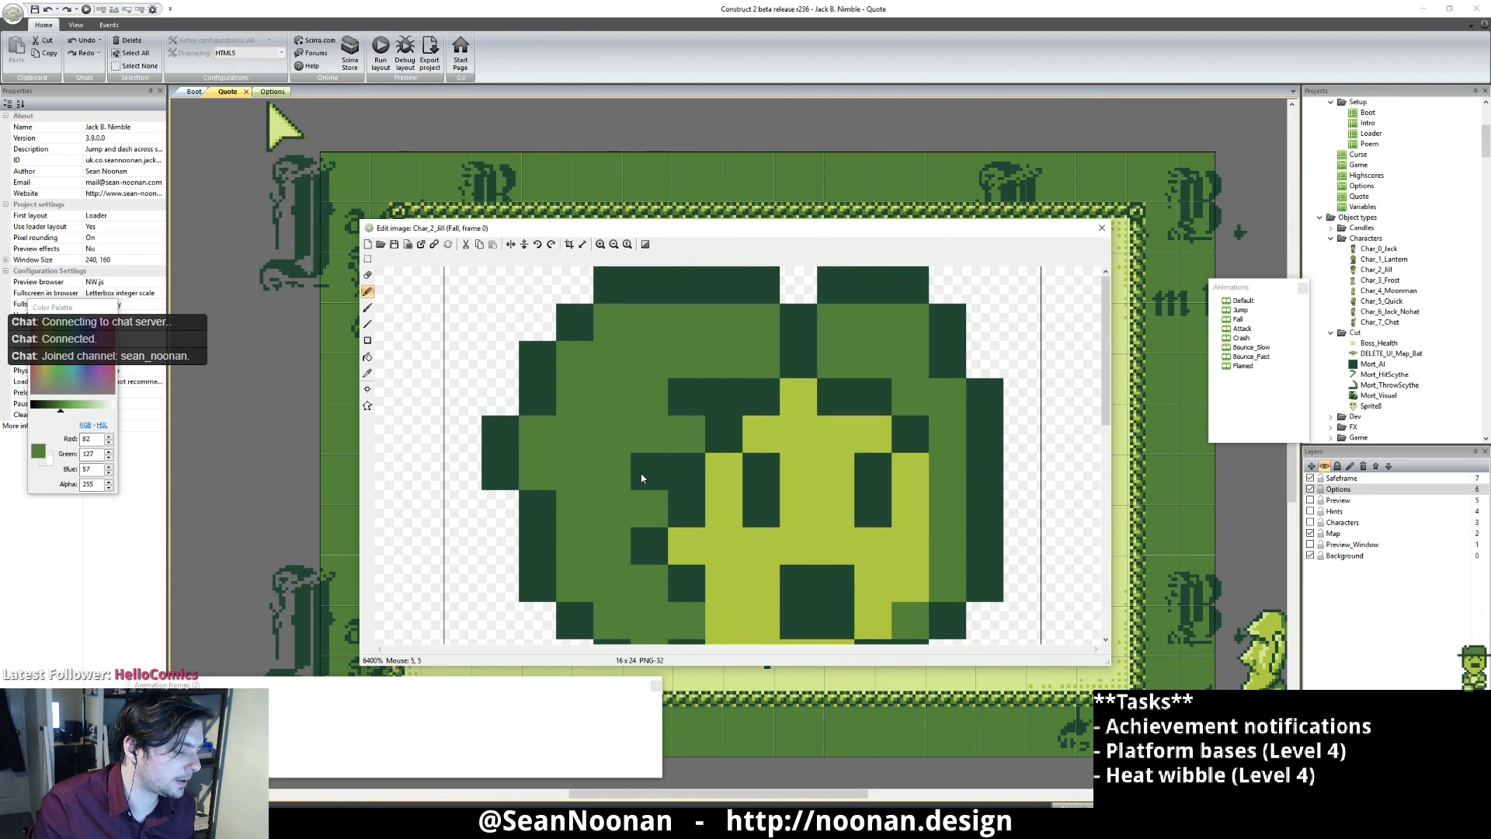
pyautogui.click(1238, 311)
pyautogui.click(1238, 320)
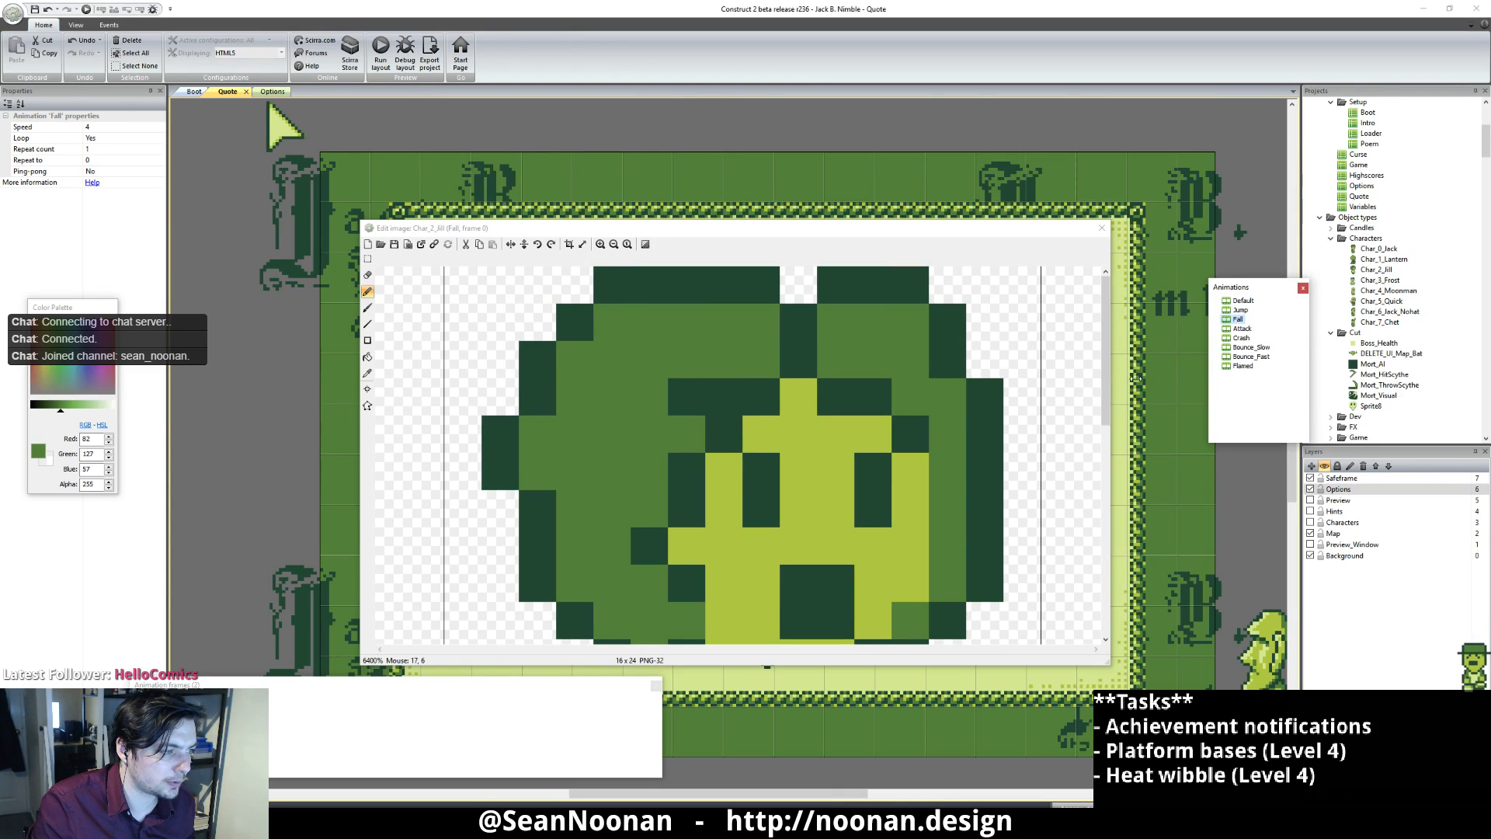
pyautogui.keyDown('ctrl'); pyautogui.click(711, 427); pyautogui.keyUp('ctrl')
pyautogui.click(692, 366)
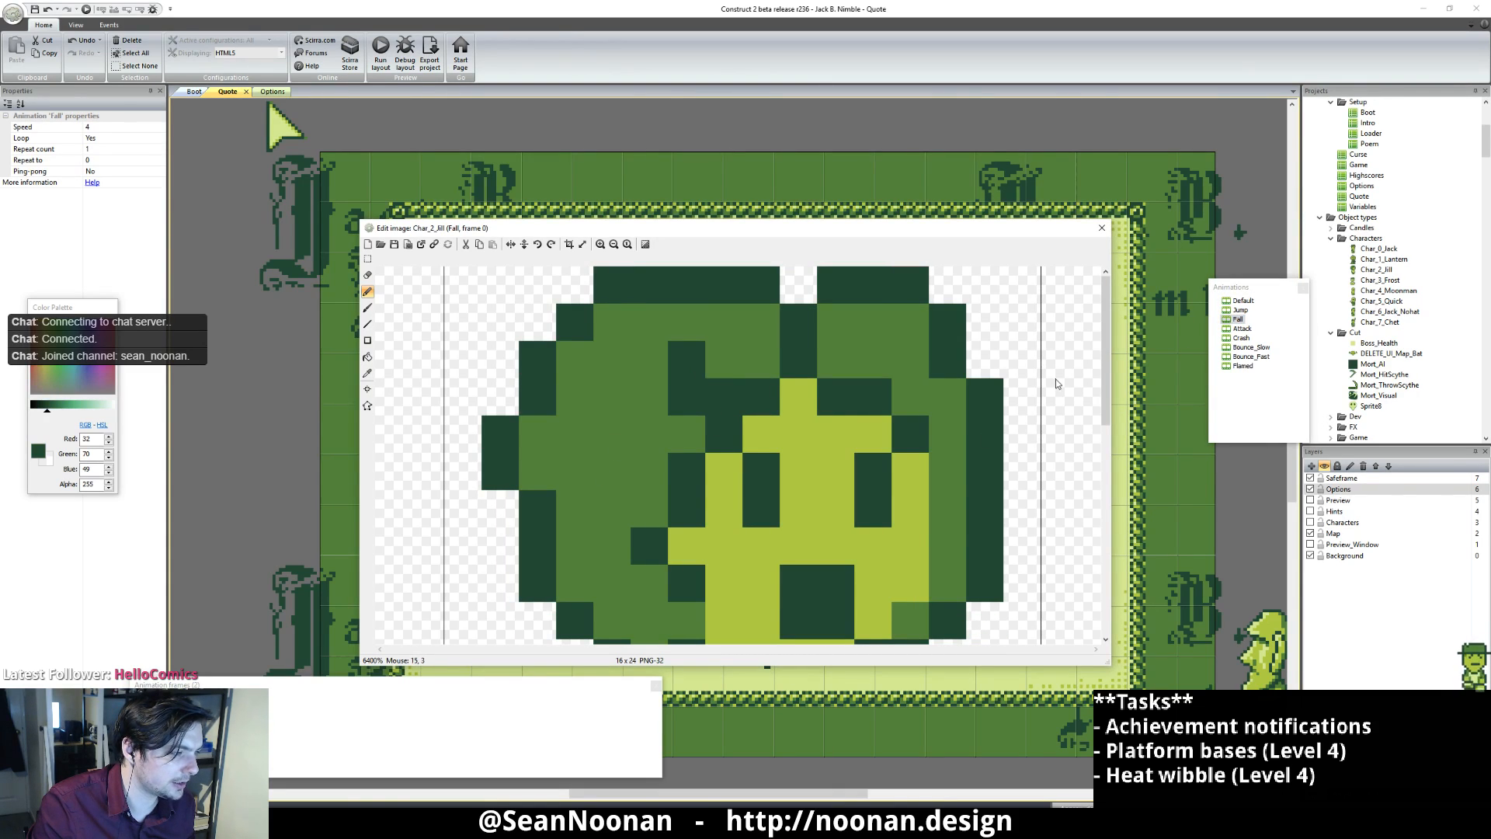
pyautogui.click(1237, 312)
pyautogui.click(1238, 319)
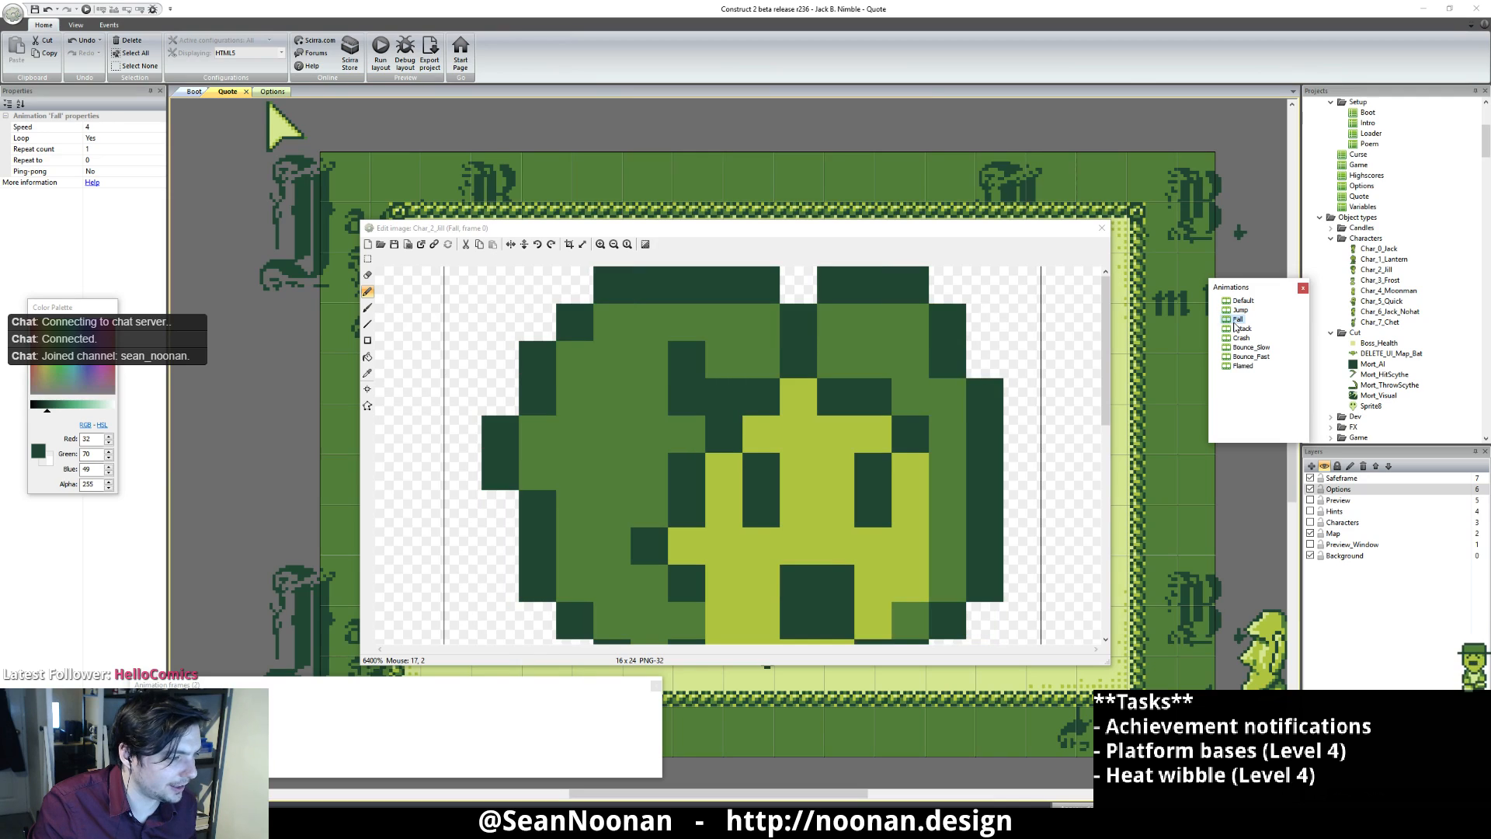
pyautogui.keyDown('ctrl'); pyautogui.click(739, 373); pyautogui.keyUp('ctrl')
pyautogui.click(730, 391)
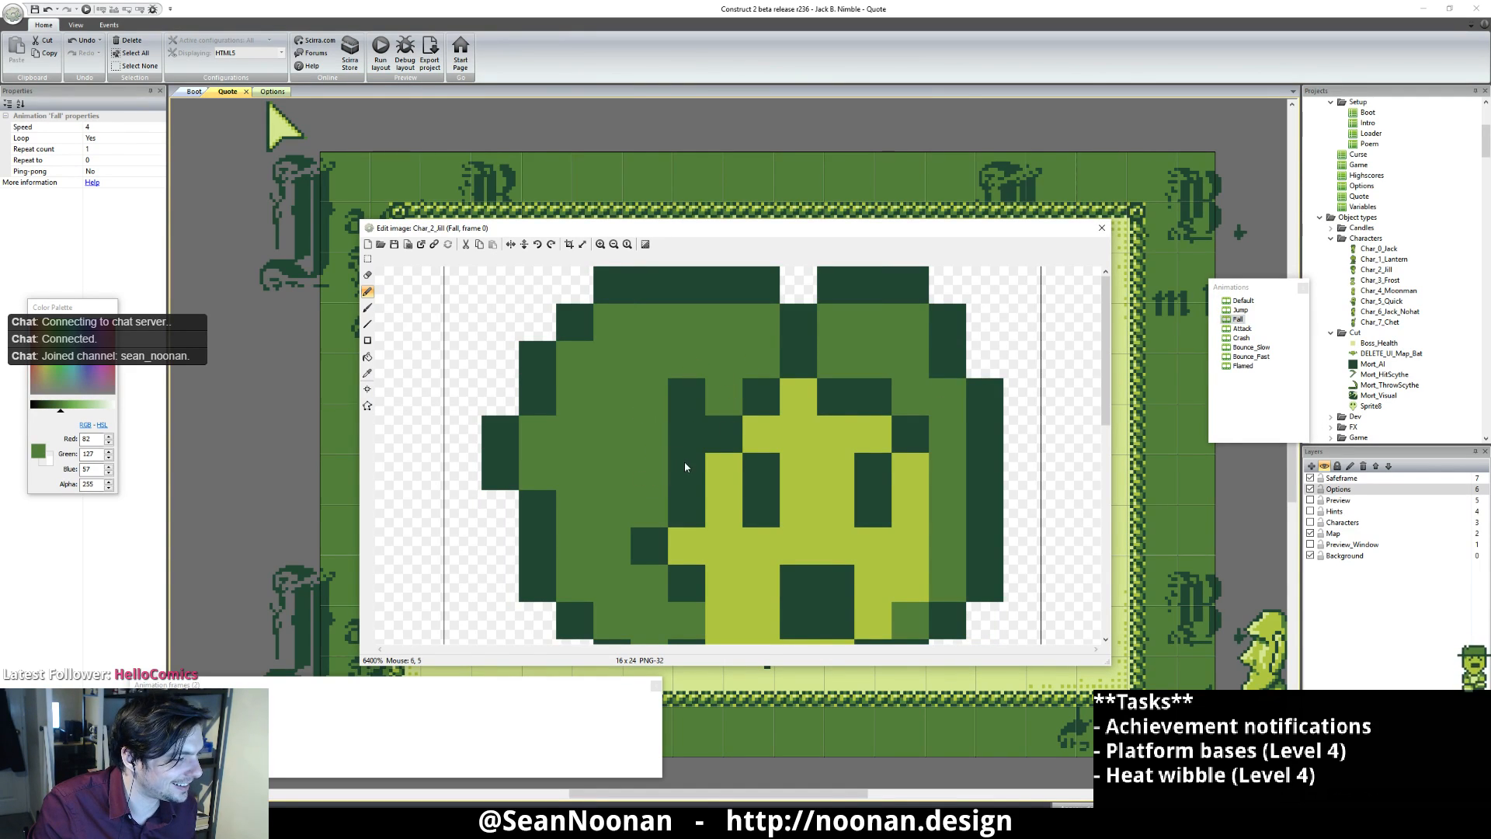
# Step: Widen Jill's face toward the back of her head in Fall frame 0 with light green skin pixels, shifting the dark green hair edge outward
pyautogui.keyDown('ctrl'); pyautogui.scroll(-3, 761, 542); pyautogui.keyUp('ctrl')
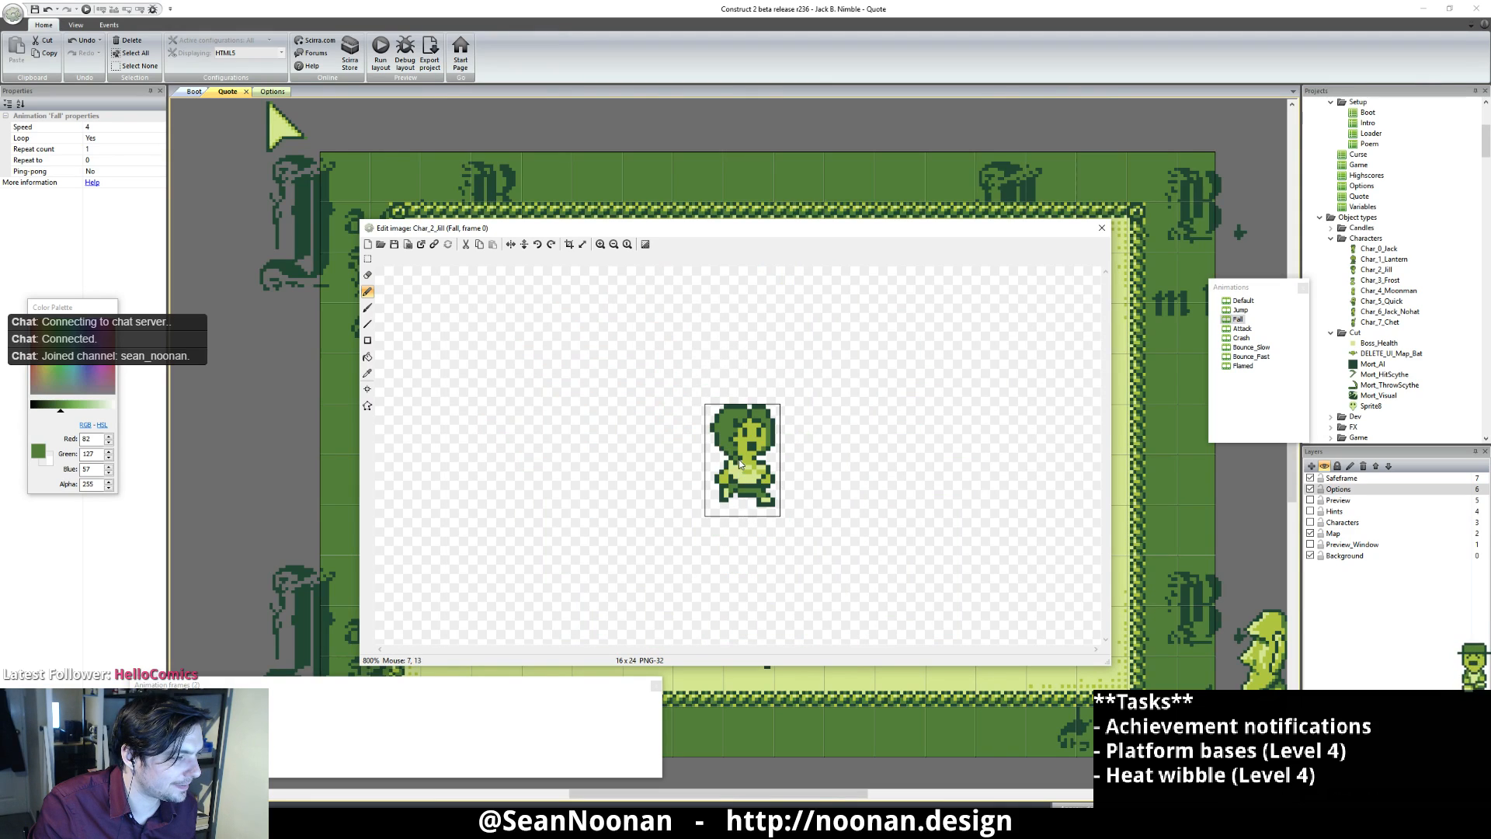
pyautogui.keyDown('ctrl'); pyautogui.scroll(2, 738, 463); pyautogui.keyUp('ctrl')
pyautogui.keyDown('ctrl'); pyautogui.click(712, 383); pyautogui.keyUp('ctrl')
pyautogui.click(713, 371)
pyautogui.click(1237, 310)
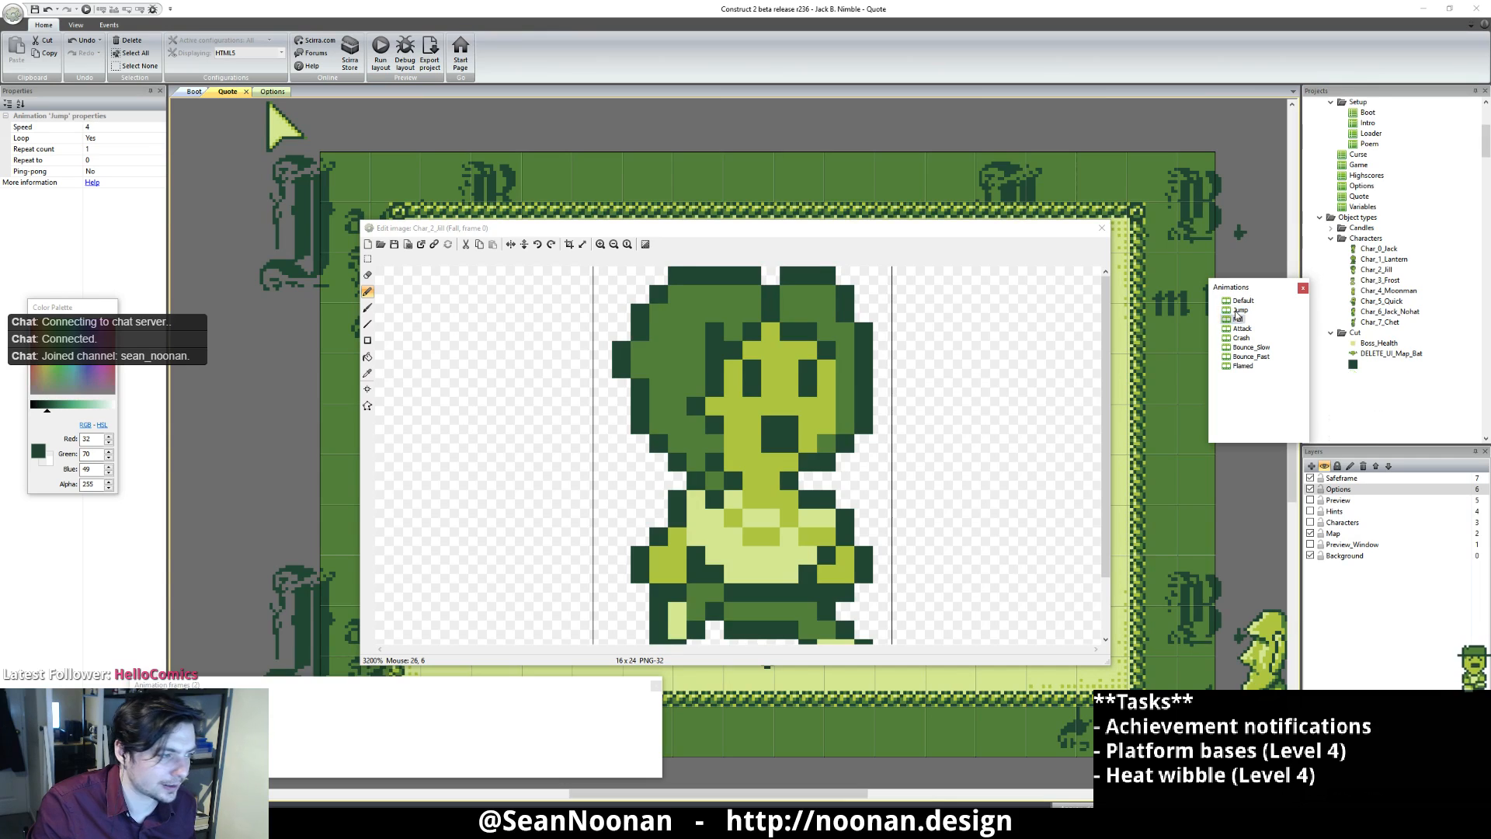
pyautogui.click(1238, 319)
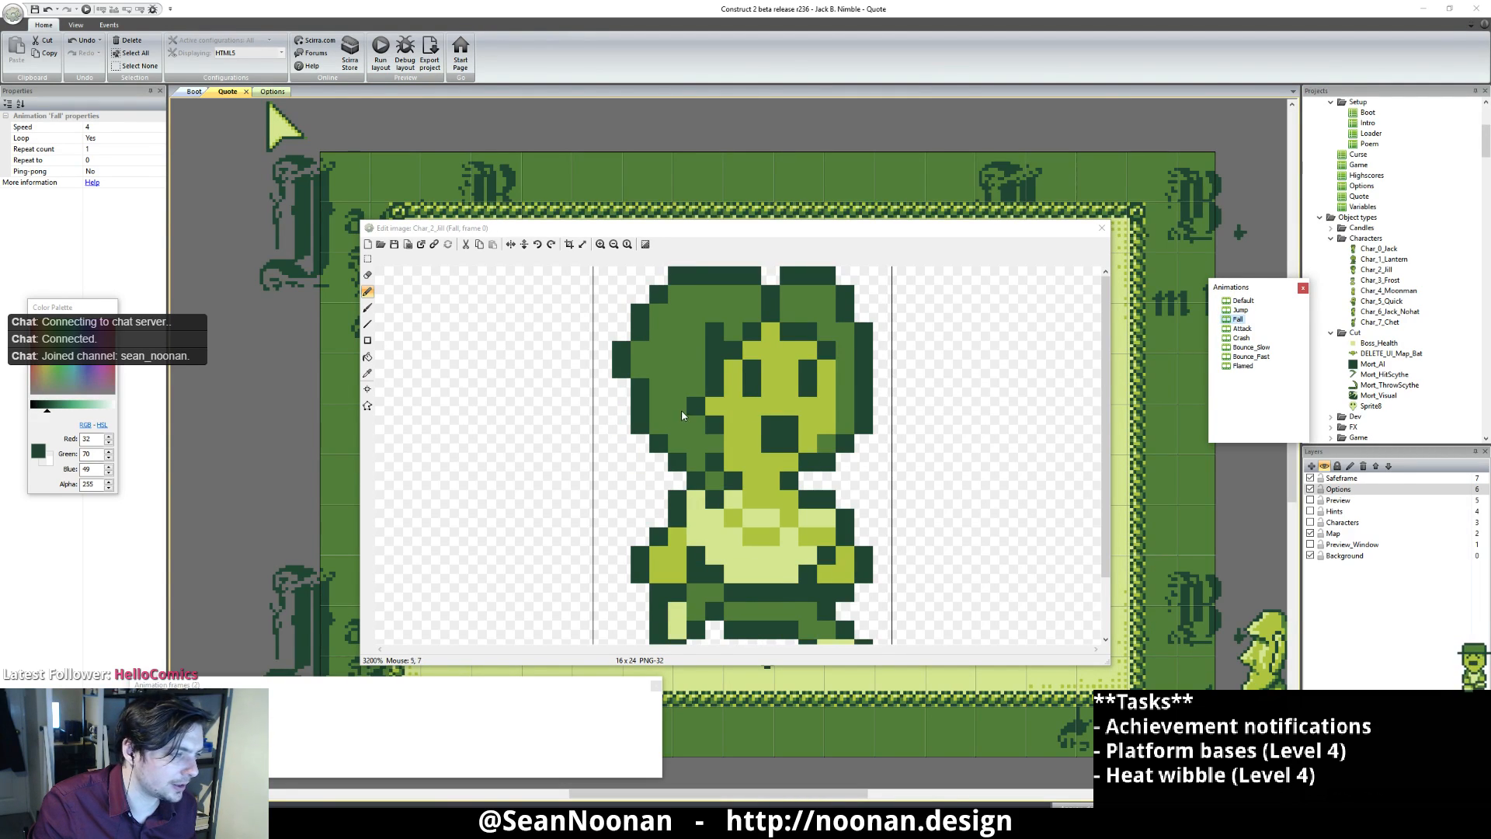
pyautogui.click(695, 388)
pyautogui.keyDown('ctrl'); pyautogui.click(734, 417); pyautogui.keyUp('ctrl')
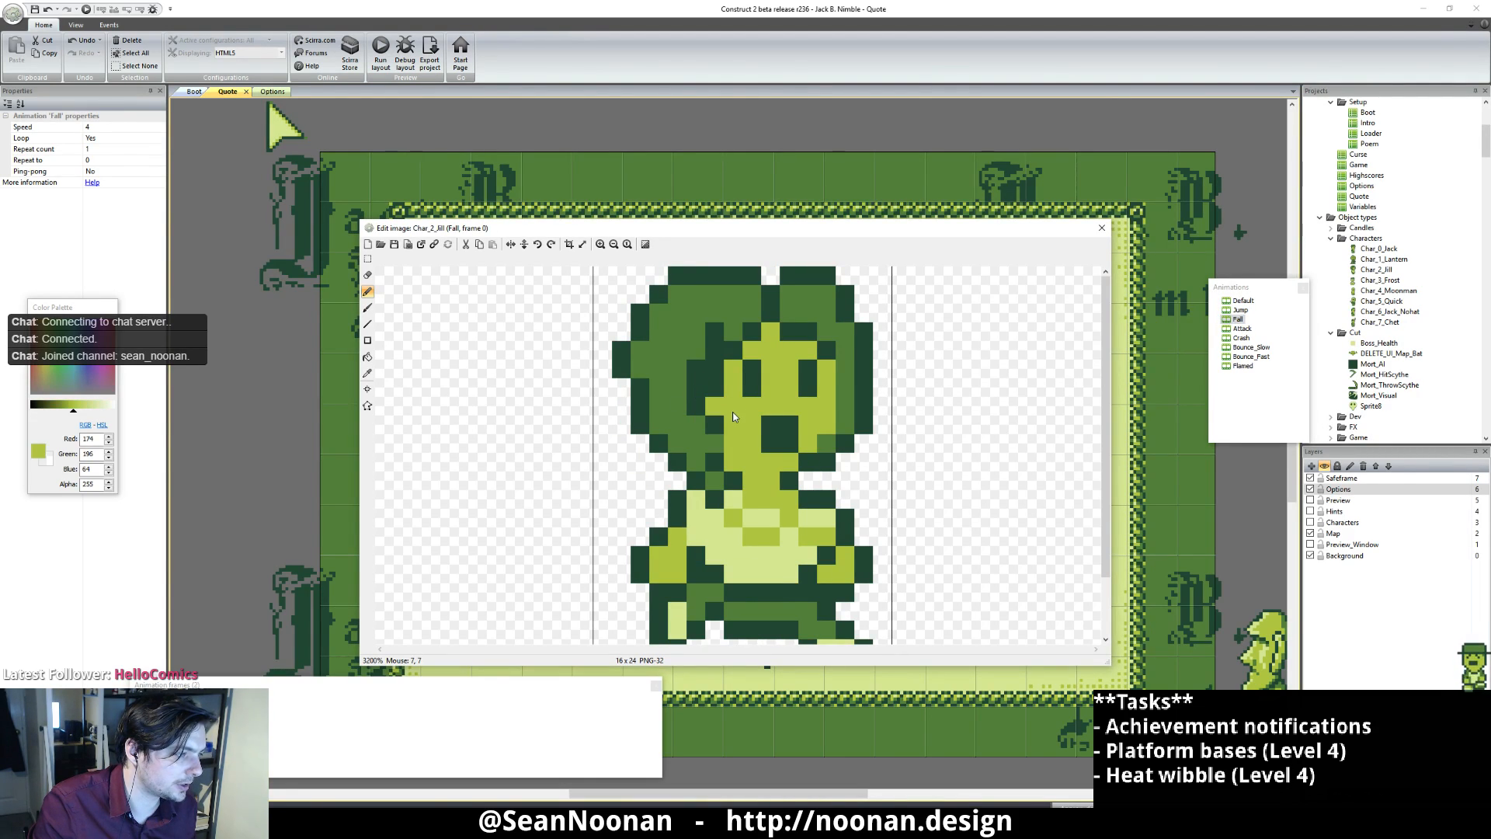
pyautogui.keyDown('ctrl'); pyautogui.scroll(-8, 776, 443); pyautogui.keyUp('ctrl')
pyautogui.keyDown('ctrl'); pyautogui.scroll(8, 823, 499); pyautogui.keyUp('ctrl')
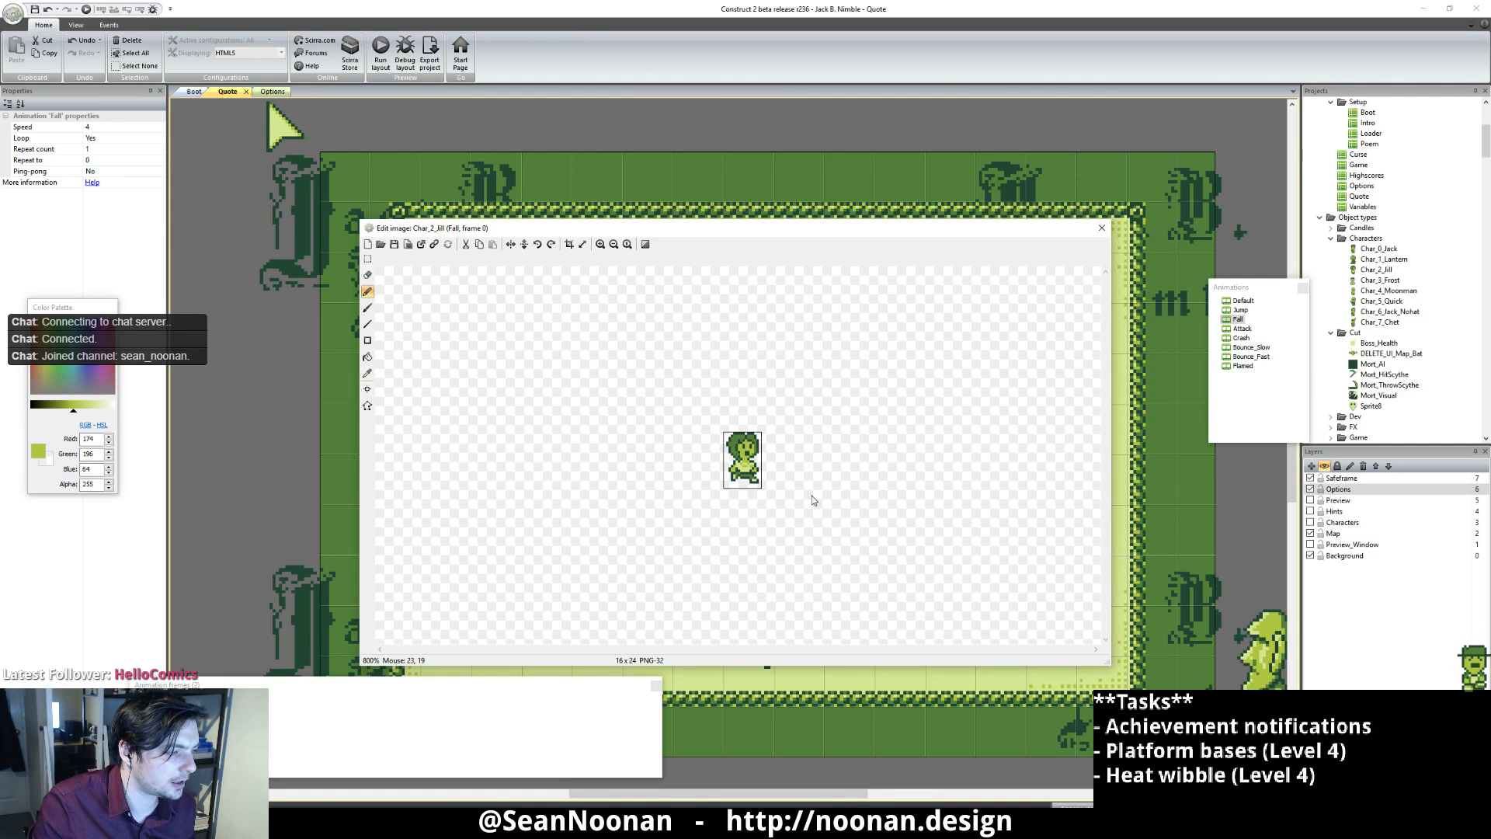
# Step: Extend the back bulge of Jill's hair in Fall frame 0 one pixel upward with a dark green outline and mid green fill
pyautogui.keyDown('ctrl'); pyautogui.scroll(1, 763, 445); pyautogui.keyUp('ctrl')
pyautogui.scroll(3, 738, 458)
pyautogui.keyDown('ctrl'); pyautogui.click(514, 432); pyautogui.keyUp('ctrl')
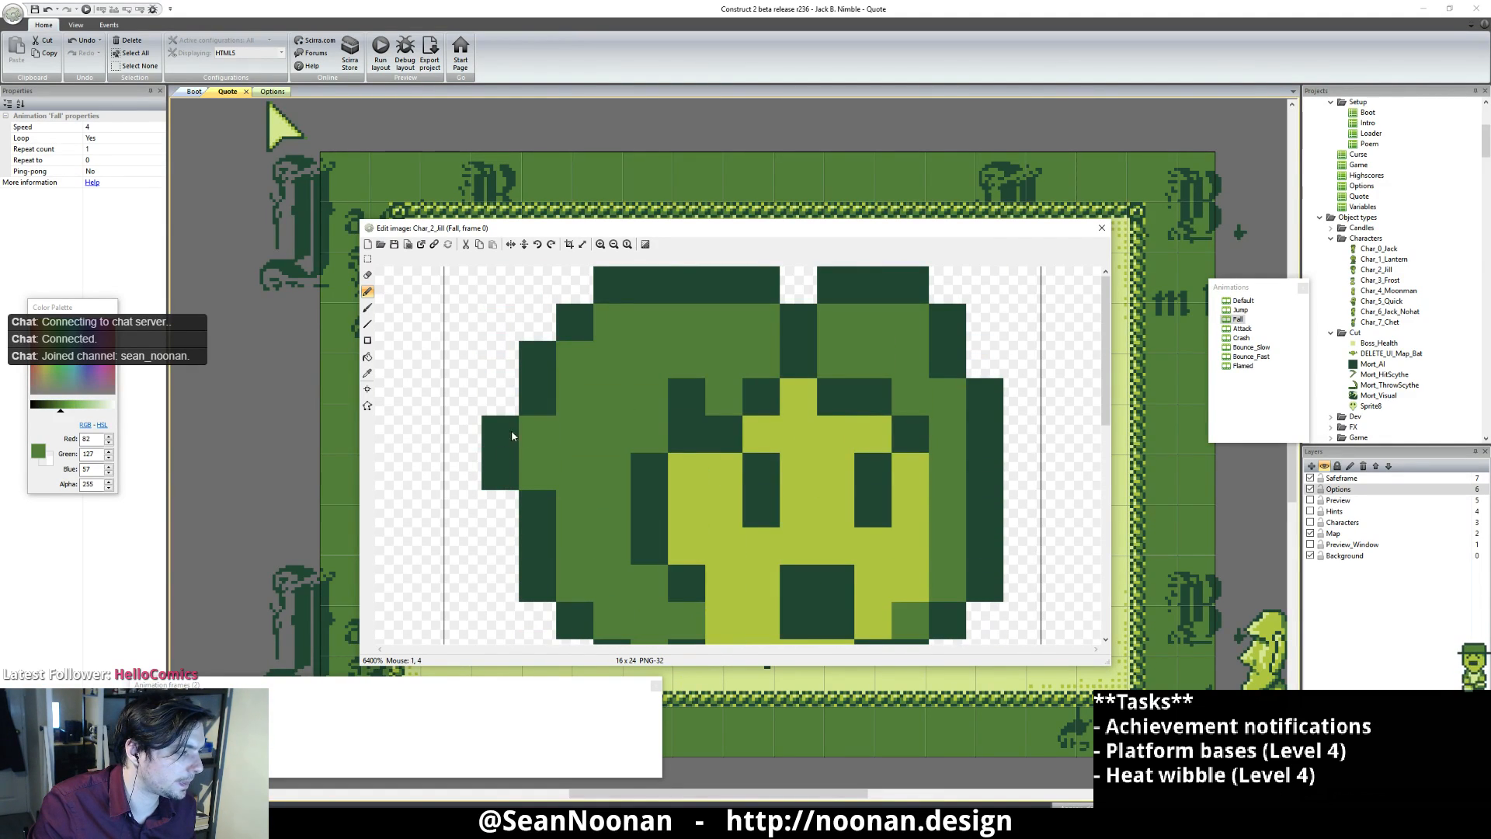
pyautogui.click(504, 397)
pyautogui.keyDown('ctrl'); pyautogui.click(546, 459); pyautogui.keyUp('ctrl')
pyautogui.keyDown('ctrl'); pyautogui.scroll(-5, 649, 477); pyautogui.keyUp('ctrl')
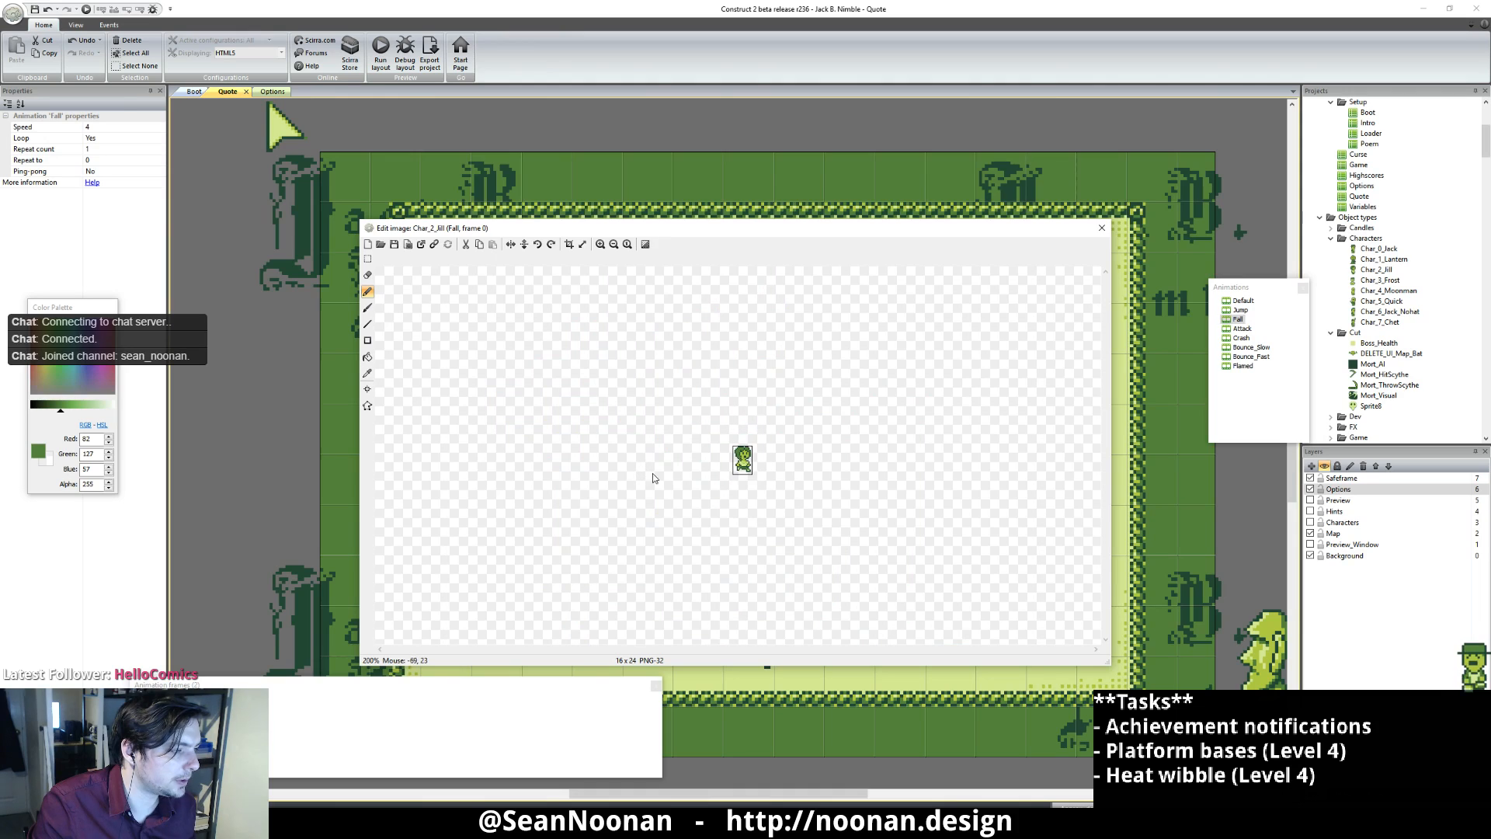
pyautogui.keyDown('ctrl'); pyautogui.scroll(4, 693, 467); pyautogui.keyUp('ctrl')
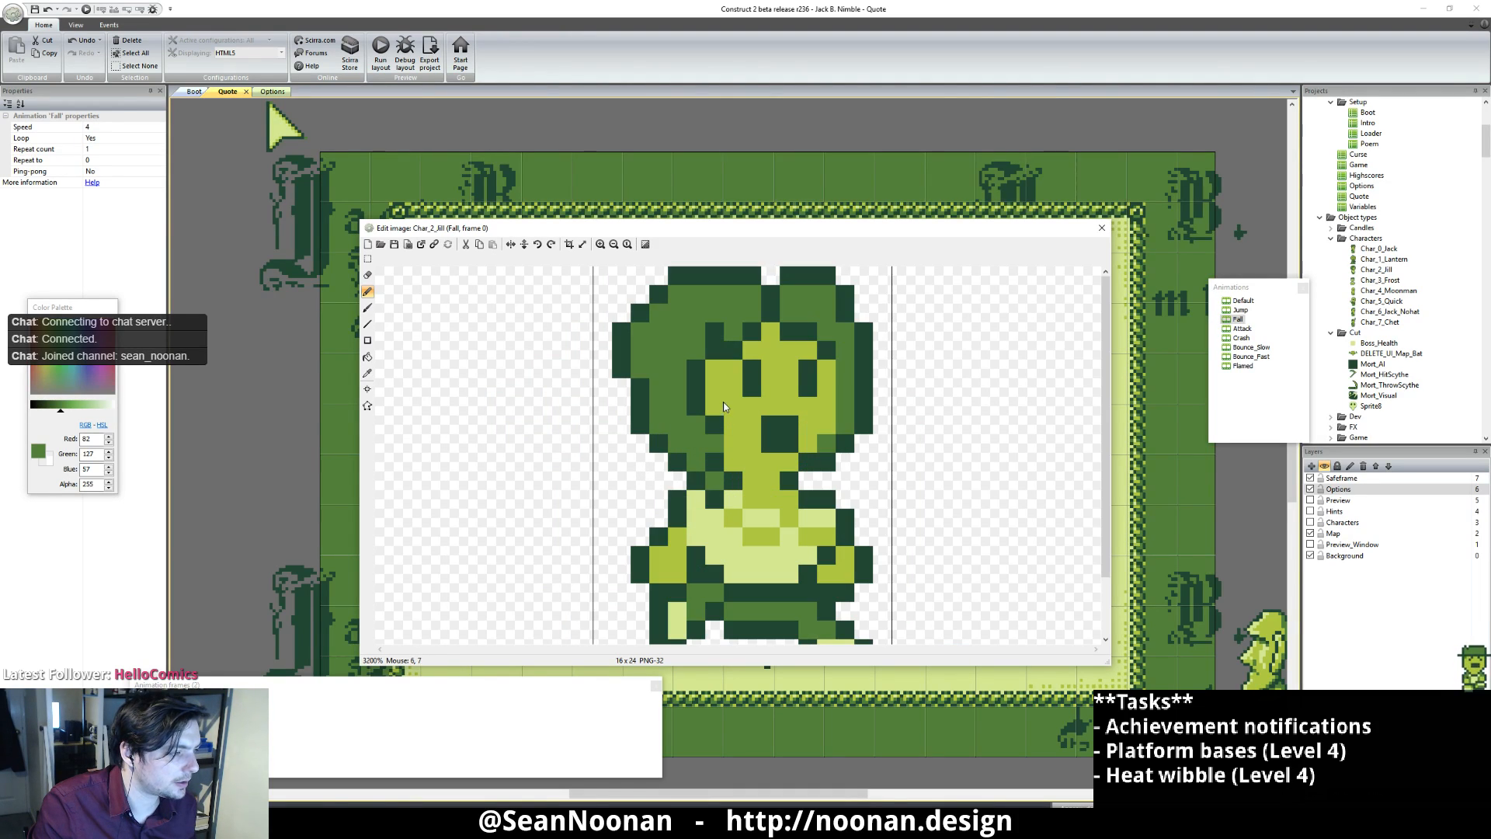
# Step: Extend the back bulge of Jill's hair in Fall frame 0 downward with a dark green outline pixel and mid green fill
pyautogui.keyDown('ctrl'); pyautogui.click(633, 399); pyautogui.keyUp('ctrl')
pyautogui.click(627, 388)
pyautogui.keyDown('ctrl'); pyautogui.click(647, 365); pyautogui.keyUp('ctrl')
pyautogui.click(645, 385)
pyautogui.keyDown('ctrl'); pyautogui.scroll(-3, 761, 402); pyautogui.keyUp('ctrl')
pyautogui.keyDown('ctrl'); pyautogui.scroll(-1, 873, 481); pyautogui.keyUp('ctrl')
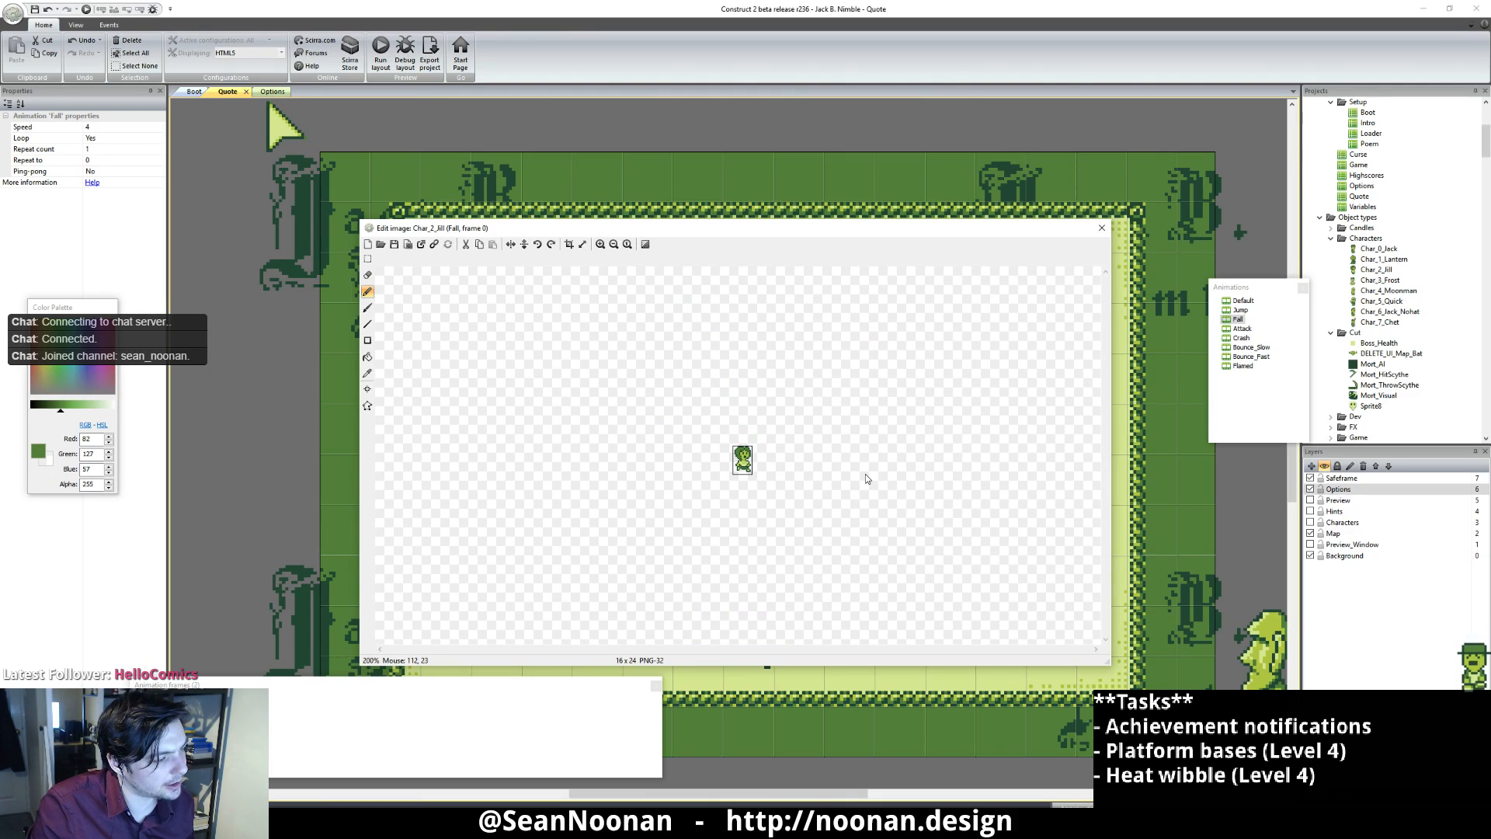
# Step: Close the underside of Jill's back hair in Fall frame 0 with dark green and erase the surplus outline pixels beside the neck and shoulder
pyautogui.keyDown('ctrl'); pyautogui.scroll(5, 727, 476); pyautogui.keyUp('ctrl')
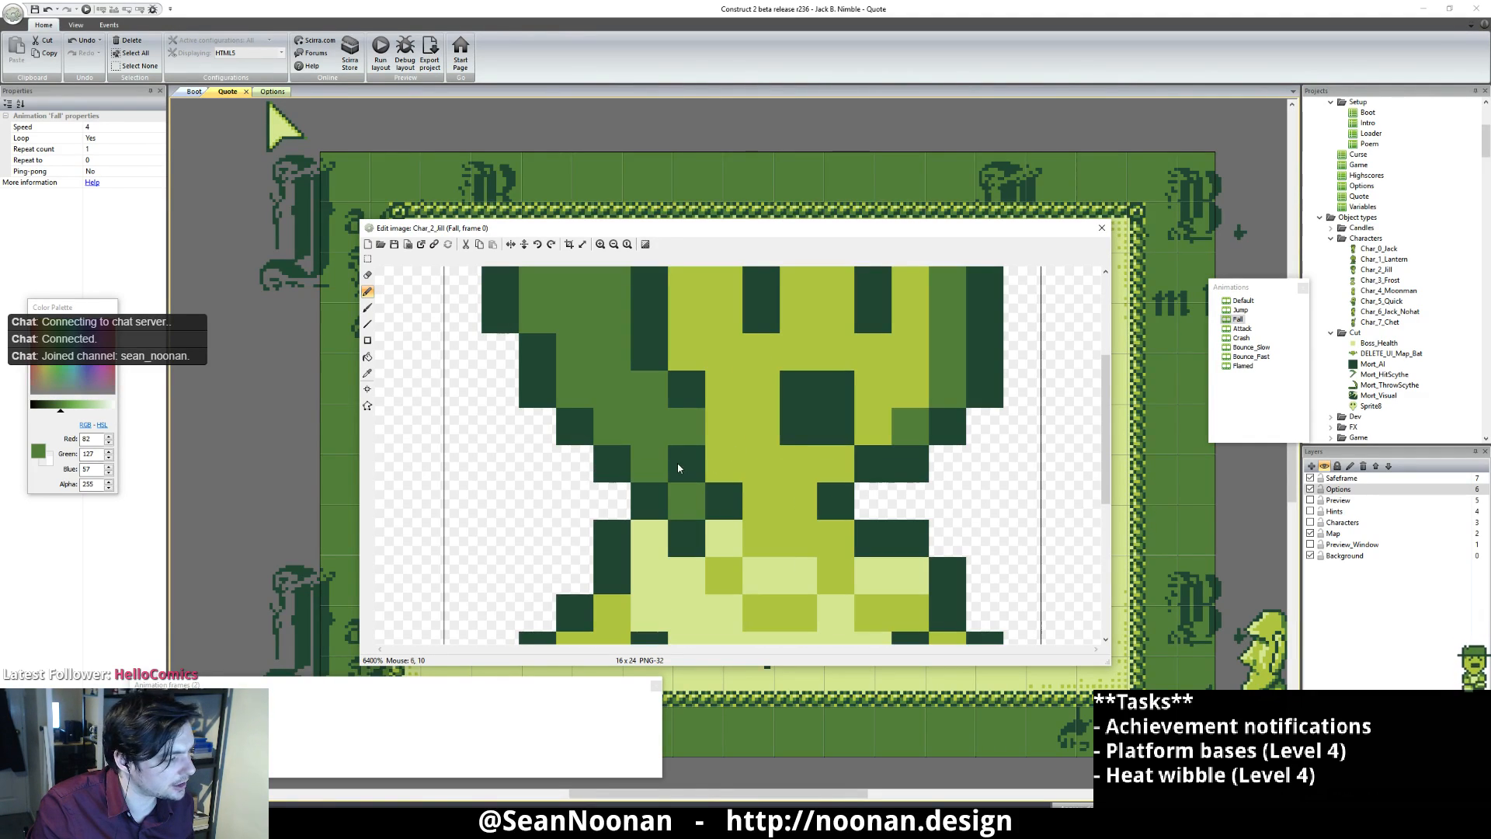
pyautogui.keyDown('ctrl'); pyautogui.click(575, 506); pyautogui.keyUp('ctrl')
pyautogui.keyDown('ctrl'); pyautogui.click(611, 471); pyautogui.keyUp('ctrl')
pyautogui.click(657, 456)
pyautogui.keyDown('ctrl'); pyautogui.click(593, 498); pyautogui.keyUp('ctrl')
pyautogui.click(648, 494)
pyautogui.keyDown('ctrl'); pyautogui.click(698, 507); pyautogui.keyUp('ctrl')
pyautogui.keyDown('ctrl'); pyautogui.click(622, 534); pyautogui.keyUp('ctrl')
pyautogui.click(646, 534)
pyautogui.keyDown('ctrl'); pyautogui.click(606, 511); pyautogui.keyUp('ctrl')
pyautogui.click(622, 532)
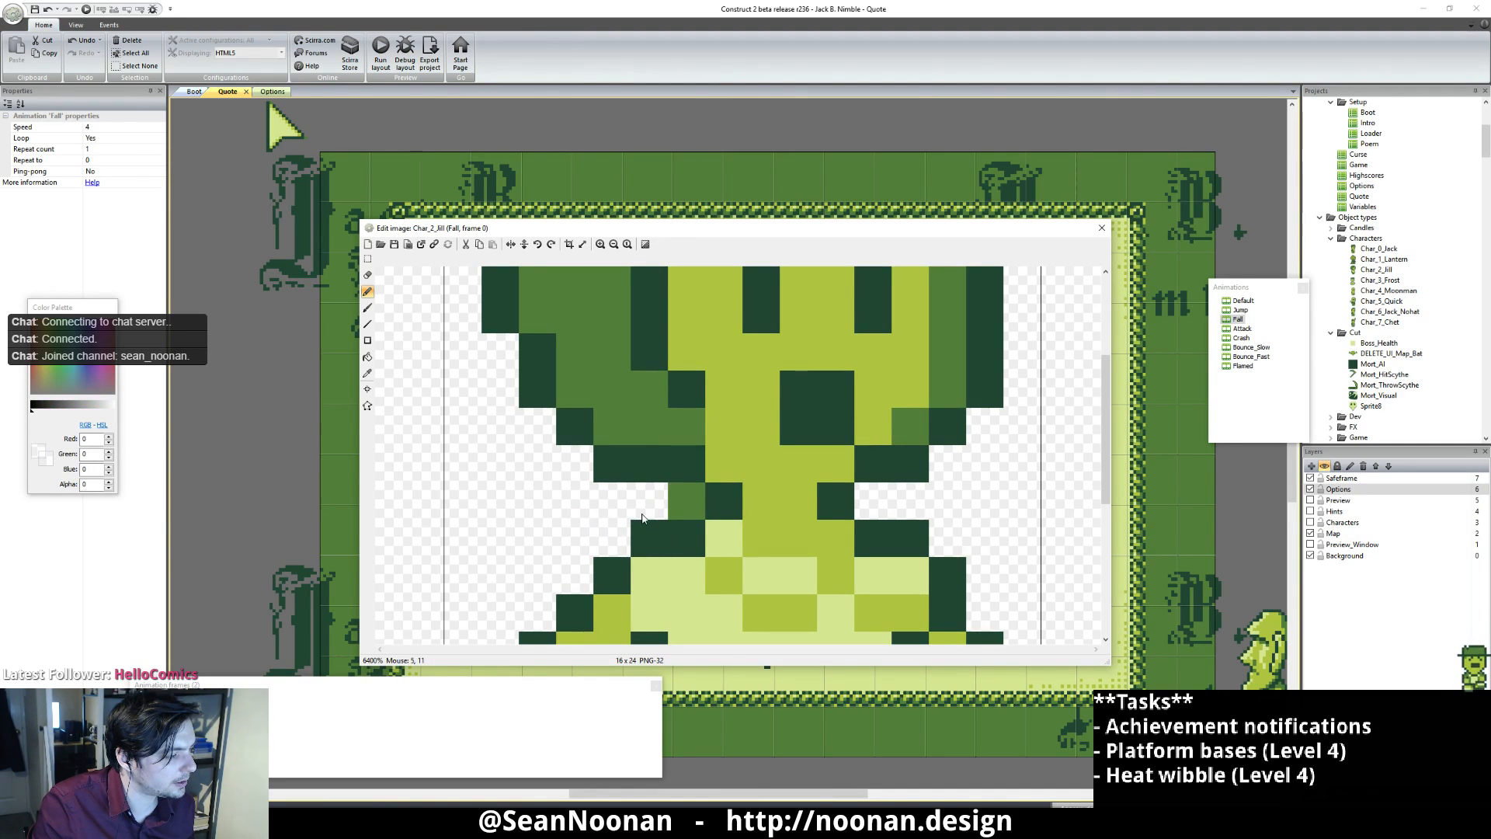
# Step: Recolour the remaining hair pixel beside Jill's neck dark green and the inner shoulder outline pixel pale green in Fall frame 0
pyautogui.keyDown('ctrl'); pyautogui.scroll(-3, 684, 507); pyautogui.keyUp('ctrl')
pyautogui.keyDown('ctrl'); pyautogui.scroll(3, 745, 477); pyautogui.keyUp('ctrl')
pyautogui.keyDown('ctrl'); pyautogui.click(674, 538); pyautogui.keyUp('ctrl')
pyautogui.click(675, 507)
pyautogui.keyDown('ctrl'); pyautogui.scroll(-1, 699, 528); pyautogui.keyUp('ctrl')
pyautogui.keyDown('ctrl'); pyautogui.scroll(1, 741, 512); pyautogui.keyUp('ctrl')
pyautogui.keyDown('ctrl'); pyautogui.click(711, 492); pyautogui.keyUp('ctrl')
pyautogui.keyDown('ctrl'); pyautogui.scroll(-2, 881, 443); pyautogui.keyUp('ctrl')
pyautogui.keyDown('ctrl'); pyautogui.scroll(-2, 882, 443); pyautogui.keyUp('ctrl')
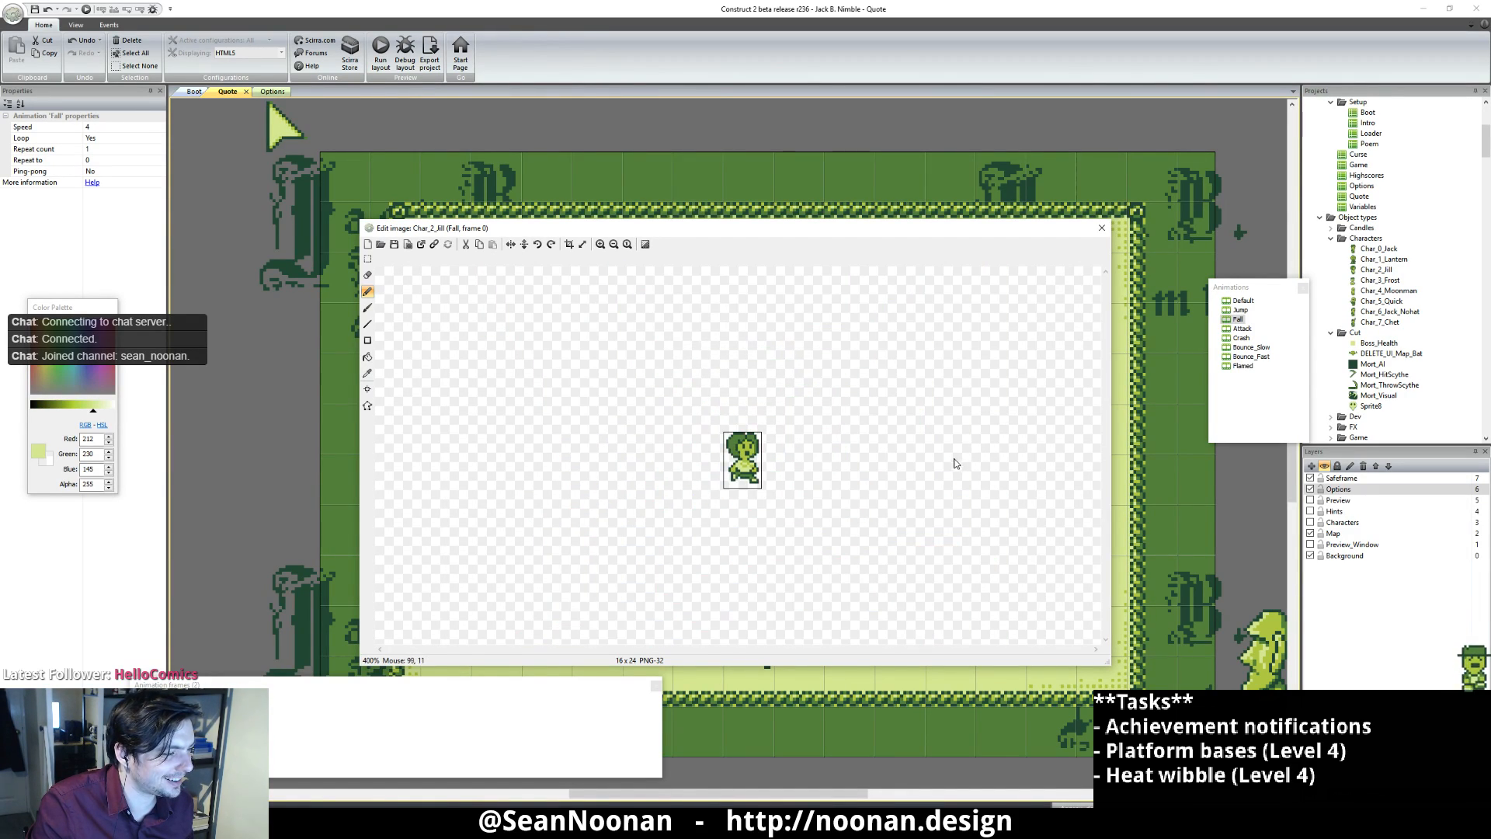
# Step: Try a thicker dark green outline along the lower back of Jill's hair in Fall frame 0
pyautogui.keyDown('ctrl'); pyautogui.scroll(4, 733, 462); pyautogui.keyUp('ctrl')
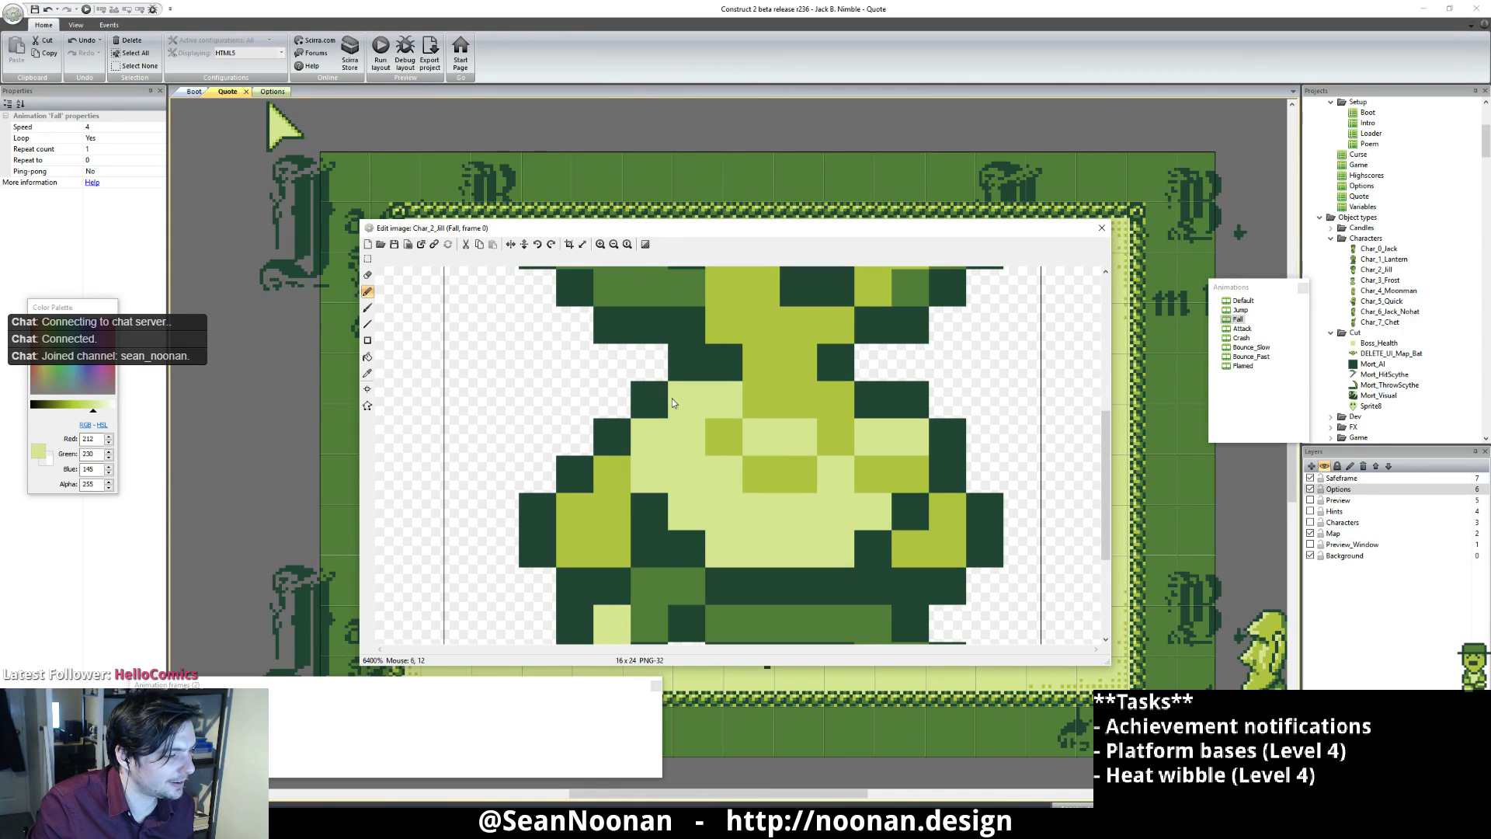
pyautogui.keyDown('ctrl'); pyautogui.click(600, 539); pyautogui.keyUp('ctrl')
pyautogui.click(610, 505)
pyautogui.keyDown('ctrl'); pyautogui.click(617, 573); pyautogui.keyUp('ctrl')
pyautogui.click(624, 547)
pyautogui.keyDown('ctrl'); pyautogui.scroll(-3, 842, 548); pyautogui.keyUp('ctrl')
pyautogui.keyDown('ctrl'); pyautogui.scroll(3, 742, 451); pyautogui.keyUp('ctrl')
pyautogui.keyDown('ctrl'); pyautogui.click(600, 469); pyautogui.keyUp('ctrl')
pyautogui.keyDown('ctrl'); pyautogui.click(624, 401); pyautogui.keyUp('ctrl')
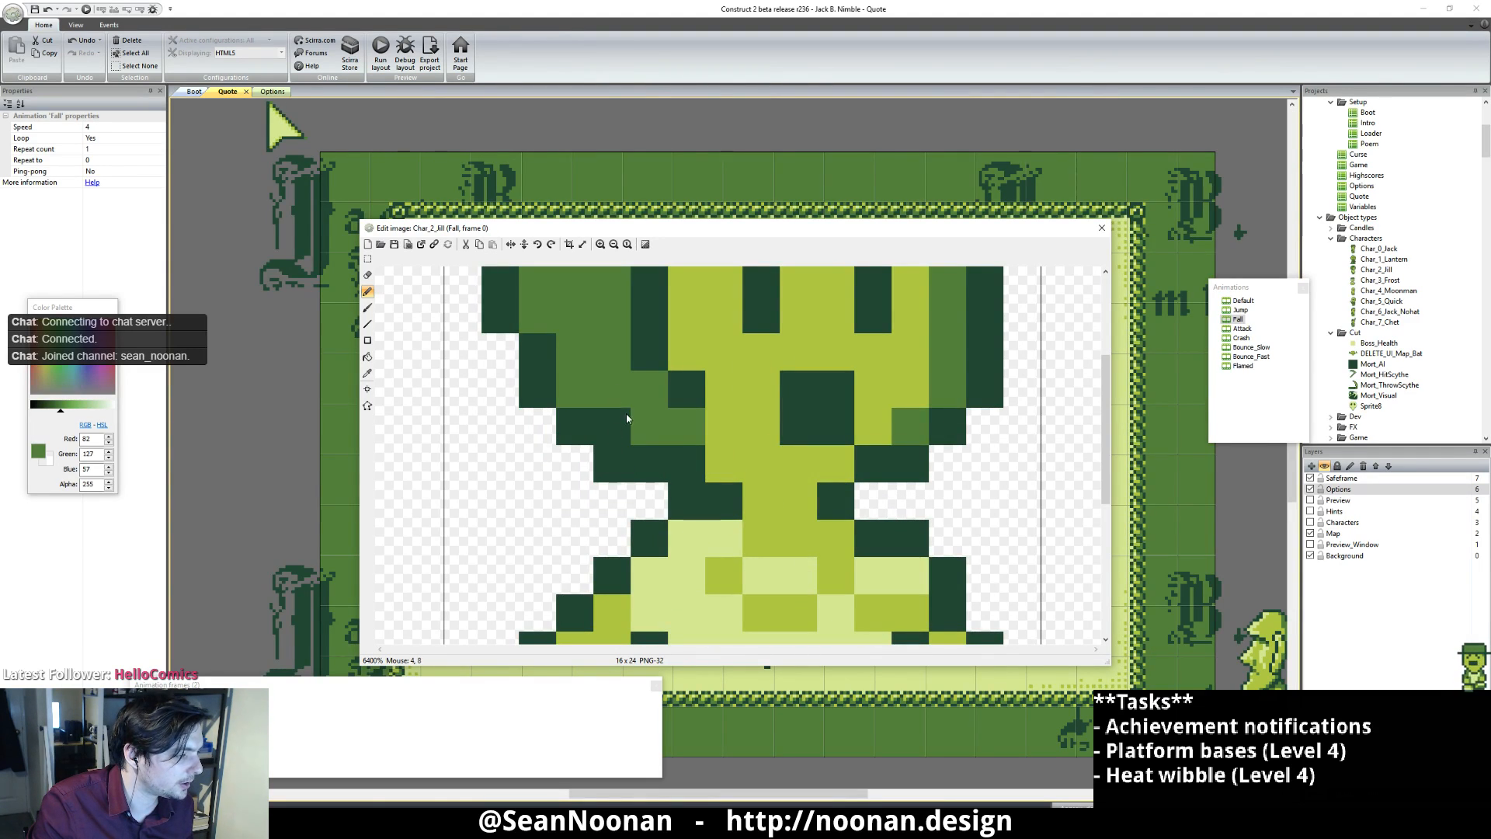
# Step: Lengthen the rear hair outline by another dark green pixel in Fall frame 0, fill the inside mid green and erase the overshooting pixel
pyautogui.keyDown('ctrl'); pyautogui.click(539, 386); pyautogui.keyUp('ctrl')
pyautogui.moveTo(466, 353); pyautogui.dragTo(499, 349)
pyautogui.keyDown('ctrl'); pyautogui.click(569, 346); pyautogui.keyUp('ctrl')
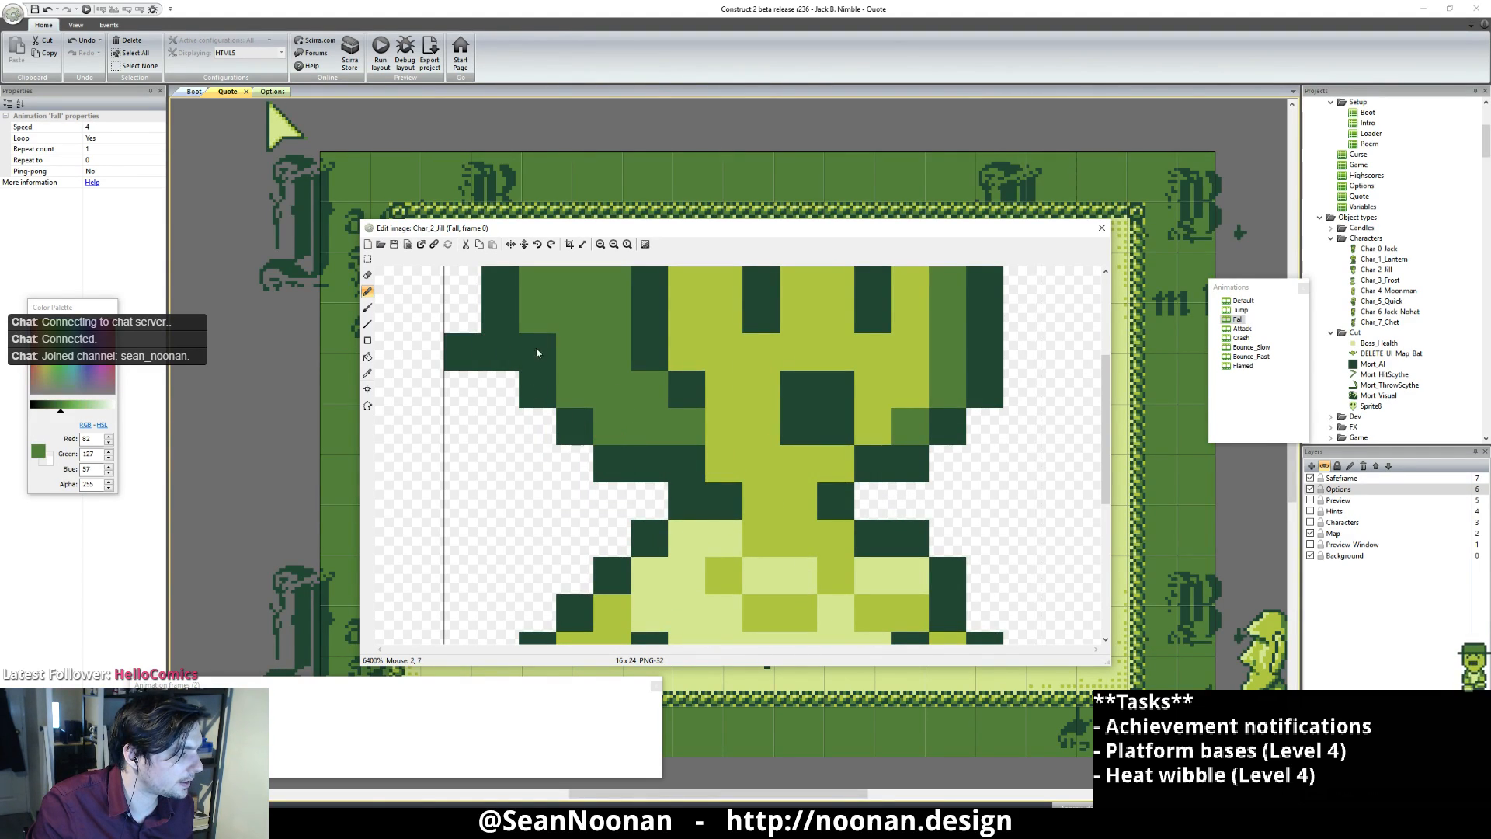
pyautogui.click(538, 344)
pyautogui.keyDown('ctrl'); pyautogui.click(498, 447); pyautogui.keyUp('ctrl')
pyautogui.click(462, 352)
pyautogui.keyDown('ctrl'); pyautogui.scroll(-5, 500, 384); pyautogui.keyUp('ctrl')
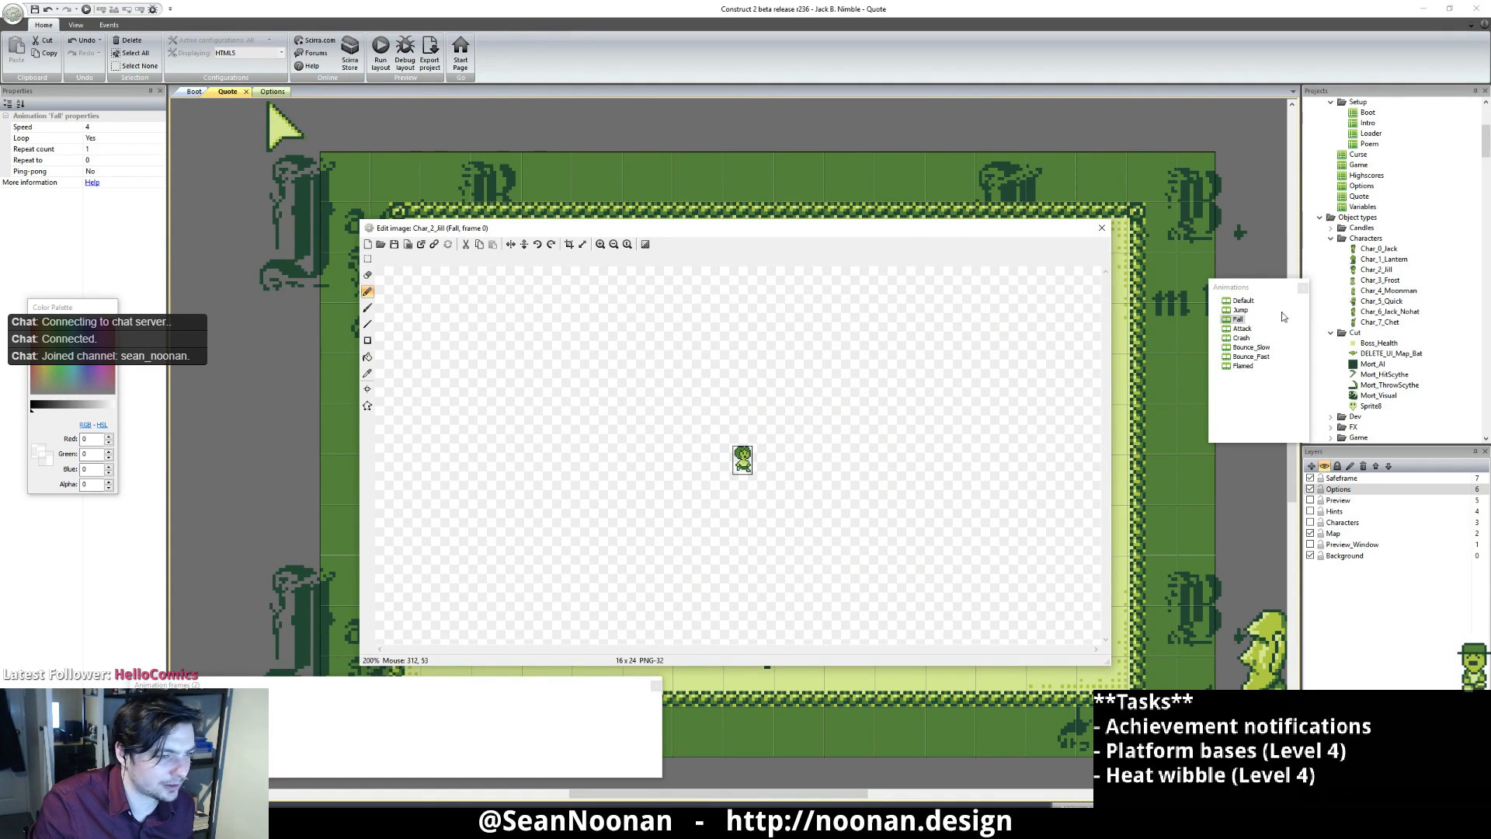
# Step: Compare Jill's Fall frame with her Jump and Default frames at a reduced size
pyautogui.click(1240, 310)
pyautogui.click(1241, 319)
pyautogui.click(1241, 311)
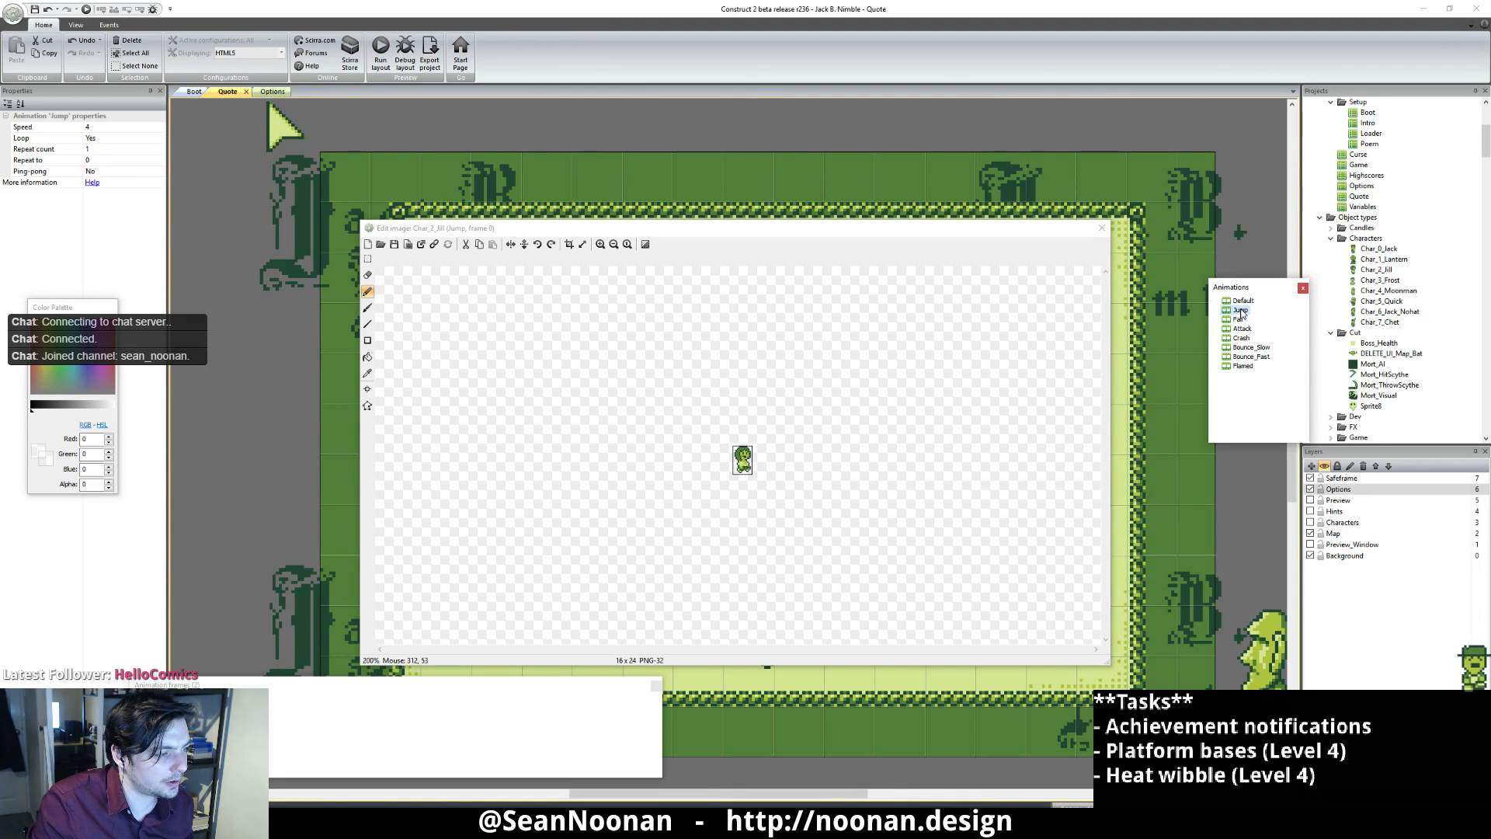
pyautogui.click(1240, 319)
pyautogui.click(1240, 311)
pyautogui.click(1239, 320)
pyautogui.click(1238, 310)
pyautogui.click(1240, 319)
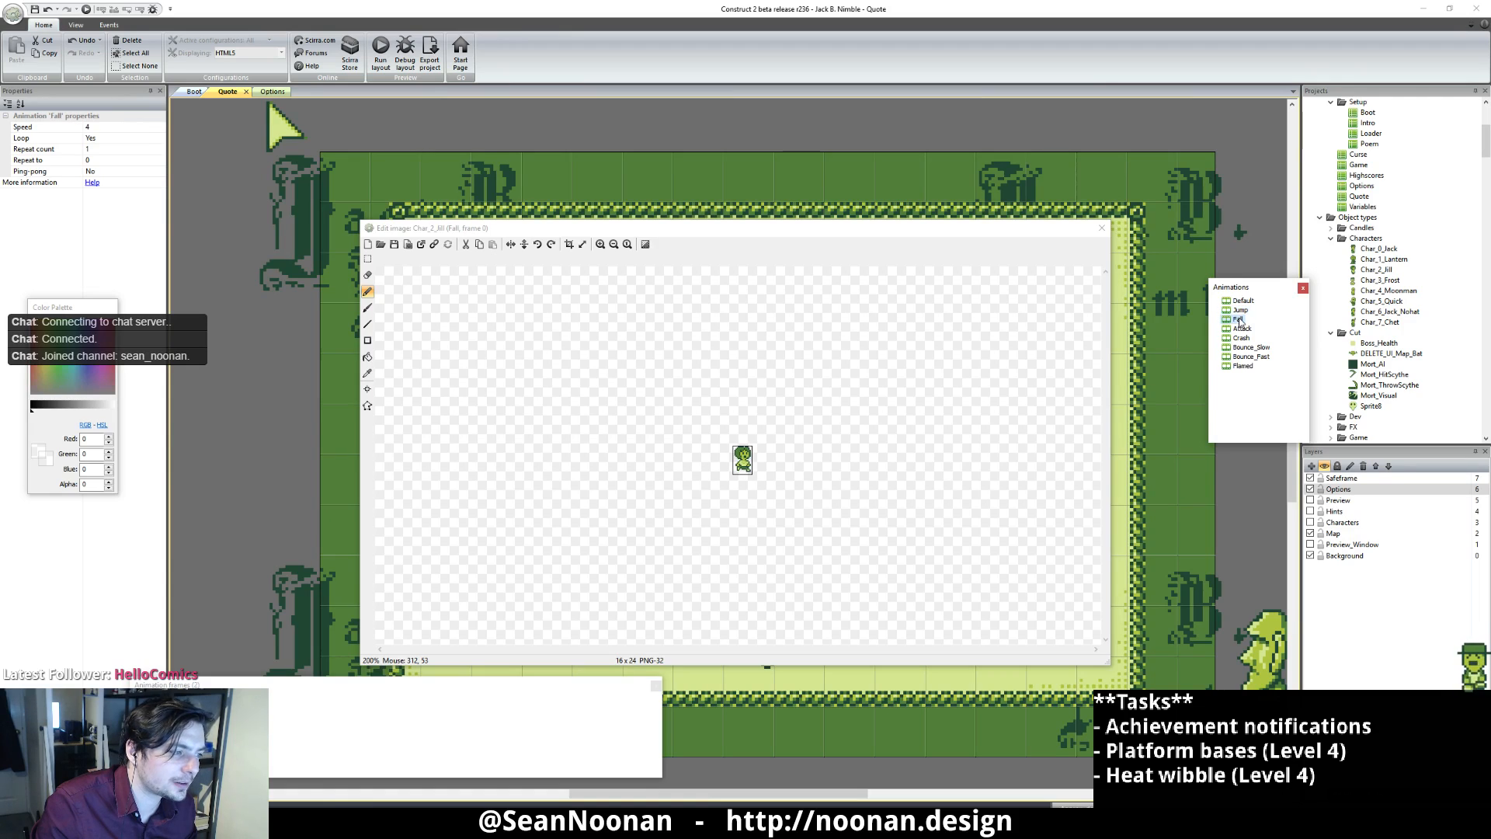
pyautogui.click(1243, 302)
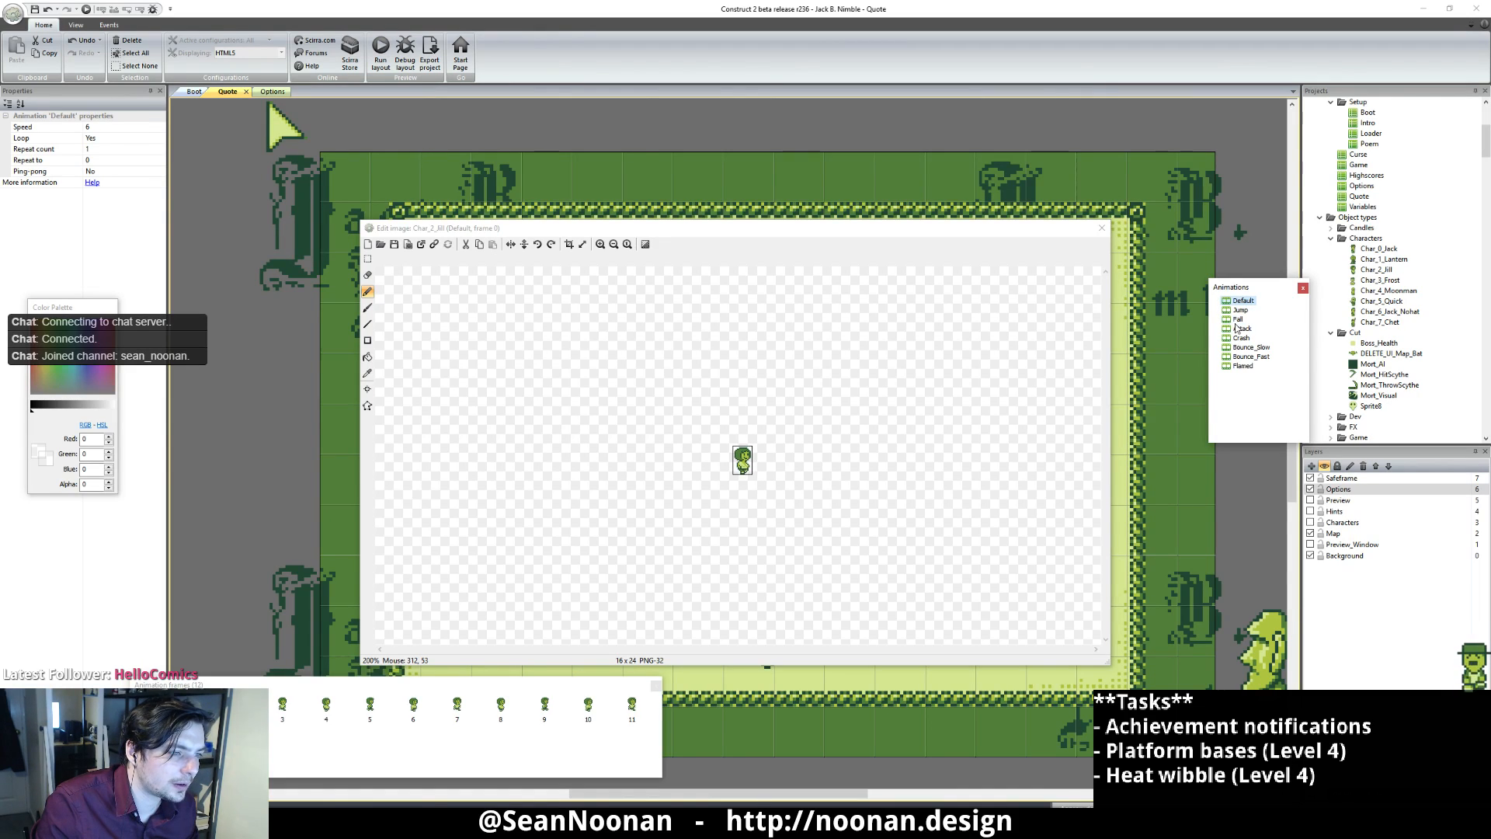
pyautogui.click(1237, 320)
# Step: Close the notch in the crown of Jill's hair in Fall frame 0 with dark green and recolour the upper parting pixel mid green
pyautogui.scroll(5, 787, 493)
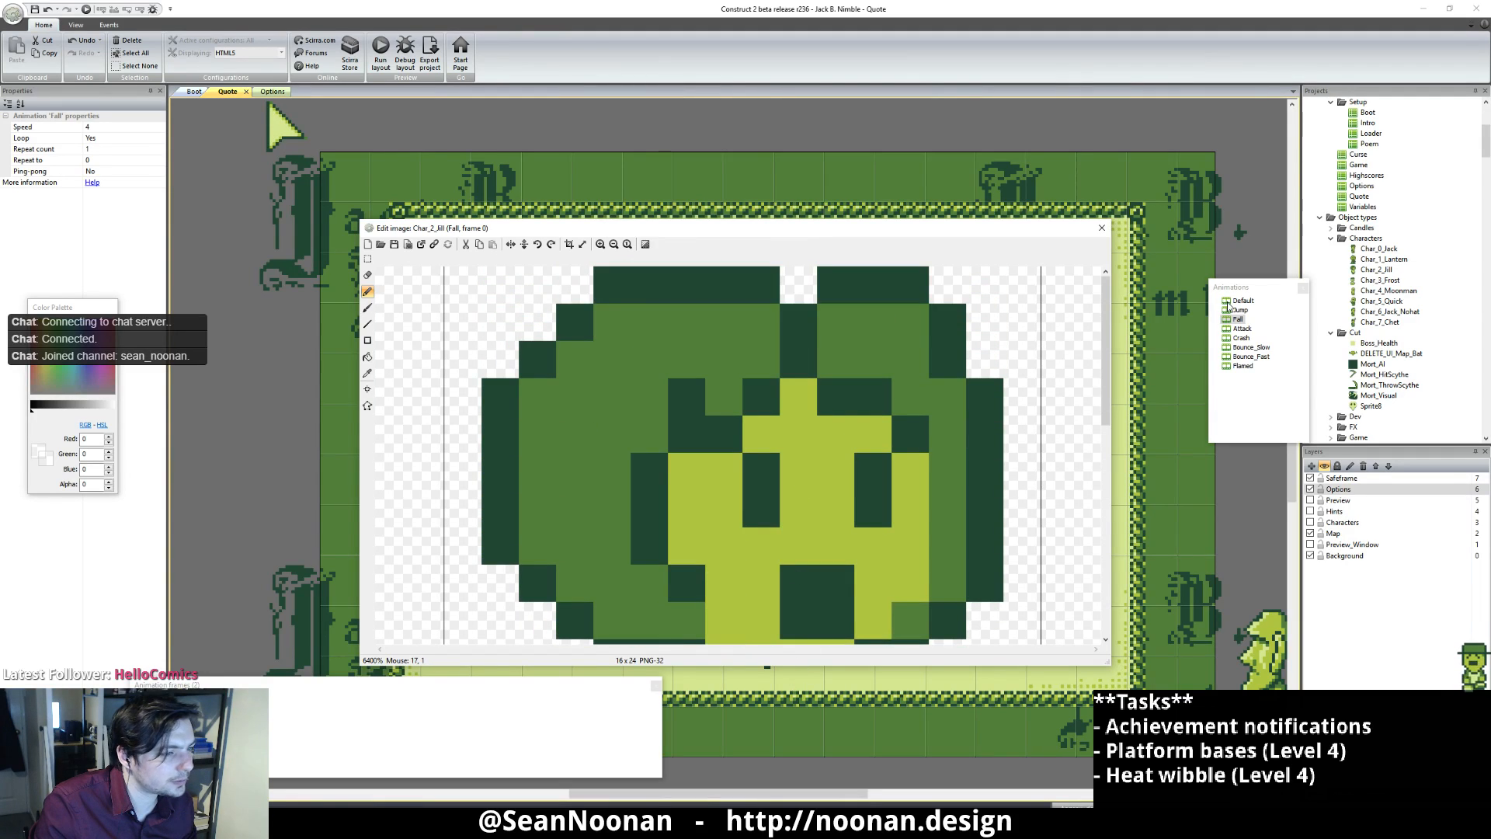
pyautogui.click(1238, 319)
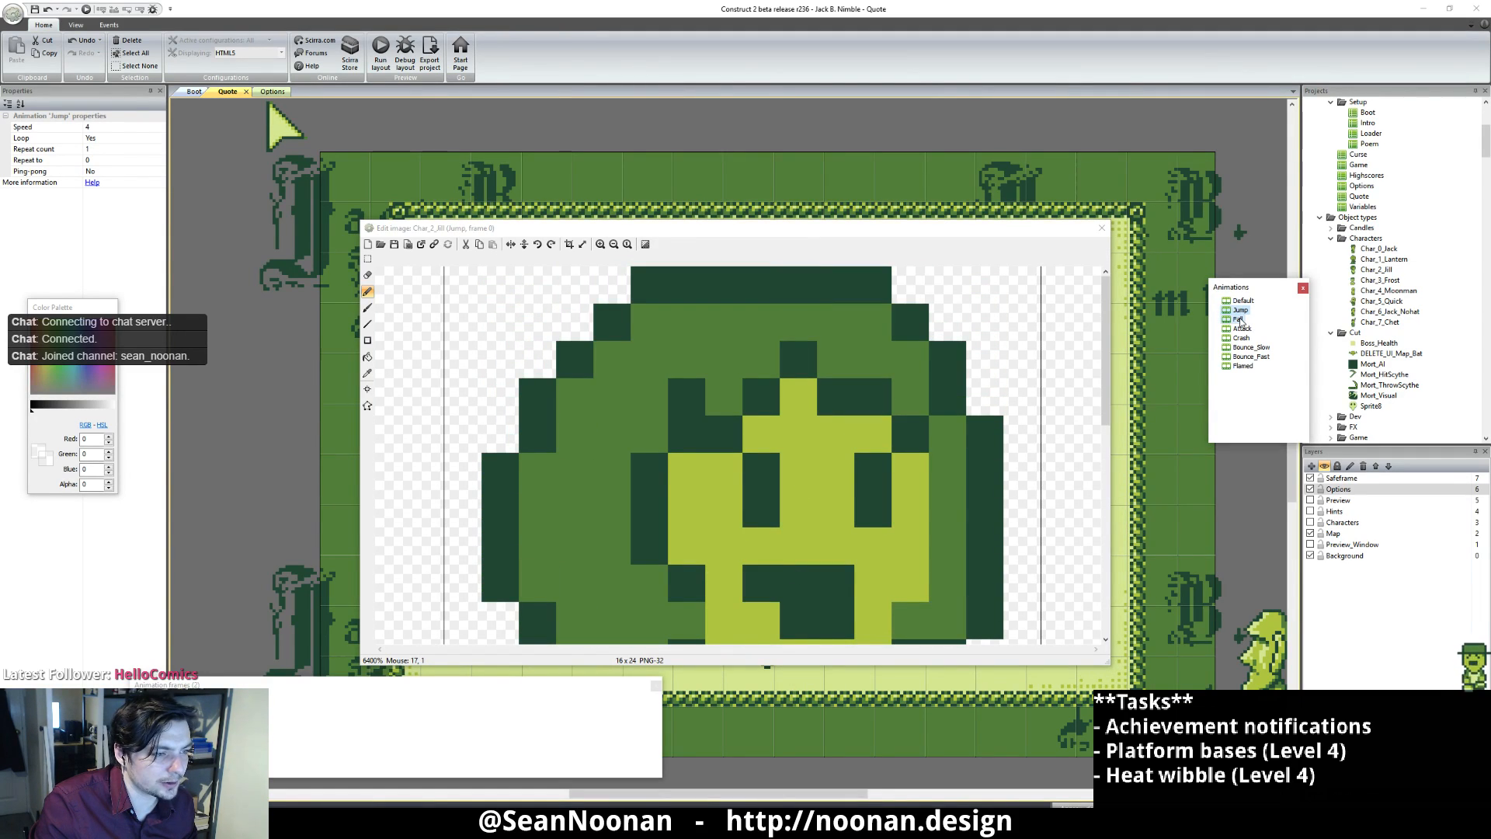
pyautogui.click(1244, 330)
pyautogui.click(1238, 310)
pyautogui.click(1240, 302)
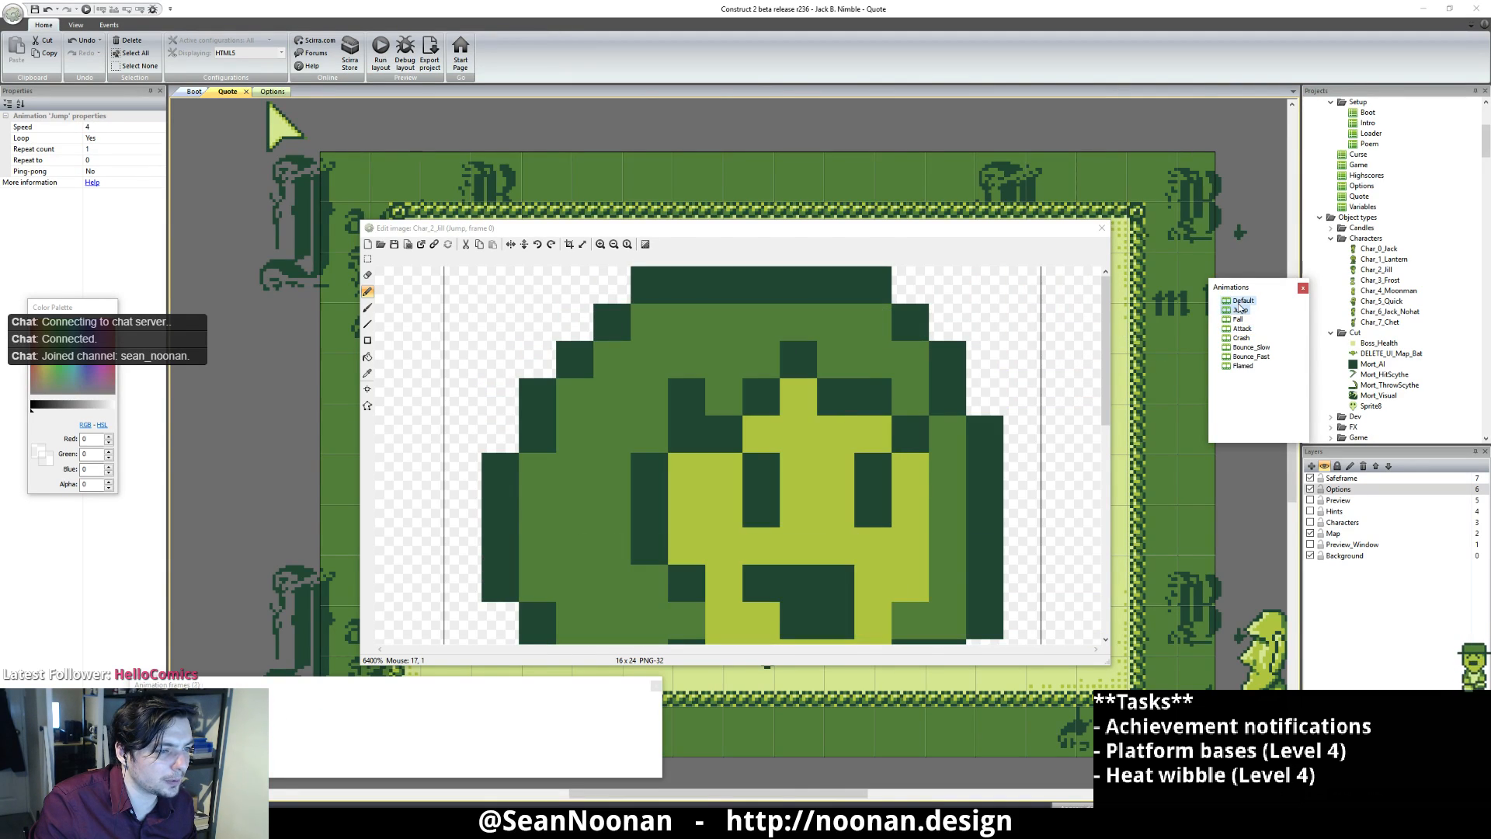
pyautogui.click(1241, 310)
pyautogui.click(1239, 319)
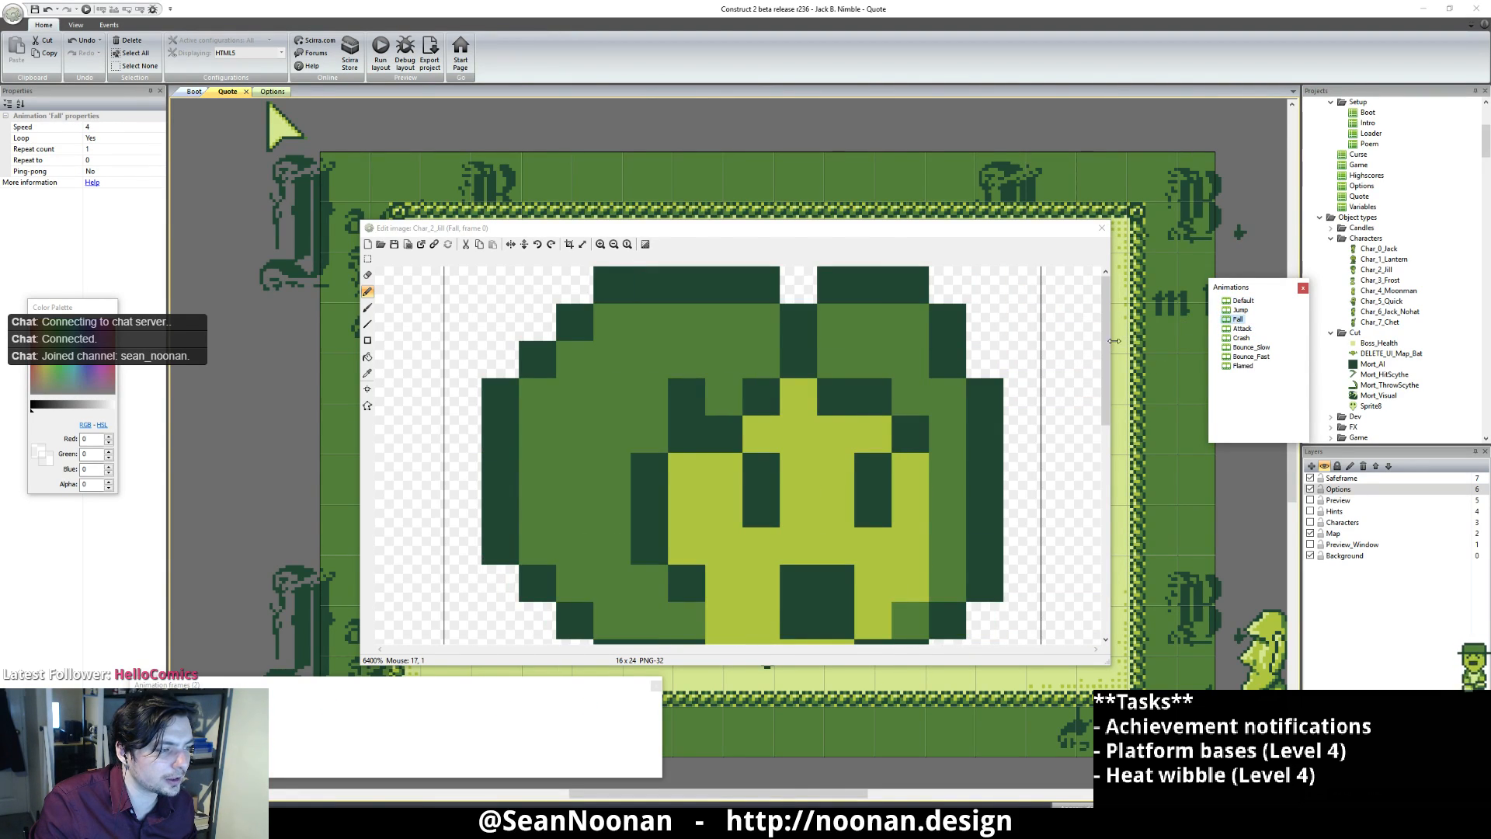
pyautogui.click(805, 295)
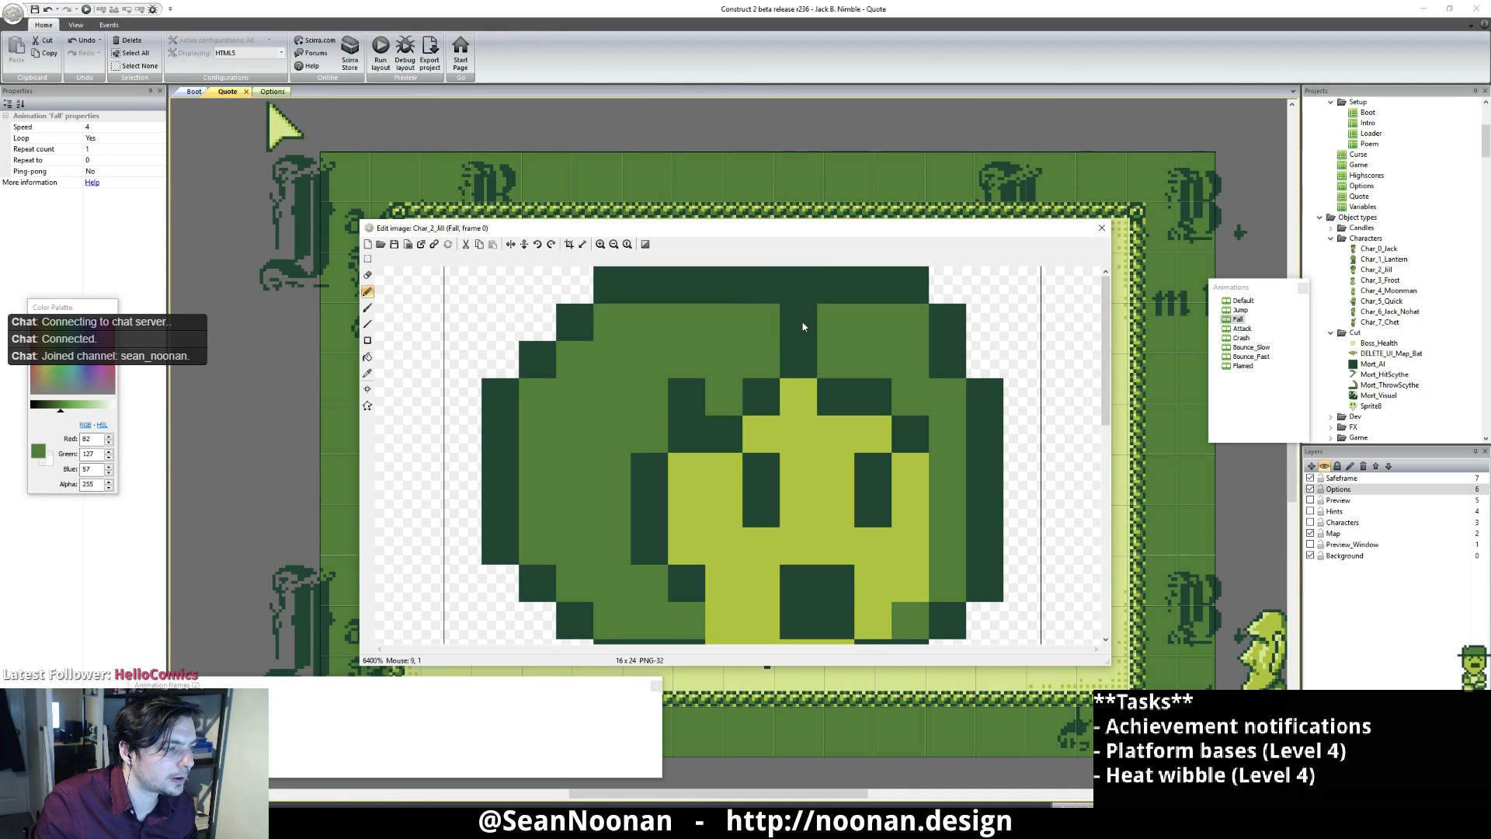
pyautogui.click(803, 327)
pyautogui.keyDown('ctrl'); pyautogui.scroll(-4, 836, 389); pyautogui.keyUp('ctrl')
pyautogui.keyDown('ctrl'); pyautogui.scroll(3, 789, 441); pyautogui.keyUp('ctrl')
# Step: Add a light green highlight to the back of Jill's hair in Fall frame 0 and check it at several sizes
pyautogui.keyDown('ctrl'); pyautogui.click(711, 394); pyautogui.keyUp('ctrl')
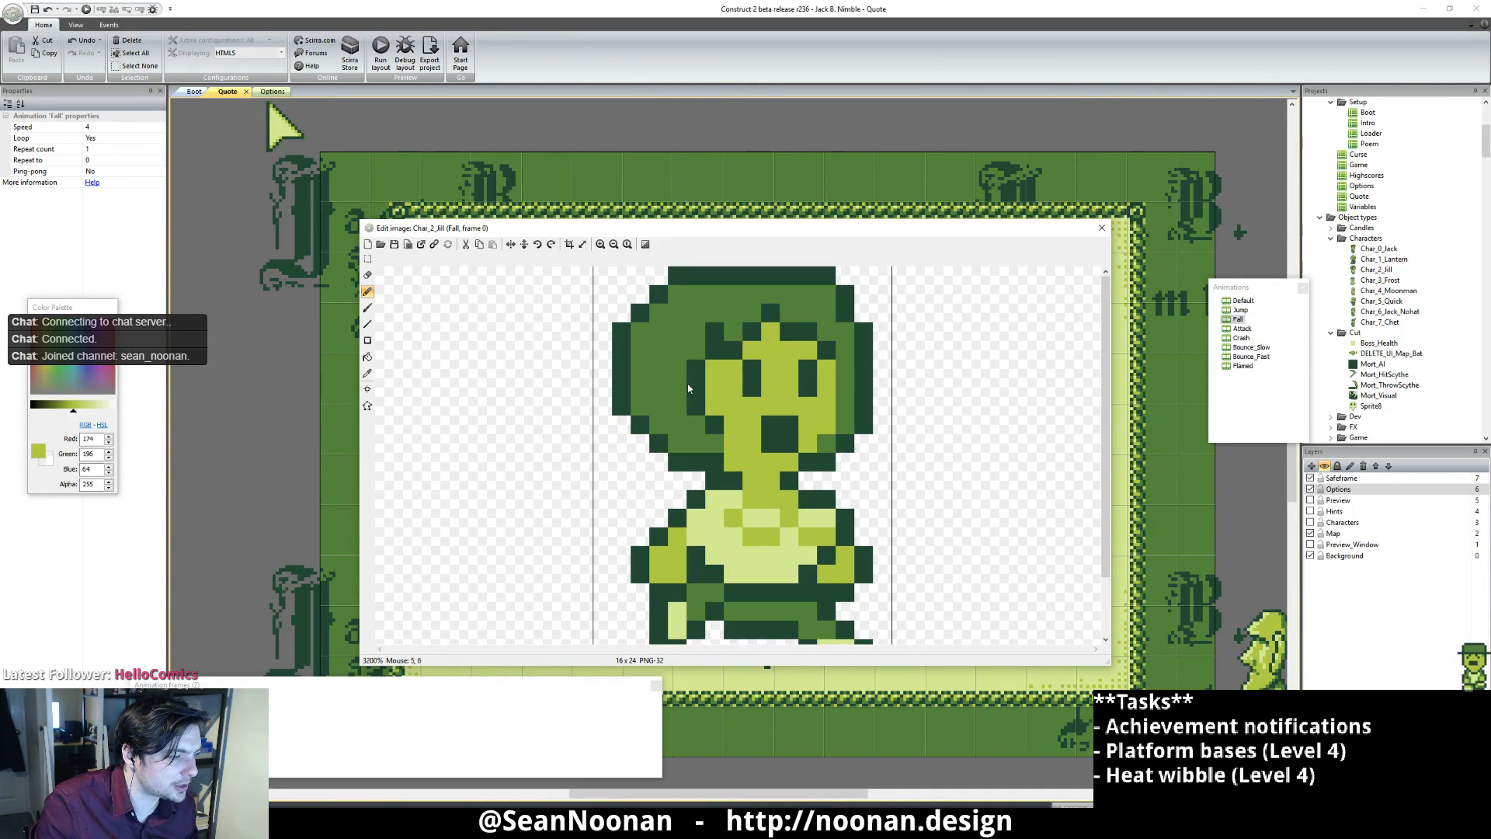
pyautogui.keyDown('ctrl'); pyautogui.scroll(-5, 865, 376); pyautogui.keyUp('ctrl')
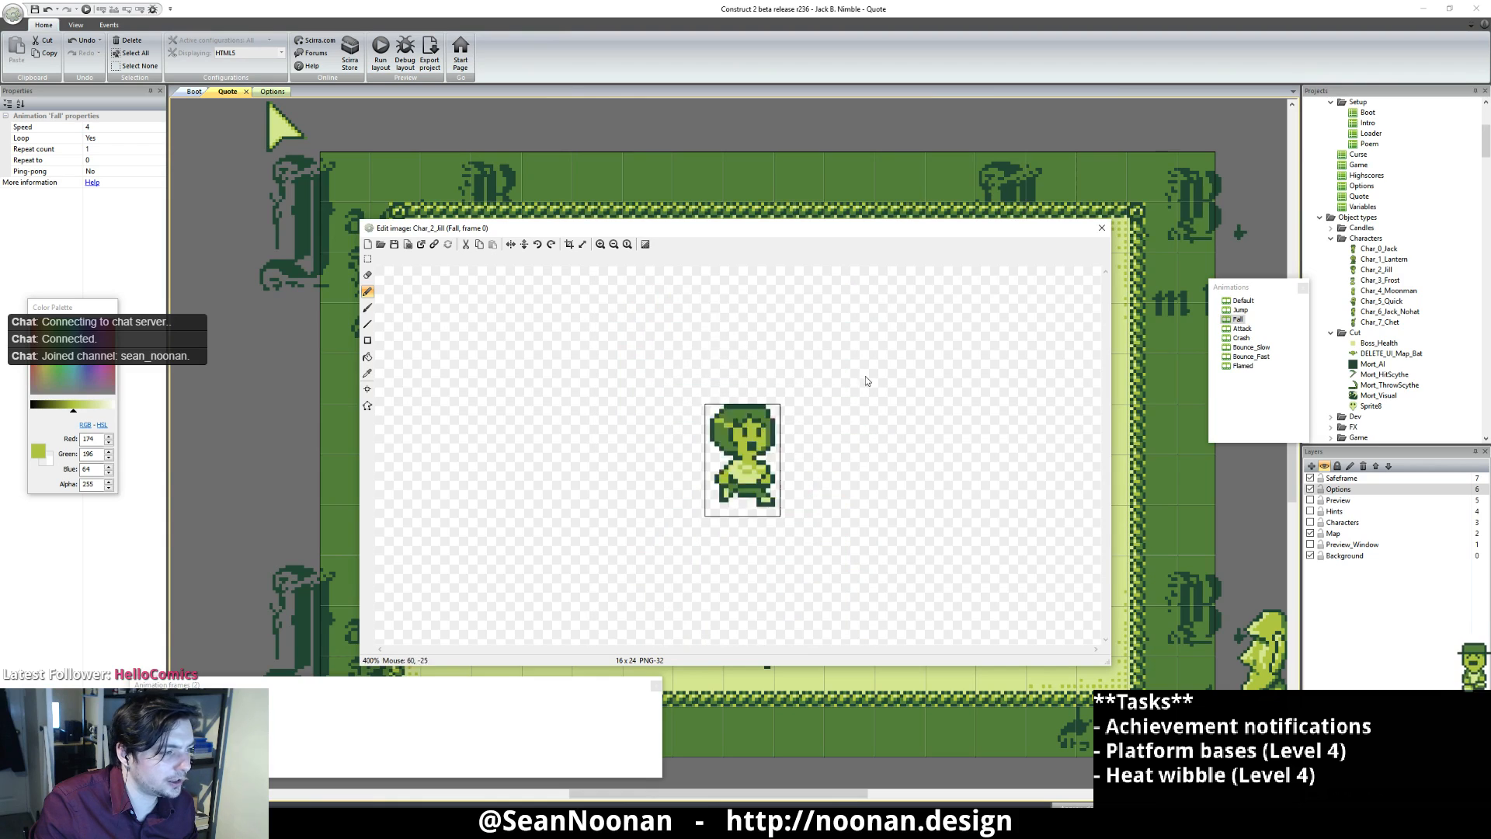
pyautogui.keyDown('ctrl'); pyautogui.scroll(2, 859, 412); pyautogui.keyUp('ctrl')
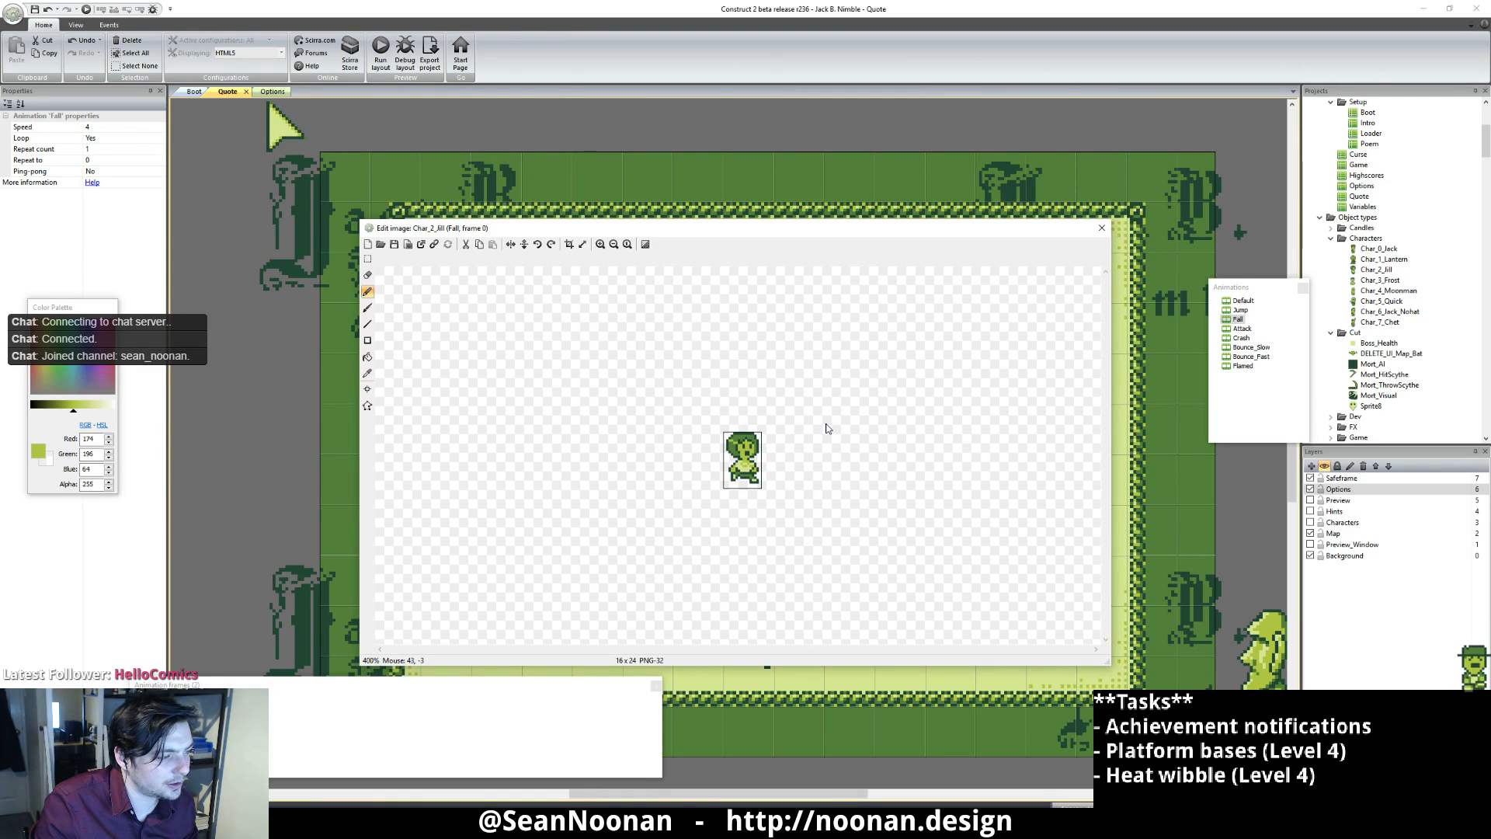
pyautogui.keyDown('ctrl'); pyautogui.scroll(3, 821, 426); pyautogui.keyUp('ctrl')
pyautogui.keyDown('ctrl'); pyautogui.scroll(-1, 818, 426); pyautogui.keyUp('ctrl')
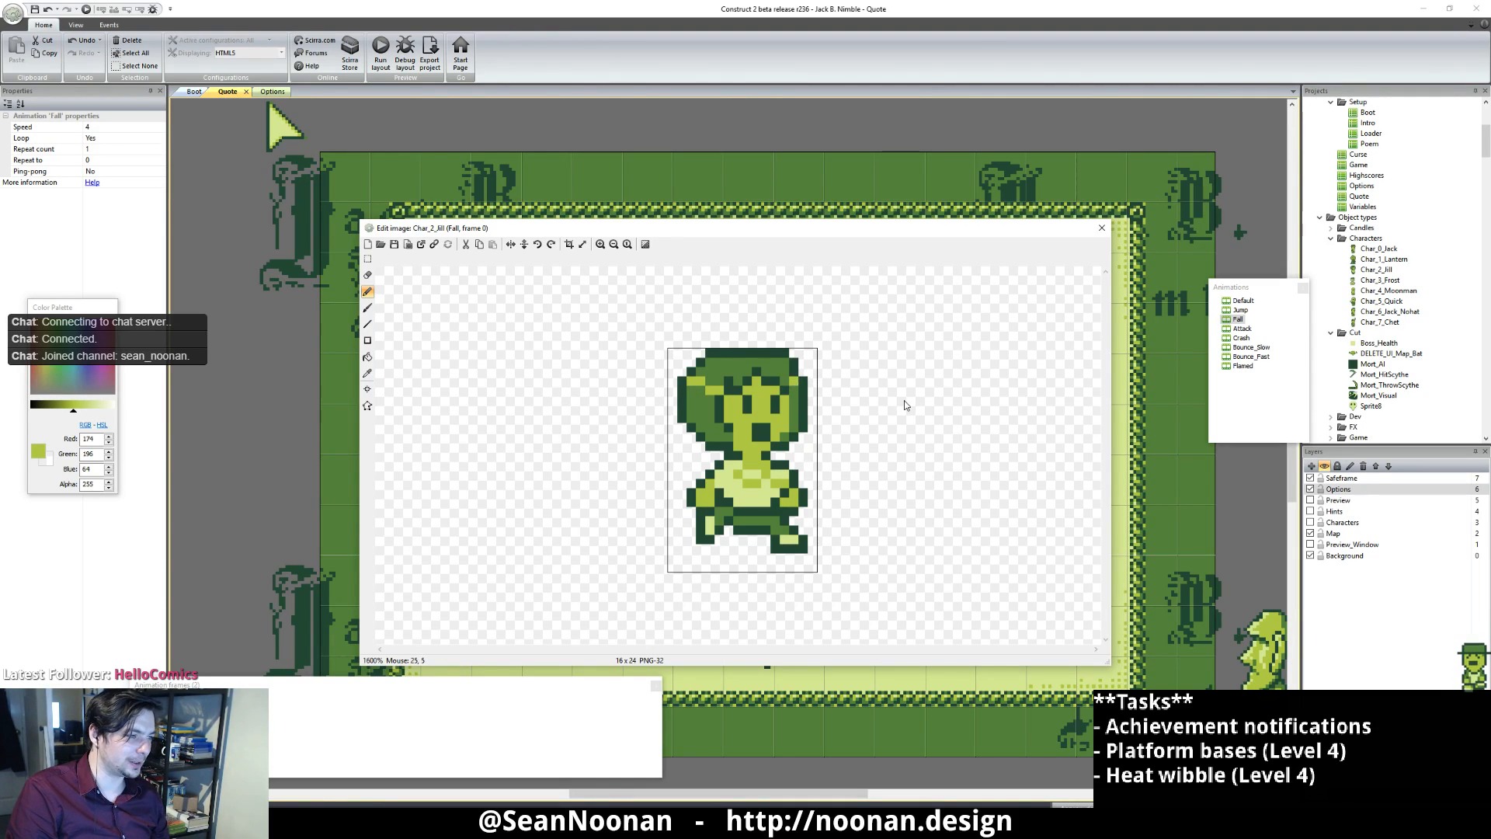
pyautogui.keyDown('ctrl'); pyautogui.scroll(-3, 904, 400); pyautogui.keyUp('ctrl')
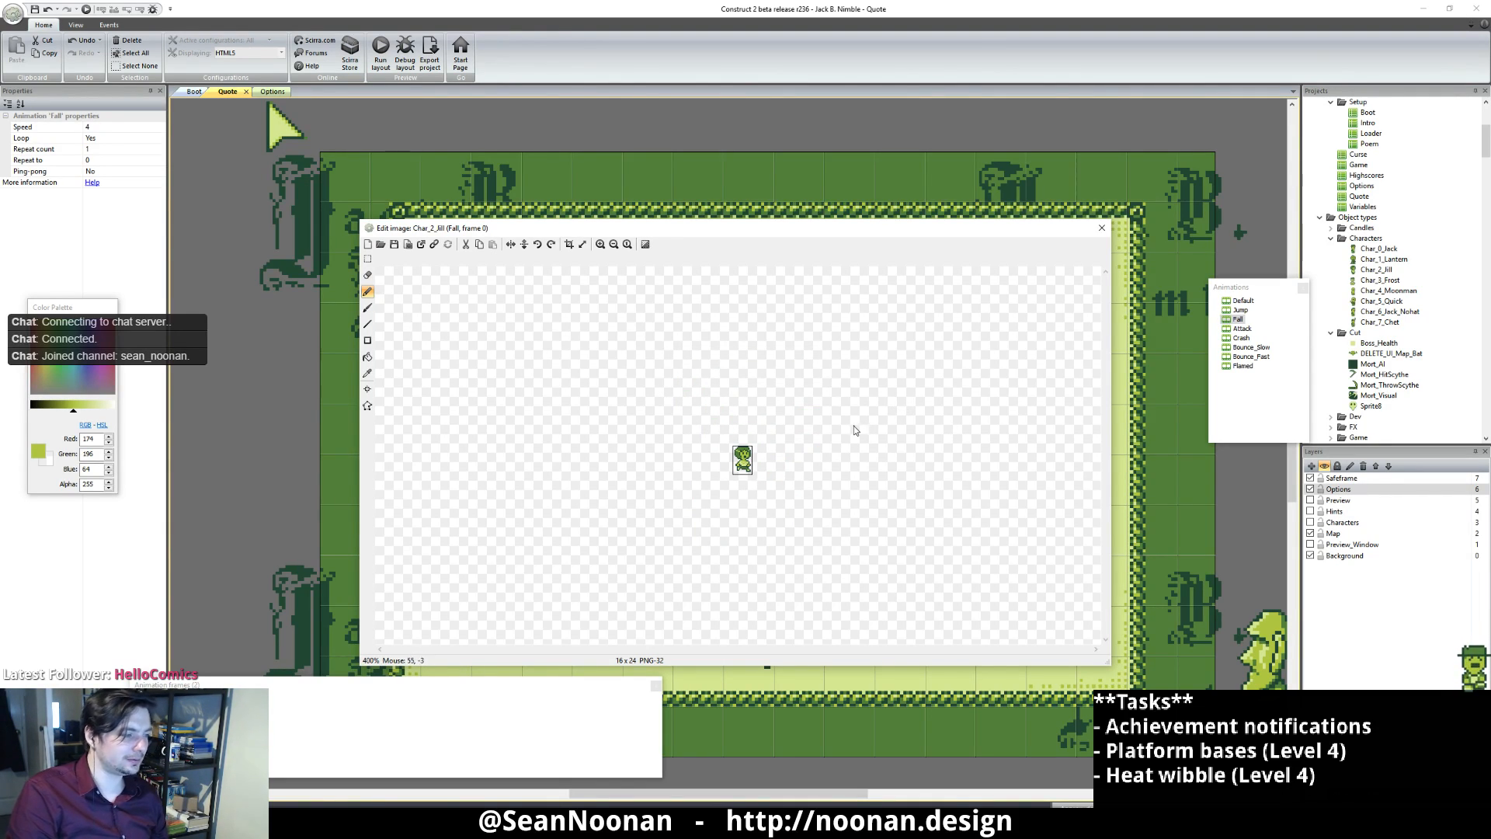
# Step: Add a light green highlight to the back of Jill's hair in Jump frame 0 and compare it with the Fall frame
pyautogui.keyDown('ctrl'); pyautogui.scroll(3, 854, 426); pyautogui.keyUp('ctrl')
pyautogui.click(1240, 310)
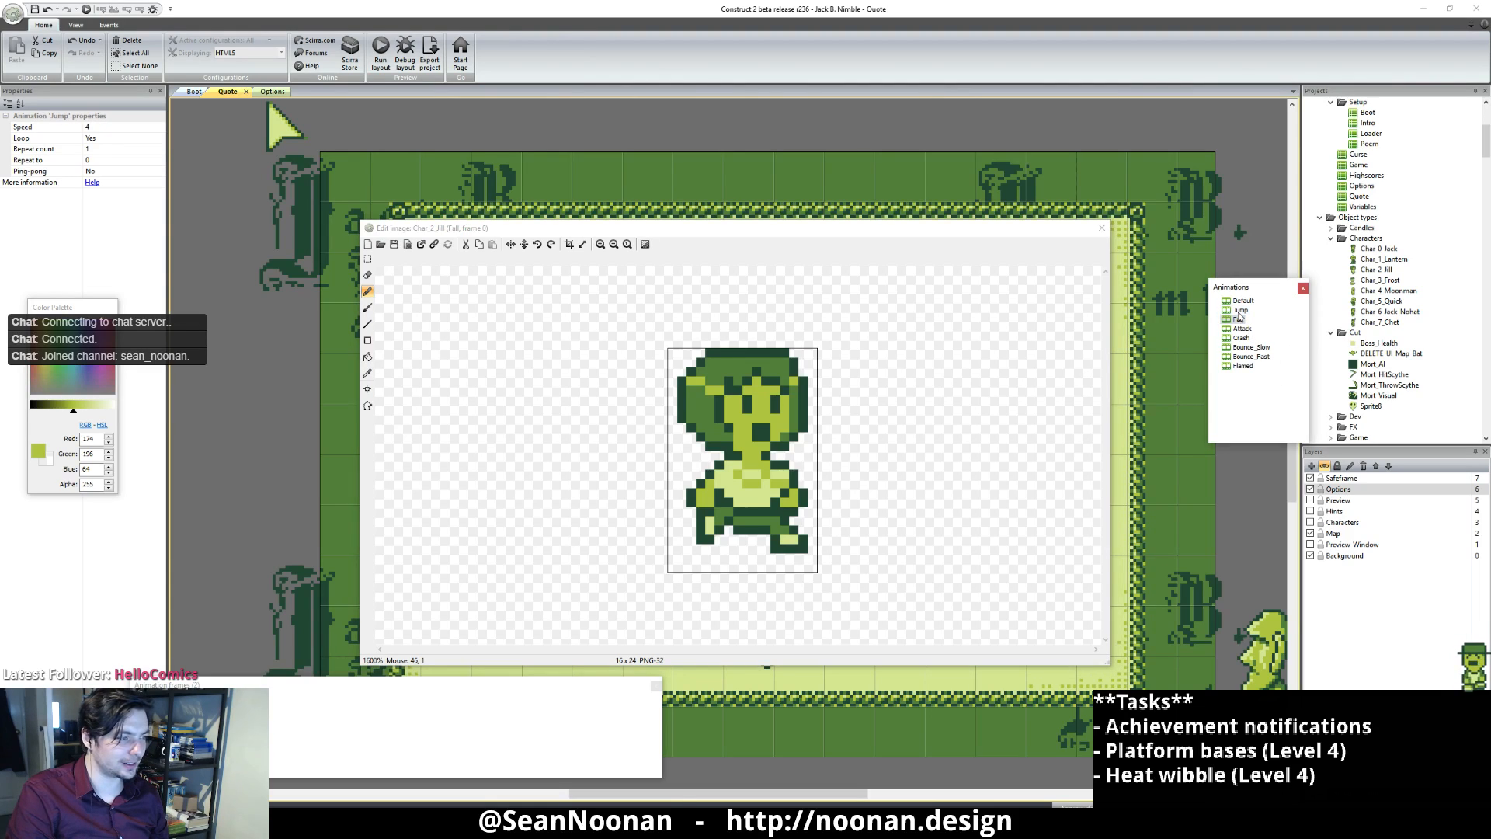
pyautogui.click(703, 379)
pyautogui.click(708, 383)
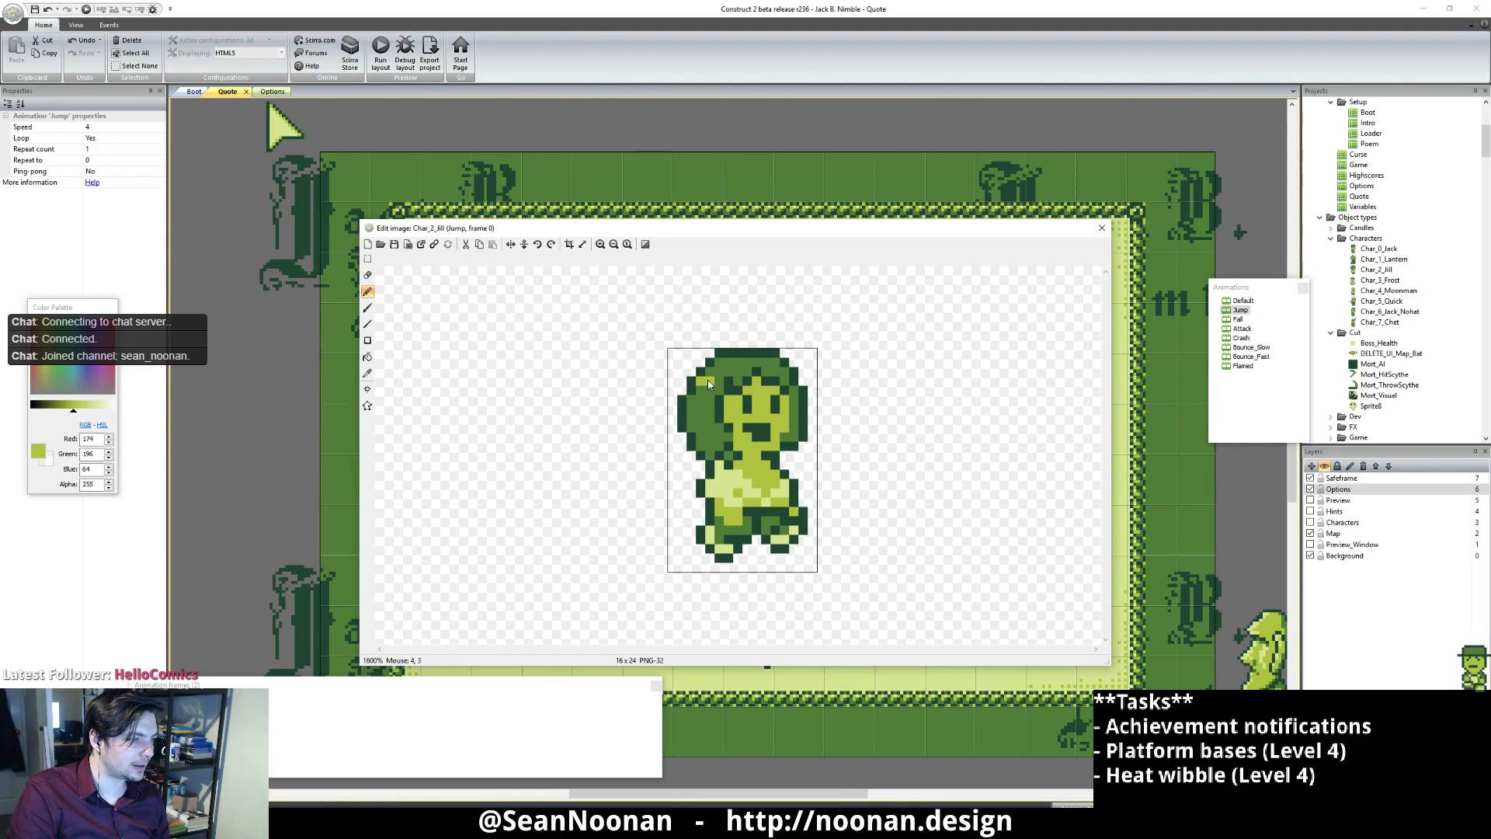
pyautogui.click(1240, 320)
pyautogui.click(1240, 310)
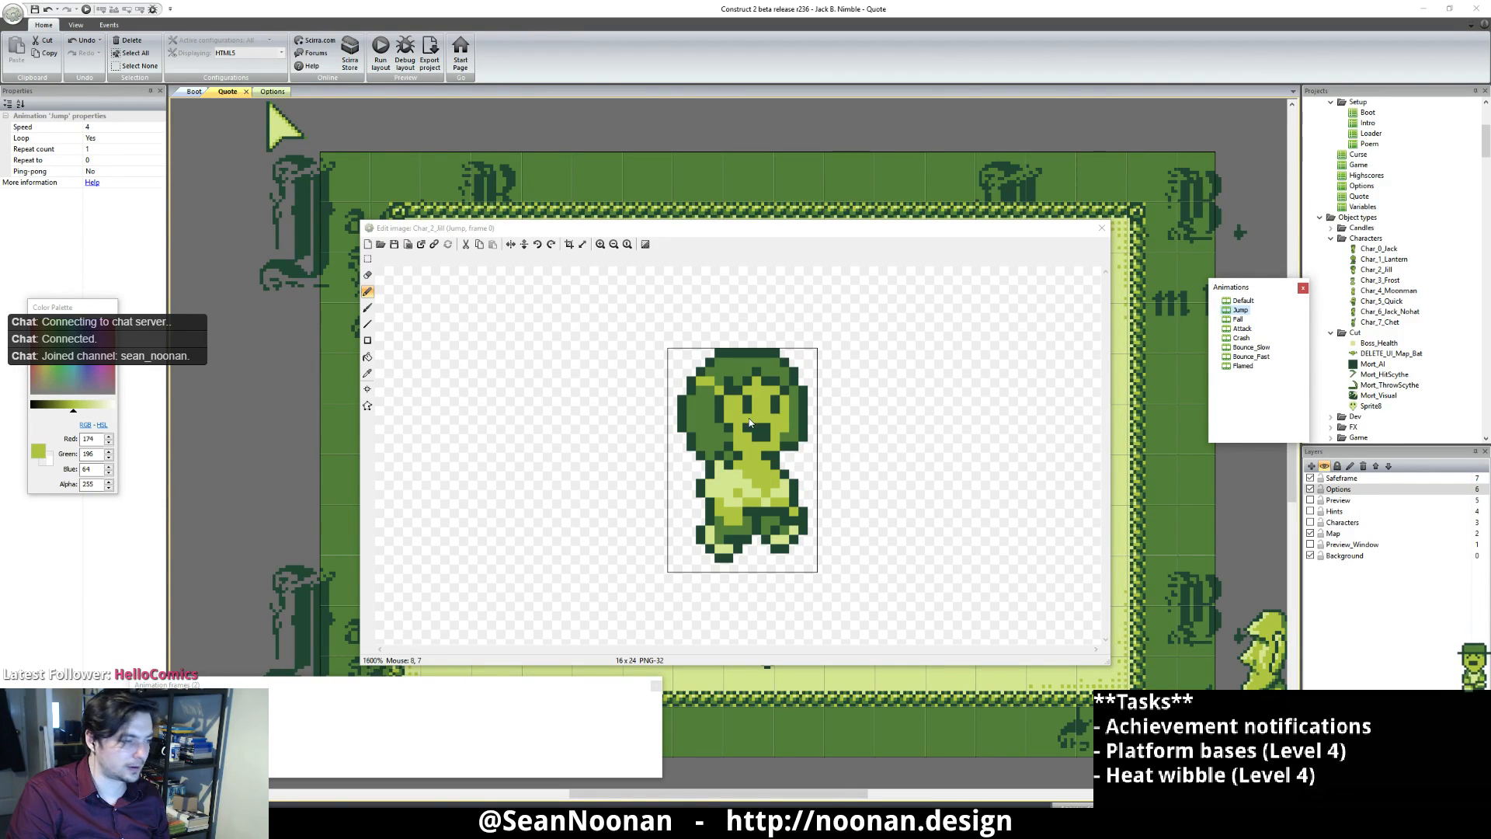
pyautogui.scroll(-3, 777, 438)
pyautogui.scroll(4, 793, 438)
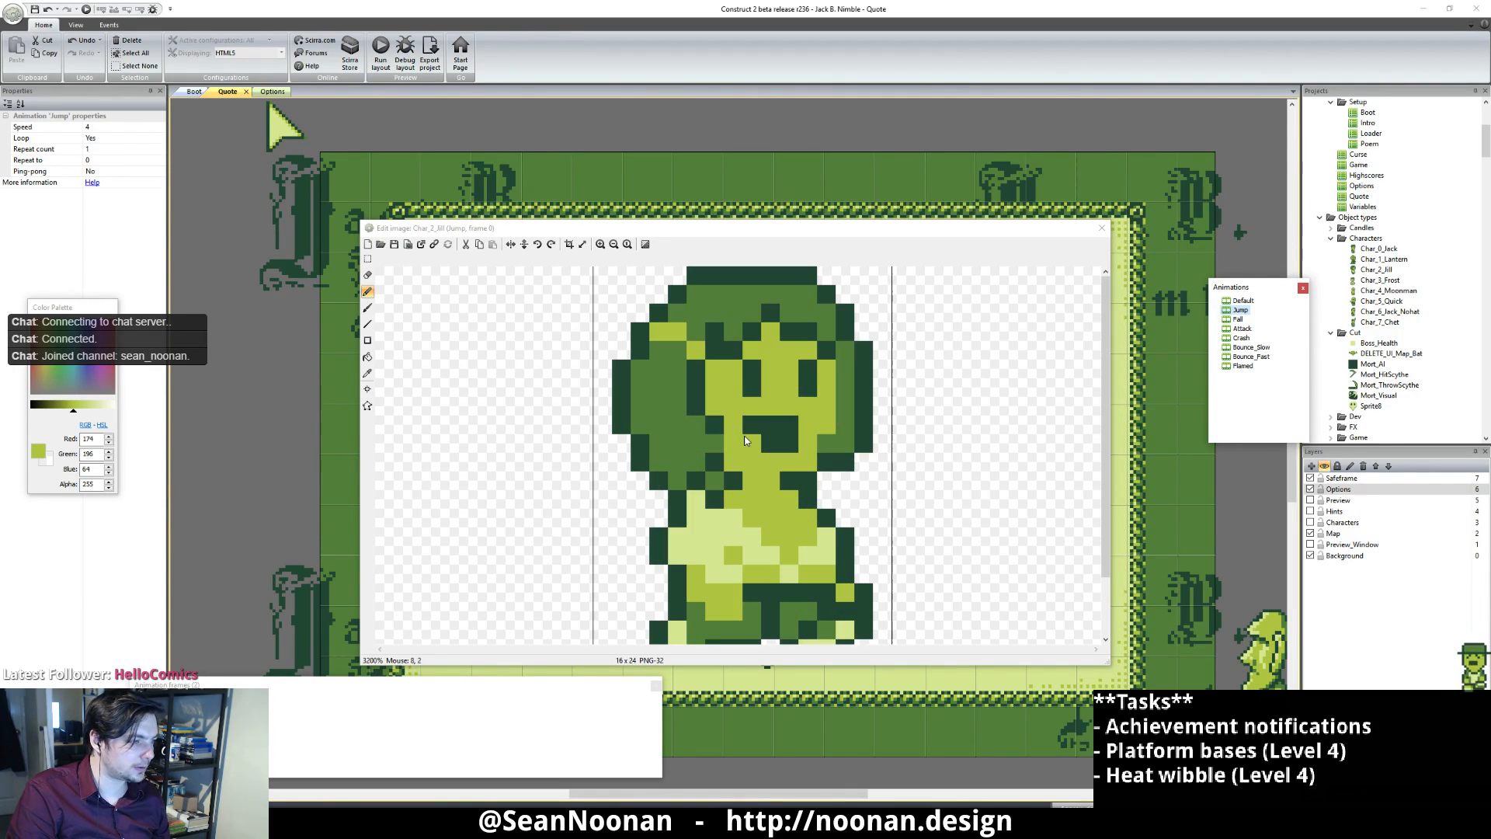
# Step: Trim the hair highlight in Jump frame 0 with mid green and sample dark green from the hair outline
pyautogui.keyDown('alt'); pyautogui.click(675, 344); pyautogui.keyUp('alt')
pyautogui.scroll(-3, 838, 390)
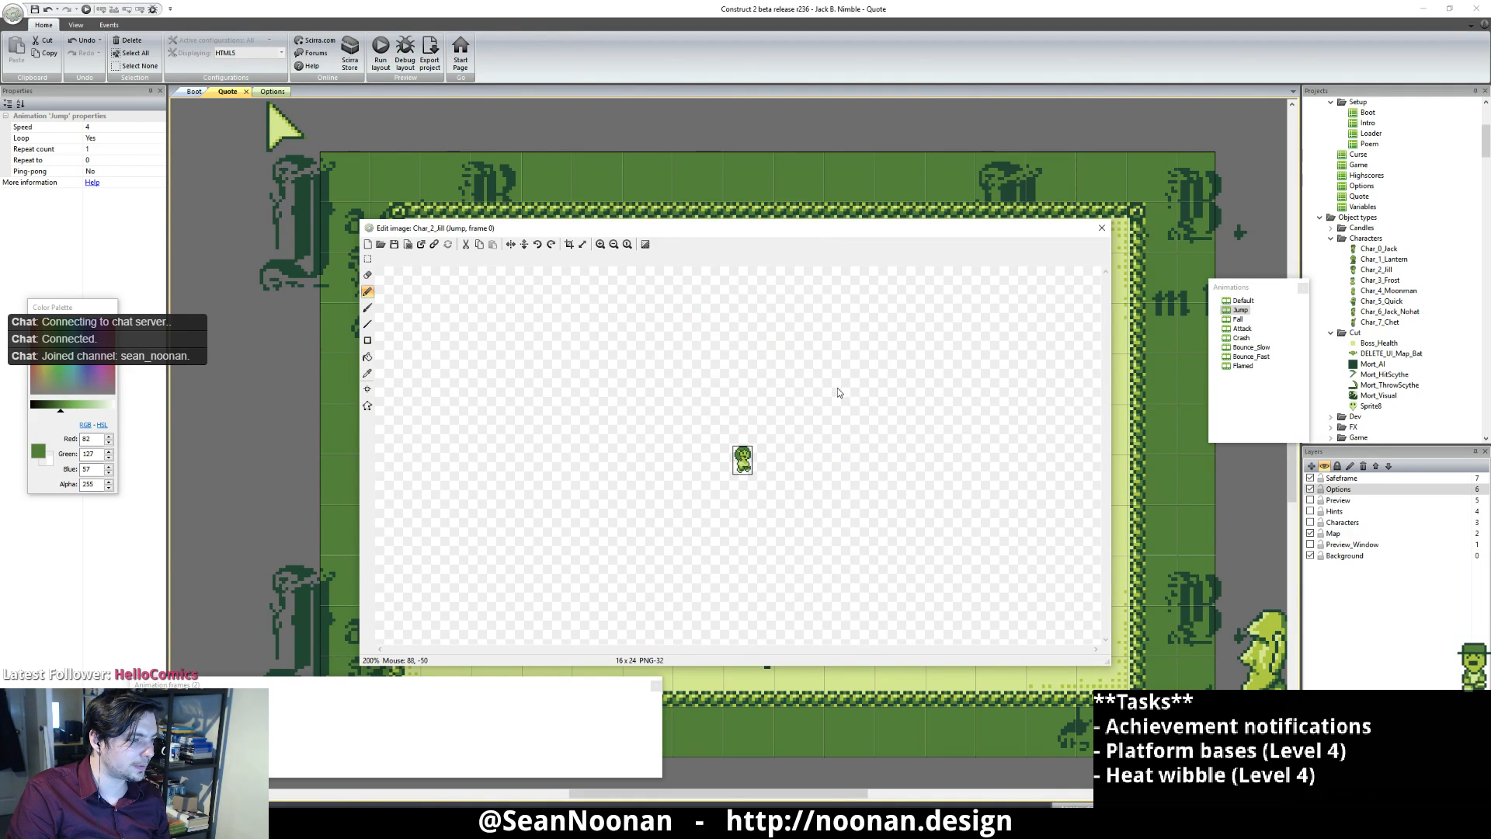
pyautogui.scroll(4, 794, 459)
pyautogui.keyDown('alt'); pyautogui.click(682, 388); pyautogui.keyUp('alt')
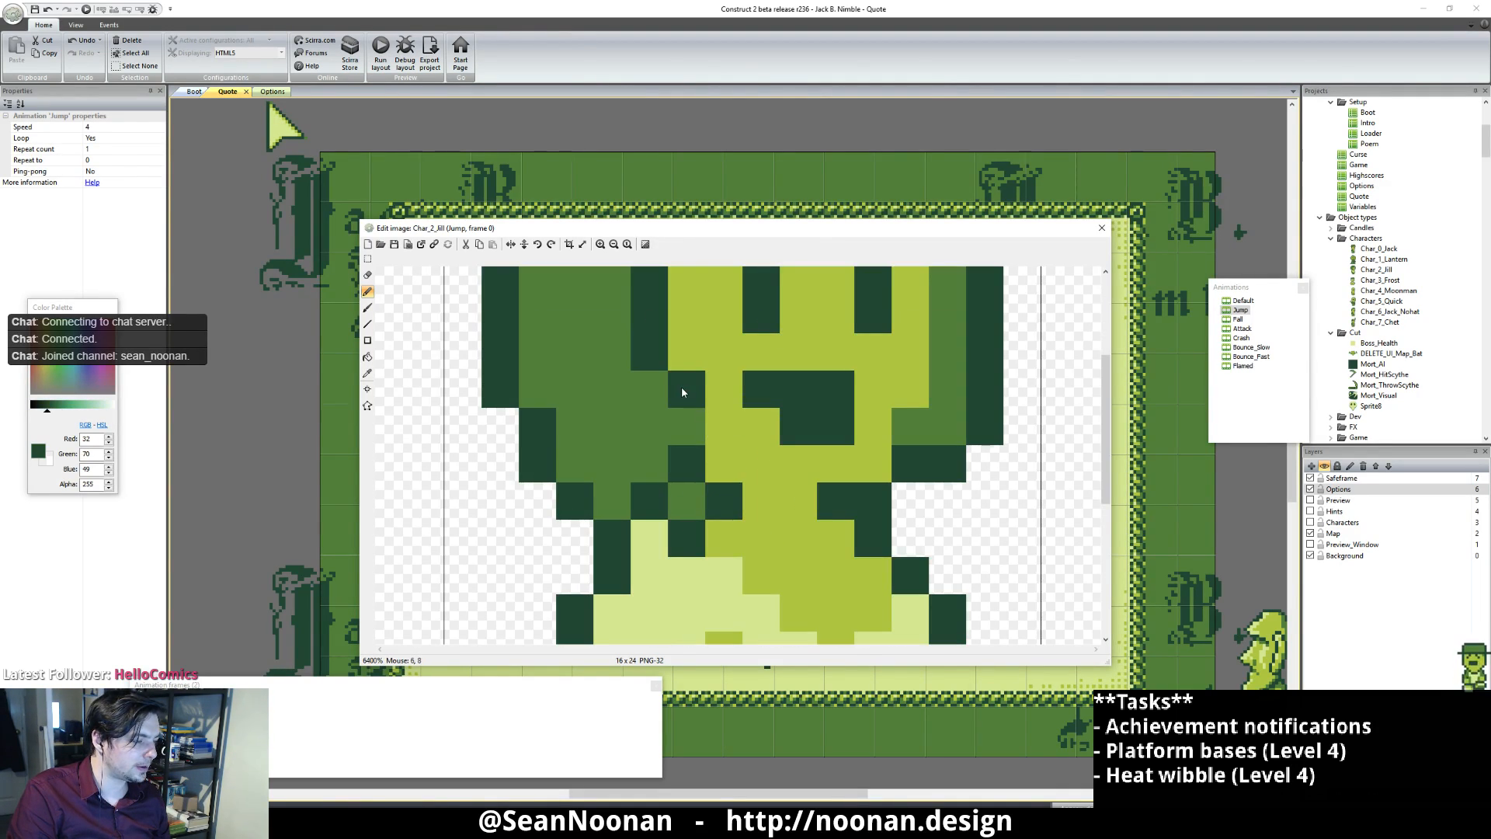
pyautogui.scroll(-2, 716, 437)
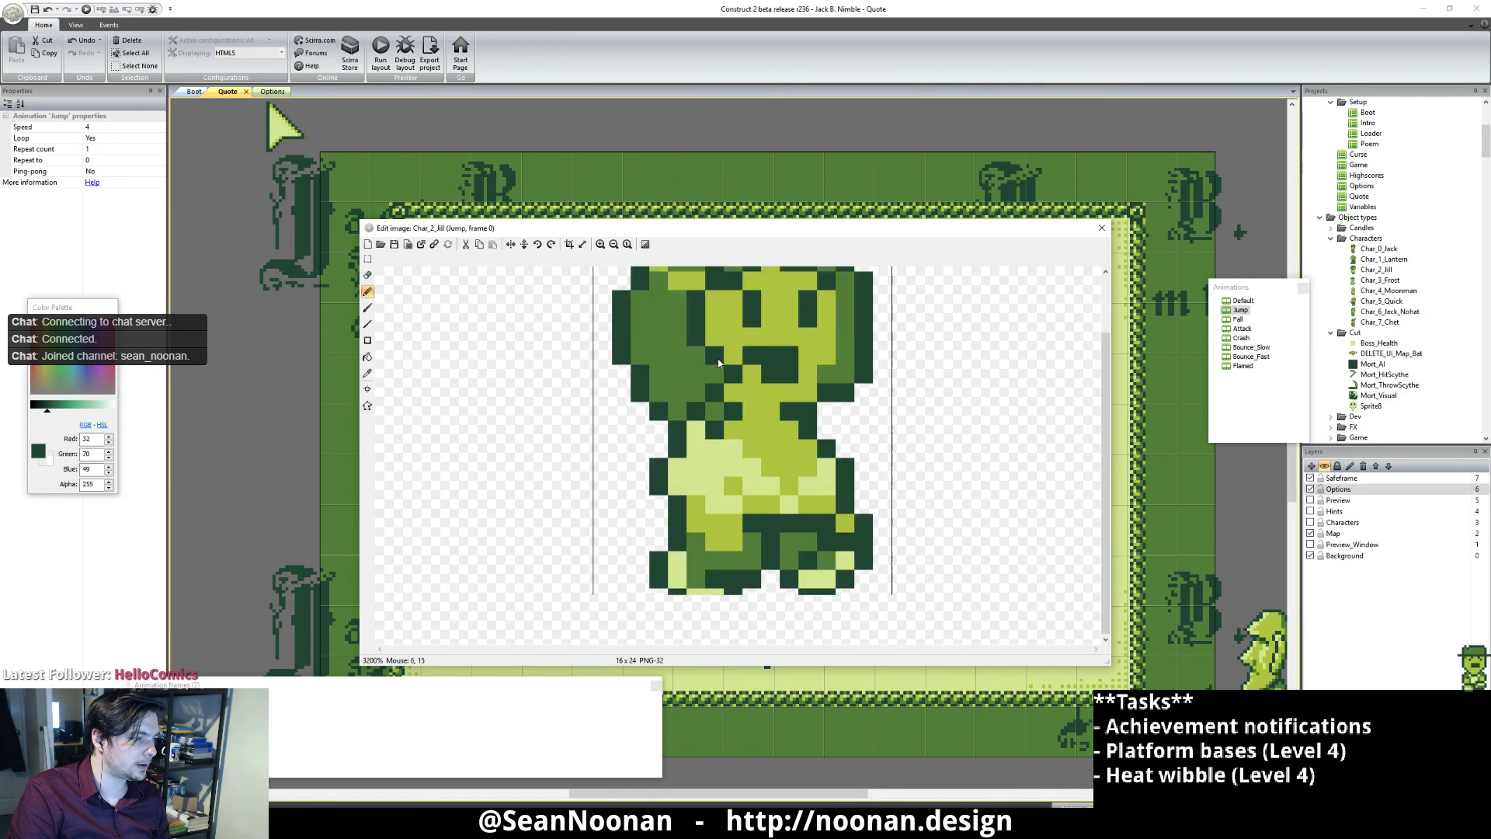
# Step: Rework the mouth and the hair edge beside Jill's face in Jump frame 0 with dark and light green pixels
pyautogui.keyDown('alt'); pyautogui.click(730, 414); pyautogui.keyUp('alt')
pyautogui.moveTo(755, 435)
pyautogui.mouseDown()
pyautogui.moveTo(747, 427)
pyautogui.moveTo(755, 437)
pyautogui.mouseUp()
pyautogui.keyDown('alt'); pyautogui.click(764, 429); pyautogui.keyUp('alt')
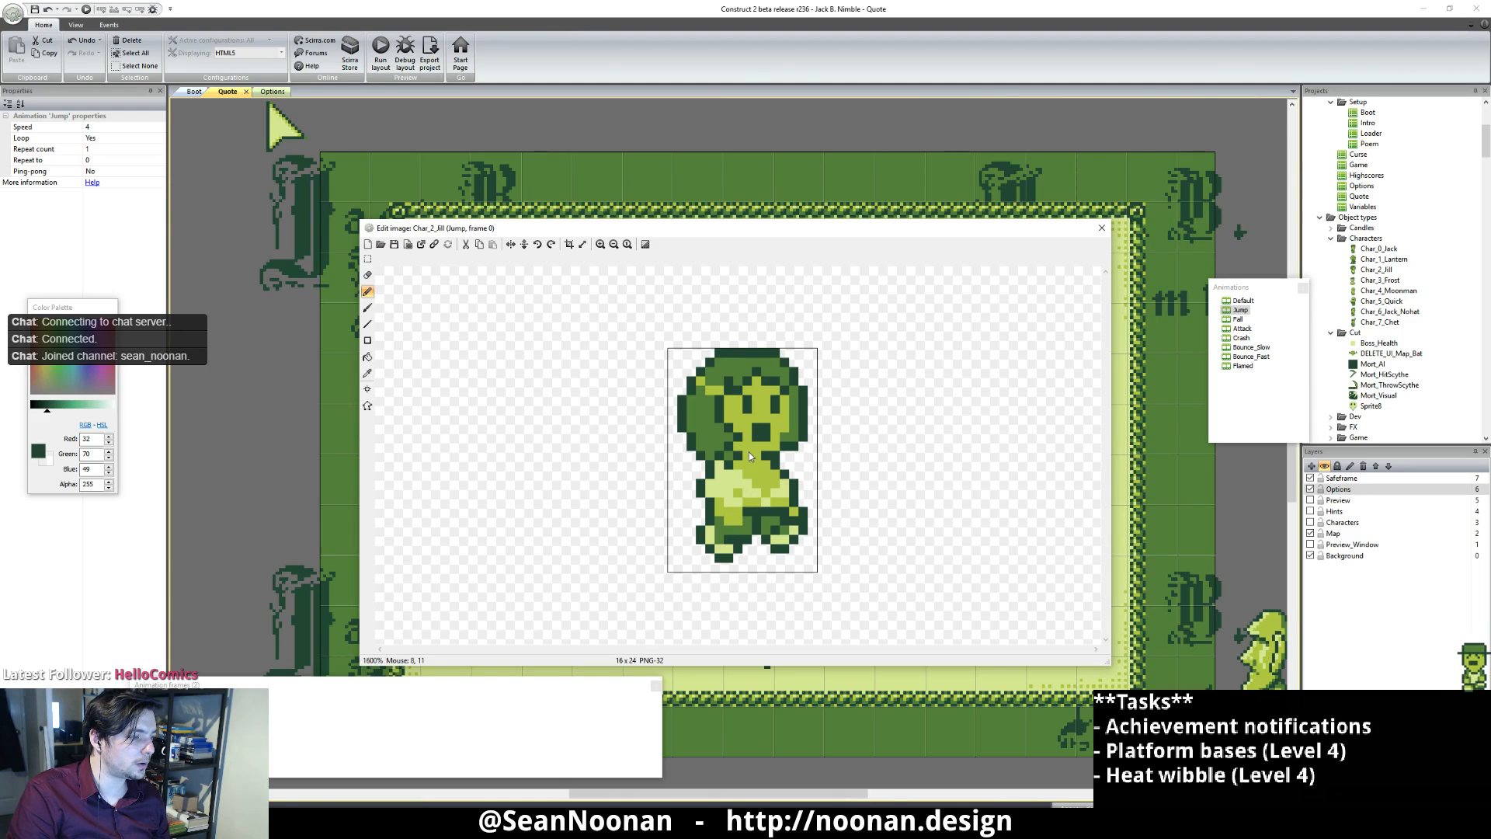
pyautogui.click(748, 427)
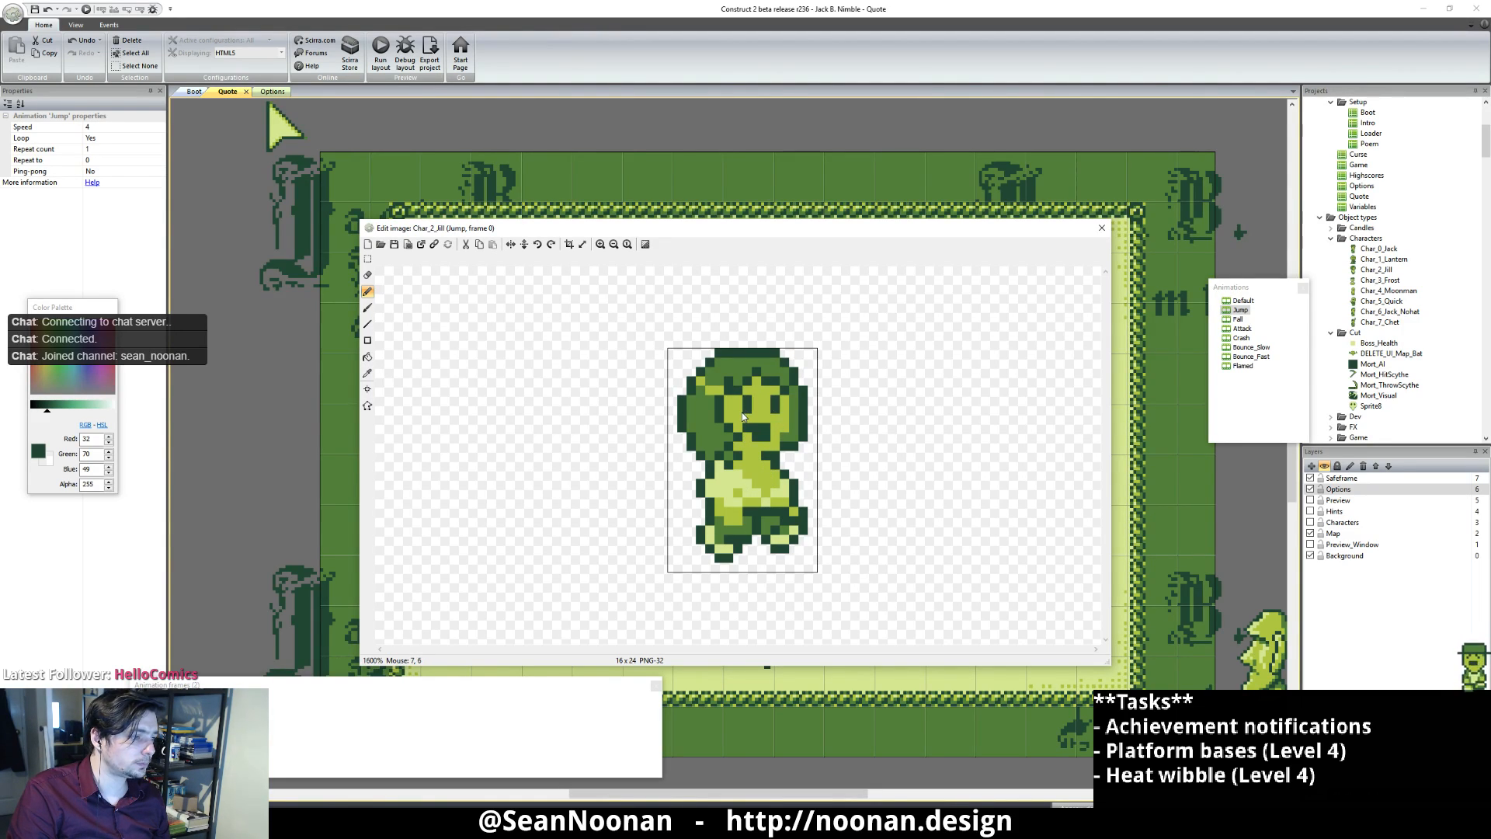
pyautogui.click(741, 401)
pyautogui.keyDown('ctrl'); pyautogui.click(761, 399); pyautogui.keyUp('ctrl')
pyautogui.click(738, 402)
# Step: Trim the lower back corner of Jill's hair in Jump frame 0, erasing the outer pixel and redrawing the outline in dark green
pyautogui.keyDown('ctrl'); pyautogui.click(687, 475); pyautogui.keyUp('ctrl')
pyautogui.click(690, 446)
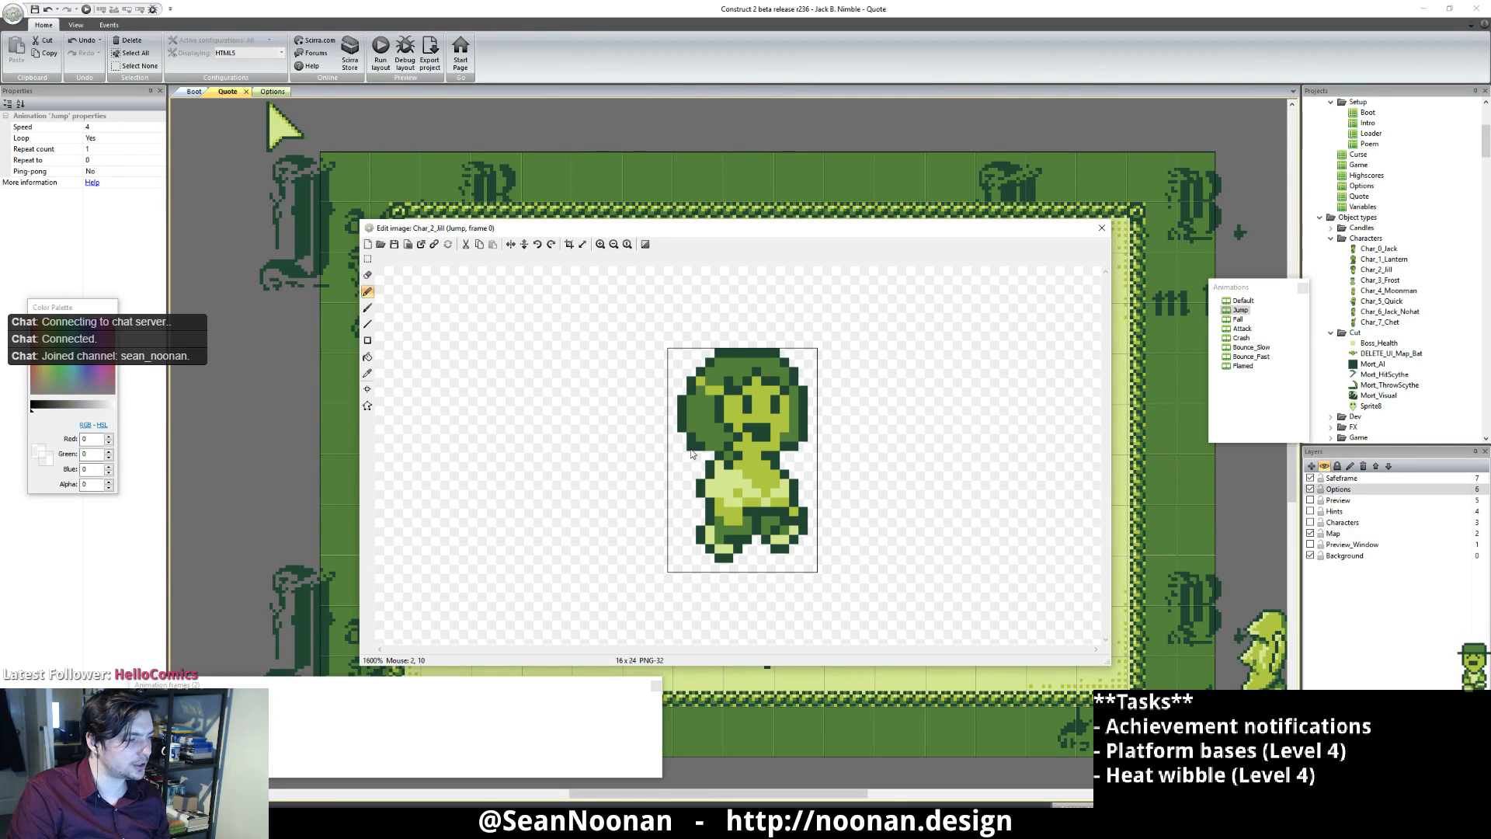
pyautogui.keyDown('ctrl'); pyautogui.click(706, 458); pyautogui.keyUp('ctrl')
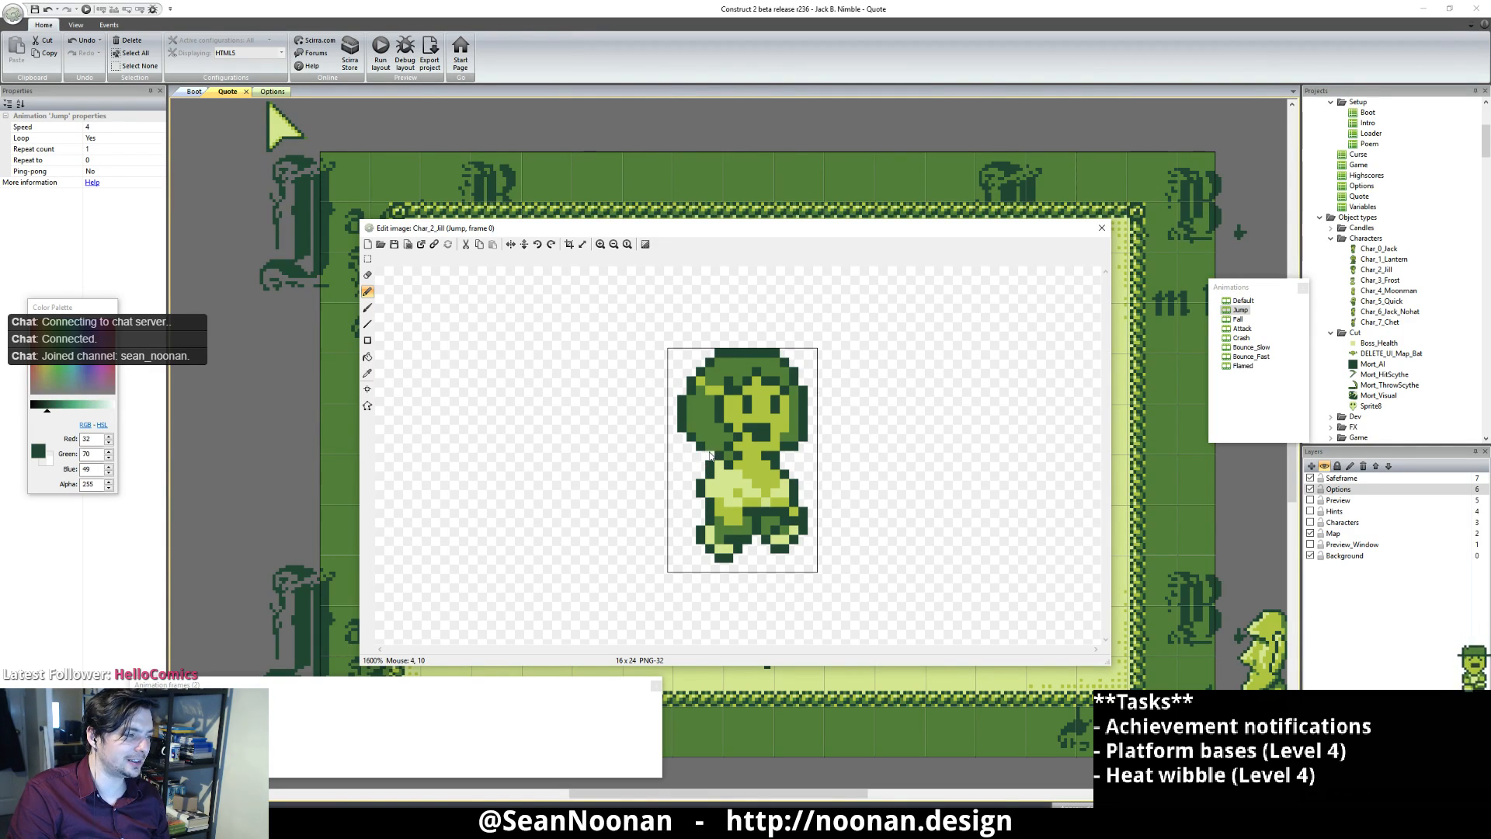
pyautogui.scroll(-3, 709, 461)
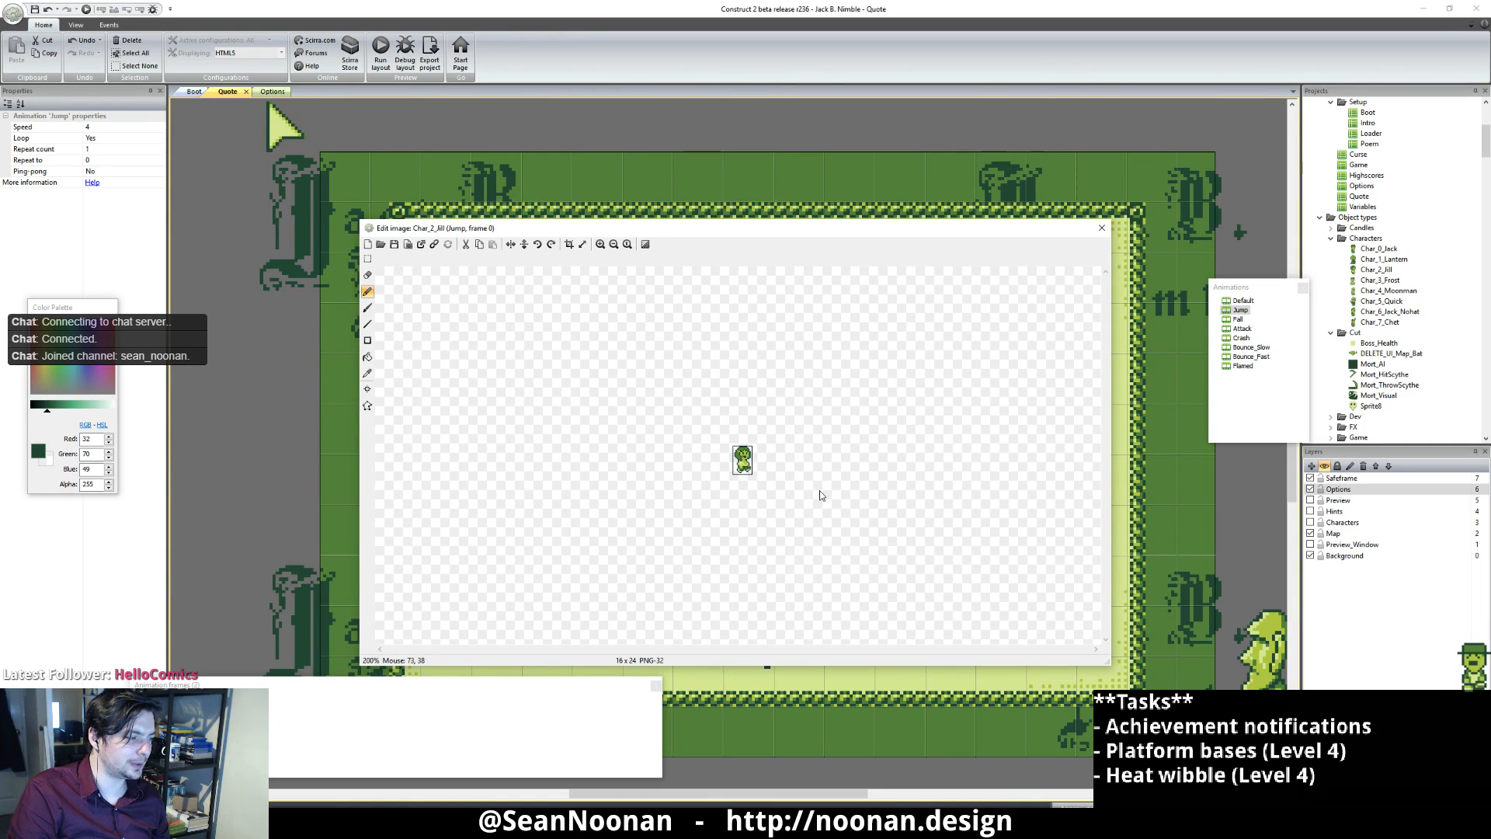
pyautogui.scroll(5, 818, 491)
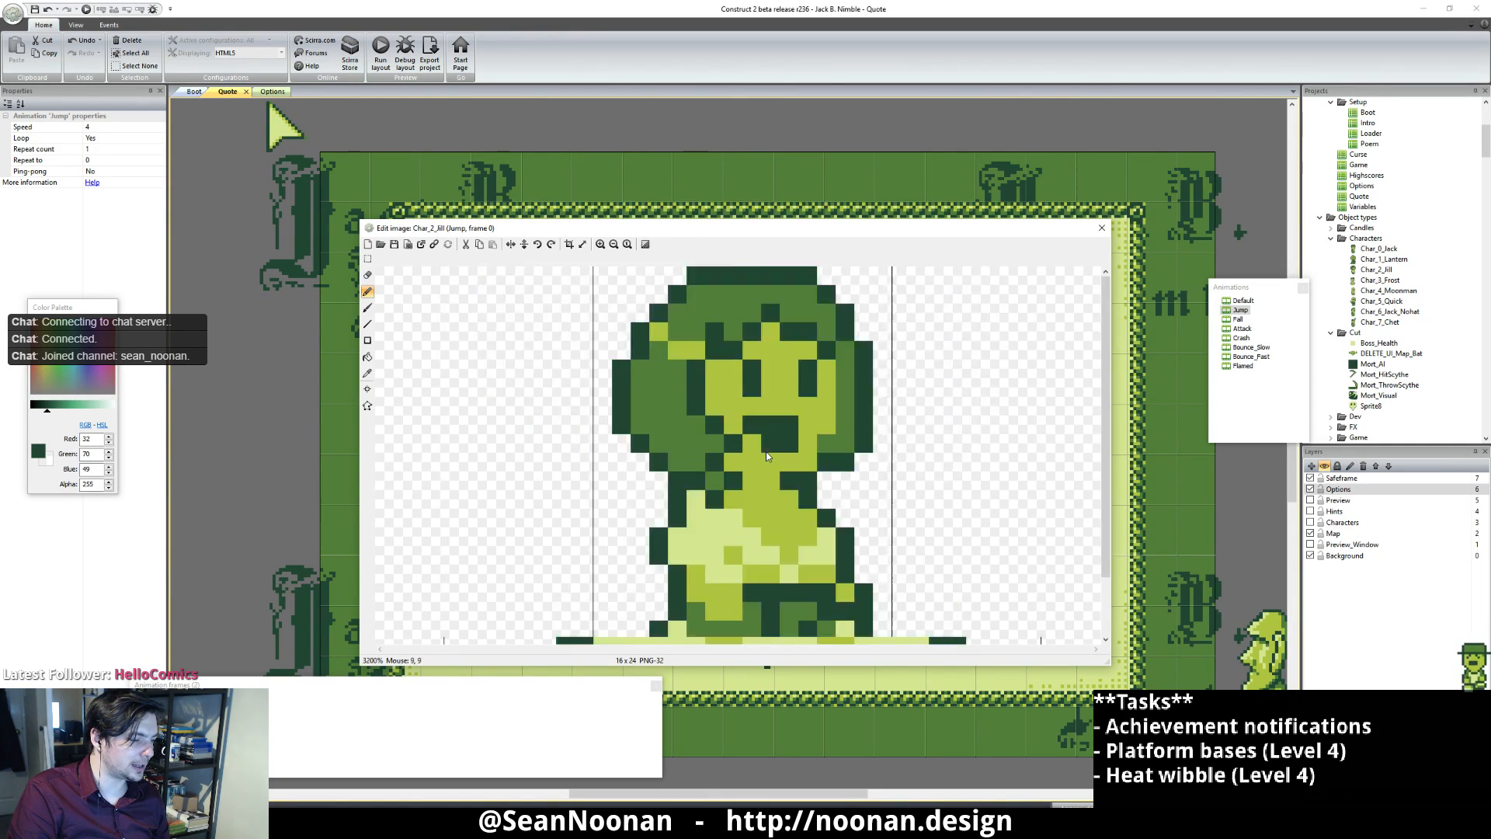
pyautogui.scroll(-1, 766, 456)
# Step: Pull in the lower back hair outline in Jump frame 1 with dark green, erase the outer pixels and compare with frame 0
pyautogui.click(229, 720)
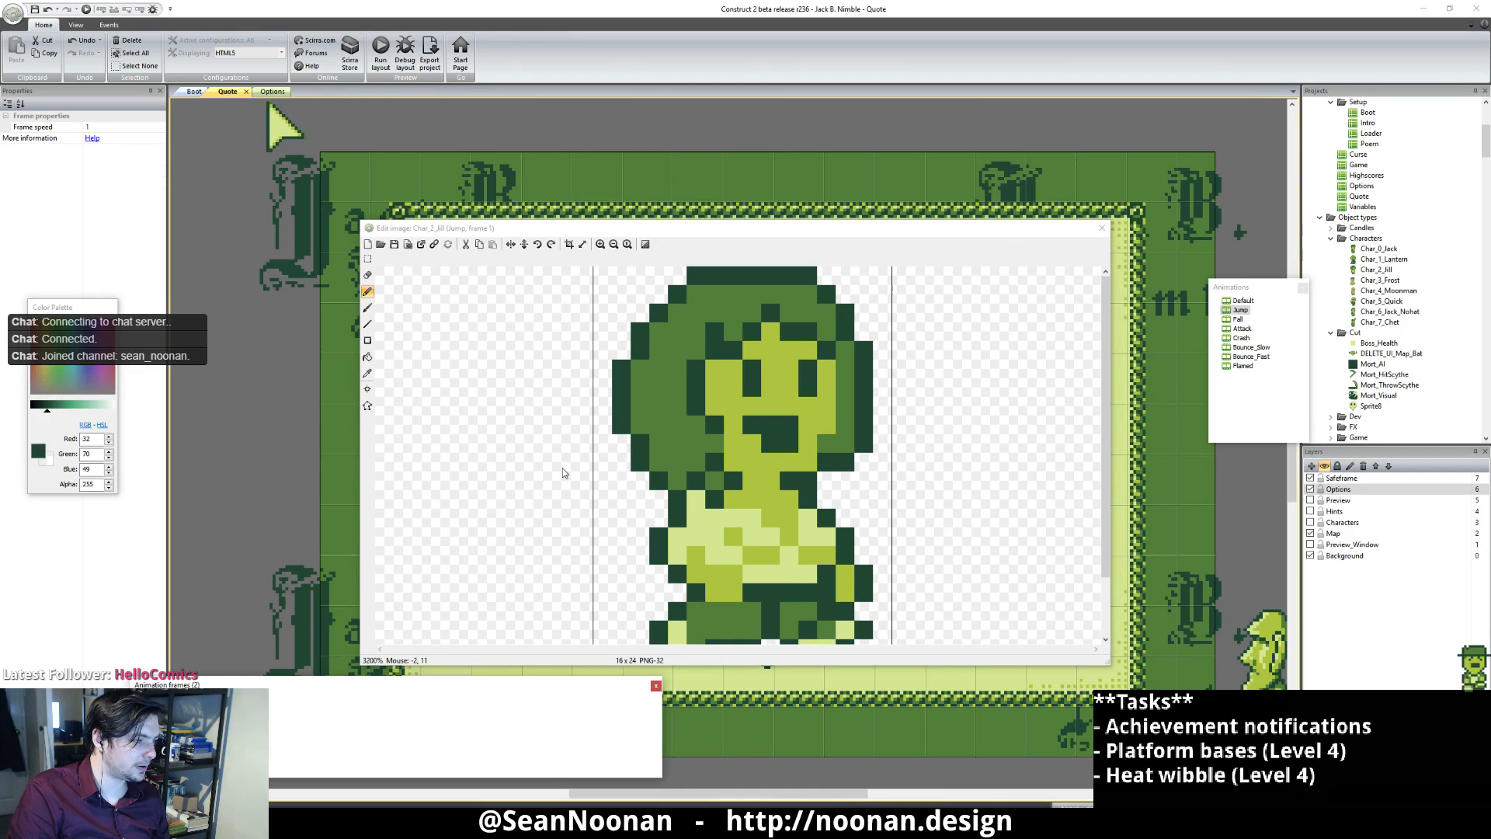
pyautogui.click(677, 480)
pyautogui.click(659, 463)
pyautogui.keyDown('ctrl'); pyautogui.click(611, 514); pyautogui.keyUp('ctrl')
pyautogui.click(655, 482)
pyautogui.click(637, 461)
pyautogui.click(175, 720)
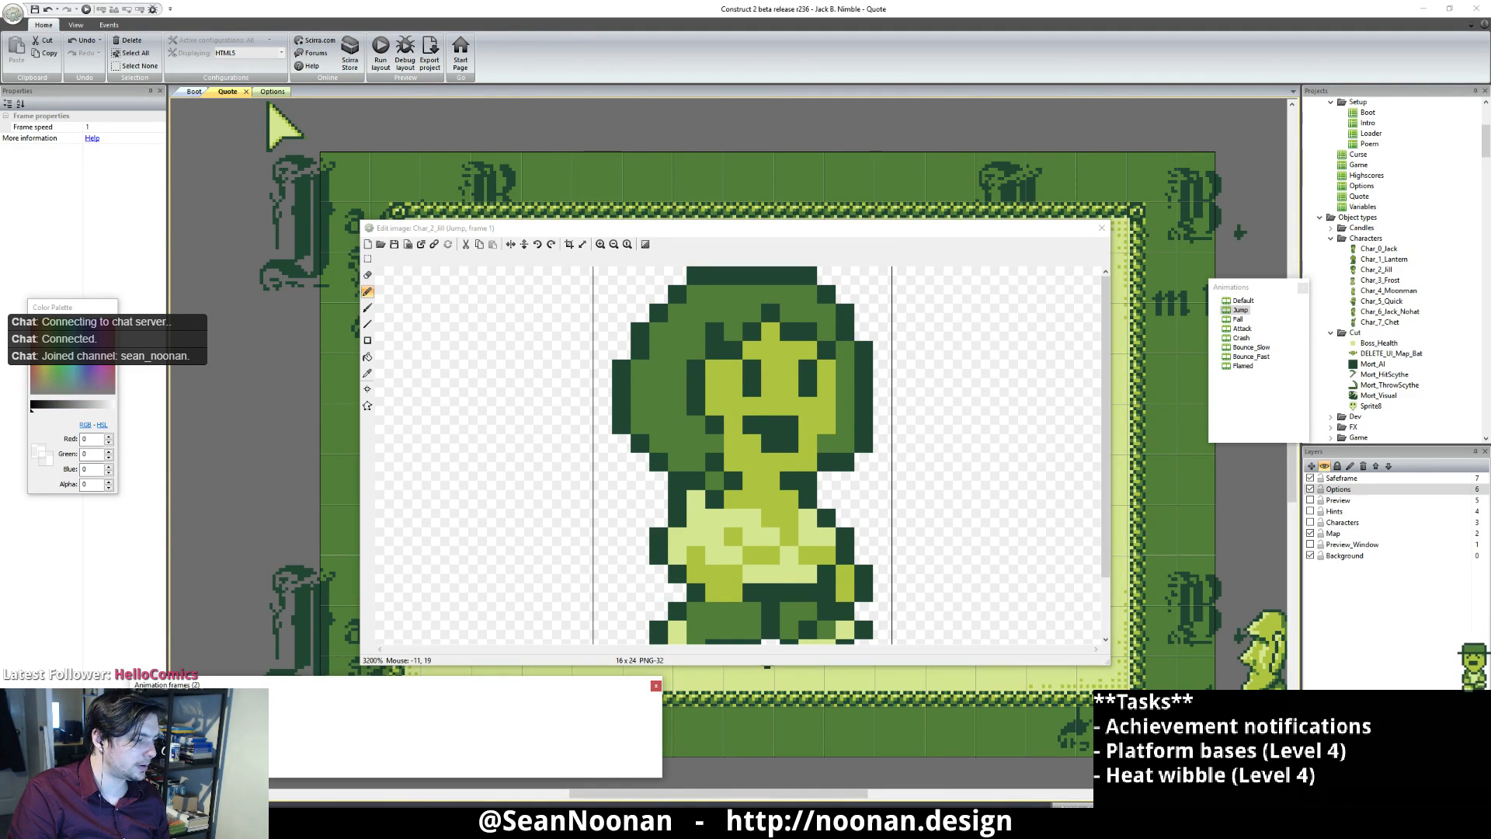
pyautogui.click(229, 721)
# Step: Add the light green highlight to the back of Jill's hair in Jump frame 1 and compare it with frame 0
pyautogui.keyDown('ctrl'); pyautogui.click(750, 413); pyautogui.keyUp('ctrl')
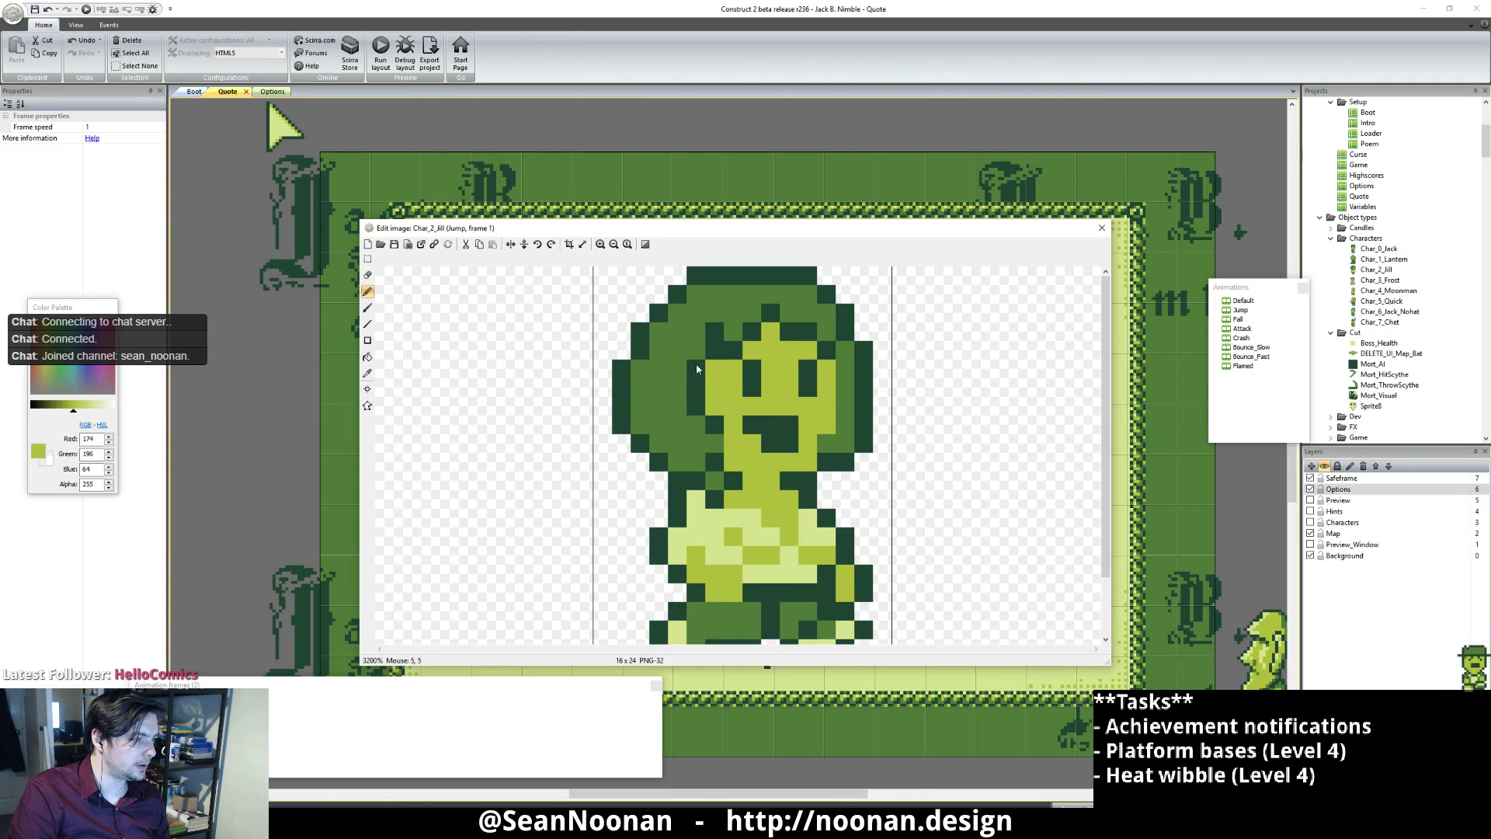
pyautogui.click(695, 350)
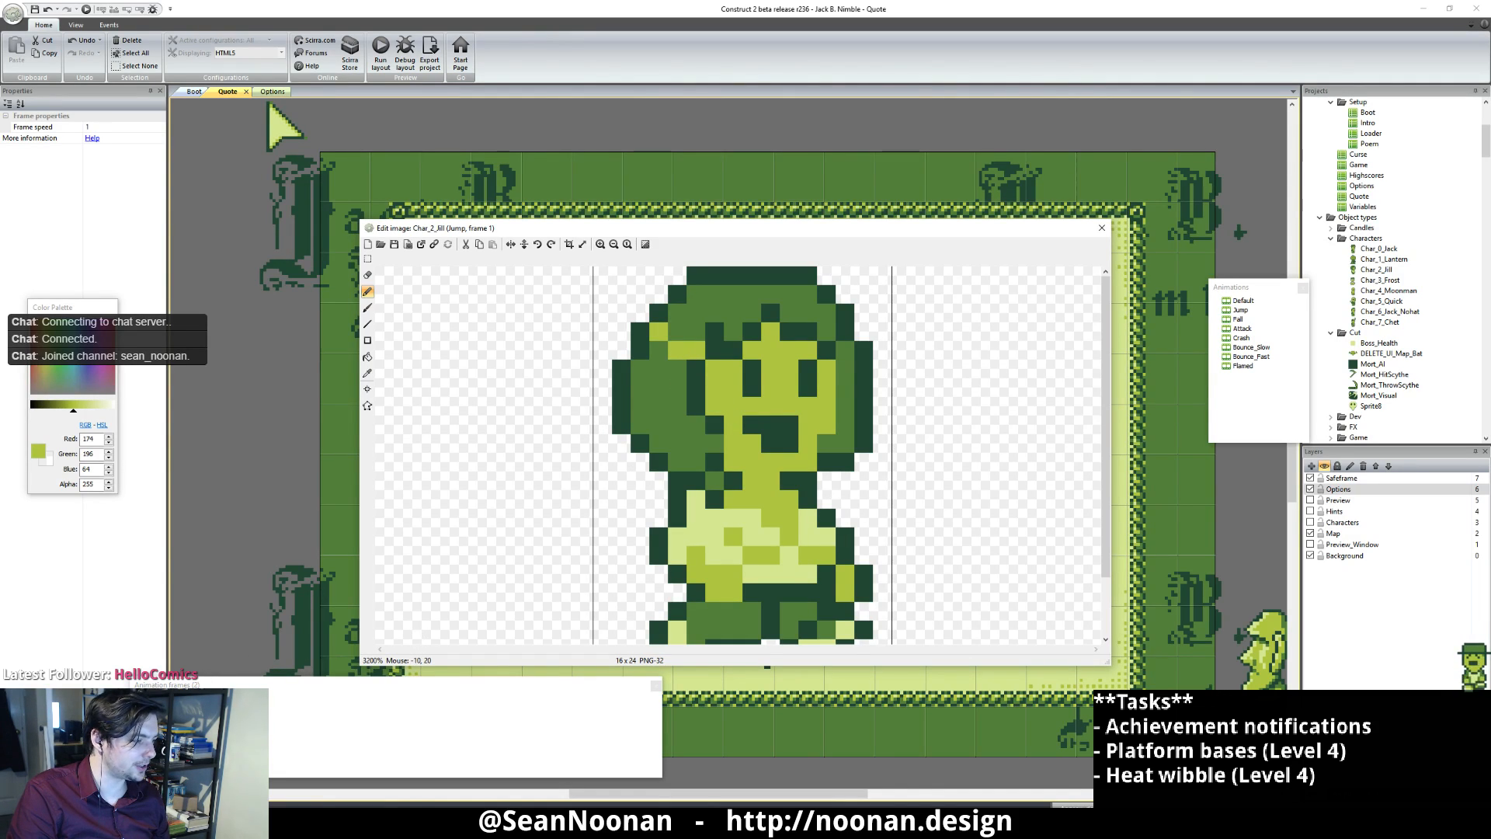
pyautogui.click(174, 720)
pyautogui.press('Right')
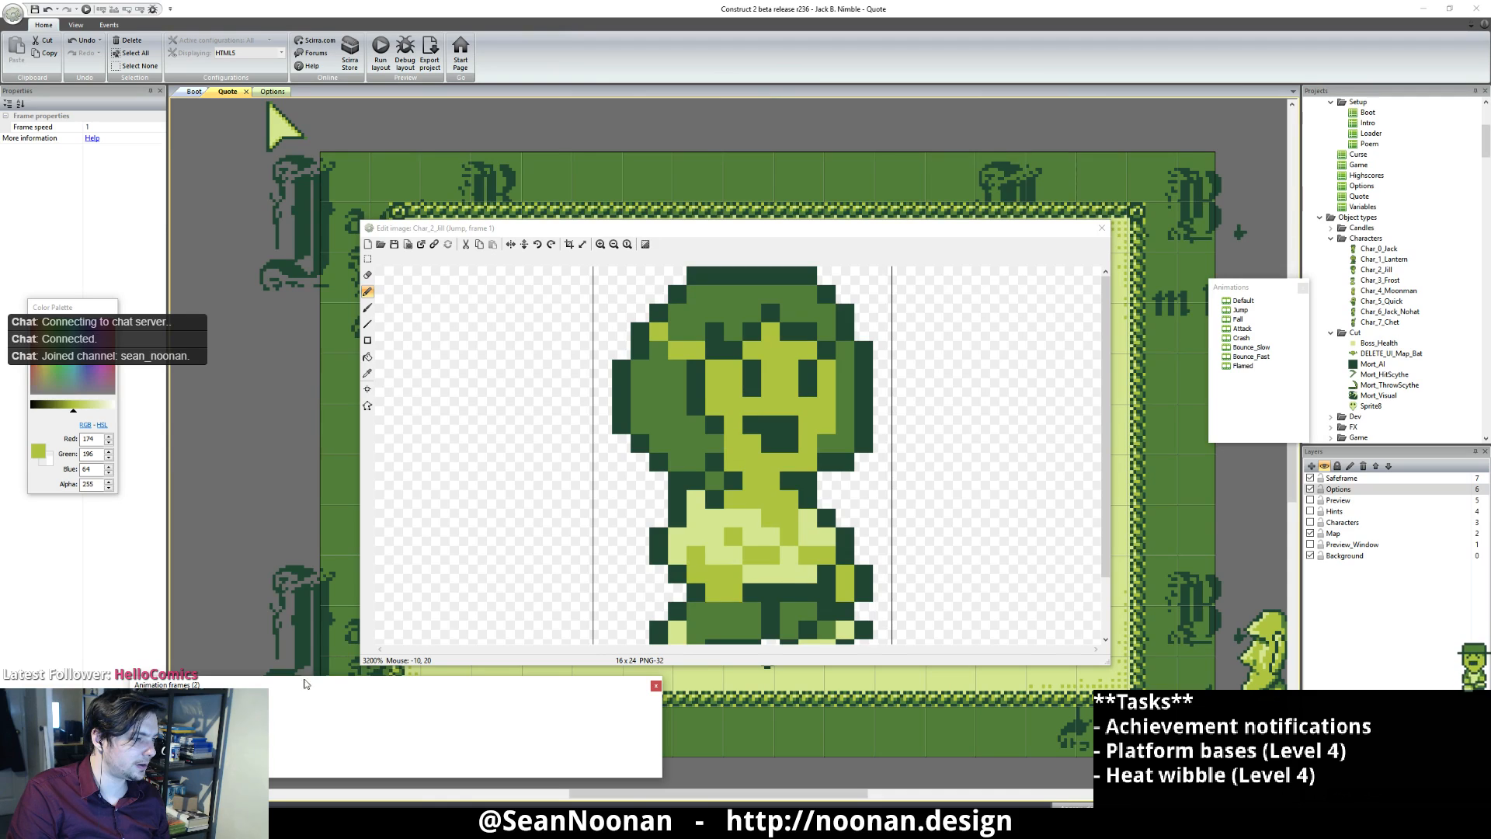
# Step: Add a dark green pixel to the hair outline beside the jaw in Jump frame 1 and check it at small size
pyautogui.keyDown('ctrl'); pyautogui.click(720, 428); pyautogui.keyUp('ctrl')
pyautogui.scroll(-4, 792, 487)
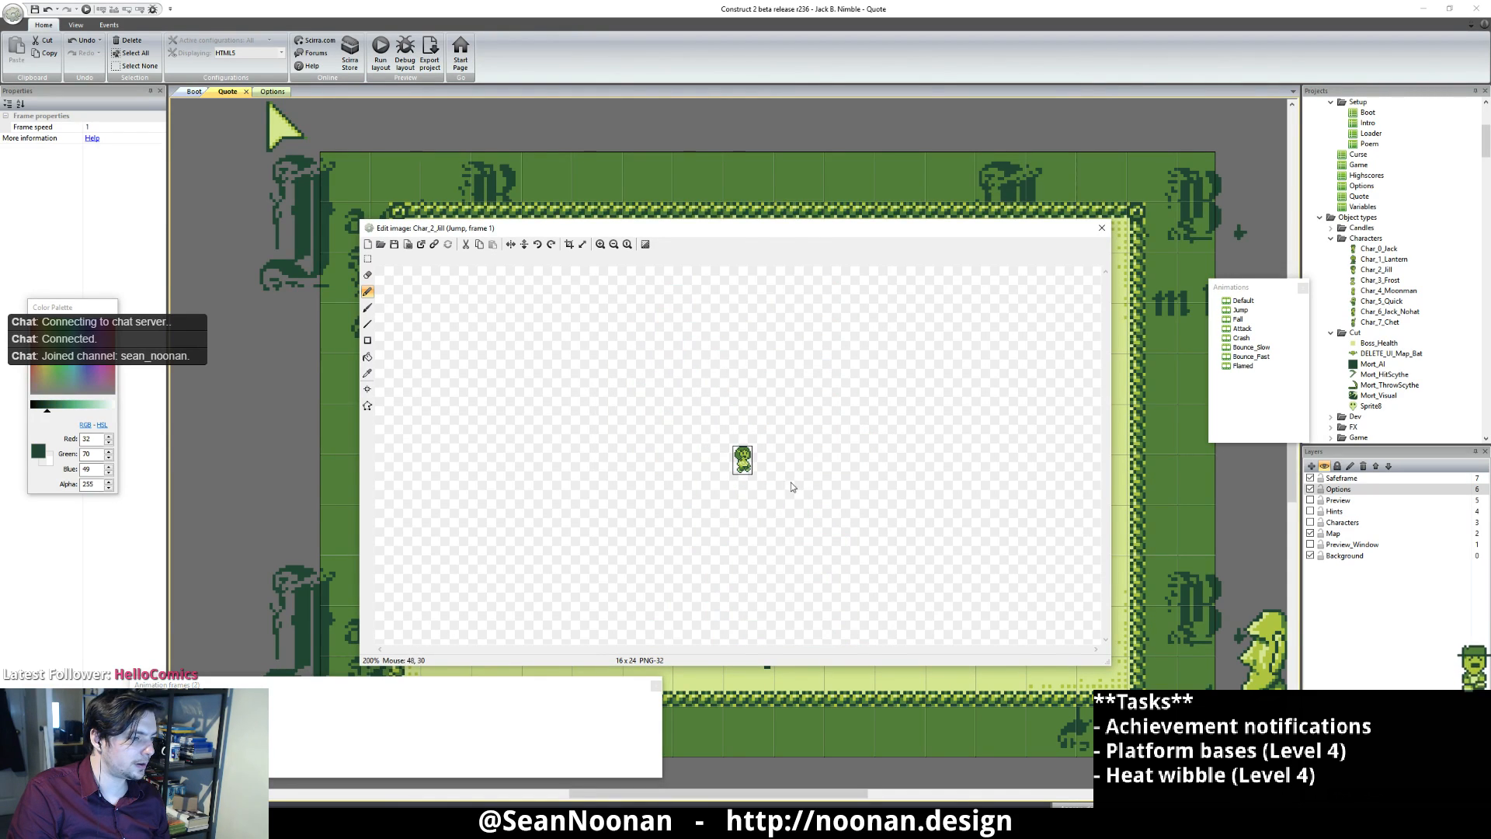
pyautogui.scroll(5, 773, 419)
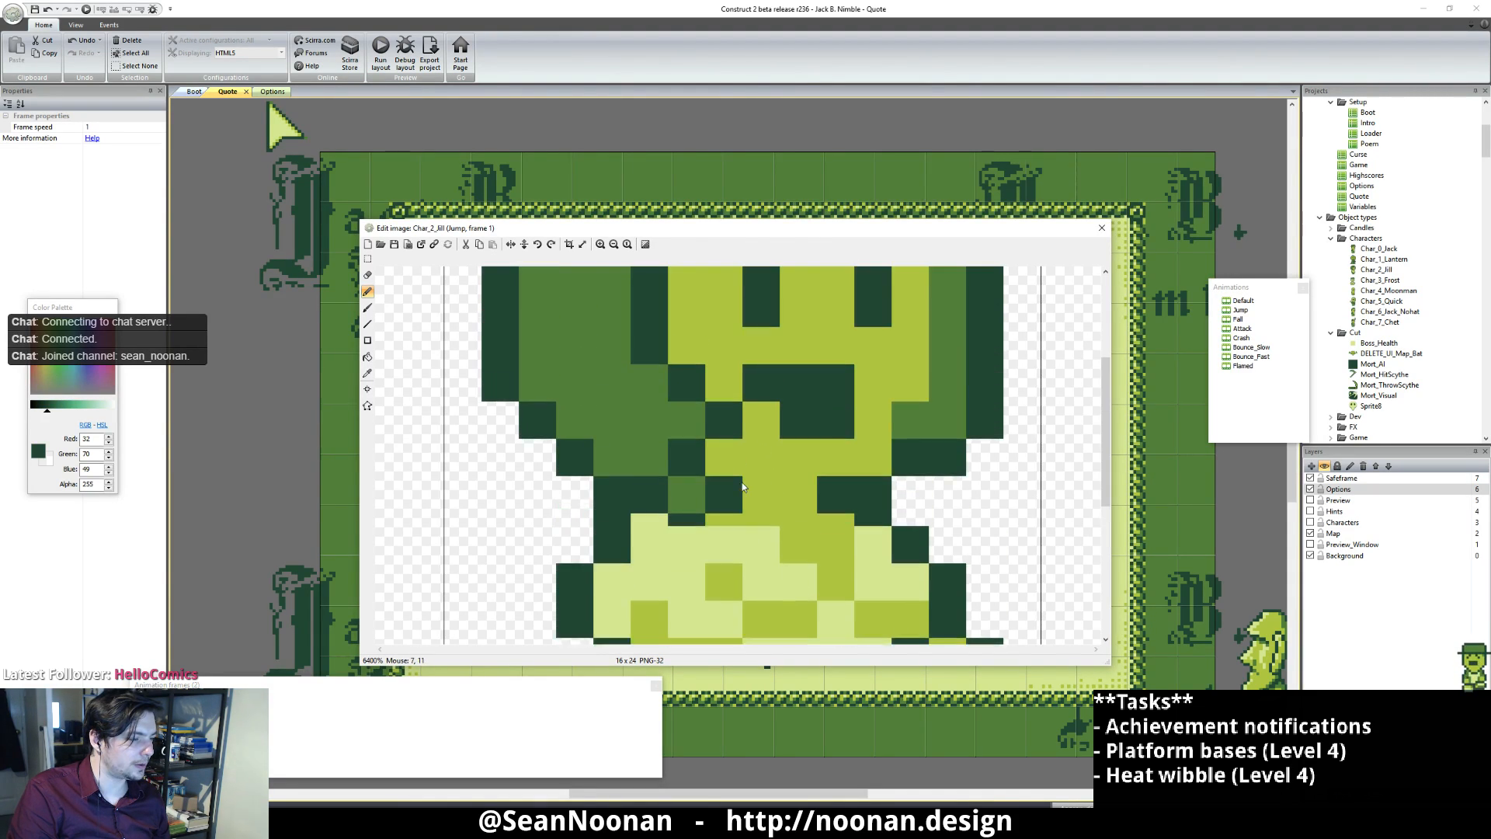
# Step: Narrow Jill's mouth in Jump frames 1 and 0 by recolouring its rear pixel light green, checking the result at small size
pyautogui.keyDown('ctrl'); pyautogui.click(772, 431); pyautogui.keyUp('ctrl')
pyautogui.click(760, 389)
pyautogui.click(162, 722)
pyautogui.keyDown('ctrl'); pyautogui.click(770, 464); pyautogui.keyUp('ctrl')
pyautogui.click(769, 387)
pyautogui.scroll(-5, 800, 464)
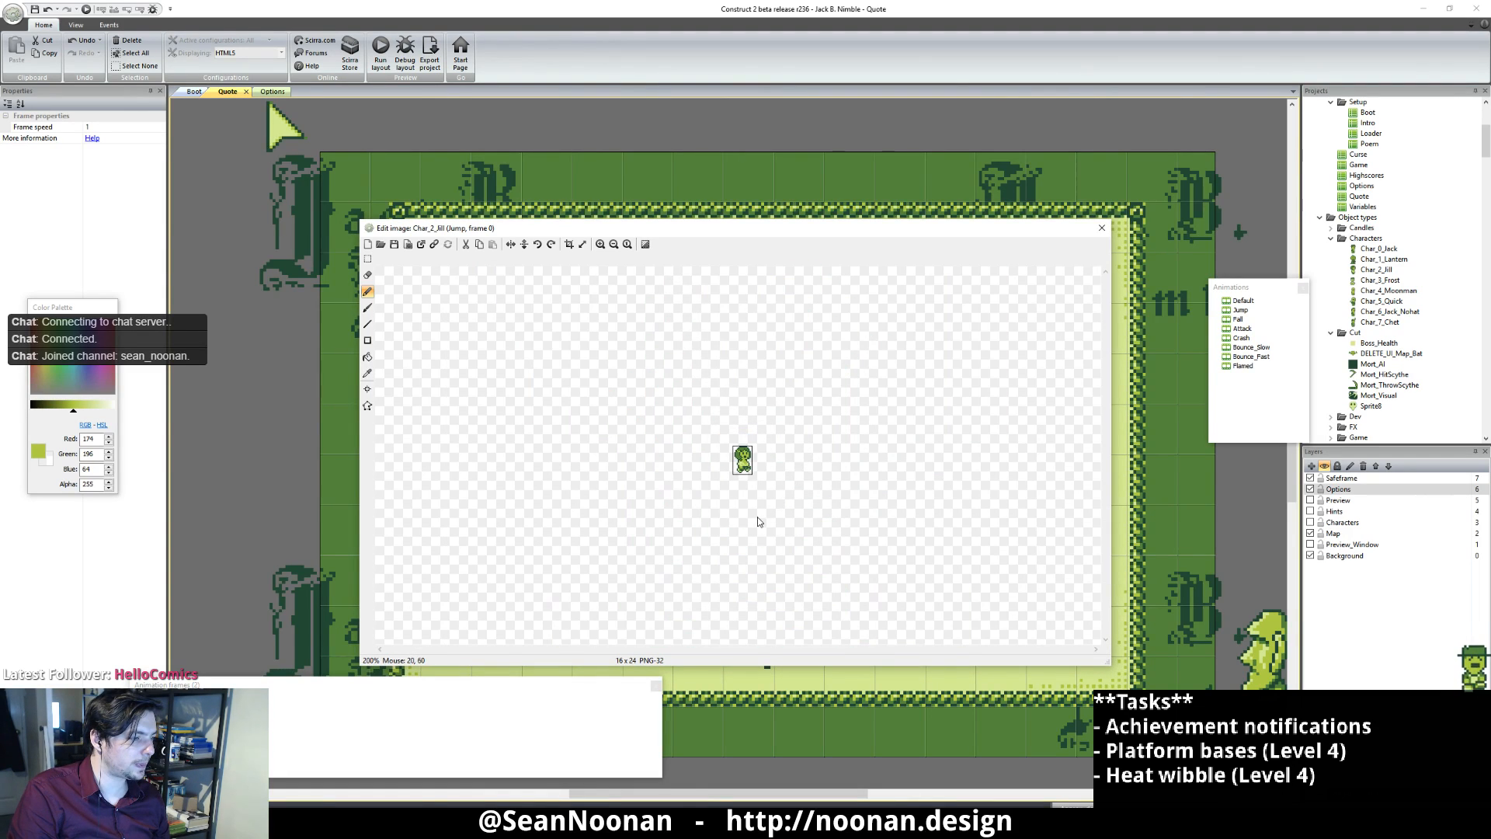
pyautogui.scroll(3, 743, 519)
# Step: Flip between Jump frames 0 and 1 to compare Jill's hair and face
pyautogui.click(219, 724)
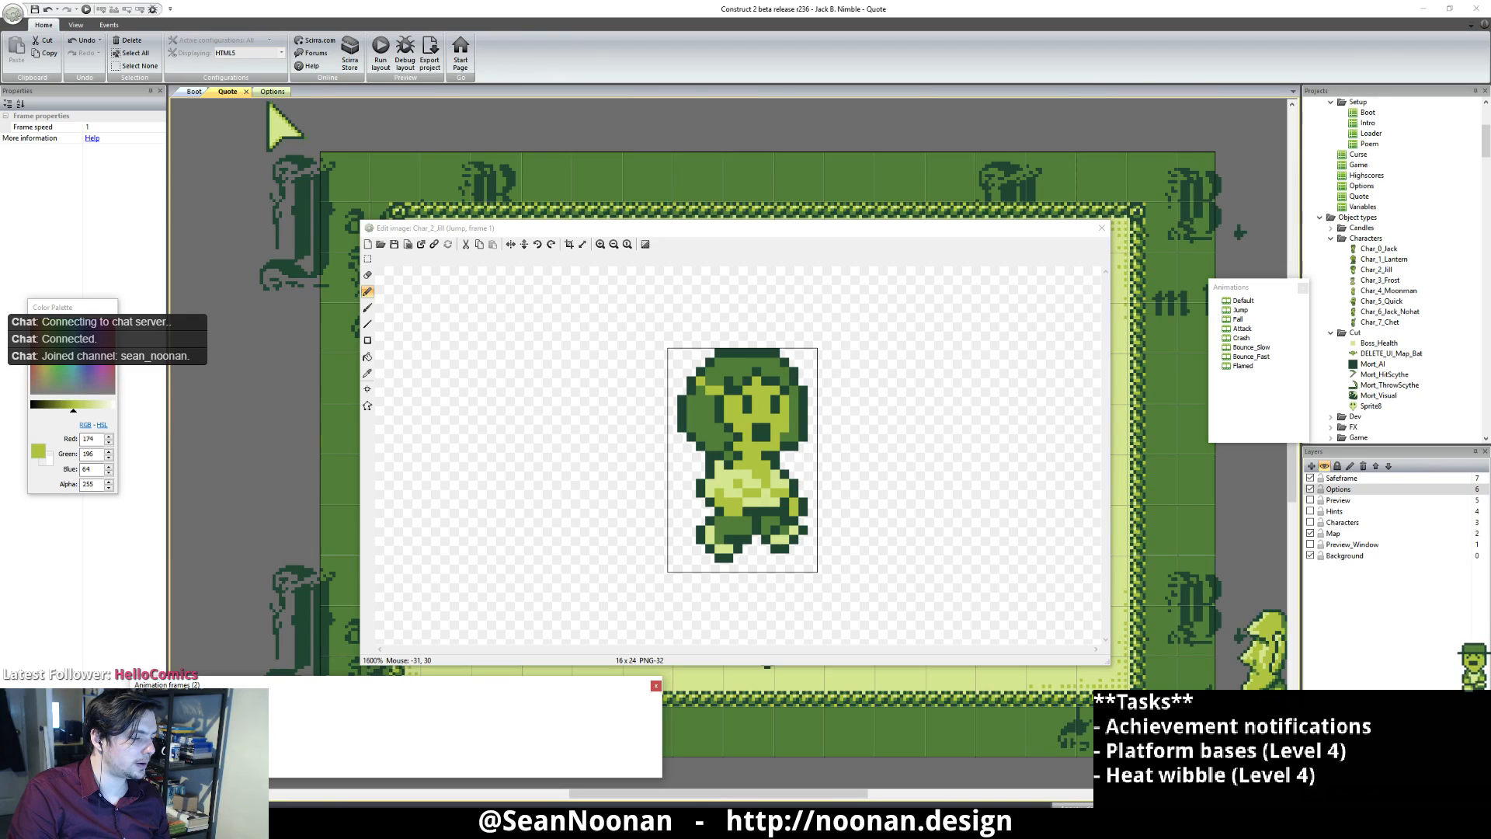
pyautogui.click(161, 722)
pyautogui.click(219, 724)
pyautogui.press('Right')
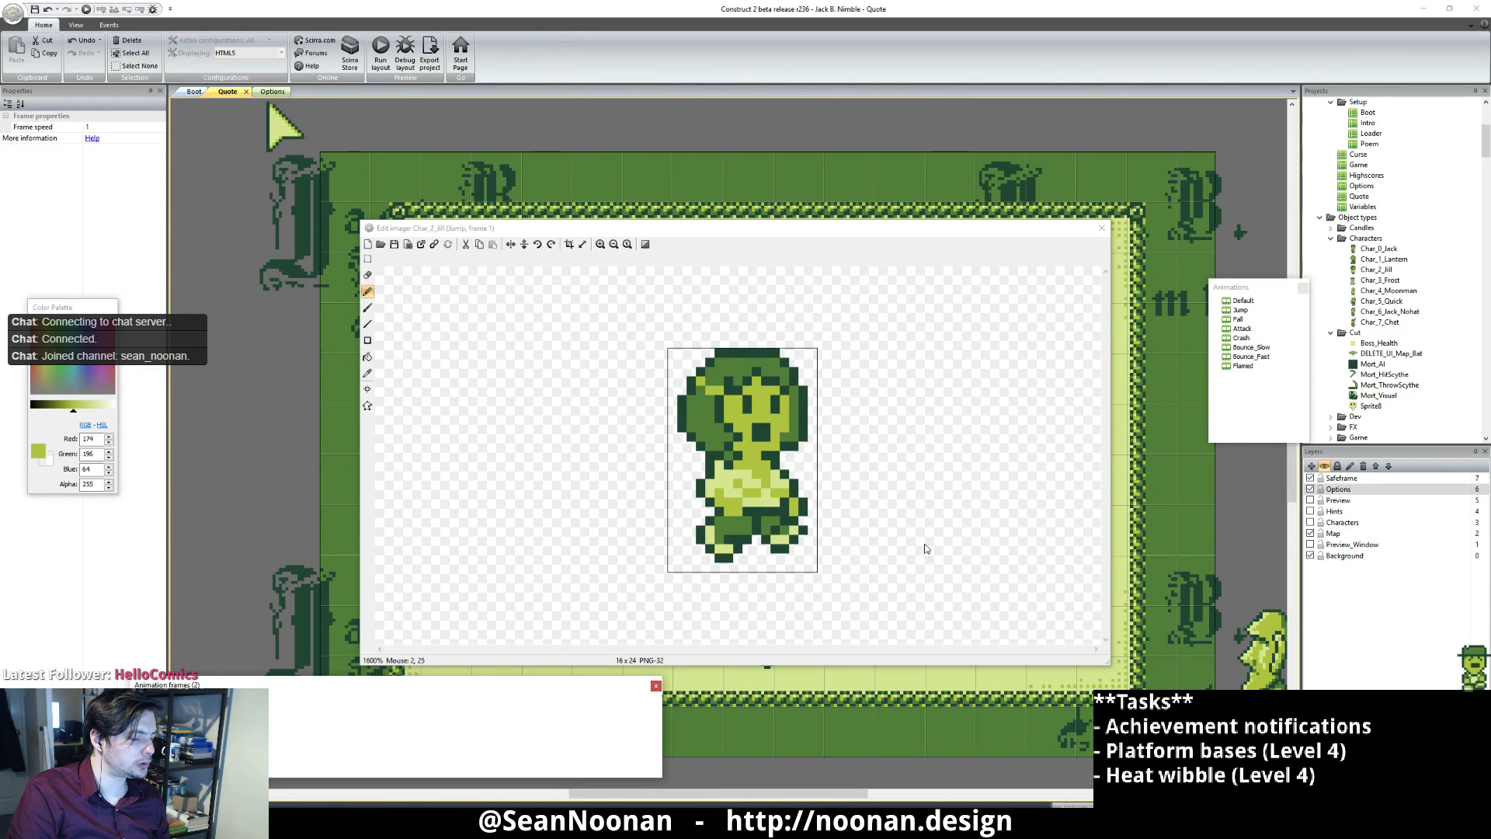
# Step: Add a light green highlight to the back of Jill's hair in Default frame 0, using the Fall frame as reference
pyautogui.click(1242, 301)
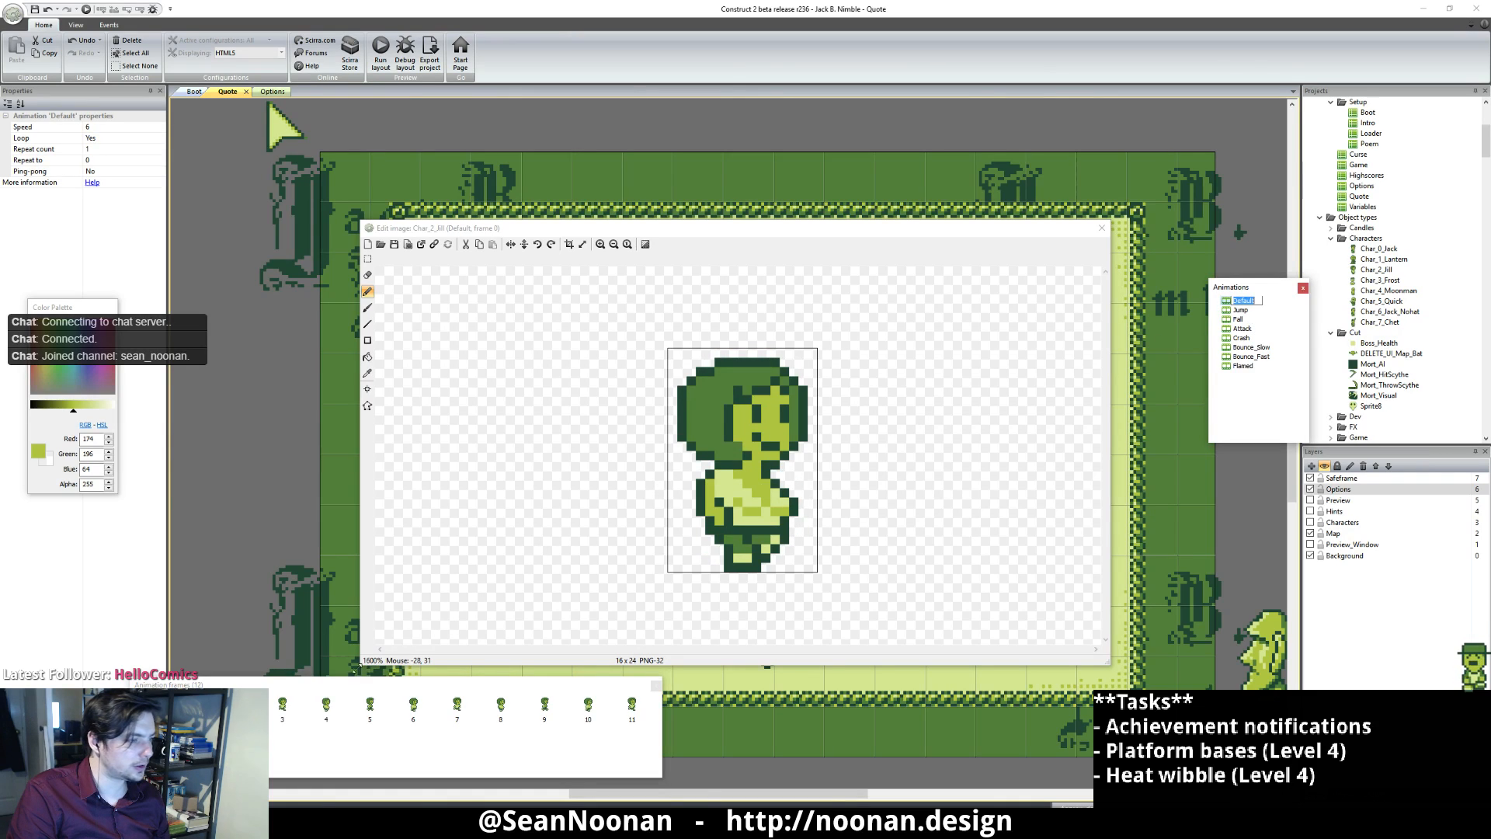
pyautogui.click(1247, 307)
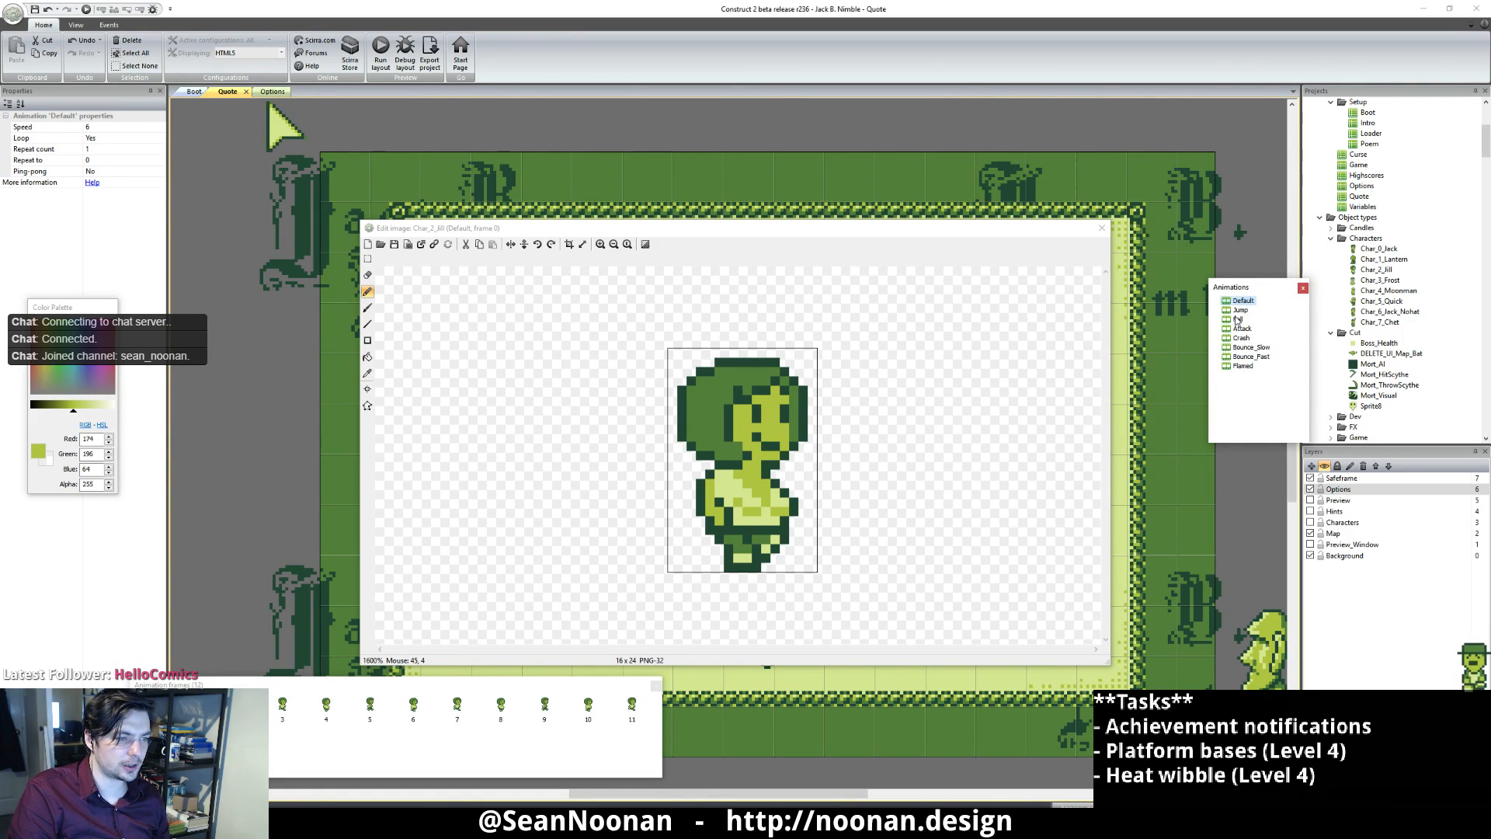
pyautogui.click(1238, 319)
pyautogui.click(721, 390)
pyautogui.click(1231, 304)
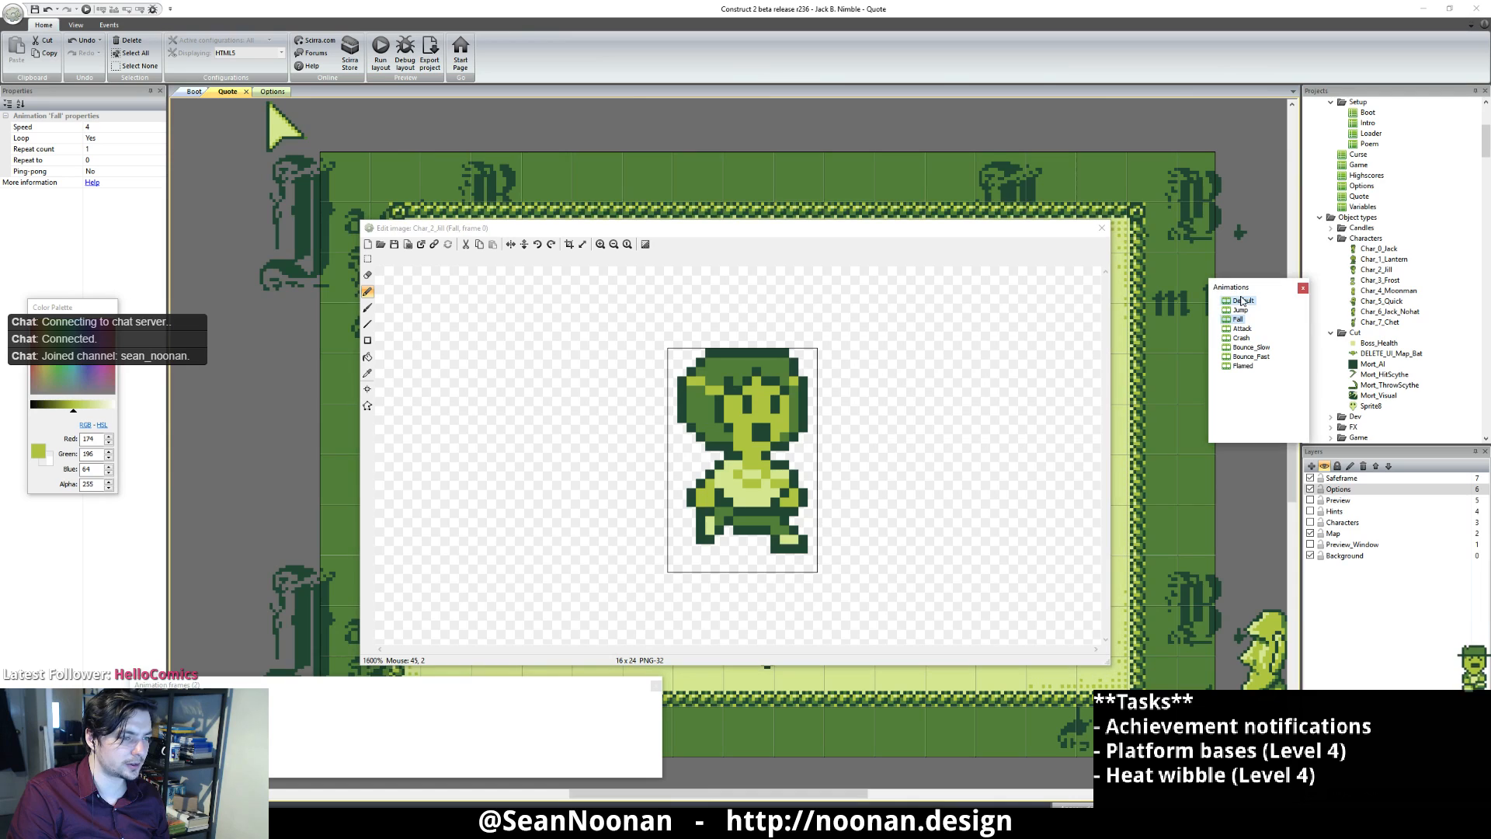
pyautogui.click(696, 386)
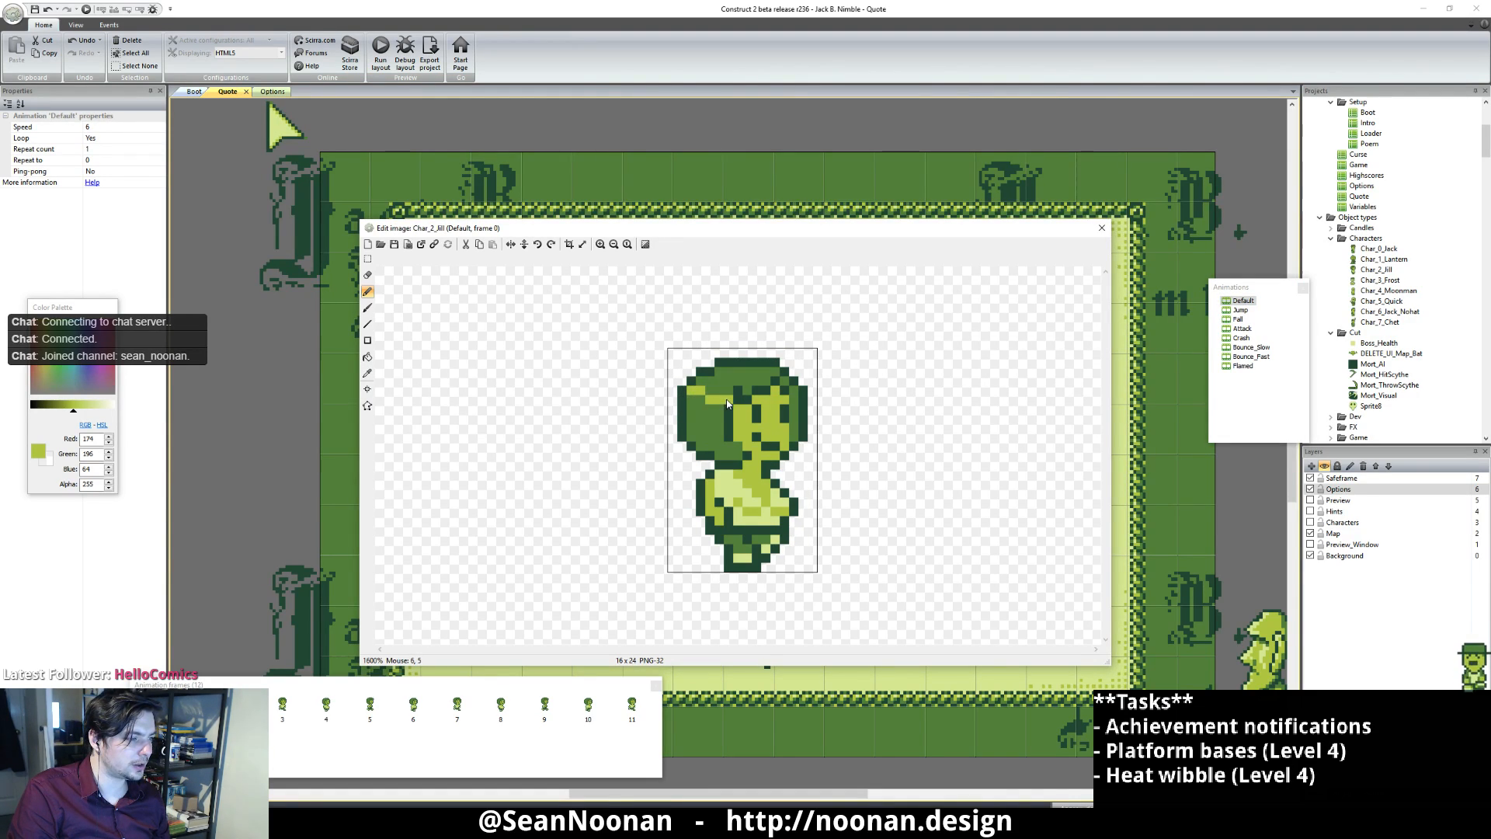
pyautogui.scroll(-2, 779, 490)
pyautogui.scroll(-1, 779, 486)
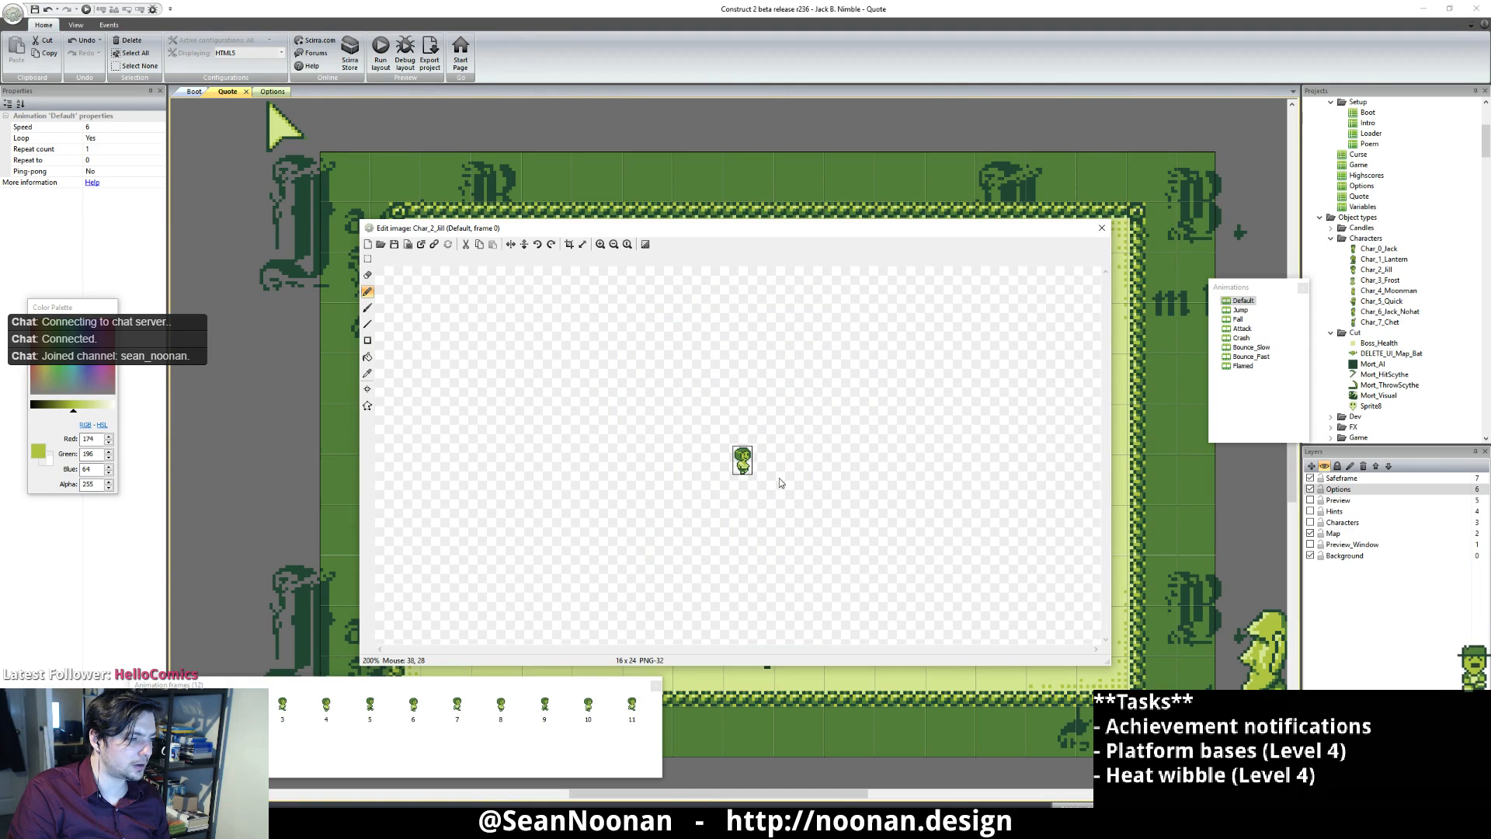
pyautogui.scroll(3, 778, 482)
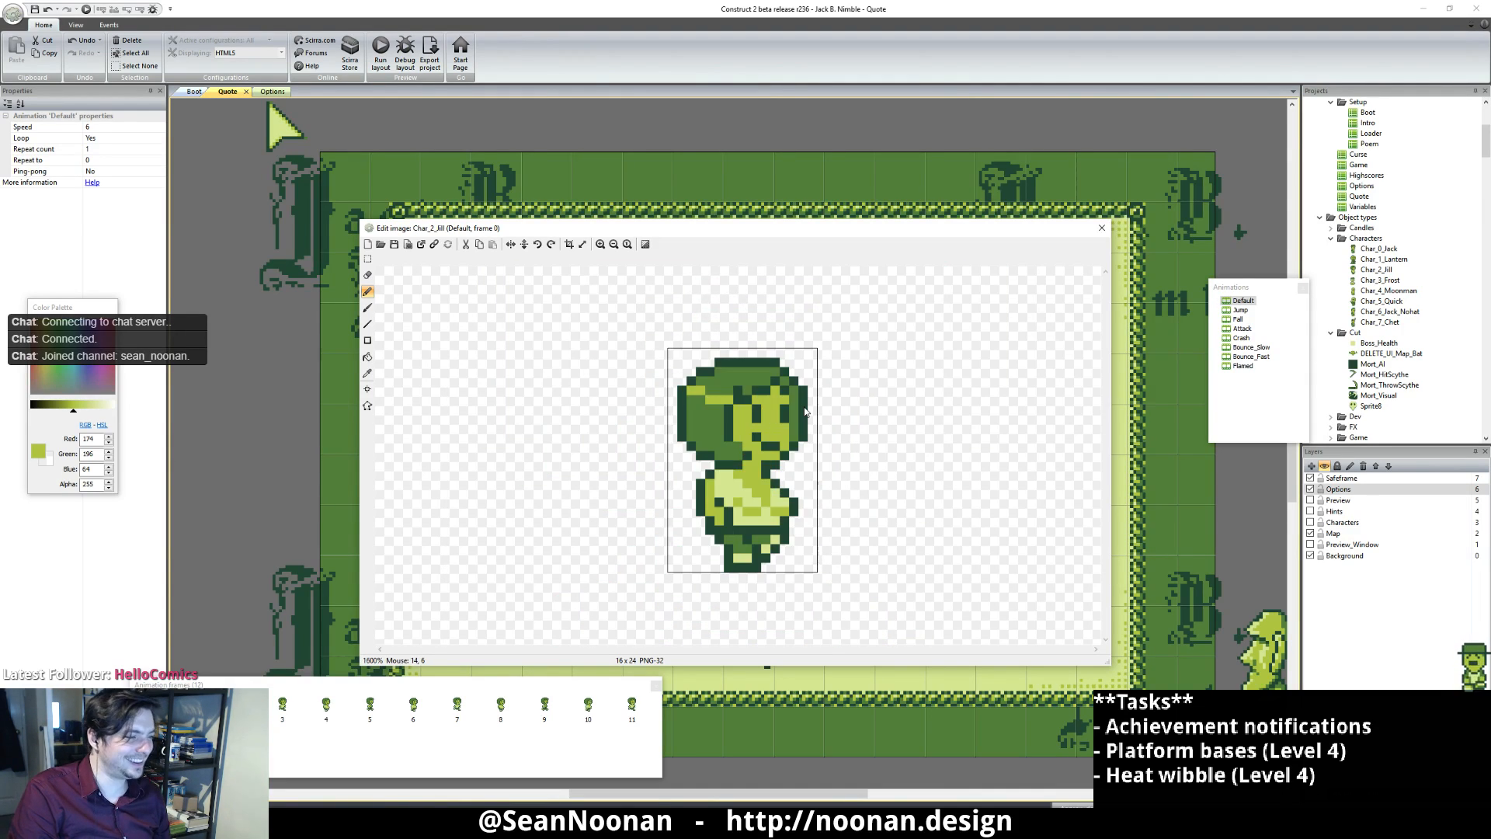
# Step: Try a light green highlight pixel on the front of Jill's hair in Default frame 0 and undo it
pyautogui.scroll(2, 809, 396)
pyautogui.scroll(-1, 810, 393)
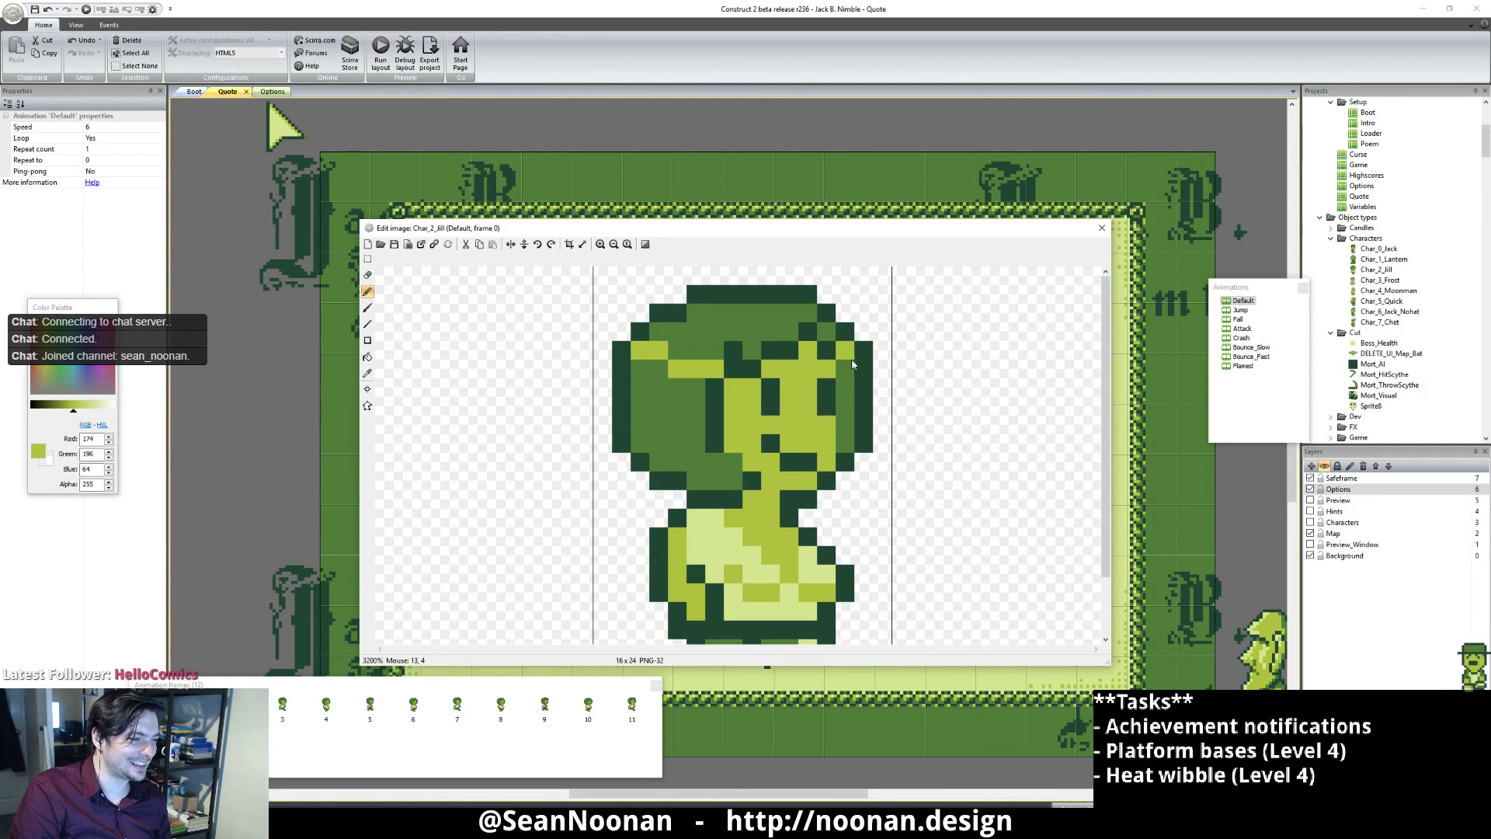
pyautogui.scroll(-2, 870, 449)
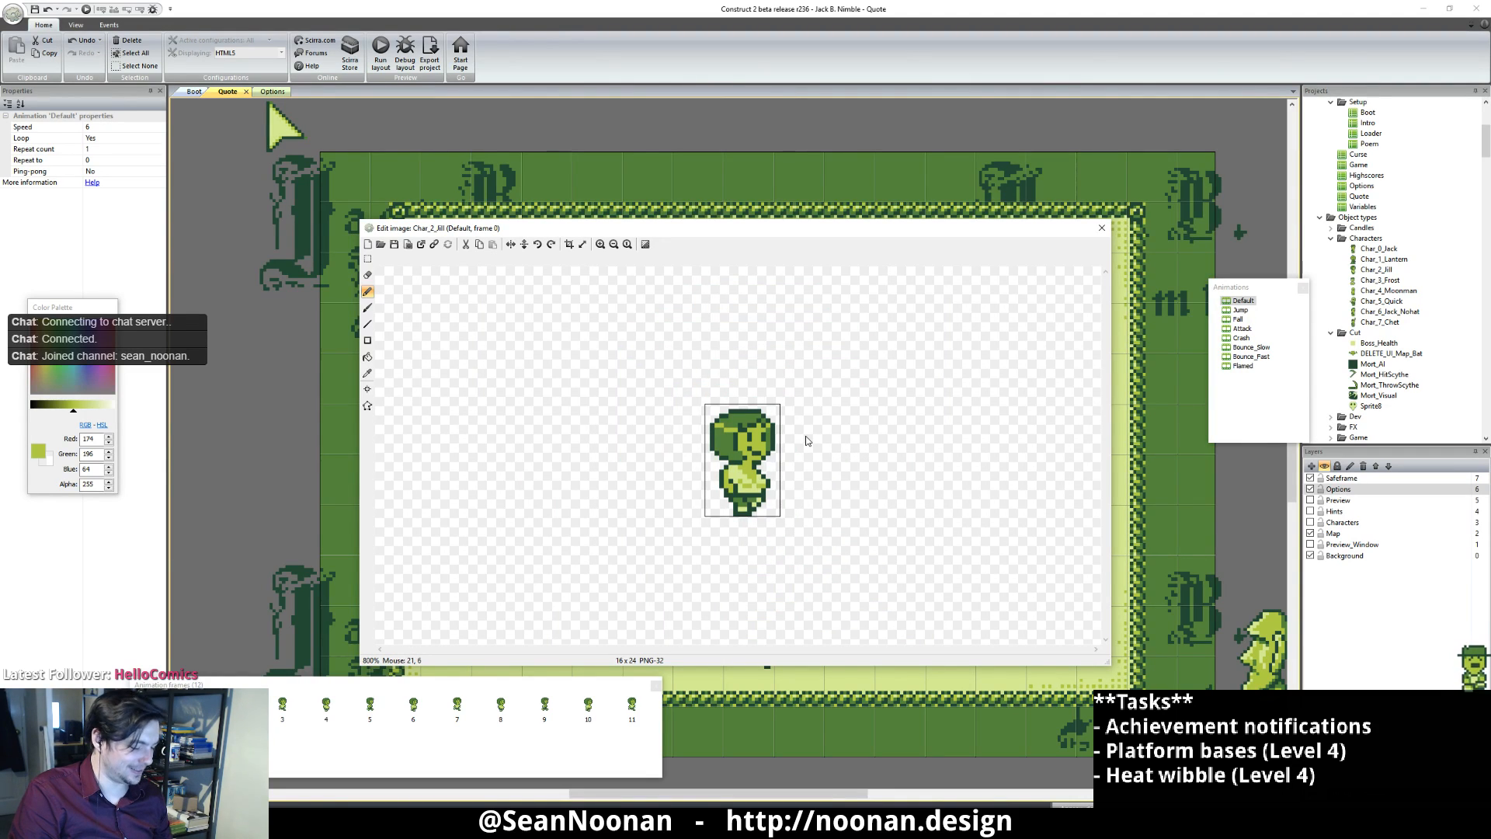
pyautogui.click(764, 424)
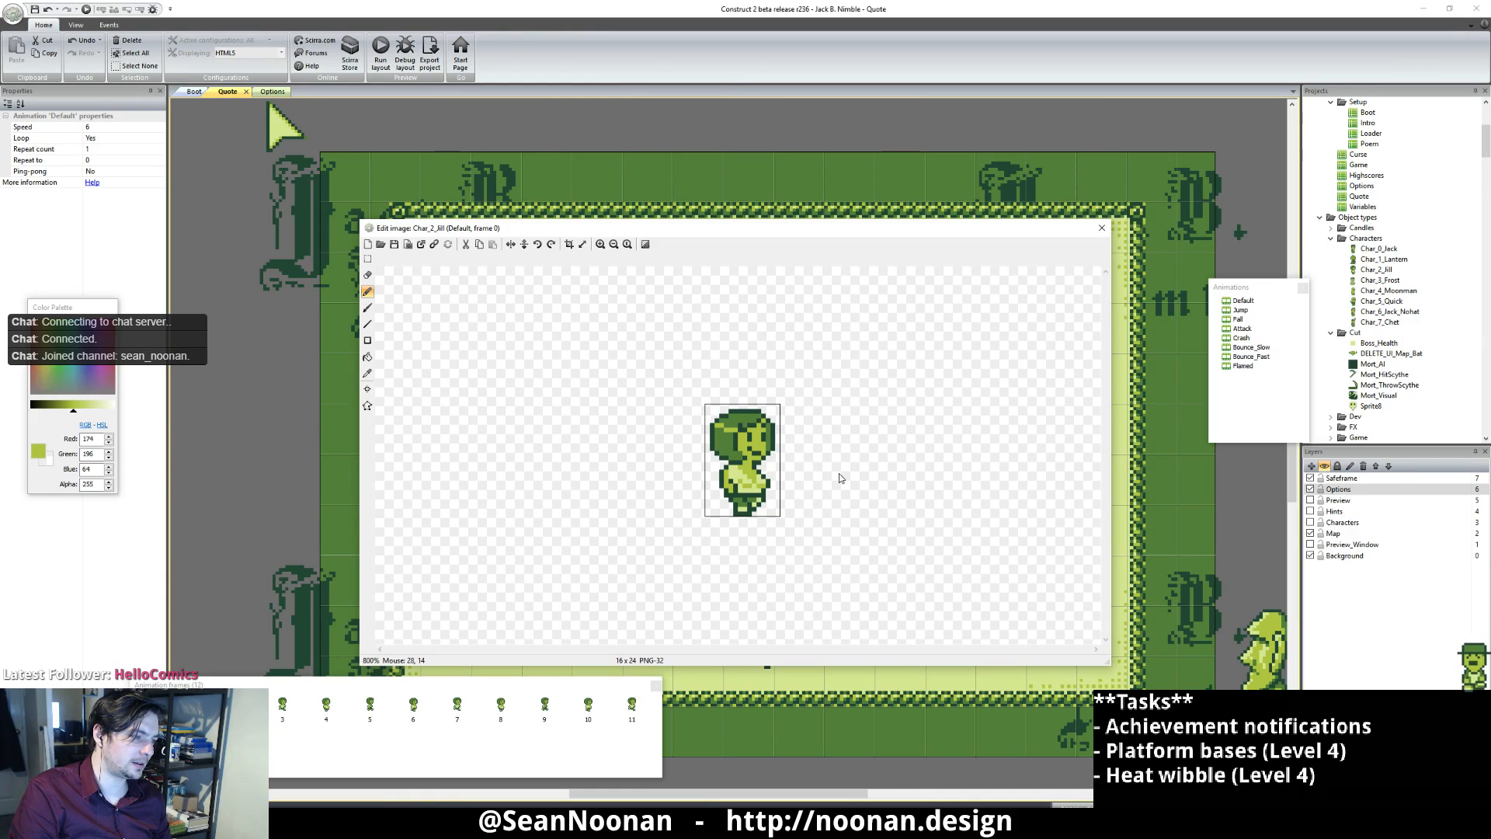
pyautogui.hotkey('ctrl', 'z')
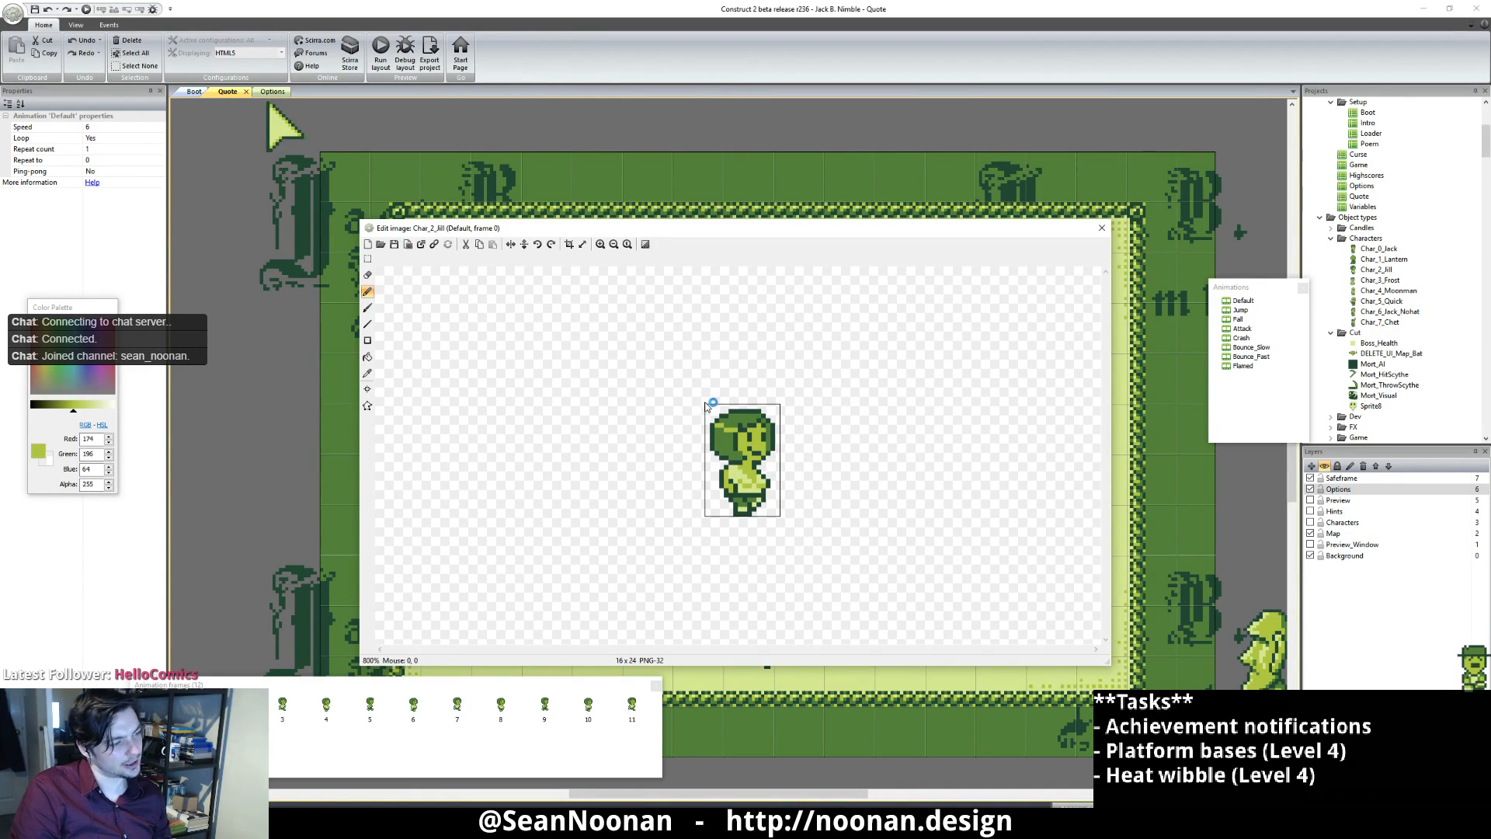
# Step: Add a light green highlight to the back of Jill's hair in Default frame 1 and compare it with frame 0 at small size
pyautogui.click(195, 705)
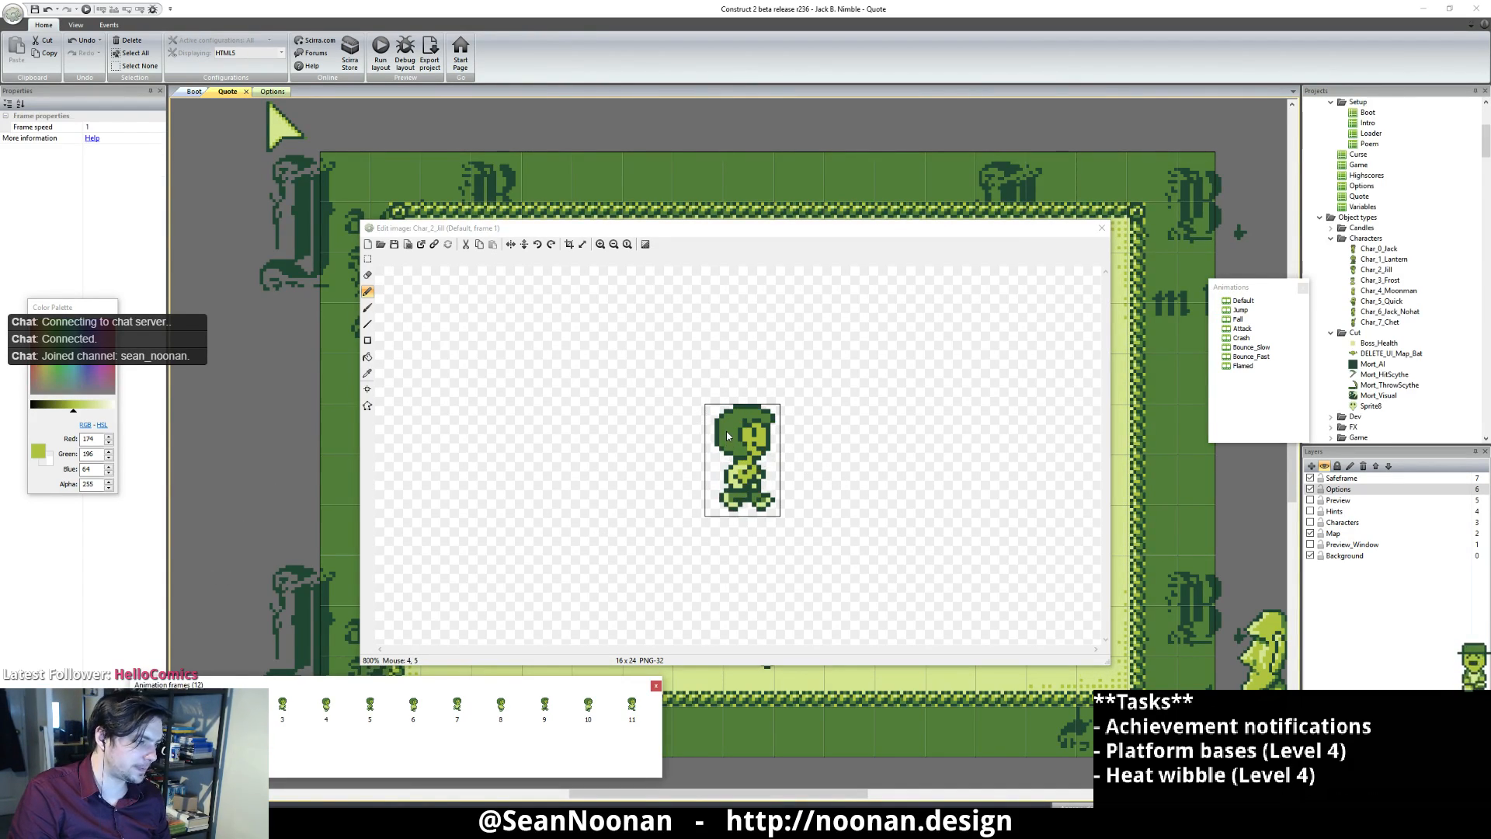
pyautogui.scroll(2, 737, 413)
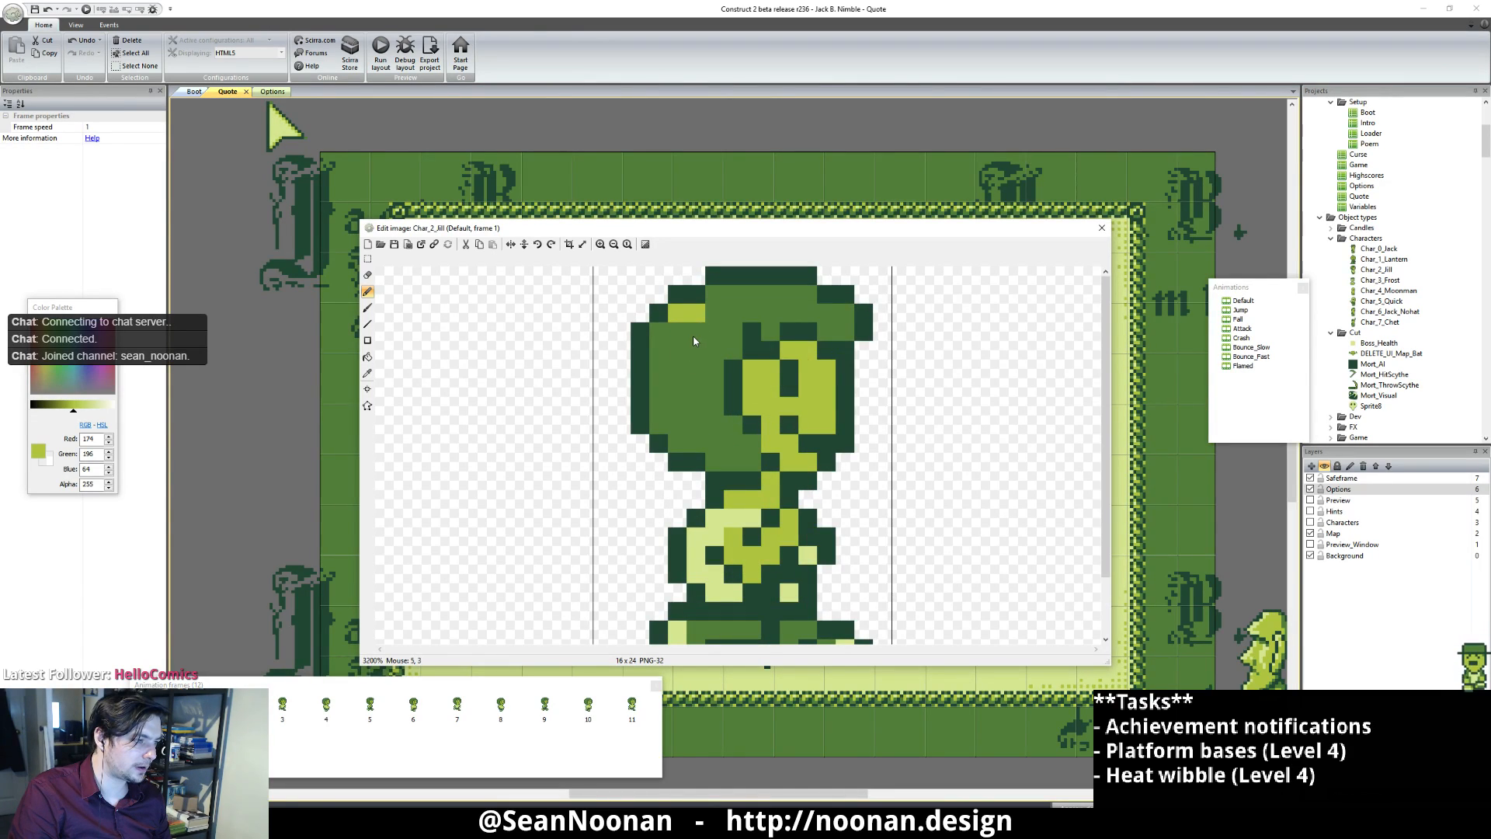
pyautogui.keyDown('ctrl'); pyautogui.click(712, 314); pyautogui.keyUp('ctrl')
pyautogui.moveTo(699, 314); pyautogui.dragTo(680, 315)
pyautogui.scroll(-4, 564, 536)
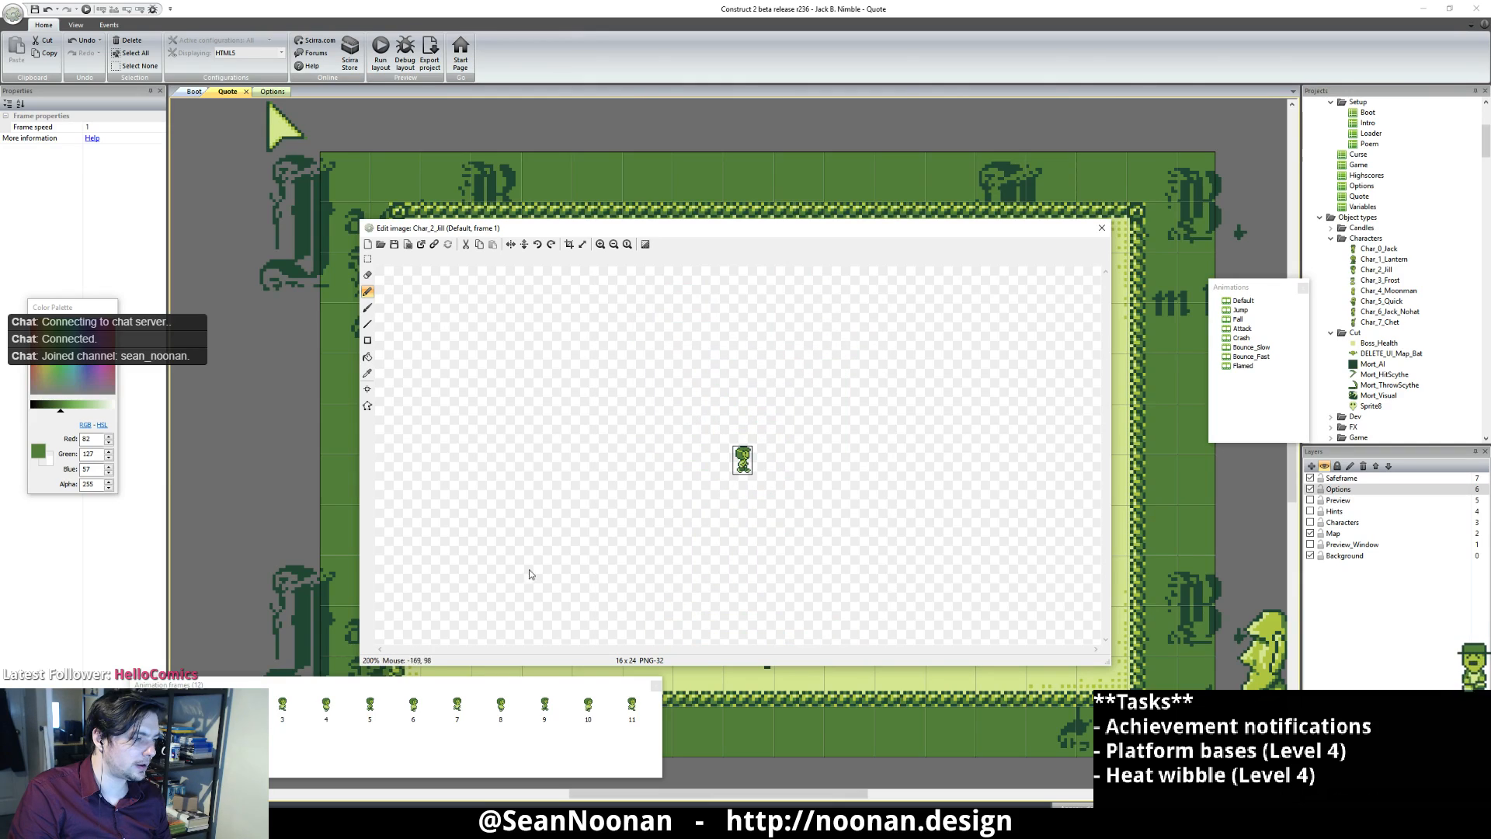
pyautogui.click(151, 705)
pyautogui.press('Right')
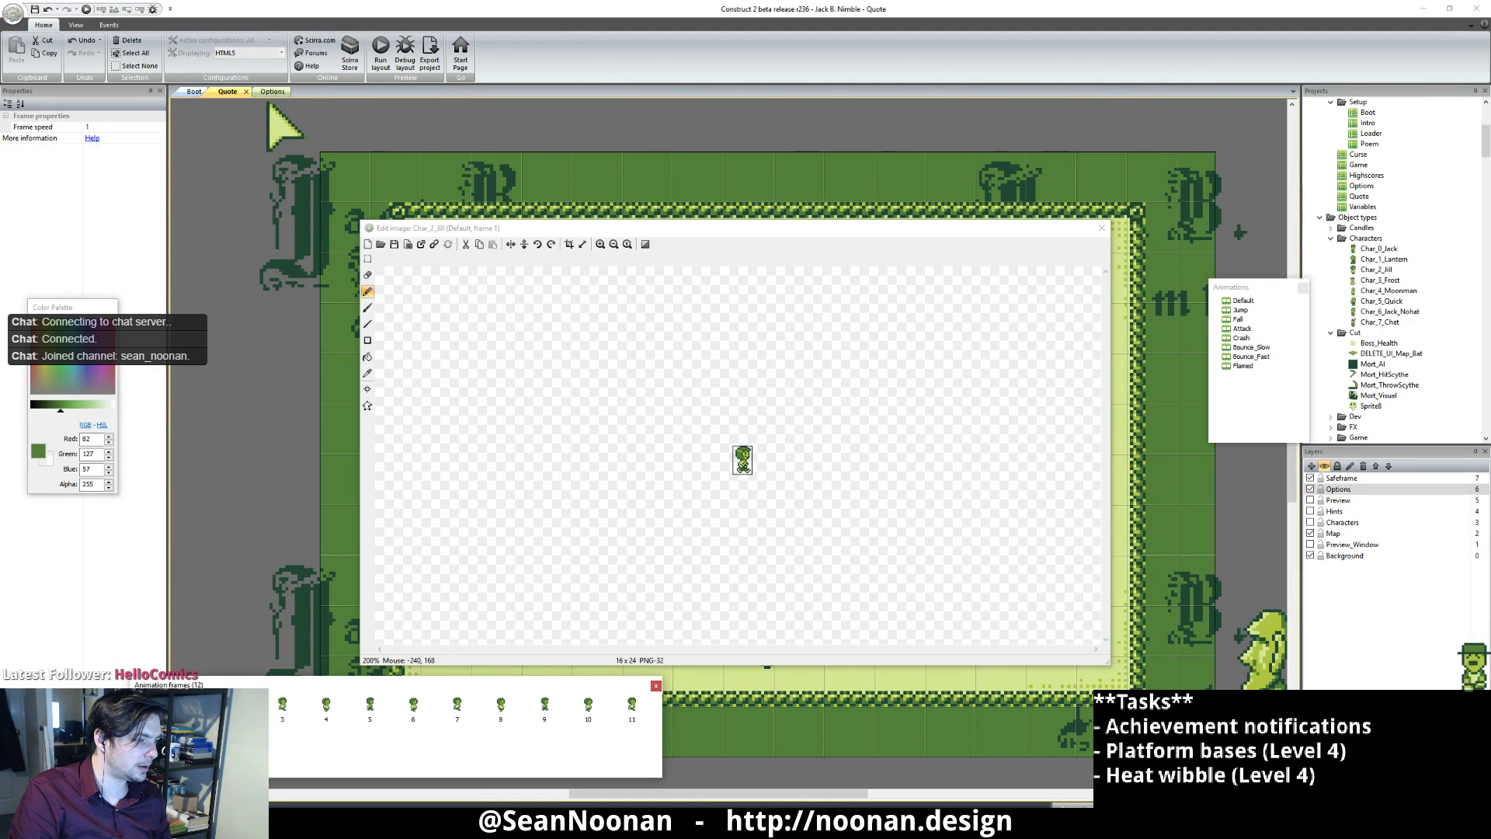
# Step: Paint a stepped light green highlight on the back of Jill's hair in Default frame 2, sampling the colour from frame 0
pyautogui.click(151, 704)
pyautogui.keyDown('ctrl'); pyautogui.scroll(4, 740, 410); pyautogui.keyUp('ctrl')
pyautogui.keyDown('ctrl'); pyautogui.click(680, 368); pyautogui.keyUp('ctrl')
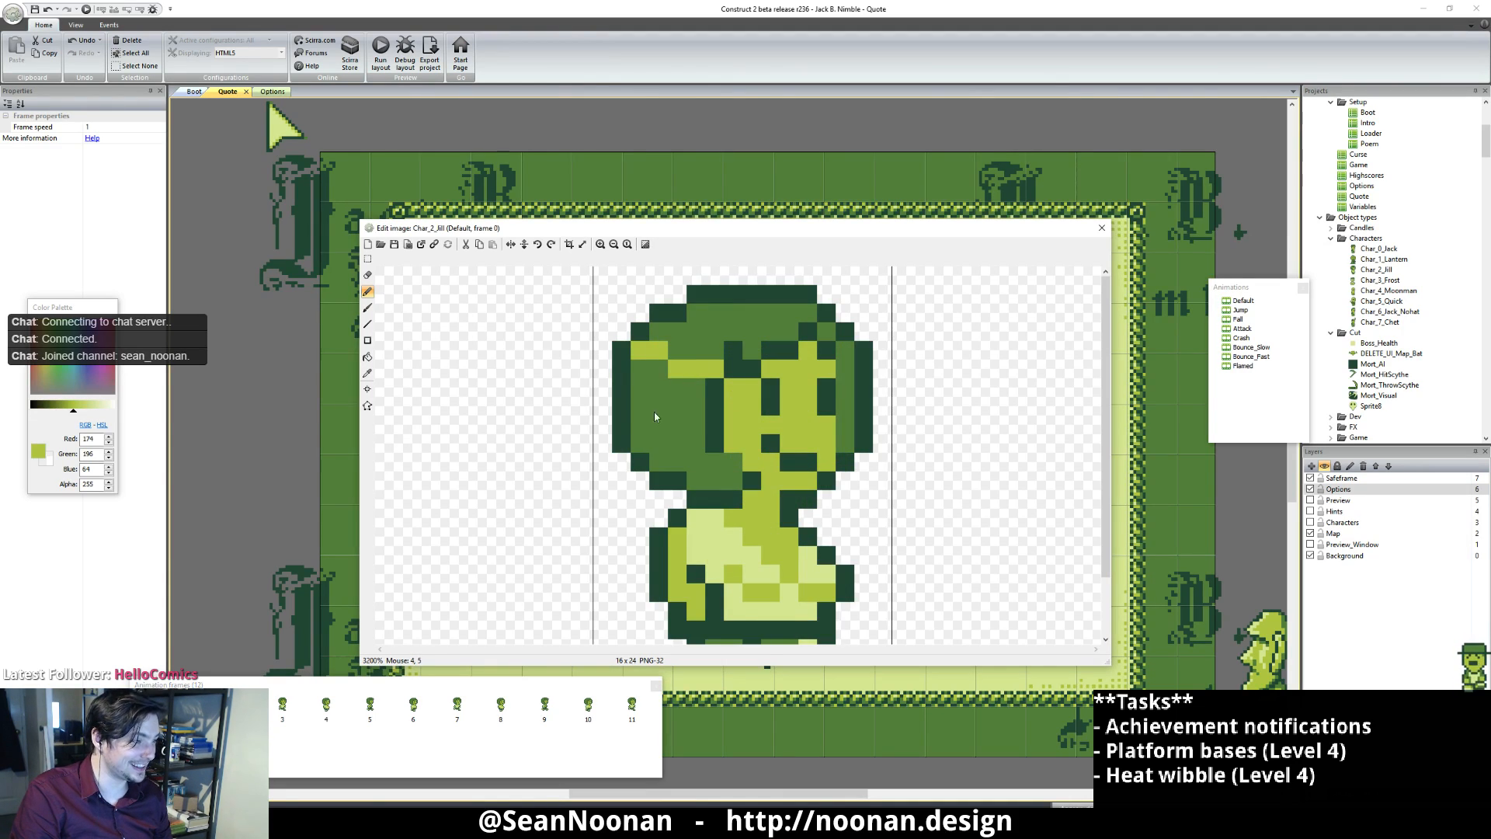
pyautogui.click(239, 704)
pyautogui.moveTo(640, 351); pyautogui.dragTo(662, 358)
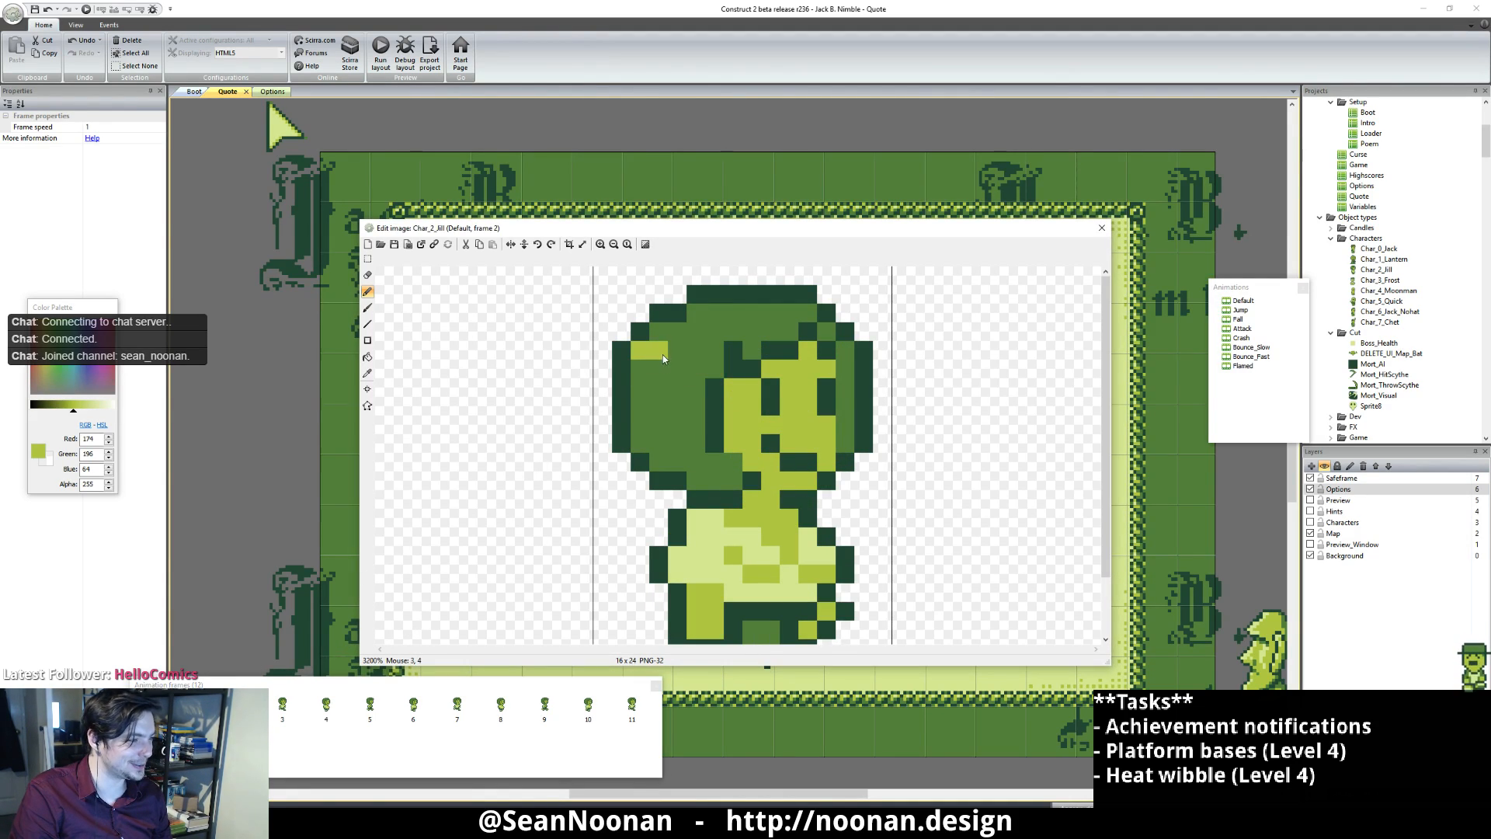
pyautogui.keyDown('ctrl'); pyautogui.rightClick(653, 412); pyautogui.keyUp('ctrl')
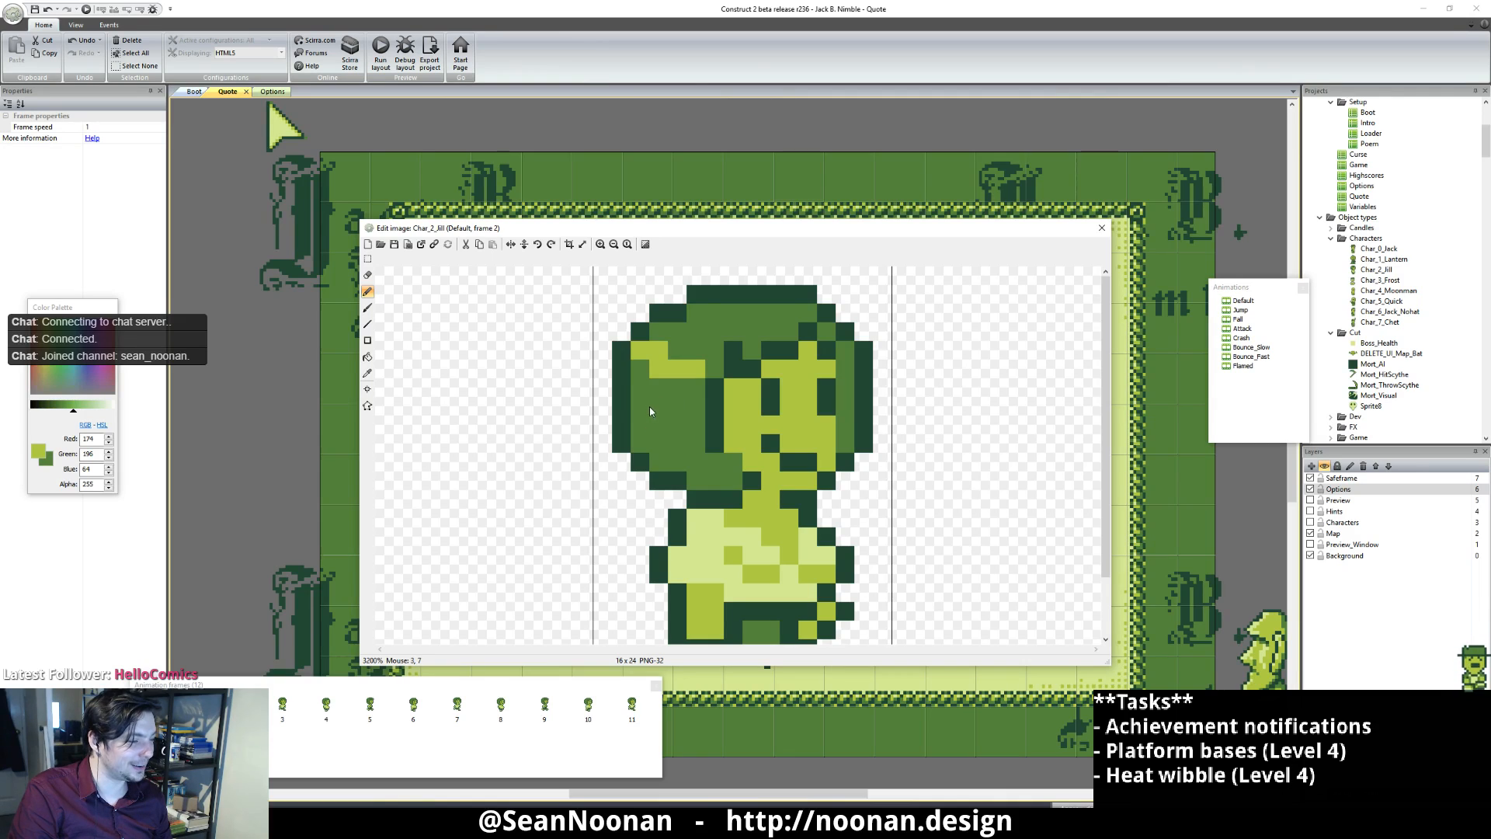
pyautogui.click(708, 368)
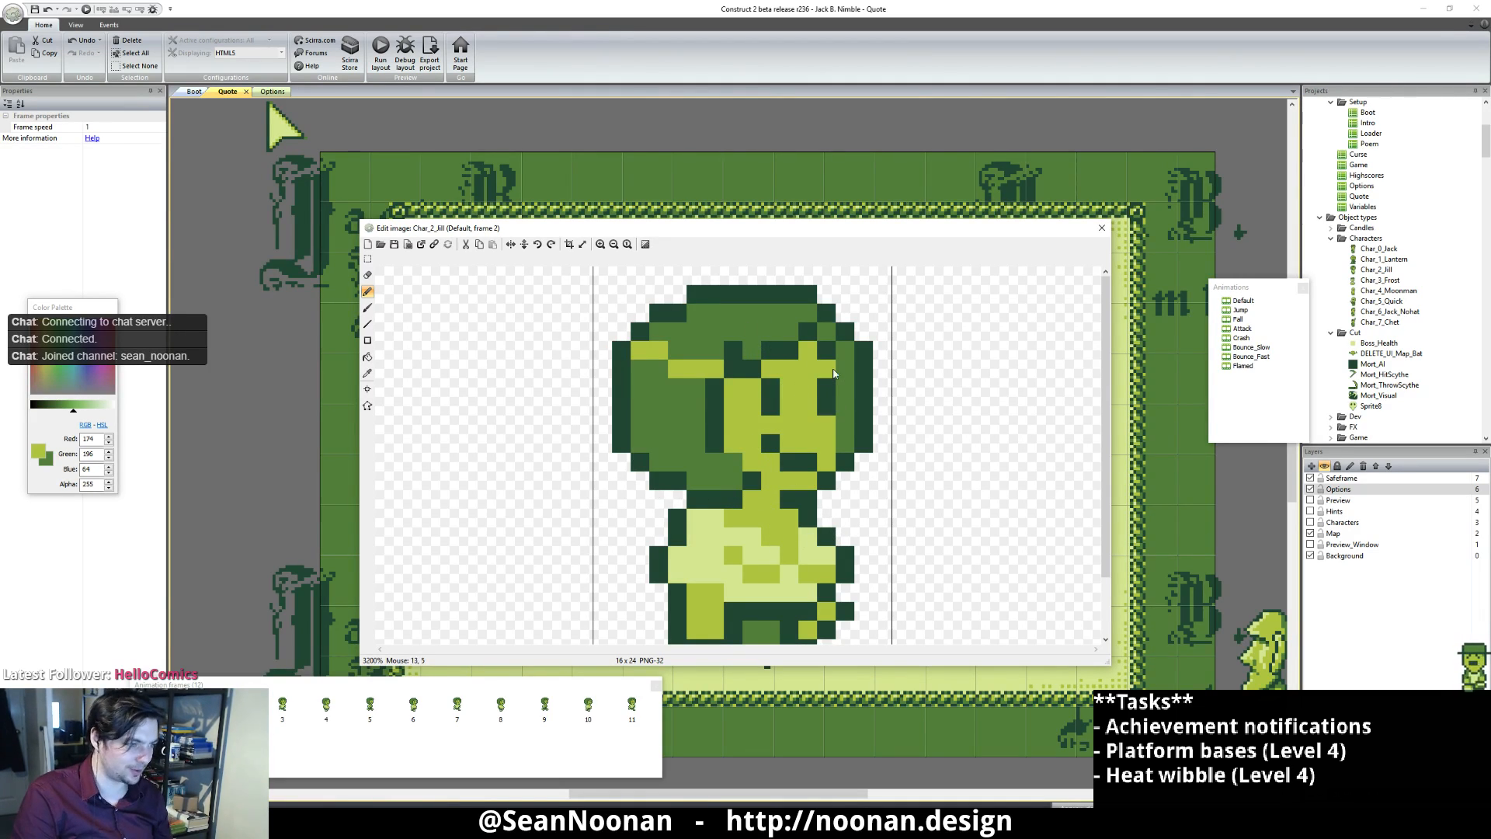
# Step: Flip through Default frames 0 to 3 to compare the position of Jill's hair highlight
pyautogui.click(239, 706)
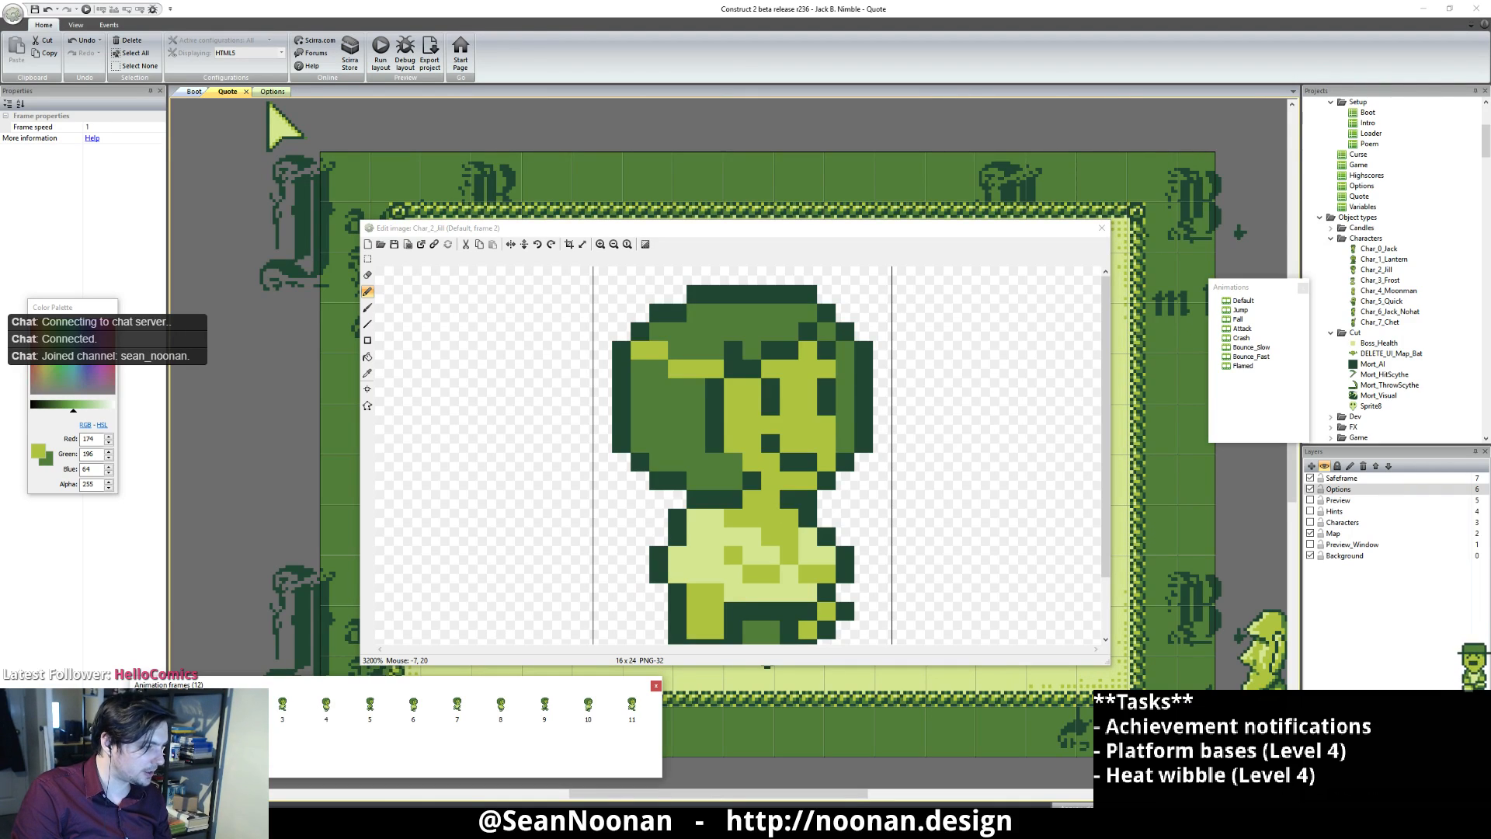
pyautogui.click(151, 707)
pyautogui.click(195, 707)
pyautogui.click(238, 707)
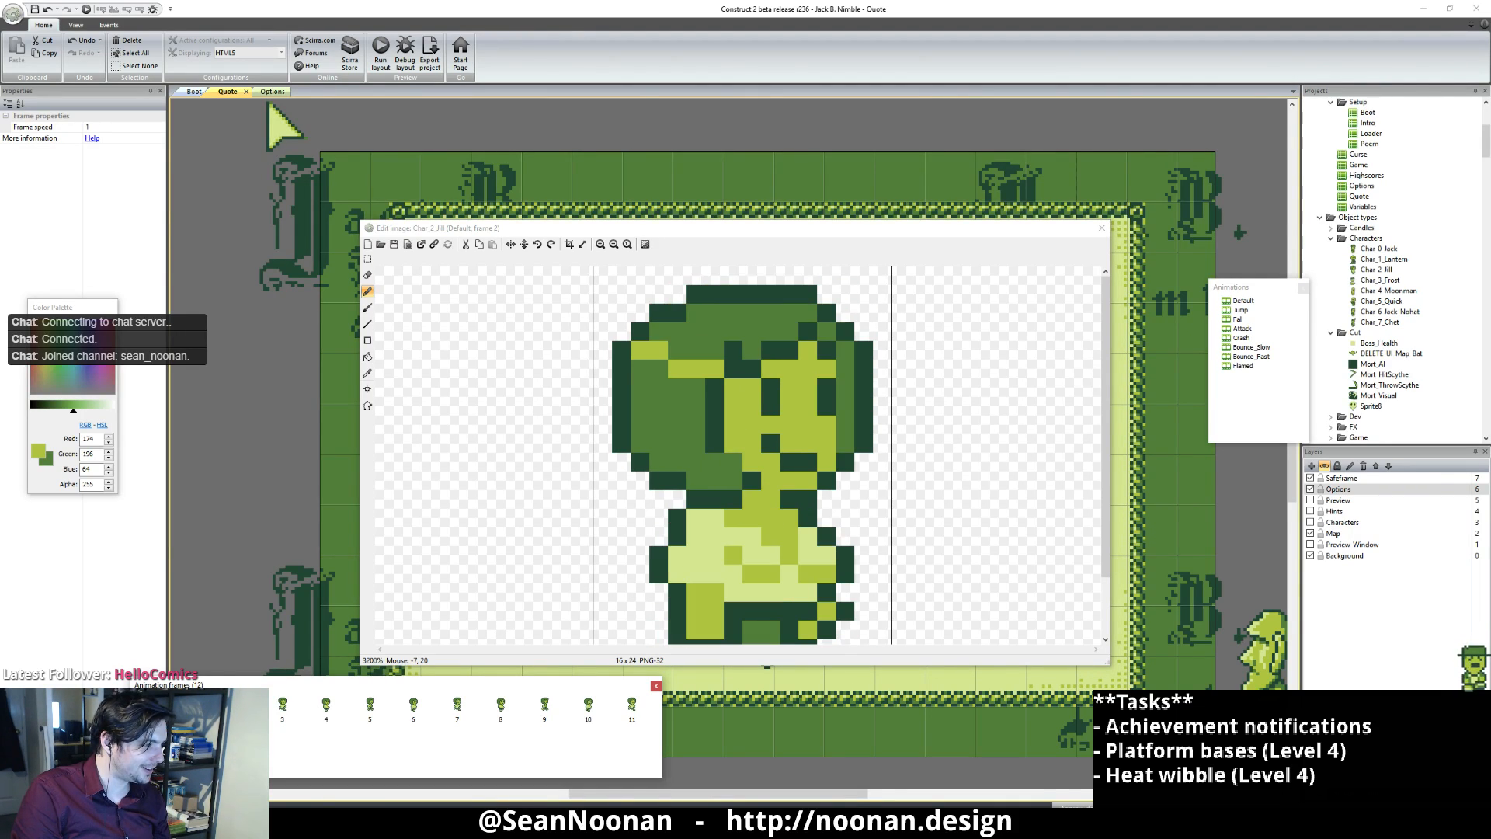
pyautogui.click(274, 710)
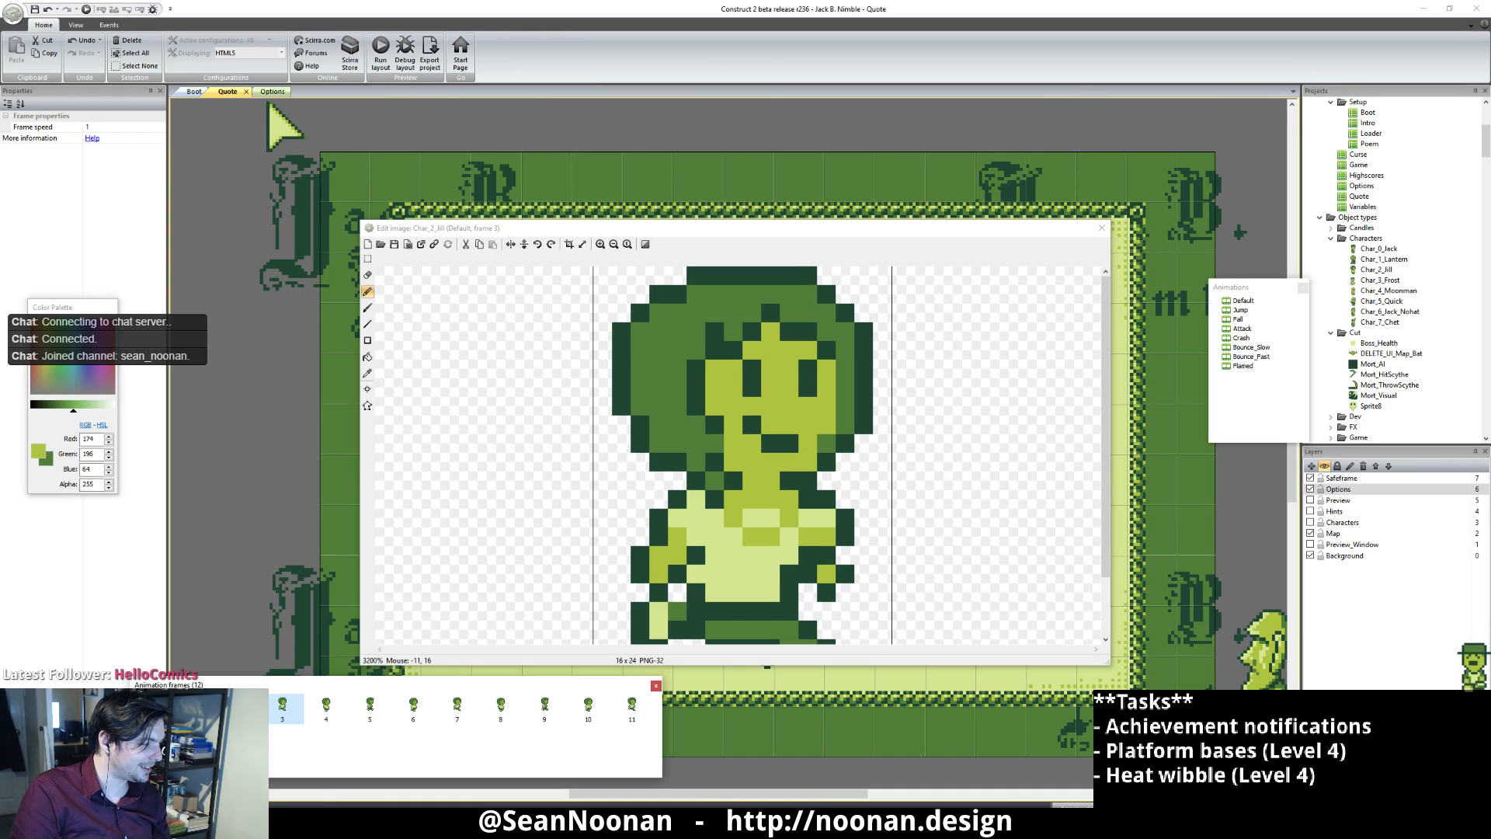
pyautogui.click(238, 707)
pyautogui.click(683, 377)
# Step: Paint a light green highlight on the back of Jill's hair in Default frame 3 and compare it with frame 2 at small size
pyautogui.click(284, 710)
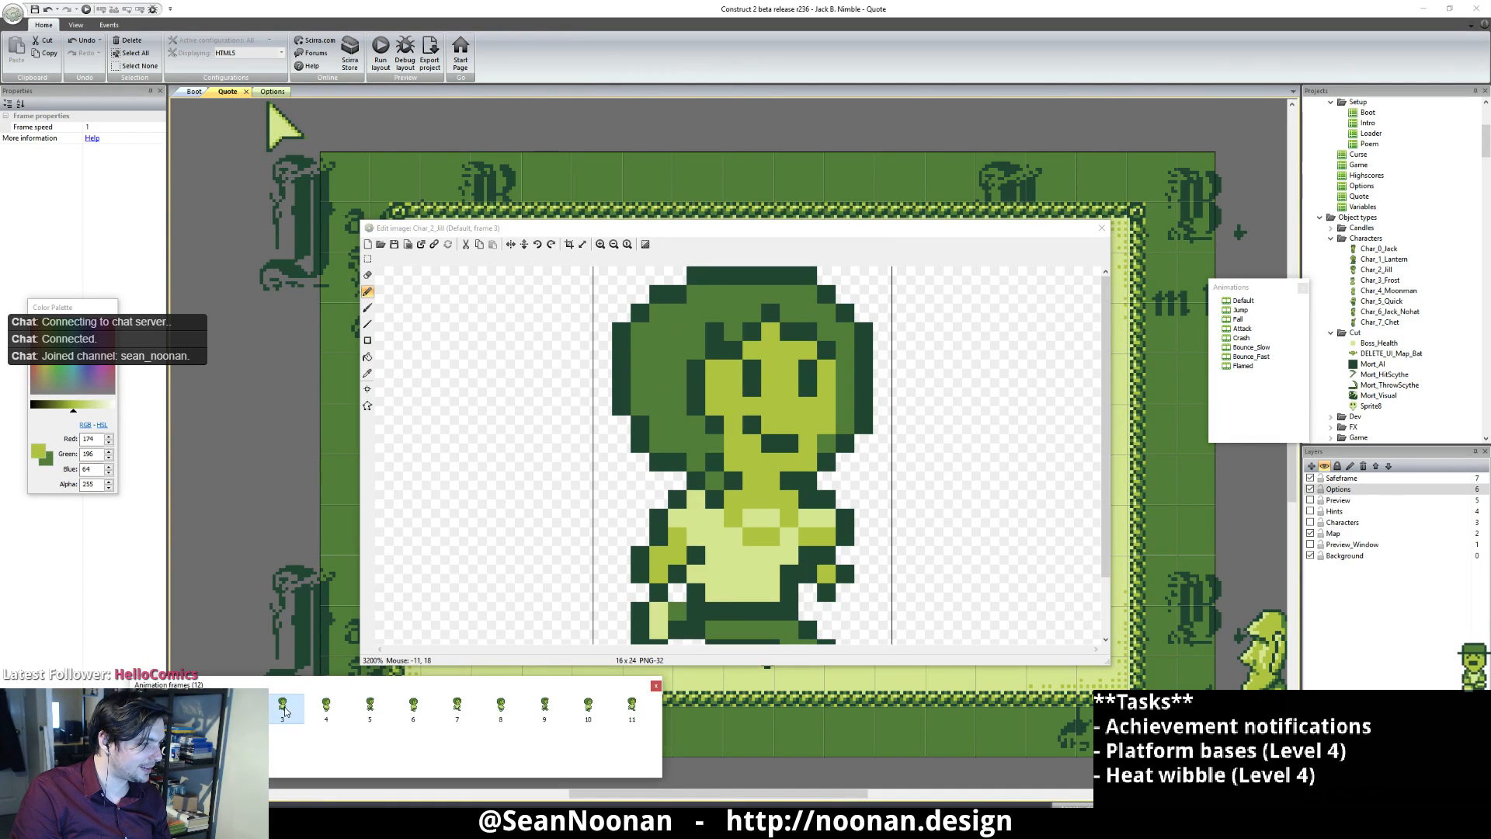
pyautogui.moveTo(658, 350); pyautogui.dragTo(641, 334)
pyautogui.keyDown('ctrl'); pyautogui.click(674, 335); pyautogui.keyUp('ctrl')
pyautogui.scroll(-4, 544, 535)
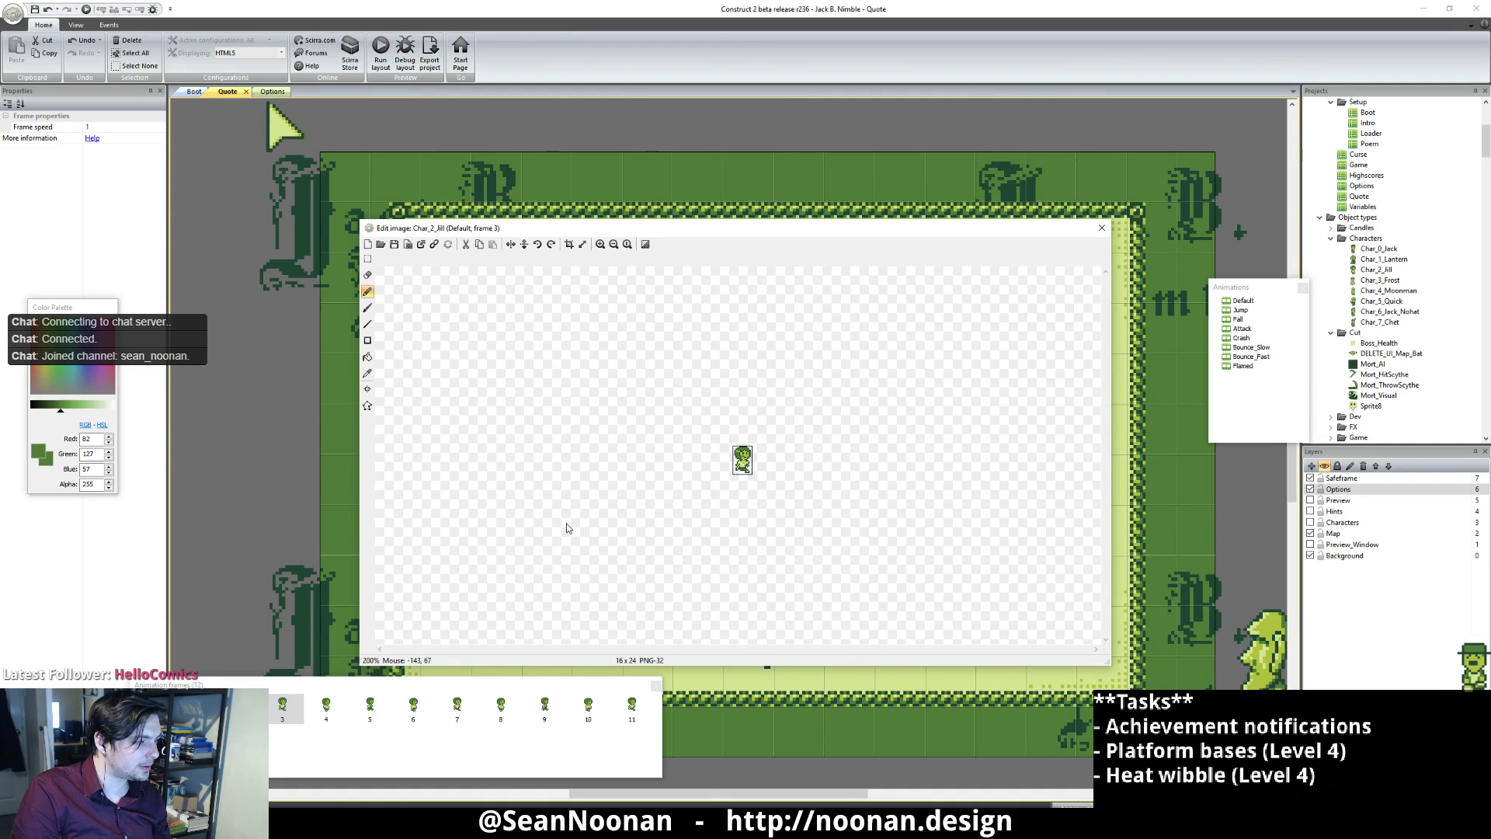
pyautogui.click(238, 712)
pyautogui.click(283, 718)
# Step: Try thinning the hair highlight in Default frame 3 to a diagonal by recolouring the adjoining pixel mid green
pyautogui.scroll(4, 684, 435)
pyautogui.keyDown('ctrl'); pyautogui.click(688, 361); pyautogui.keyUp('ctrl')
pyautogui.keyDown('ctrl'); pyautogui.click(660, 372); pyautogui.keyUp('ctrl')
pyautogui.click(688, 345)
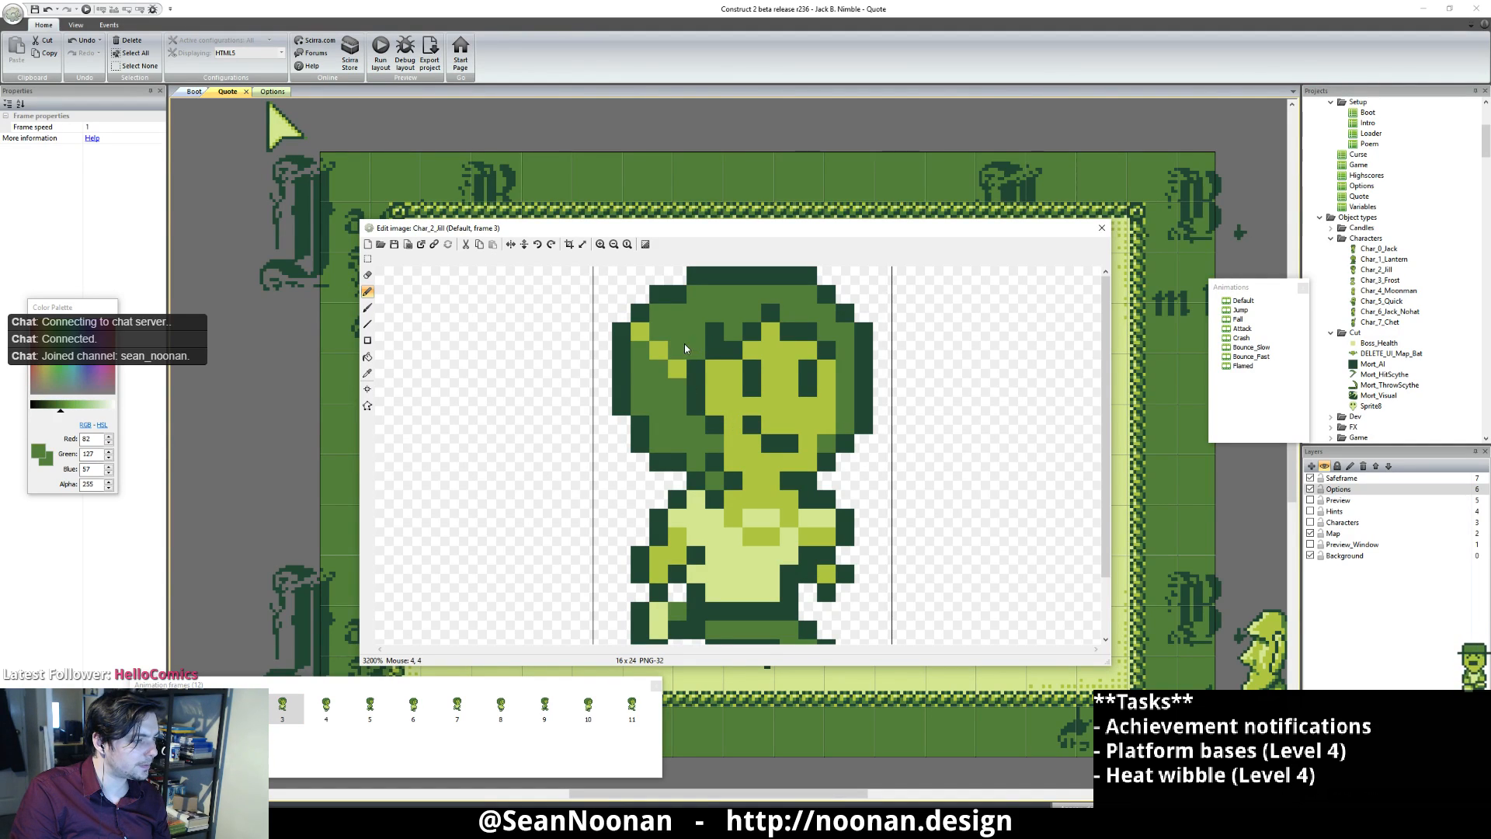
pyautogui.scroll(-3, 672, 446)
pyautogui.scroll(4, 691, 441)
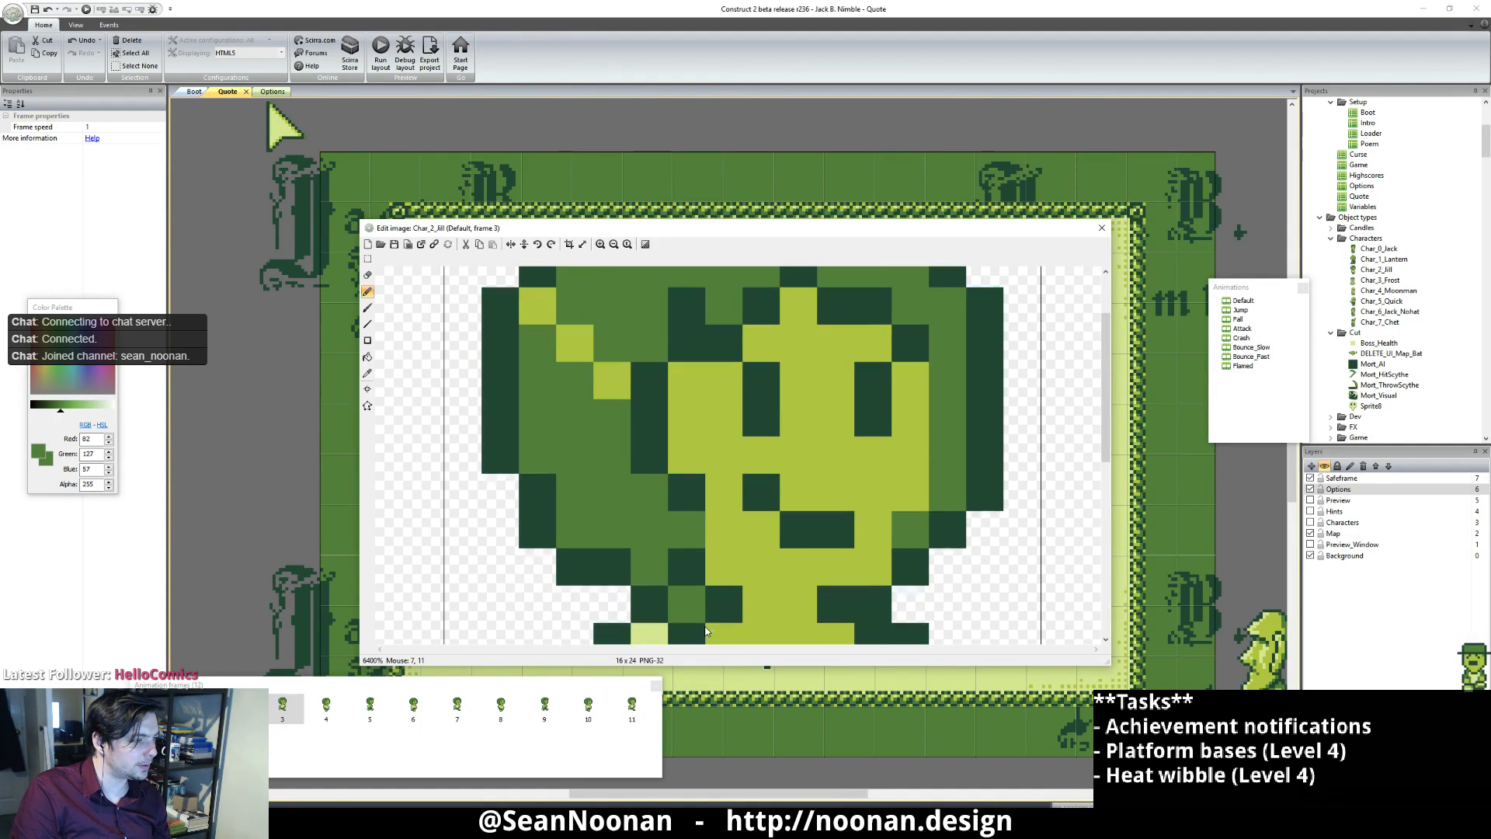
# Step: Reshape the diagonal hair highlight in Default frame 3 into a stepped light green band, comparing it with frame 2 at small size
pyautogui.keyDown('ctrl'); pyautogui.click(612, 367); pyautogui.keyUp('ctrl')
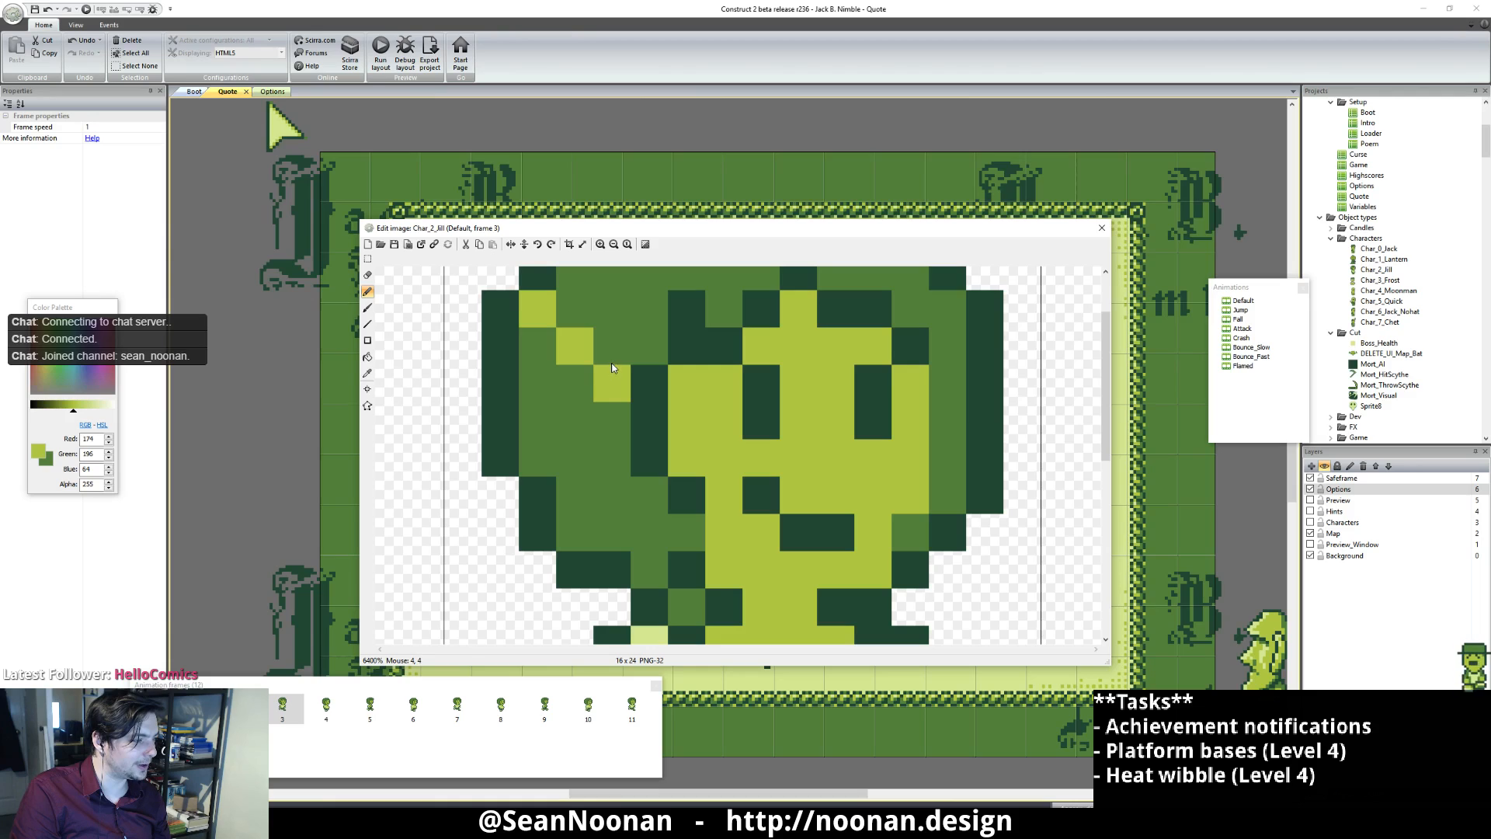
pyautogui.keyDown('ctrl'); pyautogui.click(628, 315); pyautogui.keyUp('ctrl')
pyautogui.click(573, 341)
pyautogui.scroll(-4, 580, 347)
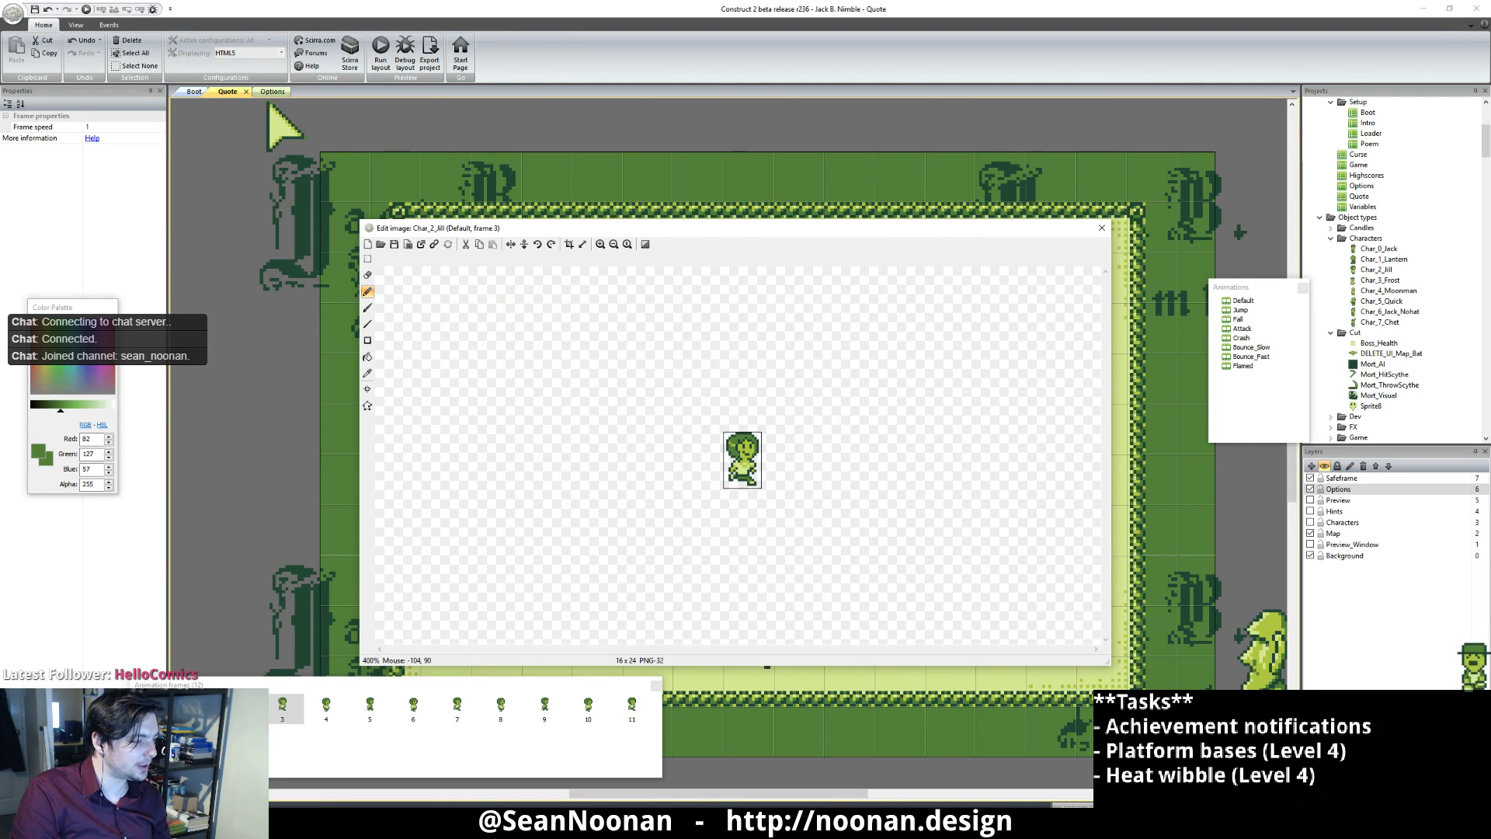
pyautogui.click(239, 705)
pyautogui.click(281, 705)
pyautogui.scroll(2, 771, 379)
pyautogui.keyDown('ctrl'); pyautogui.click(771, 378); pyautogui.keyUp('ctrl')
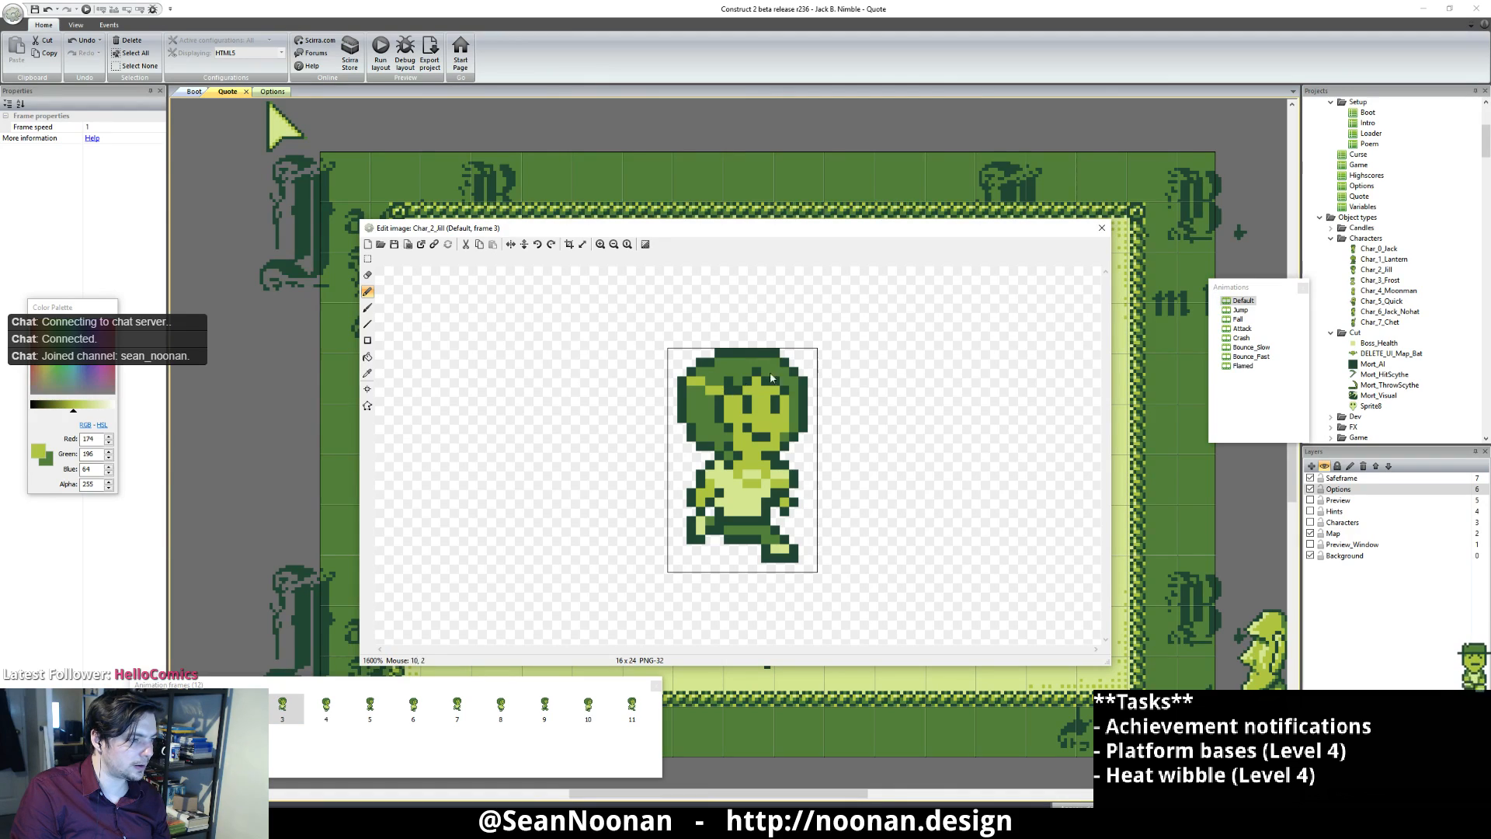
# Step: Compare Jill's hair highlights across the Jump, Fall and Default animation frames
pyautogui.click(1240, 310)
pyautogui.click(1239, 319)
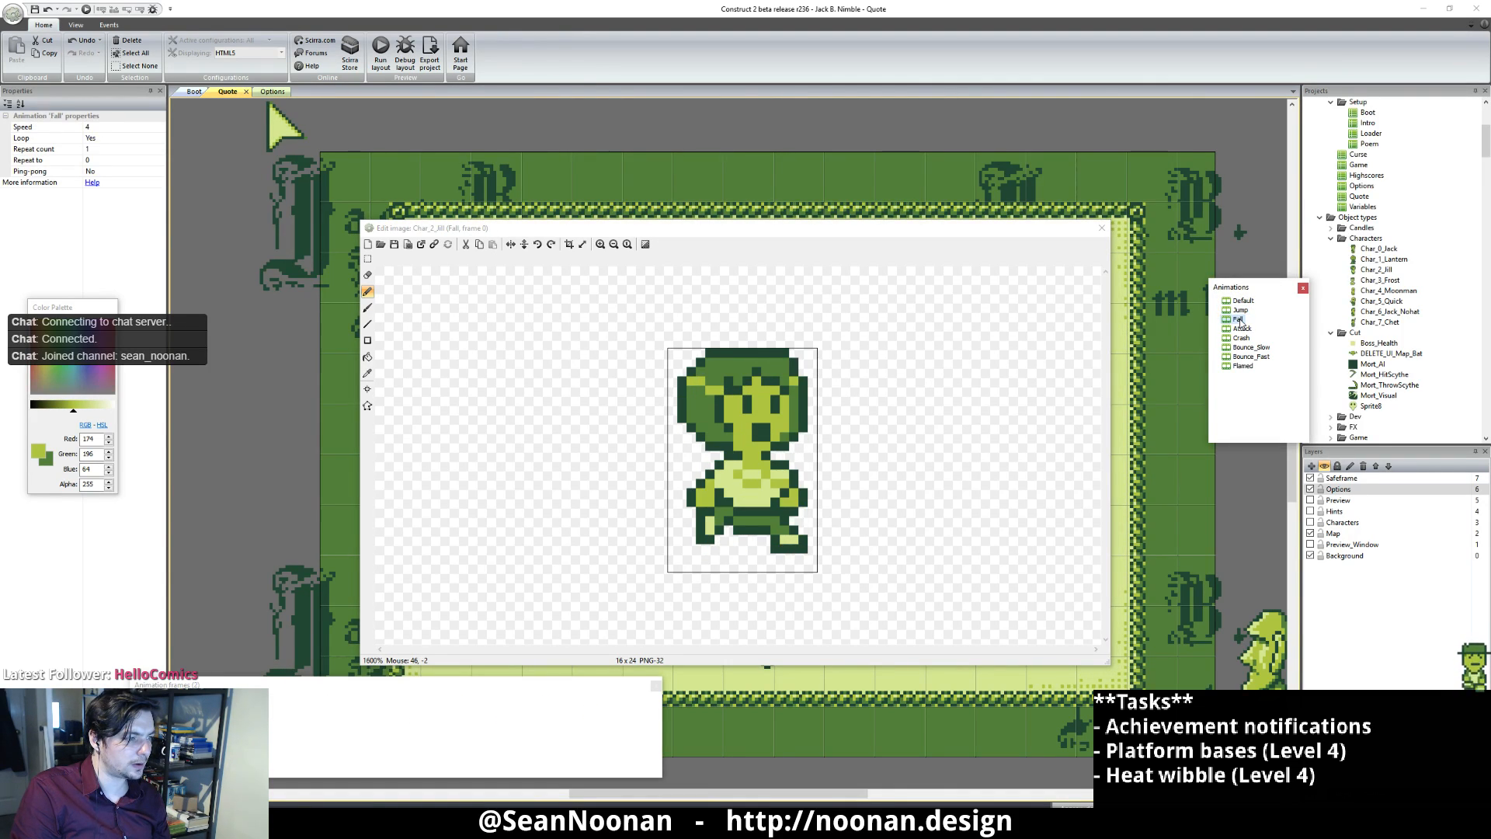
pyautogui.click(1252, 301)
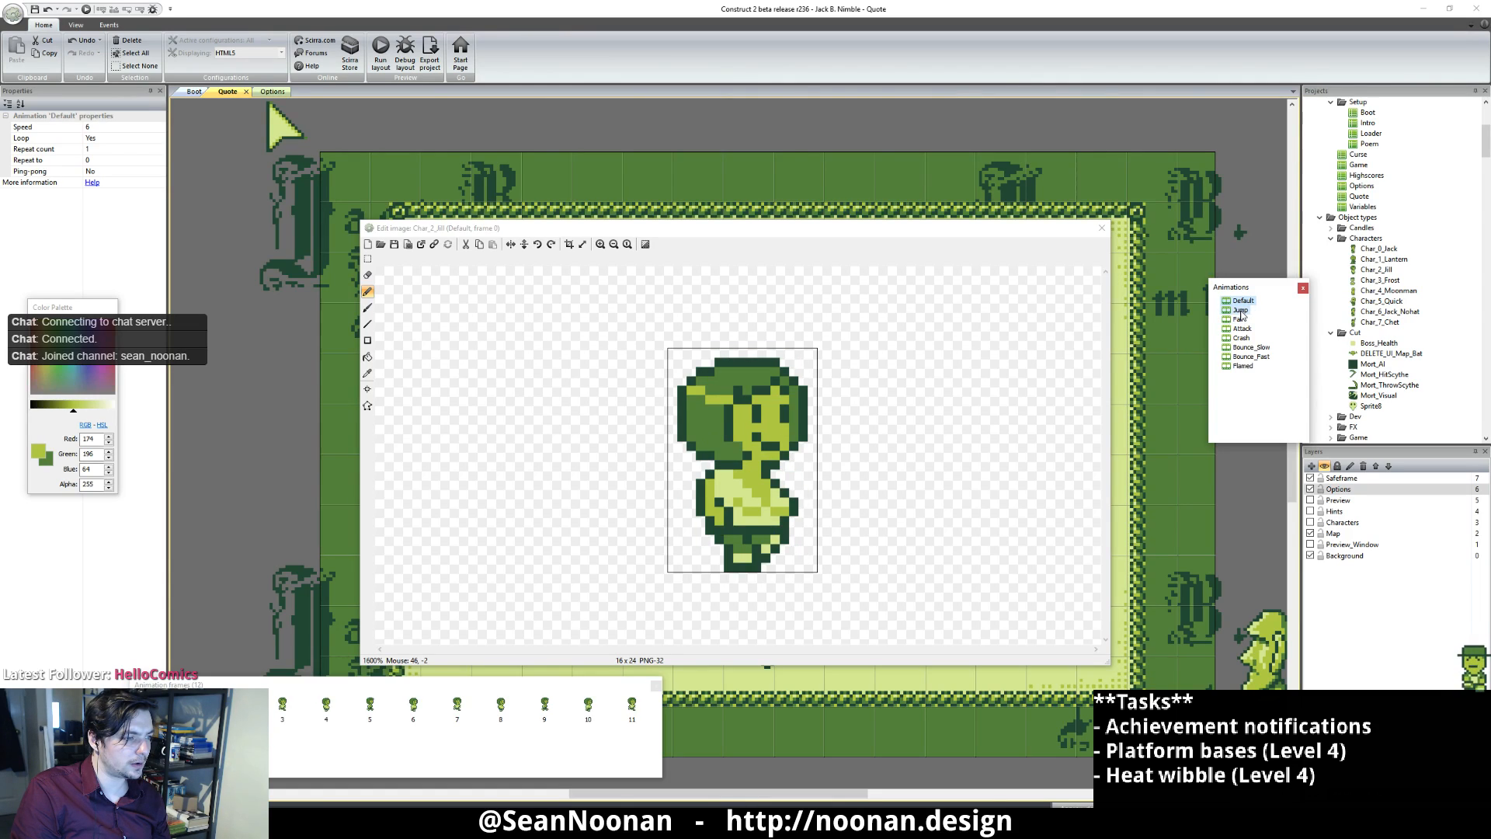
pyautogui.click(1240, 310)
pyautogui.click(219, 722)
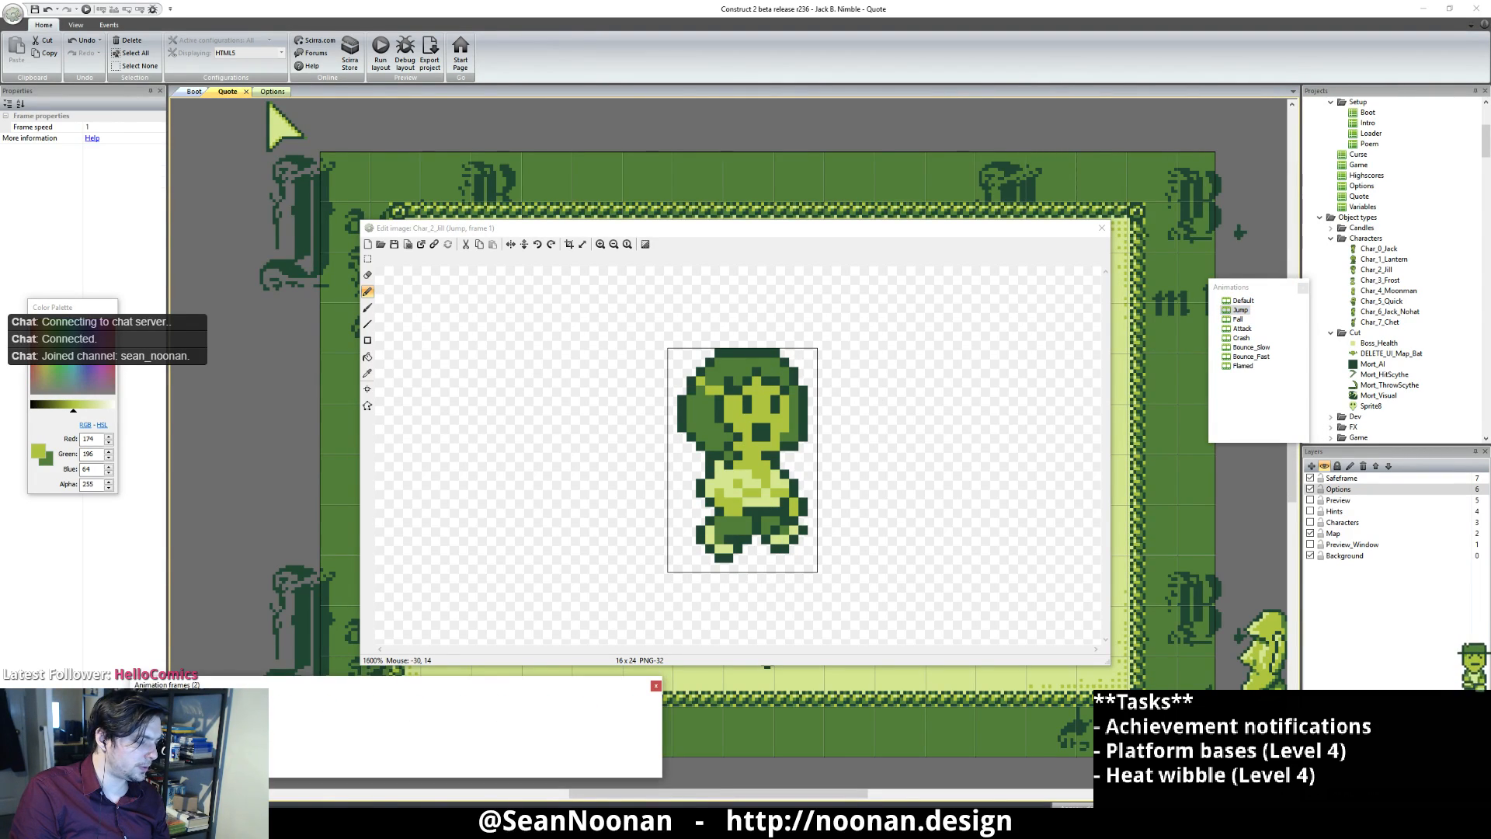
pyautogui.press('Left')
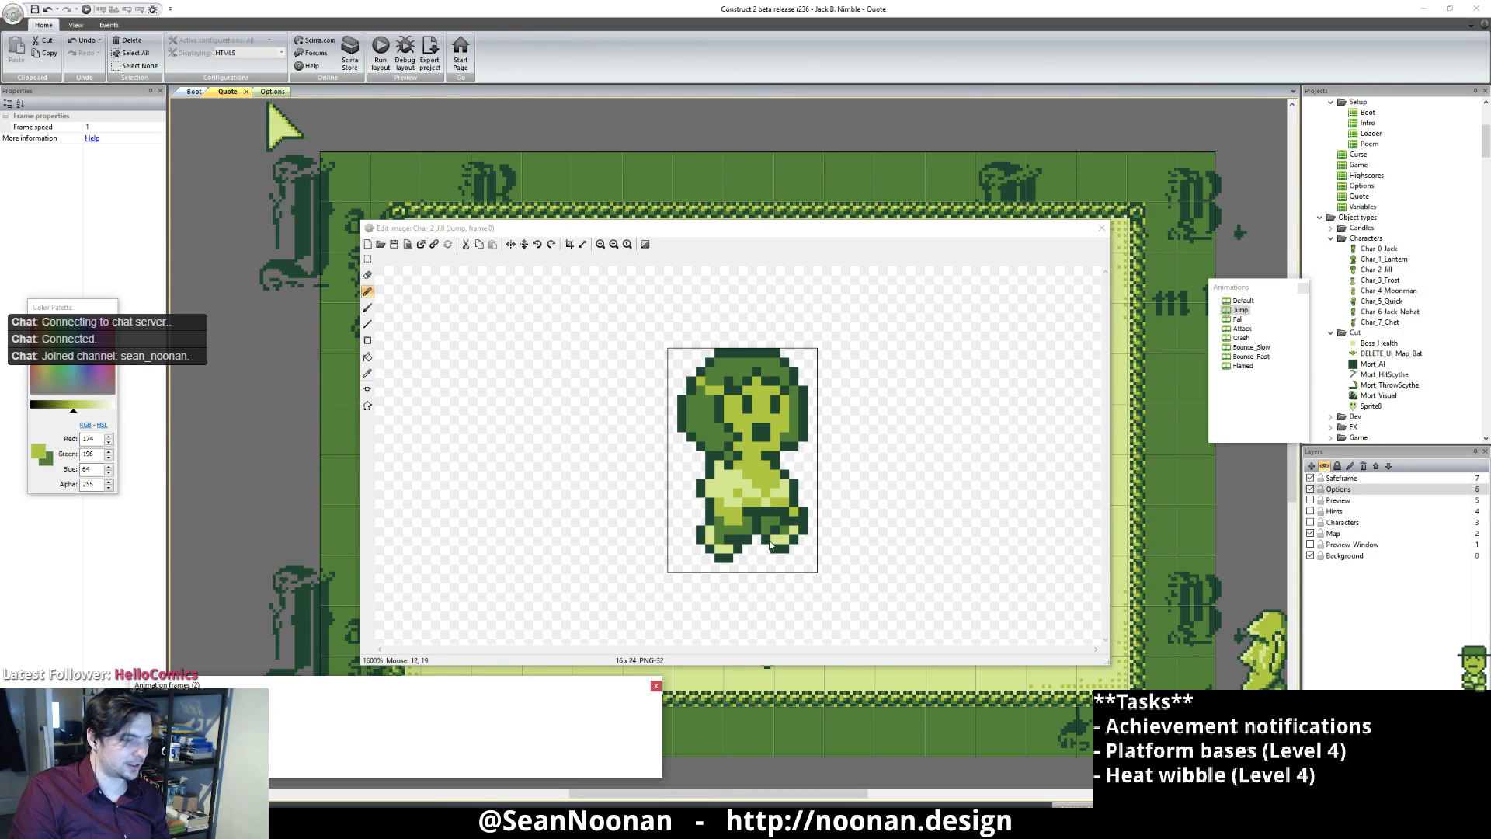
pyautogui.click(1240, 299)
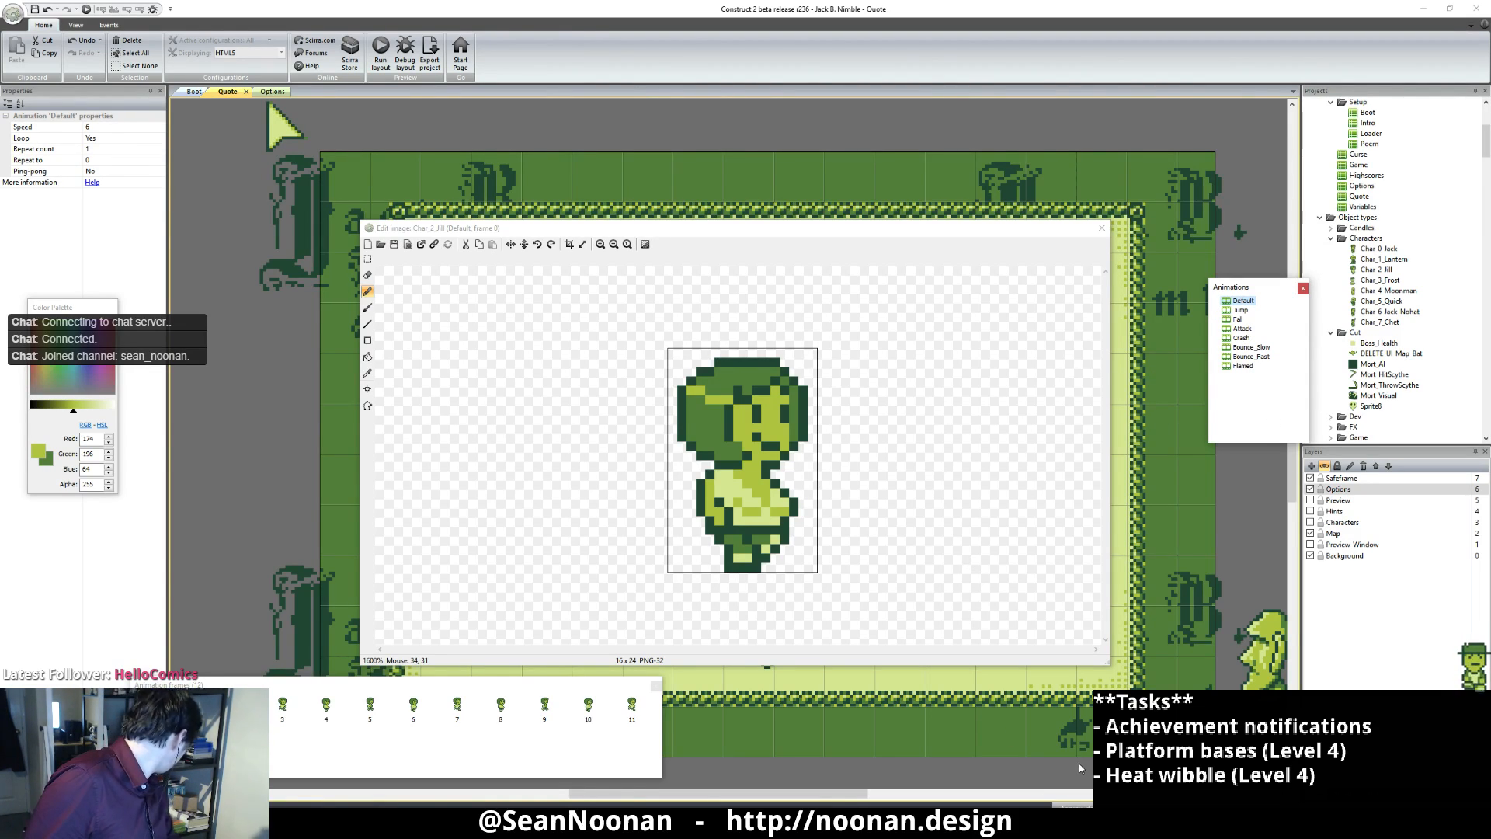
pyautogui.click(683, 501)
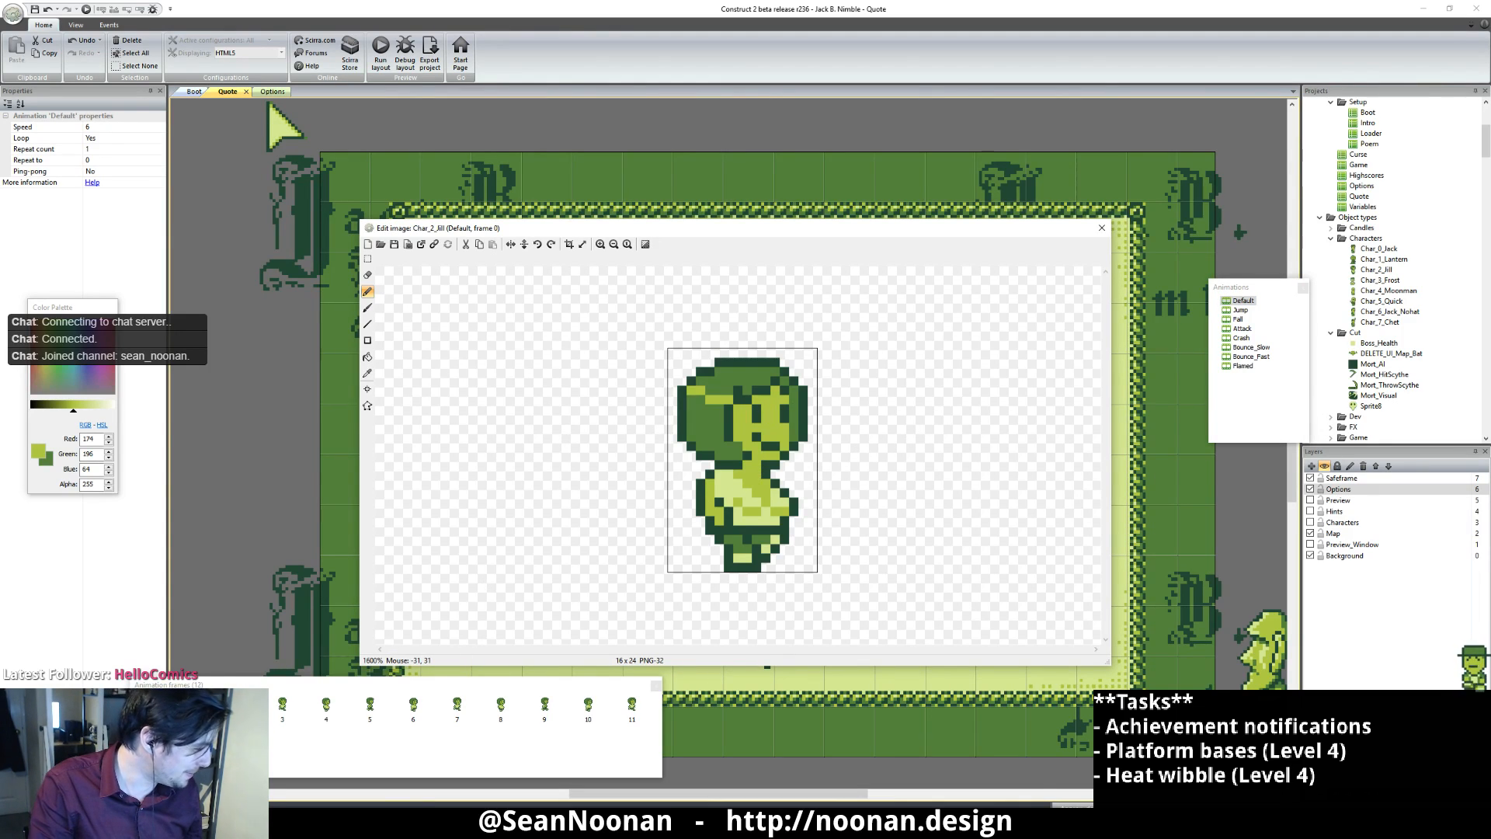
pyautogui.click(195, 705)
pyautogui.click(238, 705)
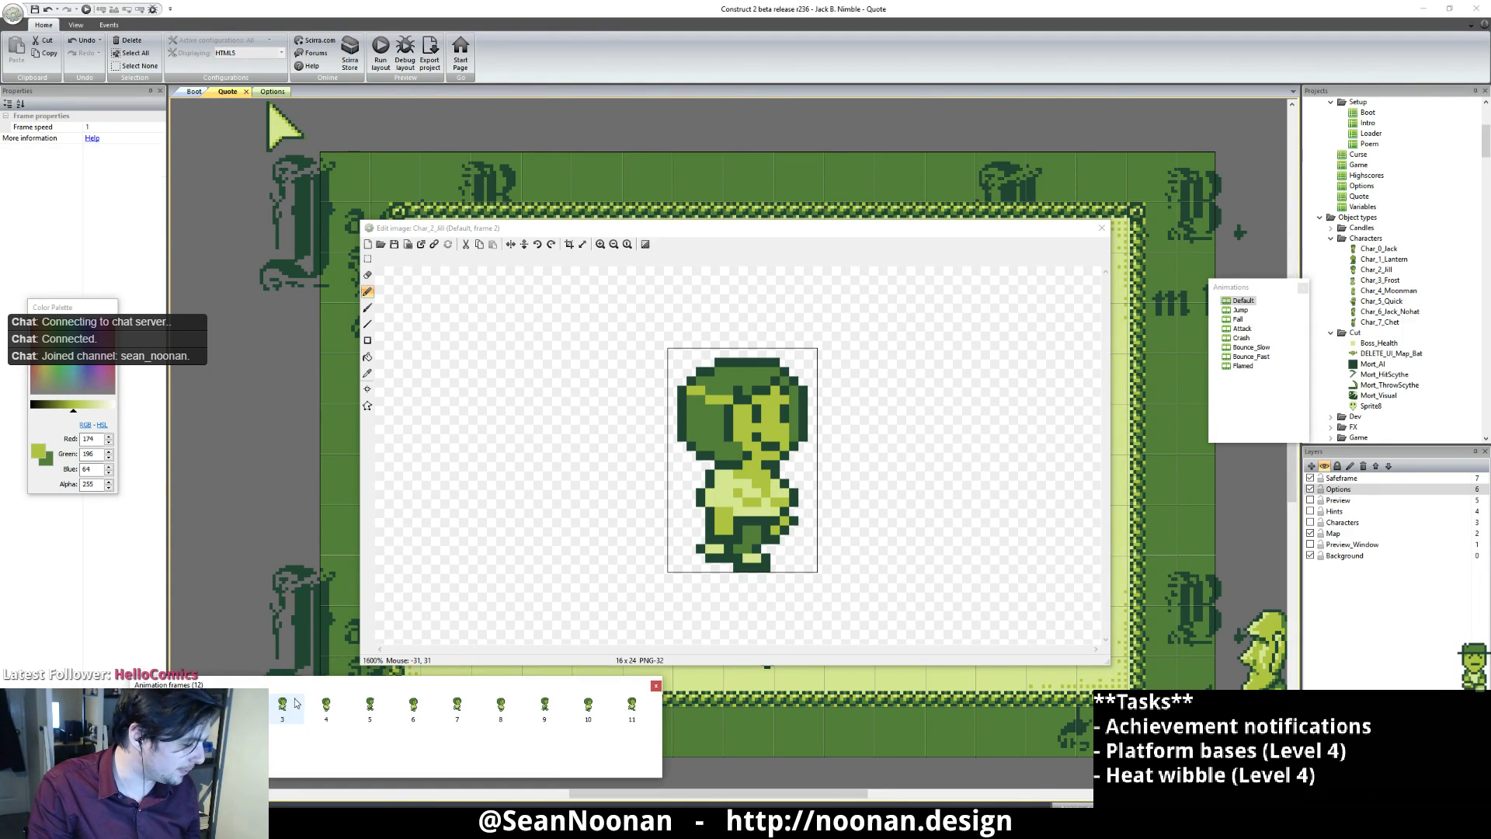
# Step: Try a light green highlight pixel on the front of Jill's hair in Default frame 1 and paint it over in mid green
pyautogui.click(195, 706)
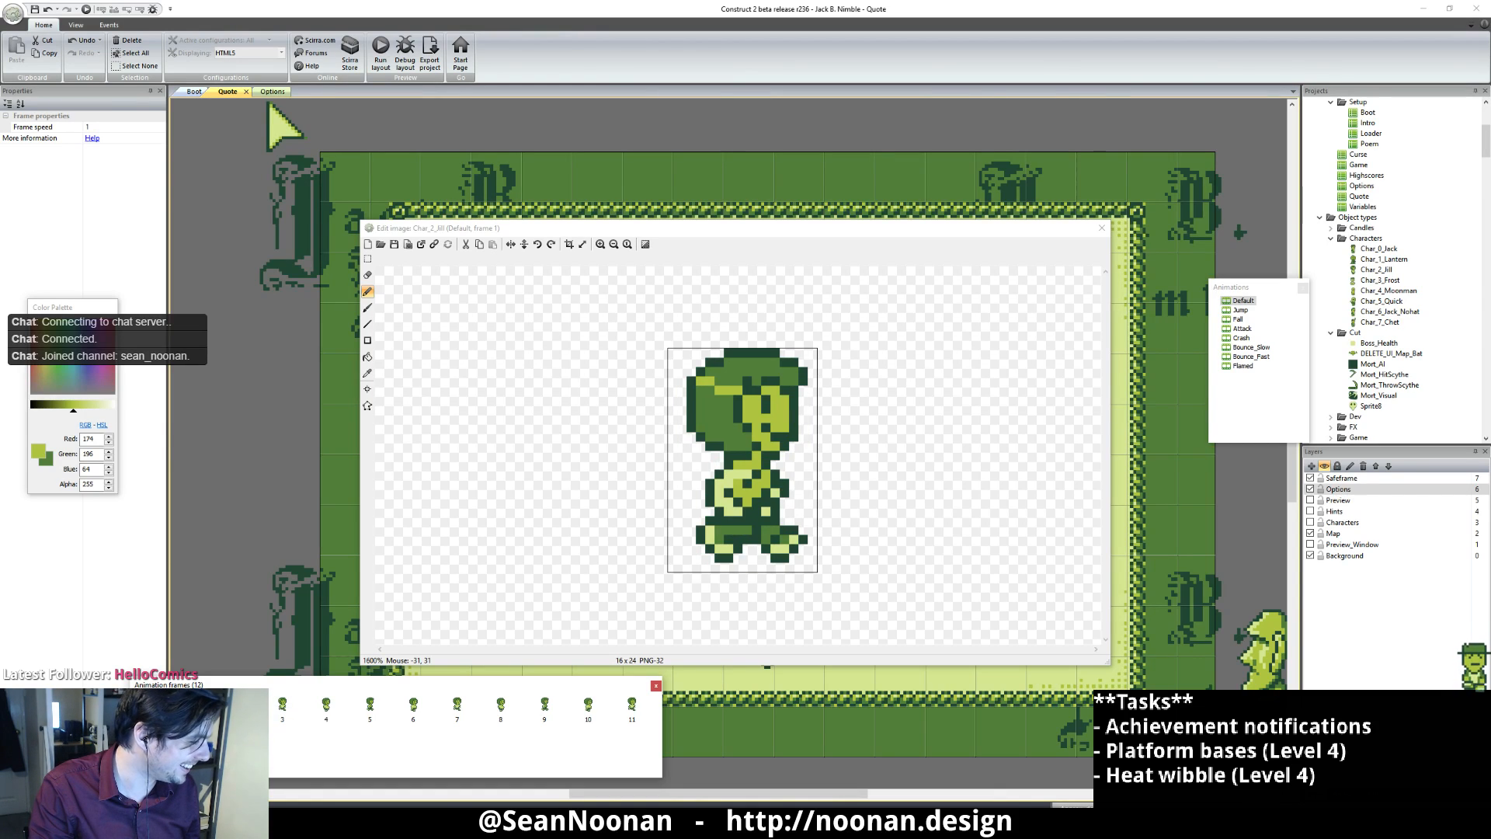
pyautogui.click(799, 381)
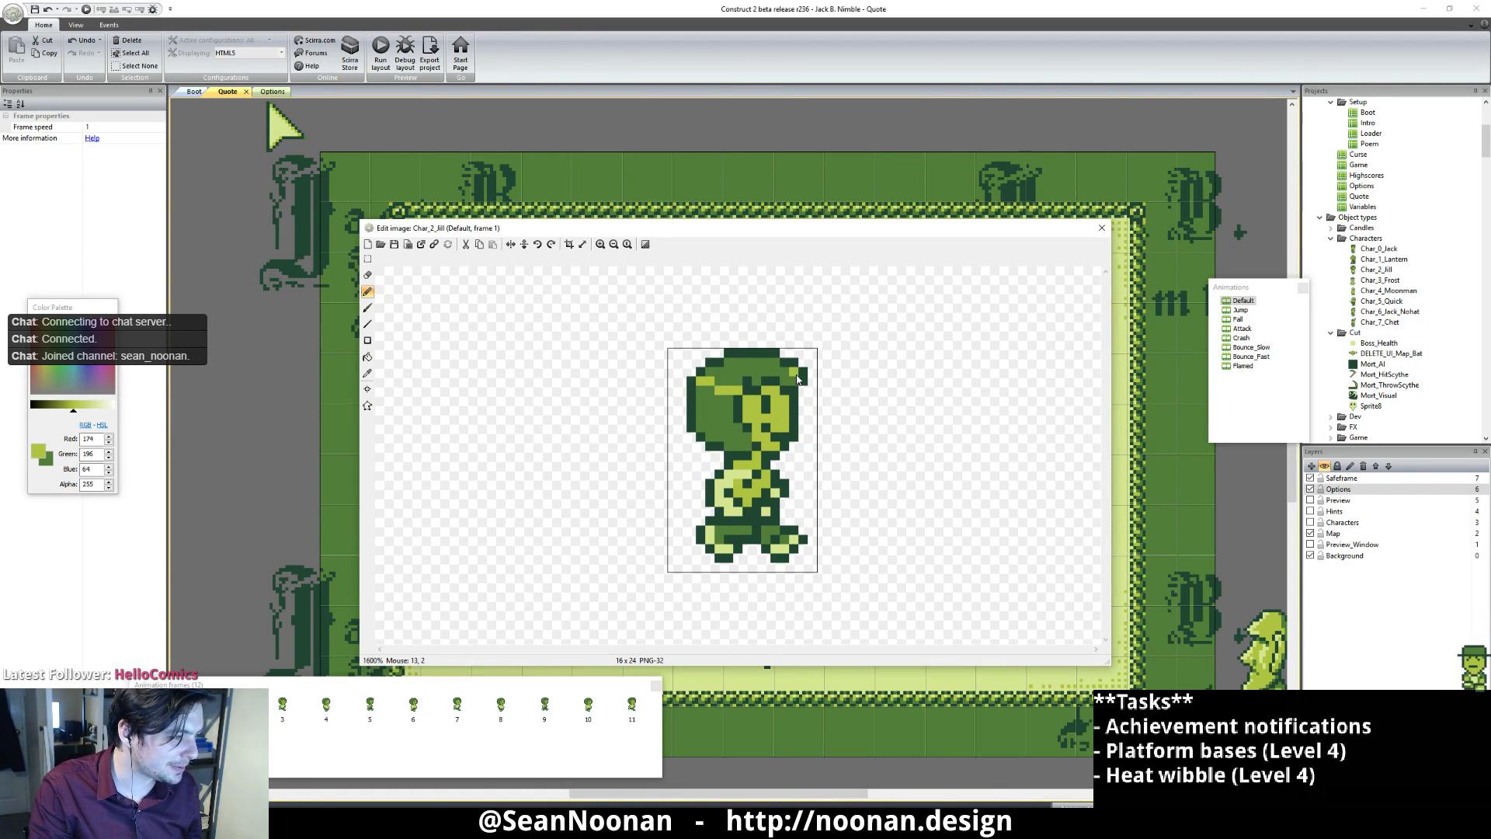
pyautogui.scroll(-4, 878, 539)
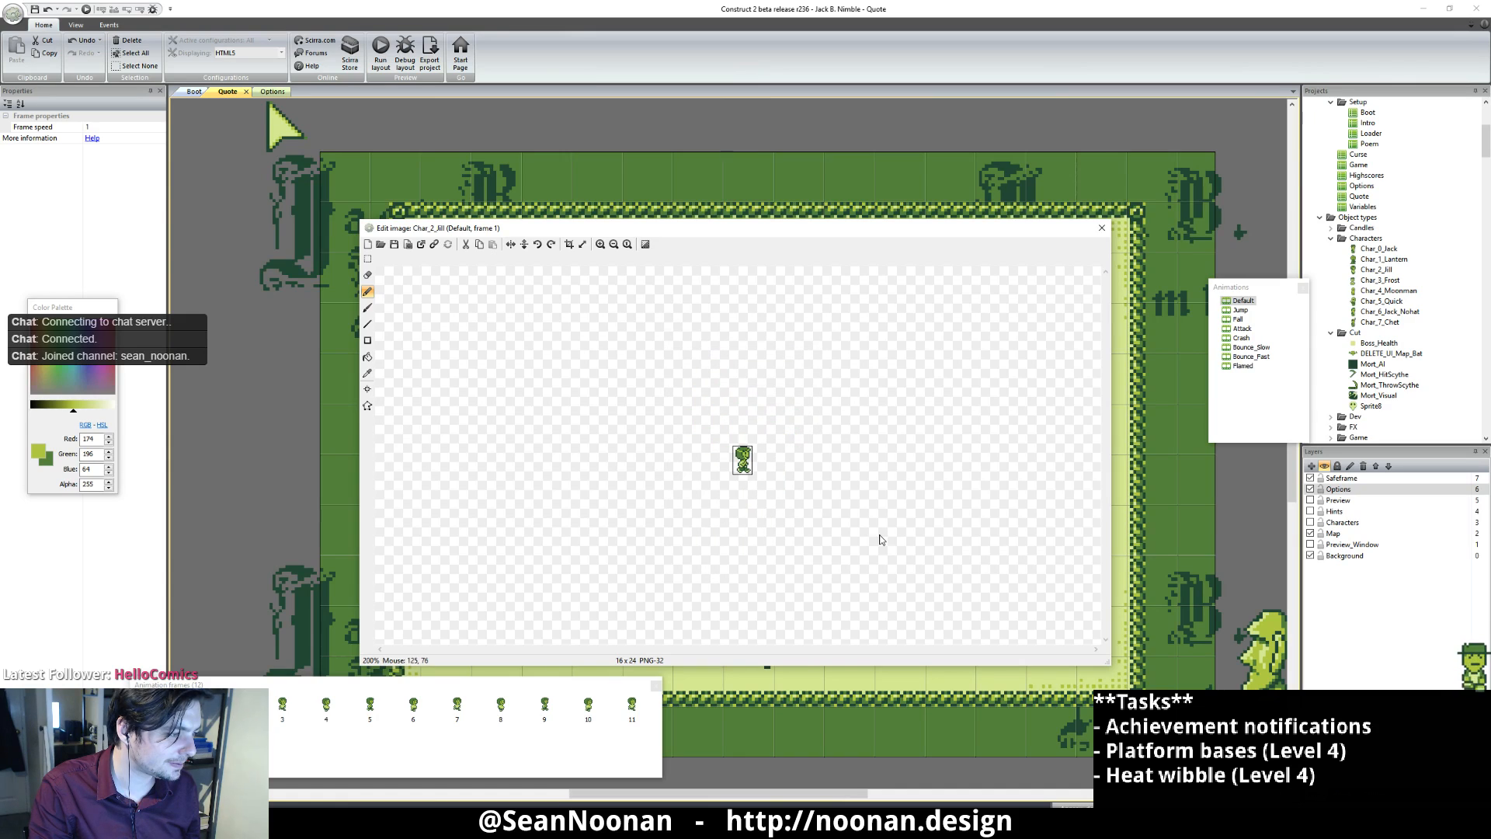
pyautogui.scroll(5, 784, 440)
pyautogui.keyDown('ctrl'); pyautogui.click(813, 300); pyautogui.keyUp('ctrl')
pyautogui.moveTo(837, 320); pyautogui.dragTo(828, 329)
# Step: Paint a stepped light green highlight on the back of Jill's hair in Default frame 4, using frame 2 as reference
pyautogui.keyDown('ctrl'); pyautogui.click(757, 365); pyautogui.keyUp('ctrl')
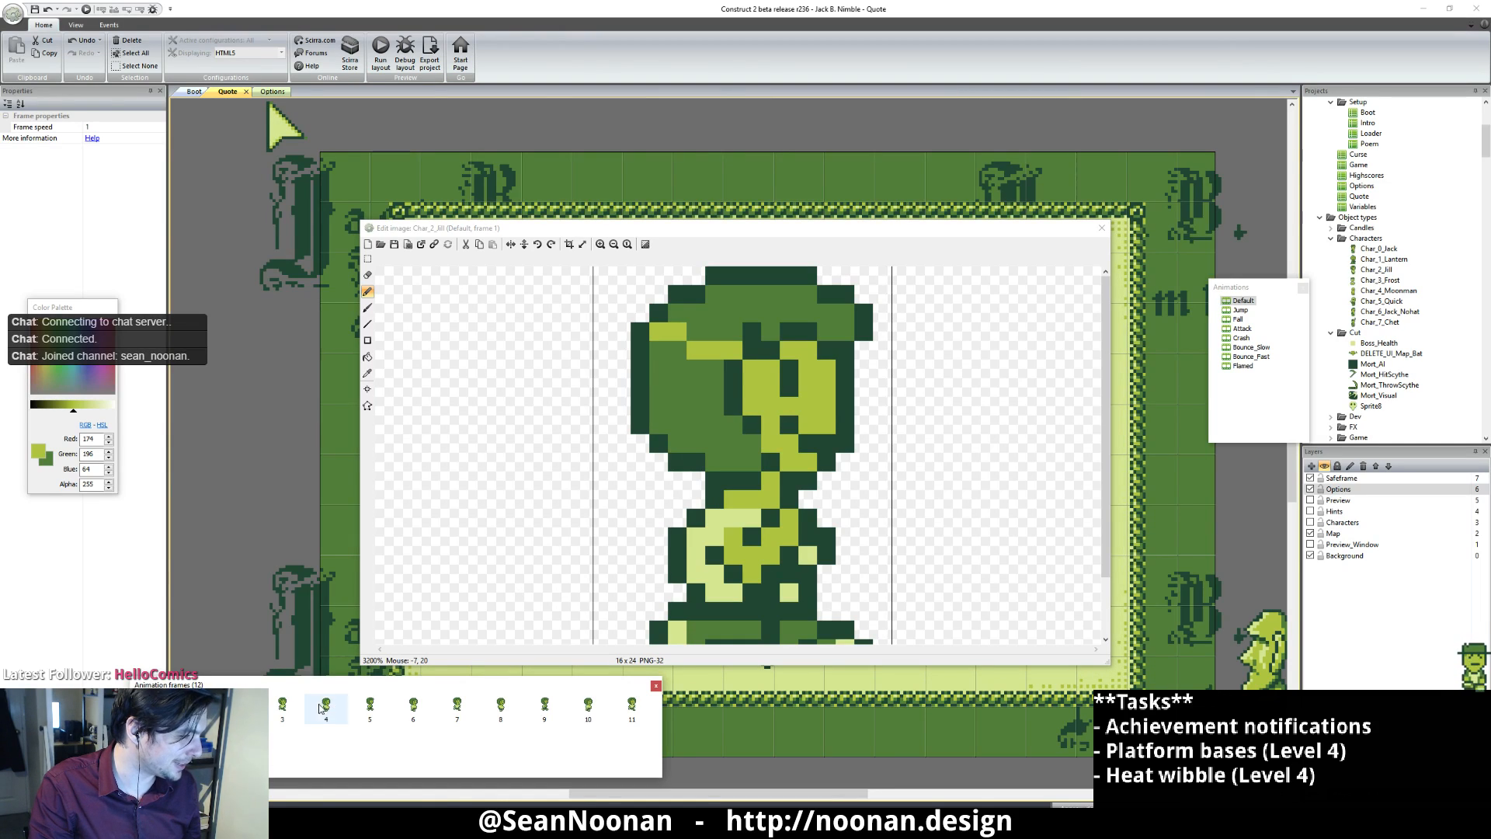
pyautogui.click(324, 707)
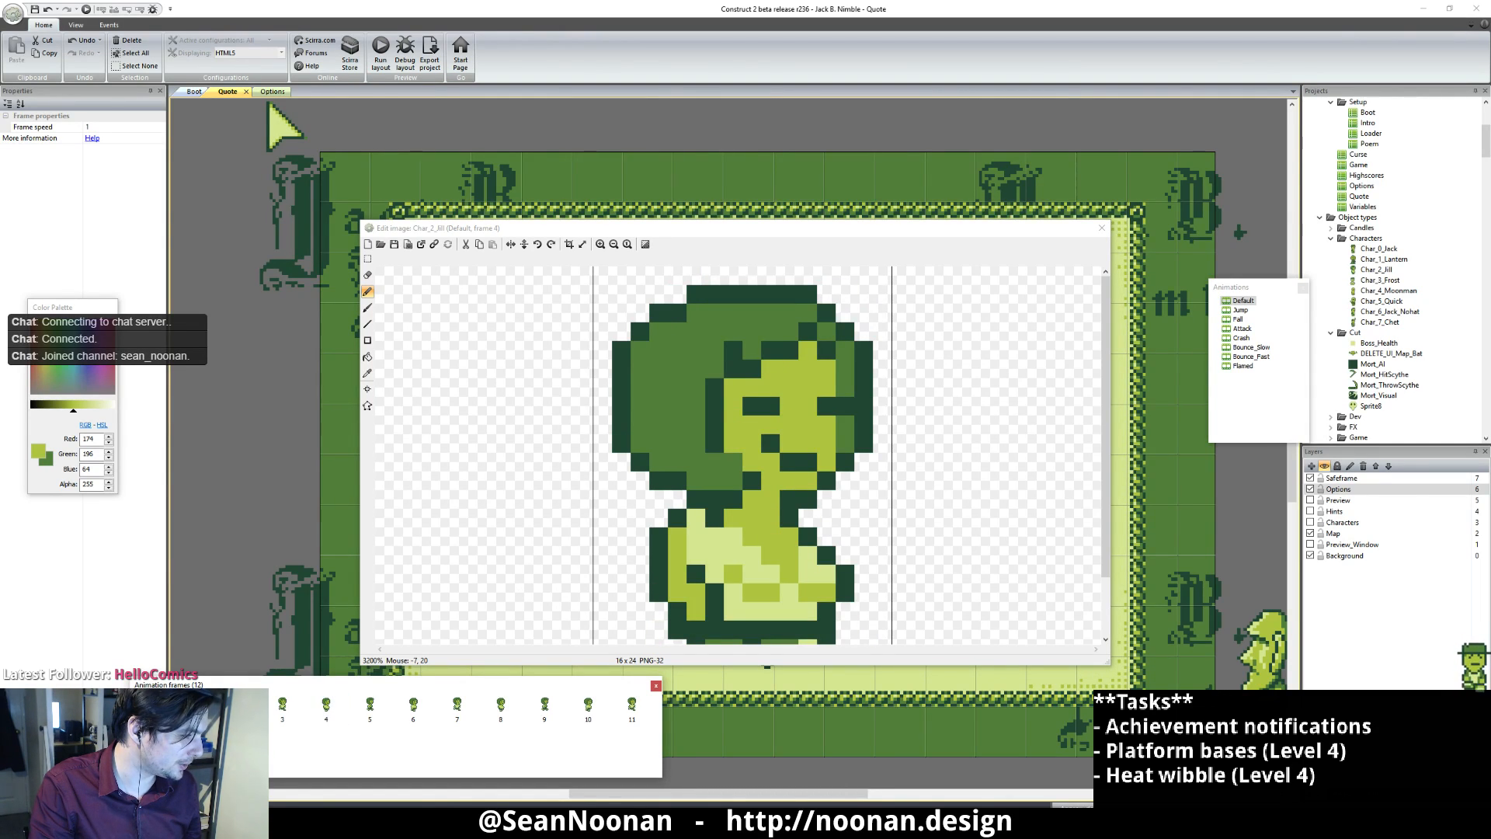
pyautogui.click(238, 707)
pyautogui.click(326, 708)
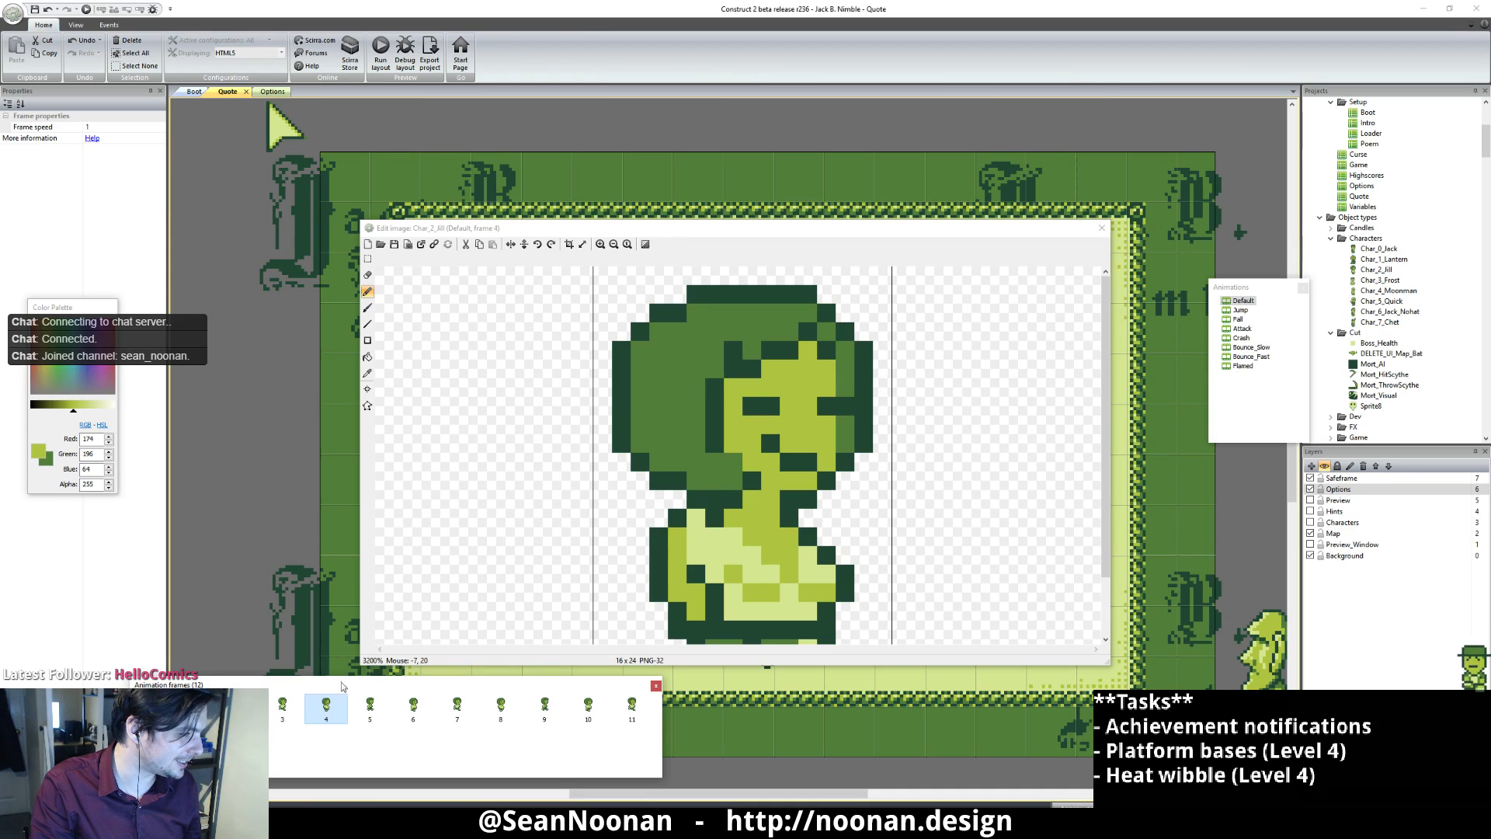
pyautogui.moveTo(641, 341); pyautogui.dragTo(715, 368)
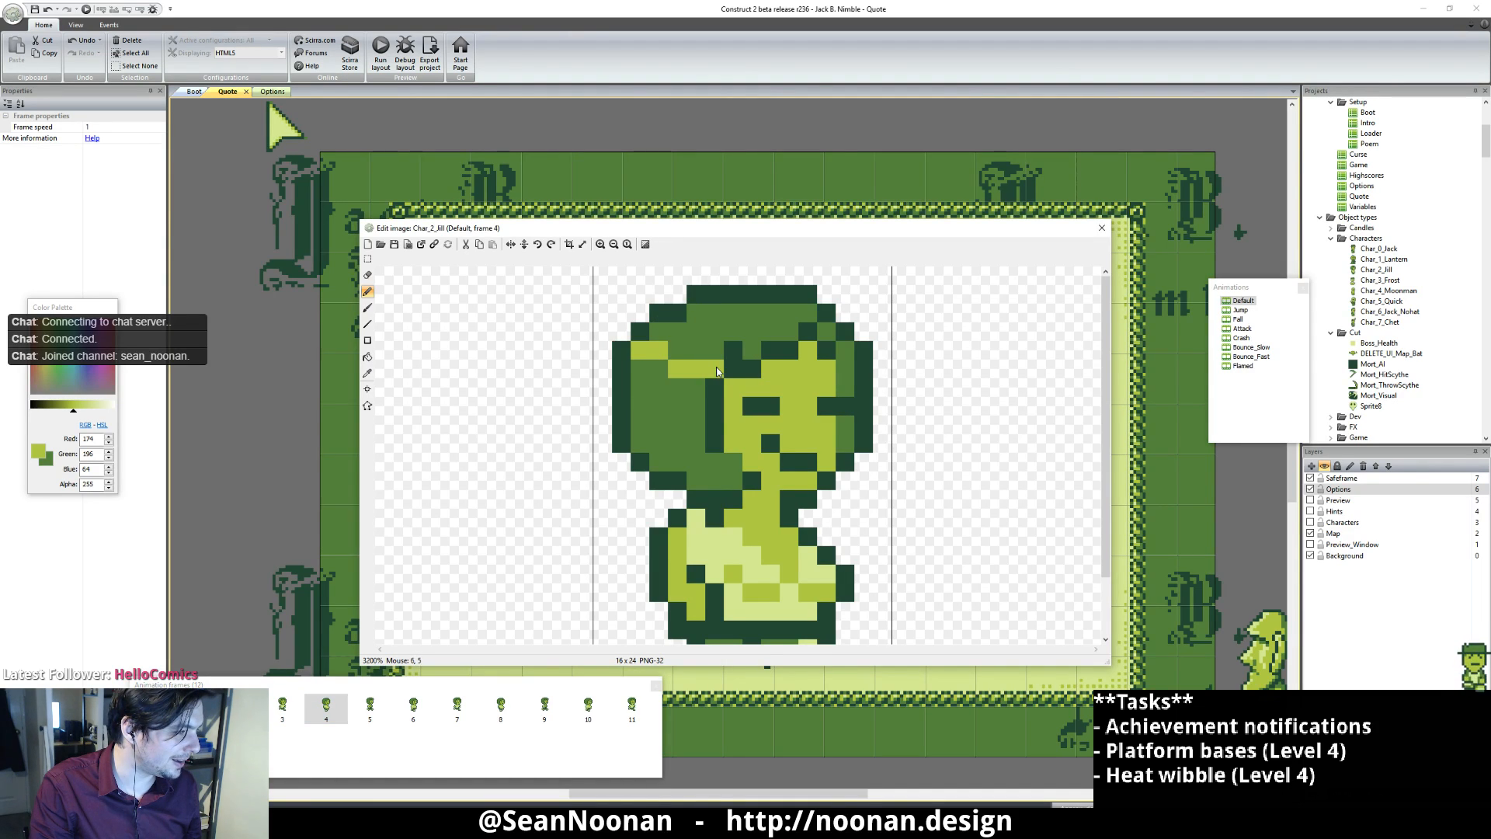
# Step: Paint the stepped light green highlight on the back of Jill's hair in Default frames 6, 8 and 10
pyautogui.click(282, 705)
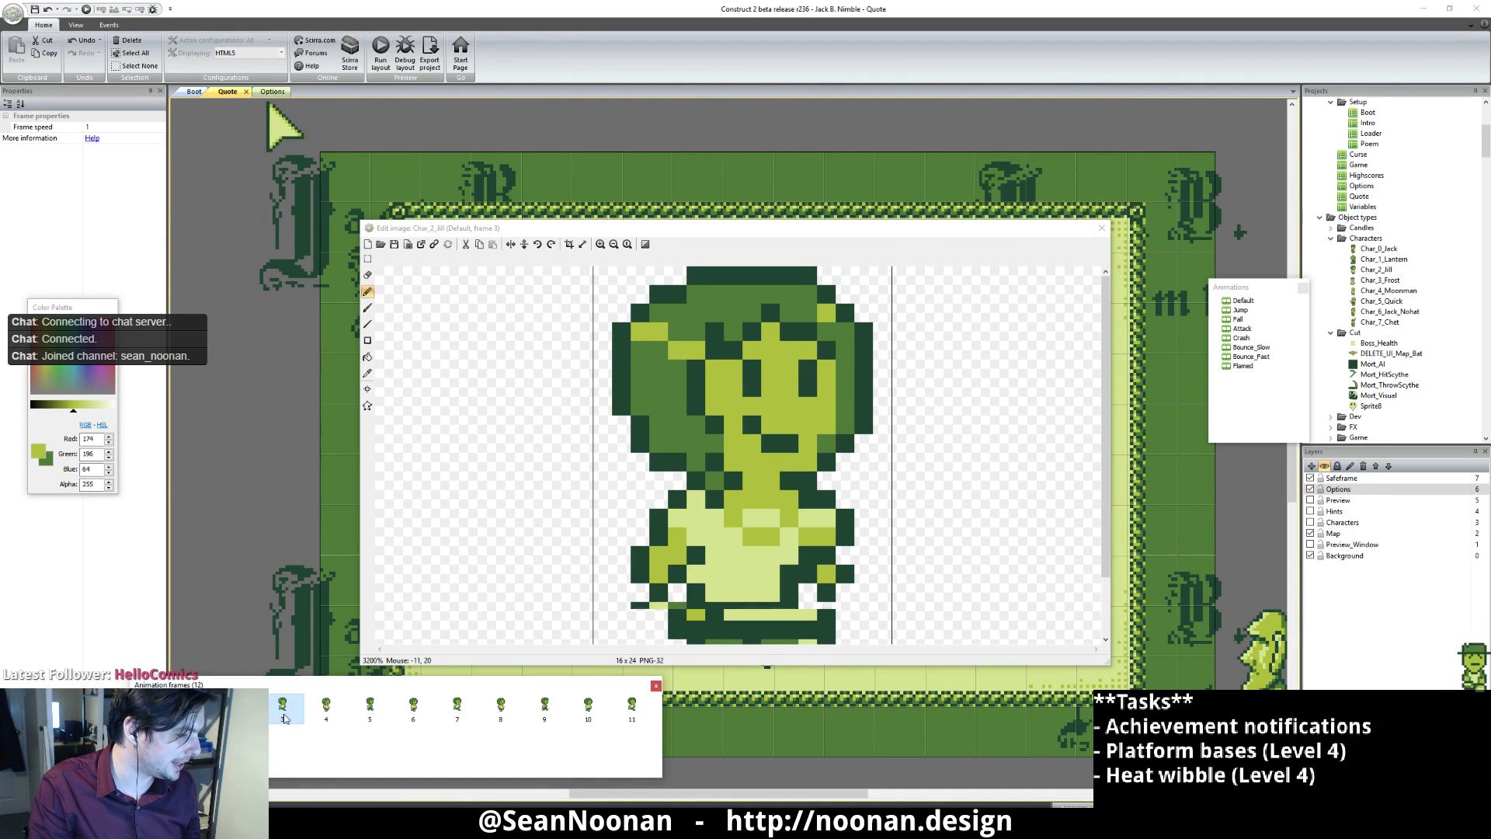
pyautogui.click(370, 706)
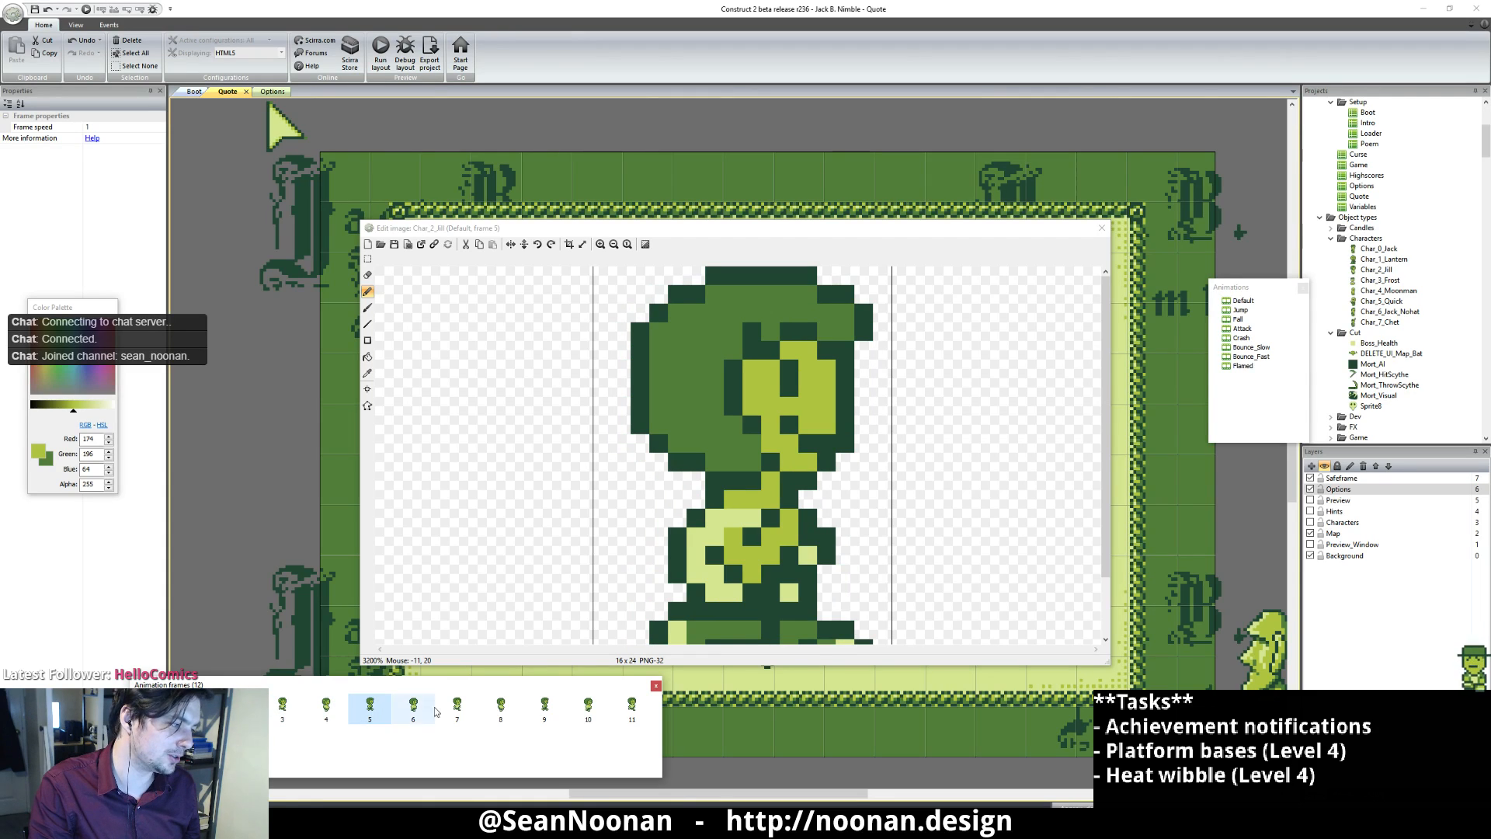
pyautogui.click(413, 707)
pyautogui.moveTo(648, 363); pyautogui.dragTo(664, 363)
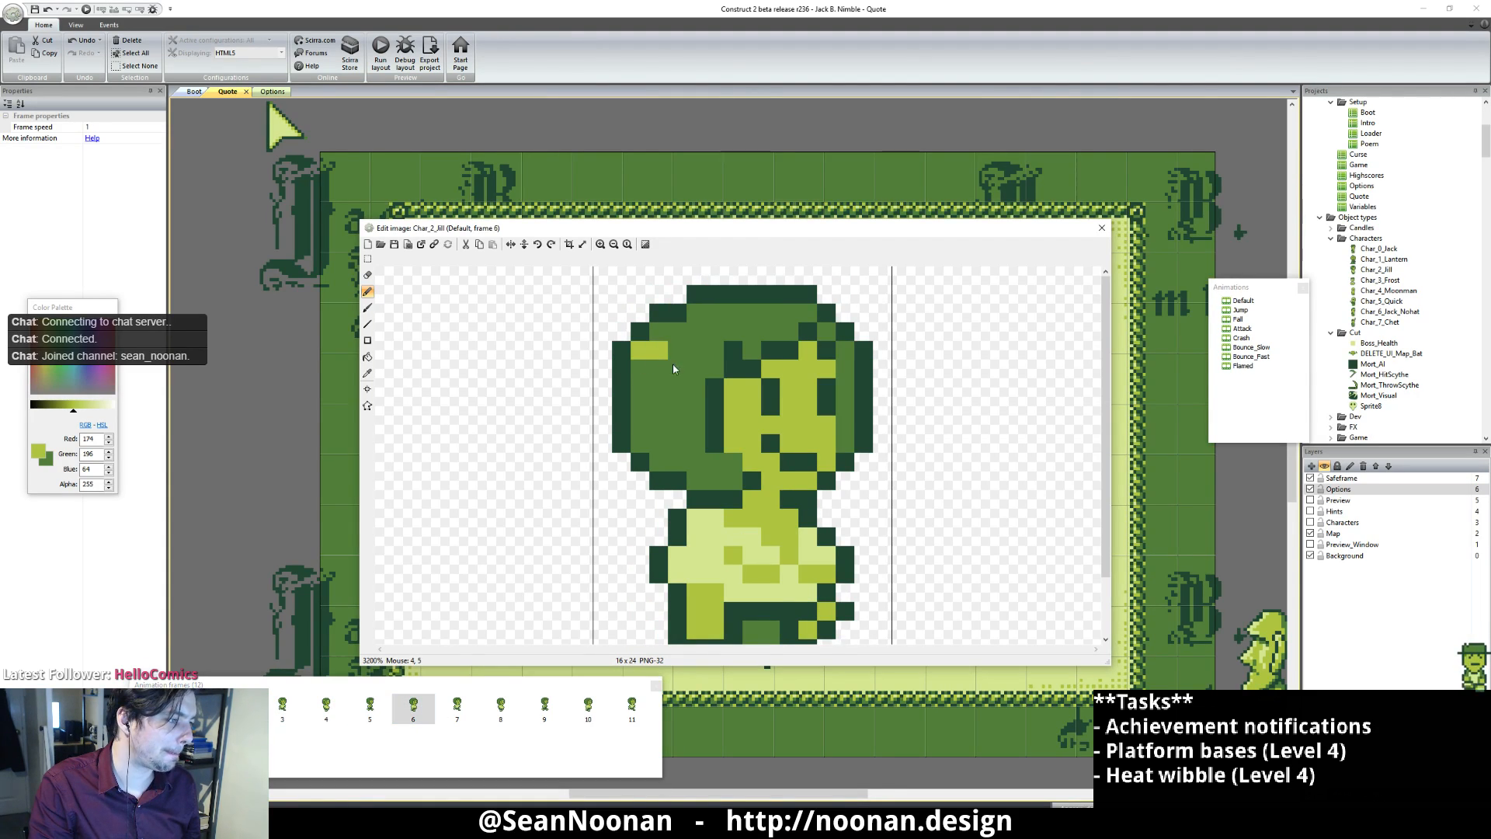
pyautogui.click(500, 706)
pyautogui.moveTo(640, 351); pyautogui.dragTo(719, 370)
pyautogui.click(588, 705)
pyautogui.moveTo(644, 351); pyautogui.dragTo(660, 353)
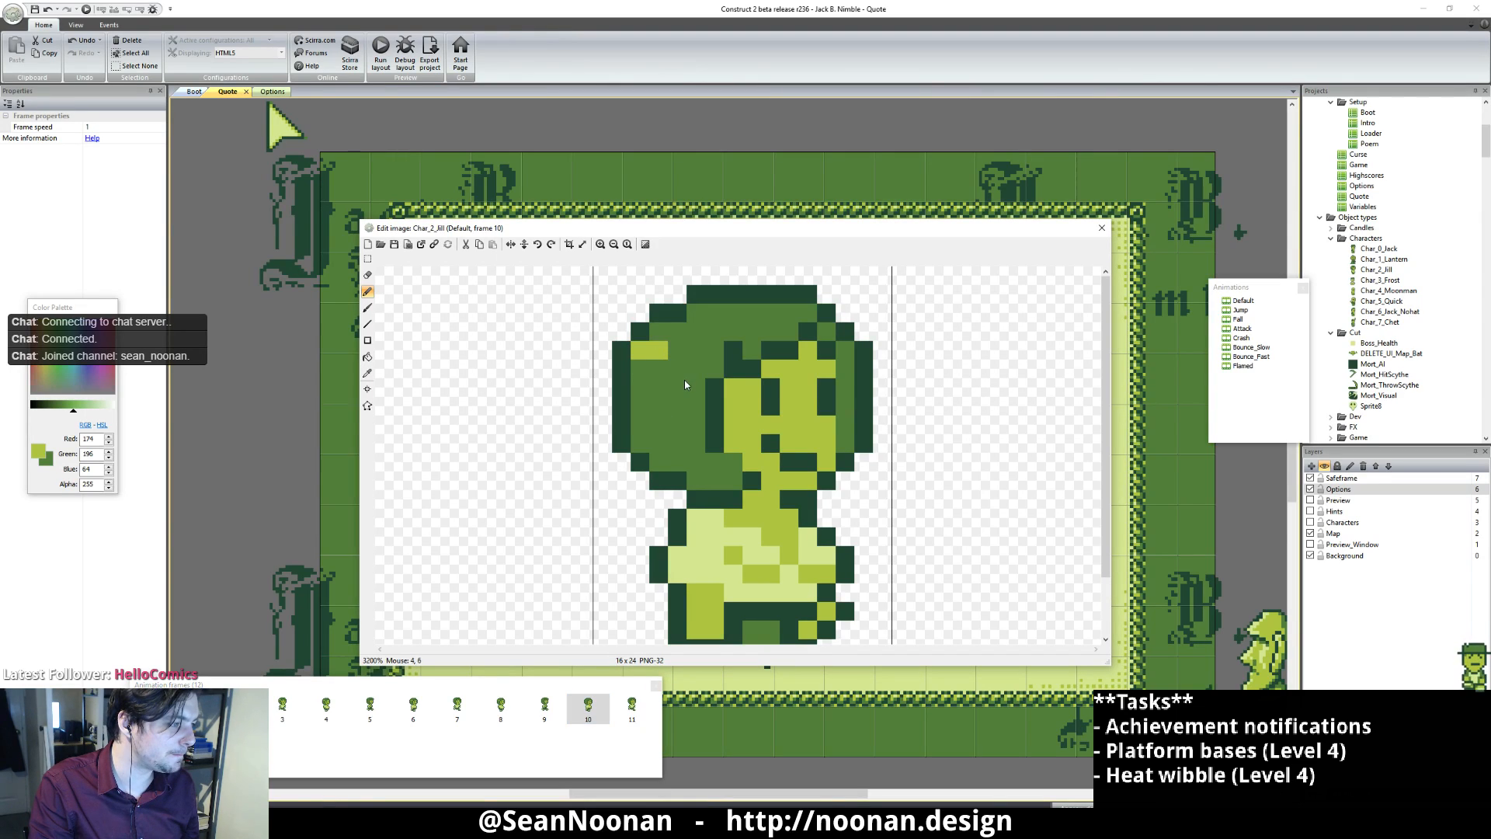
# Step: Compare Jill's hair highlights across Default frames 11 and 0 to 4
pyautogui.click(634, 699)
pyautogui.click(151, 705)
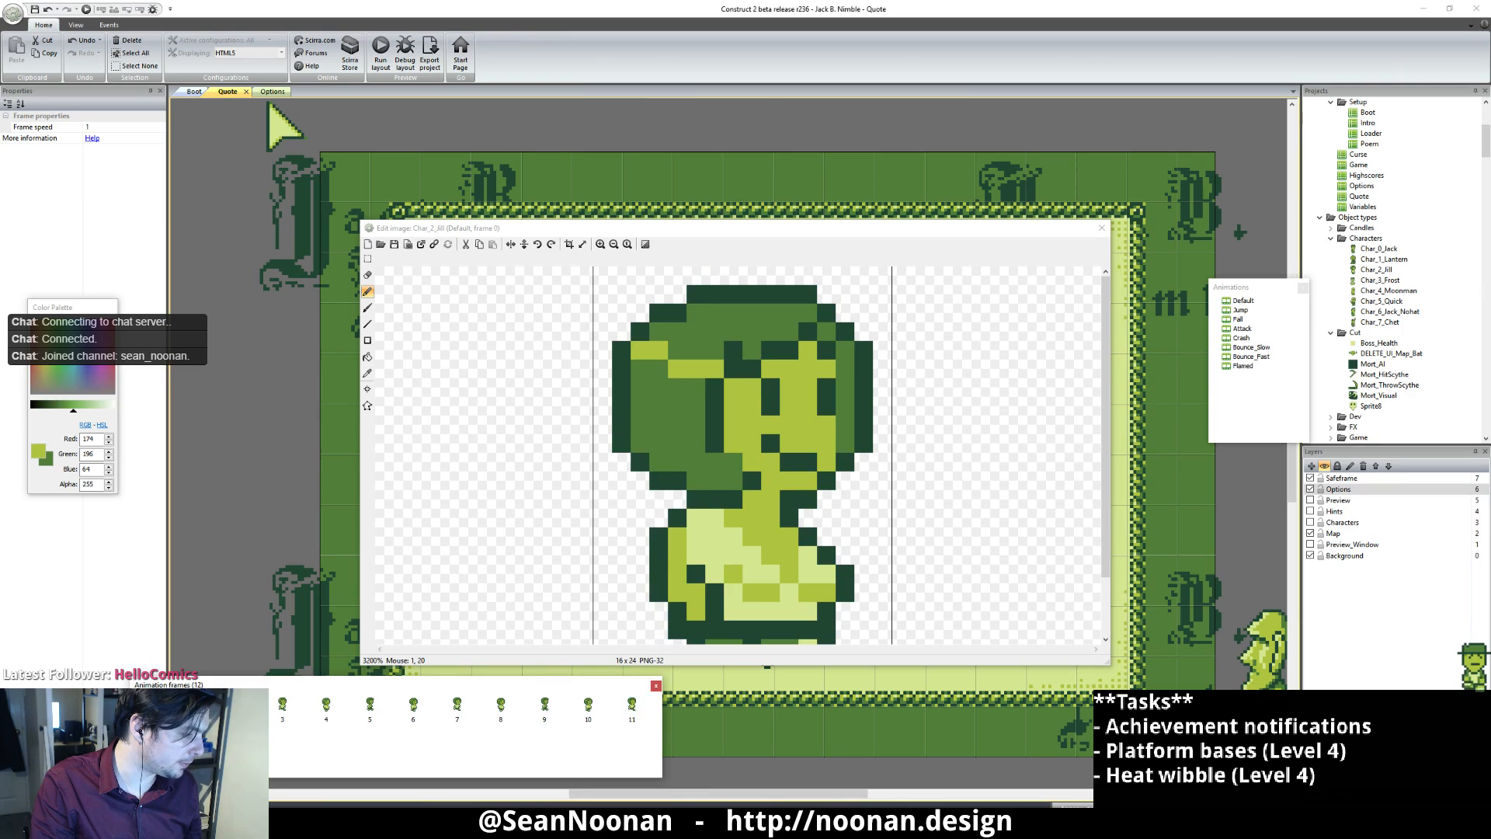
pyautogui.click(194, 705)
pyautogui.click(238, 705)
pyautogui.click(282, 705)
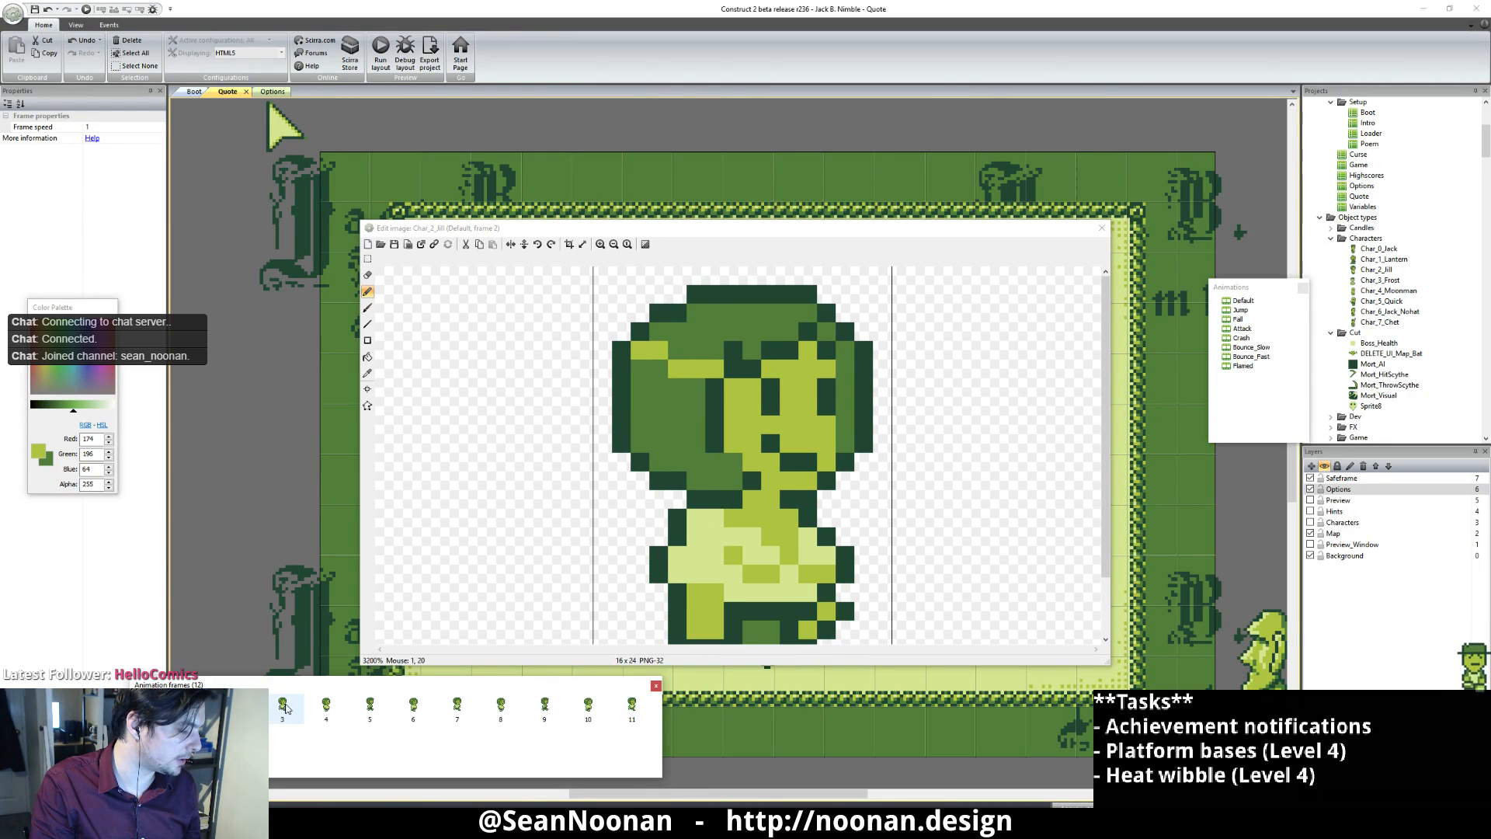
pyautogui.click(326, 705)
pyautogui.click(328, 708)
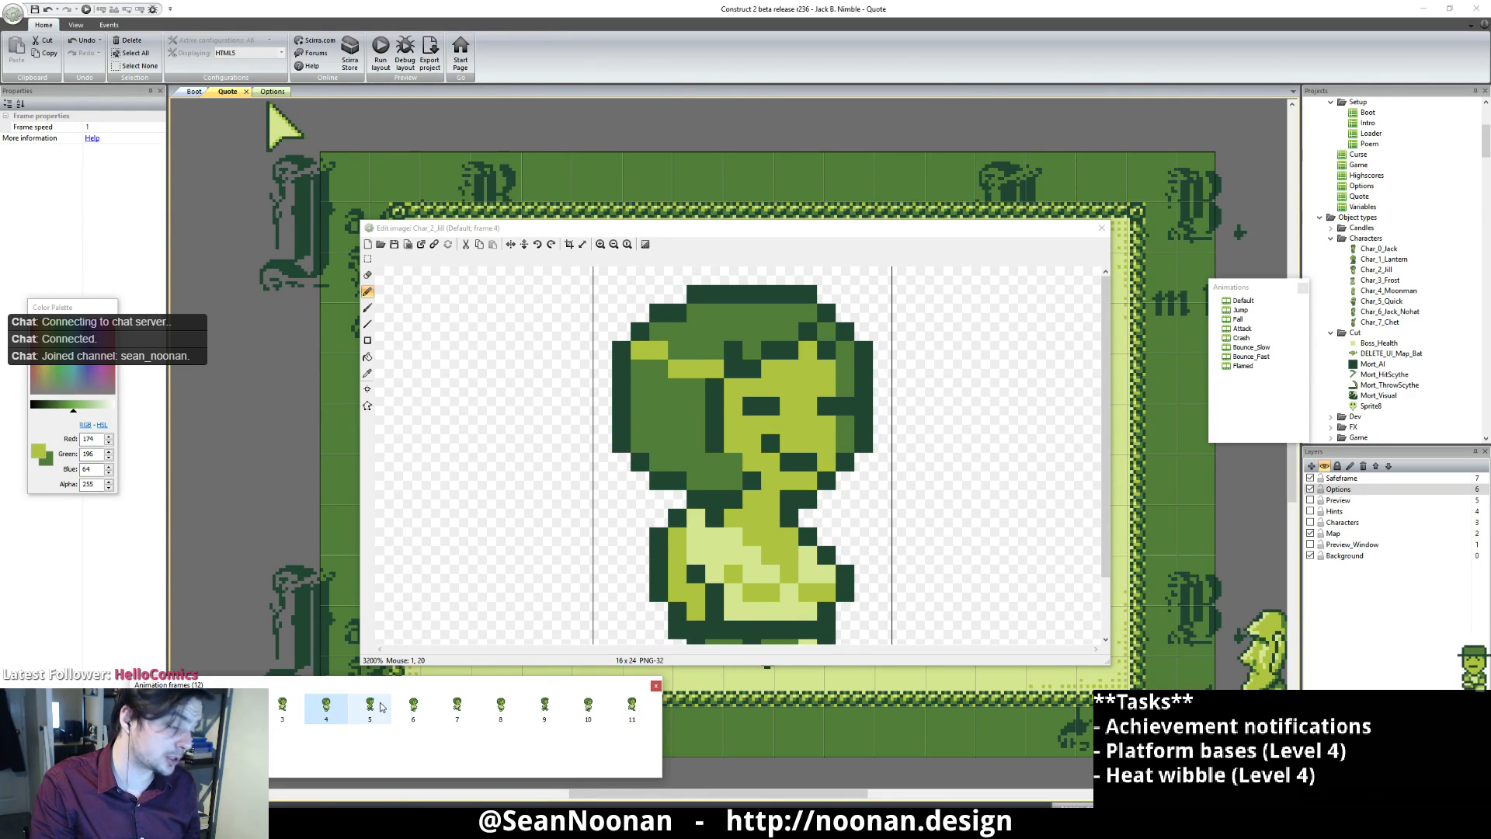
# Step: Paint a stepped light green highlight on the back of Jill's hair in Default frame 5, using frame 1 as reference
pyautogui.click(195, 705)
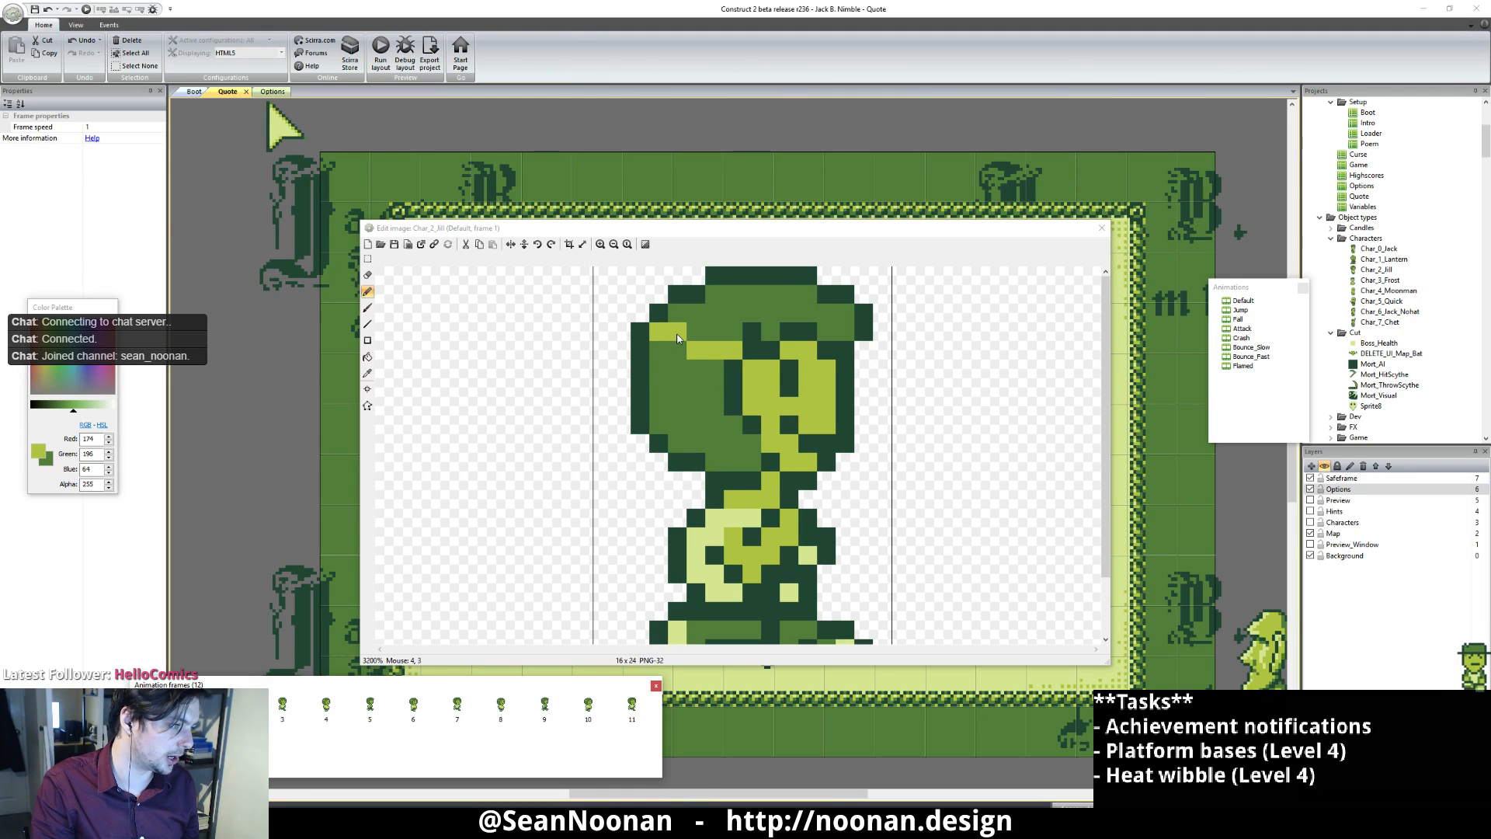
pyautogui.click(676, 334)
pyautogui.click(369, 705)
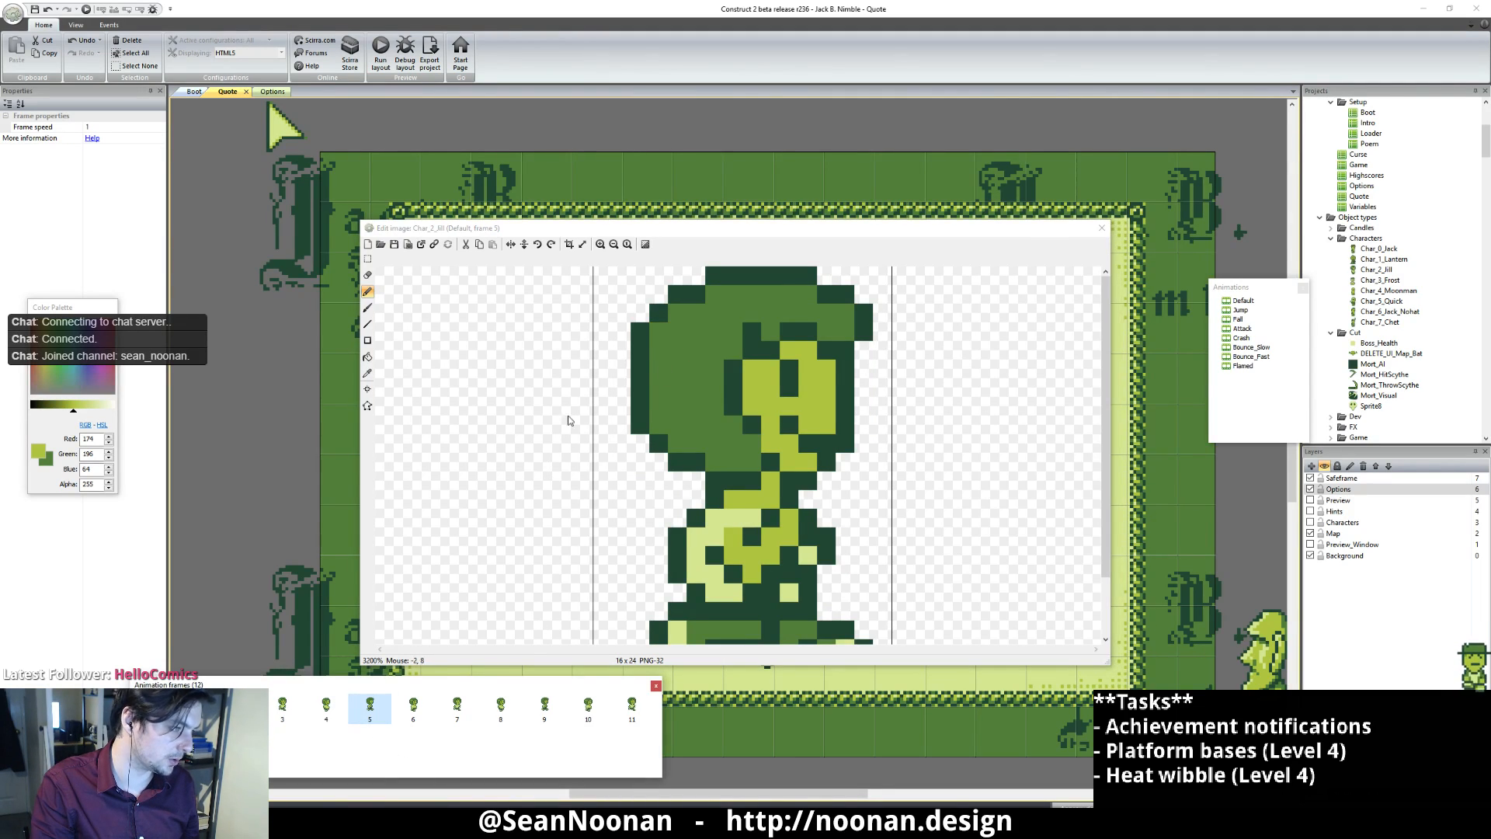
pyautogui.click(666, 334)
pyautogui.click(696, 351)
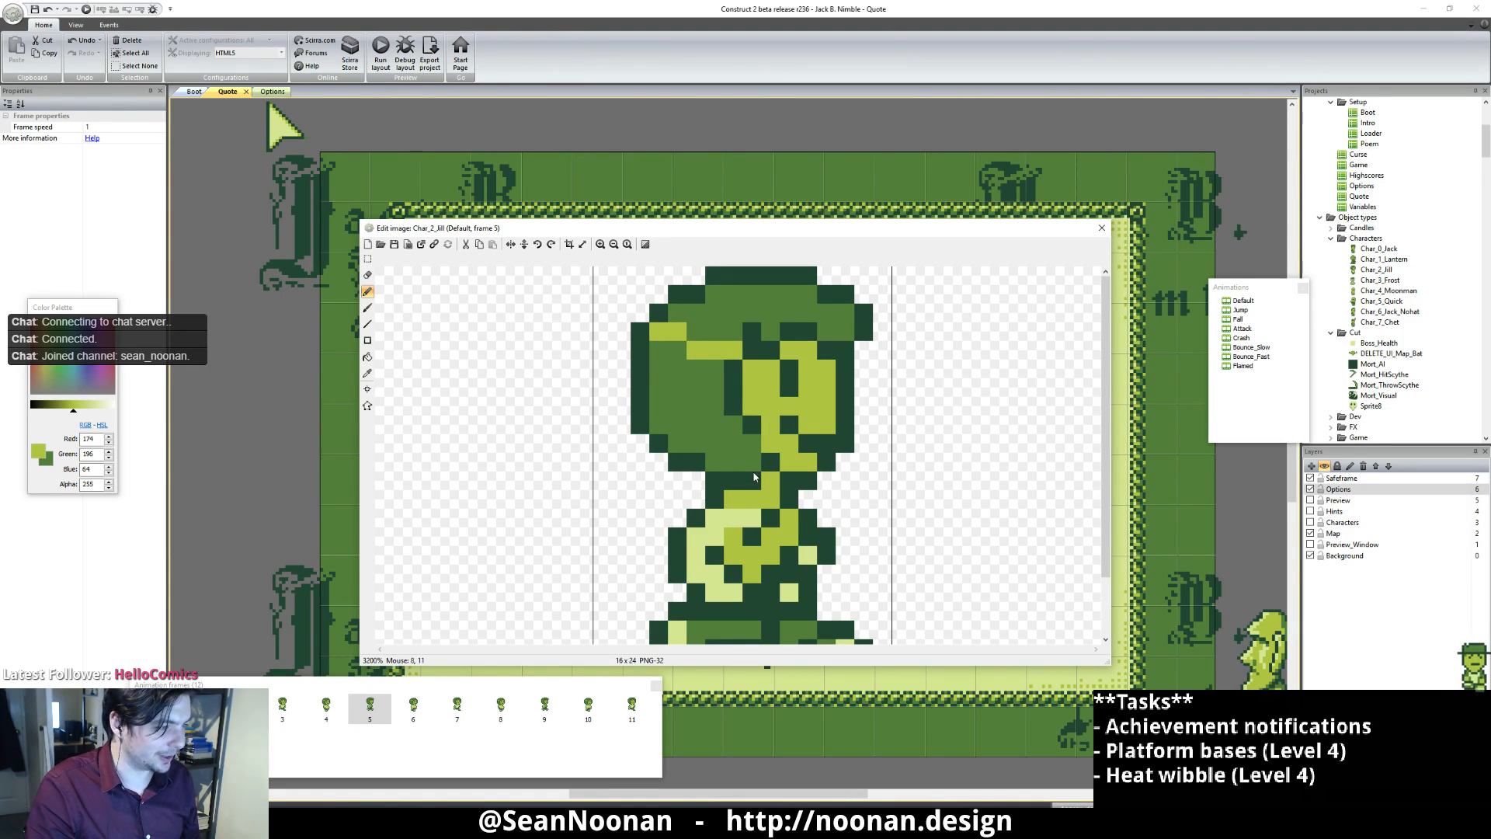
# Step: Add the stepped light green highlight and a single front highlight pixel to Jill's hair in Default frame 7, matching frame 3
pyautogui.click(415, 707)
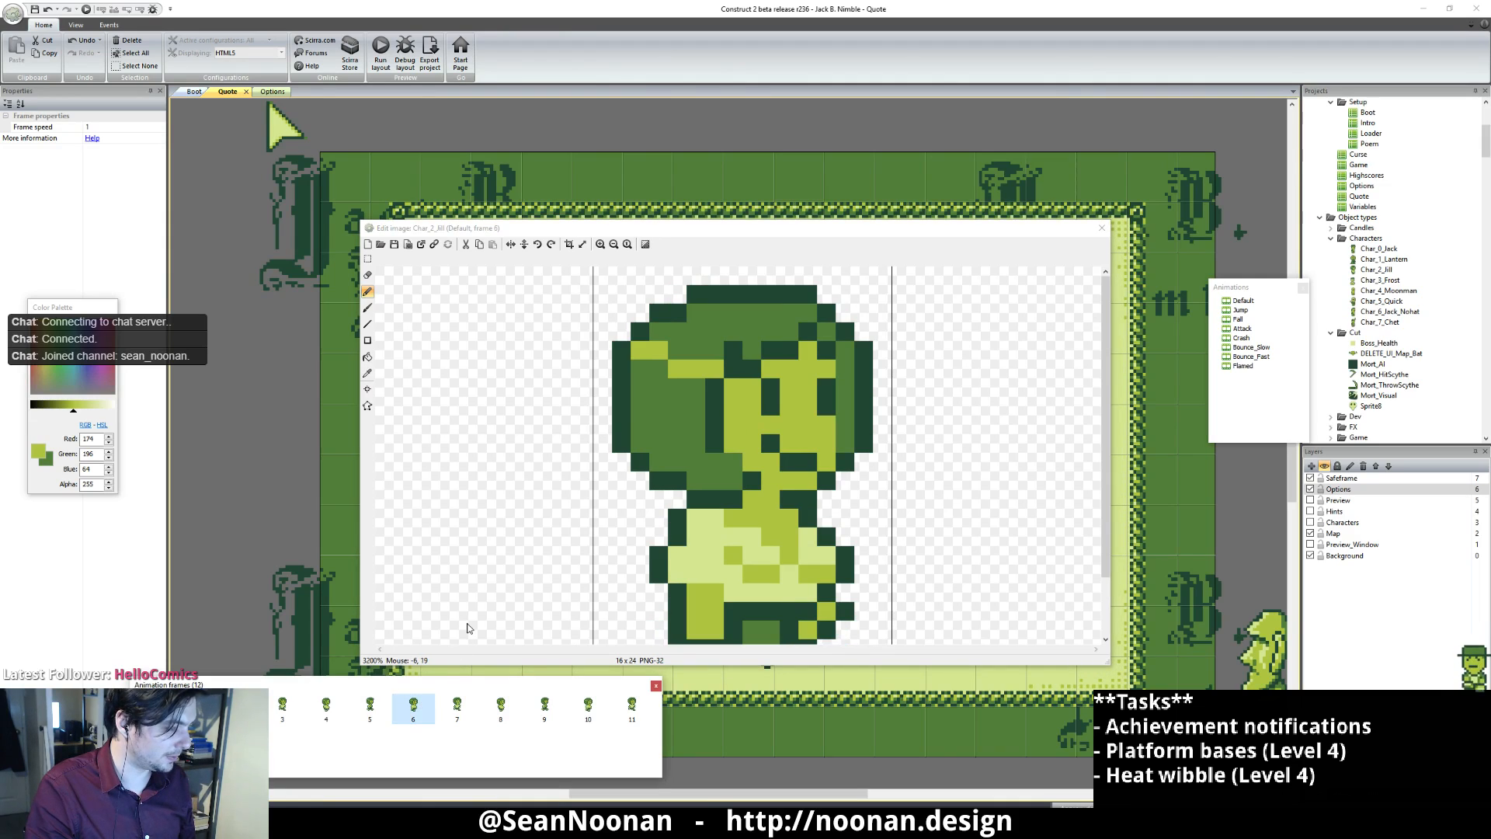
pyautogui.click(457, 707)
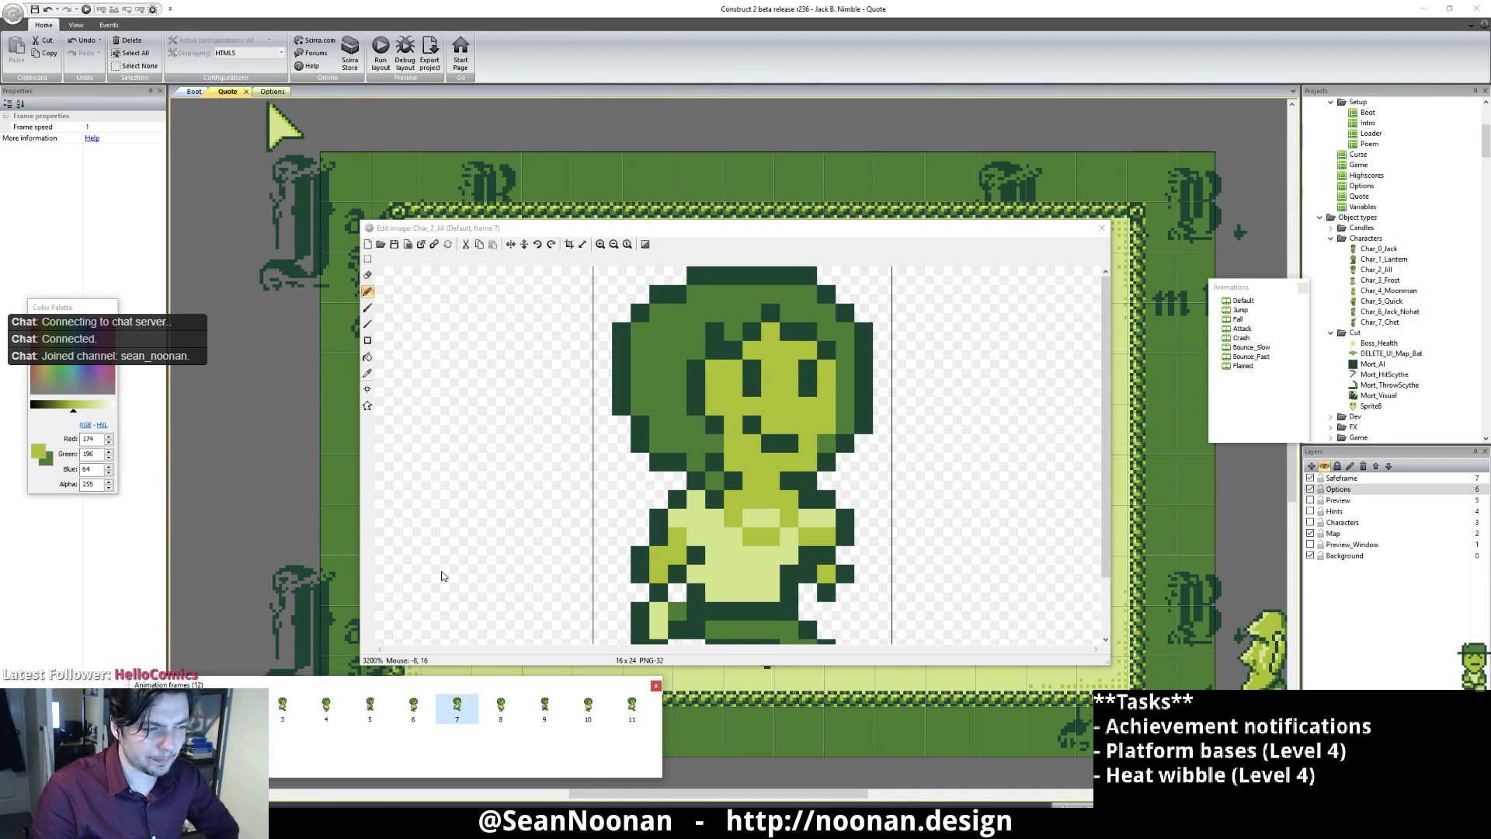
pyautogui.moveTo(651, 335); pyautogui.dragTo(637, 334)
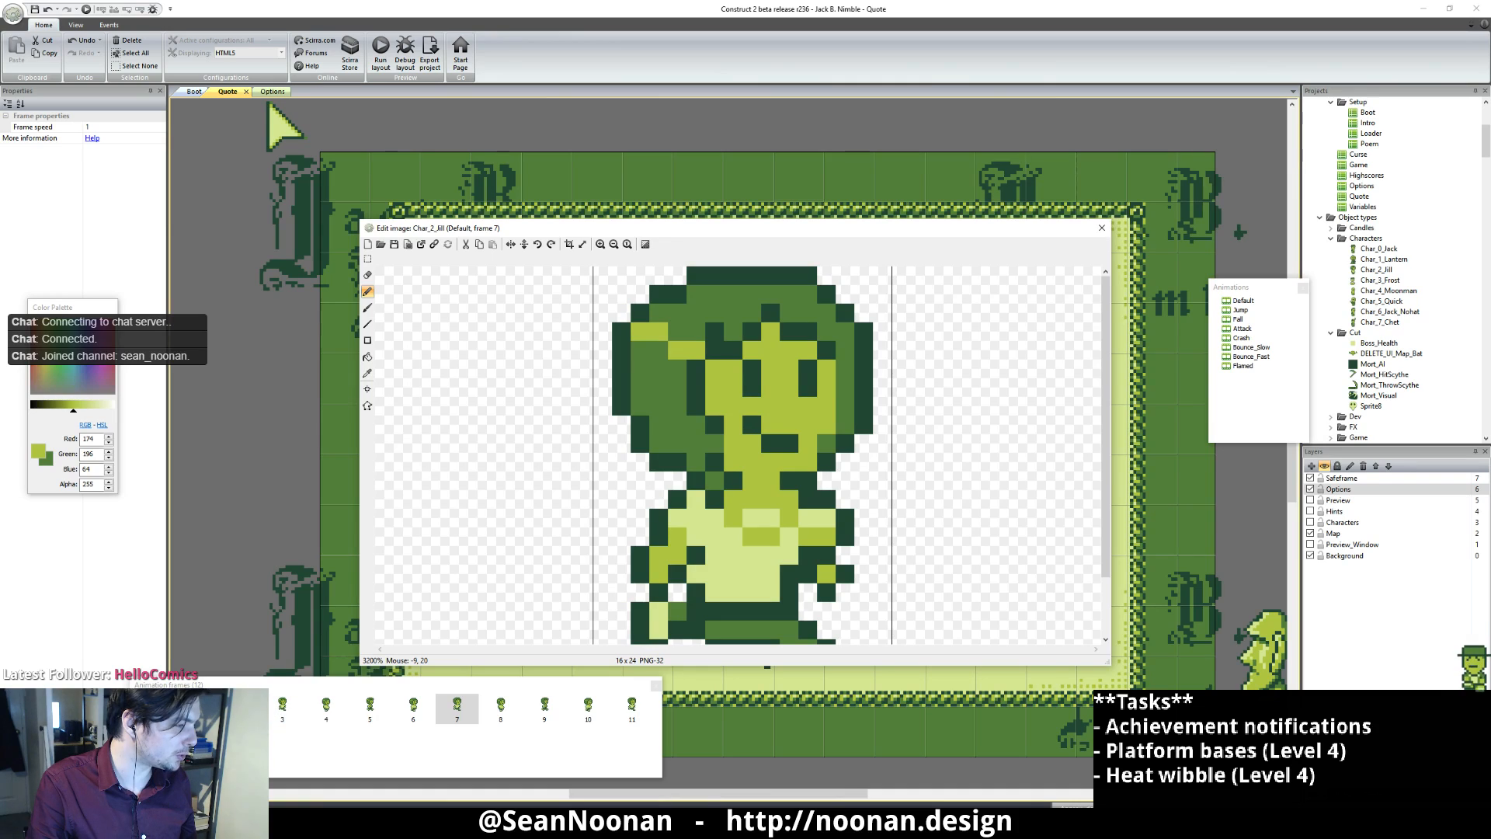
pyautogui.click(239, 707)
pyautogui.click(282, 707)
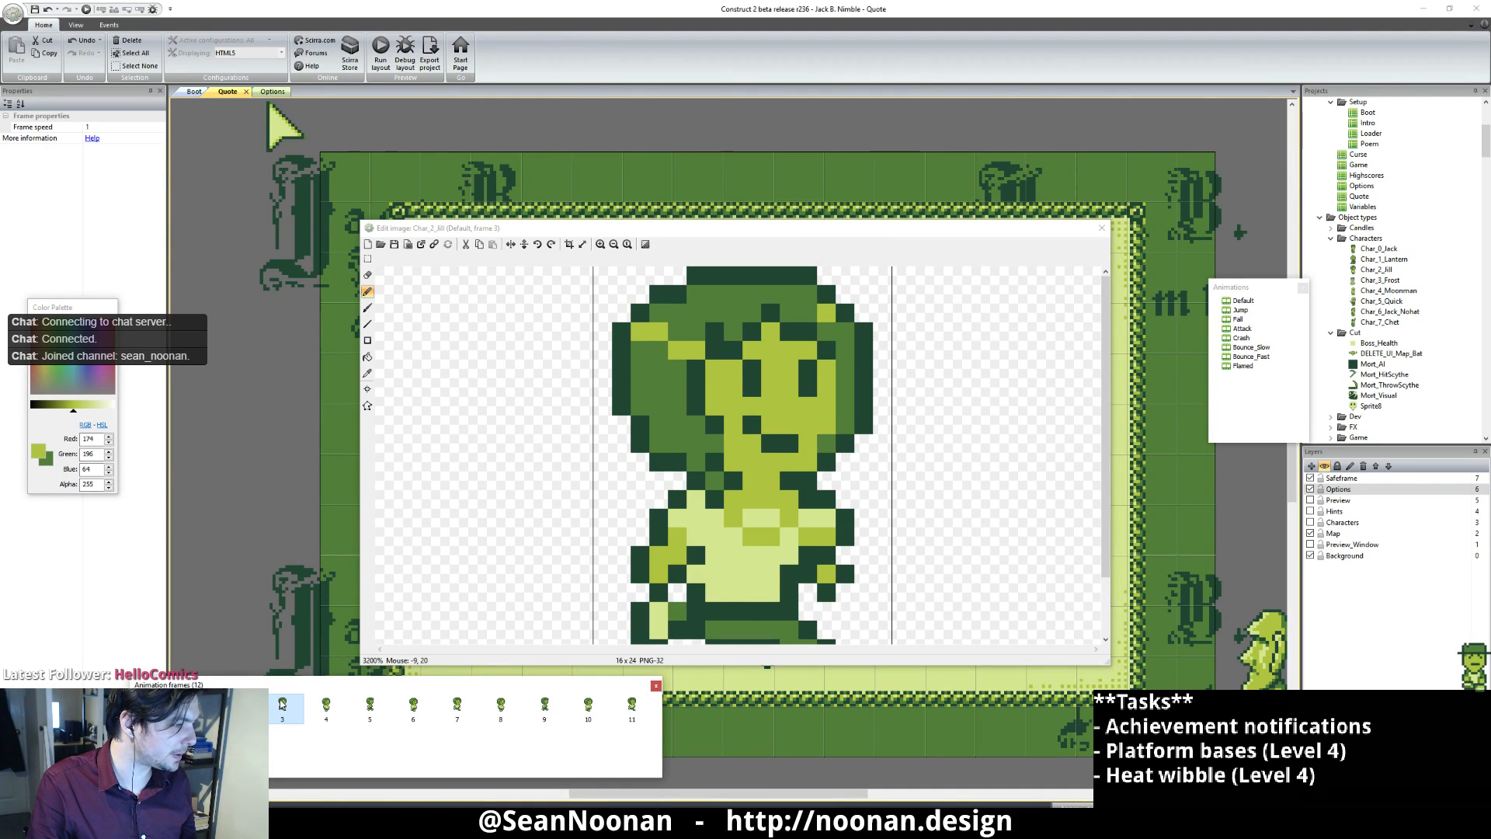
pyautogui.click(458, 708)
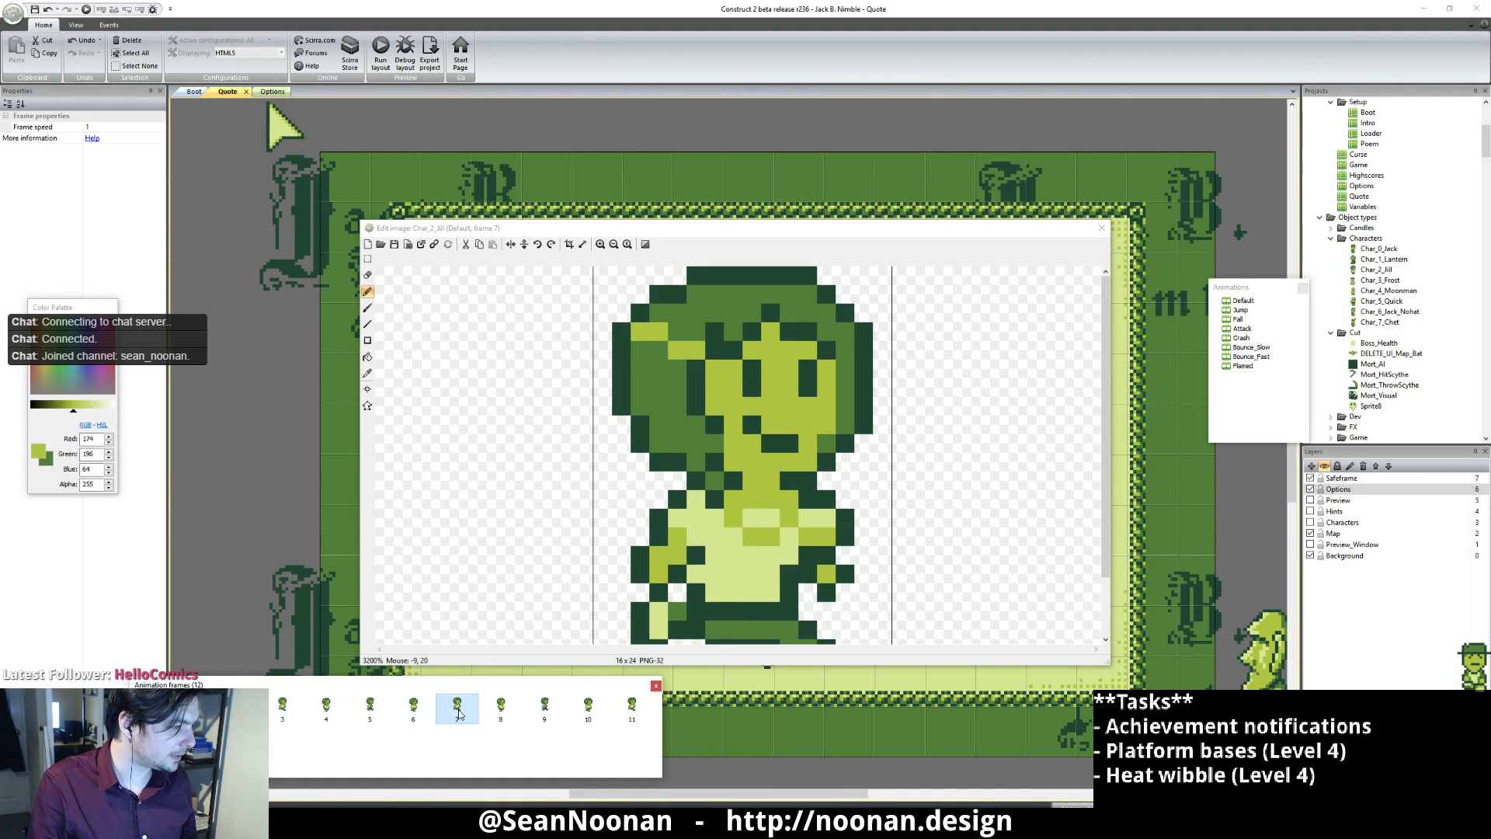
# Step: Add the front highlight pixel and stepped light green back highlight to Jill's hair in Default frame 11, comparing with frames 3 and 7
pyautogui.click(632, 707)
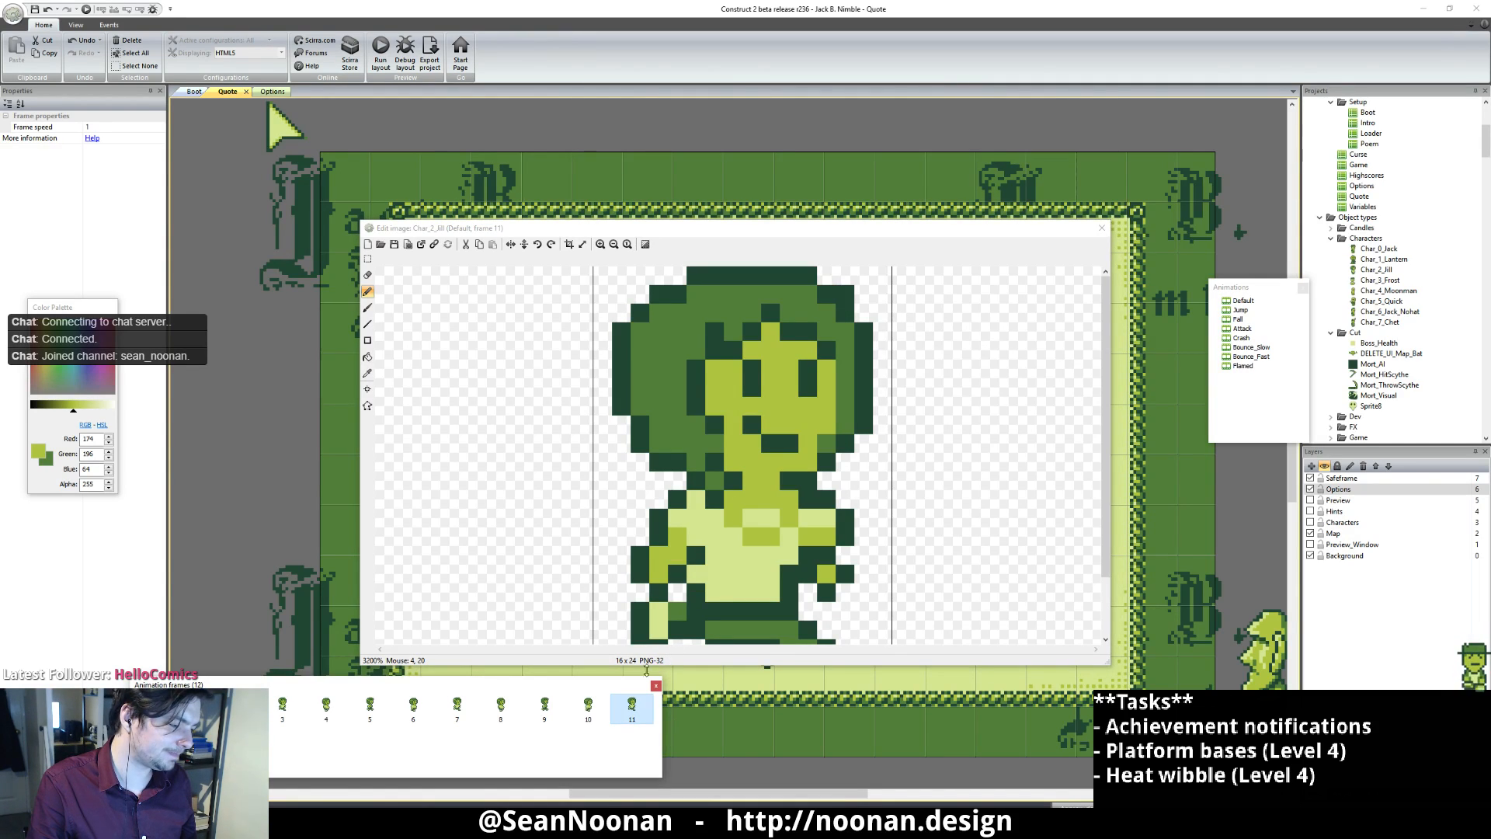
pyautogui.click(827, 313)
pyautogui.keyDown('ctrl'); pyautogui.click(794, 295); pyautogui.keyUp('ctrl')
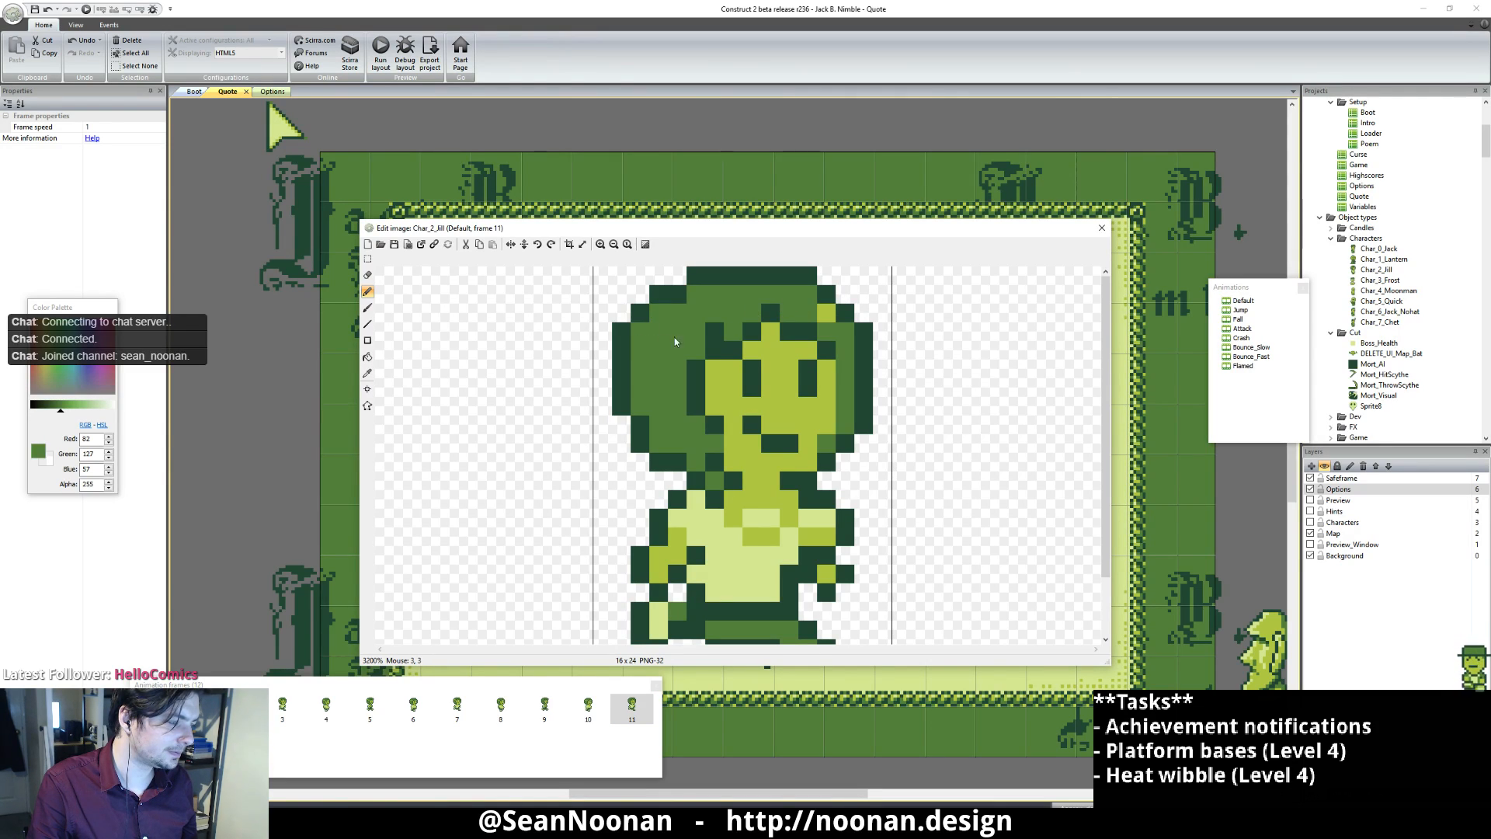
pyautogui.keyDown('ctrl'); pyautogui.click(826, 312); pyautogui.keyUp('ctrl')
pyautogui.moveTo(679, 352); pyautogui.dragTo(695, 352)
pyautogui.click(282, 713)
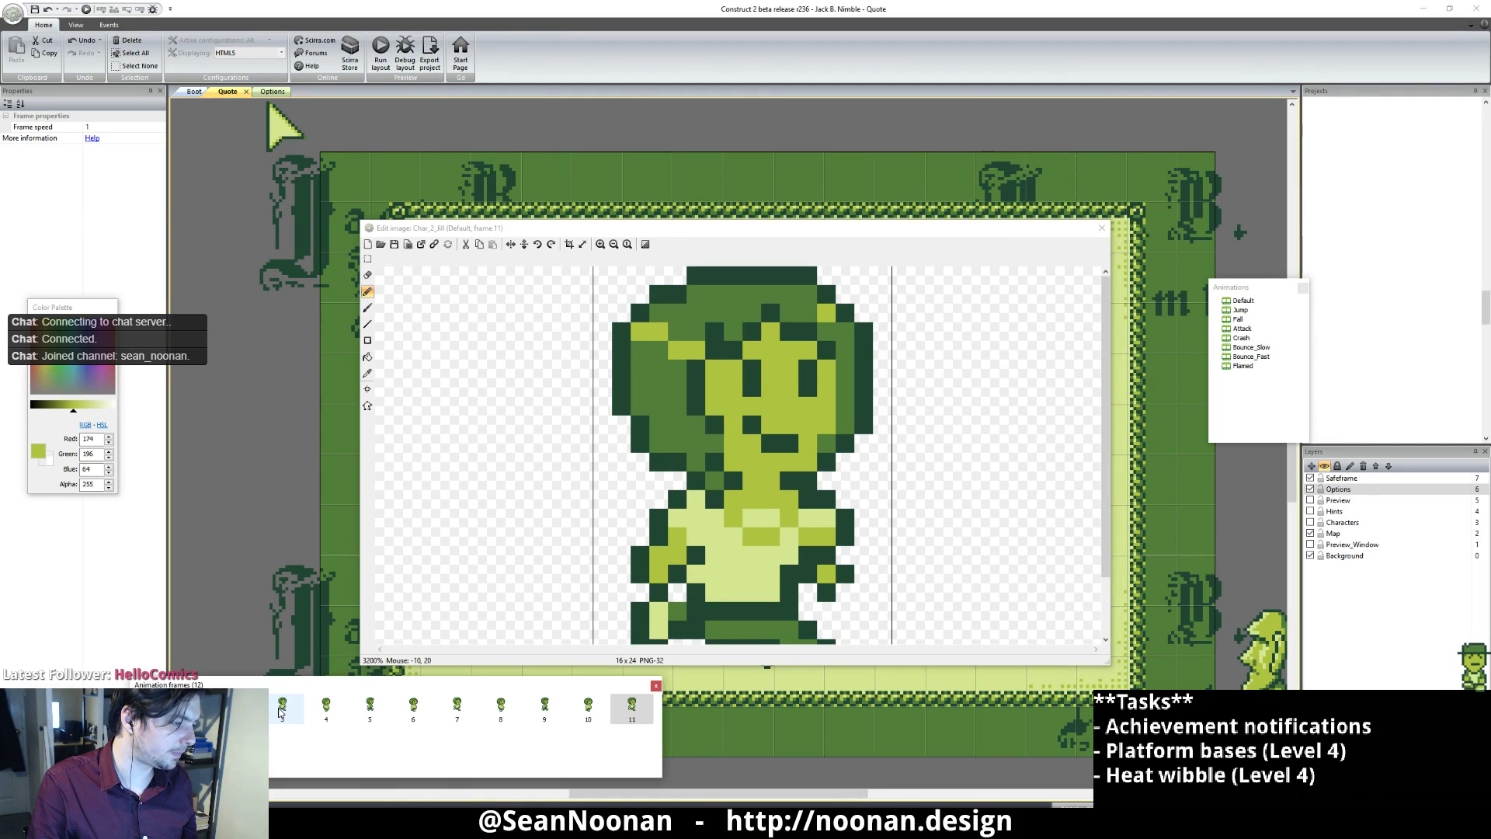
pyautogui.click(455, 711)
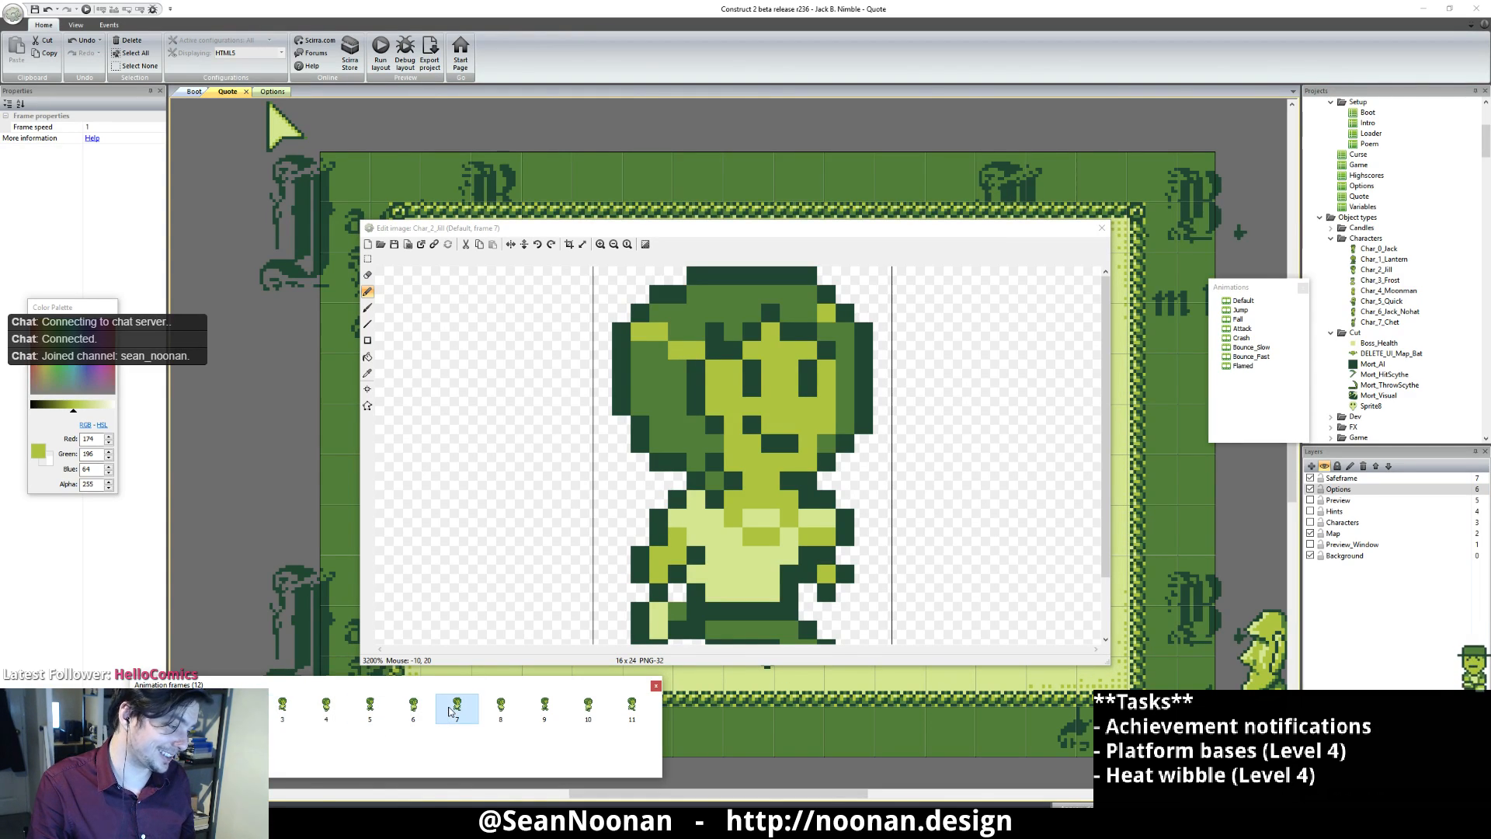
# Step: Paint a stepped light green highlight on the back of Jill's hair in Default frame 9, using frame 1 as reference
pyautogui.click(501, 713)
pyautogui.click(544, 709)
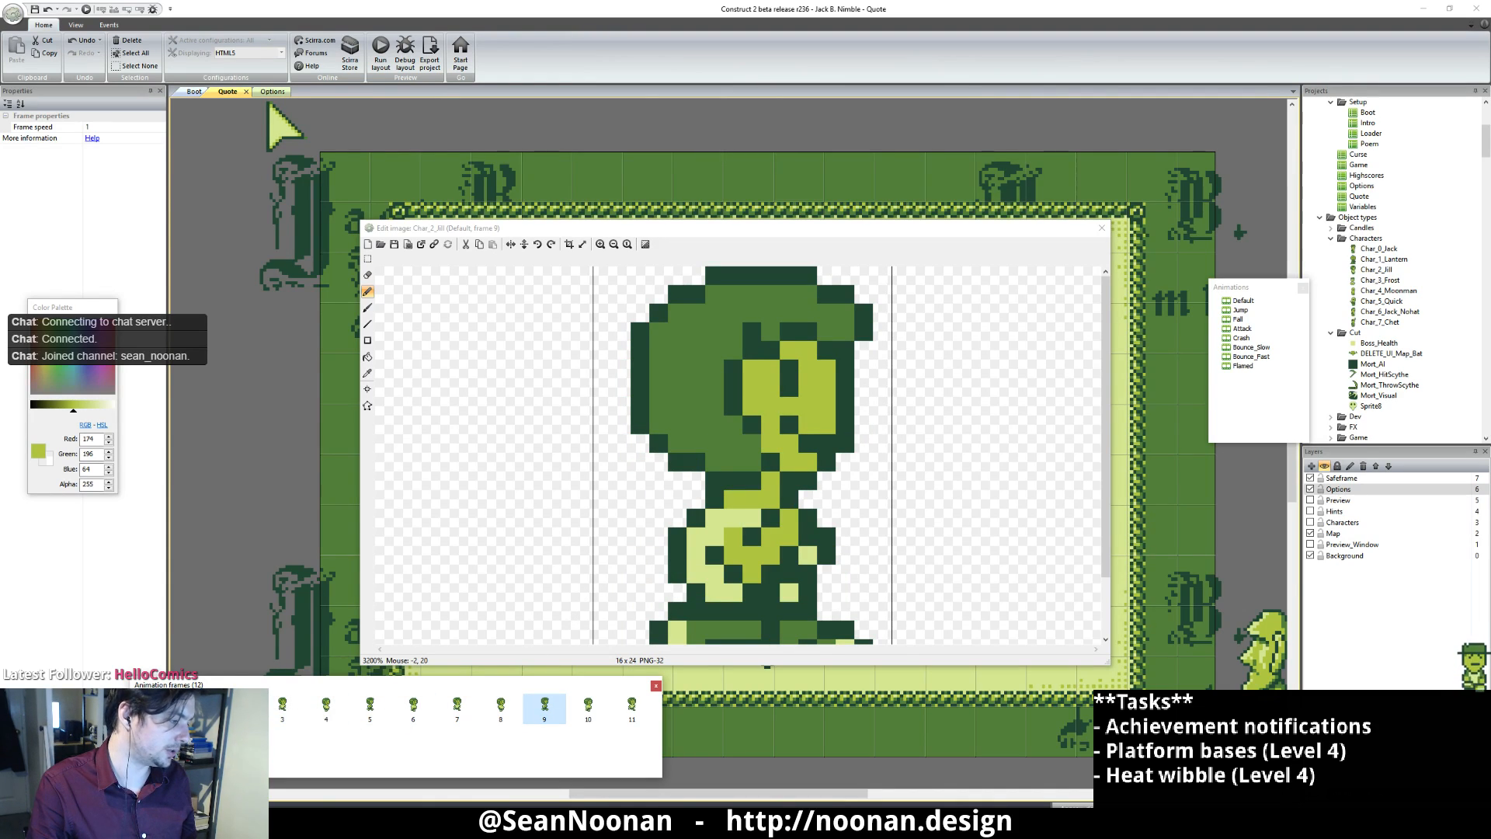
pyautogui.click(195, 709)
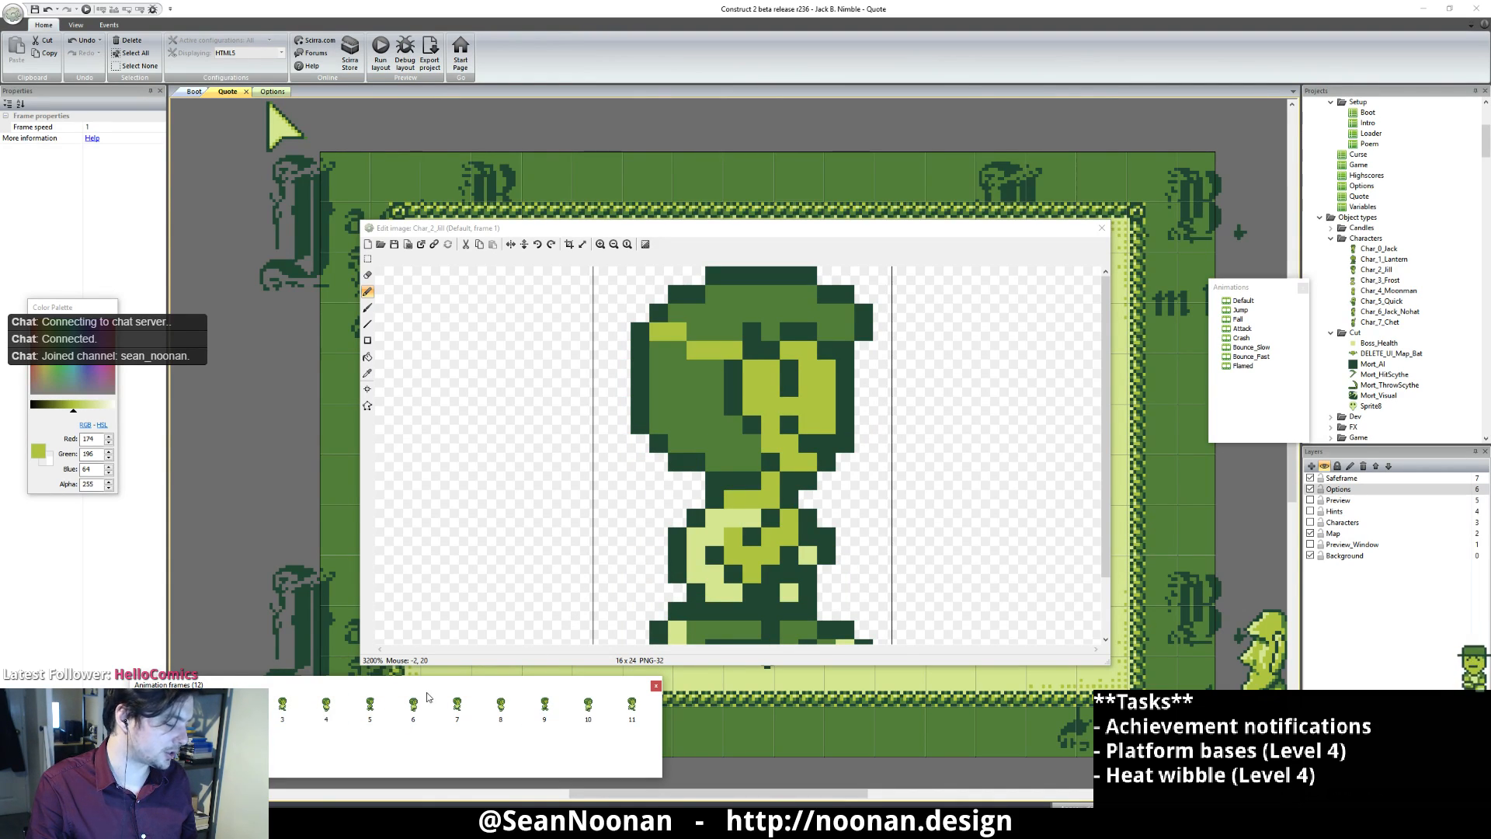
pyautogui.click(544, 707)
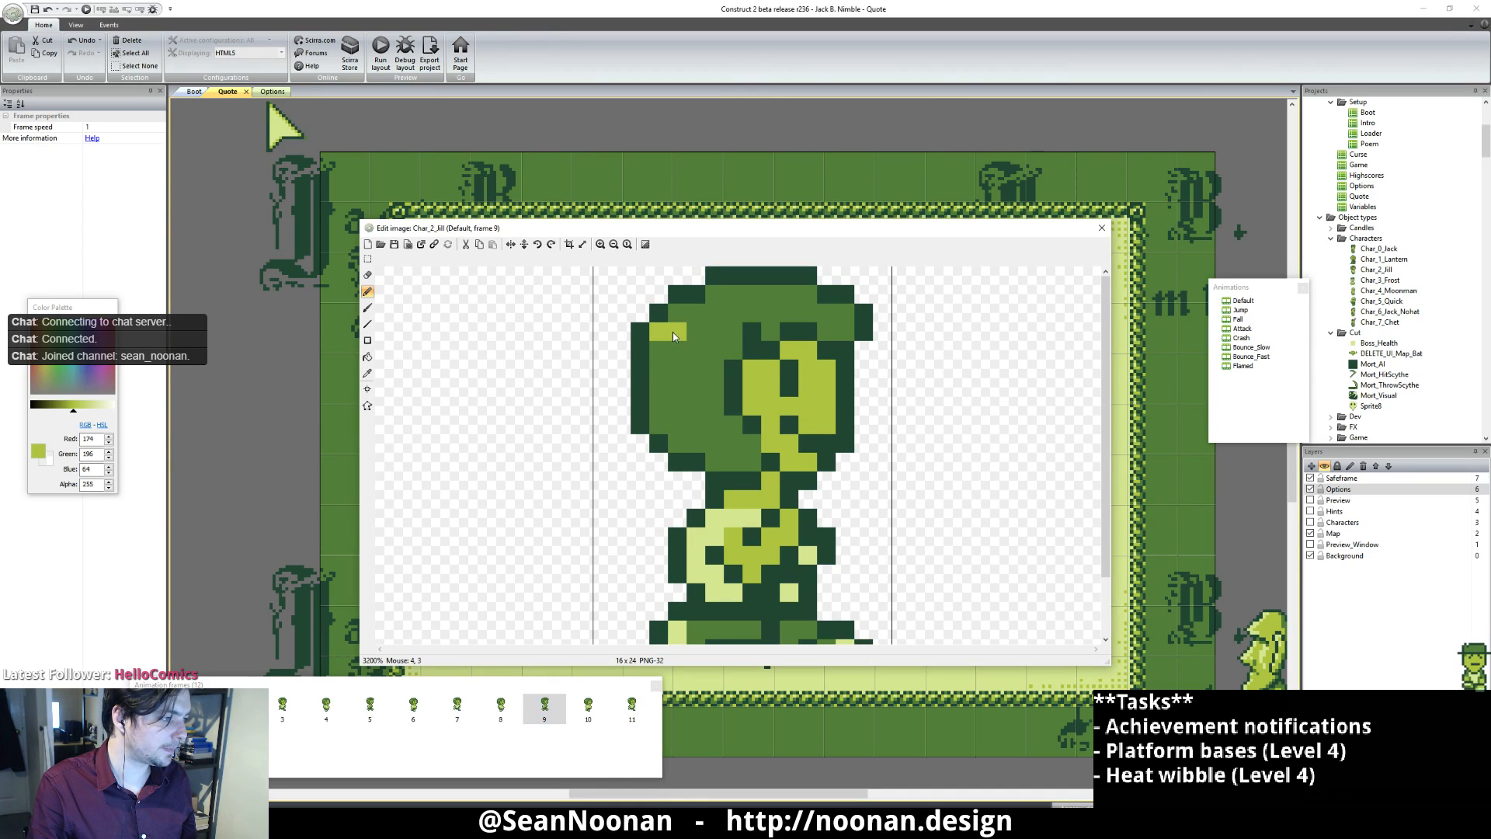
pyautogui.click(727, 350)
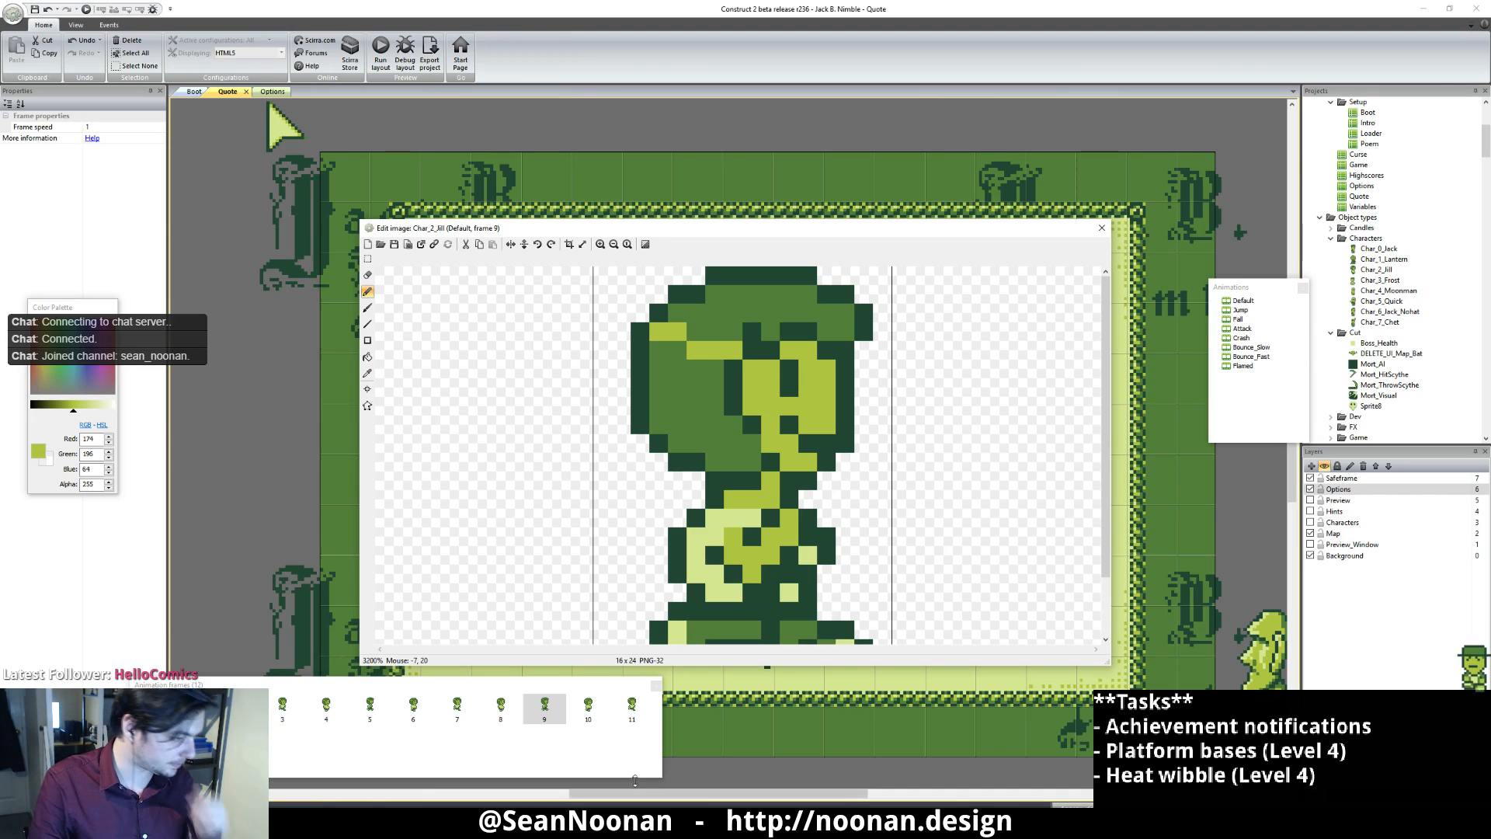
# Step: Check the hair highlights for consistency across all Default frames, from frame 11 back to frame 0
pyautogui.click(588, 707)
pyautogui.click(631, 707)
pyautogui.click(588, 707)
pyautogui.click(545, 707)
pyautogui.click(500, 705)
pyautogui.click(457, 705)
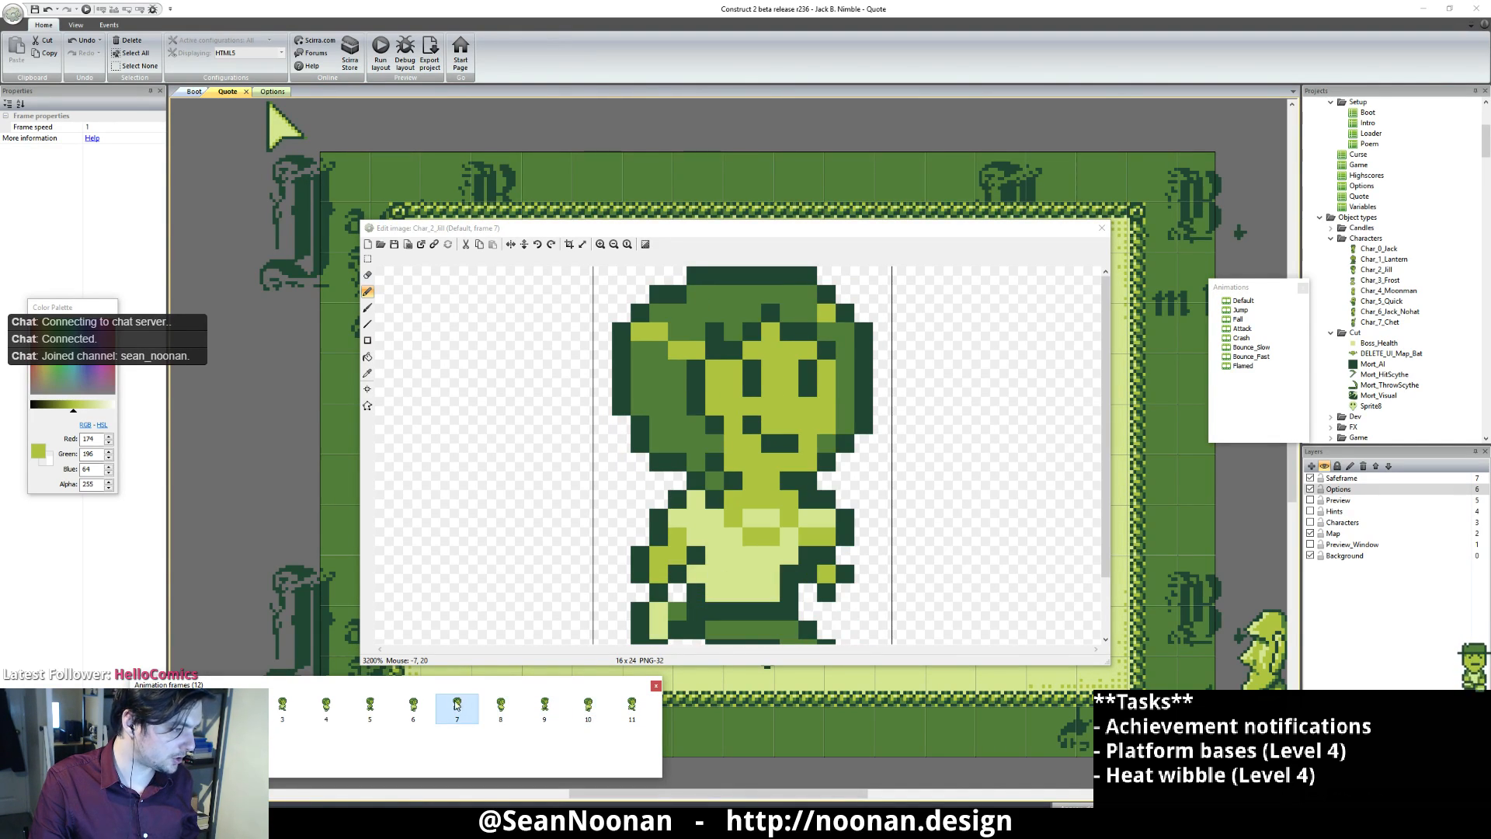
pyautogui.click(413, 705)
pyautogui.click(370, 705)
pyautogui.click(326, 705)
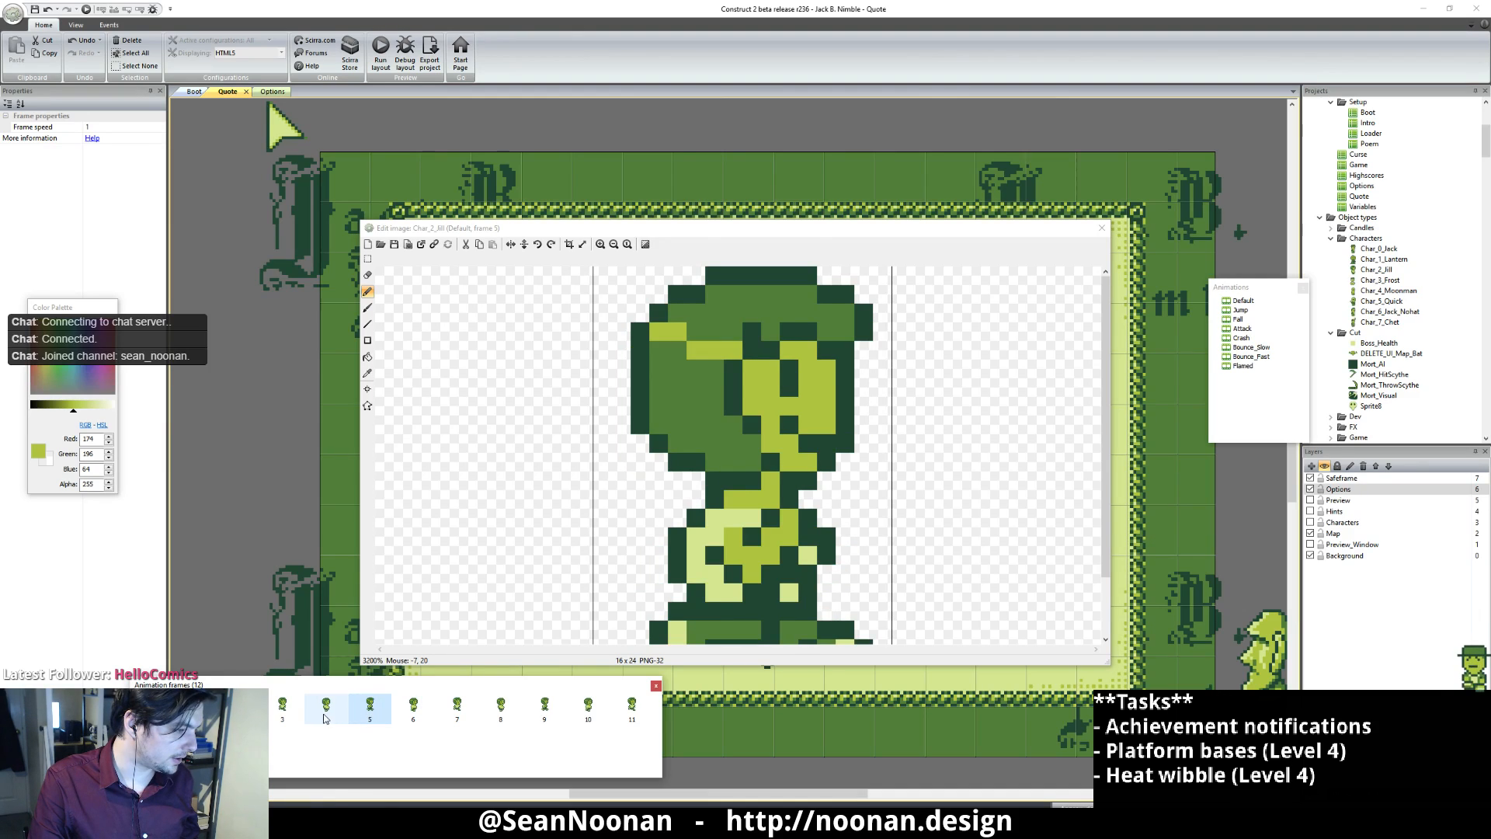
pyautogui.click(283, 707)
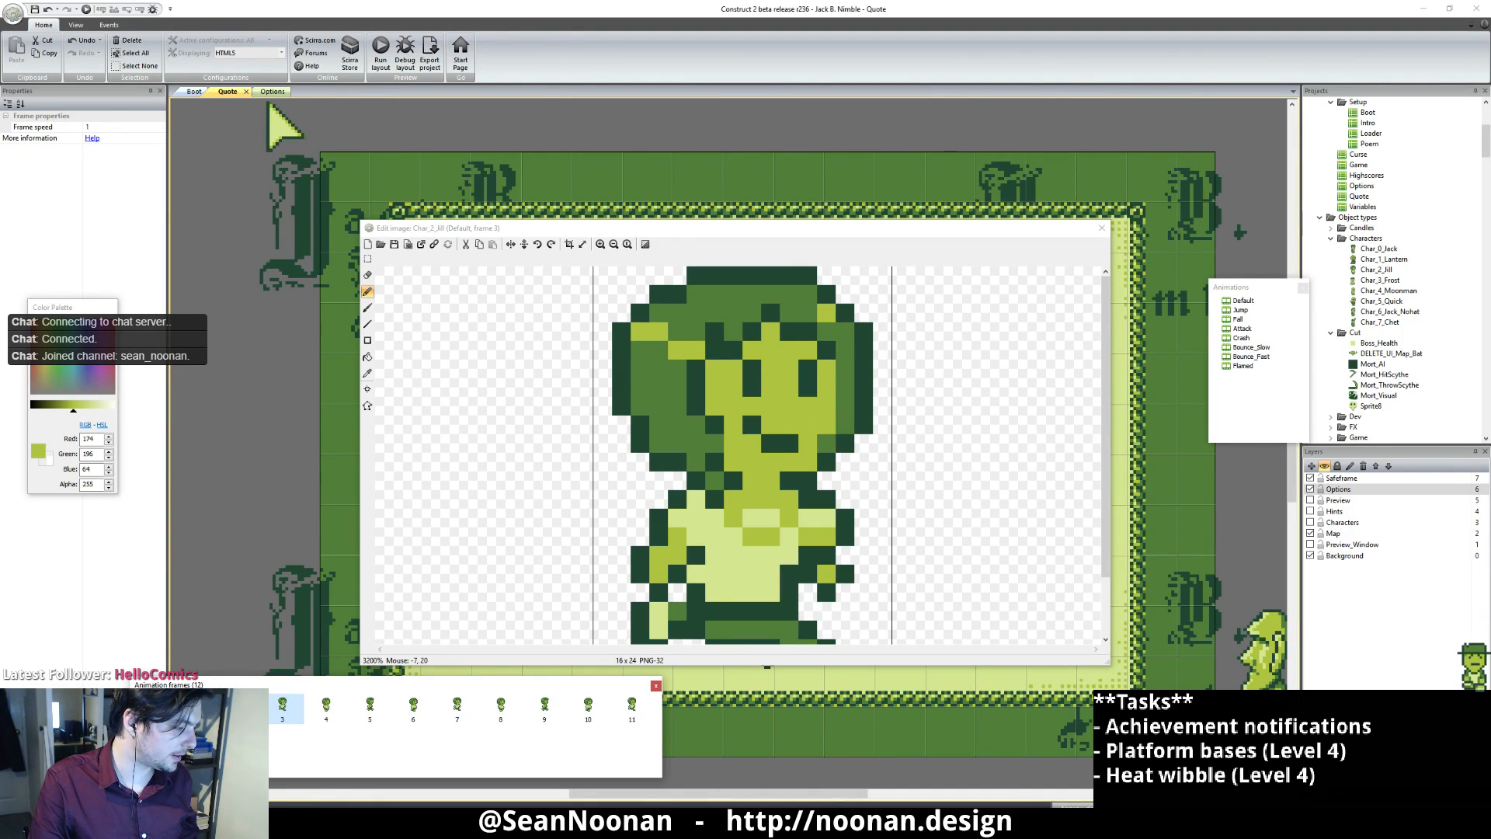
pyautogui.click(239, 705)
pyautogui.click(195, 705)
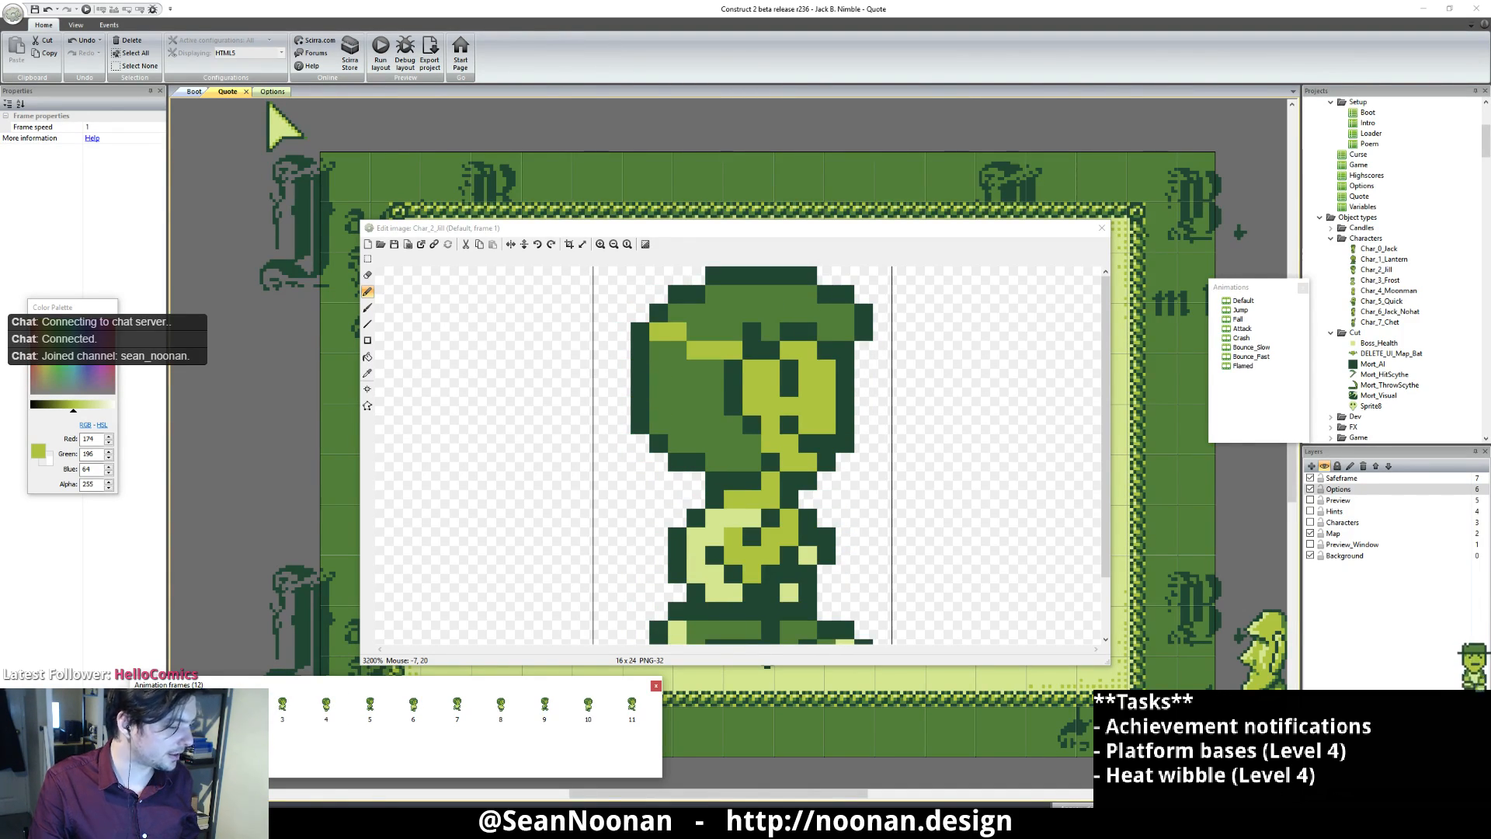
pyautogui.click(153, 705)
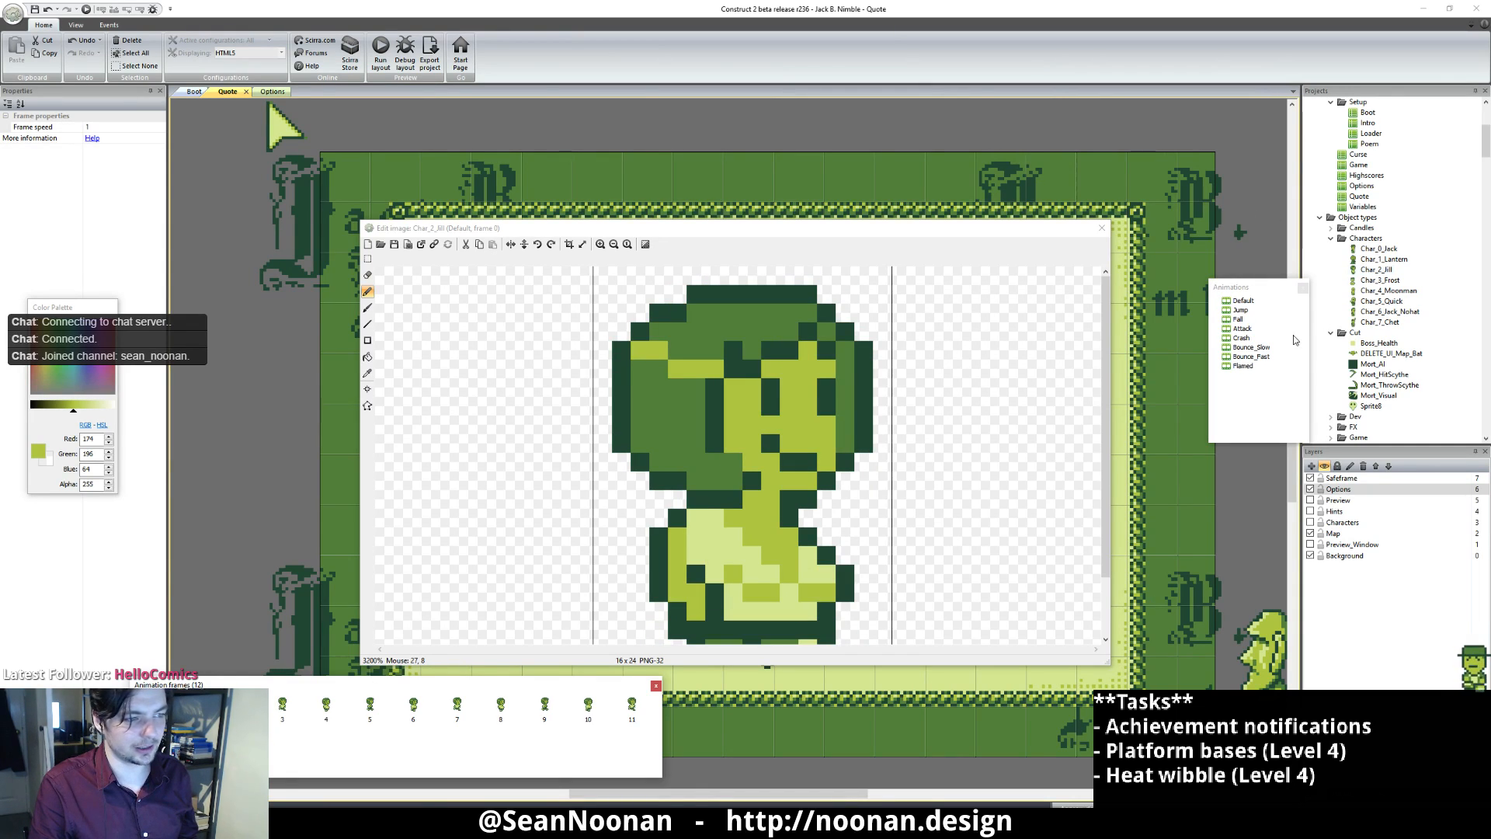
# Step: Preview the Default animation to check the hair highlights in motion, and close the preview
pyautogui.click(1242, 300)
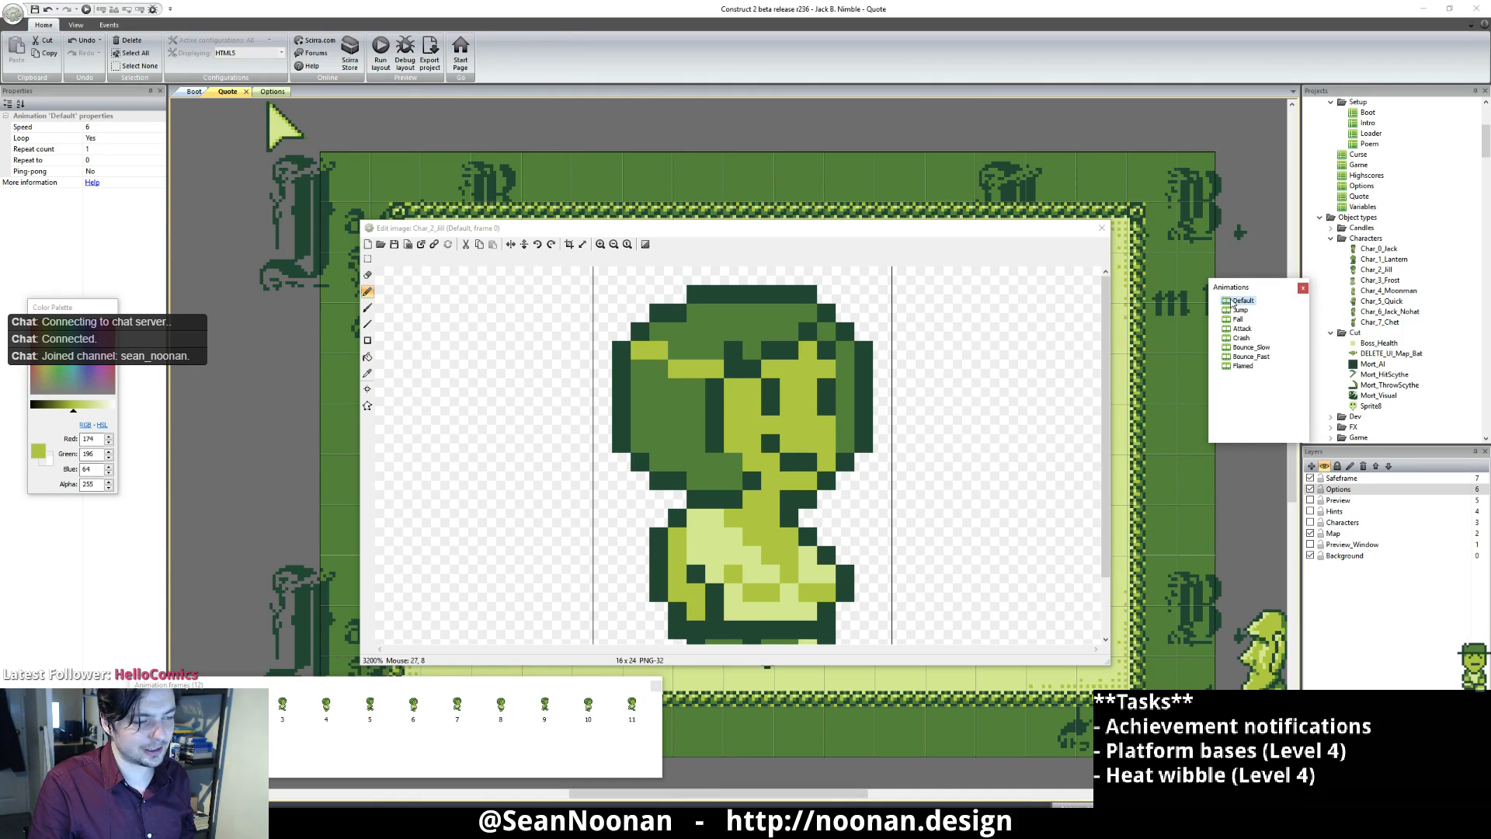
pyautogui.rightClick(1231, 301)
pyautogui.click(1264, 347)
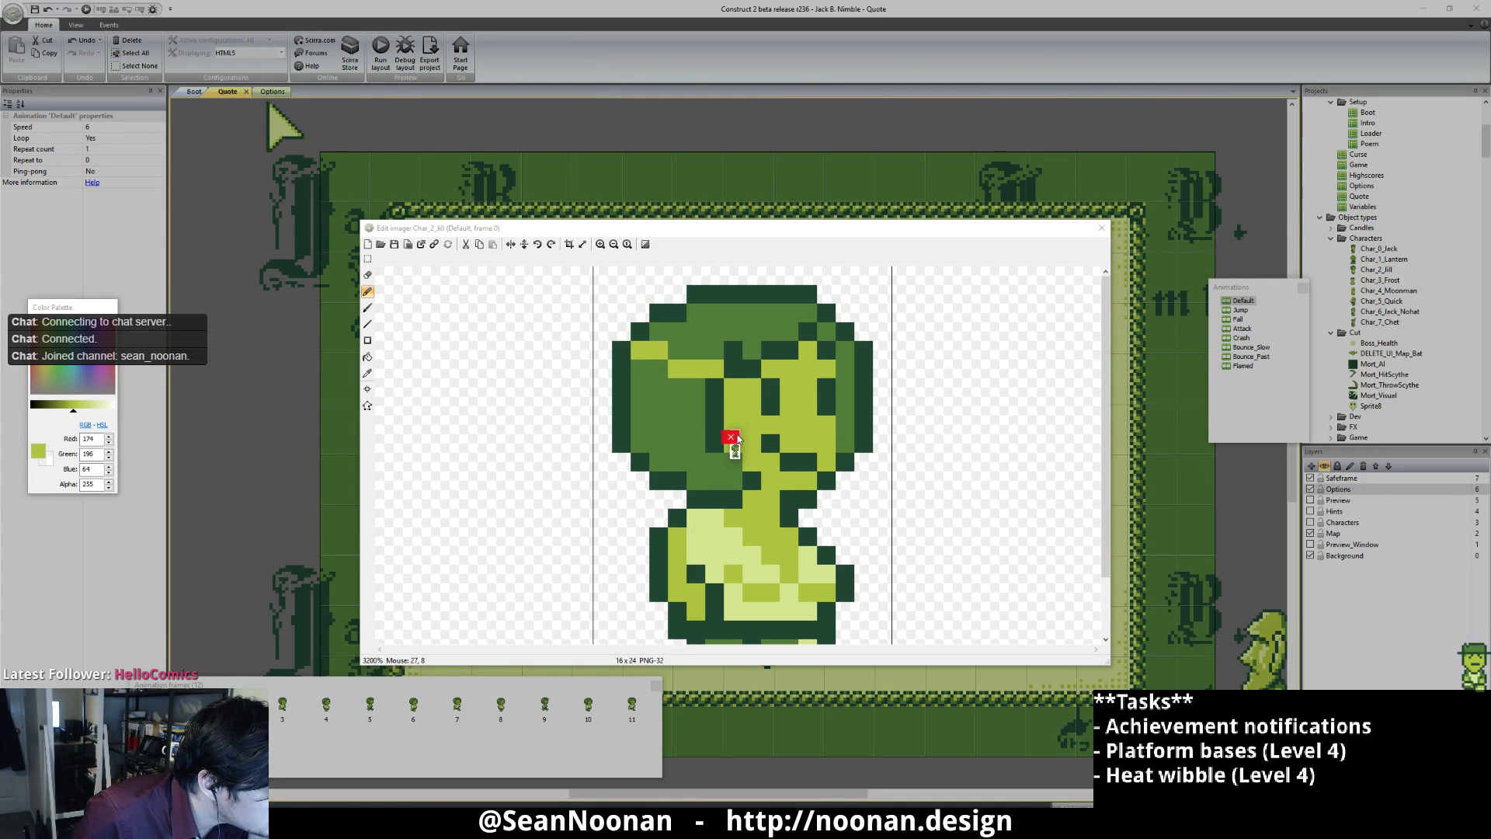
pyautogui.moveTo(739, 434); pyautogui.dragTo(743, 446)
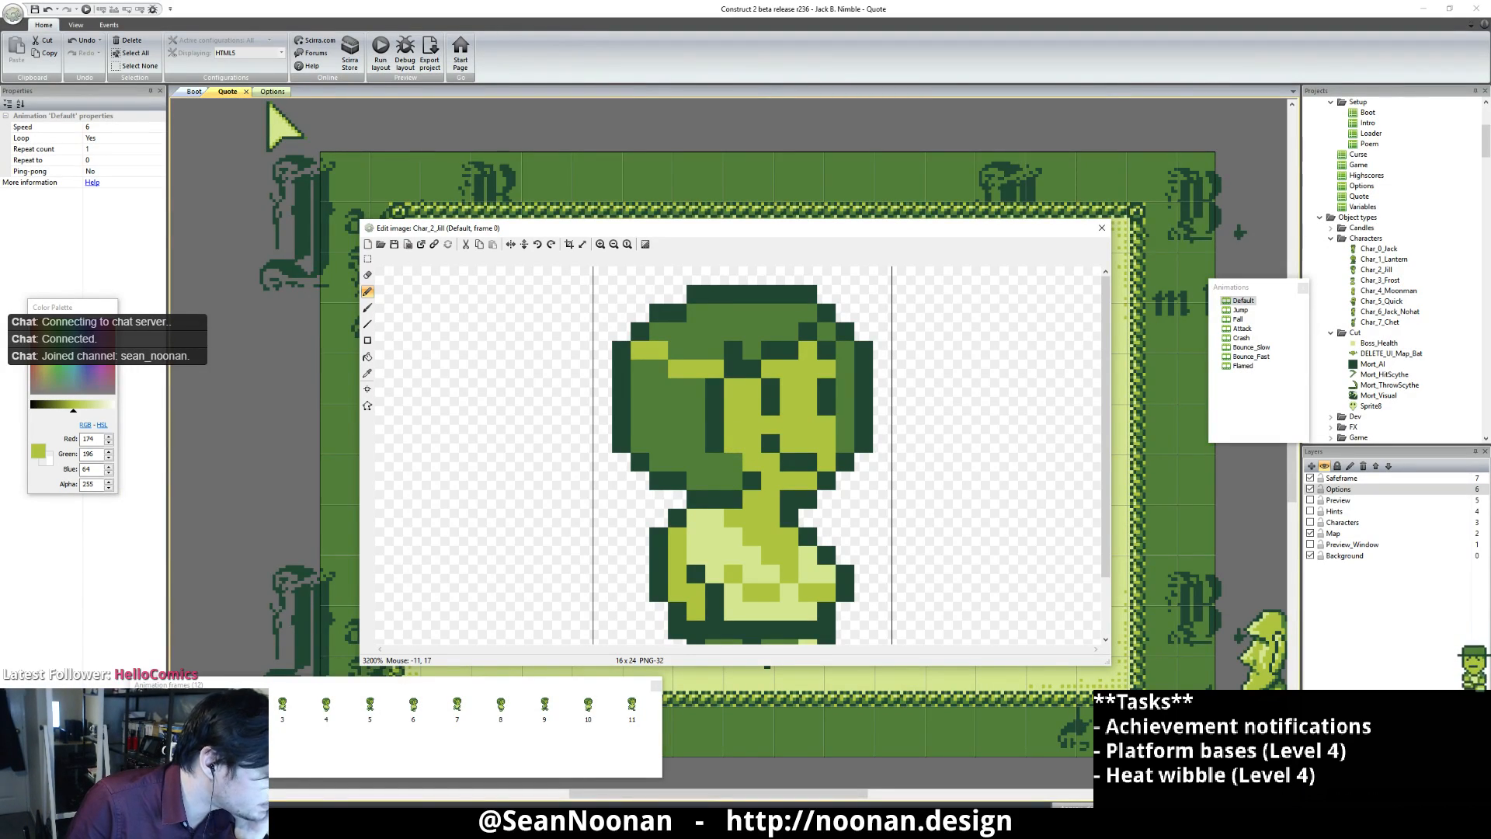
# Step: Try light green highlight pixels on the front of Jill's hair in Default frame 0 and paint them over in mid green
pyautogui.click(282, 705)
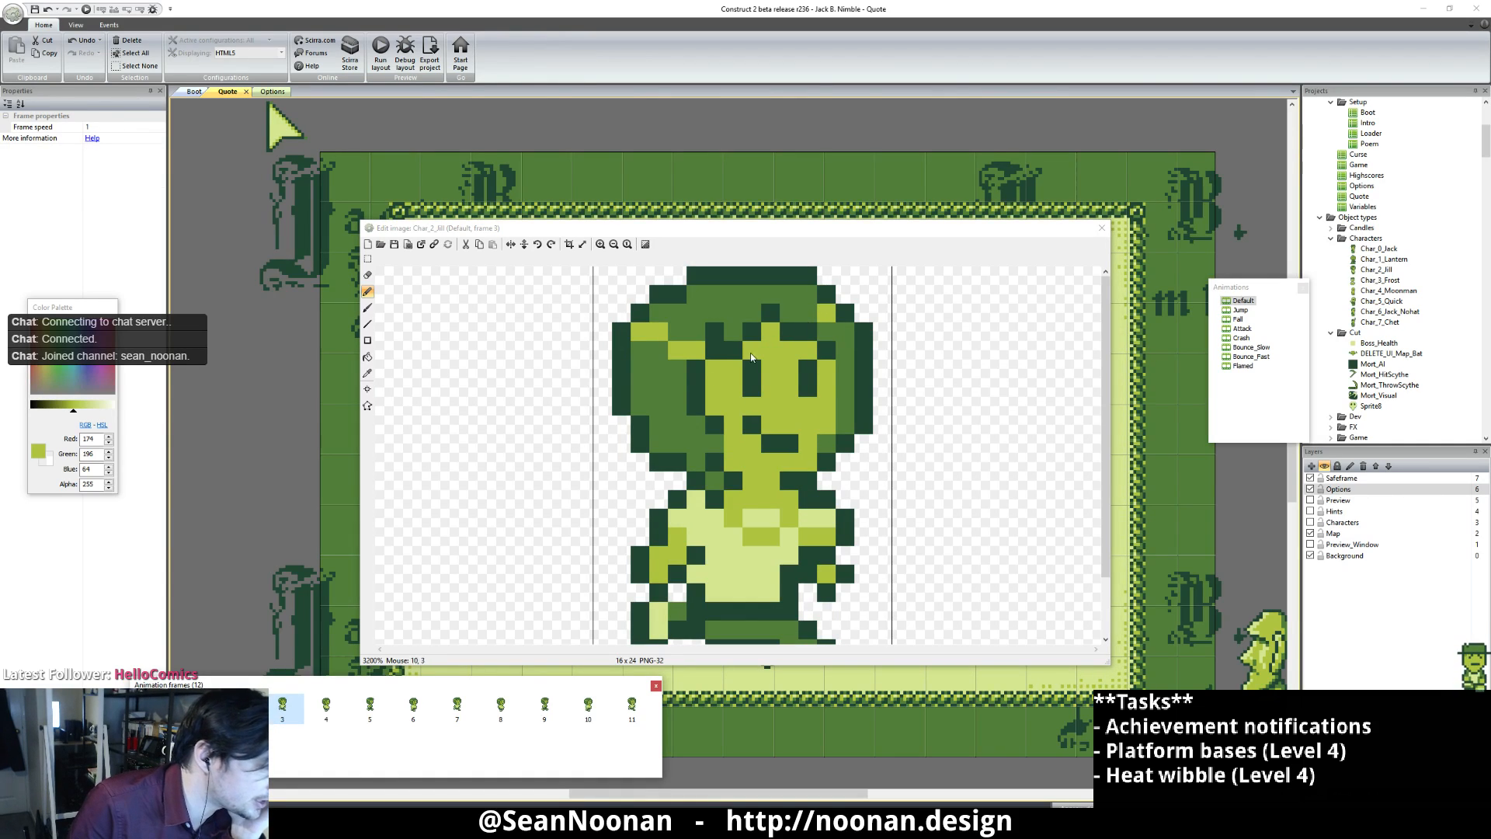
pyautogui.click(151, 706)
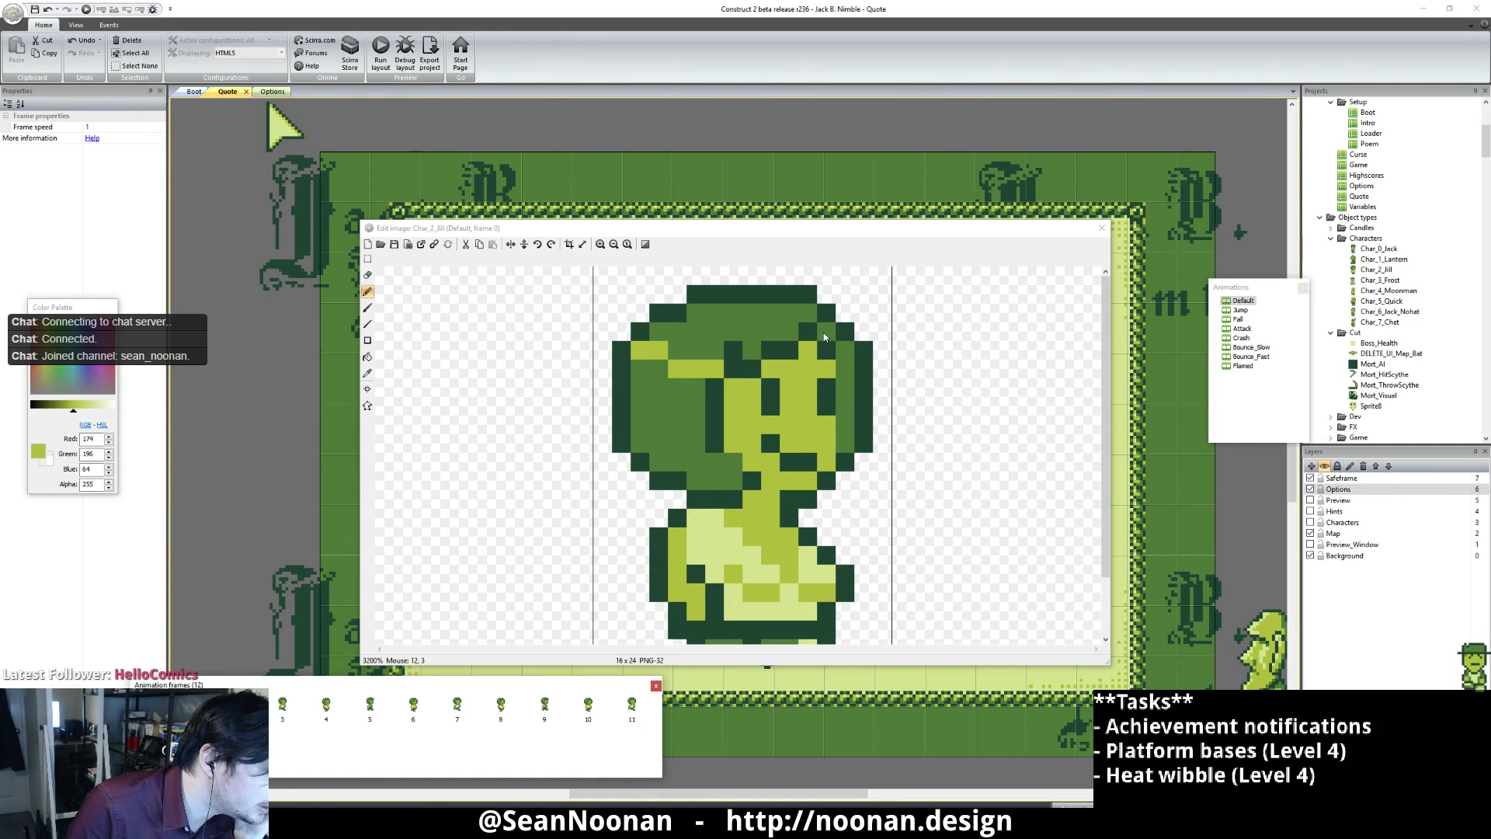
pyautogui.rightClick(809, 312)
pyautogui.keyDown('ctrl'); pyautogui.click(787, 316); pyautogui.keyUp('ctrl')
pyautogui.click(807, 312)
pyautogui.keyDown('ctrl'); pyautogui.click(810, 359); pyautogui.keyUp('ctrl')
pyautogui.click(846, 349)
pyautogui.keyDown('ctrl'); pyautogui.click(860, 354); pyautogui.keyUp('ctrl')
pyautogui.click(845, 349)
# Step: Paint over the stray light green pixel at the front of Jill's hair in Default frame 7 with mid green, checking frames 3 and 11
pyautogui.click(282, 707)
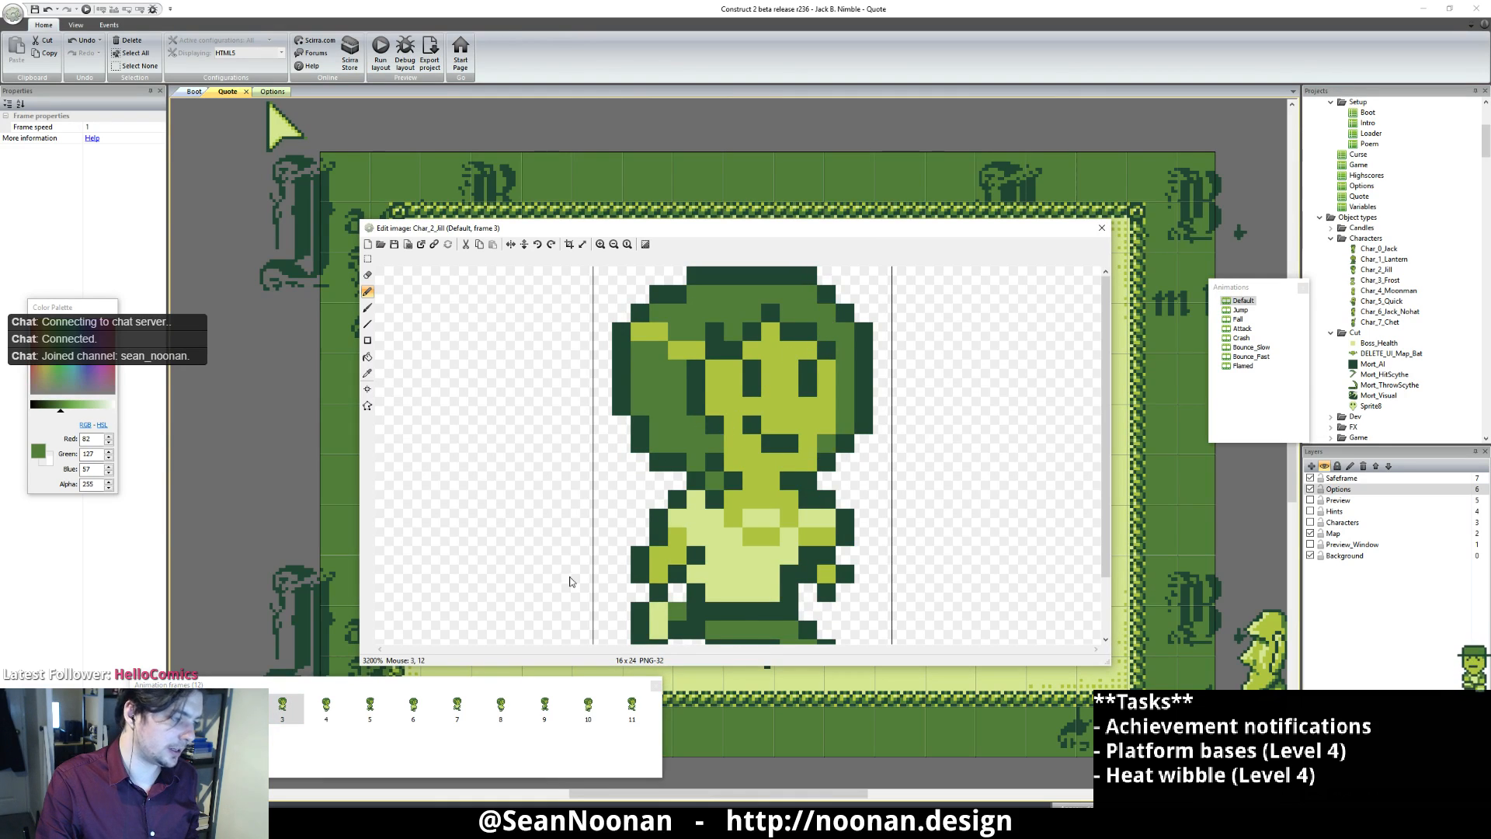
pyautogui.click(457, 707)
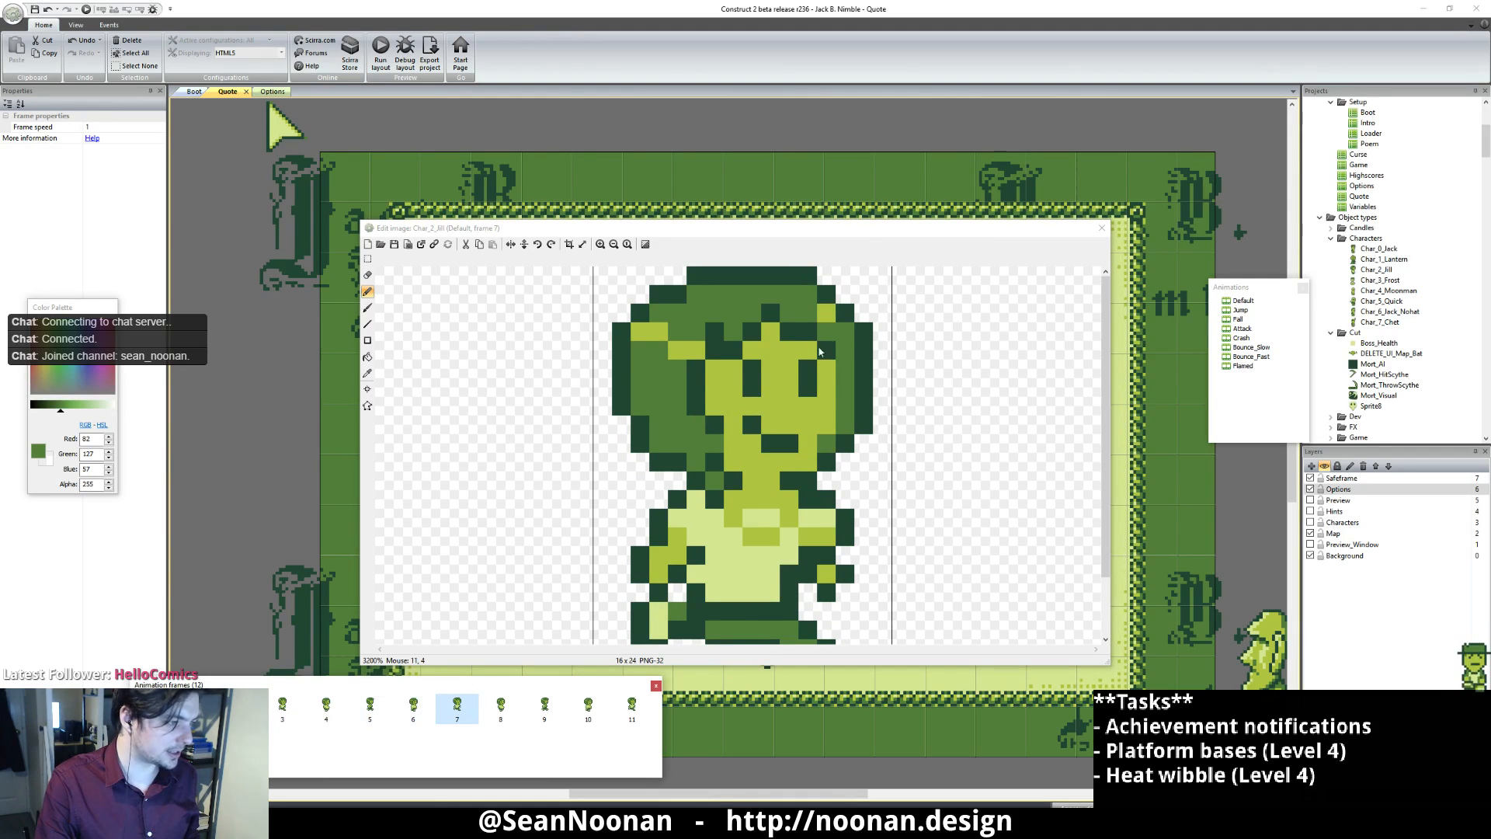
pyautogui.click(832, 316)
pyautogui.click(632, 707)
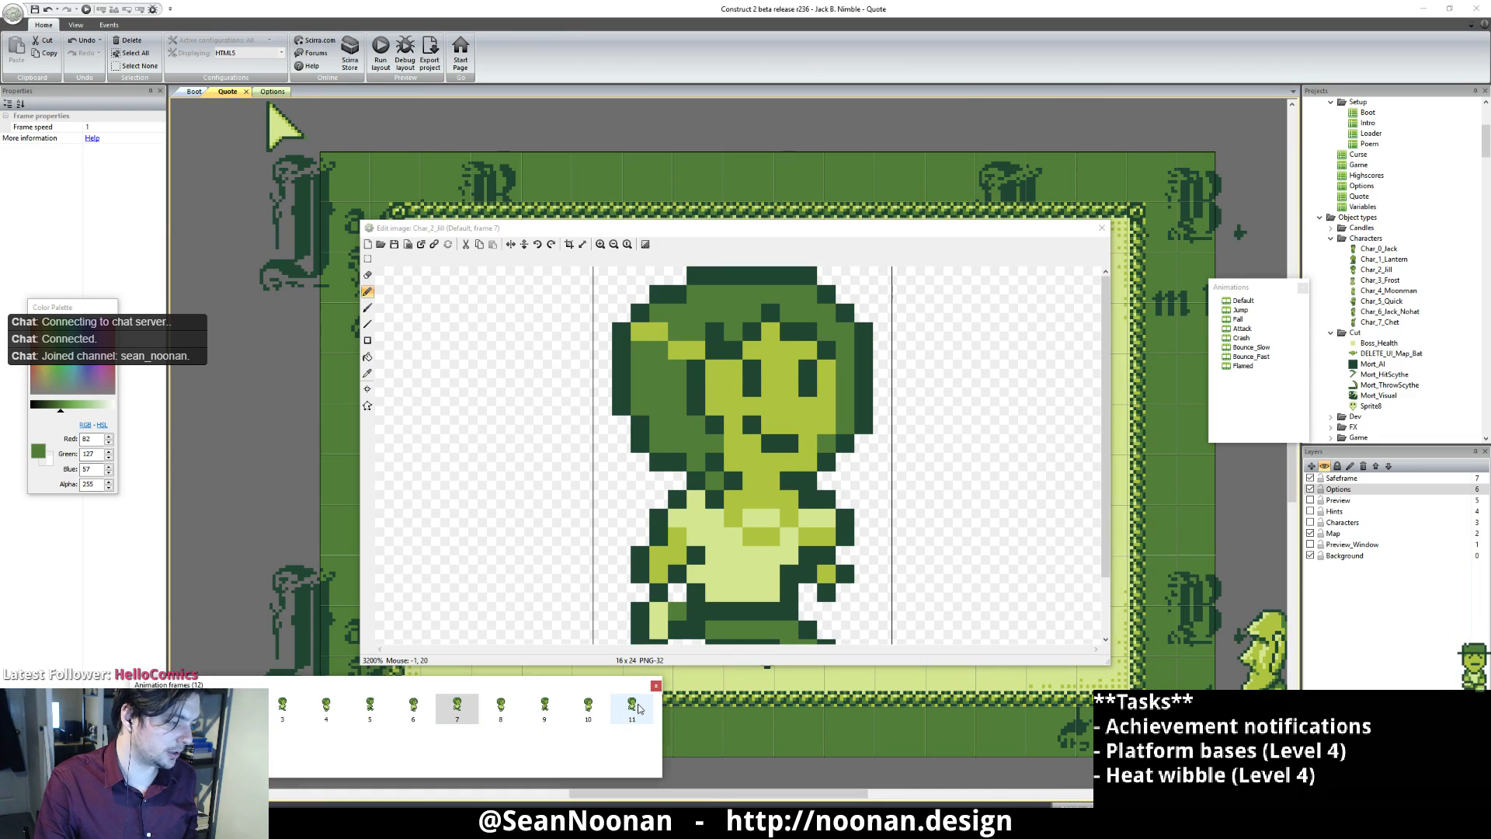
pyautogui.keyDown('ctrl'); pyautogui.scroll(-2, 865, 440); pyautogui.keyUp('ctrl')
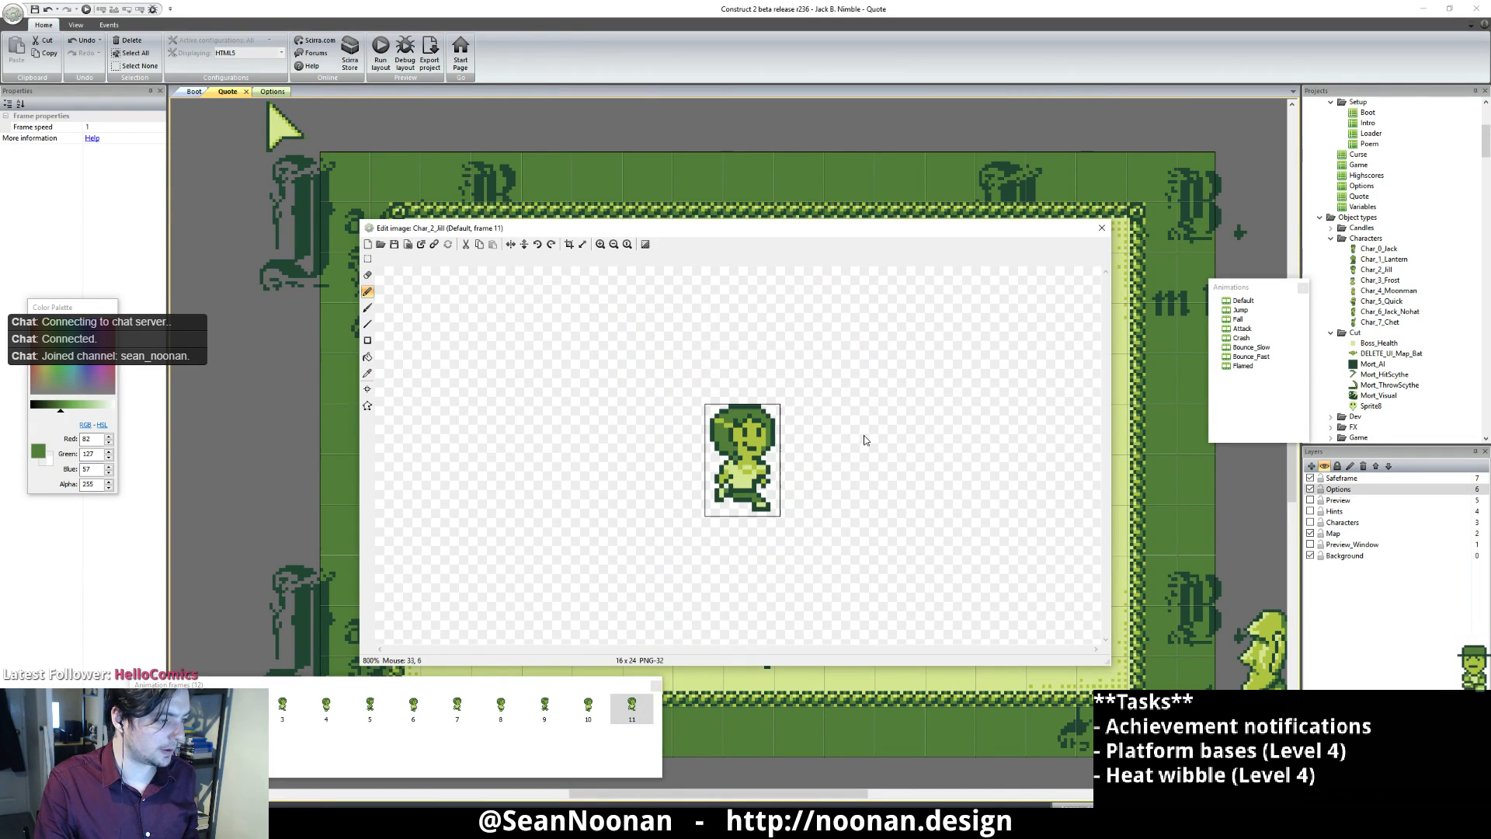
# Step: Check the Jump frames, and paint over the stray light green pixel at the front of Jill's hair in Fall frame 0 with mid green
pyautogui.click(1241, 310)
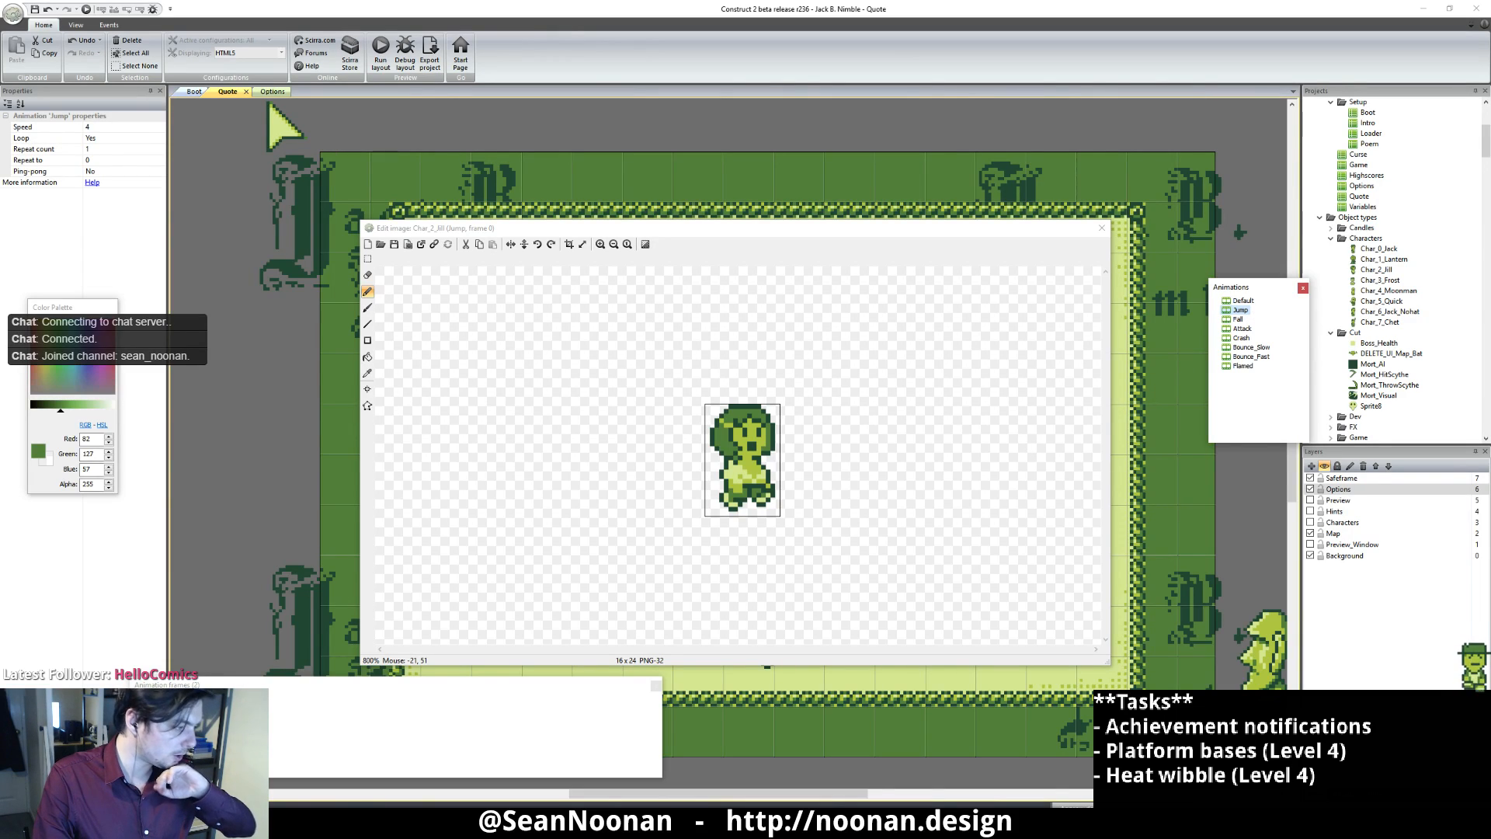
pyautogui.click(216, 721)
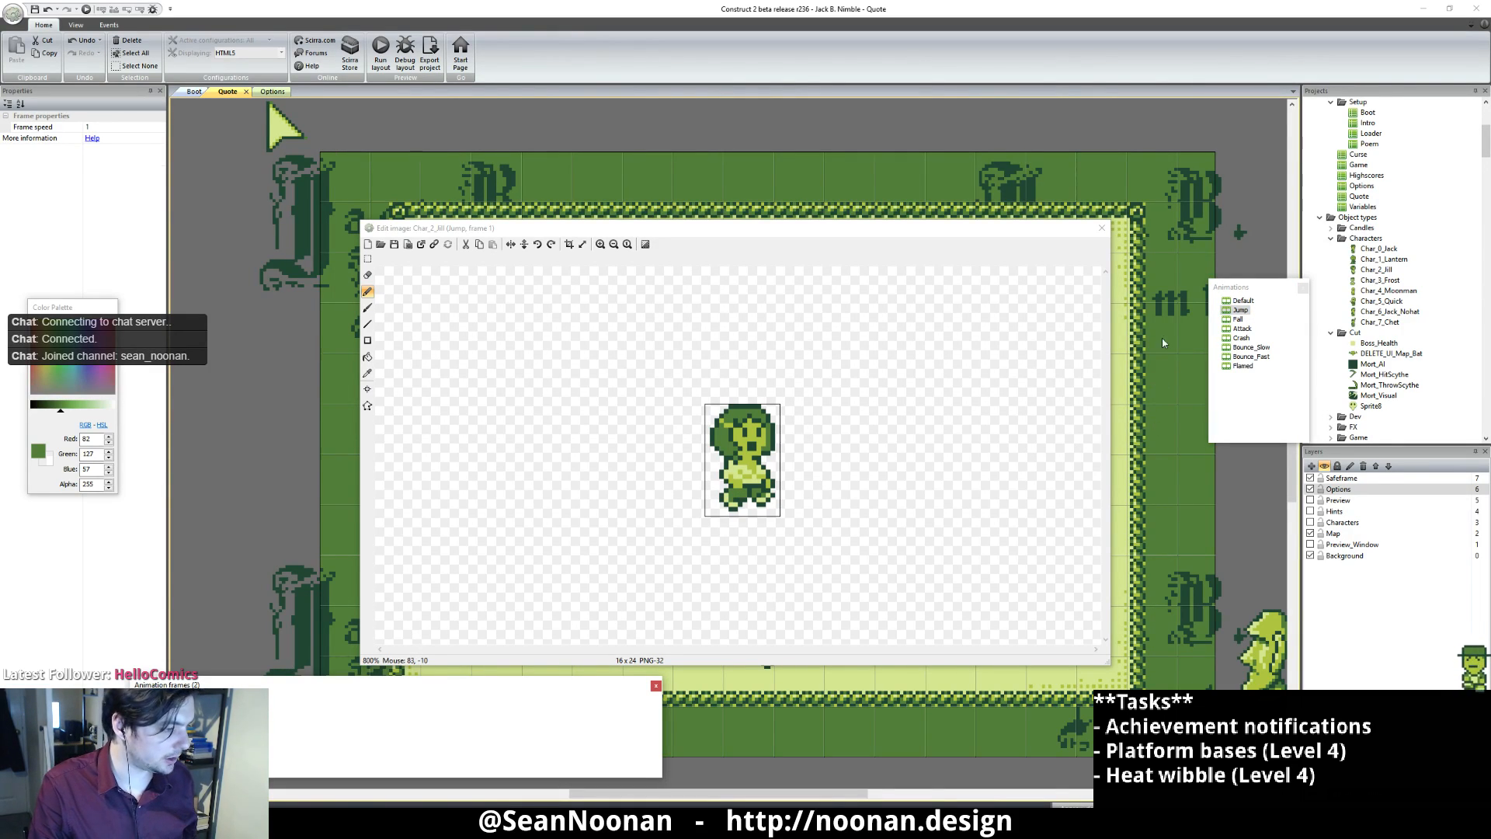
pyautogui.click(1238, 319)
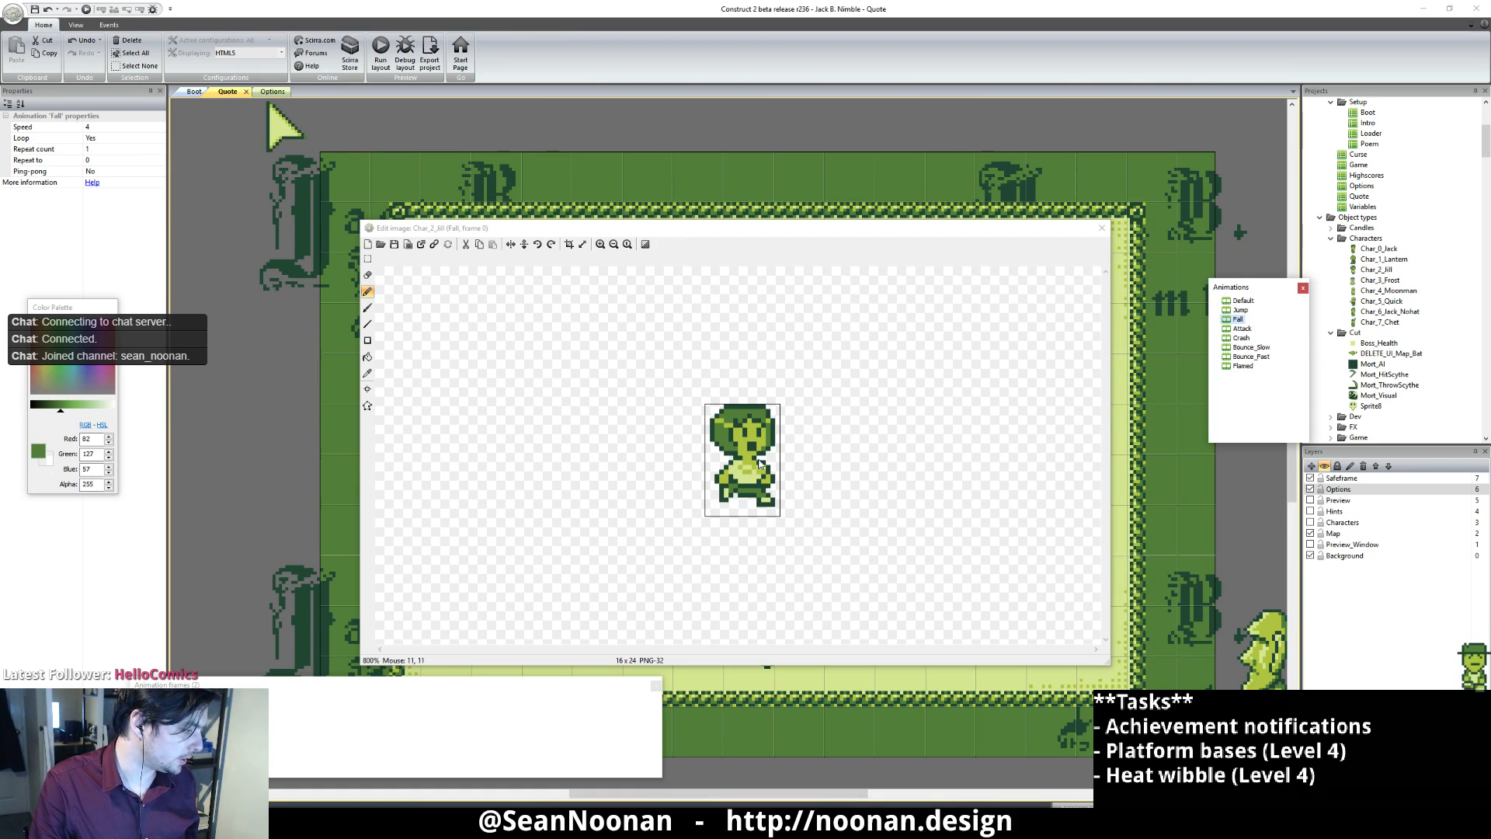
pyautogui.scroll(2, 746, 468)
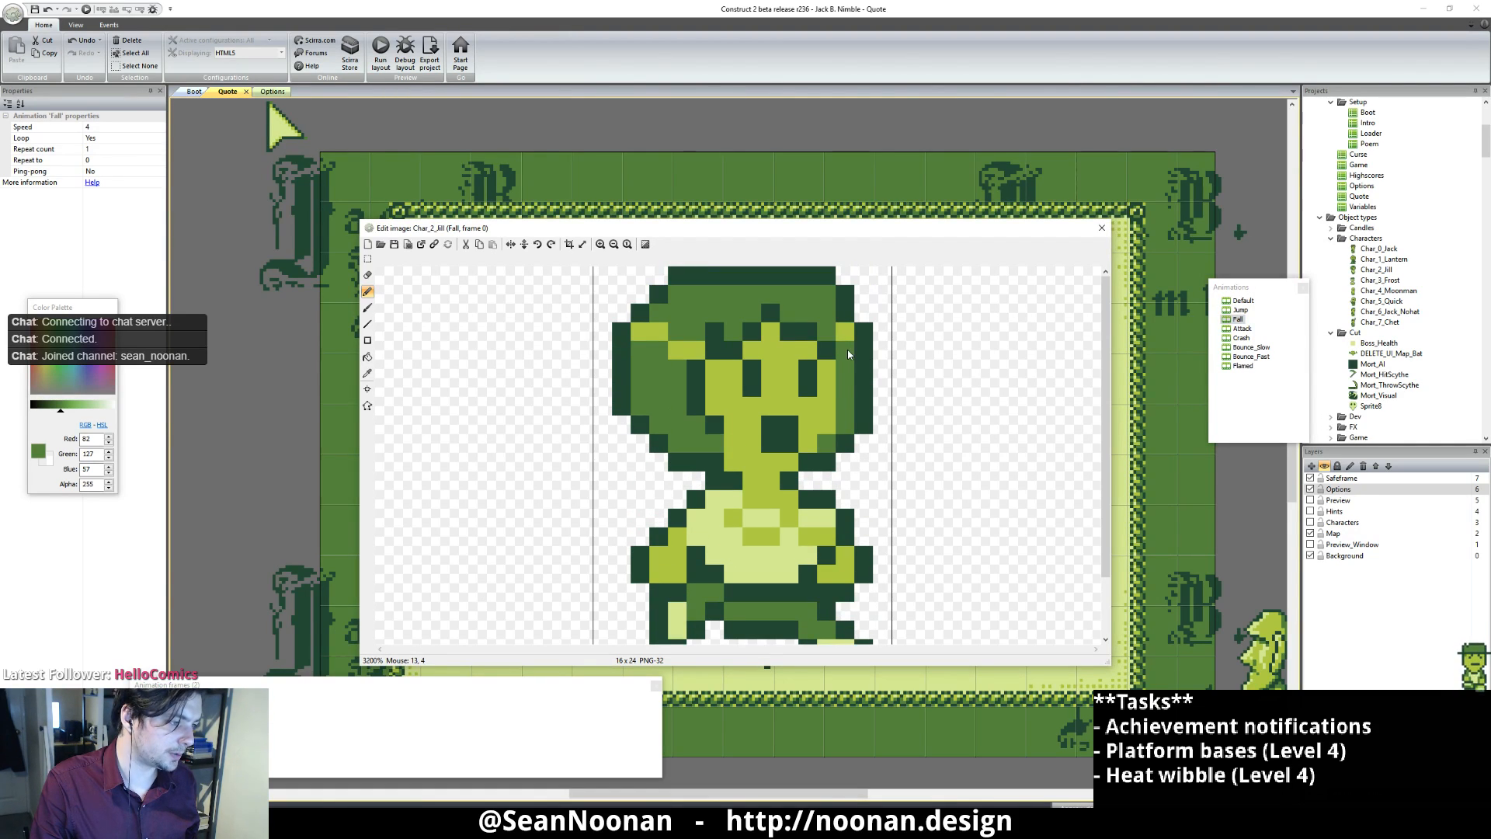
pyautogui.click(847, 348)
pyautogui.keyDown('alt'); pyautogui.click(696, 357); pyautogui.keyUp('alt')
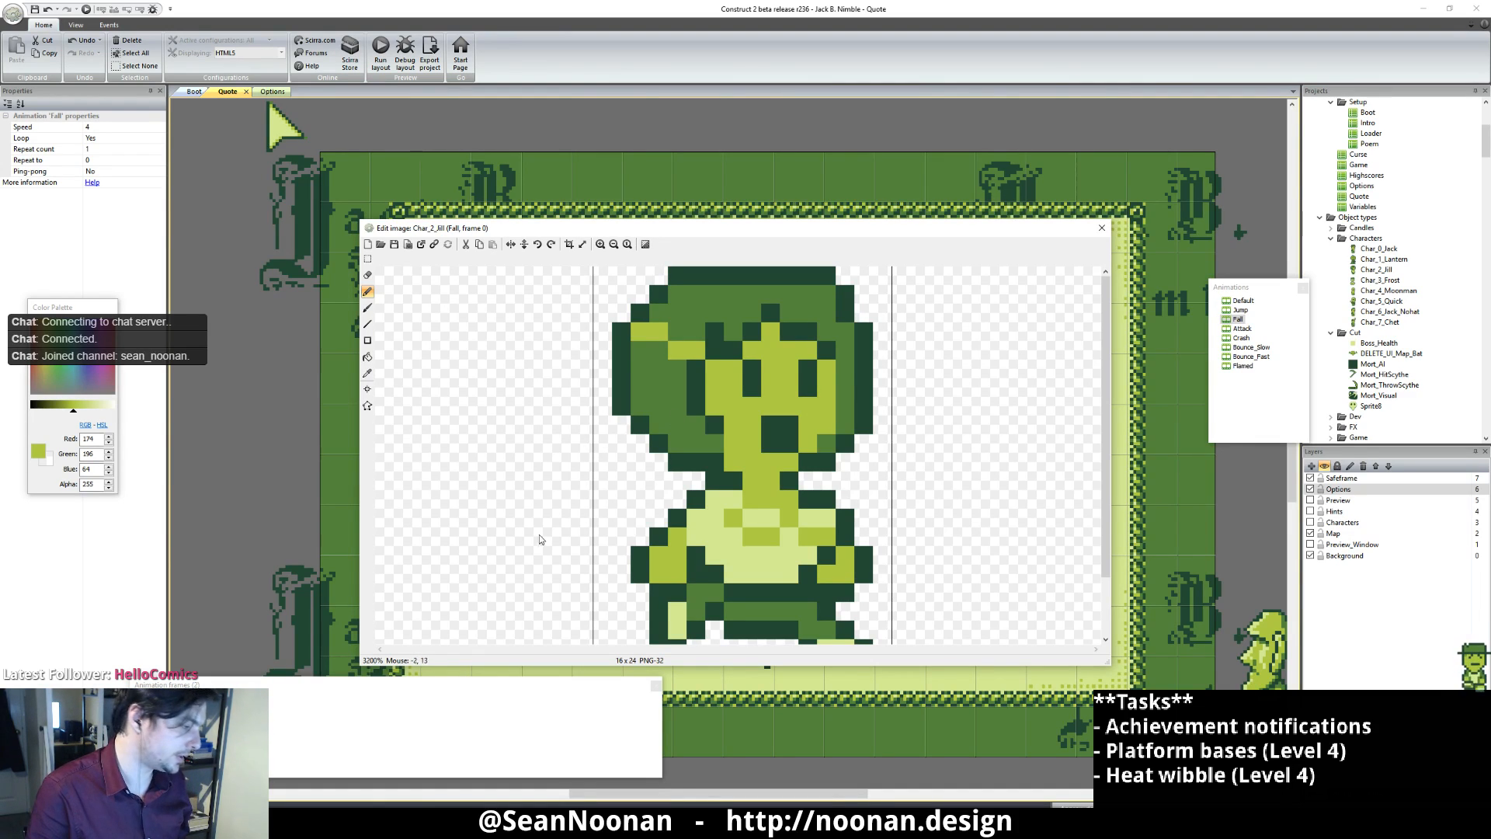
# Step: Copy the 16 x 12 pixel head area of Fall frame 0 and paste it over Jill's head in Fall frame 1
pyautogui.click(223, 724)
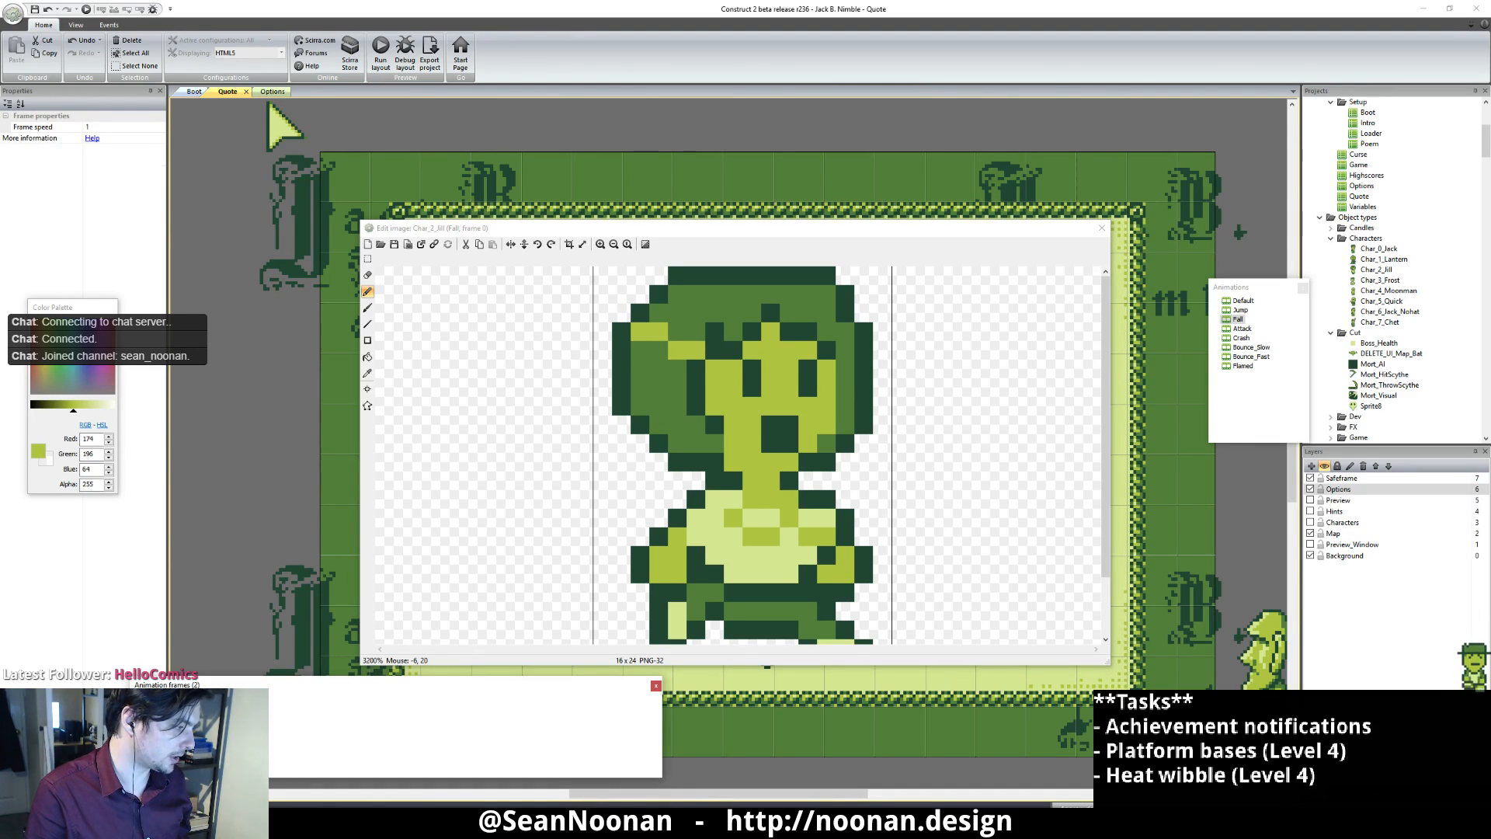
pyautogui.click(165, 724)
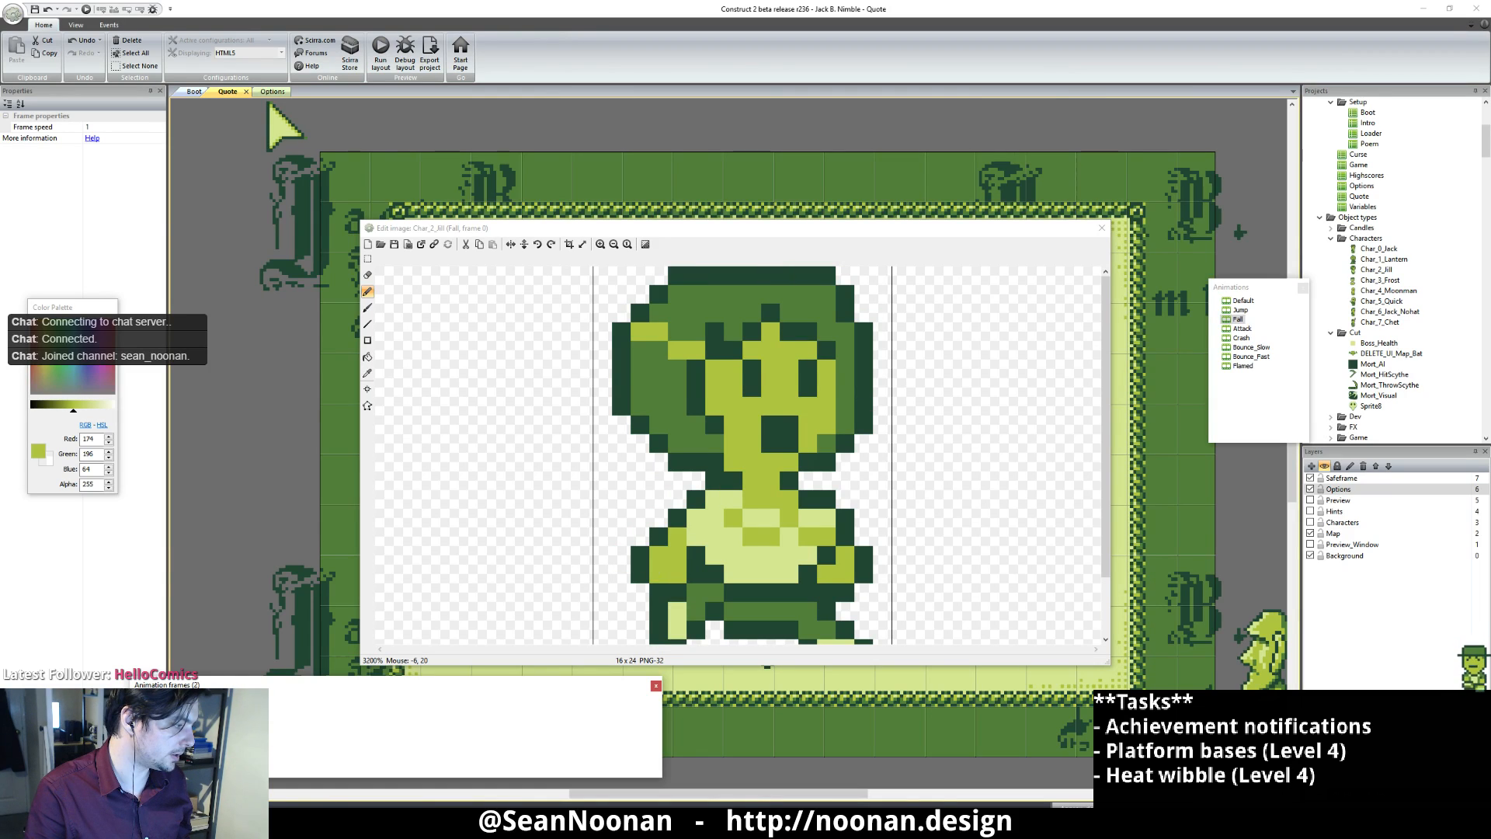
pyautogui.click(375, 262)
pyautogui.click(367, 259)
pyautogui.moveTo(593, 267); pyautogui.dragTo(971, 484)
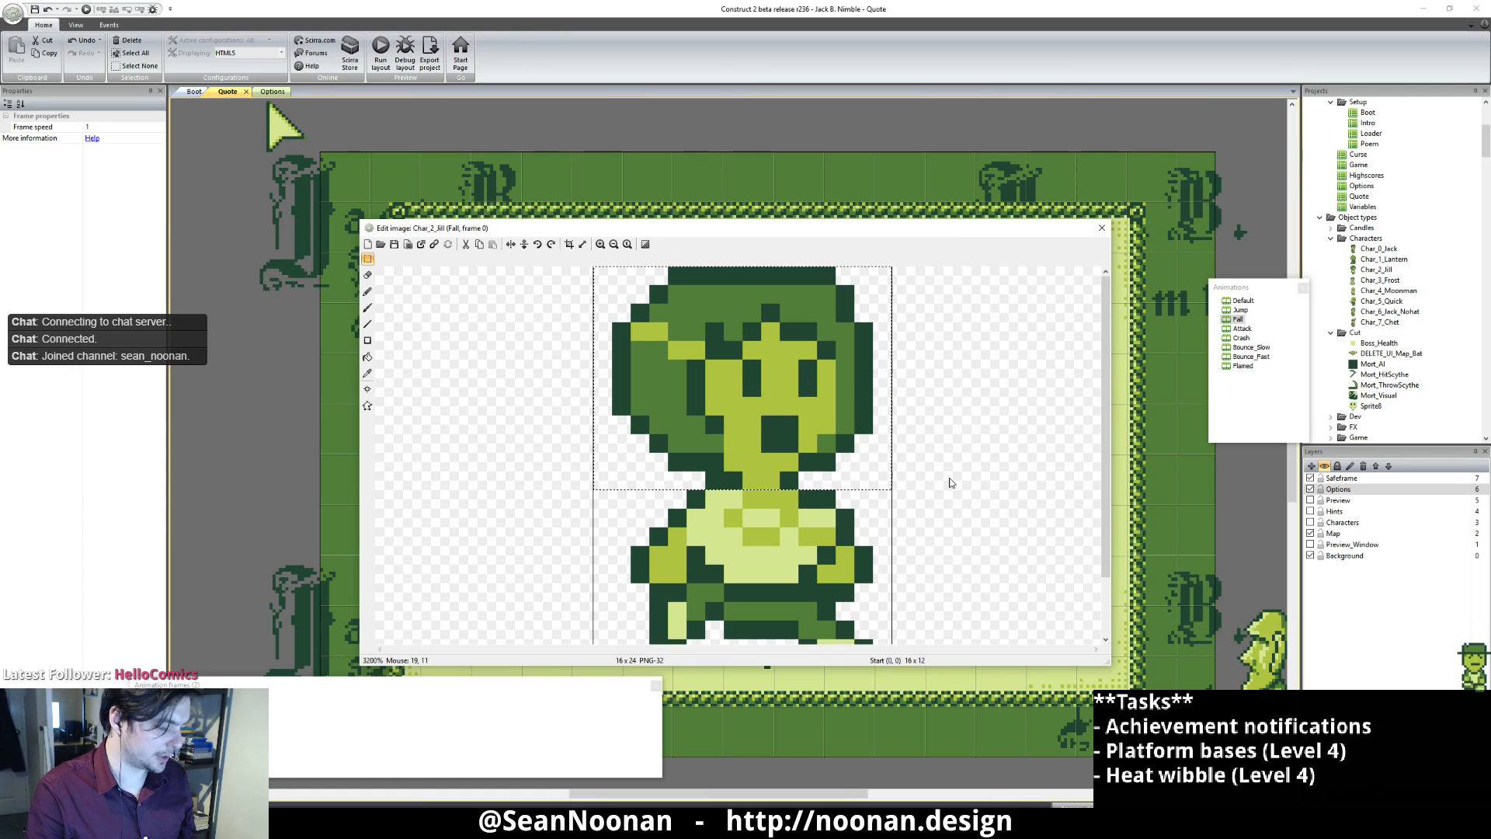
pyautogui.click(225, 724)
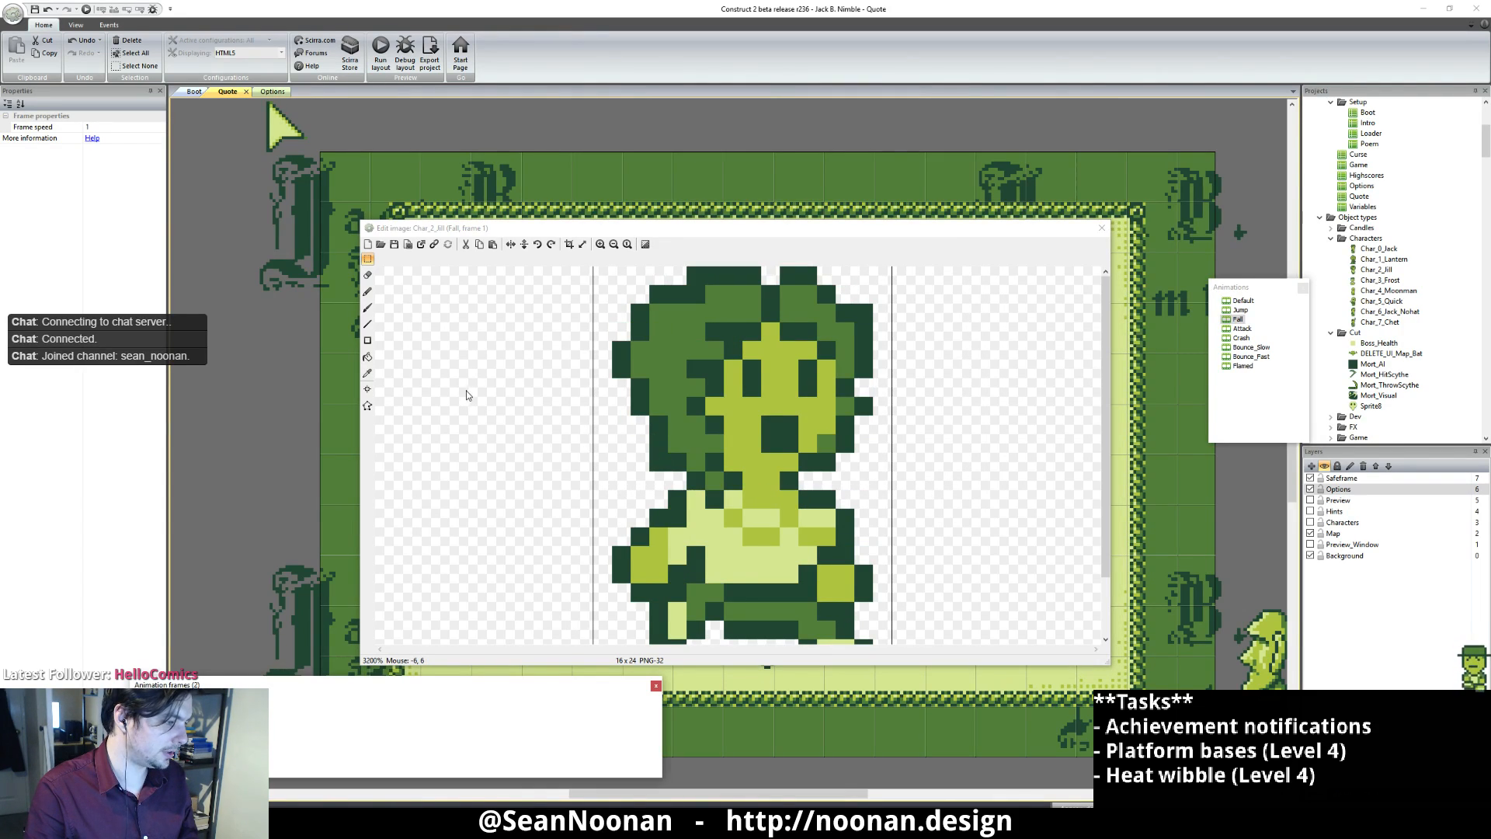
pyautogui.click(533, 363)
pyautogui.hotkey('ctrl', 'v')
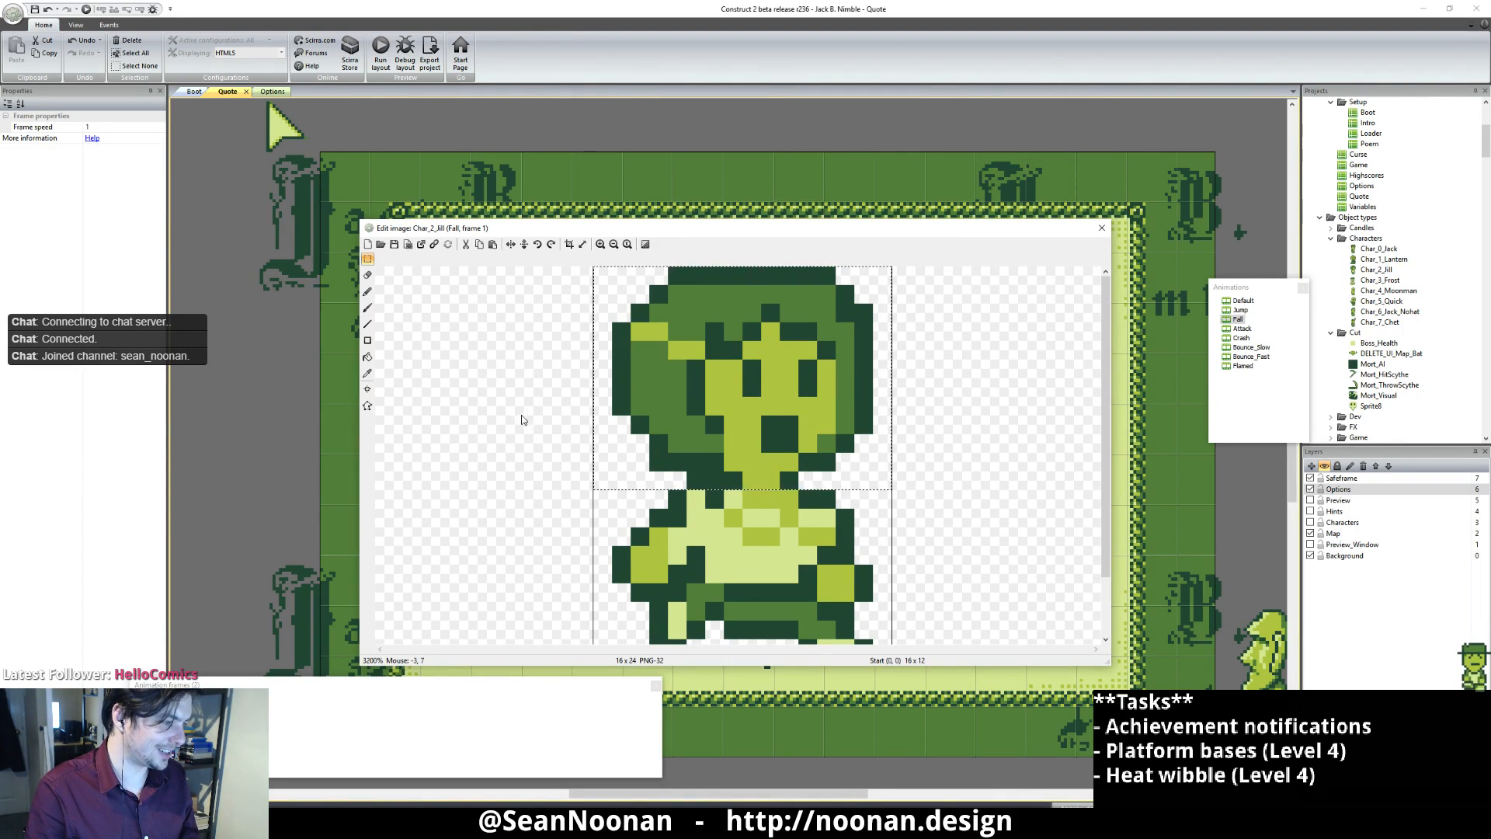
pyautogui.moveTo(614, 454); pyautogui.dragTo(666, 489)
pyautogui.click(661, 473)
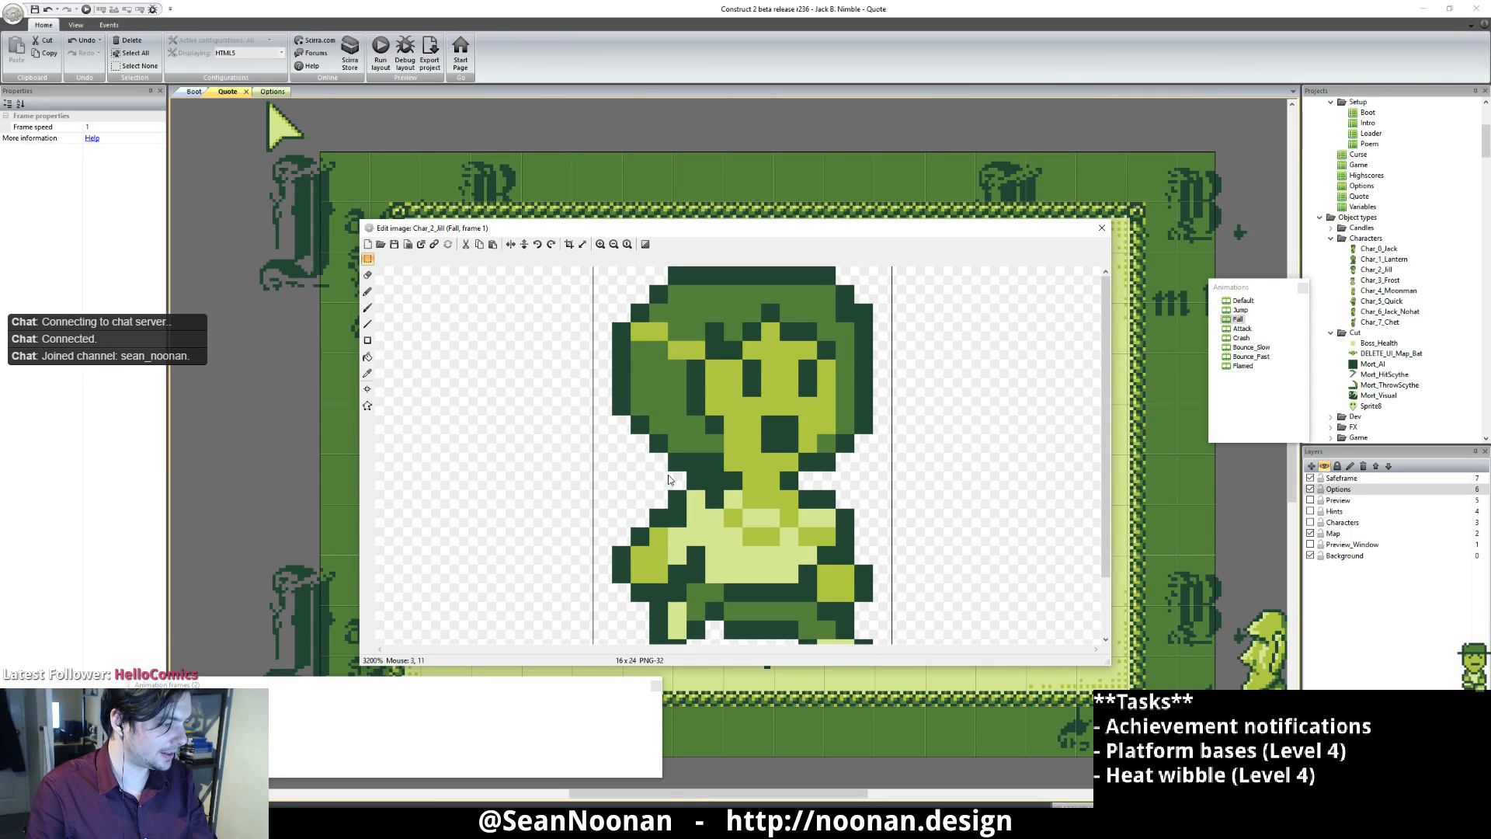
# Step: Compare the pasted head in Fall frame 1 with frame 0, and clear the area at the upper front edge of the hair
pyautogui.click(167, 724)
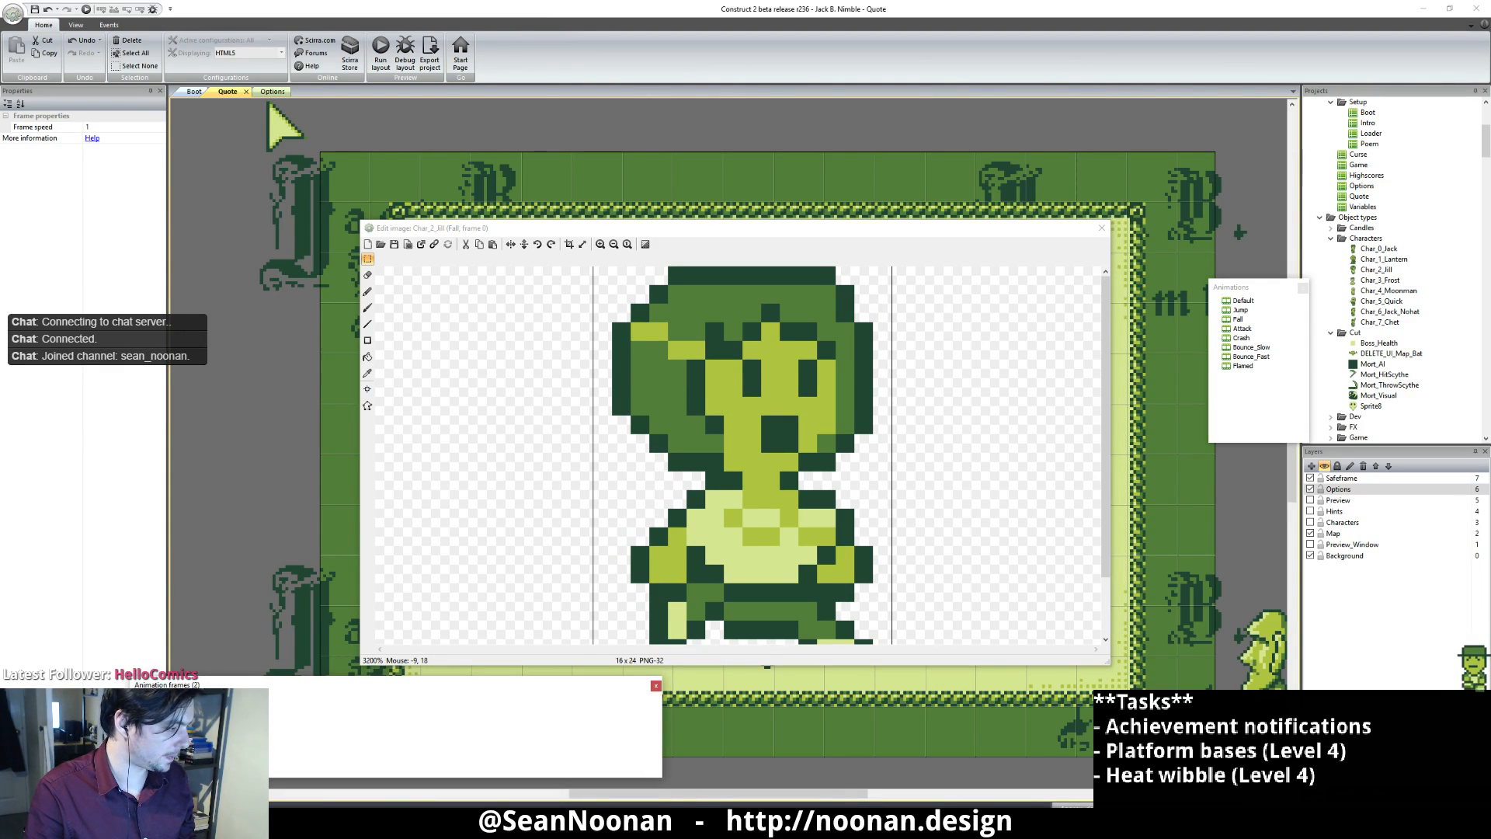
pyautogui.press('Right')
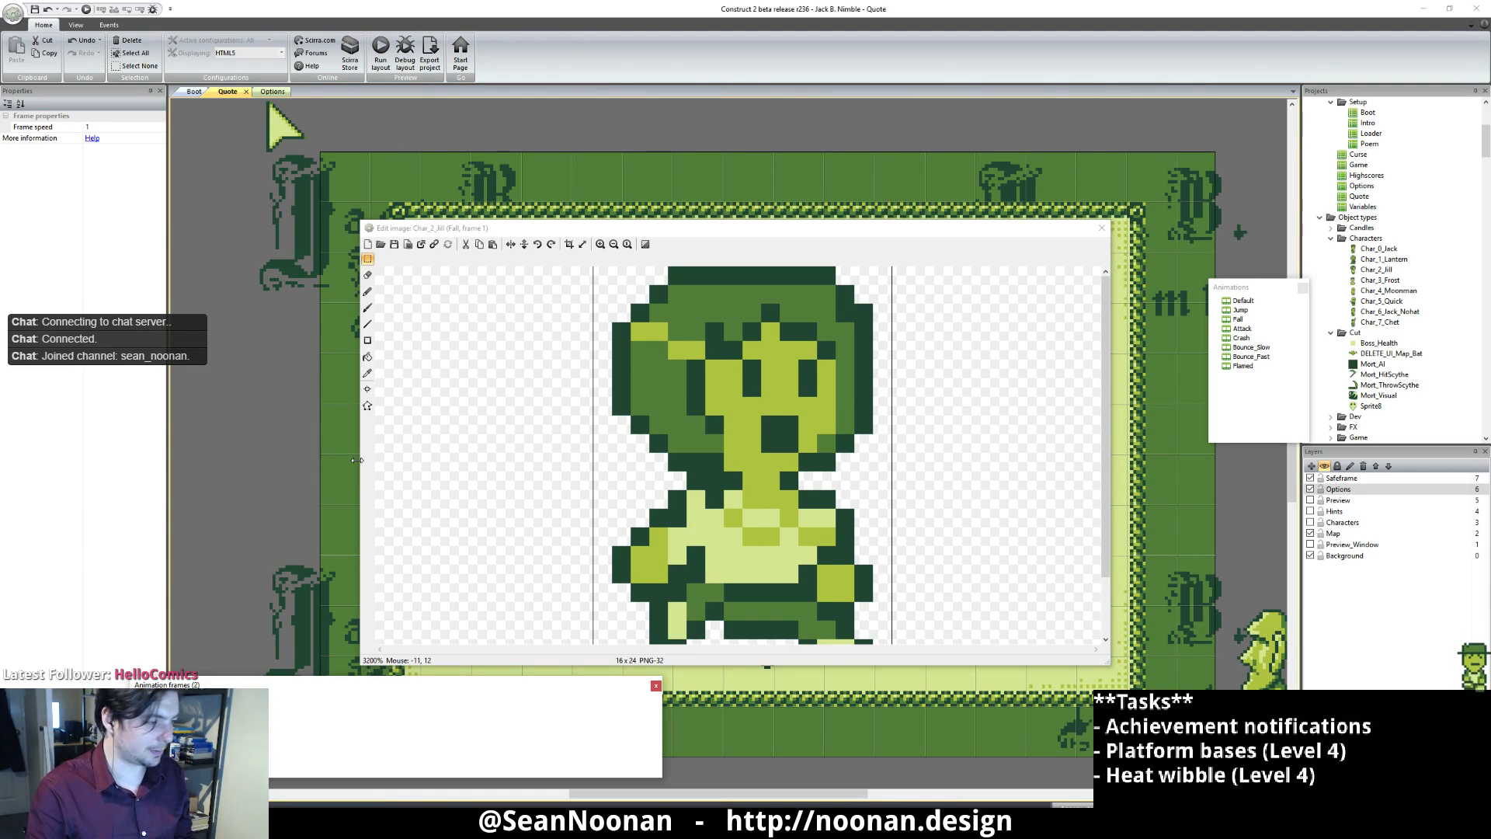
pyautogui.scroll(-4, 840, 509)
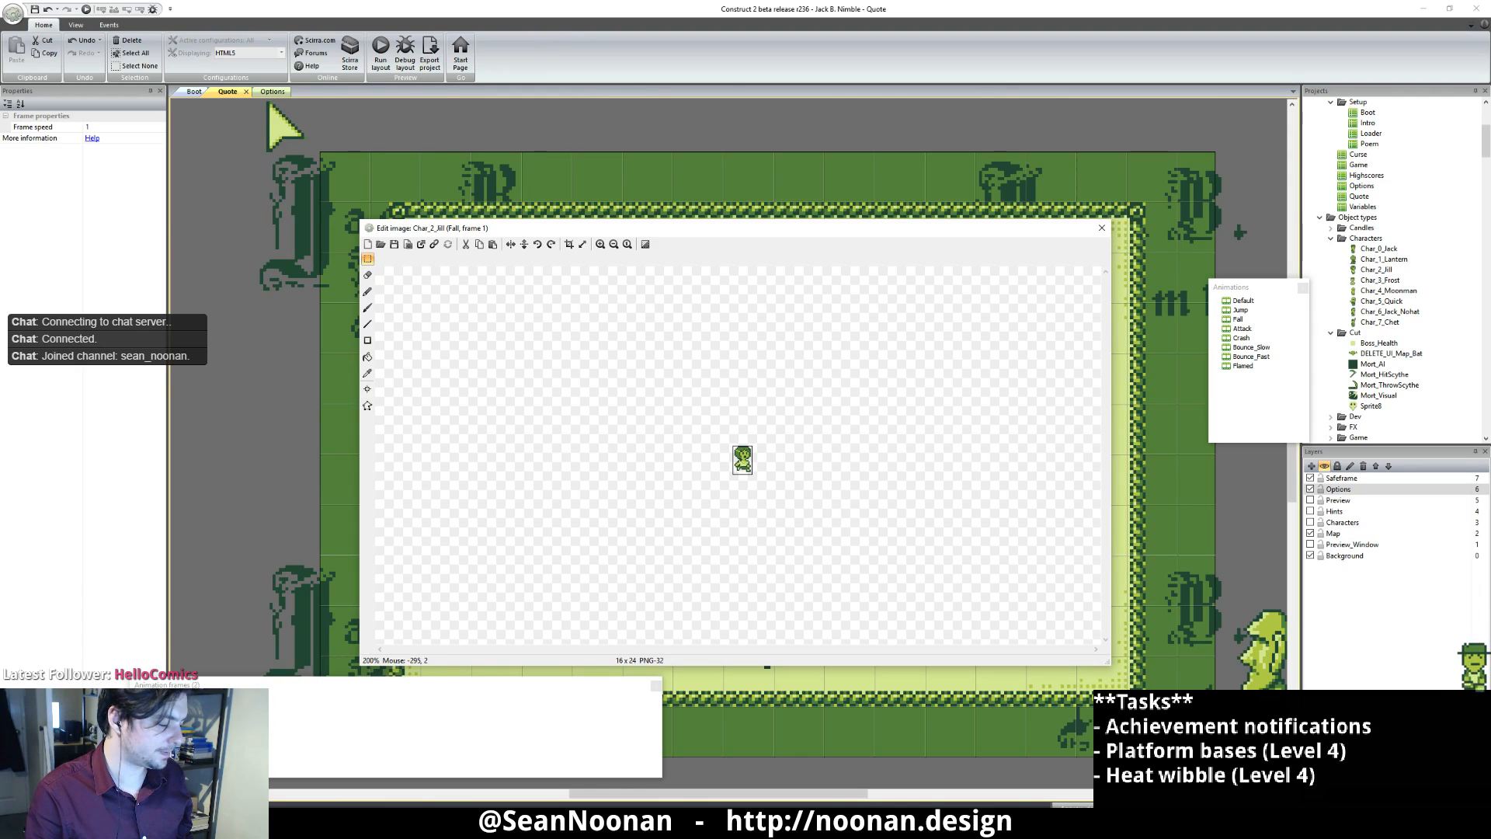
pyautogui.click(161, 719)
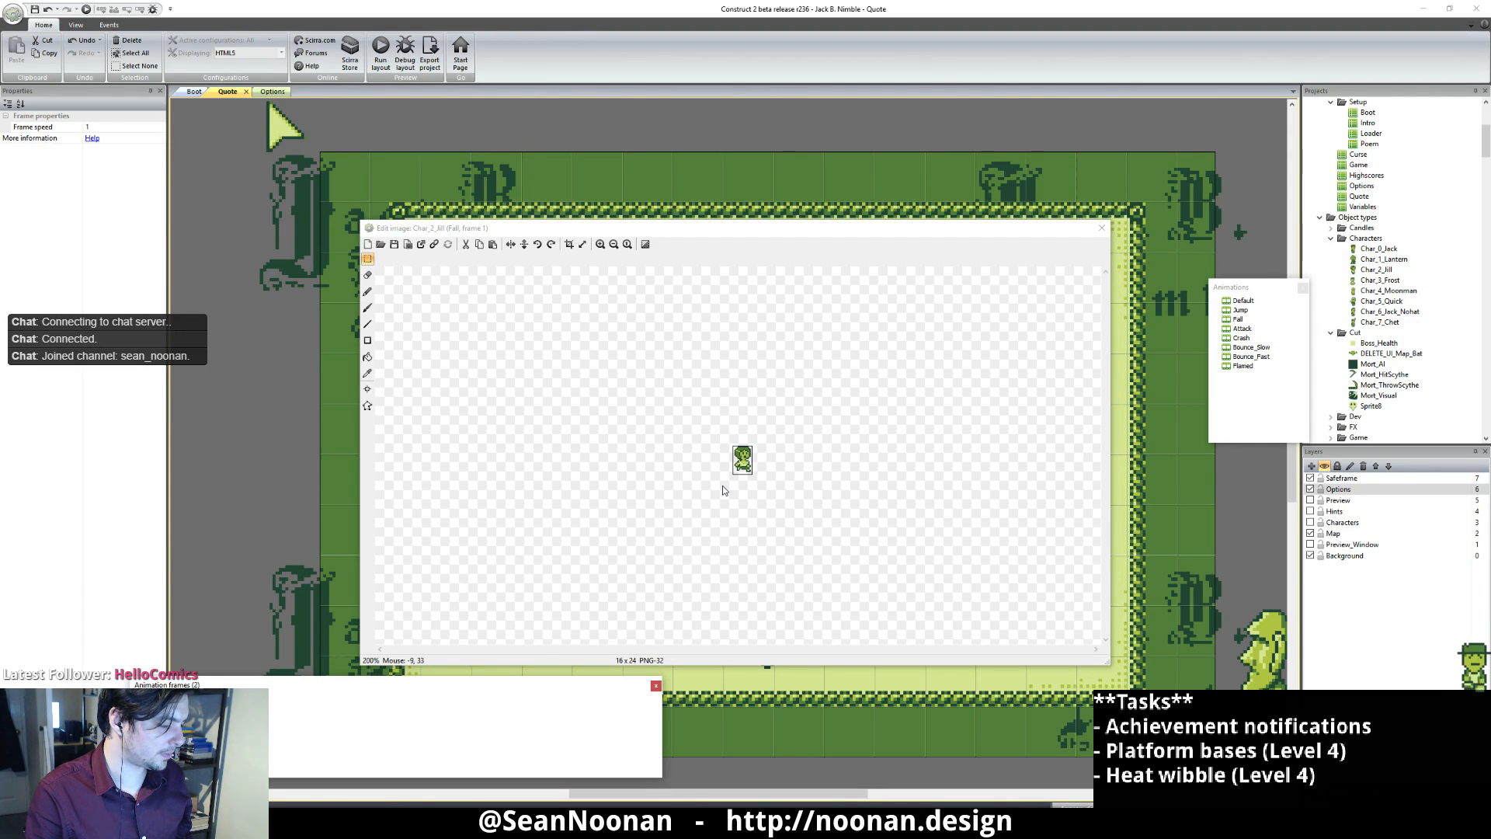
pyautogui.scroll(4, 911, 424)
pyautogui.scroll(2, 911, 424)
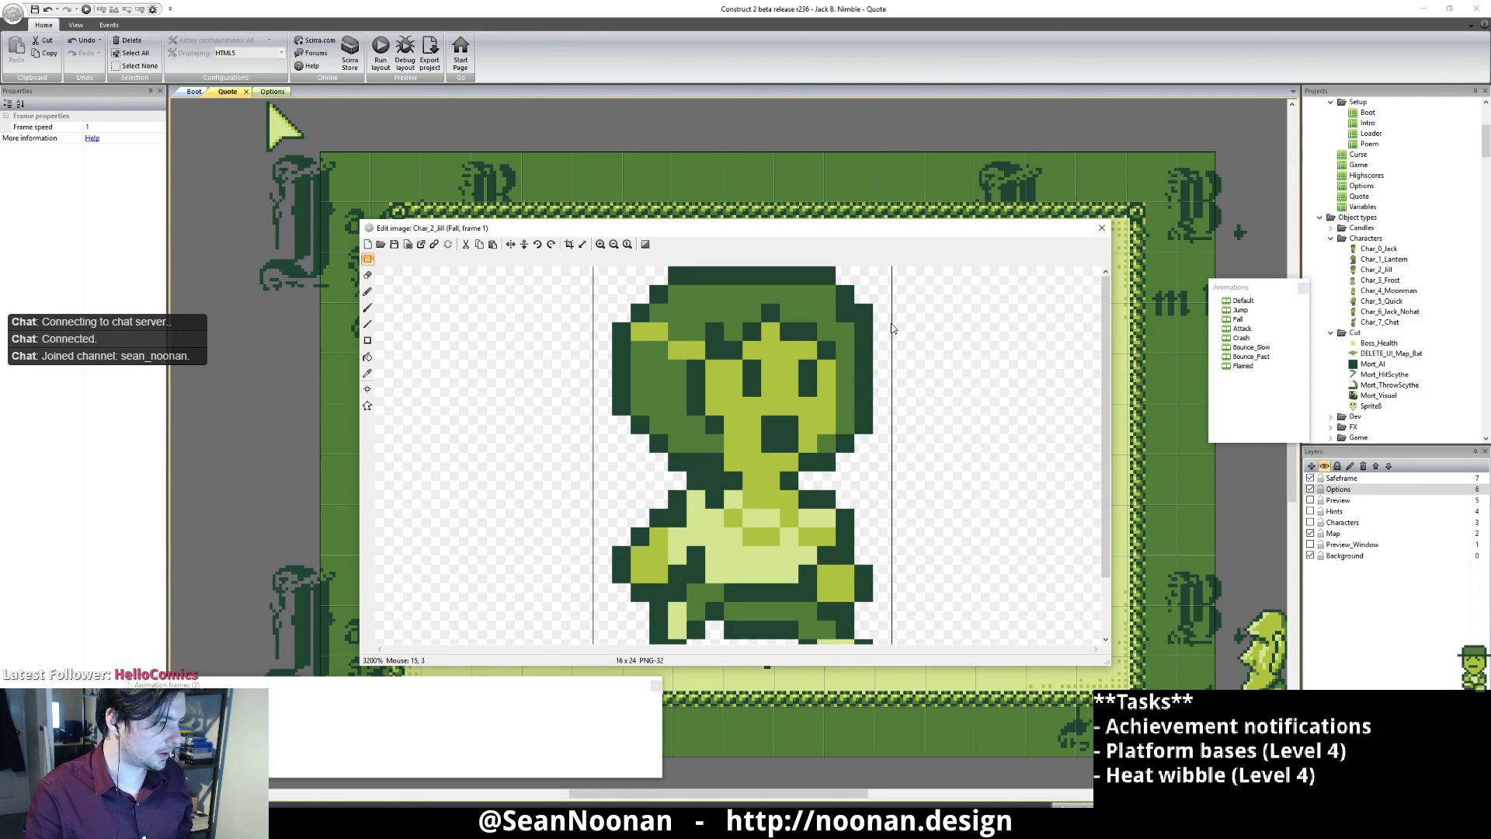
pyautogui.moveTo(869, 289); pyautogui.dragTo(881, 320)
pyautogui.press('Delete')
pyautogui.click(944, 391)
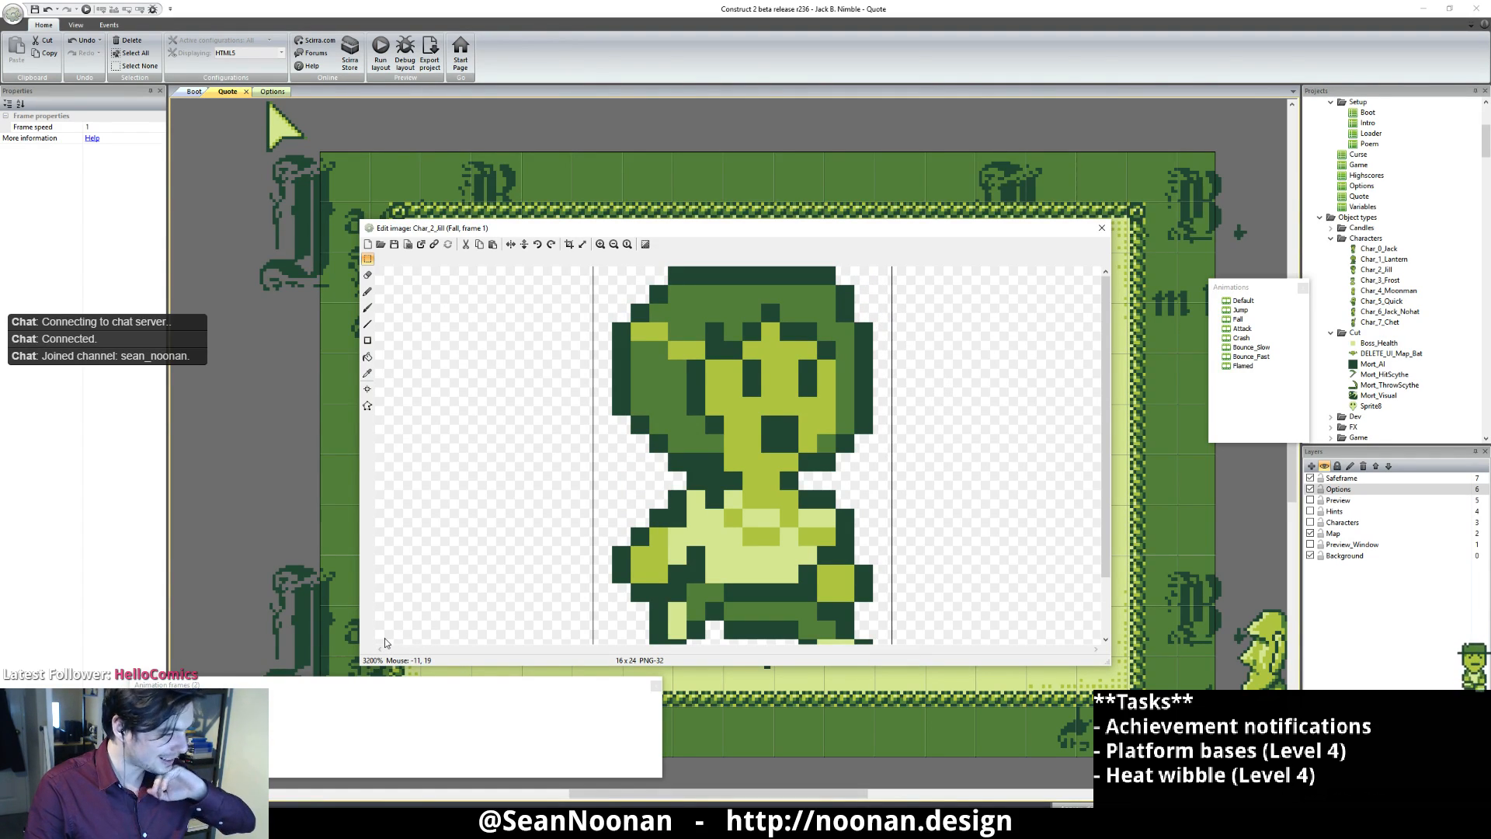
# Step: Compare Jill's head, neck and shoulders between Fall frames 0 and 1, alternating between the frames
pyautogui.click(160, 719)
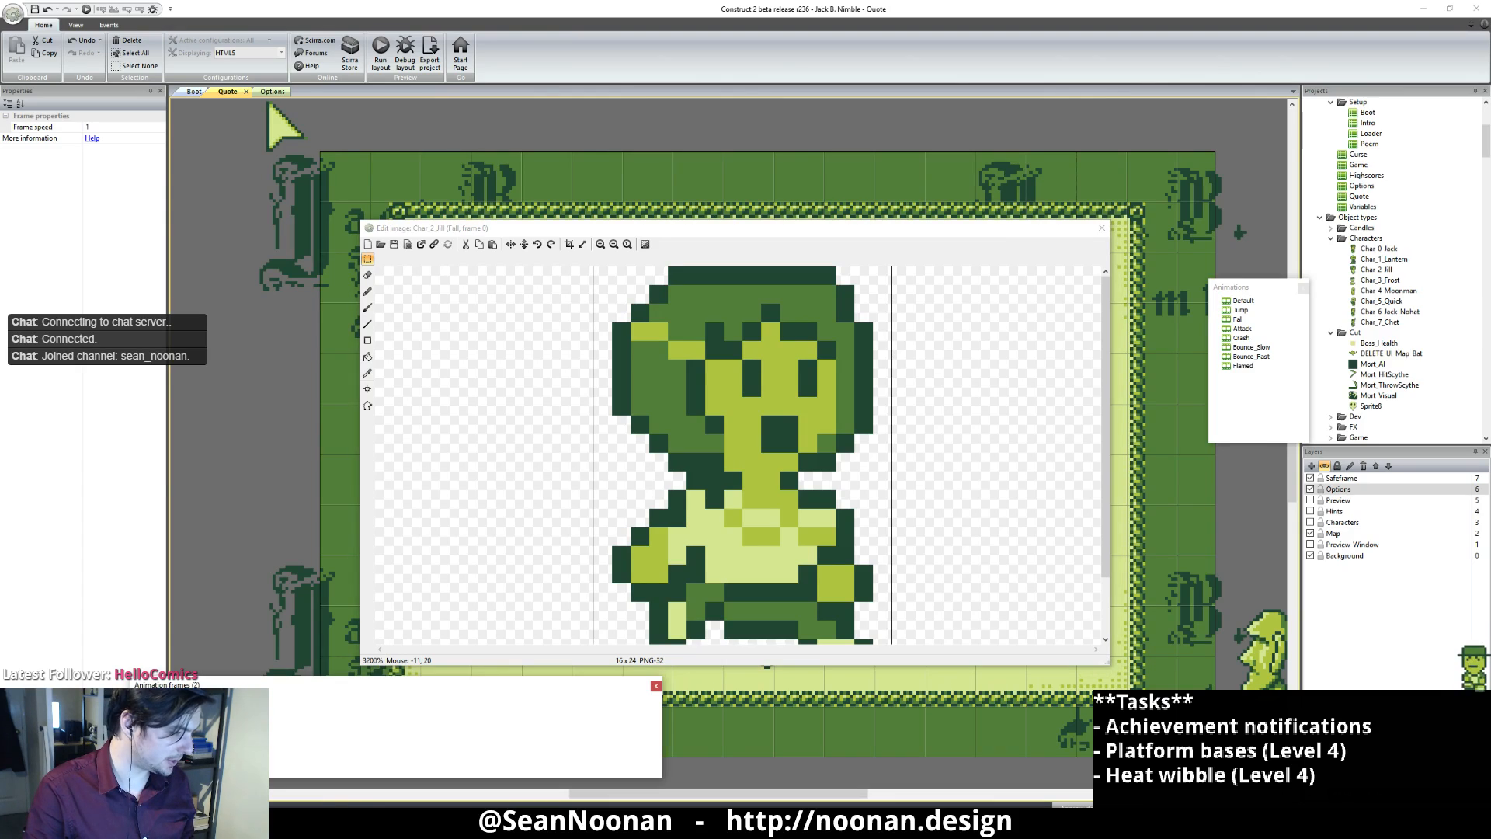
pyautogui.click(210, 719)
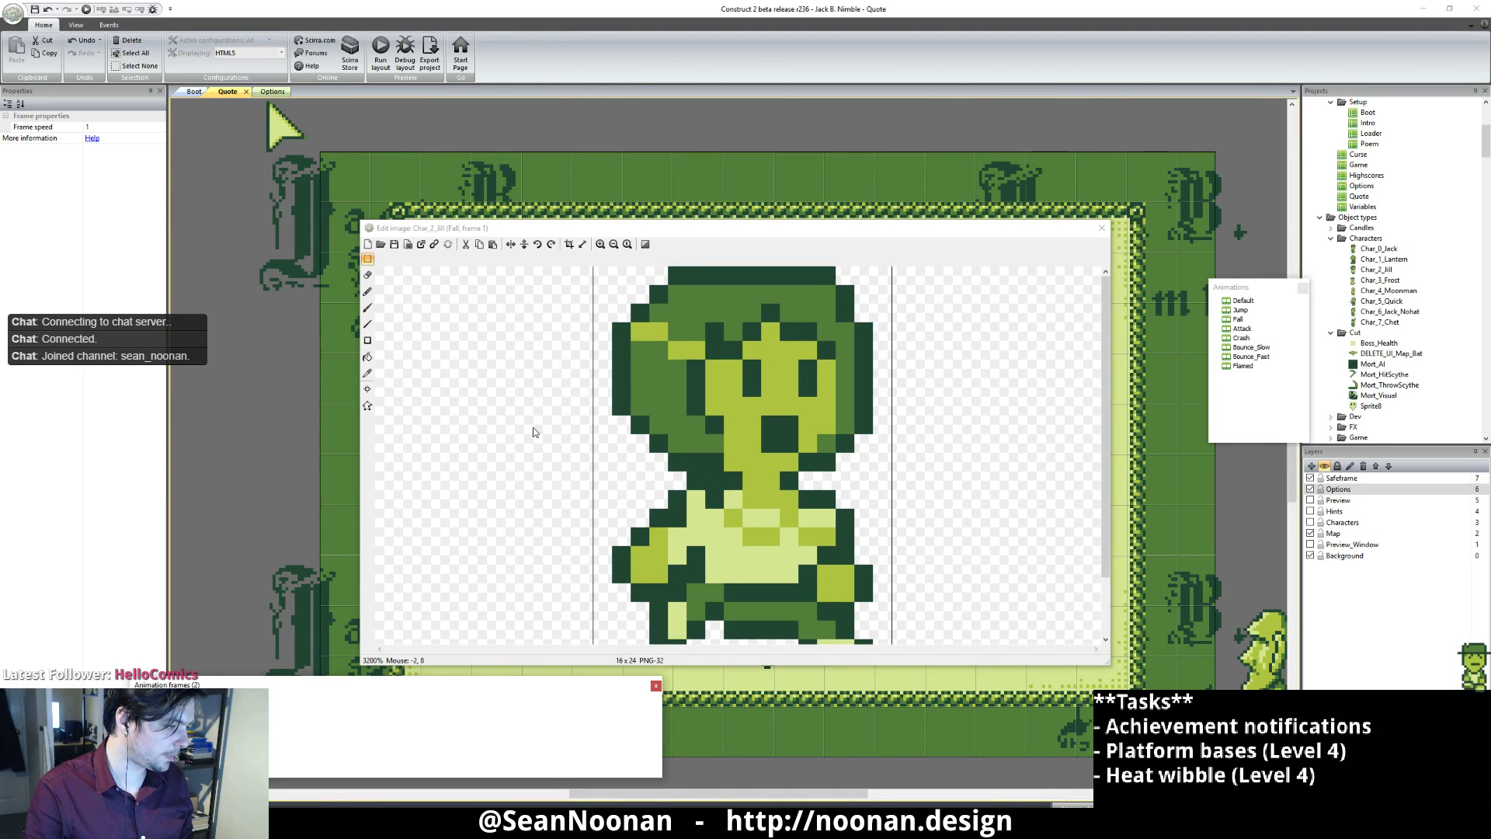
pyautogui.click(367, 291)
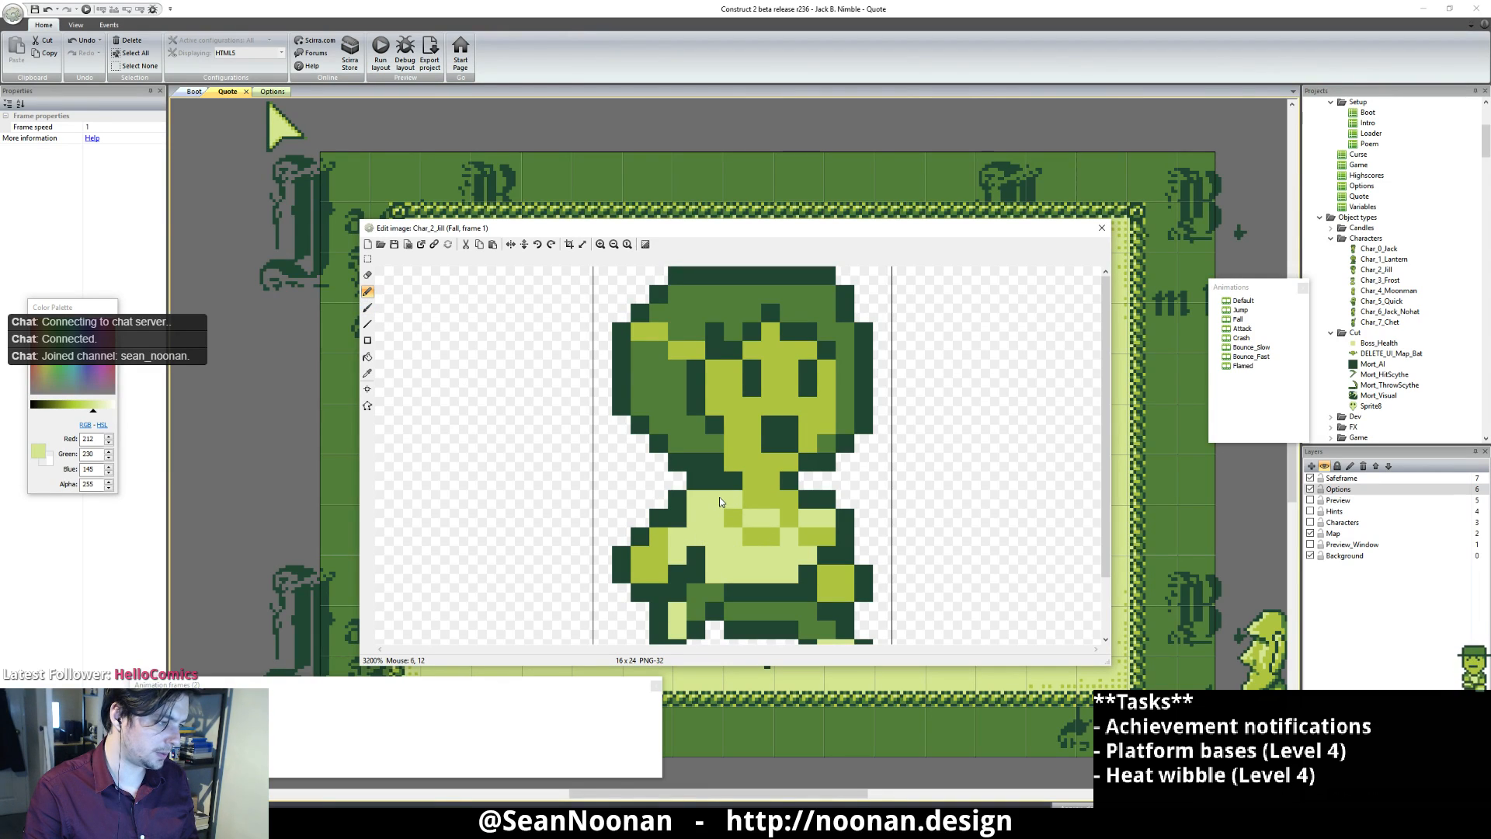
pyautogui.click(204, 719)
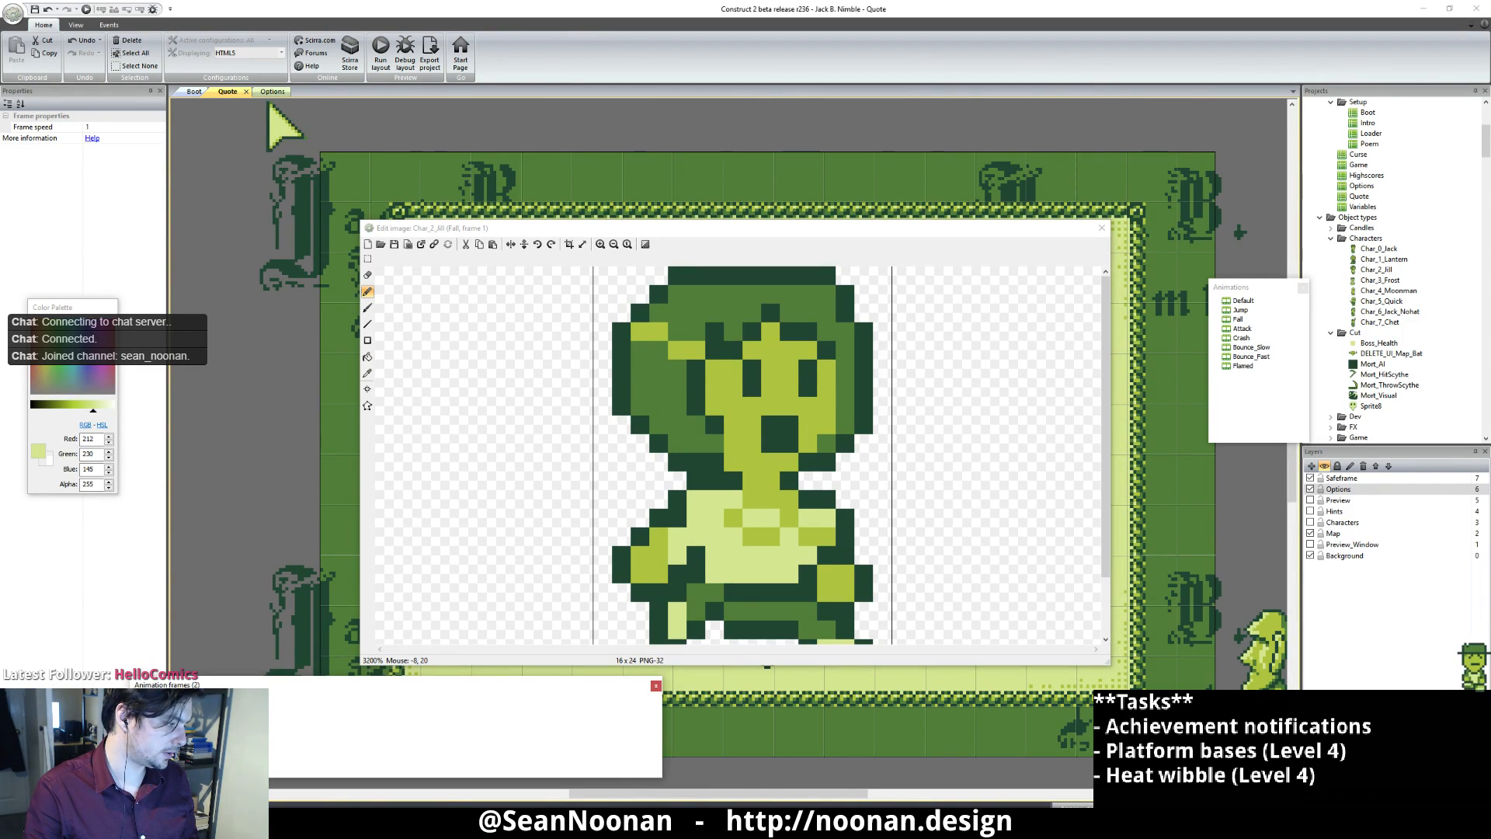
pyautogui.press('Left')
pyautogui.press('Right')
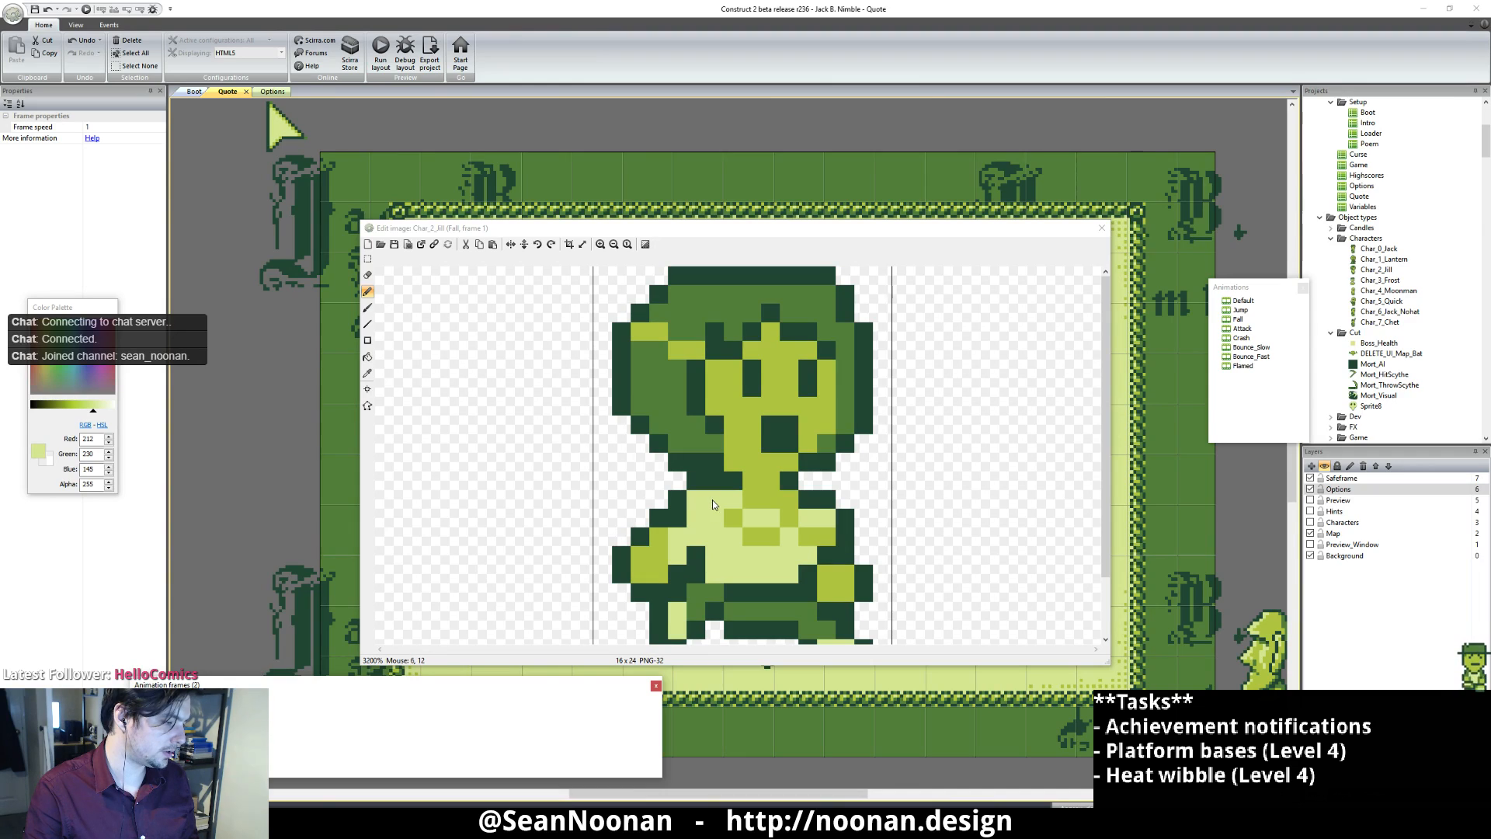
pyautogui.press('Left')
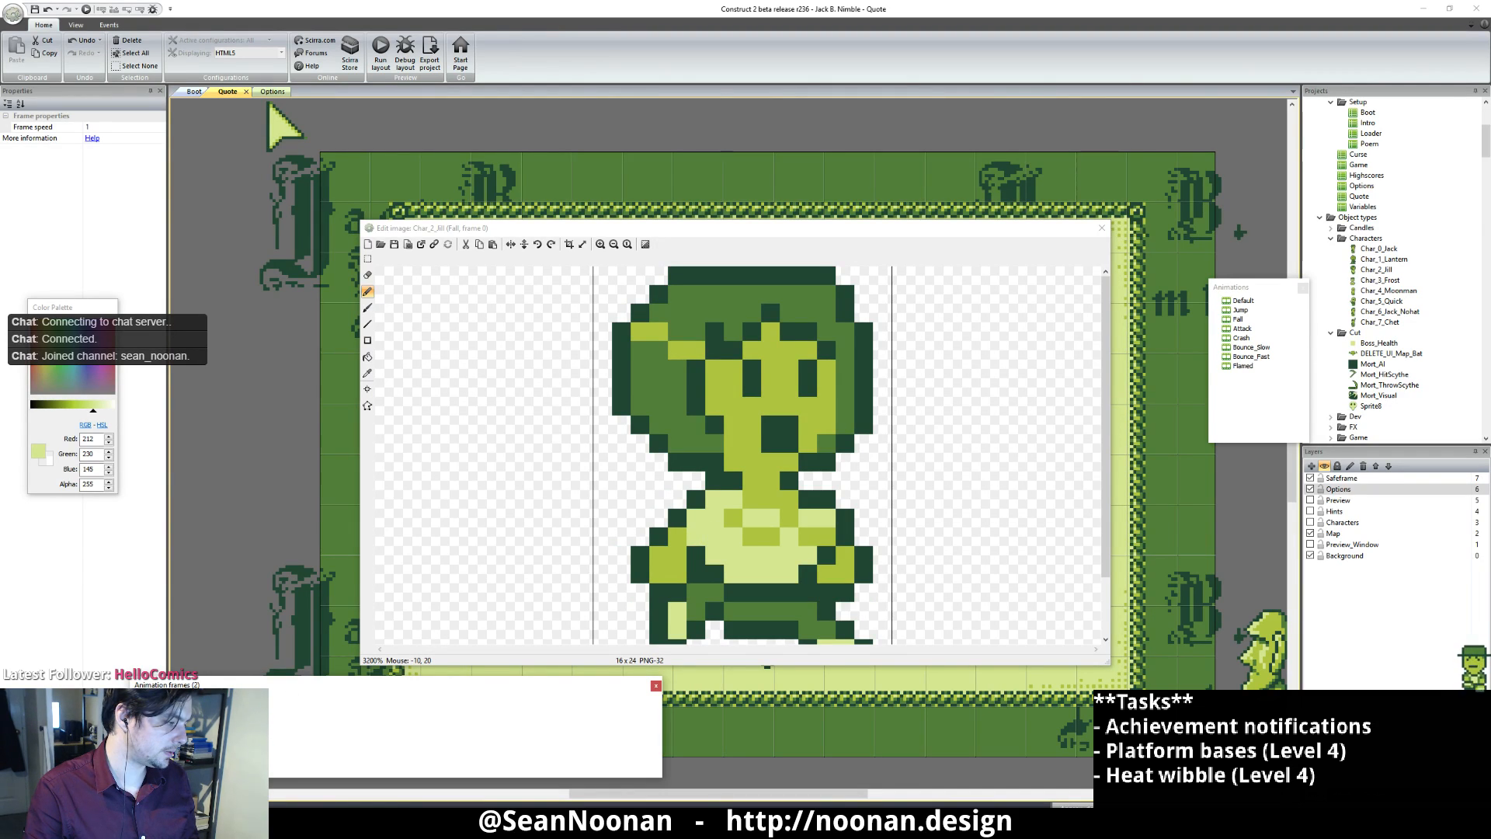
pyautogui.press('Right')
pyautogui.scroll(-3, 808, 549)
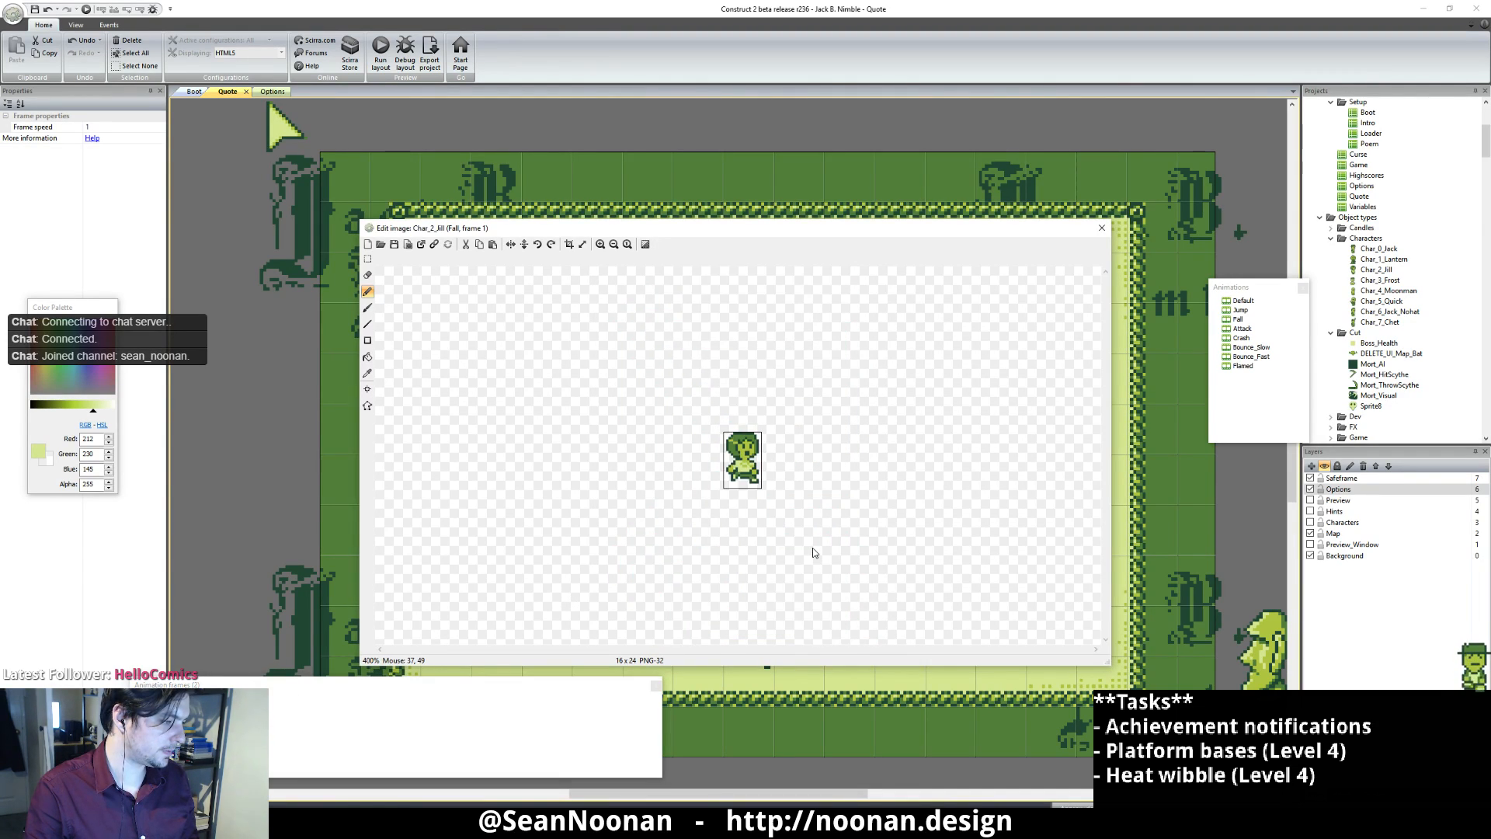
pyautogui.scroll(3, 633, 481)
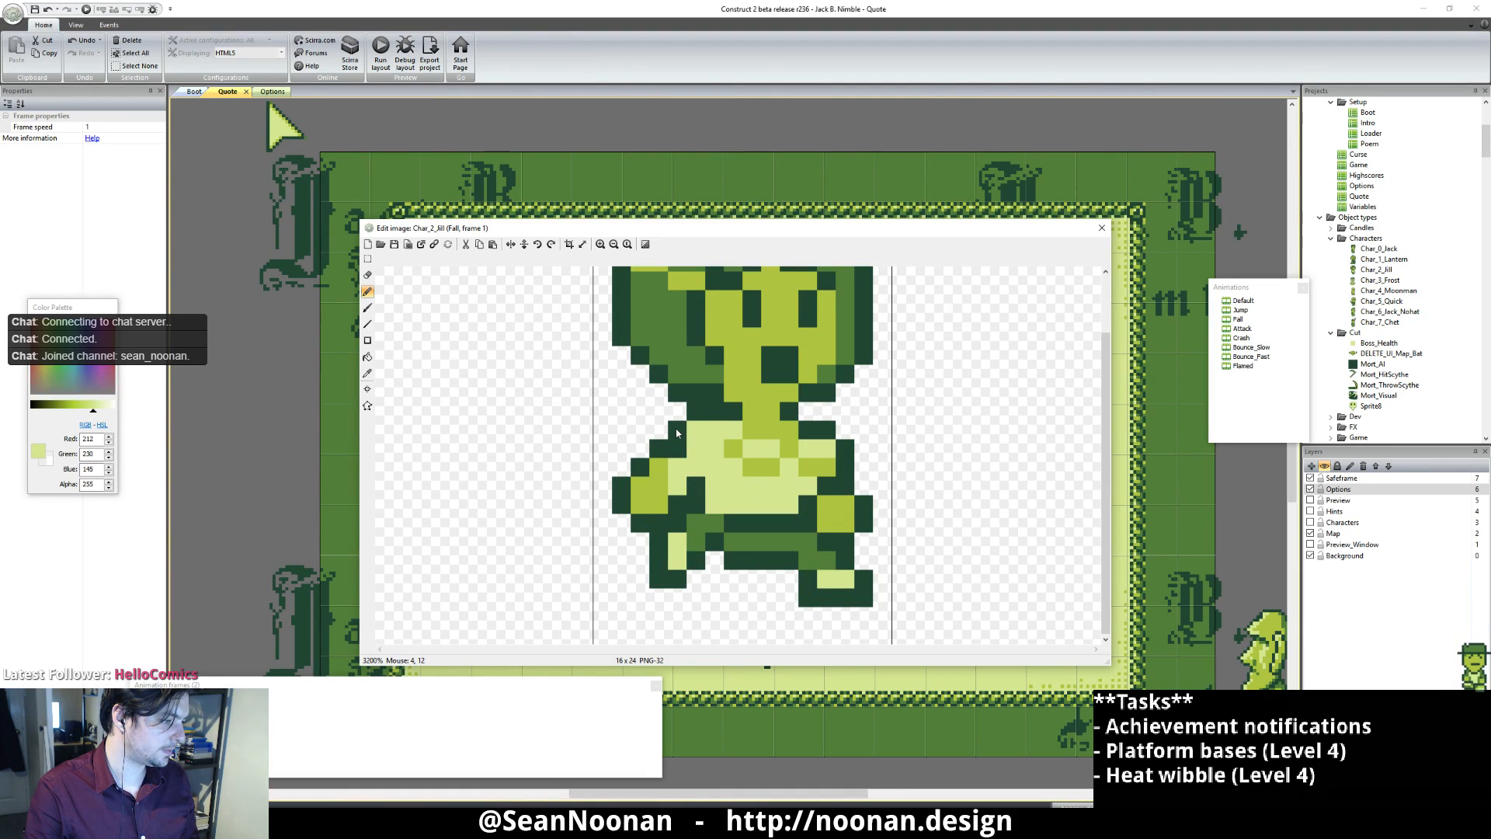
# Step: Undo the last edit in Fall frame 1 and retouch the outline around Jill's neck and shoulder in dark green
pyautogui.hotkey('ctrl', 'z')
pyautogui.click(832, 440)
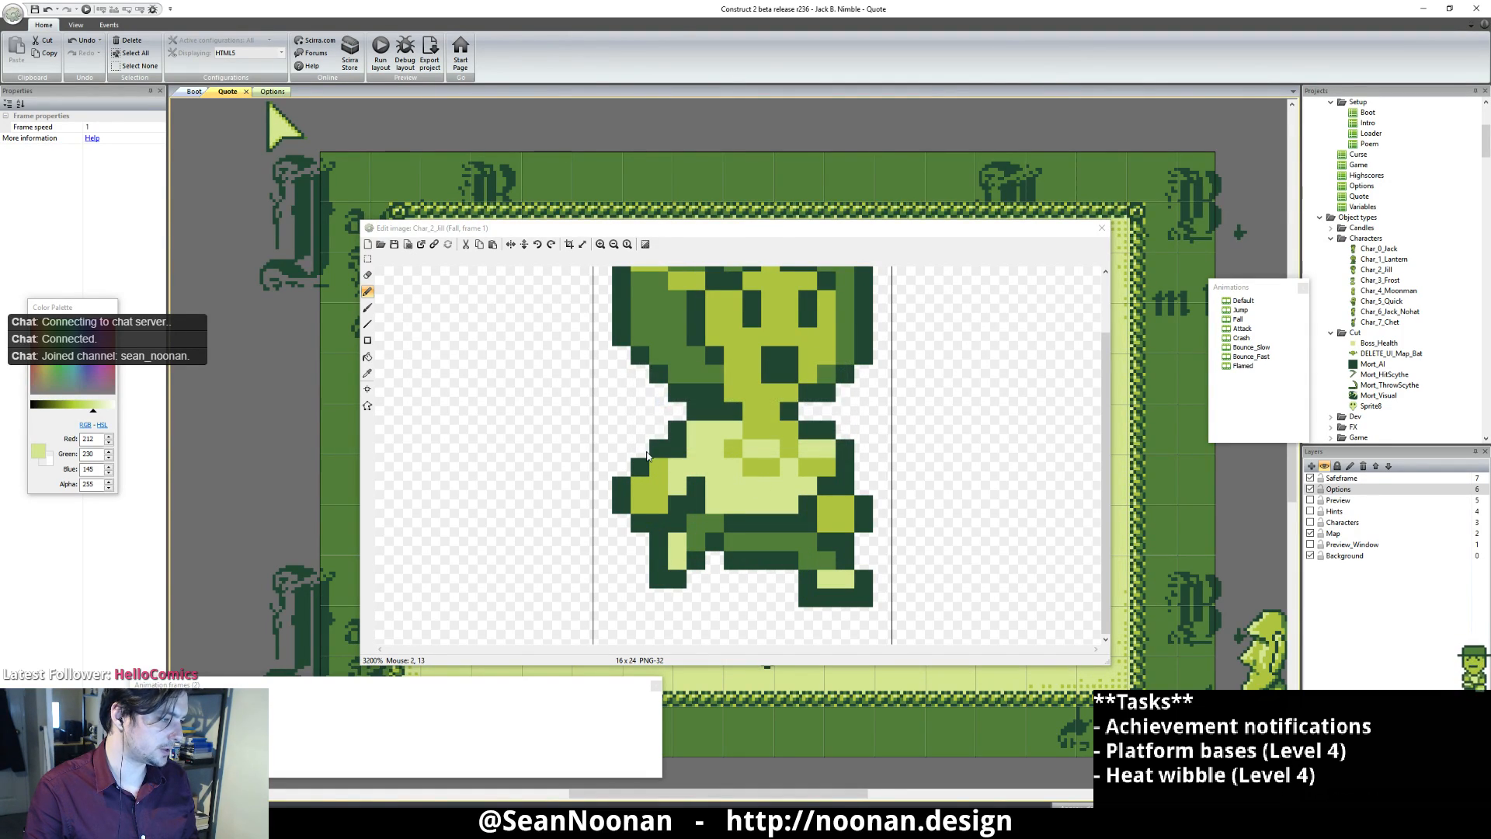
pyautogui.keyDown('ctrl'); pyautogui.click(669, 446); pyautogui.keyUp('ctrl')
pyautogui.click(711, 435)
pyautogui.scroll(-3, 792, 455)
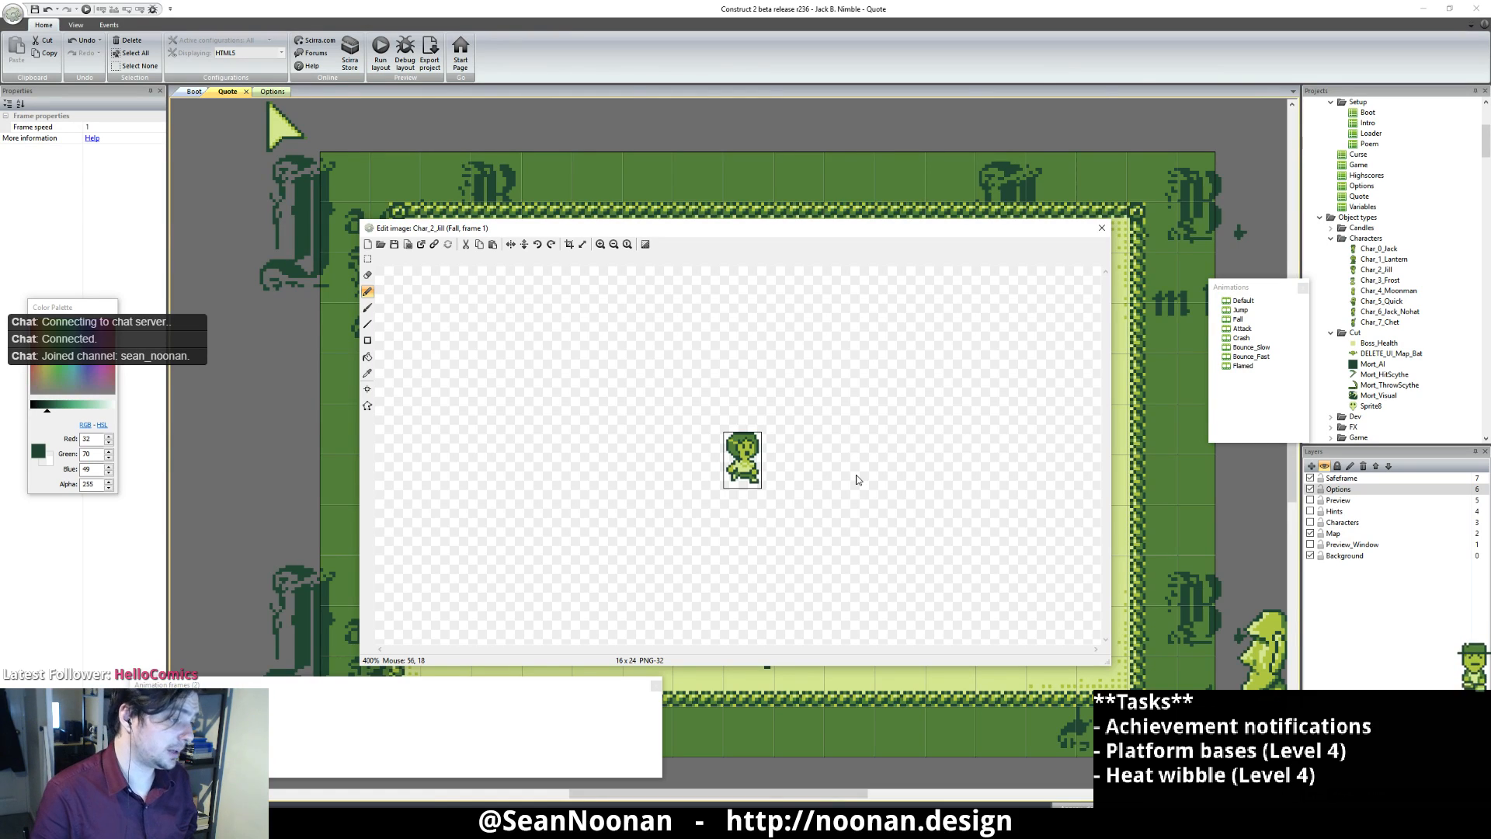
pyautogui.keyDown('ctrl'); pyautogui.scroll(3, 773, 487); pyautogui.keyUp('ctrl')
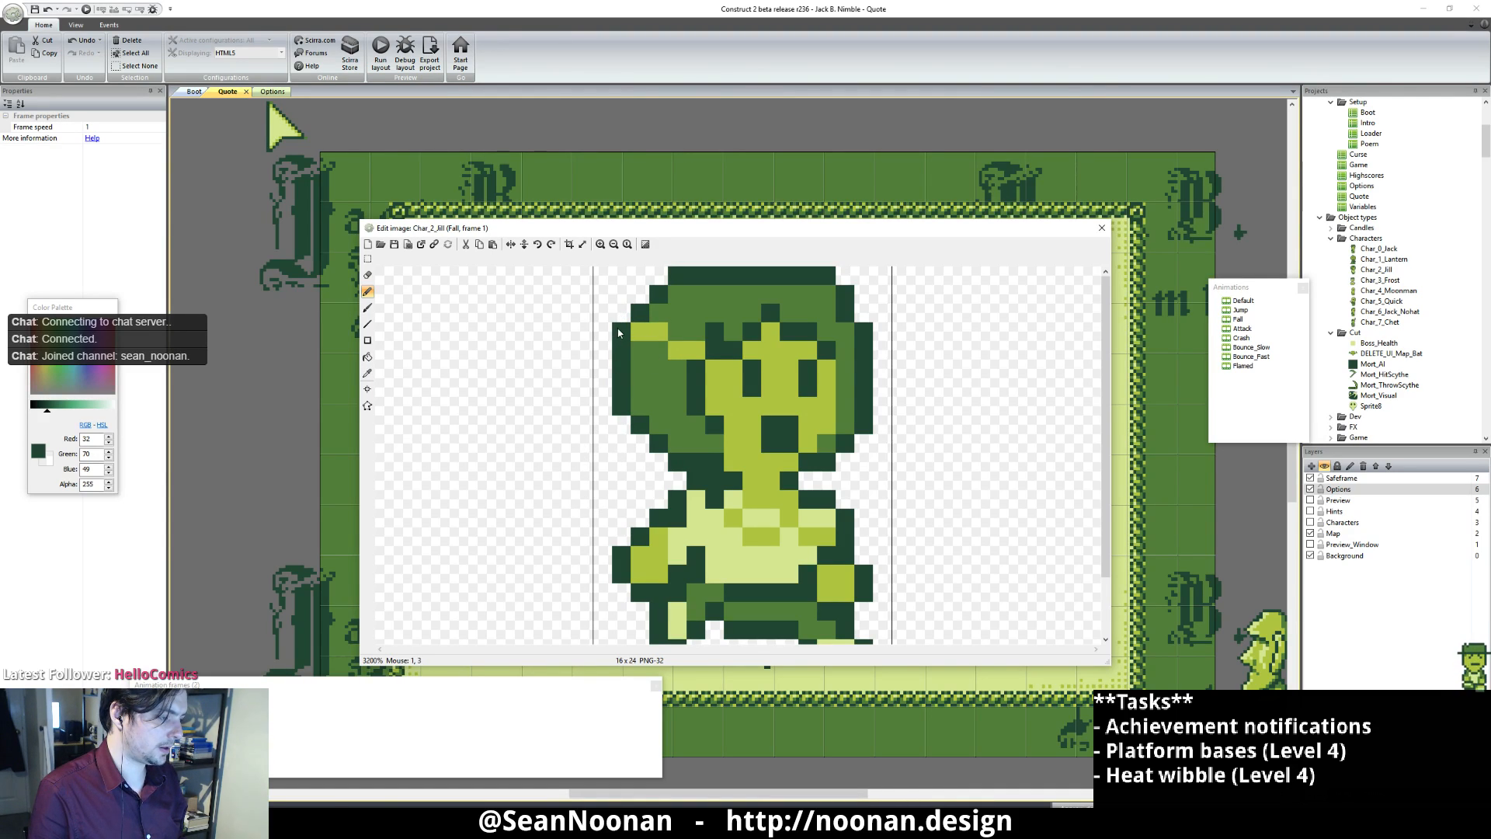
# Step: Compare Jill's head in the Default and Jump animations with Fall frames 0 and 1
pyautogui.click(1244, 301)
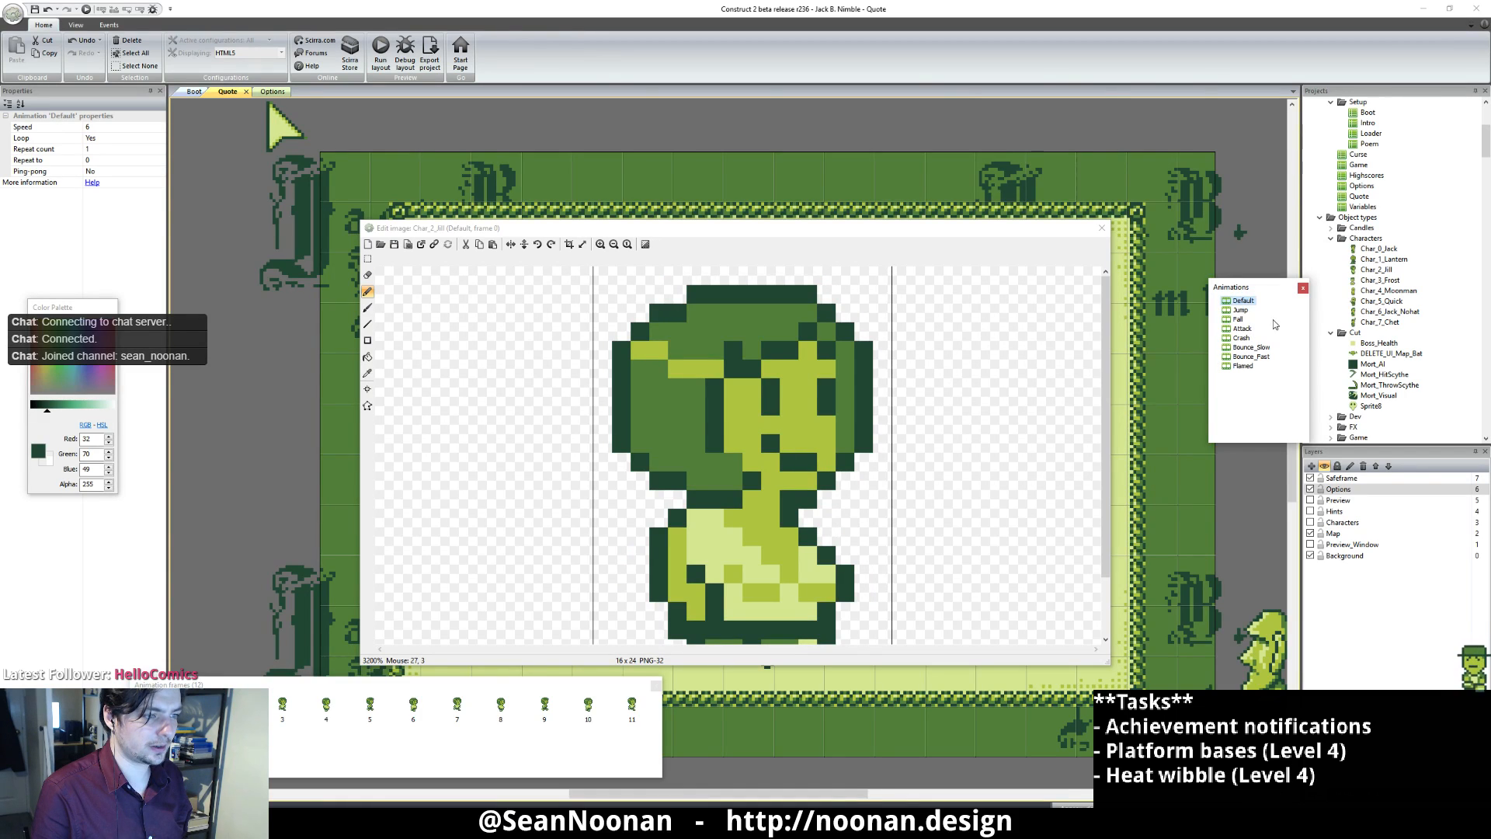
pyautogui.click(1253, 310)
pyautogui.click(1236, 320)
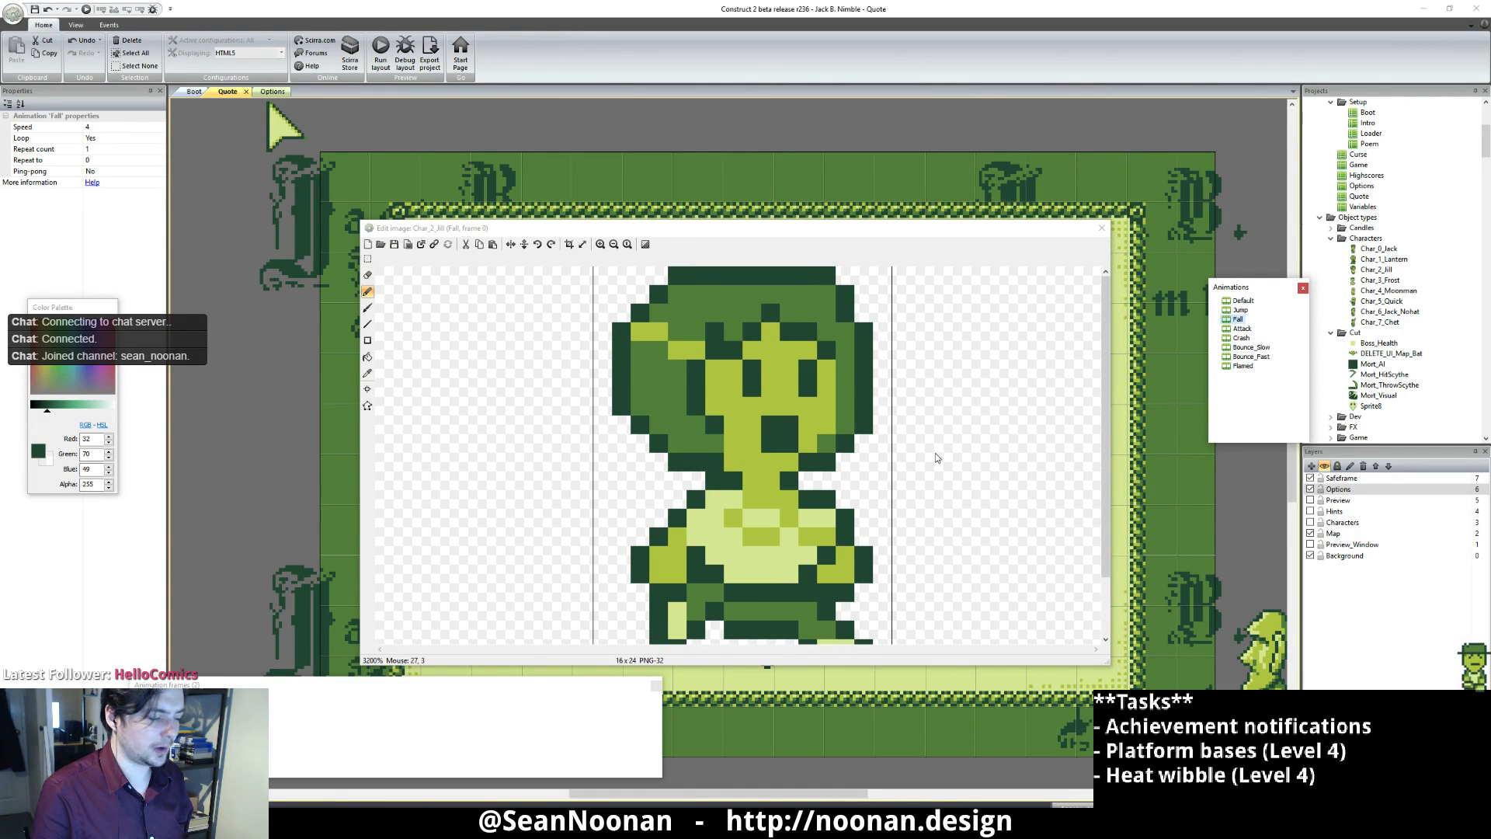
pyautogui.click(219, 724)
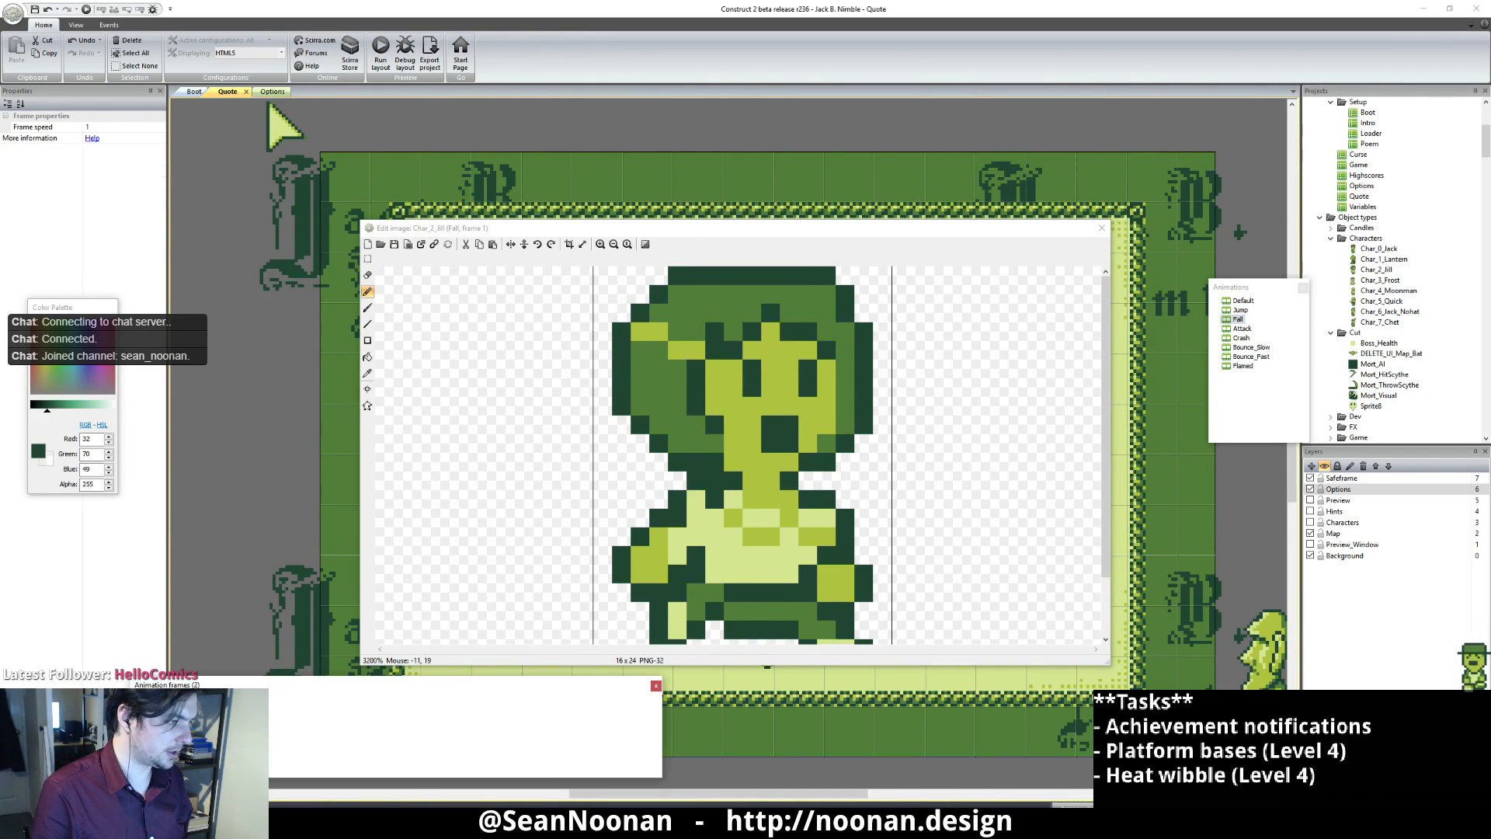
# Step: Close the image editor for Char_2_Jill and save the project
pyautogui.click(1101, 228)
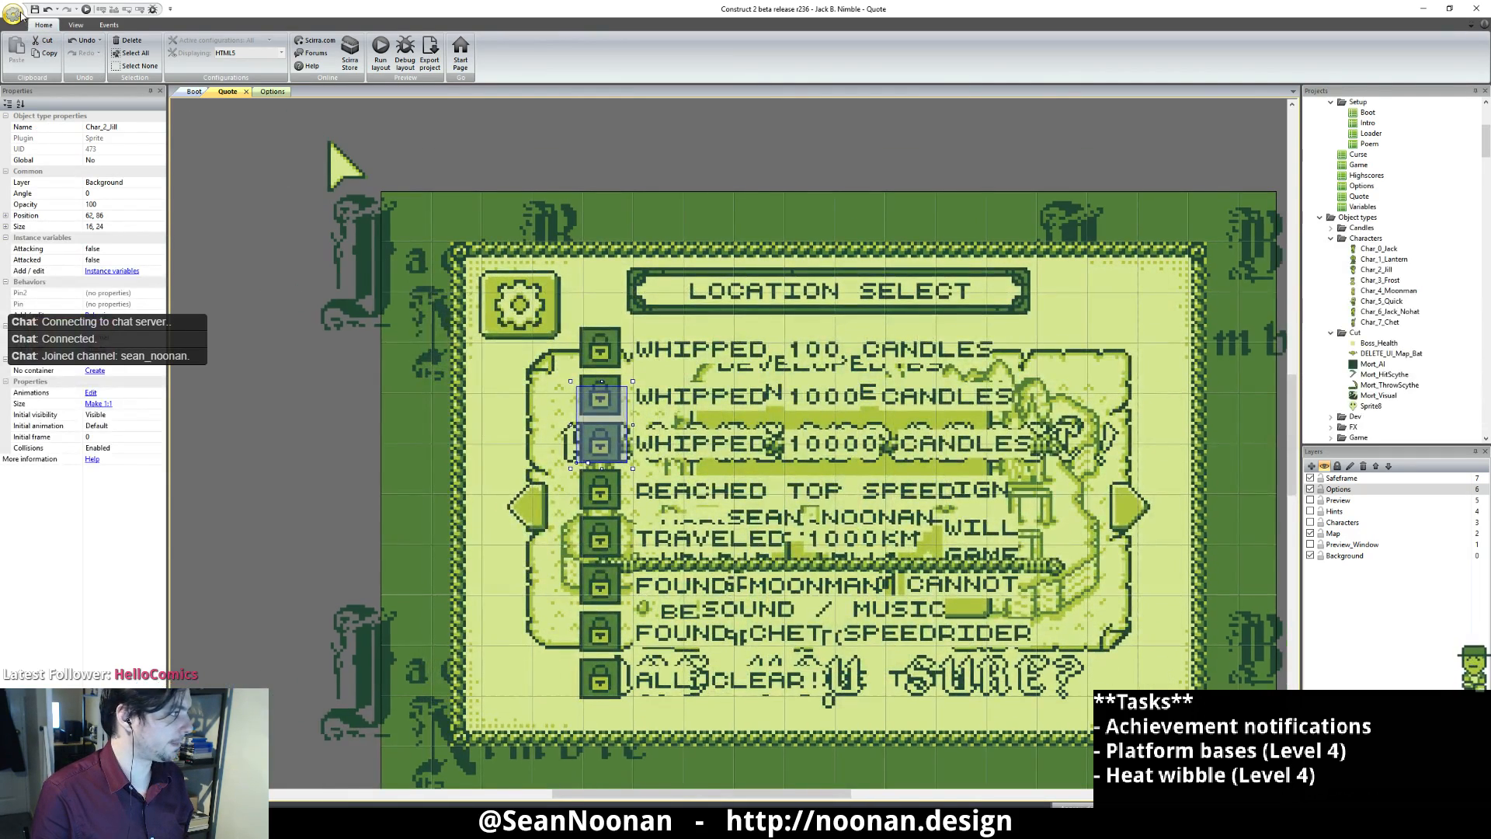
pyautogui.click(35, 10)
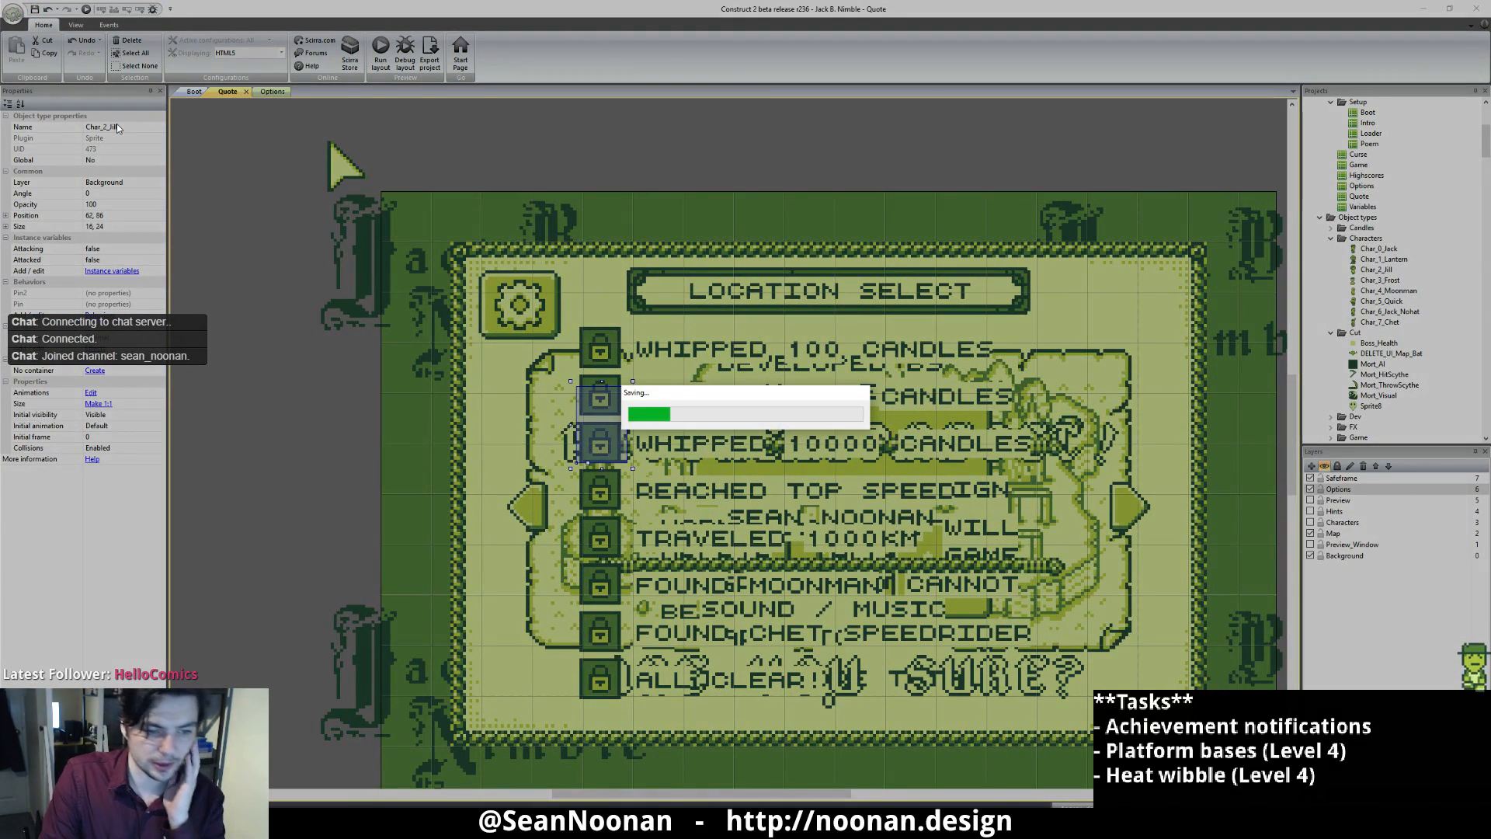
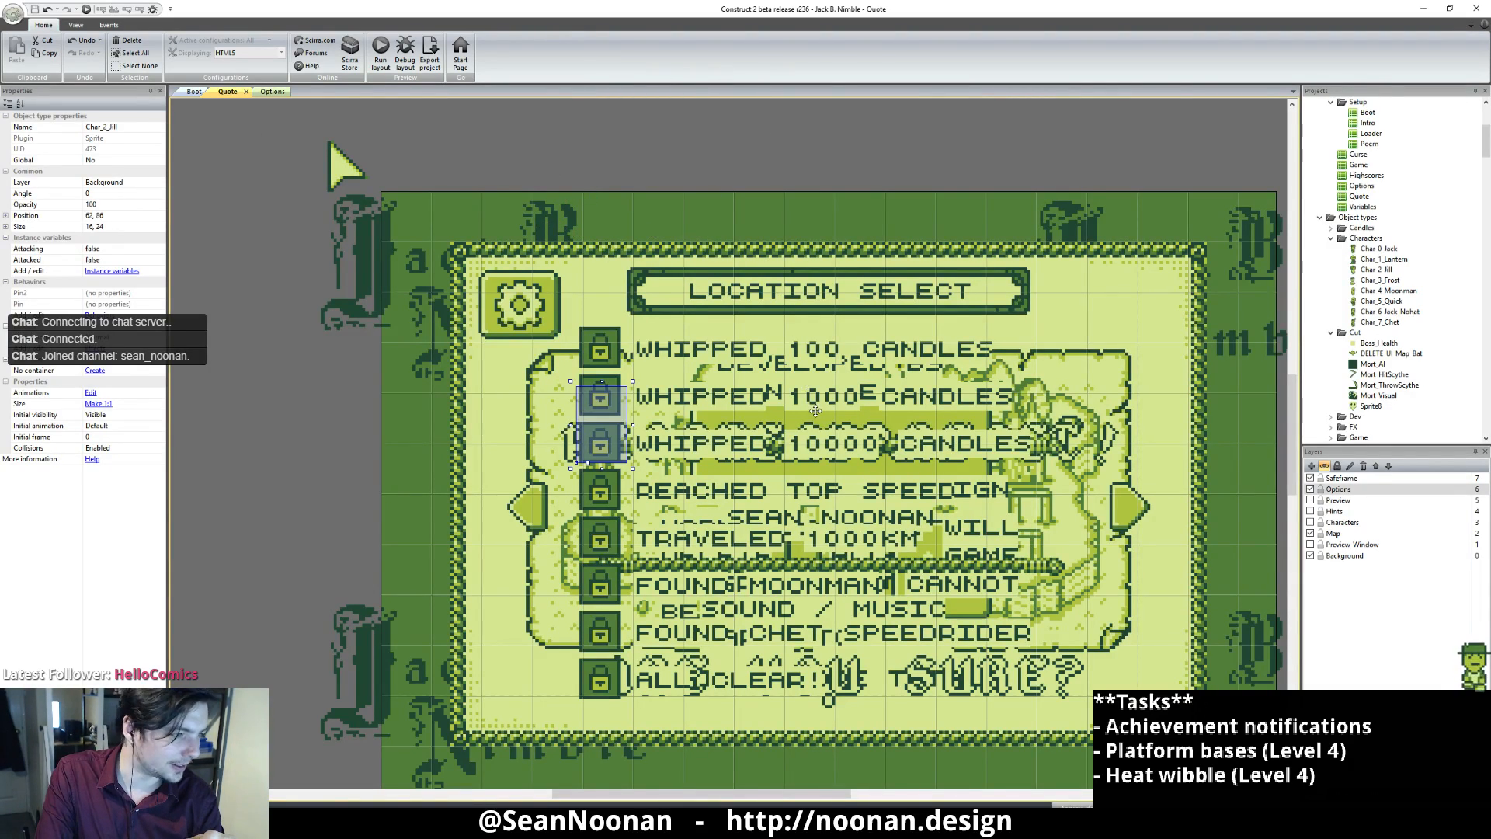
pyautogui.moveTo(815, 410); pyautogui.dragTo(754, 334, button='middle')
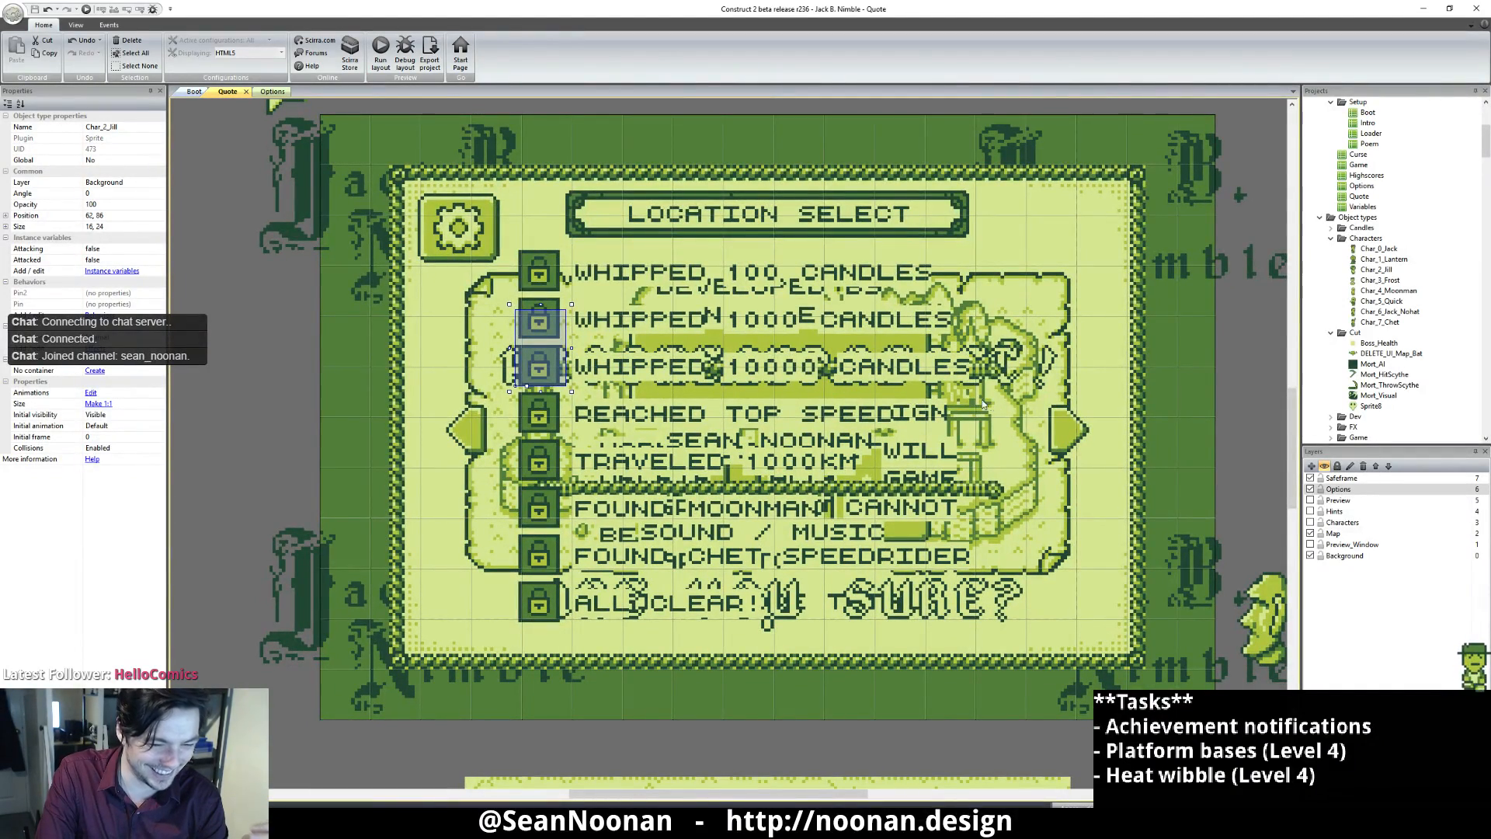
pyautogui.moveTo(685, 368); pyautogui.dragTo(667, 414, button='middle')
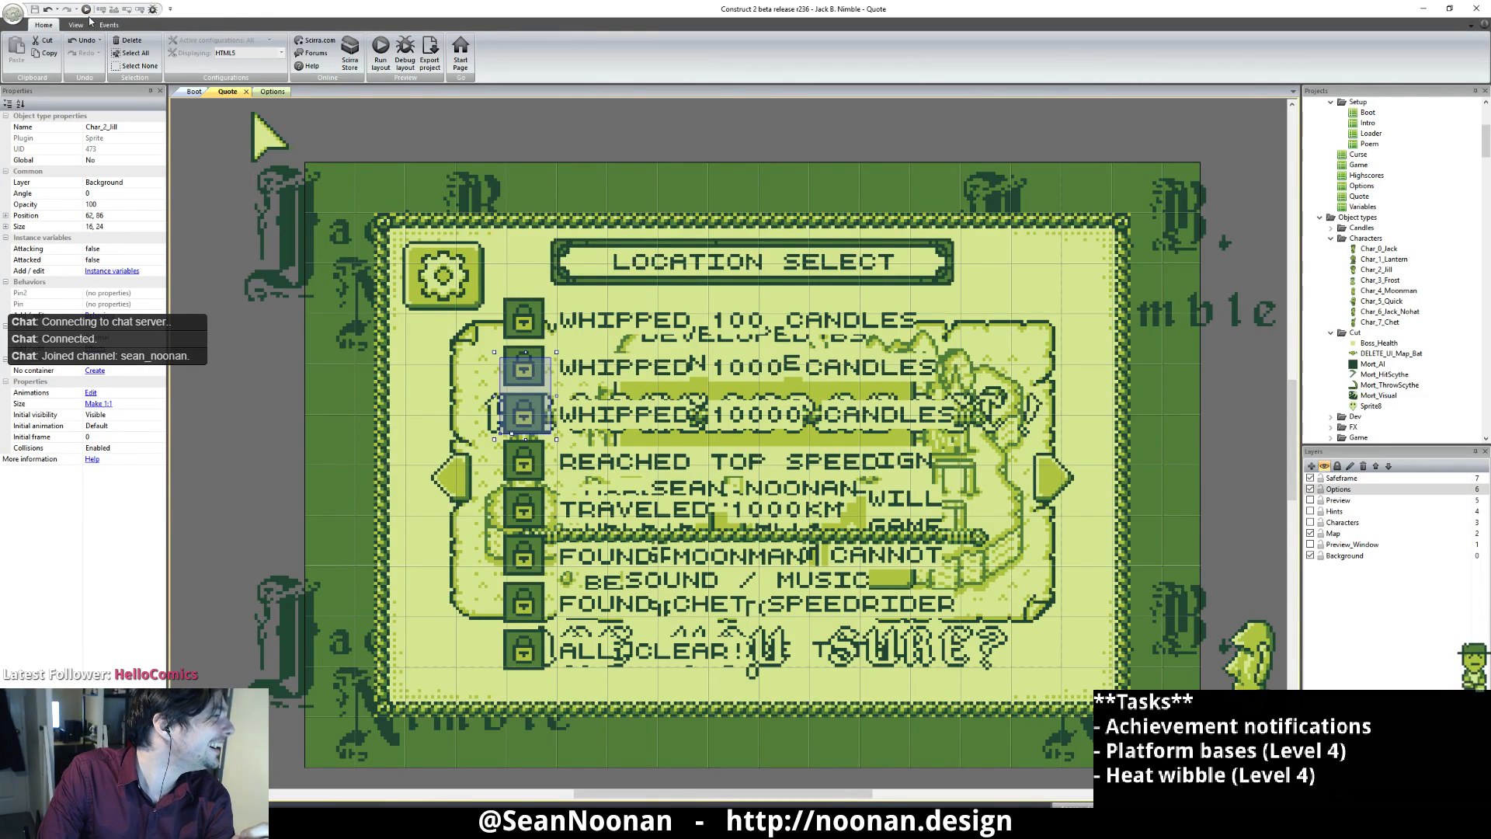
# Step: Run the layout preview and inspect Jill's running animation on the character selection screen
pyautogui.press('F5')
pyautogui.moveTo(1227, 612); pyautogui.dragTo(1285, 606, button='middle')
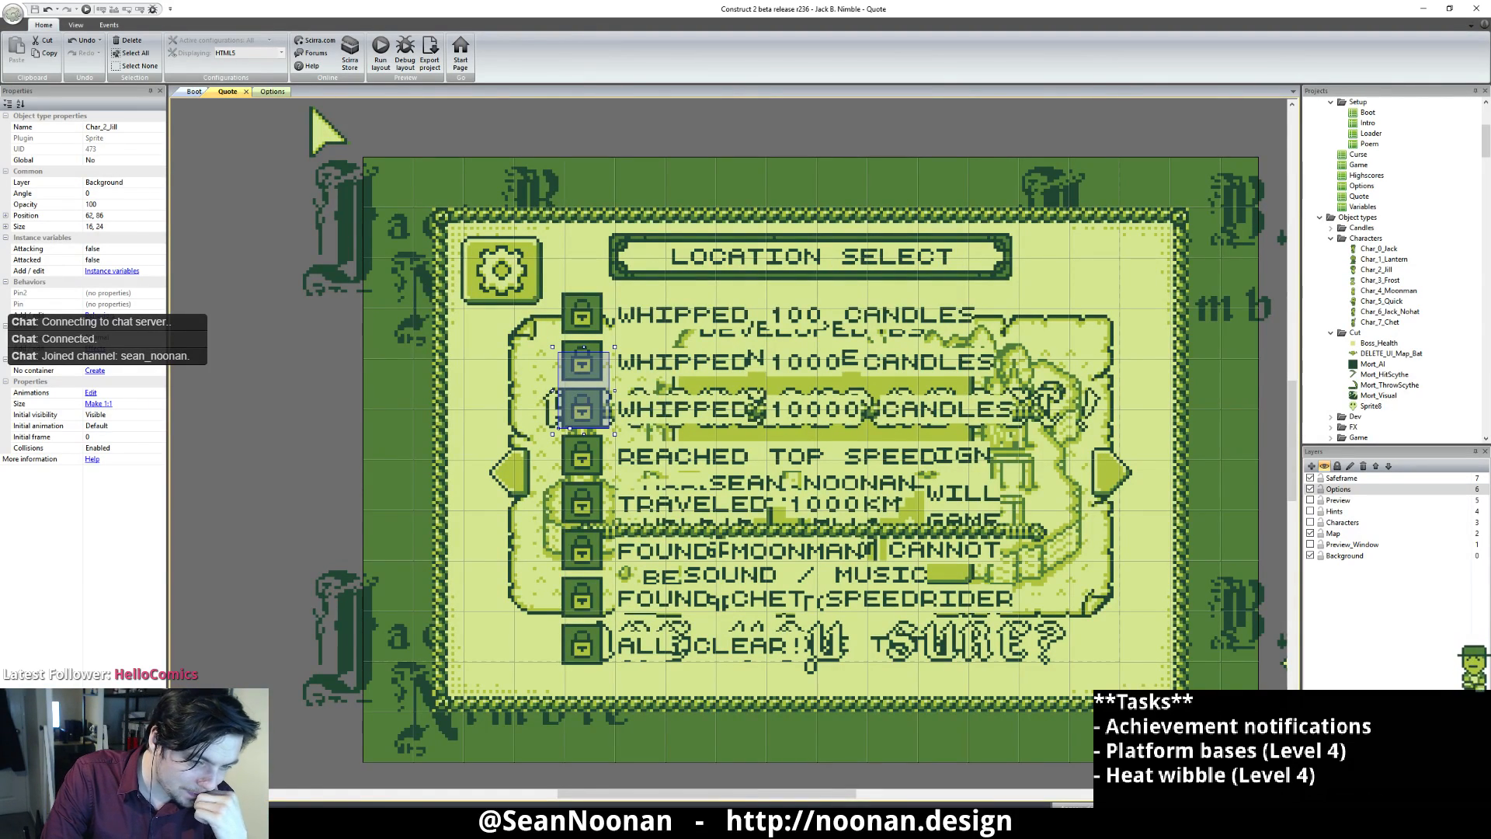
pyautogui.press('F5')
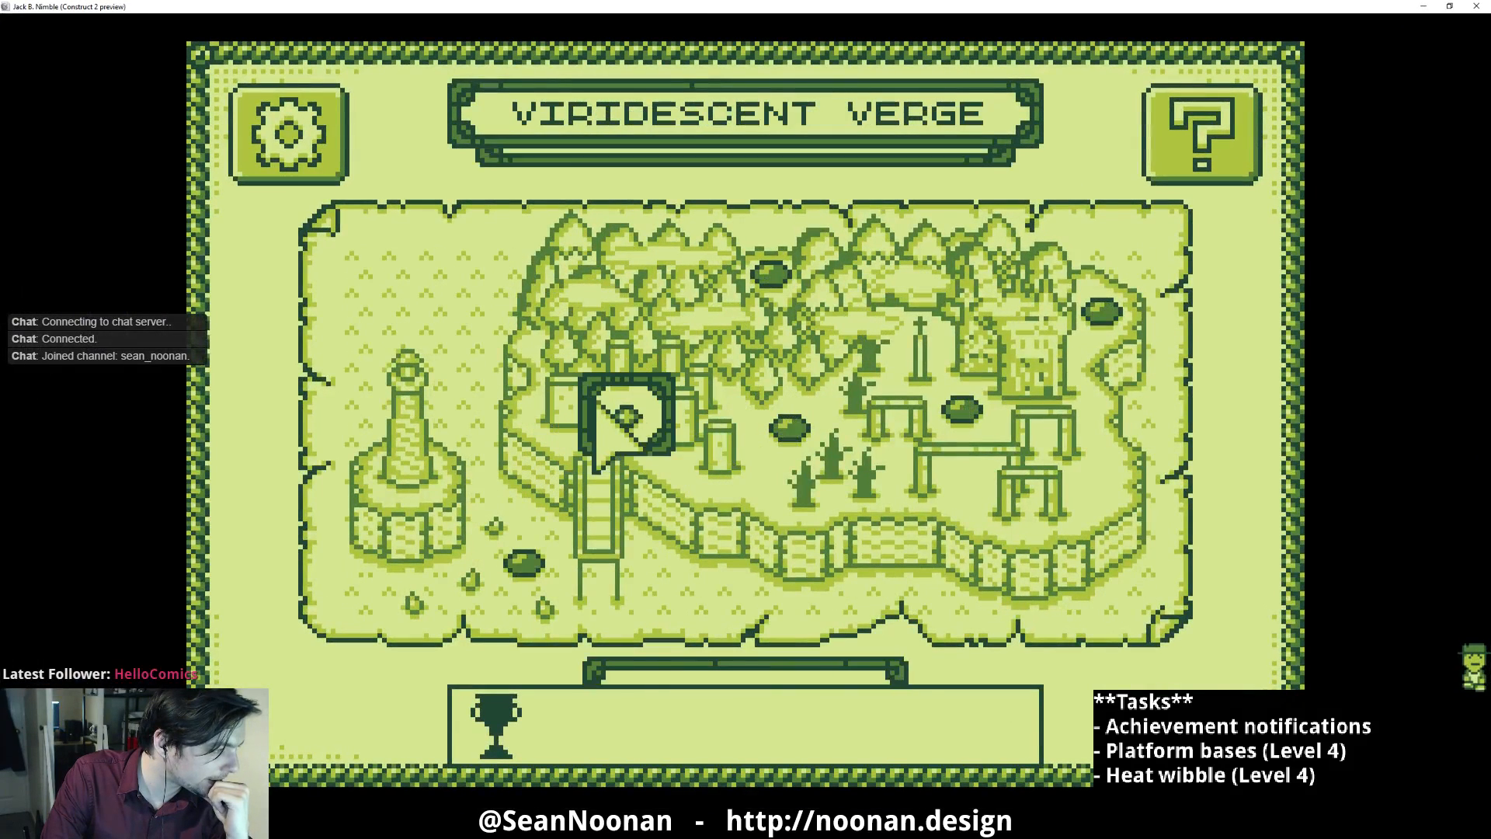
pyautogui.click(628, 414)
pyautogui.click(711, 648)
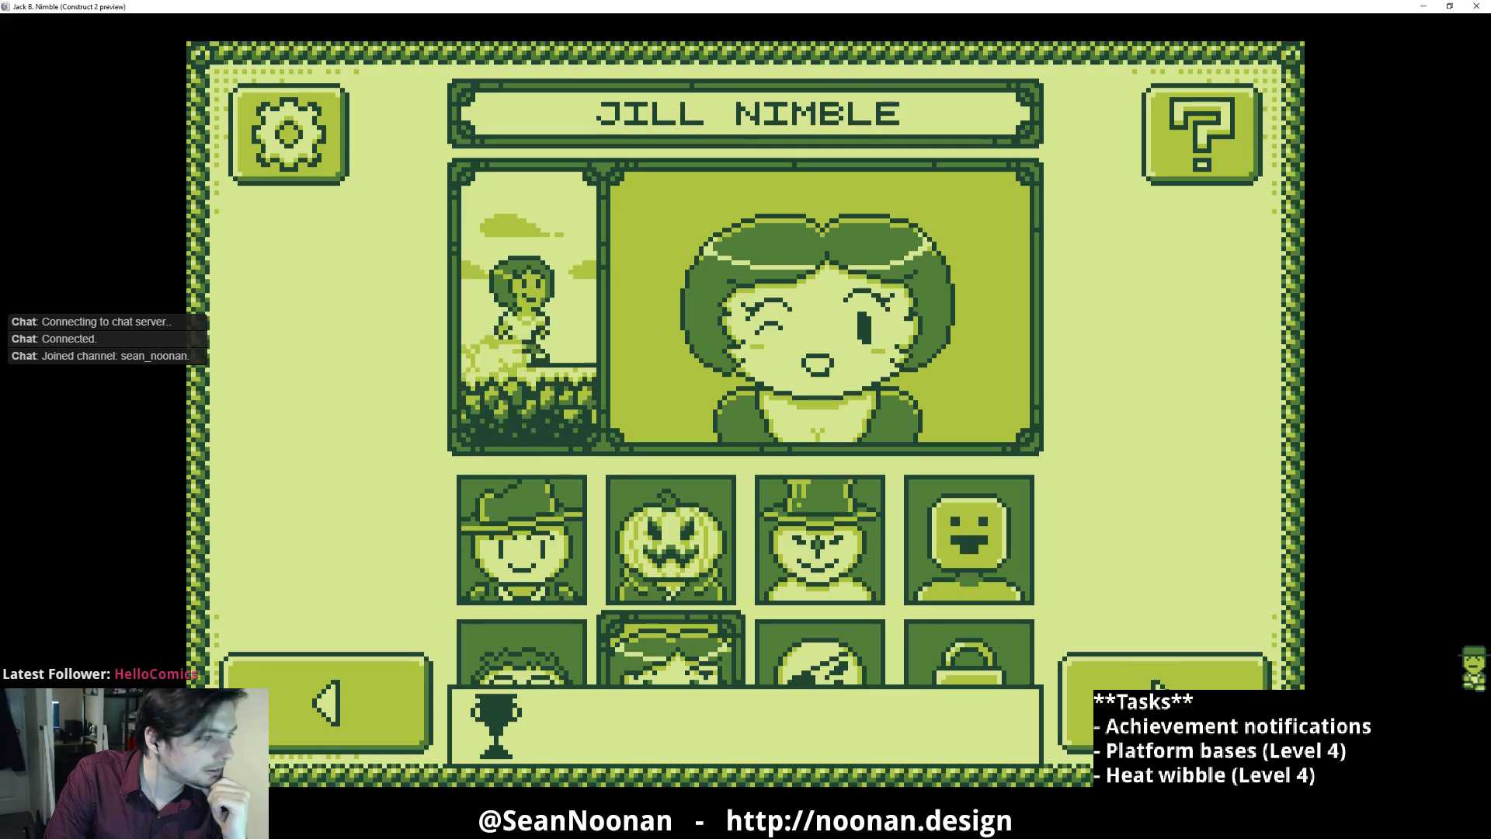
pyautogui.click(1423, 6)
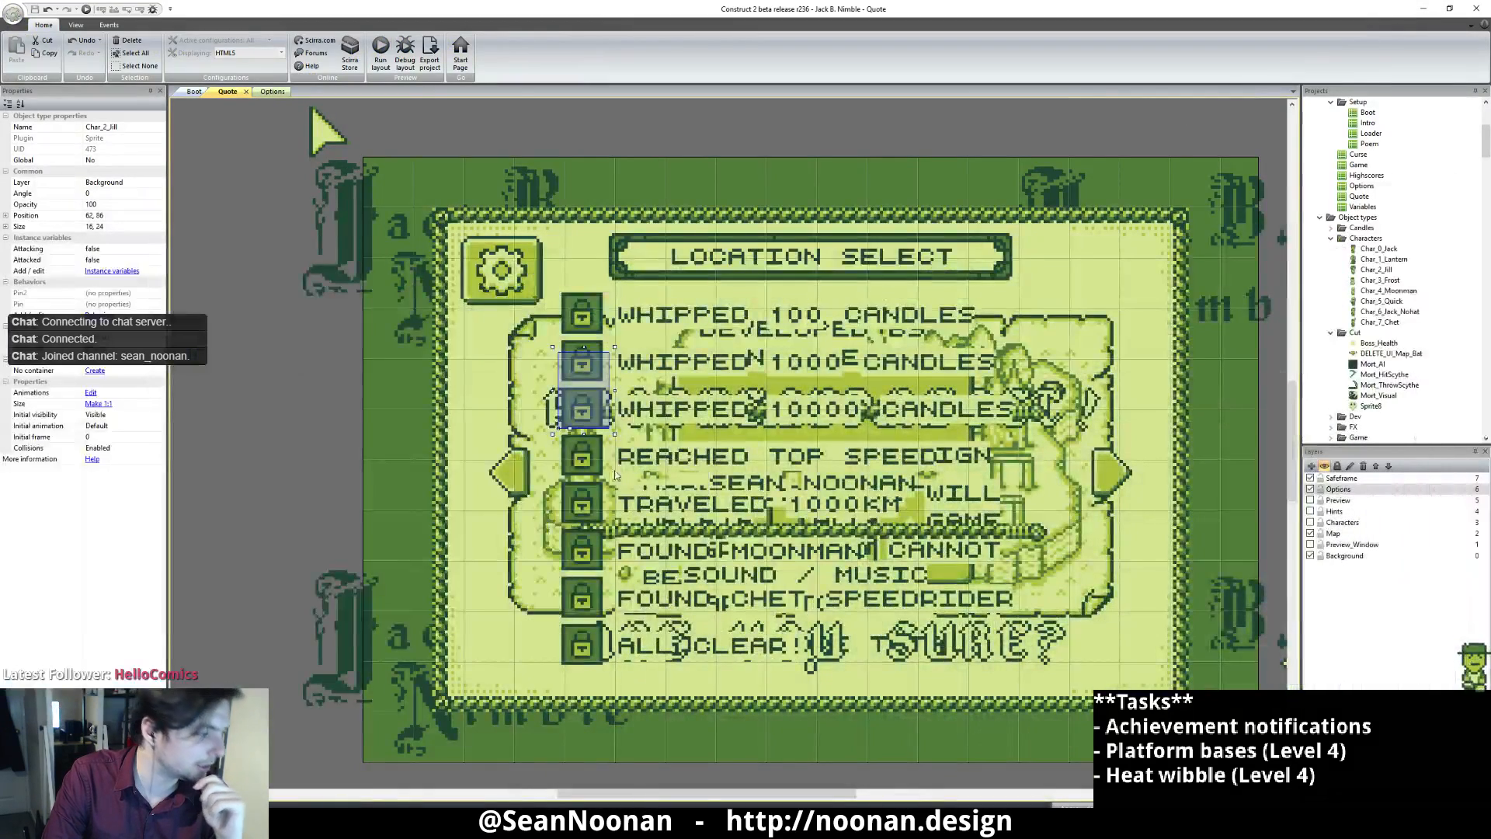
# Step: In Char_2_Jill's Default frame 4, recolour the dark pixel in the front hair beside the closed eye with the sampled mid-green hair colour
pyautogui.doubleClick(1376, 270)
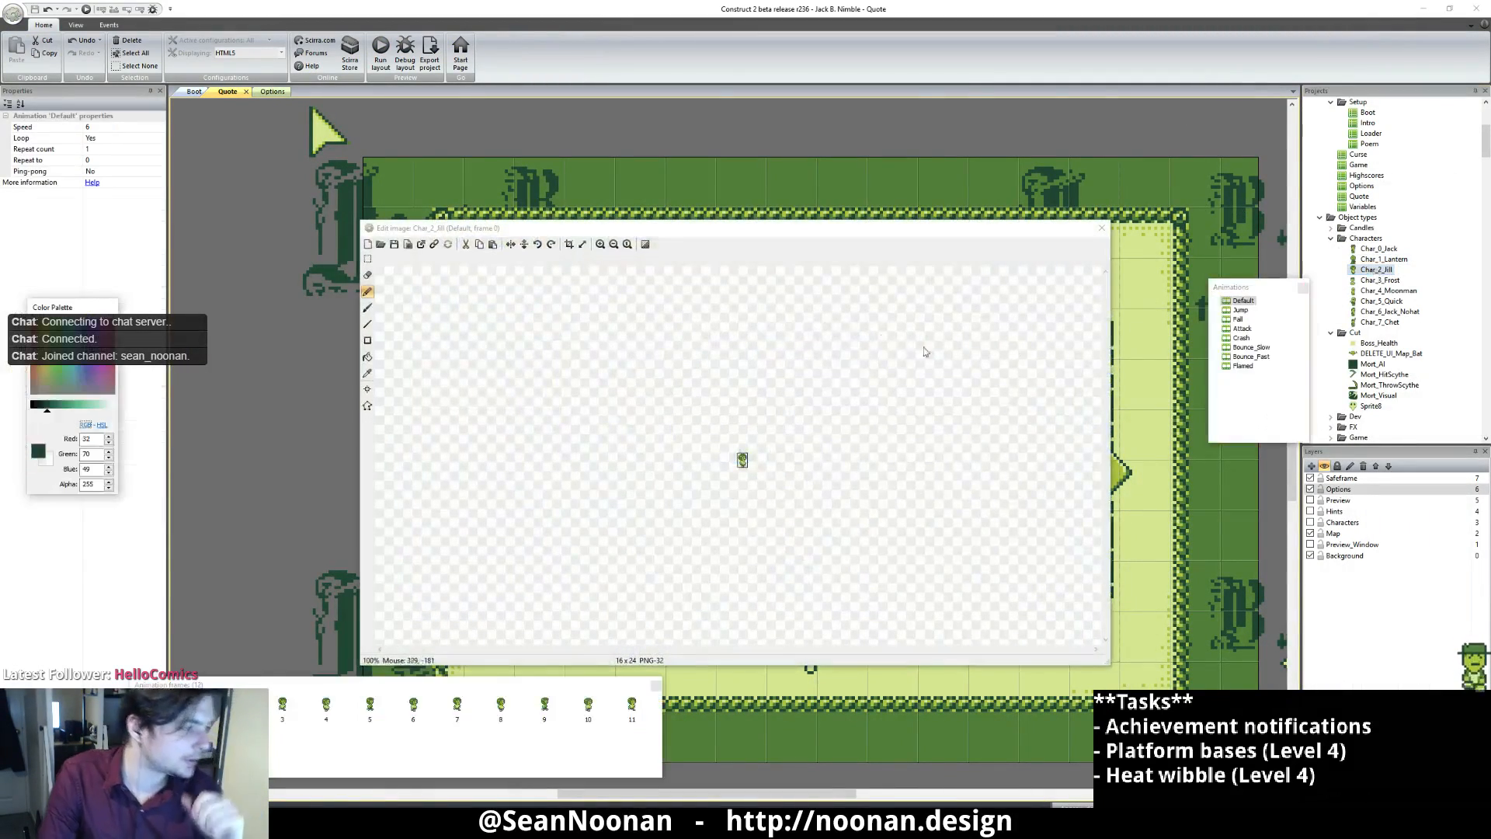
pyautogui.keyDown('ctrl'); pyautogui.scroll(4, 845, 442); pyautogui.keyUp('ctrl')
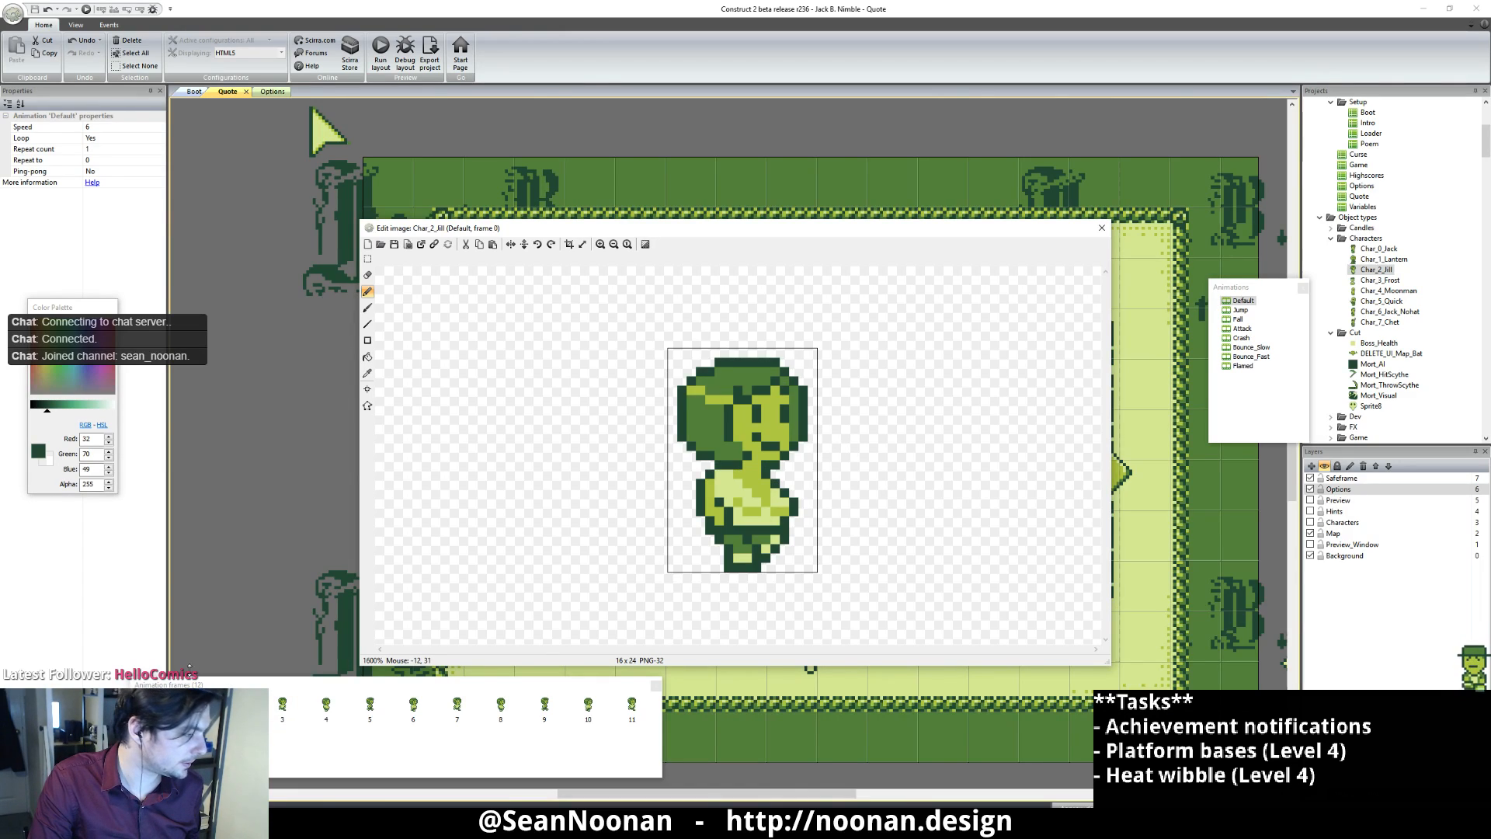
pyautogui.click(195, 704)
pyautogui.click(239, 705)
pyautogui.click(282, 704)
pyautogui.click(326, 703)
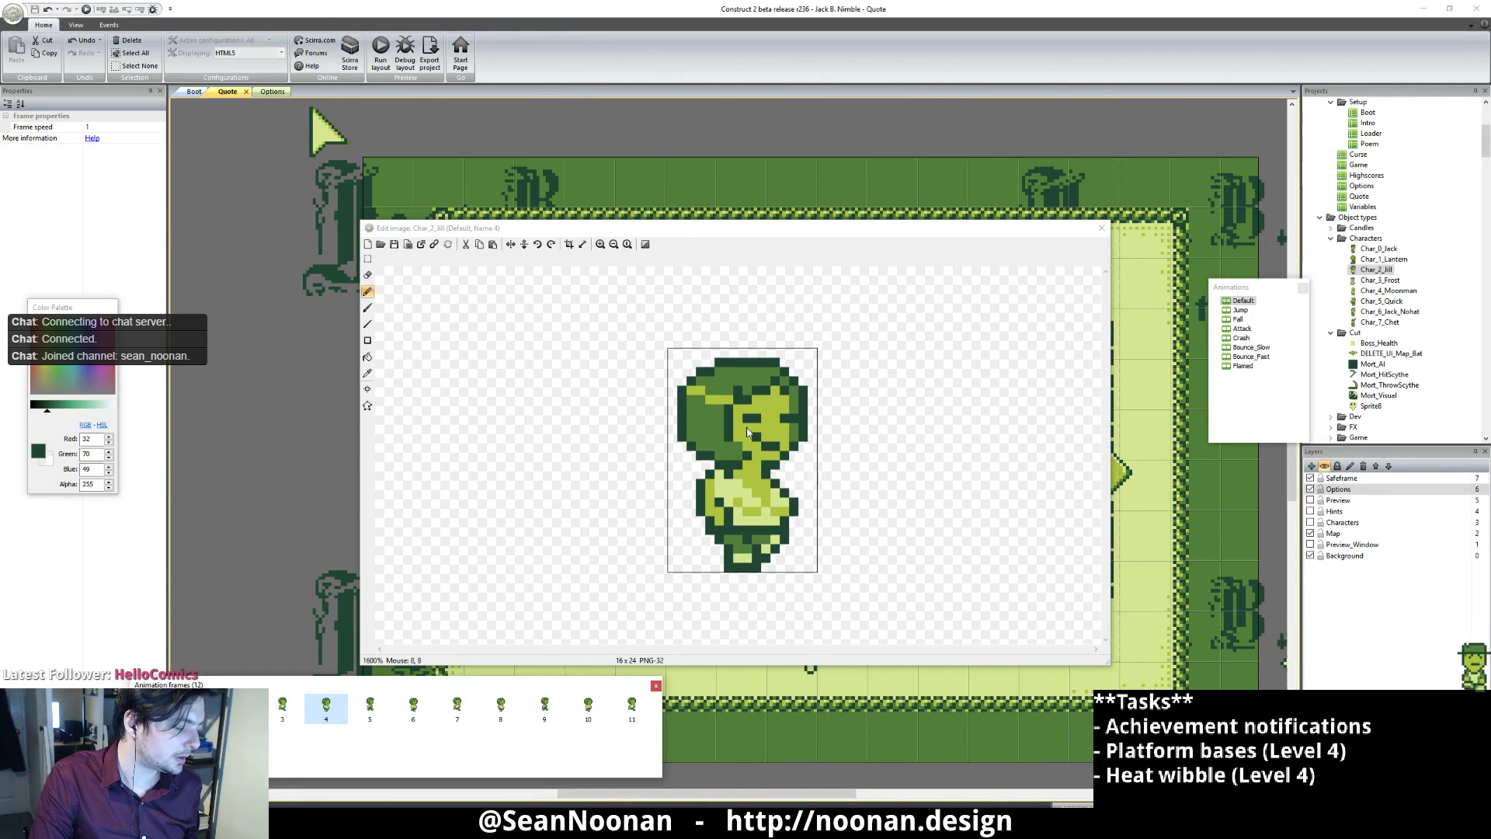
pyautogui.keyDown('ctrl'); pyautogui.scroll(2, 808, 415); pyautogui.keyUp('ctrl')
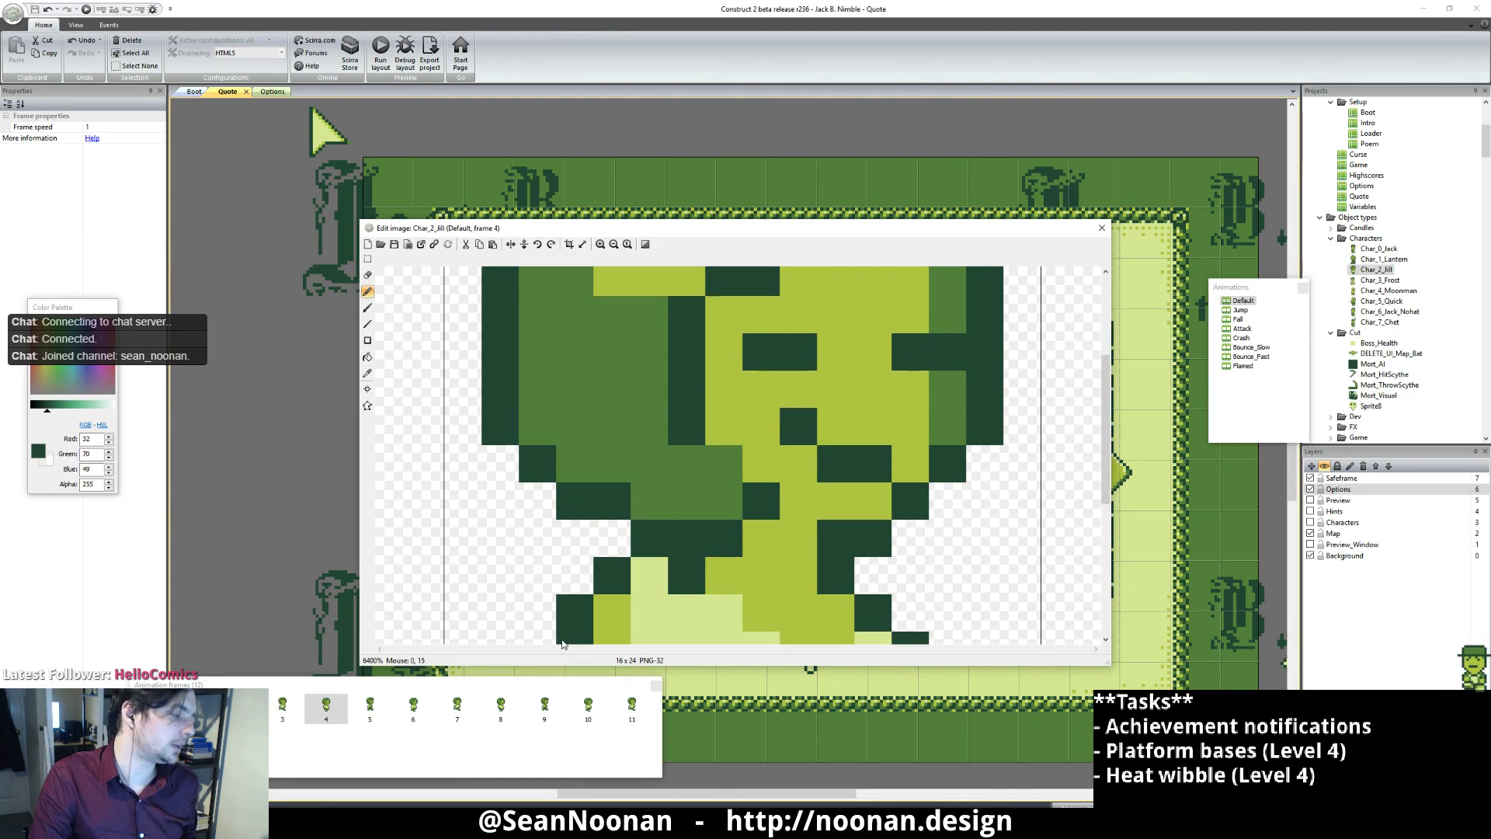
pyautogui.keyDown('alt'); pyautogui.click(954, 273); pyautogui.keyUp('alt')
pyautogui.click(948, 352)
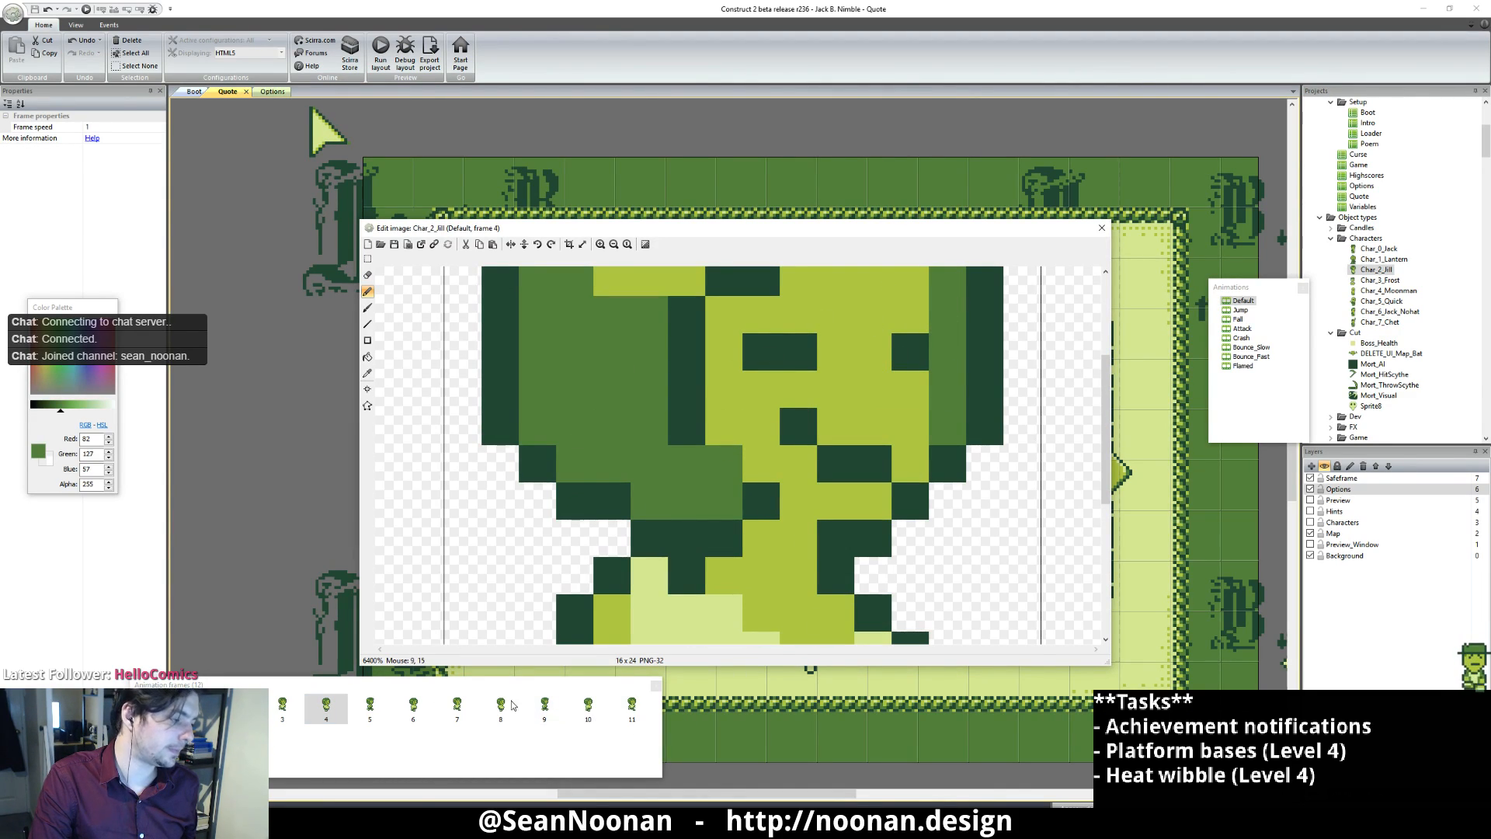
# Step: Recolour the matching dark front-hair pixel in Default frame 8 mid green and close the image editor
pyautogui.click(456, 710)
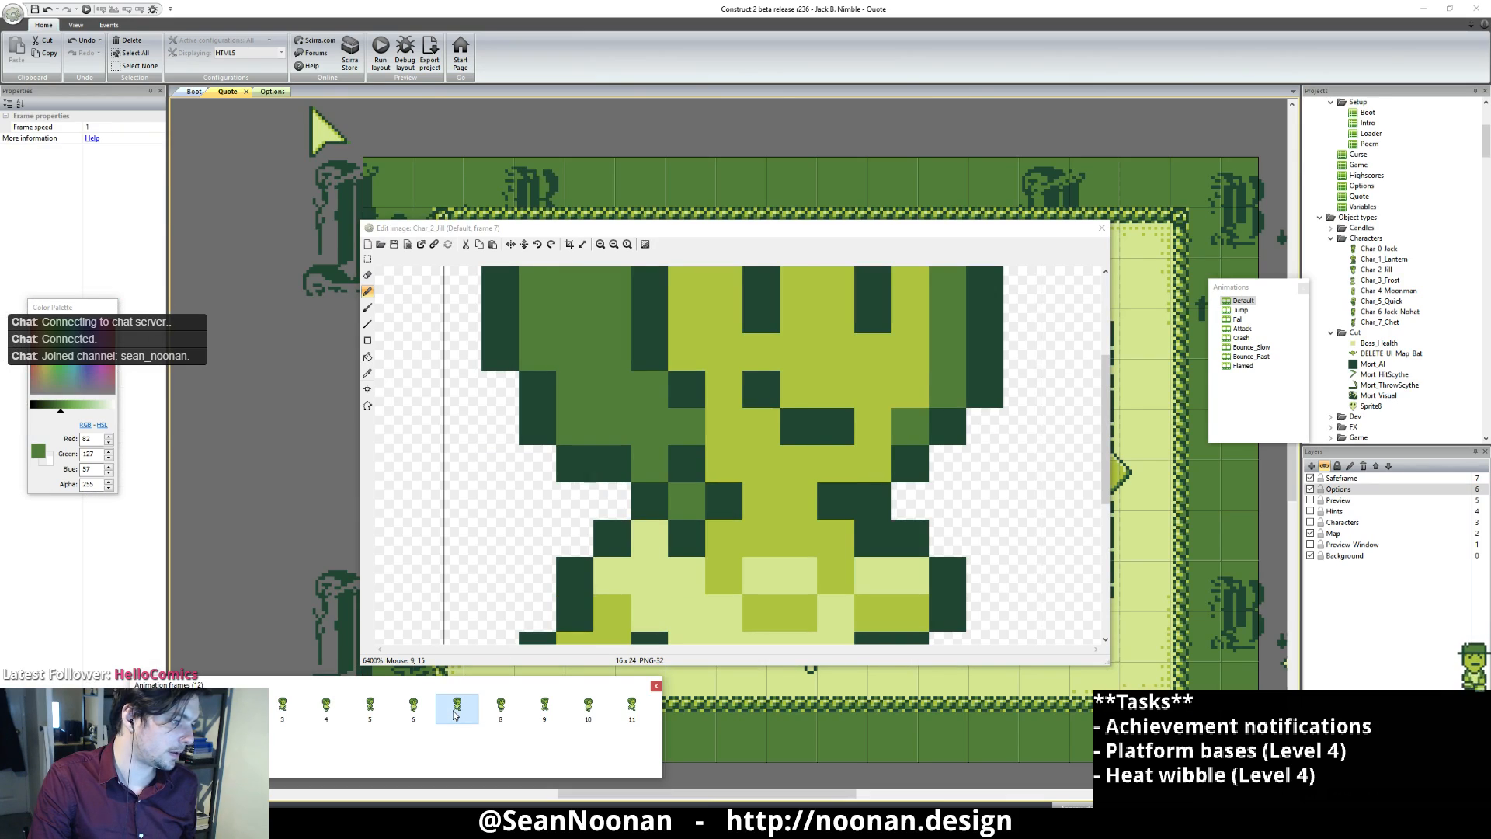
pyautogui.click(501, 704)
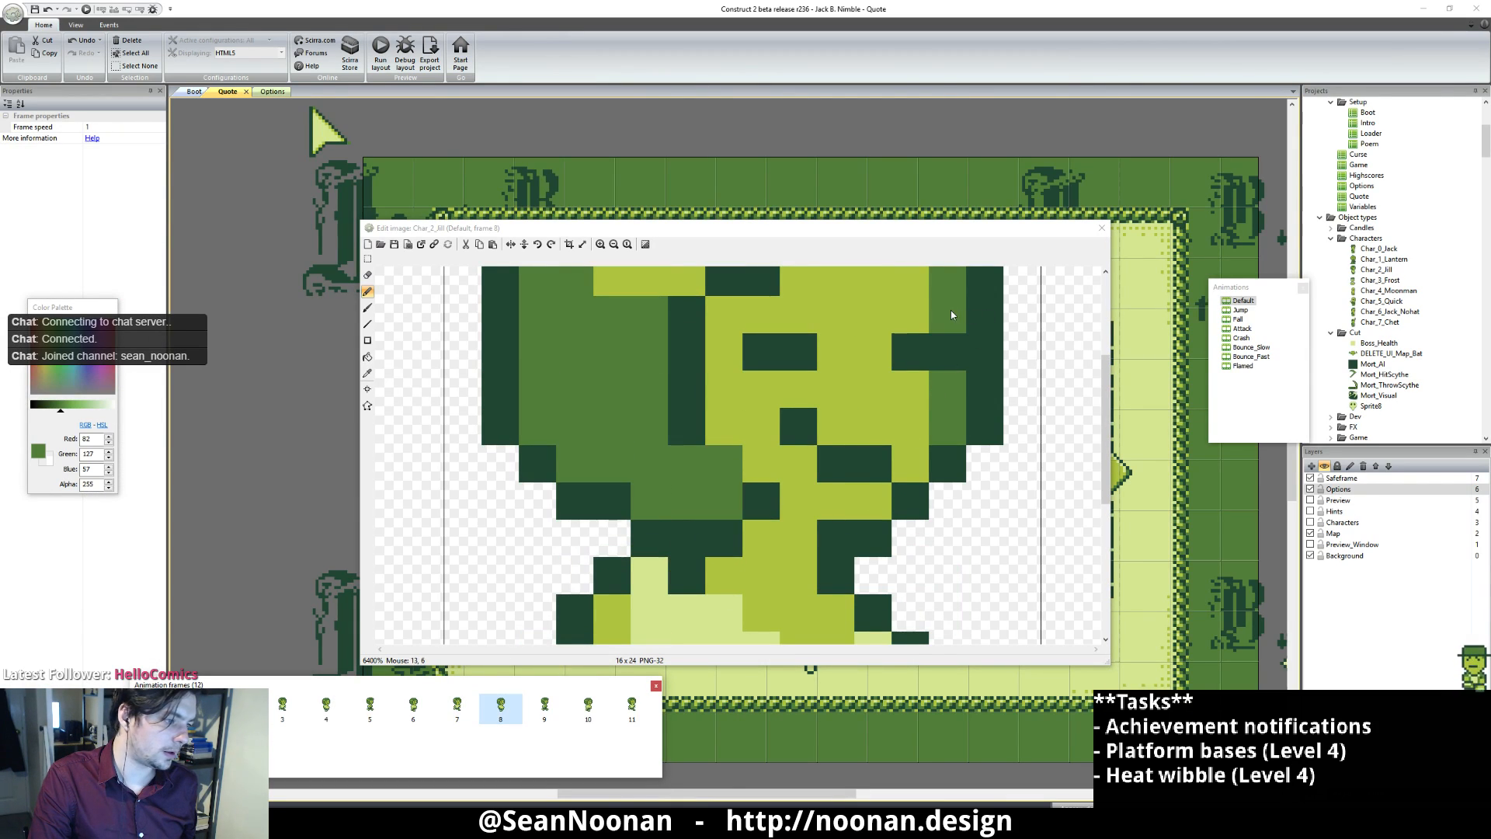
pyautogui.click(947, 351)
pyautogui.keyDown('ctrl'); pyautogui.scroll(-4, 949, 388); pyautogui.keyUp('ctrl')
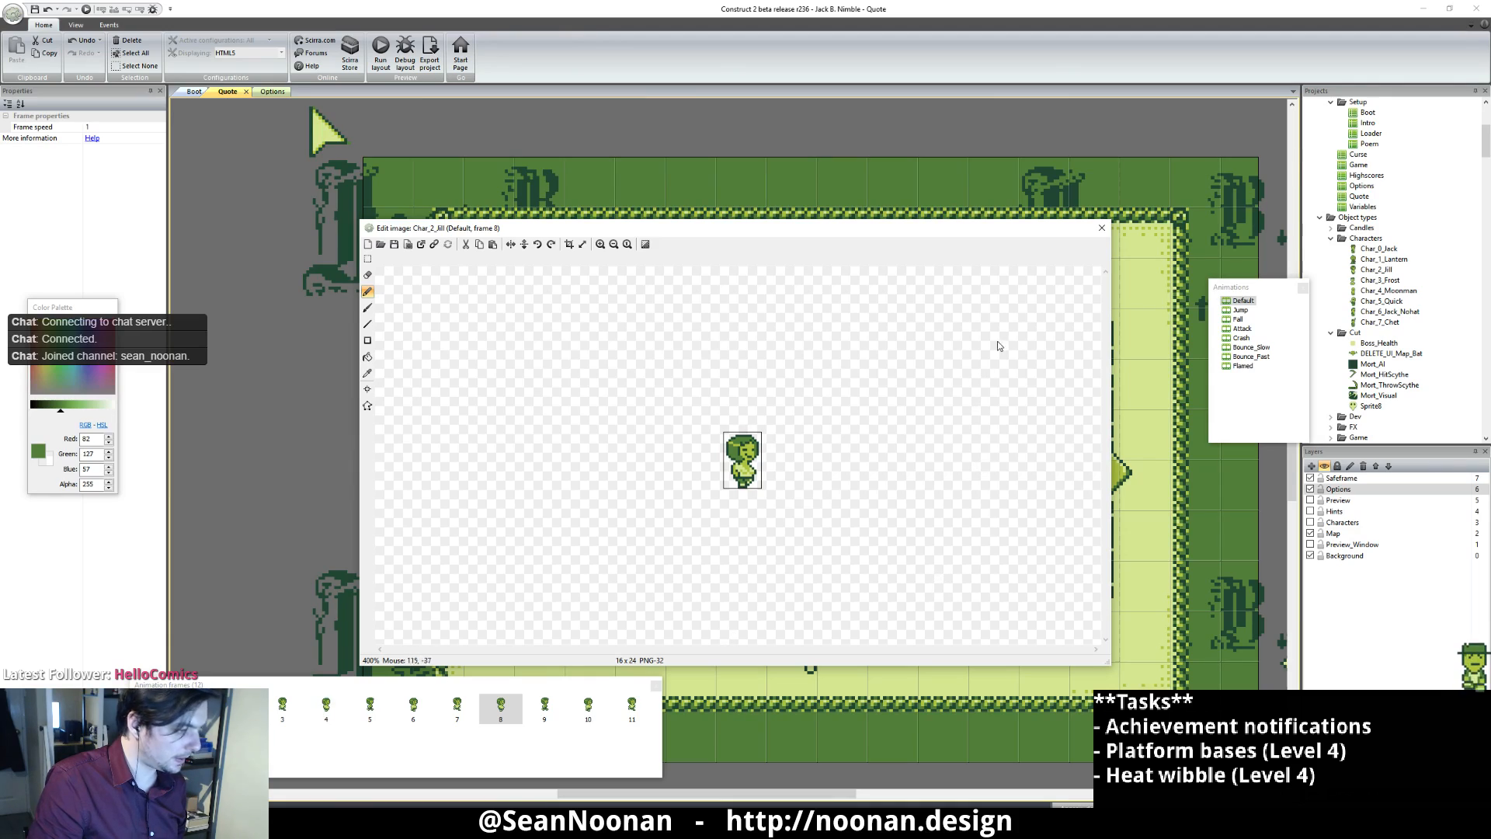
pyautogui.click(1101, 228)
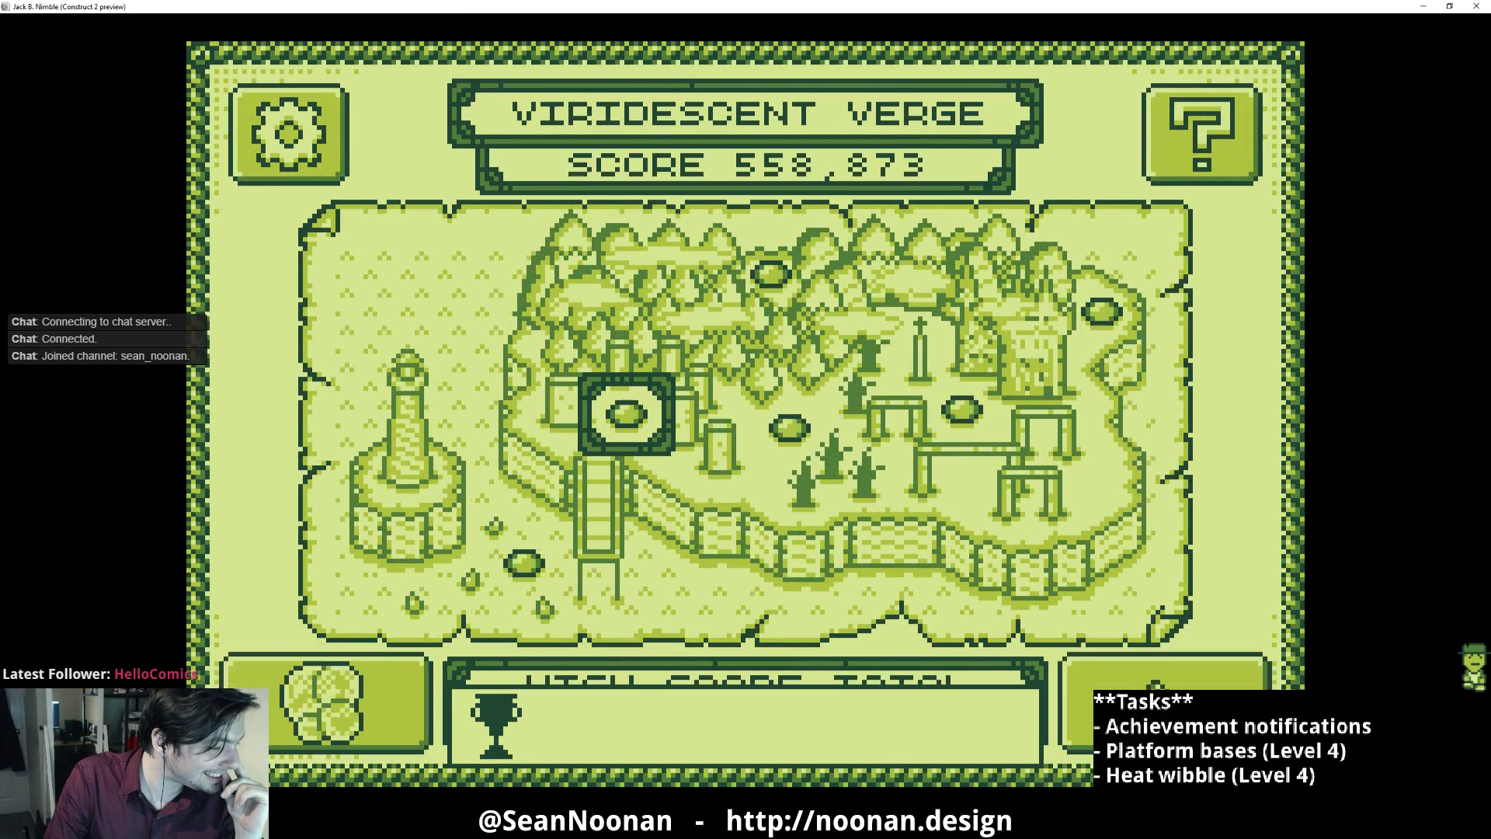
# Step: In the game preview, select Jill Nimble for Viridescent Verge and start a run with the already selected theme
pyautogui.click(326, 699)
pyautogui.click(706, 653)
pyautogui.click(1157, 706)
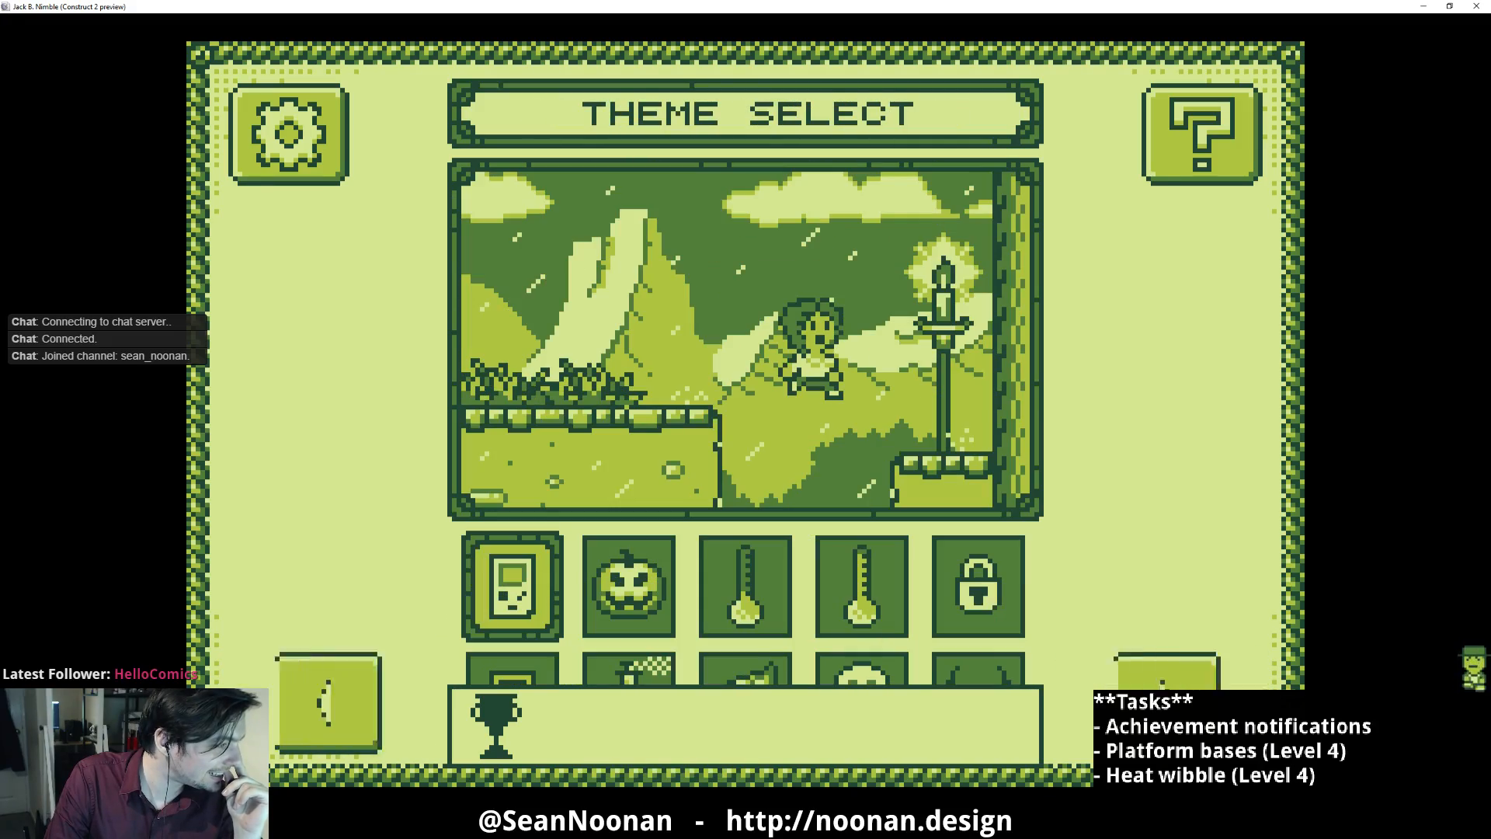
pyautogui.click(1157, 706)
# Step: Play a run as Jill, jumping between platforms to check her run, jump and fall animations, and close the preview
pyautogui.click(1060, 572)
pyautogui.click(1060, 573)
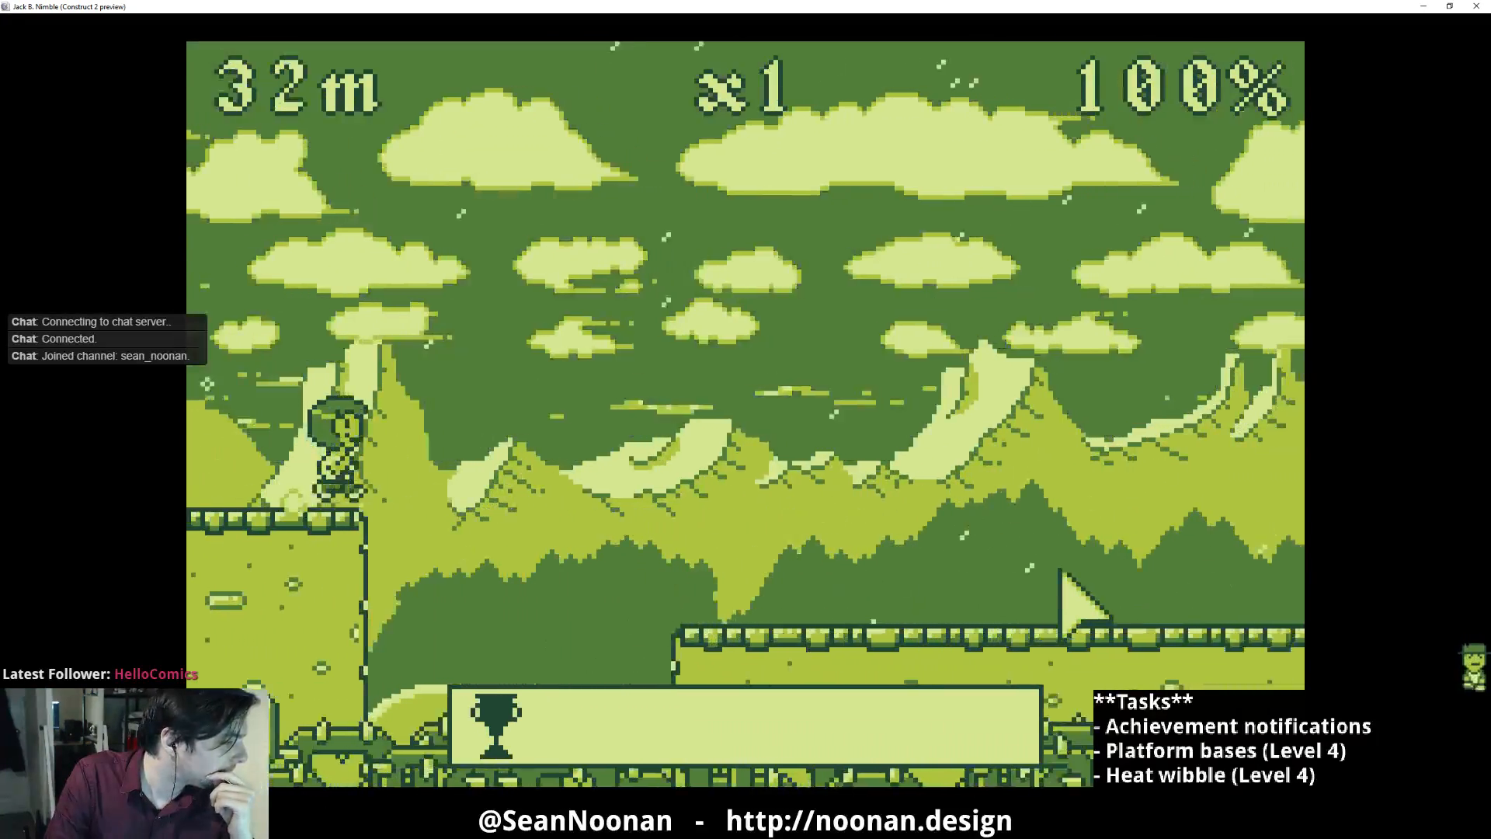
pyautogui.click(1060, 572)
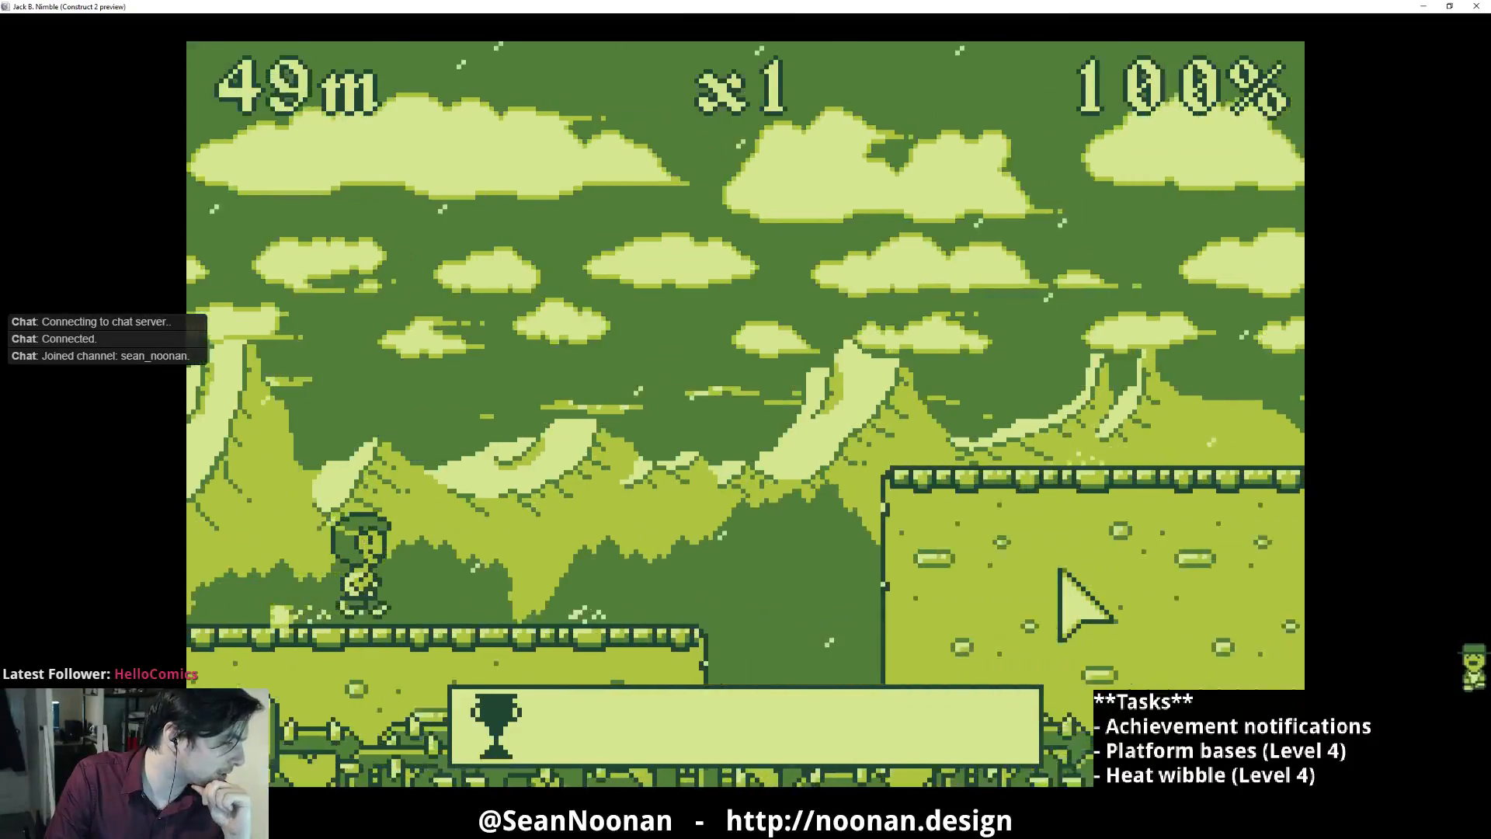
pyautogui.click(1060, 572)
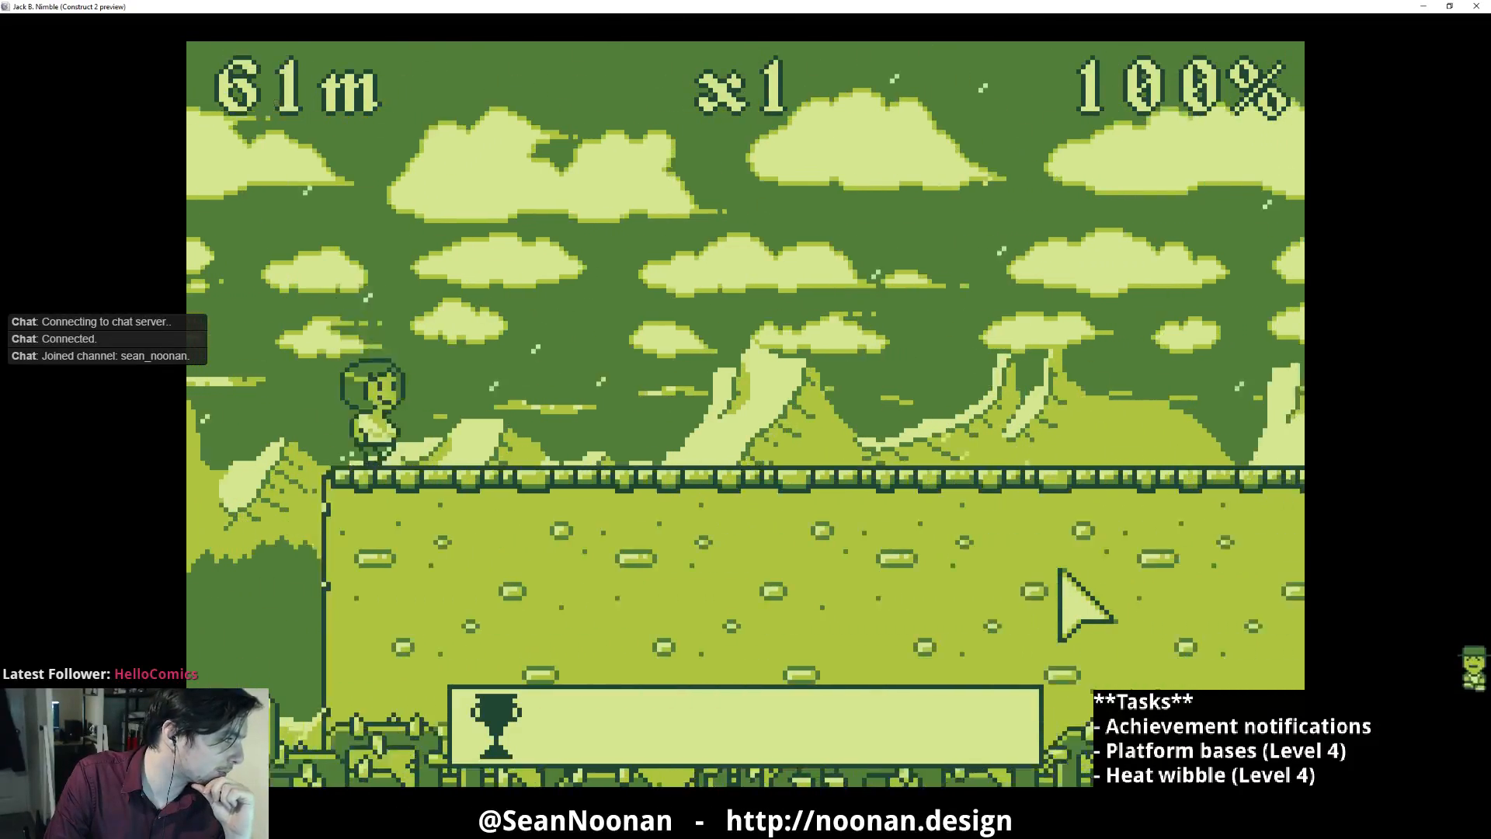
pyautogui.click(1060, 573)
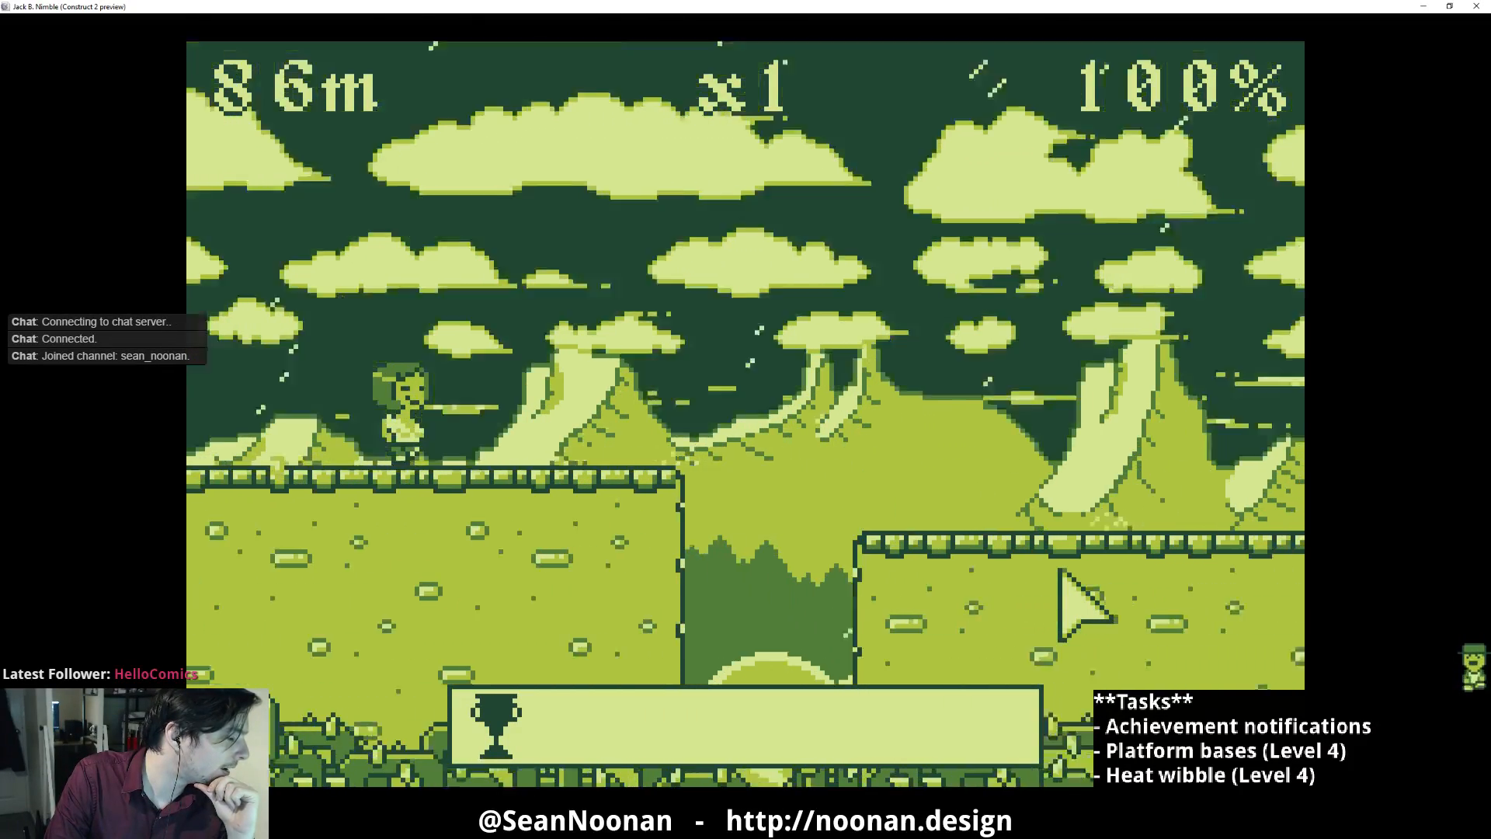
pyautogui.click(1060, 572)
pyautogui.click(1060, 573)
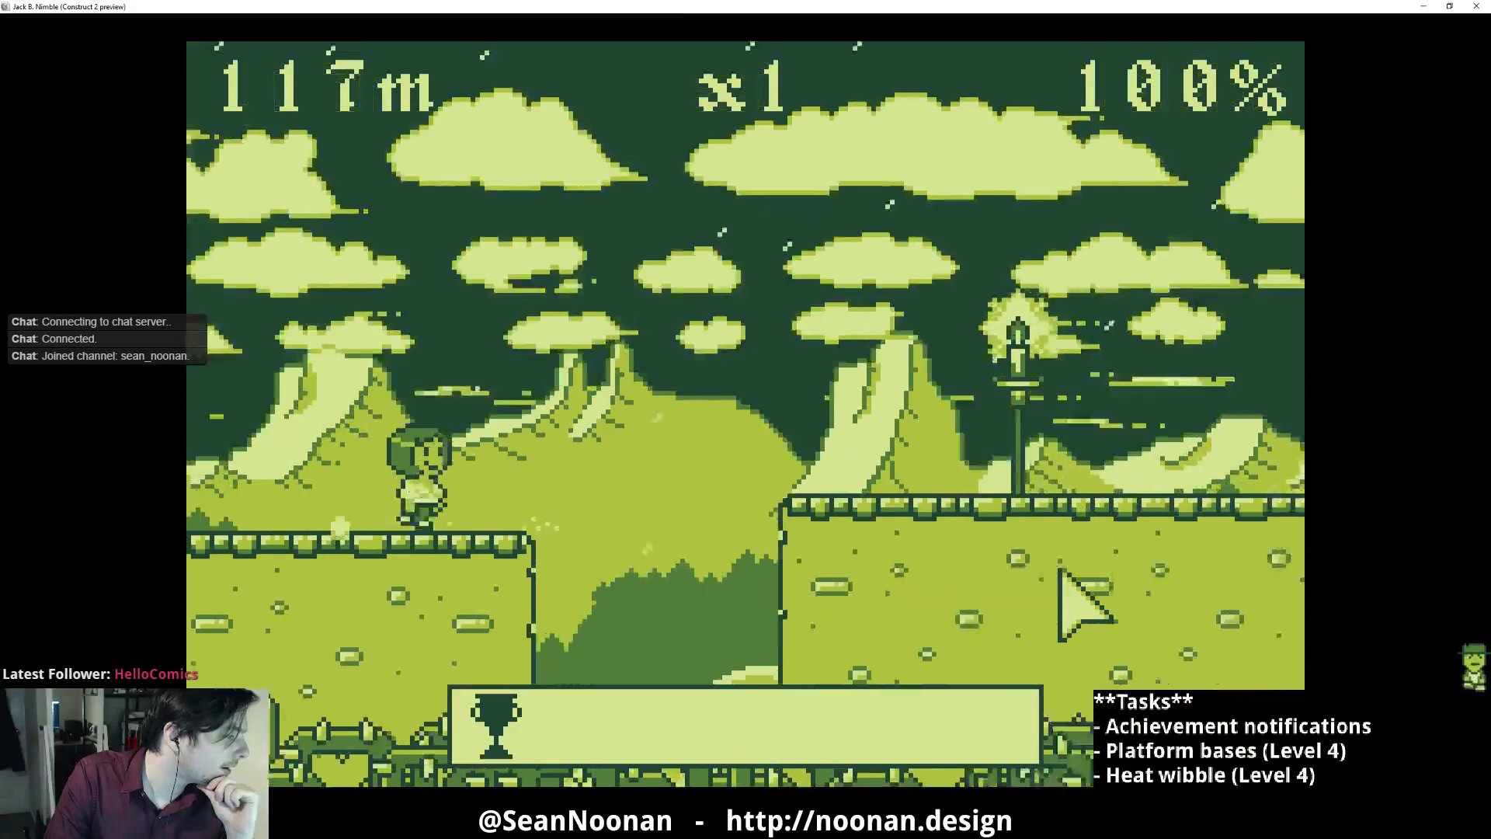
pyautogui.click(1060, 572)
pyautogui.click(1060, 573)
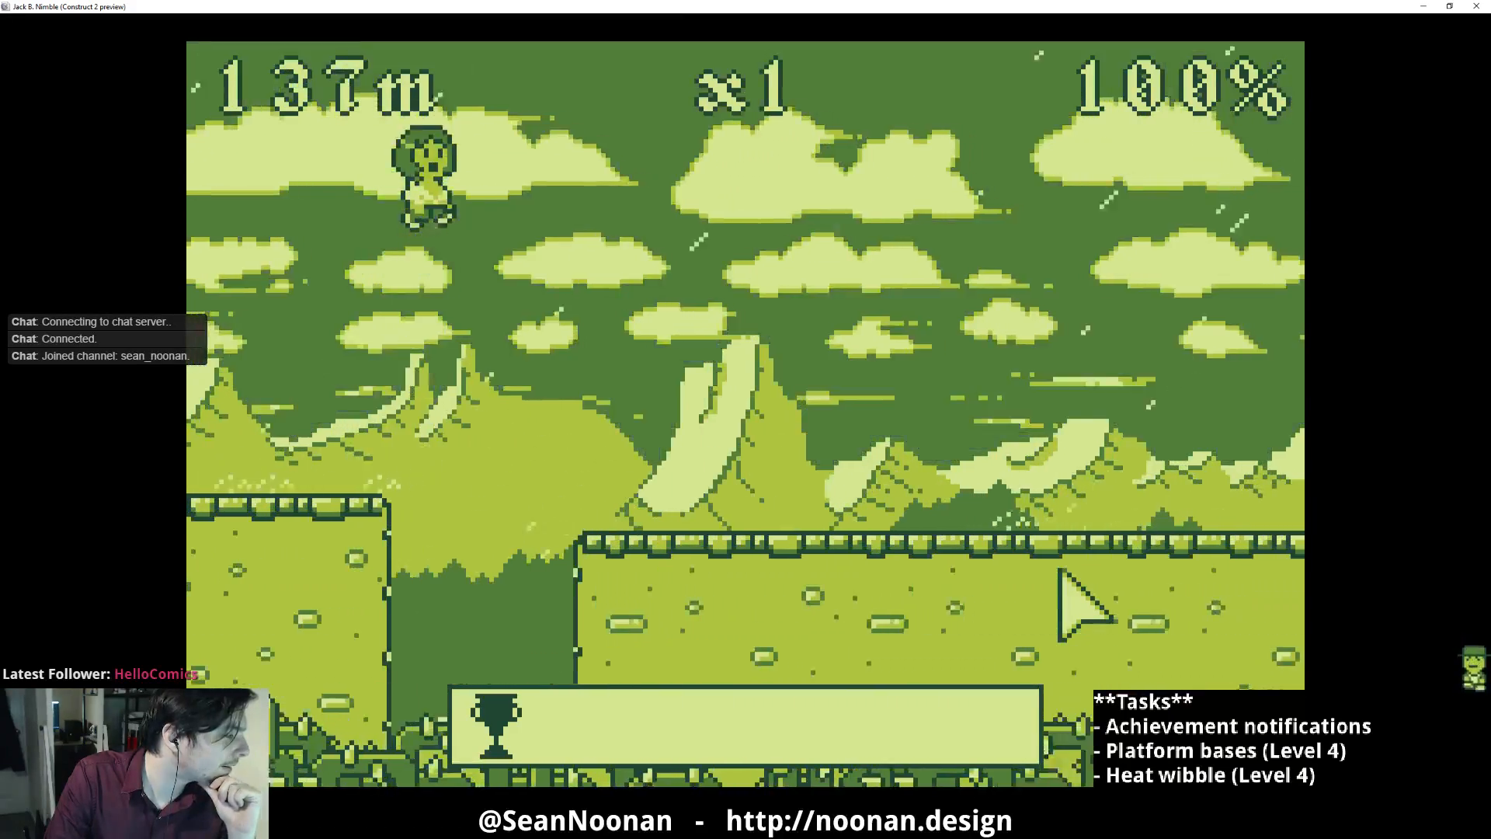
pyautogui.click(1061, 572)
pyautogui.click(1060, 572)
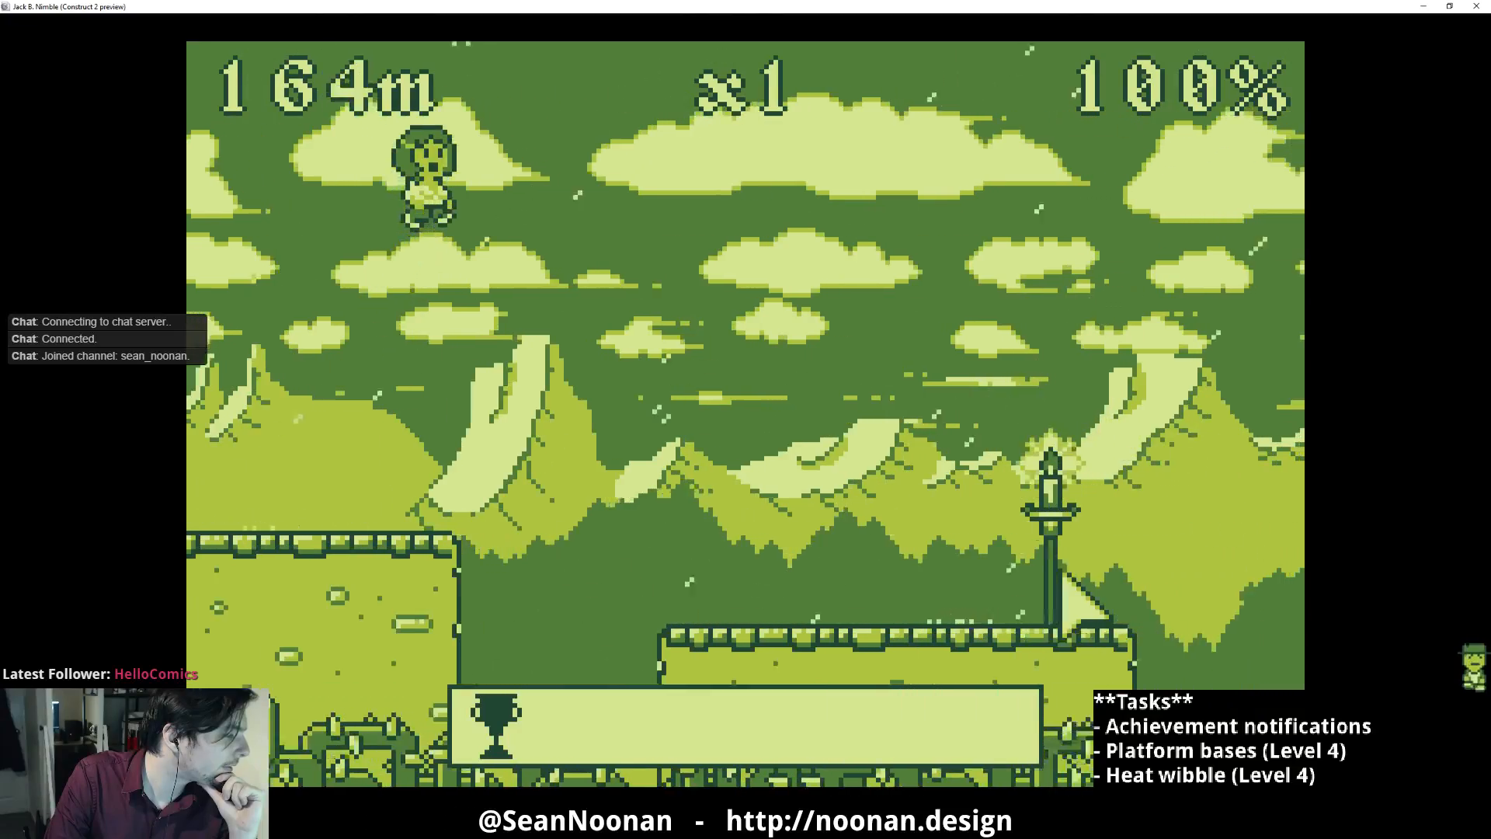
pyautogui.click(1060, 573)
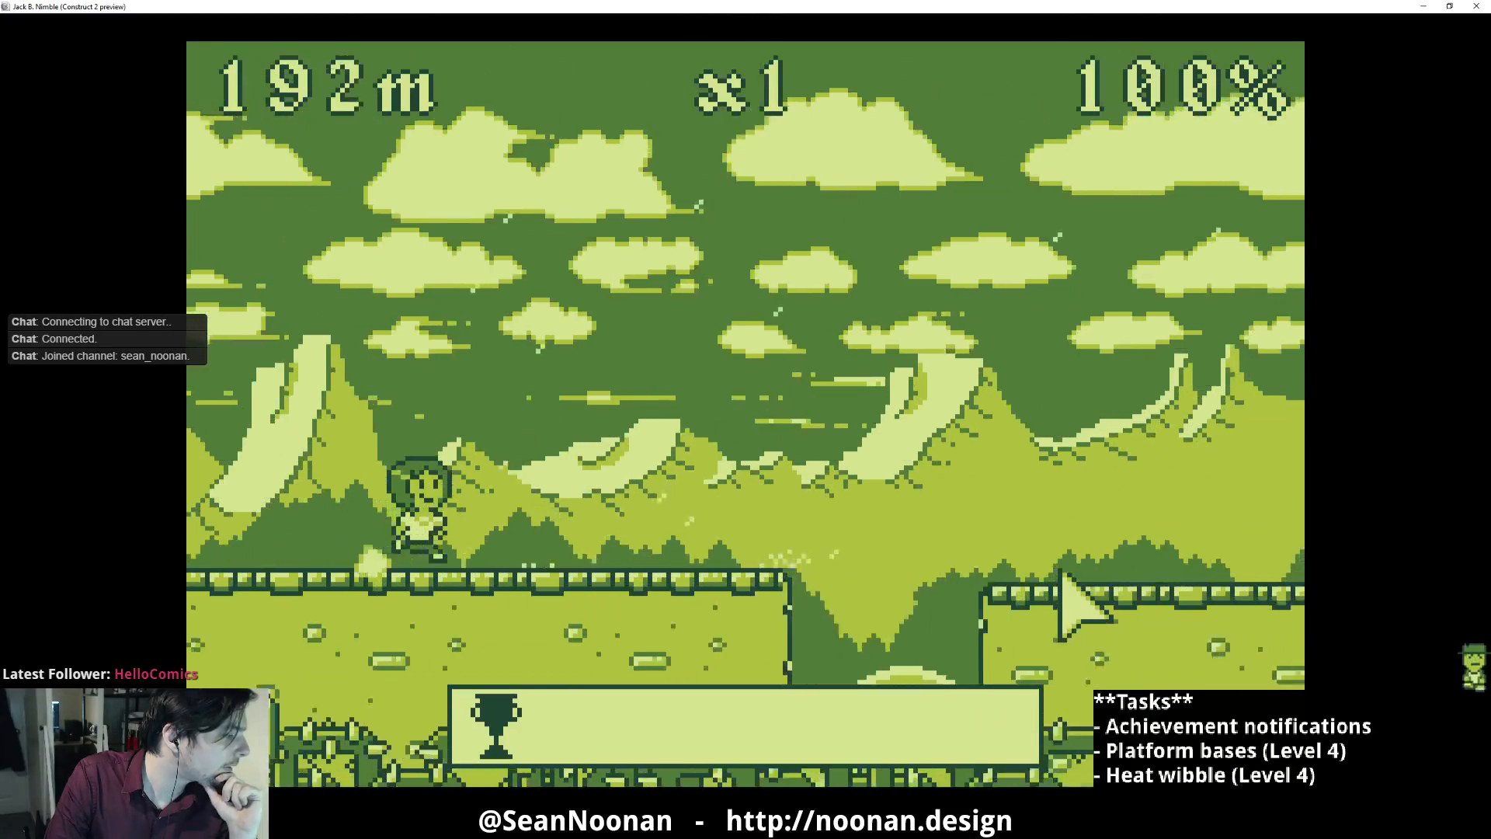
pyautogui.click(1060, 572)
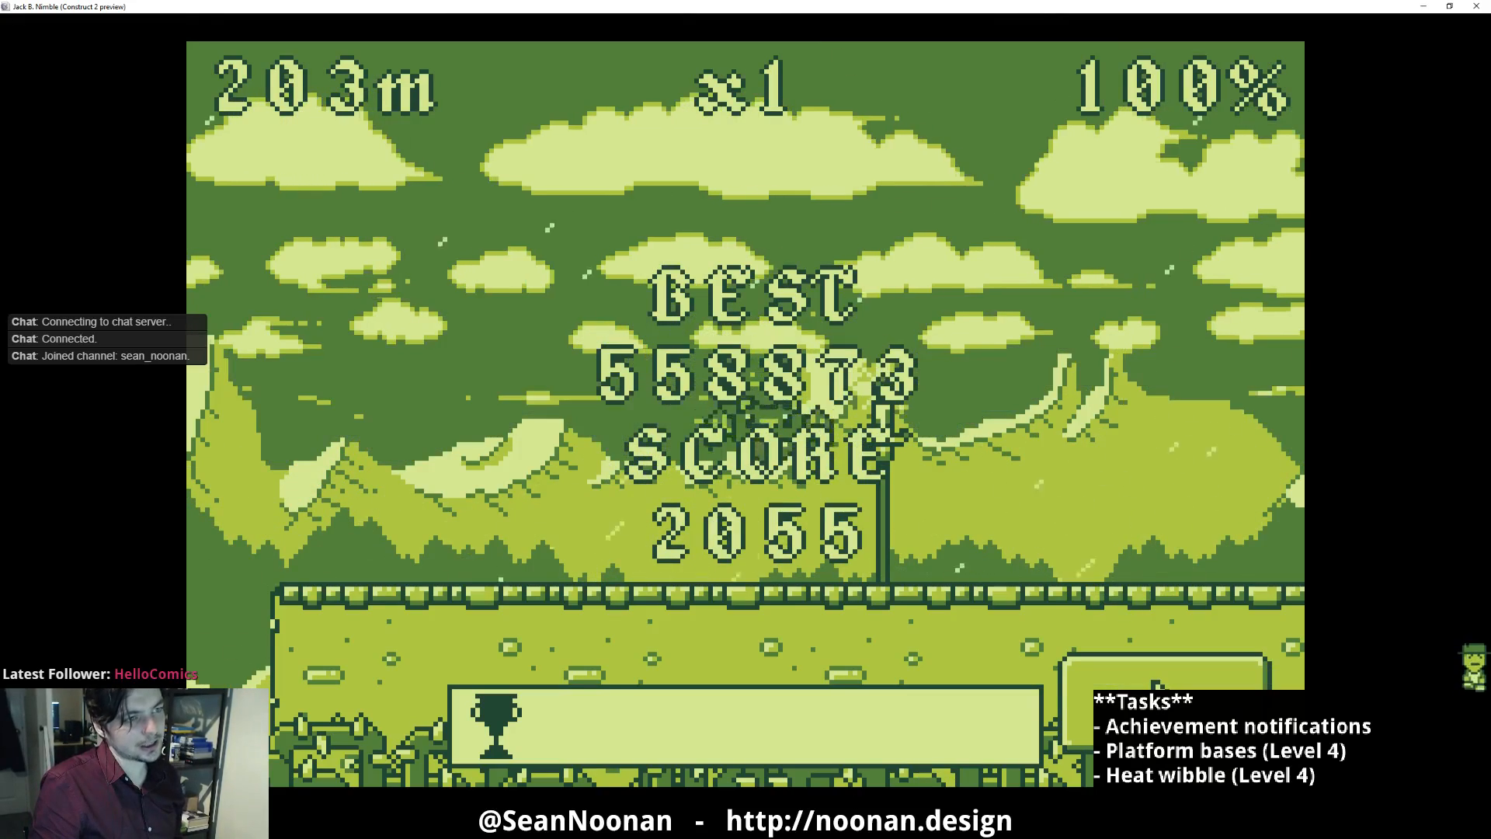
pyautogui.hotkey('alt', 'F4')
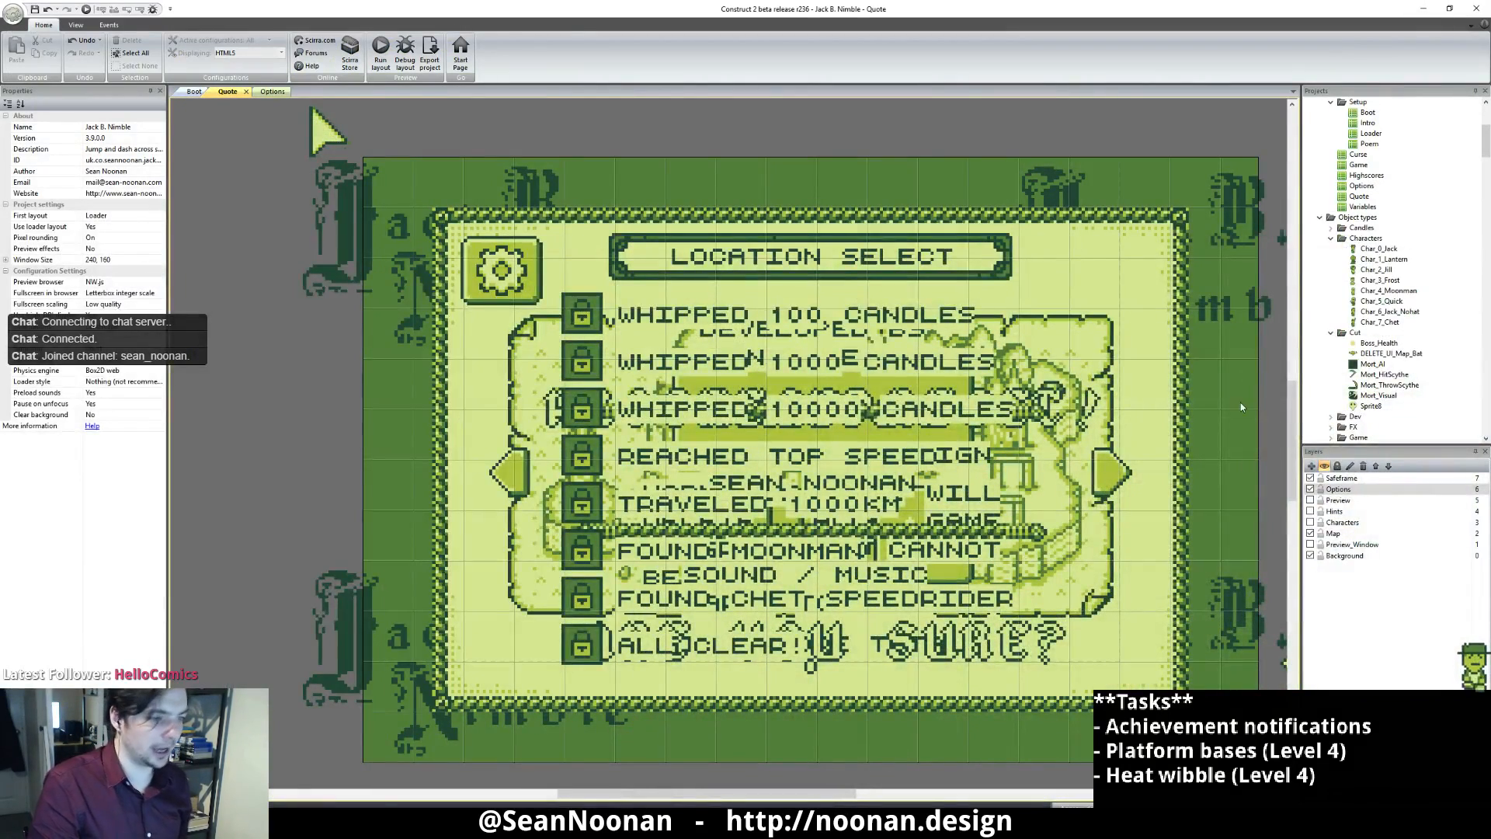
pyautogui.click(273, 91)
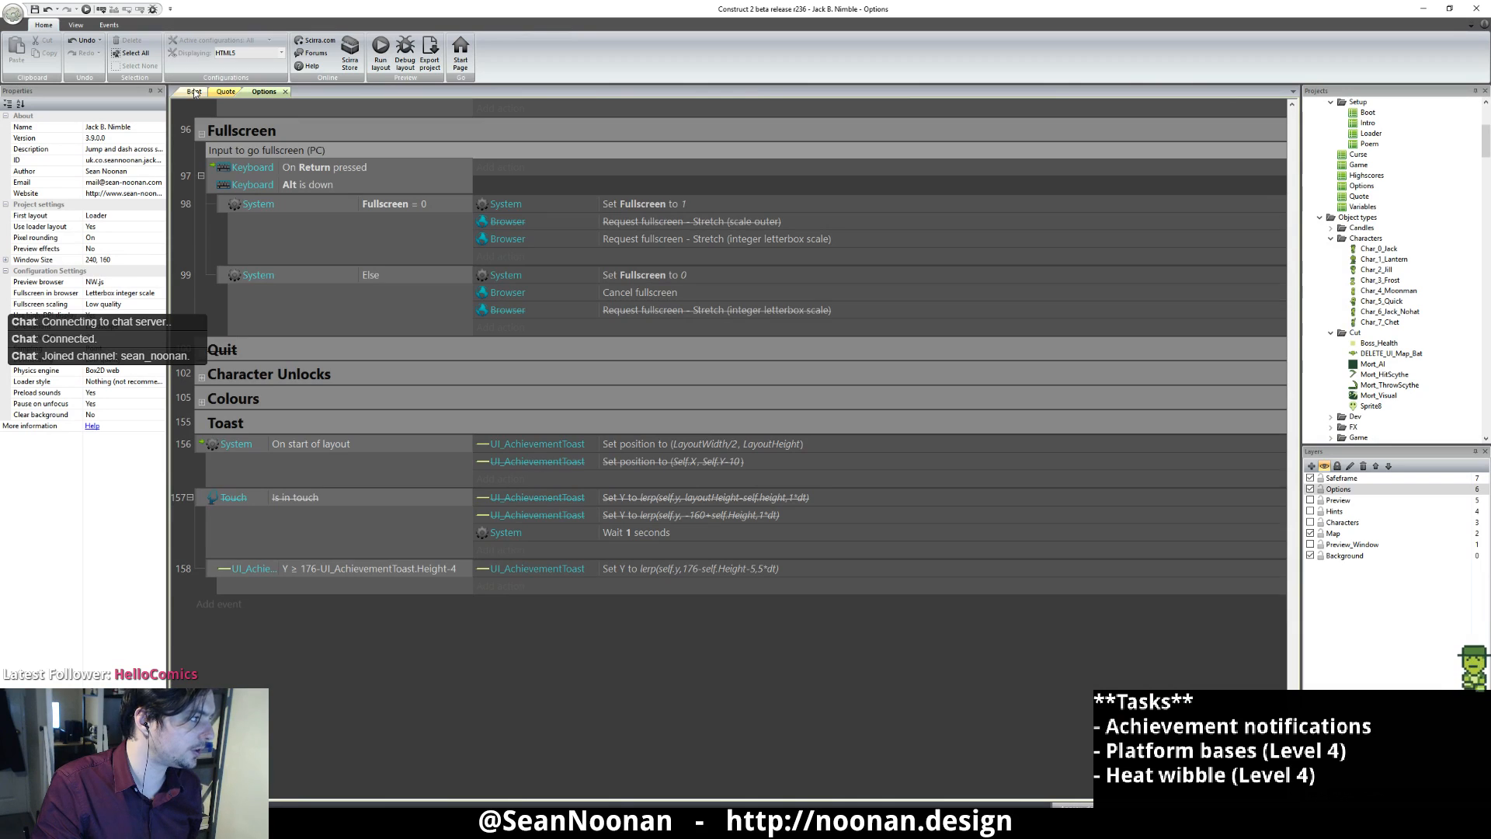
pyautogui.click(194, 92)
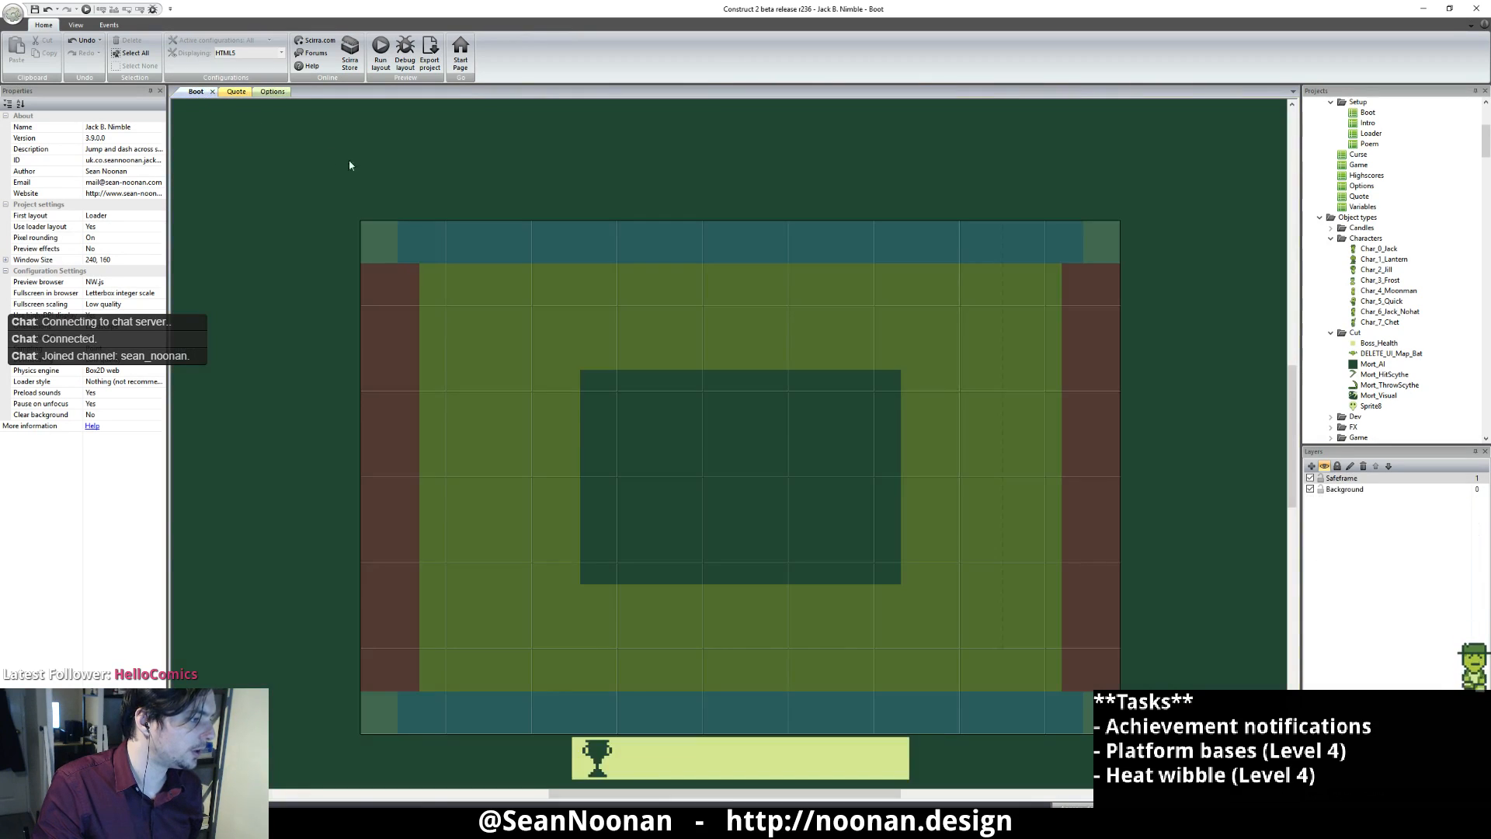
pyautogui.click(235, 92)
# Step: Open the Fall animation of the Char_2_Jill sprite for image editing
pyautogui.click(1374, 270)
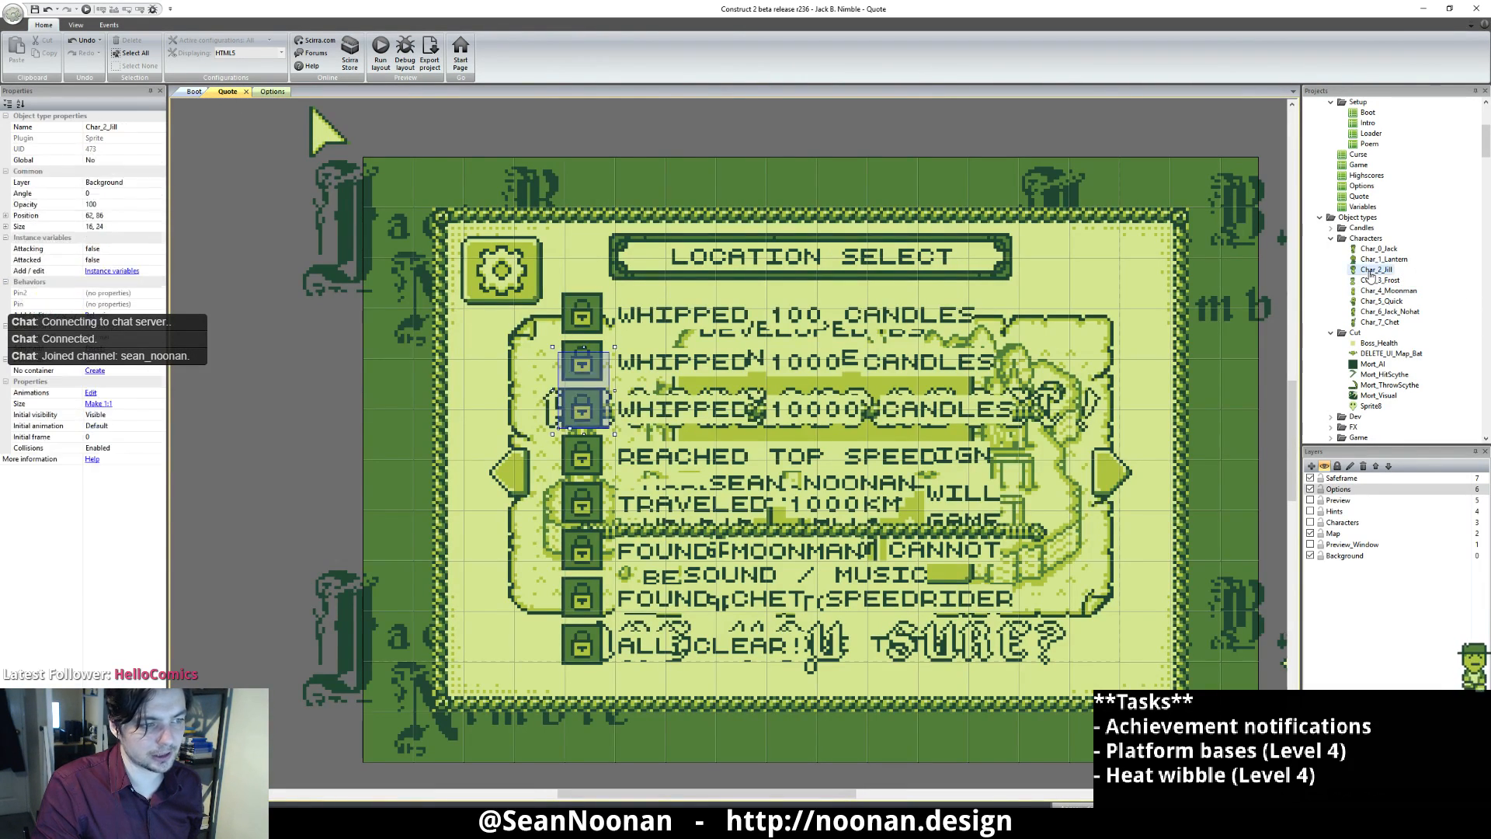
pyautogui.doubleClick(1371, 272)
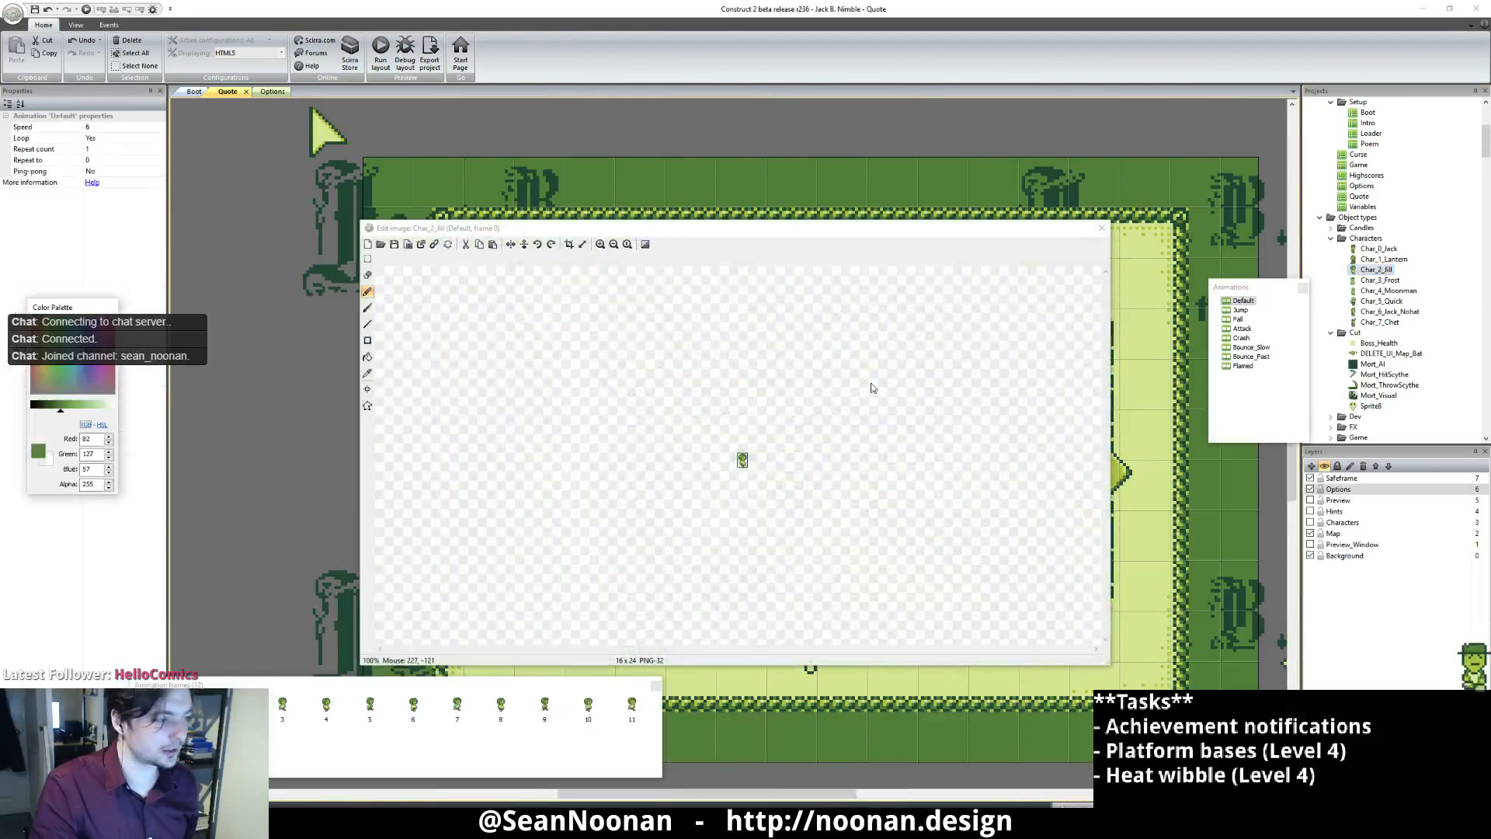
pyautogui.click(1238, 320)
pyautogui.scroll(5, 780, 340)
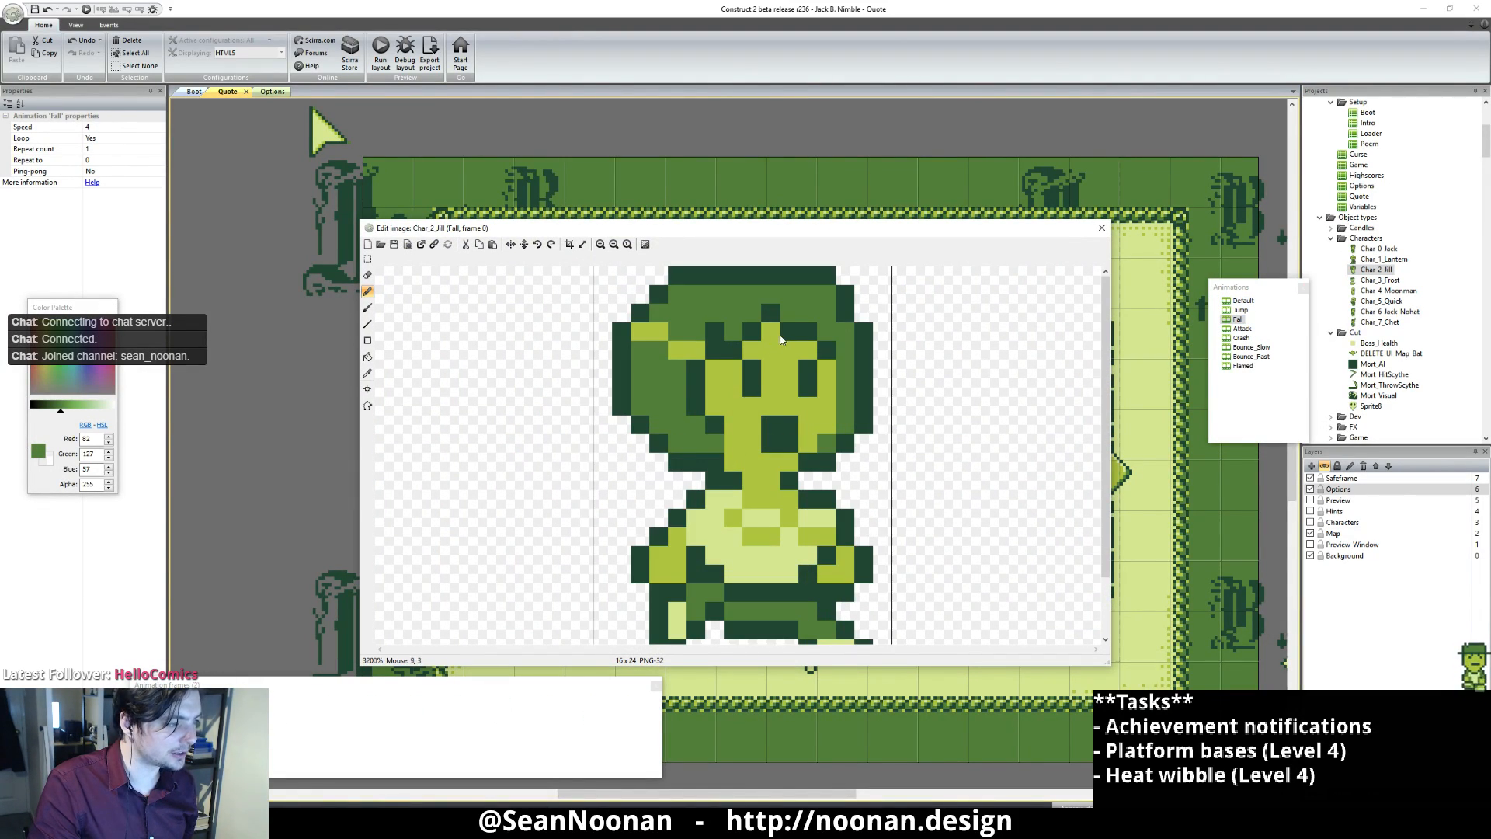
# Step: Round off the crown of the hair in Fall frame 0 by narrowing its top outline row and darkening the pixels just below
pyautogui.keyDown('ctrl'); pyautogui.click(660, 279); pyautogui.keyUp('ctrl')
pyautogui.click(674, 279)
pyautogui.keyDown('ctrl'); pyautogui.click(667, 294); pyautogui.keyUp('ctrl')
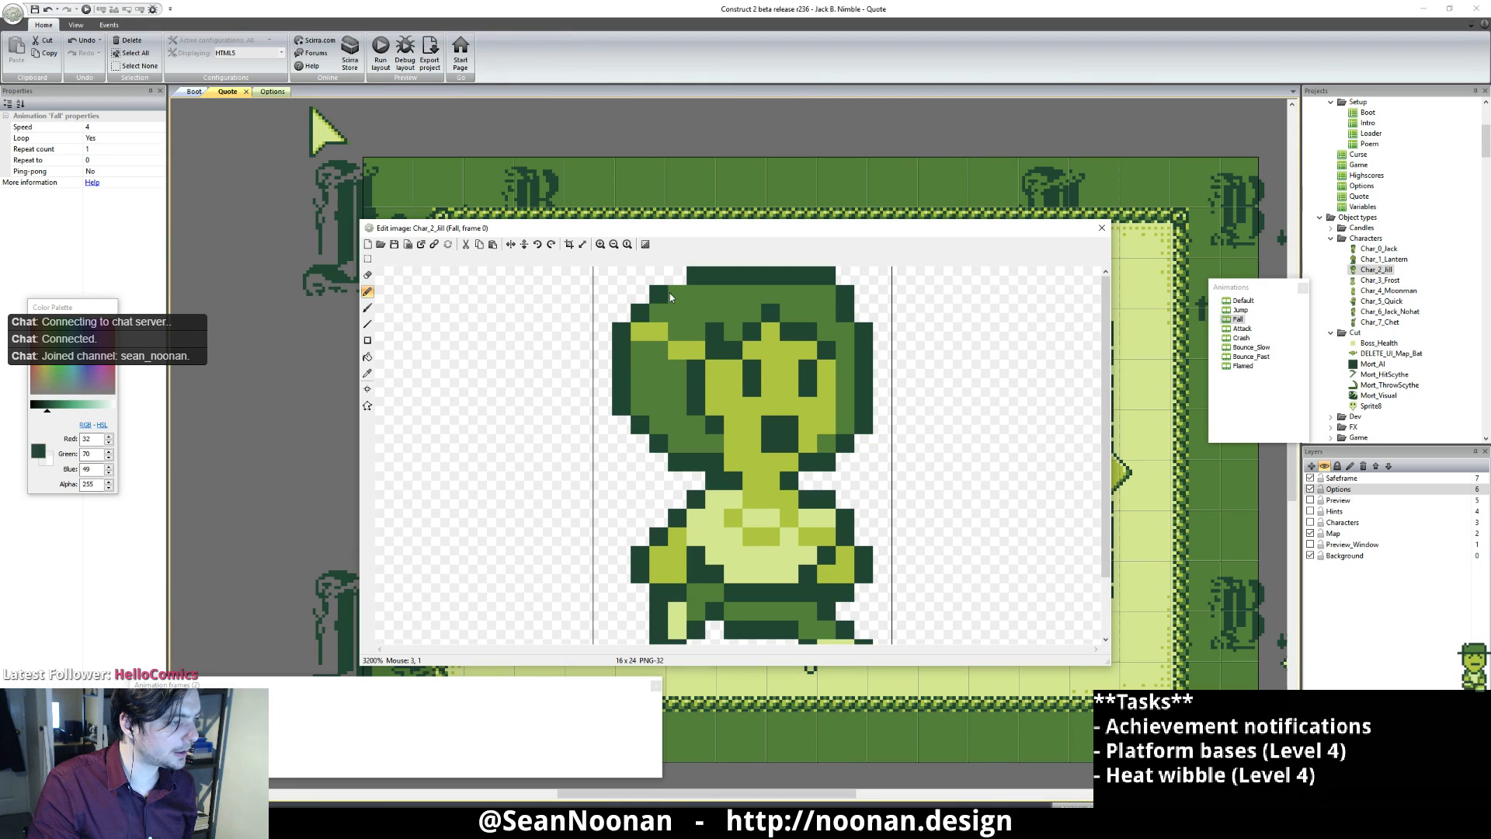
pyautogui.click(830, 289)
pyautogui.keyDown('ctrl'); pyautogui.click(861, 286); pyautogui.keyUp('ctrl')
pyautogui.click(829, 277)
pyautogui.click(848, 293)
# Step: Give Fall frame 1 the same rounded hair crown, erasing the ends of the top outline row and redrawing the edge below
pyautogui.click(221, 722)
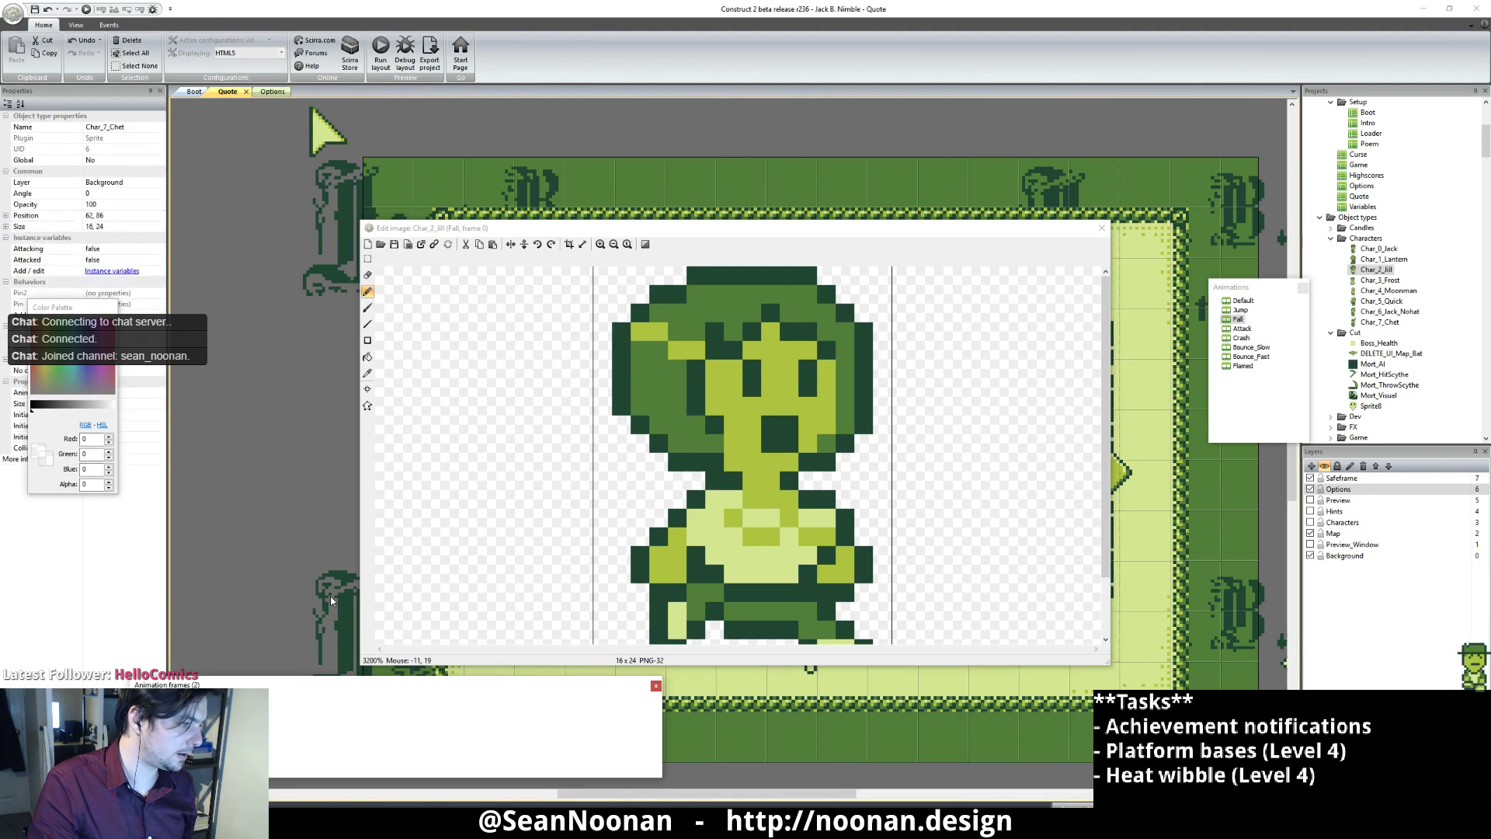
pyautogui.click(674, 278)
pyautogui.click(827, 277)
pyautogui.keyDown('ctrl'); pyautogui.click(845, 293); pyautogui.keyUp('ctrl')
pyautogui.click(827, 294)
pyautogui.click(681, 296)
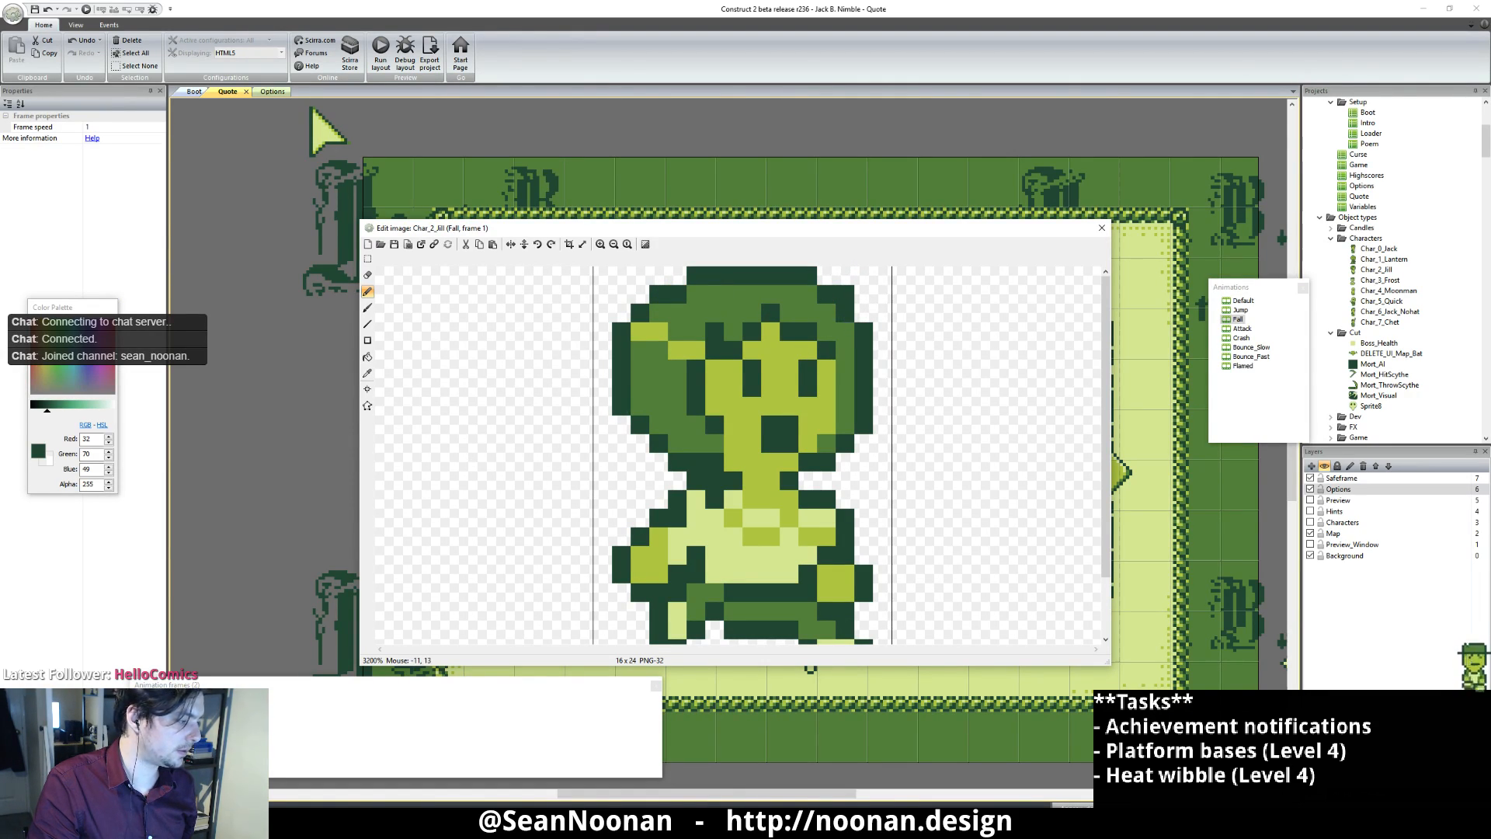
# Step: Compare the two Fall frames and erase the stray outline pixel at the hair's outer corner in frame 1
pyautogui.click(167, 722)
pyautogui.click(221, 722)
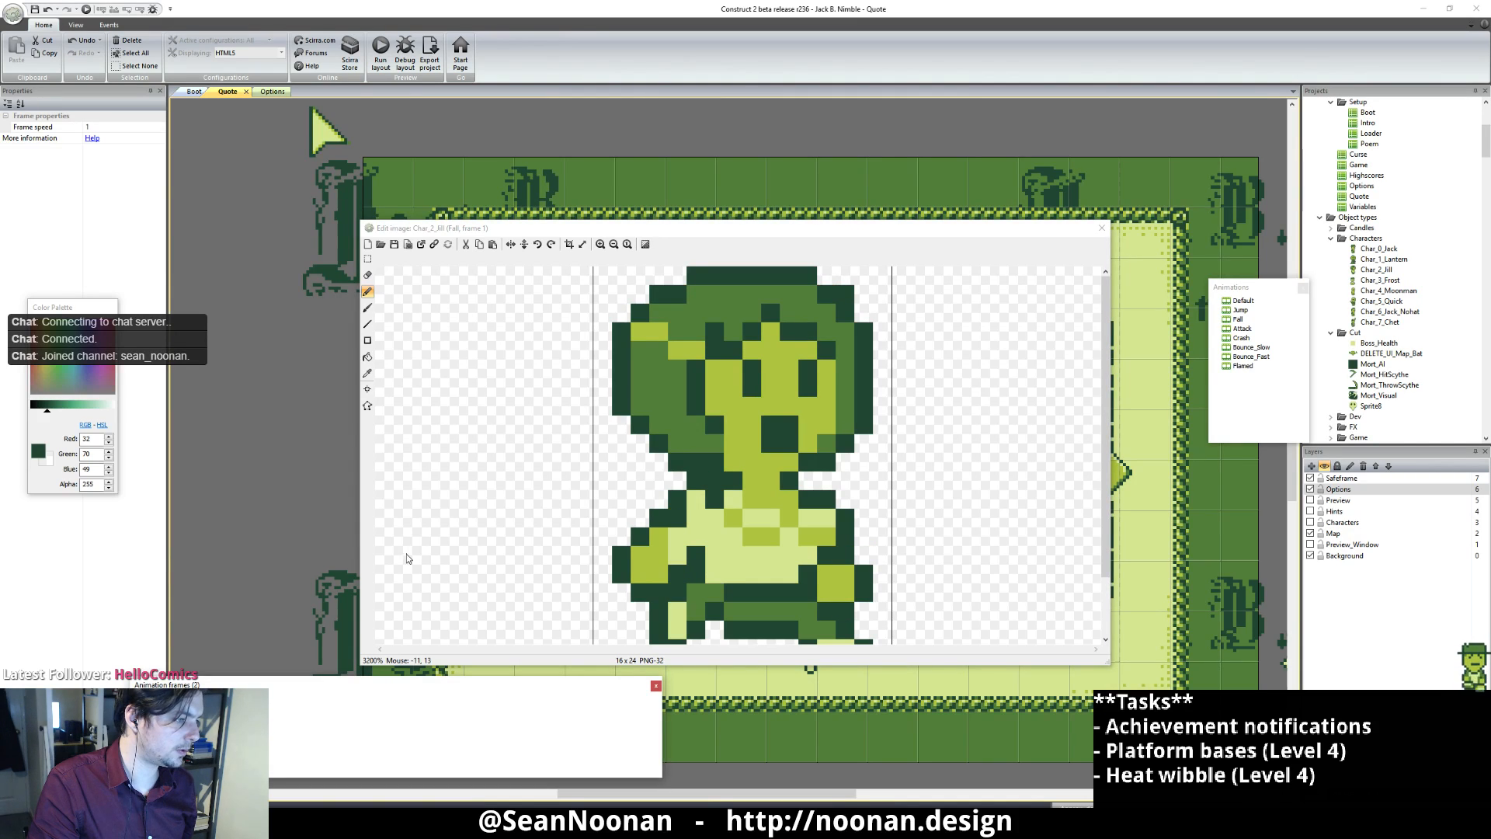
pyautogui.click(892, 275)
pyautogui.keyDown('ctrl'); pyautogui.click(866, 292); pyautogui.keyUp('ctrl')
pyautogui.click(849, 293)
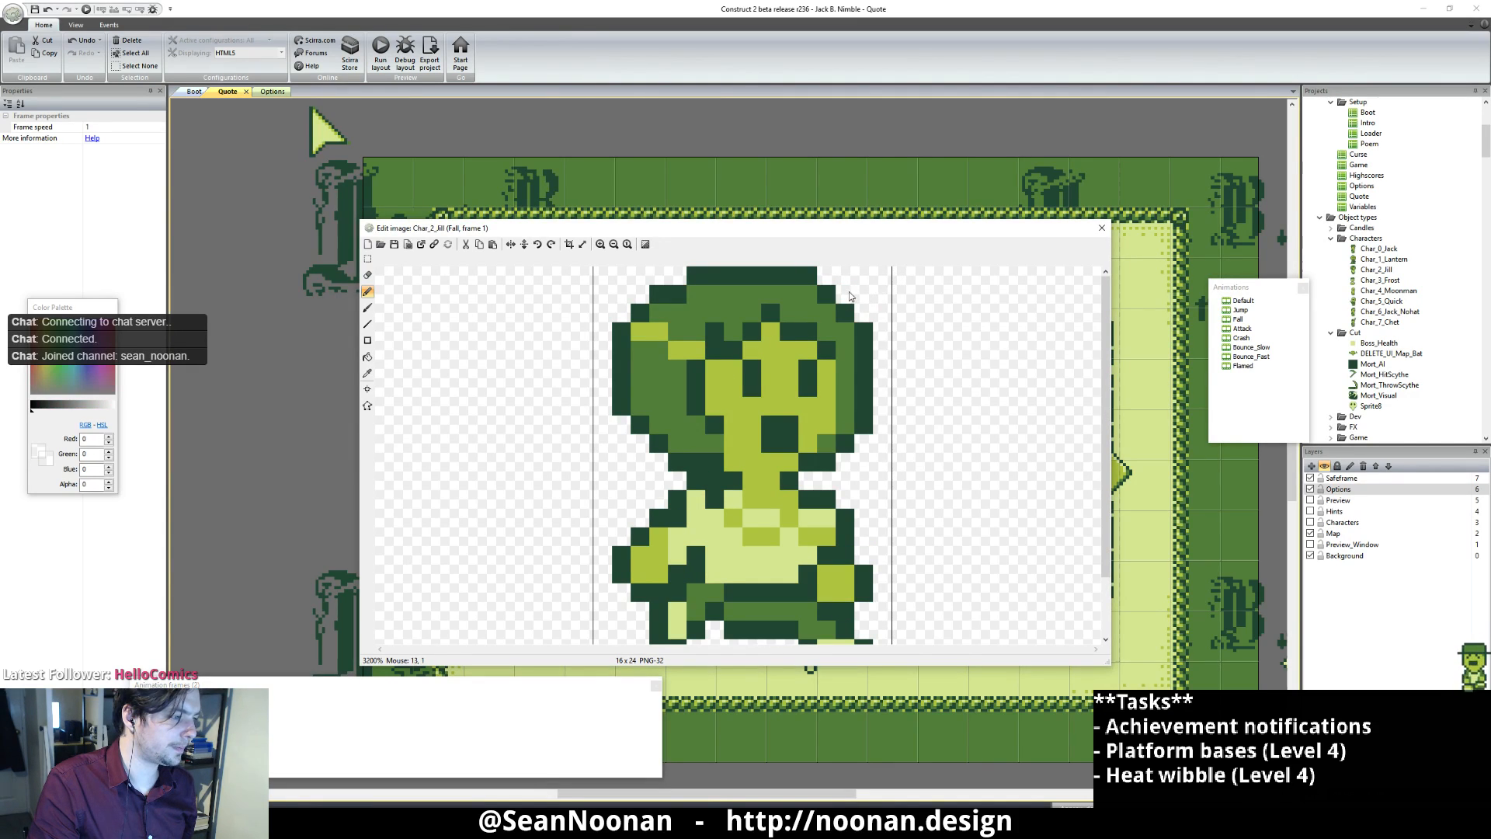
# Step: Check Jill's Default and Fall animations, and erase the two end pixels of the hair's top outline row in Jump frame 0
pyautogui.click(1244, 302)
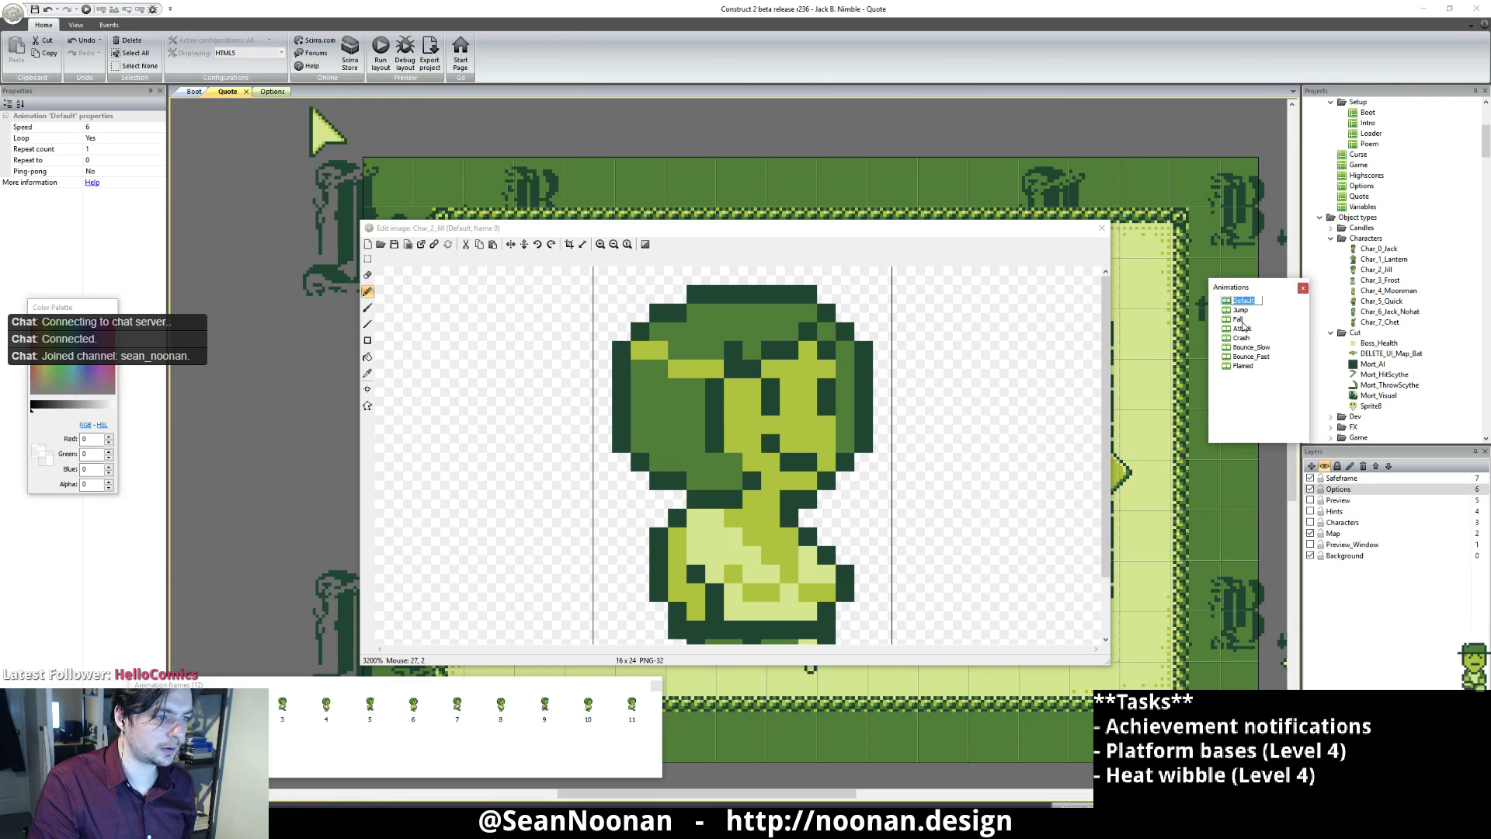
pyautogui.click(1240, 310)
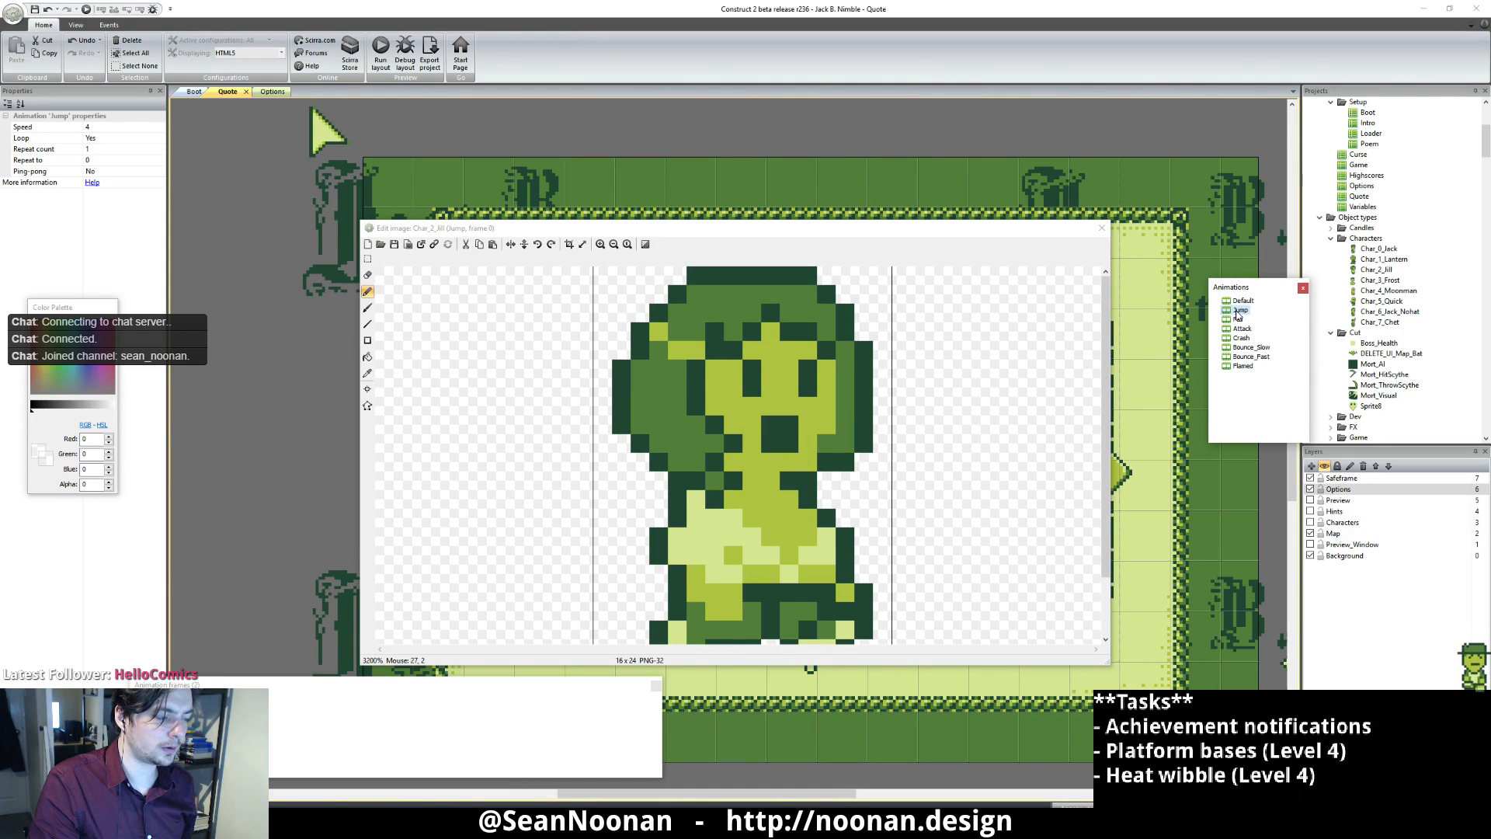
pyautogui.click(1236, 321)
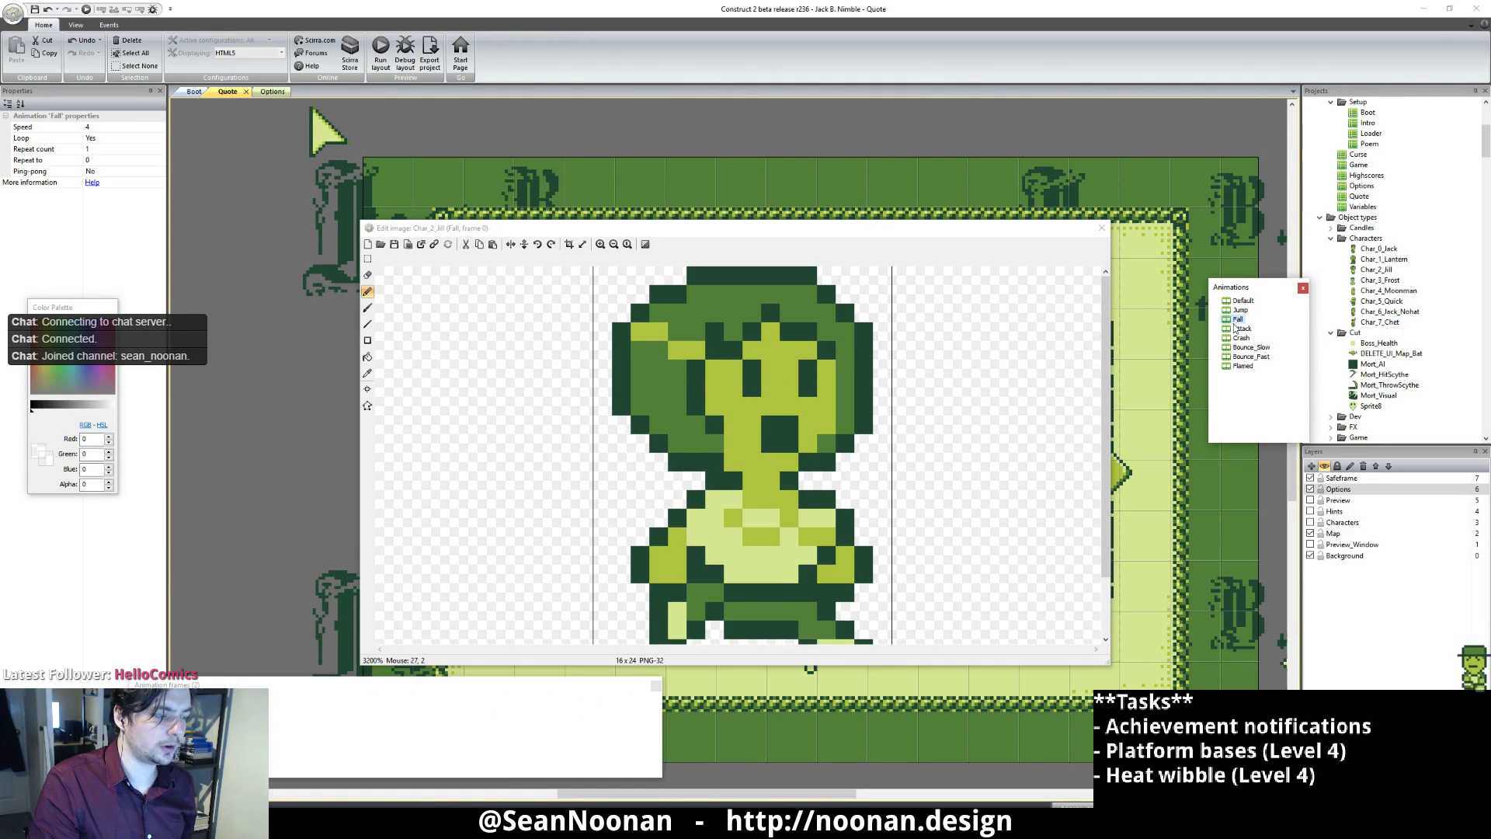
pyautogui.click(1241, 311)
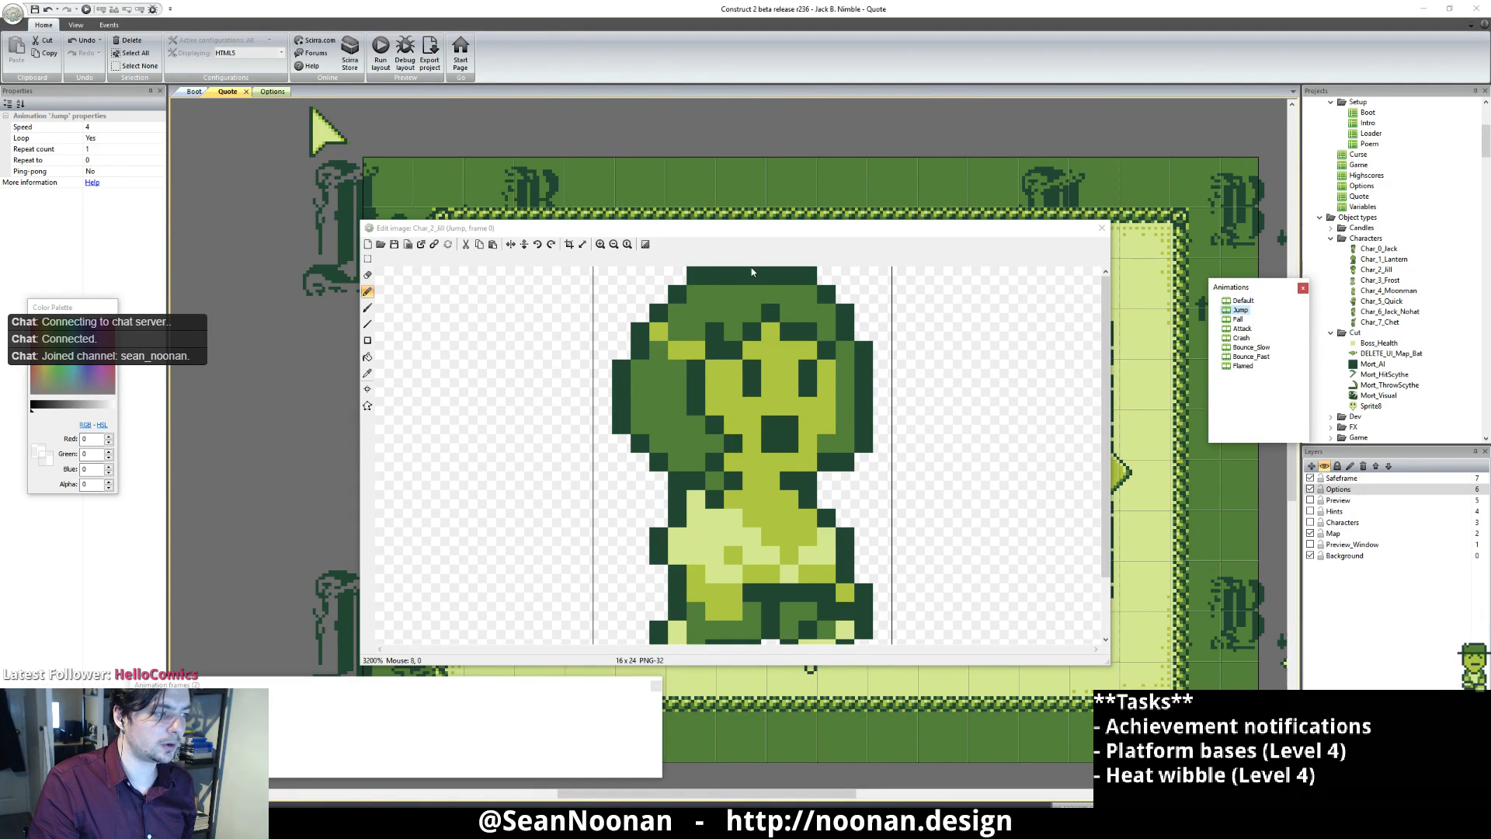
pyautogui.keyDown('ctrl'); pyautogui.click(717, 281); pyautogui.keyUp('ctrl')
pyautogui.keyDown('ctrl'); pyautogui.click(857, 278); pyautogui.keyUp('ctrl')
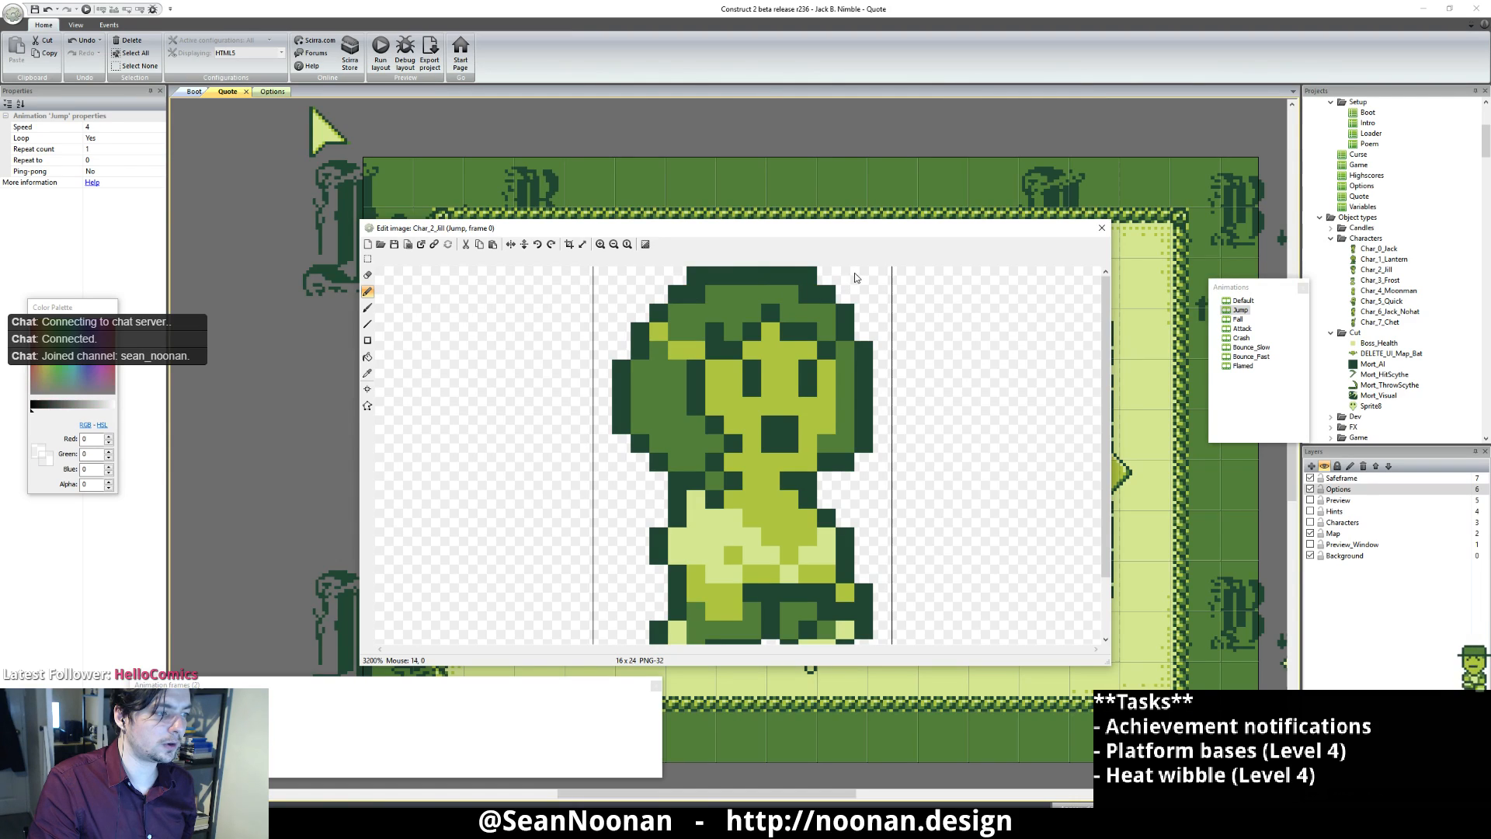
pyautogui.click(813, 276)
pyautogui.click(693, 275)
pyautogui.keyDown('ctrl'); pyautogui.scroll(-2, 879, 344); pyautogui.keyUp('ctrl')
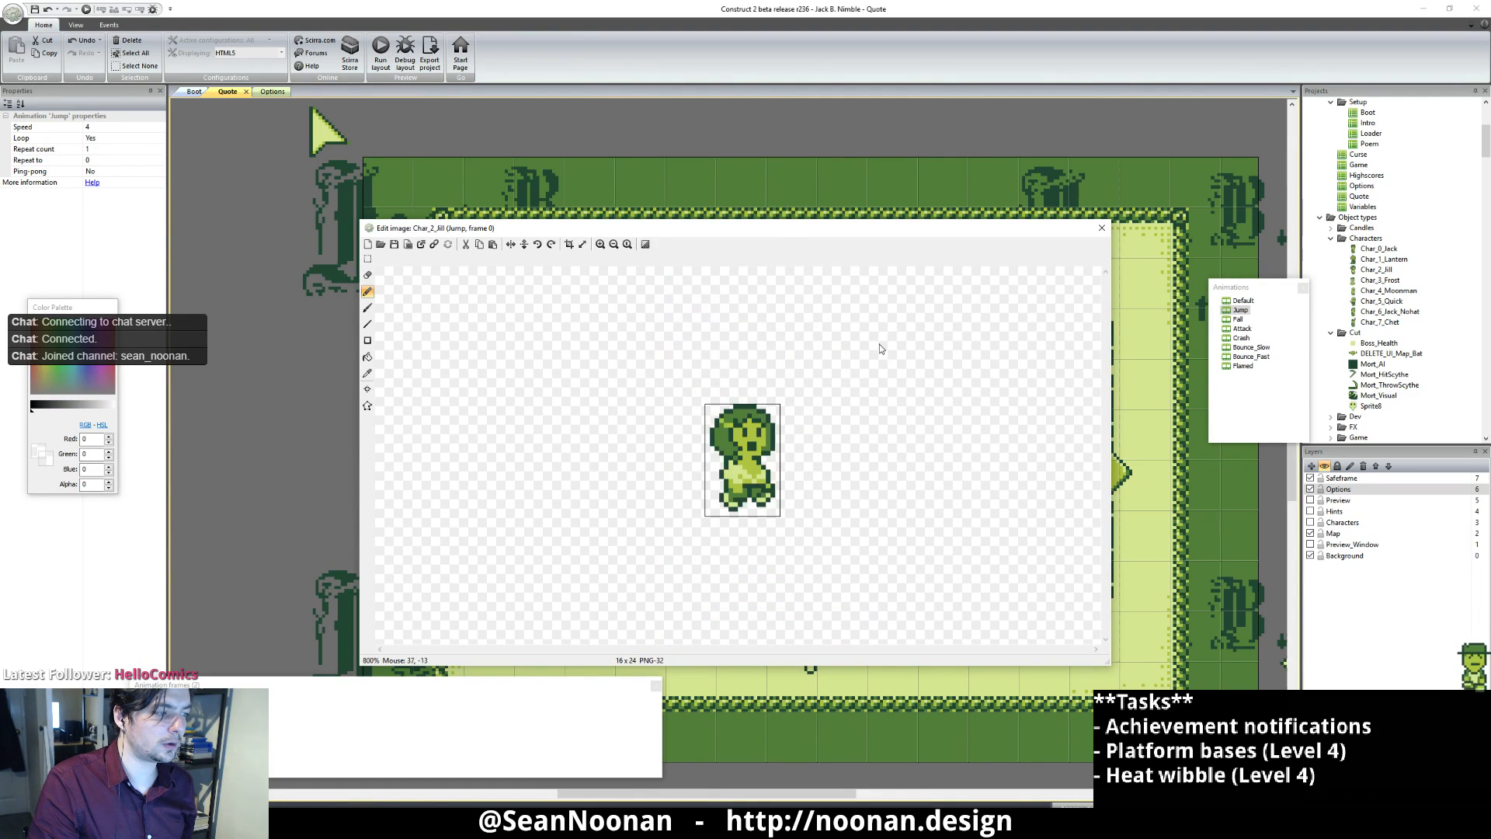
# Step: Round off the hair crown in Jump frame 1 by adding dark pixels below the top outline row and erasing its end pixels
pyautogui.click(211, 723)
pyautogui.keyDown('ctrl'); pyautogui.scroll(1, 727, 414); pyautogui.keyUp('ctrl')
pyautogui.keyDown('ctrl'); pyautogui.scroll(2, 727, 413); pyautogui.keyUp('ctrl')
pyautogui.moveTo(728, 415); pyautogui.dragTo(746, 664, button='middle')
pyautogui.keyDown('ctrl'); pyautogui.click(619, 321); pyautogui.keyUp('ctrl')
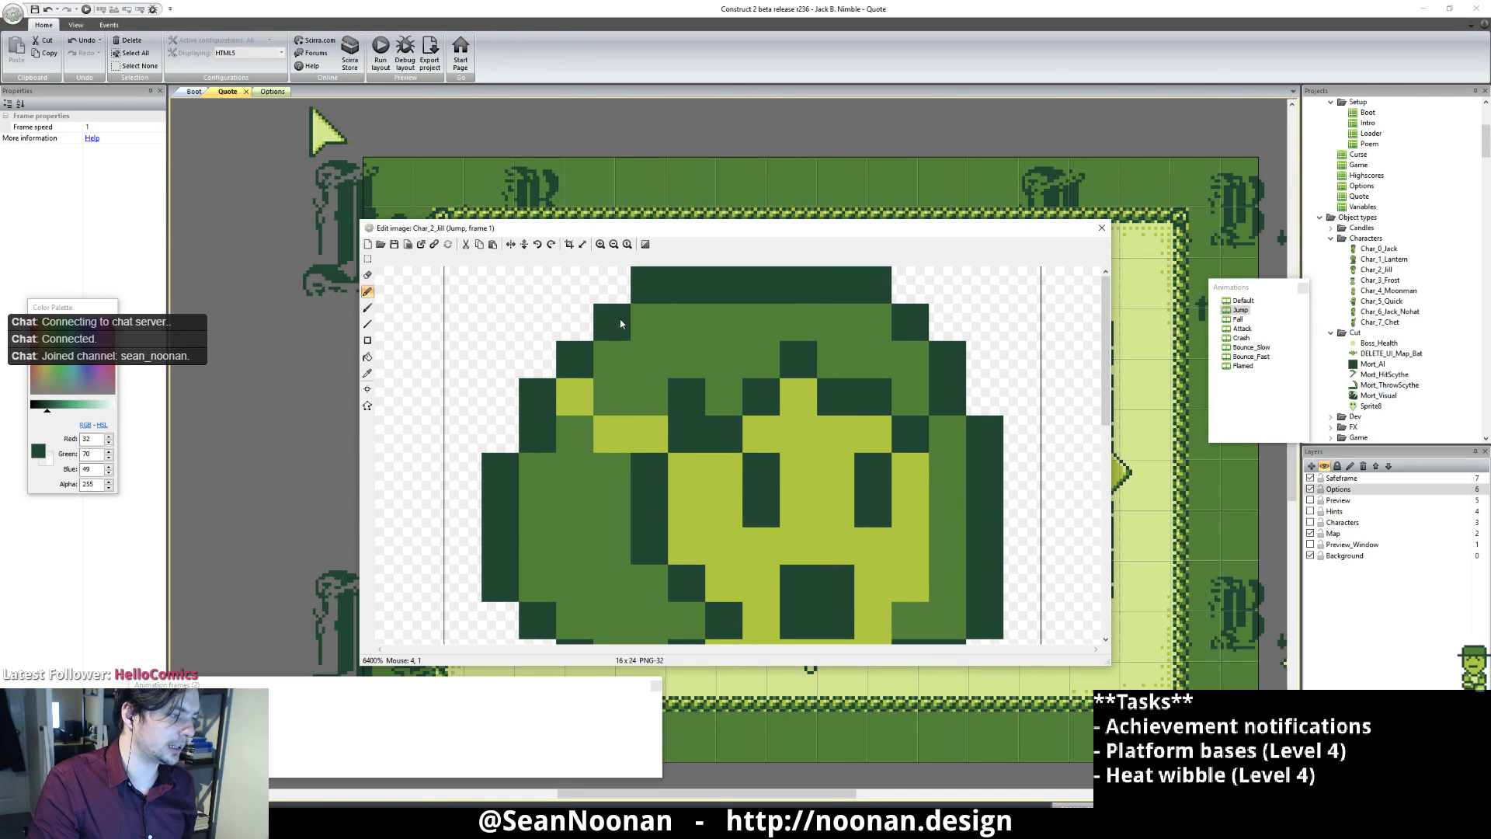
pyautogui.click(639, 319)
pyautogui.keyDown('ctrl'); pyautogui.click(942, 276); pyautogui.keyUp('ctrl')
pyautogui.click(873, 285)
pyautogui.click(649, 284)
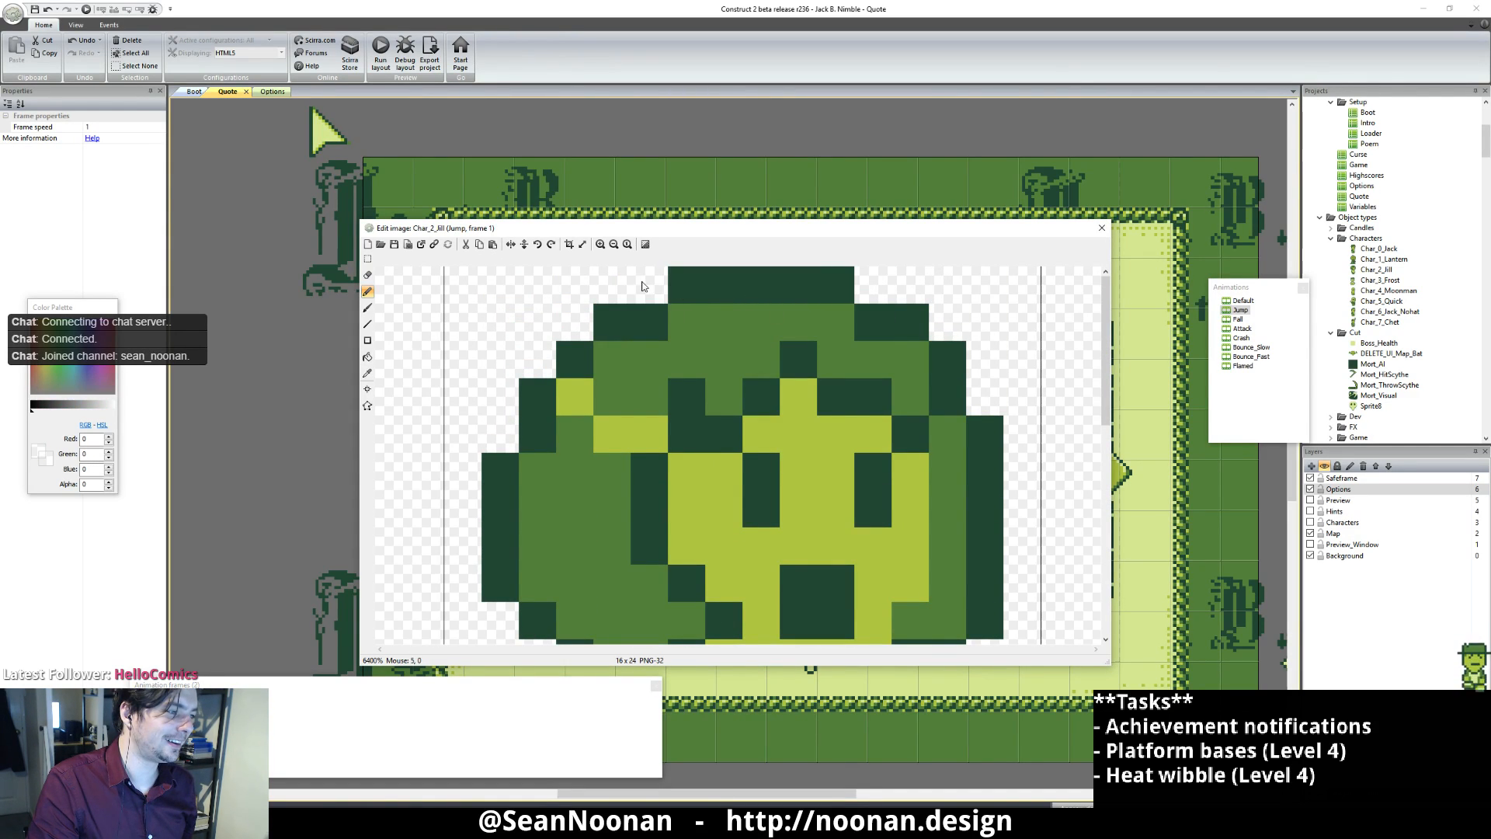
pyautogui.keyDown('ctrl'); pyautogui.scroll(-4, 744, 376); pyautogui.keyUp('ctrl')
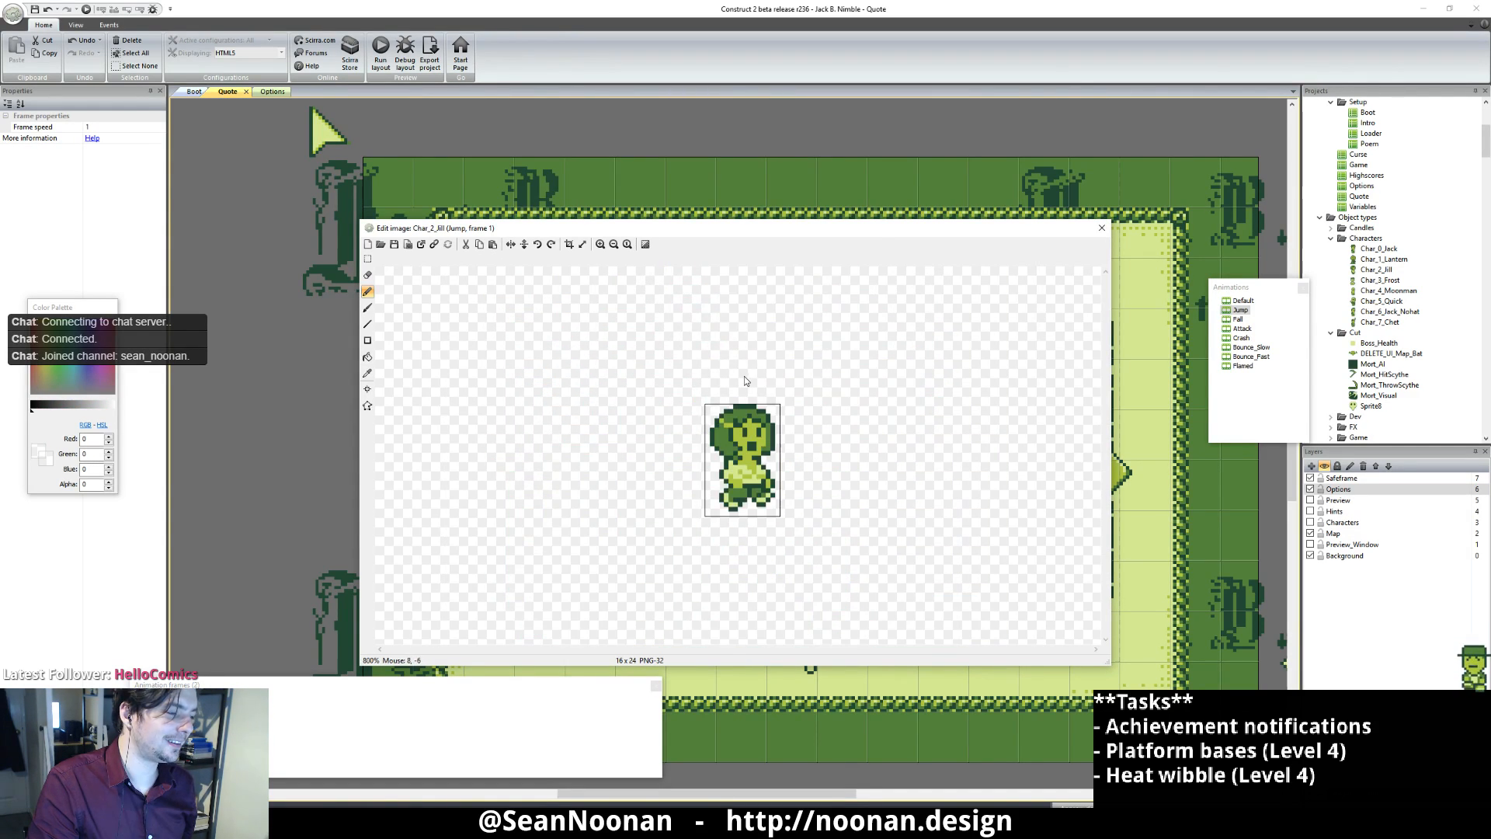
# Step: Compare the sprite's Fall and Jump animations by switching between them
pyautogui.click(1238, 320)
pyautogui.click(1241, 310)
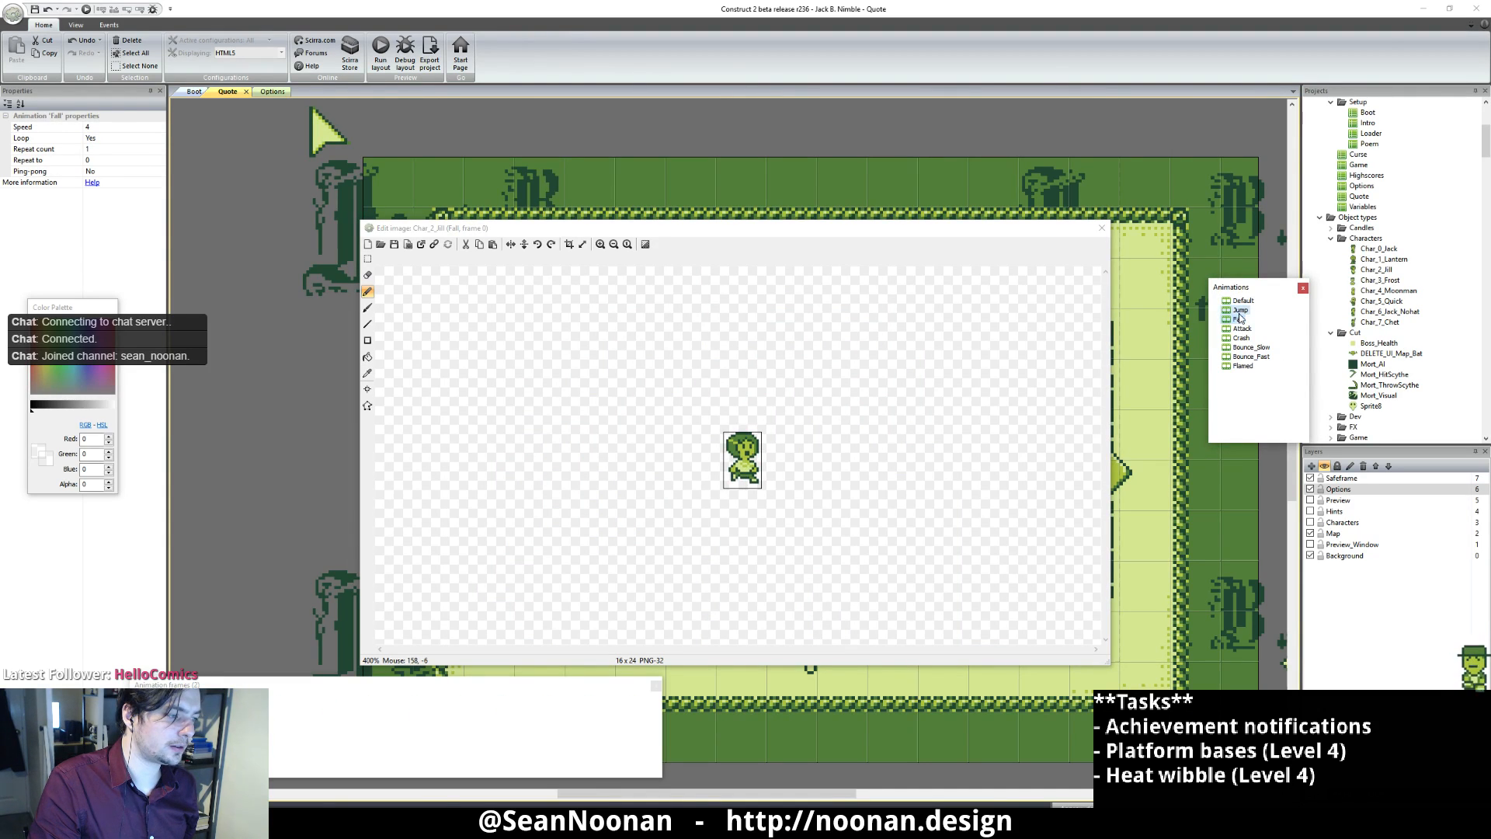
pyautogui.click(1239, 320)
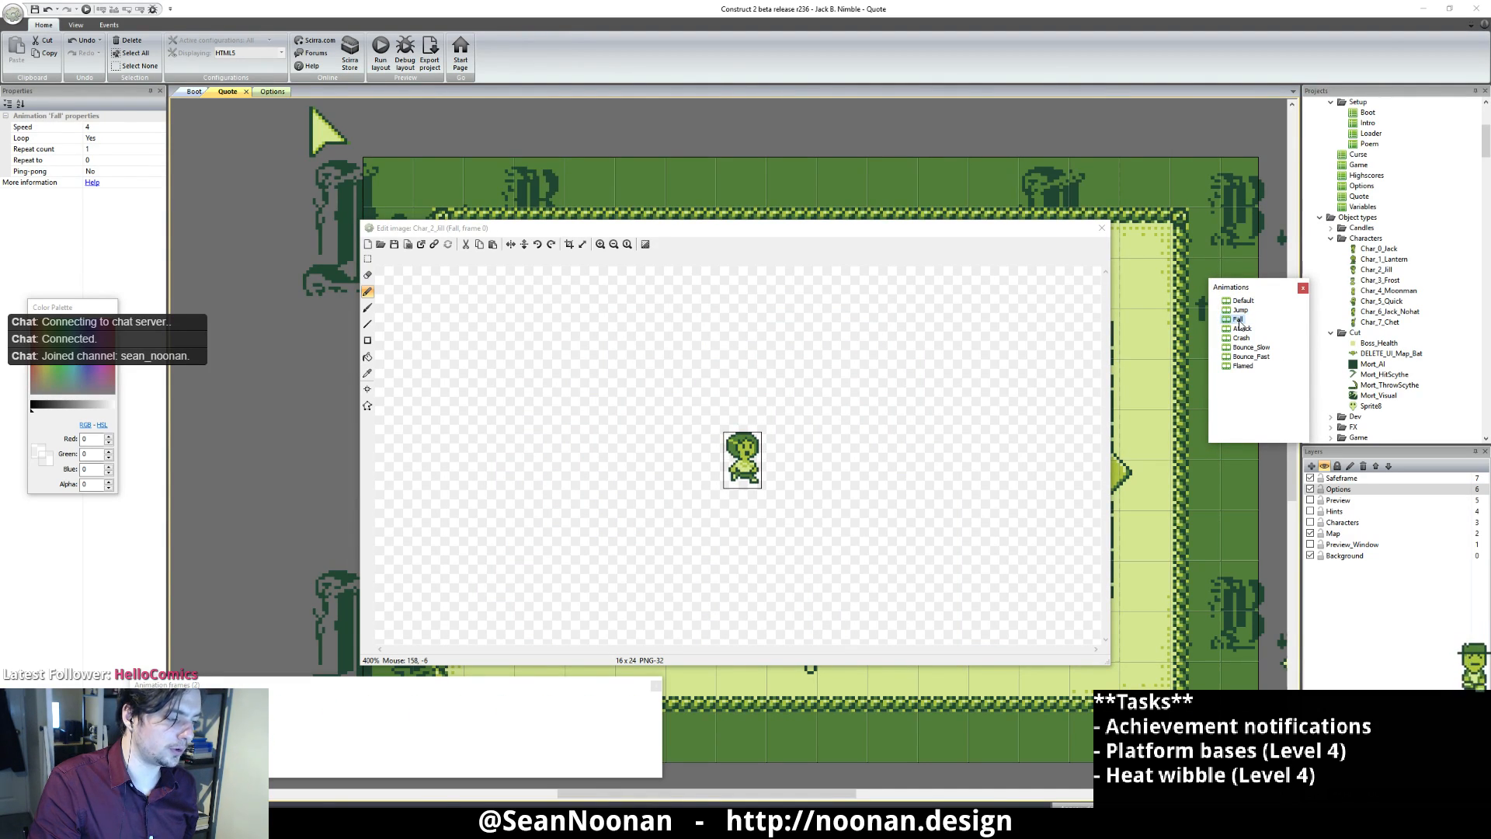
pyautogui.click(1240, 311)
# Step: Examine the hair outline across the frames of the Attack animation
pyautogui.click(1241, 329)
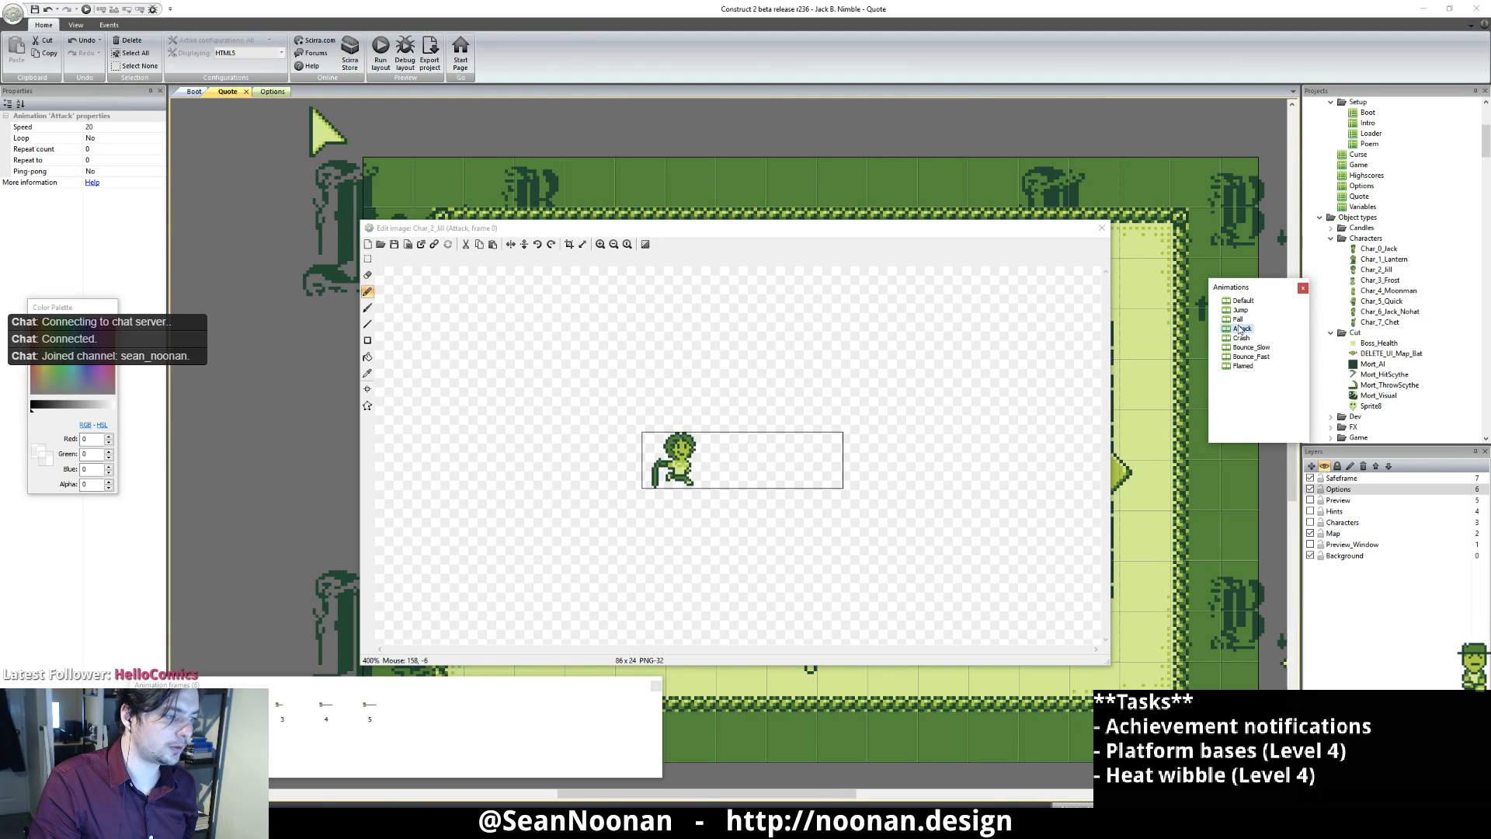
pyautogui.keyDown('ctrl'); pyautogui.scroll(1, 752, 446); pyautogui.keyUp('ctrl')
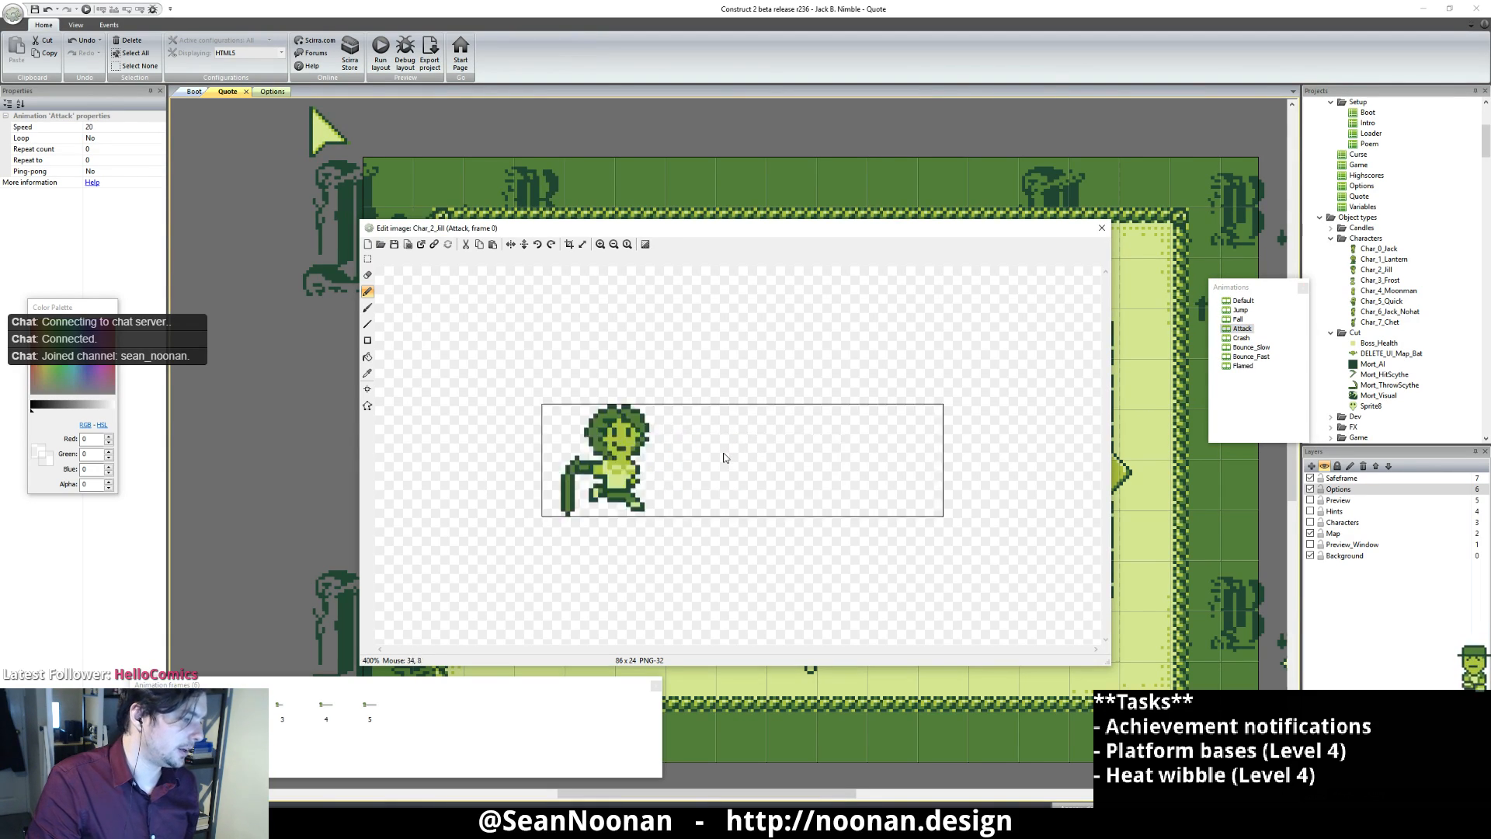
pyautogui.keyDown('ctrl'); pyautogui.scroll(1, 724, 445); pyautogui.keyUp('ctrl')
pyautogui.click(152, 705)
pyautogui.press('Right')
pyautogui.press('Right')
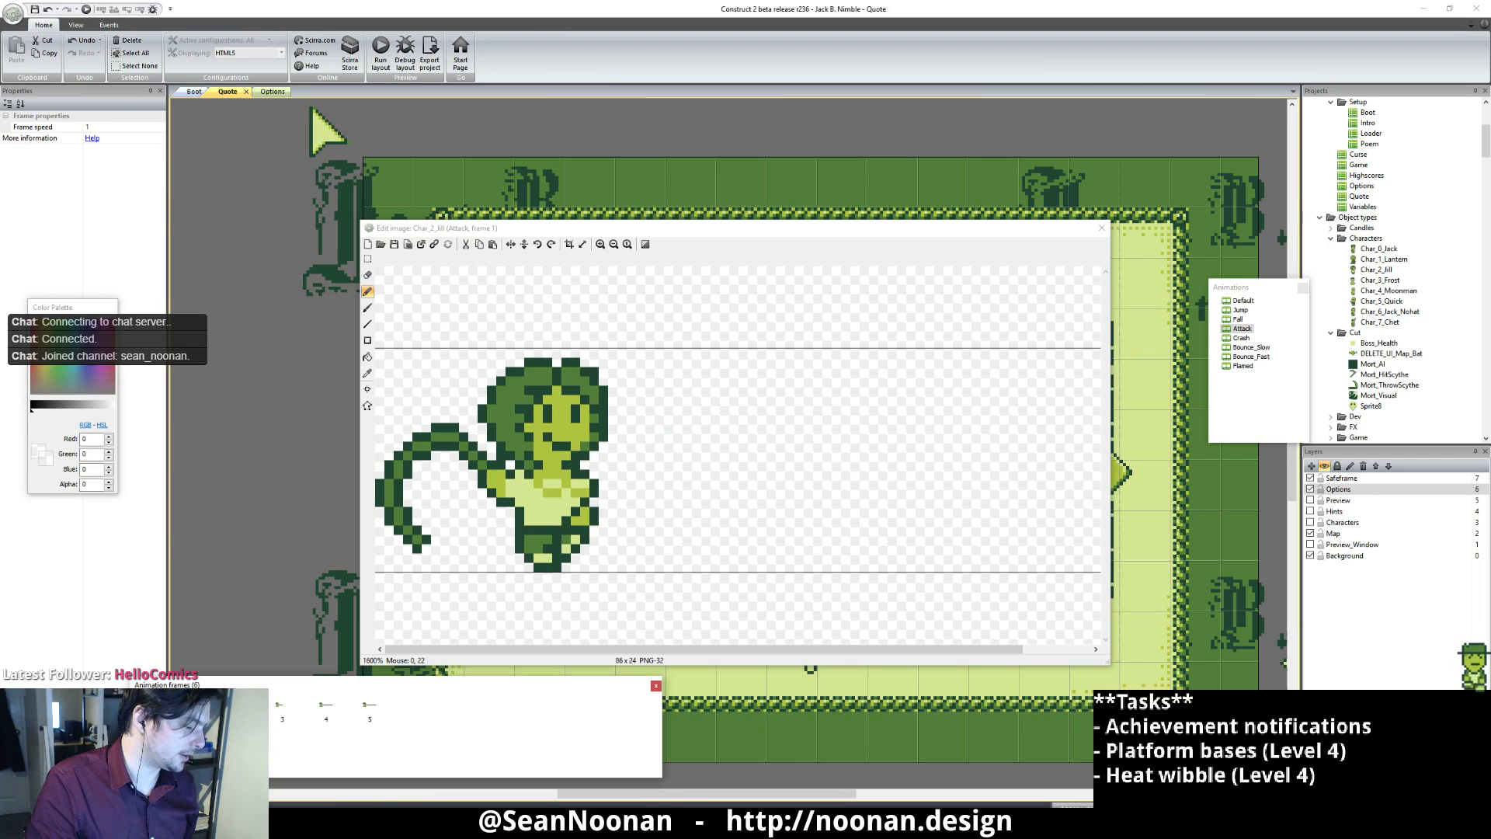
pyautogui.click(288, 711)
pyautogui.click(326, 707)
pyautogui.click(365, 699)
pyautogui.click(151, 705)
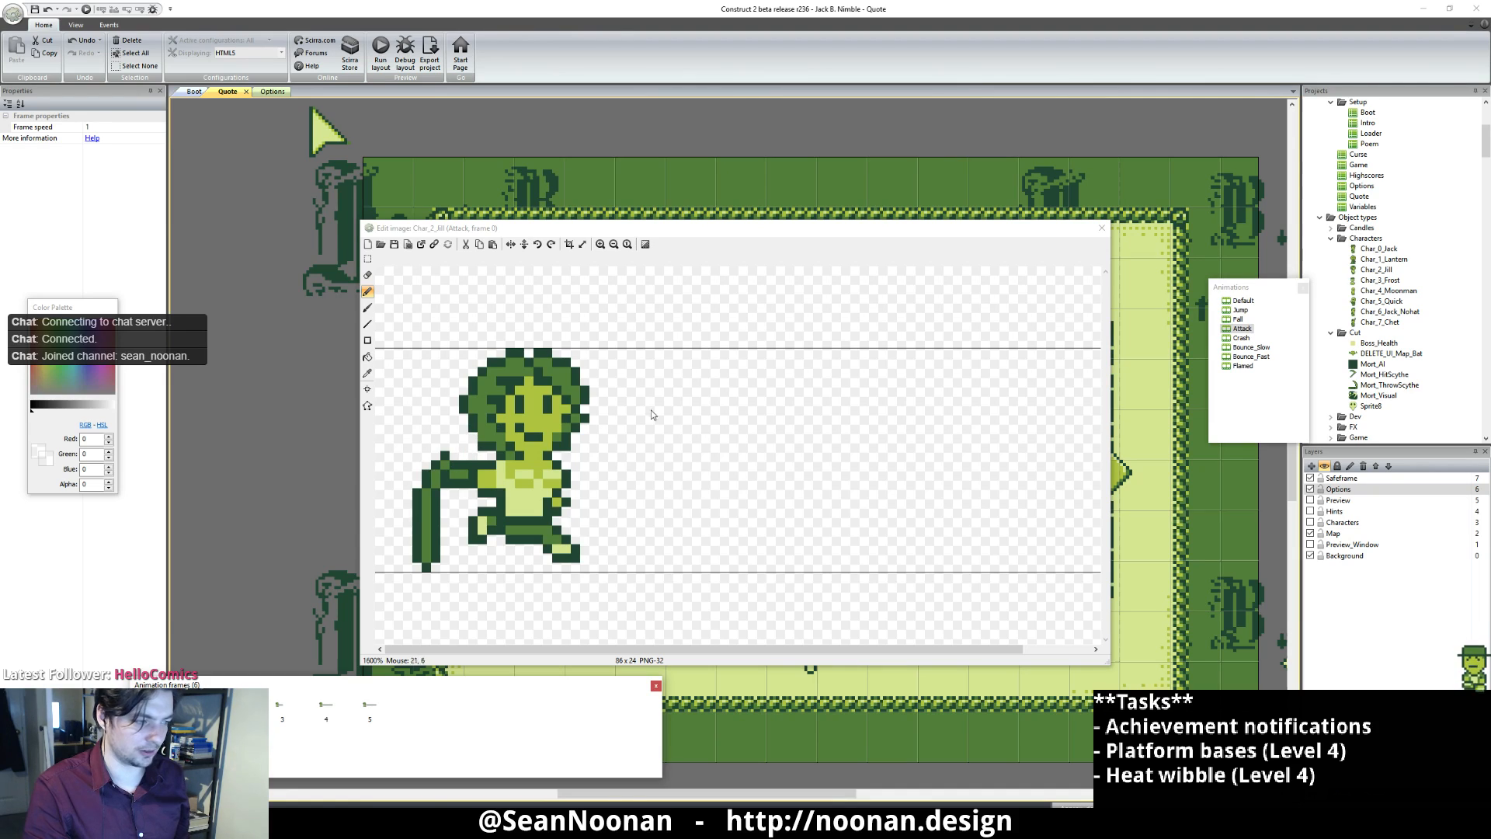
# Step: Preview the Crash animation and close the preview
pyautogui.click(1250, 338)
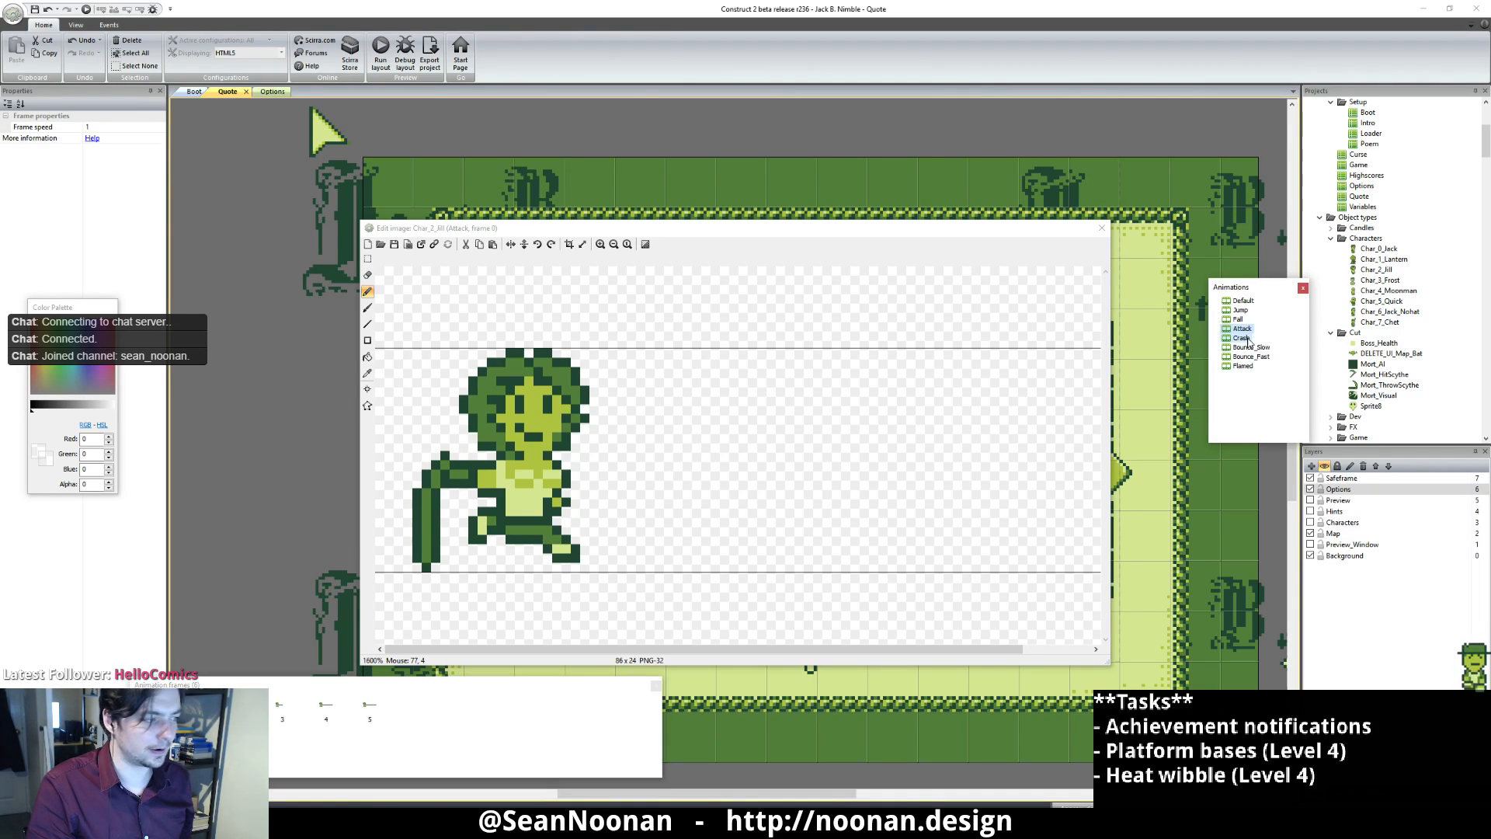
pyautogui.rightClick(1244, 338)
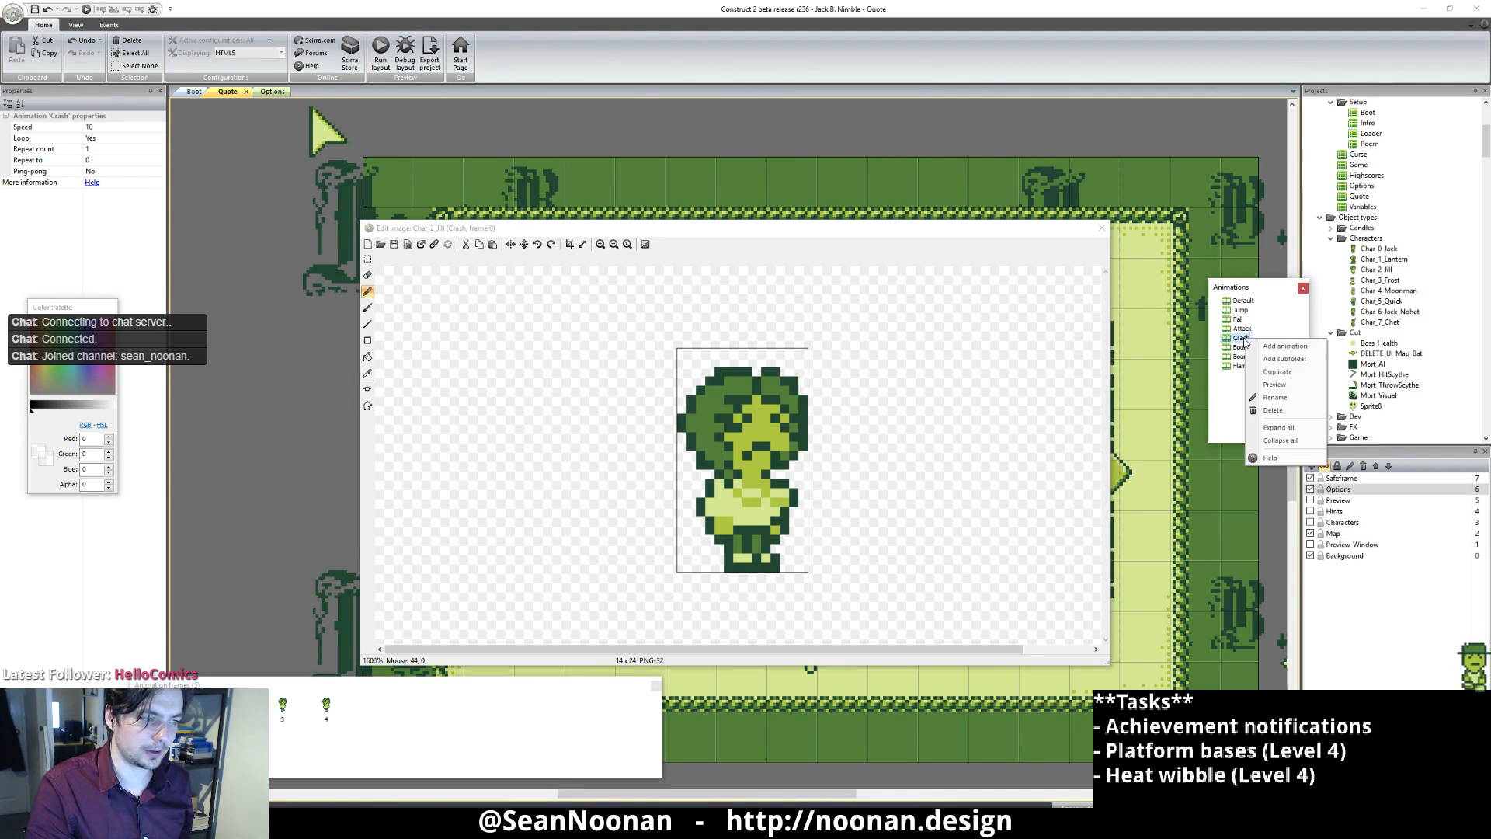
pyautogui.click(1282, 384)
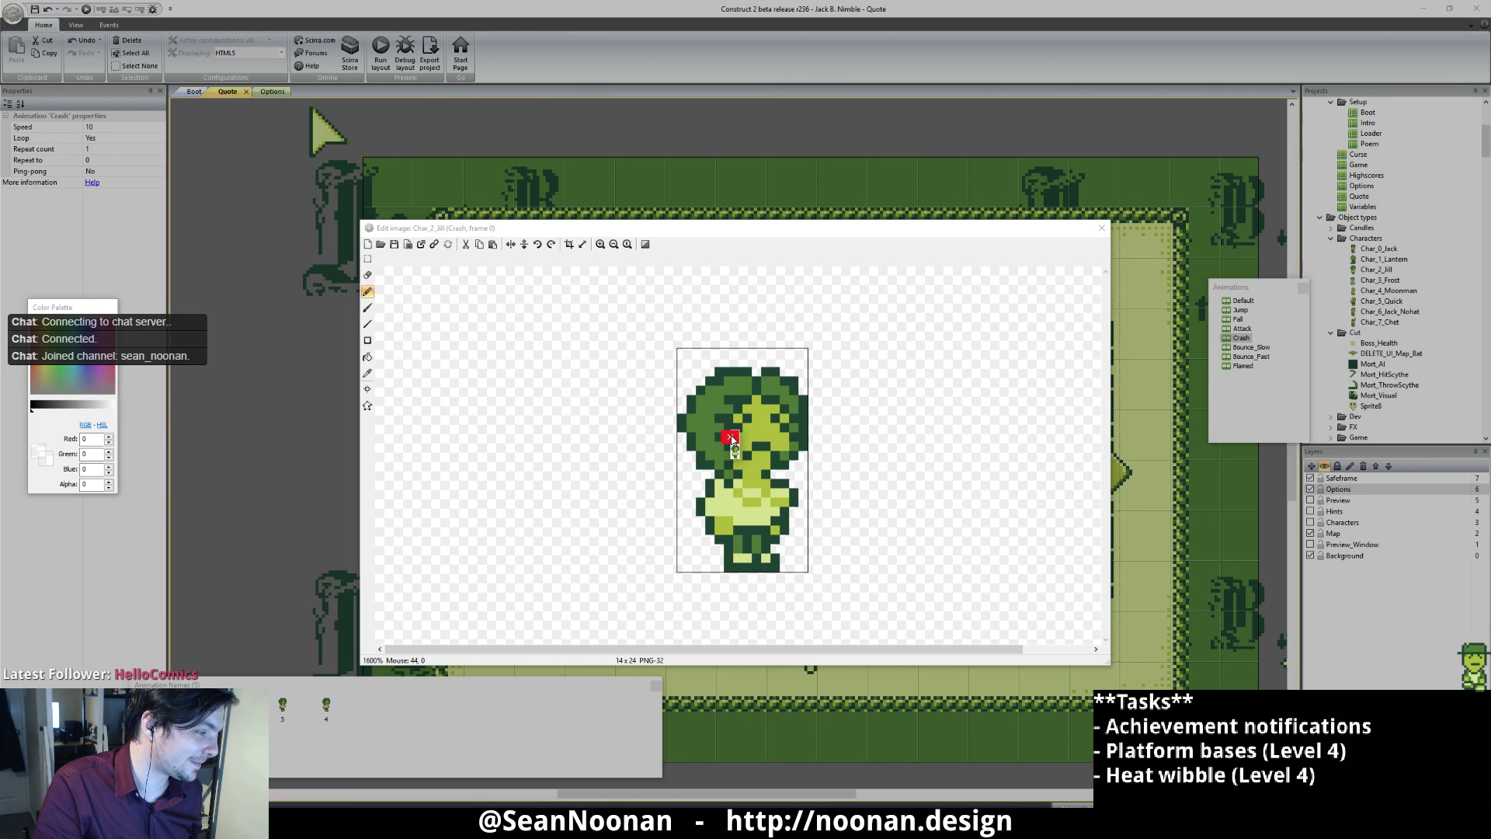
pyautogui.click(731, 438)
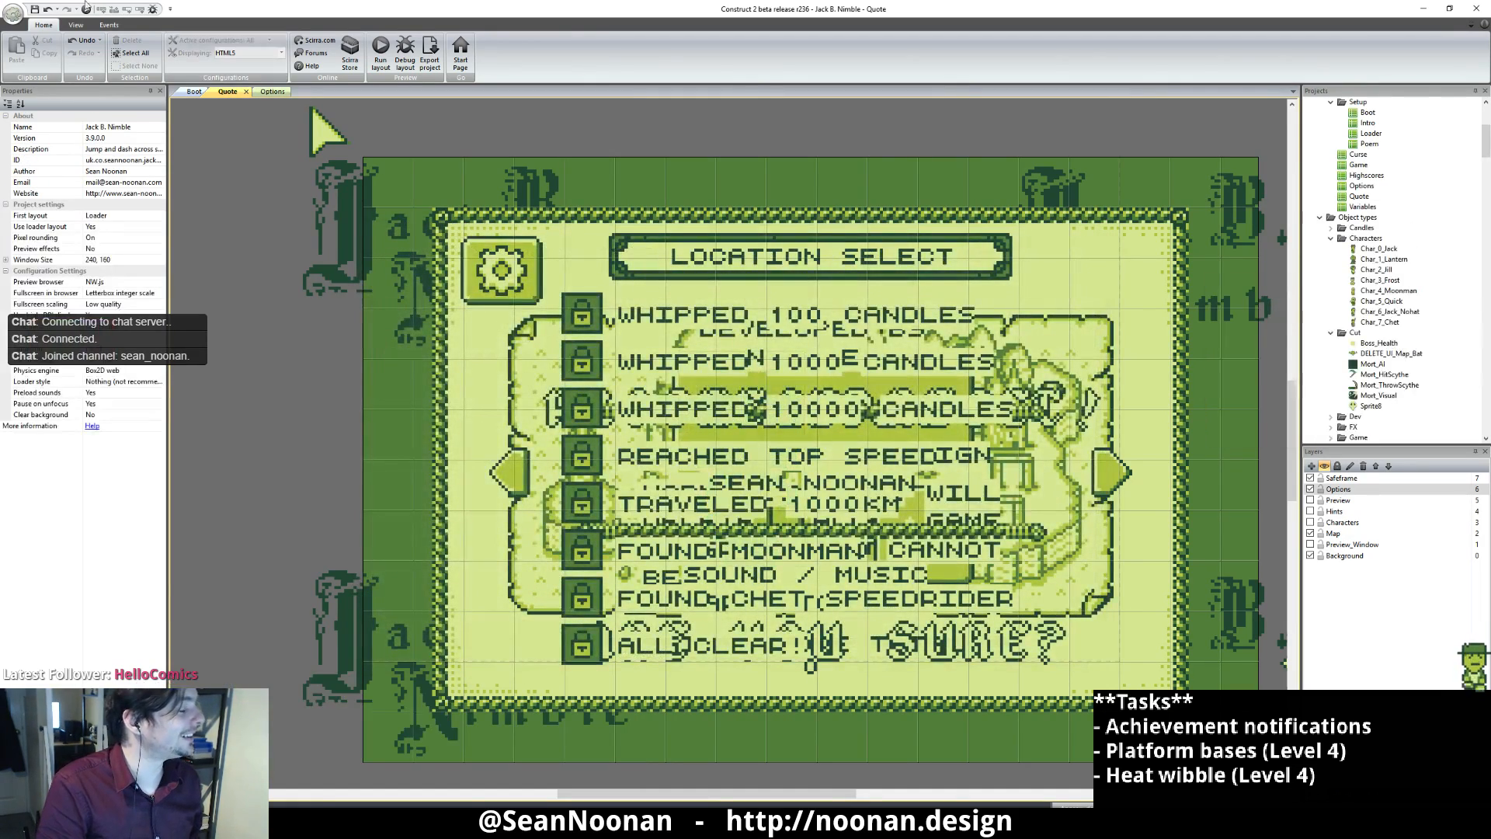
# Step: Save the project and run a preview of the game
pyautogui.click(35, 9)
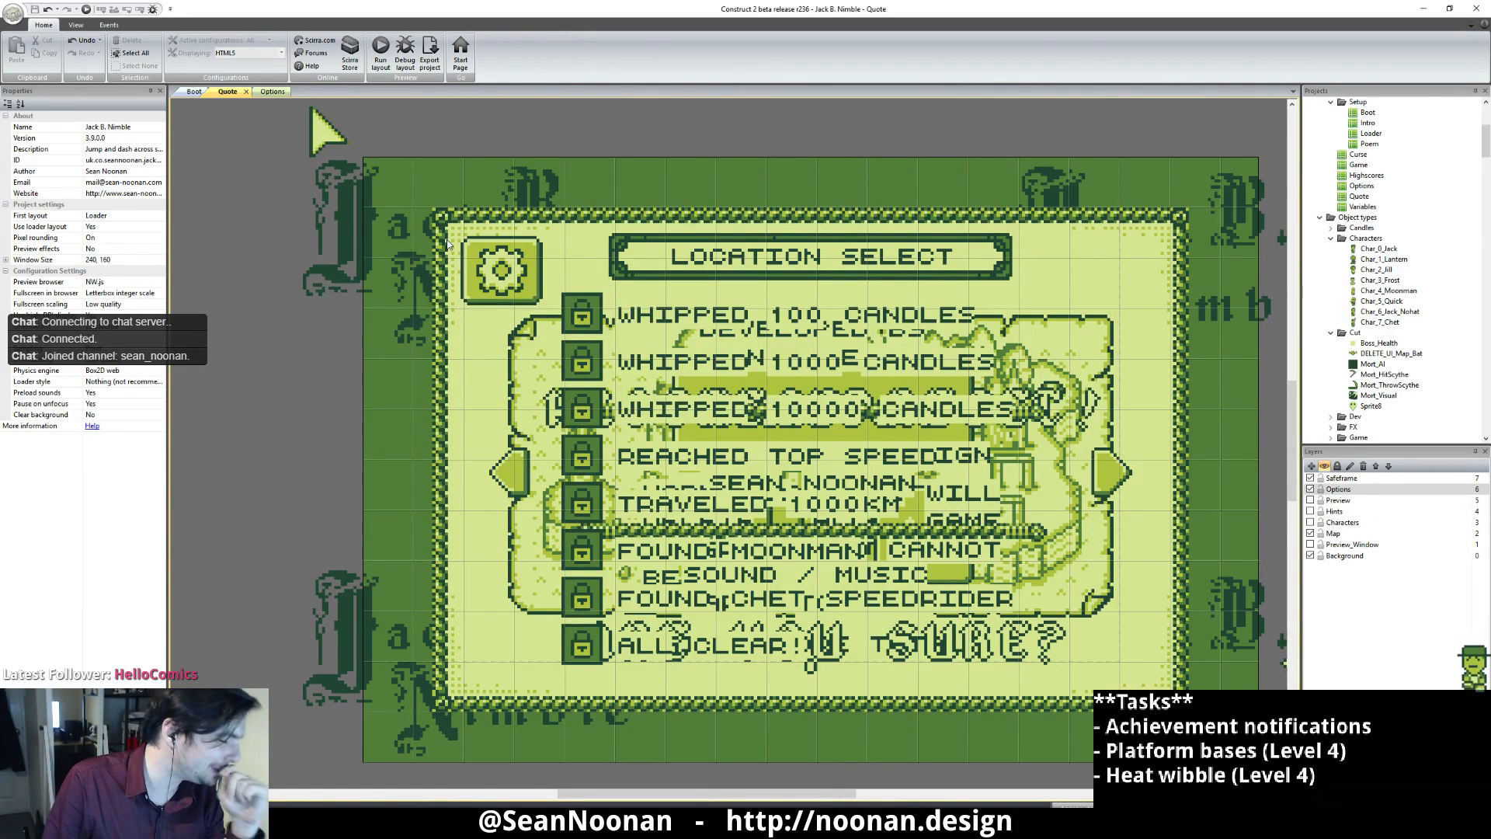
pyautogui.moveTo(696, 449)
pyautogui.mouseDown(button='middle')
pyautogui.moveTo(641, 459)
pyautogui.moveTo(674, 497)
pyautogui.moveTo(692, 438)
pyautogui.moveTo(670, 438)
pyautogui.mouseUp(button='middle')
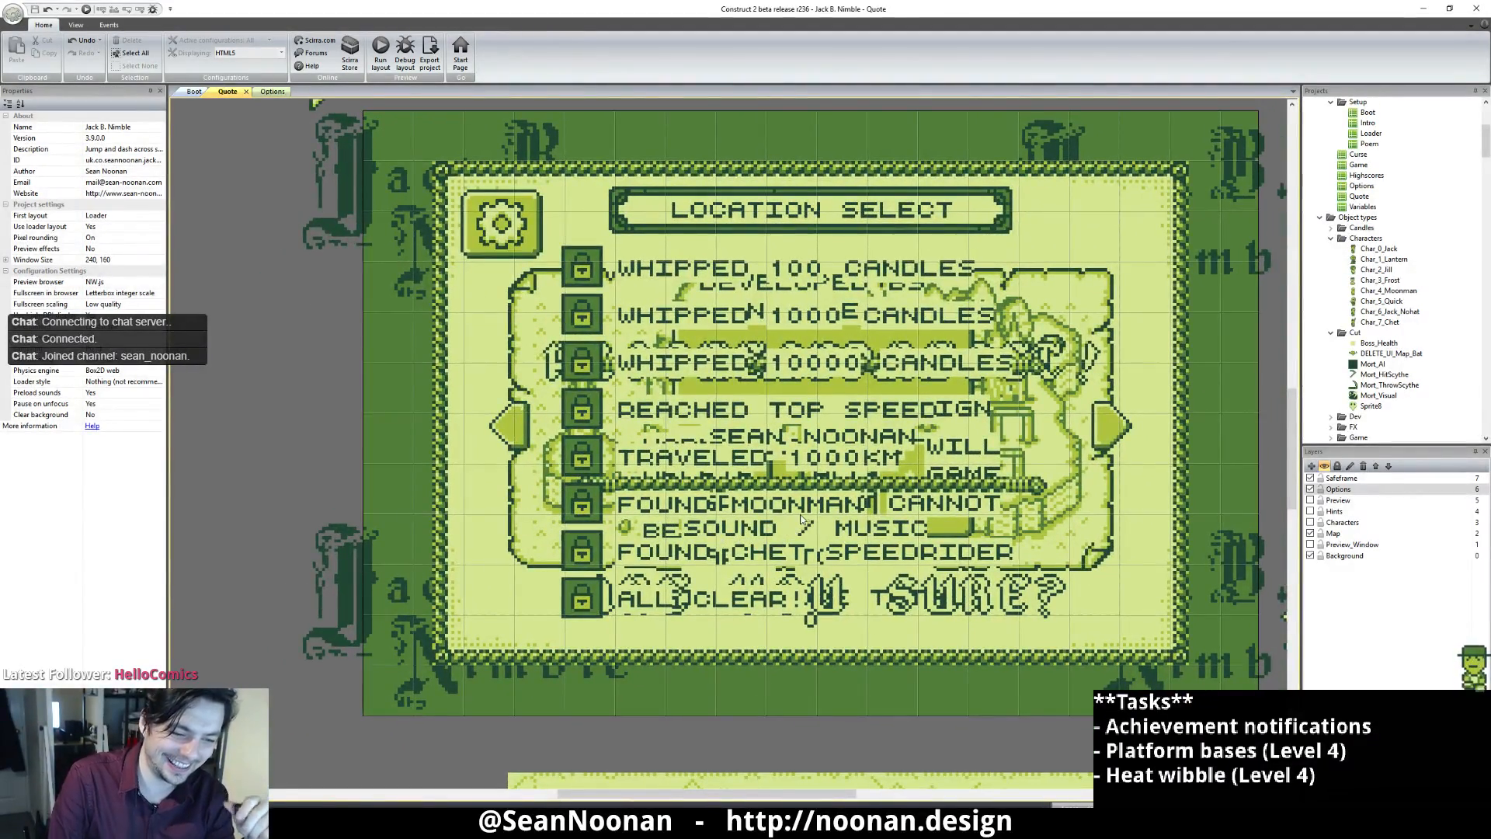
pyautogui.click(87, 9)
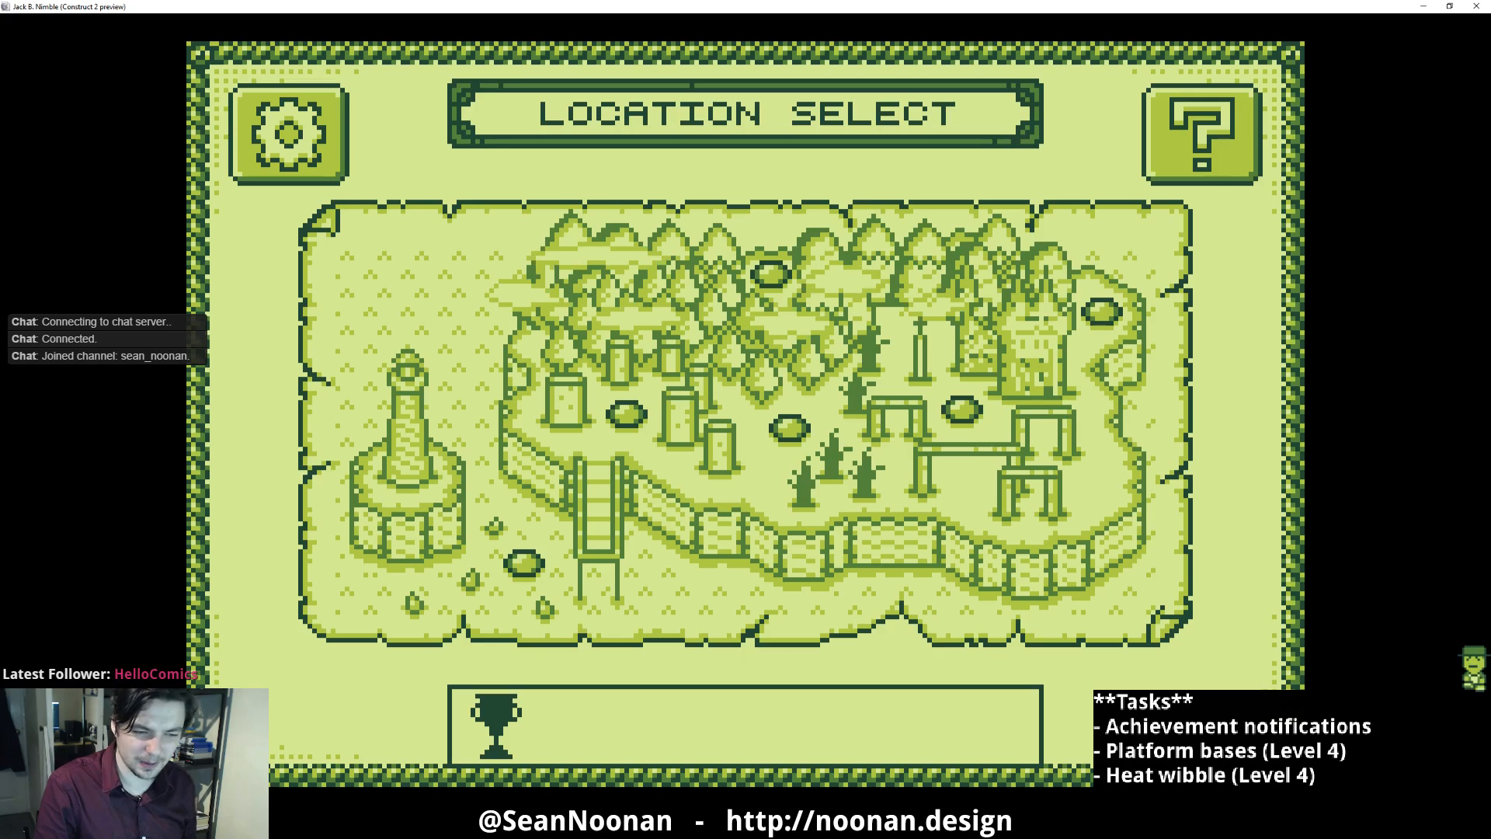
# Step: Start a run as Jill Nimble from the map location beside the castle and play through the level
pyautogui.click(1102, 312)
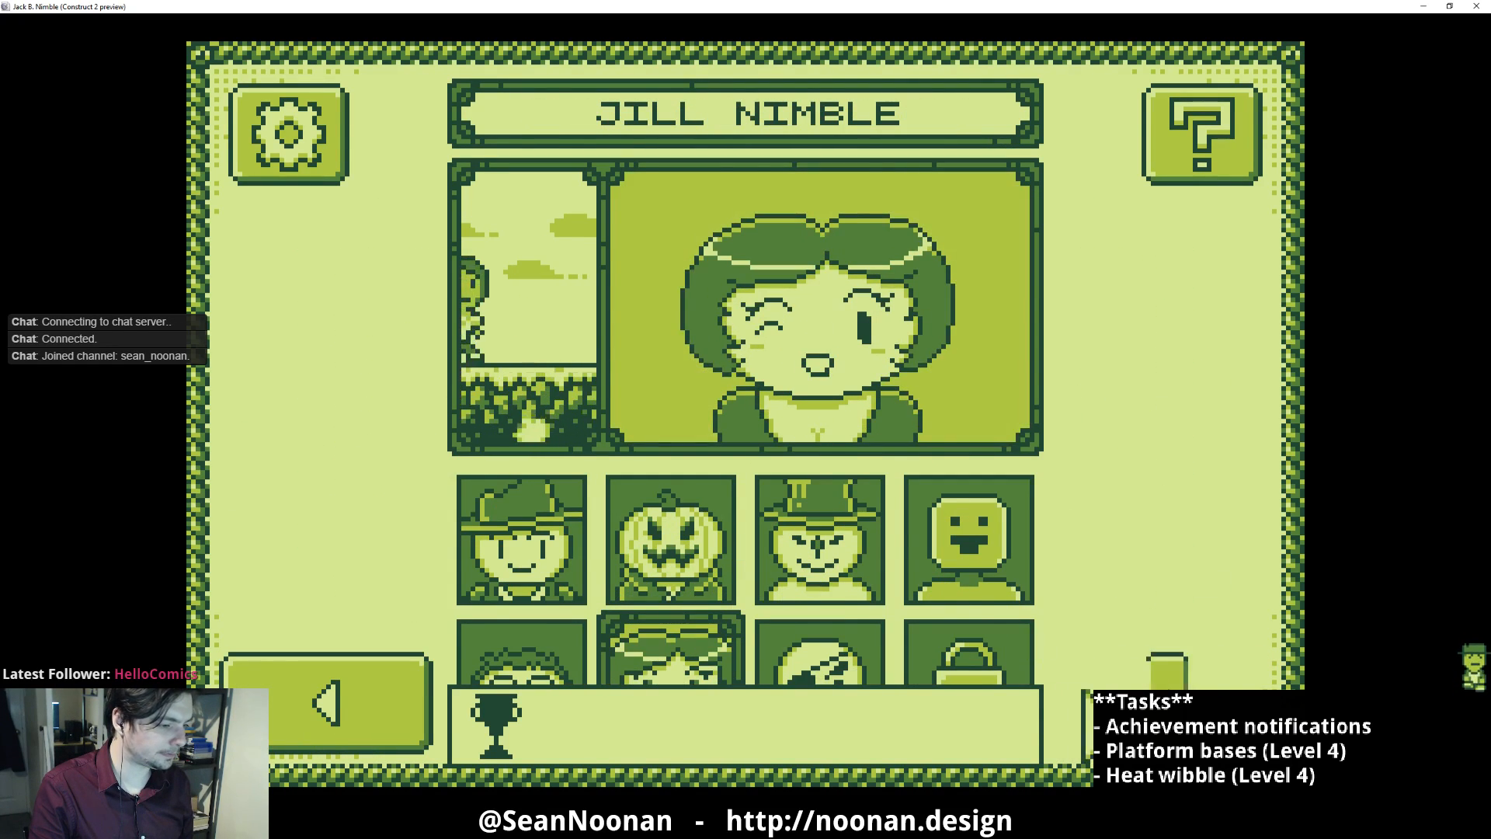
pyautogui.click(1165, 716)
pyautogui.click(1157, 685)
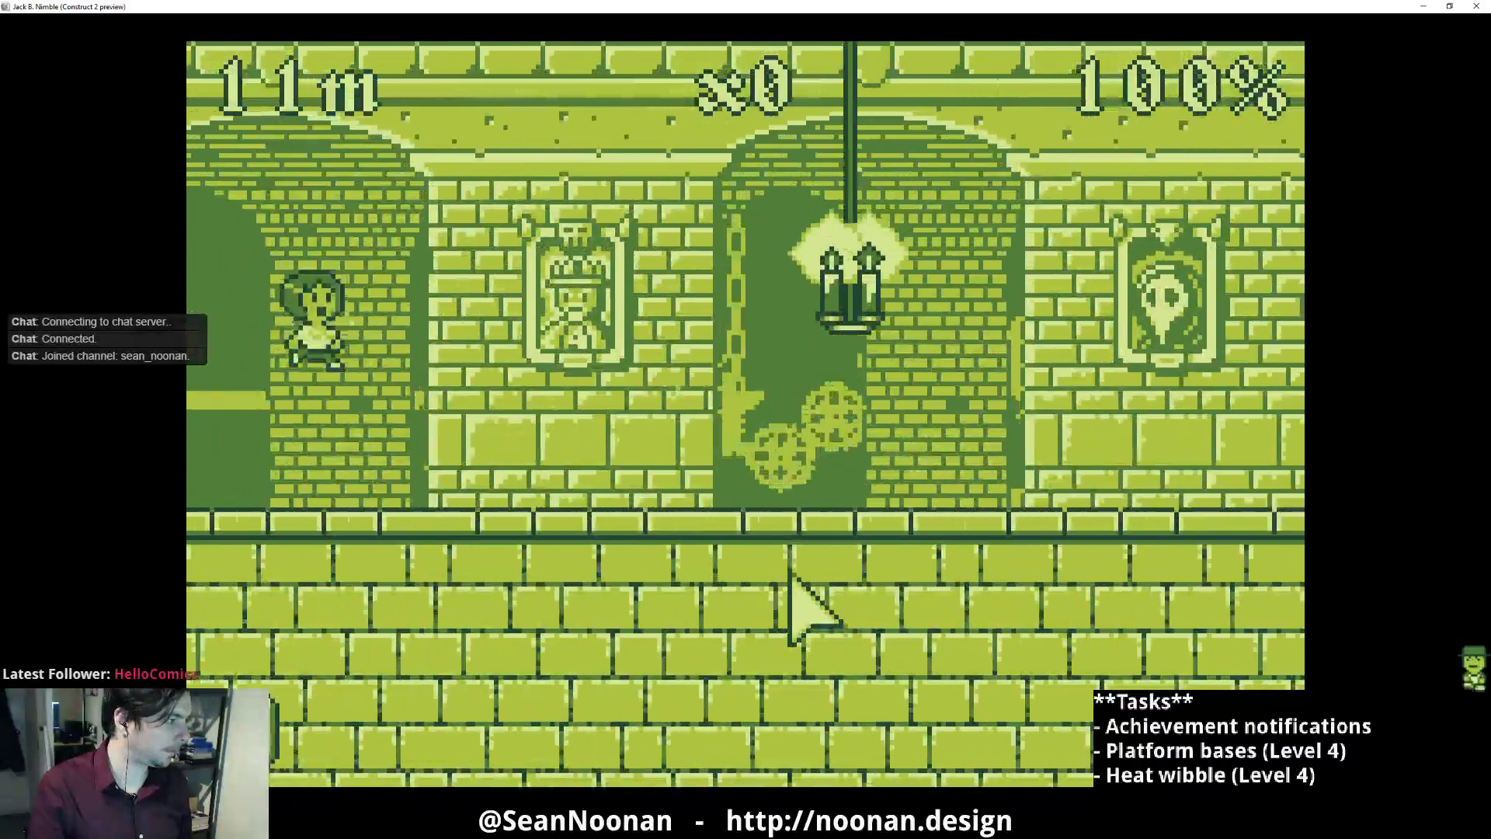
pyautogui.click(777, 571)
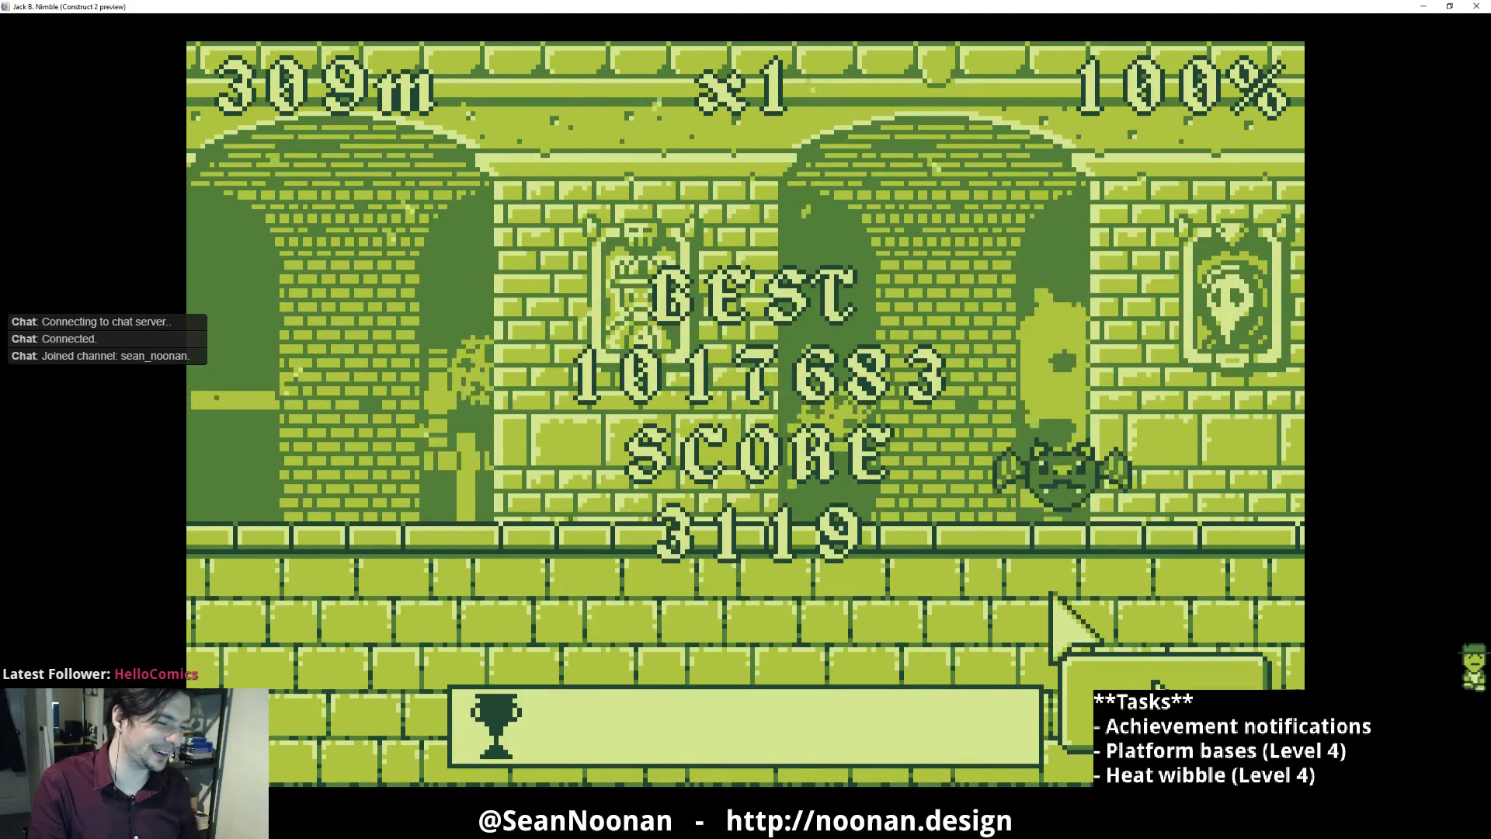
# Step: Restart the run as Jill, play through the castle level to watch her animations, and leave the preview
pyautogui.click(1097, 660)
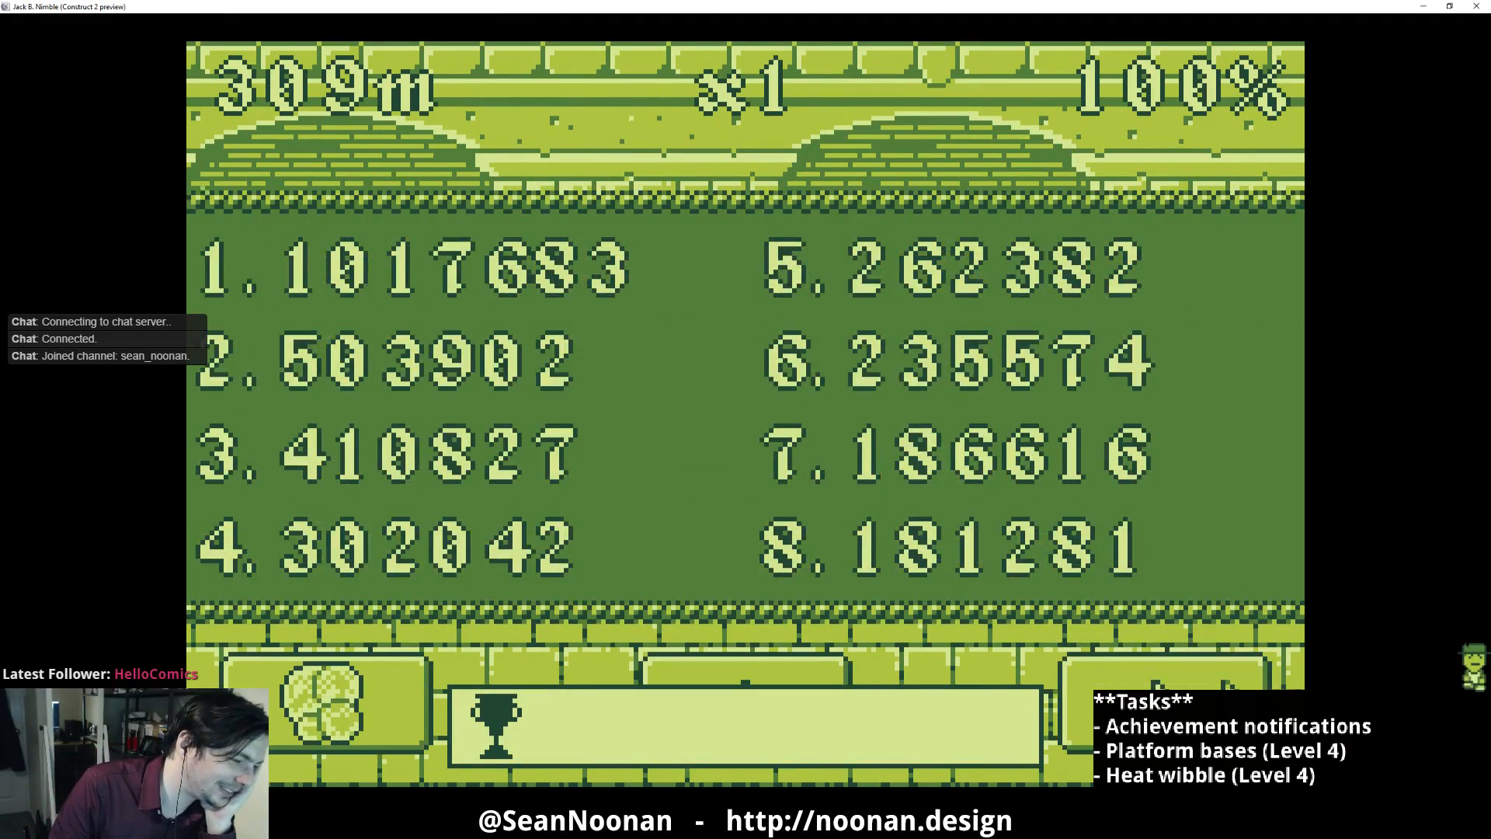
pyautogui.click(1127, 708)
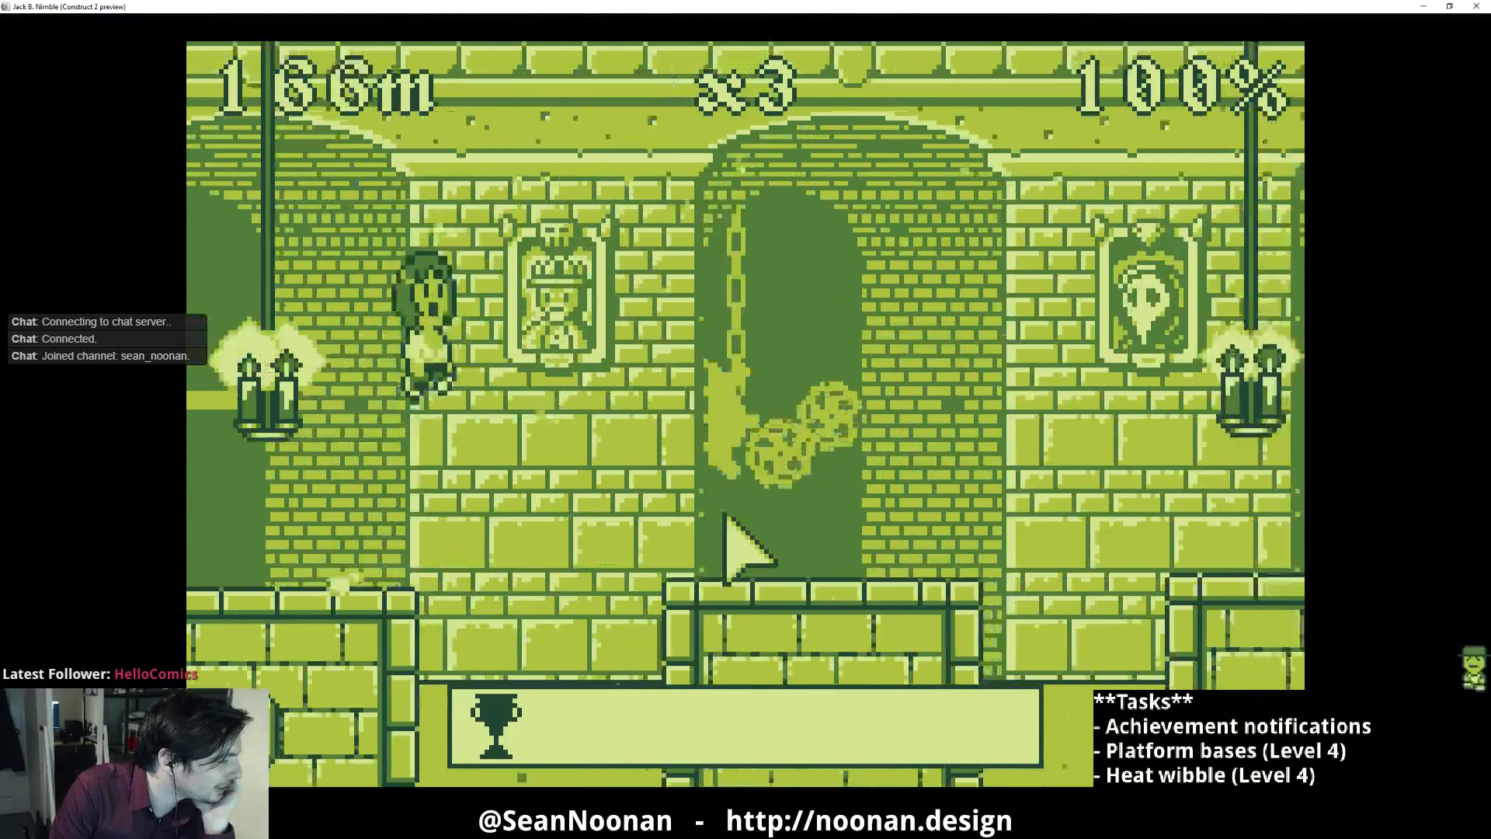
pyautogui.press('space')
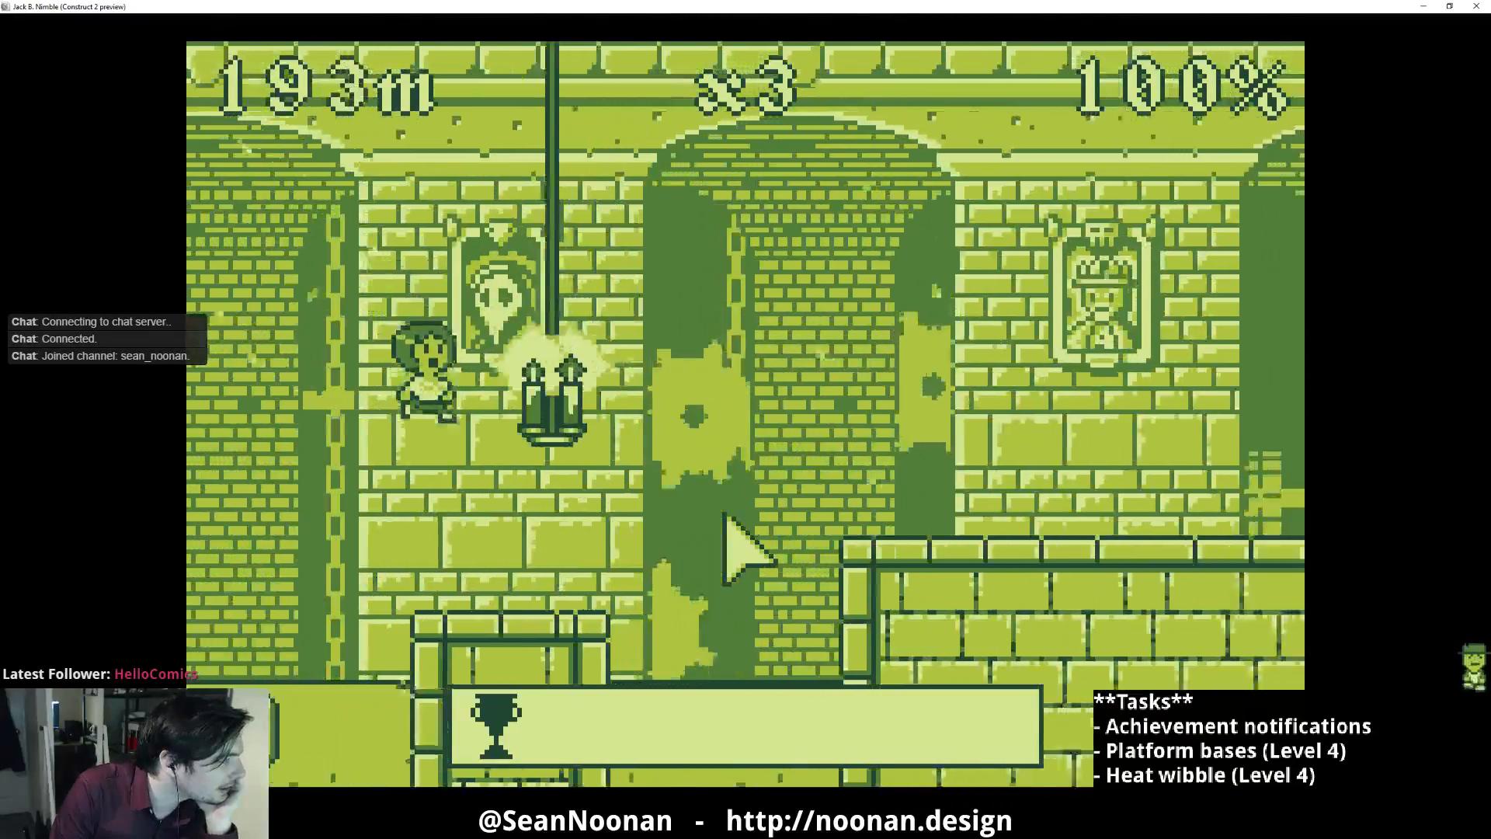
pyautogui.press('space')
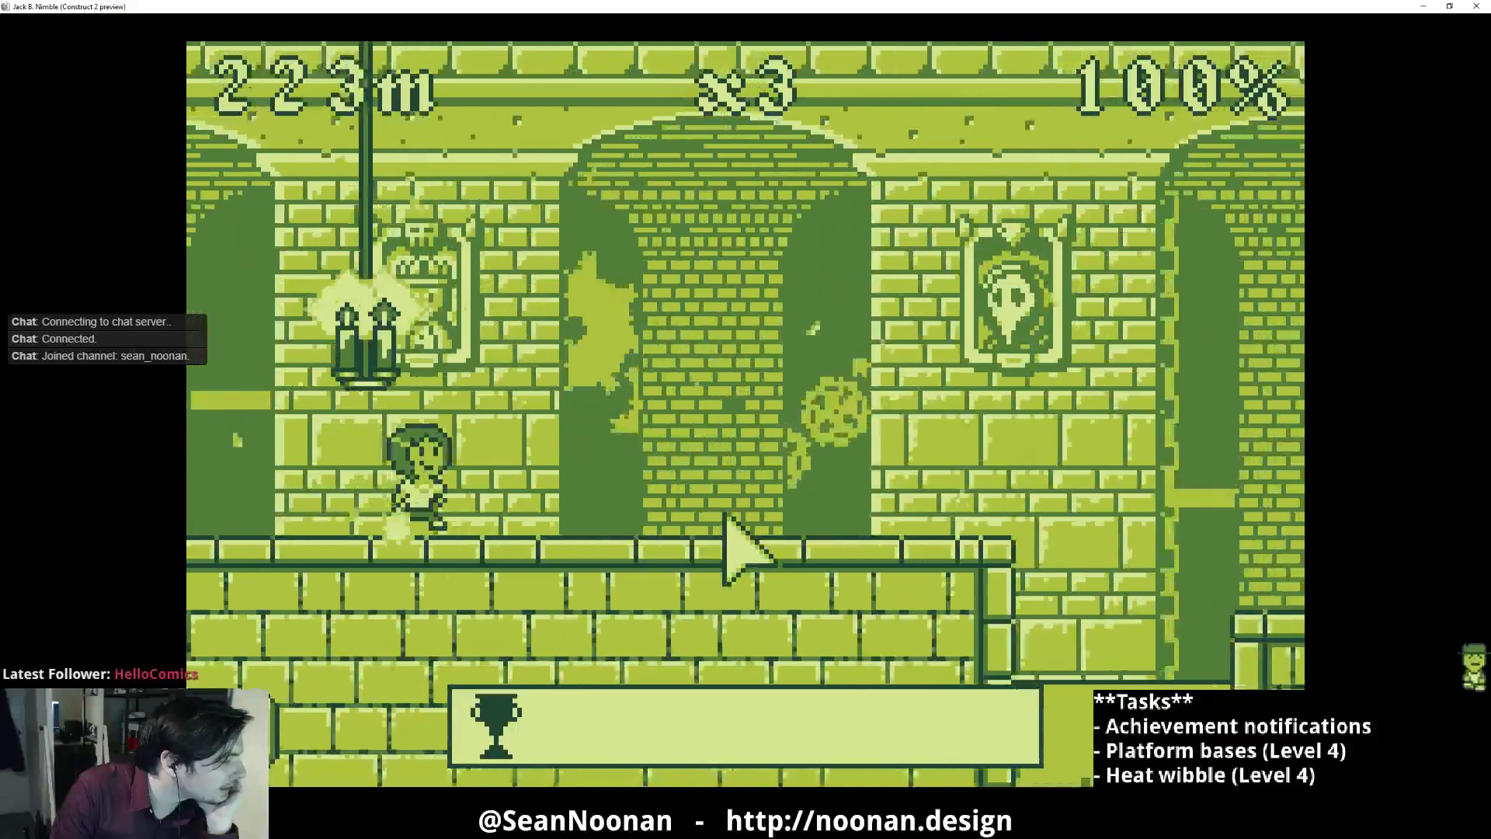
pyautogui.press('space')
pyautogui.press('space')
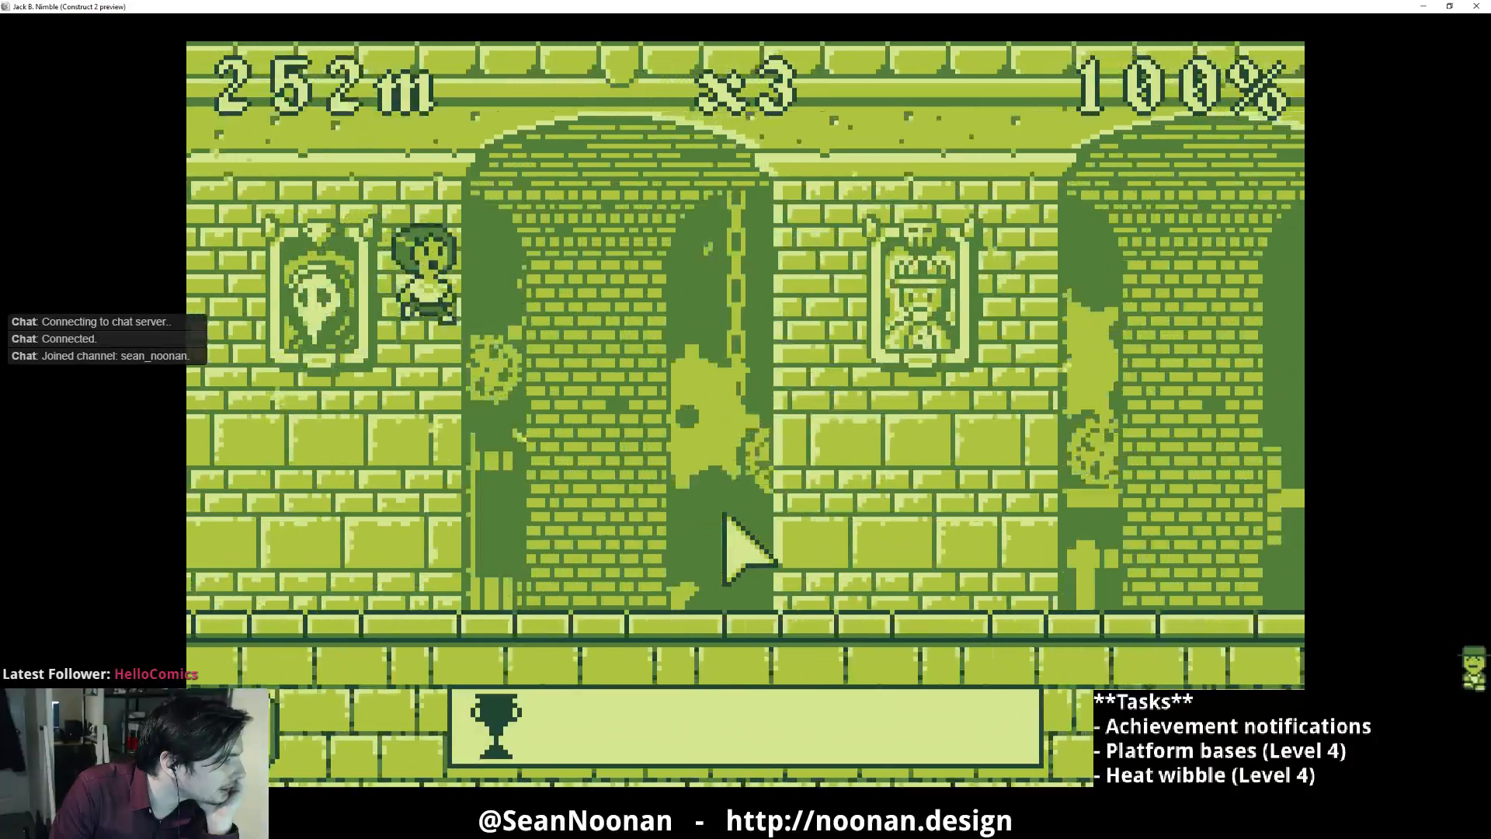
pyautogui.press('space')
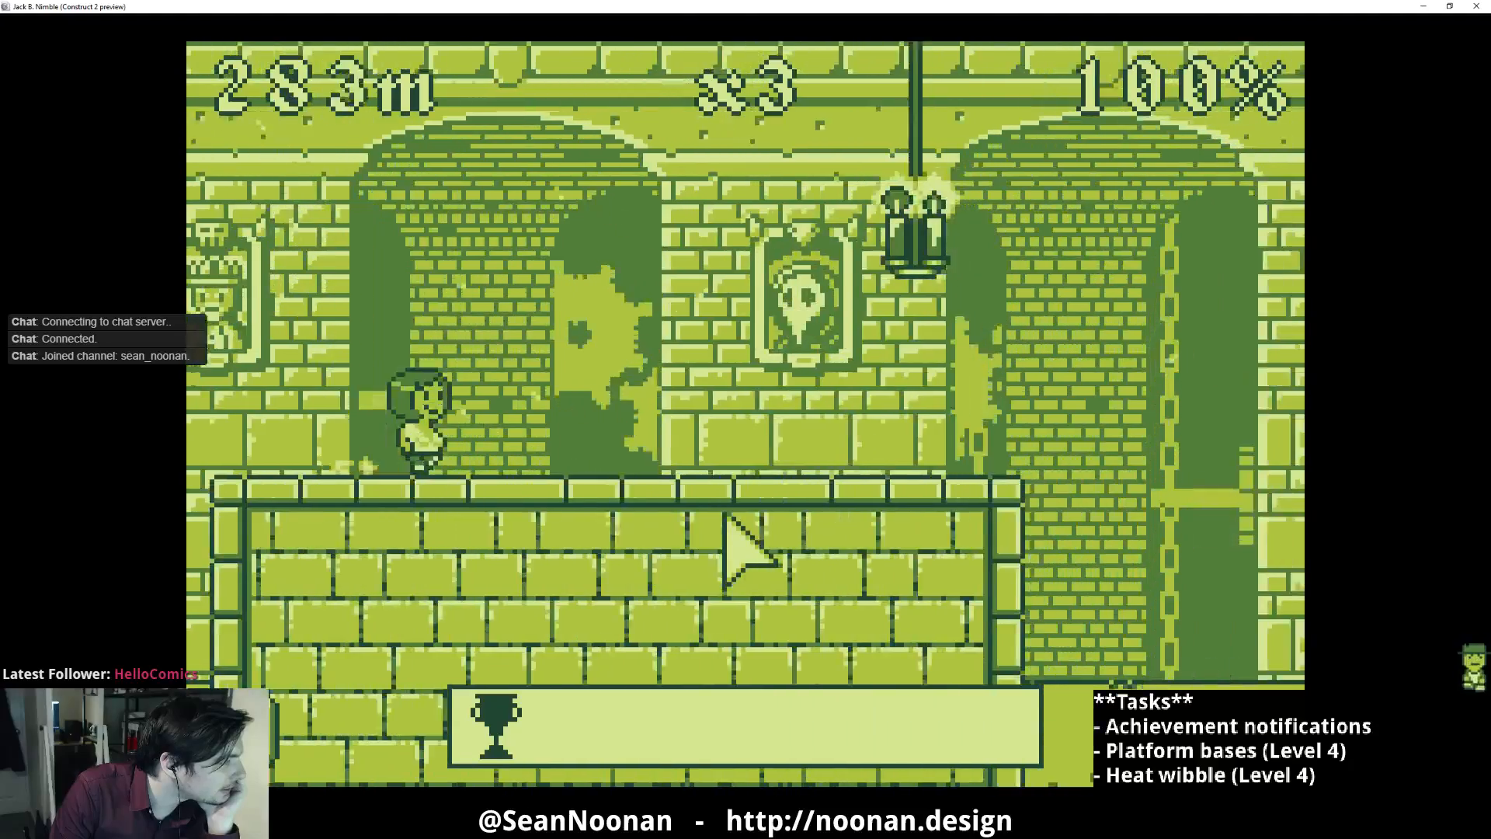
pyautogui.press('space')
pyautogui.press('space')
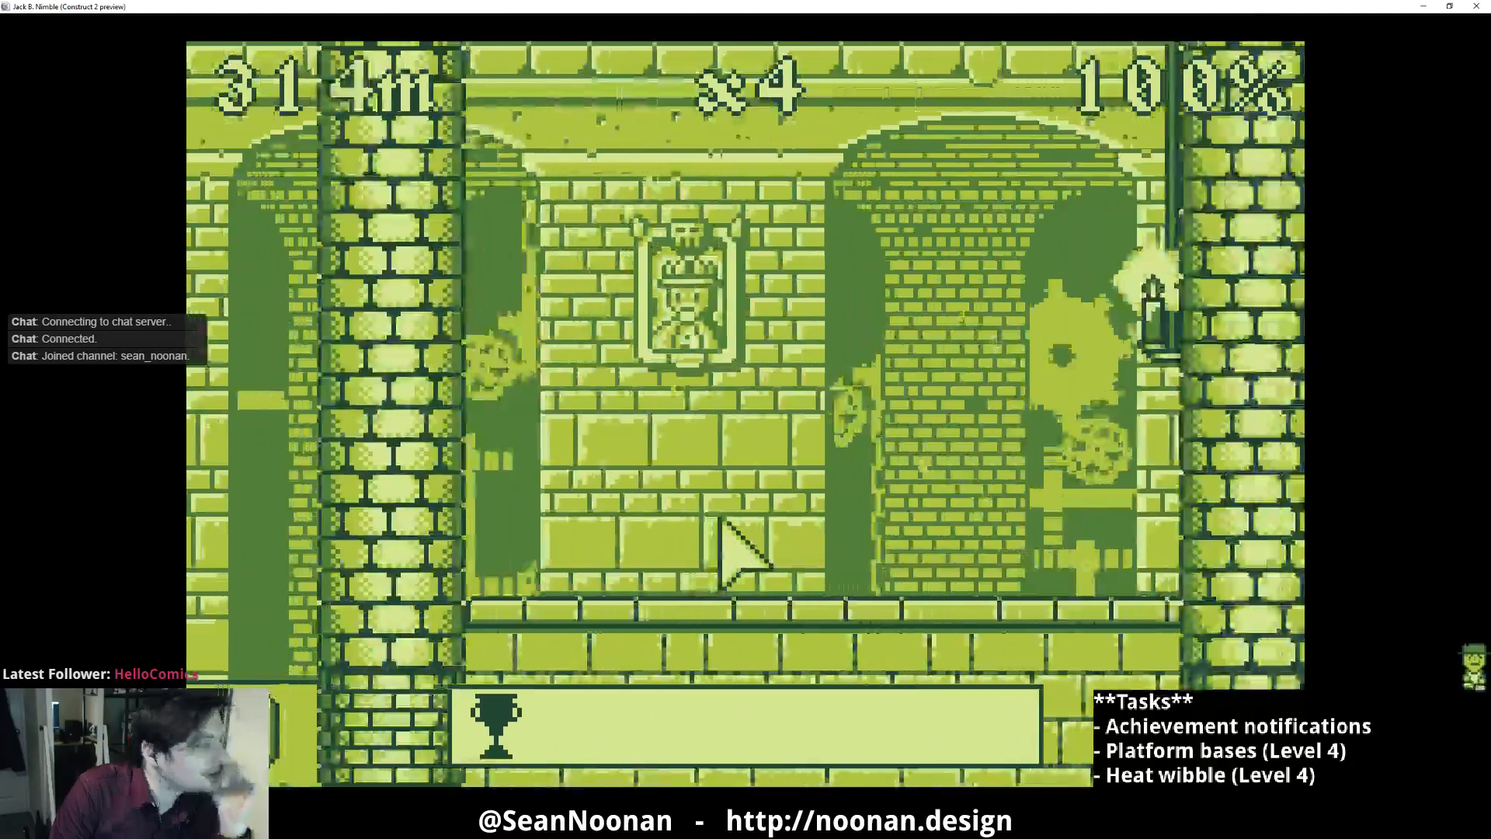
pyautogui.press('space')
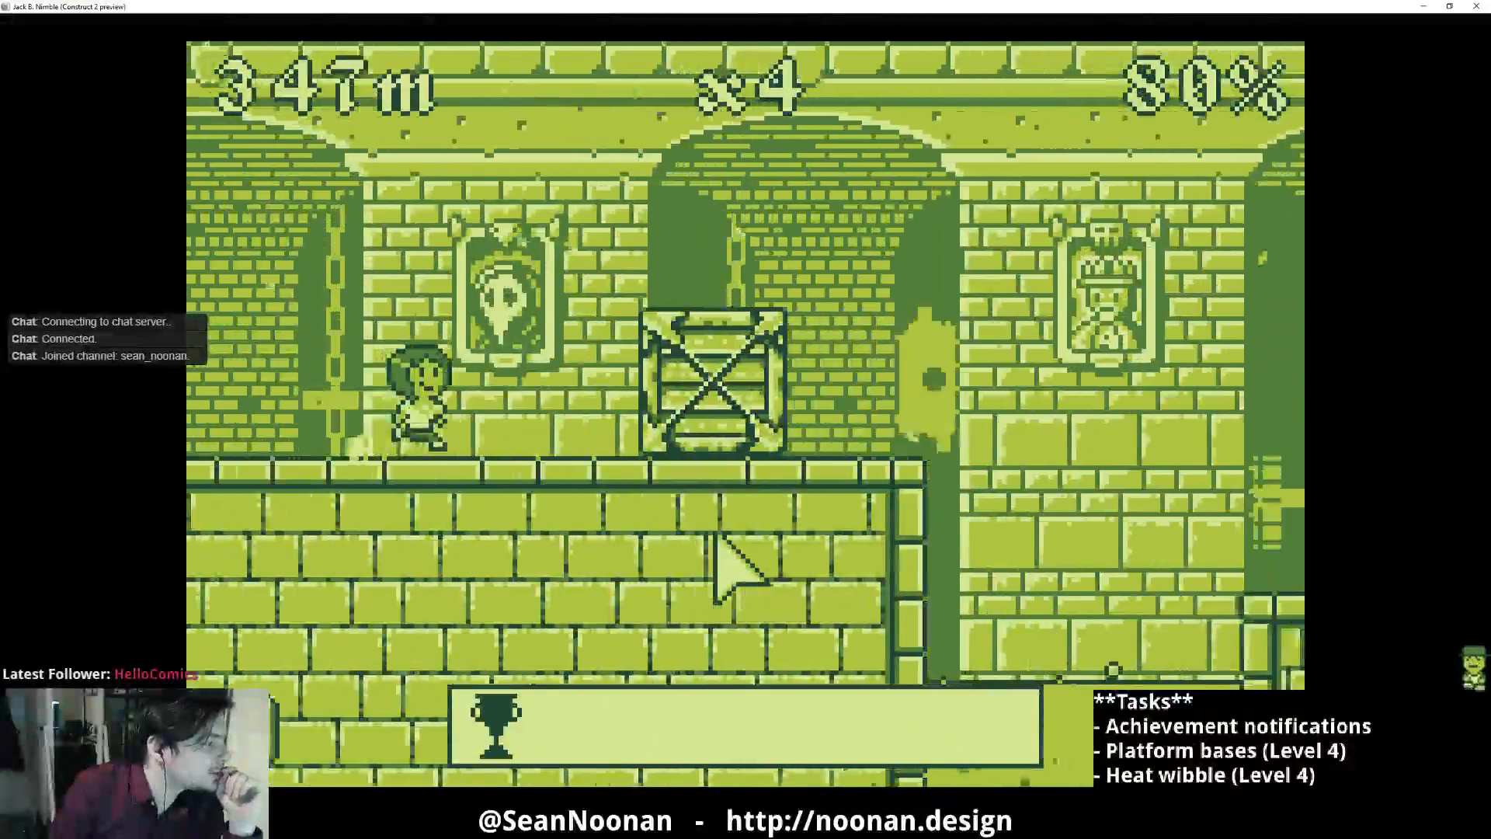
pyautogui.press('space')
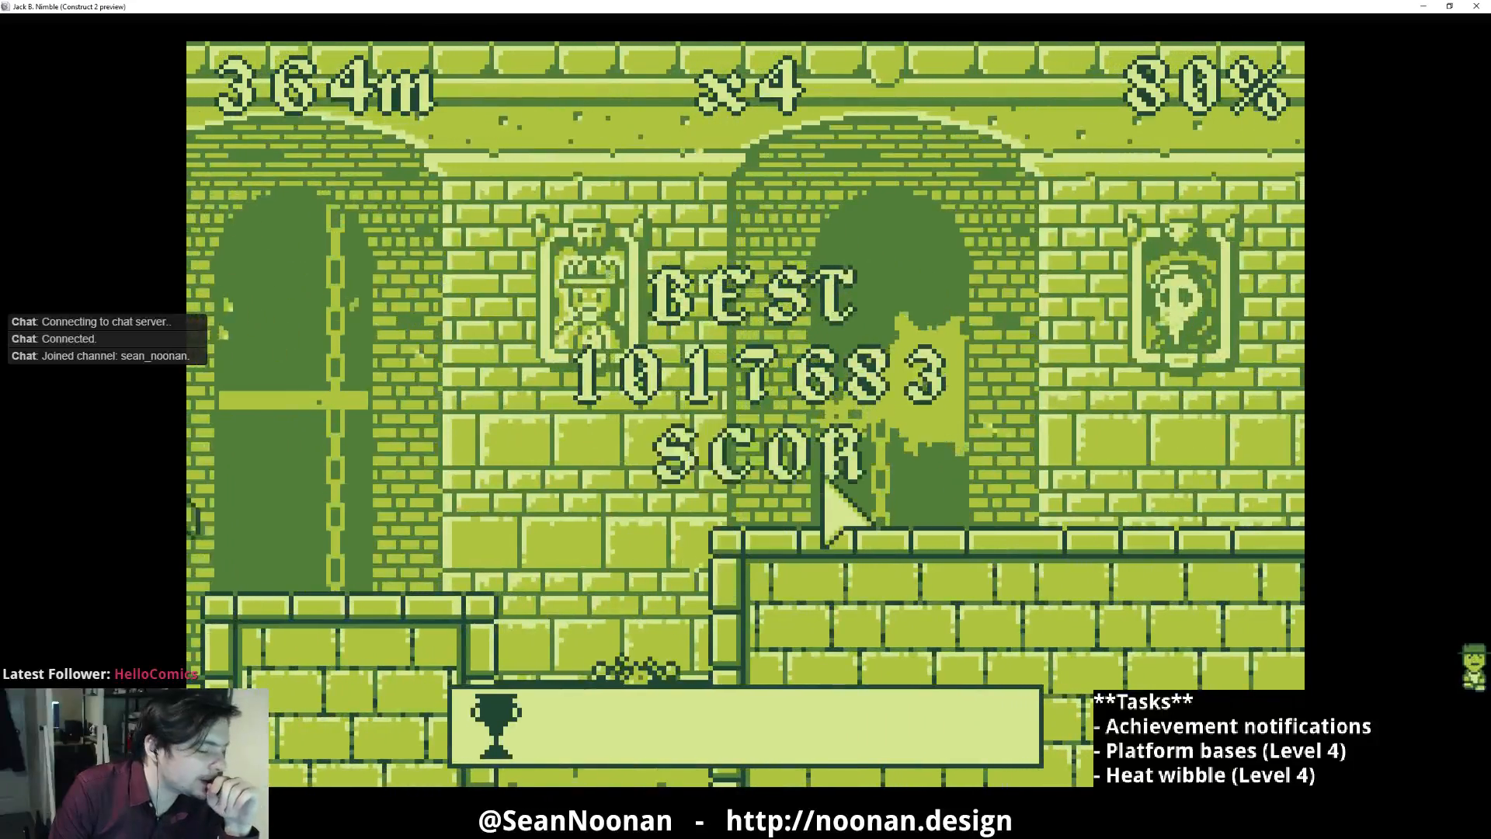
pyautogui.click(1424, 6)
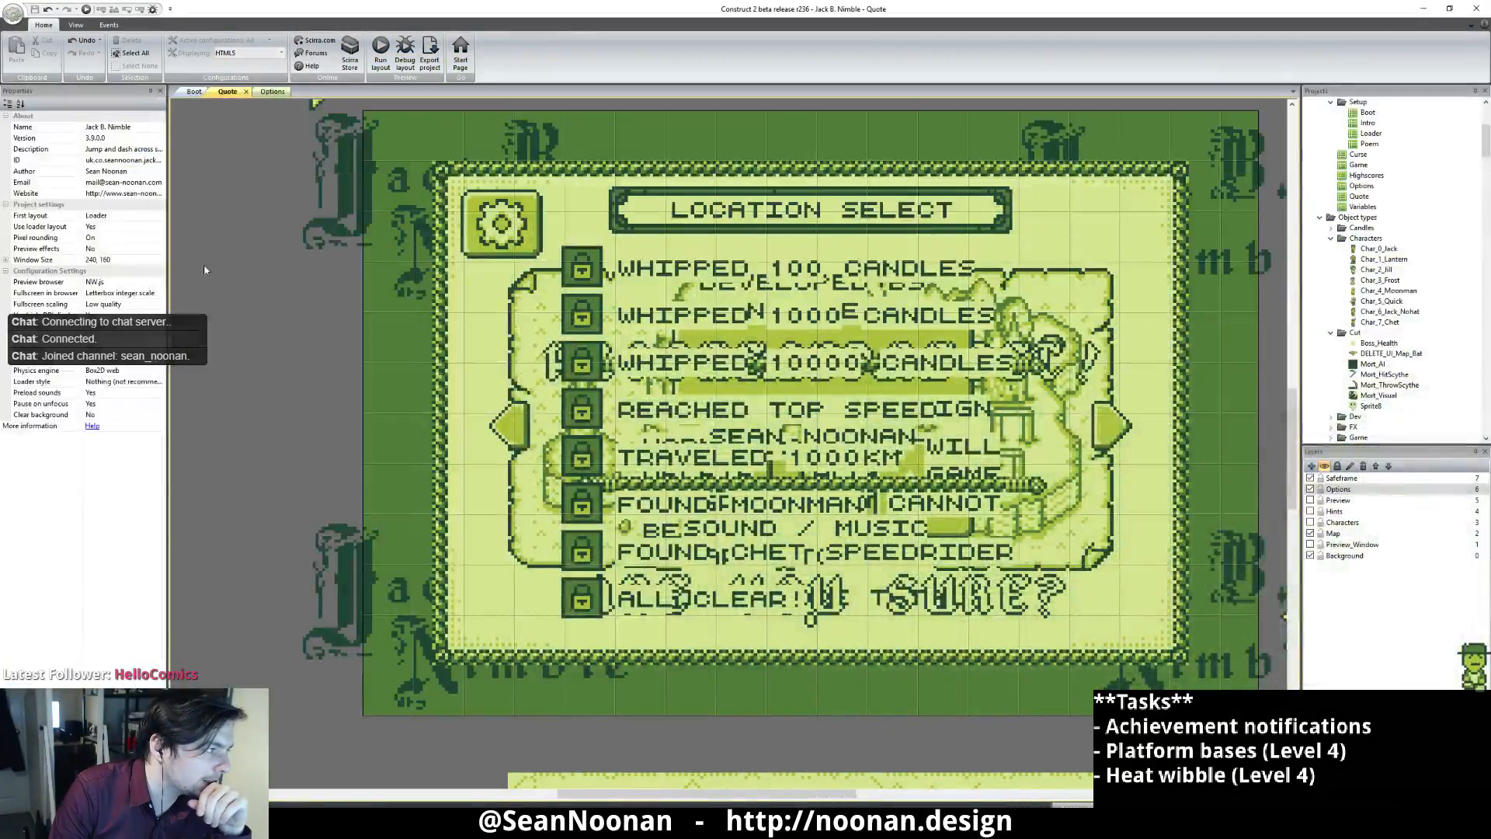
# Step: Open the Char_2_Jill sprite and touch up the light green hair highlight in frame 0 of the Fall animation
pyautogui.click(268, 91)
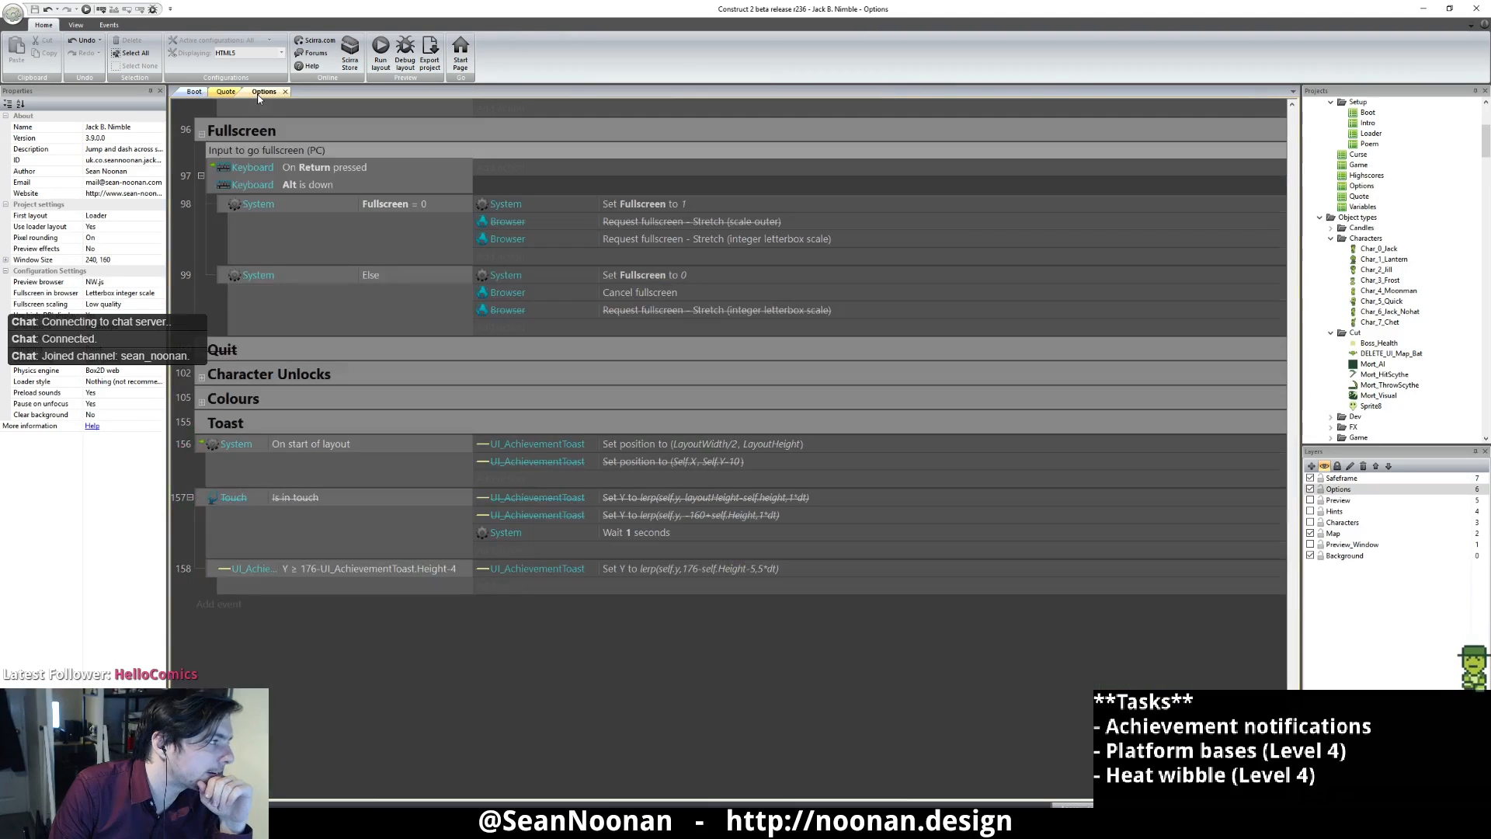
pyautogui.click(223, 92)
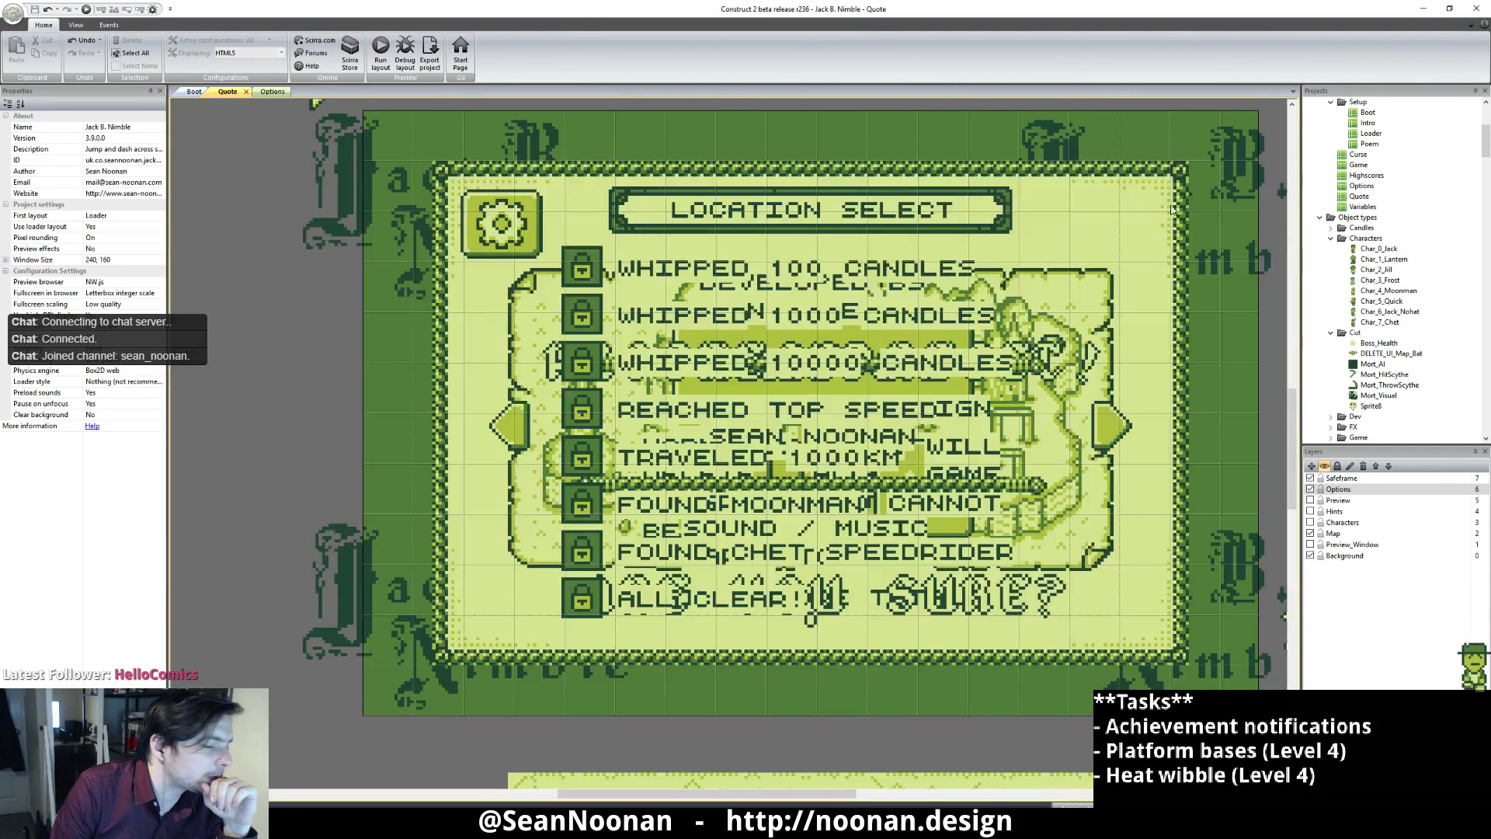
pyautogui.doubleClick(1375, 269)
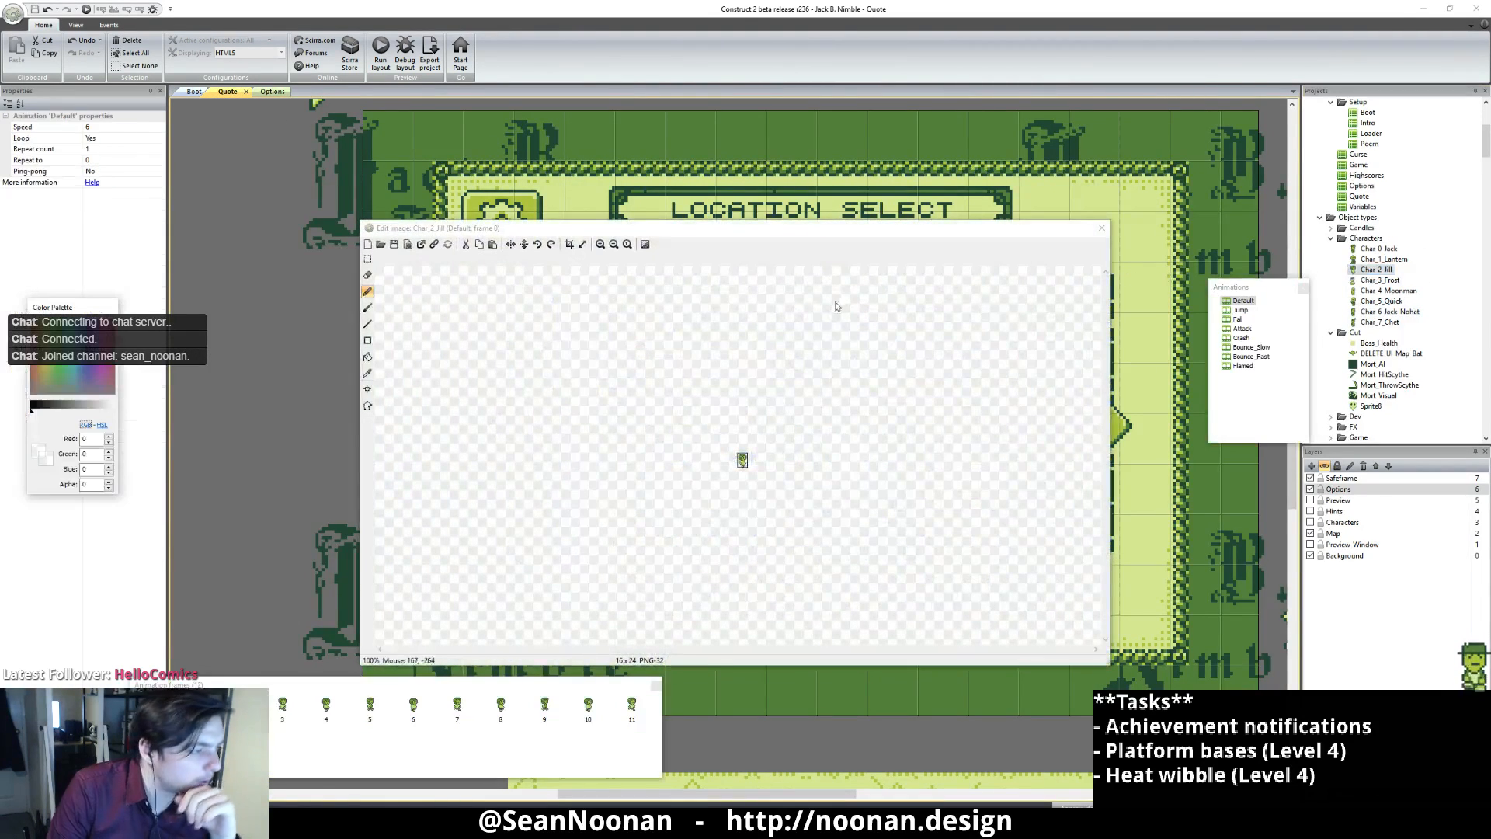
pyautogui.click(1238, 319)
pyautogui.keyDown('ctrl'); pyautogui.scroll(5, 748, 385); pyautogui.keyUp('ctrl')
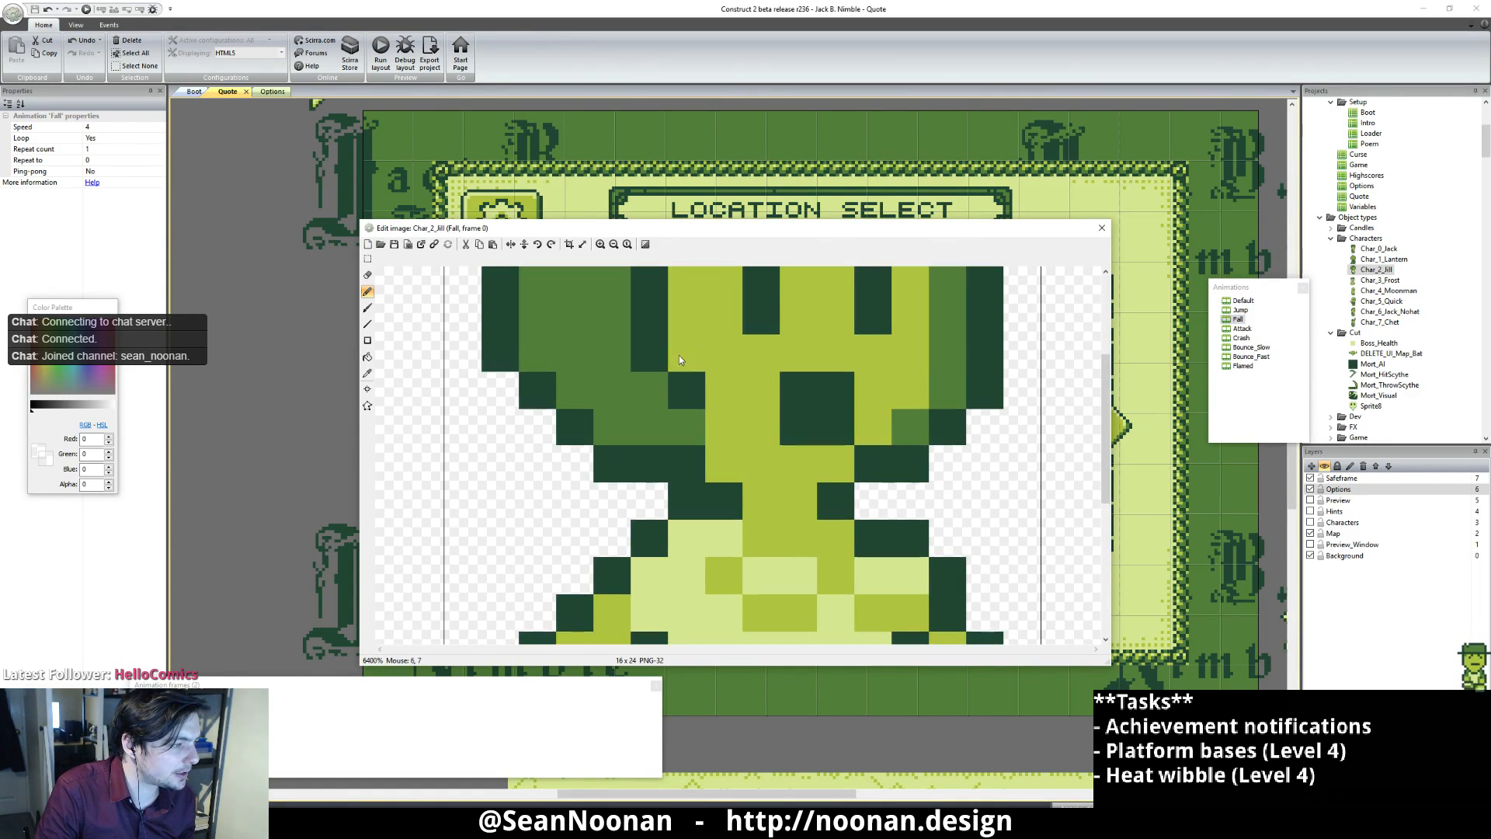
pyautogui.scroll(3, 677, 354)
pyautogui.keyDown('ctrl'); pyautogui.click(673, 455); pyautogui.keyUp('ctrl')
pyautogui.click(590, 432)
pyautogui.keyDown('ctrl'); pyautogui.click(636, 362); pyautogui.keyUp('ctrl')
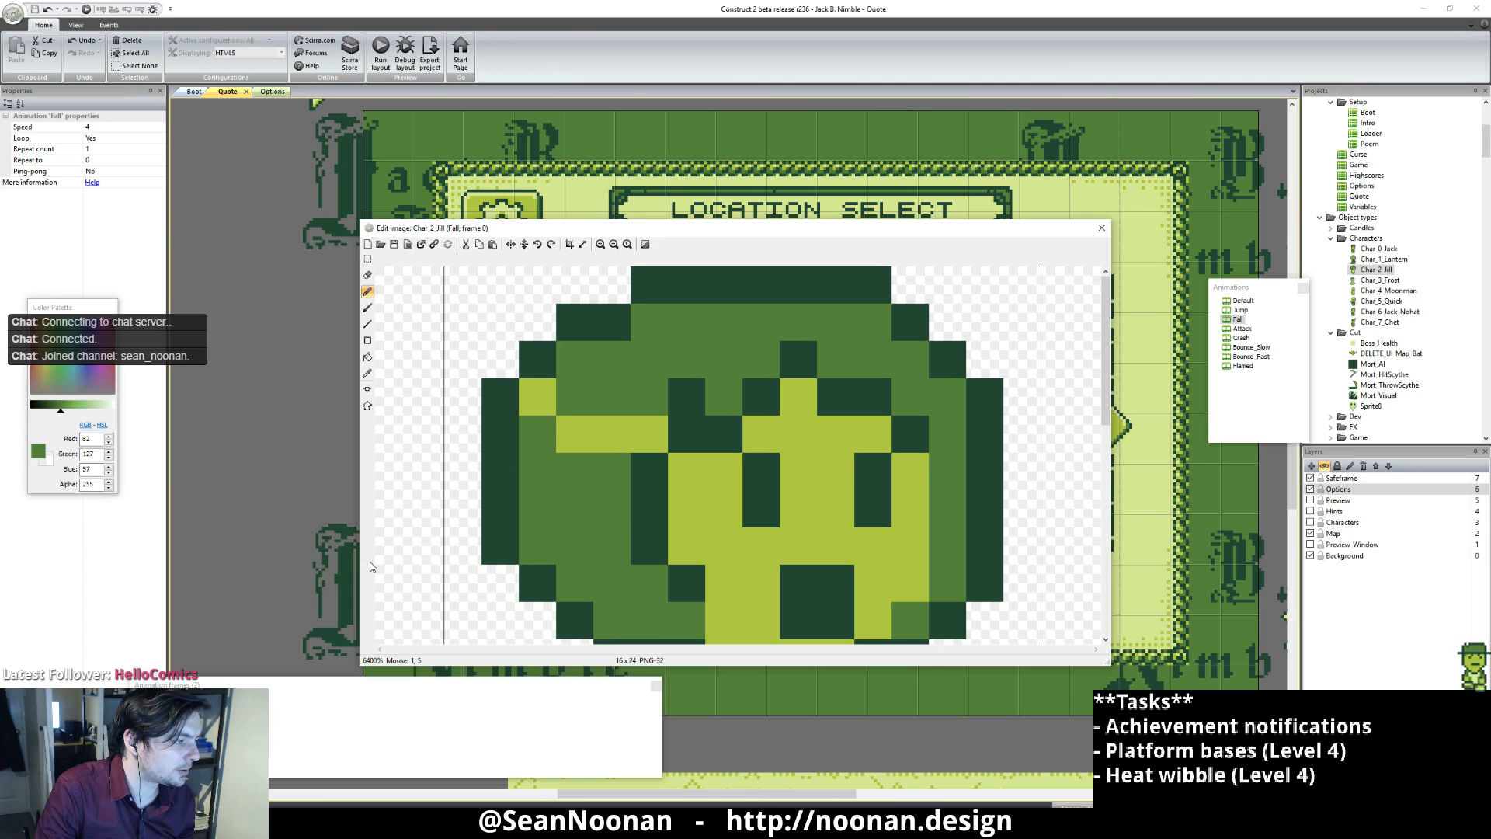
# Step: Touch up the hair highlight in frame 1 of Jill's Fall animation with the sprite's own greens
pyautogui.click(204, 724)
pyautogui.click(203, 724)
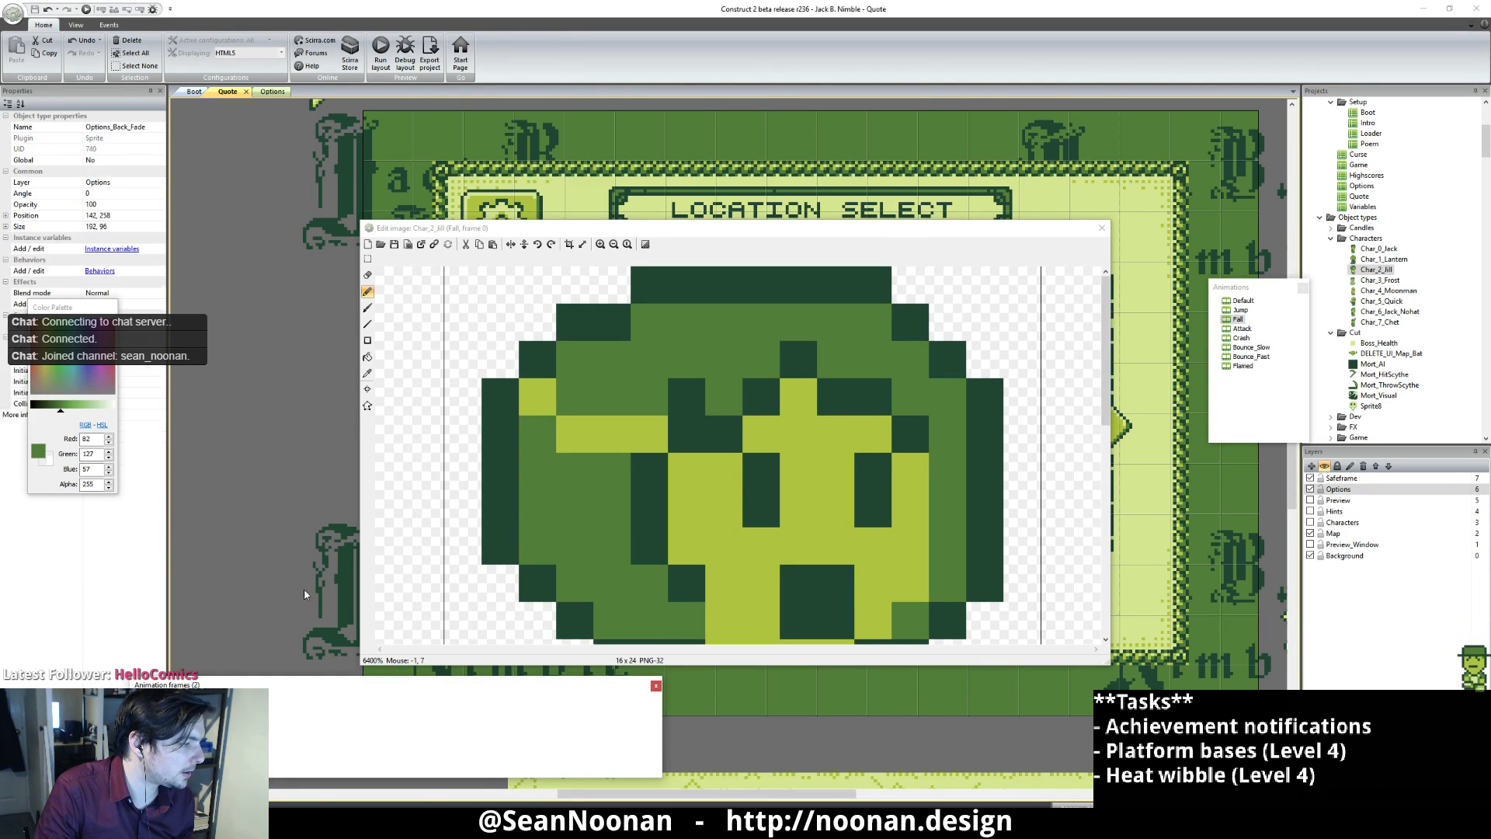
pyautogui.click(577, 407)
pyautogui.click(576, 402)
pyautogui.keyDown('ctrl'); pyautogui.click(602, 431); pyautogui.keyUp('ctrl')
pyautogui.scroll(-4, 576, 440)
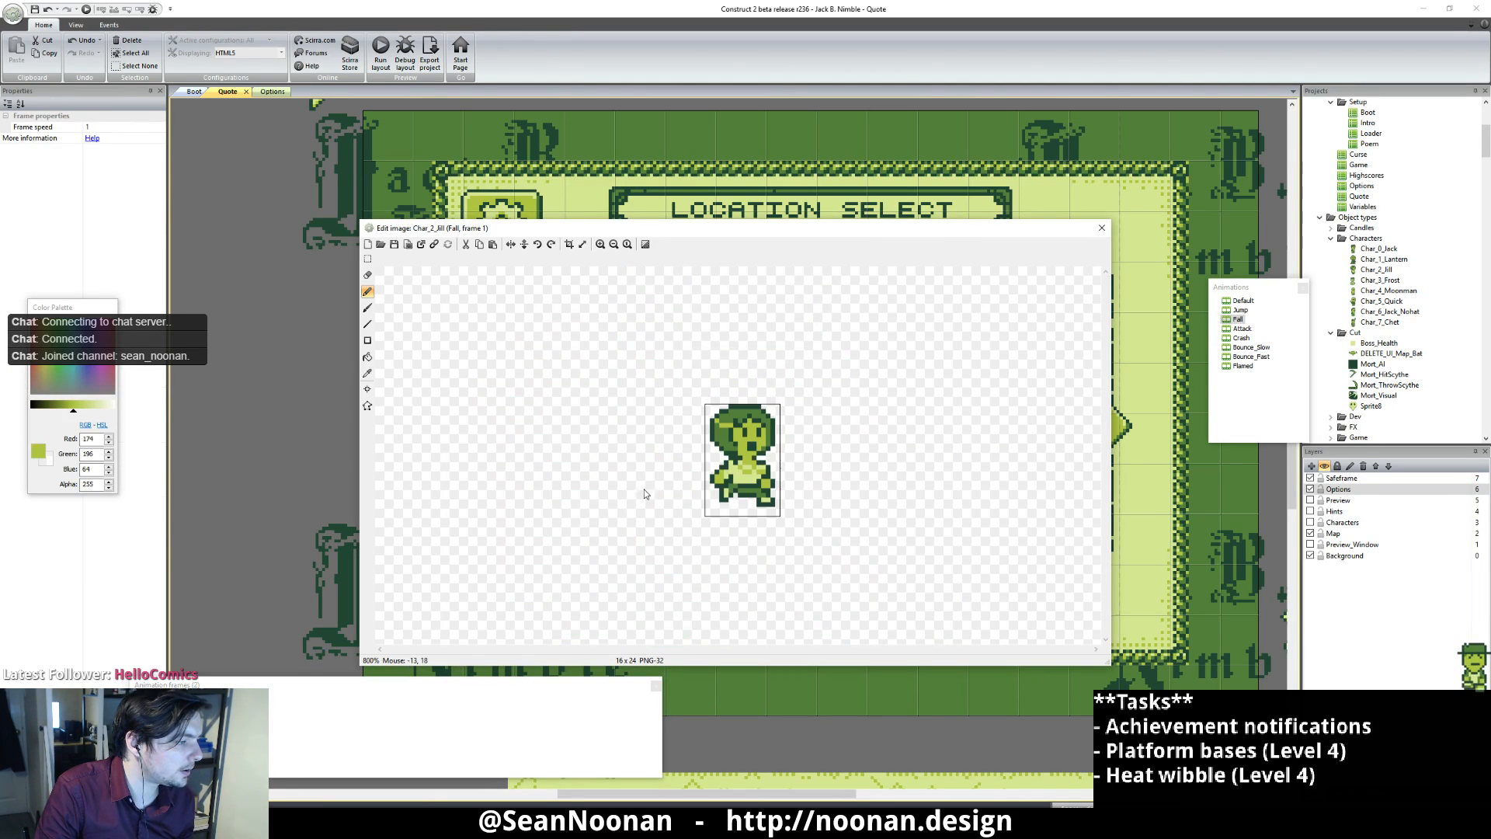
pyautogui.scroll(4, 738, 449)
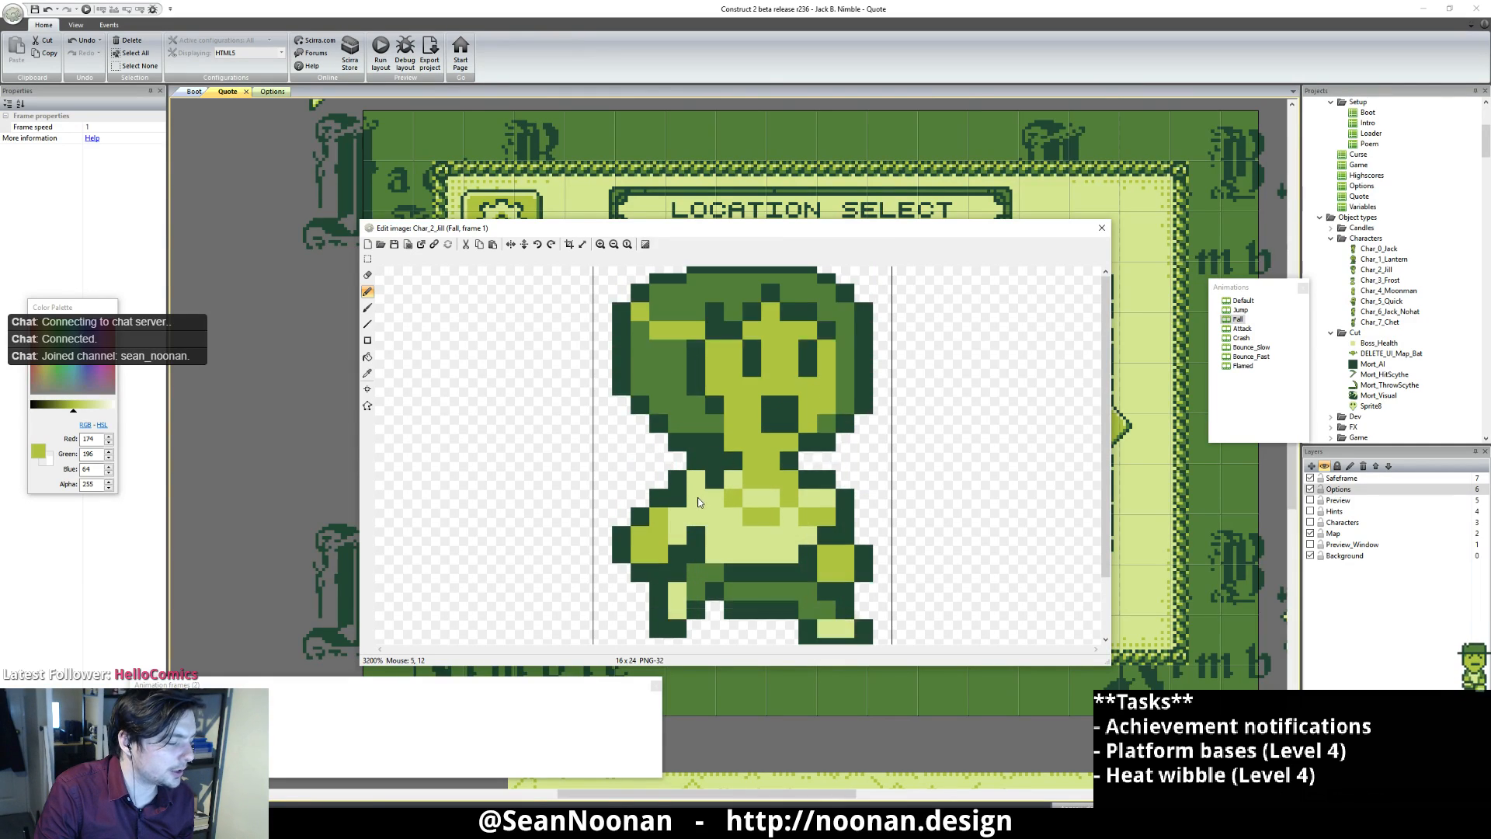
pyautogui.scroll(-4, 699, 496)
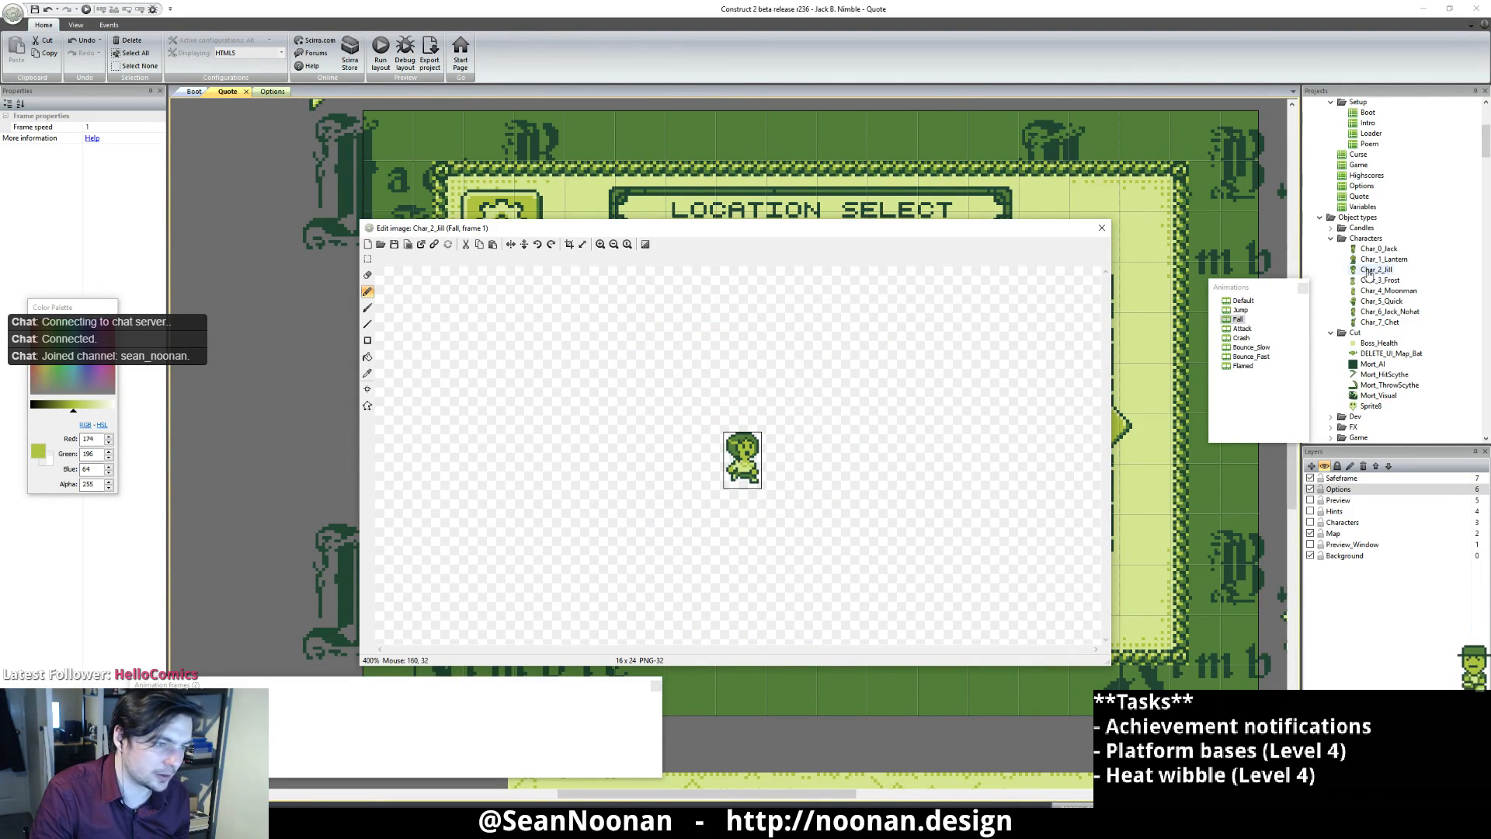
# Step: Compare the hair in Jill's Jump and Fall animations and close the image editor
pyautogui.click(1241, 311)
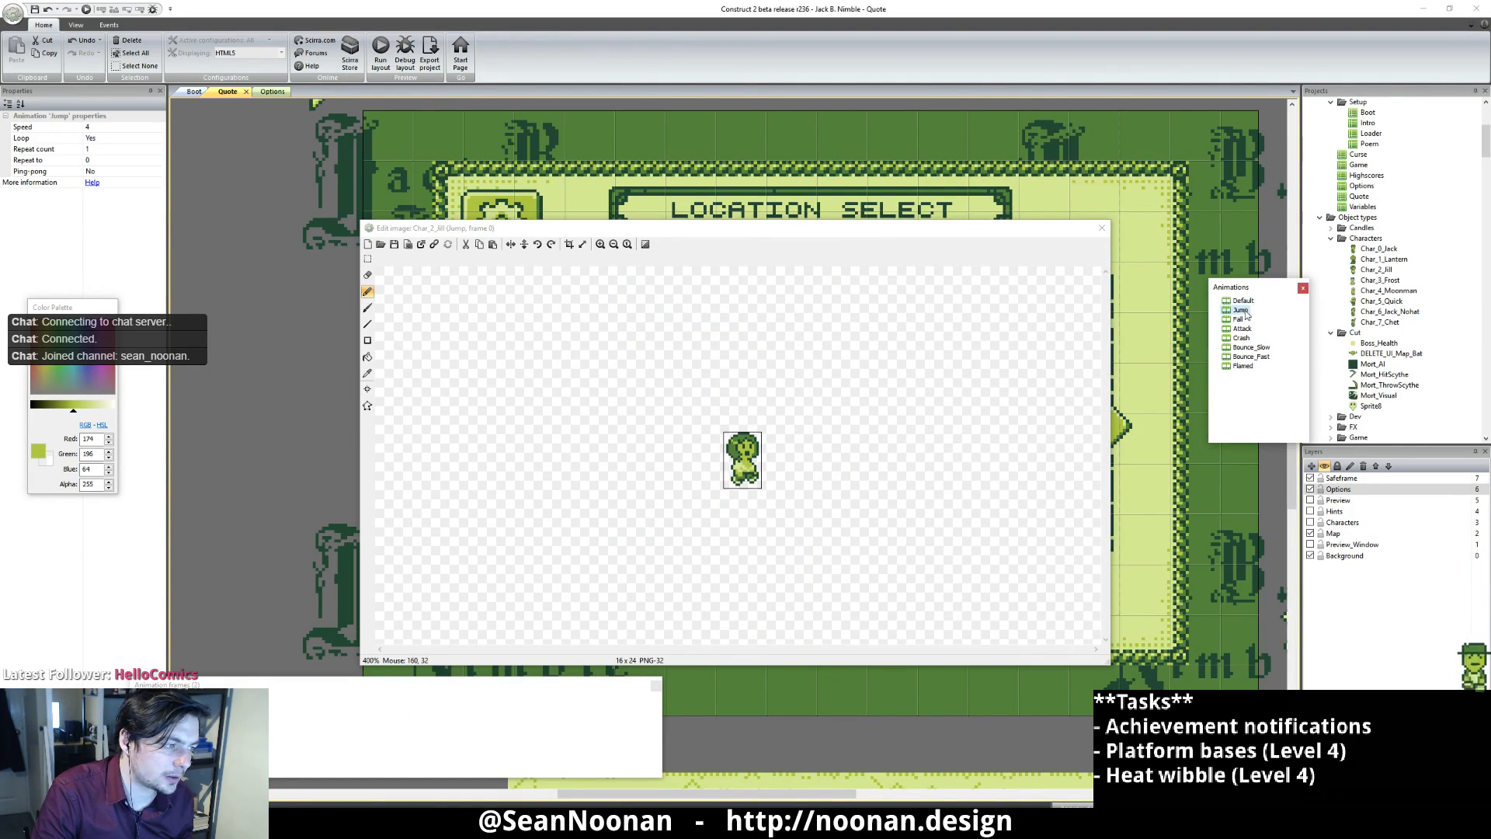
pyautogui.click(1239, 319)
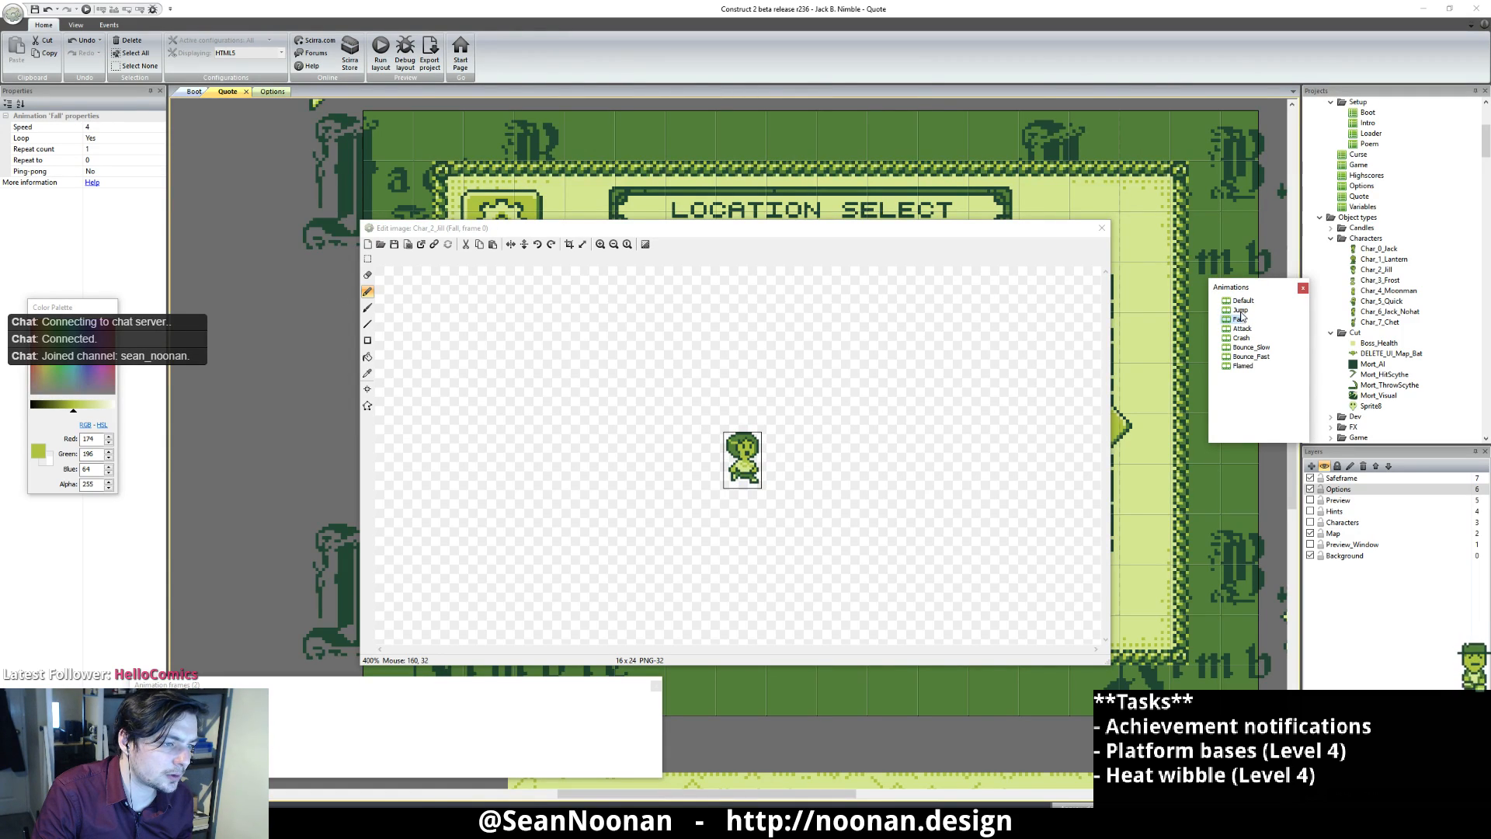
pyautogui.click(1240, 311)
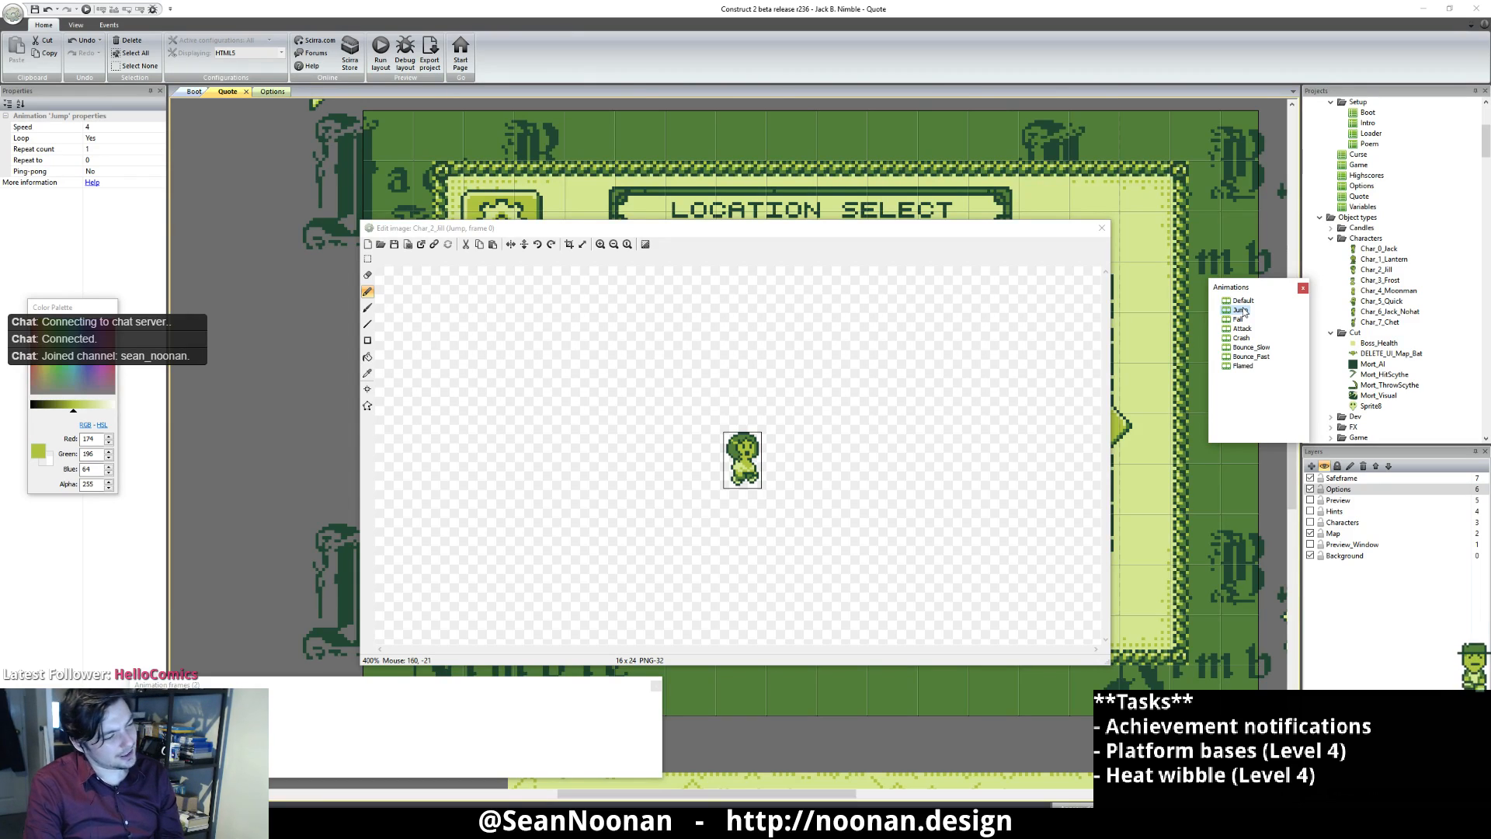
pyautogui.click(1235, 320)
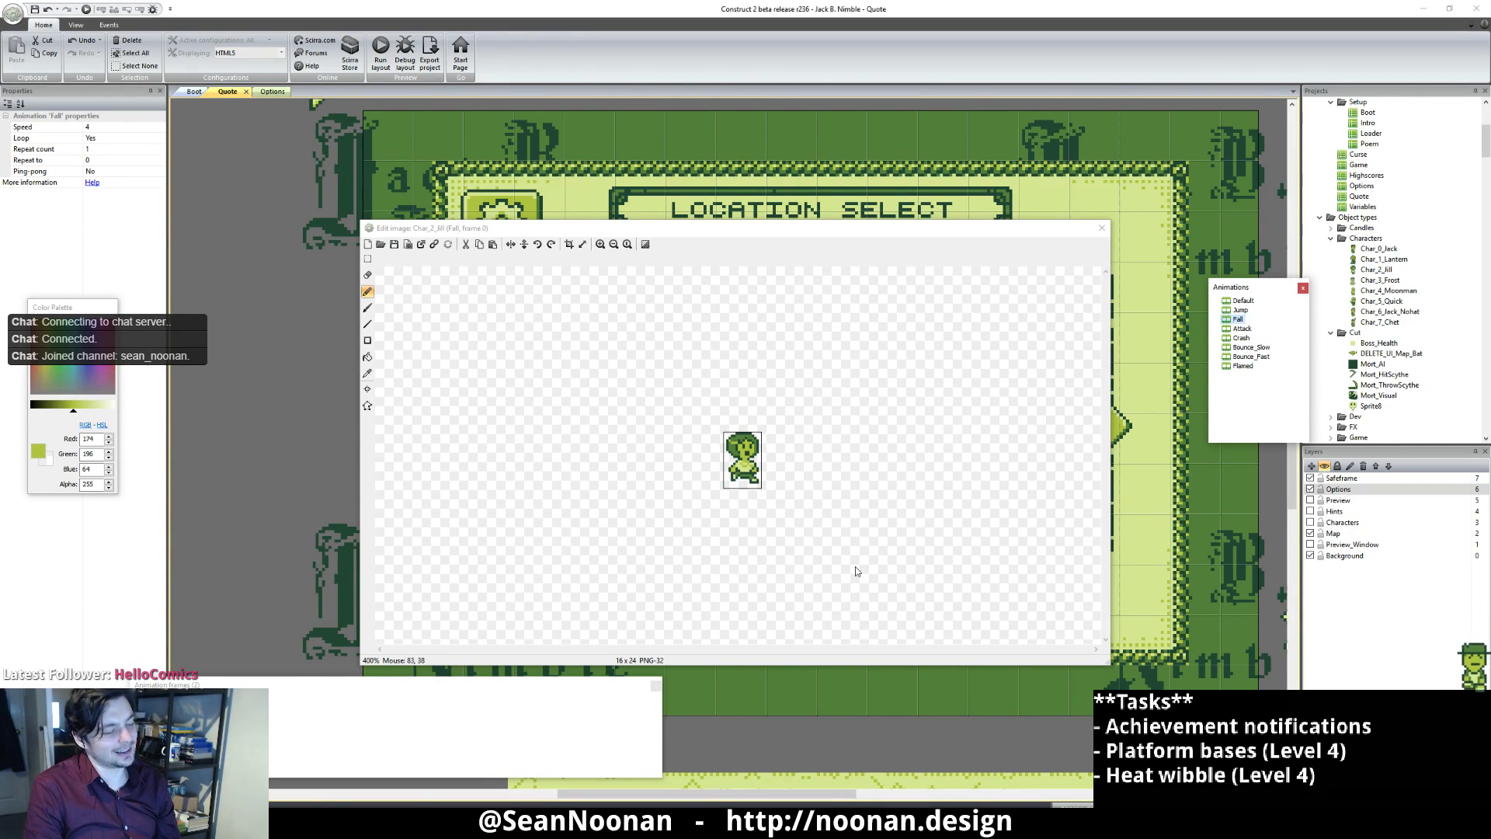
pyautogui.click(222, 722)
pyautogui.click(164, 722)
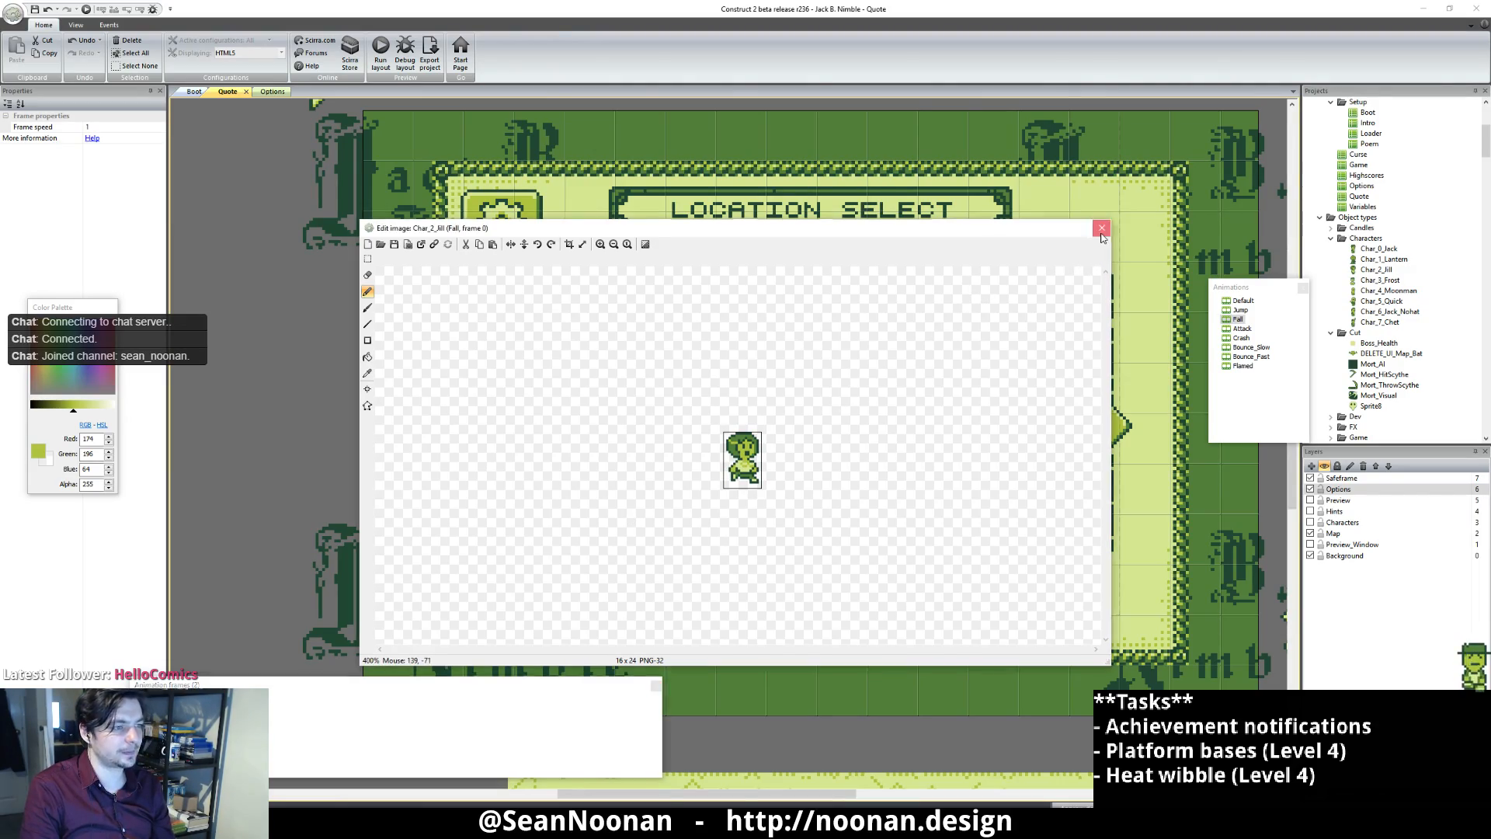
pyautogui.click(1102, 227)
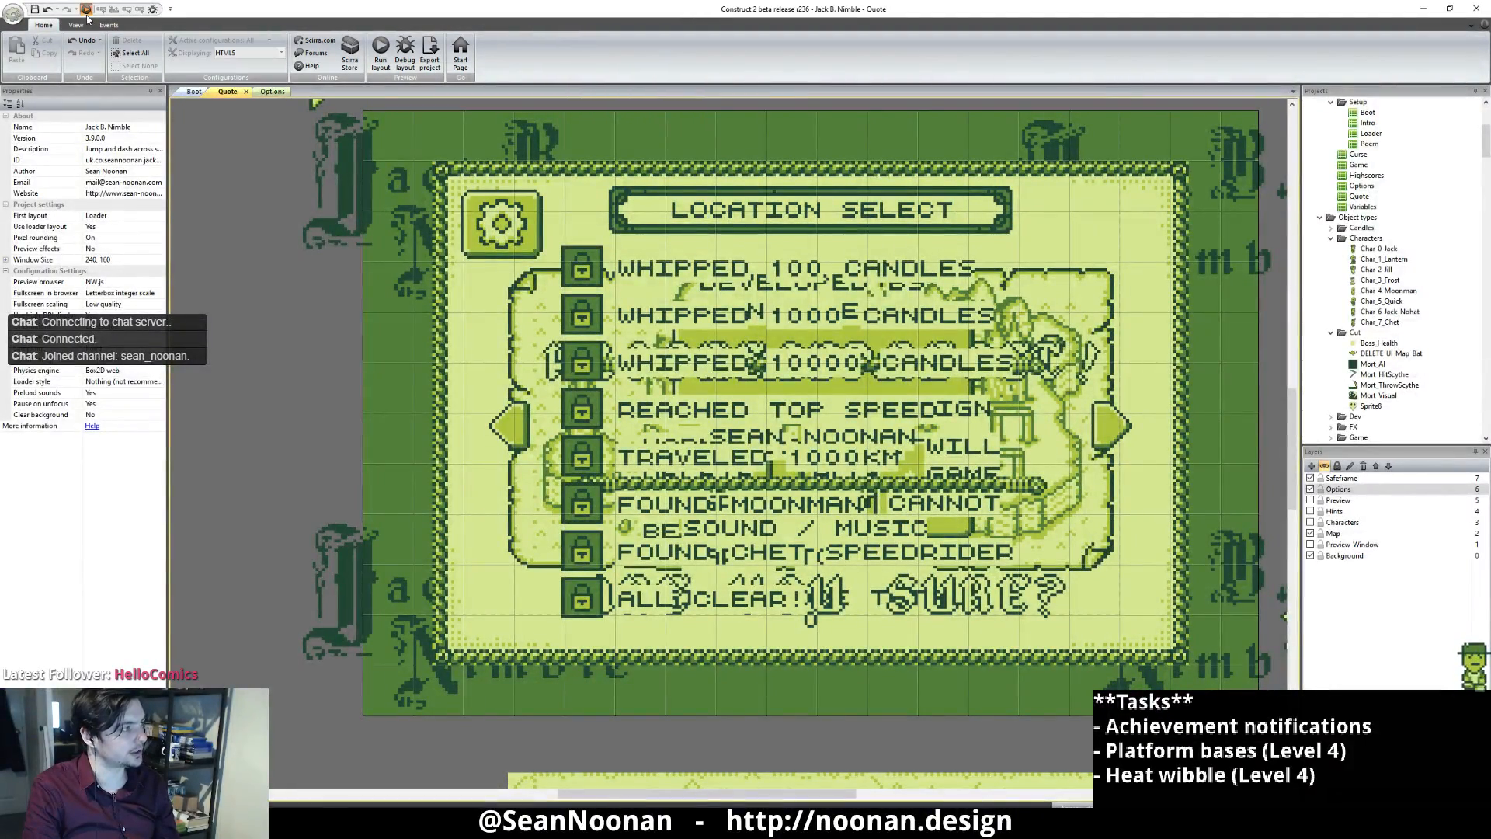
# Step: Preview the game and play a run as Jack B. Nimble from the map location among the stone columns, using the preselected theme
pyautogui.press('F5')
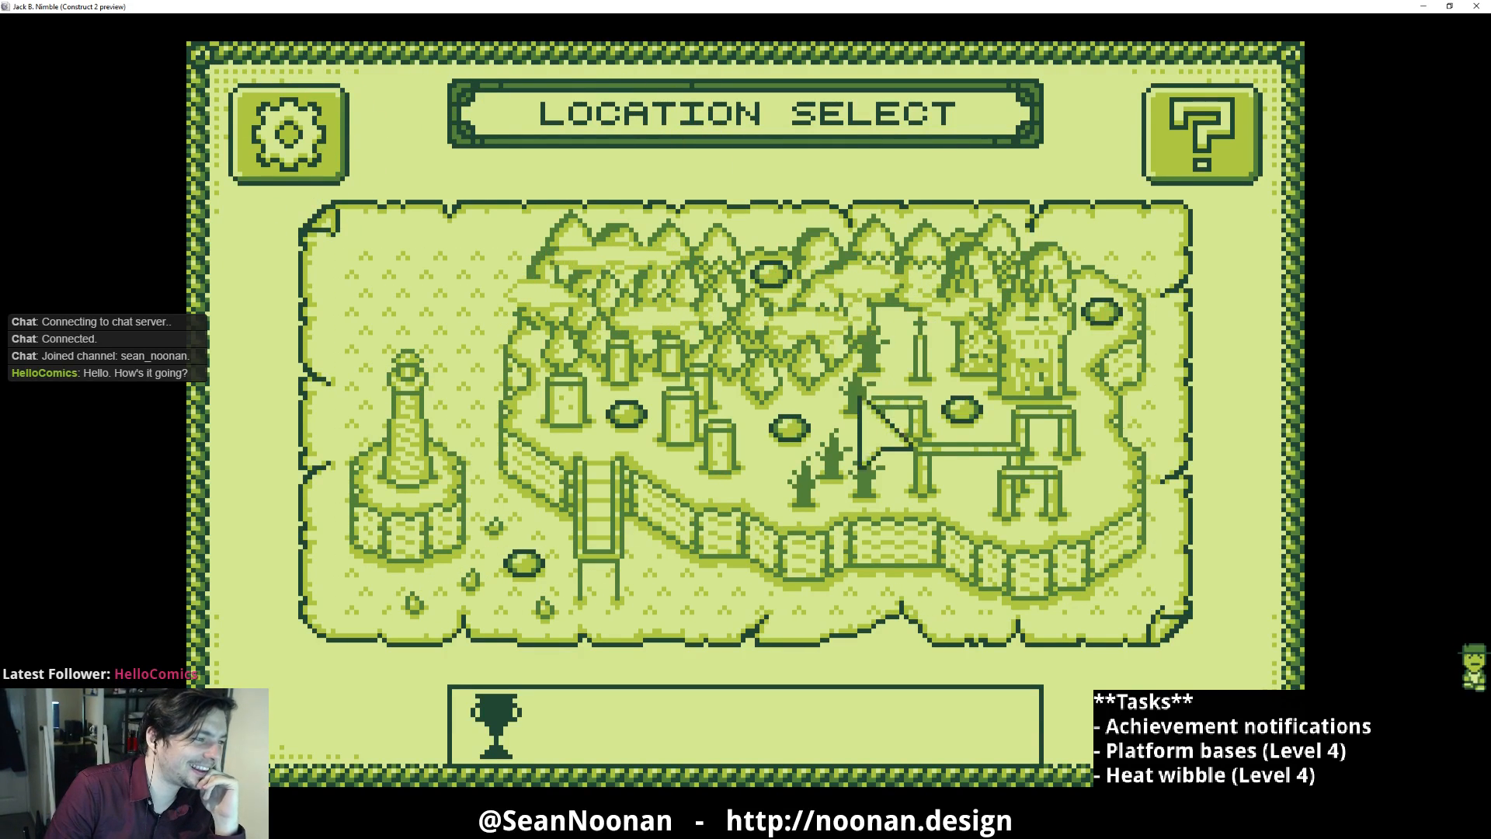
pyautogui.click(631, 427)
pyautogui.click(1173, 680)
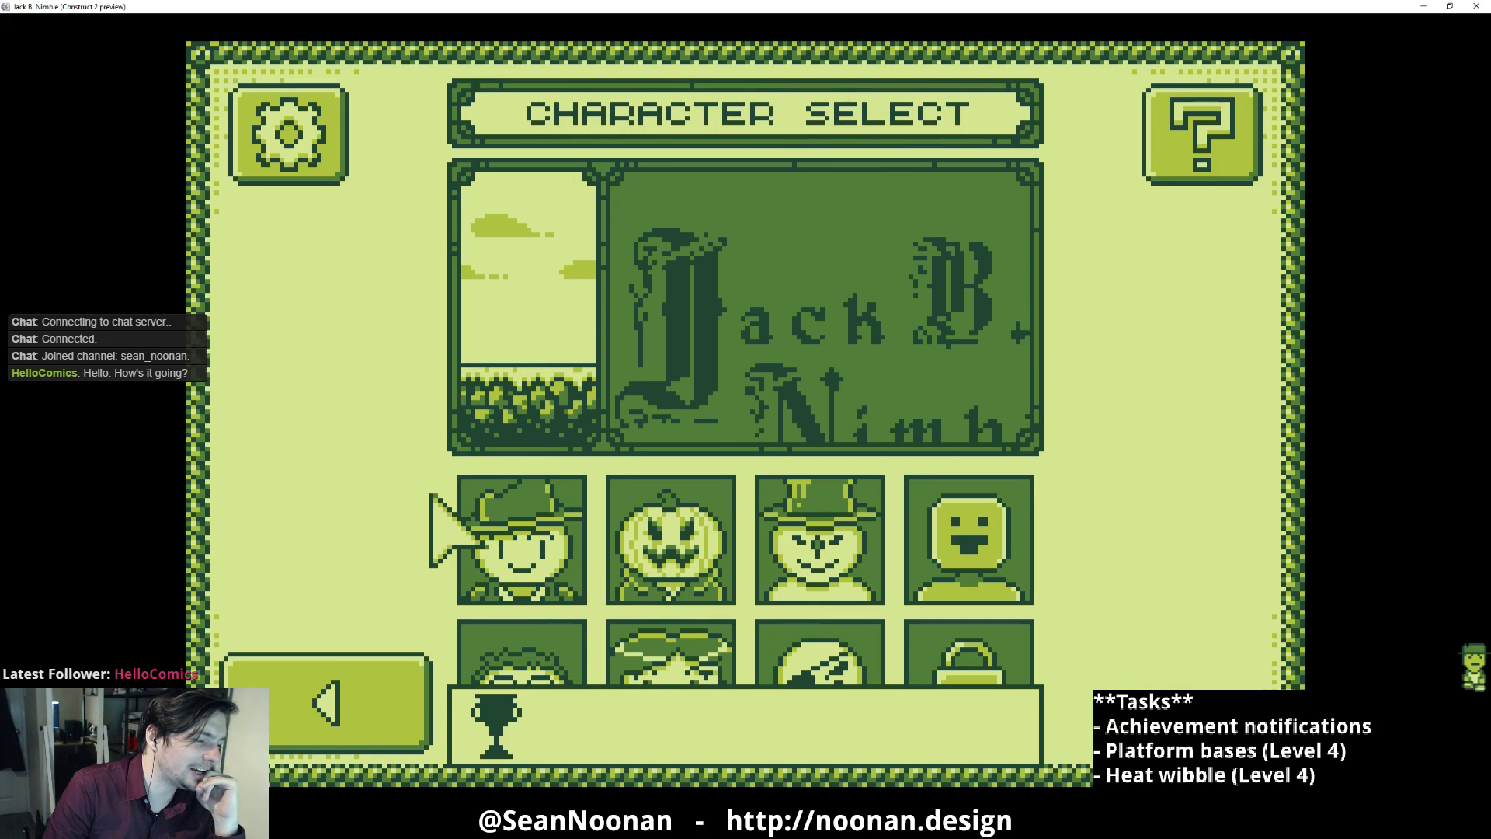
pyautogui.click(475, 528)
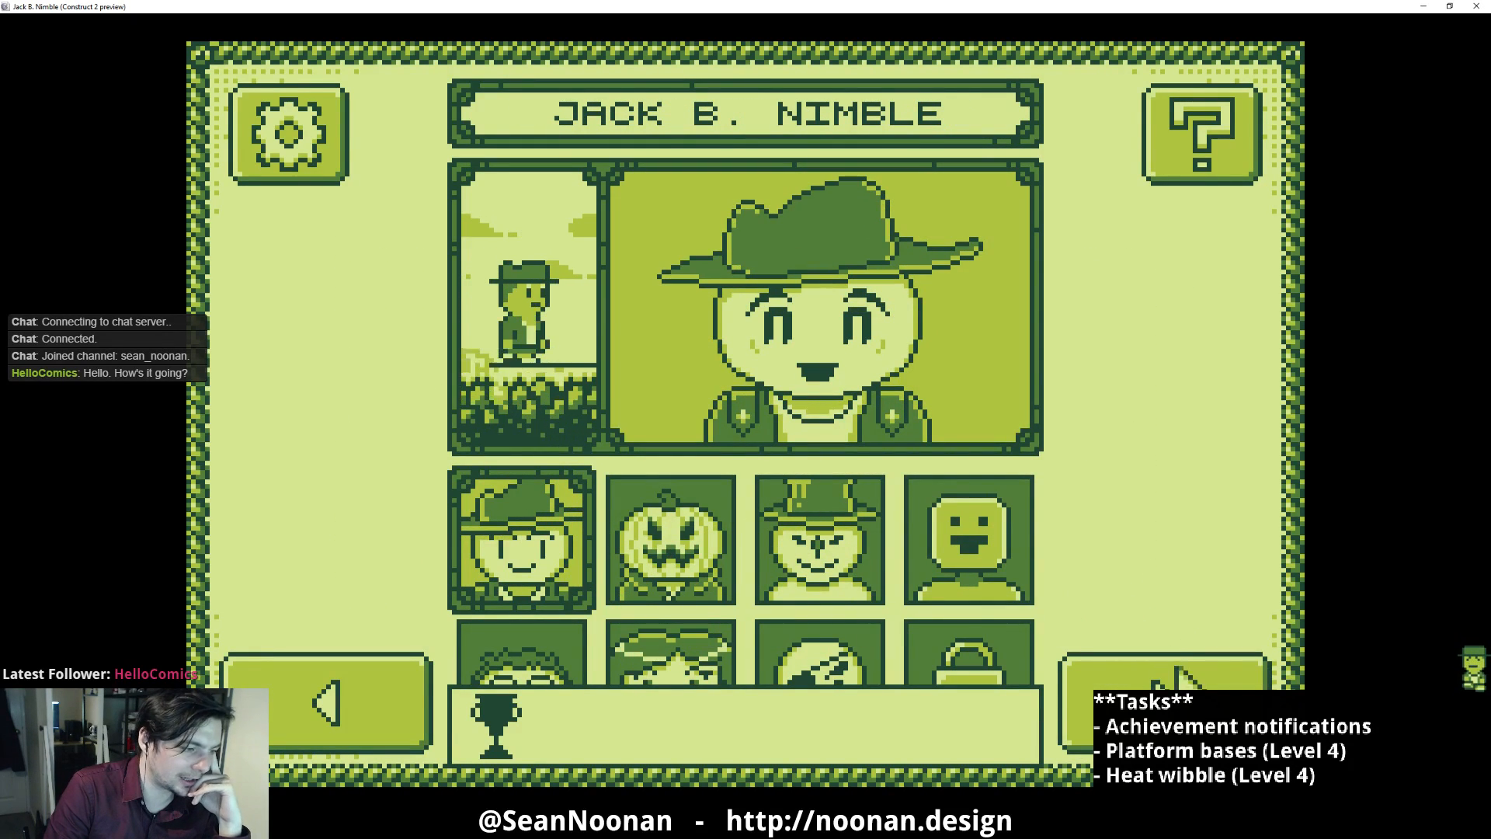
pyautogui.click(1173, 676)
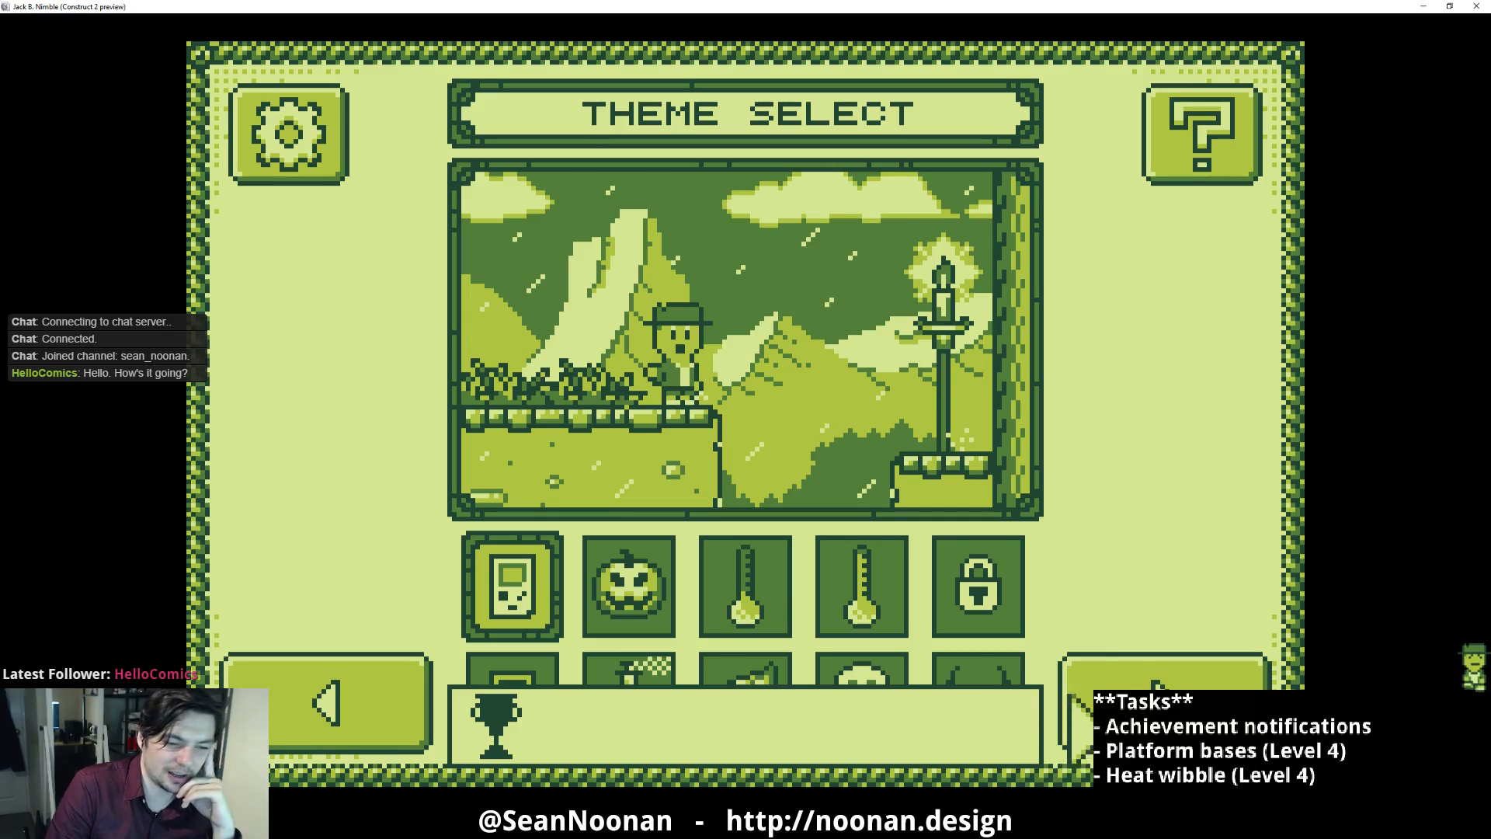
pyautogui.click(1156, 682)
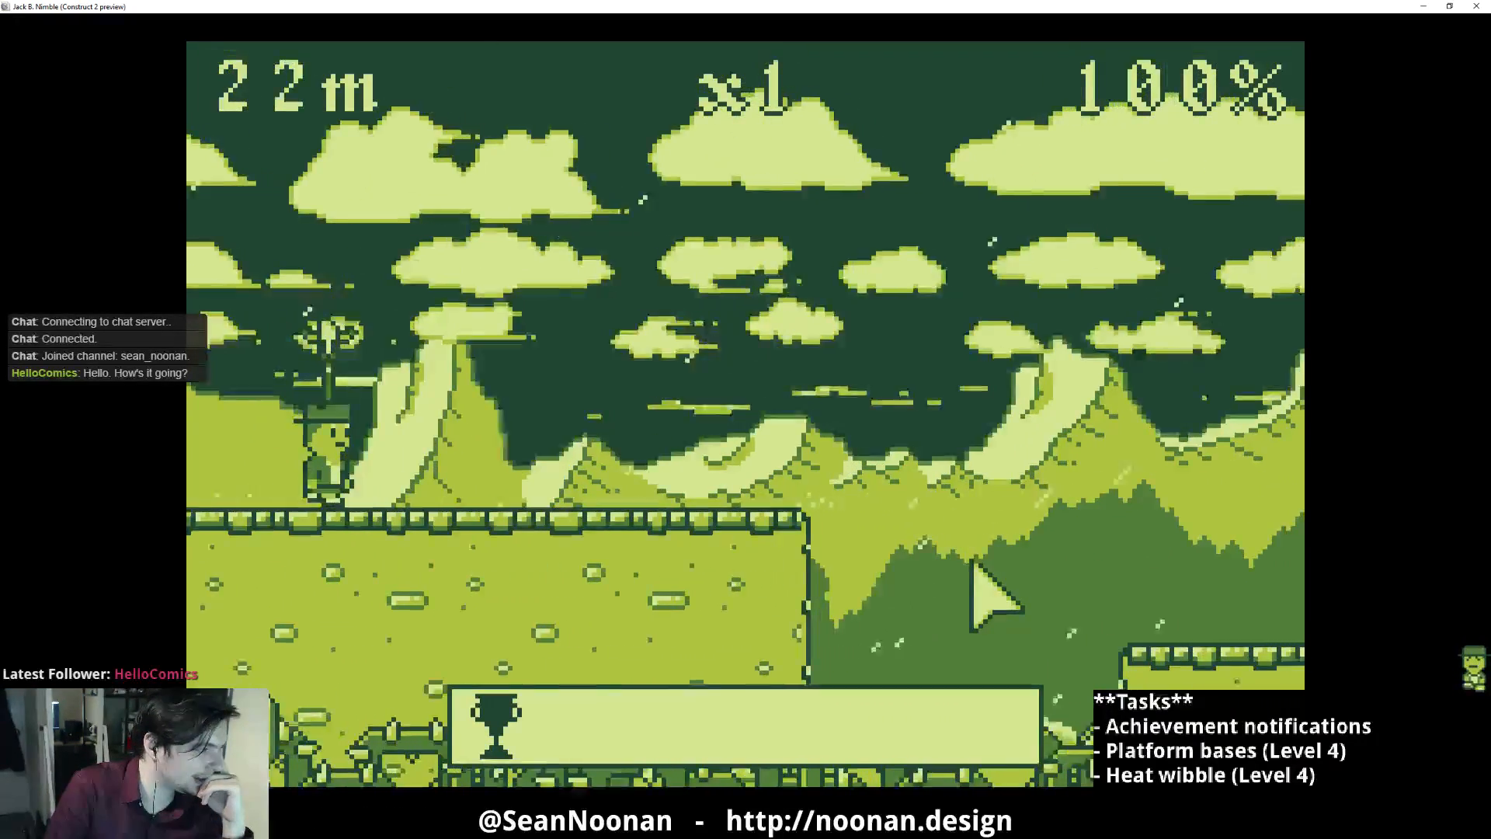
pyautogui.press('space')
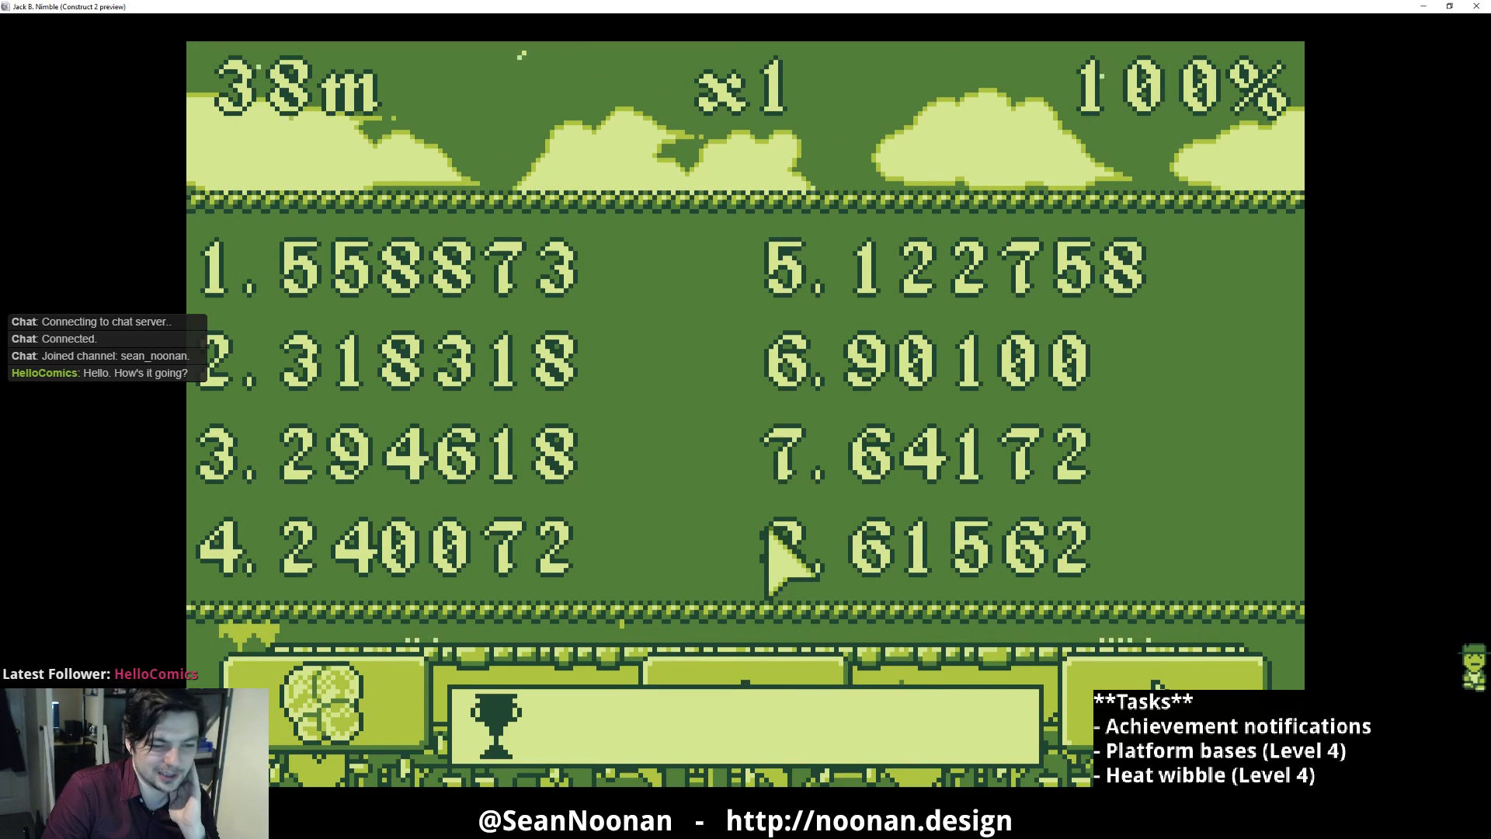
# Step: Return to the location map and start a run at Bitter Bluffs as Jill Nimble with the preselected theme
pyautogui.click(723, 709)
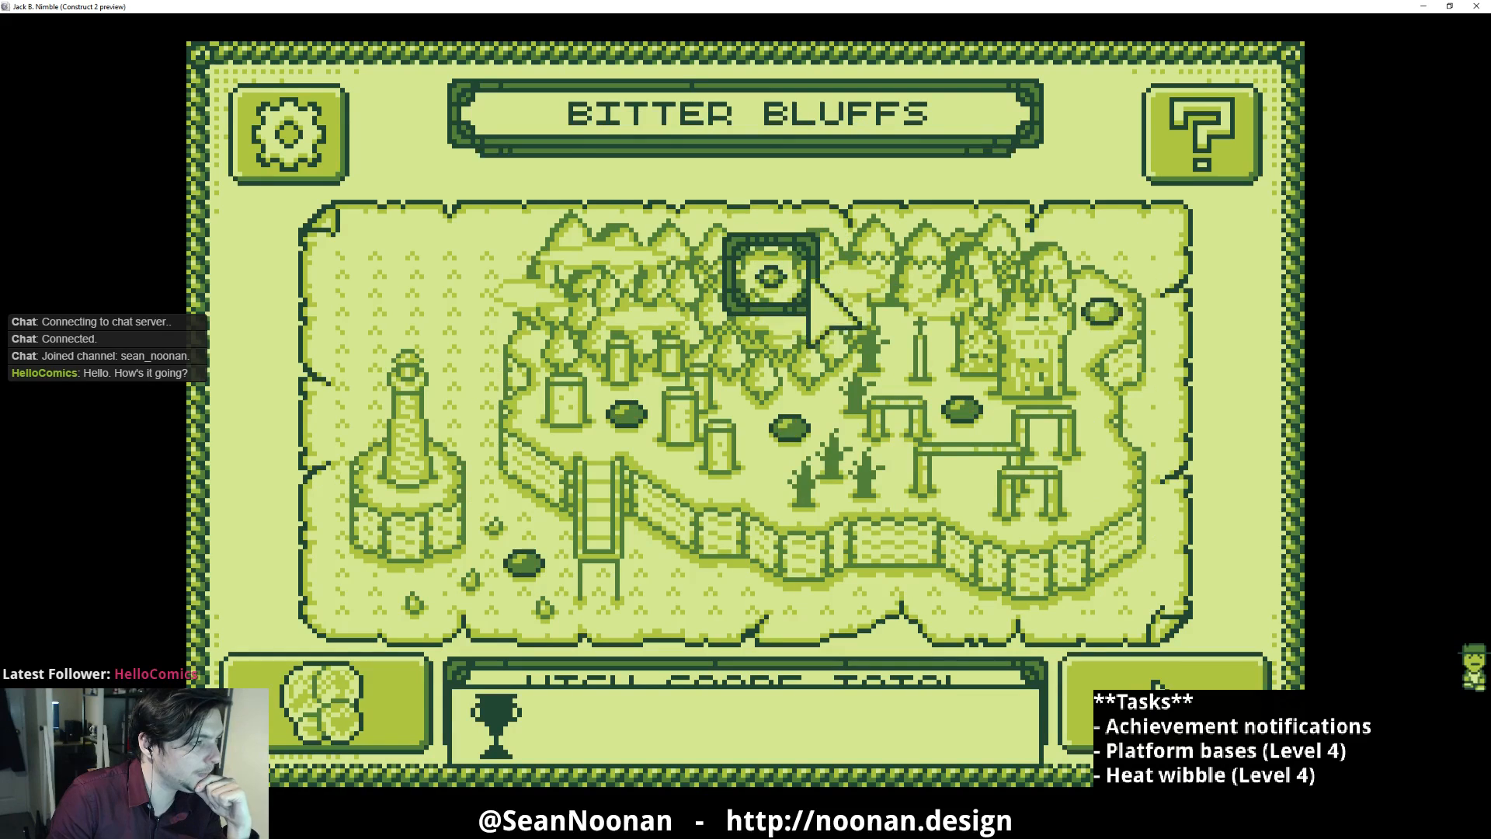
pyautogui.click(1118, 668)
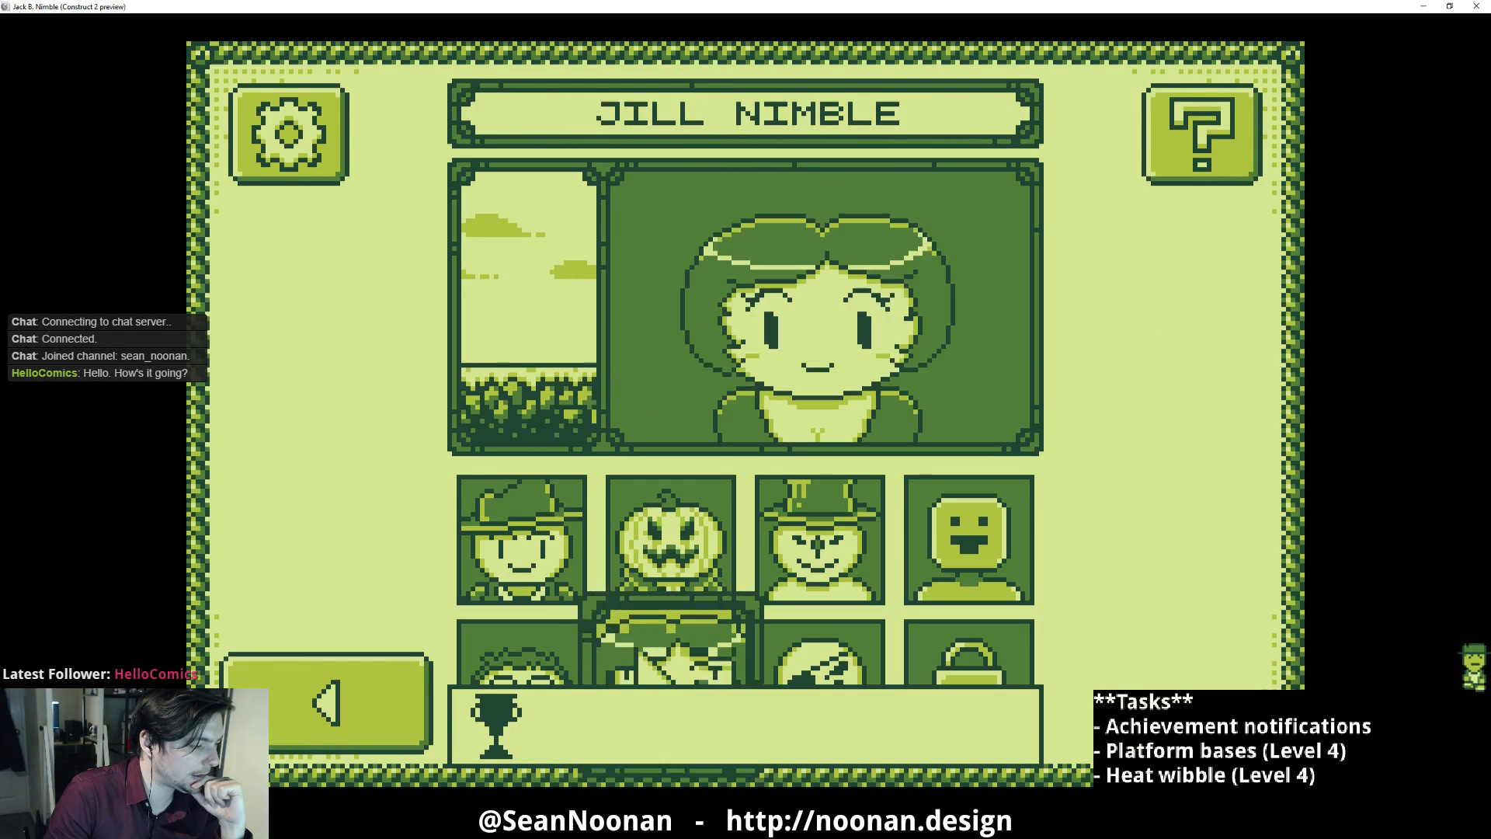
pyautogui.click(1118, 660)
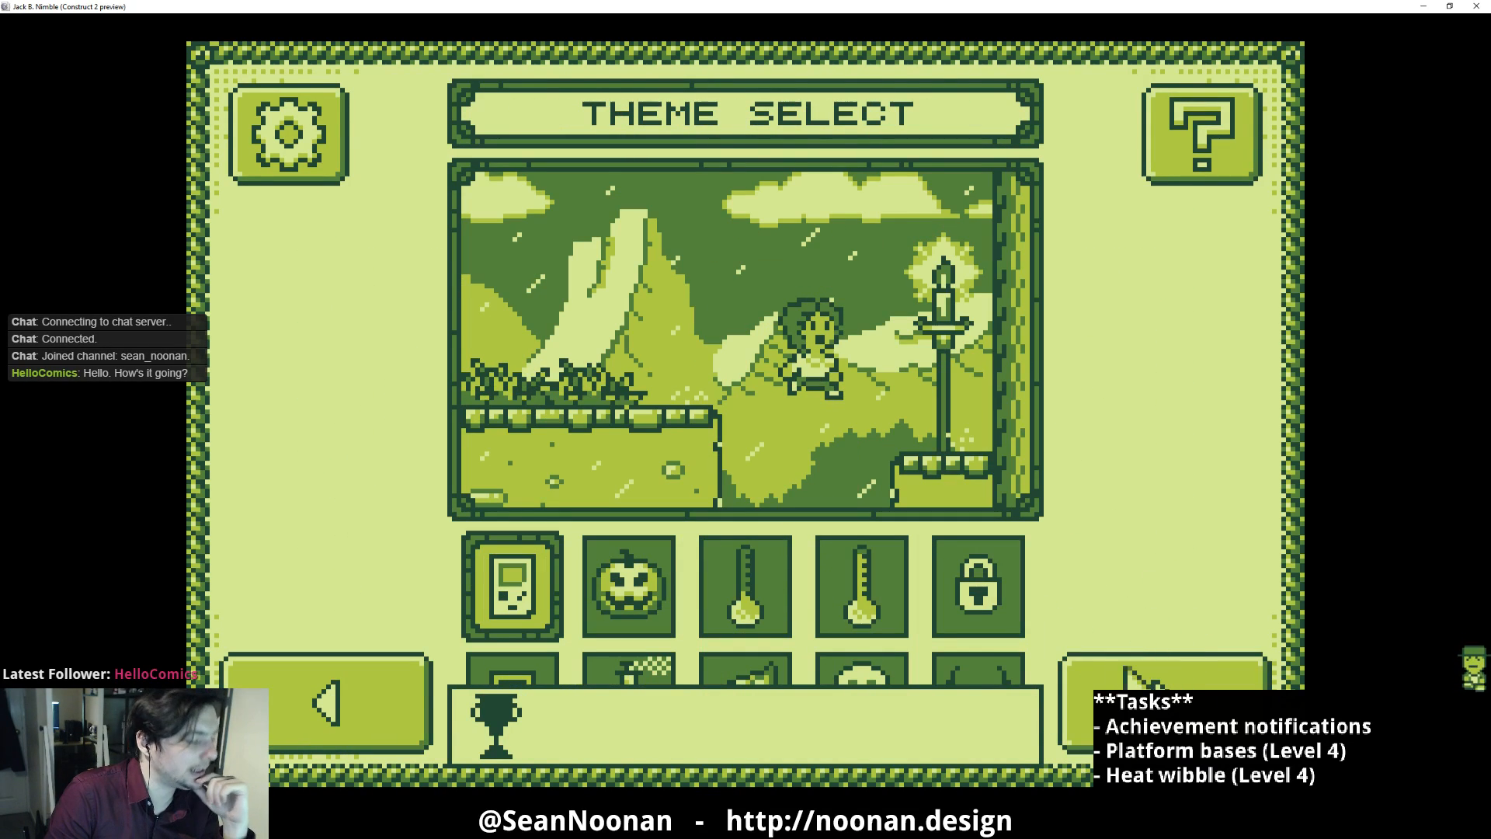
pyautogui.click(1029, 660)
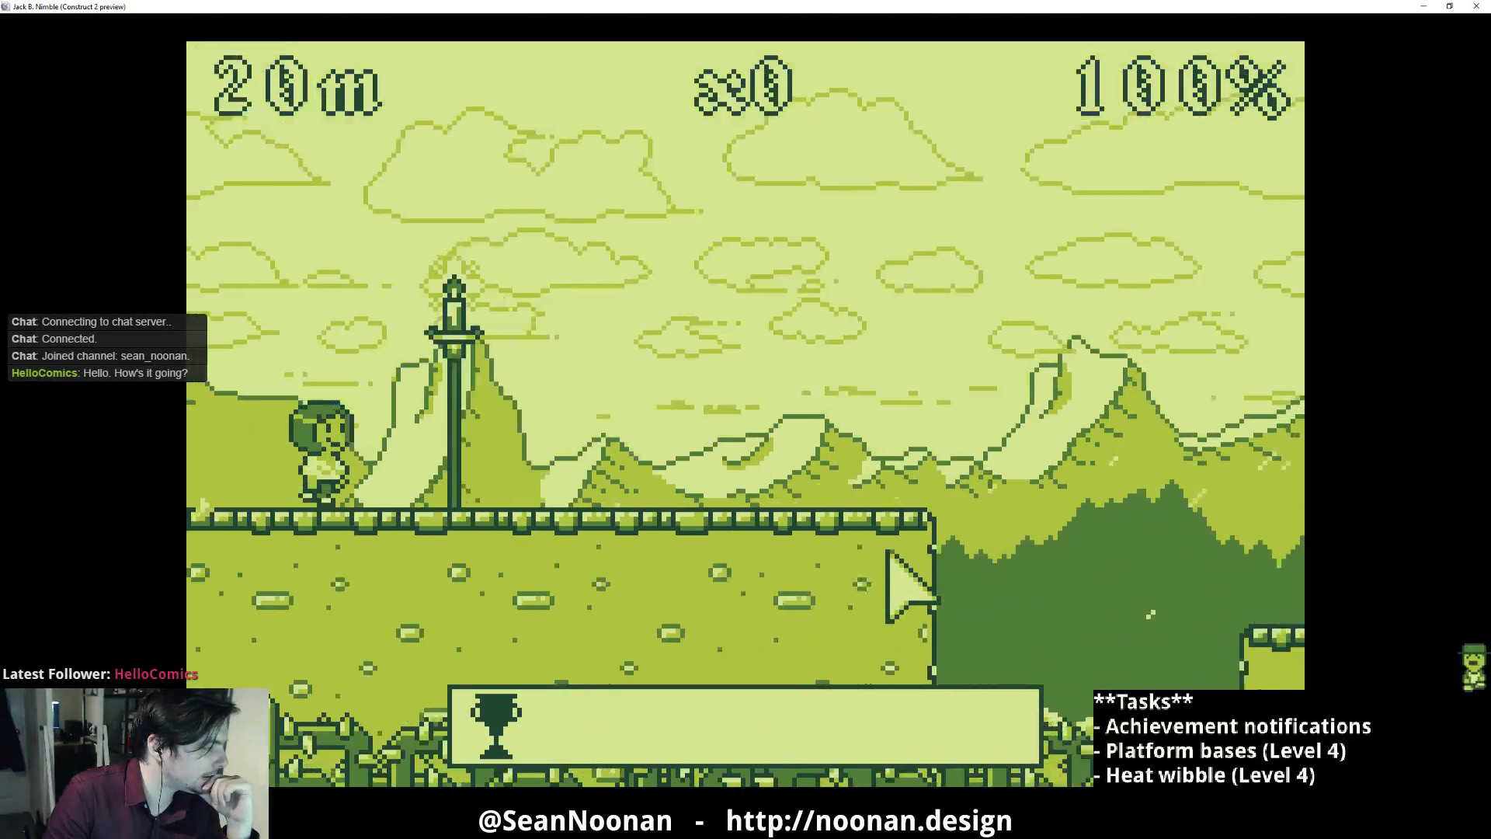
# Step: Play the Bitter Bluffs run as Jill, jumping between the platforms to check her hair in motion, and close the preview
pyautogui.click(889, 555)
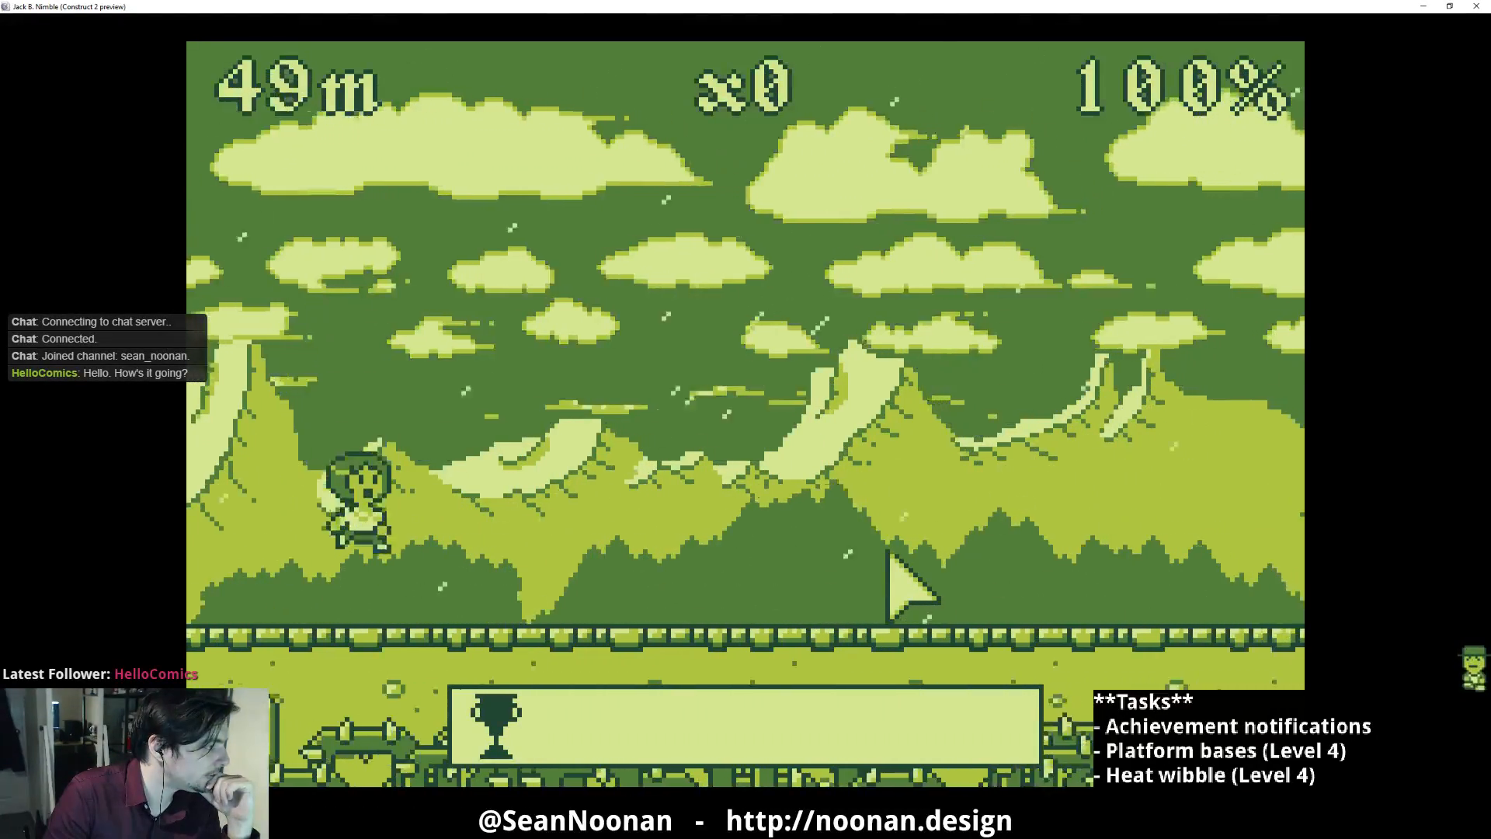
pyautogui.click(888, 553)
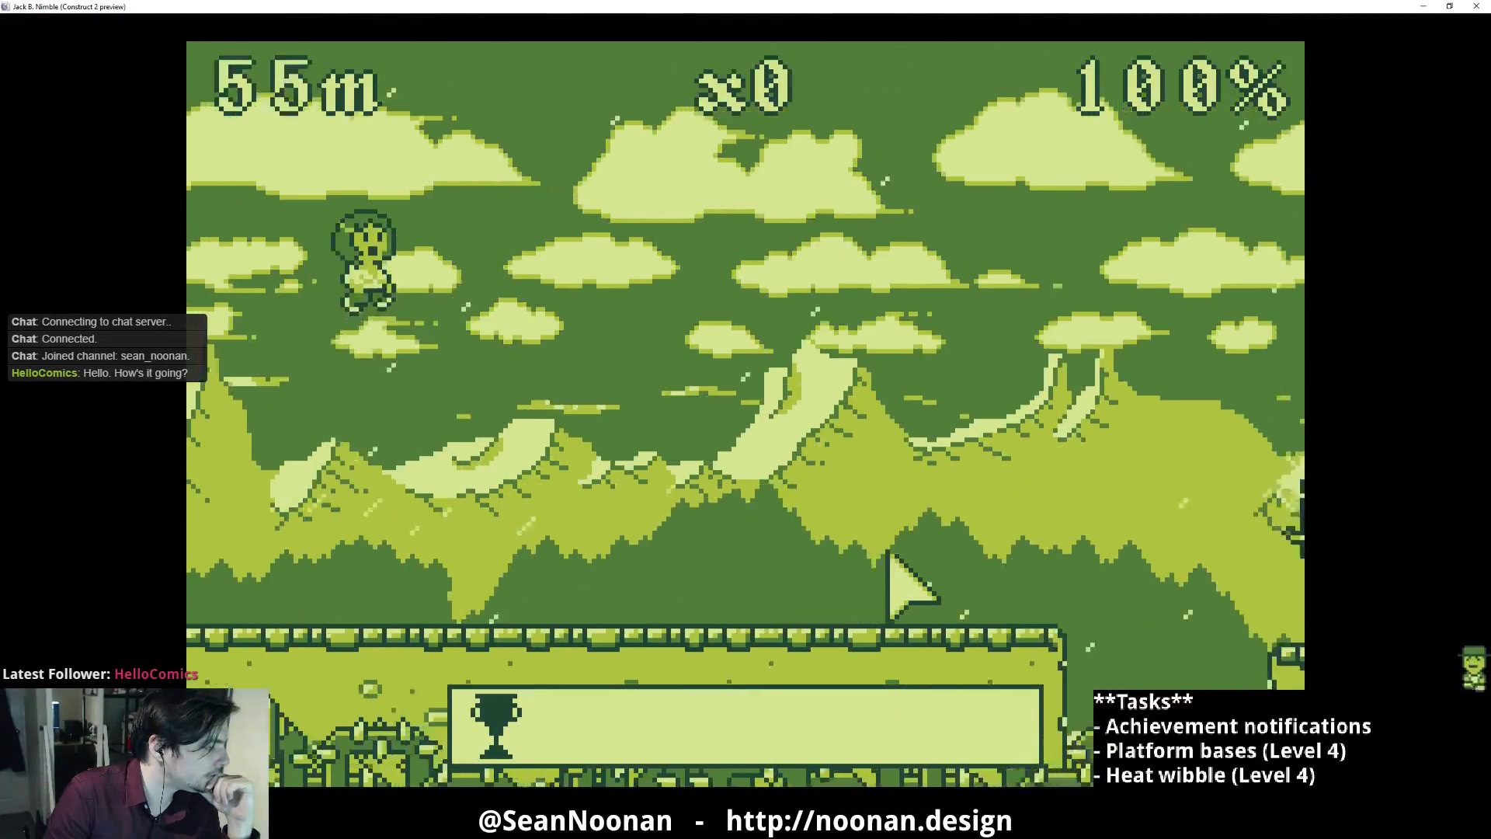
pyautogui.click(883, 553)
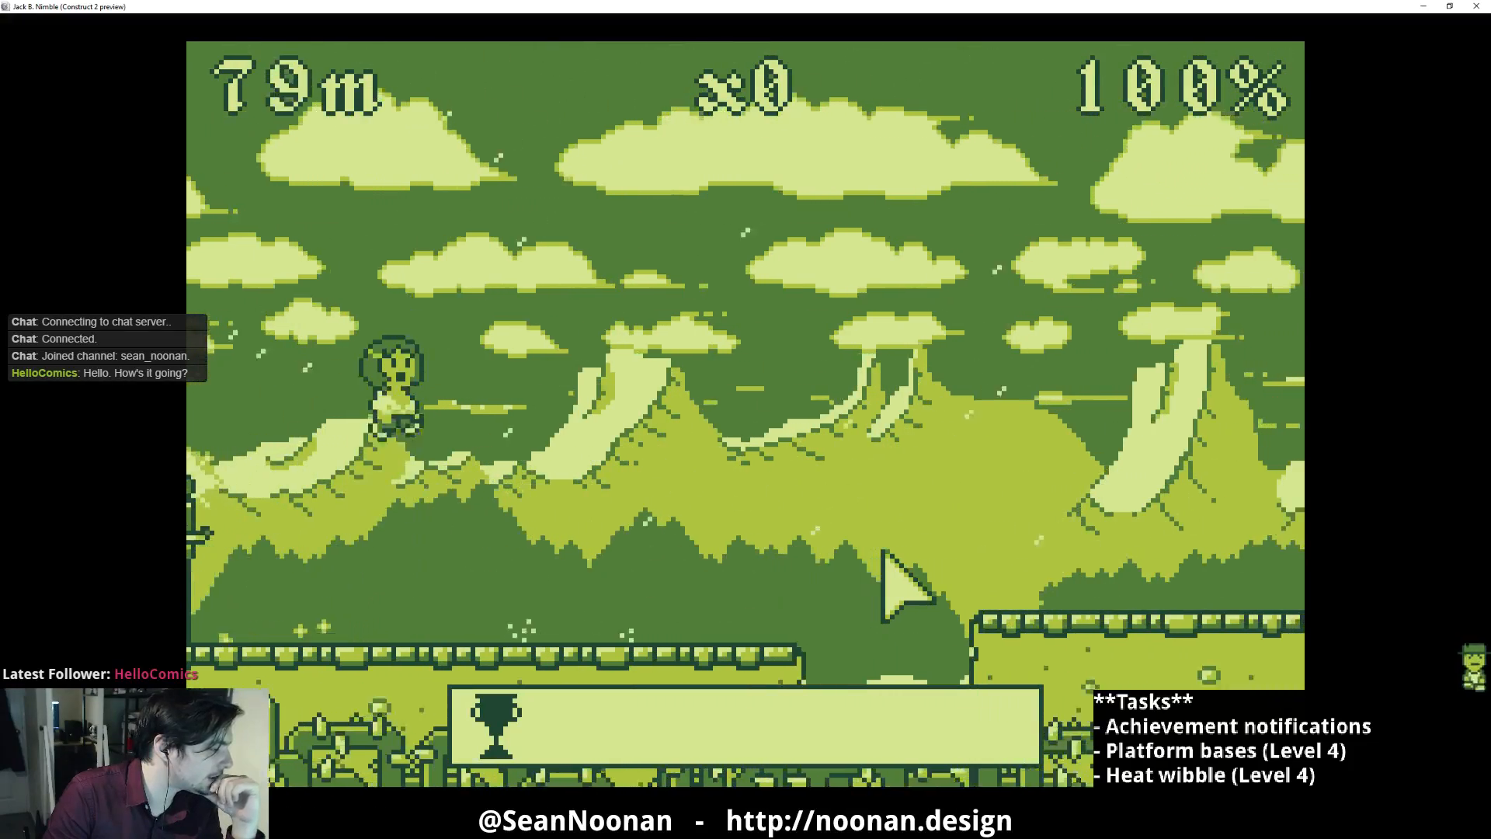
pyautogui.click(882, 552)
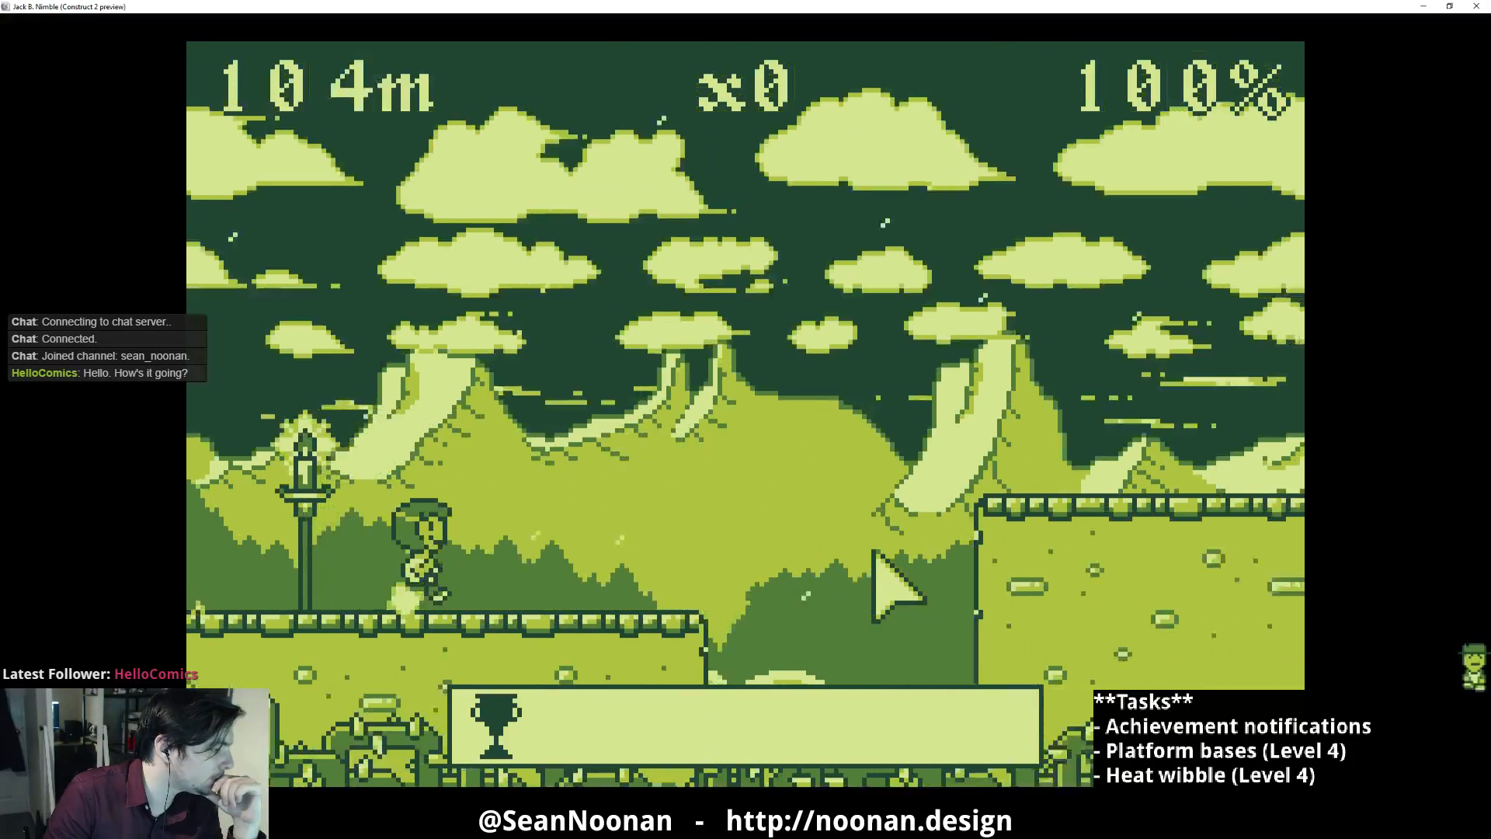
pyautogui.click(876, 553)
pyautogui.click(871, 552)
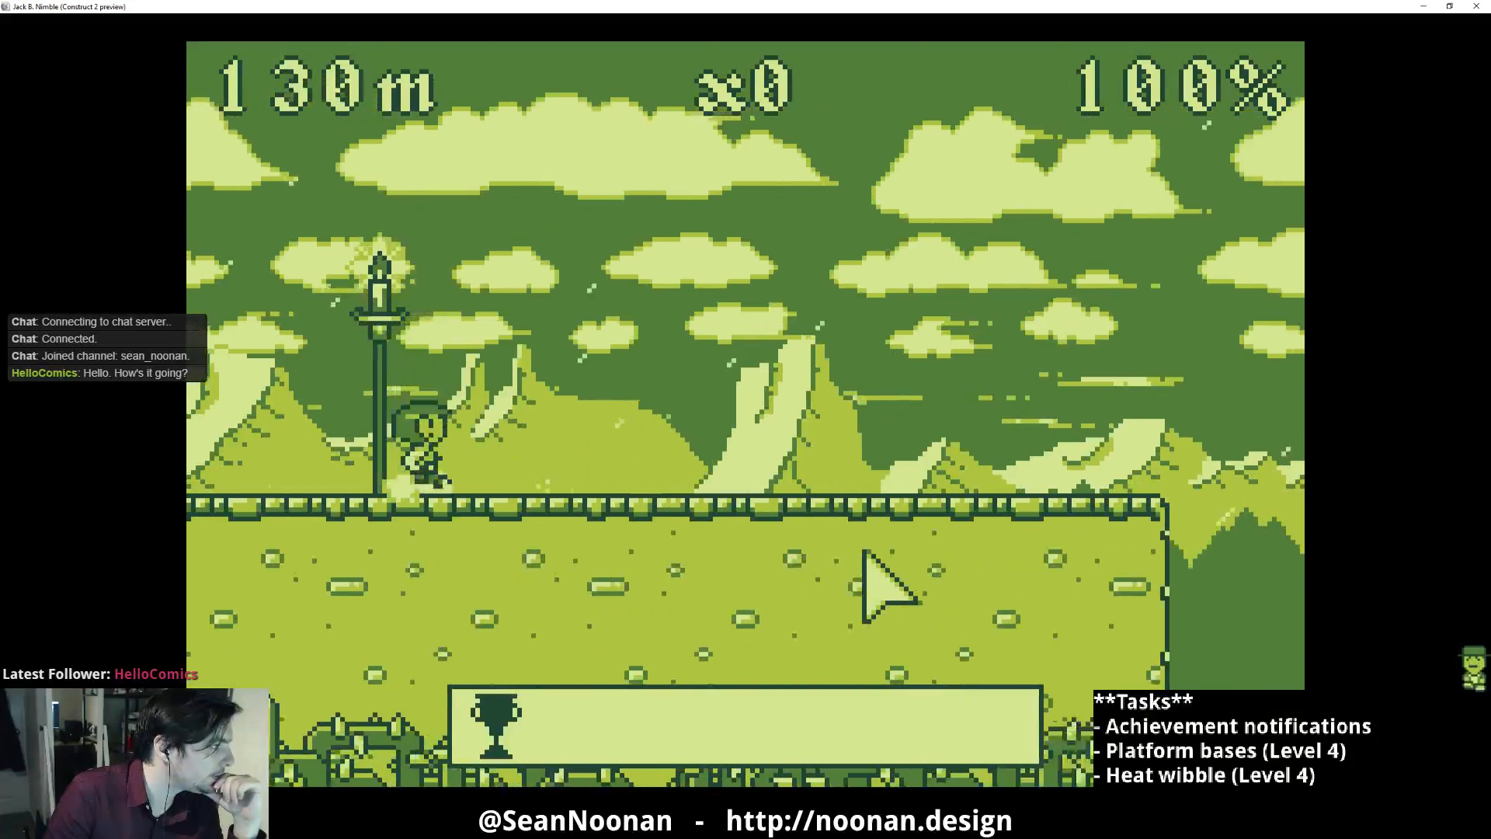
pyautogui.click(865, 553)
pyautogui.click(865, 553)
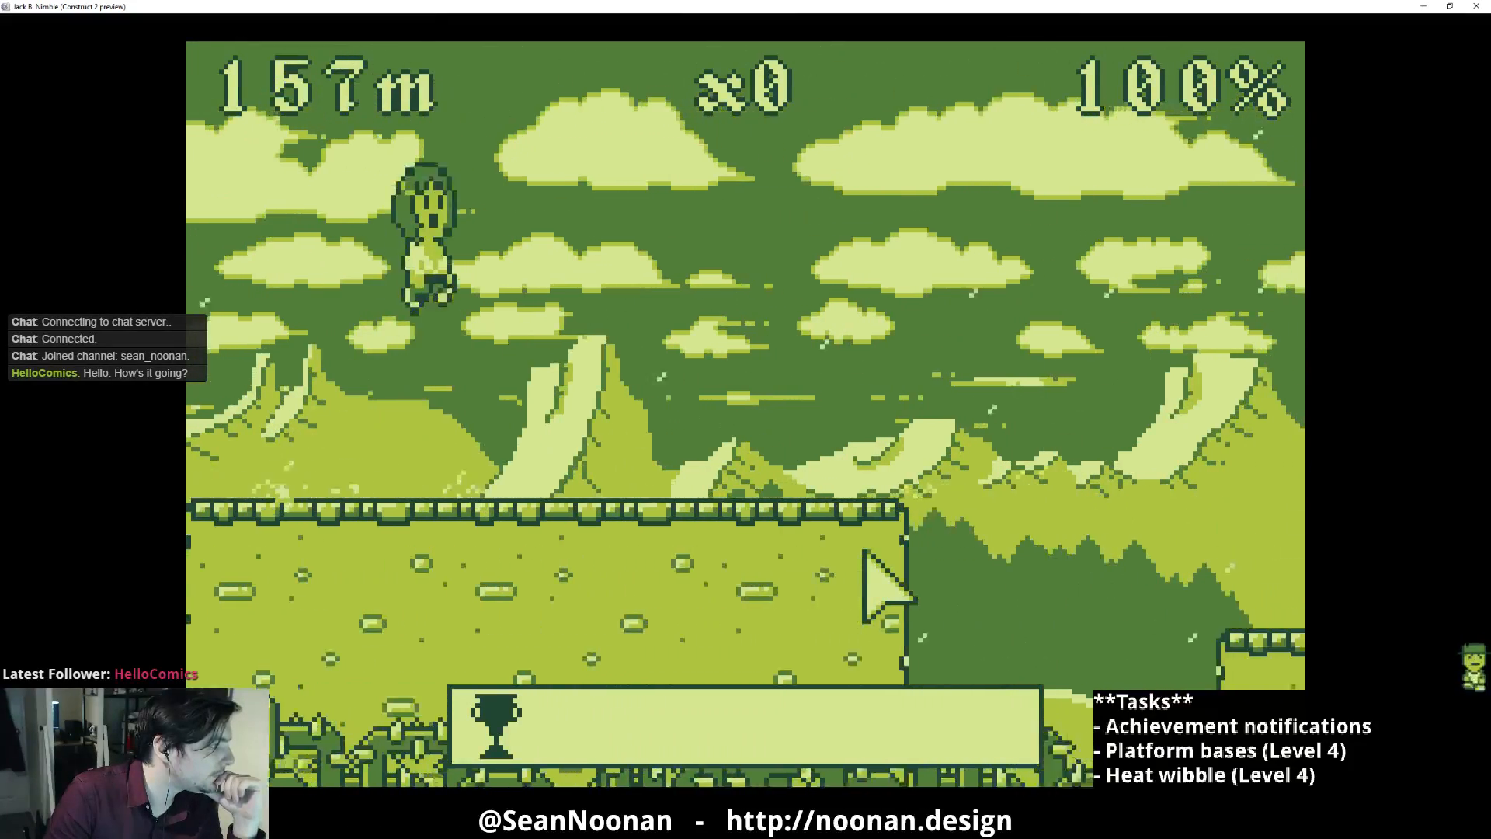
pyautogui.click(864, 553)
pyautogui.click(864, 553)
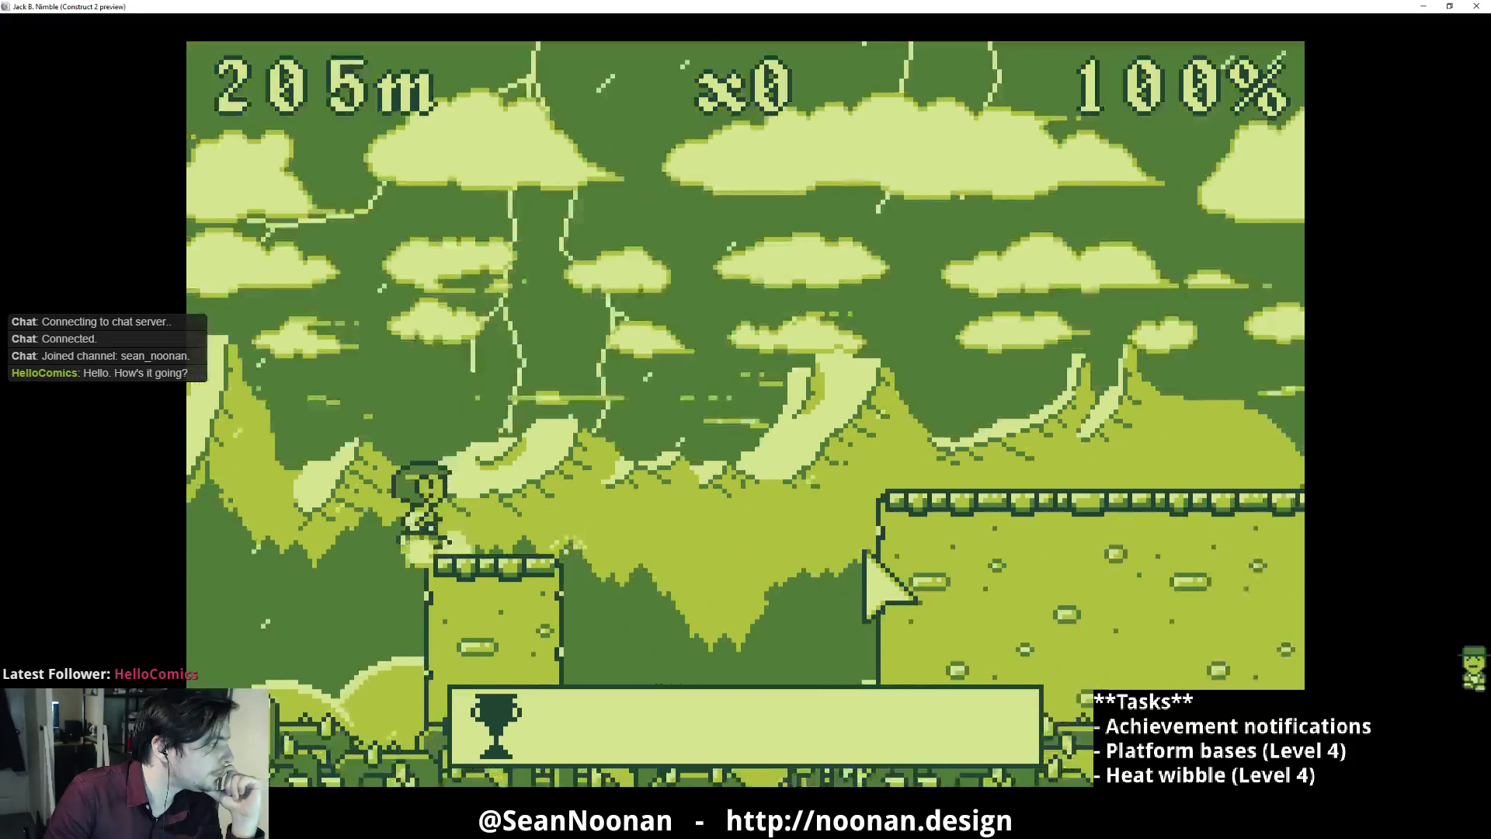
pyautogui.click(864, 553)
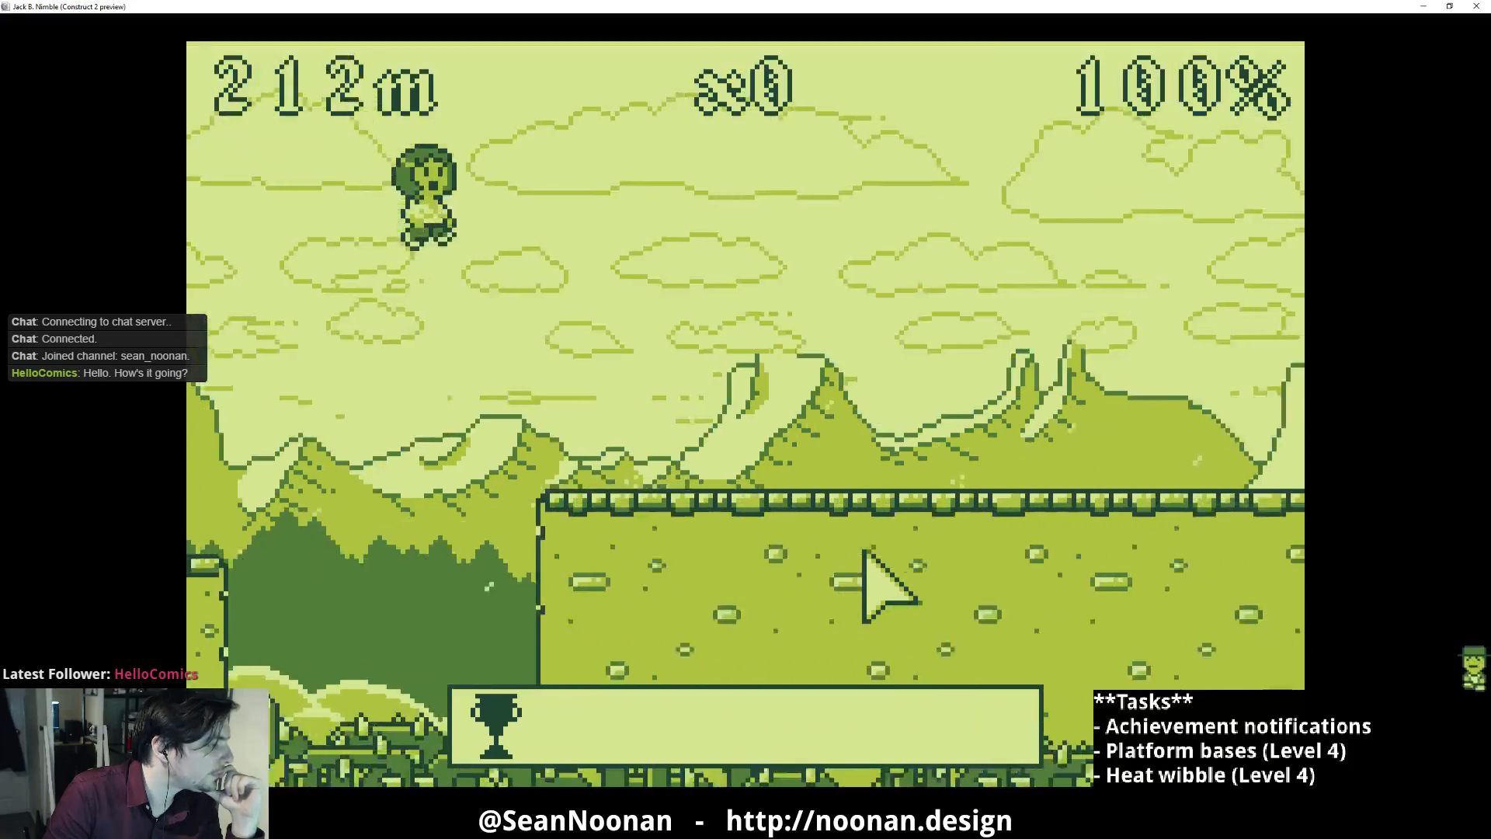
pyautogui.click(860, 552)
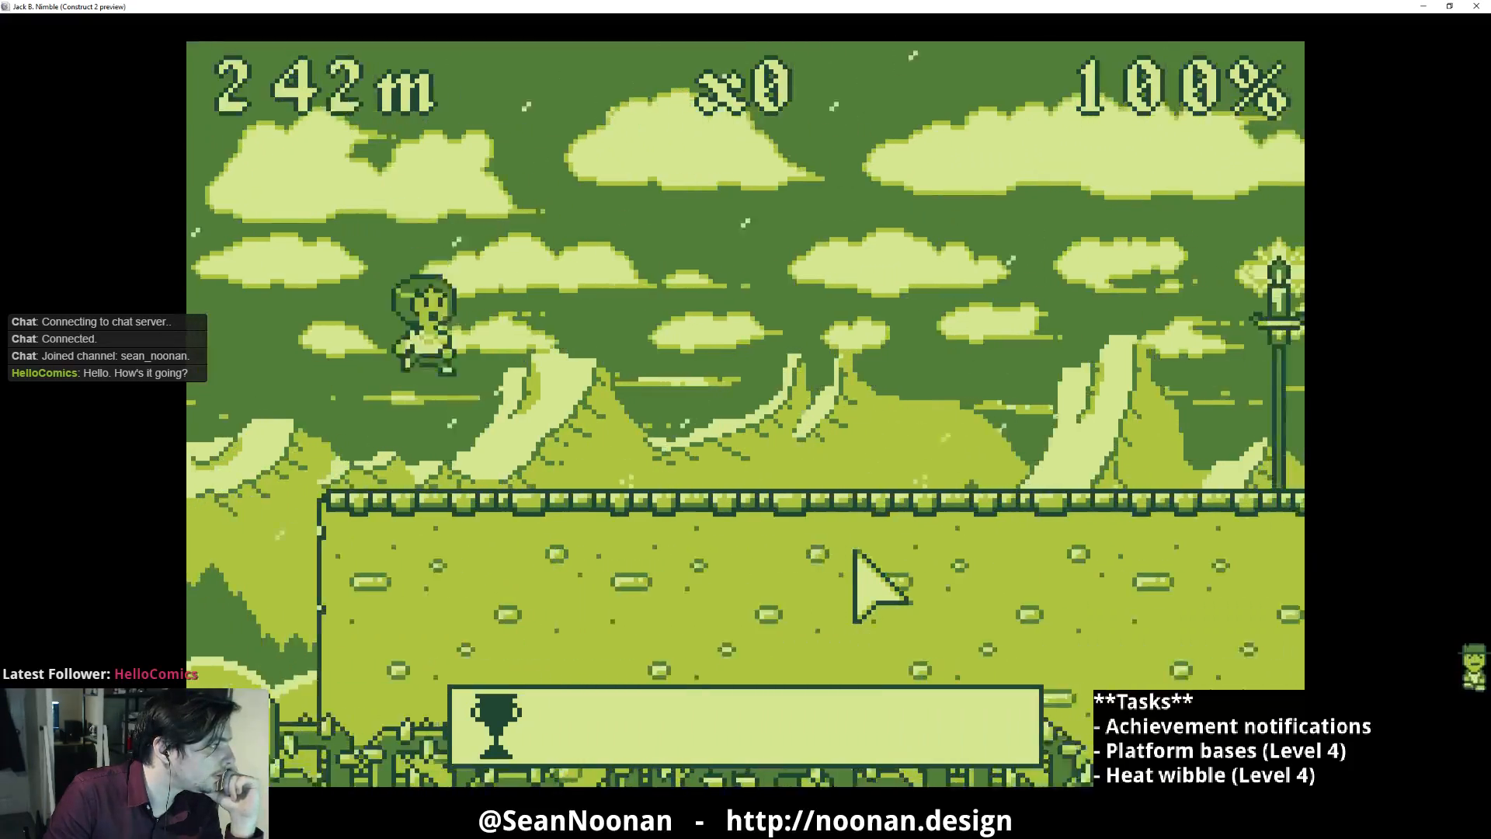
pyautogui.click(842, 552)
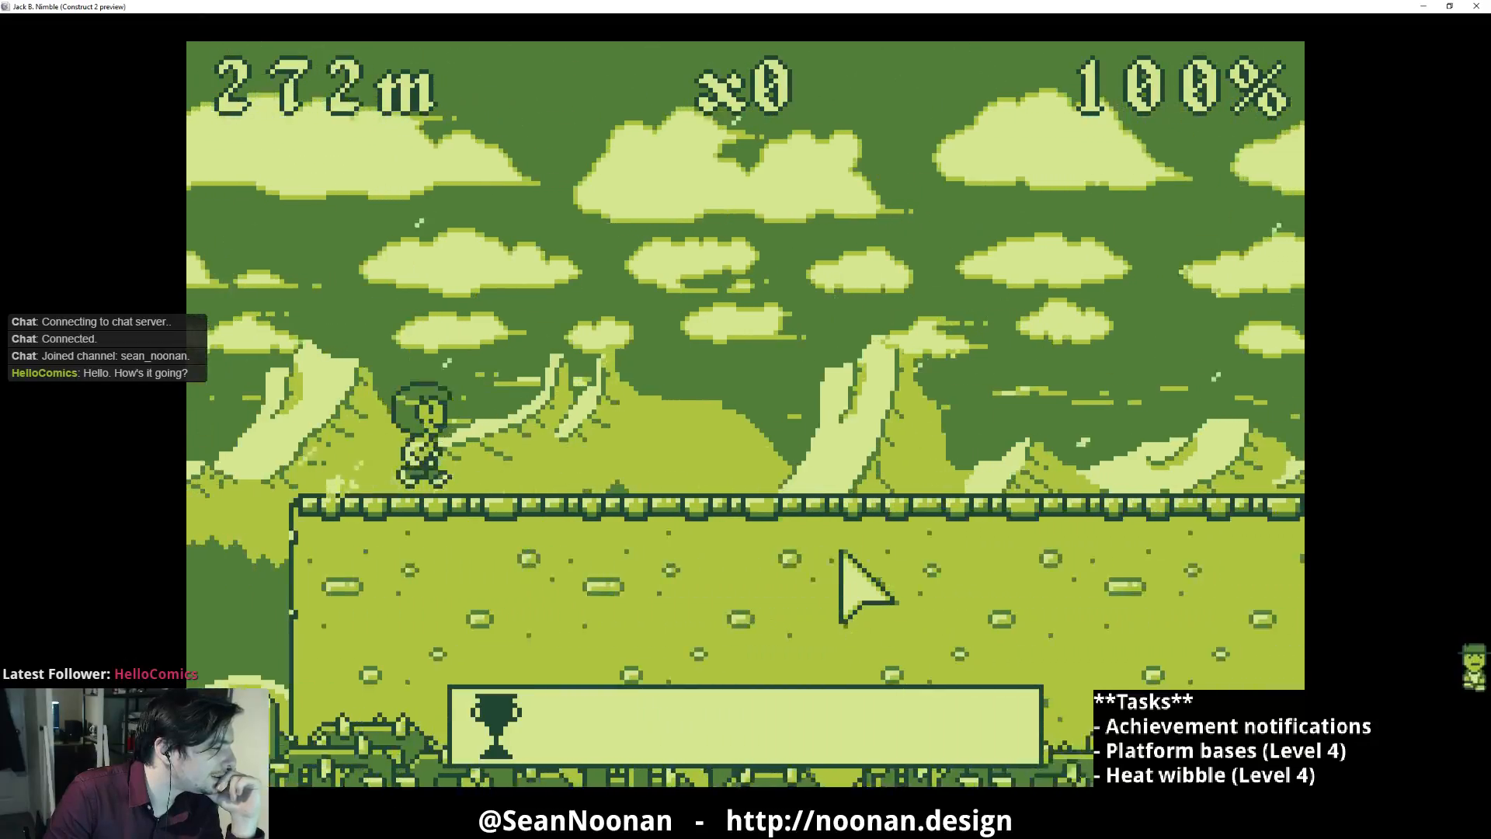
pyautogui.click(841, 552)
pyautogui.click(841, 554)
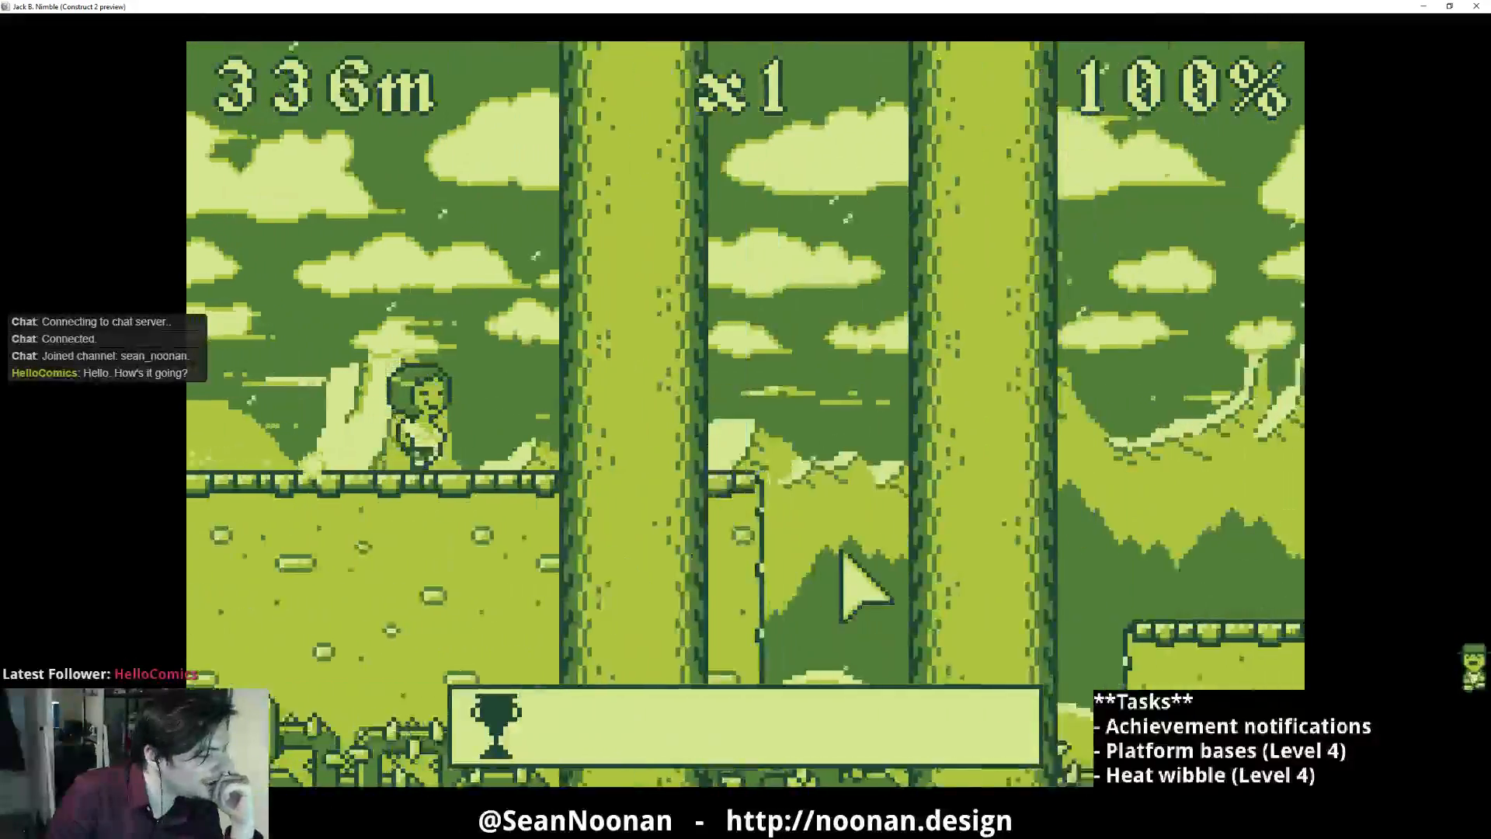
pyautogui.click(841, 552)
pyautogui.click(842, 552)
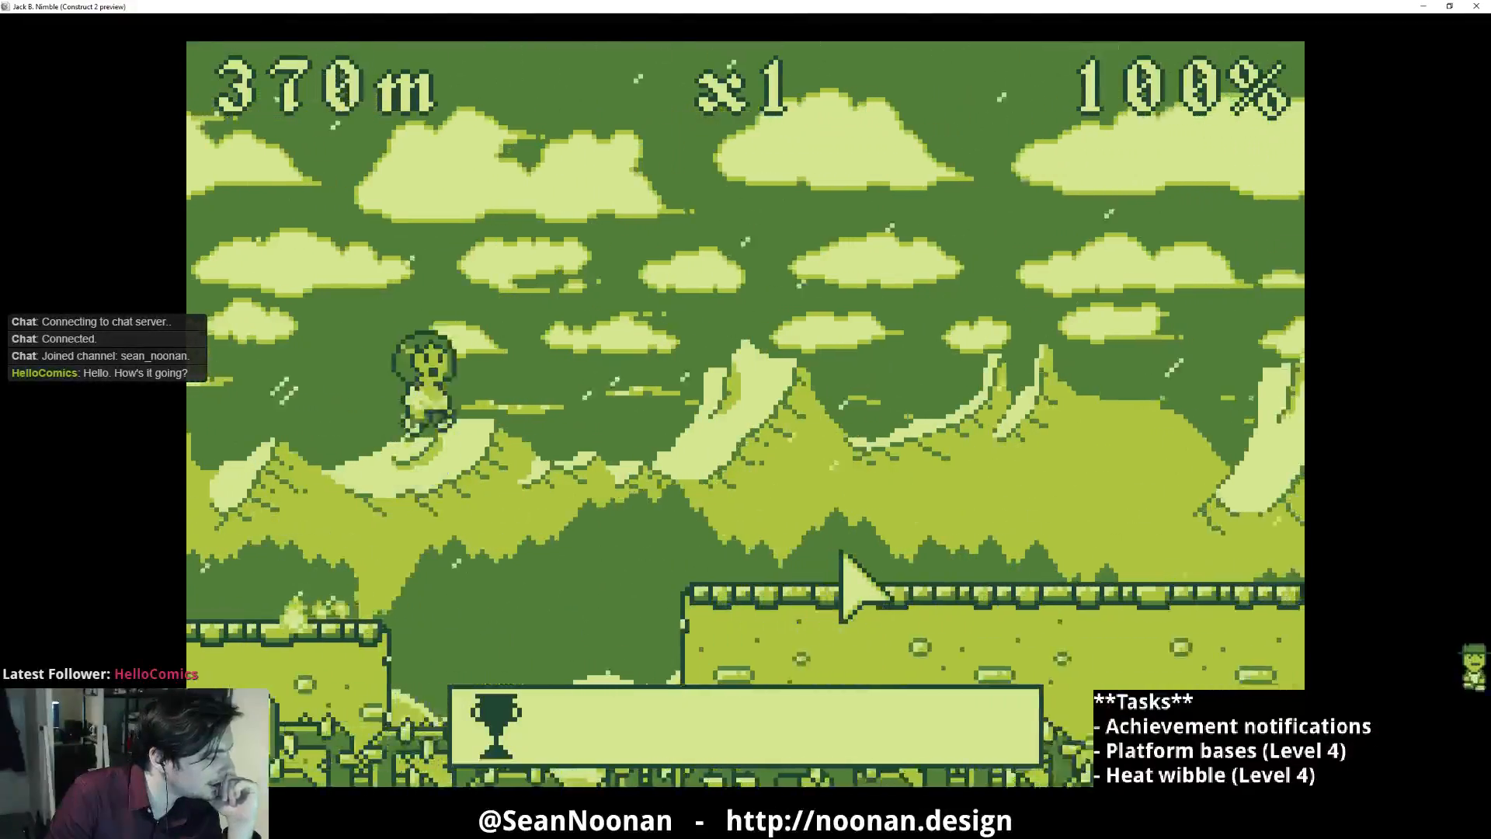
pyautogui.click(842, 552)
pyautogui.click(842, 552)
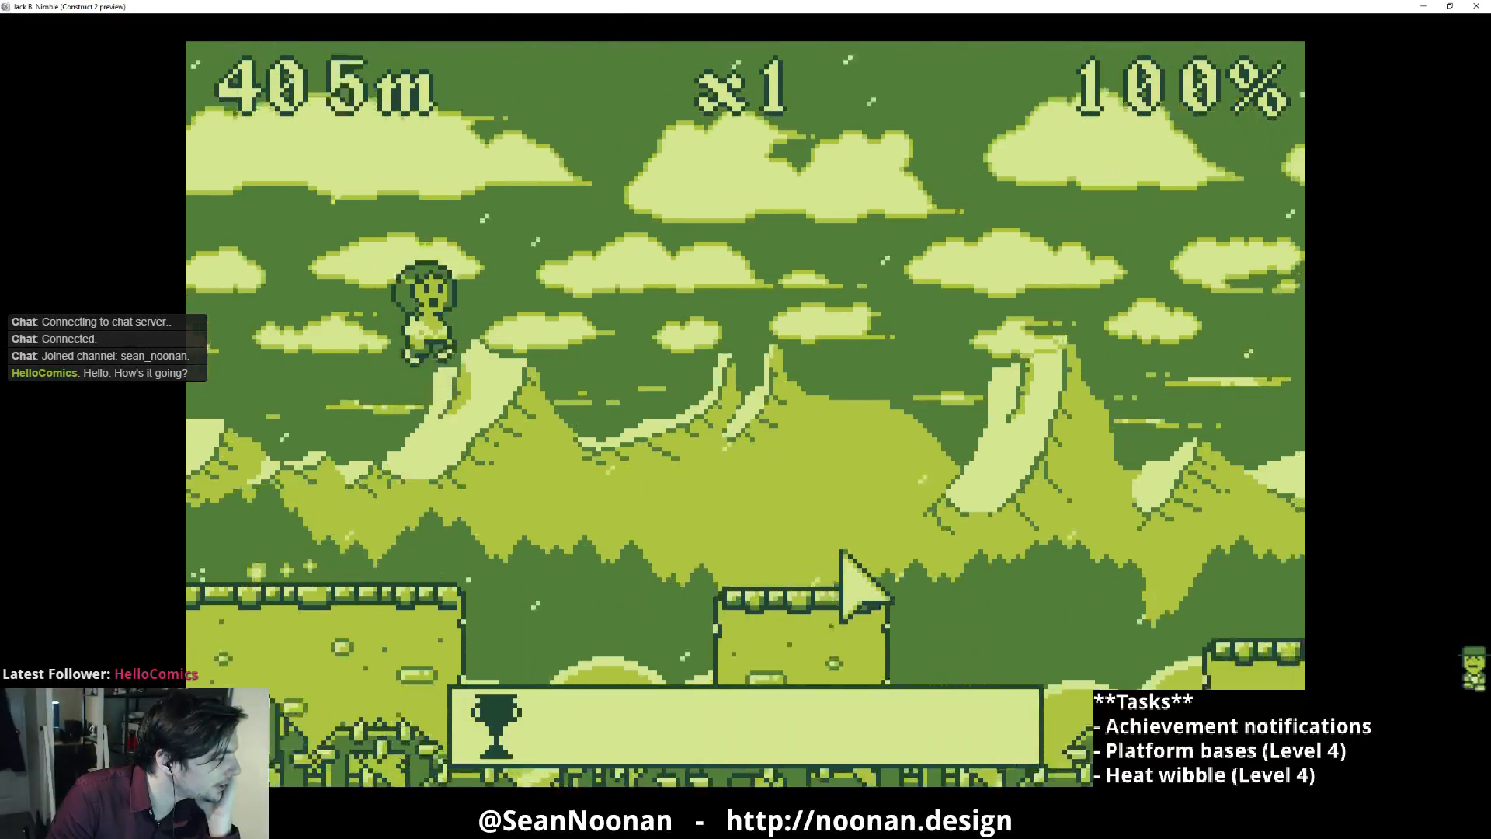
pyautogui.click(842, 552)
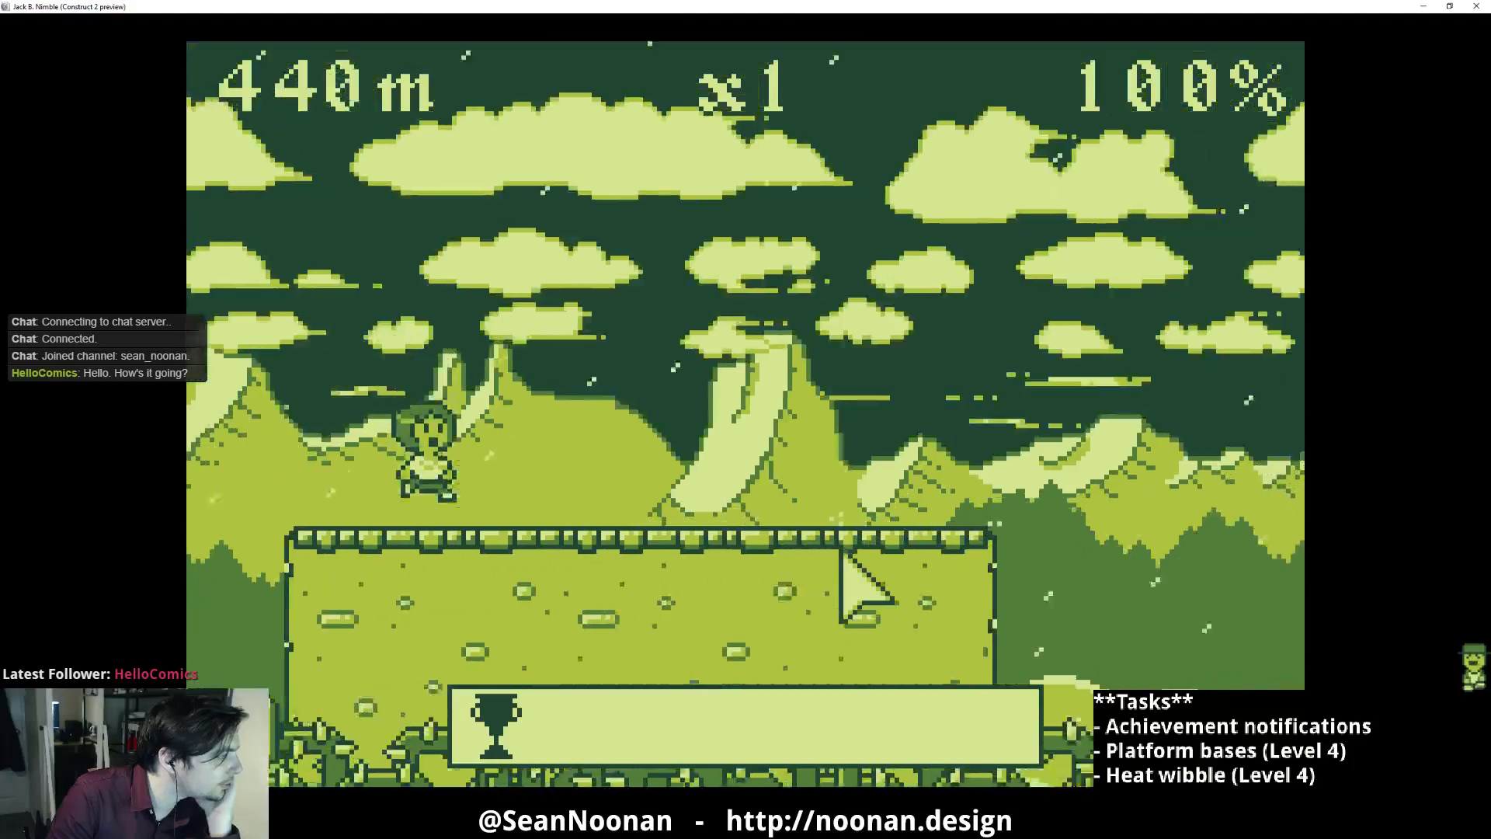
pyautogui.click(842, 553)
pyautogui.click(842, 552)
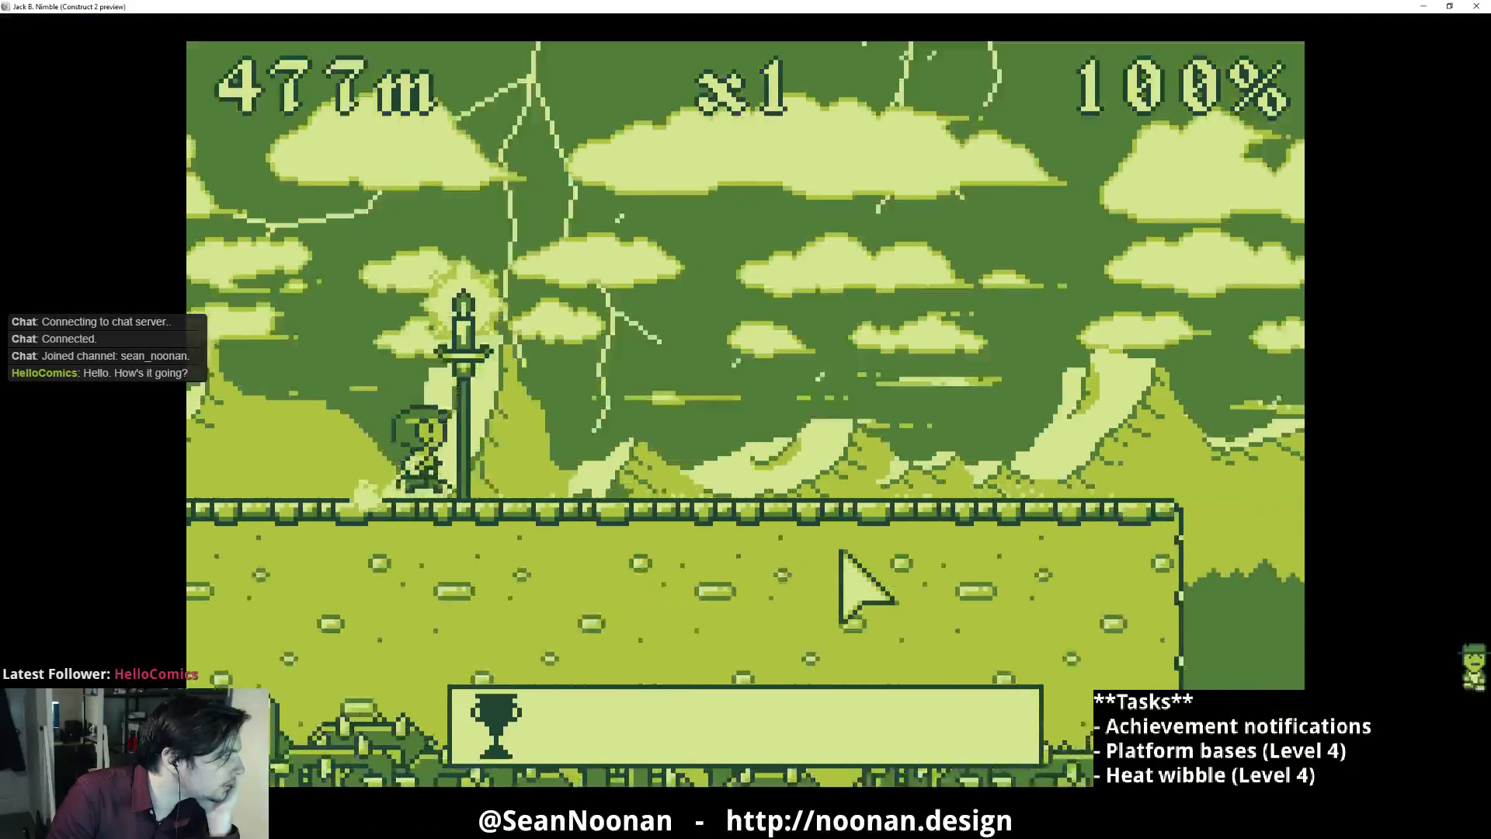
pyautogui.click(842, 552)
pyautogui.click(842, 552)
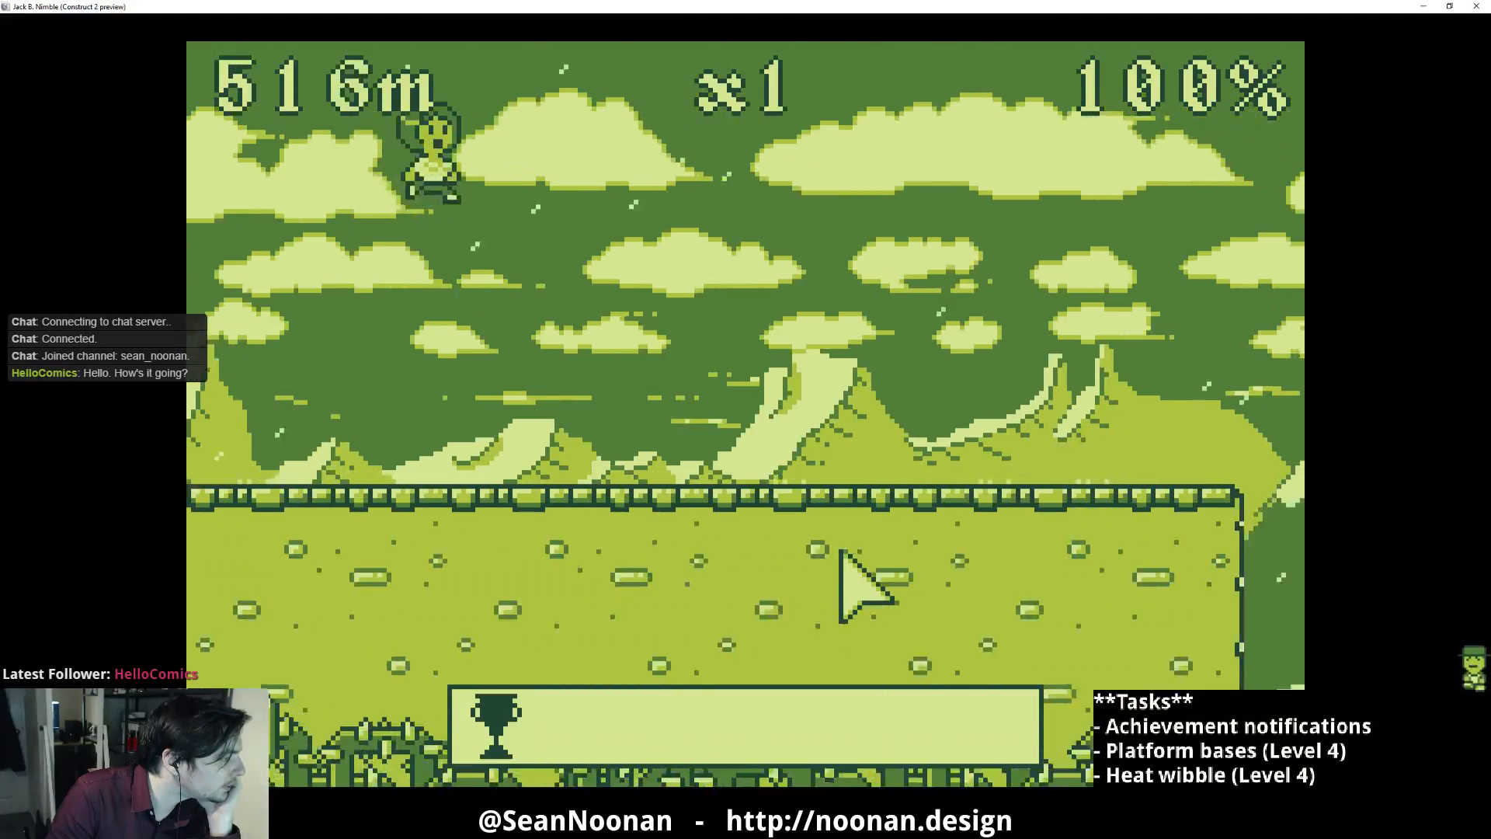
pyautogui.click(842, 552)
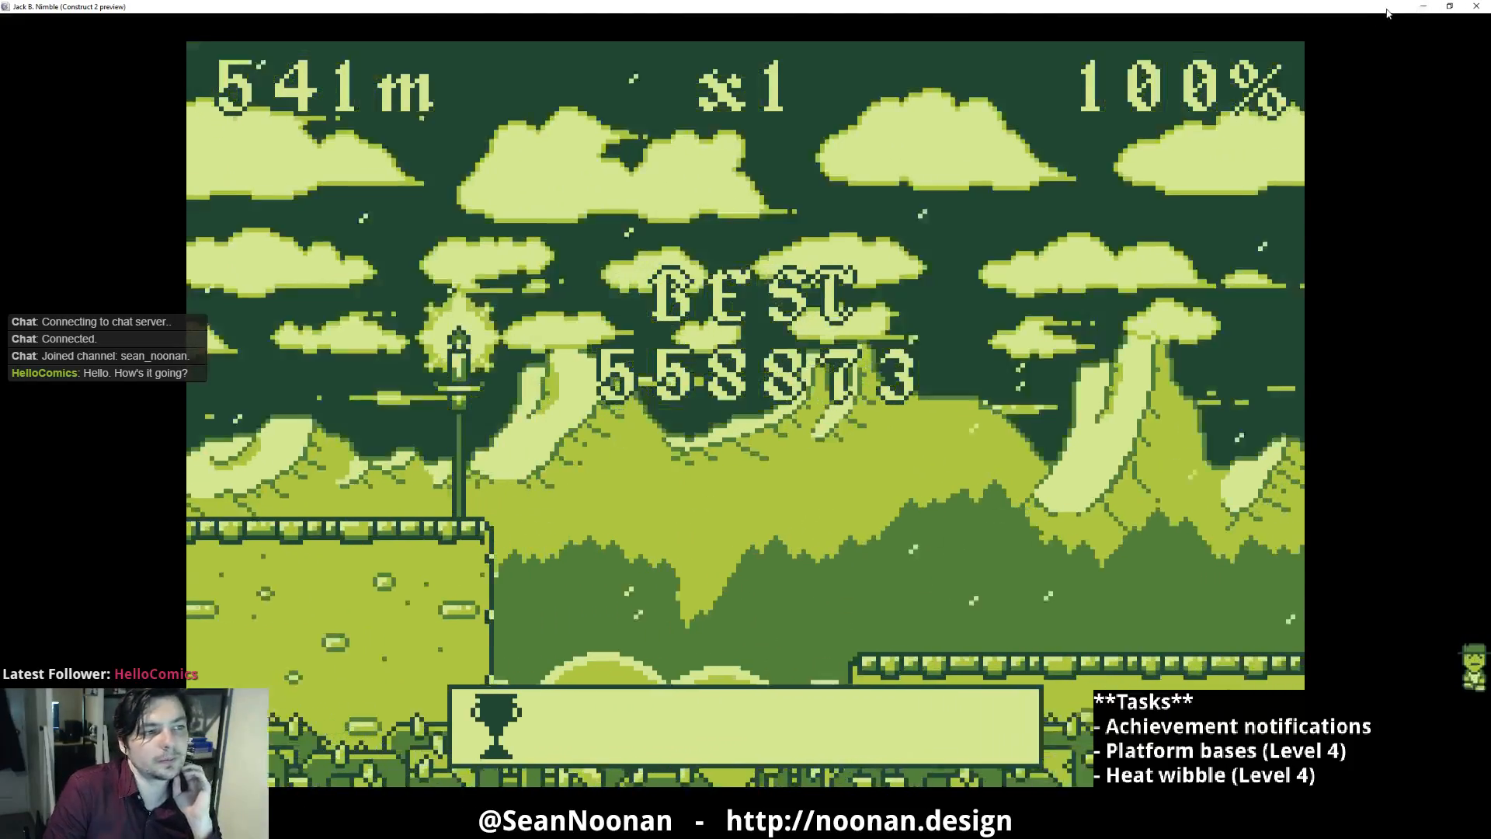
pyautogui.click(1476, 6)
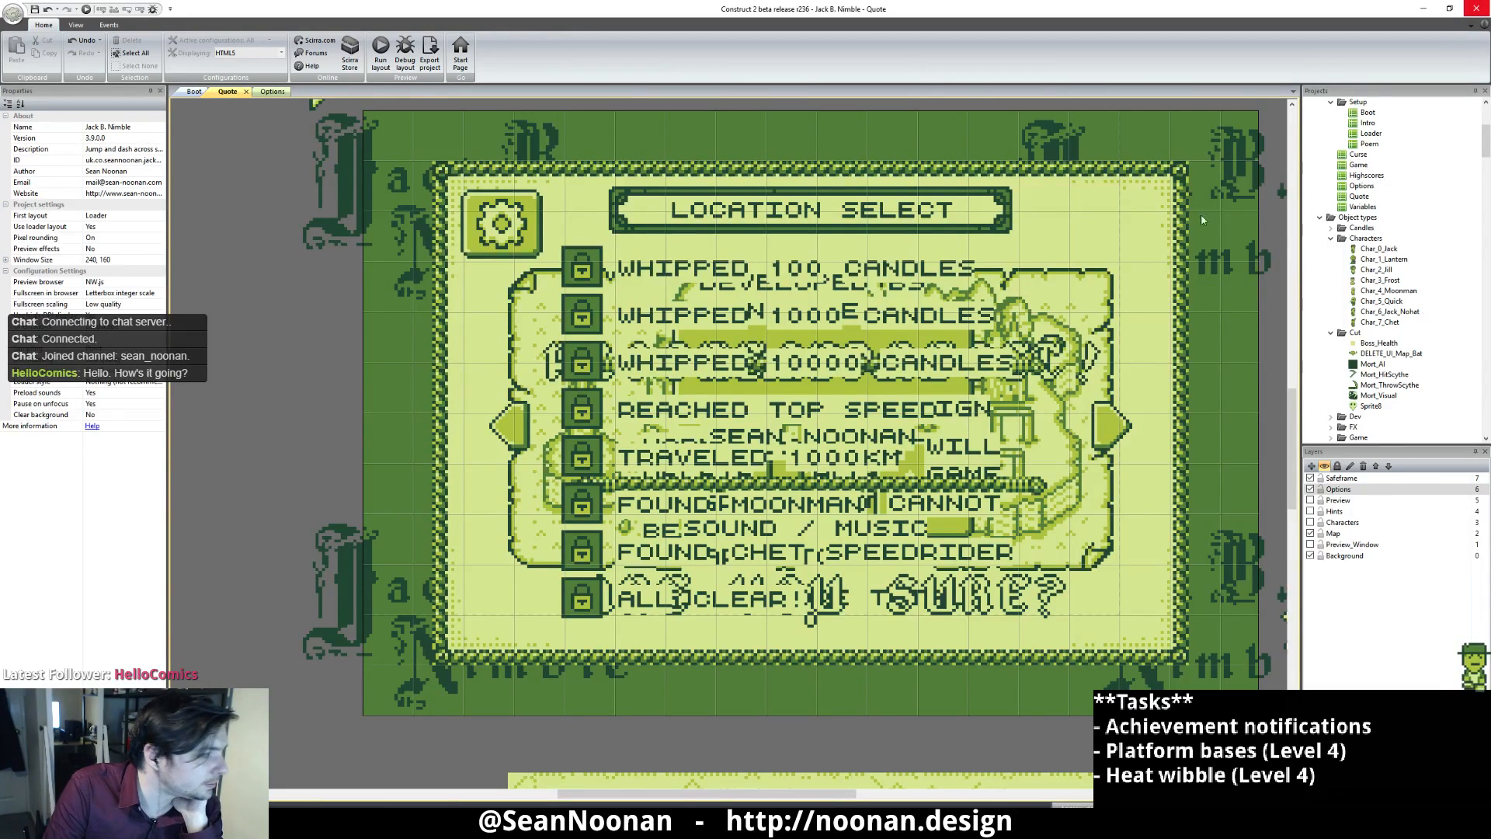
# Step: Open the Char_2_Jill sprite for image editing and compare the hair in the Default, Jump and Fall animations
pyautogui.doubleClick(1377, 269)
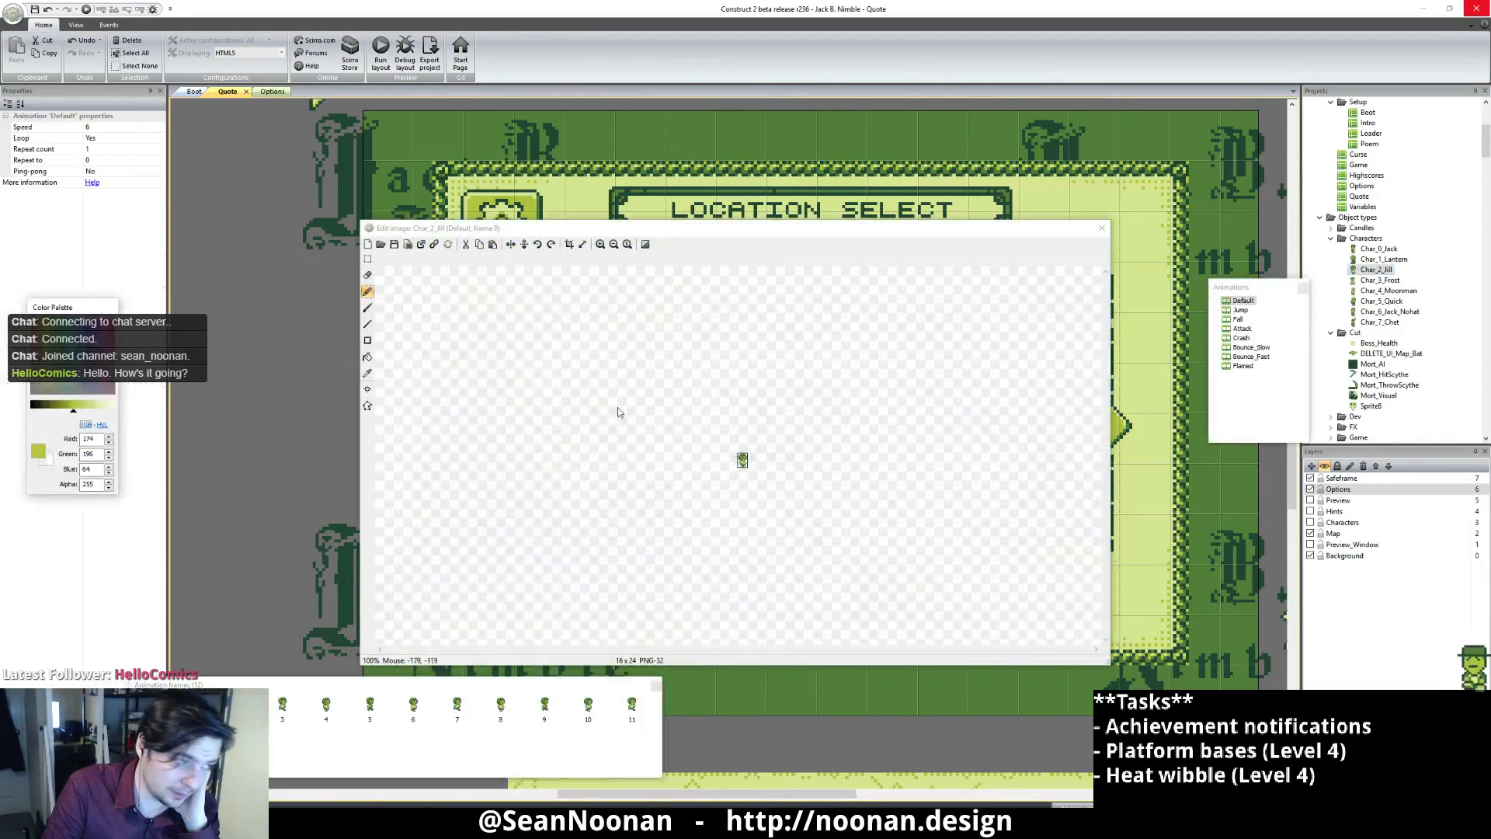
pyautogui.click(1242, 312)
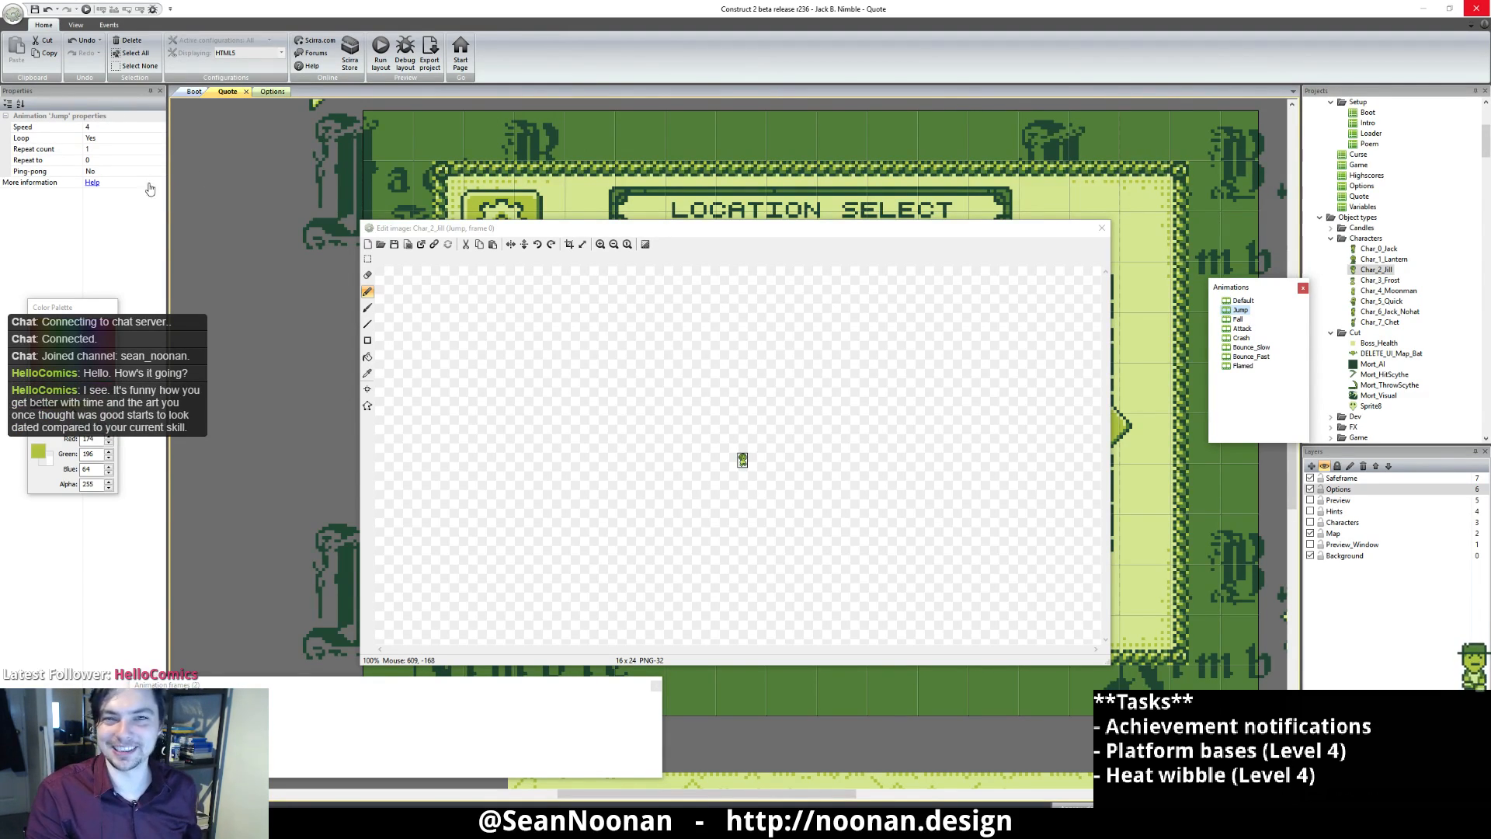
pyautogui.click(561, 444)
pyautogui.keyDown('ctrl'); pyautogui.scroll(7, 810, 440); pyautogui.keyUp('ctrl')
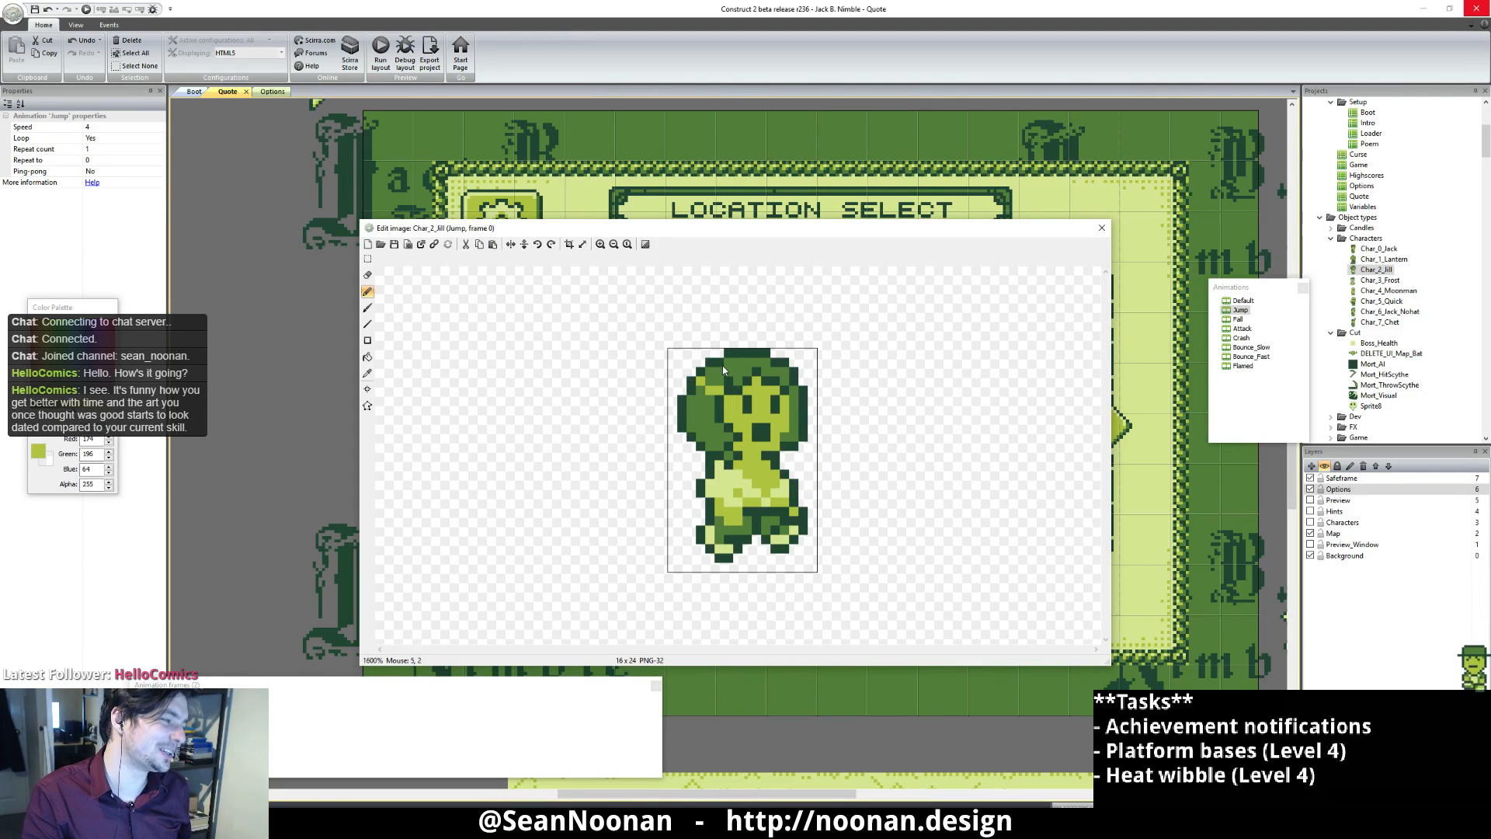
pyautogui.click(1242, 301)
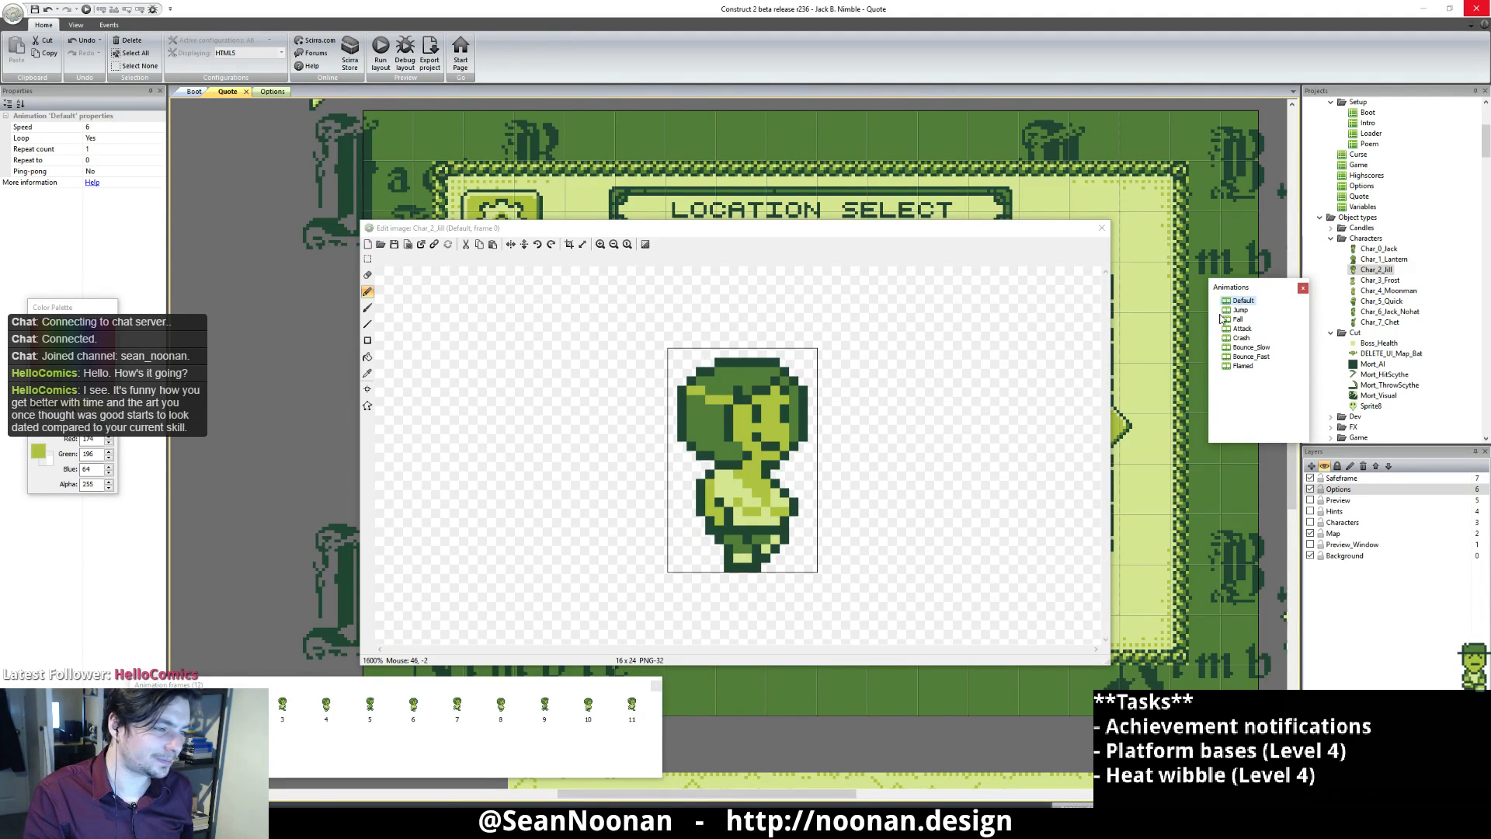
pyautogui.click(1241, 310)
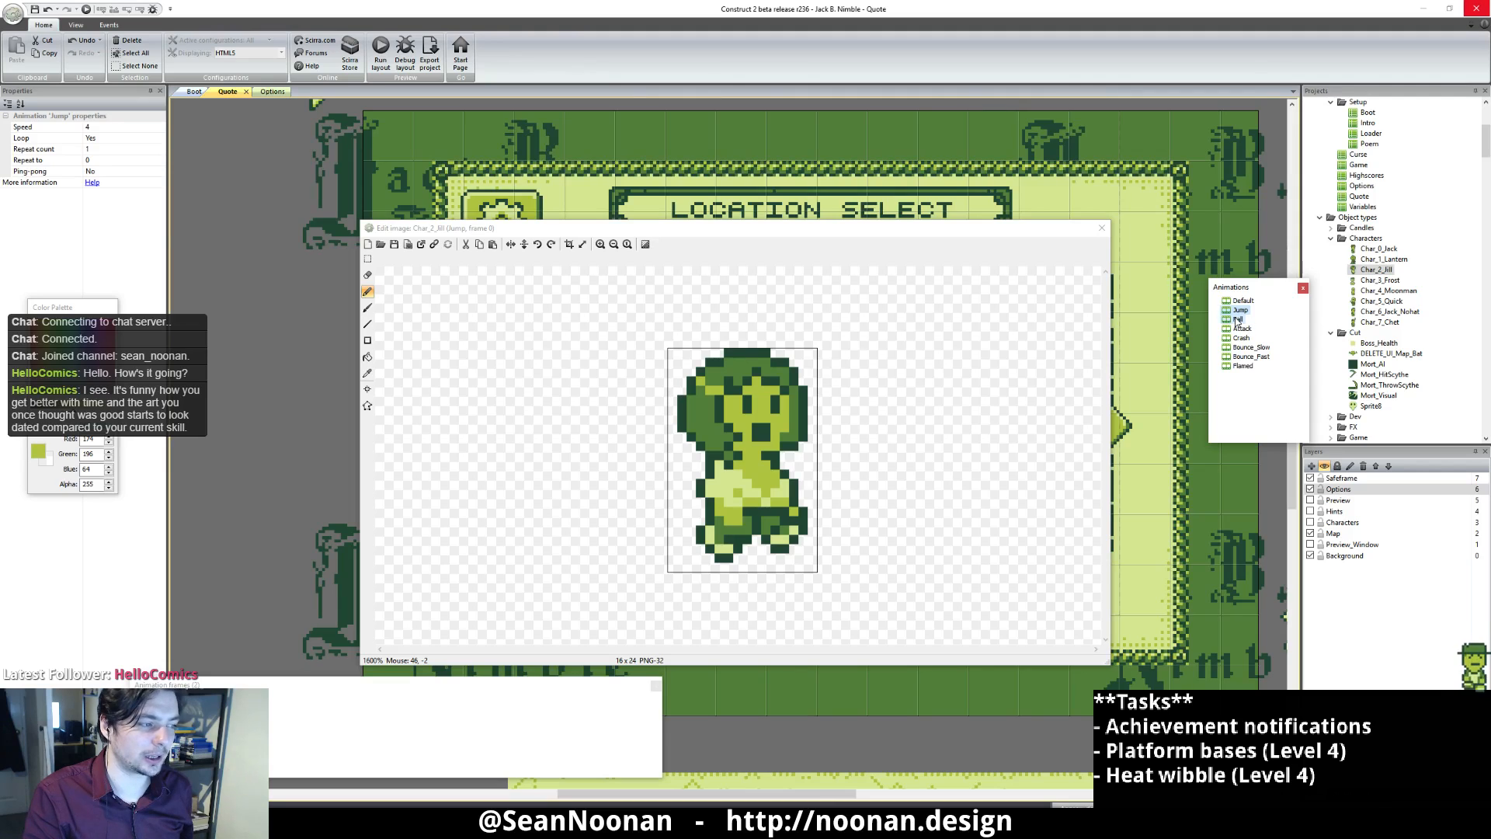
pyautogui.click(1238, 319)
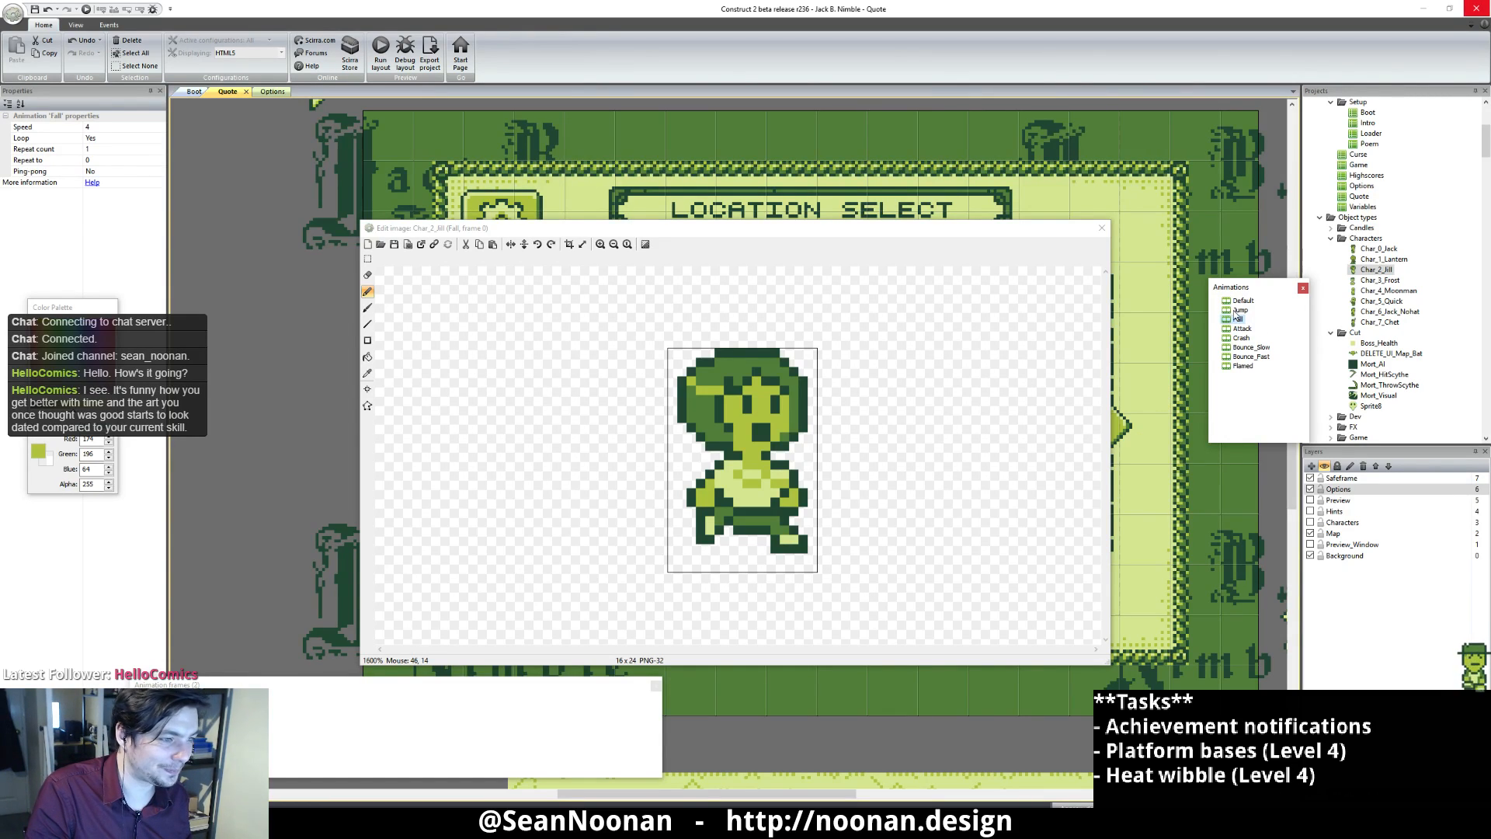
pyautogui.click(1238, 310)
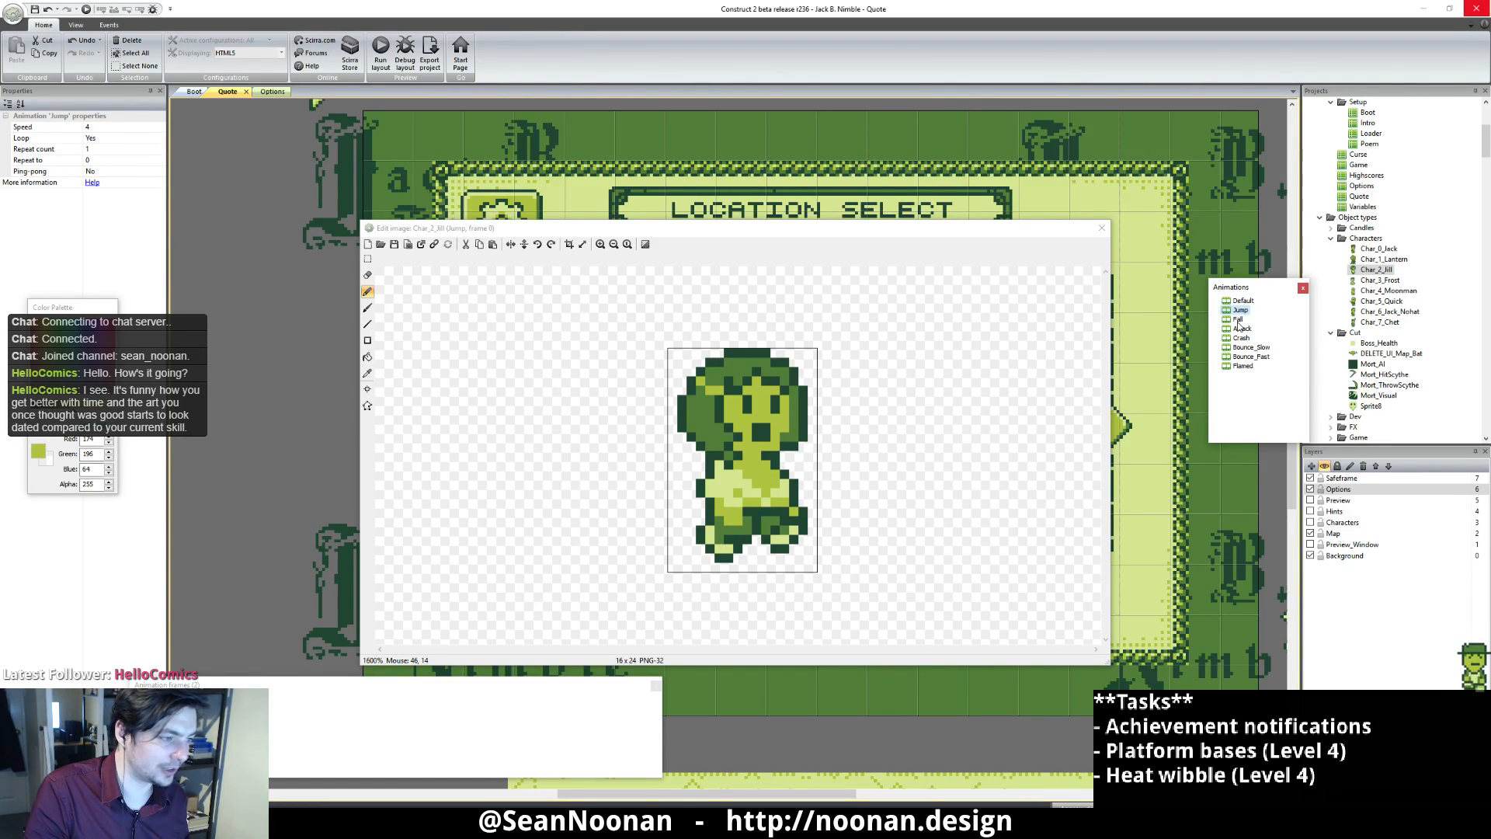
# Step: Touch up the hair highlight pixels in frame 0 of Jill's Jump animation with the sprite's light and mid greens
pyautogui.click(702, 380)
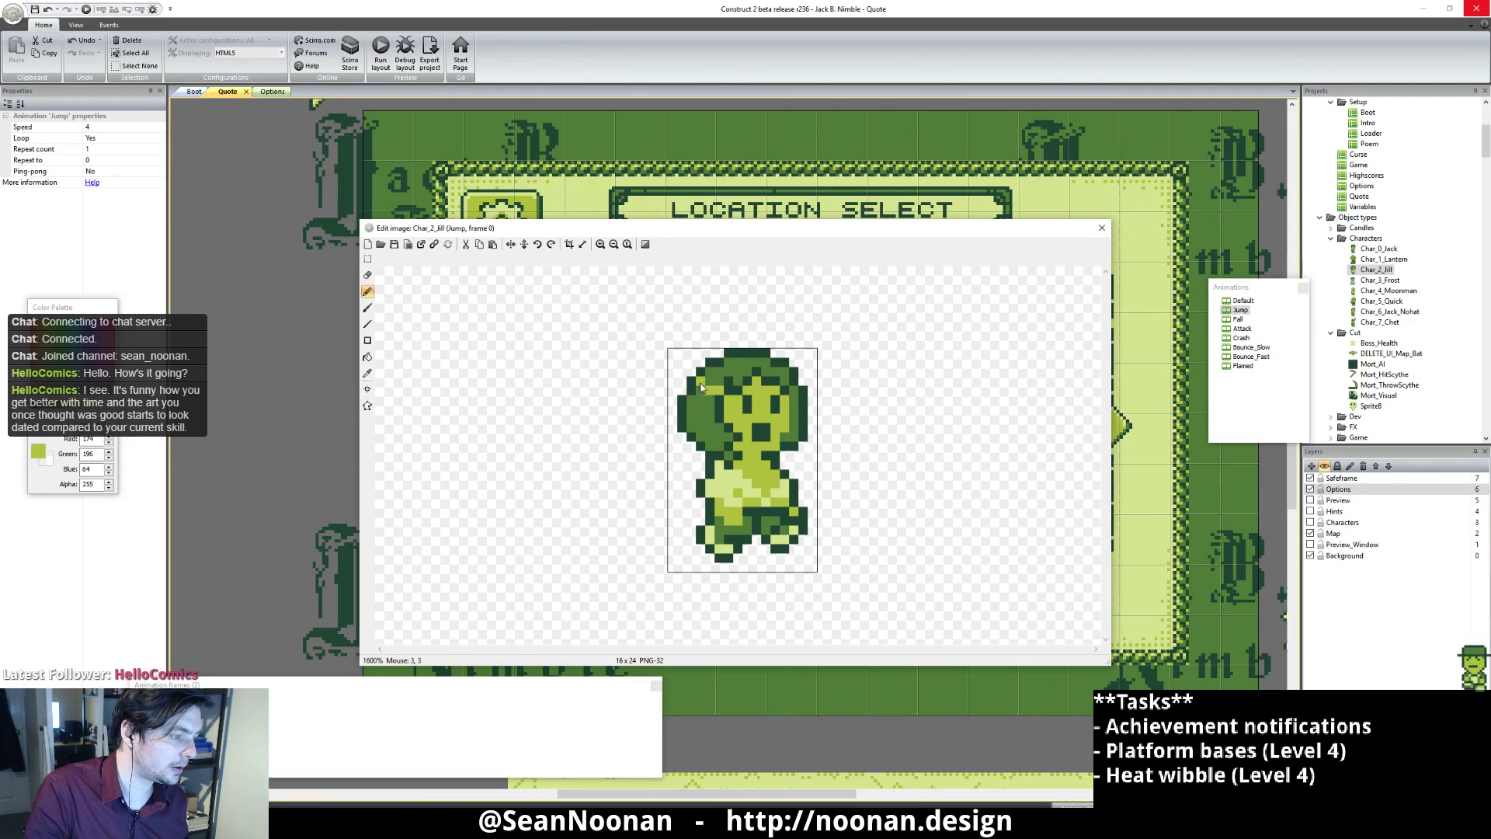
pyautogui.keyDown('alt'); pyautogui.click(706, 390); pyautogui.keyUp('alt')
pyautogui.click(700, 390)
# Step: Try a diagonal hair highlight in frame 0 of Jill's Fall animation with the sprite's own greens
pyautogui.click(1239, 319)
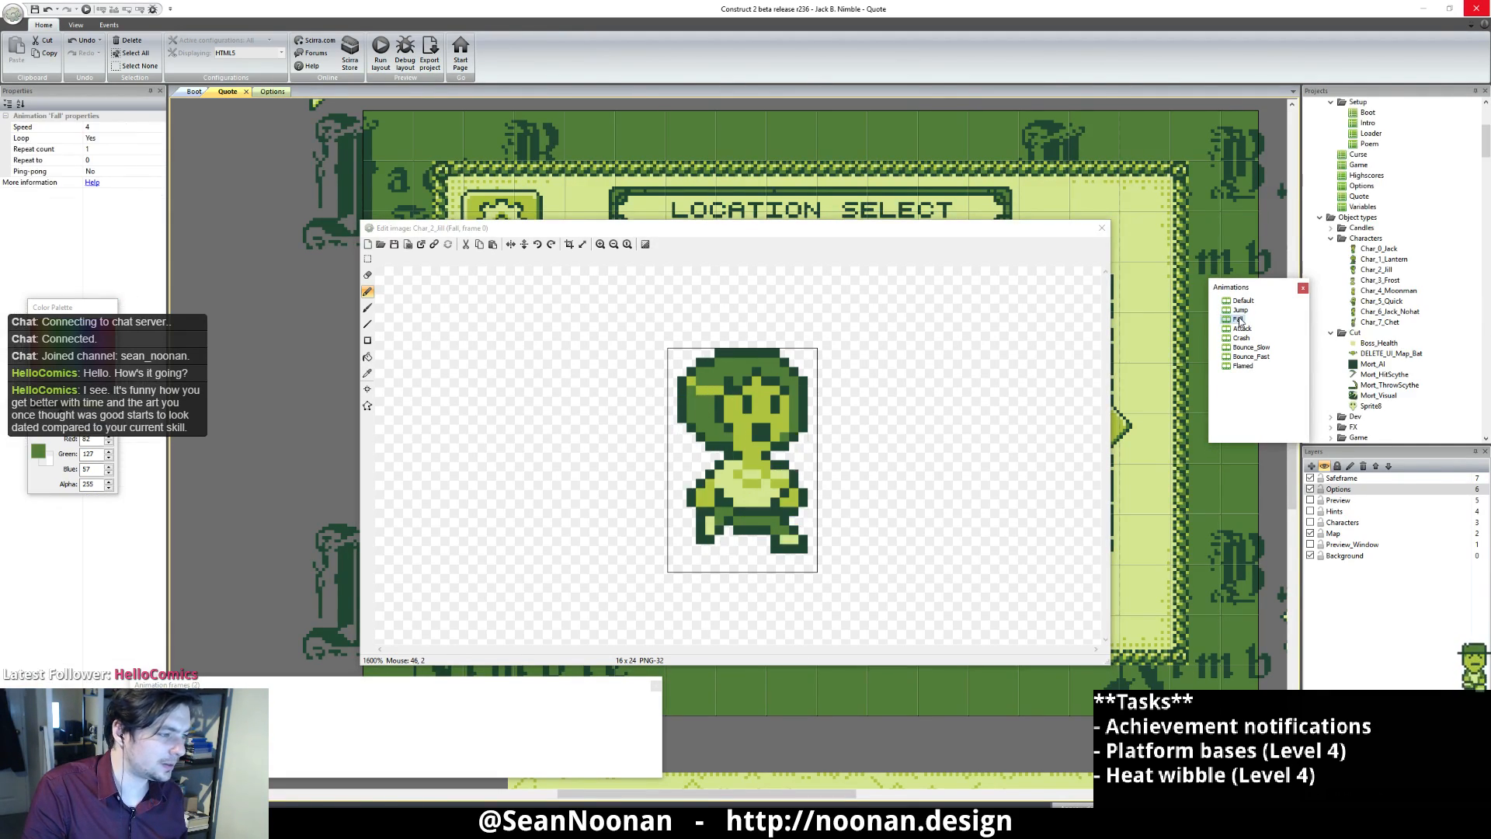
pyautogui.keyDown('alt'); pyautogui.click(695, 385); pyautogui.keyUp('alt')
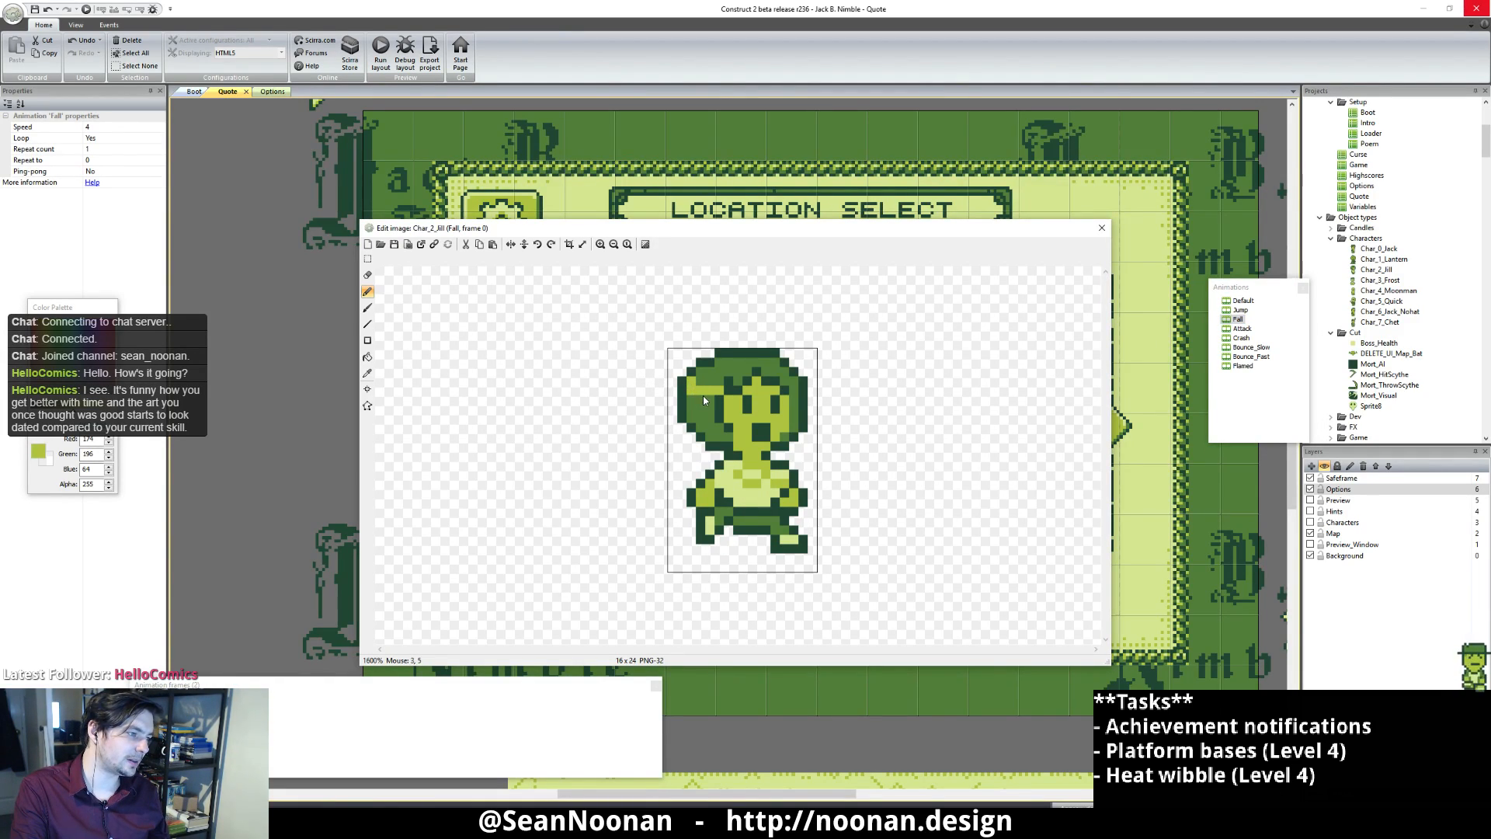
pyautogui.keyDown('alt'); pyautogui.click(713, 379); pyautogui.keyUp('alt')
pyautogui.click(718, 391)
pyautogui.moveTo(698, 400); pyautogui.dragTo(694, 391)
pyautogui.keyDown('alt'); pyautogui.click(701, 392); pyautogui.keyUp('alt')
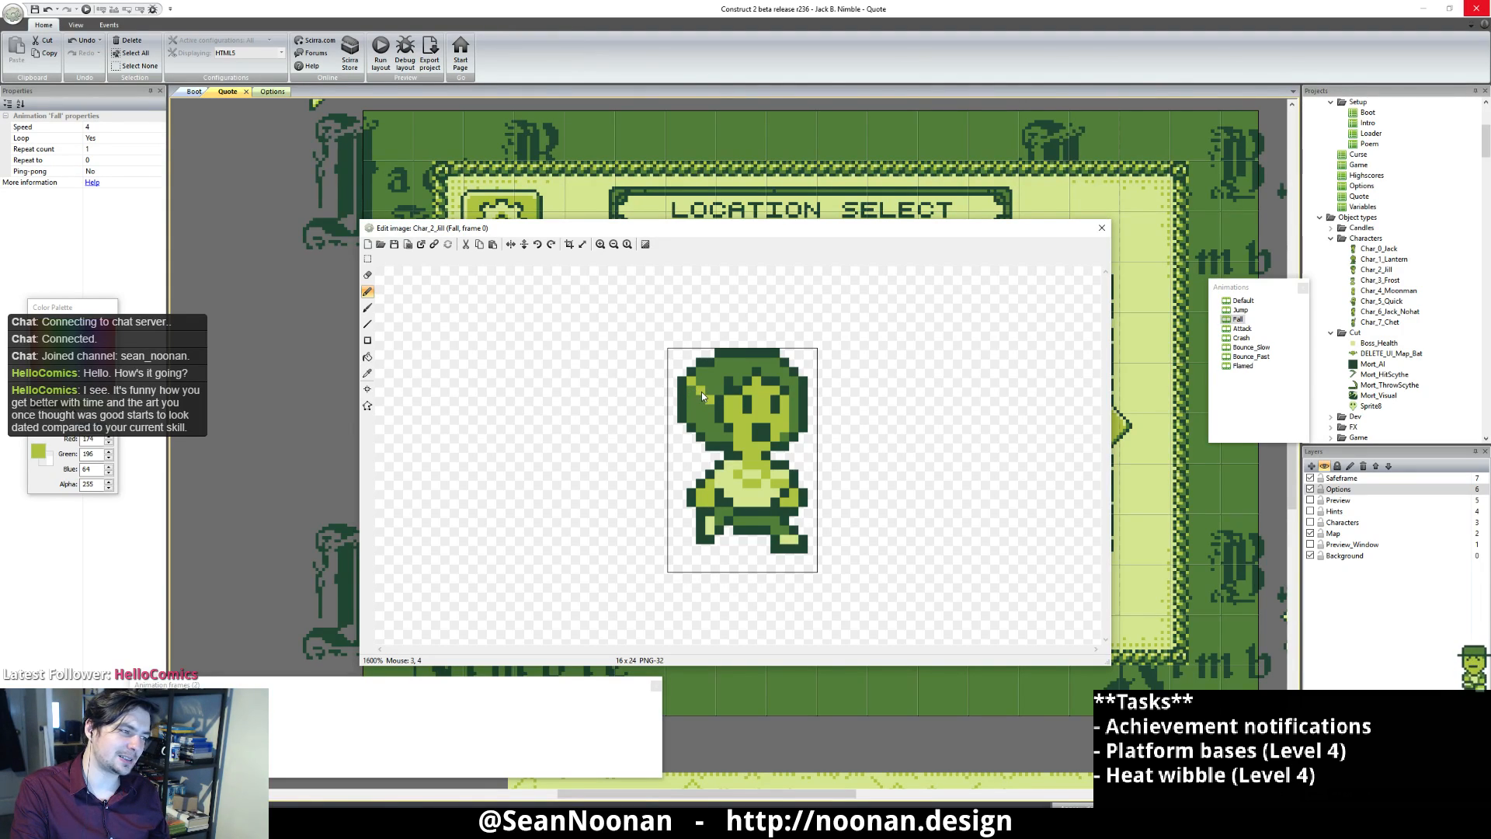
pyautogui.keyDown('alt'); pyautogui.click(710, 380); pyautogui.keyUp('alt')
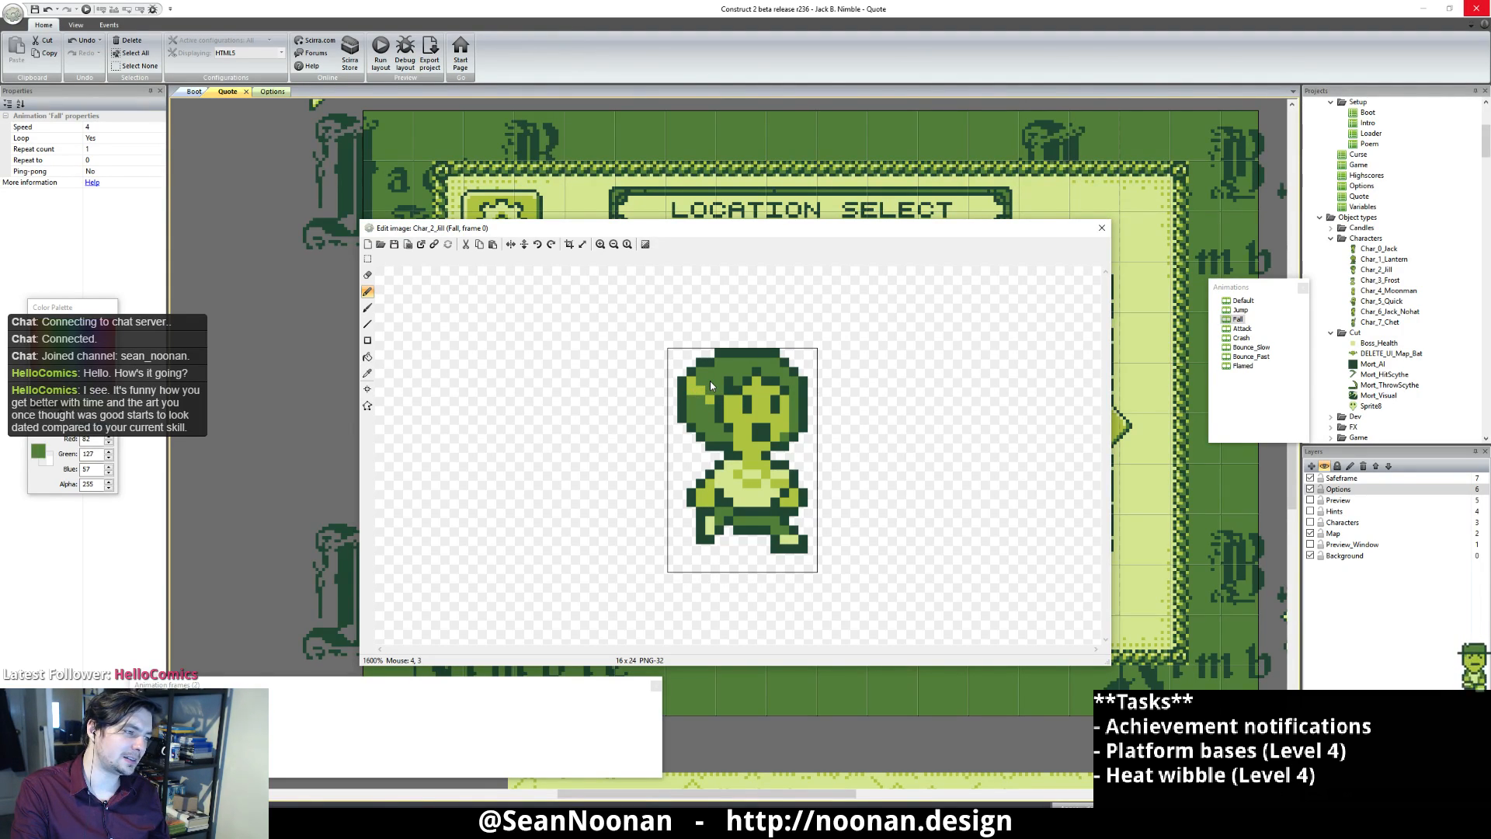
# Step: Check the Fall sprite at small and large scale and return frame 0's hair highlight to a straight horizontal band
pyautogui.scroll(-5, 710, 380)
pyautogui.scroll(5, 773, 422)
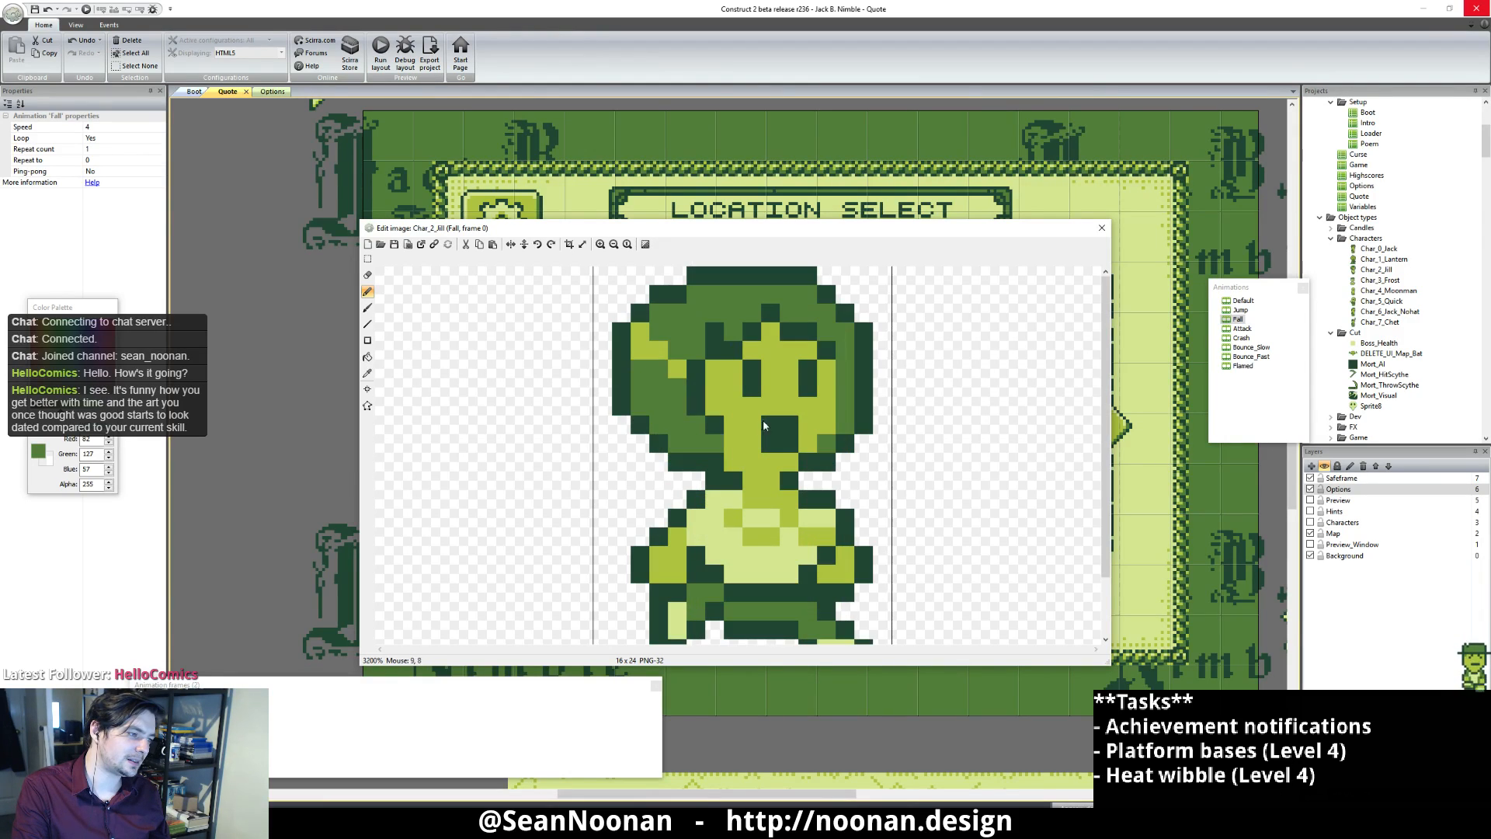
pyautogui.scroll(-4, 651, 337)
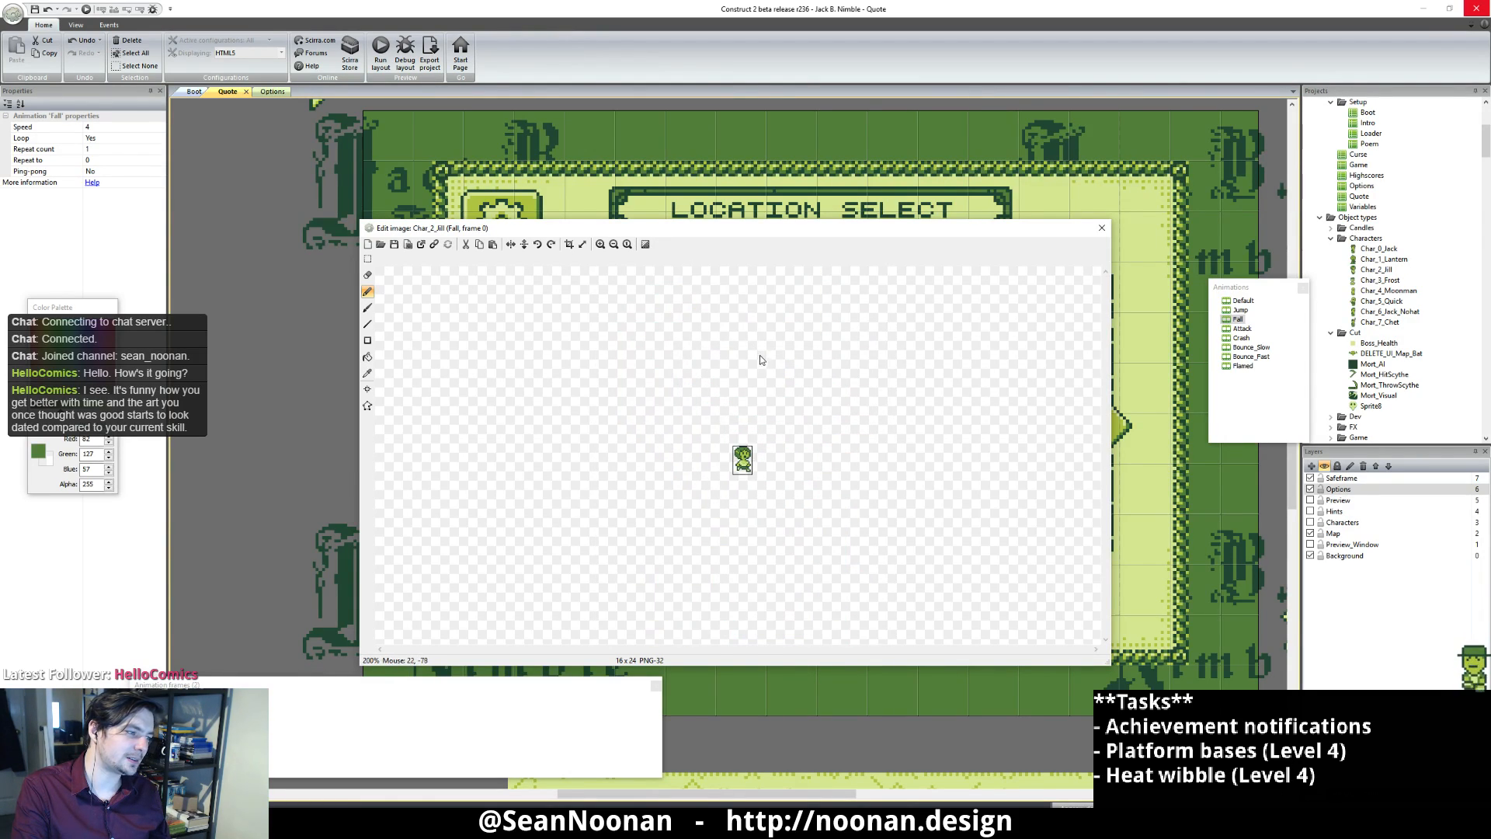
pyautogui.scroll(4, 776, 392)
pyautogui.keyDown('alt'); pyautogui.click(643, 344); pyautogui.keyUp('alt')
pyautogui.keyDown('alt'); pyautogui.click(674, 394); pyautogui.keyUp('alt')
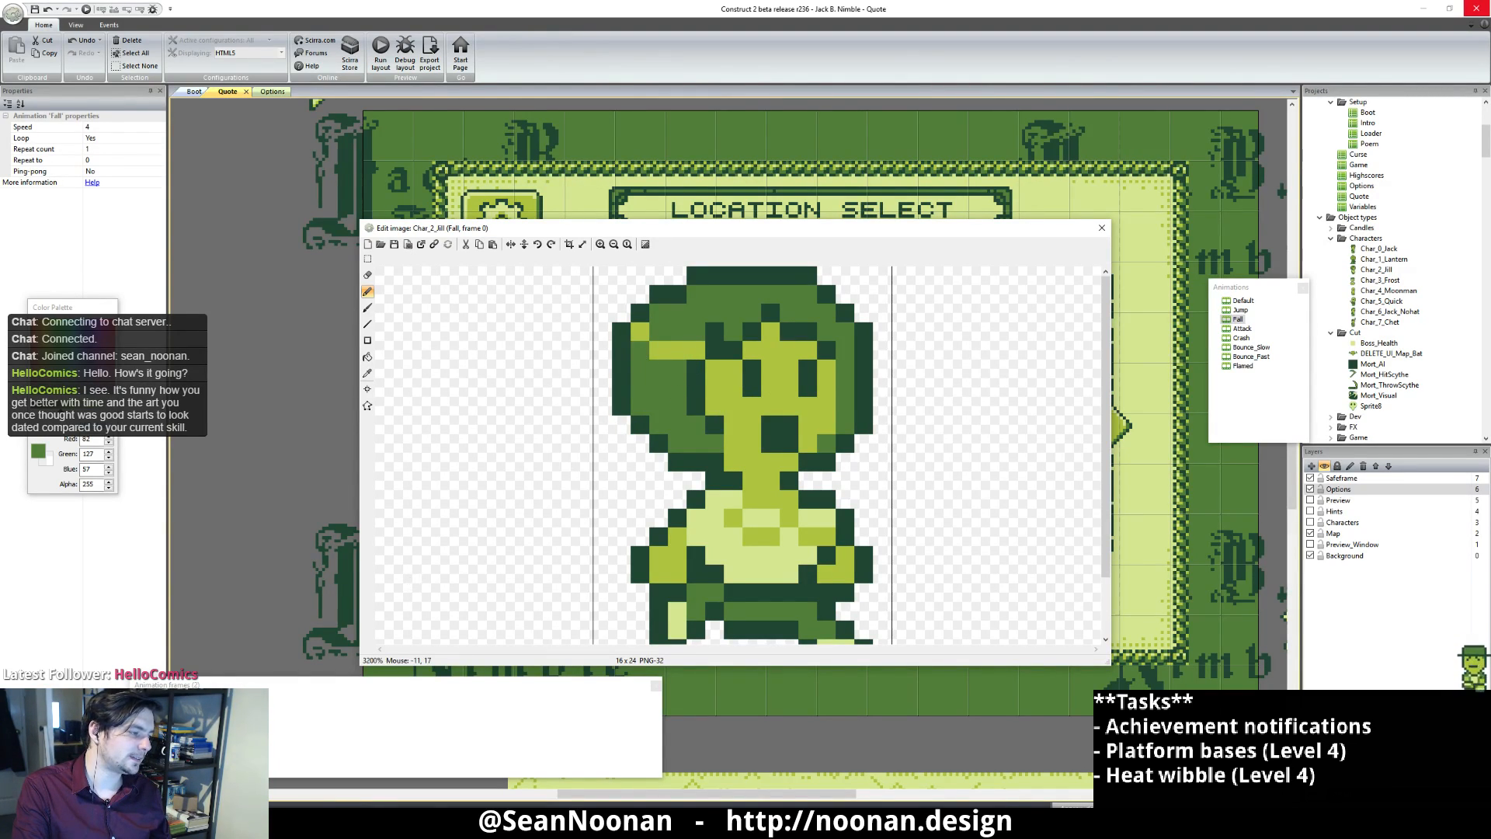
# Step: Compare the two Fall frames and reshape frame 0's hair highlight into a stepped band with the sprite's light and mid greens
pyautogui.click(213, 723)
pyautogui.click(162, 724)
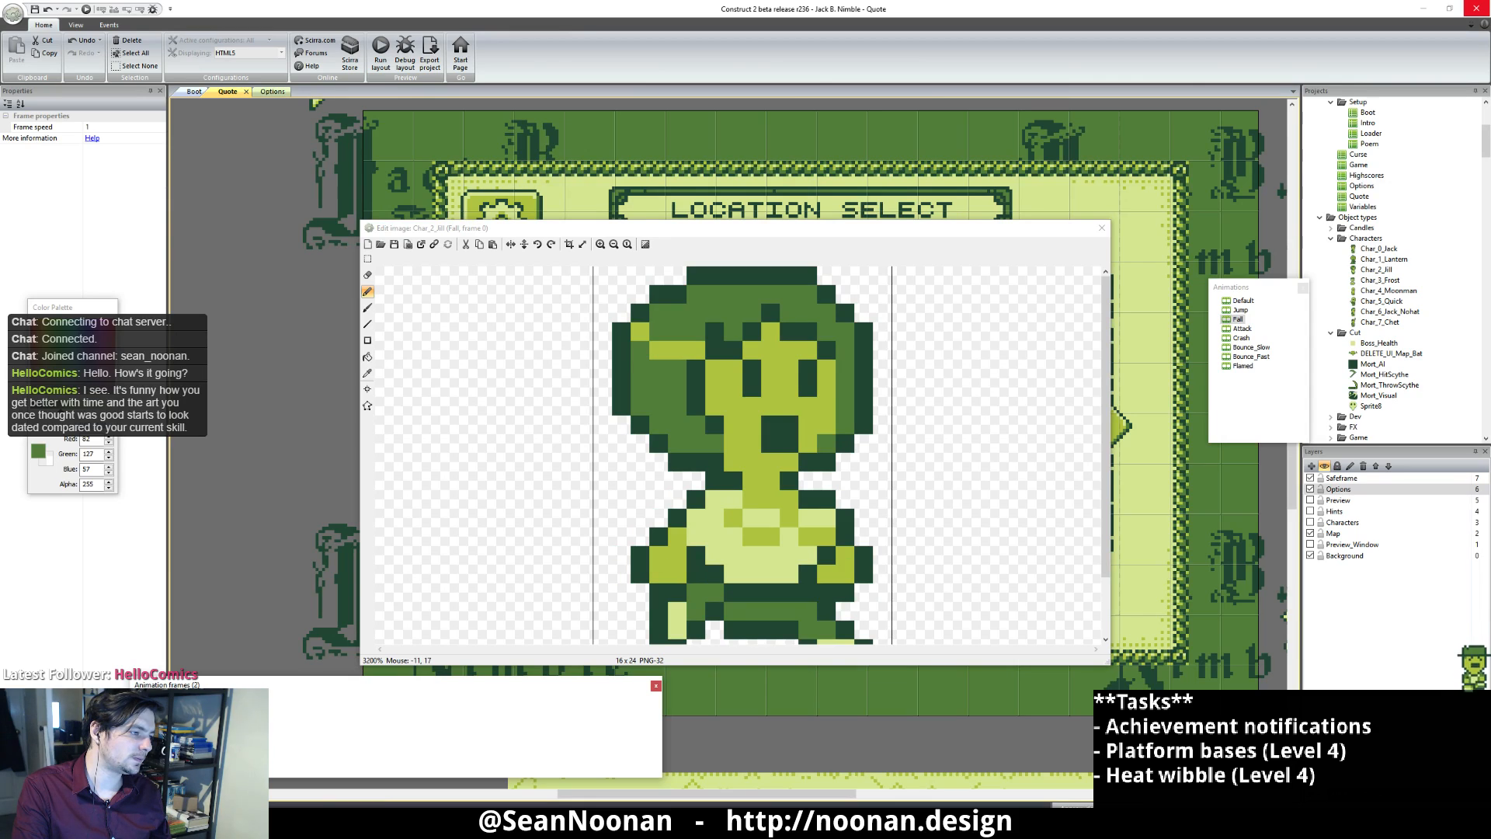
pyautogui.keyDown('alt'); pyautogui.click(641, 336); pyautogui.keyUp('alt')
pyautogui.click(659, 336)
pyautogui.keyDown('alt'); pyautogui.click(661, 367); pyautogui.keyUp('alt')
pyautogui.click(664, 352)
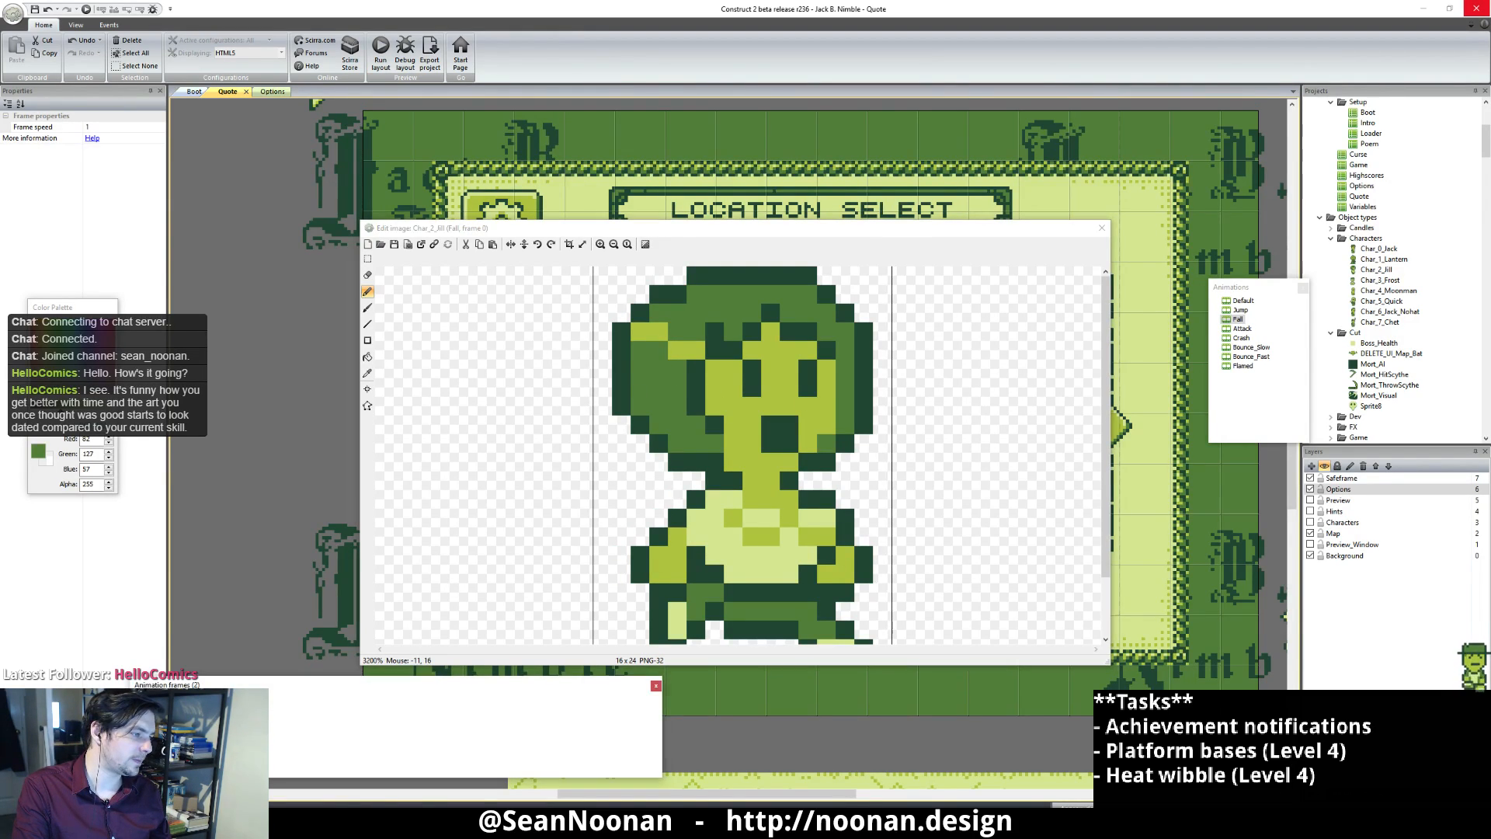
# Step: Touch up the stepped hair highlight in frame 1 of the Fall animation with the sprite's light green
pyautogui.click(213, 723)
pyautogui.keyDown('alt'); pyautogui.click(648, 339); pyautogui.keyUp('alt')
pyautogui.click(654, 335)
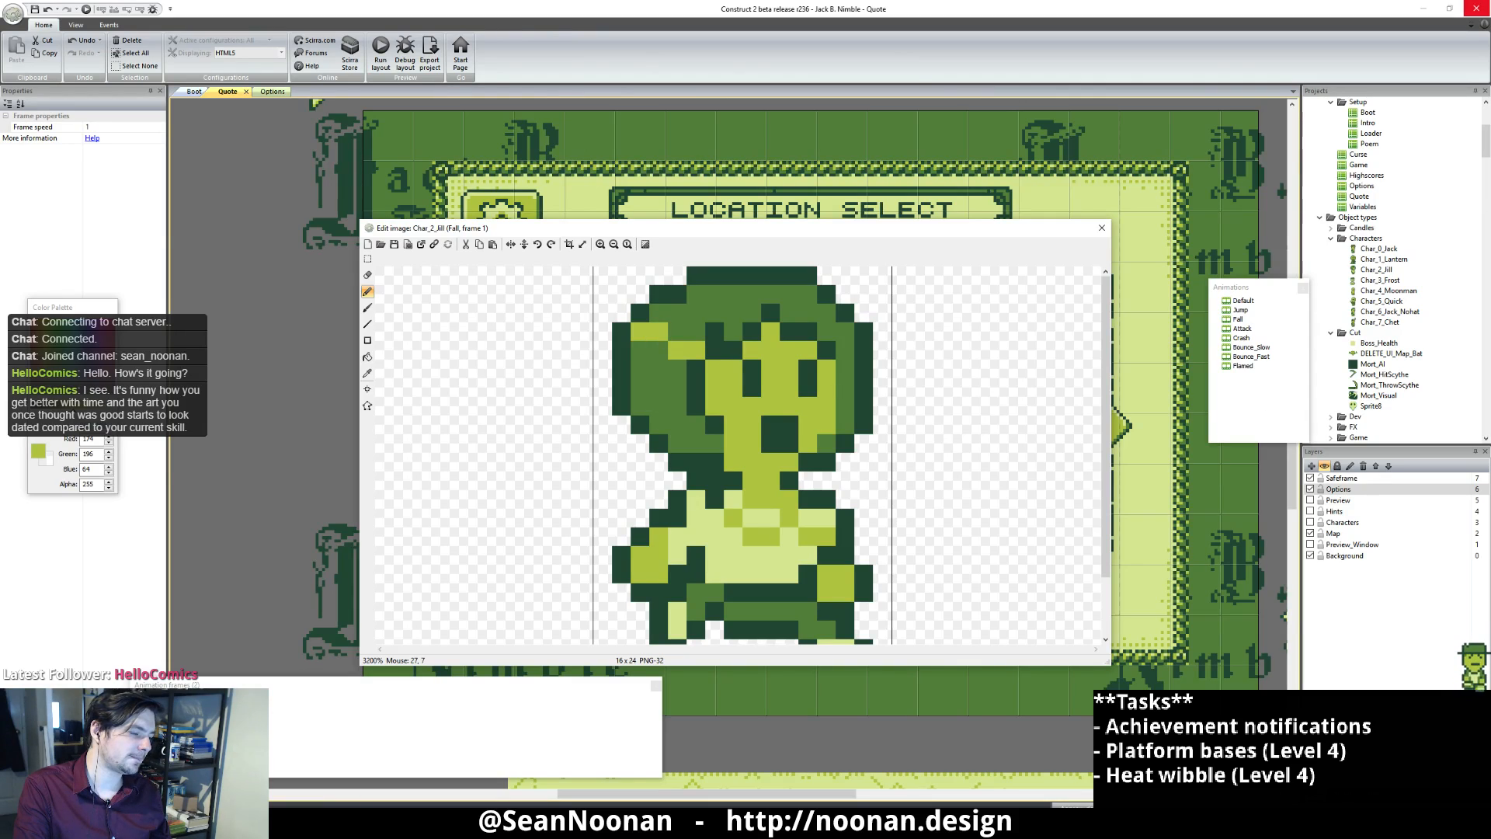
# Step: Compare the hair shape and highlight across Jill's Default, Jump, Fall and Crash animations
pyautogui.click(1241, 301)
pyautogui.click(1240, 300)
pyautogui.click(1240, 311)
pyautogui.click(1236, 320)
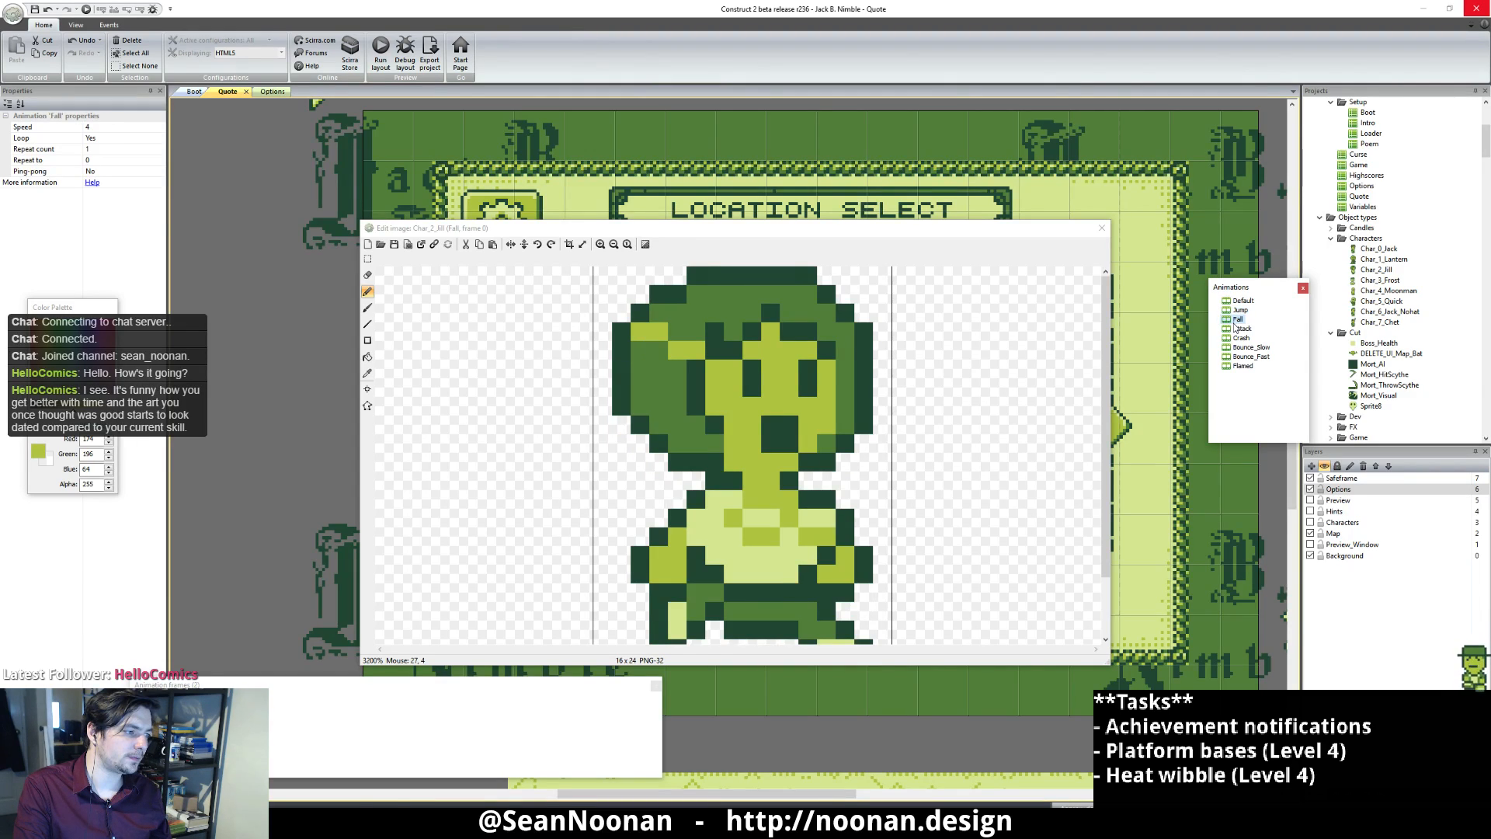
pyautogui.click(1241, 309)
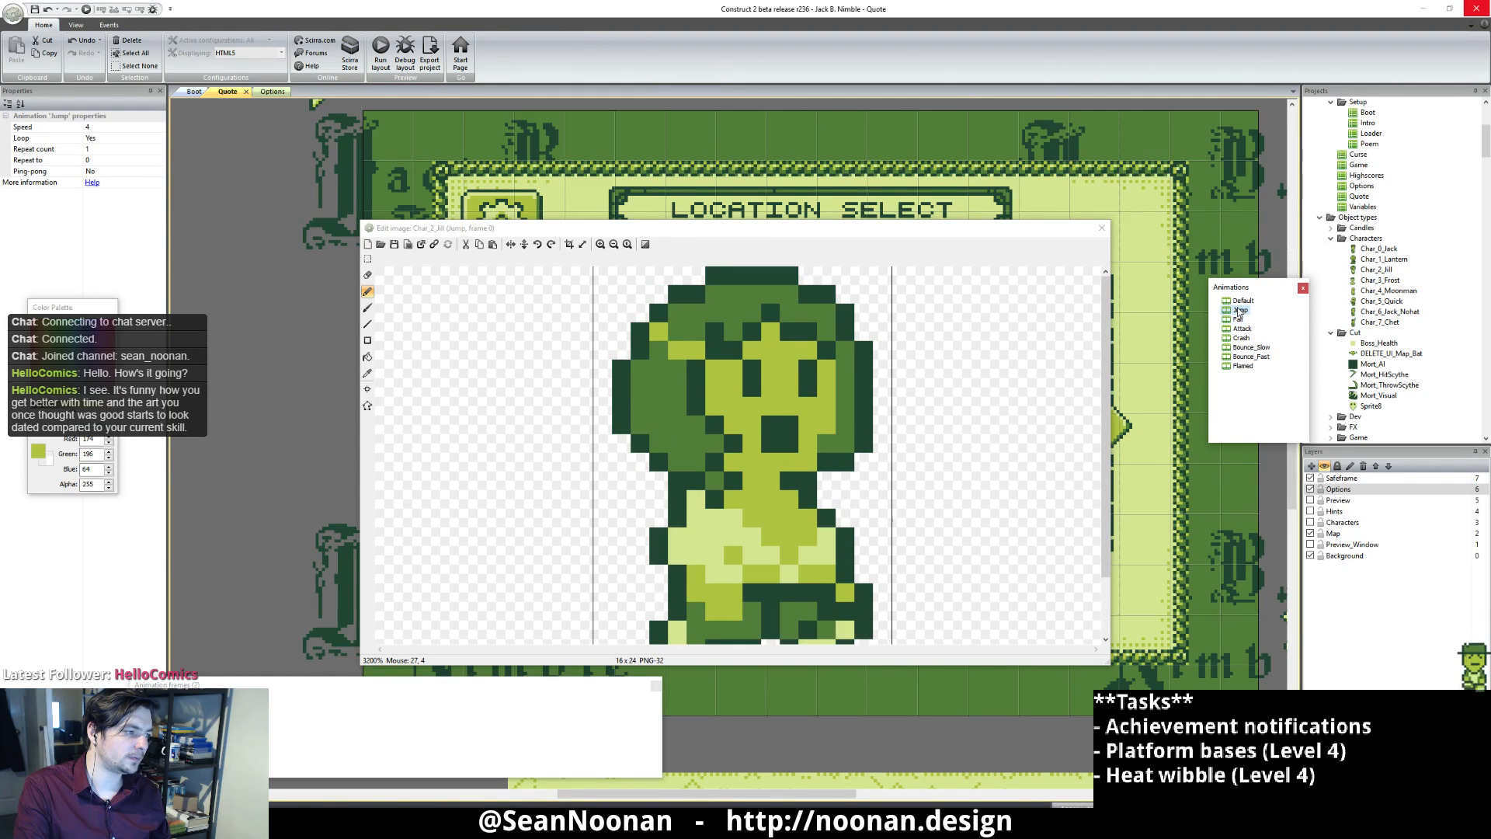
pyautogui.click(1237, 319)
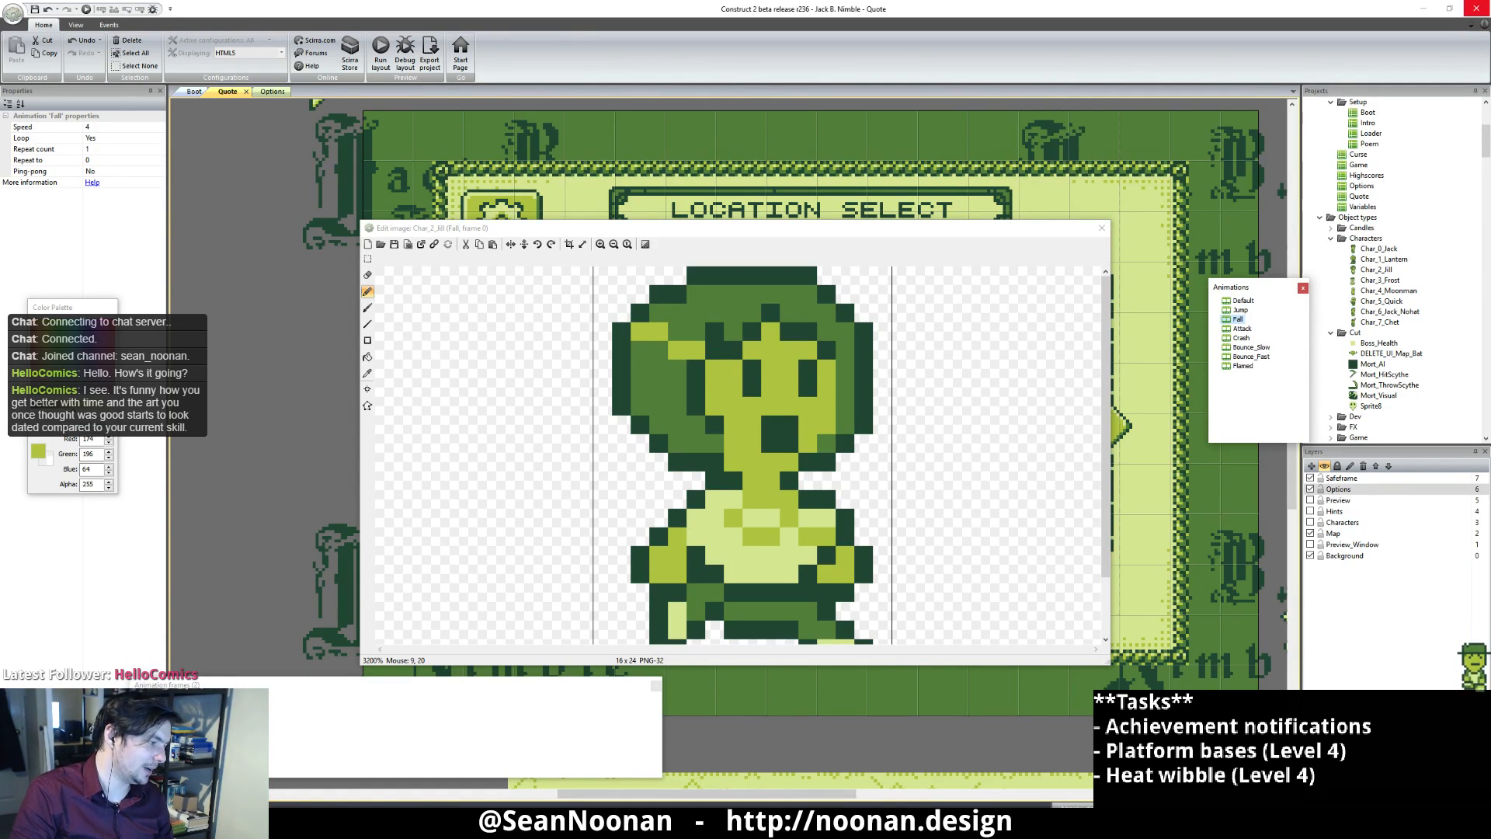
pyautogui.click(221, 724)
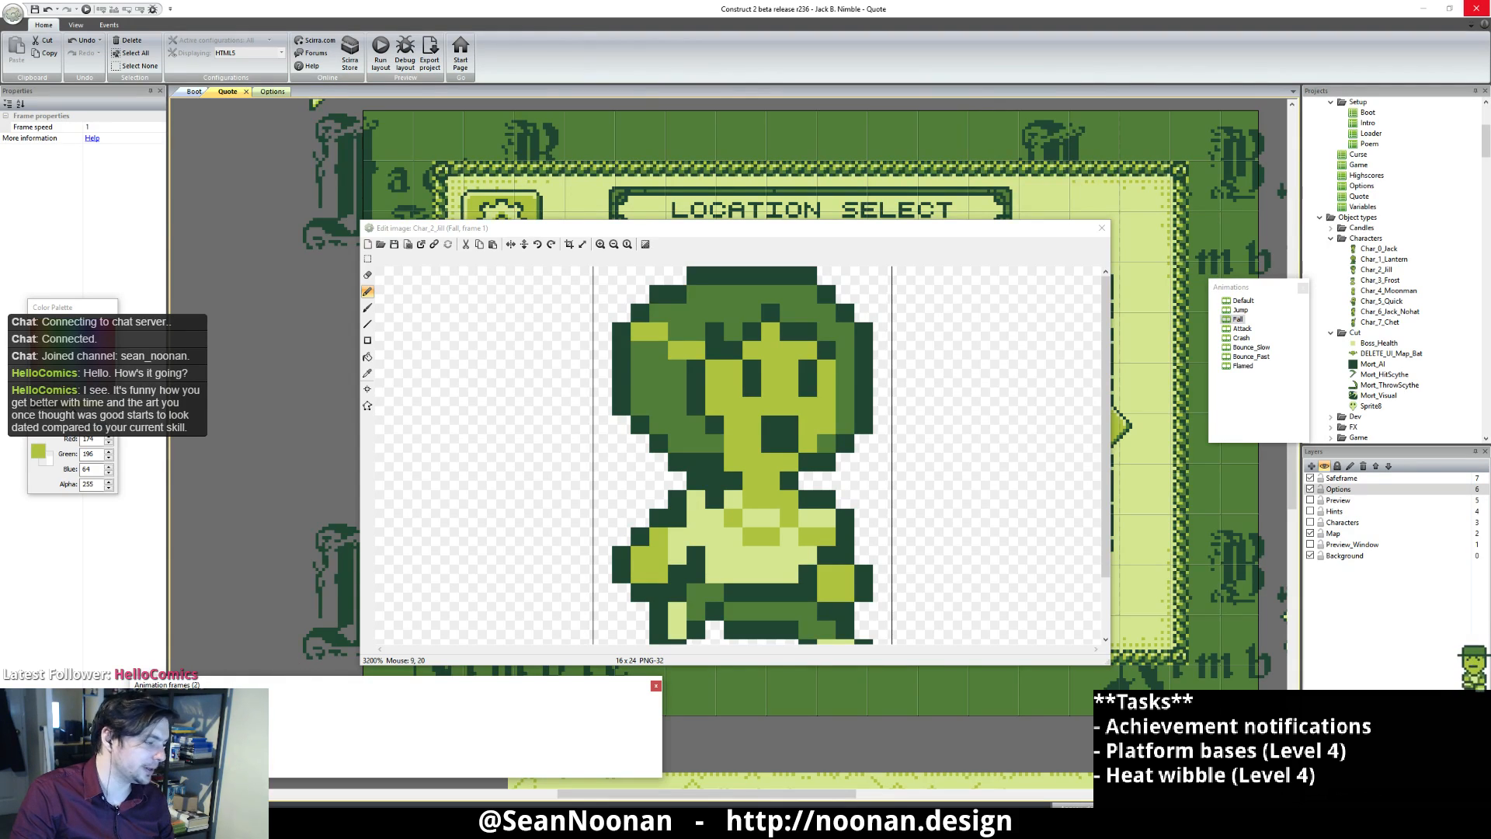
pyautogui.click(1245, 310)
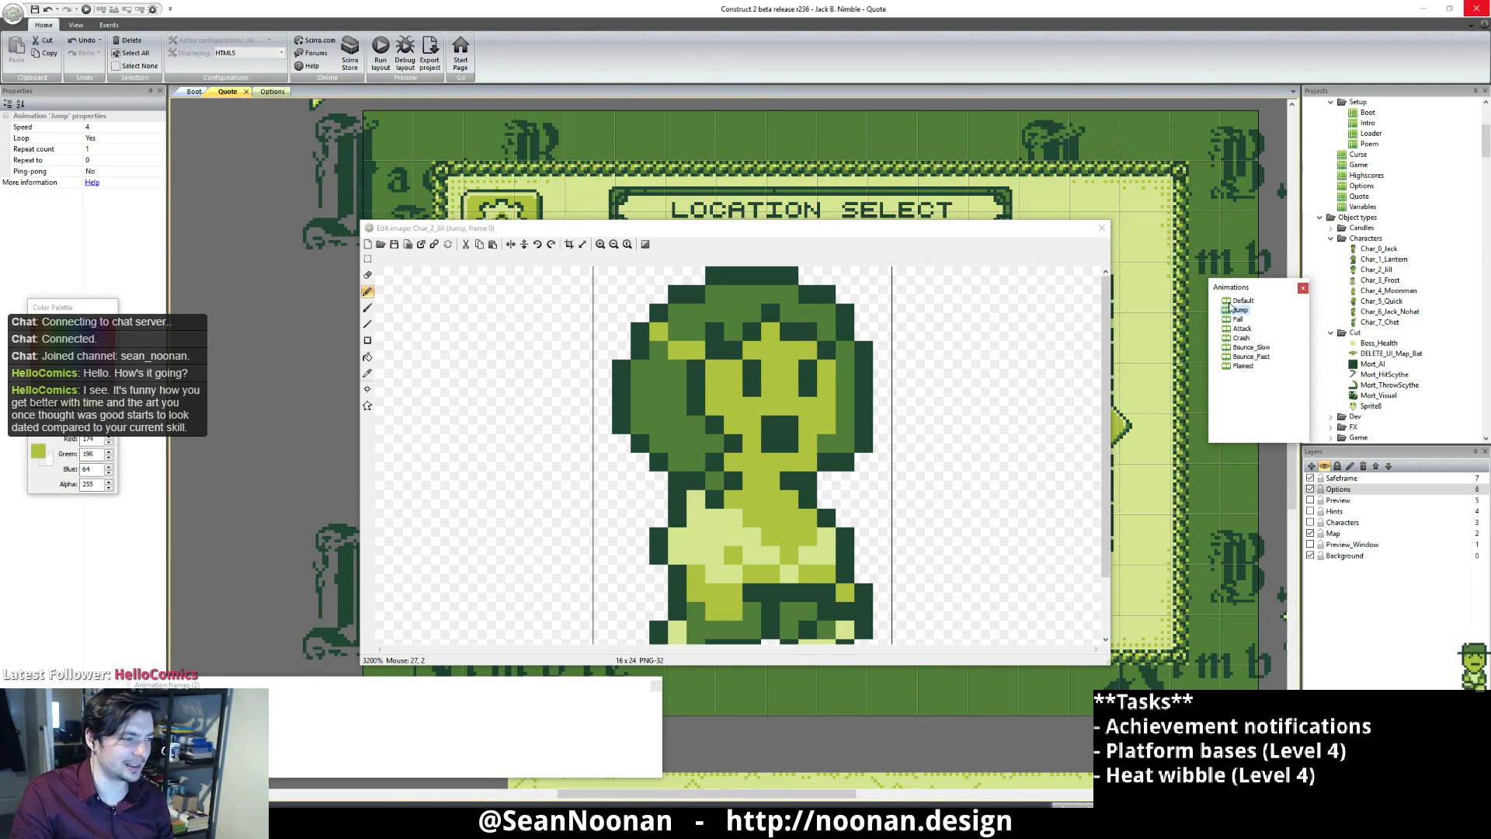
pyautogui.click(1255, 301)
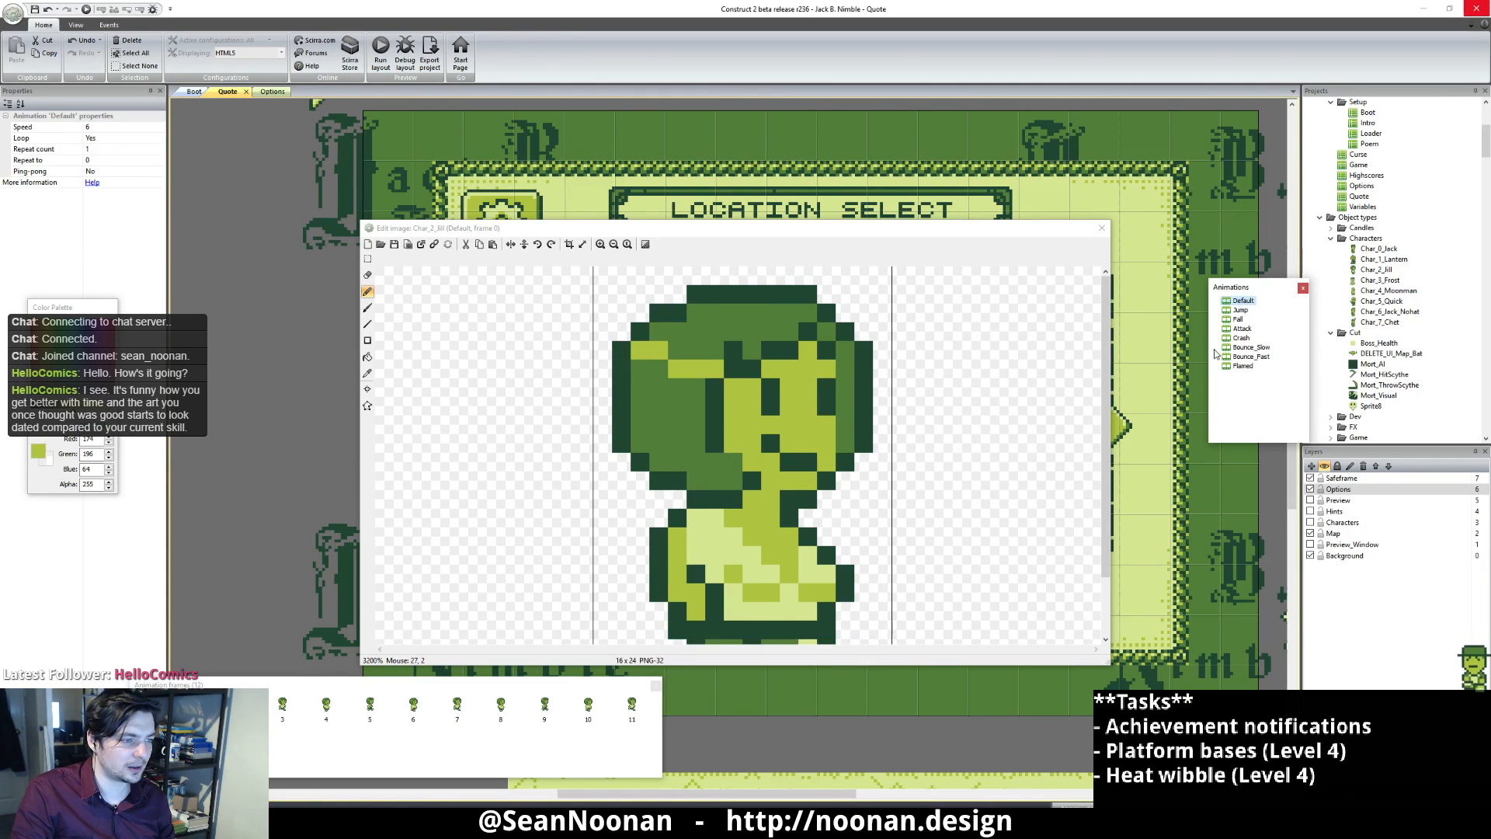
pyautogui.click(1242, 338)
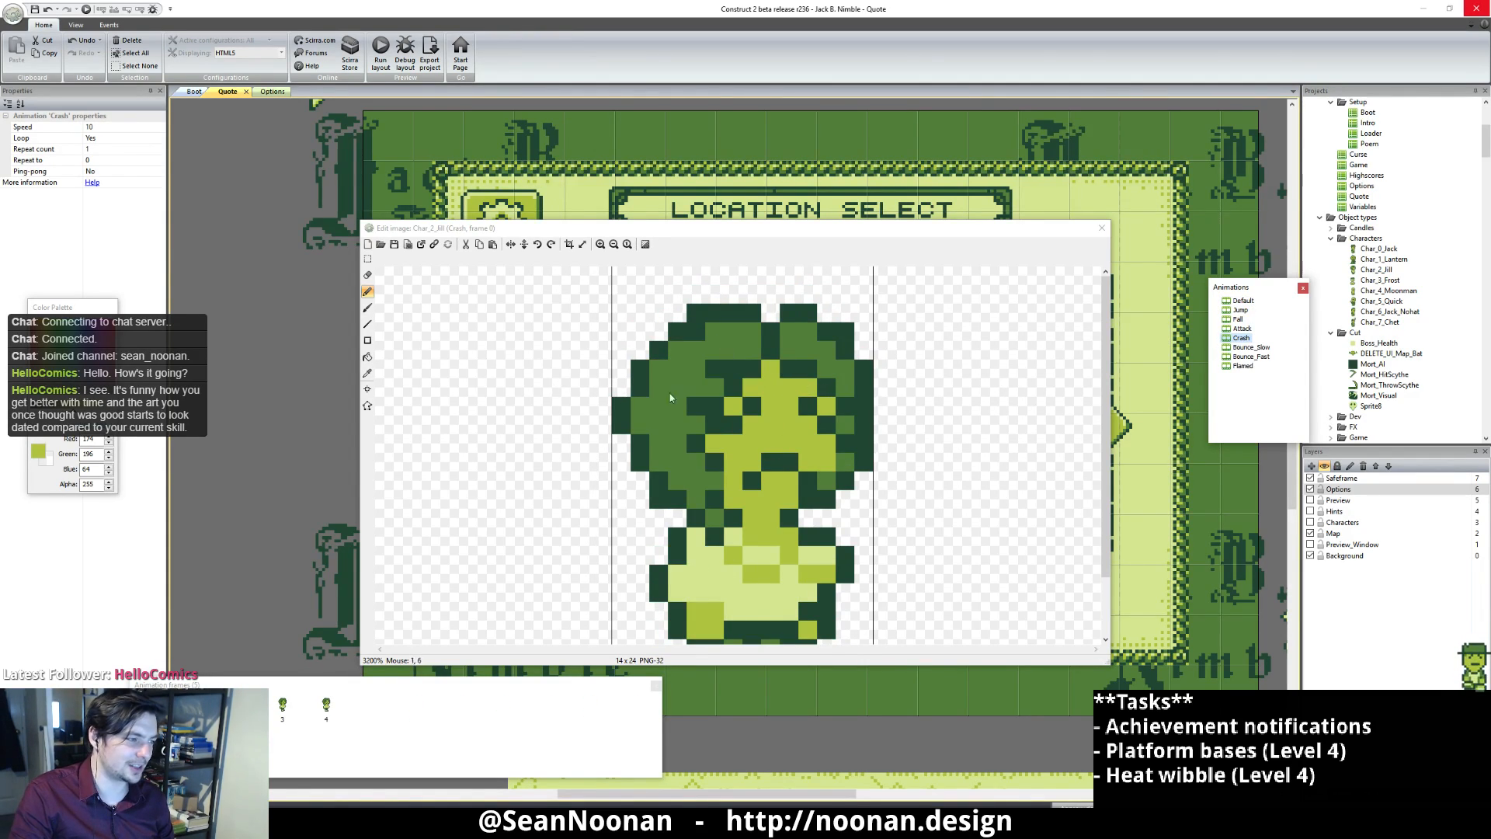
# Step: Extend the dark outline along the left side of the hair in frame 0 of the Attack animation
pyautogui.click(1242, 329)
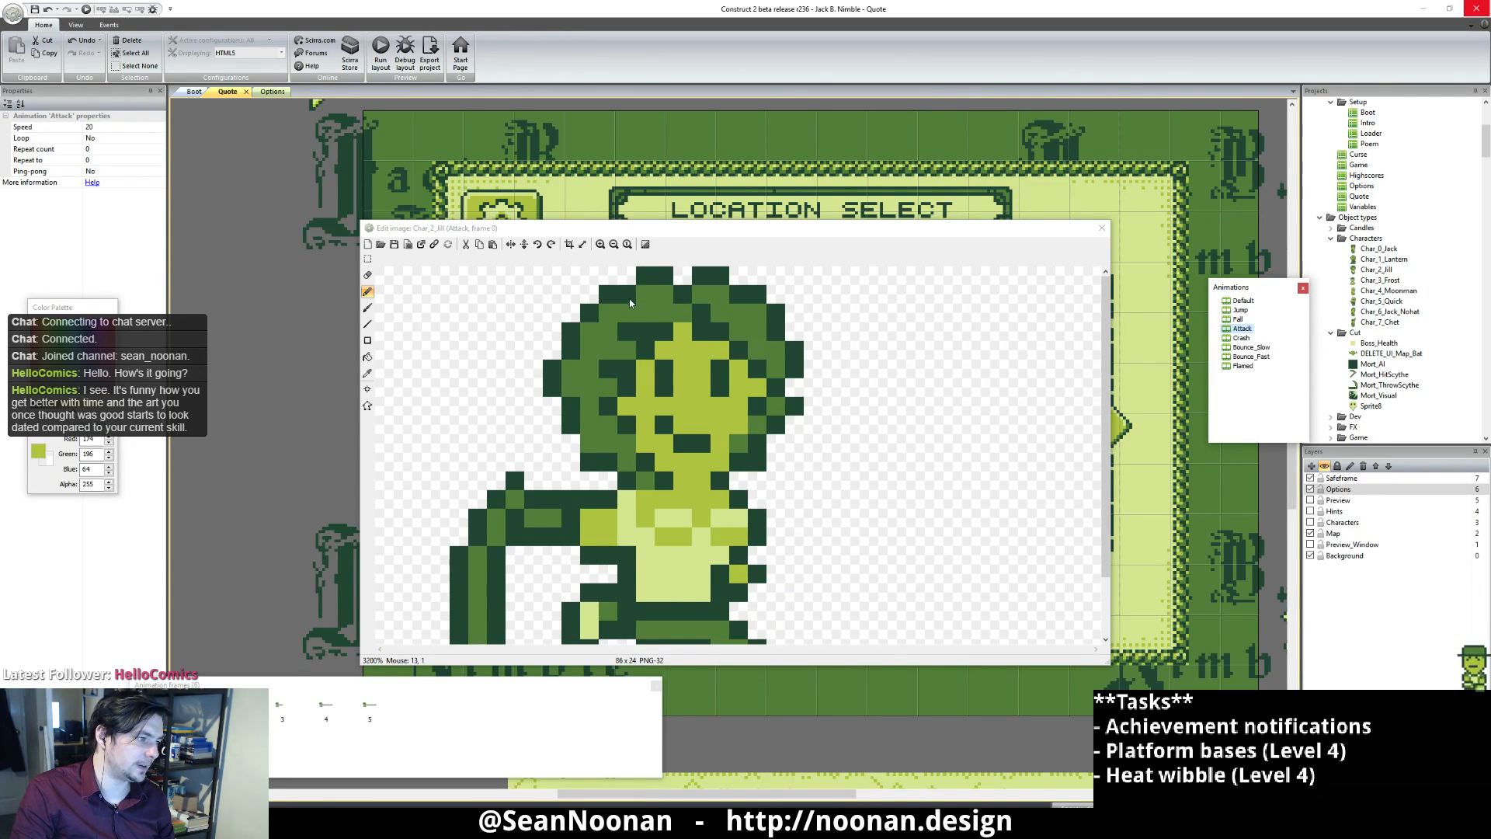
pyautogui.keyDown('ctrl'); pyautogui.click(592, 316); pyautogui.keyUp('ctrl')
pyautogui.moveTo(558, 349); pyautogui.dragTo(554, 334)
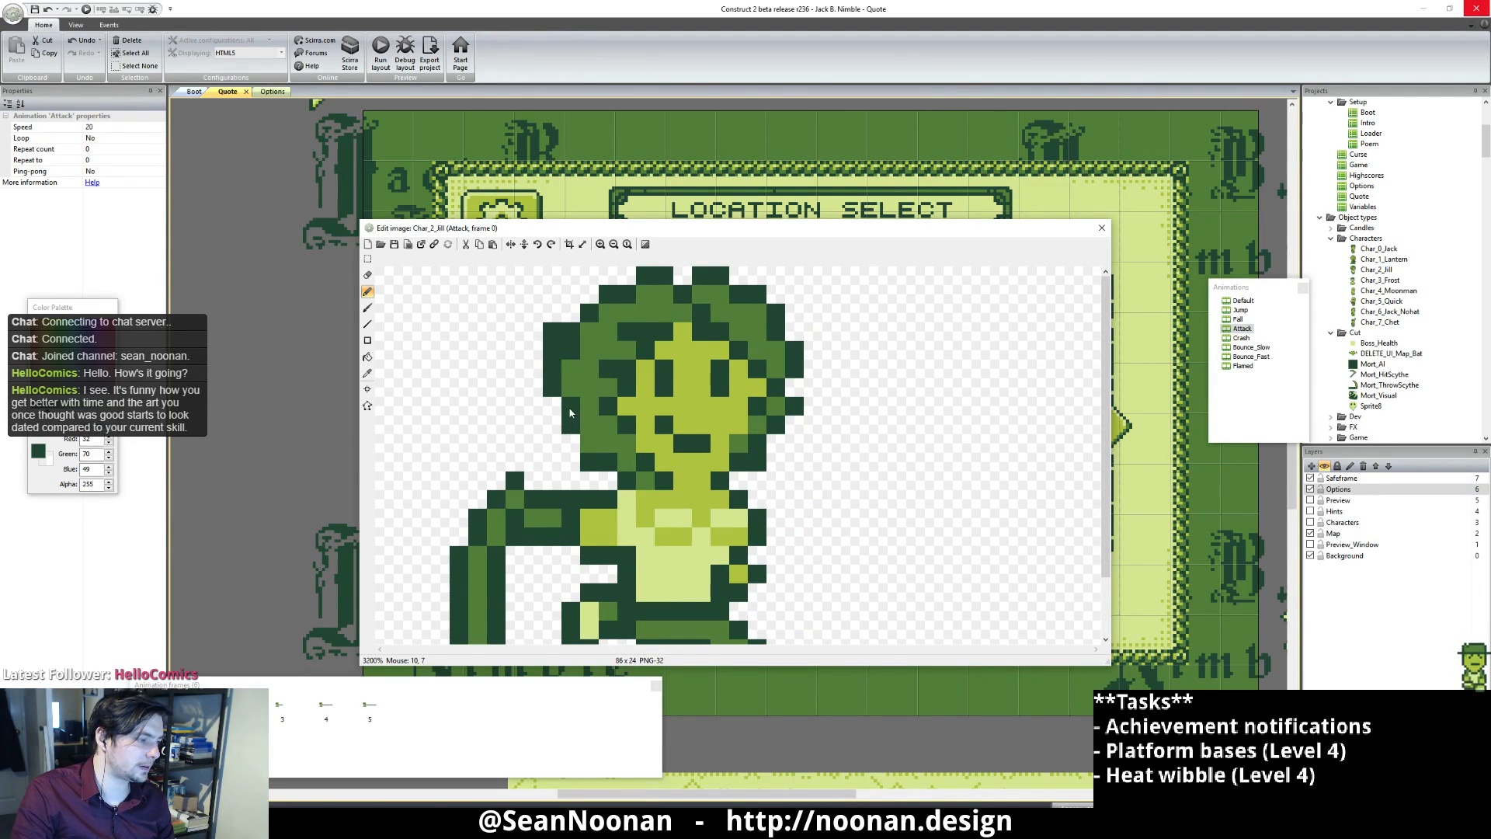
pyautogui.moveTo(556, 410)
pyautogui.mouseDown()
pyautogui.moveTo(554, 424)
pyautogui.moveTo(569, 403)
pyautogui.mouseUp()
pyautogui.click(576, 446)
pyautogui.keyDown('ctrl'); pyautogui.click(613, 447); pyautogui.keyUp('ctrl')
# Step: Round off the upper-left hair outline and close the gaps along the crown in Attack frame 0 with dark green
pyautogui.keyDown('ctrl'); pyautogui.click(561, 336); pyautogui.keyUp('ctrl')
pyautogui.click(571, 312)
pyautogui.click(590, 294)
pyautogui.keyDown('ctrl'); pyautogui.click(592, 358); pyautogui.keyUp('ctrl')
pyautogui.keyDown('ctrl'); pyautogui.click(615, 301); pyautogui.keyUp('ctrl')
pyautogui.click(627, 275)
pyautogui.click(682, 275)
pyautogui.click(738, 276)
pyautogui.keyDown('ctrl'); pyautogui.click(633, 304); pyautogui.keyUp('ctrl')
# Step: Smooth the right side of the hair outline in Attack frame 0 with dark and mid green
pyautogui.keyDown('ctrl'); pyautogui.click(794, 363); pyautogui.keyUp('ctrl')
pyautogui.keyDown('ctrl'); pyautogui.click(780, 402); pyautogui.keyUp('ctrl')
pyautogui.keyDown('ctrl'); pyautogui.click(800, 370); pyautogui.keyUp('ctrl')
pyautogui.click(798, 386)
pyautogui.click(783, 441)
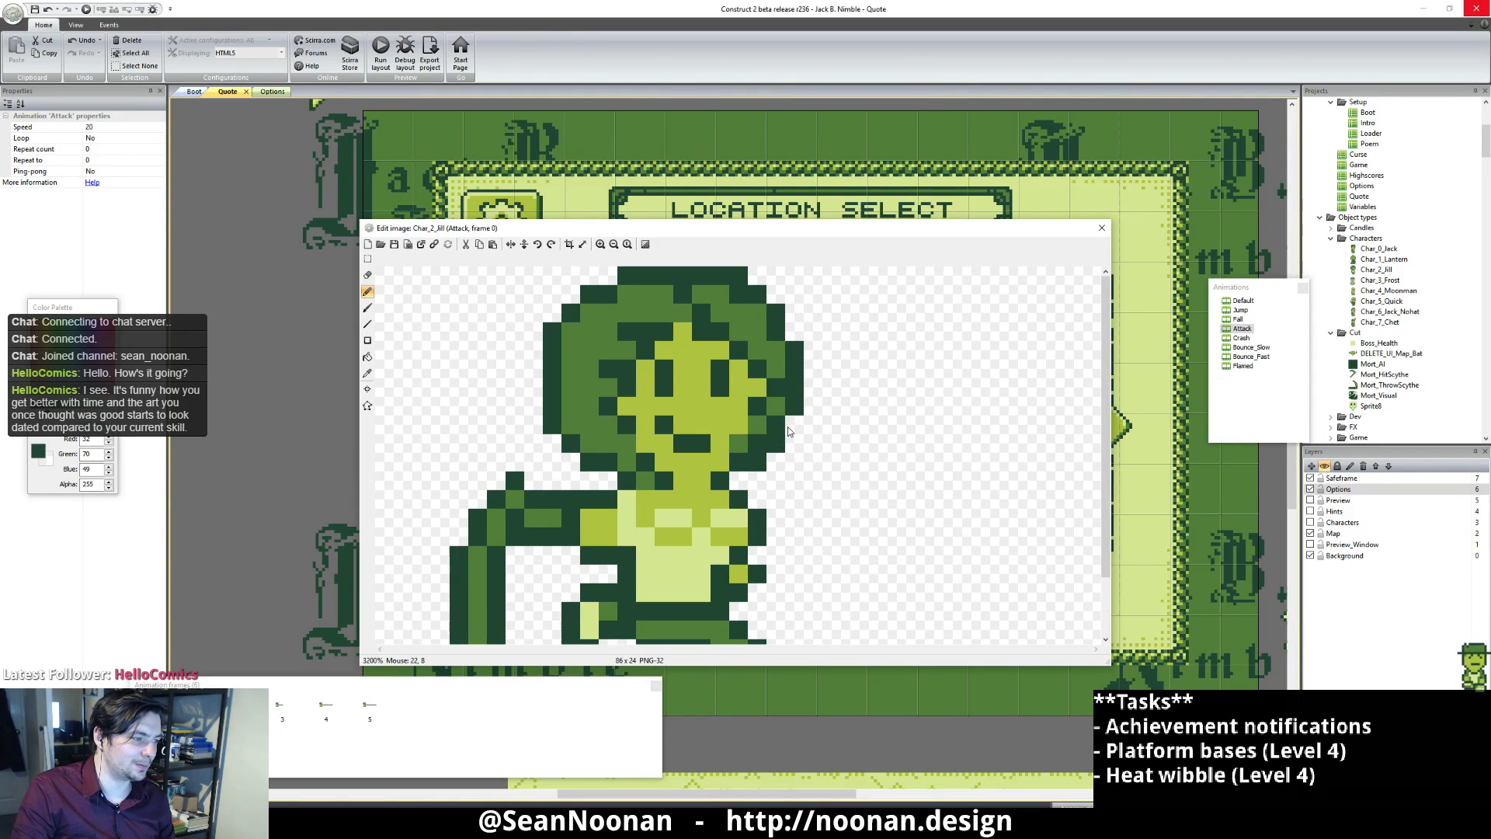
# Step: Replace the stray dark pixels at the right edge of the face in Attack frame 0 with light and mid green
pyautogui.keyDown('ctrl'); pyautogui.click(781, 413); pyautogui.keyUp('ctrl')
pyautogui.keyDown('ctrl'); pyautogui.click(721, 417); pyautogui.keyUp('ctrl')
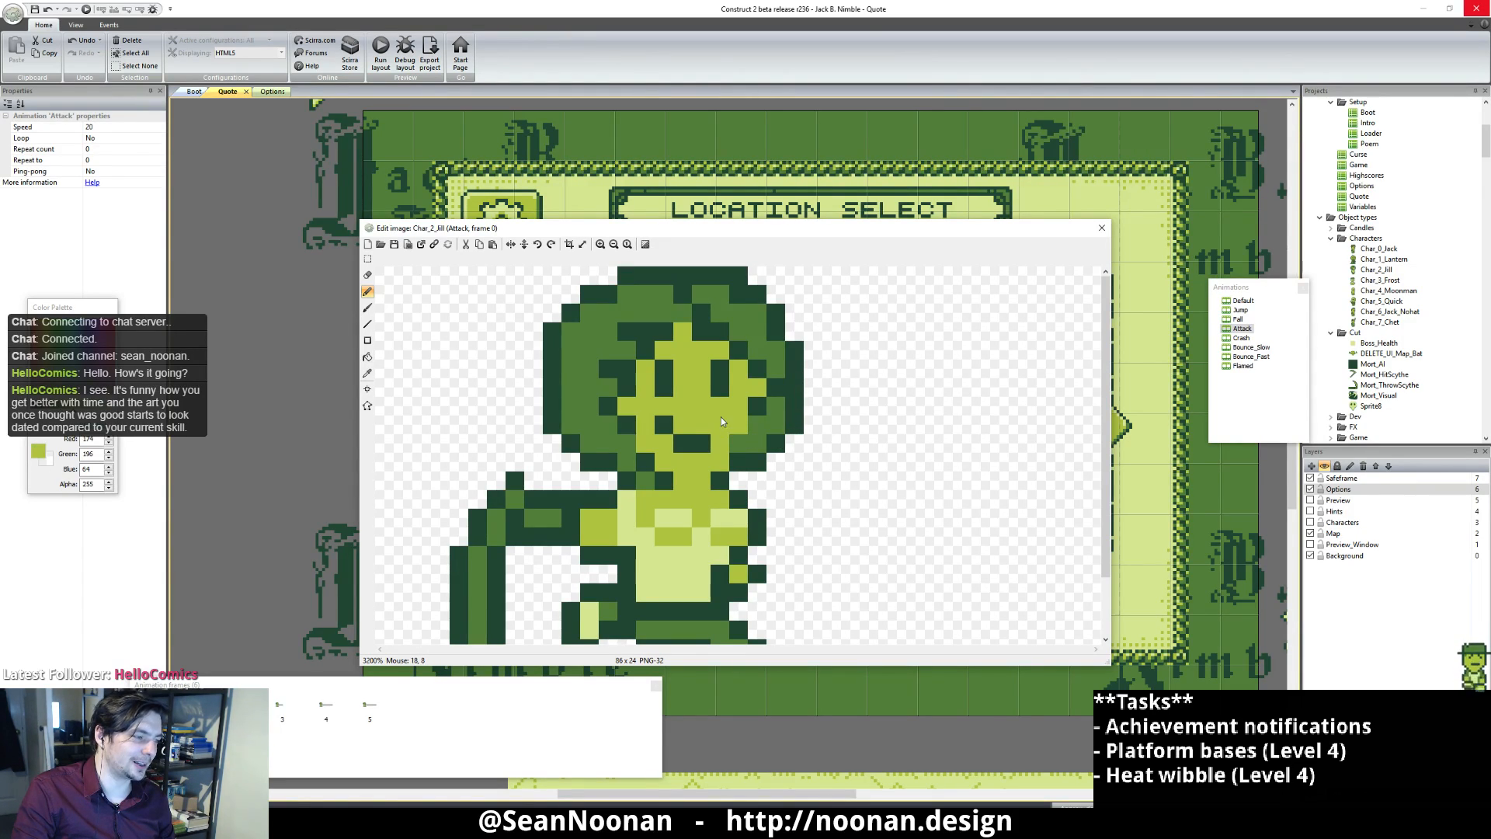
pyautogui.keyDown('ctrl'); pyautogui.click(780, 361); pyautogui.keyUp('ctrl')
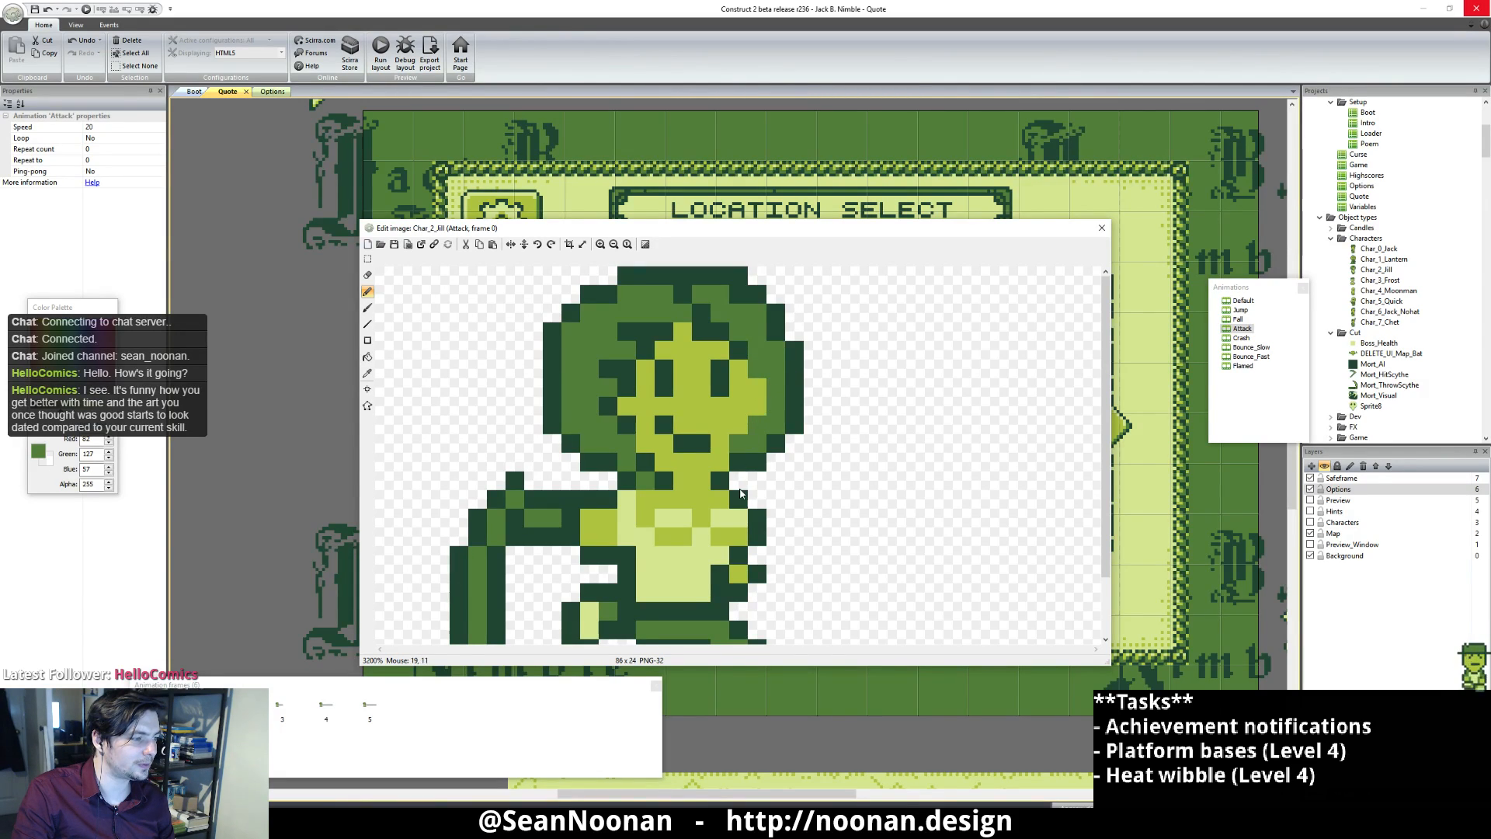
pyautogui.keyDown('ctrl'); pyautogui.scroll(-3, 716, 441); pyautogui.keyUp('ctrl')
pyautogui.keyDown('ctrl'); pyautogui.scroll(4, 724, 447); pyautogui.keyUp('ctrl')
pyautogui.moveTo(723, 447); pyautogui.dragTo(996, 536, button='middle')
pyautogui.moveTo(381, 371); pyautogui.dragTo(854, 524, button='middle')
pyautogui.moveTo(705, 449); pyautogui.dragTo(751, 448, button='middle')
# Step: Add dark hairline pixels on both sides of the face in Attack frame 0
pyautogui.keyDown('ctrl'); pyautogui.click(893, 373); pyautogui.keyUp('ctrl')
pyautogui.keyDown('ctrl'); pyautogui.scroll(-3, 903, 531); pyautogui.keyUp('ctrl')
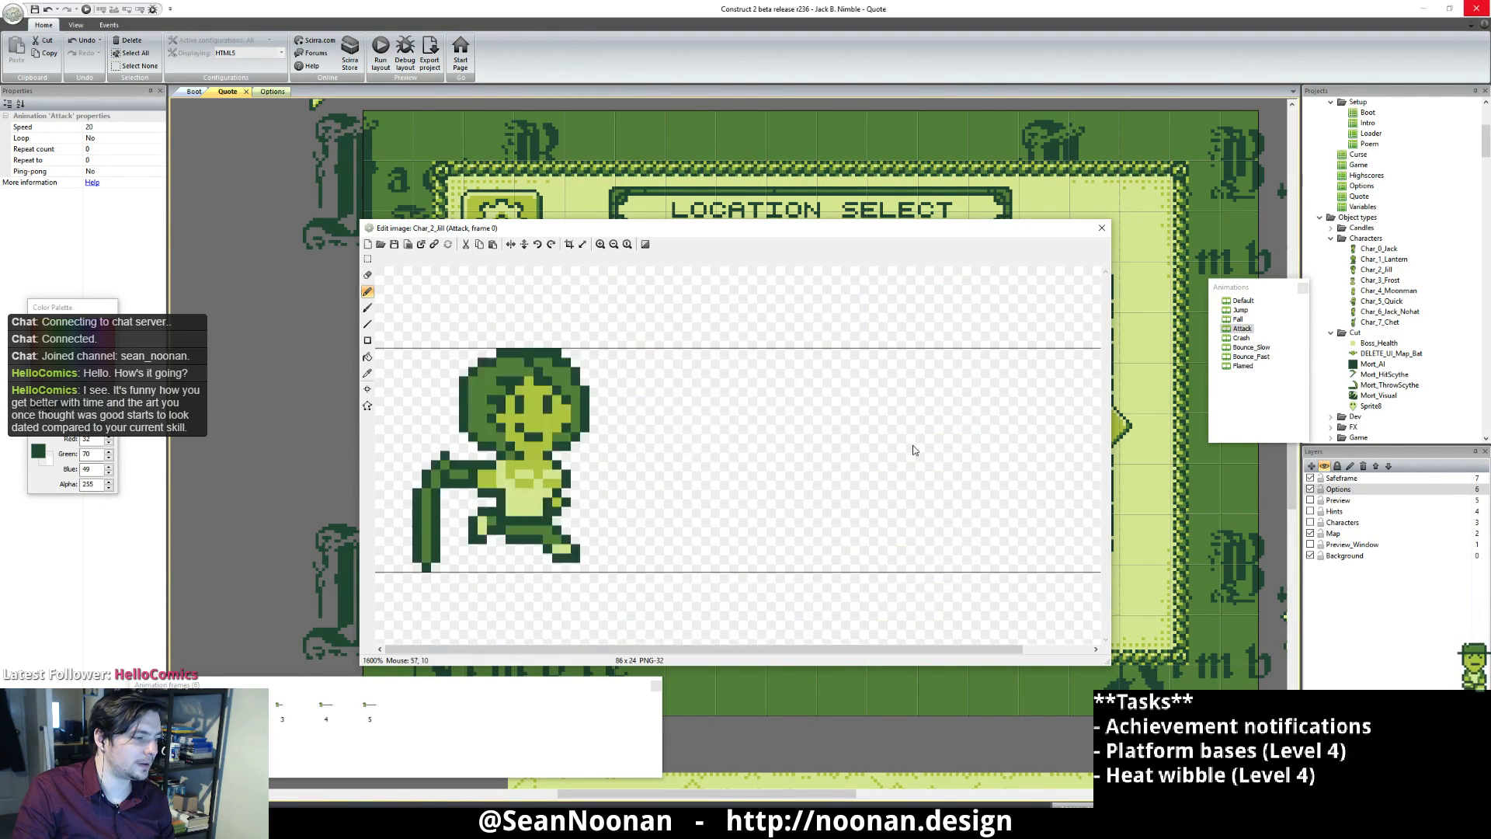
pyautogui.keyDown('ctrl'); pyautogui.scroll(4, 846, 469); pyautogui.keyUp('ctrl')
pyautogui.moveTo(590, 466); pyautogui.dragTo(958, 497, button='middle')
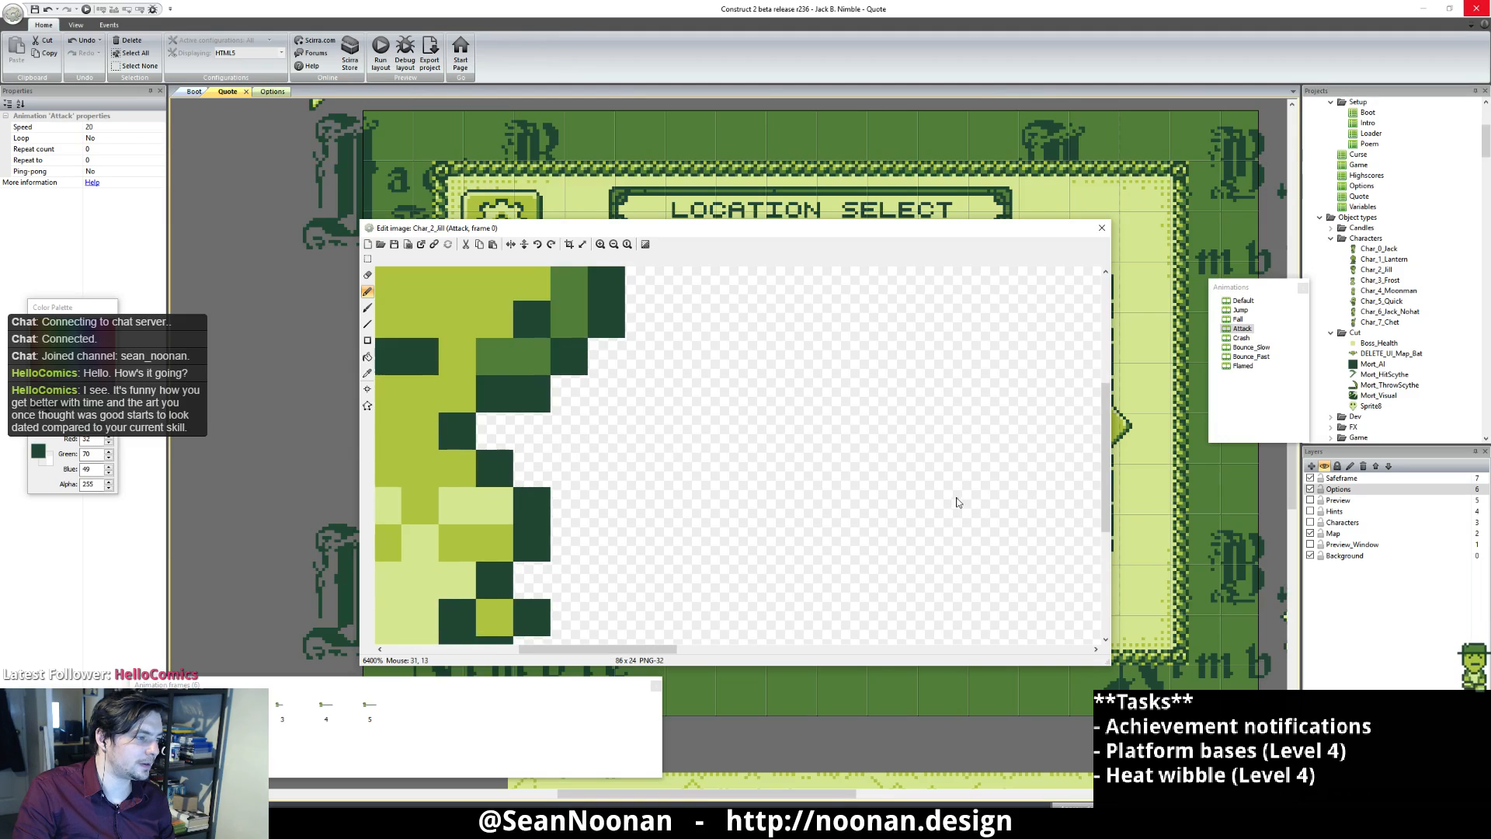
pyautogui.moveTo(578, 337); pyautogui.dragTo(802, 497, button='middle')
pyautogui.keyDown('ctrl'); pyautogui.click(727, 474); pyautogui.keyUp('ctrl')
pyautogui.keyDown('ctrl'); pyautogui.click(507, 414); pyautogui.keyUp('ctrl')
pyautogui.moveTo(507, 415); pyautogui.dragTo(622, 490, button='middle')
pyautogui.click(608, 406)
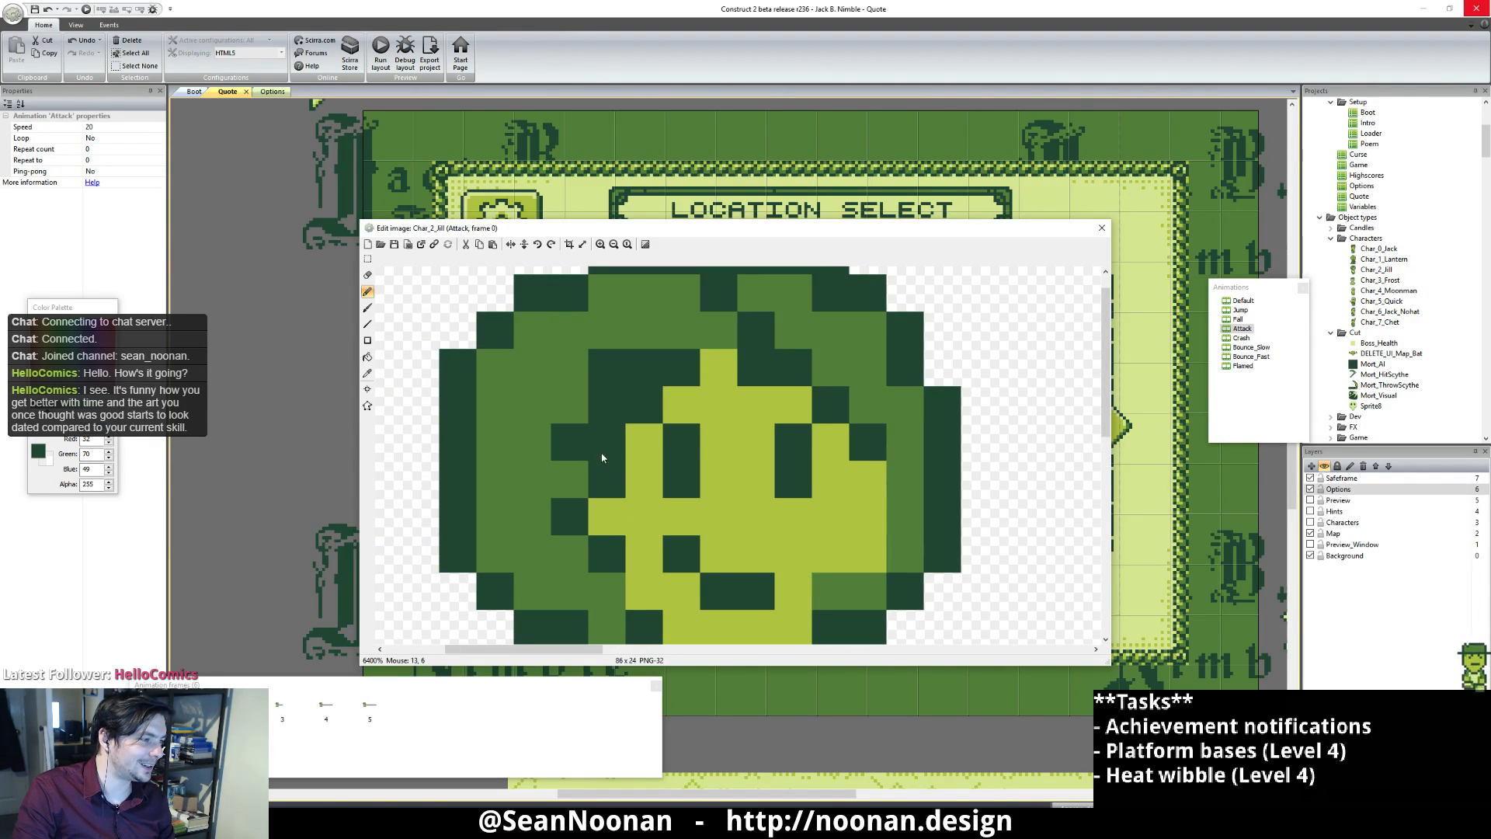
# Step: Reshape the hairline left of the face in Attack frame 0 into a smooth vertical edge with the sprite's own greens
pyautogui.keyDown('ctrl'); pyautogui.click(643, 332); pyautogui.keyUp('ctrl')
pyautogui.click(651, 359)
pyautogui.keyDown('ctrl'); pyautogui.click(641, 479); pyautogui.keyUp('ctrl')
pyautogui.moveTo(607, 446); pyautogui.dragTo(605, 505)
pyautogui.keyDown('ctrl'); pyautogui.click(562, 449); pyautogui.keyUp('ctrl')
pyautogui.click(569, 479)
pyautogui.keyDown('ctrl'); pyautogui.scroll(-4, 604, 449); pyautogui.keyUp('ctrl')
pyautogui.keyDown('ctrl'); pyautogui.scroll(3, 626, 449); pyautogui.keyUp('ctrl')
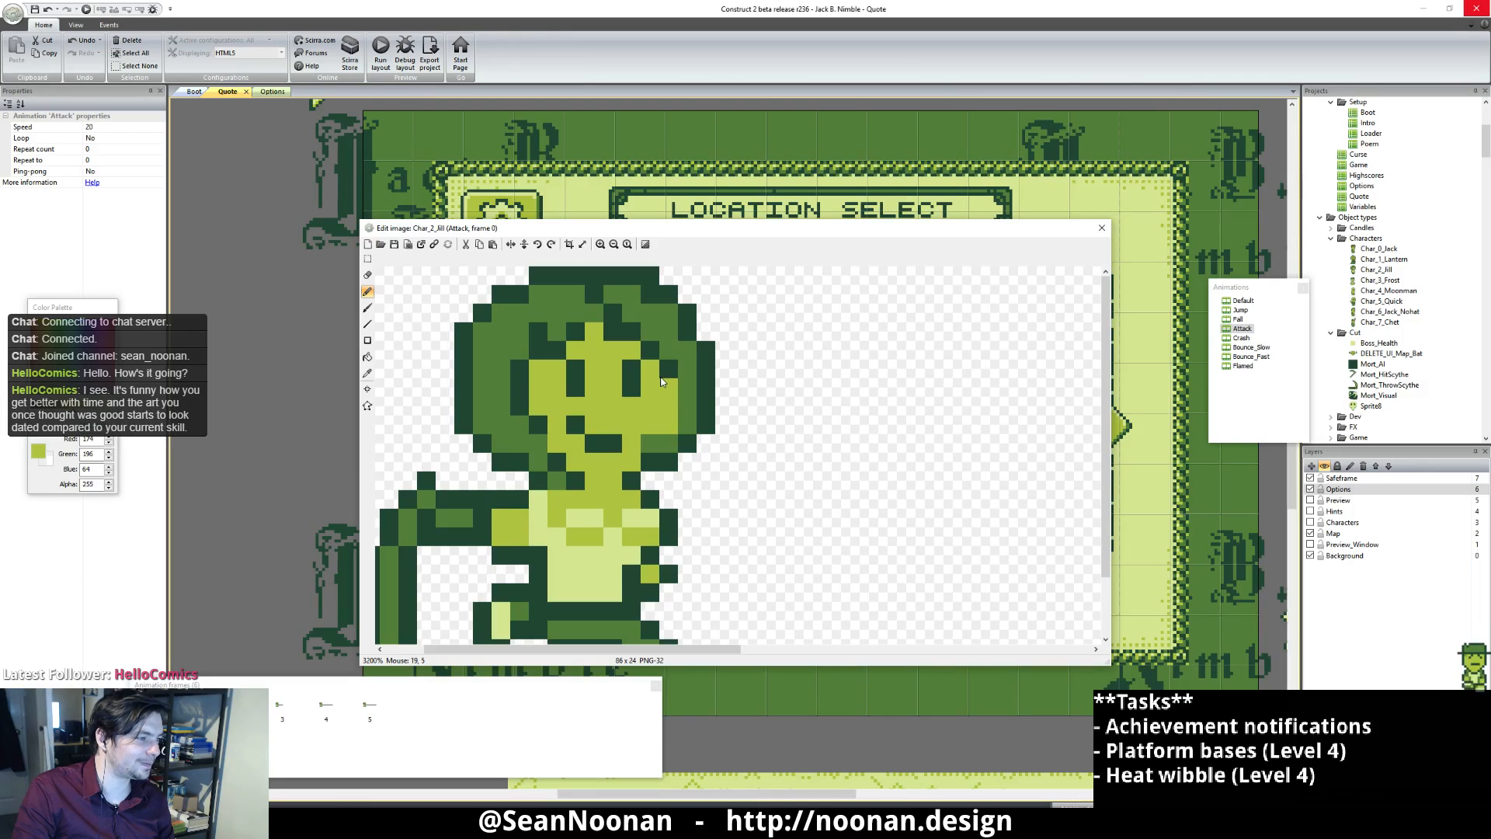
# Step: Rework the hairline right of the face in Attack frame 0 with dark and mid green, checking it at small scale
pyautogui.keyDown('ctrl'); pyautogui.click(673, 376); pyautogui.keyUp('ctrl')
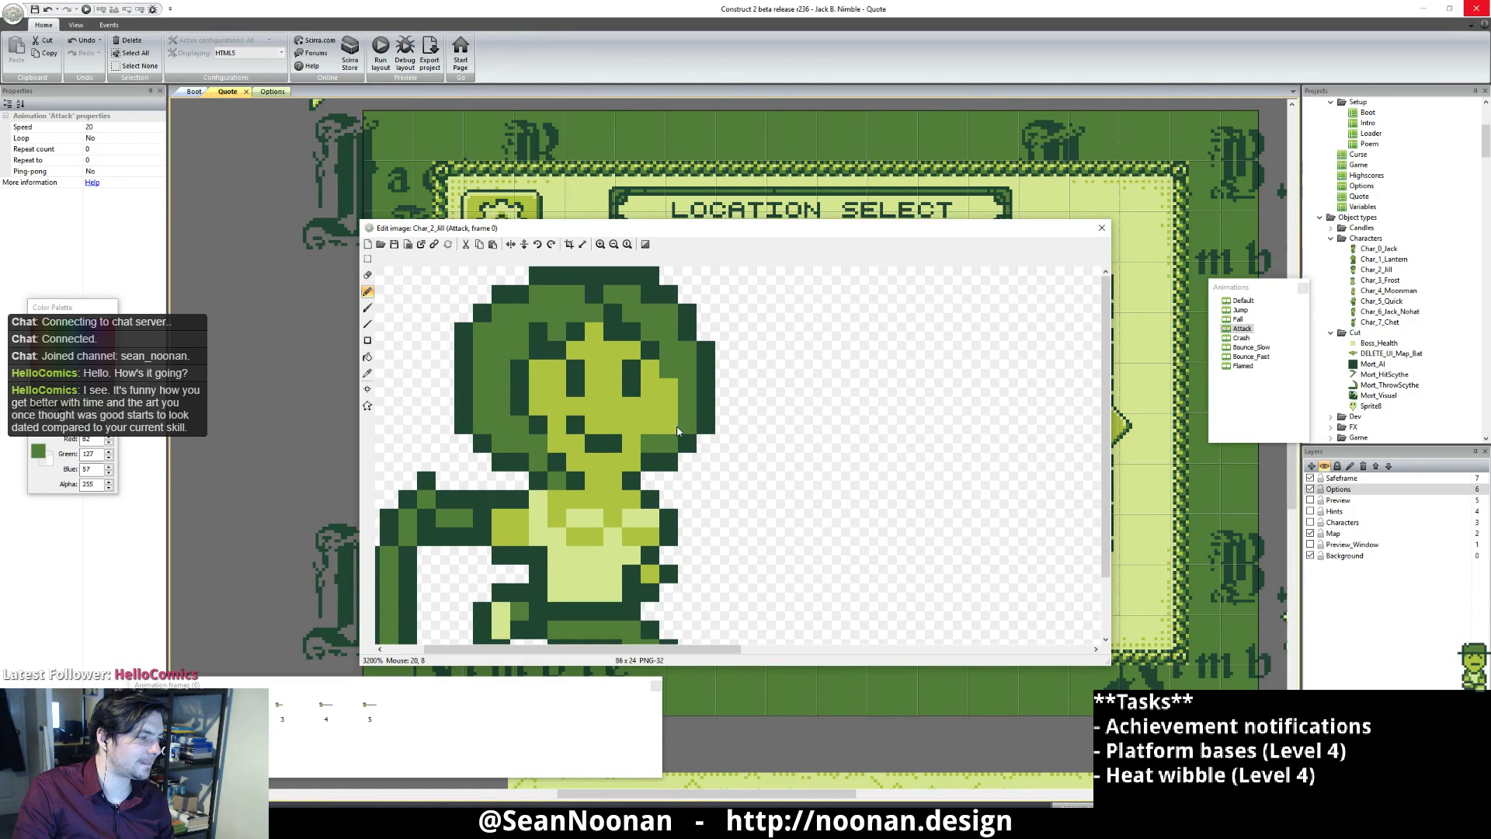
pyautogui.keyDown('ctrl'); pyautogui.scroll(-4, 689, 437); pyautogui.keyUp('ctrl')
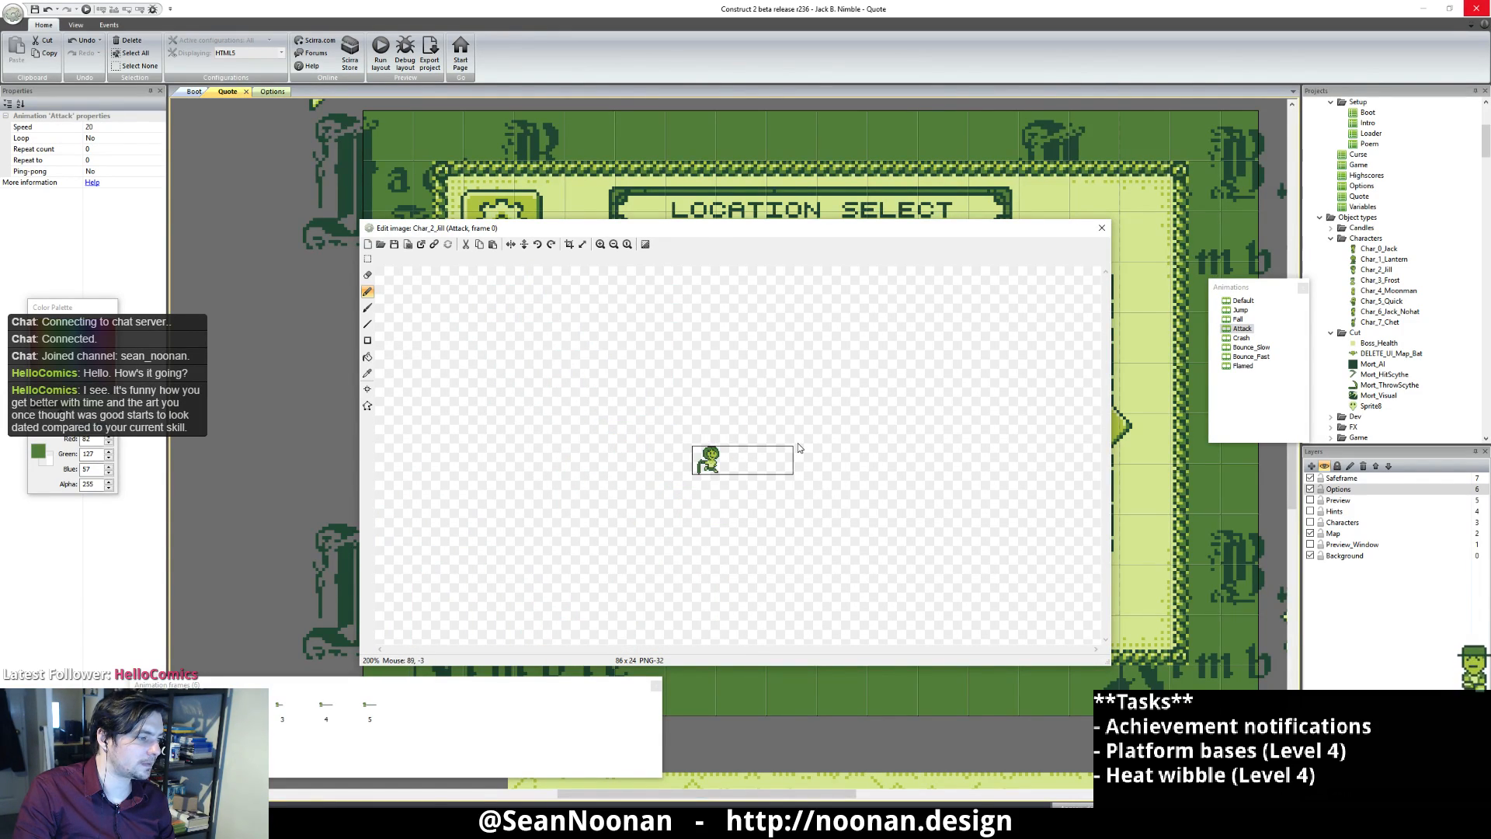
pyautogui.keyDown('ctrl'); pyautogui.scroll(4, 654, 458); pyautogui.keyUp('ctrl')
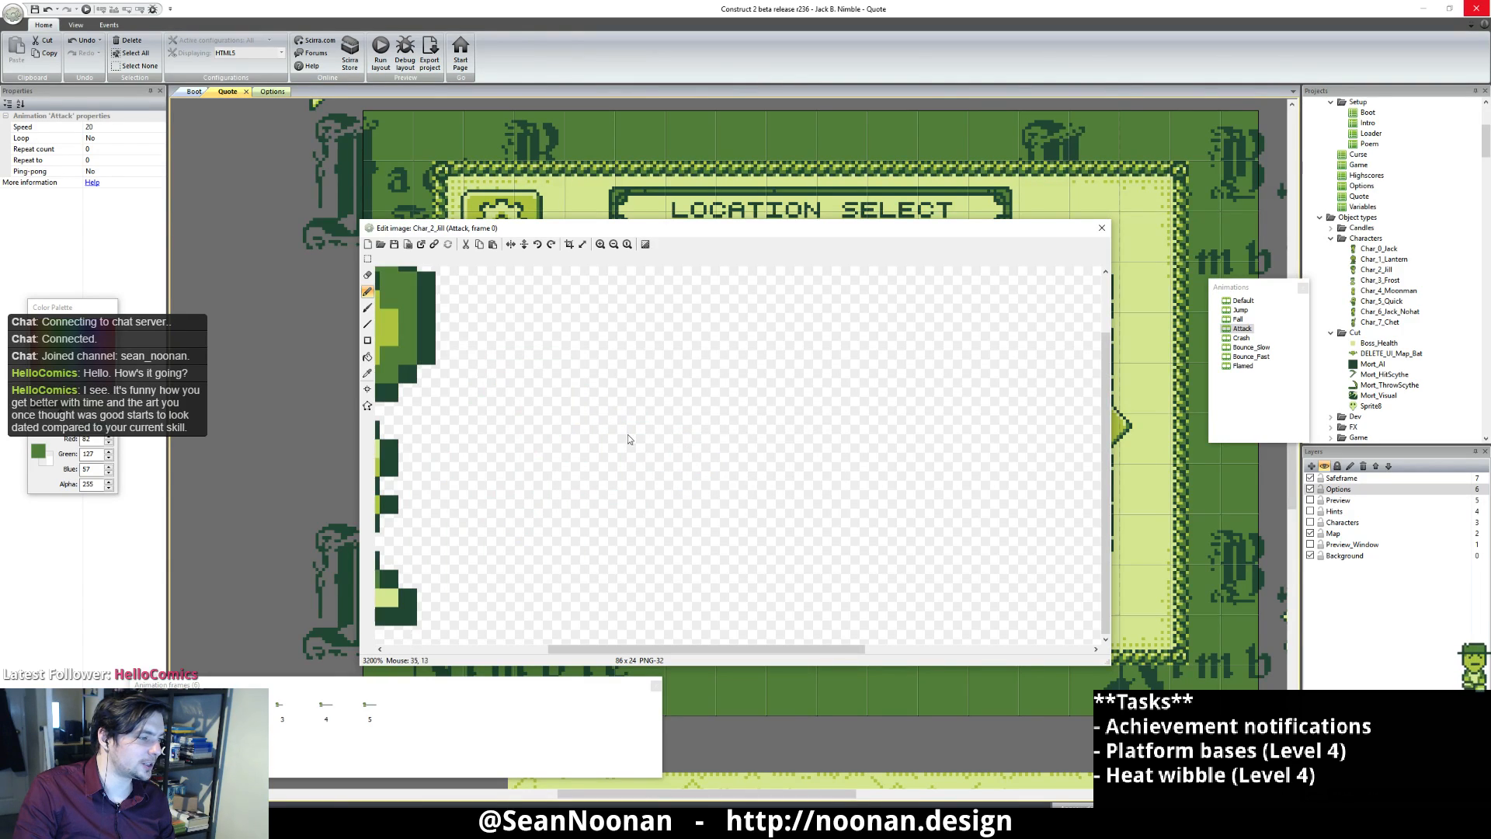
pyautogui.keyDown('ctrl'); pyautogui.click(667, 370); pyautogui.keyUp('ctrl')
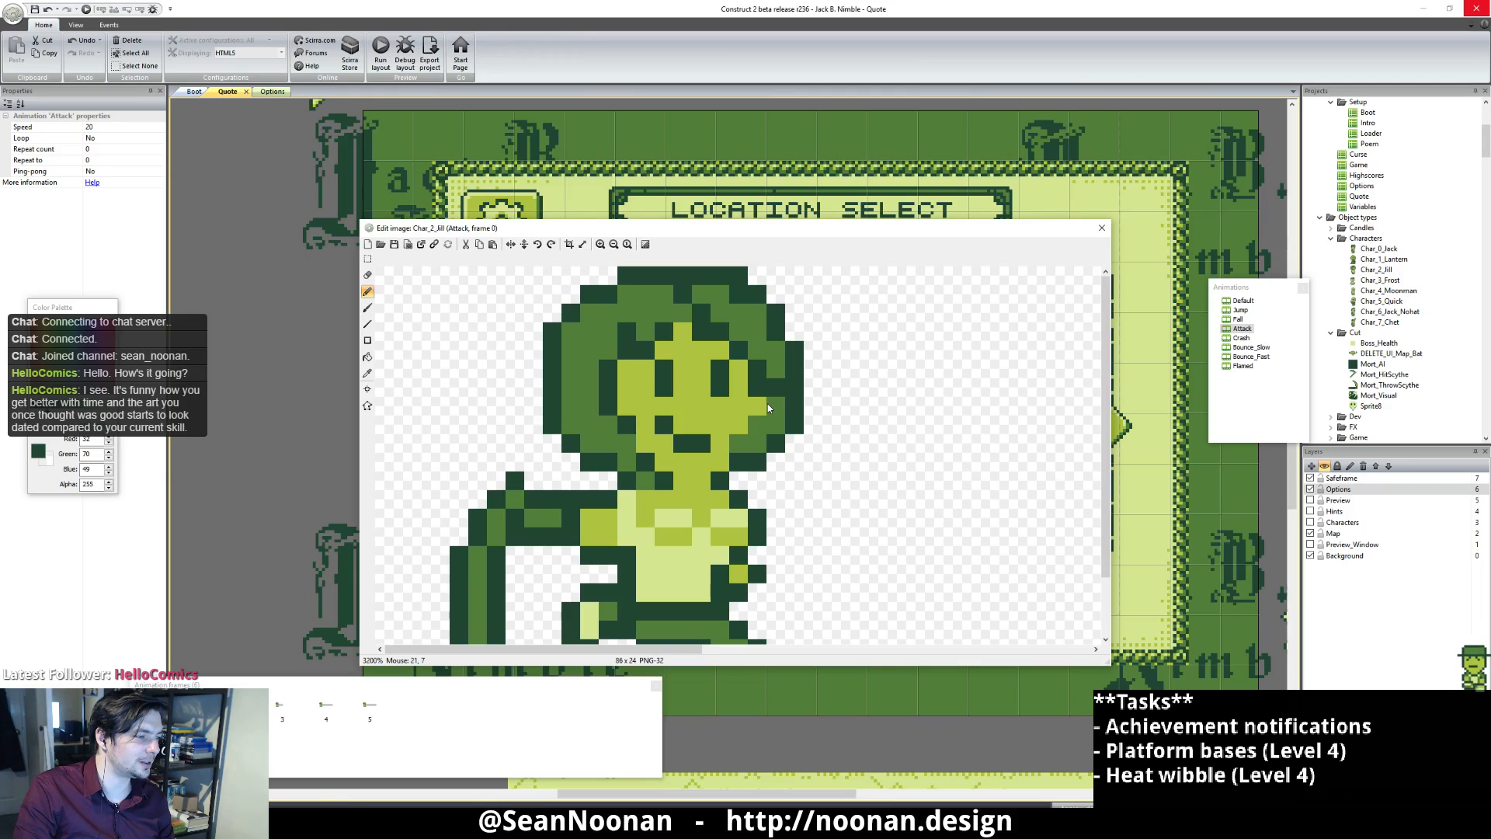
pyautogui.keyDown('ctrl'); pyautogui.click(774, 396); pyautogui.keyUp('ctrl')
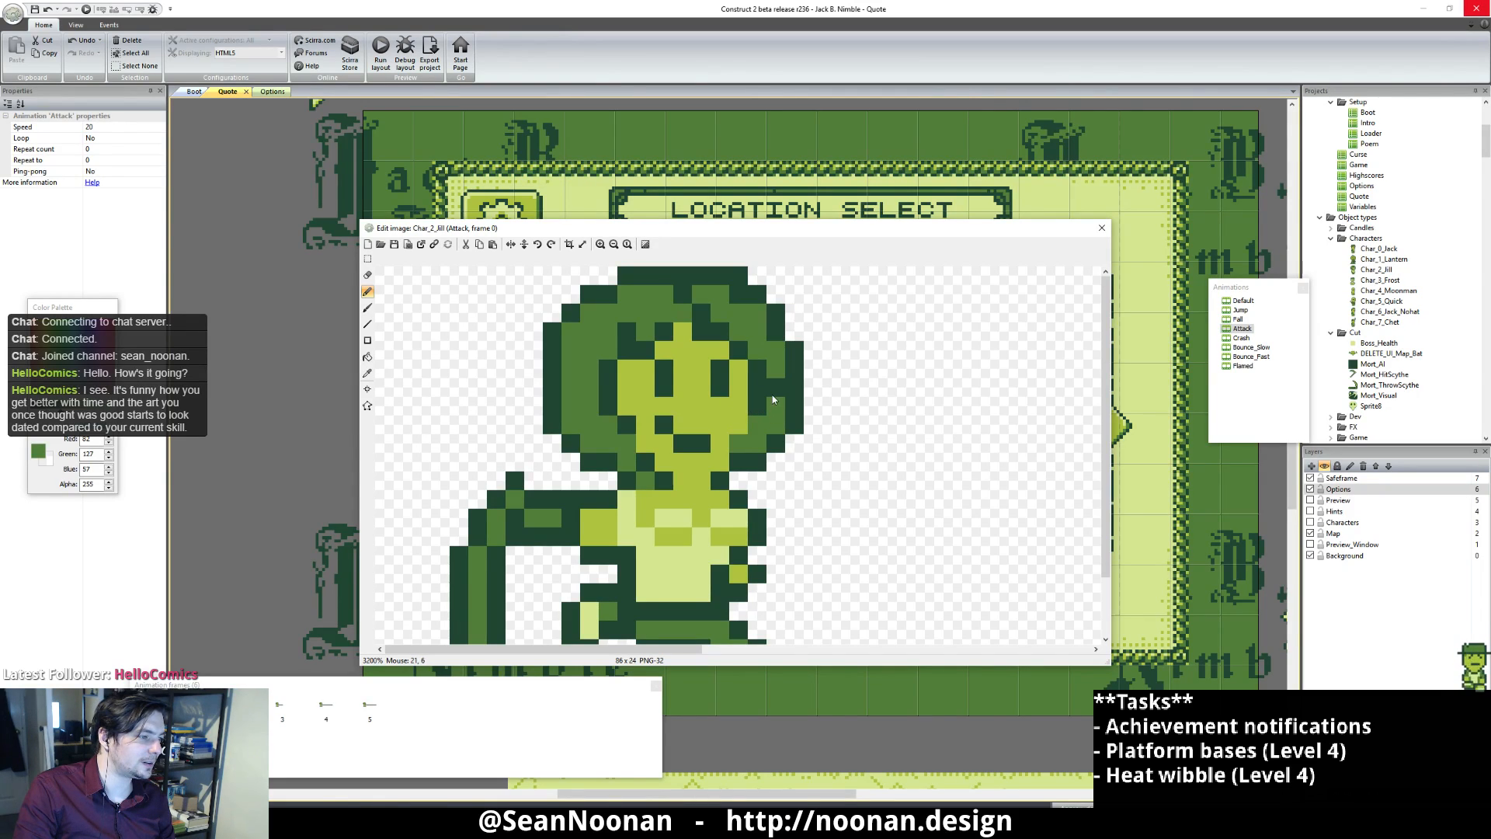
pyautogui.keyDown('ctrl'); pyautogui.scroll(-4, 772, 394); pyautogui.keyUp('ctrl')
pyautogui.keyDown('ctrl'); pyautogui.scroll(4, 720, 466); pyautogui.keyUp('ctrl')
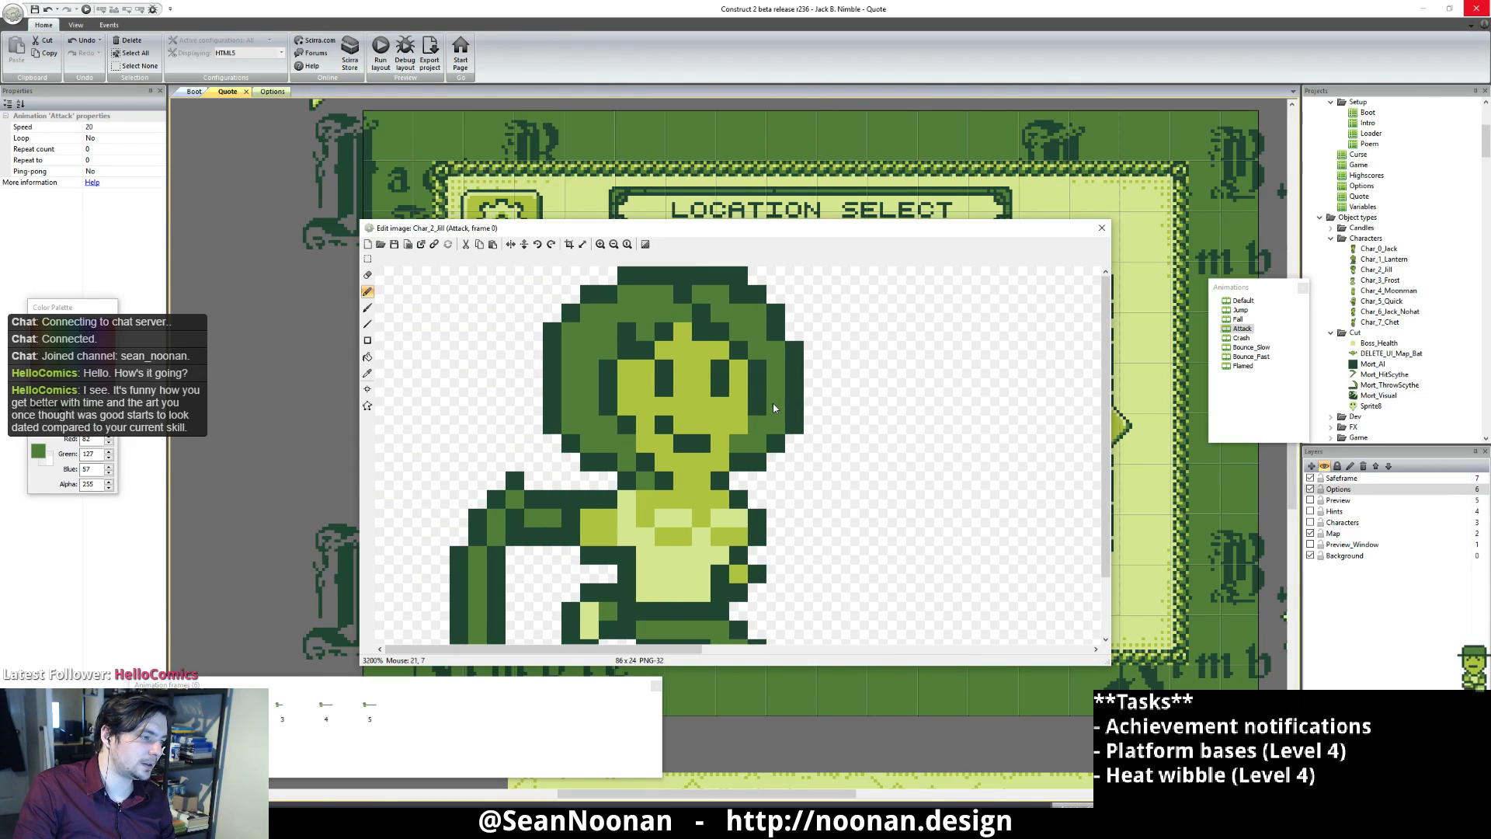
# Step: Extend the dark vertical hair edge down the right side of the face in Attack frame 0 and check it at small scale
pyautogui.keyDown('ctrl'); pyautogui.click(764, 412); pyautogui.keyUp('ctrl')
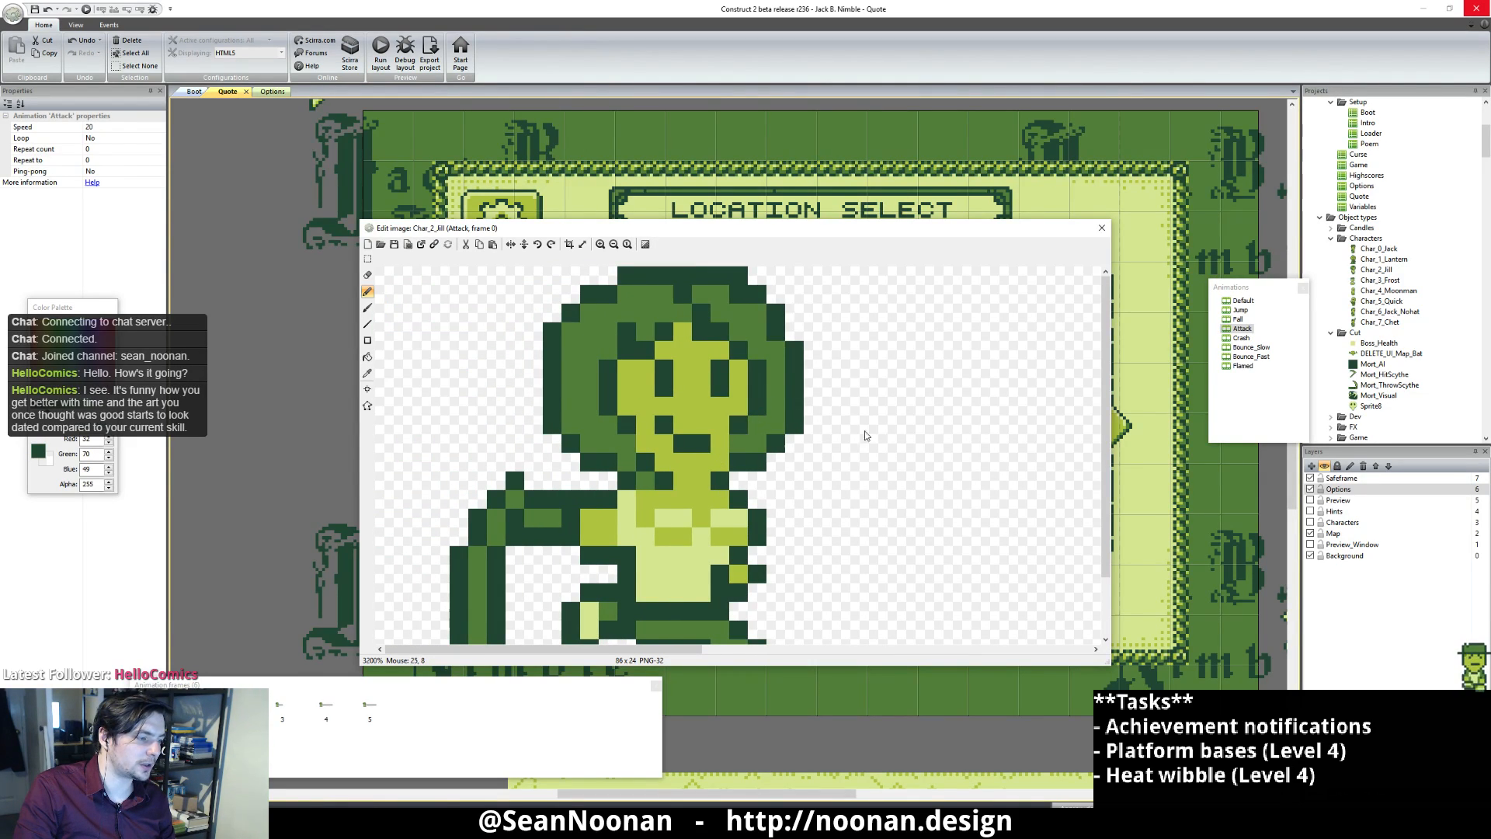
pyautogui.keyDown('ctrl'); pyautogui.scroll(-4, 893, 459); pyautogui.keyUp('ctrl')
pyautogui.keyDown('ctrl'); pyautogui.scroll(4, 714, 442); pyautogui.keyUp('ctrl')
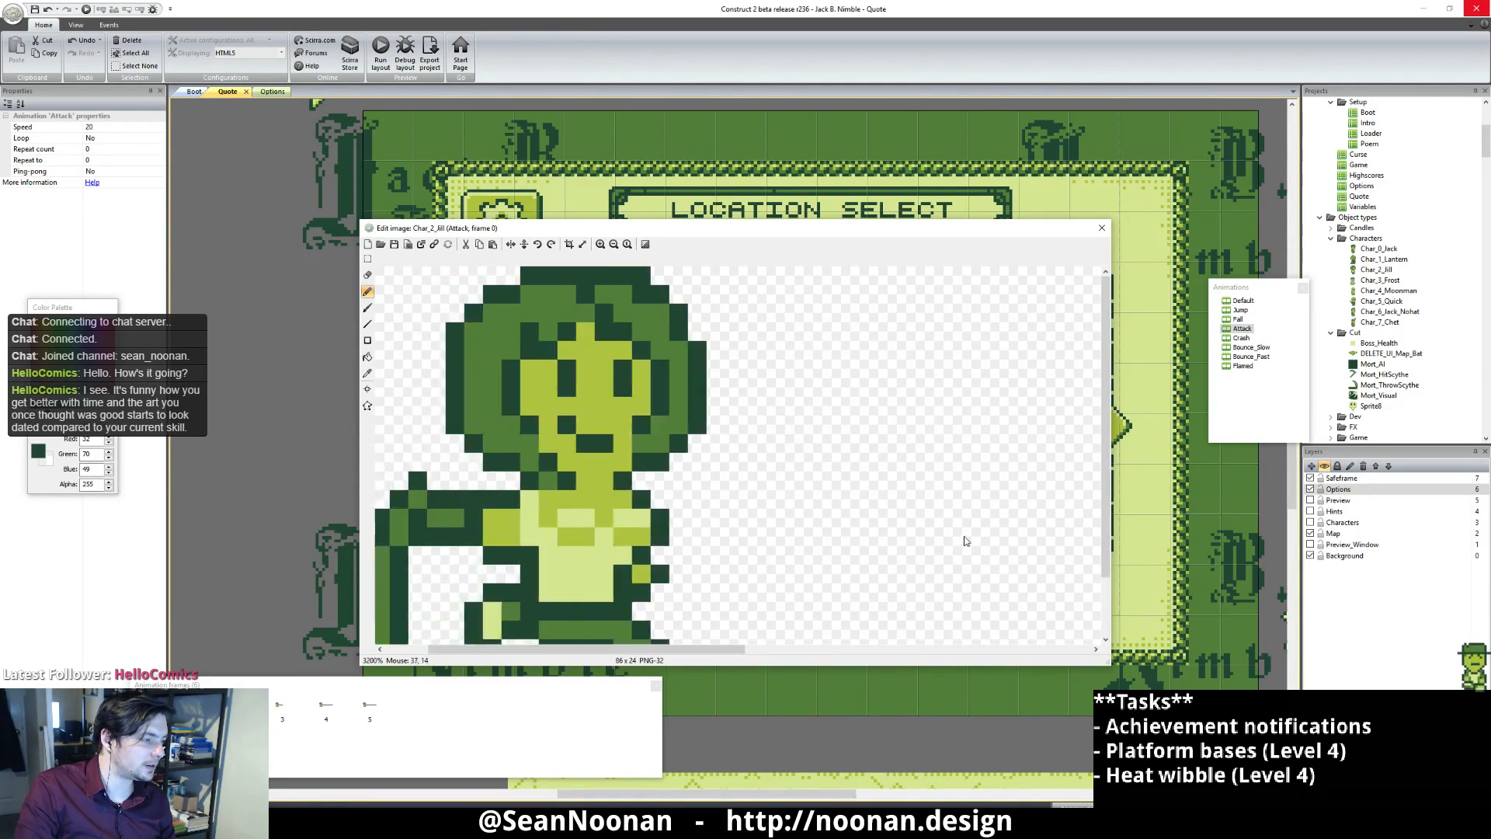
pyautogui.keyDown('ctrl'); pyautogui.click(711, 405); pyautogui.keyUp('ctrl')
pyautogui.keyDown('ctrl'); pyautogui.click(761, 412); pyautogui.keyUp('ctrl')
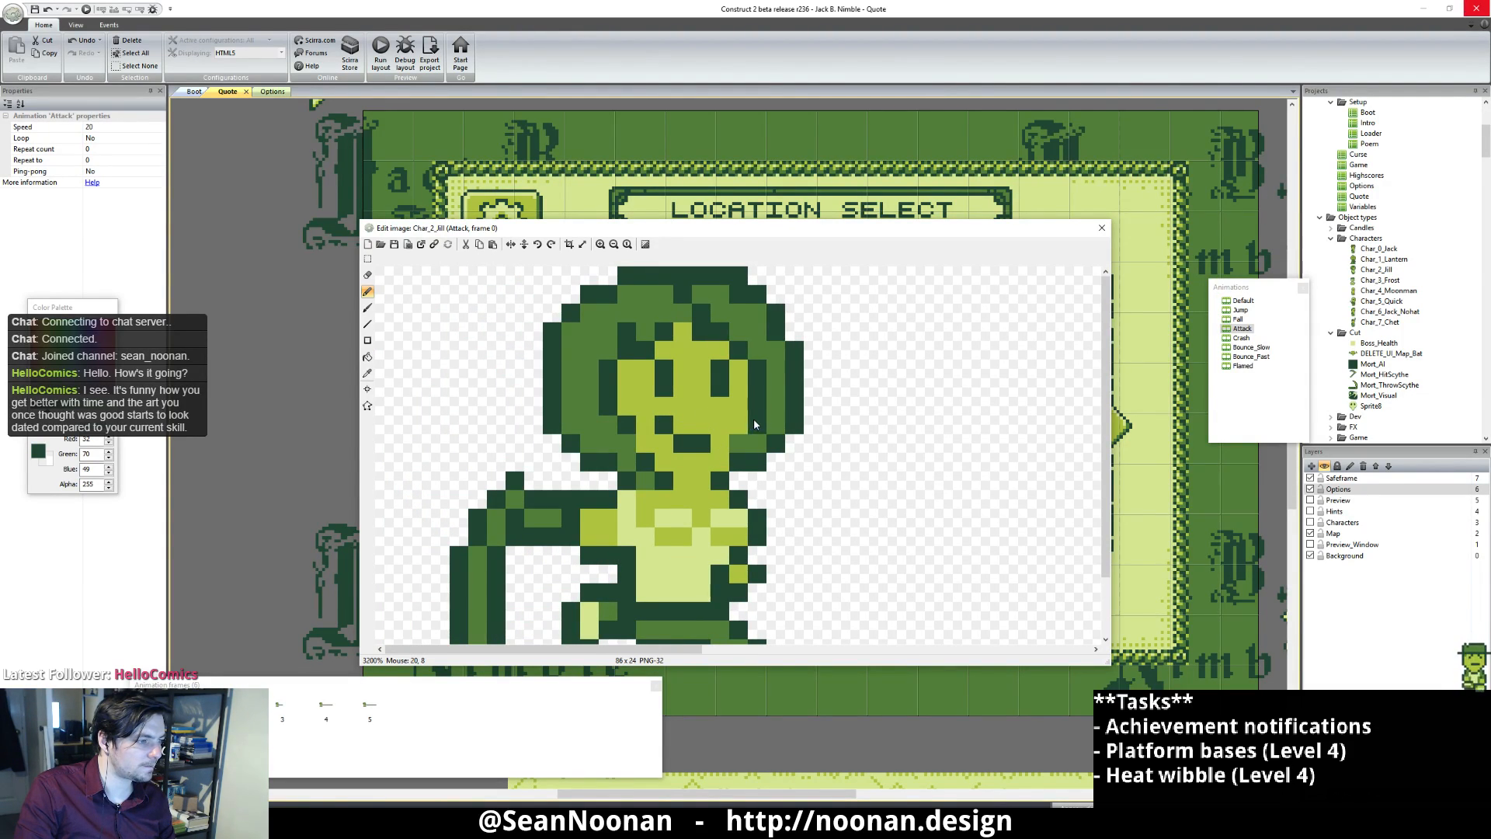
pyautogui.keyDown('ctrl'); pyautogui.click(775, 421); pyautogui.keyUp('ctrl')
# Step: Try light green instead of the dark hair edge left of the face in Attack frame 0, checking it at several scales
pyautogui.keyDown('ctrl'); pyautogui.click(758, 388); pyautogui.keyUp('ctrl')
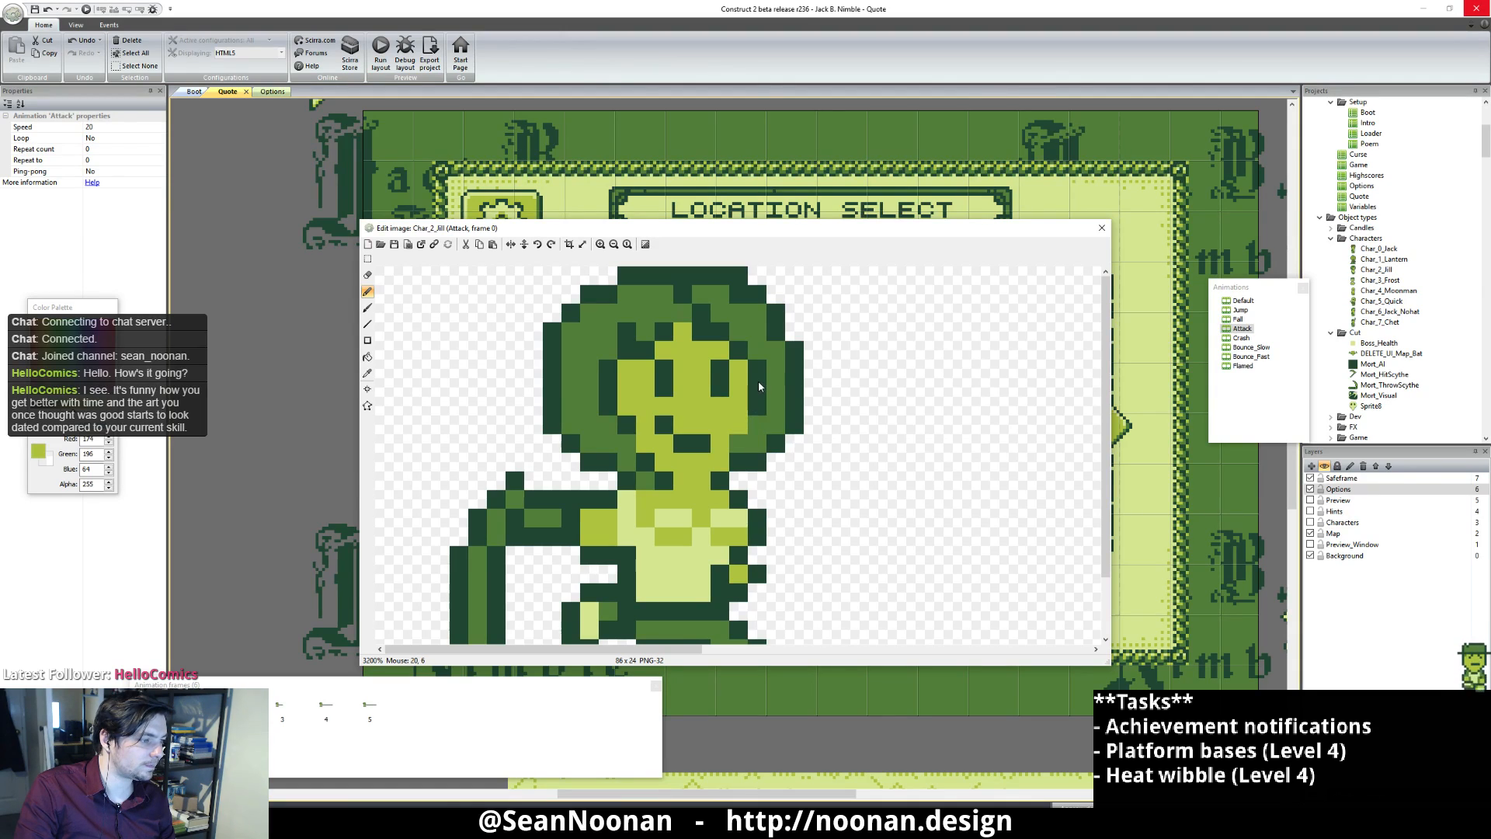
pyautogui.scroll(-4, 807, 420)
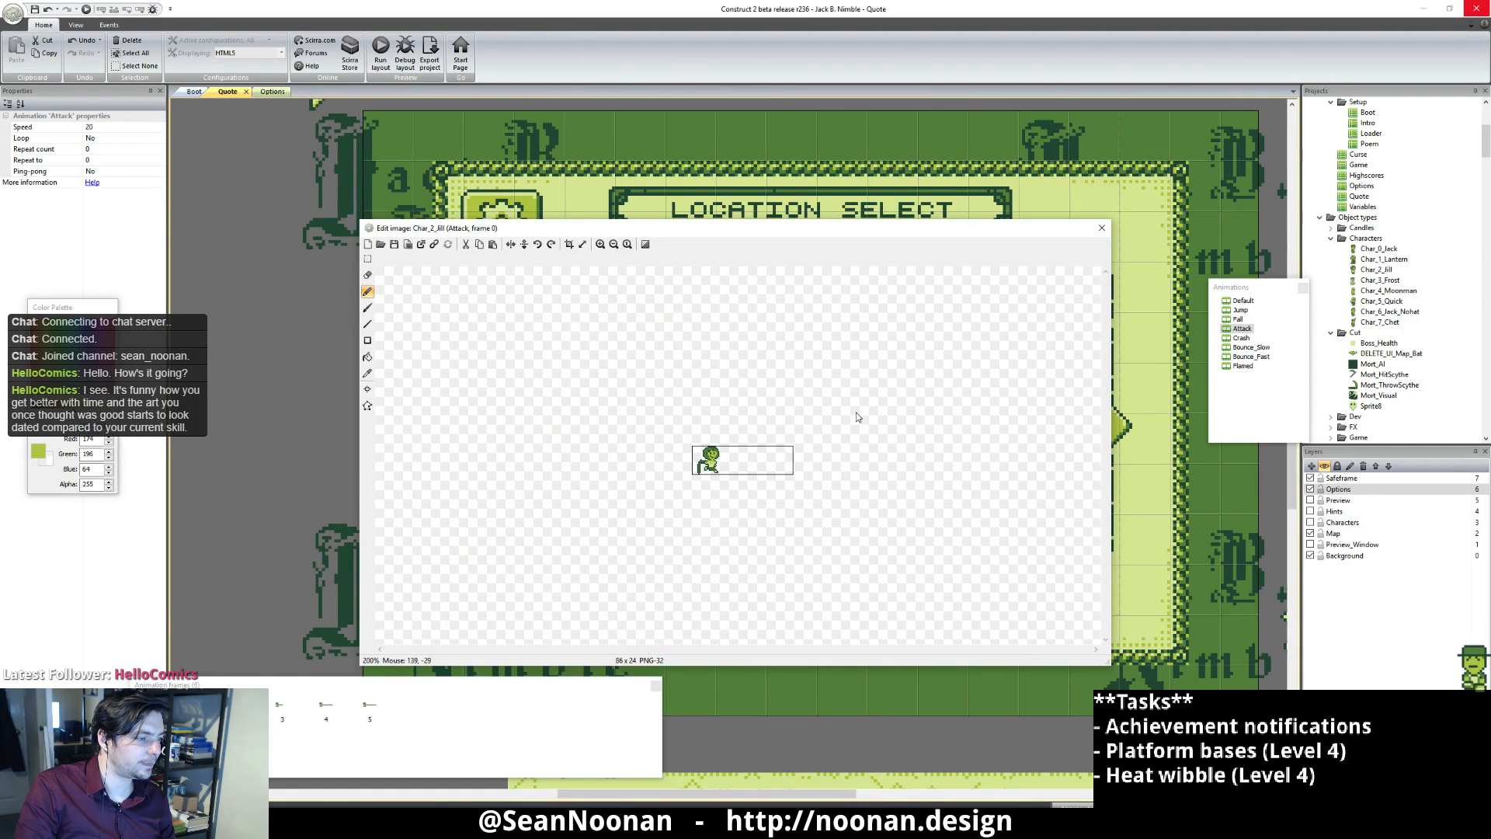
pyautogui.scroll(3, 823, 413)
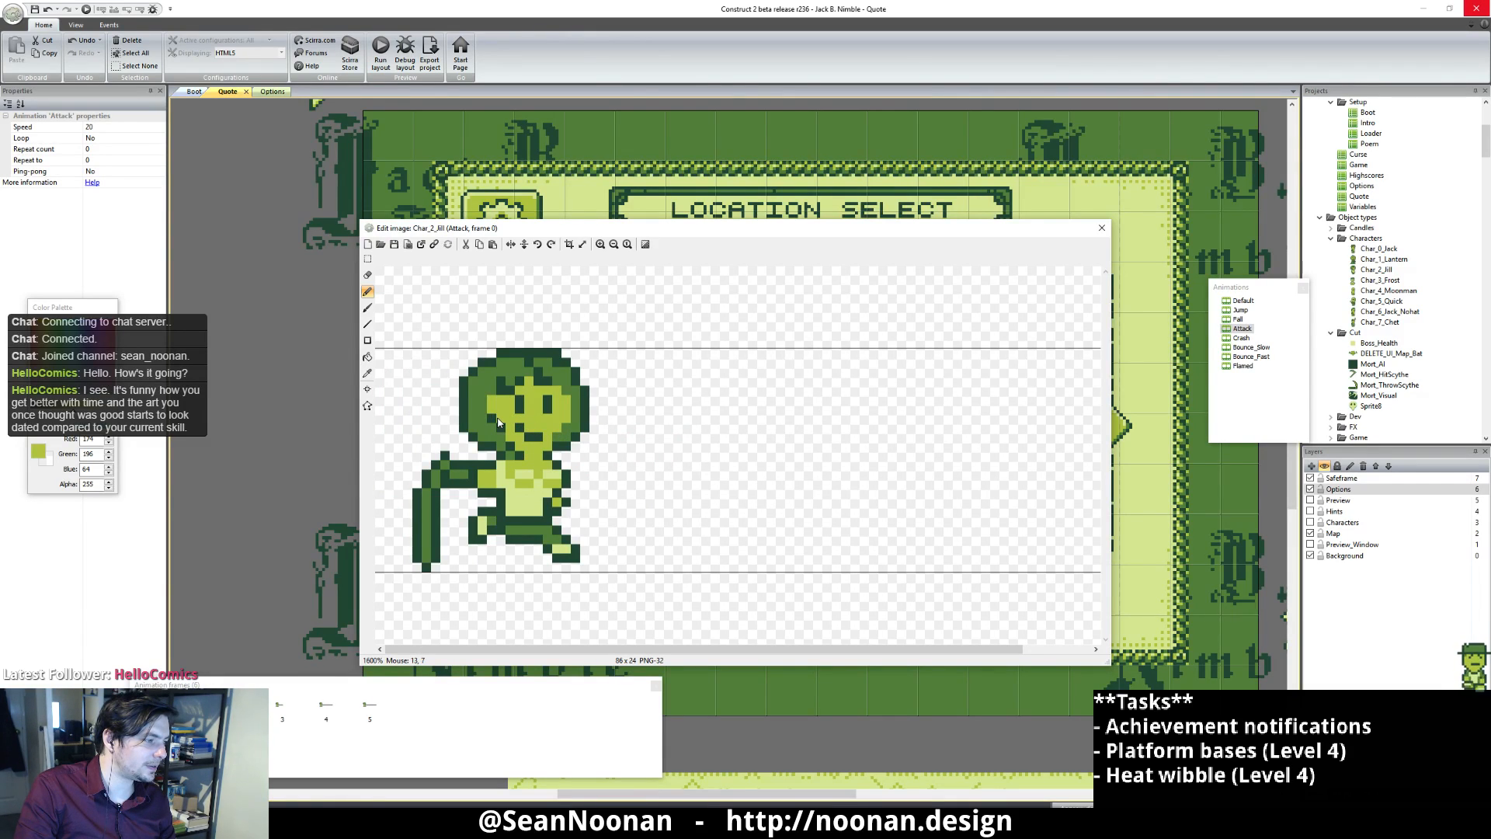
pyautogui.scroll(-2, 652, 423)
pyautogui.scroll(2, 652, 422)
pyautogui.keyDown('alt'); pyautogui.click(500, 394); pyautogui.keyUp('alt')
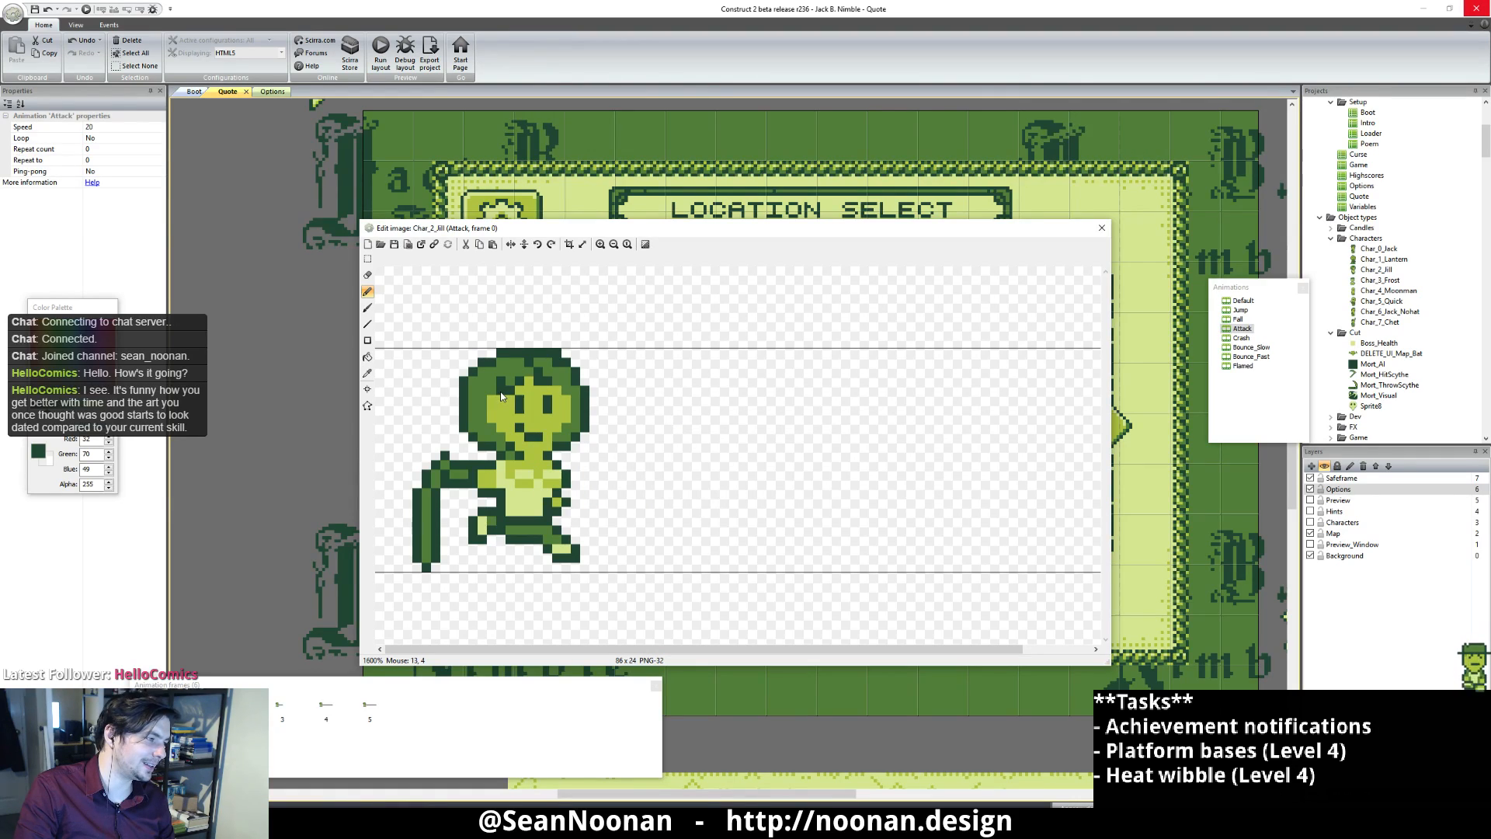
pyautogui.click(492, 418)
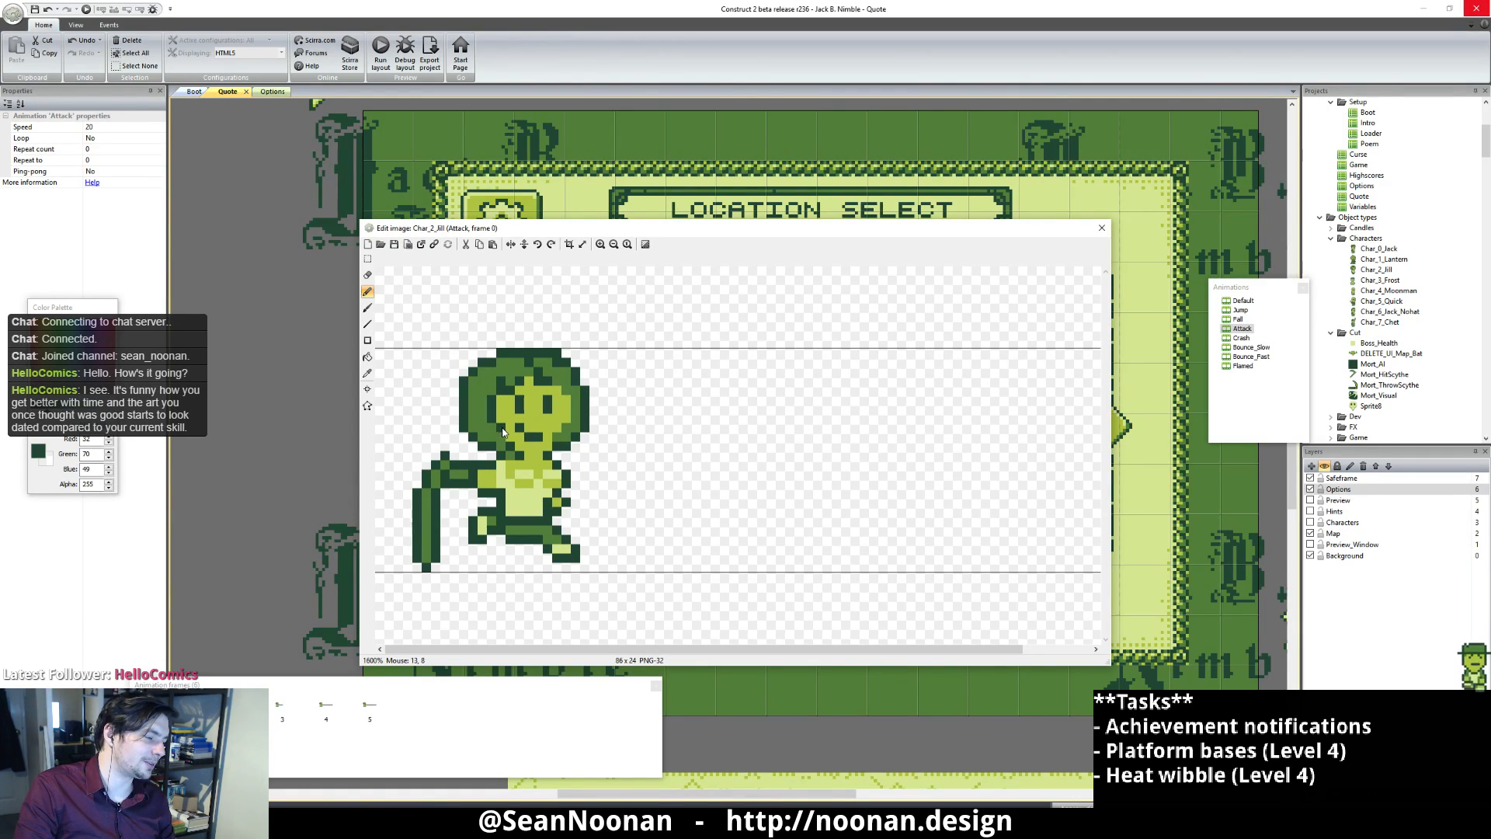
# Step: Try the sprite's palest green along the hair edge right of the face in Attack frame 0, then repaint it dark
pyautogui.keyDown('alt'); pyautogui.click(531, 496); pyautogui.keyUp('alt')
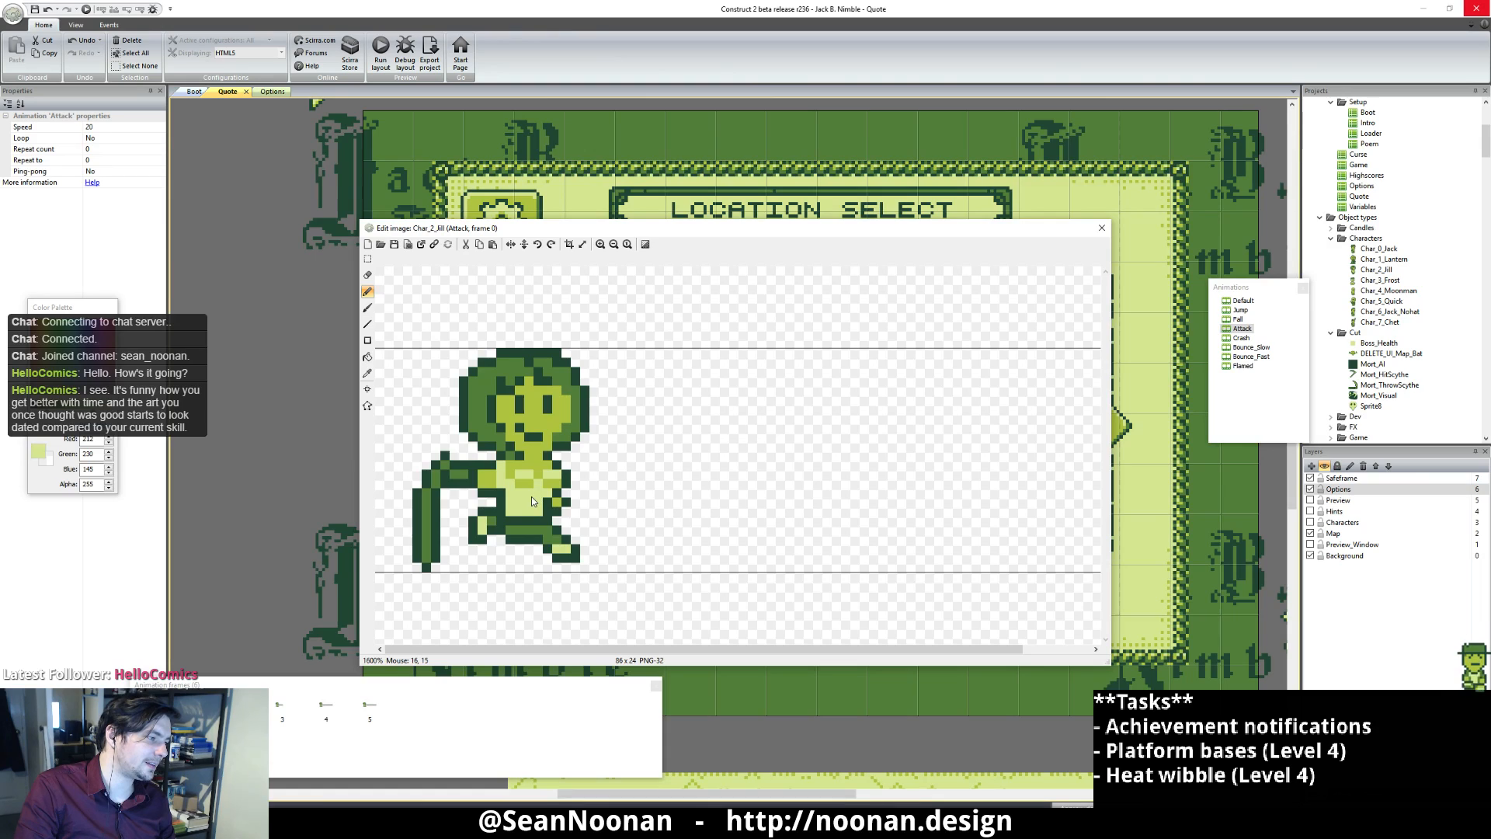
pyautogui.keyDown('alt'); pyautogui.click(576, 398); pyautogui.keyUp('alt')
pyautogui.keyDown('alt'); pyautogui.click(563, 404); pyautogui.keyUp('alt')
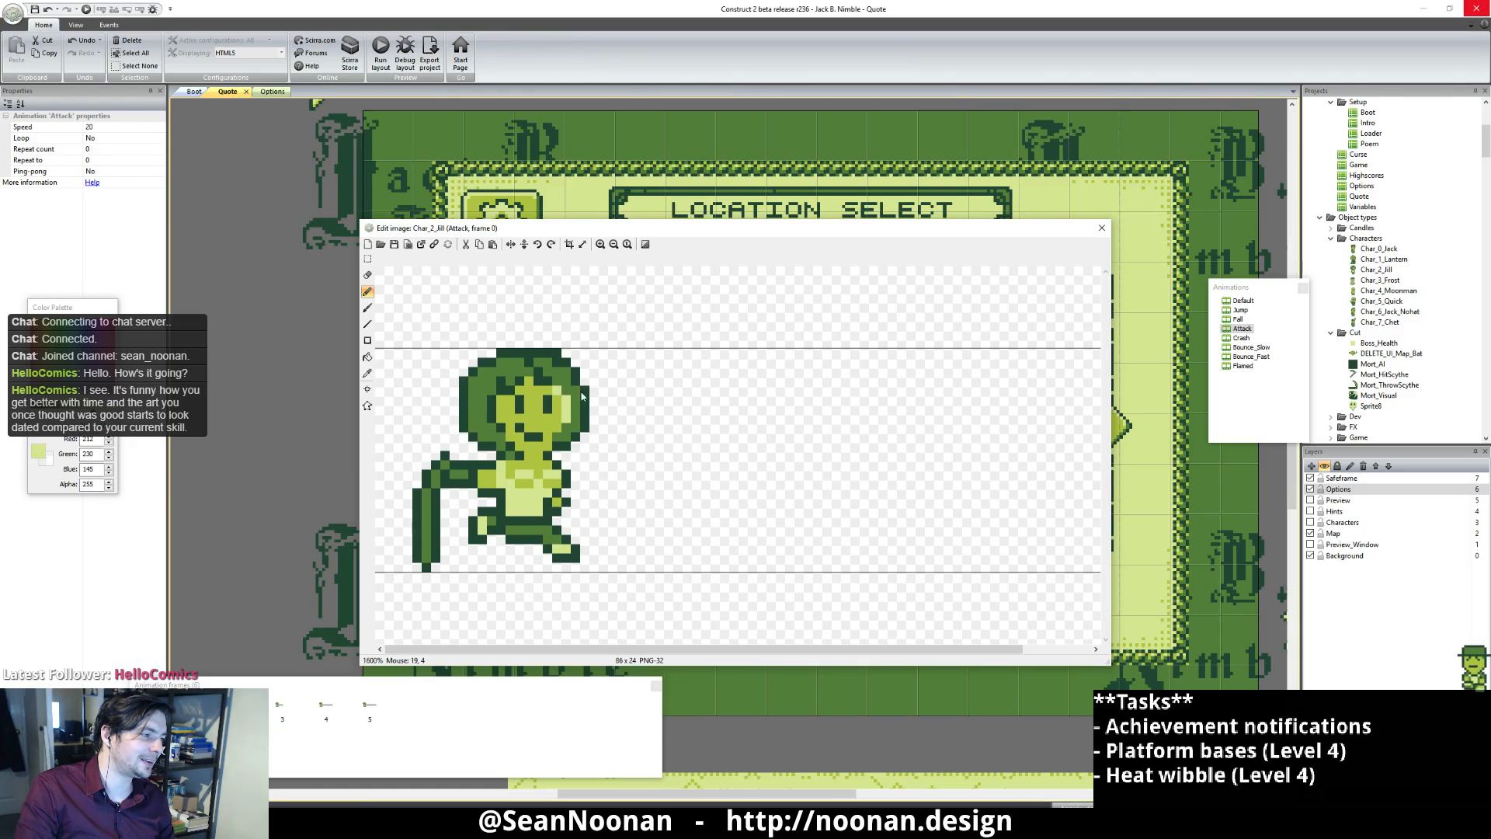
pyautogui.scroll(-3, 570, 396)
pyautogui.scroll(1, 719, 418)
pyautogui.scroll(3, 719, 418)
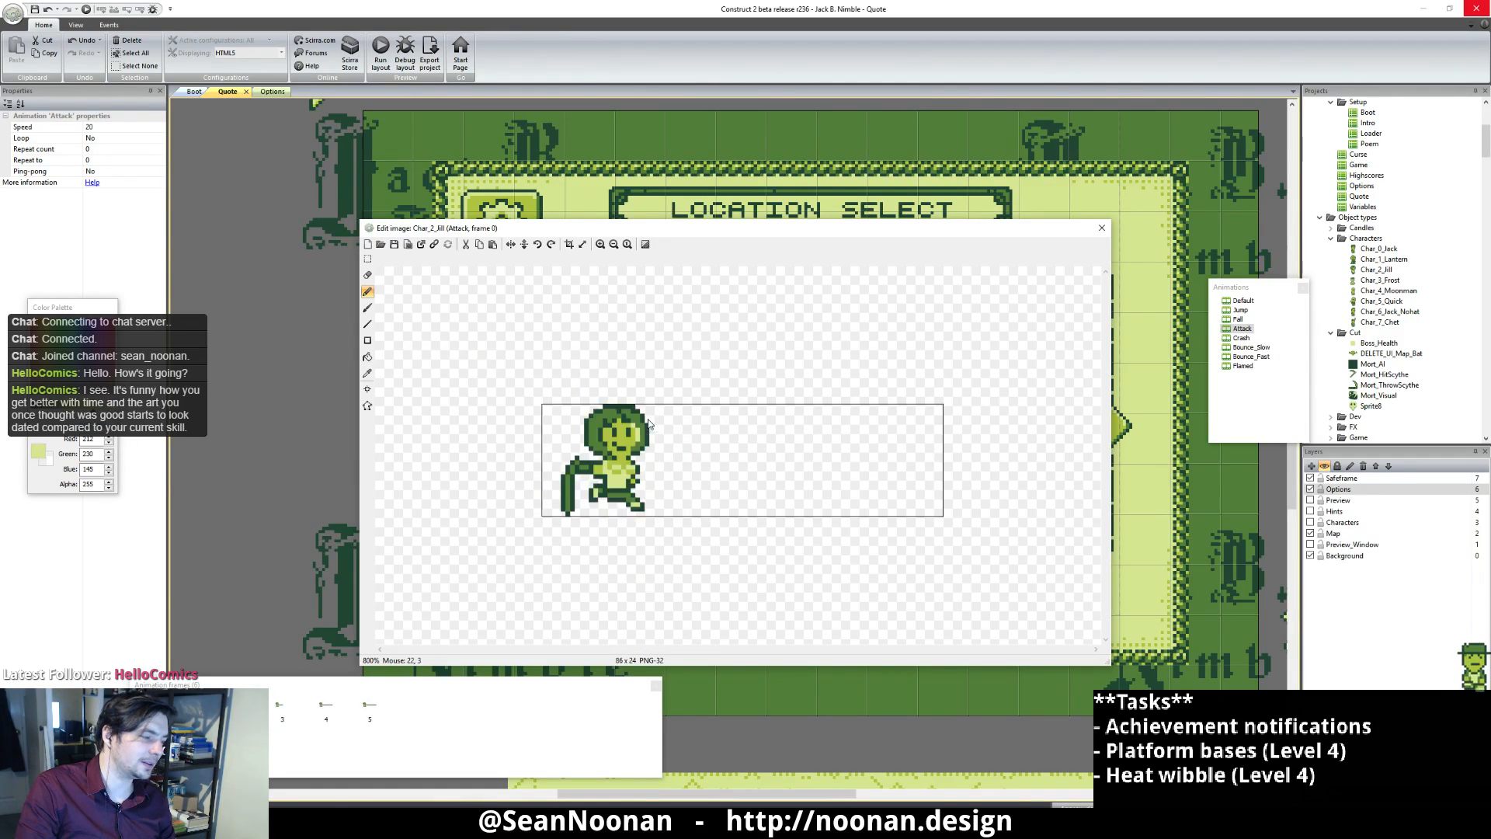
pyautogui.keyDown('alt'); pyautogui.click(591, 348); pyautogui.keyUp('alt')
pyautogui.moveTo(609, 370); pyautogui.dragTo(619, 397)
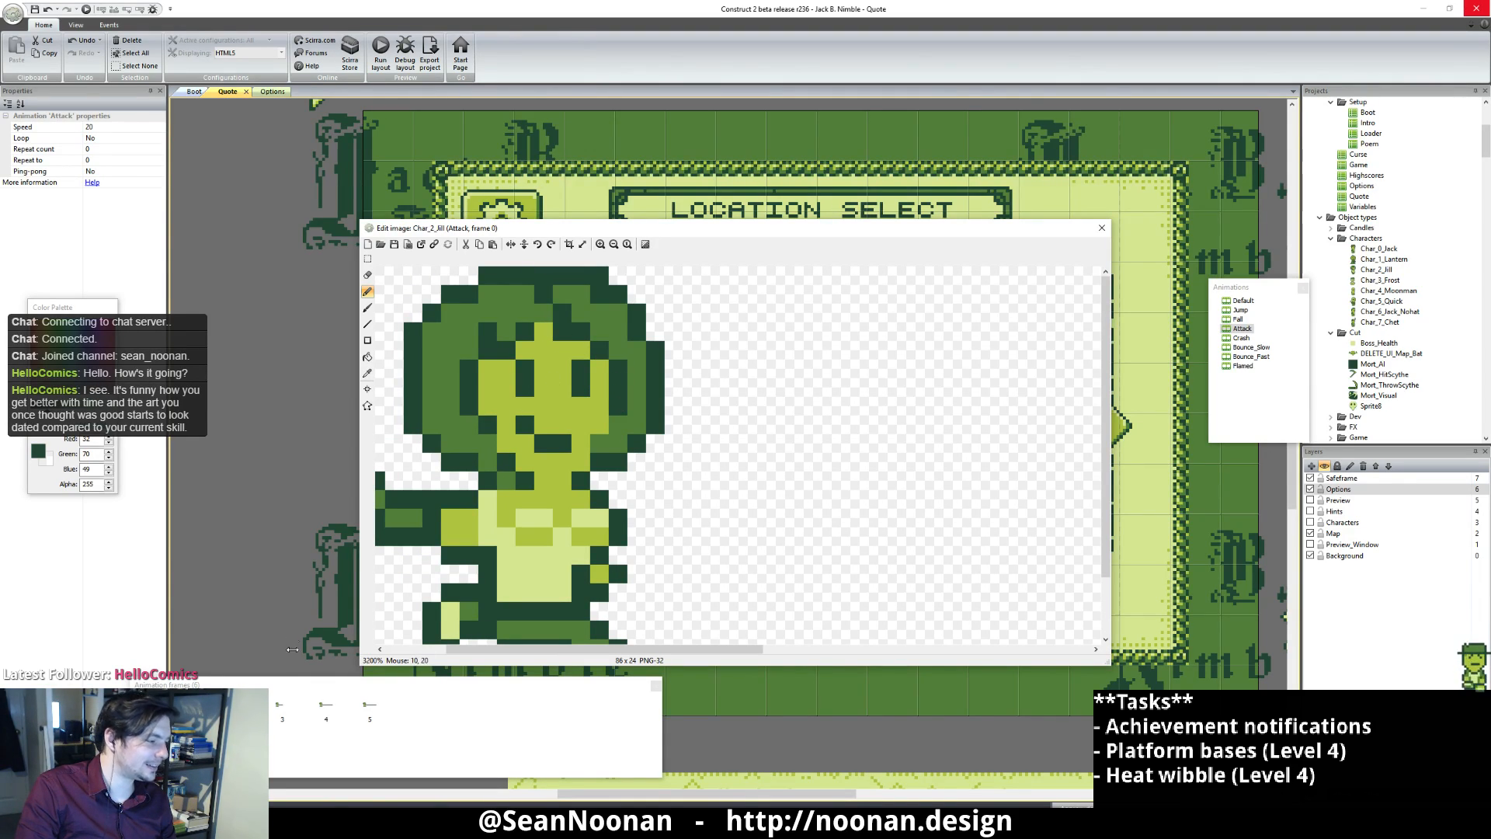
# Step: Copy Jill's head from frame 3 of the Default animation
pyautogui.click(1238, 320)
pyautogui.click(1242, 300)
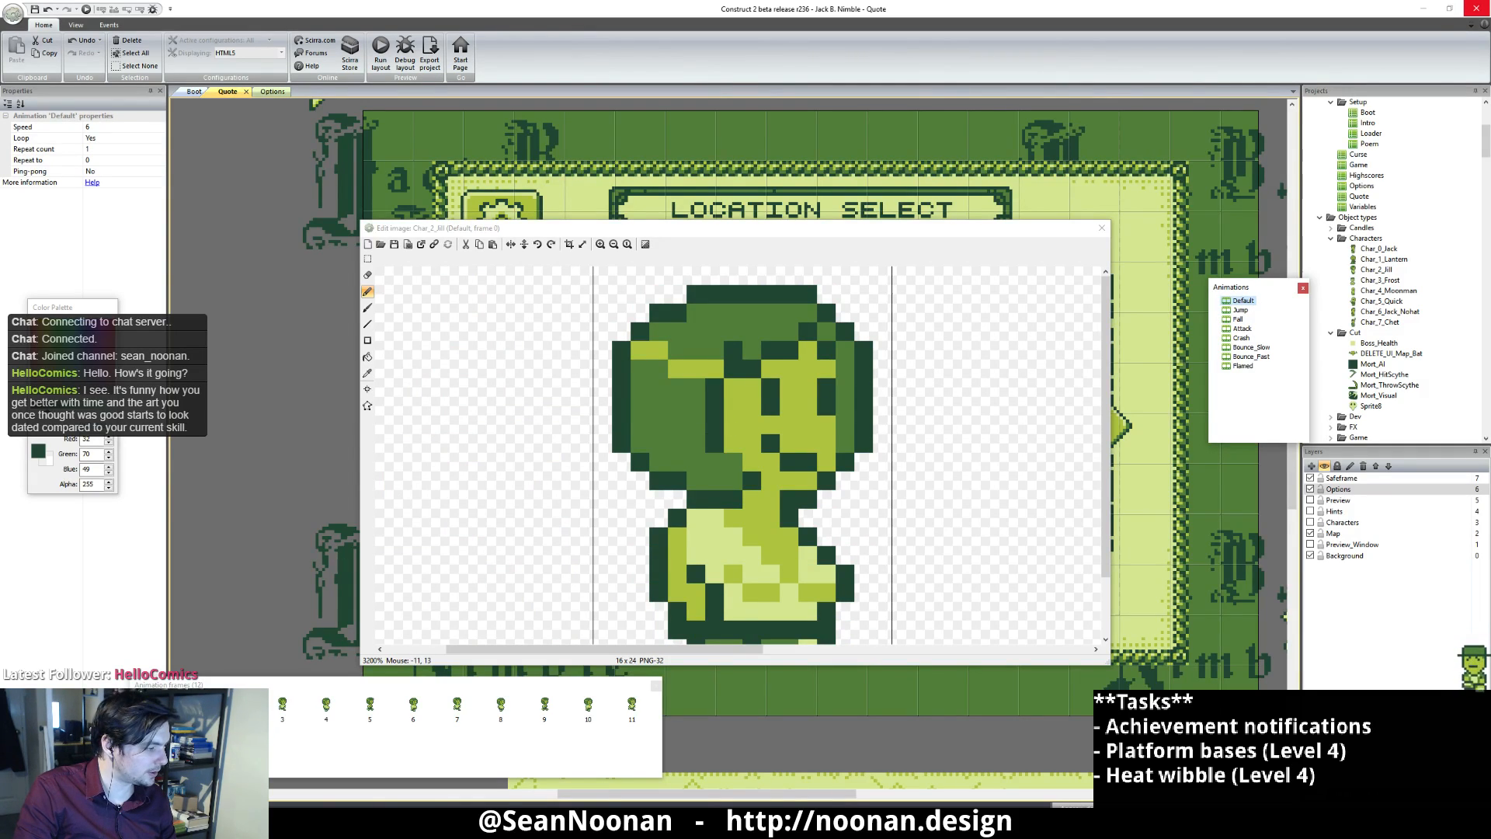
pyautogui.click(282, 703)
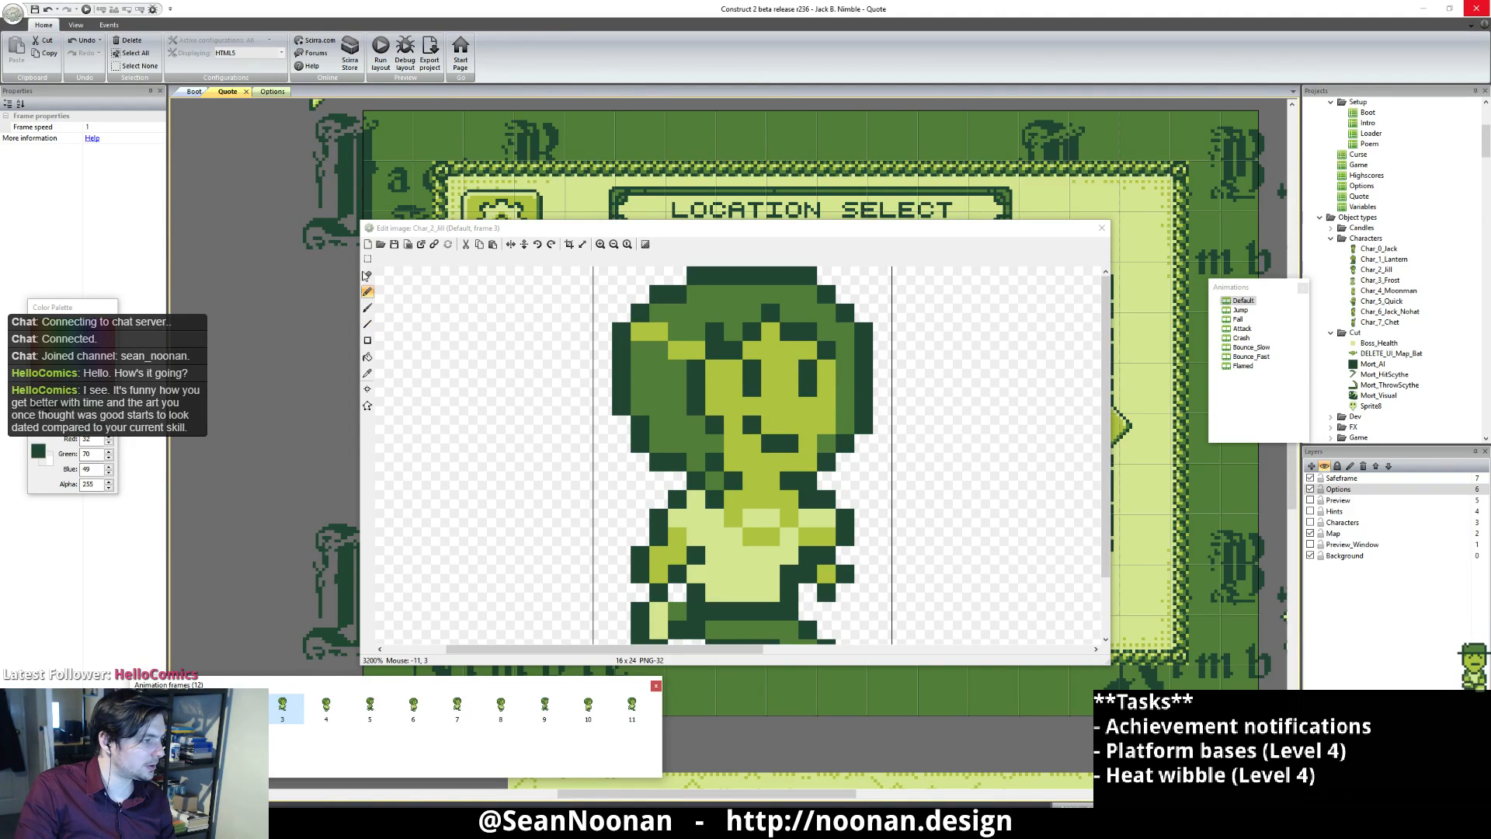
pyautogui.click(367, 259)
pyautogui.moveTo(596, 270); pyautogui.dragTo(895, 491)
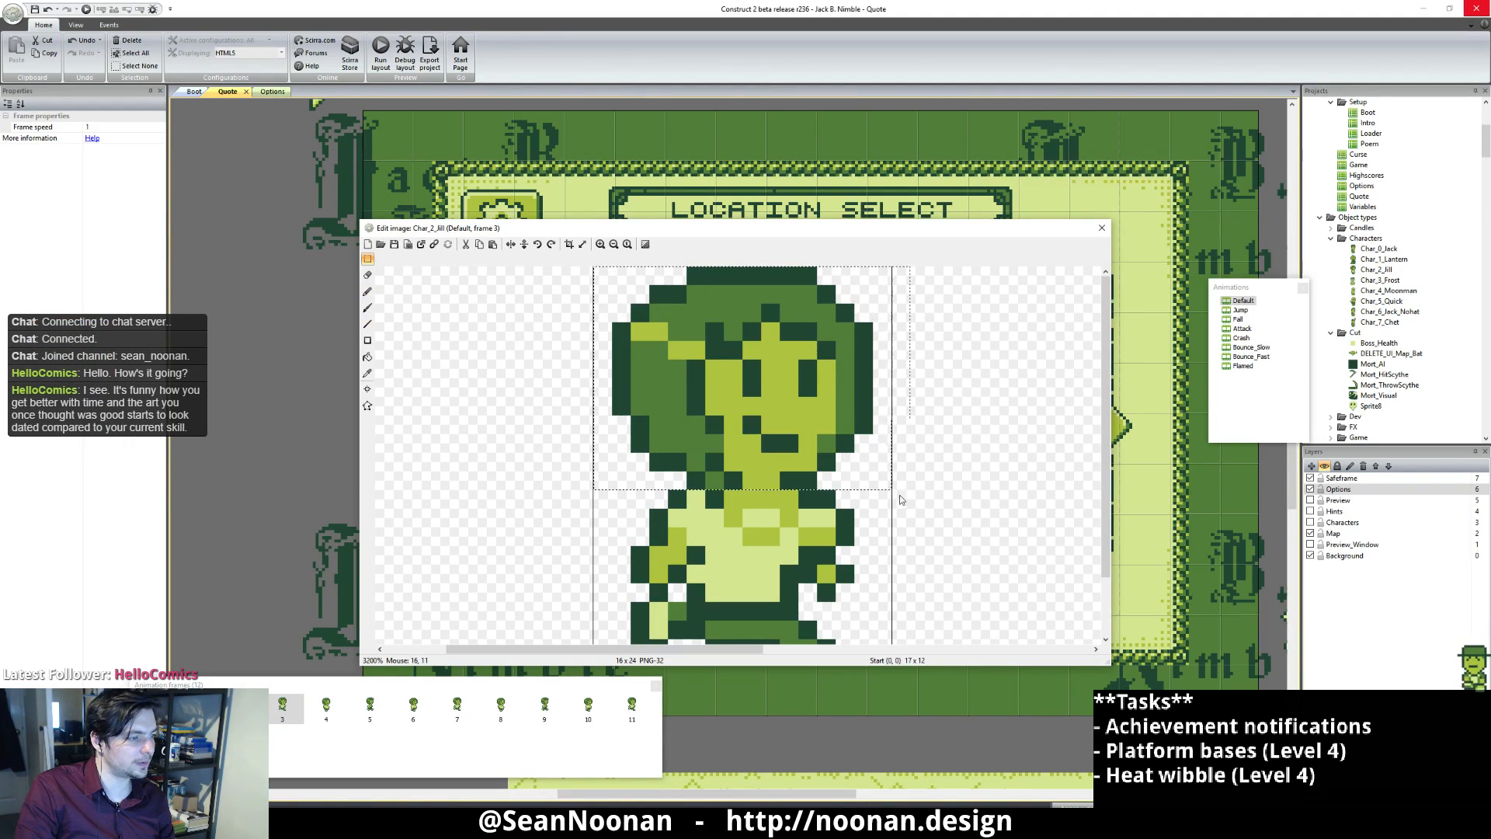
pyautogui.click(987, 433)
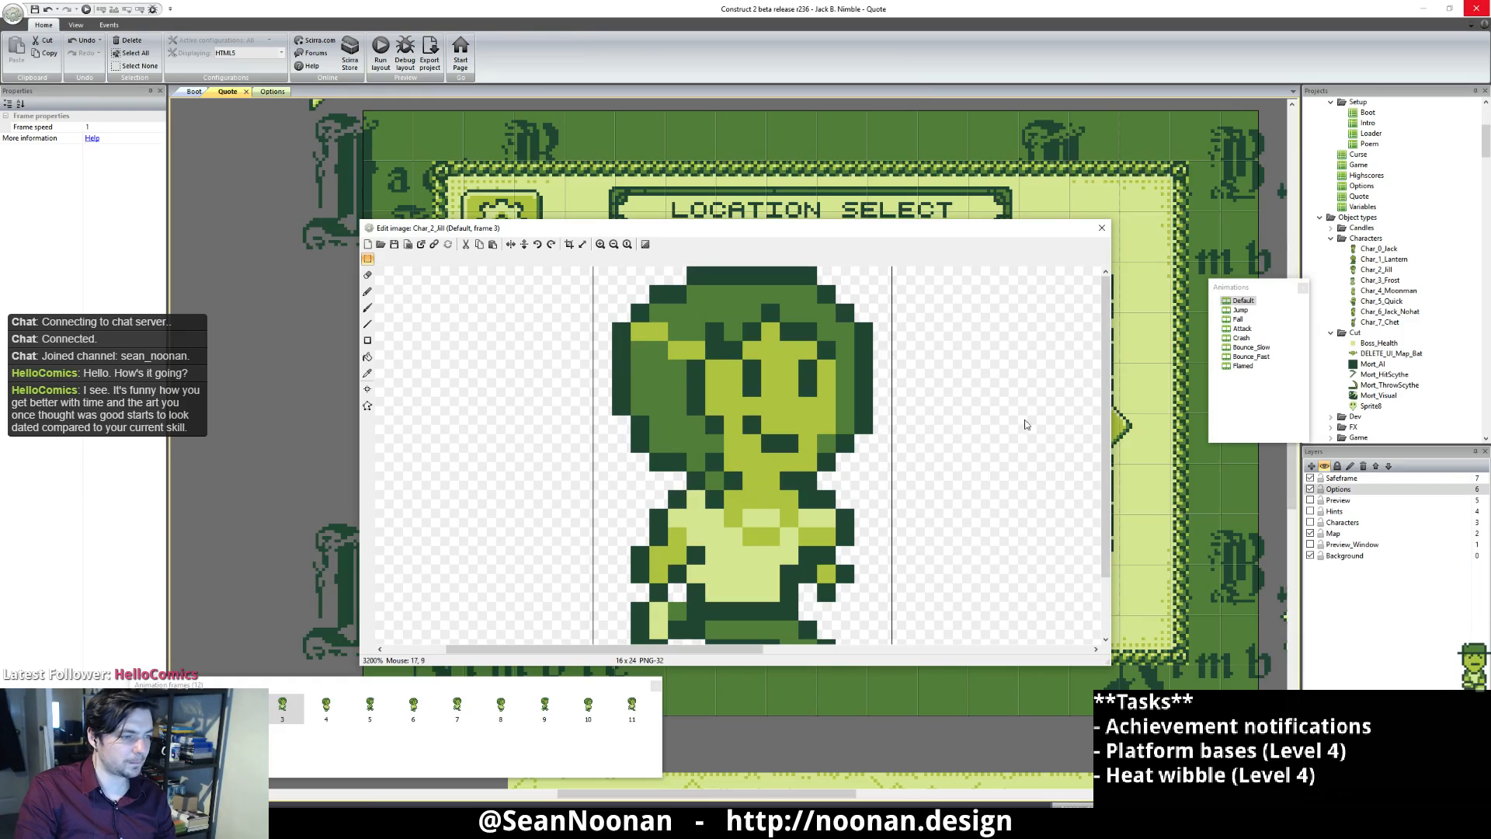
# Step: Paste the copied head into Attack frame 0 in the empty area right of the sprite as a reference
pyautogui.click(1249, 329)
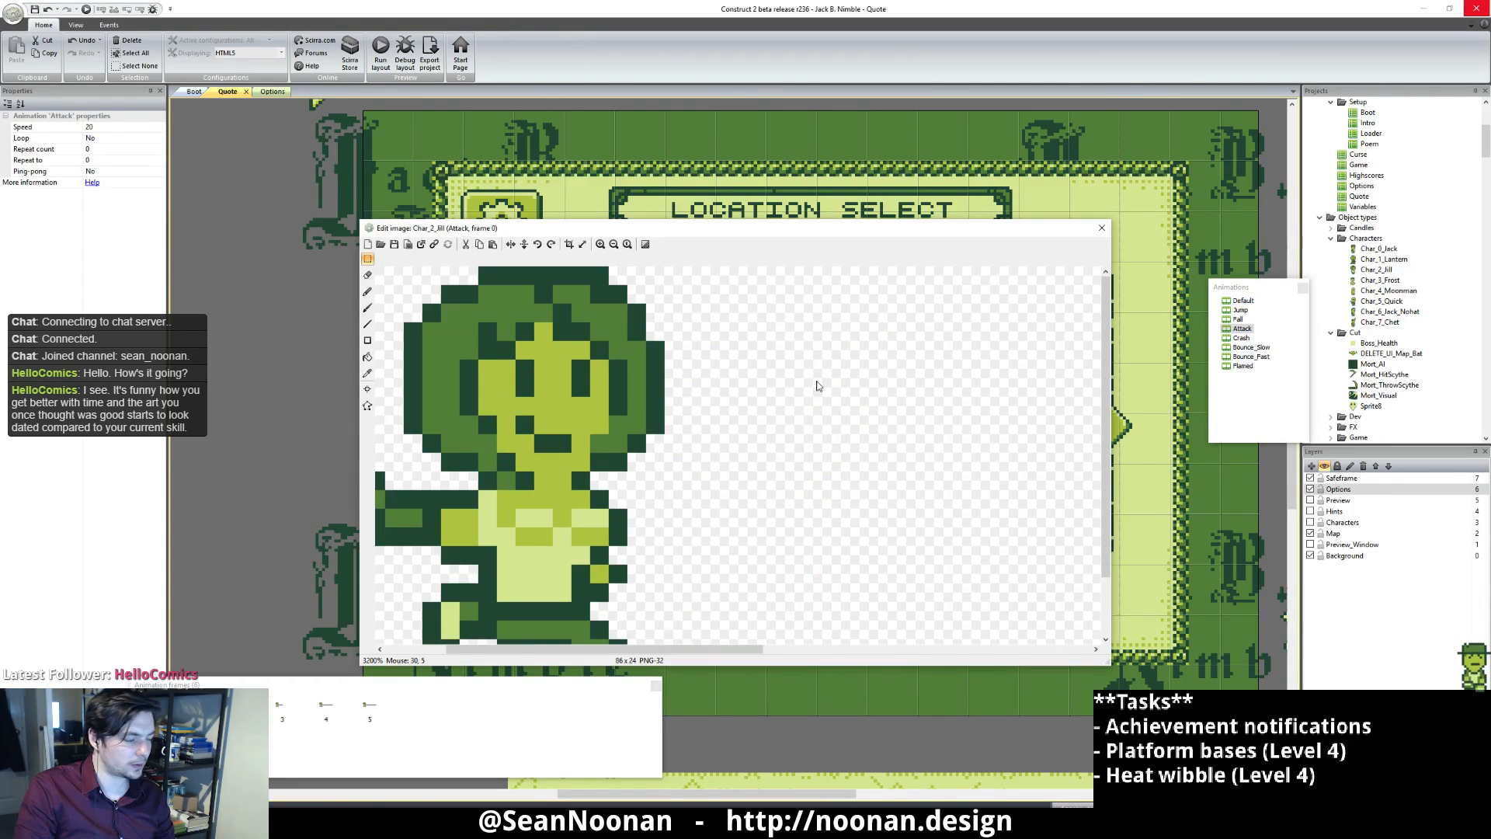
pyautogui.hotkey('ctrl', 'v')
pyautogui.moveTo(604, 387); pyautogui.dragTo(939, 387)
pyautogui.click(638, 502)
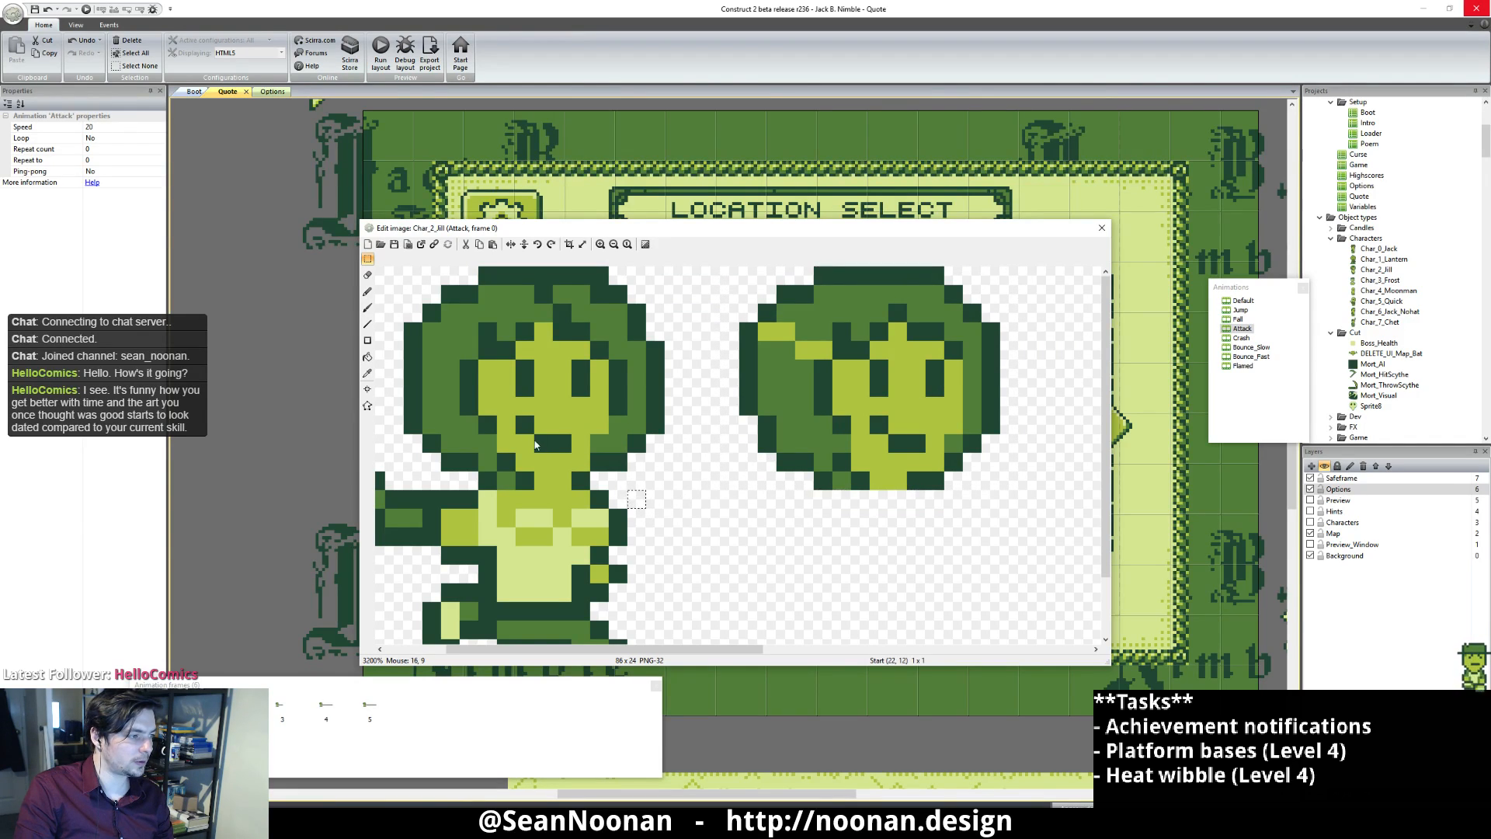
# Step: Trim the lower-left hair outline in Attack frame 0 with transparent, dark and mid green pixels, checking it at small scale
pyautogui.moveTo(463, 411); pyautogui.dragTo(603, 403, button='middle')
pyautogui.press('p')
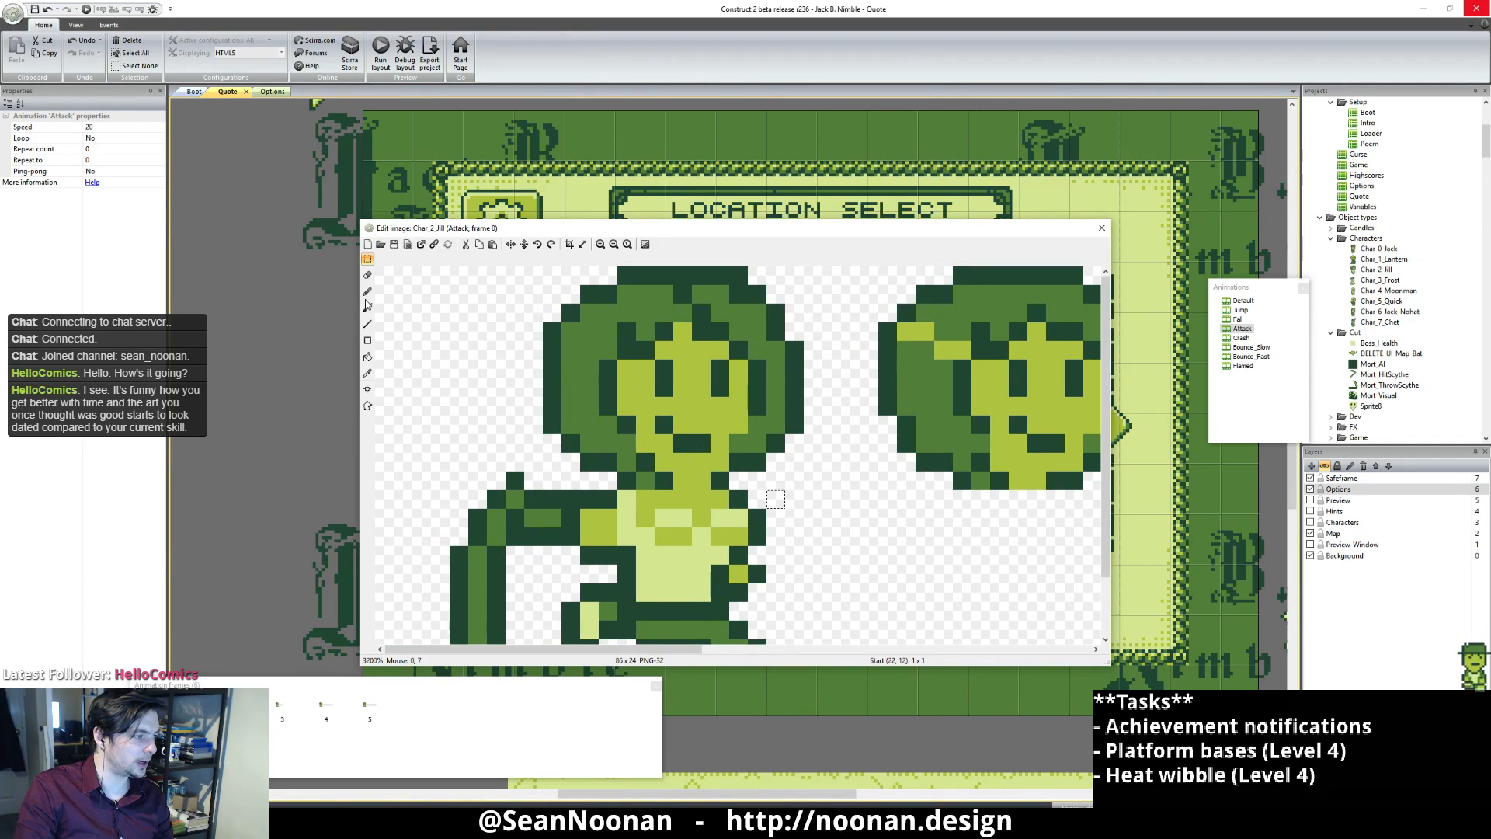
pyautogui.click(565, 425)
pyautogui.keyDown('ctrl'); pyautogui.click(537, 439); pyautogui.keyUp('ctrl')
pyautogui.click(549, 428)
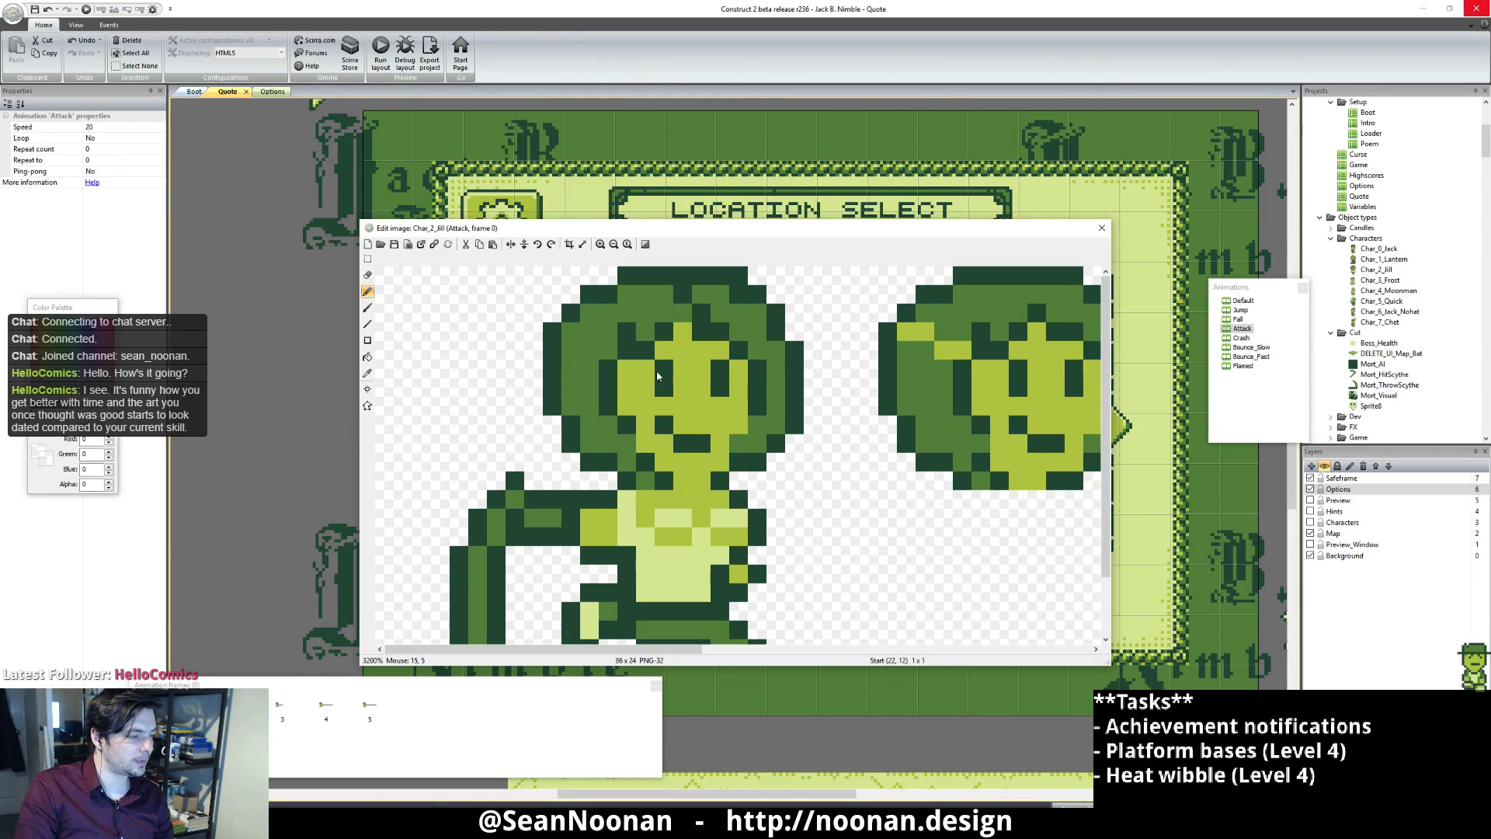
pyautogui.keyDown('ctrl'); pyautogui.scroll(-1, 654, 379); pyautogui.keyUp('ctrl')
pyautogui.keyDown('ctrl'); pyautogui.scroll(1, 501, 423); pyautogui.keyUp('ctrl')
pyautogui.keyDown('ctrl'); pyautogui.click(573, 441); pyautogui.keyUp('ctrl')
pyautogui.click(554, 426)
pyautogui.keyDown('ctrl'); pyautogui.click(585, 424); pyautogui.keyUp('ctrl')
pyautogui.click(576, 425)
pyautogui.keyDown('ctrl'); pyautogui.scroll(-3, 786, 466); pyautogui.keyUp('ctrl')
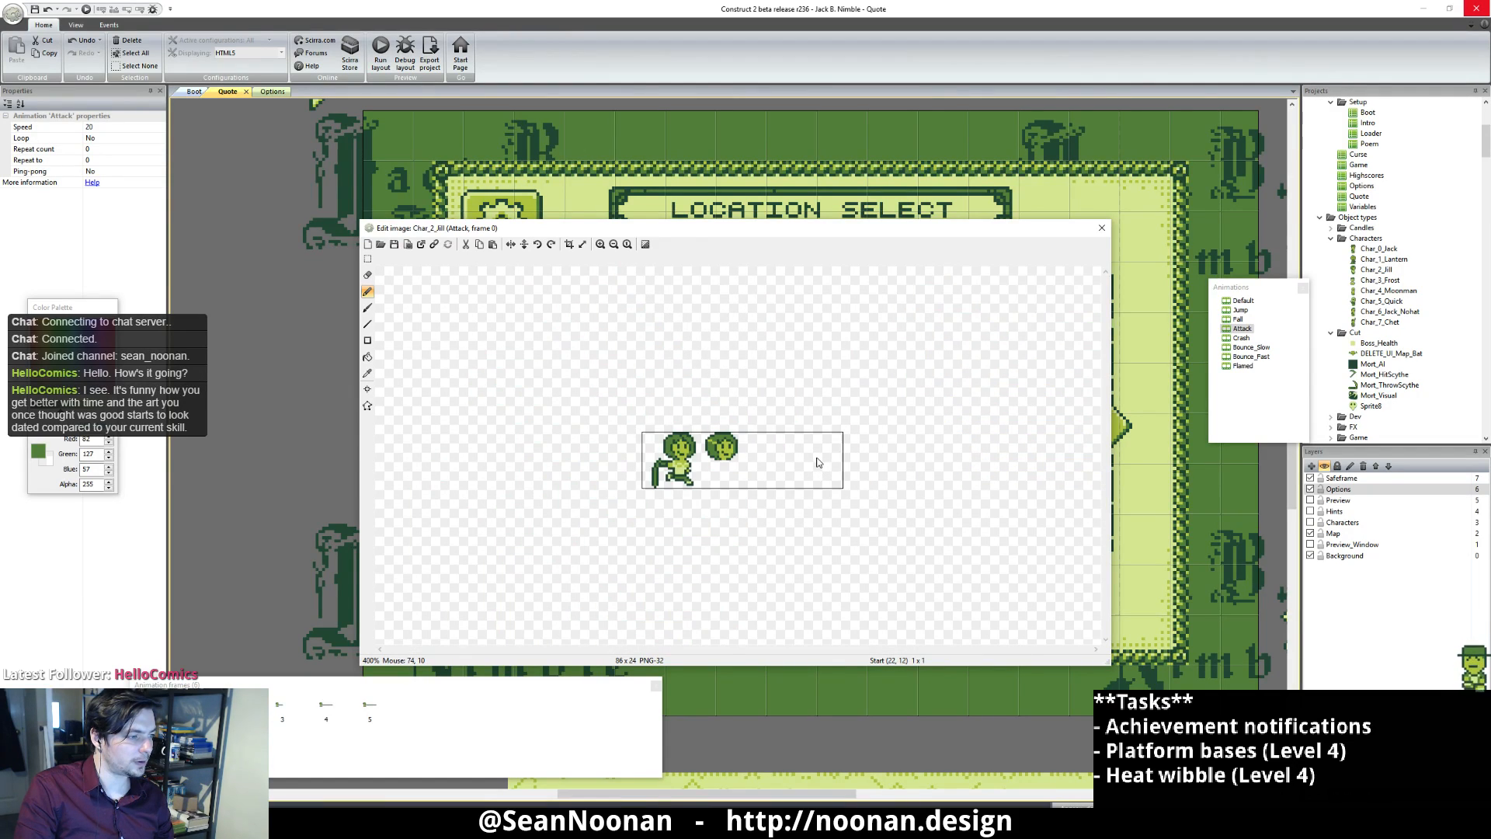
pyautogui.keyDown('ctrl'); pyautogui.scroll(3, 638, 455); pyautogui.keyUp('ctrl')
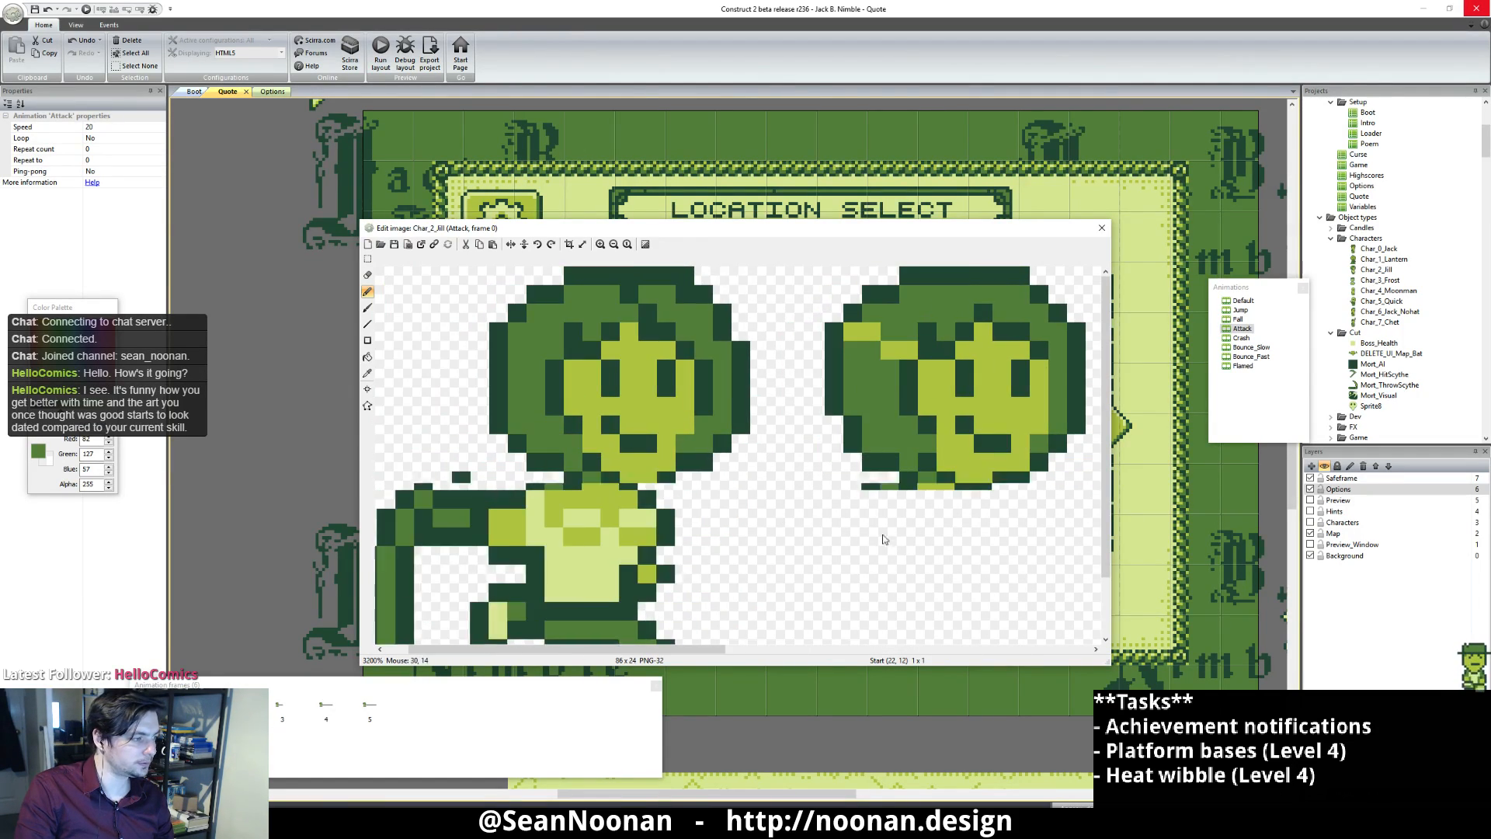
# Step: Push the left hair outline in Attack frame 0 outward by one pixel in dark green, filling mid green behind it
pyautogui.keyDown('ctrl'); pyautogui.click(498, 384); pyautogui.keyUp('ctrl')
pyautogui.moveTo(480, 361)
pyautogui.mouseDown()
pyautogui.moveTo(480, 412)
pyautogui.moveTo(505, 365)
pyautogui.moveTo(501, 416)
pyautogui.mouseUp()
pyautogui.keyDown('ctrl'); pyautogui.click(521, 357); pyautogui.keyUp('ctrl')
pyautogui.keyDown('ctrl'); pyautogui.scroll(-3, 503, 412); pyautogui.keyUp('ctrl')
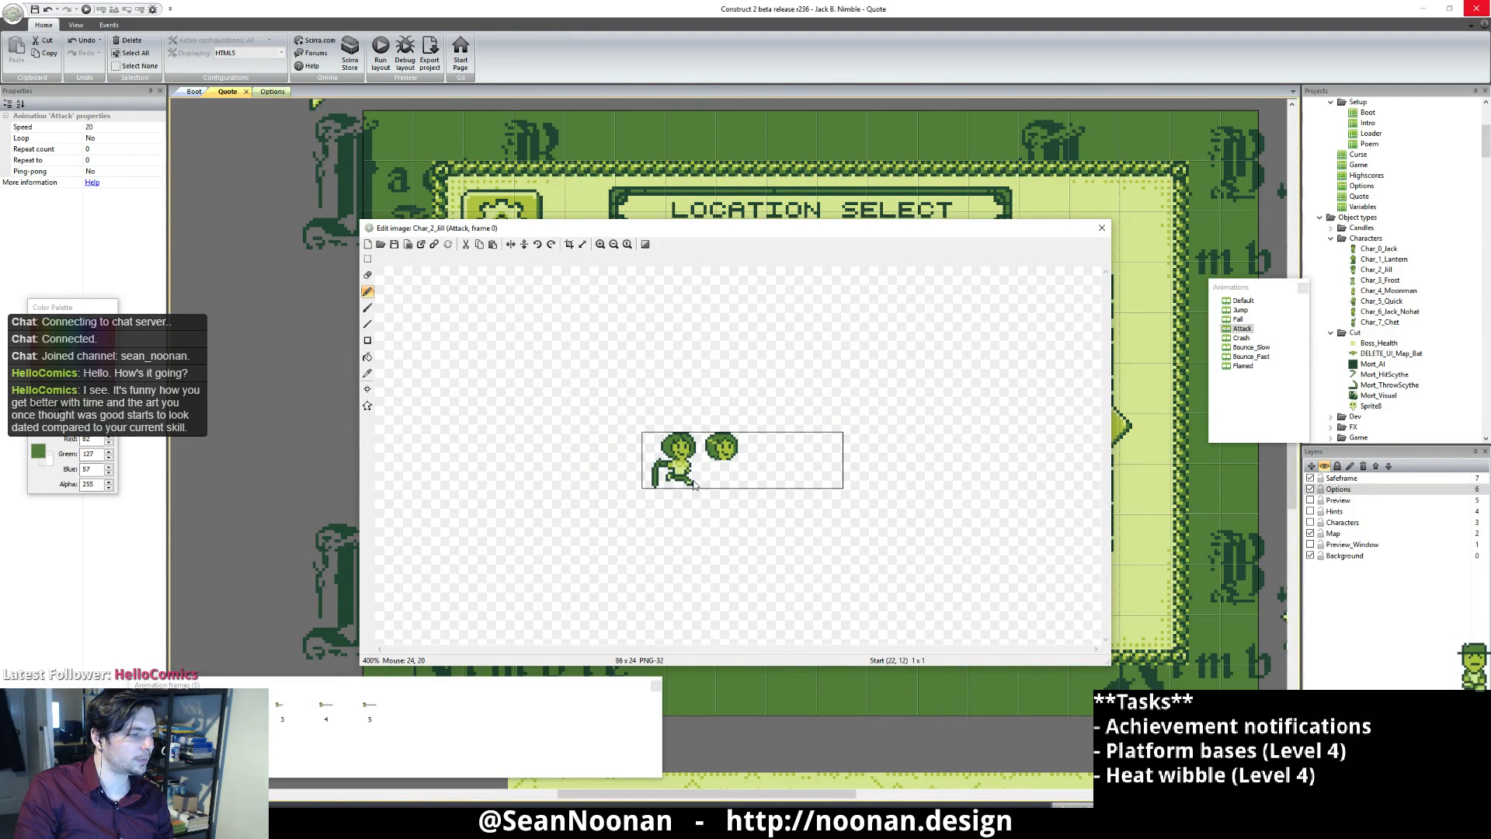
pyautogui.keyDown('ctrl'); pyautogui.scroll(3, 640, 478); pyautogui.keyUp('ctrl')
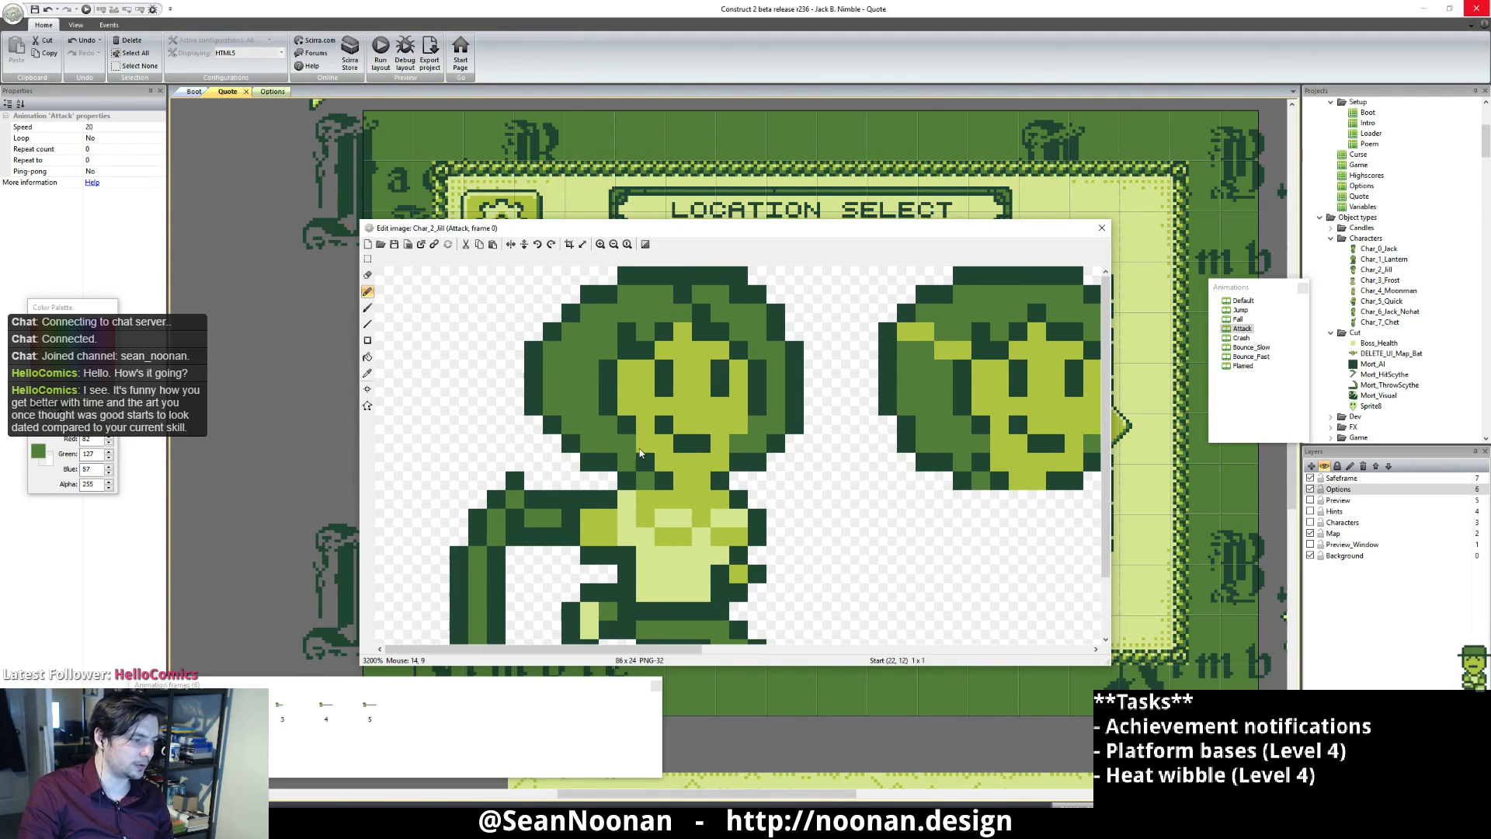
# Step: Paint the pixel left of the neck below the hair in Attack frame 0 with the palest green and check it at small scale
pyautogui.keyDown('alt'); pyautogui.click(626, 467); pyautogui.keyUp('alt')
pyautogui.keyDown('alt'); pyautogui.click(624, 532); pyautogui.keyUp('alt')
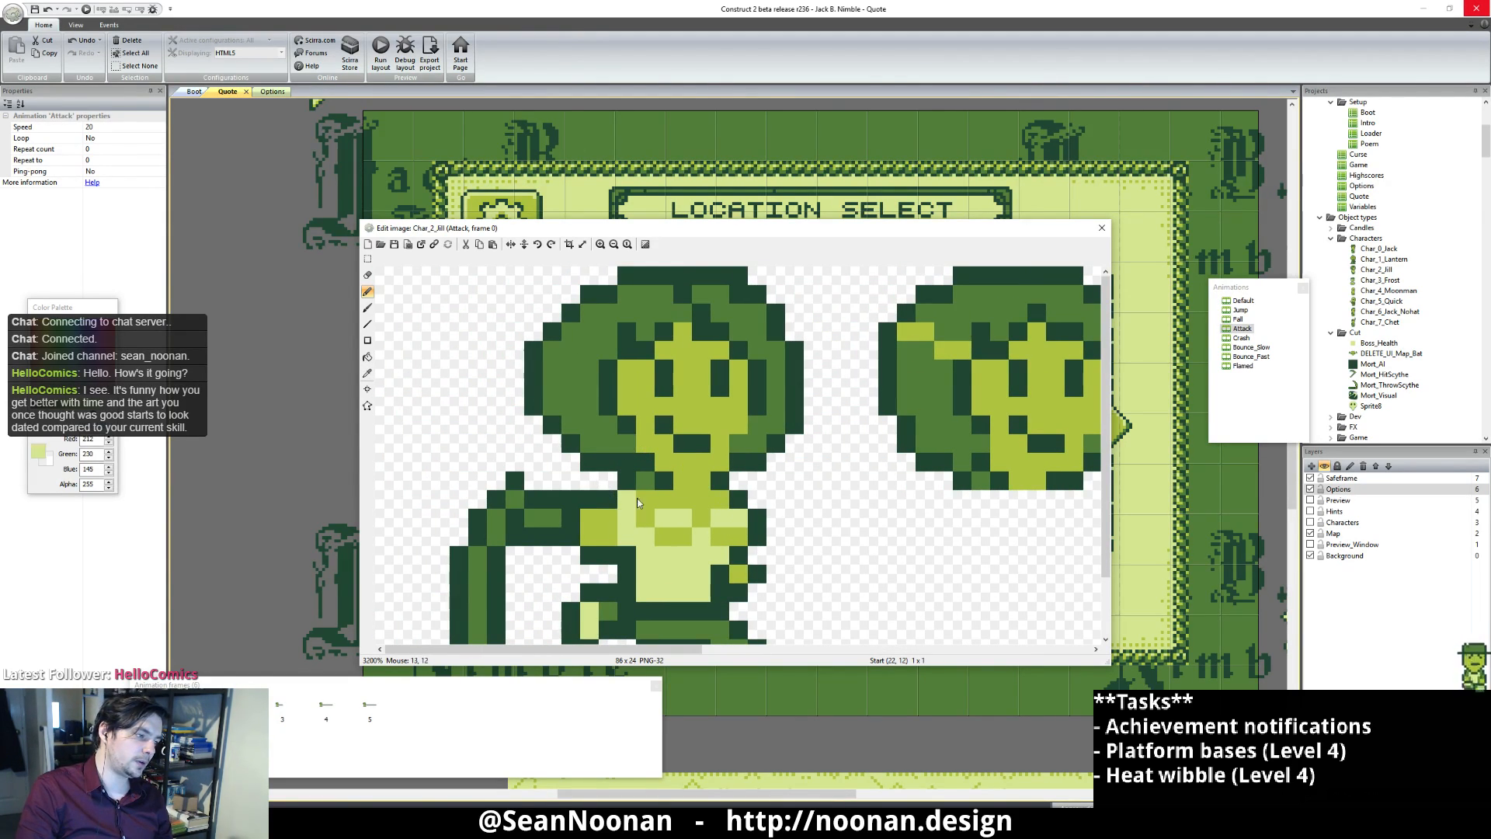
pyautogui.click(644, 486)
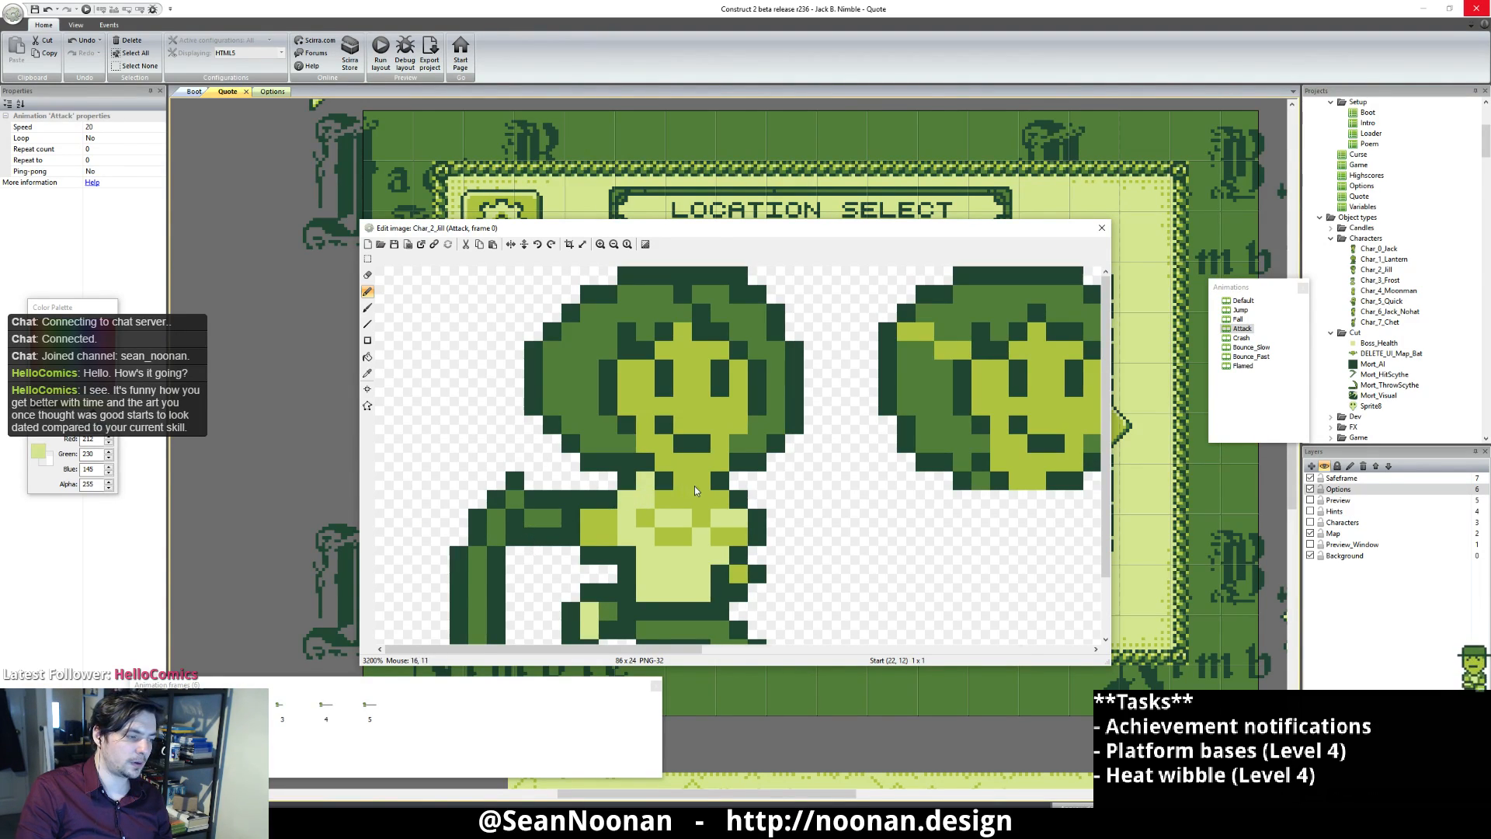
pyautogui.keyDown('ctrl'); pyautogui.scroll(-3, 690, 490); pyautogui.keyUp('ctrl')
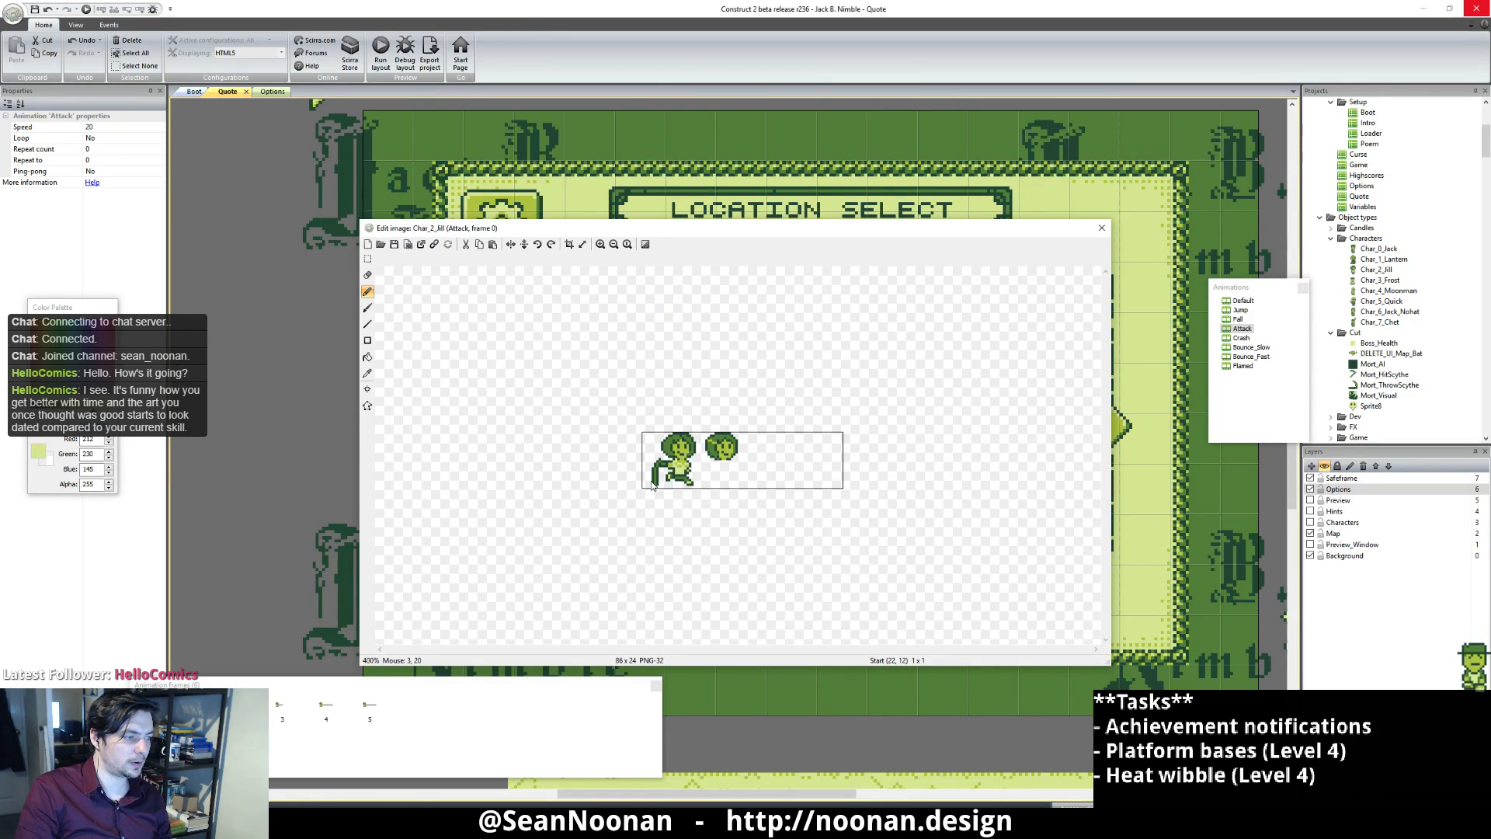
# Step: Replace the dark pixels left of the chin in Attack frame 0 with light skin green and mid green, checking at small scale
pyautogui.keyDown('ctrl'); pyautogui.scroll(4, 678, 455); pyautogui.keyUp('ctrl')
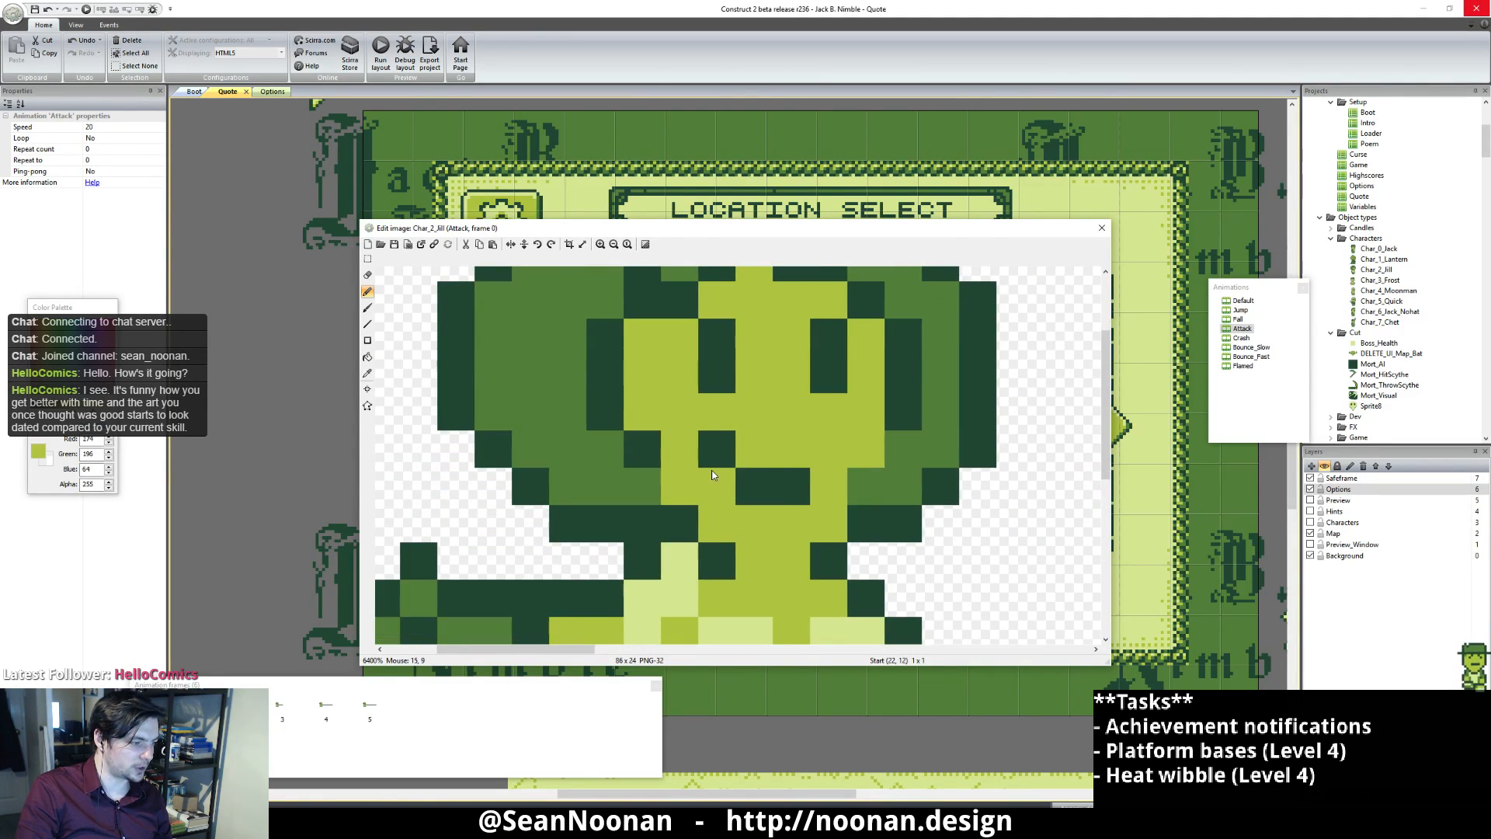
pyautogui.keyDown('alt'); pyautogui.click(713, 475); pyautogui.keyUp('alt')
pyautogui.click(659, 533)
pyautogui.keyDown('alt'); pyautogui.click(638, 525); pyautogui.keyUp('alt')
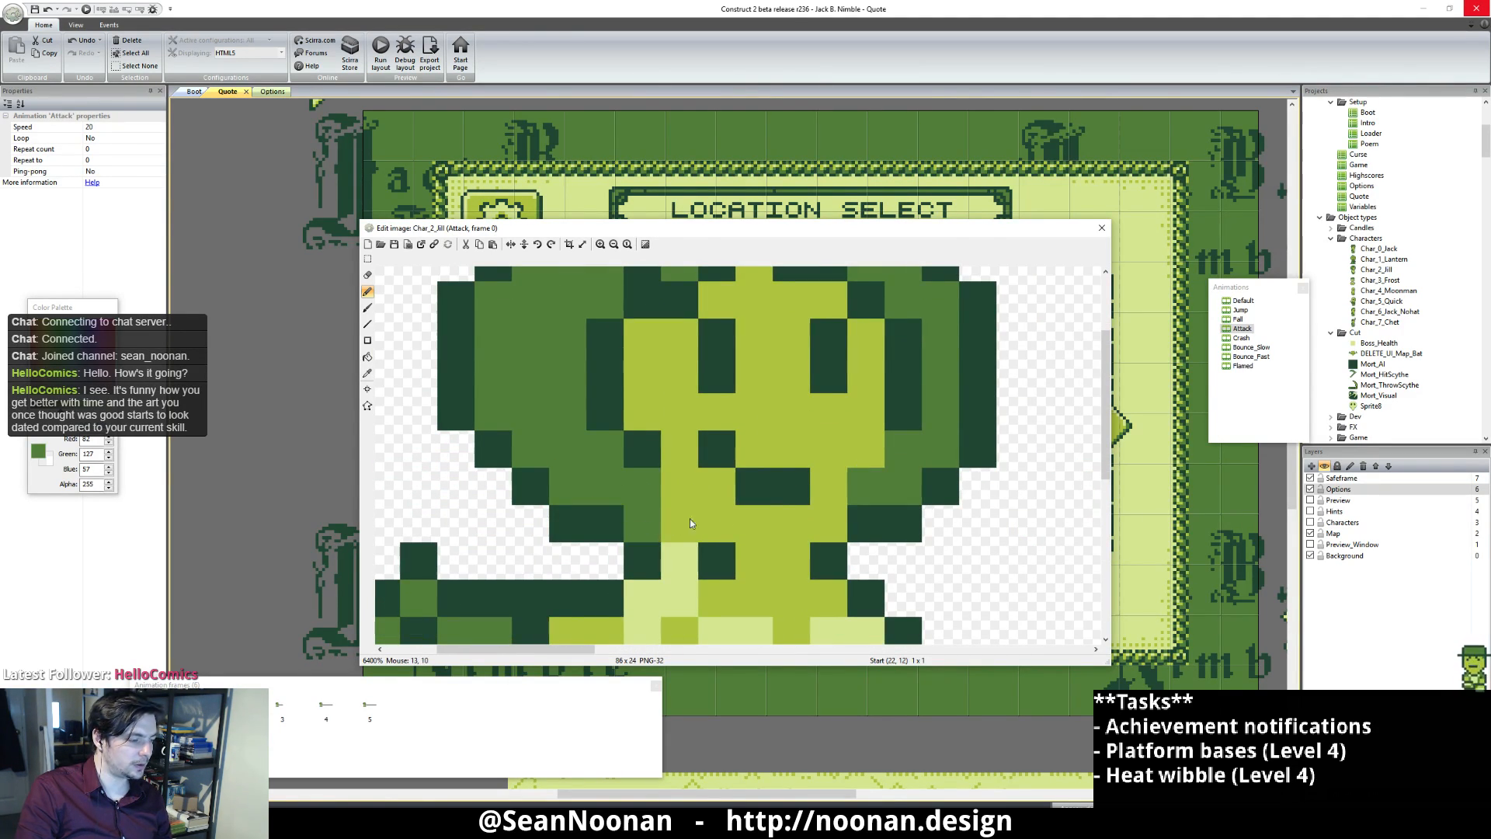
pyautogui.keyDown('ctrl'); pyautogui.scroll(-4, 664, 527); pyautogui.keyUp('ctrl')
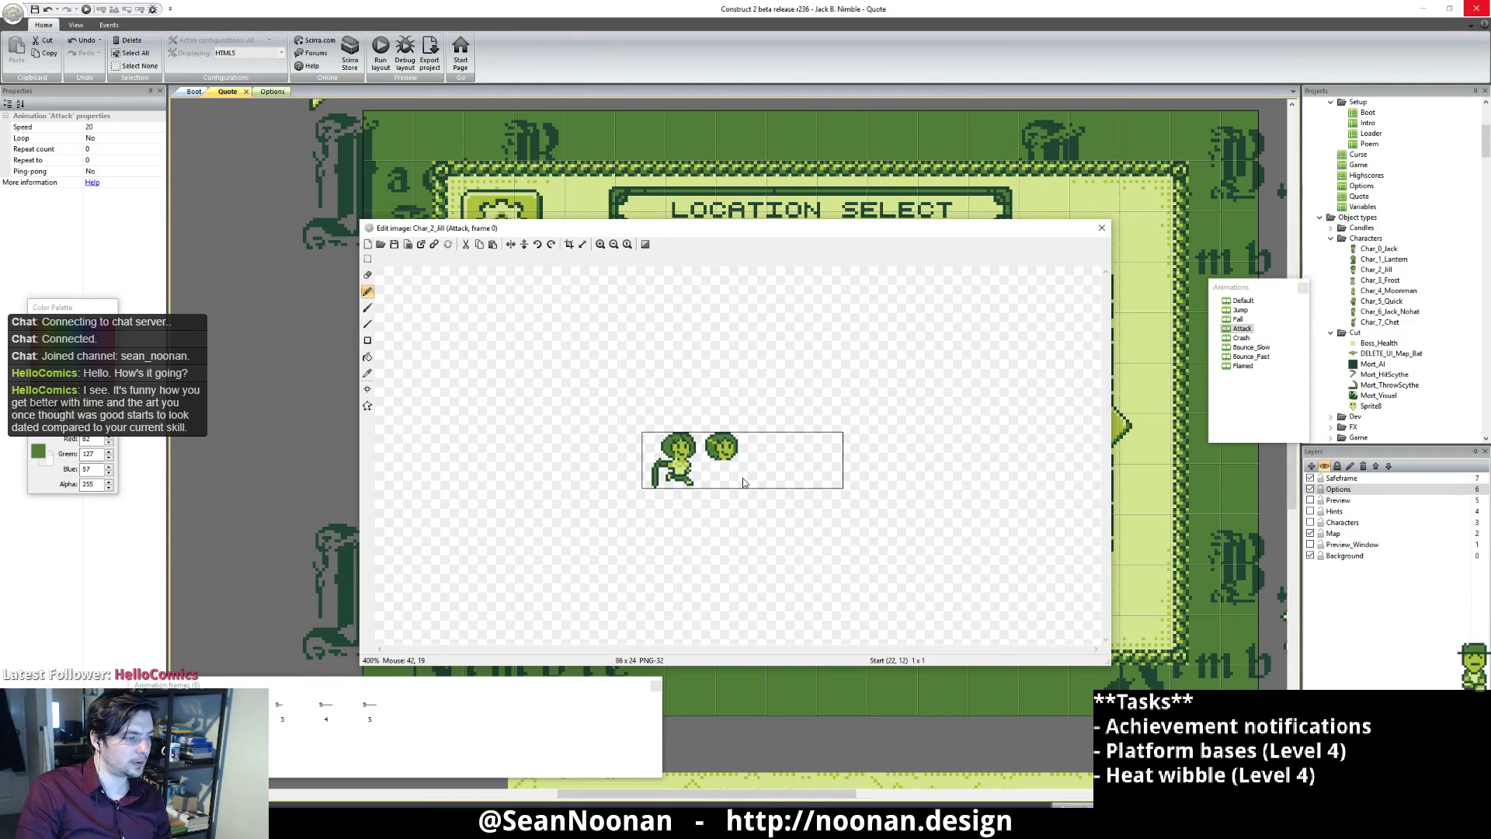
pyautogui.keyDown('ctrl'); pyautogui.scroll(4, 722, 473); pyautogui.keyUp('ctrl')
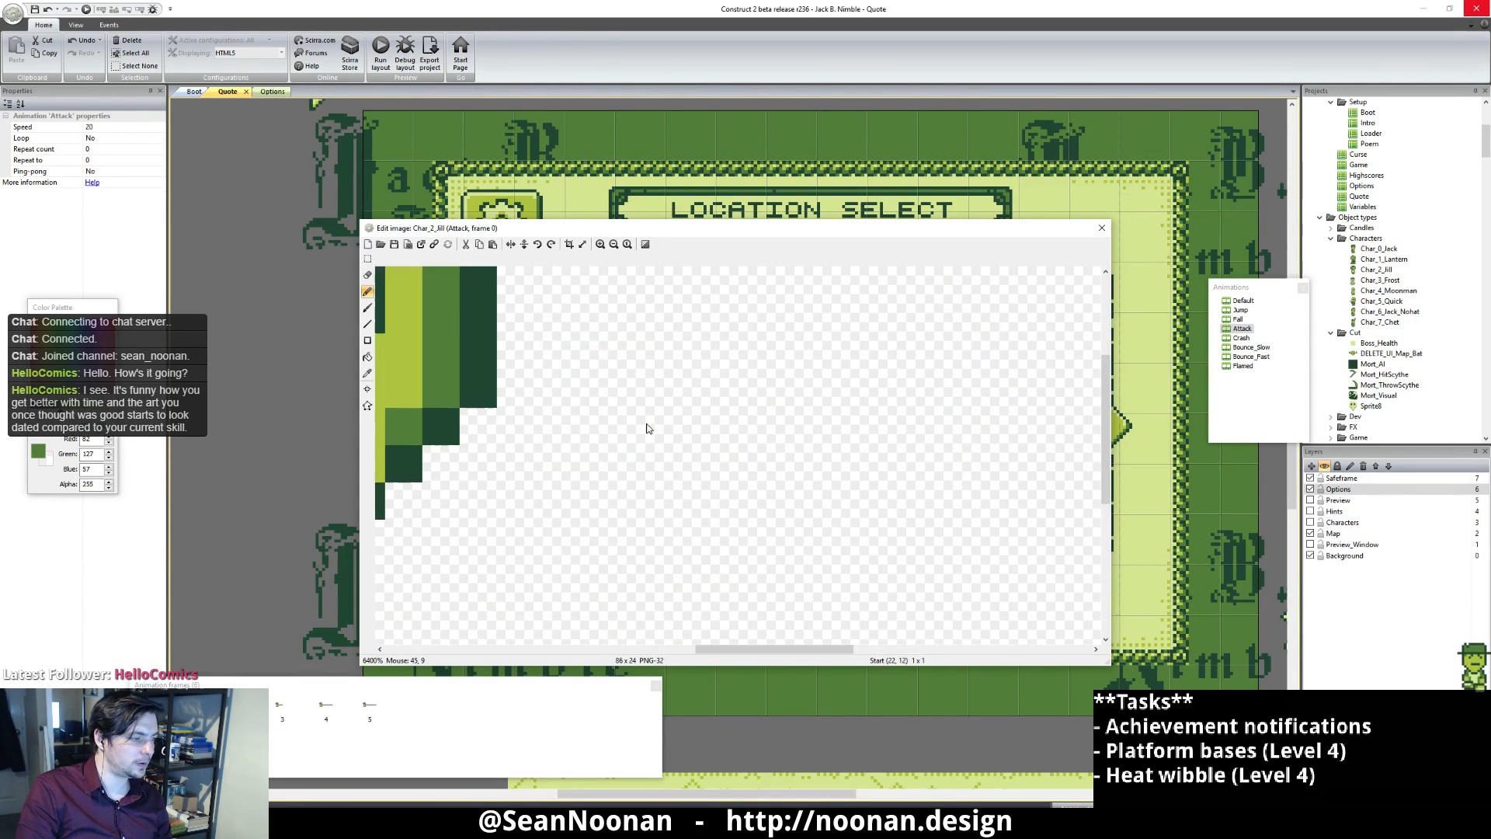
pyautogui.keyDown('ctrl'); pyautogui.scroll(-3, 771, 466); pyautogui.keyUp('ctrl')
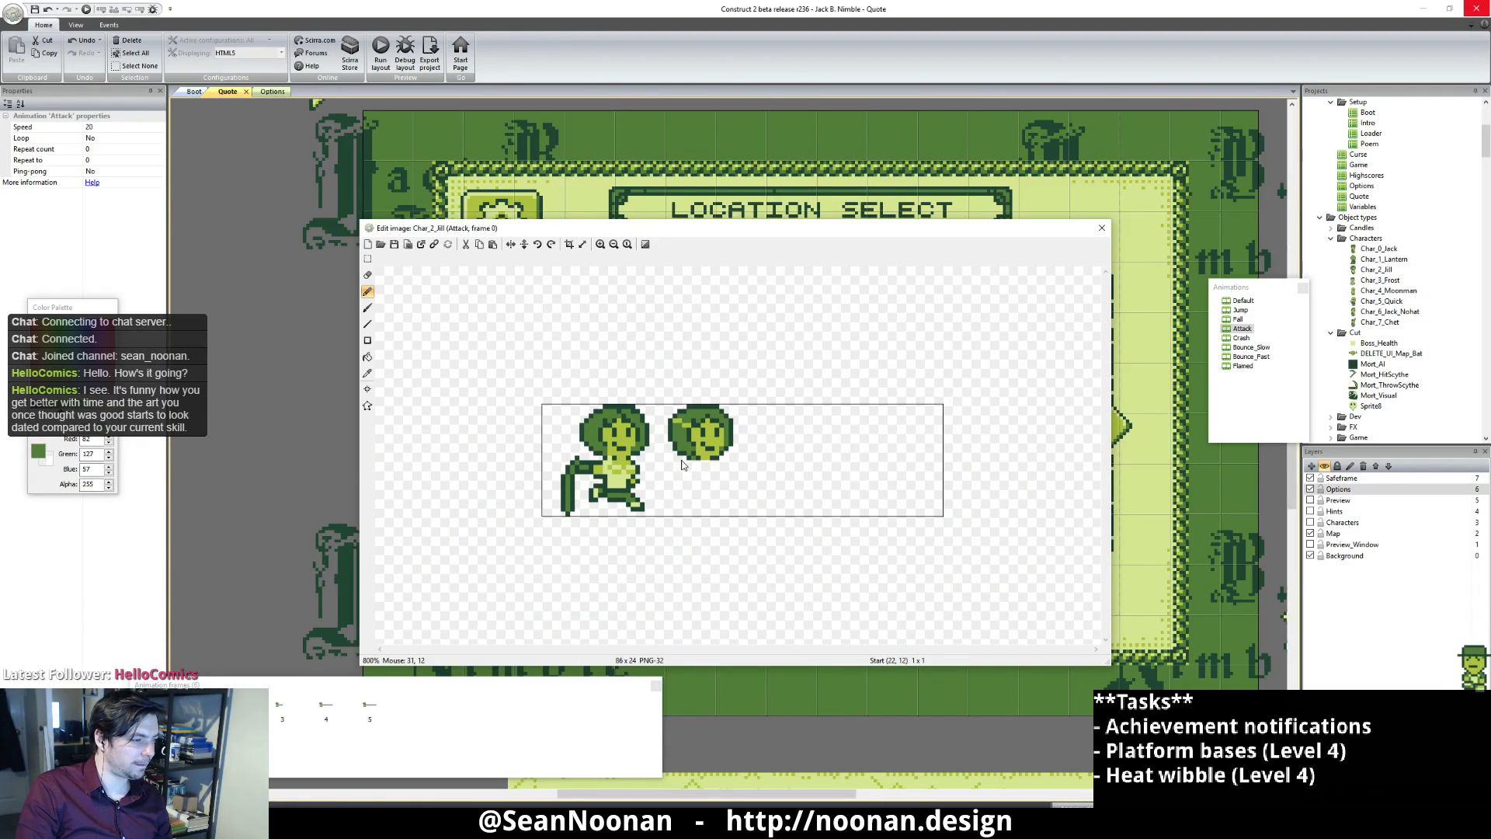
# Step: Rework the hair parting above the forehead in Attack frame 0 with dark and mid green, checking it at small scale
pyautogui.keyDown('ctrl'); pyautogui.scroll(2, 690, 449); pyautogui.keyUp('ctrl')
pyautogui.moveTo(556, 443); pyautogui.dragTo(781, 460, button='middle')
pyautogui.keyDown('ctrl'); pyautogui.click(602, 280); pyautogui.keyUp('ctrl')
pyautogui.click(665, 307)
pyautogui.click(643, 312)
pyautogui.keyDown('ctrl'); pyautogui.click(670, 298); pyautogui.keyUp('ctrl')
pyautogui.click(663, 312)
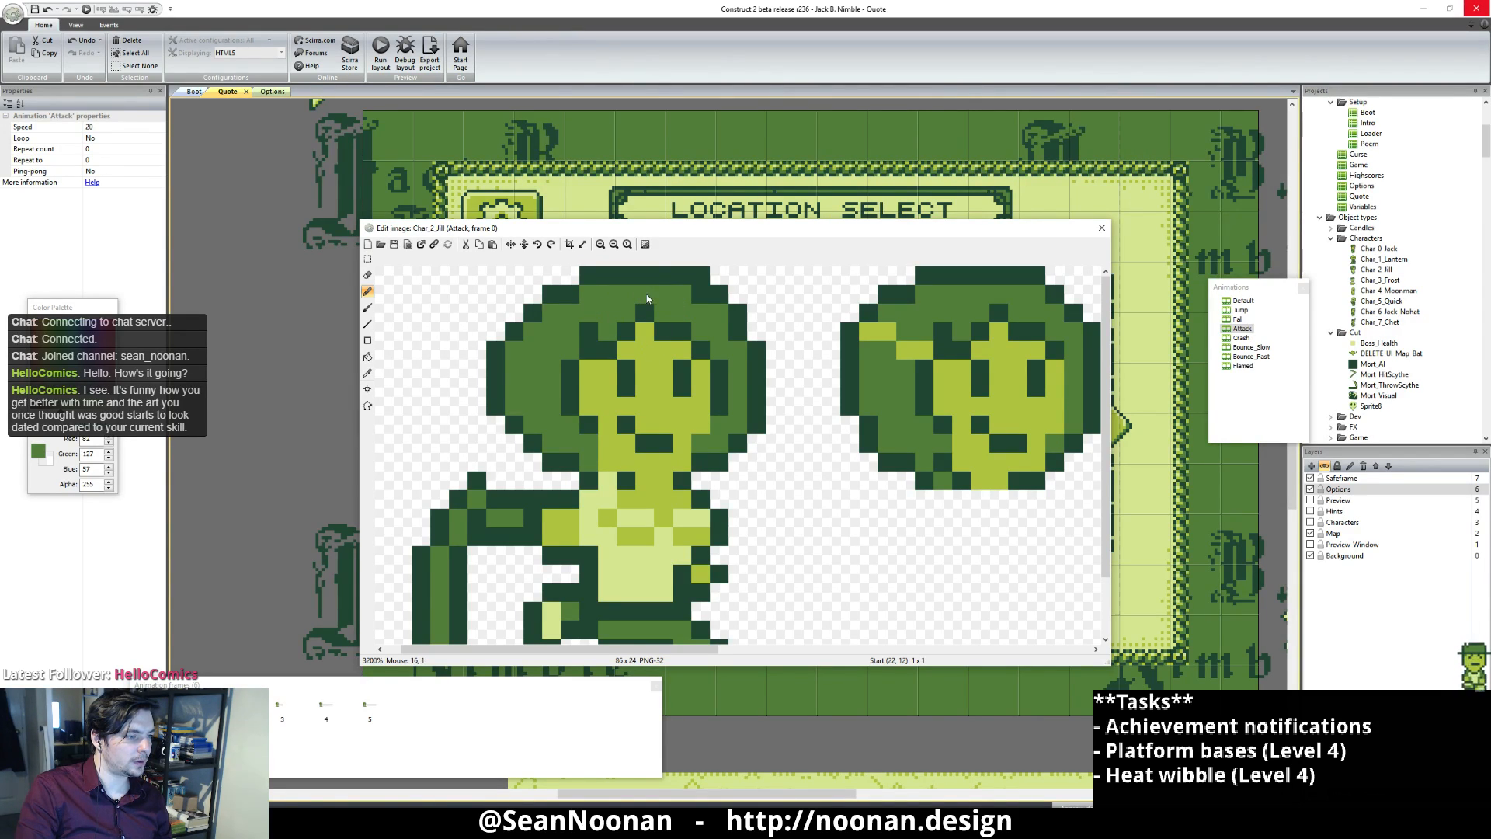
pyautogui.keyDown('ctrl'); pyautogui.scroll(-3, 710, 380); pyautogui.keyUp('ctrl')
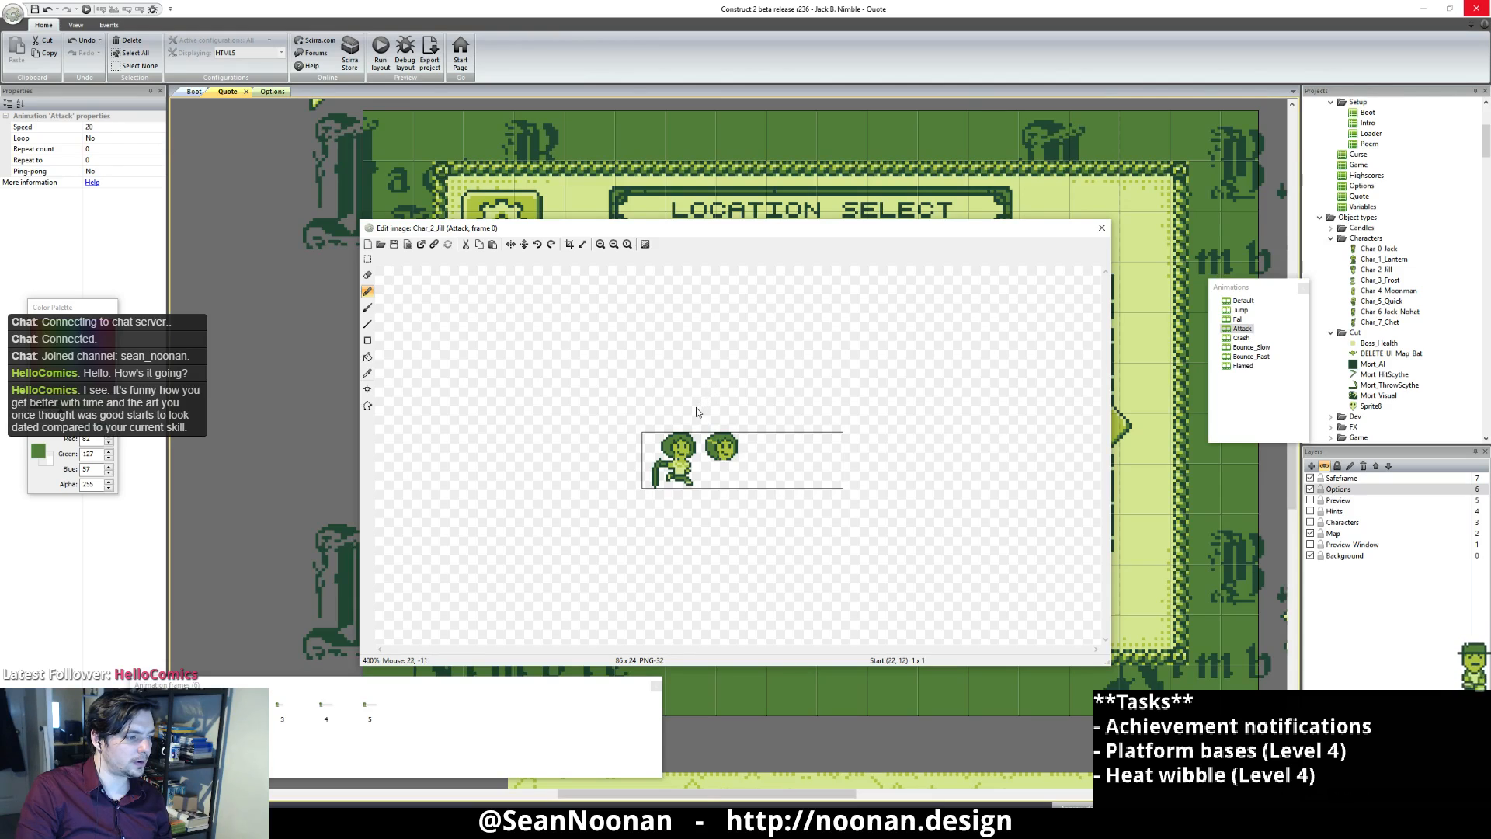
pyautogui.keyDown('ctrl'); pyautogui.scroll(1, 692, 426); pyautogui.keyUp('ctrl')
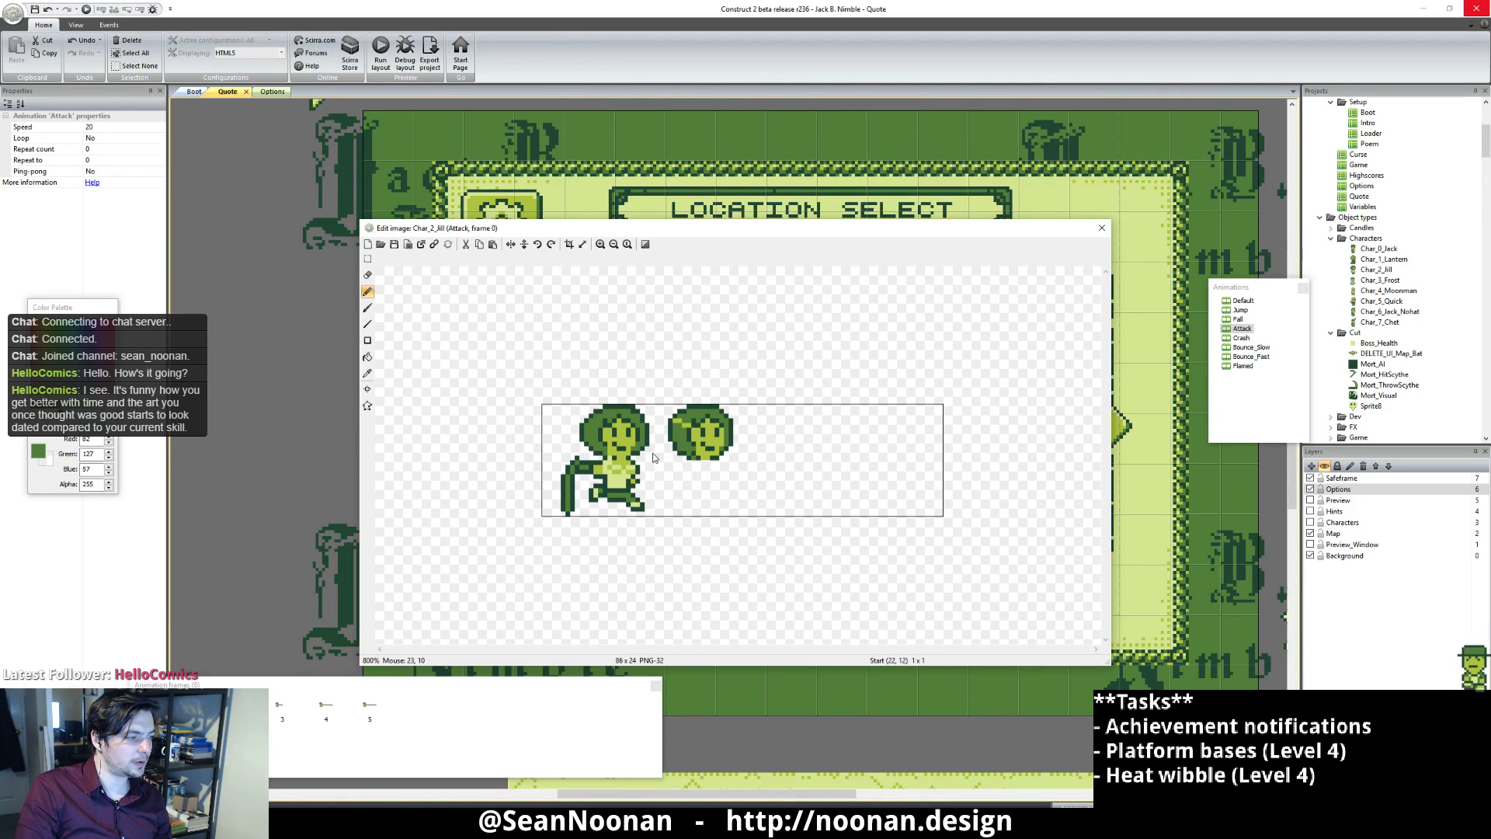
# Step: Paint the dark hairline pixel just right of the forehead peak light skin green in Attack frame 0 and check it at small scale
pyautogui.keyDown('ctrl'); pyautogui.scroll(4, 652, 453); pyautogui.keyUp('ctrl')
pyautogui.moveTo(575, 411); pyautogui.dragTo(1088, 622, button='middle')
pyautogui.moveTo(706, 466); pyautogui.dragTo(940, 559, button='middle')
pyautogui.keyDown('ctrl'); pyautogui.click(688, 374); pyautogui.keyUp('ctrl')
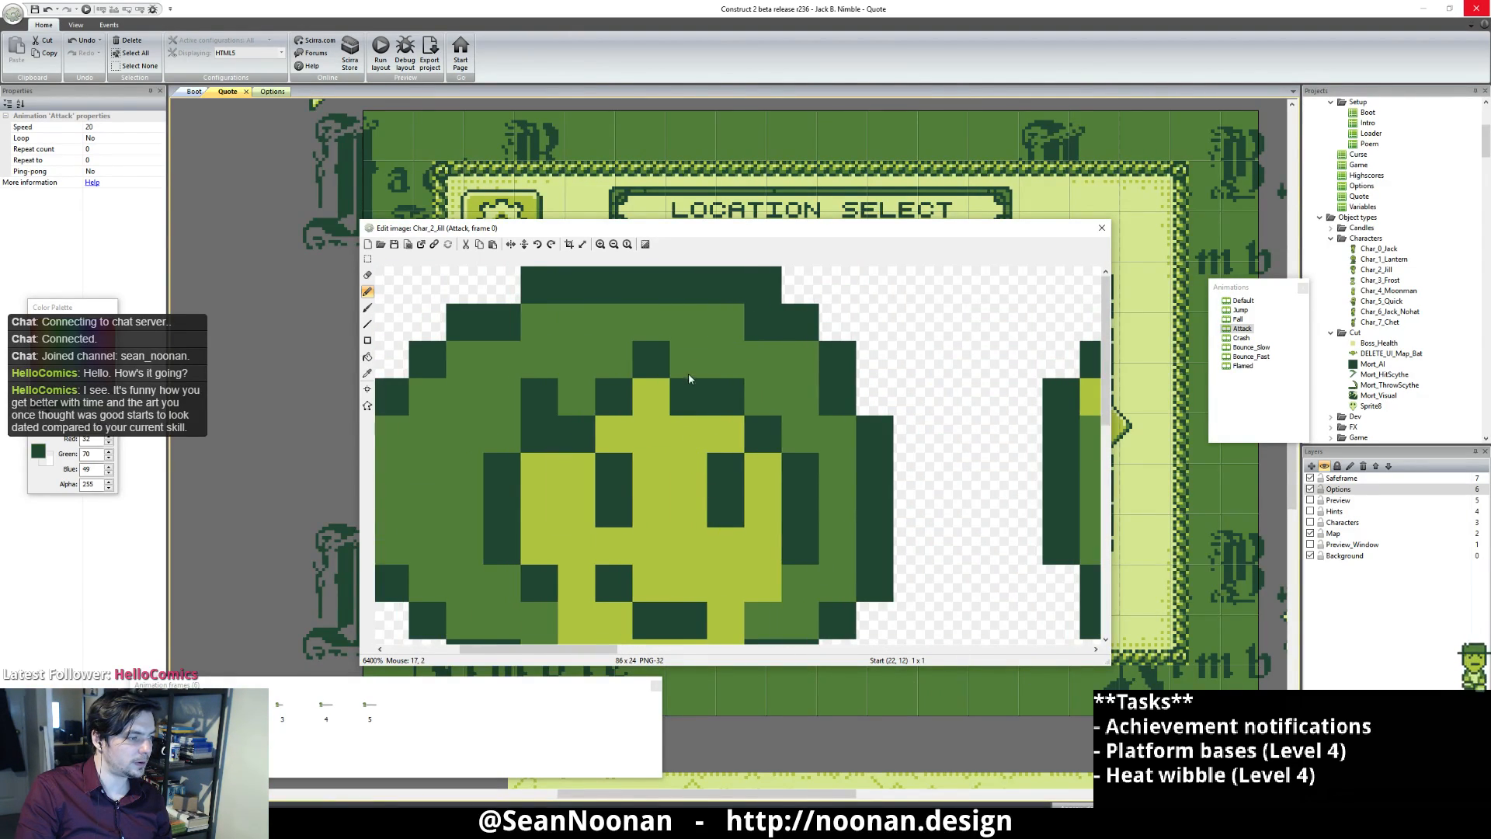
pyautogui.keyDown('ctrl'); pyautogui.click(659, 442); pyautogui.keyUp('ctrl')
pyautogui.click(689, 396)
pyautogui.keyDown('ctrl'); pyautogui.scroll(-5, 979, 424); pyautogui.keyUp('ctrl')
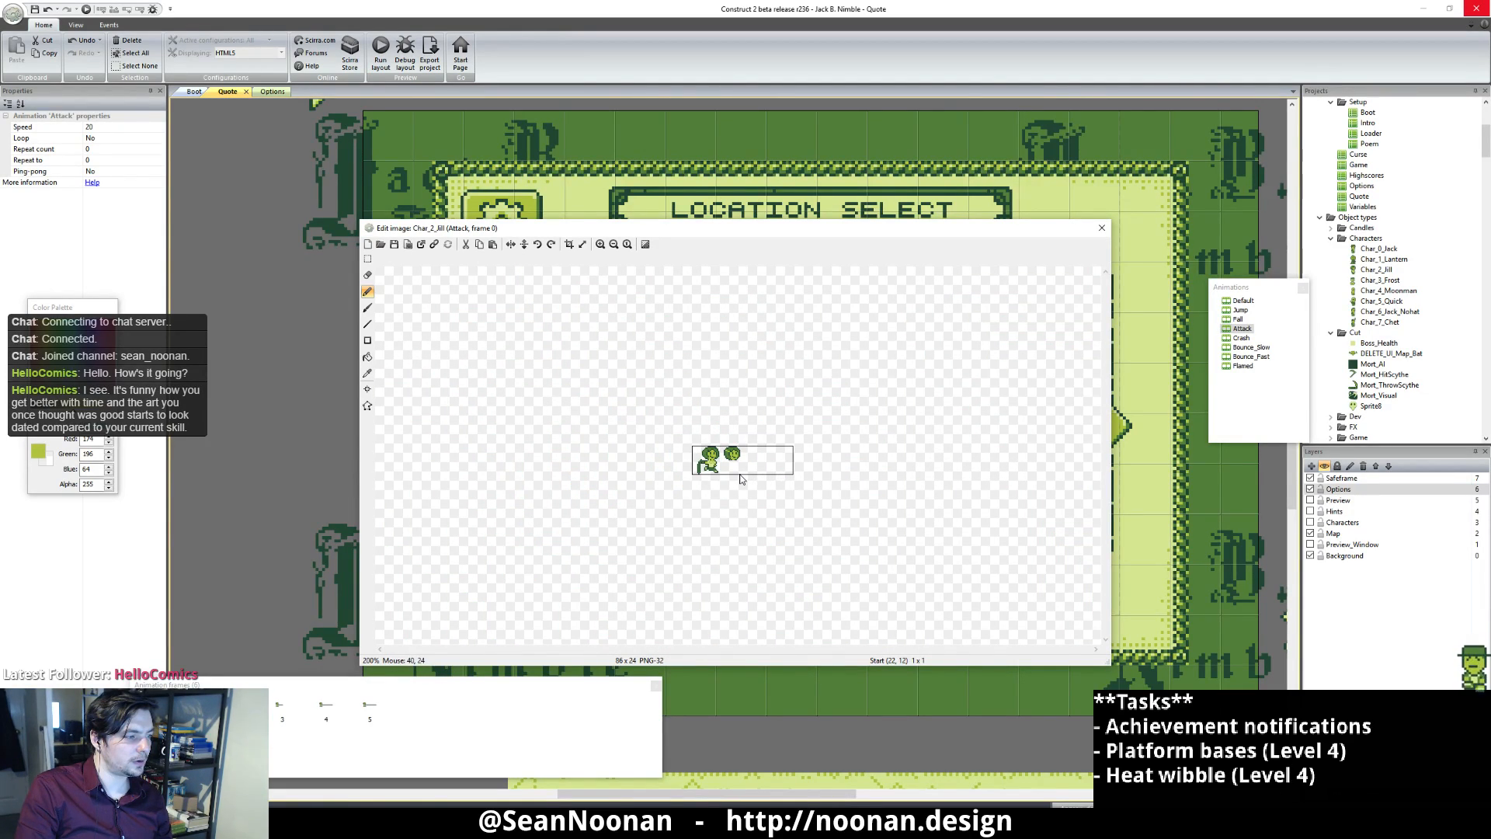
pyautogui.keyDown('ctrl'); pyautogui.scroll(3, 740, 479); pyautogui.keyUp('ctrl')
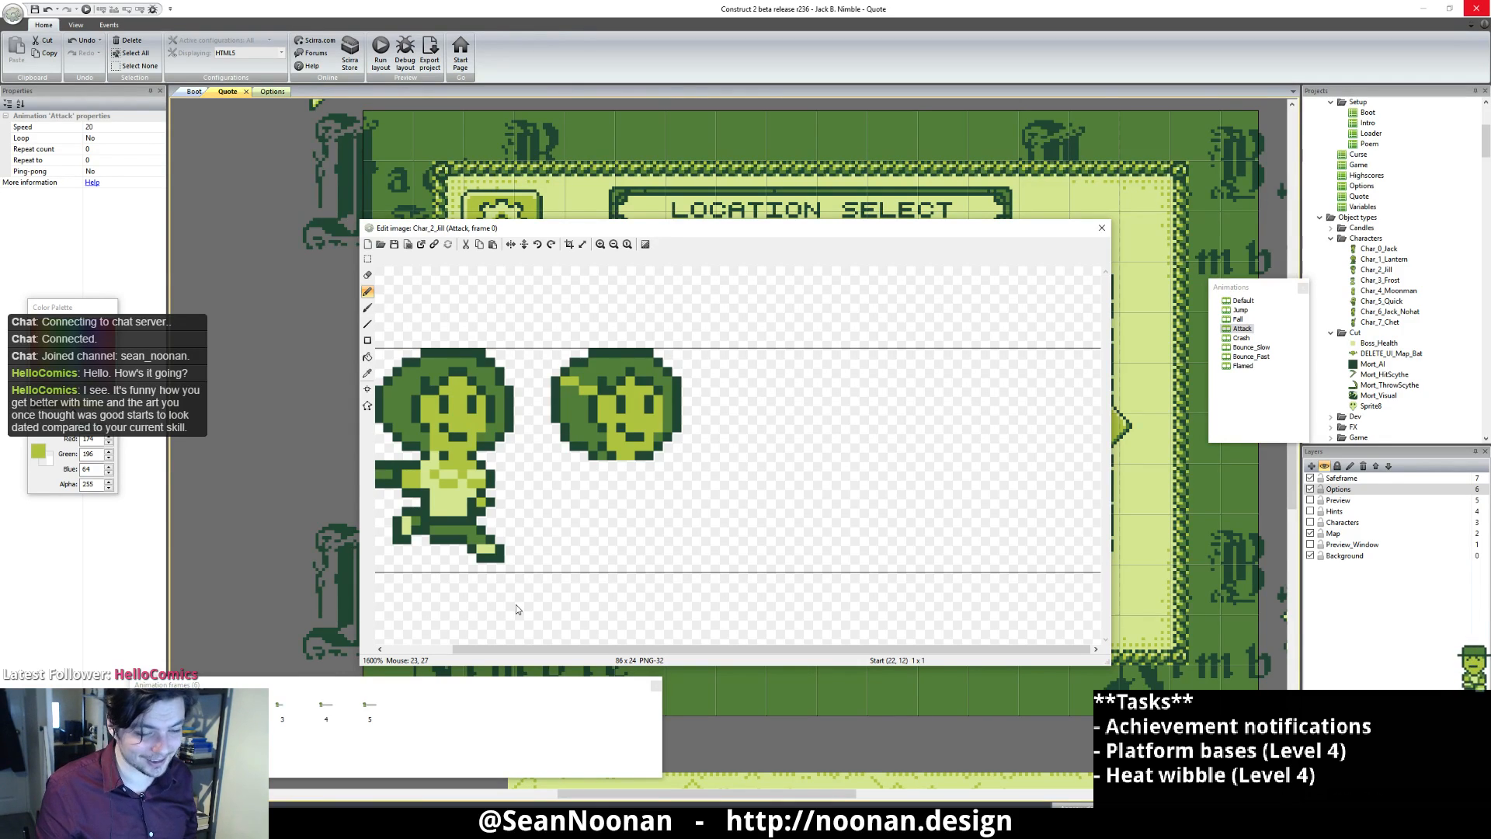
# Step: Delete the pasted reference head from Attack frame 0
pyautogui.moveTo(497, 825)
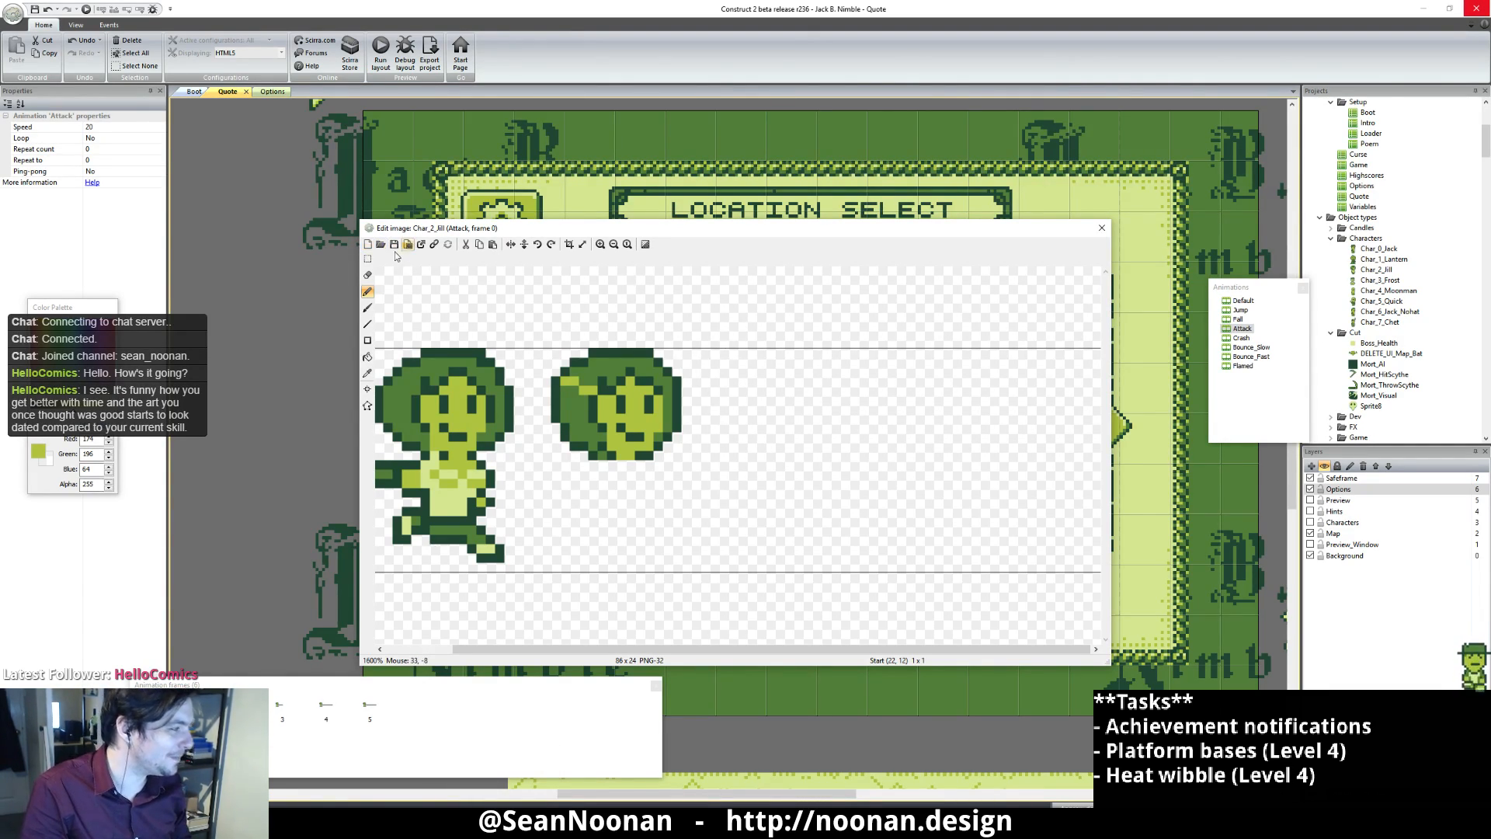
pyautogui.click(367, 259)
pyautogui.moveTo(539, 333); pyautogui.dragTo(740, 507)
pyautogui.press('Delete')
pyautogui.hscroll(-2, 692, 463)
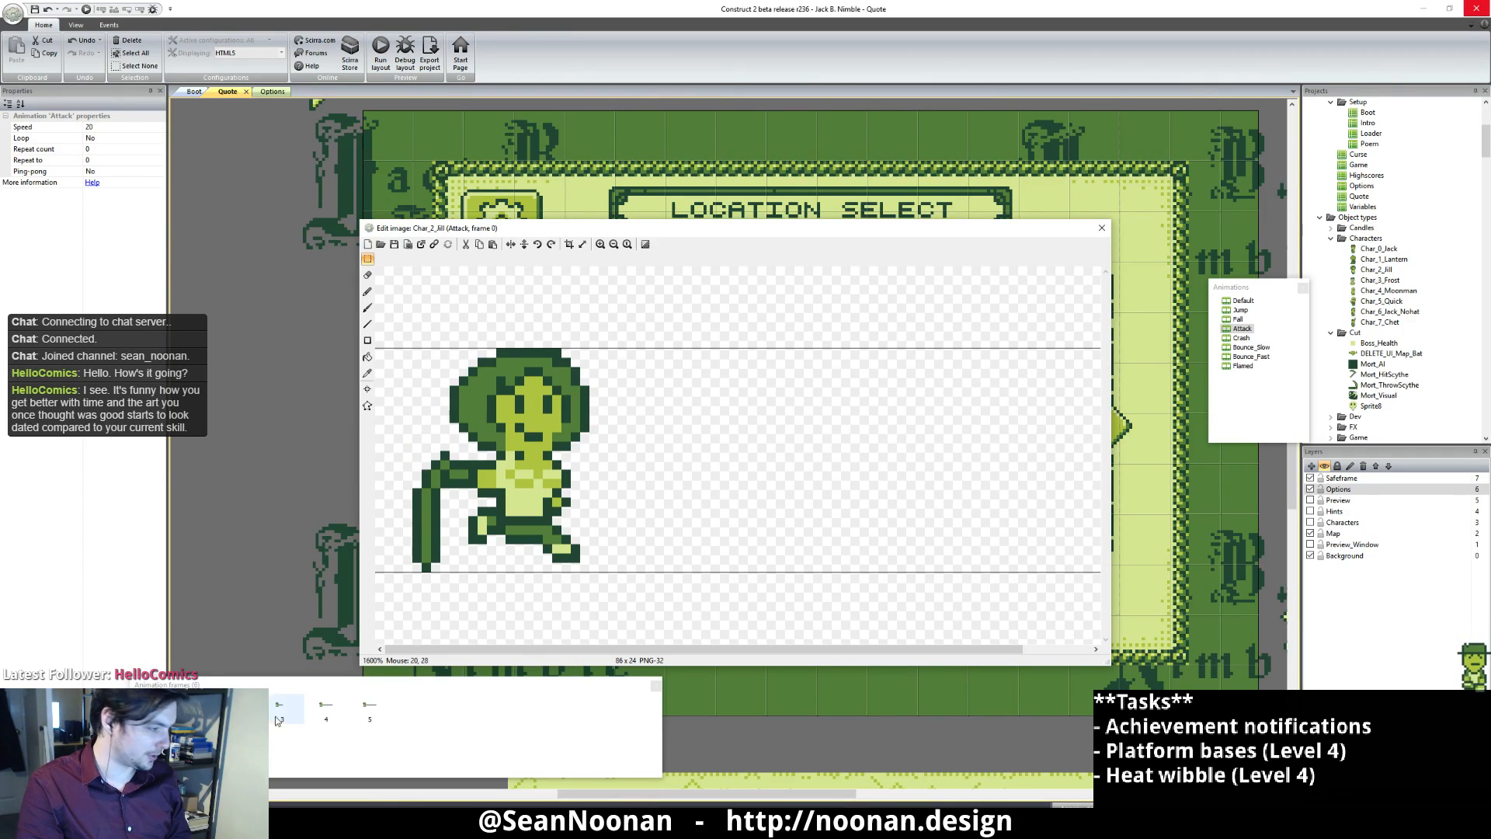
# Step: Paste the copied head into Attack frame 1 and align it over the sprite's existing head
pyautogui.click(194, 705)
pyautogui.click(791, 398)
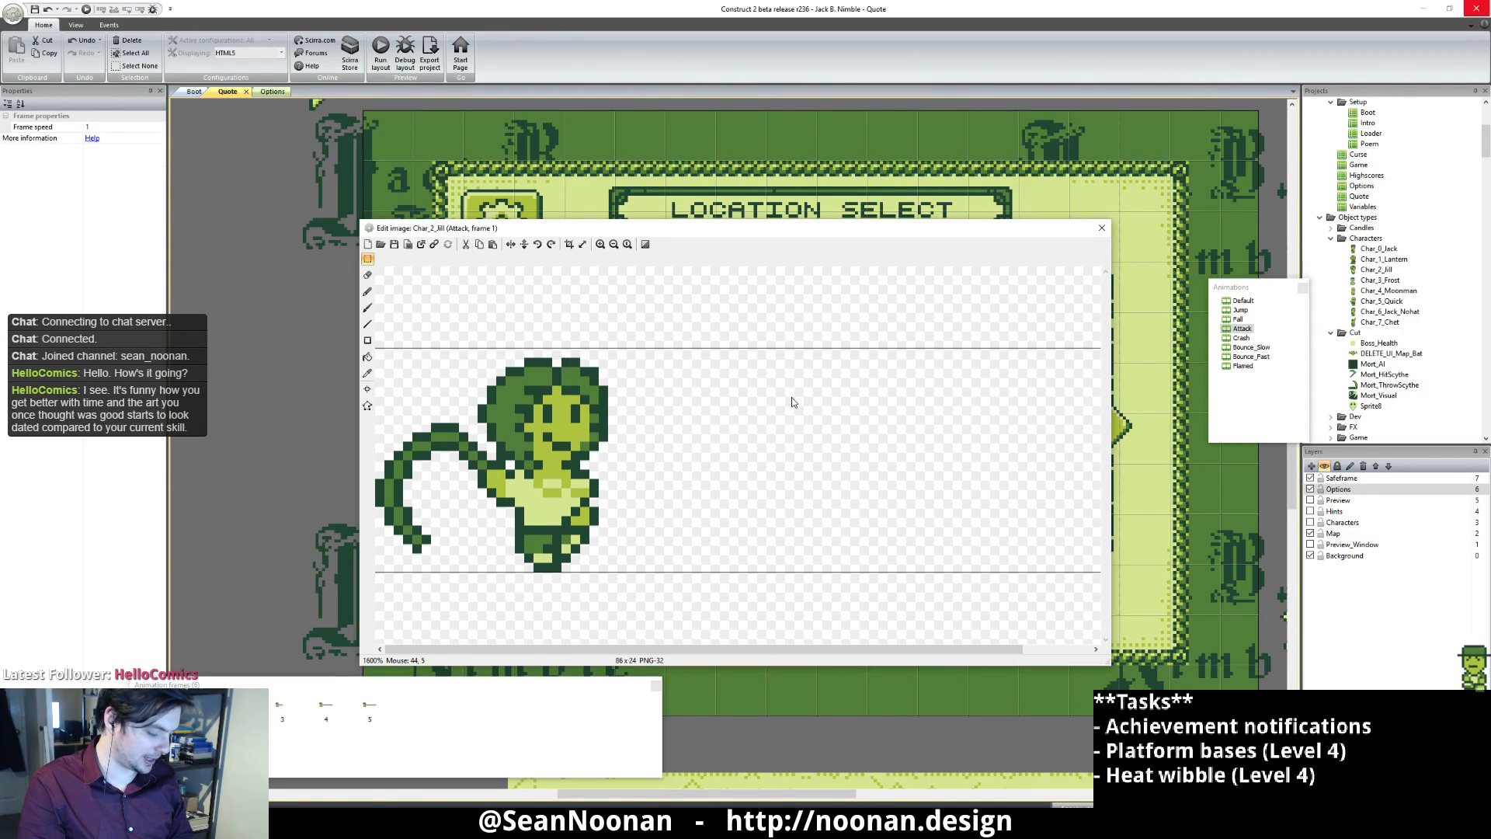
pyautogui.hotkey('ctrl', 'v')
pyautogui.moveTo(790, 398); pyautogui.dragTo(585, 418)
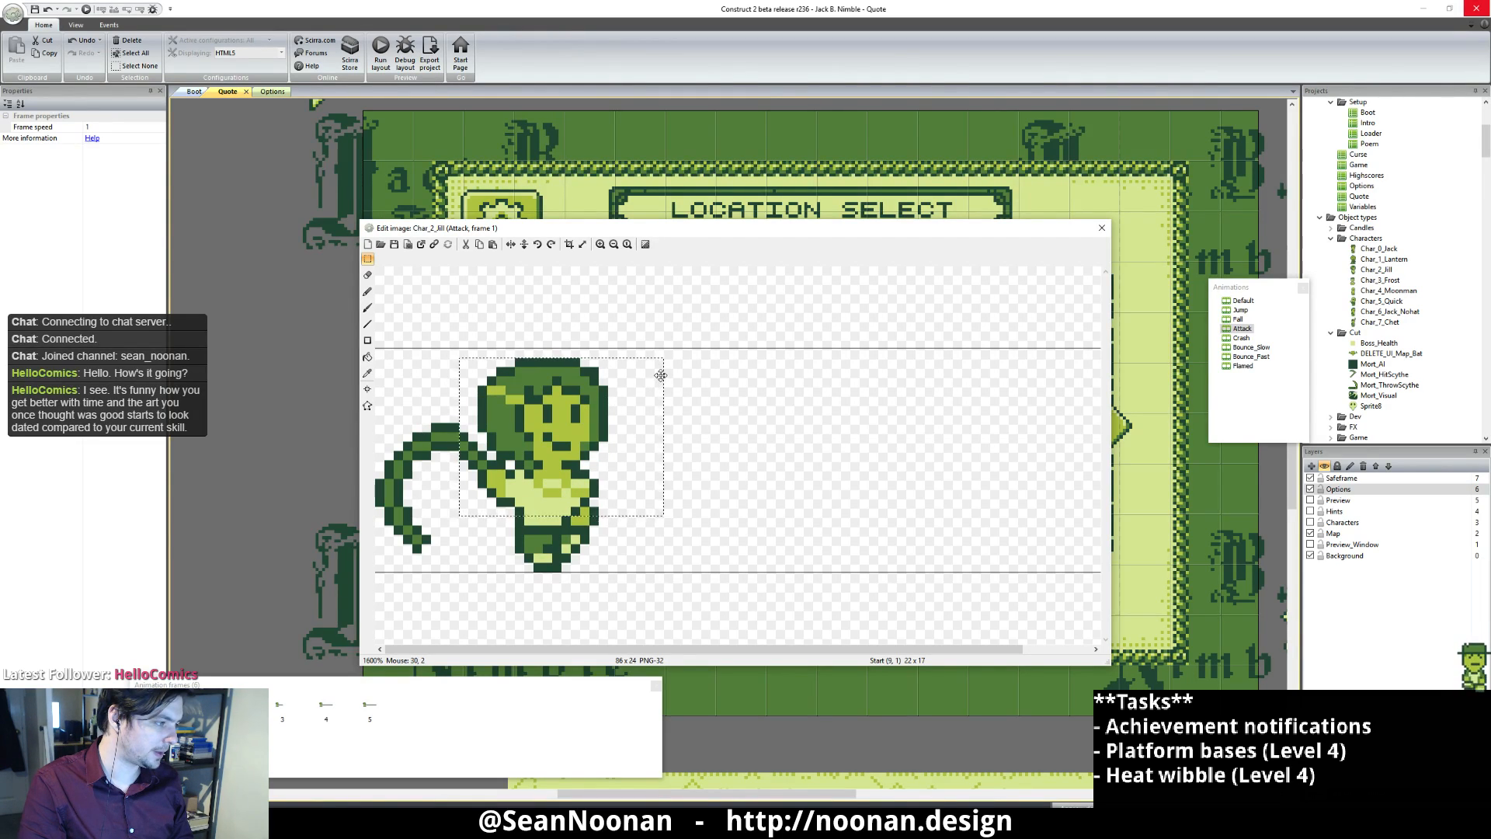
pyautogui.moveTo(671, 340); pyautogui.dragTo(596, 371)
pyautogui.click(742, 376)
# Step: Step through the Attack frames to compare the new heads in frames 0 and 1 with the remaining frames
pyautogui.click(238, 707)
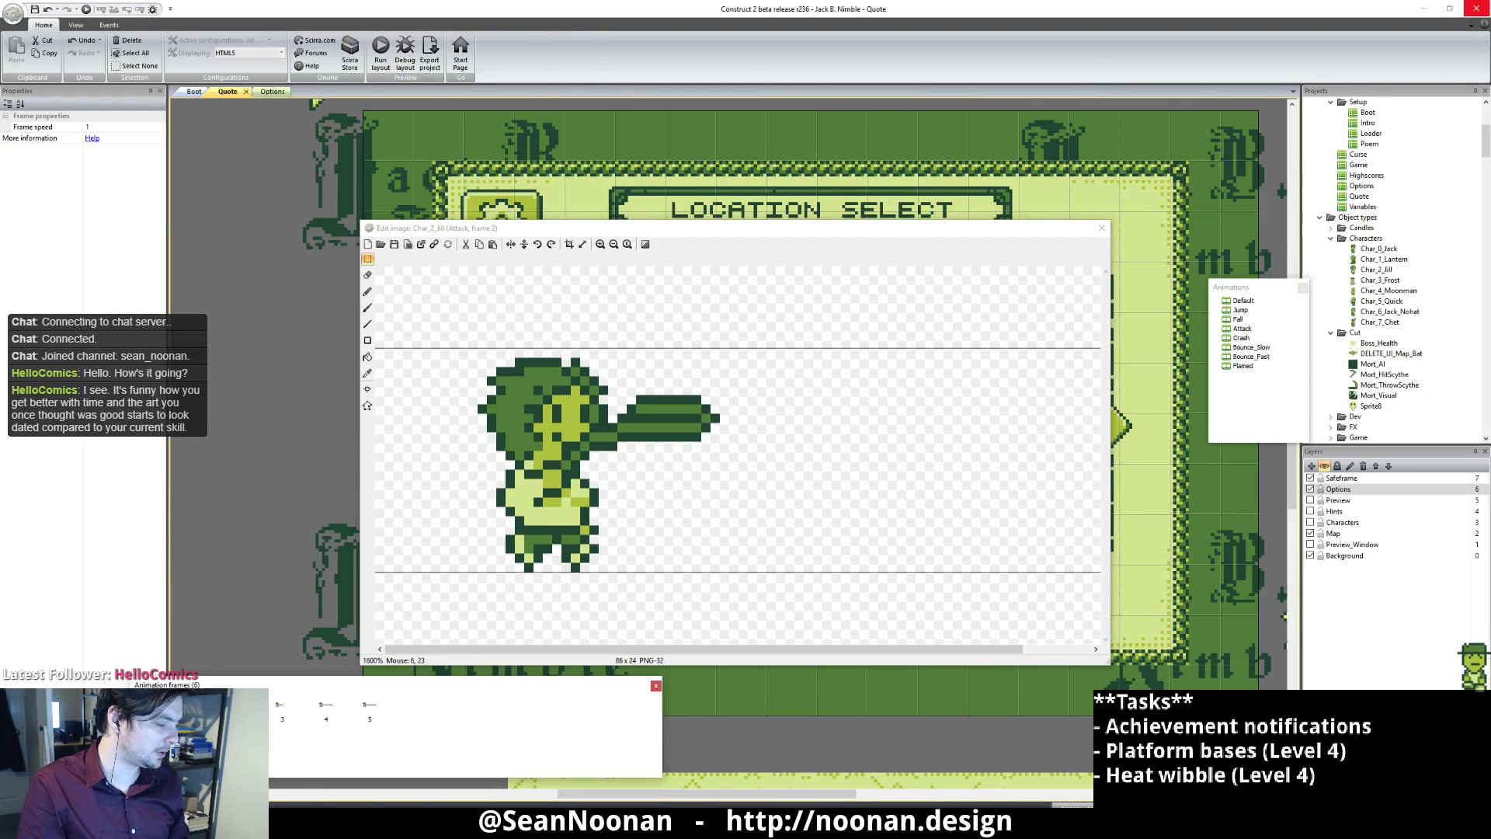
pyautogui.press('Left')
pyautogui.press('Right')
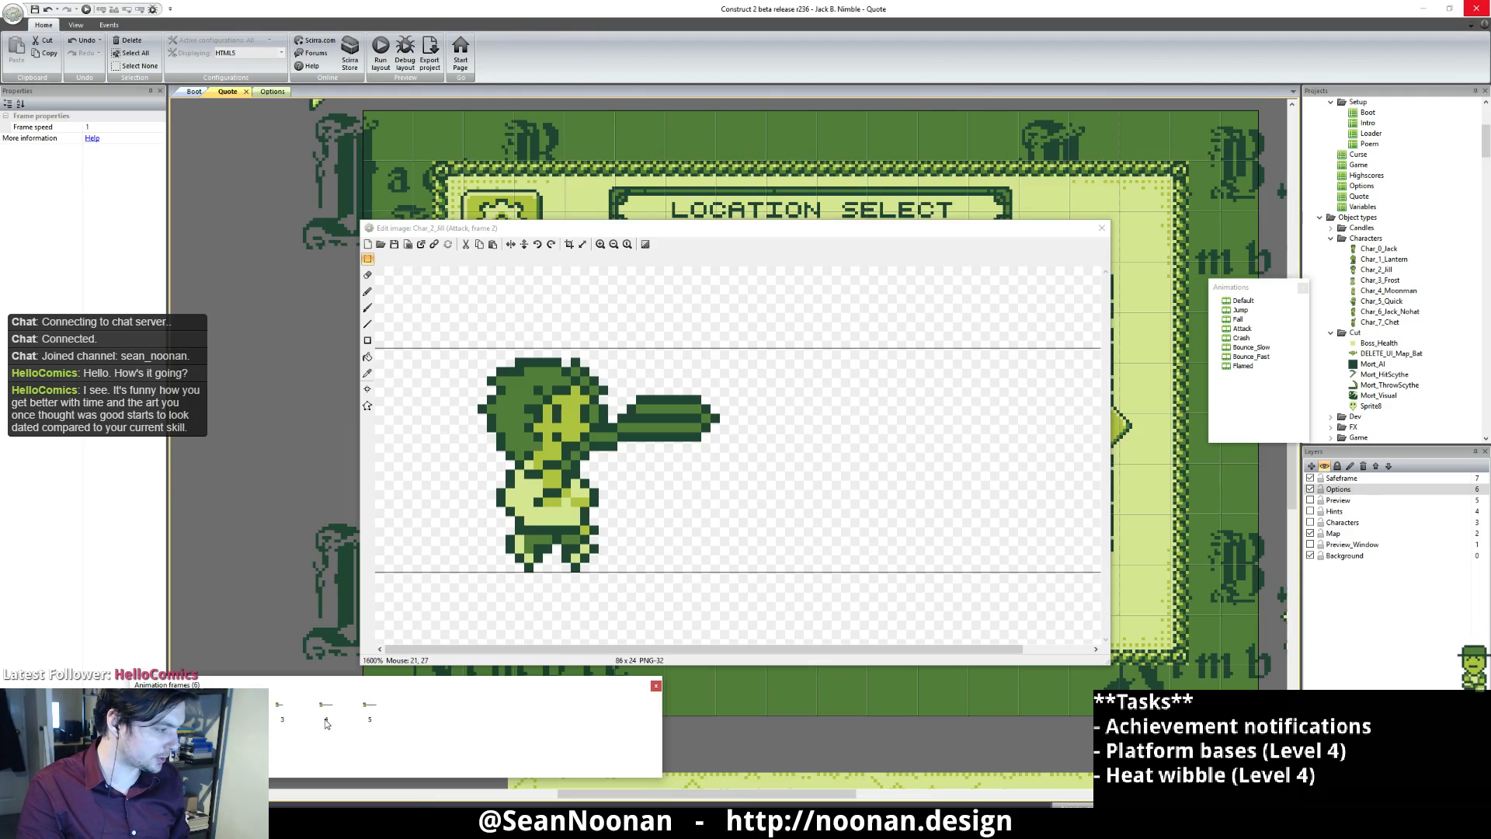
pyautogui.press('Right')
pyautogui.press('Right')
pyautogui.press('Right')
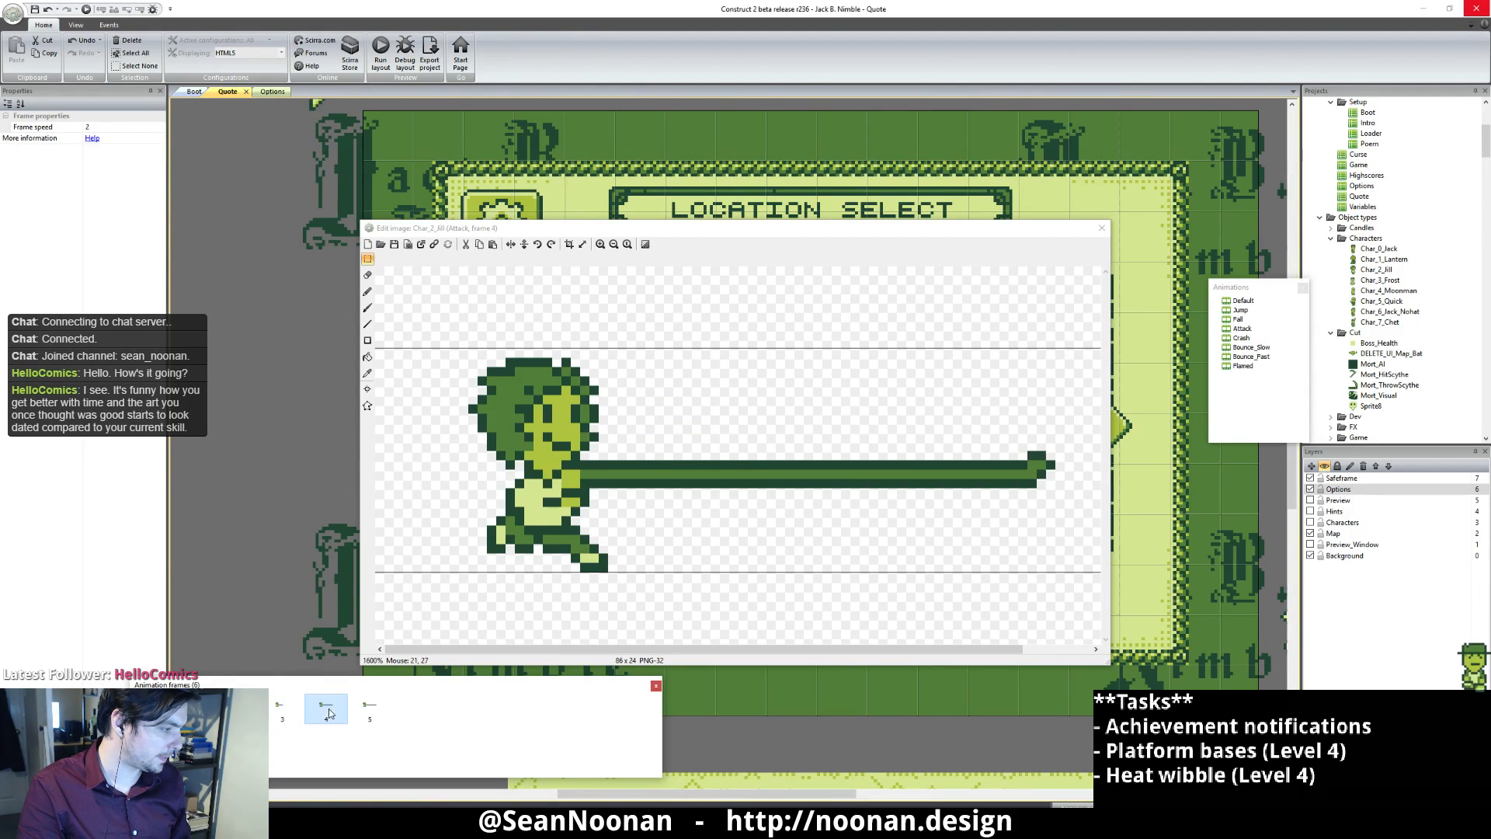
pyautogui.press('Right')
pyautogui.press('Right')
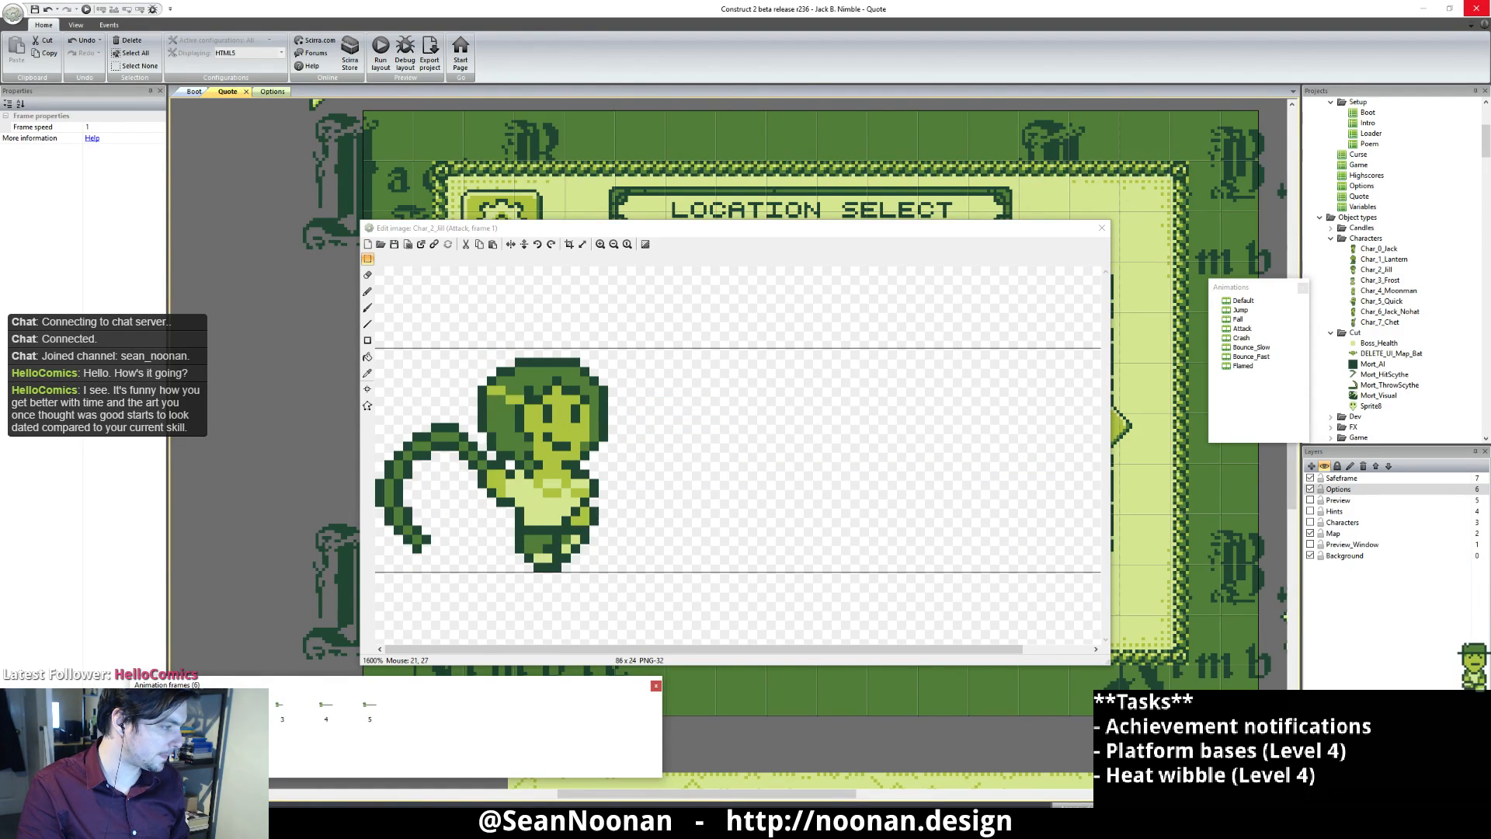
pyautogui.press('Right')
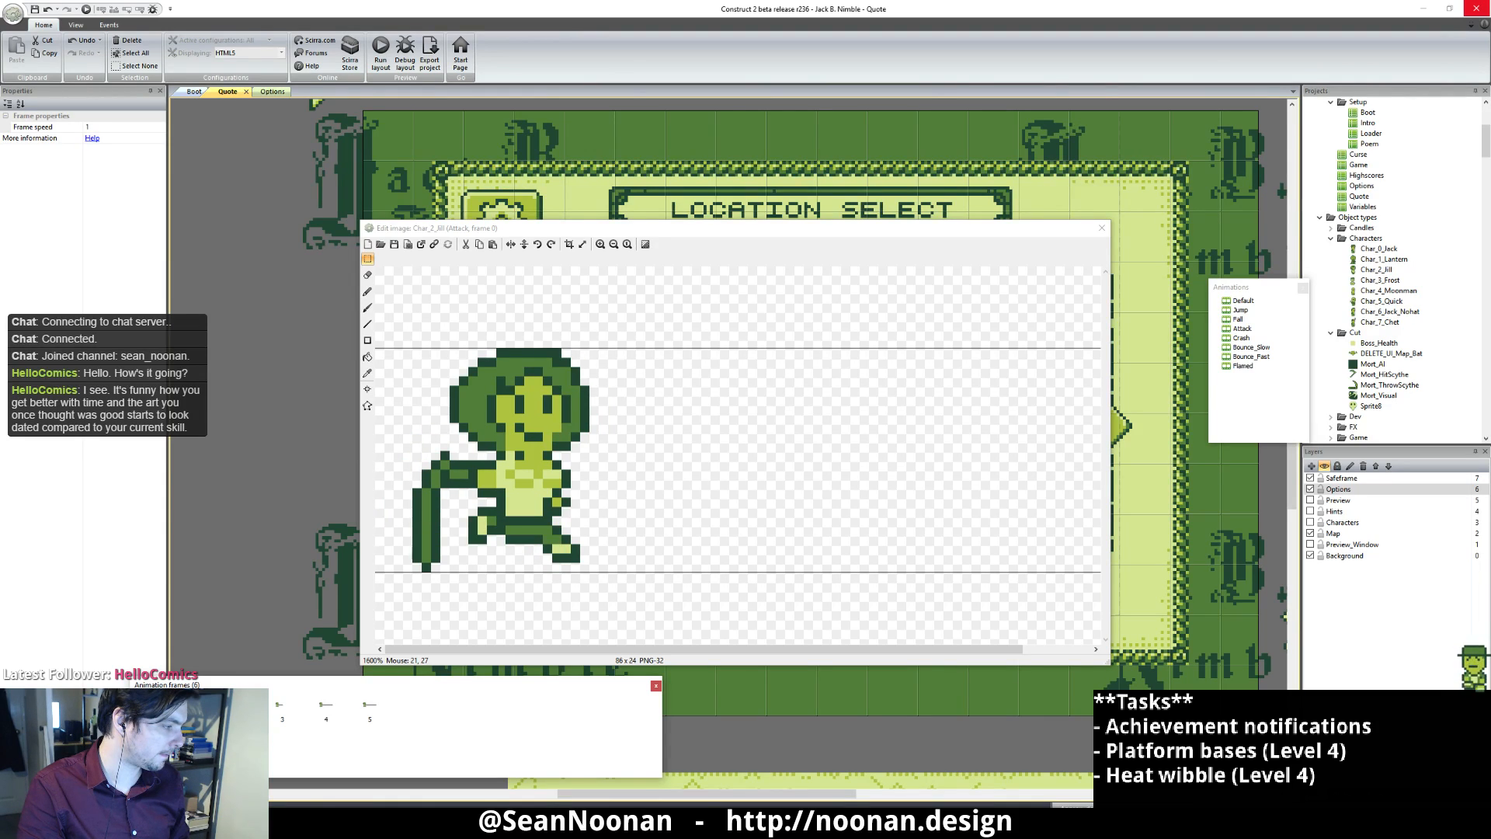
# Step: Compare the replaced heads in Attack frames 0 and 1 at large and small scale
pyautogui.press('Right')
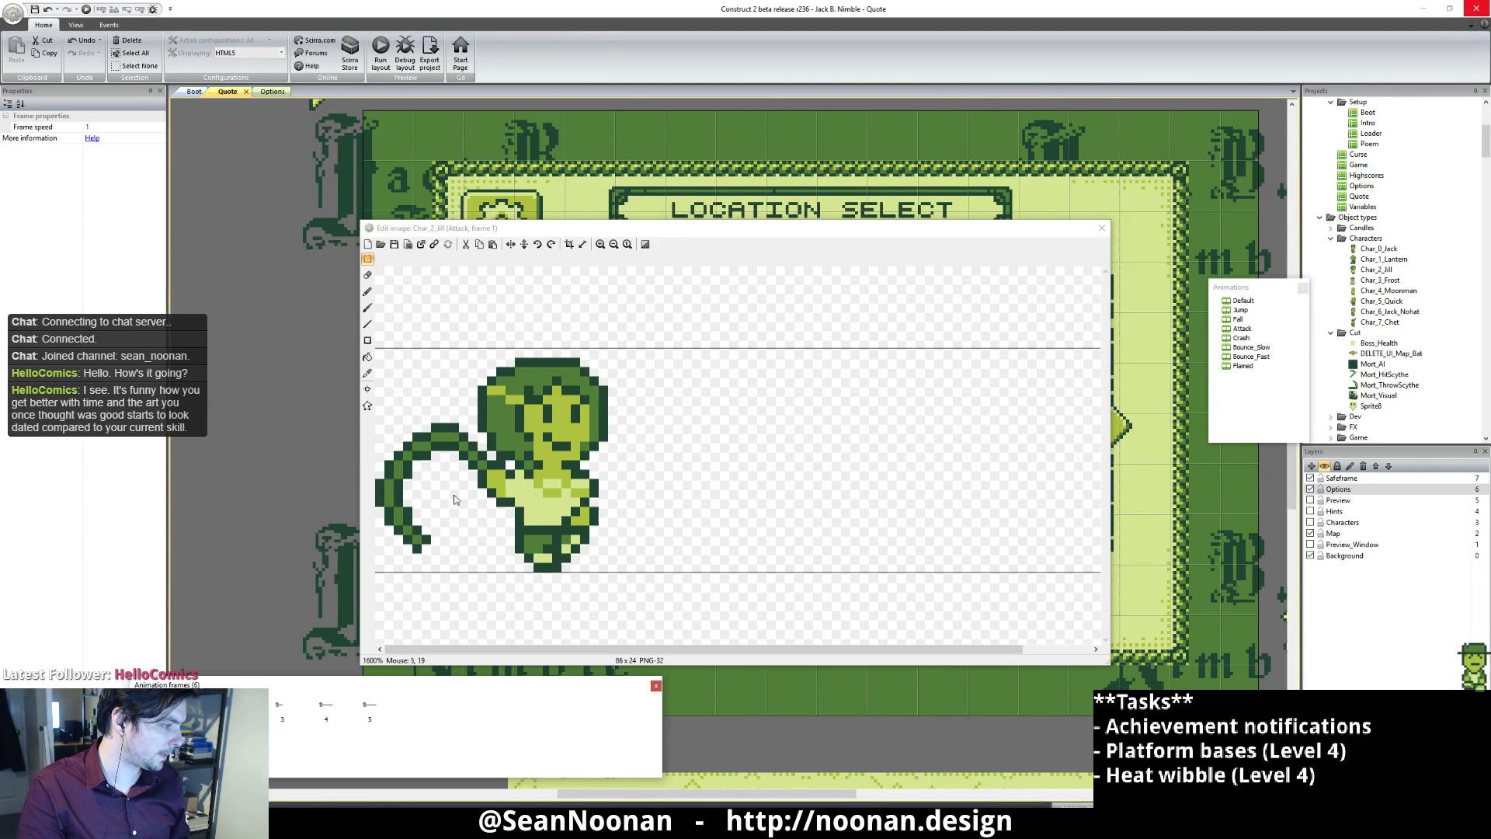
pyautogui.click(511, 398)
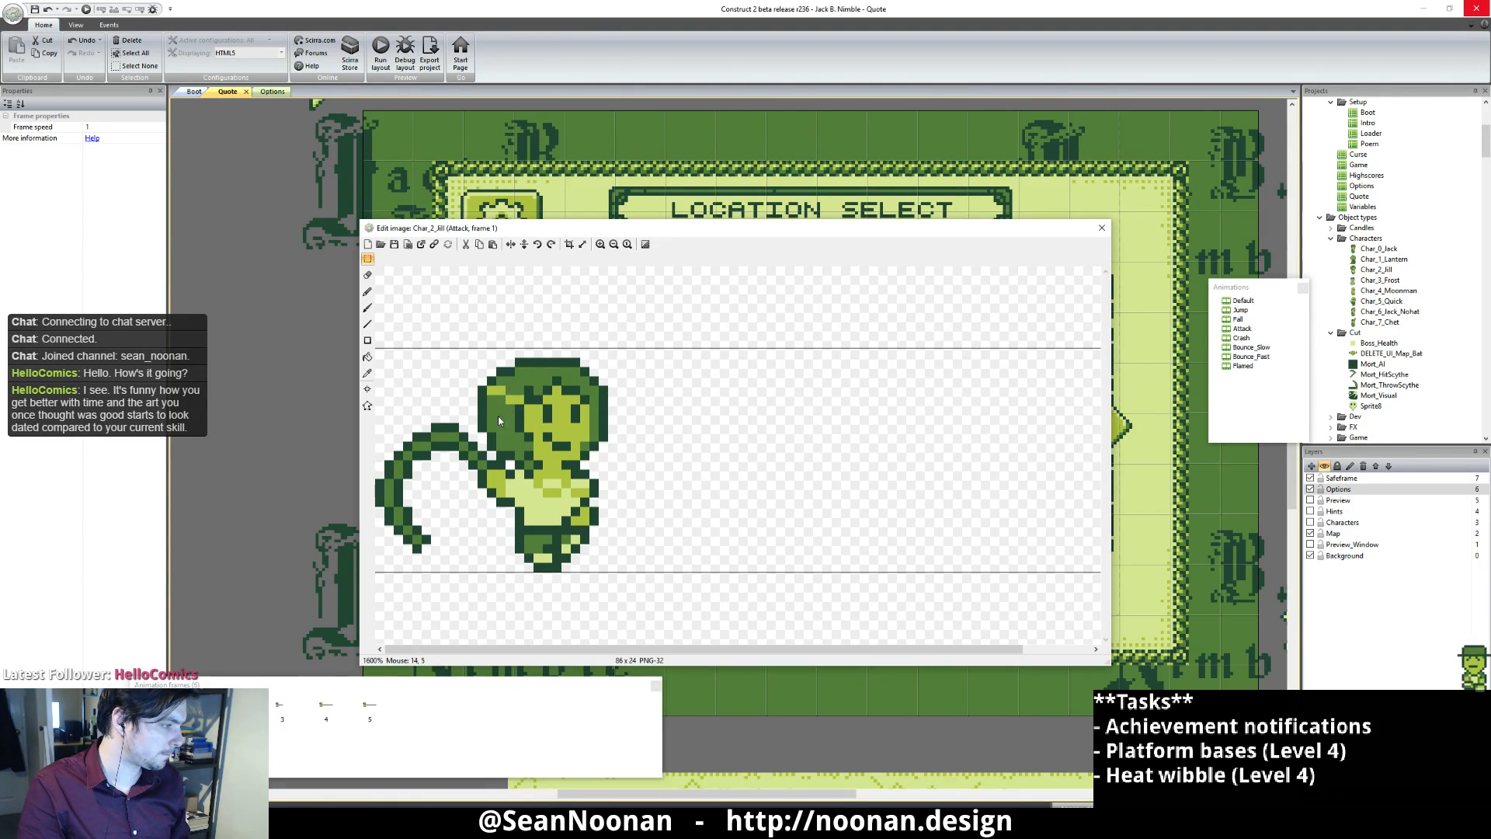
pyautogui.click(367, 292)
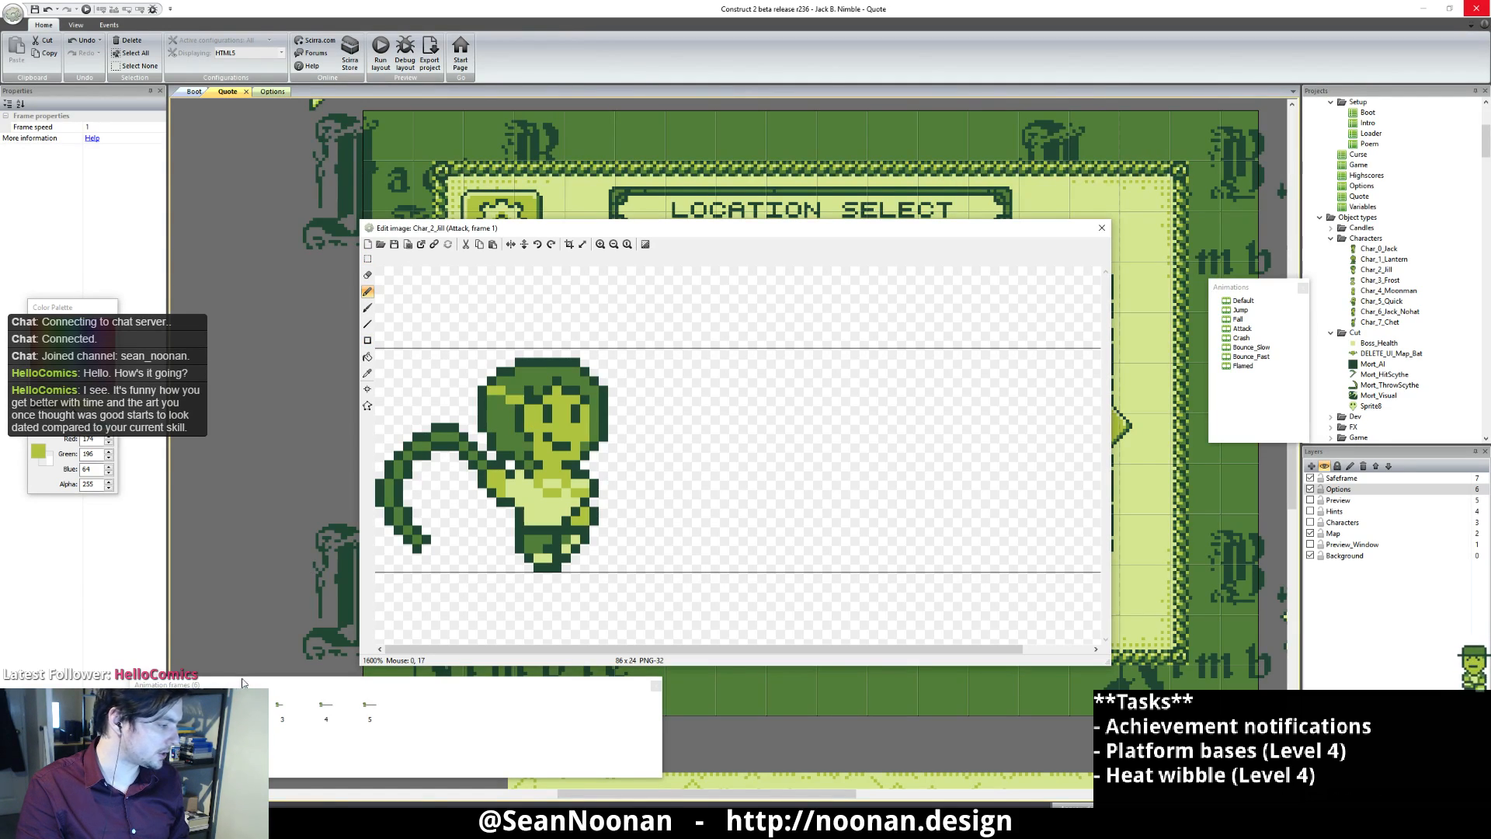
pyautogui.click(151, 707)
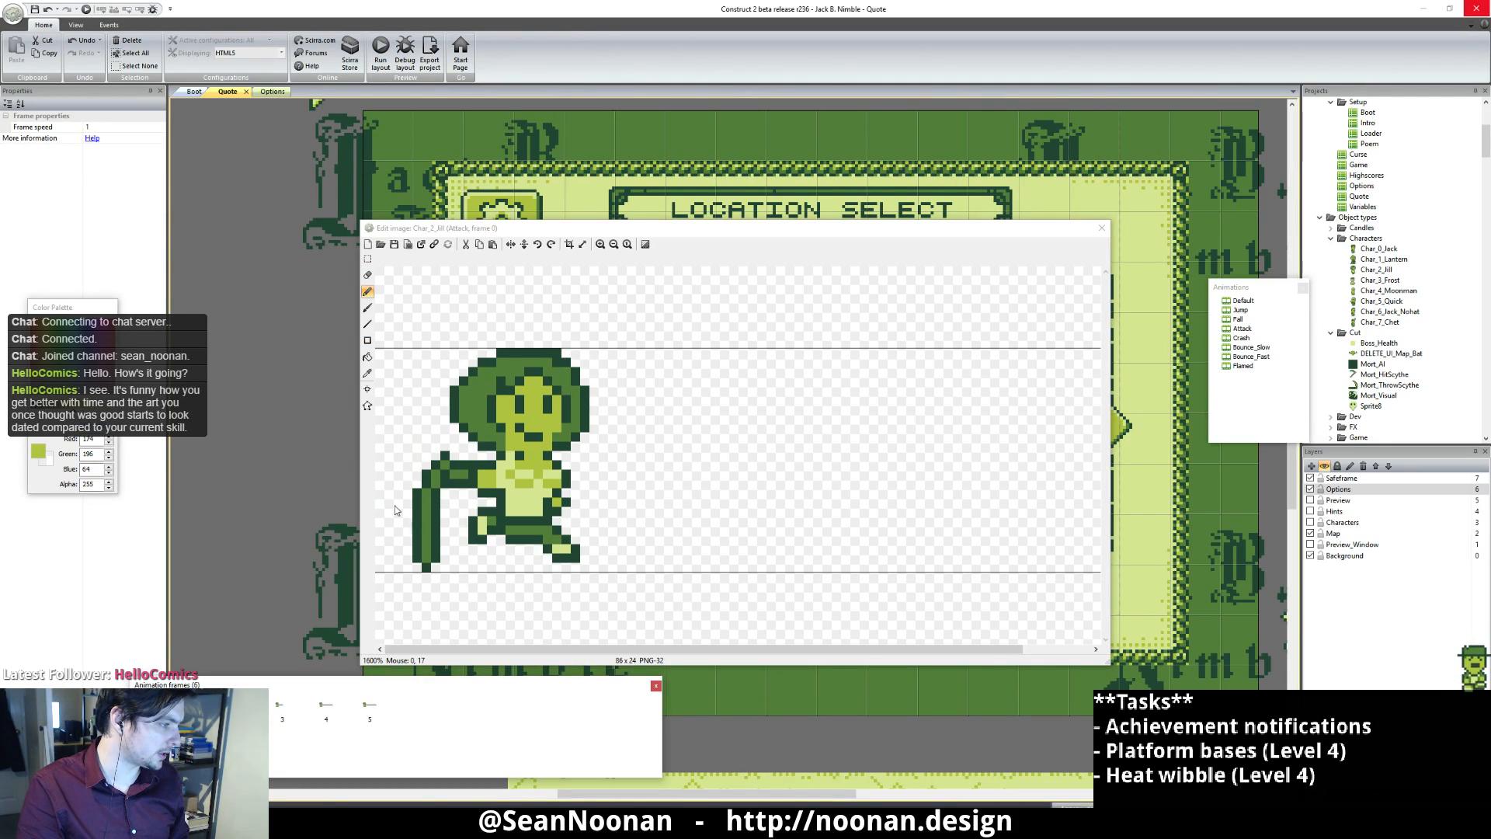
pyautogui.click(473, 384)
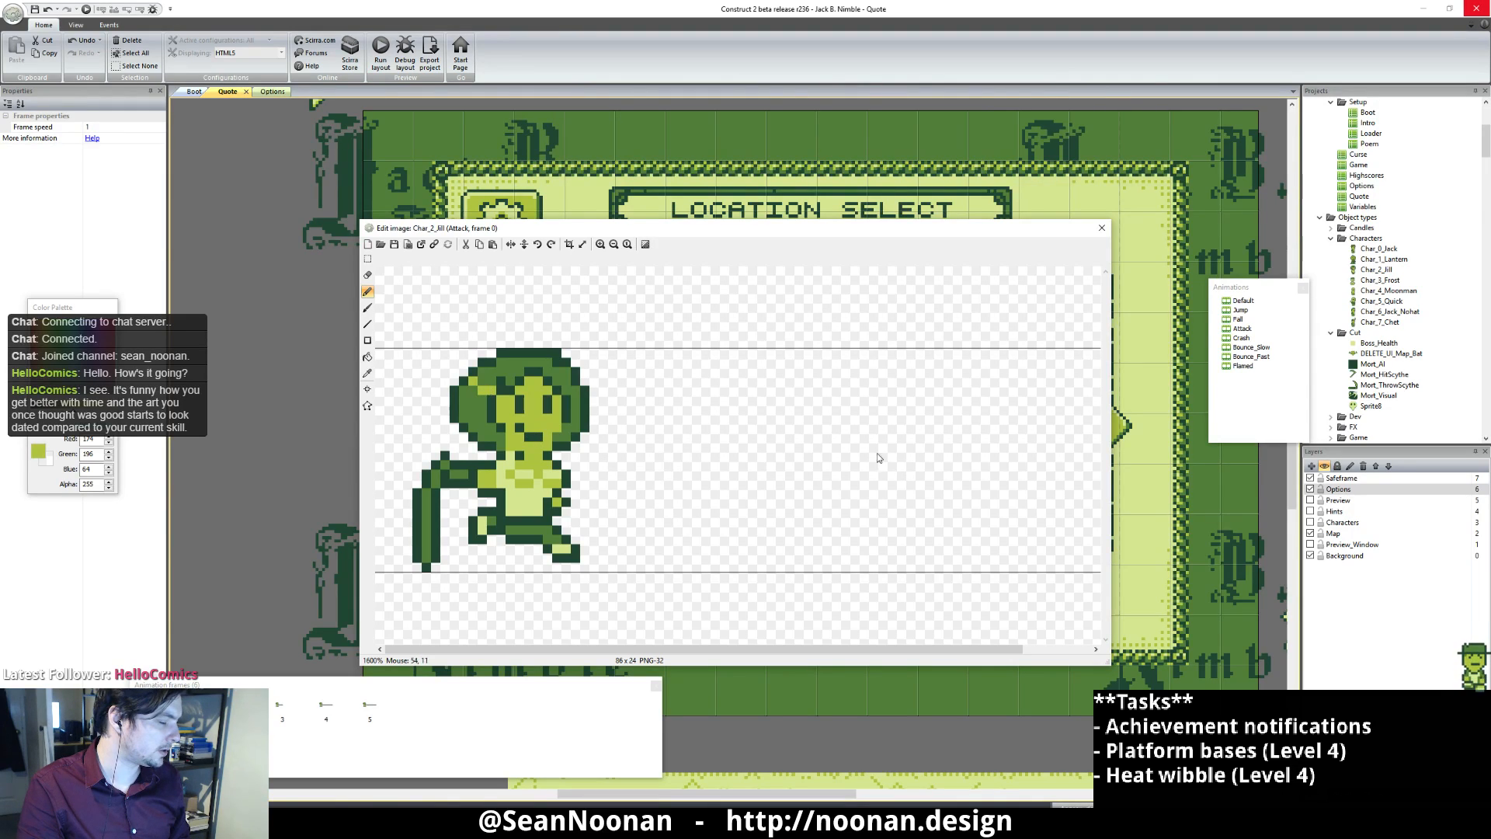
pyautogui.keyDown('ctrl'); pyautogui.scroll(-3, 811, 441); pyautogui.keyUp('ctrl')
pyautogui.click(195, 707)
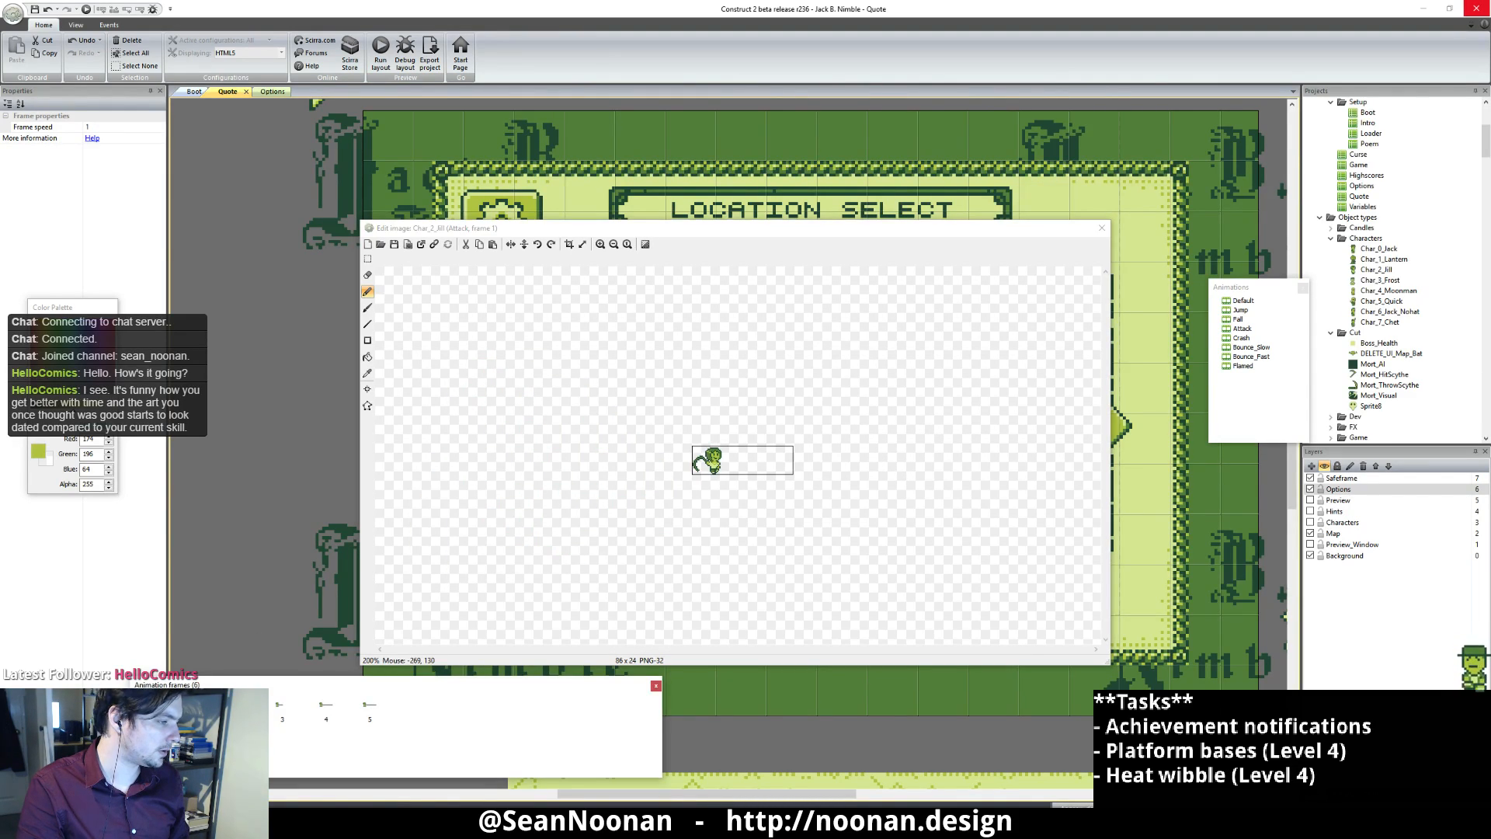
pyautogui.click(669, 460)
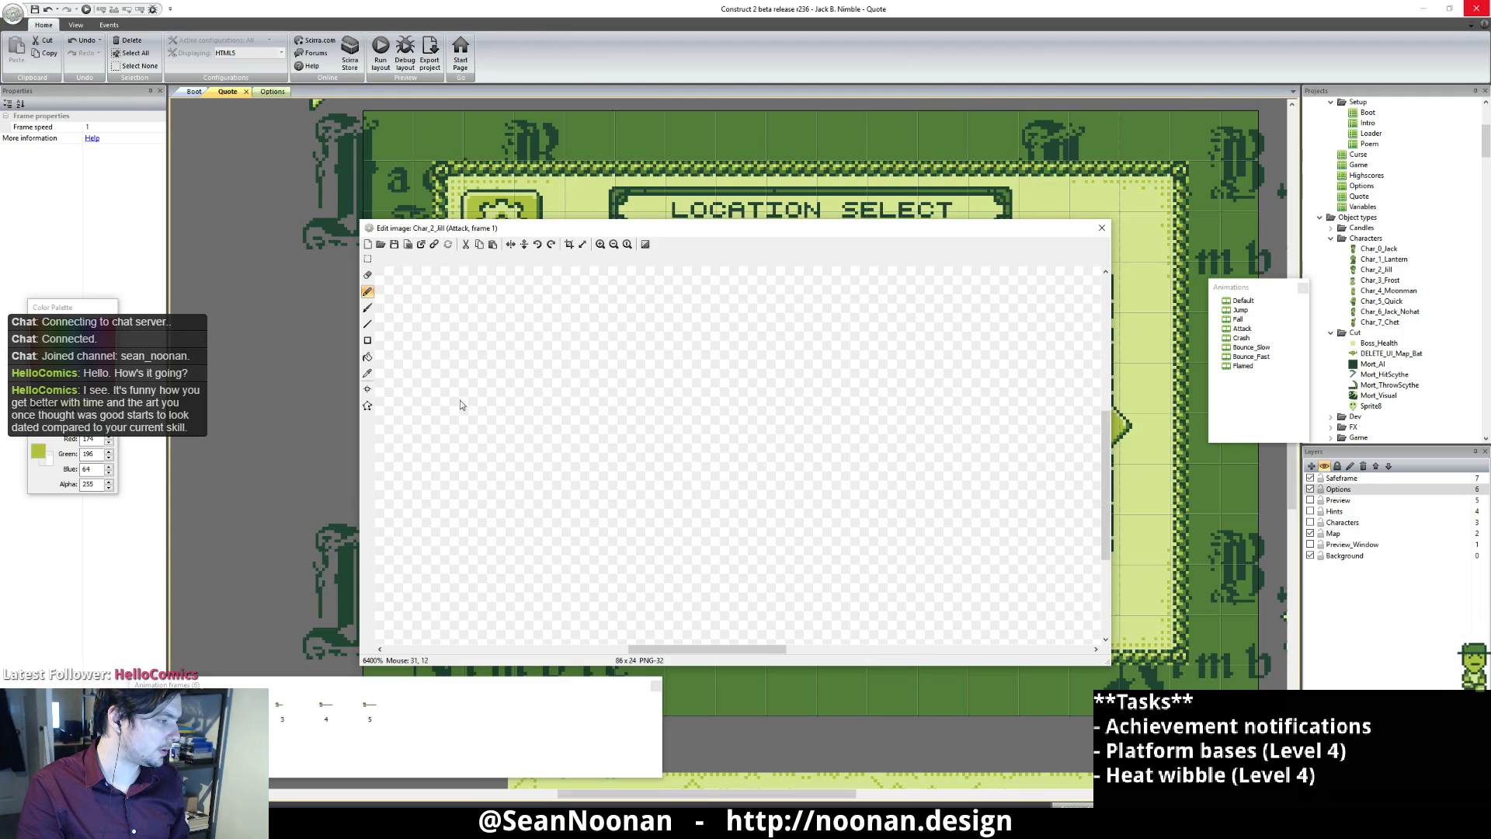
# Step: Examine the head in Attack frame 1 up close, and compare it with frames 0 and 2 at small scale
pyautogui.keyDown('ctrl'); pyautogui.scroll(5, 702, 460); pyautogui.keyUp('ctrl')
pyautogui.keyDown('ctrl'); pyautogui.scroll(-2, 683, 443); pyautogui.keyUp('ctrl')
pyautogui.keyDown('ctrl'); pyautogui.scroll(2, 619, 408); pyautogui.keyUp('ctrl')
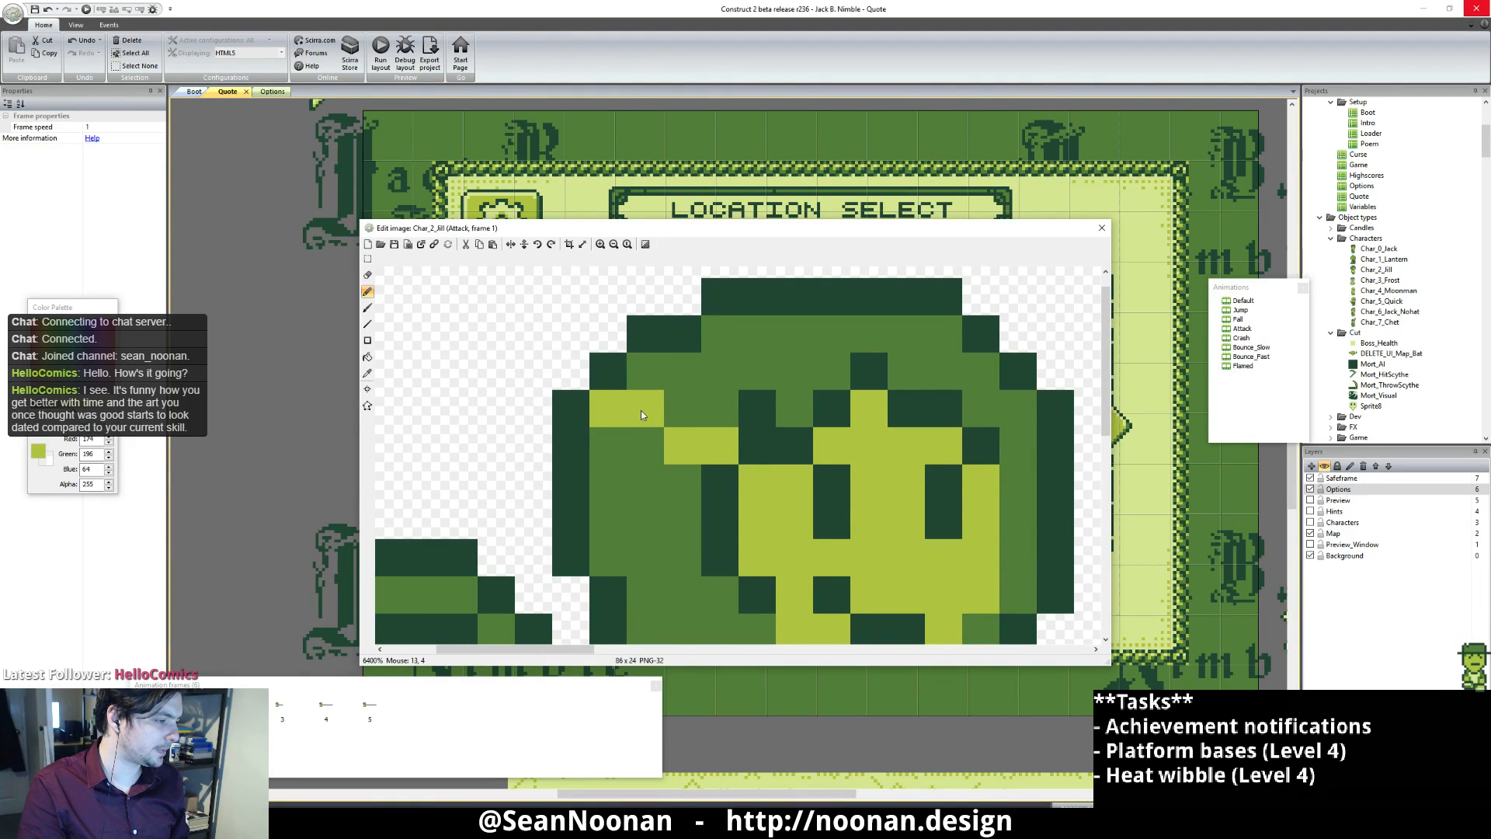
pyautogui.keyDown('ctrl'); pyautogui.scroll(-4, 601, 421); pyautogui.keyUp('ctrl')
pyautogui.keyDown('ctrl'); pyautogui.scroll(-1, 660, 500); pyautogui.keyUp('ctrl')
pyautogui.click(152, 705)
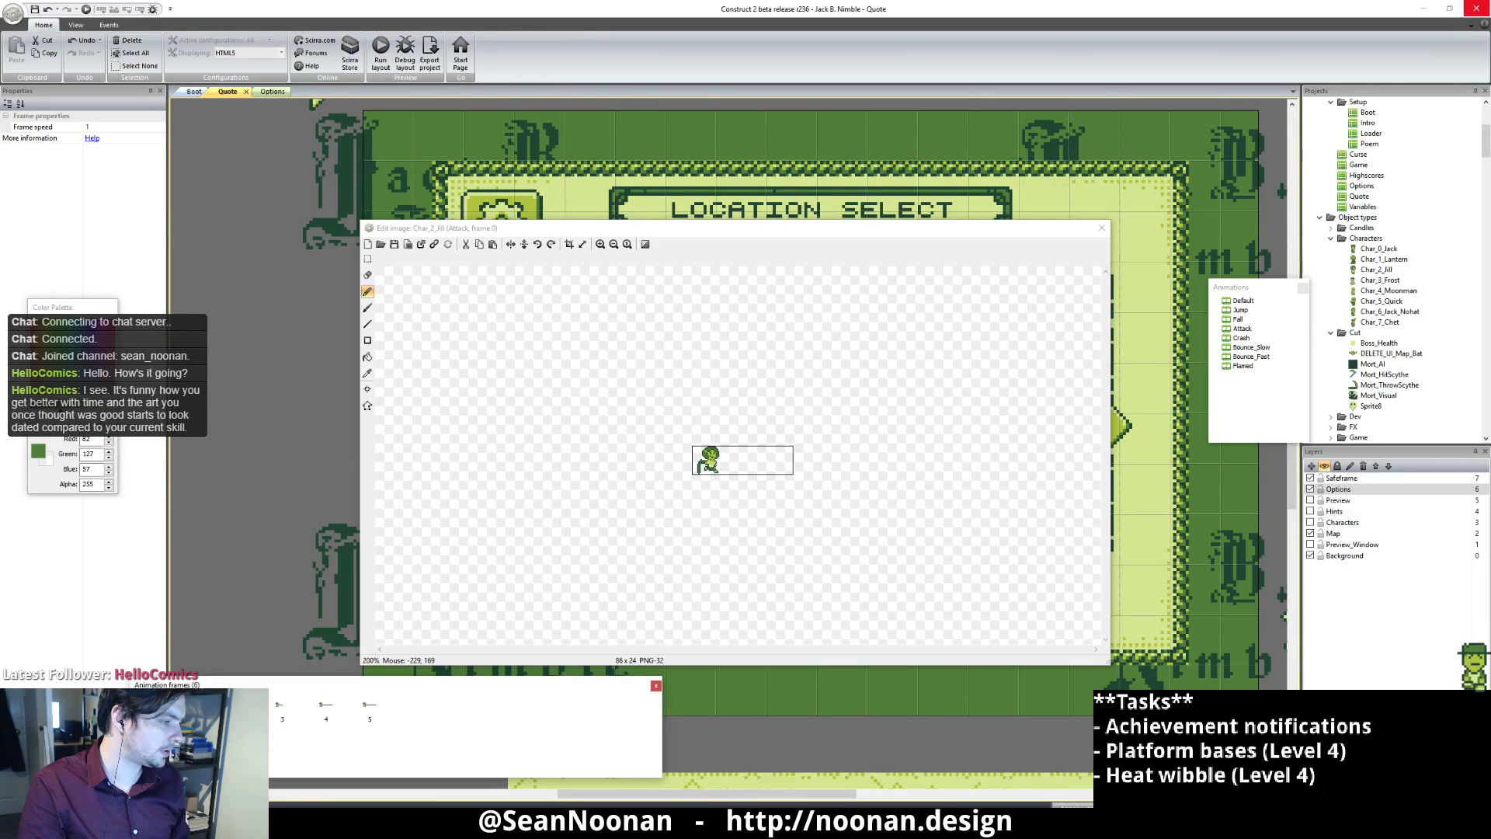
pyautogui.click(195, 705)
pyautogui.press('Right')
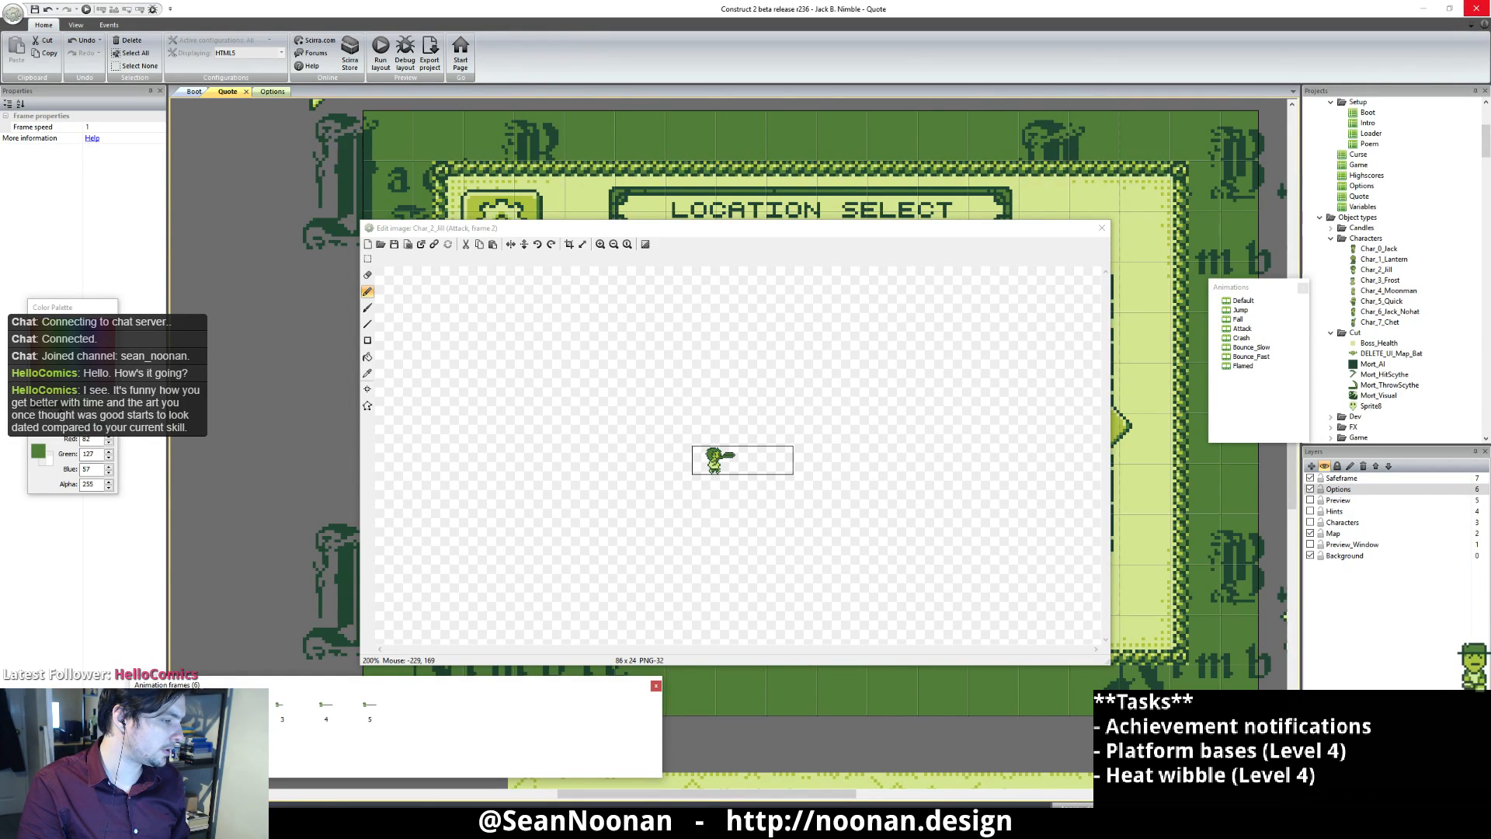
pyautogui.click(749, 444)
pyautogui.keyDown('ctrl'); pyautogui.scroll(2, 749, 443); pyautogui.keyUp('ctrl')
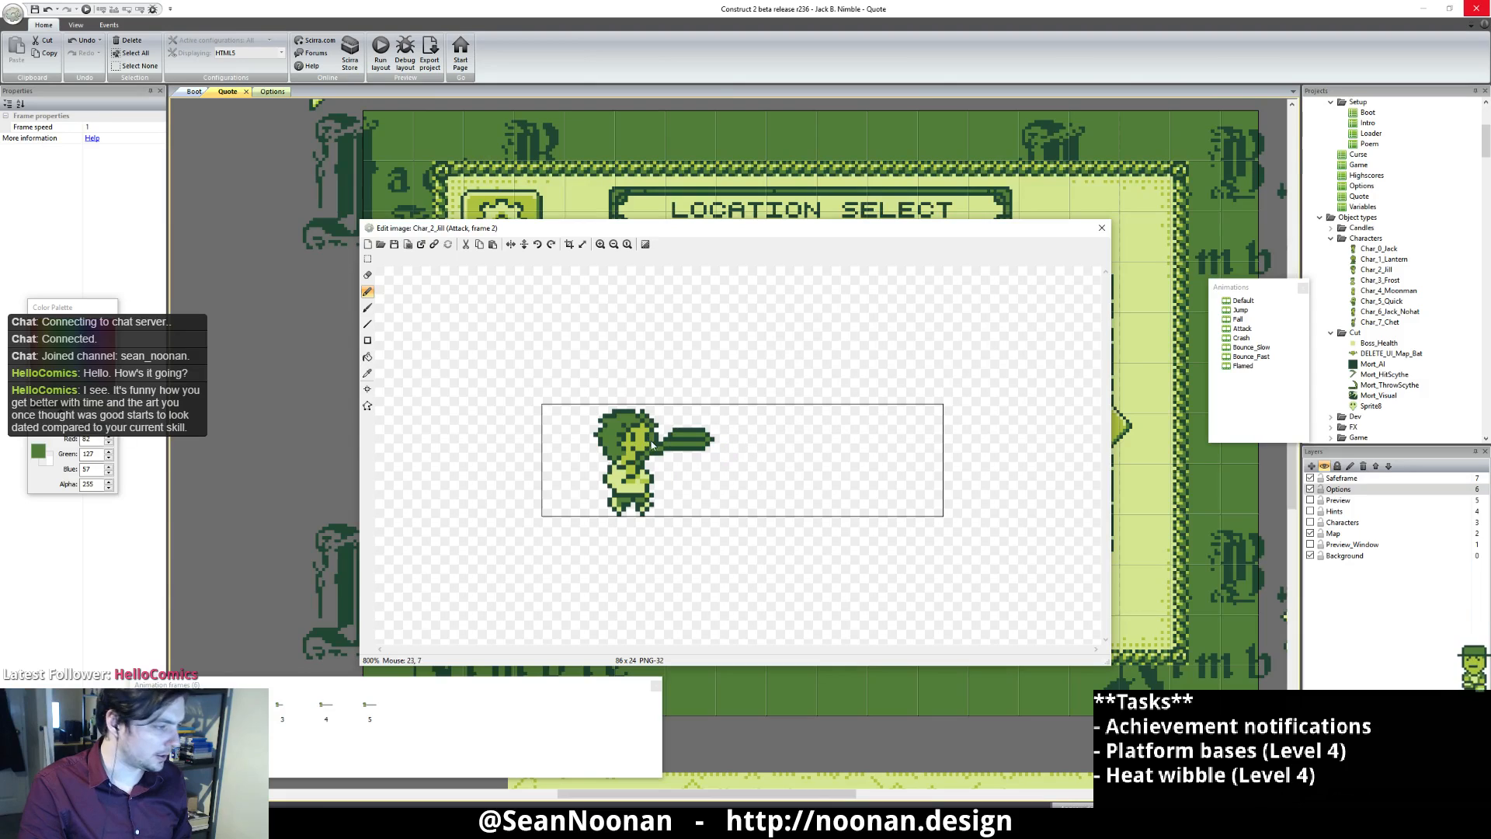
# Step: Copy the 16 x 13 pixel head area from frame 0 of the Default animation
pyautogui.click(1242, 301)
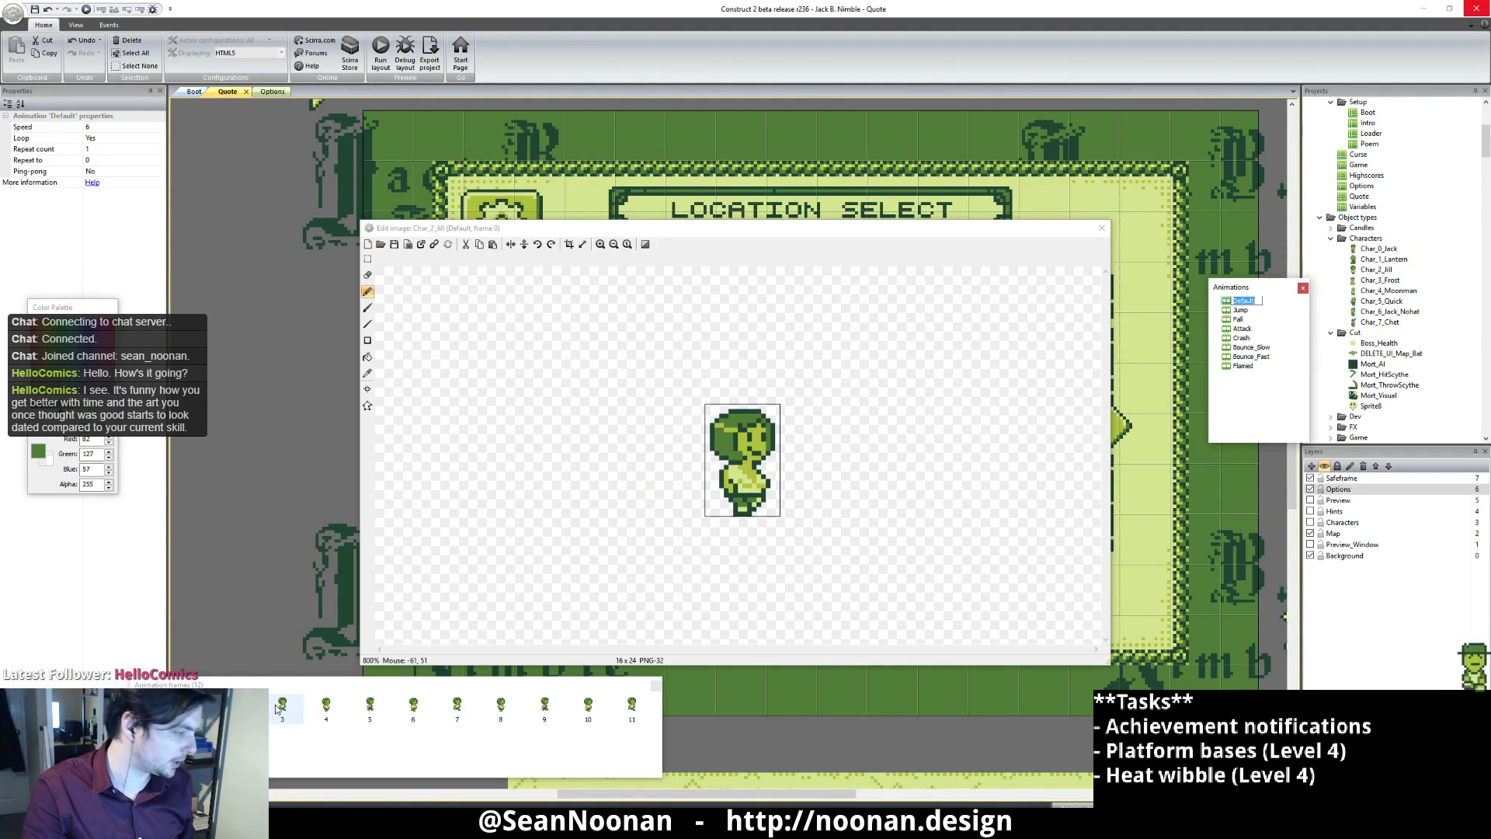
pyautogui.click(368, 259)
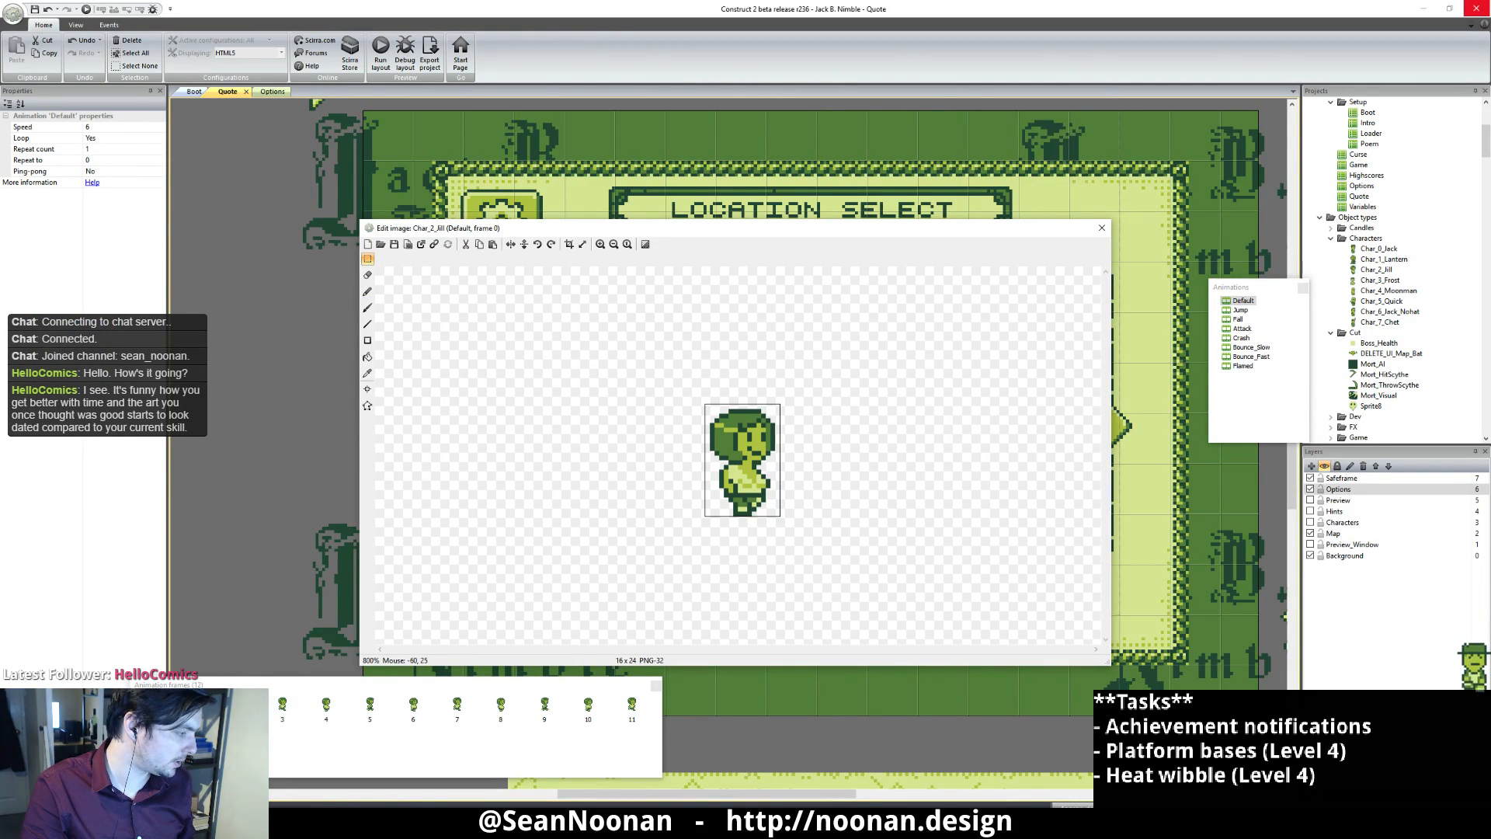
pyautogui.click(195, 705)
pyautogui.click(151, 706)
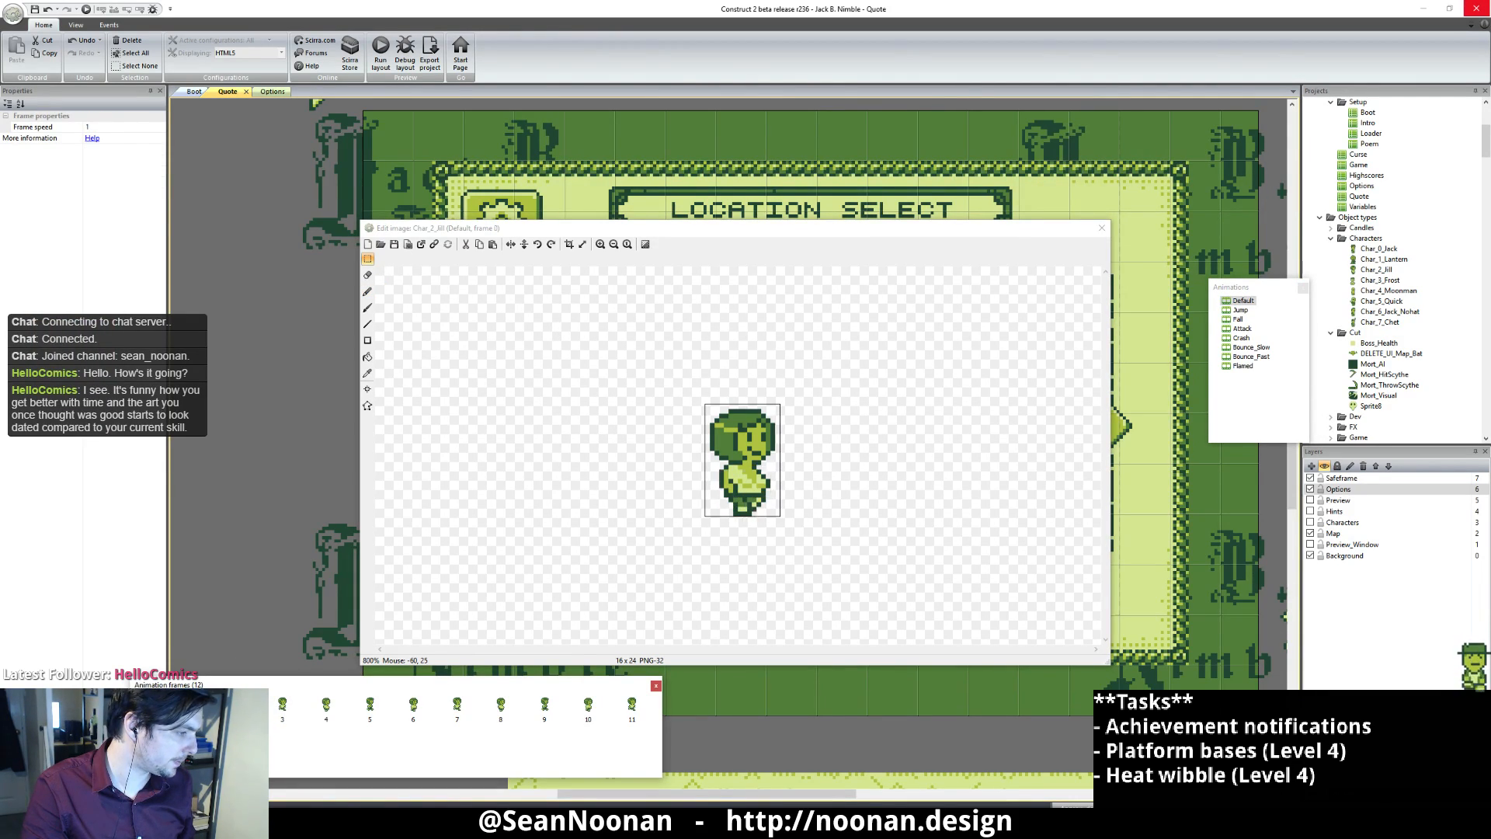
pyautogui.click(542, 389)
pyautogui.moveTo(680, 356); pyautogui.dragTo(849, 466)
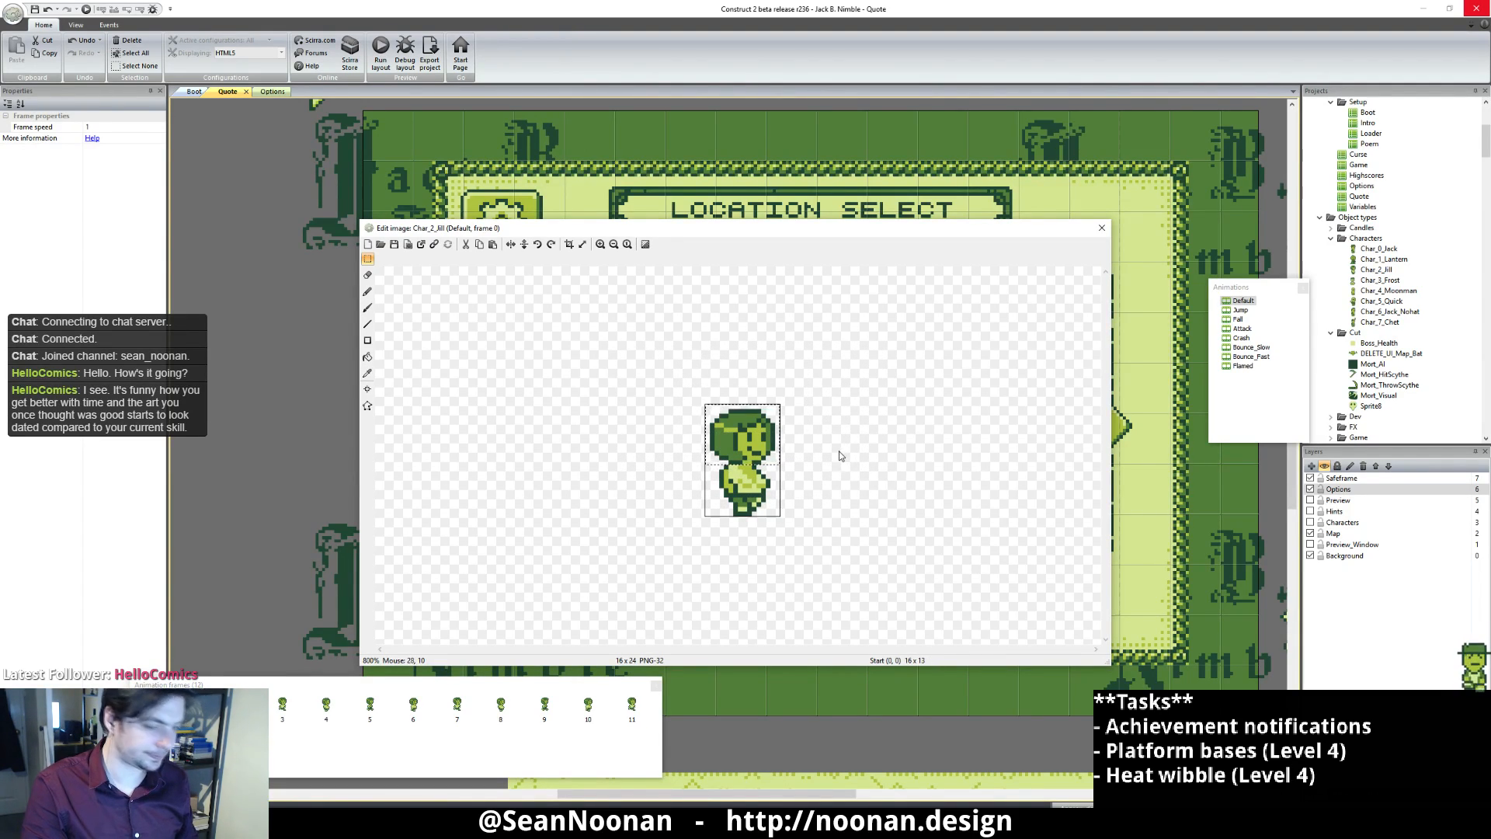
pyautogui.click(876, 390)
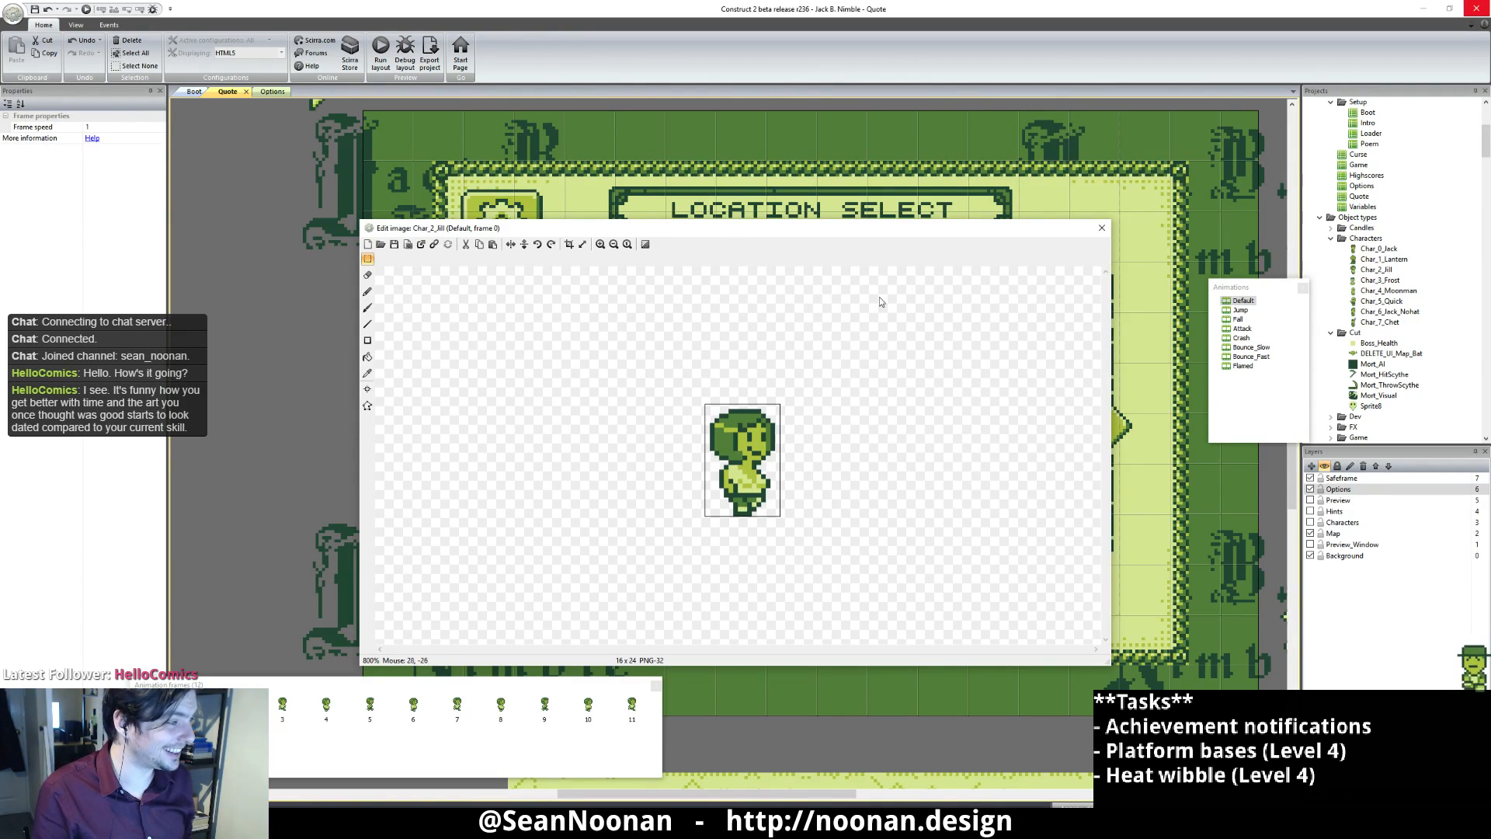
# Step: Paste the copied head into Attack frame 2 and place it in the empty canvas beyond the outstretched weapon
pyautogui.click(1242, 329)
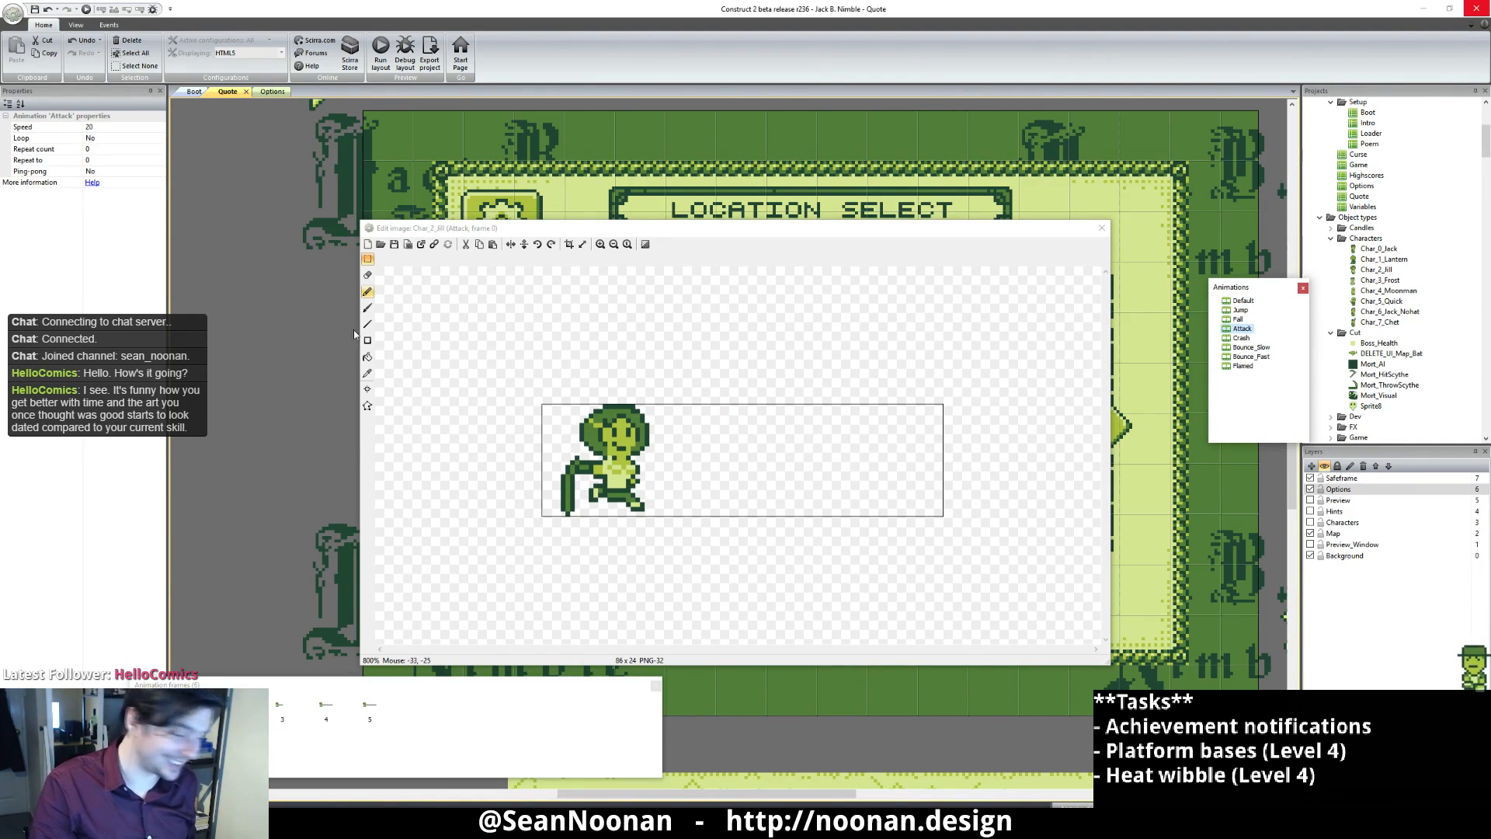
pyautogui.click(239, 705)
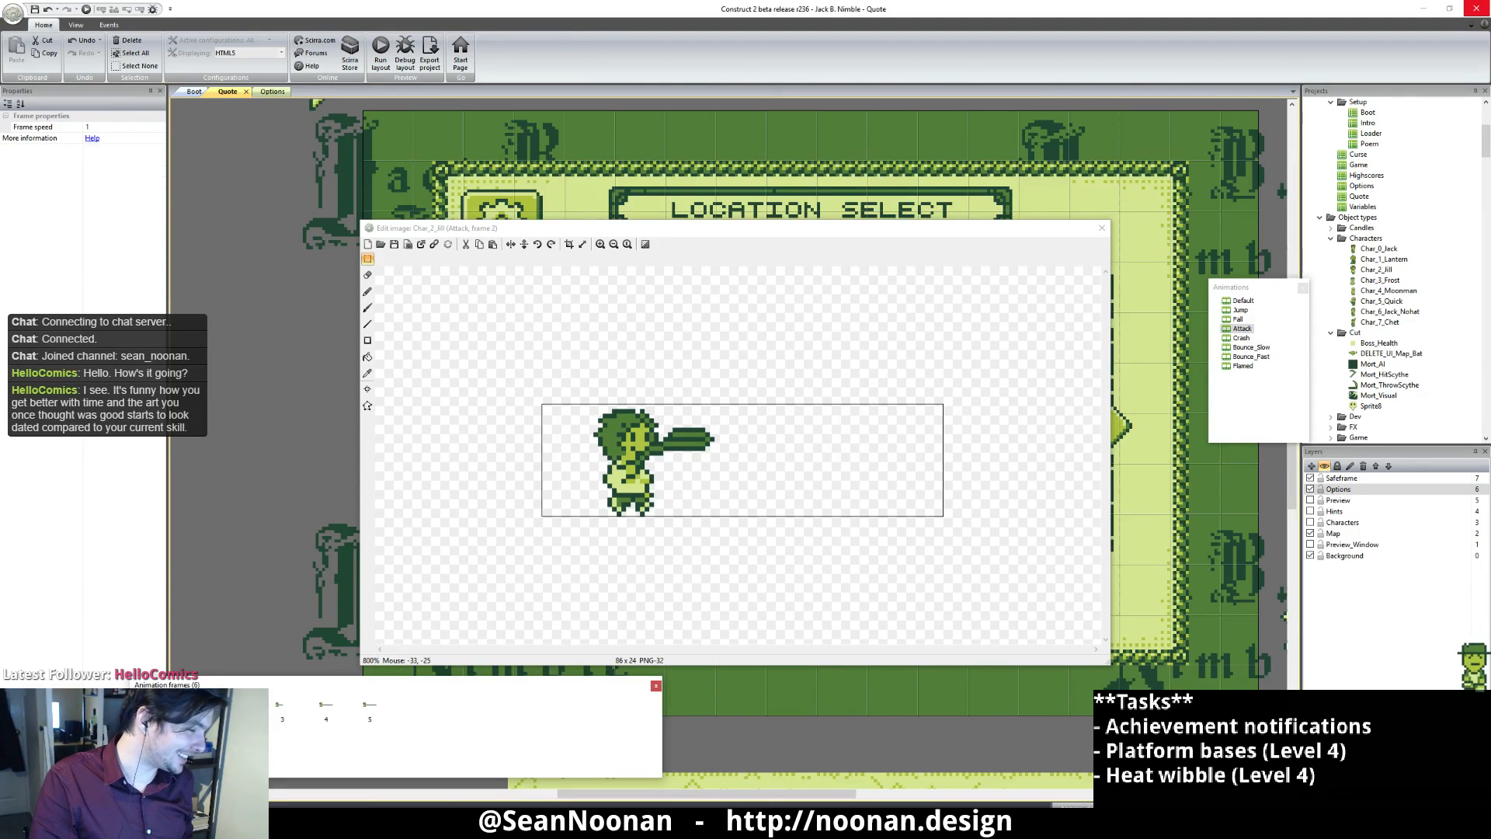
pyautogui.click(789, 326)
pyautogui.hotkey('ctrl', 'v')
pyautogui.moveTo(579, 435); pyautogui.dragTo(784, 440)
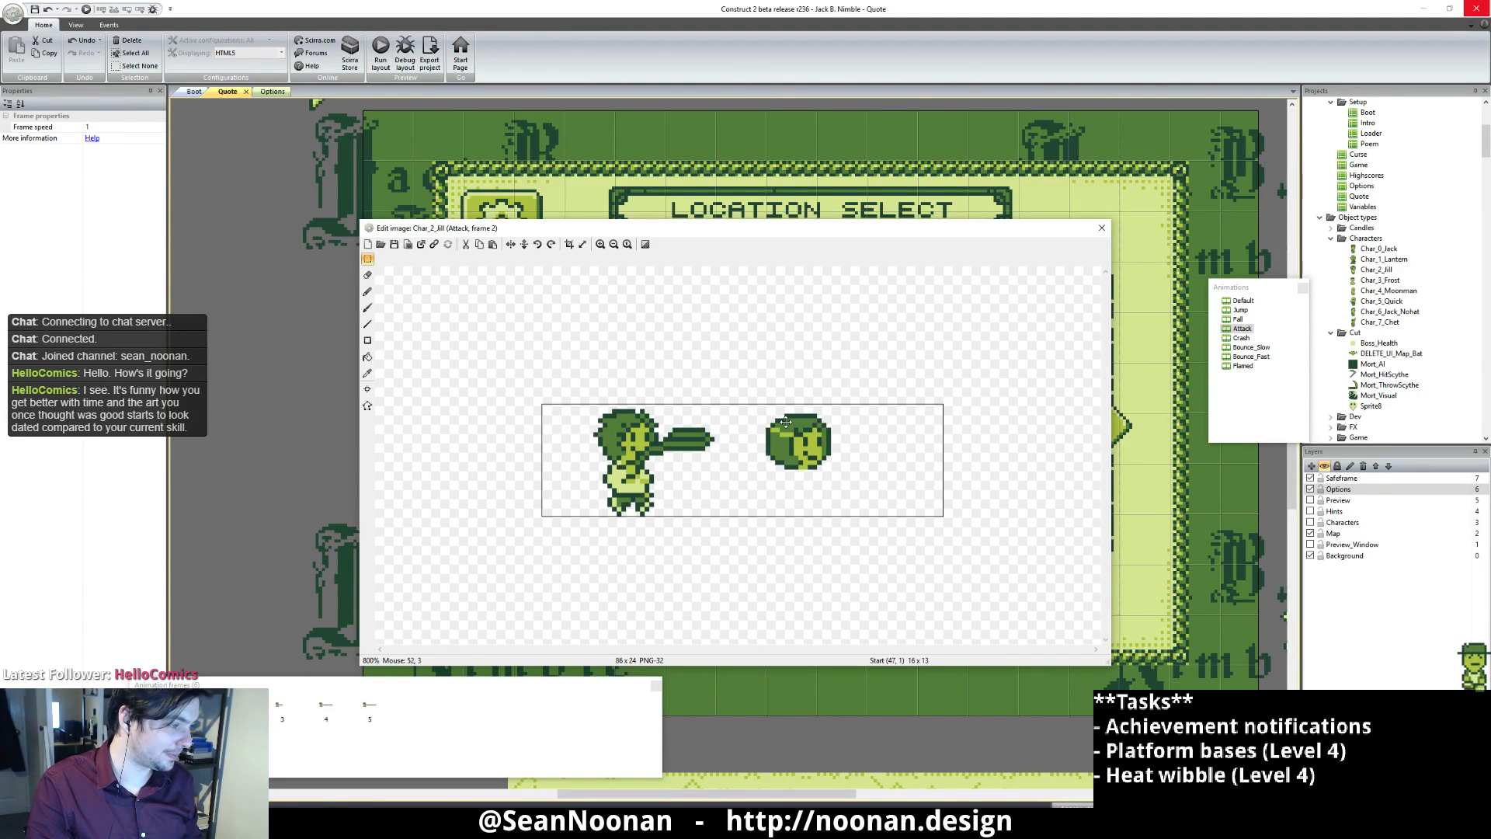
# Step: Separate the face from the pasted head in Attack frame 2 and align the remaining hair over the sprite's existing head
pyautogui.click(872, 503)
pyautogui.moveTo(864, 516); pyautogui.dragTo(869, 451)
pyautogui.moveTo(715, 403); pyautogui.dragTo(607, 440)
pyautogui.moveTo(596, 439)
pyautogui.mouseDown()
pyautogui.moveTo(823, 452)
pyautogui.moveTo(586, 439)
pyautogui.moveTo(601, 438)
pyautogui.mouseUp()
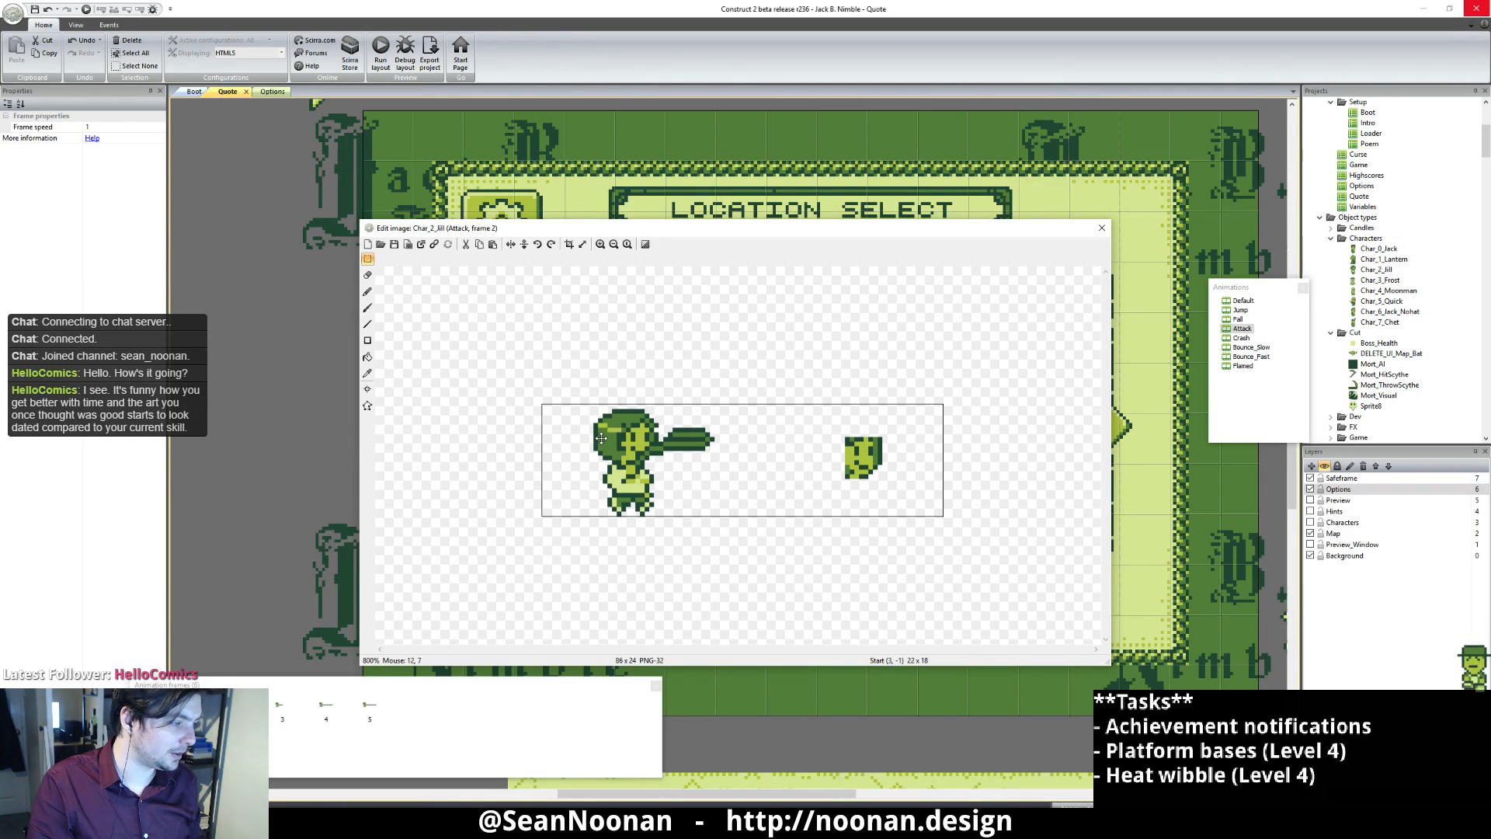
pyautogui.click(773, 392)
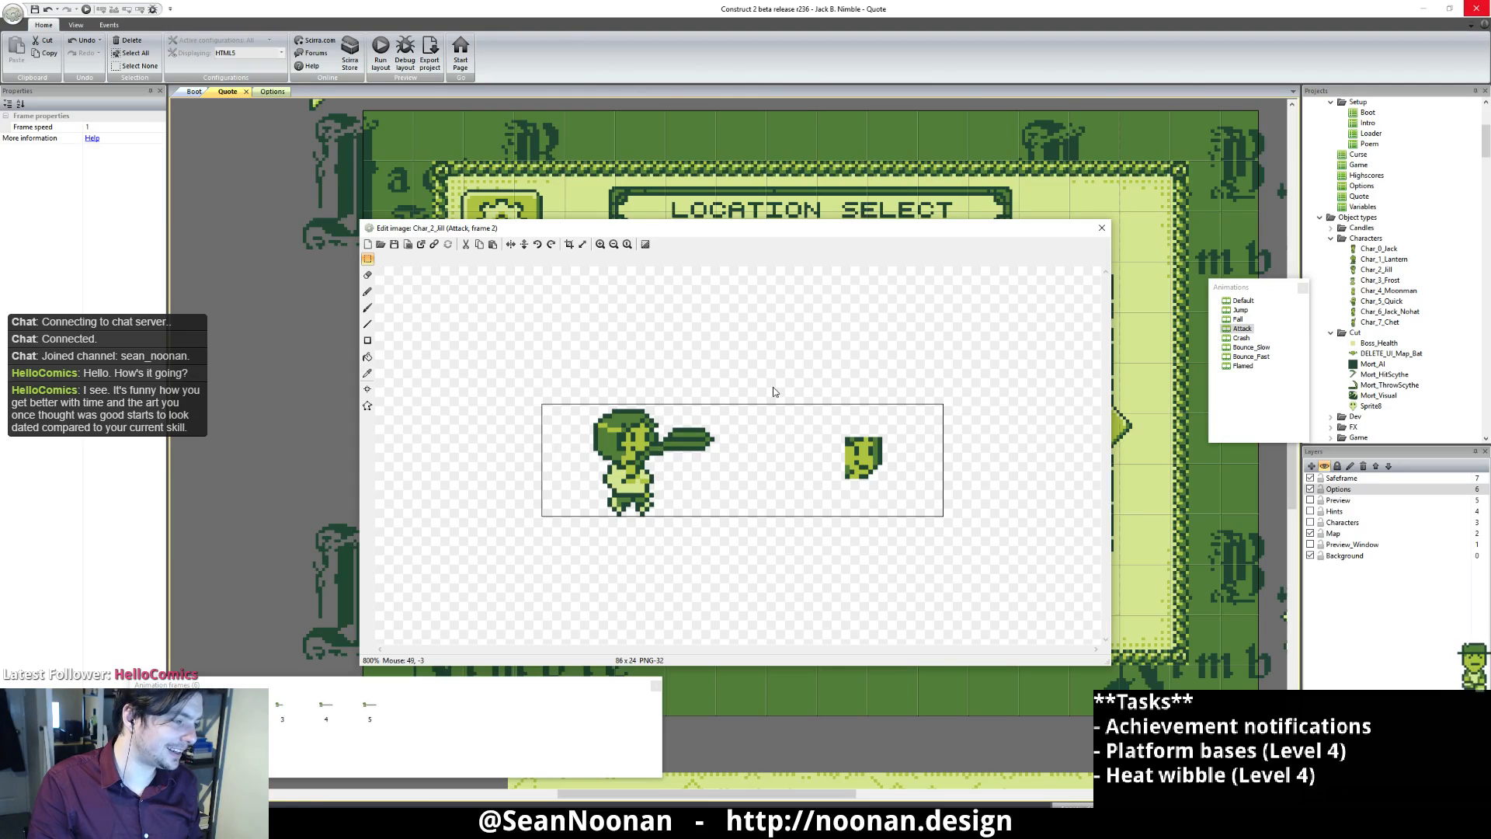
# Step: Touch up the hair and hairline pixels around the face in Attack frame 2 with the sprite's dark, mid and light greens
pyautogui.click(367, 292)
pyautogui.scroll(1, 619, 445)
pyautogui.scroll(1, 606, 417)
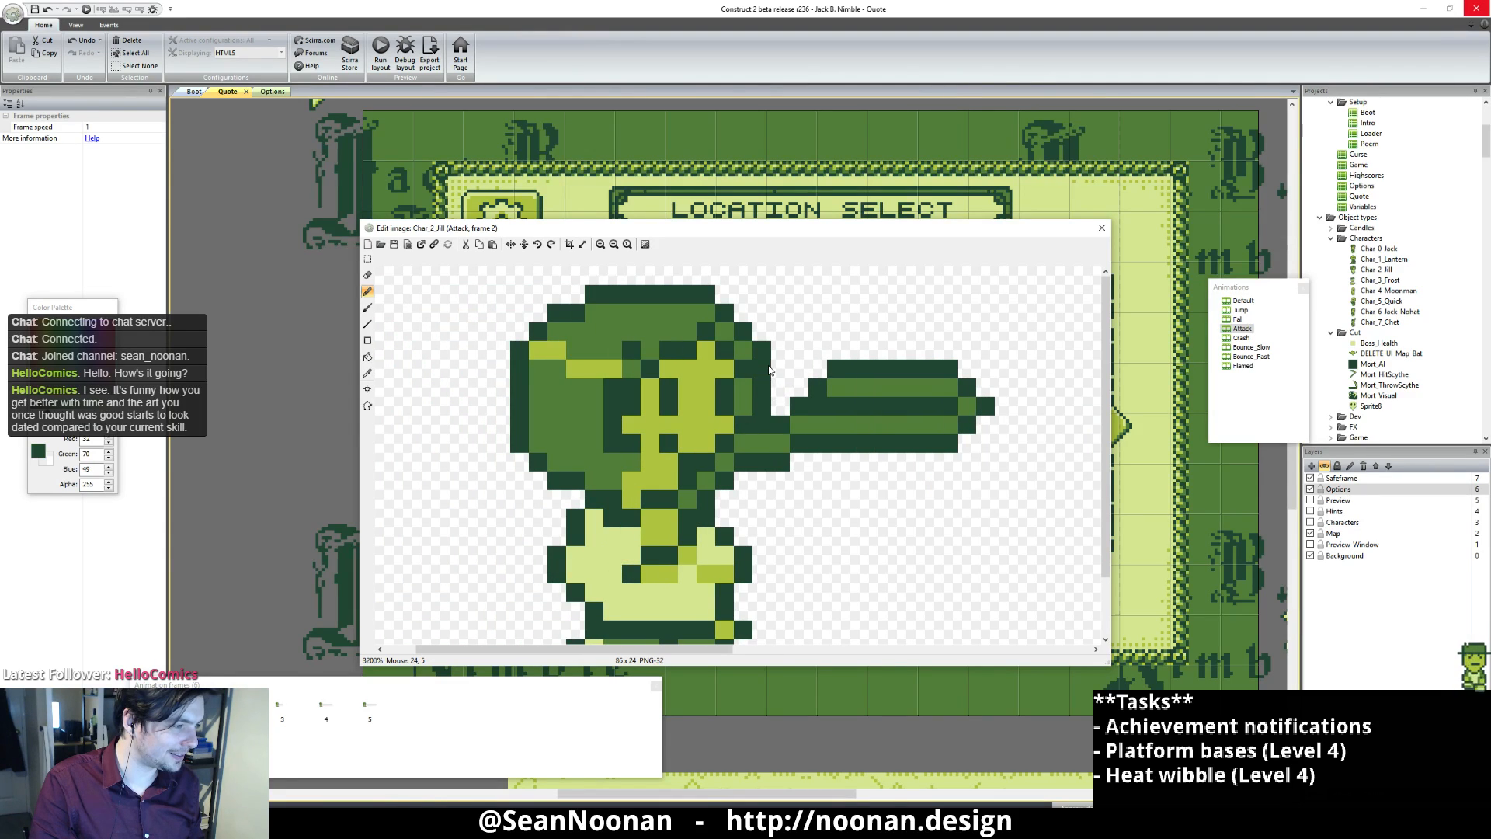
pyautogui.scroll(-3, 886, 380)
pyautogui.scroll(2, 759, 419)
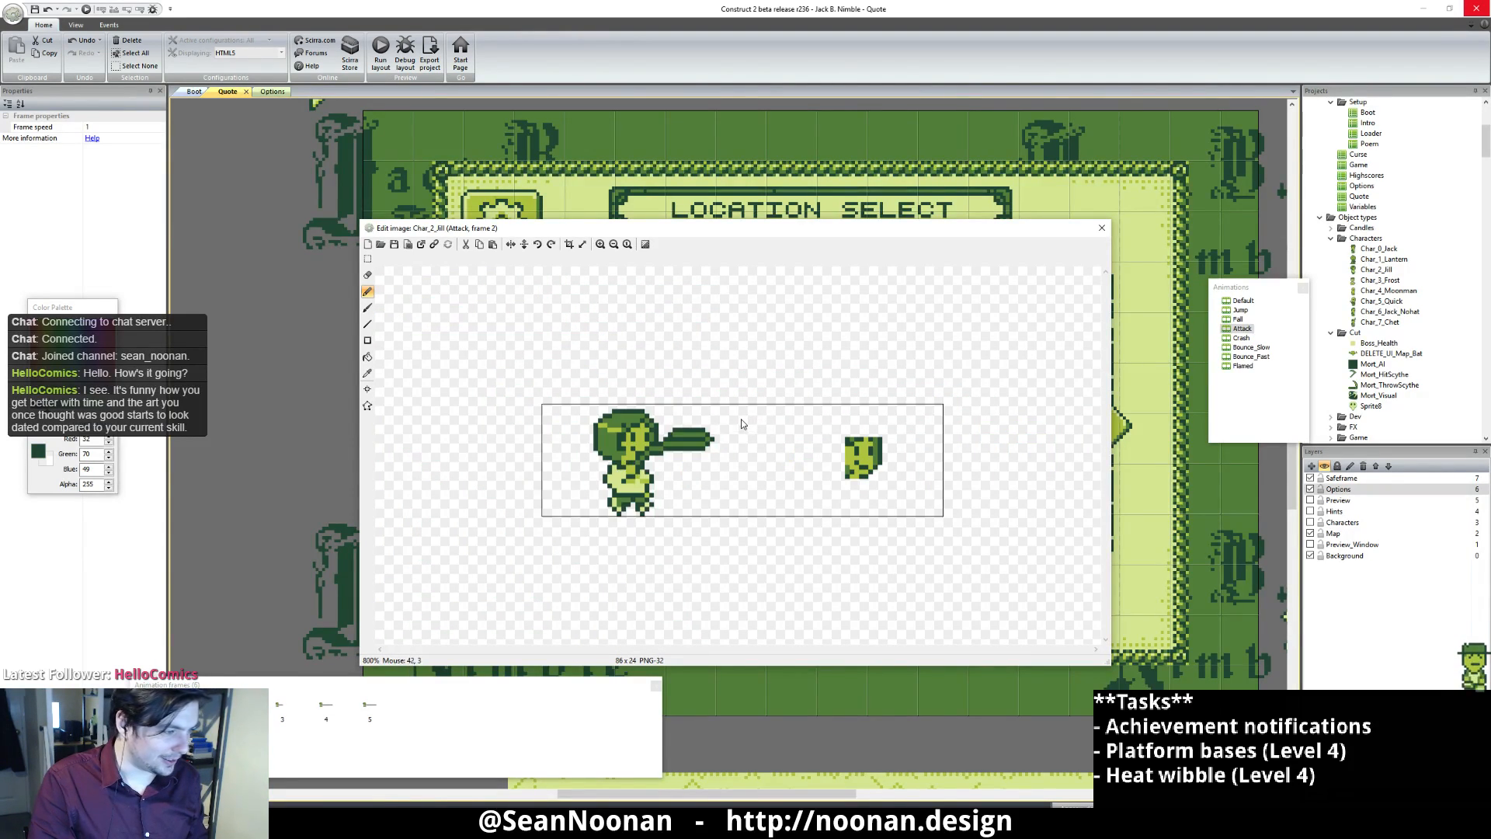
pyautogui.keyDown('alt'); pyautogui.click(592, 414); pyautogui.keyUp('alt')
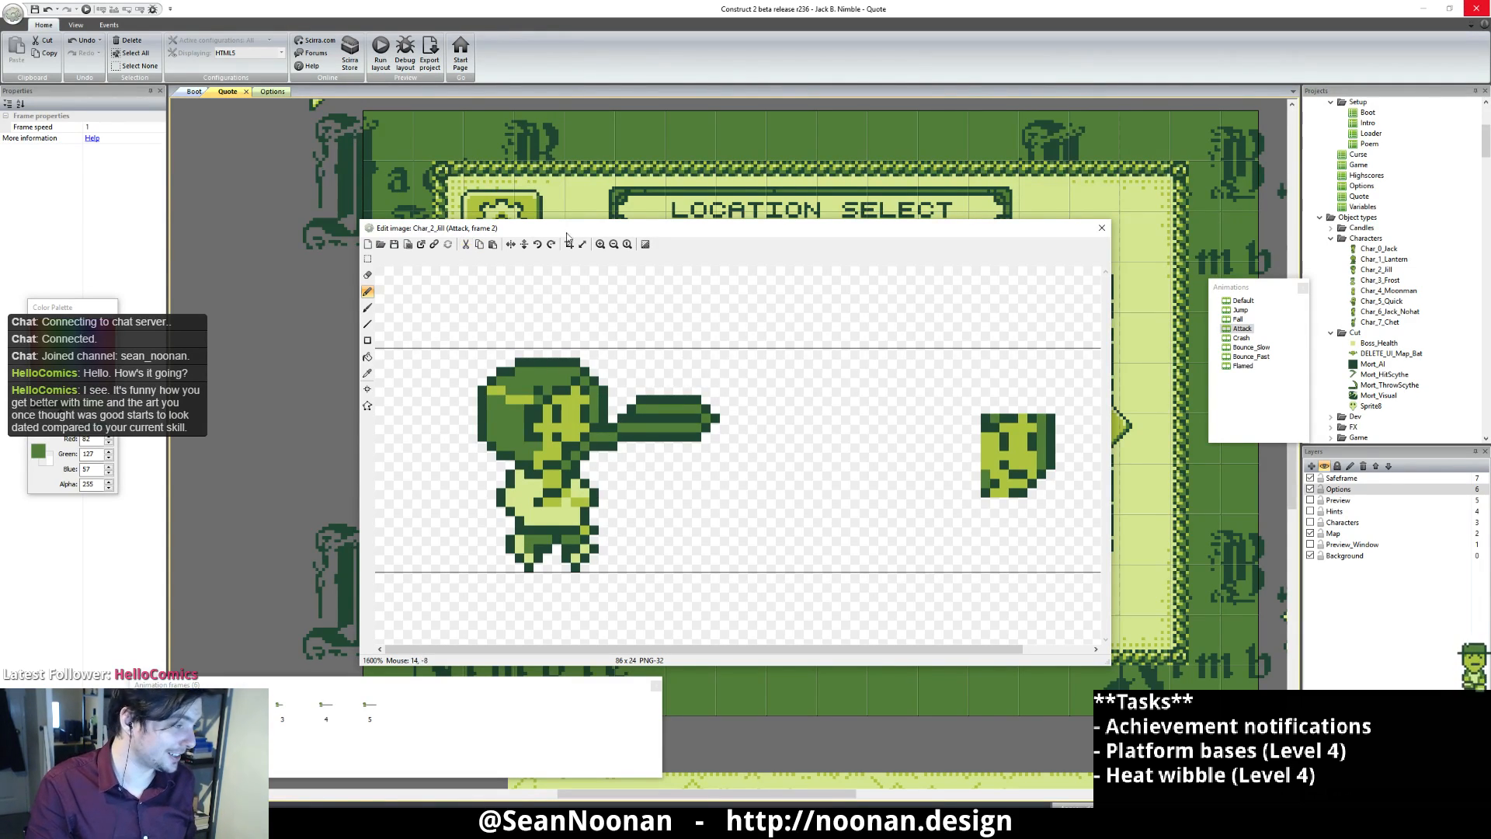
pyautogui.keyDown('alt'); pyautogui.click(551, 436); pyautogui.keyUp('alt')
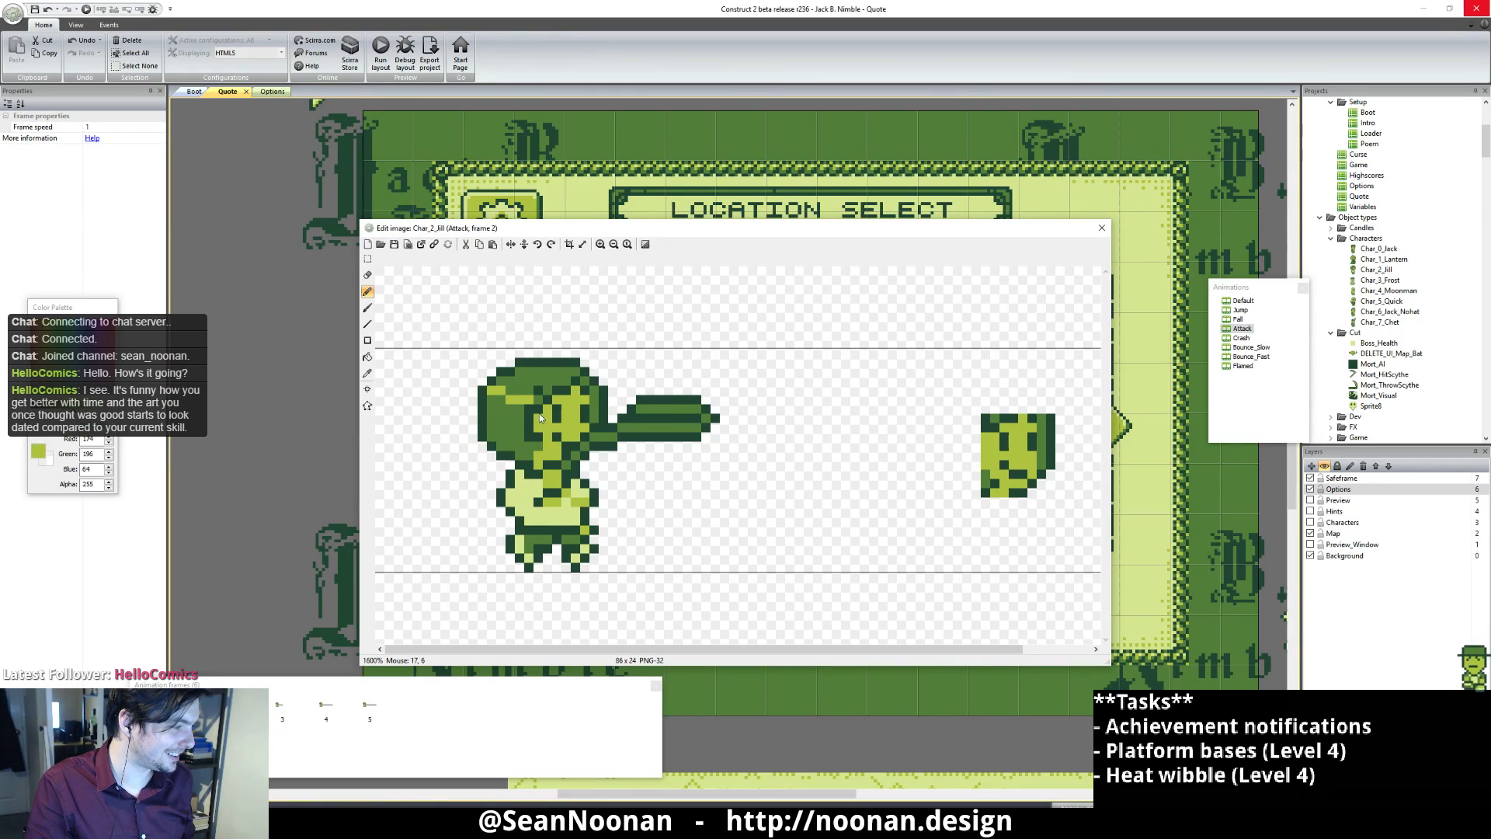
pyautogui.keyDown('alt'); pyautogui.click(540, 401); pyautogui.keyUp('alt')
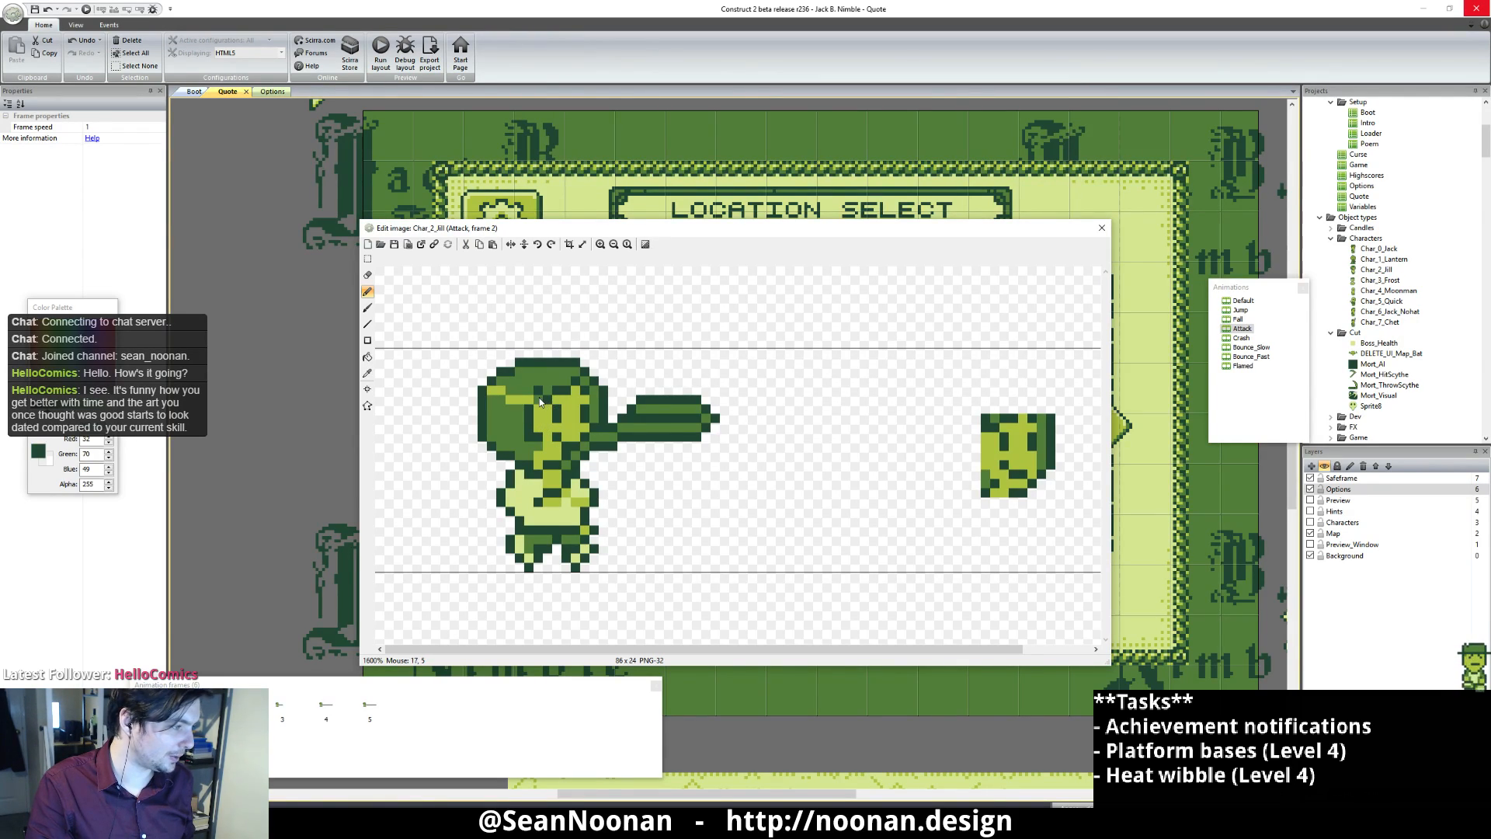
pyautogui.keyDown('alt'); pyautogui.click(516, 430); pyautogui.keyUp('alt')
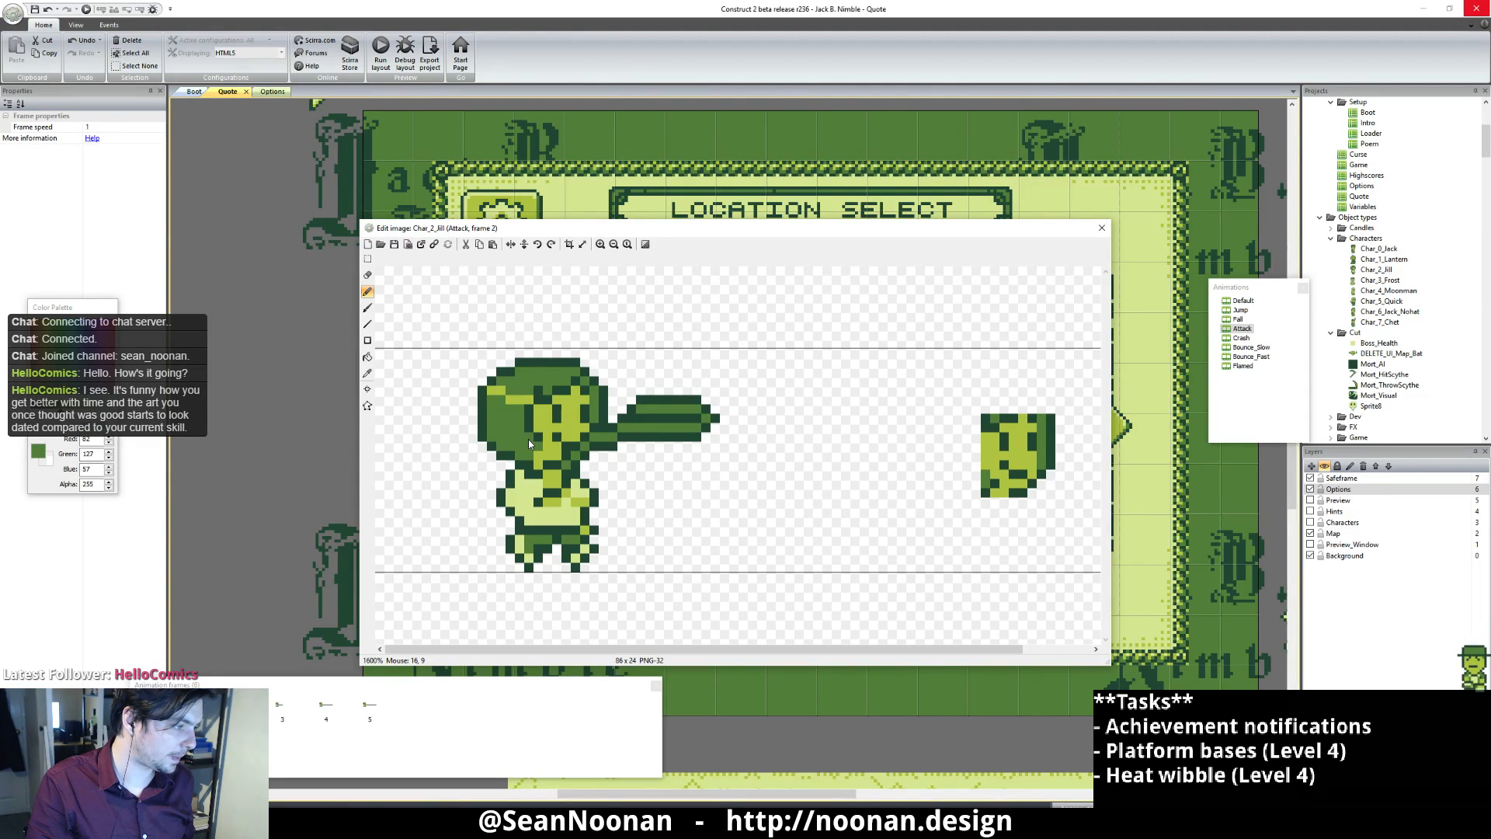
# Step: Compare Attack frame 2's new hair with frames 1, 3, 4 and 5 at small scale, ending on an enlarged frame 2
pyautogui.keyDown('ctrl'); pyautogui.scroll(-3, 516, 449); pyautogui.keyUp('ctrl')
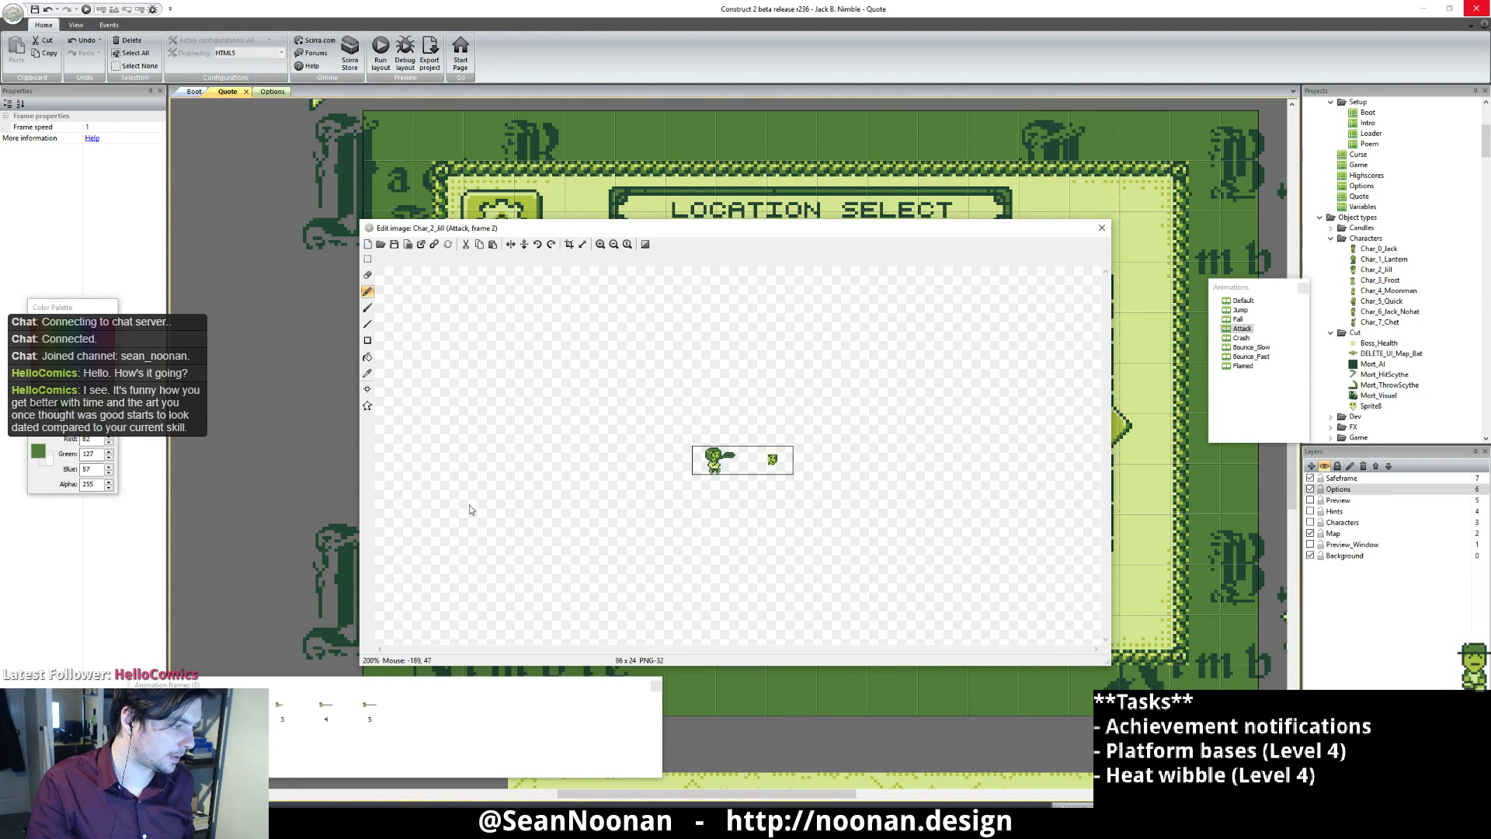
pyautogui.click(195, 708)
pyautogui.click(238, 708)
pyautogui.click(195, 707)
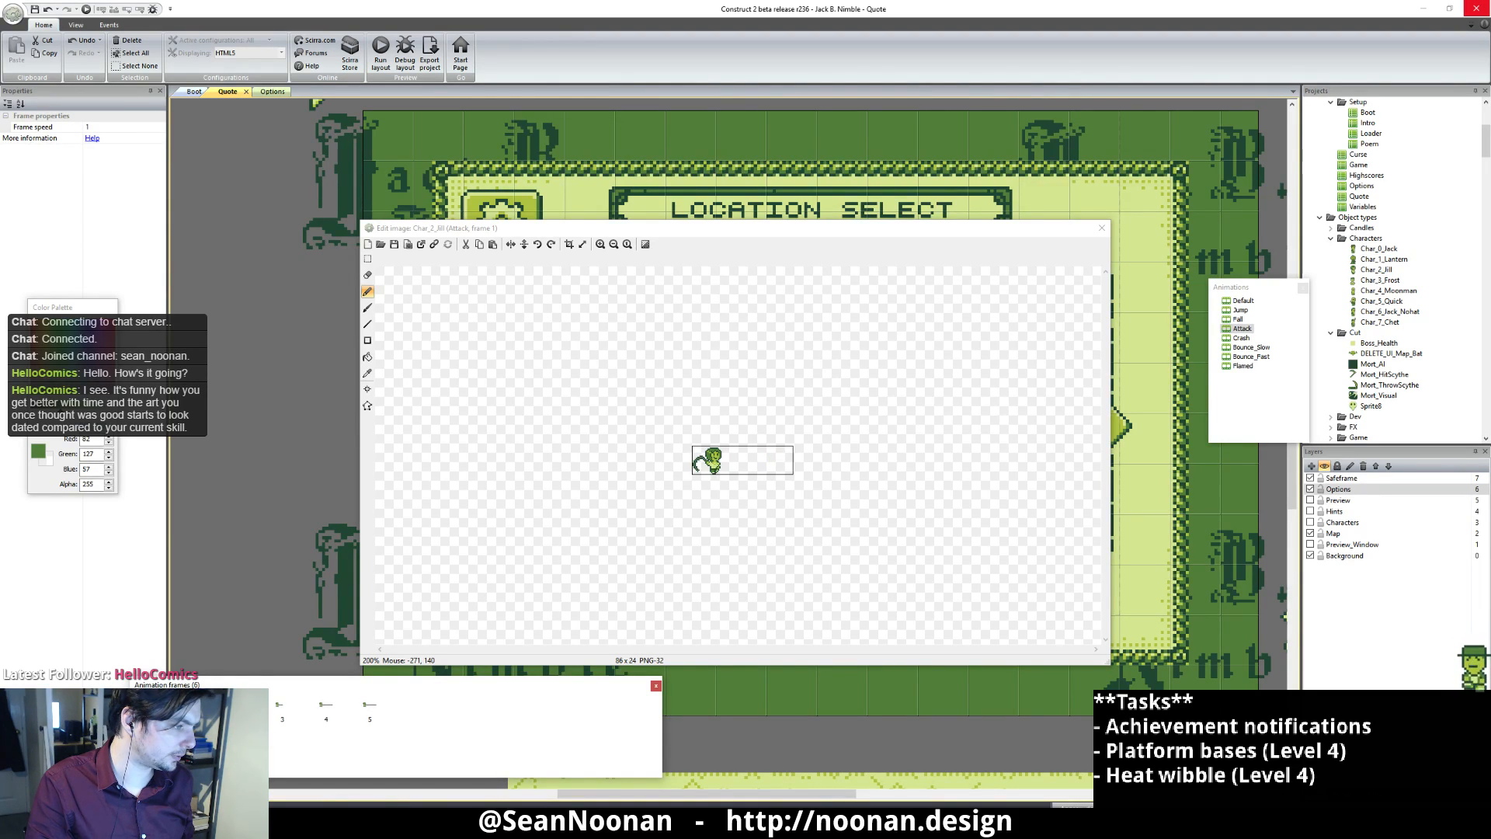
pyautogui.click(238, 707)
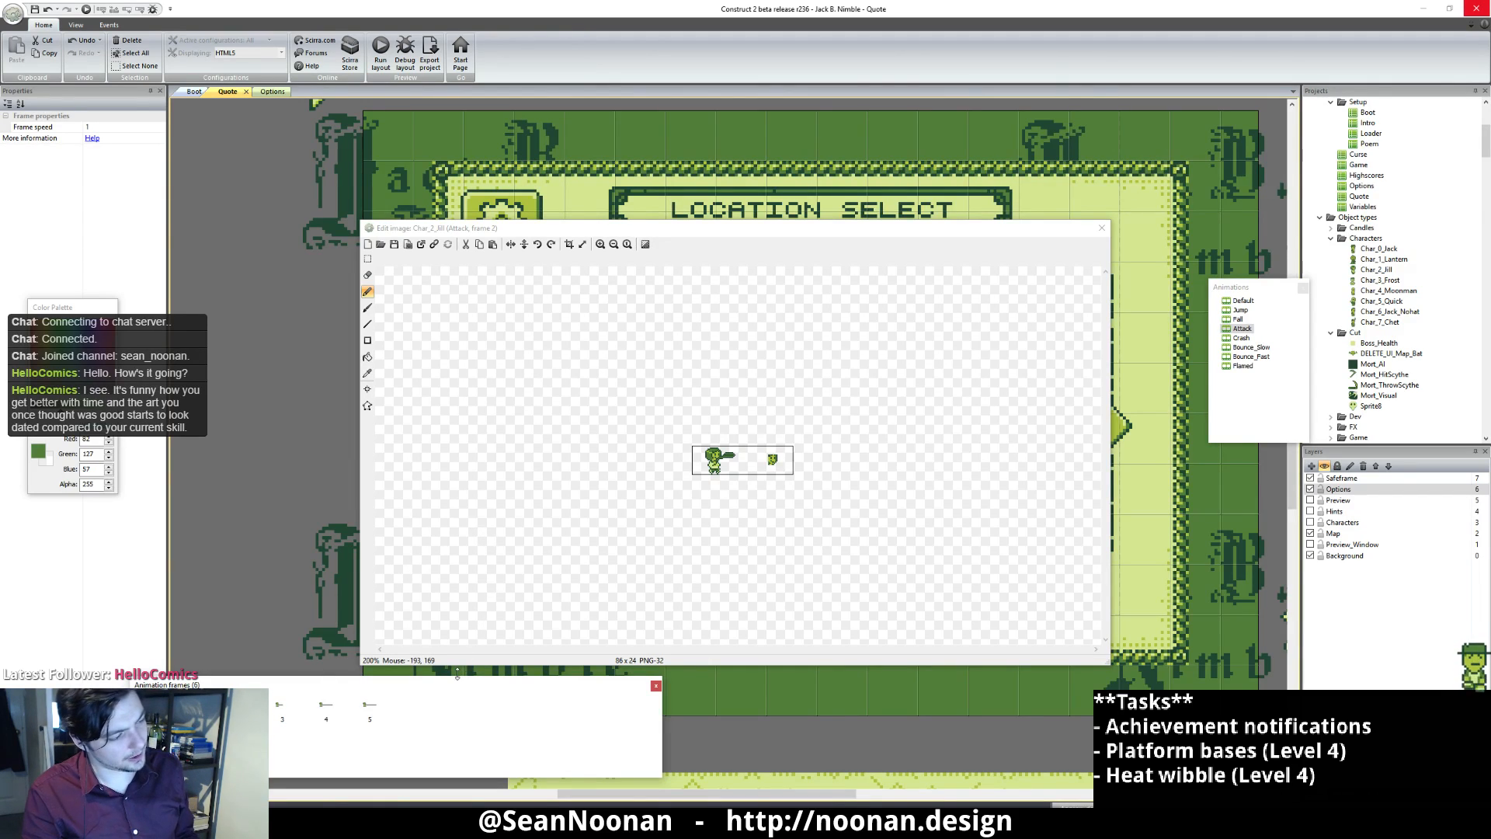
pyautogui.click(282, 711)
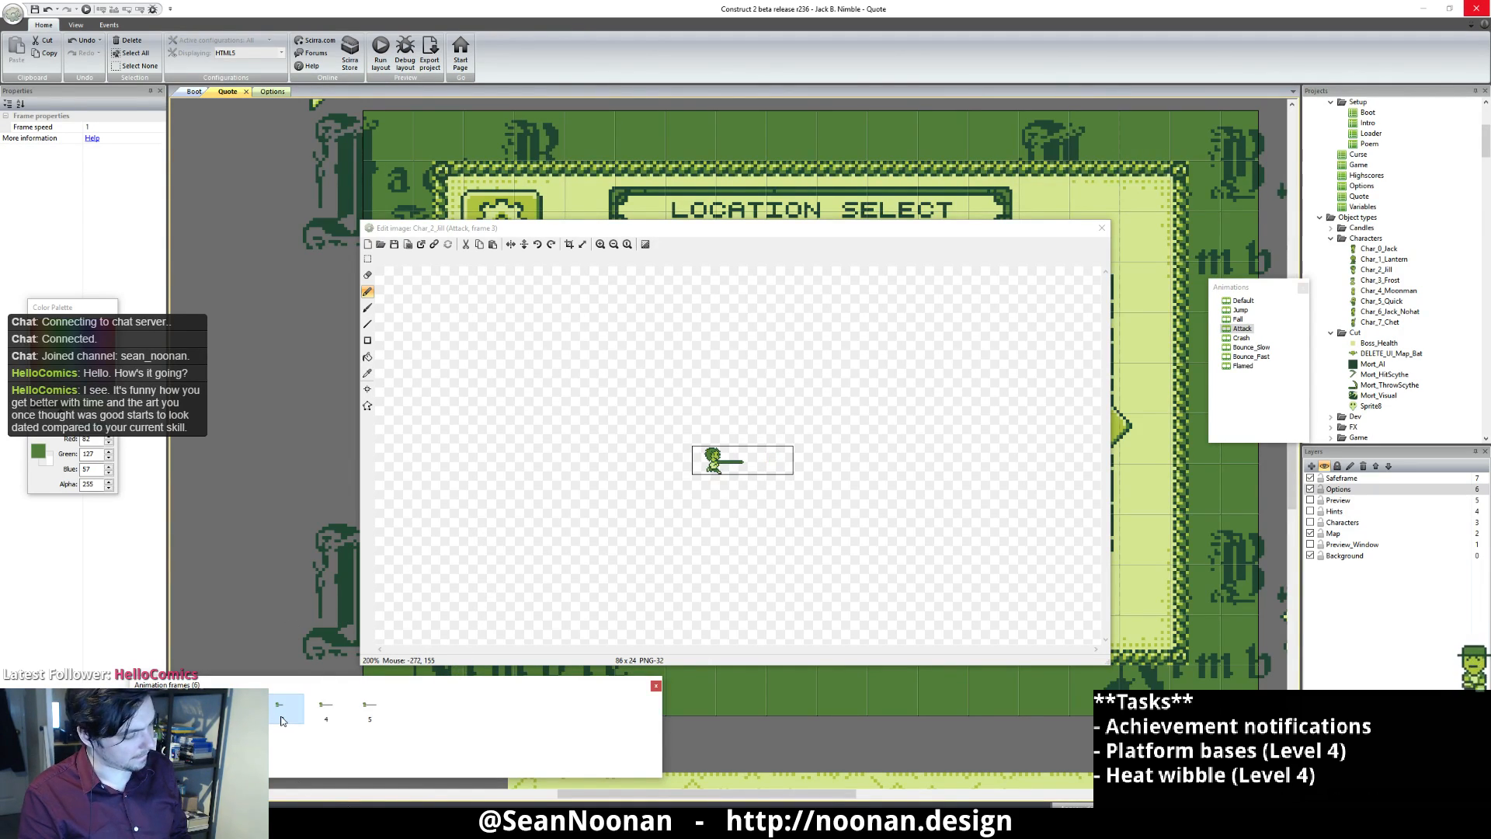
pyautogui.click(247, 716)
pyautogui.click(274, 719)
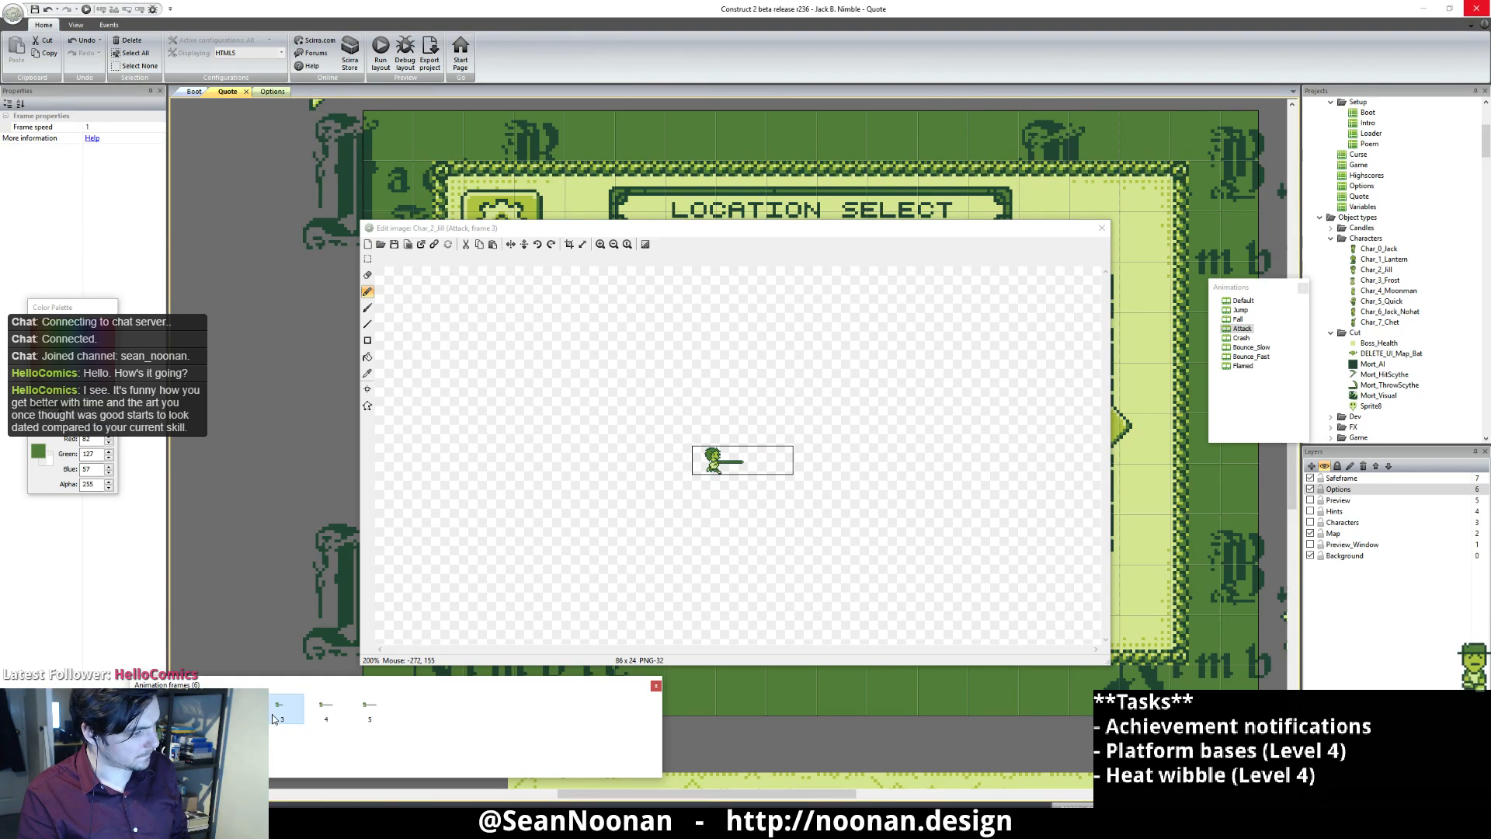
pyautogui.click(323, 713)
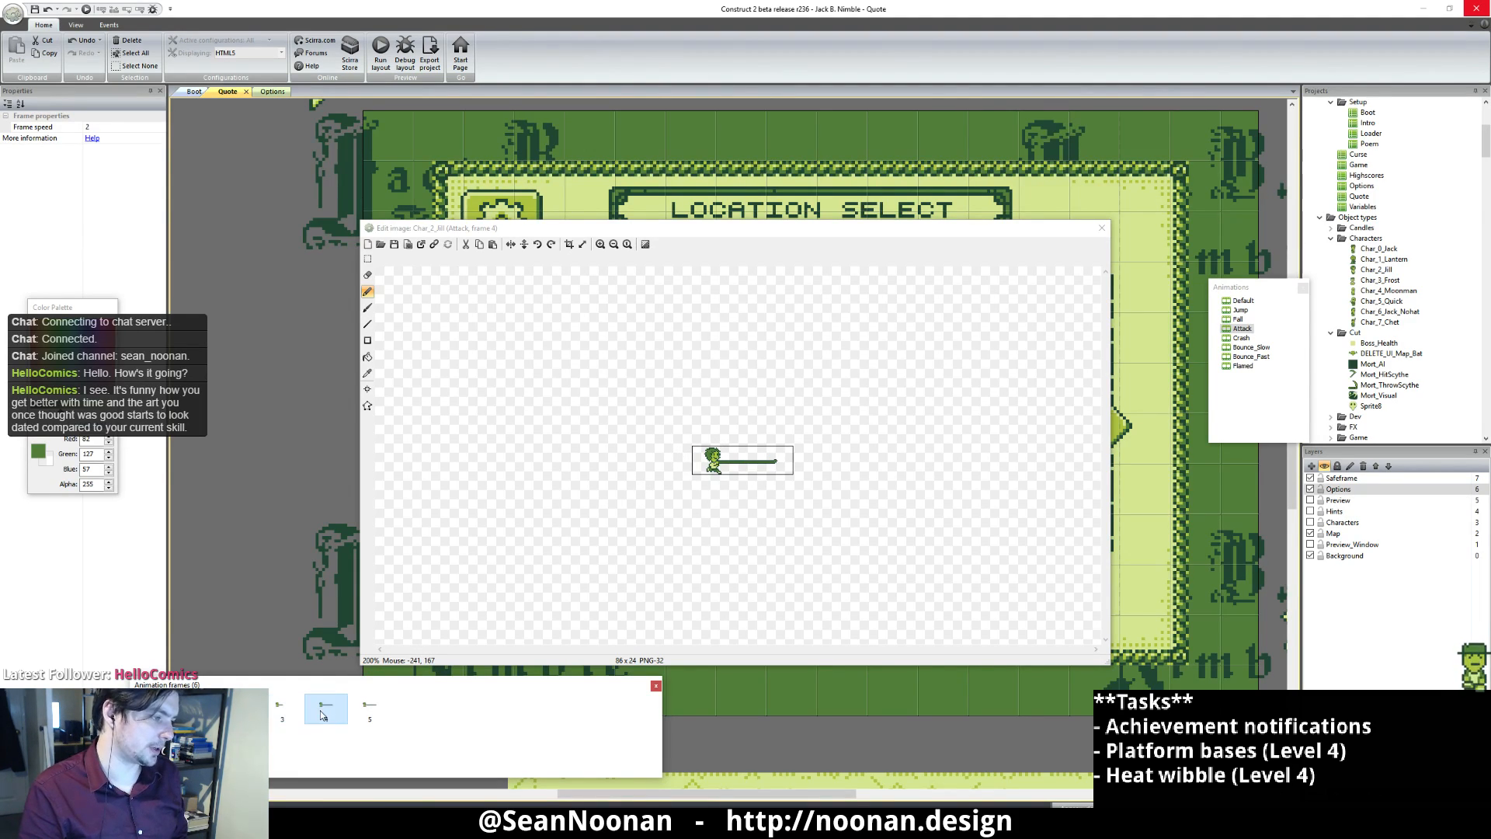
pyautogui.click(370, 709)
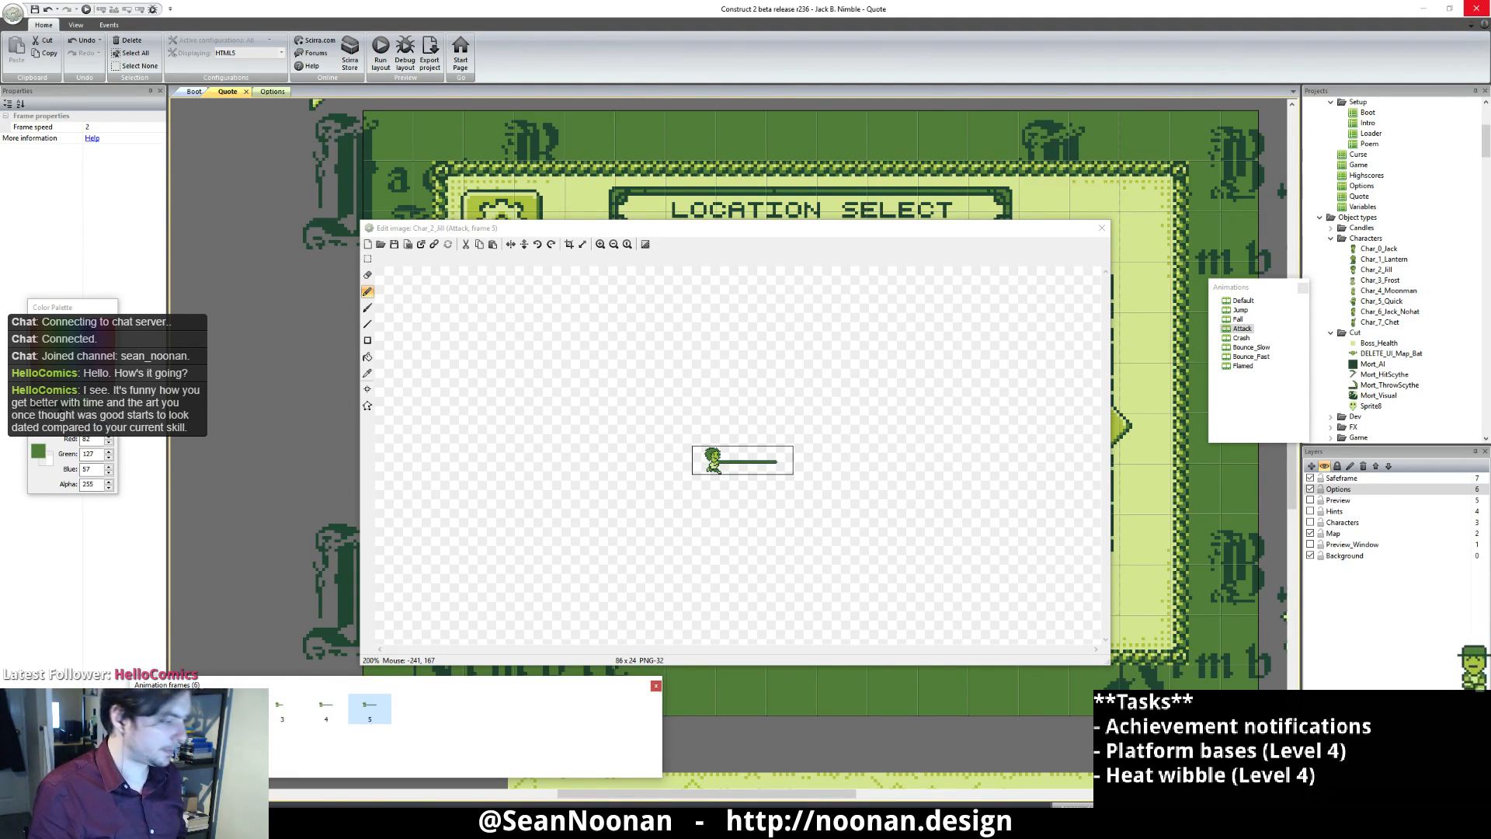
pyautogui.click(239, 709)
pyautogui.click(791, 435)
pyautogui.keyDown('ctrl'); pyautogui.scroll(3, 798, 434); pyautogui.keyUp('ctrl')
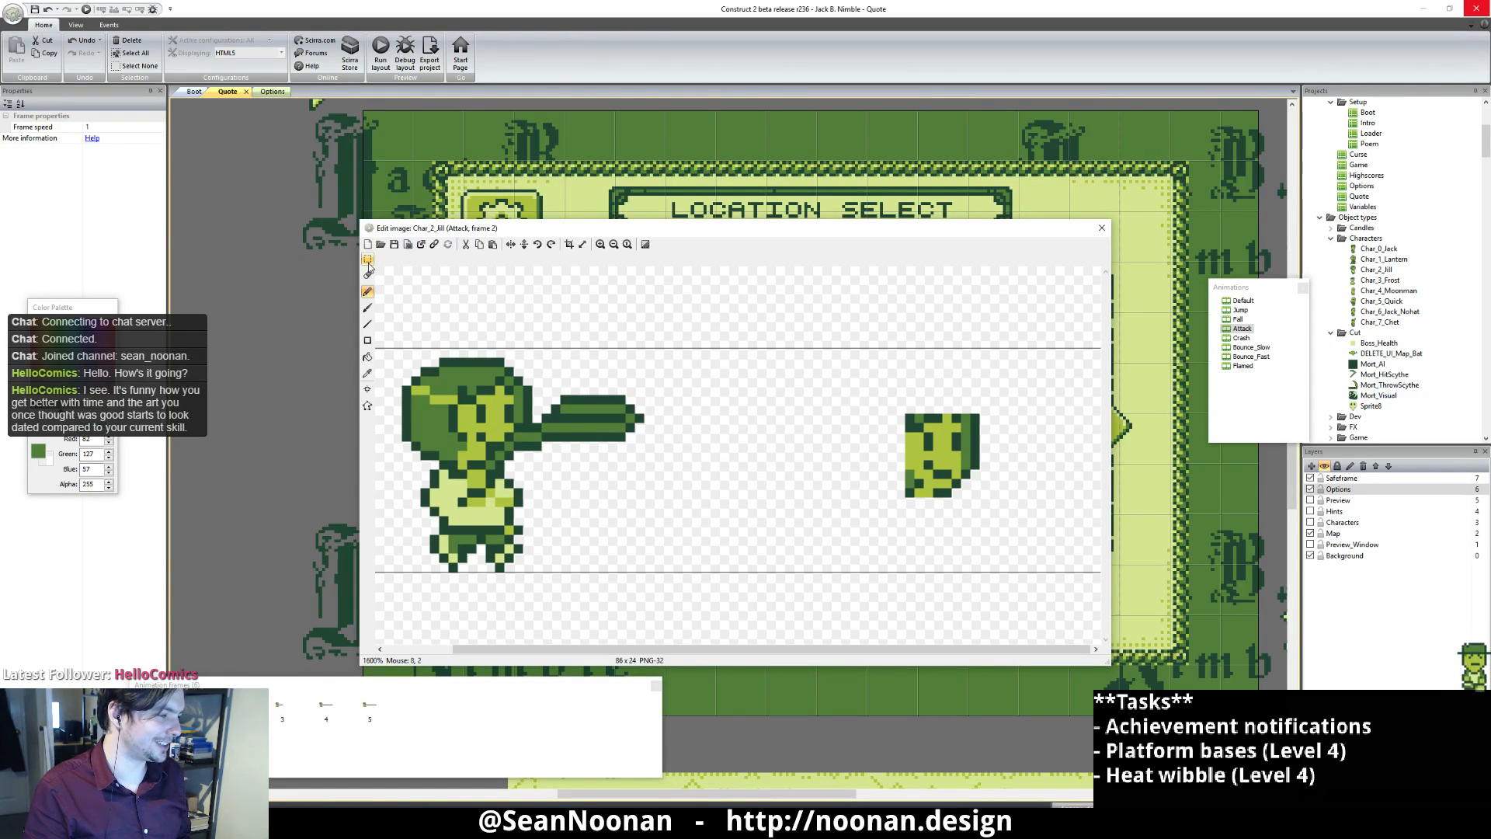
# Step: Delete the leftover face piece from Attack frame 2's empty canvas and copy the sprite's finished head
pyautogui.click(367, 259)
pyautogui.moveTo(840, 404); pyautogui.dragTo(1014, 574)
pyautogui.press('Delete')
pyautogui.moveTo(393, 329); pyautogui.dragTo(542, 463)
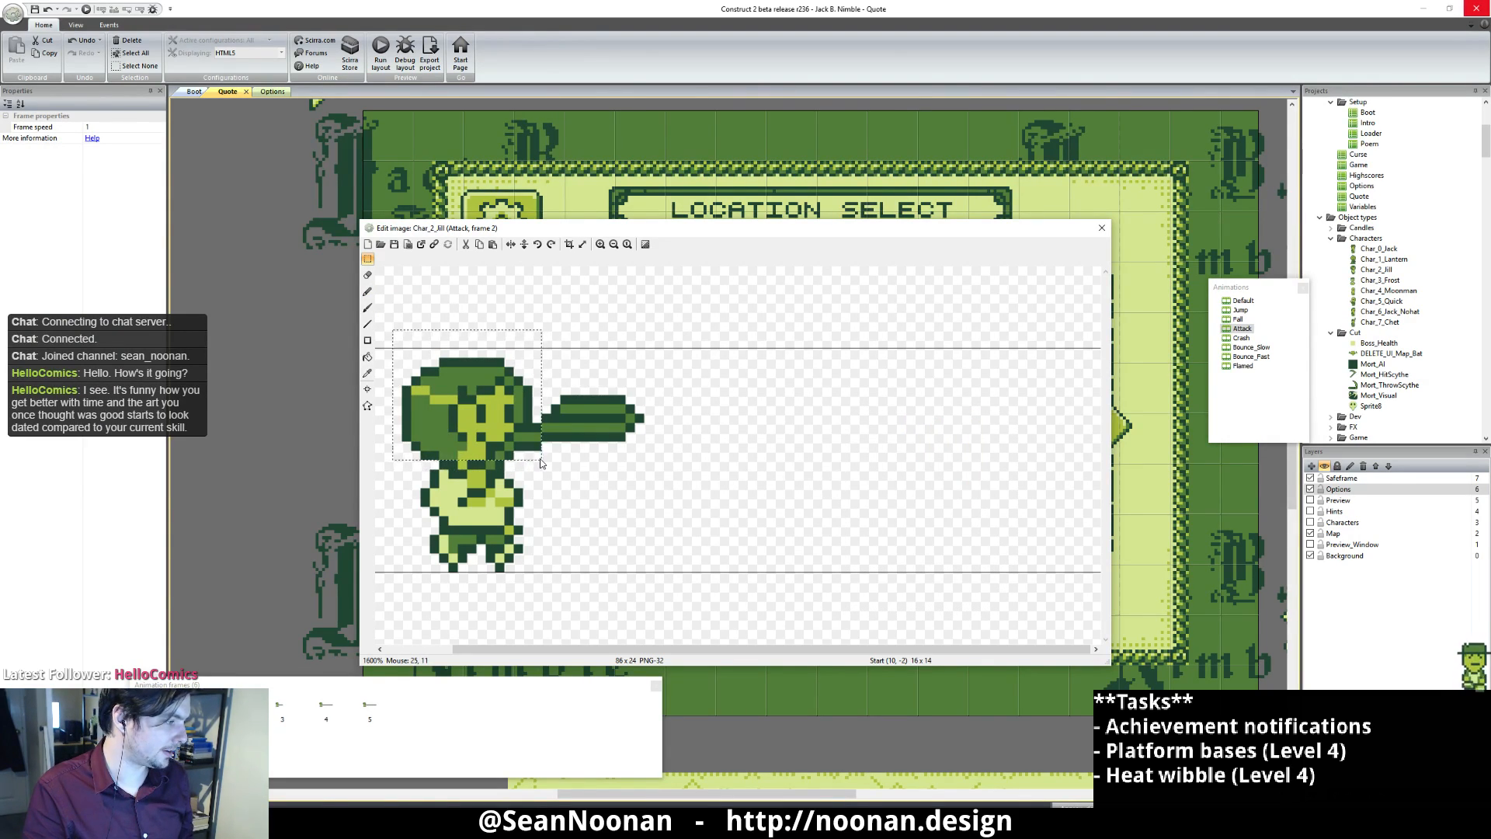
pyautogui.moveTo(392, 348); pyautogui.dragTo(531, 464)
pyautogui.click(761, 411)
# Step: Paste the copied head into Attack frame 3 and place it in the empty canvas beyond the outstretched weapon
pyautogui.click(262, 713)
pyautogui.click(277, 707)
pyautogui.click(788, 467)
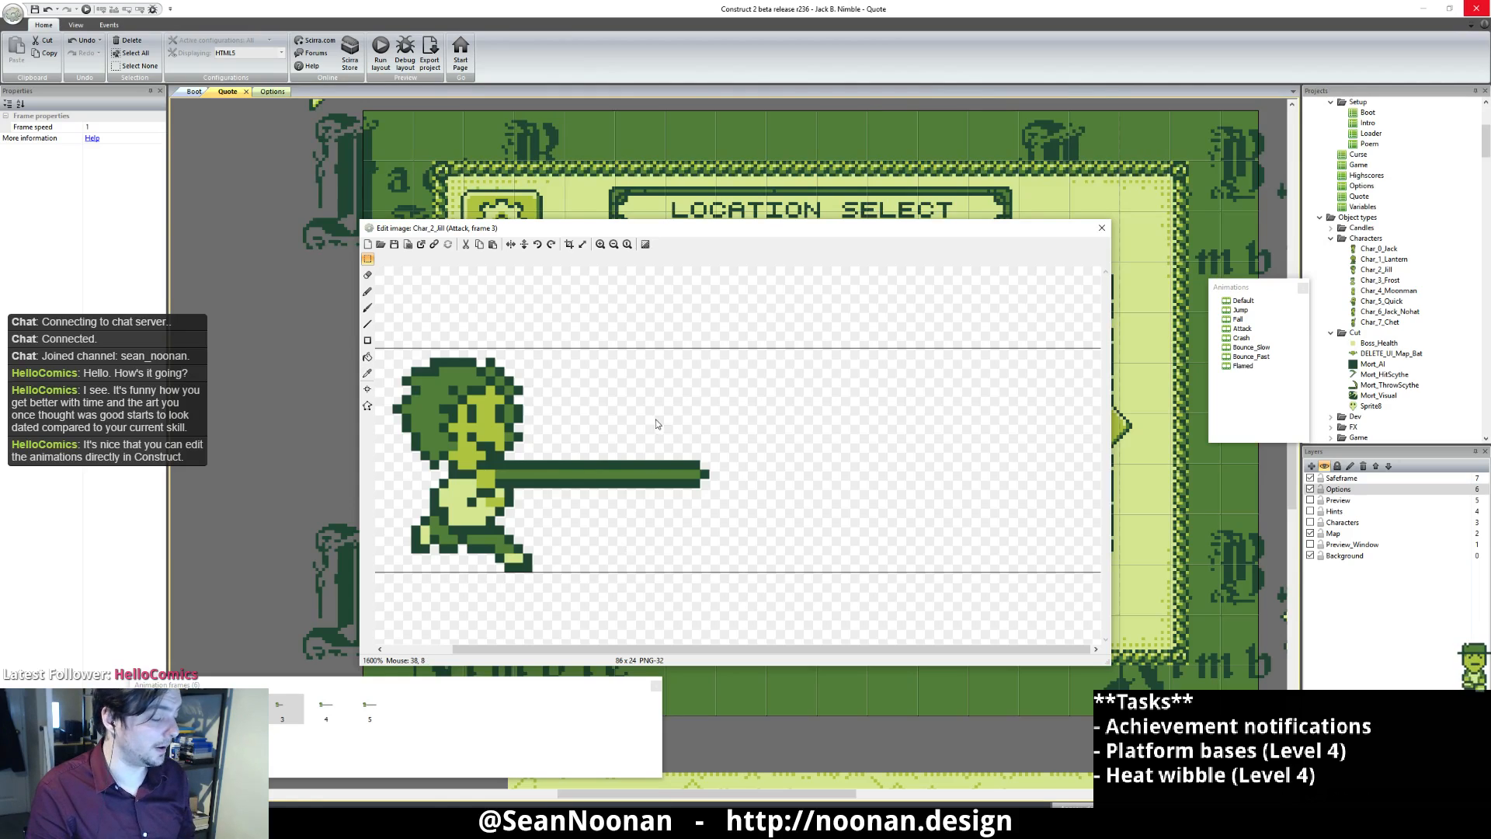
pyautogui.press('Right')
pyautogui.moveTo(721, 370); pyautogui.dragTo(749, 390, button='middle')
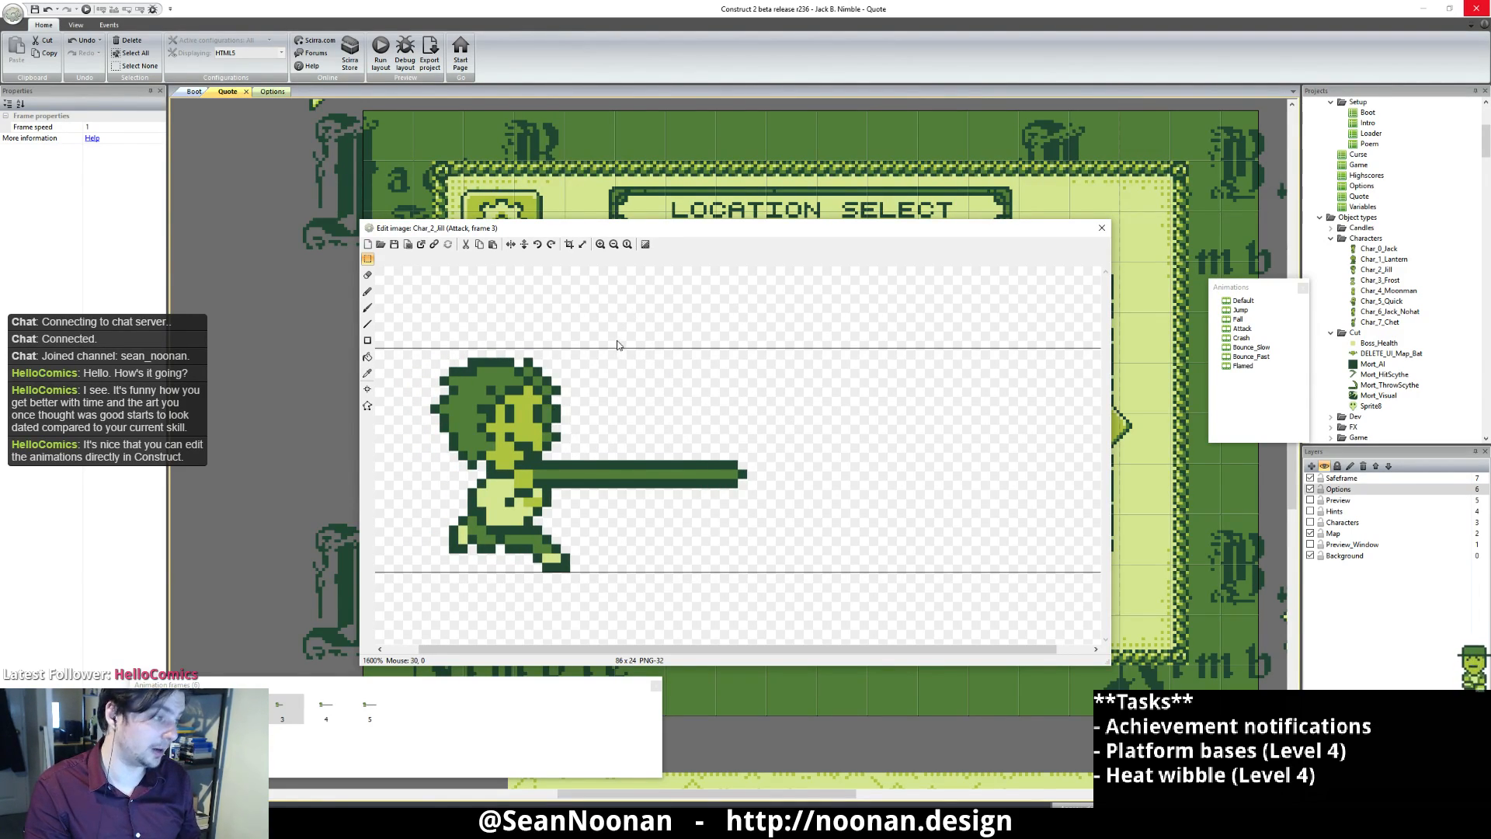
pyautogui.hotkey('ctrl', 'v')
pyautogui.moveTo(437, 417); pyautogui.dragTo(502, 407)
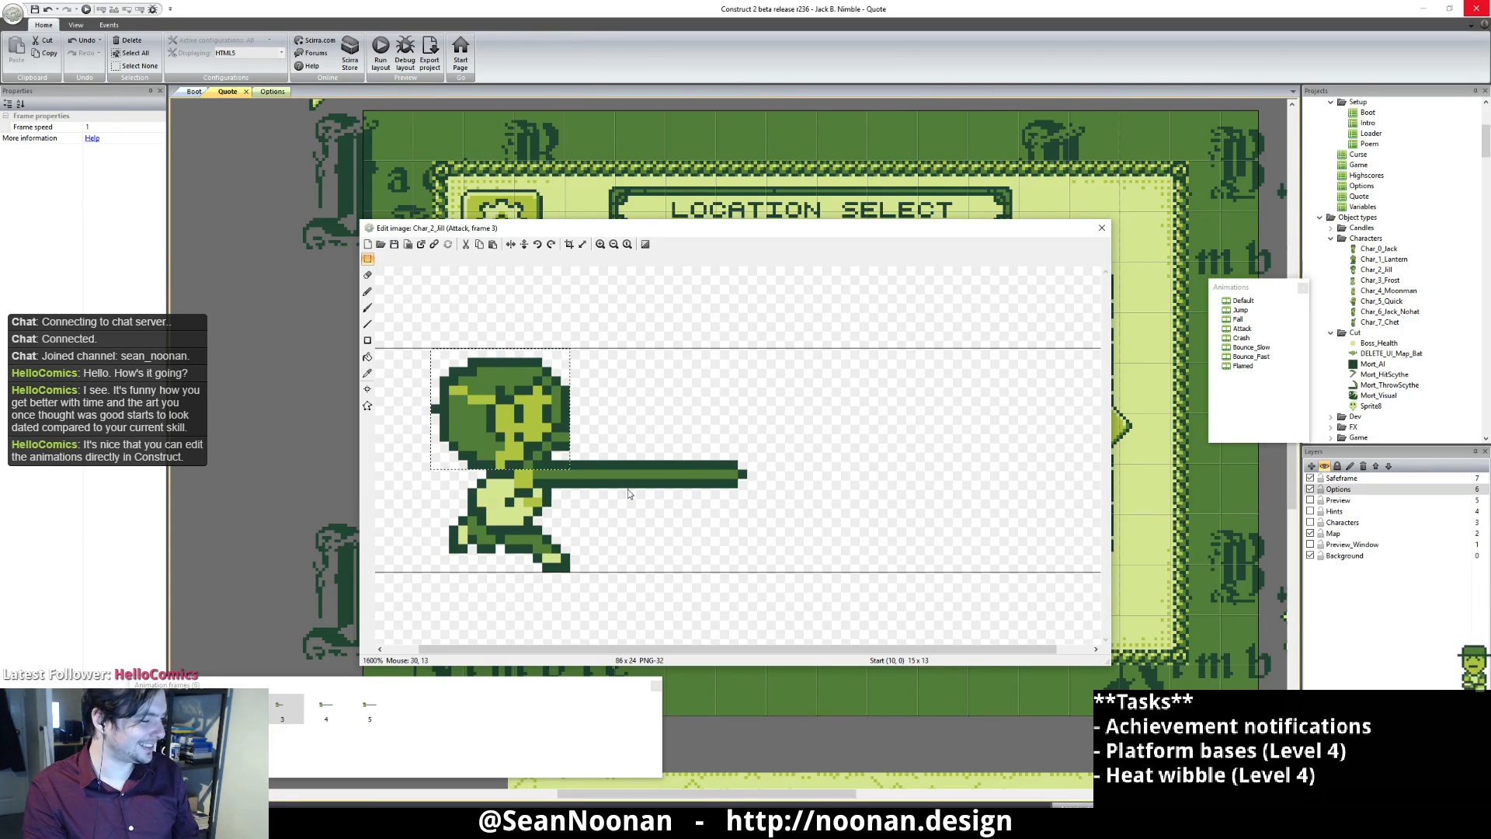
pyautogui.moveTo(539, 404)
pyautogui.mouseDown()
pyautogui.moveTo(932, 404)
pyautogui.moveTo(903, 405)
pyautogui.moveTo(966, 476)
pyautogui.mouseUp()
# Step: Remove the lower face area from the pasted head in Attack frame 3 and align the remaining hair over the sprite's head
pyautogui.click(956, 452)
pyautogui.click(916, 434)
pyautogui.press('Delete')
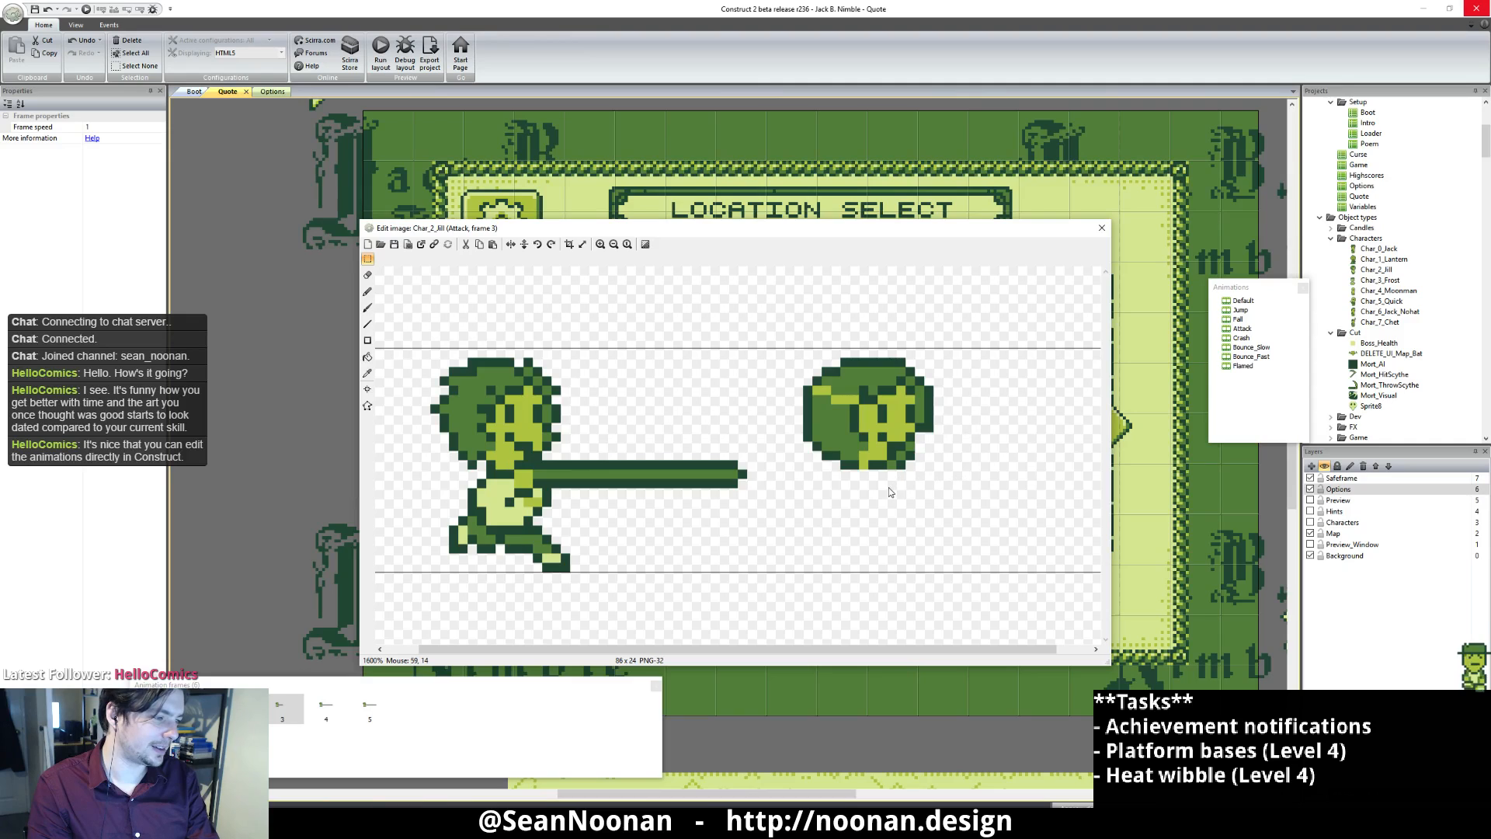
pyautogui.moveTo(888, 431); pyautogui.dragTo(971, 475)
pyautogui.press('Delete')
pyautogui.moveTo(784, 349); pyautogui.dragTo(978, 498)
pyautogui.moveTo(865, 387); pyautogui.dragTo(489, 391)
pyautogui.click(694, 351)
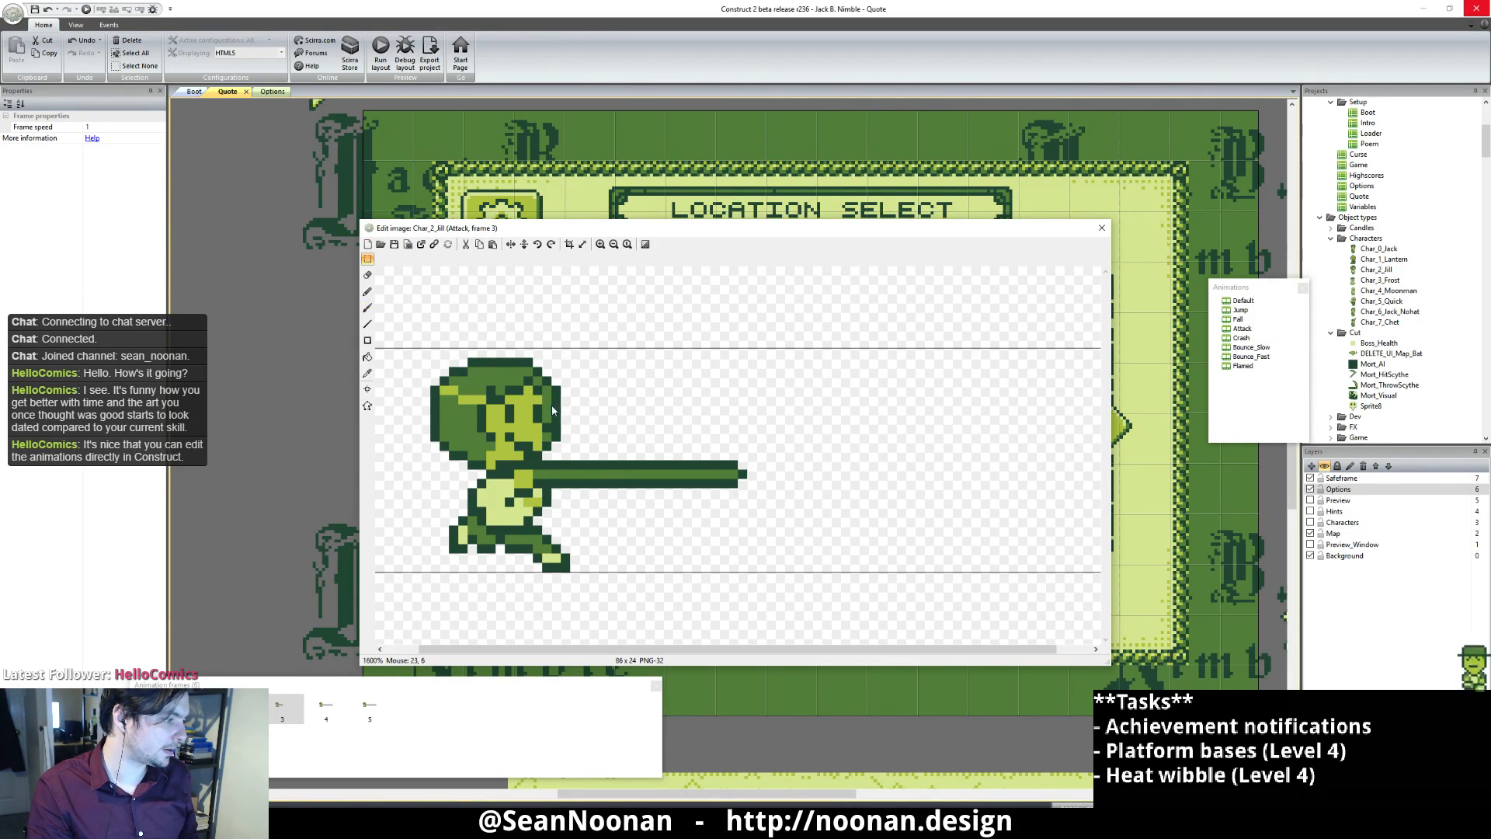
# Step: Touch up the hair pixels around the face in Attack frame 3 with the sprite's dark green and compare against frame 4
pyautogui.click(367, 292)
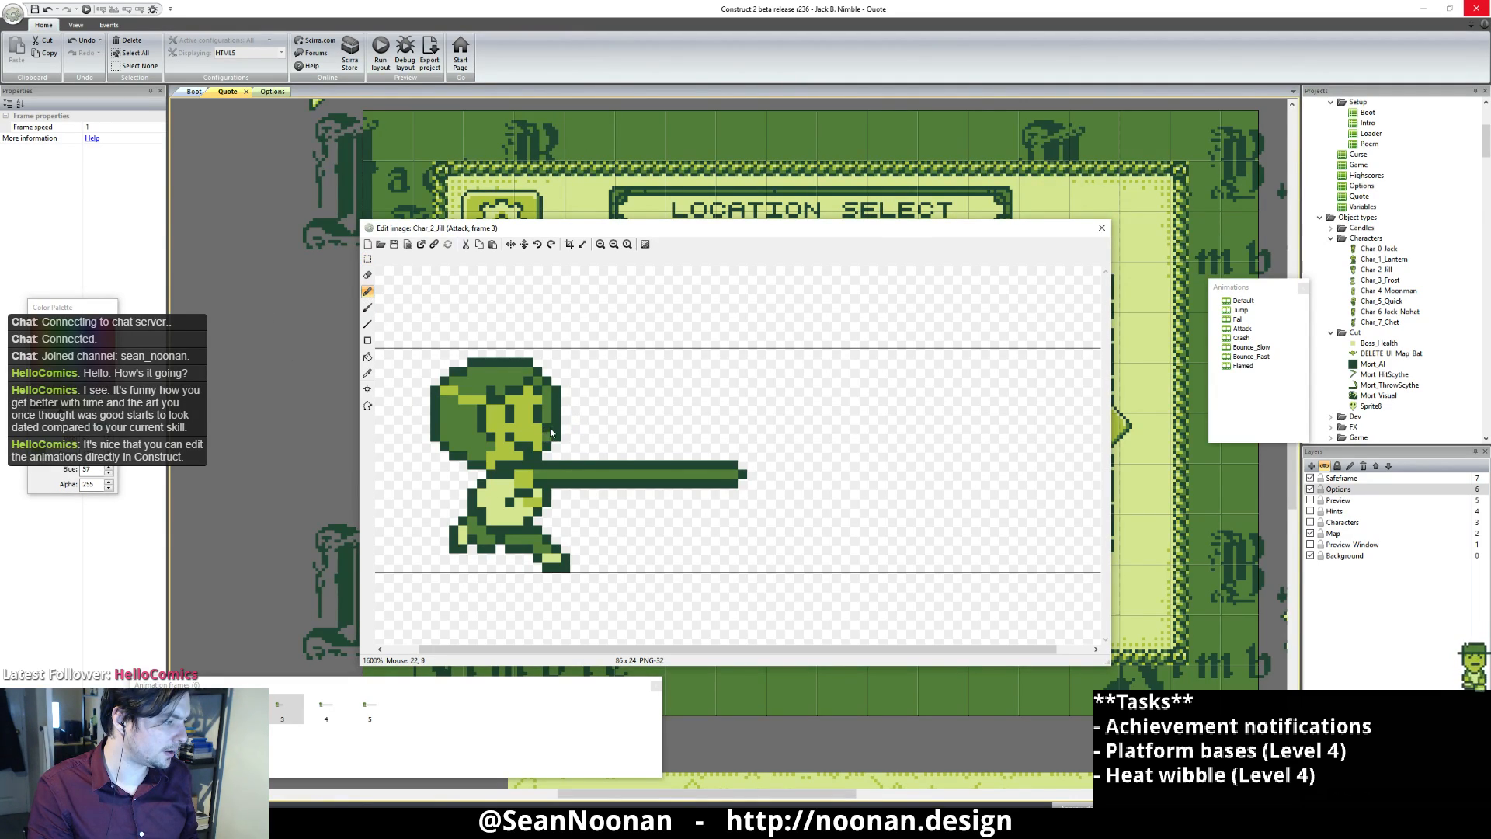
pyautogui.click(368, 258)
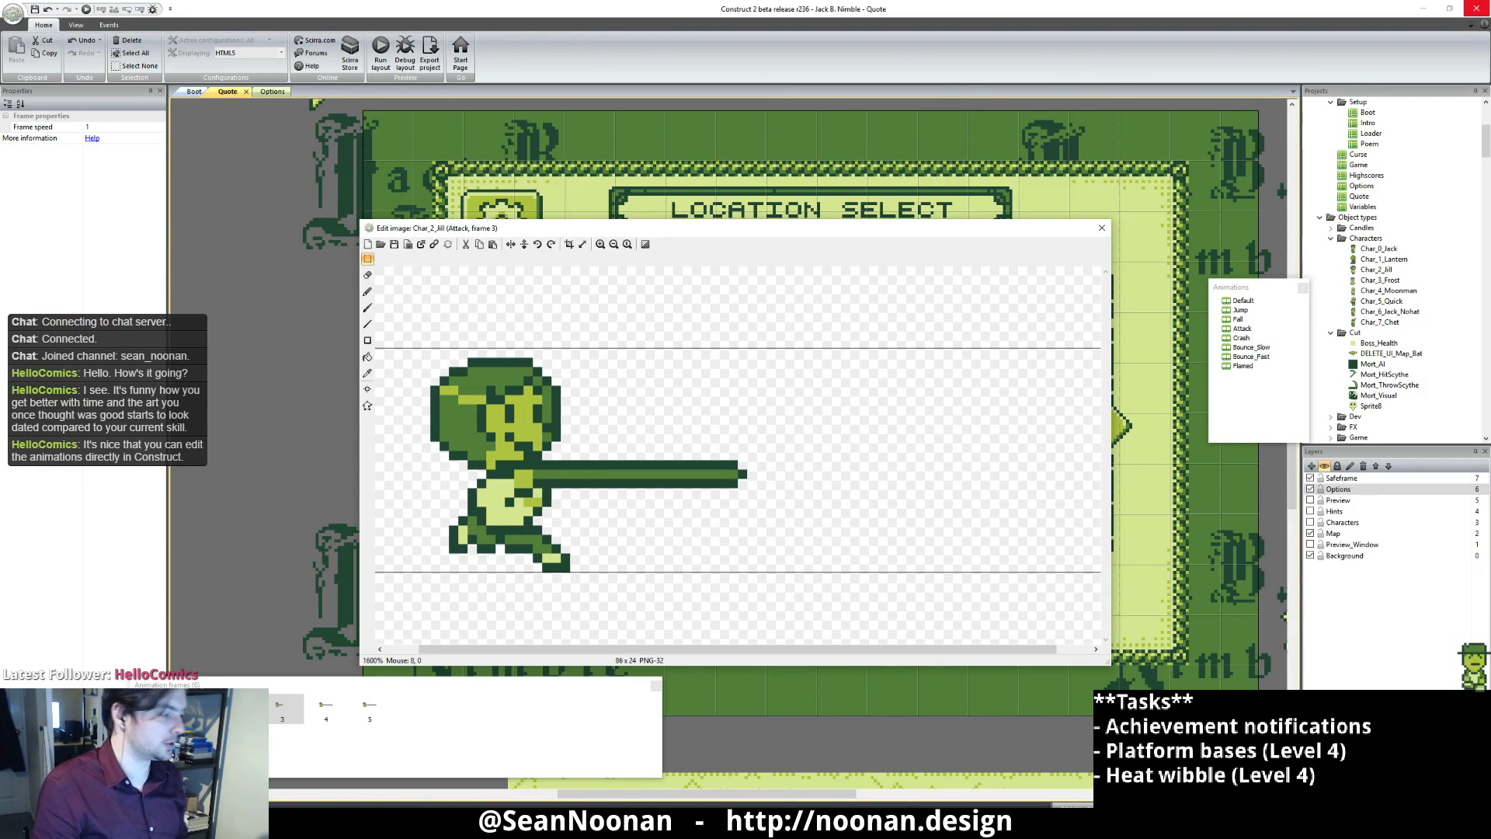
pyautogui.click(368, 292)
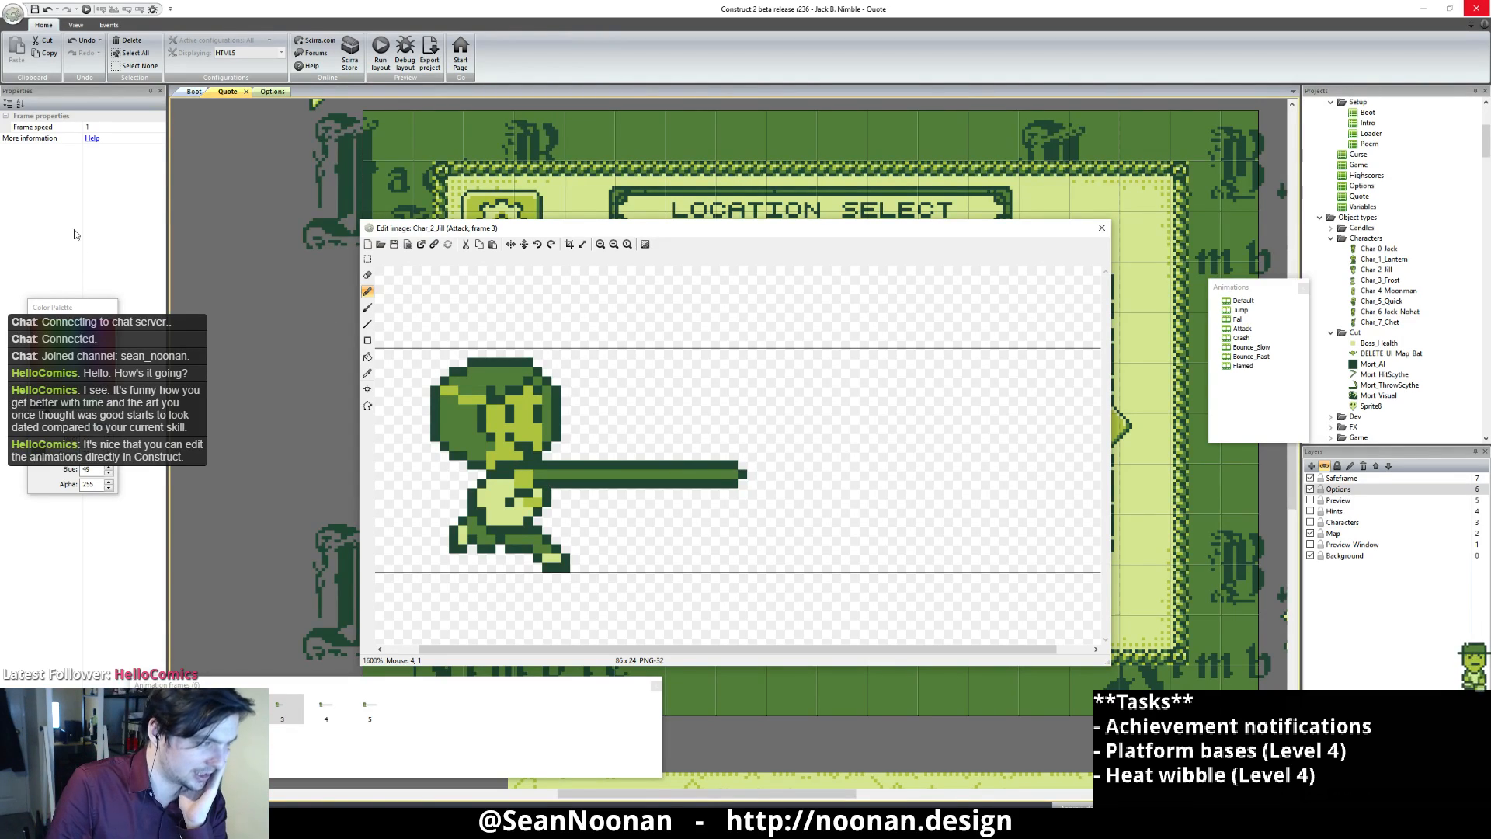
pyautogui.moveTo(630, 431); pyautogui.dragTo(690, 431, button='middle')
pyautogui.click(326, 723)
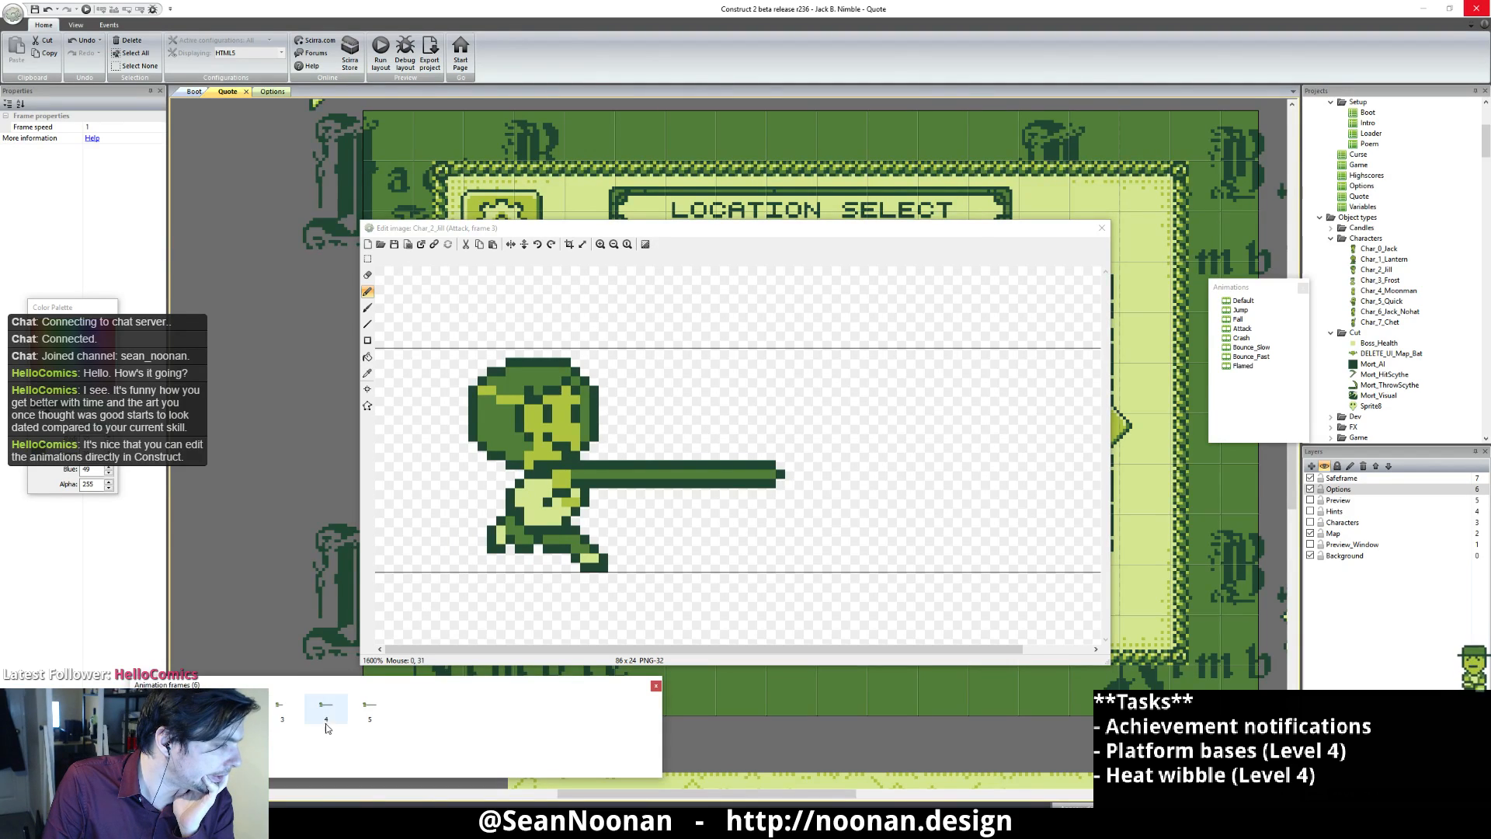
pyautogui.click(281, 705)
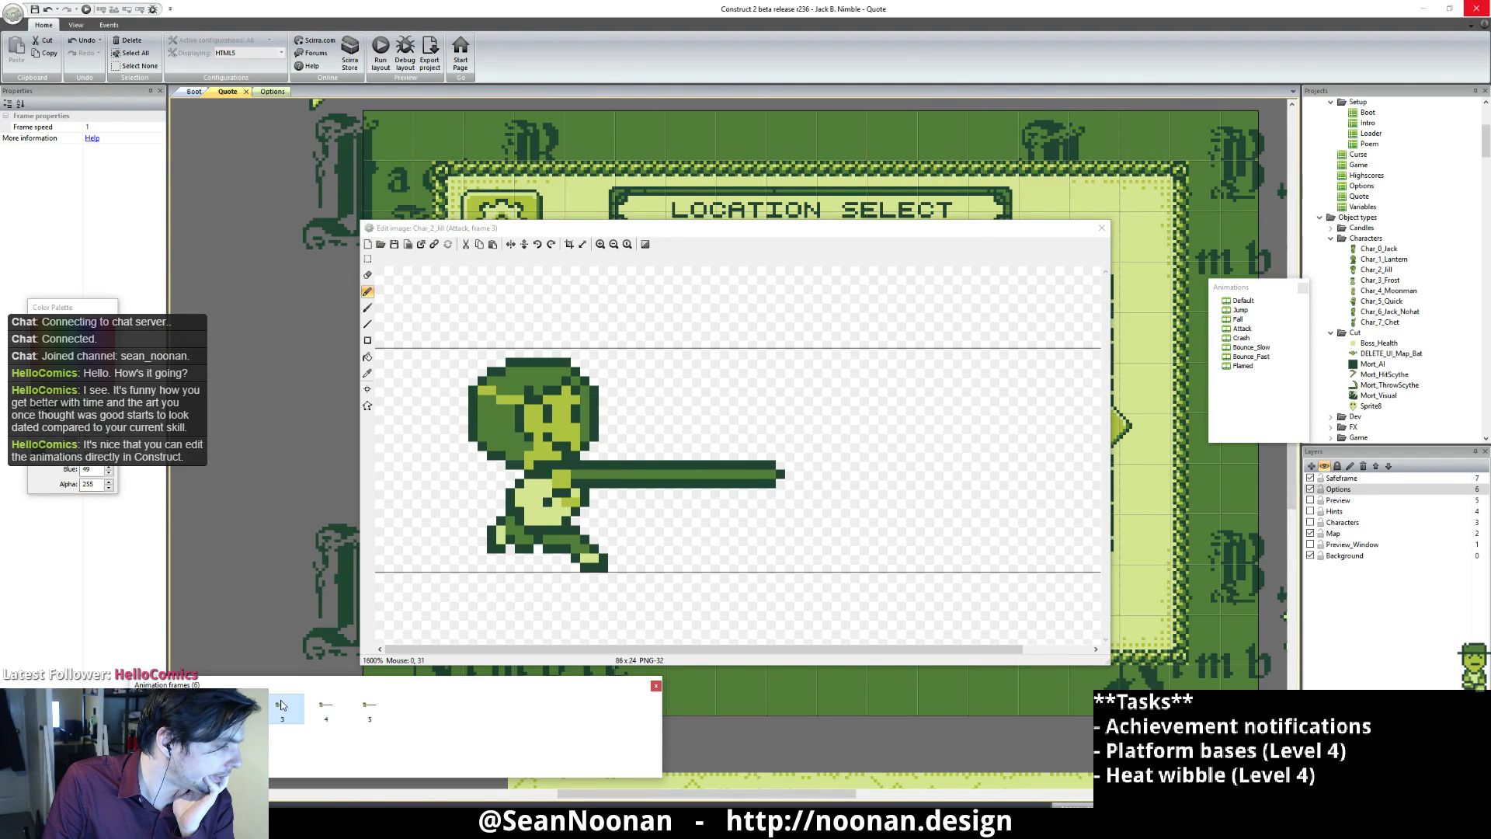
# Step: Copy the head from Attack frame 3, paste it into frame 4 and align it over the existing head
pyautogui.click(367, 258)
pyautogui.moveTo(421, 311); pyautogui.dragTo(580, 432)
pyautogui.moveTo(422, 348); pyautogui.dragTo(664, 460)
pyautogui.click(719, 371)
pyautogui.click(329, 711)
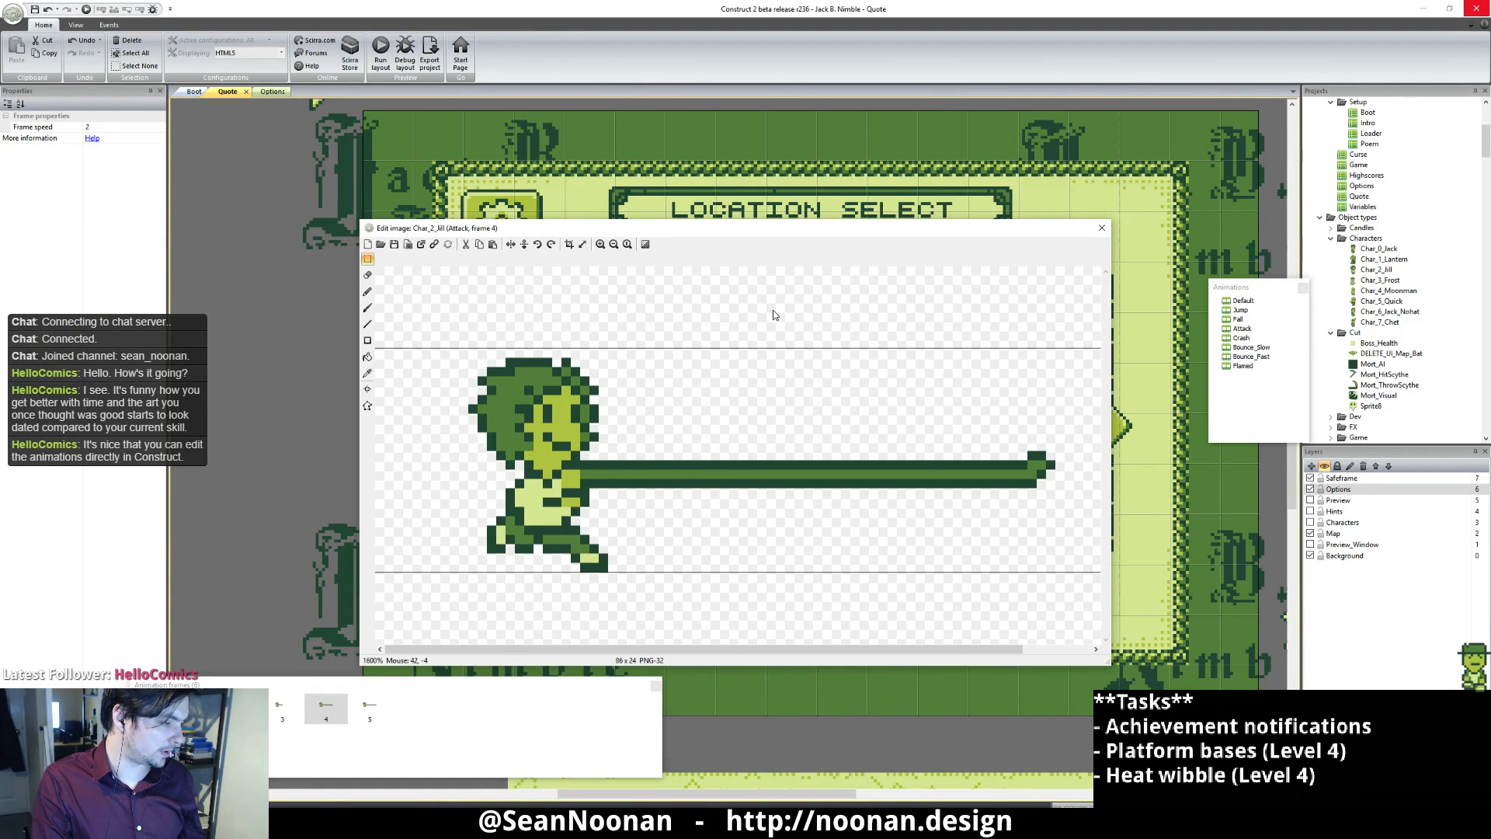
pyautogui.hotkey('ctrl', 'v')
pyautogui.moveTo(503, 415); pyautogui.dragTo(569, 419)
pyautogui.click(730, 380)
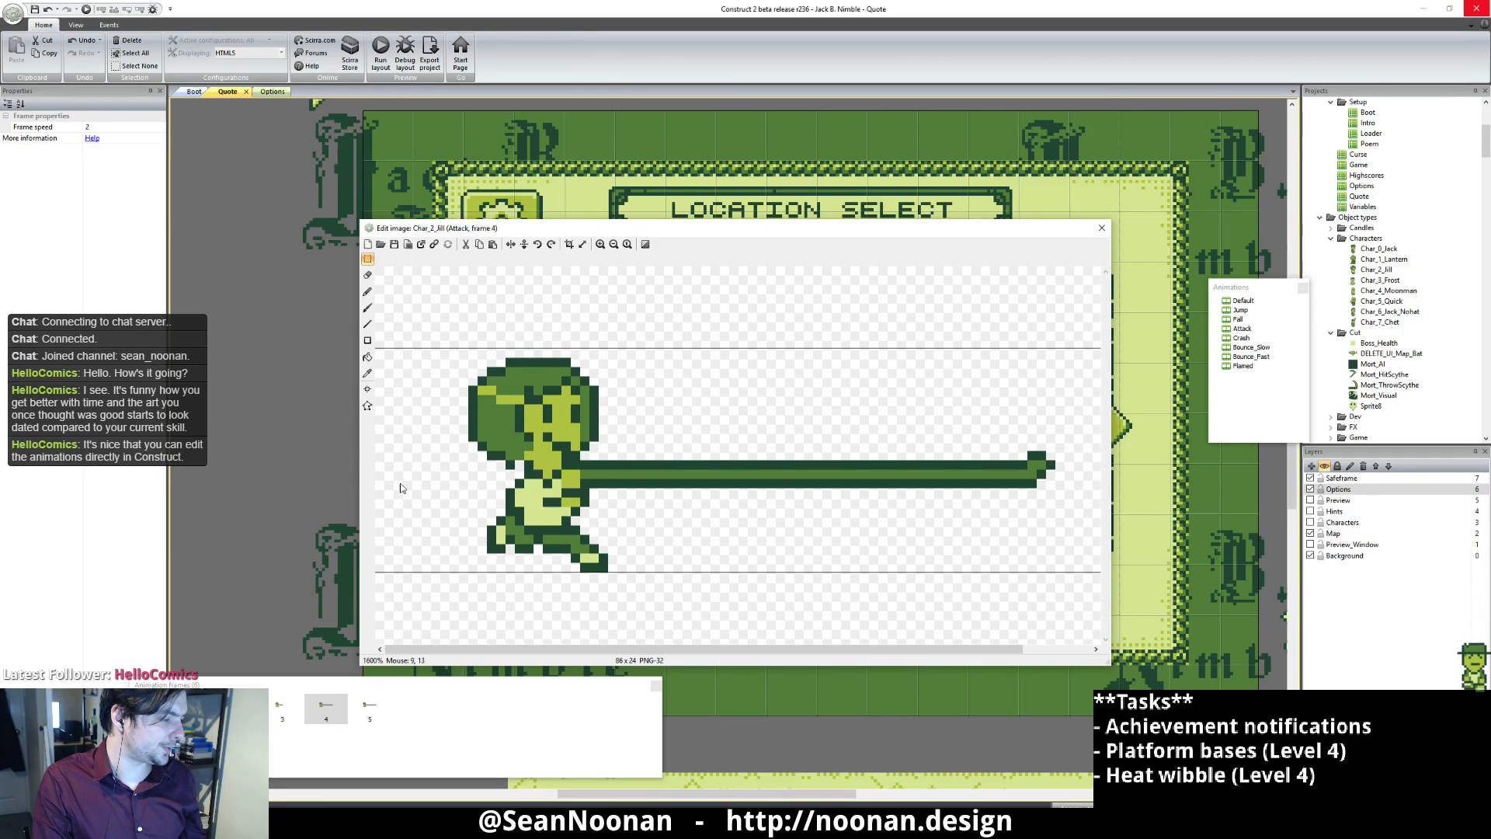
# Step: Touch up the pixels under the hair and chin in Attack frame 4 with dark and light green, comparing with frame 3
pyautogui.click(368, 291)
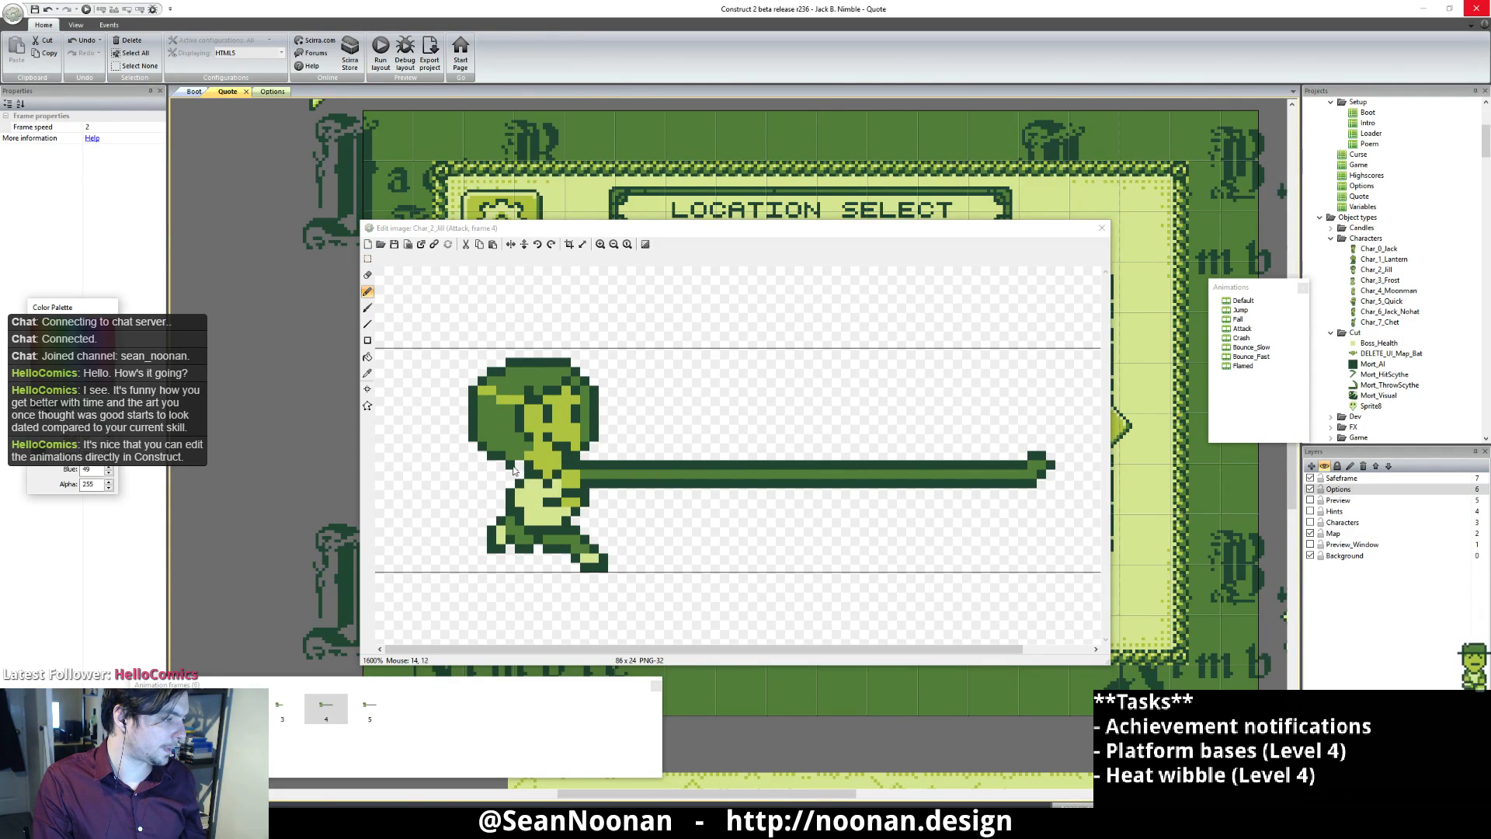
pyautogui.click(569, 458)
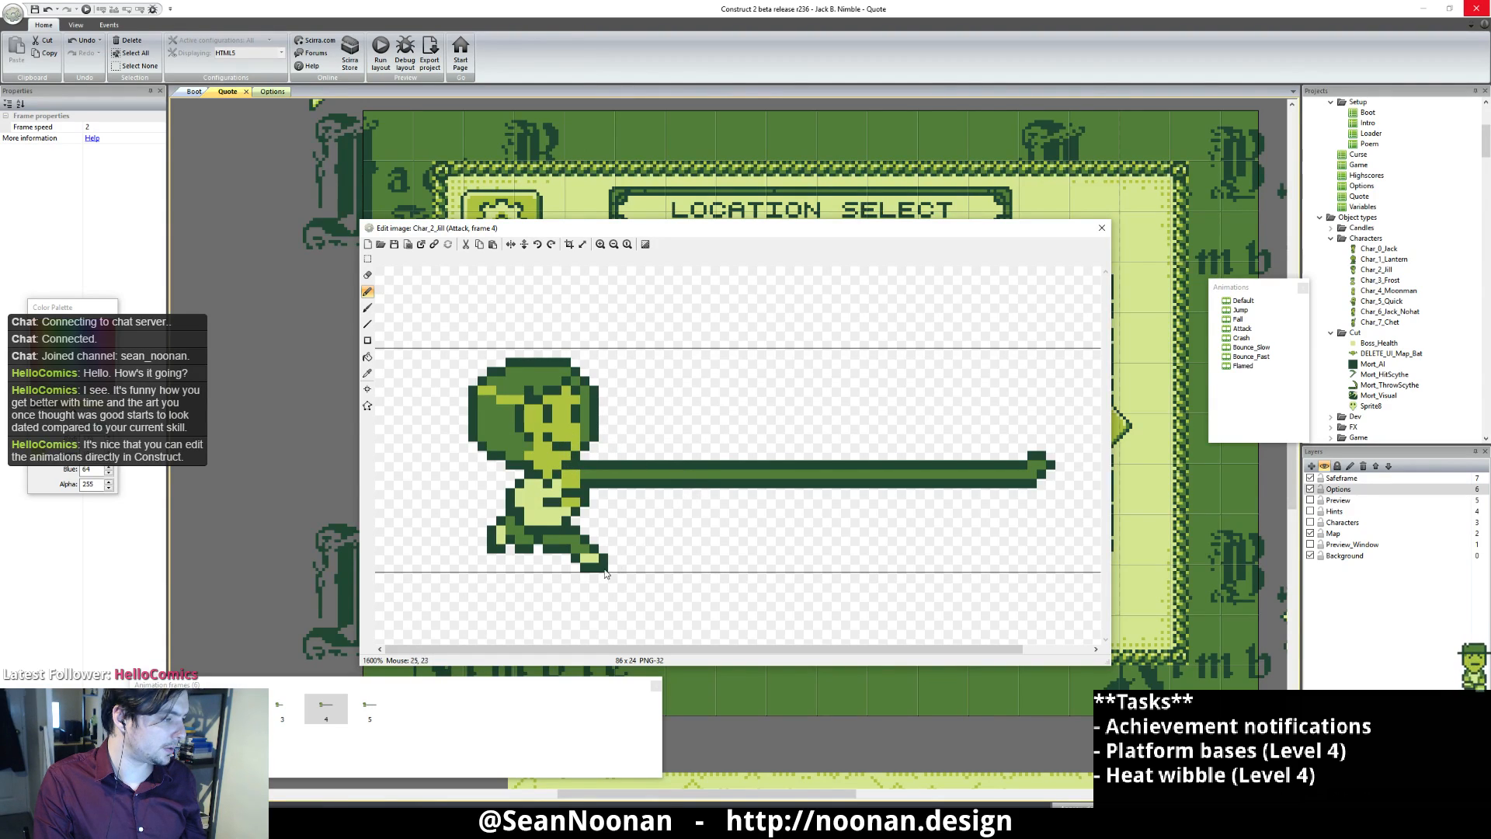
pyautogui.click(367, 259)
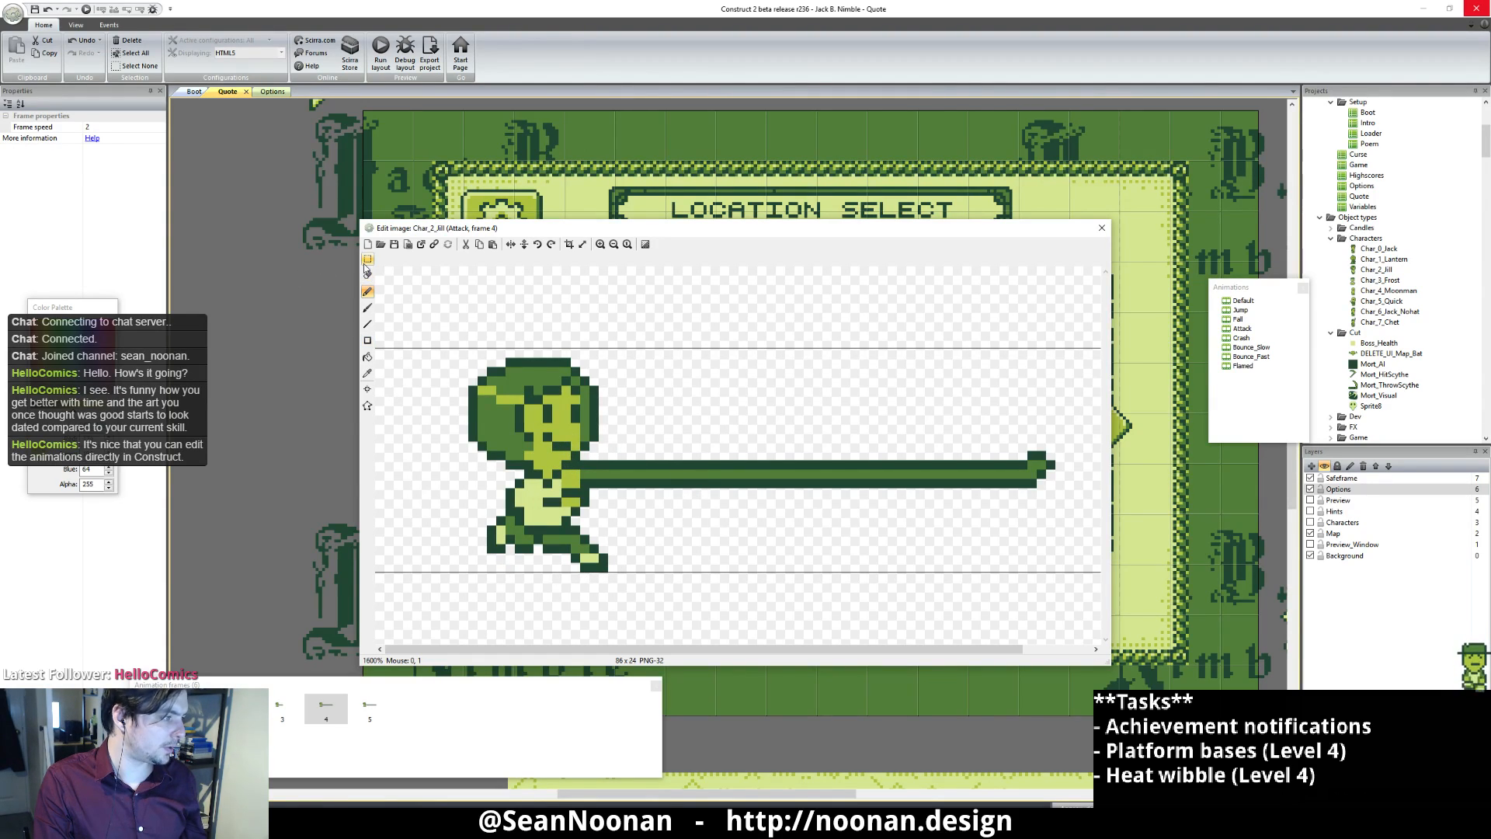
pyautogui.click(290, 715)
pyautogui.click(333, 705)
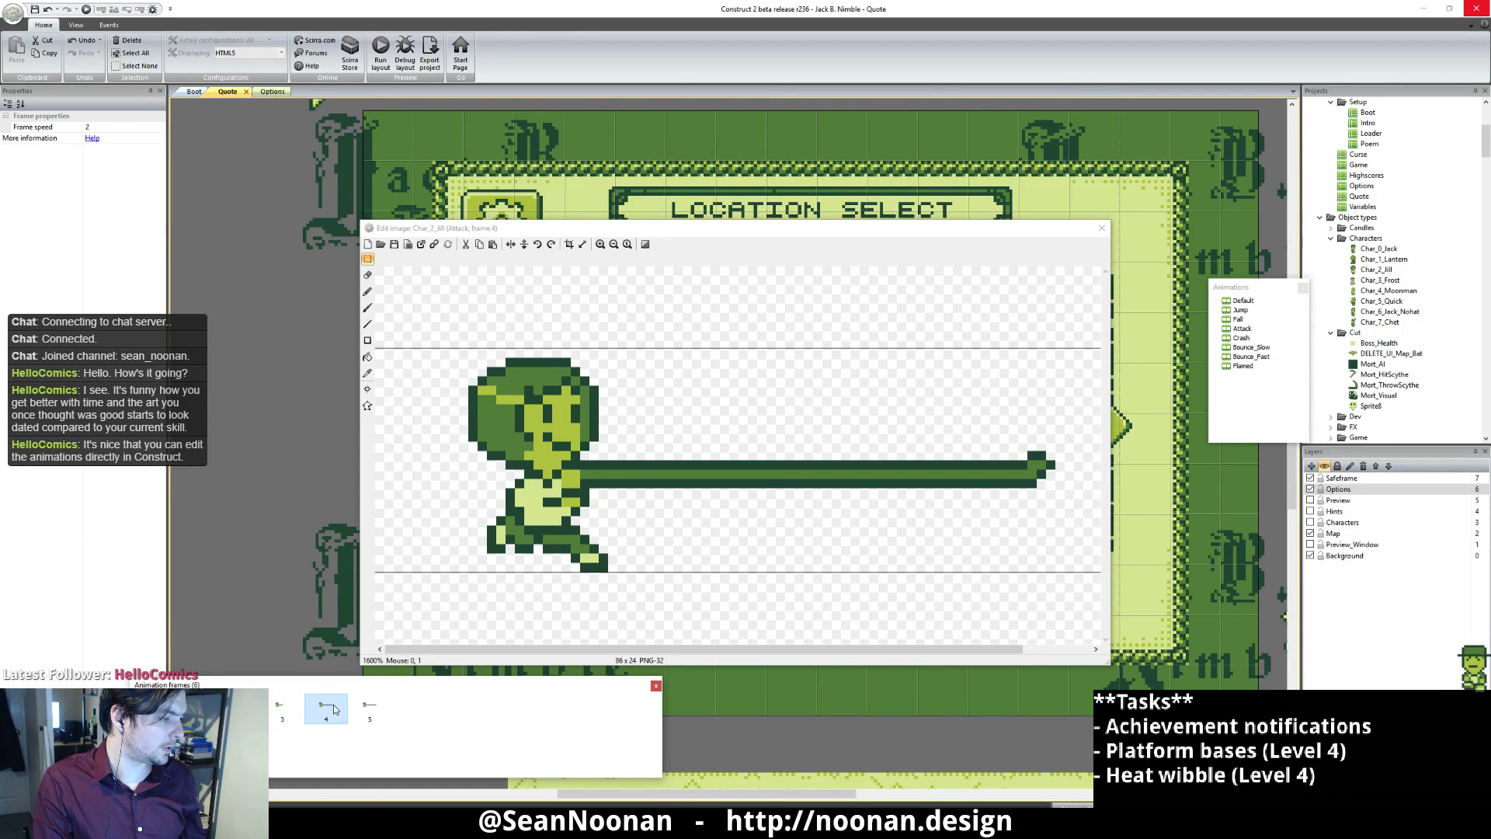
# Step: Copy the head from Attack frame 4, paste it into frame 5 and align it over the existing head
pyautogui.moveTo(440, 339); pyautogui.dragTo(542, 394)
pyautogui.moveTo(616, 431); pyautogui.dragTo(700, 460)
pyautogui.click(770, 374)
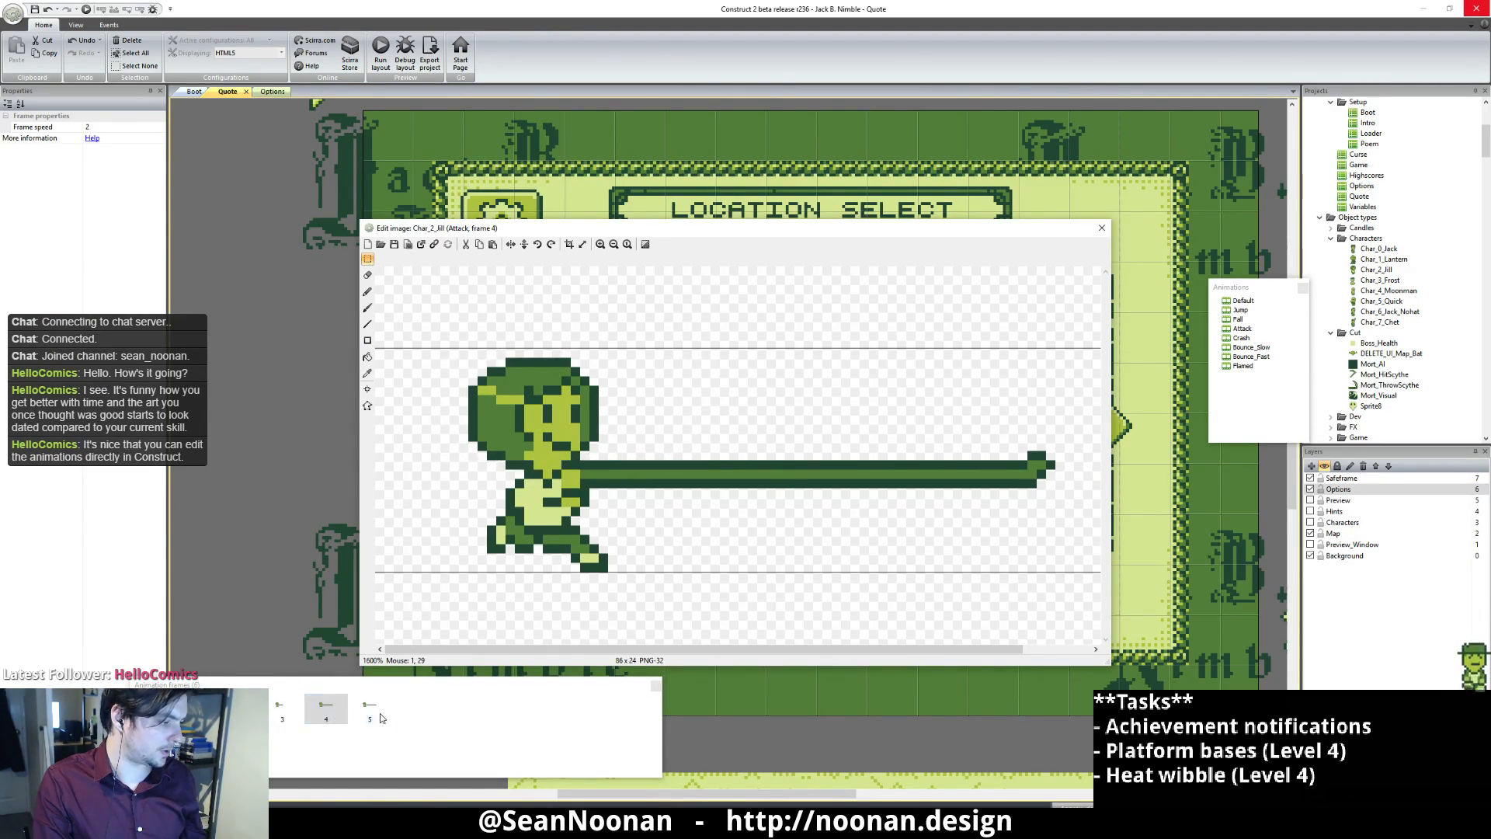
pyautogui.click(370, 710)
pyautogui.click(776, 379)
pyautogui.hotkey('ctrl', 'v')
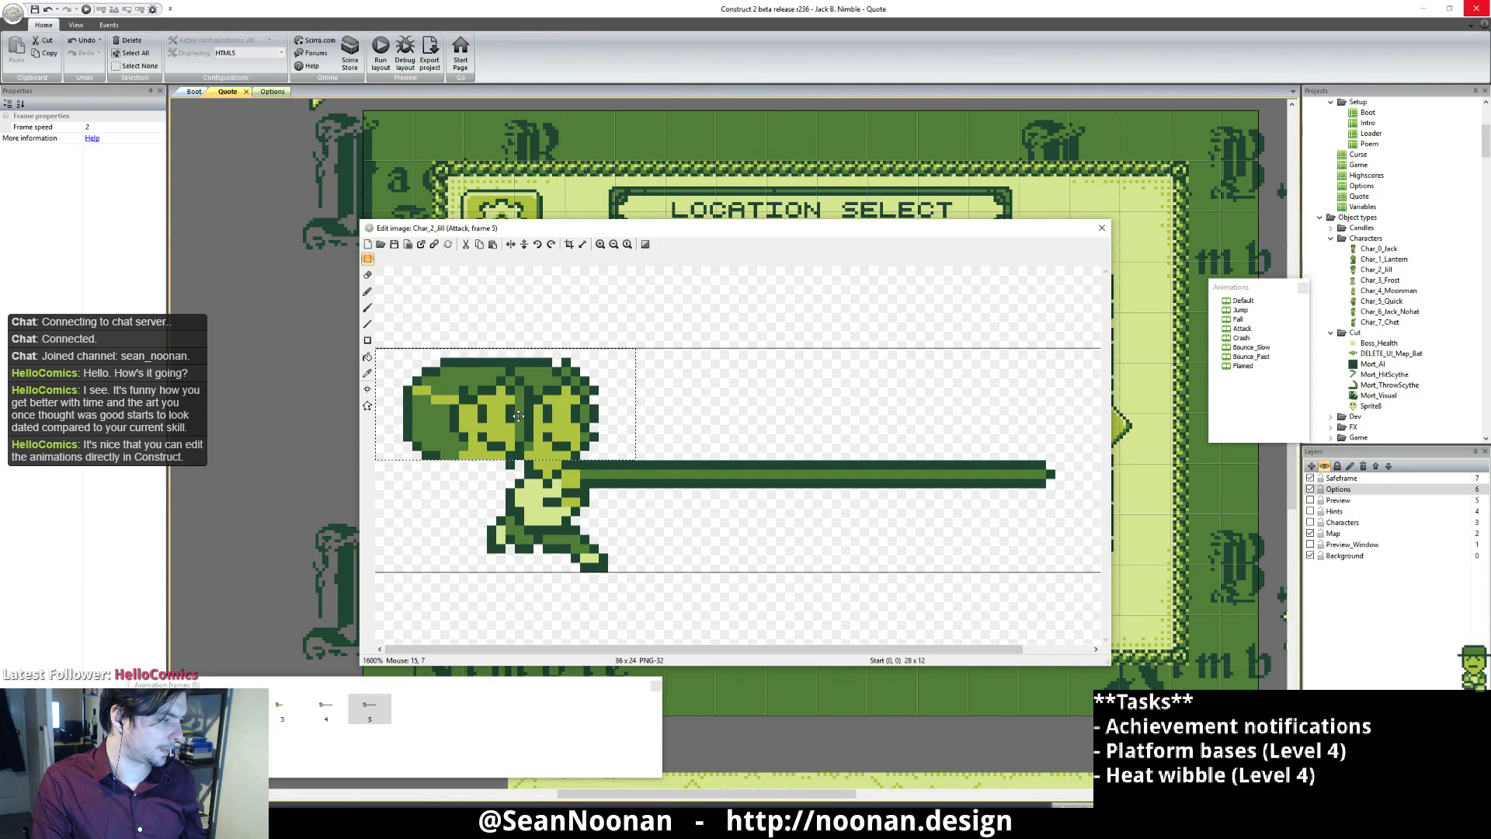
pyautogui.moveTo(521, 414); pyautogui.dragTo(596, 422)
pyautogui.moveTo(585, 420)
pyautogui.mouseDown()
pyautogui.moveTo(590, 392)
pyautogui.moveTo(588, 416)
pyautogui.mouseUp()
pyautogui.click(723, 379)
# Step: Touch up the neck pixel below the hair in Attack frame 5 and check the sprite at small scale
pyautogui.click(368, 292)
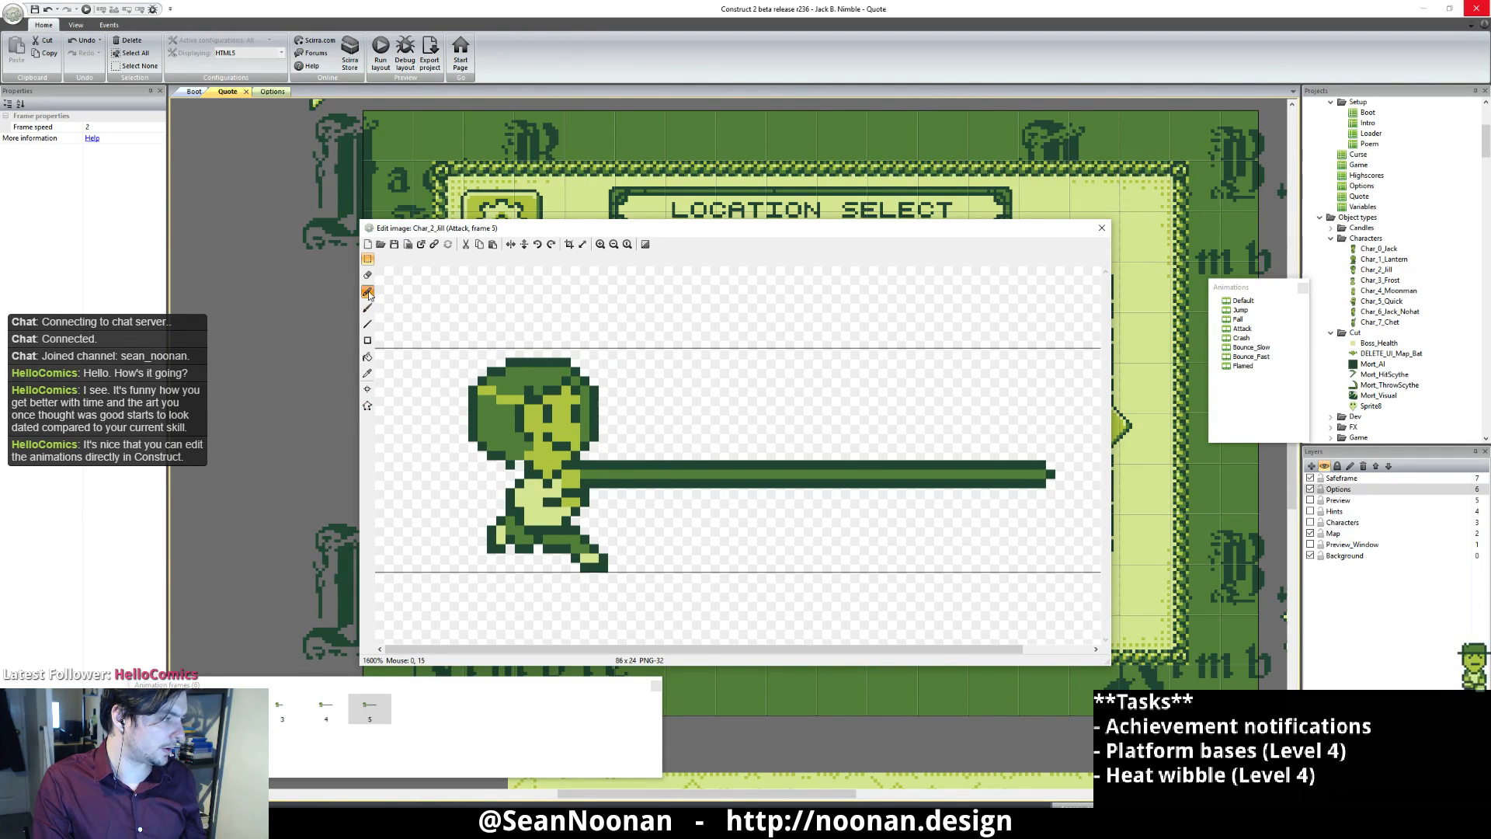
pyautogui.click(517, 466)
pyautogui.keyDown('ctrl'); pyautogui.scroll(-2, 706, 483); pyautogui.keyUp('ctrl')
pyautogui.keyDown('ctrl'); pyautogui.scroll(2, 702, 492); pyautogui.keyUp('ctrl')
pyautogui.keyDown('ctrl'); pyautogui.scroll(-3, 680, 489); pyautogui.keyUp('ctrl')
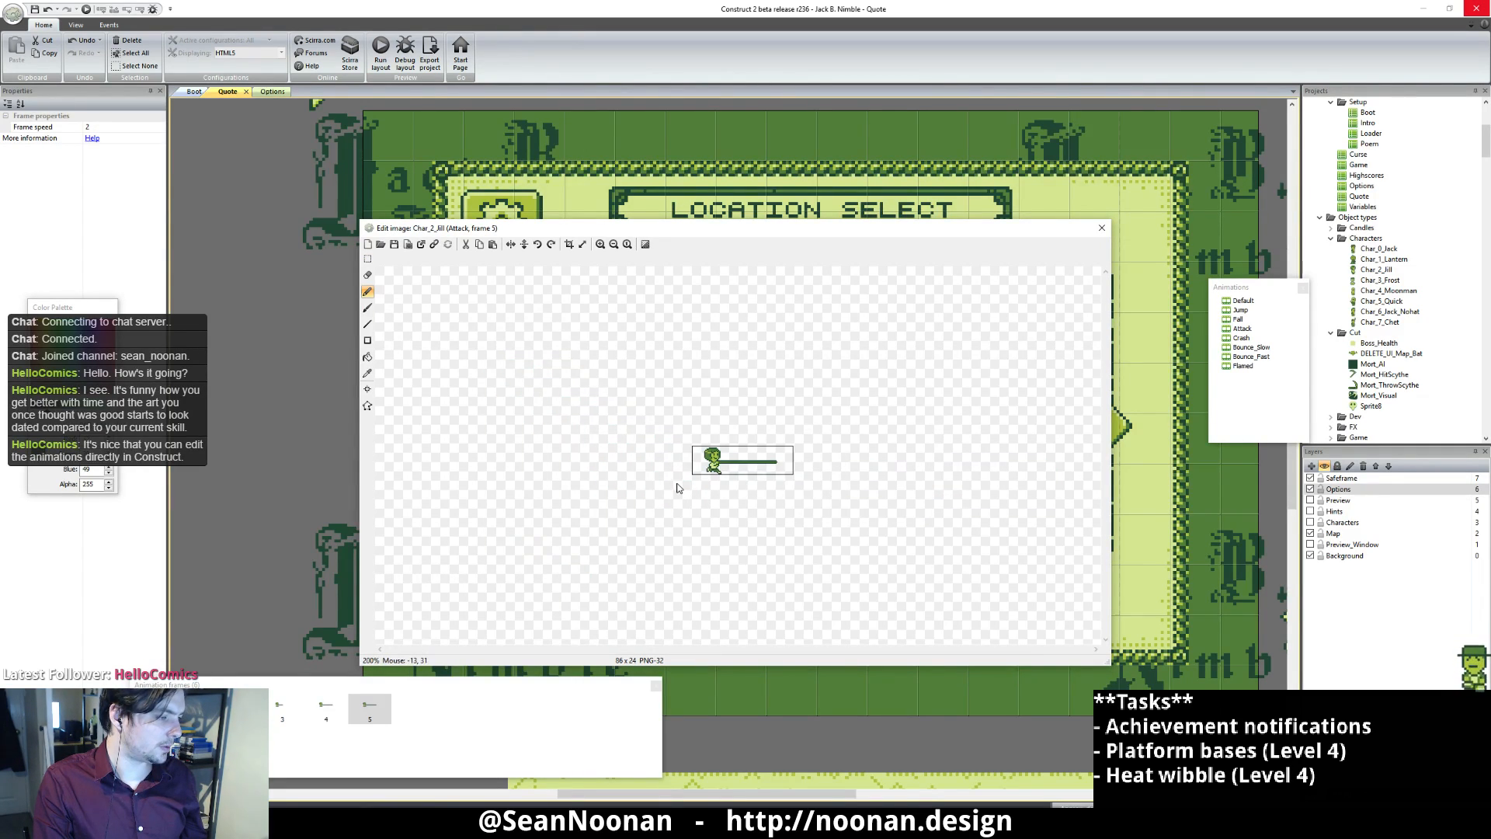
# Step: Compare the Crash, Attack, Bounce_Slow and Default animations at small scale, then close the image editor
pyautogui.click(1233, 339)
pyautogui.click(1235, 338)
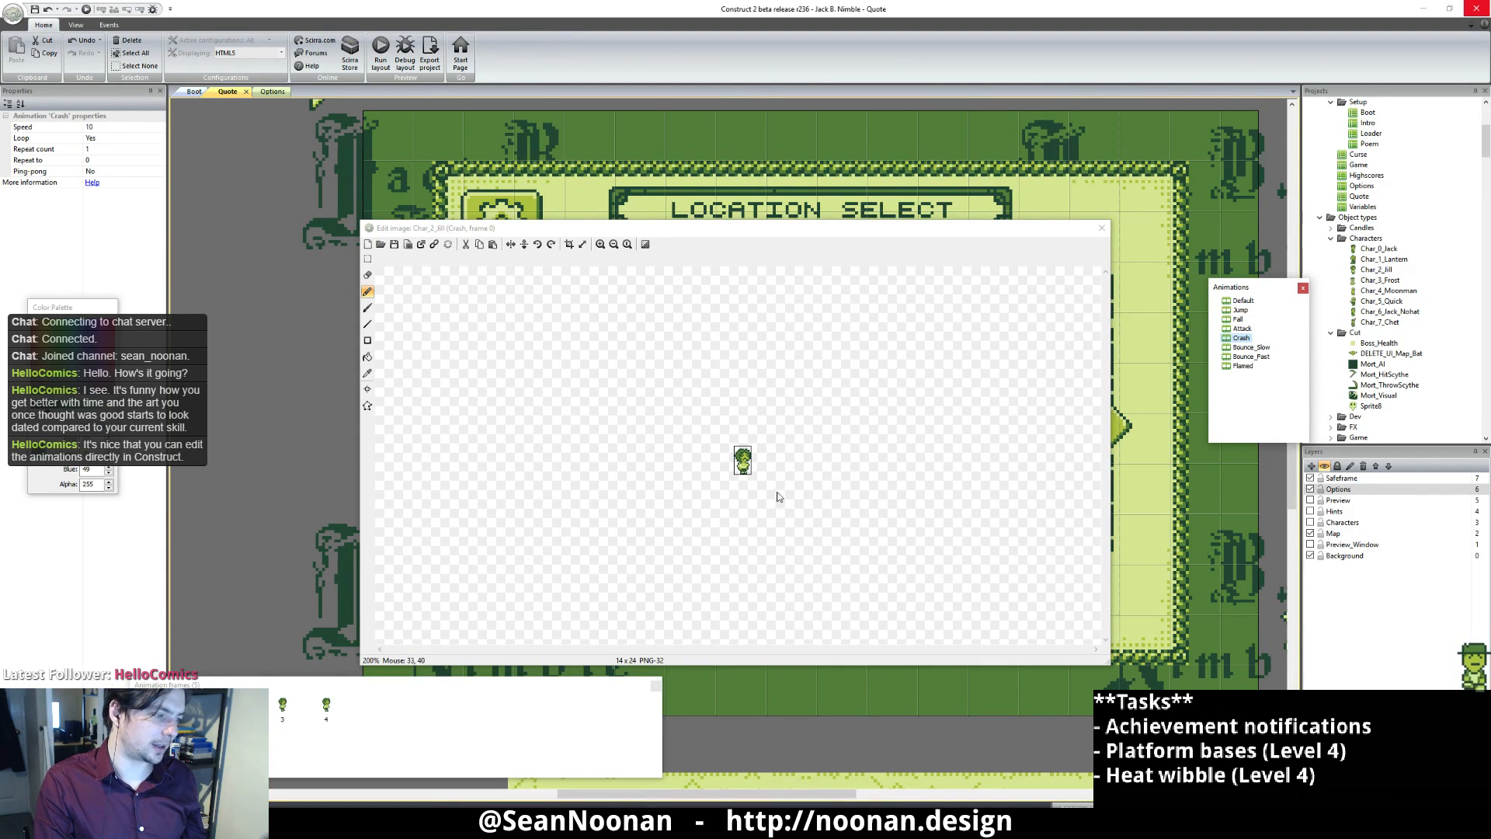
pyautogui.click(1242, 330)
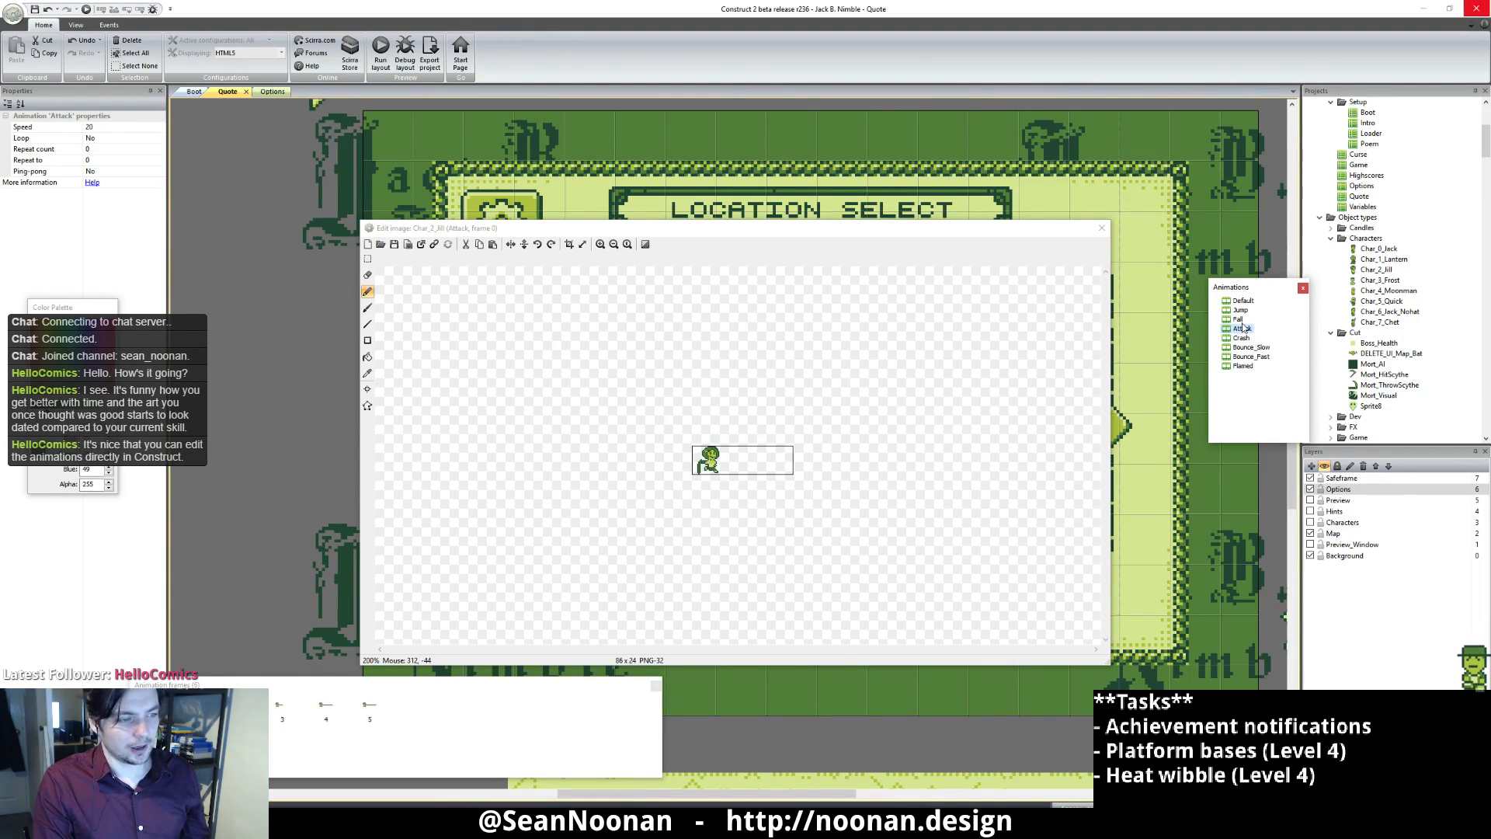
pyautogui.click(1252, 348)
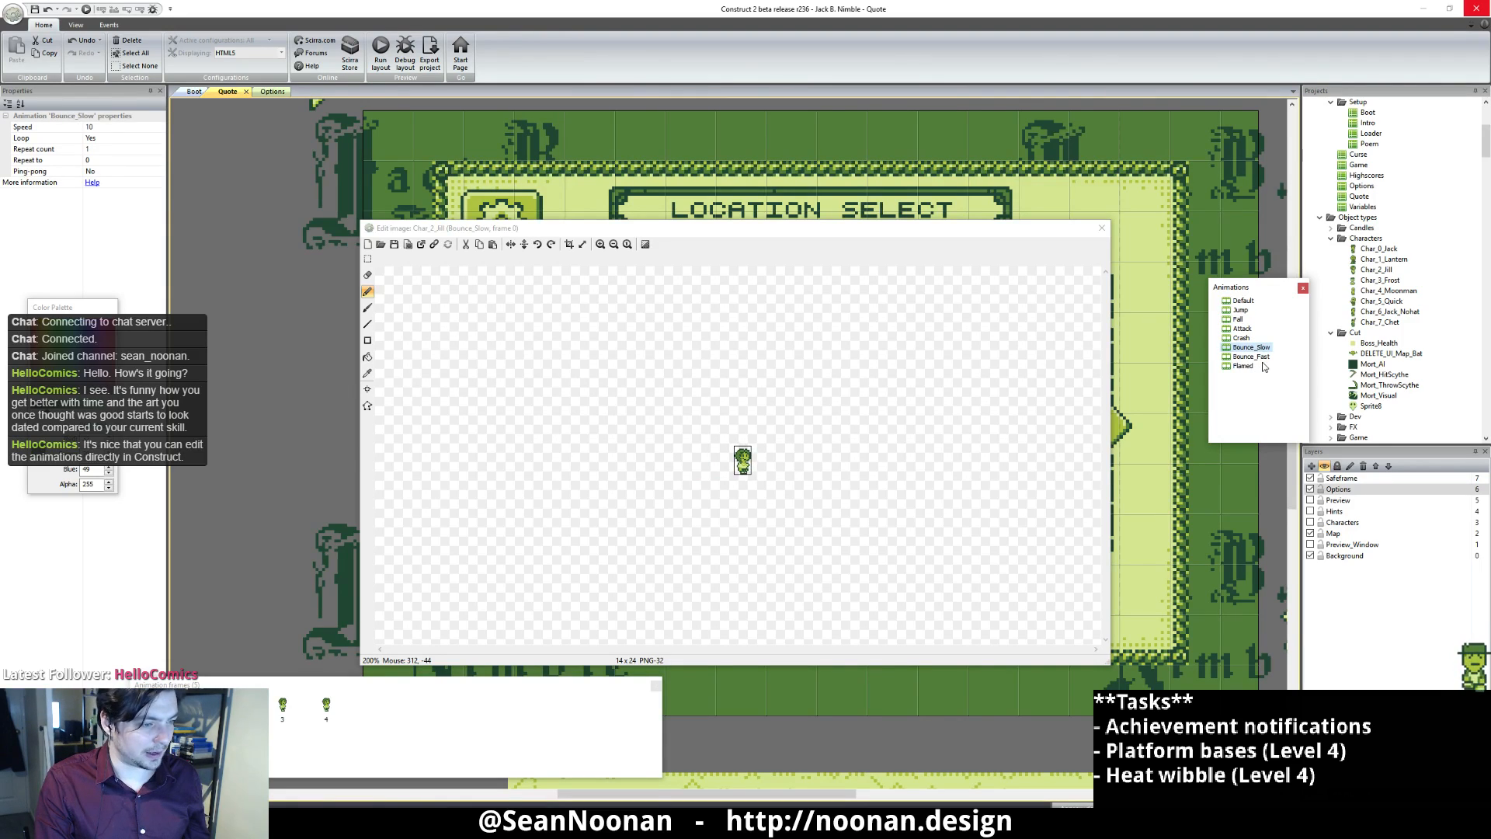
pyautogui.click(1241, 301)
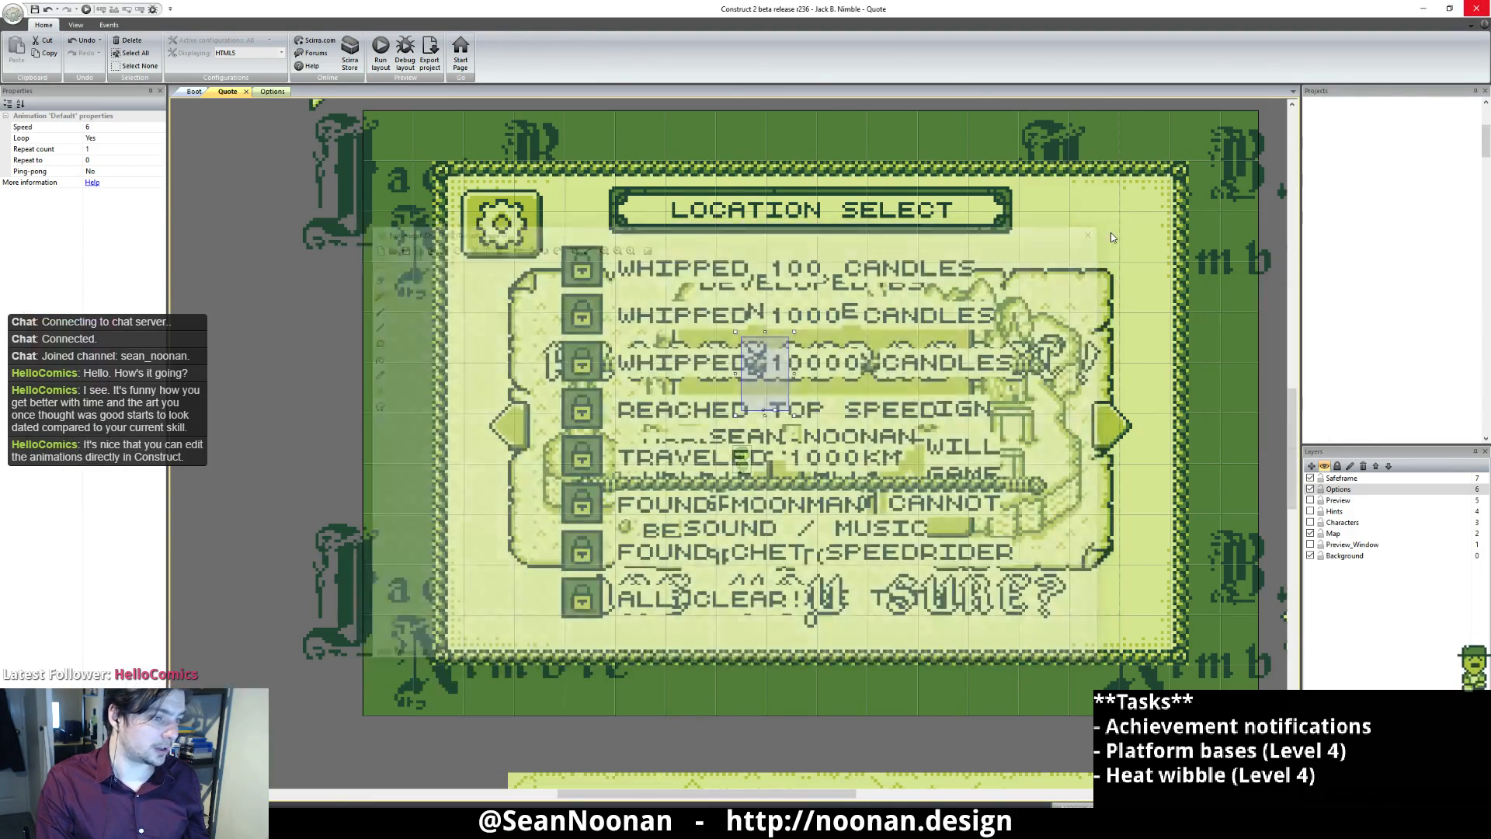
pyautogui.click(1101, 229)
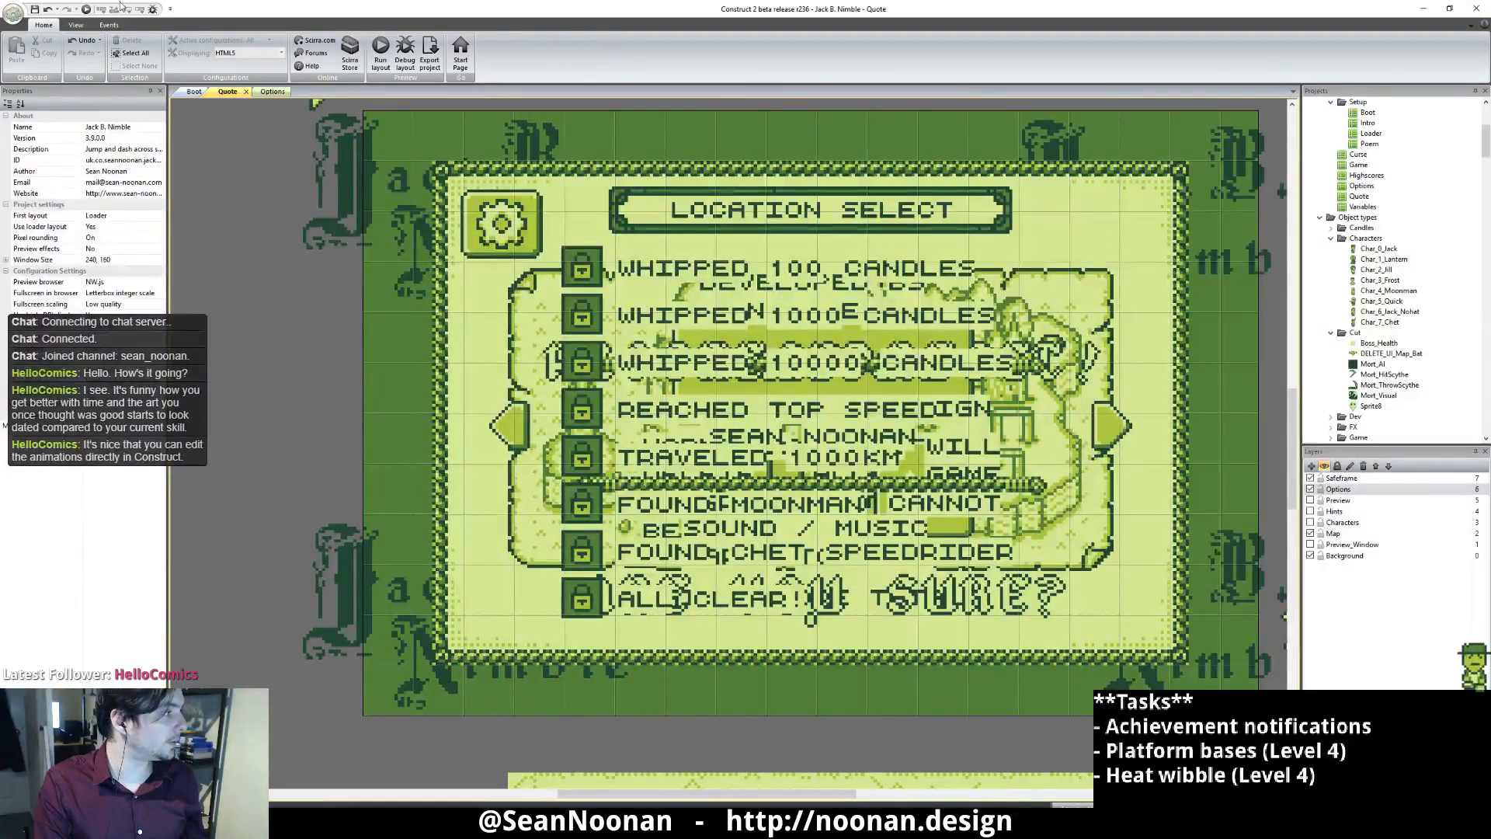
# Step: Preview the whole project and start a run in The Citadel with Jill Nimble as the character
pyautogui.click(85, 9)
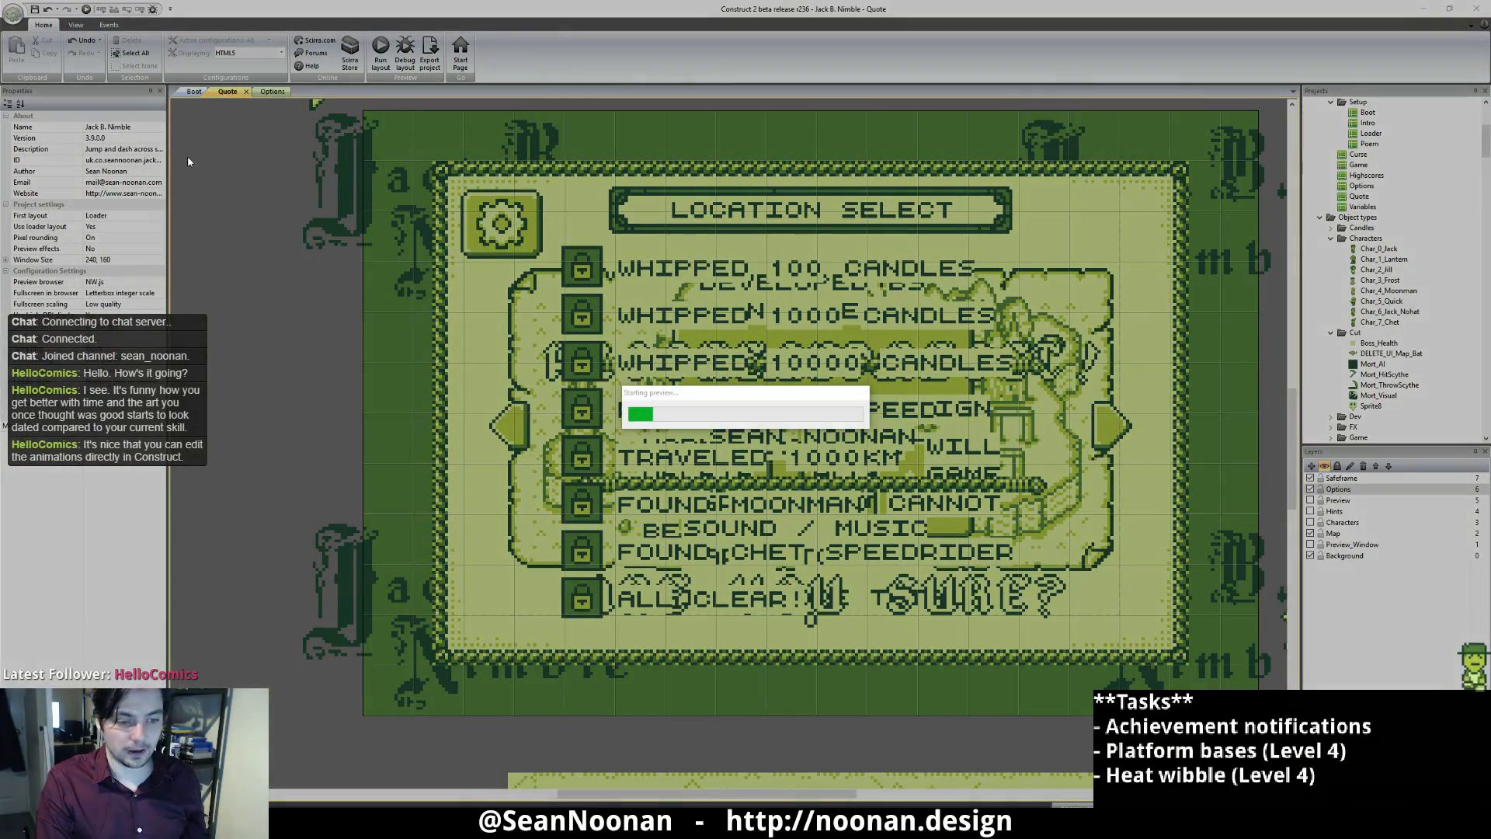
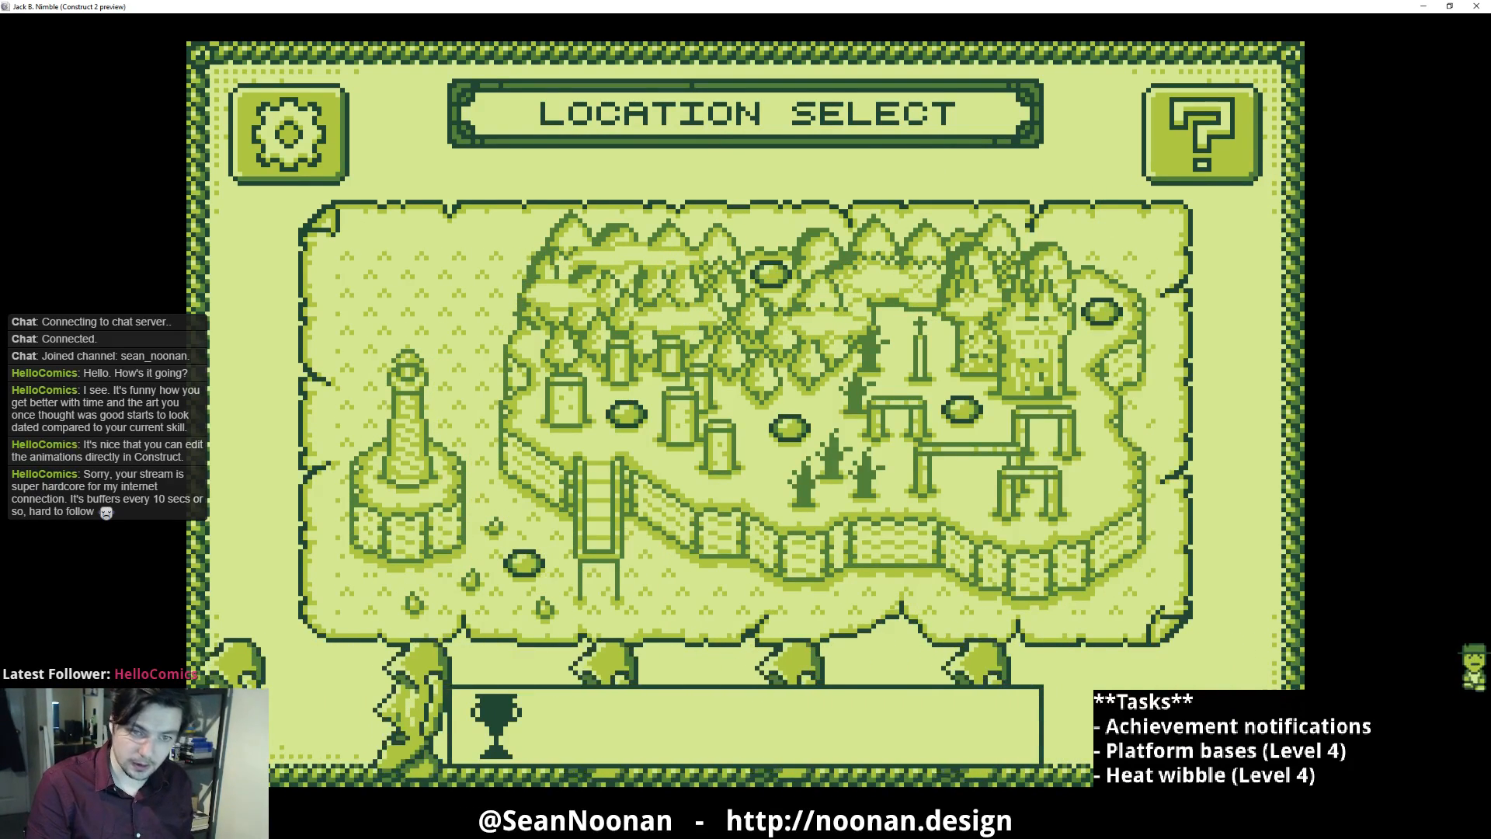
pyautogui.click(1081, 314)
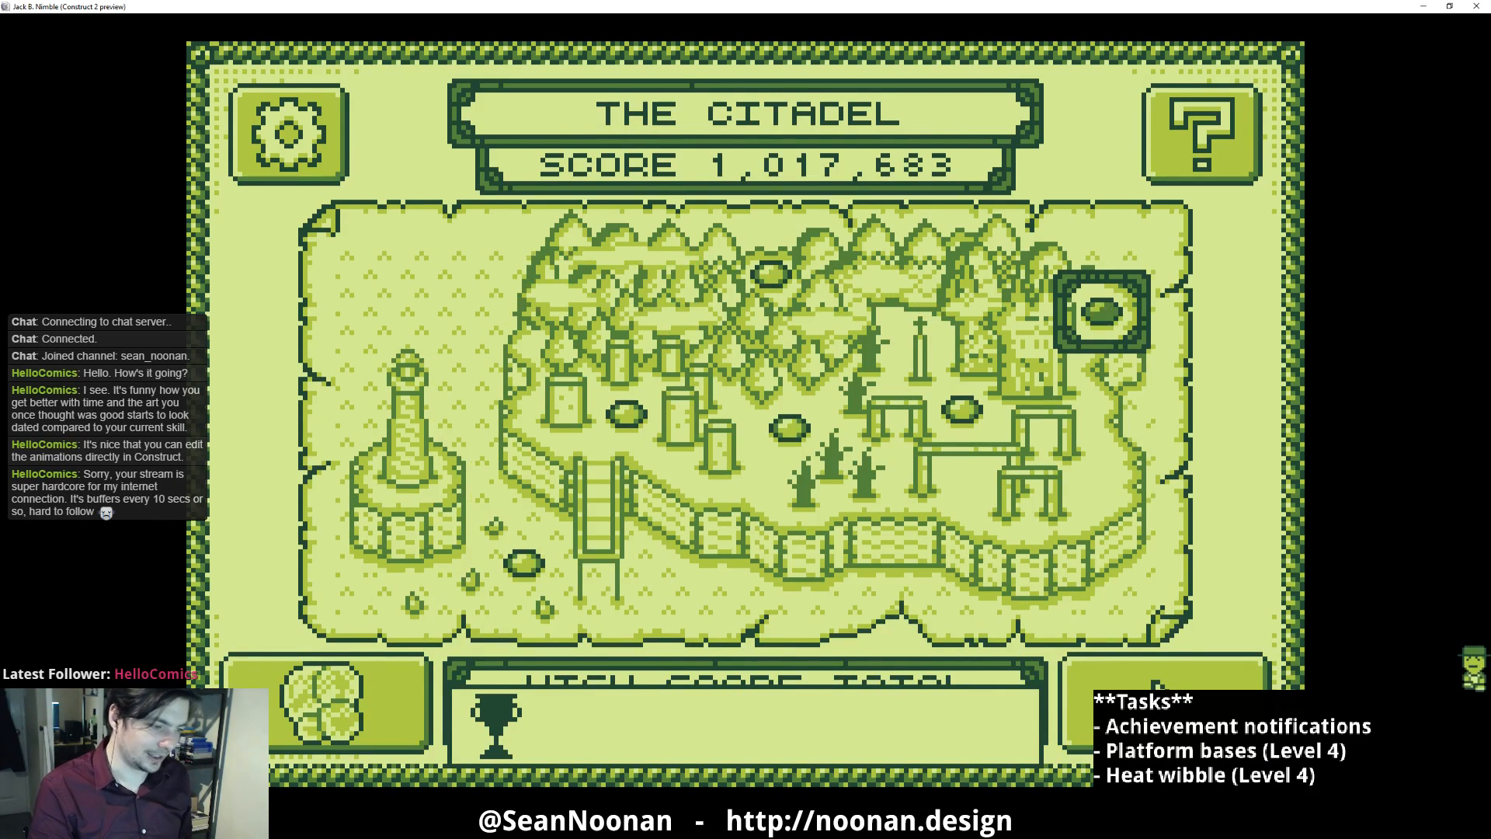
pyautogui.click(1155, 684)
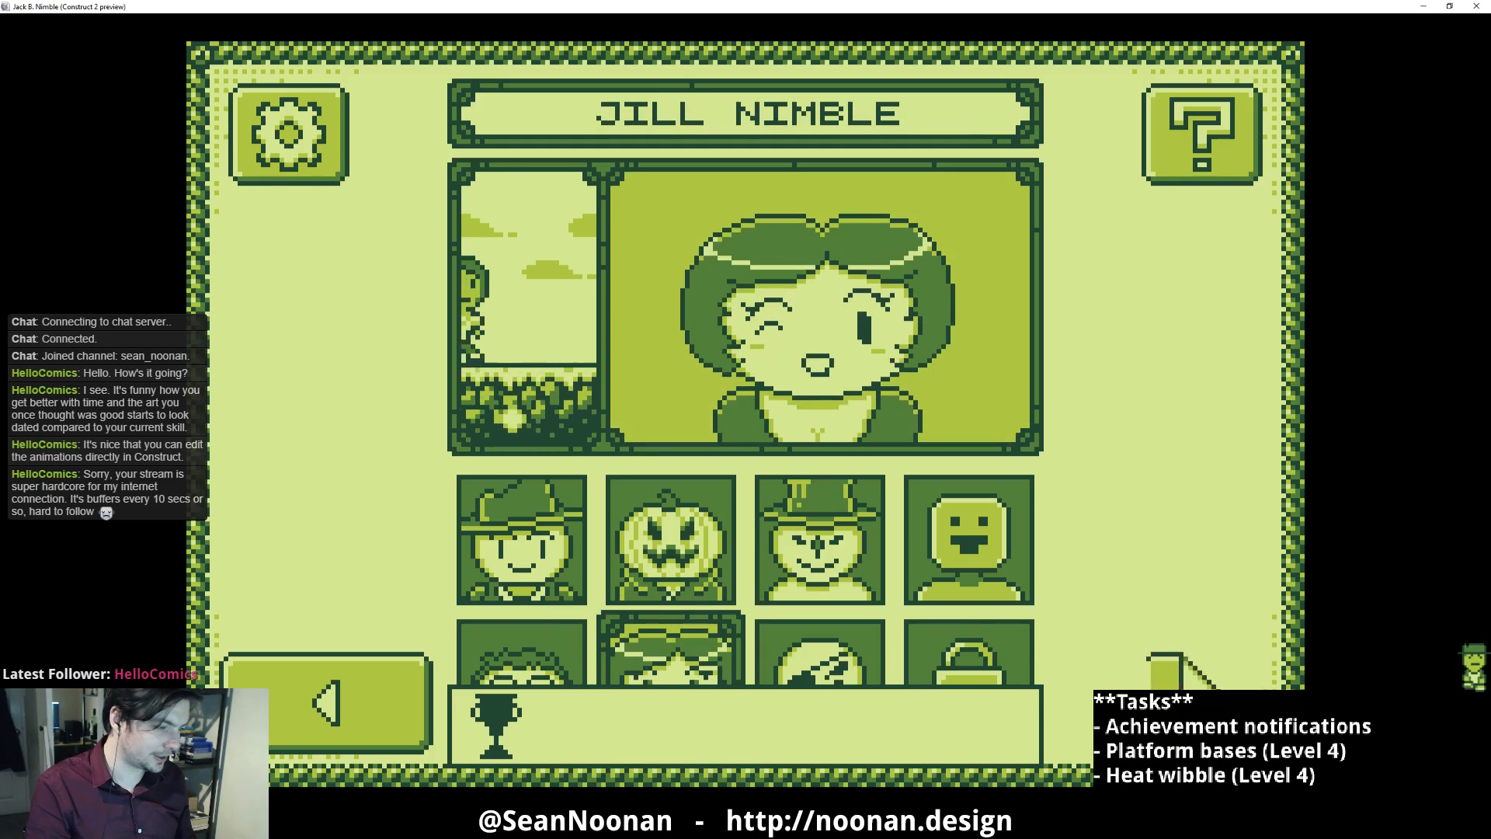
pyautogui.click(1157, 685)
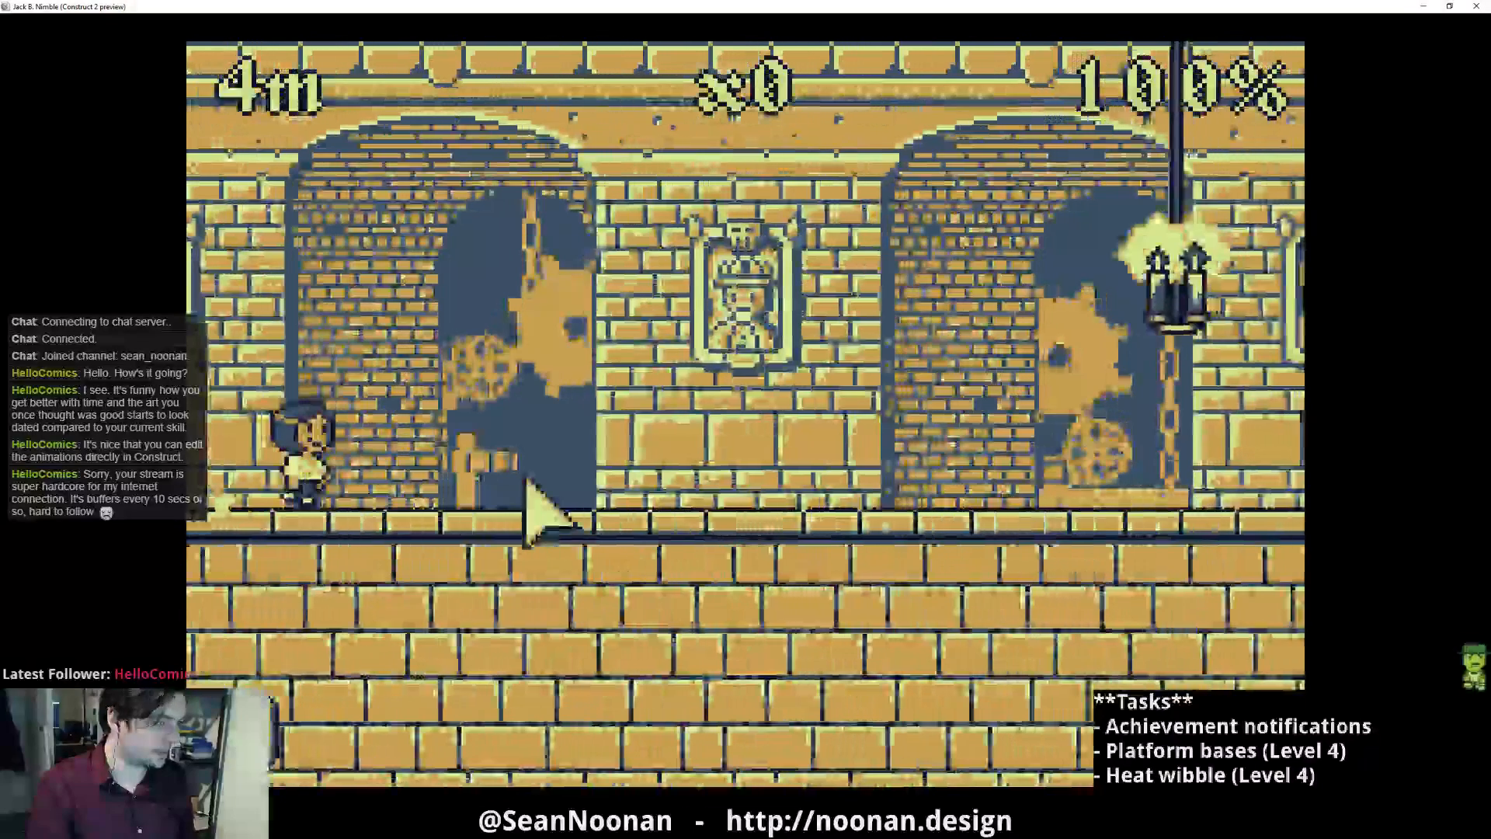
# Step: Playtest Jill's run through The Citadel, jumping and attacking to examine the redrawn sprite in motion until the run ends
pyautogui.click(640, 519)
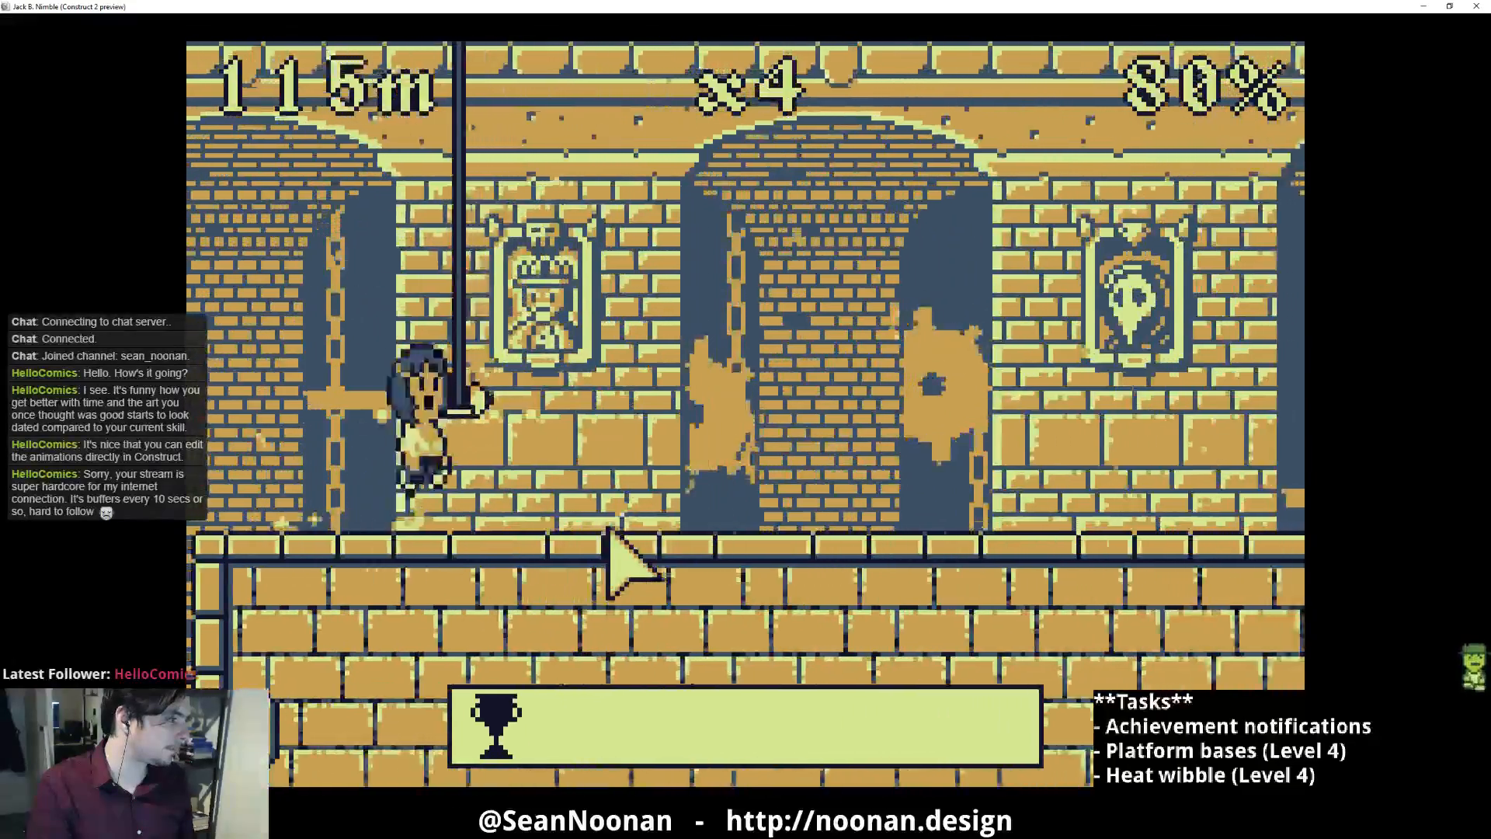
pyautogui.press('space')
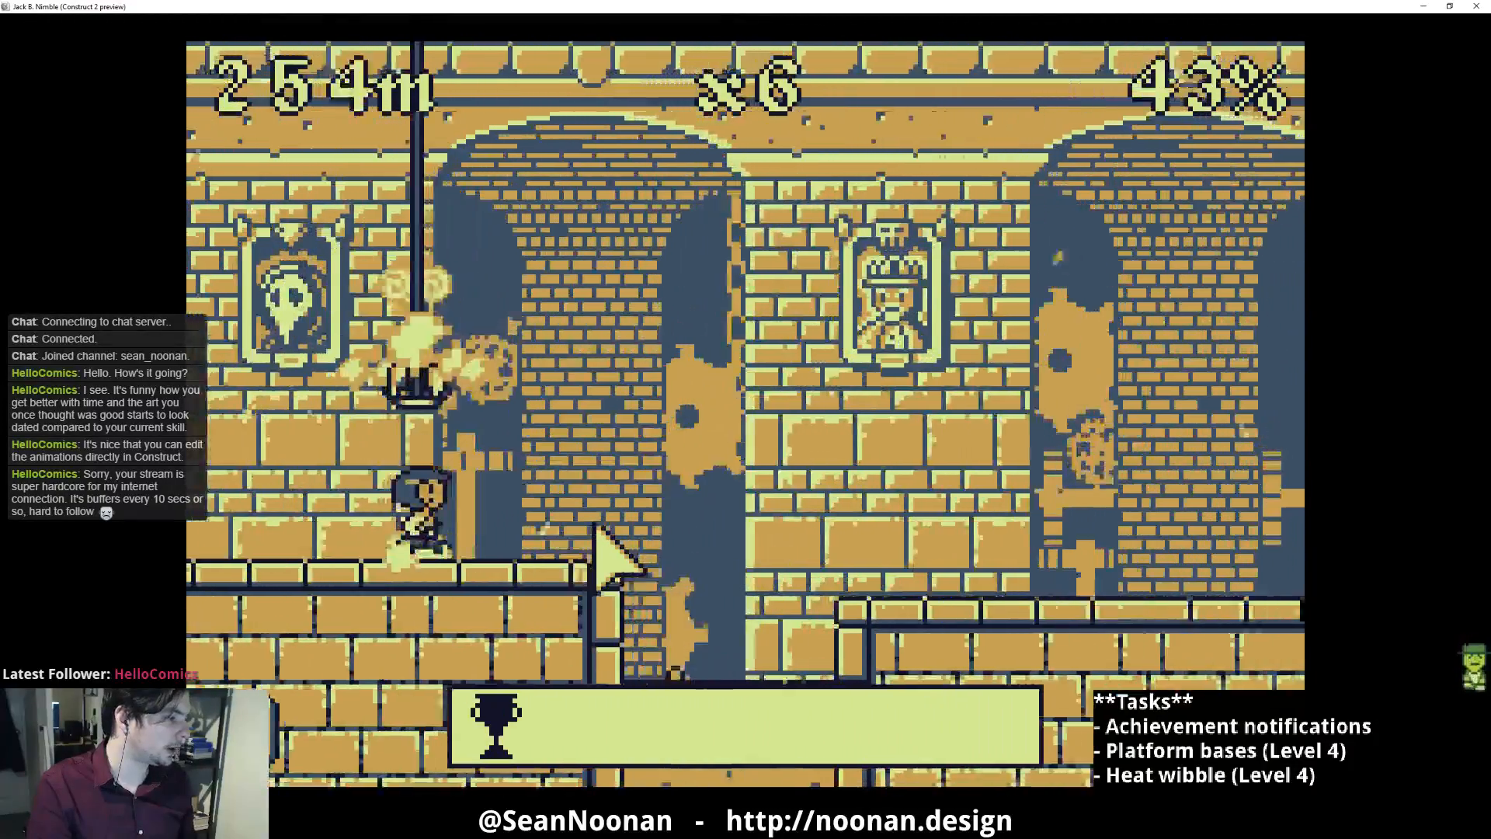
pyautogui.press('space')
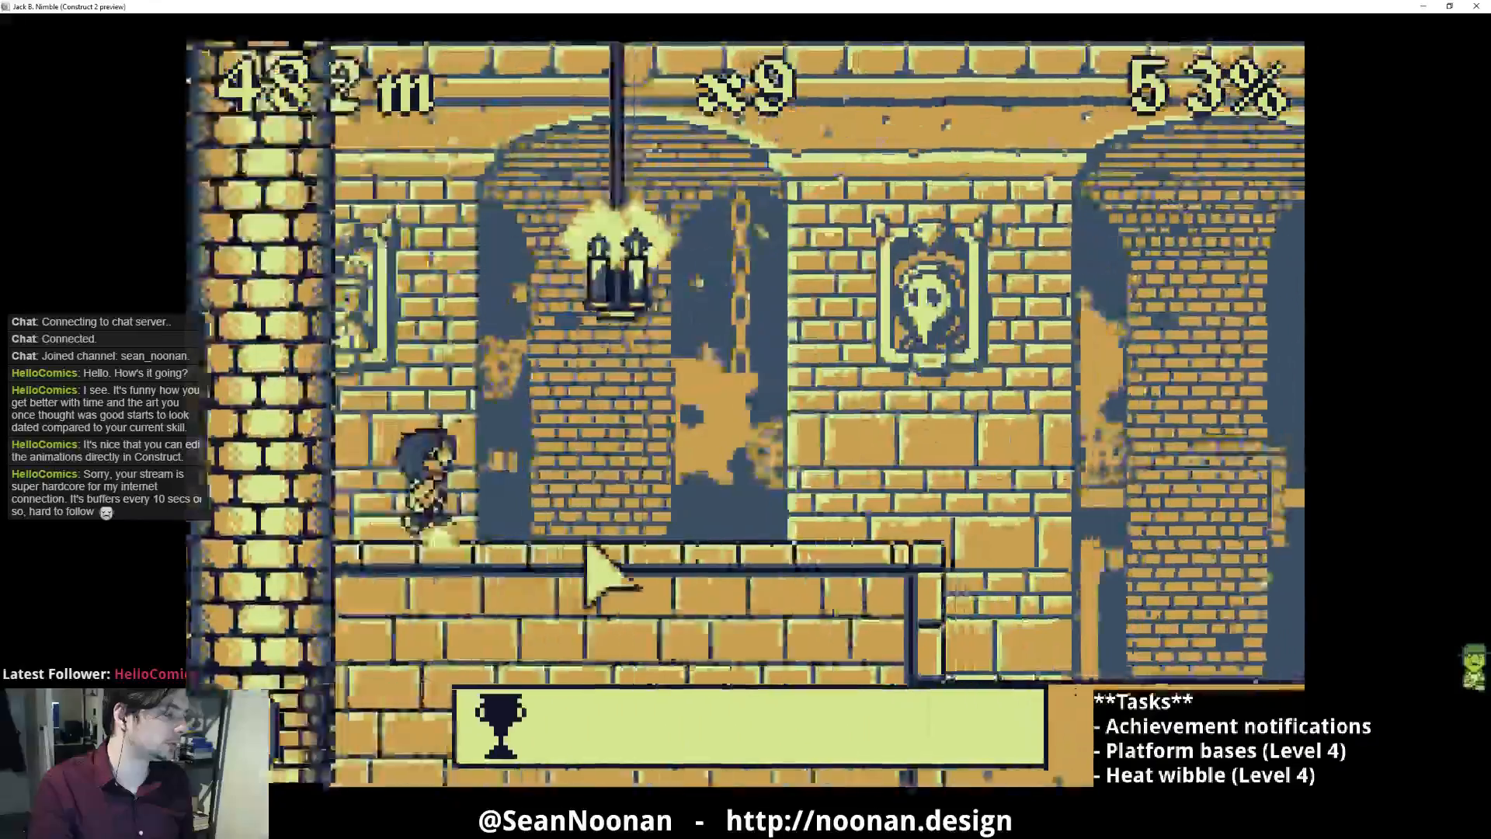
pyautogui.press('space')
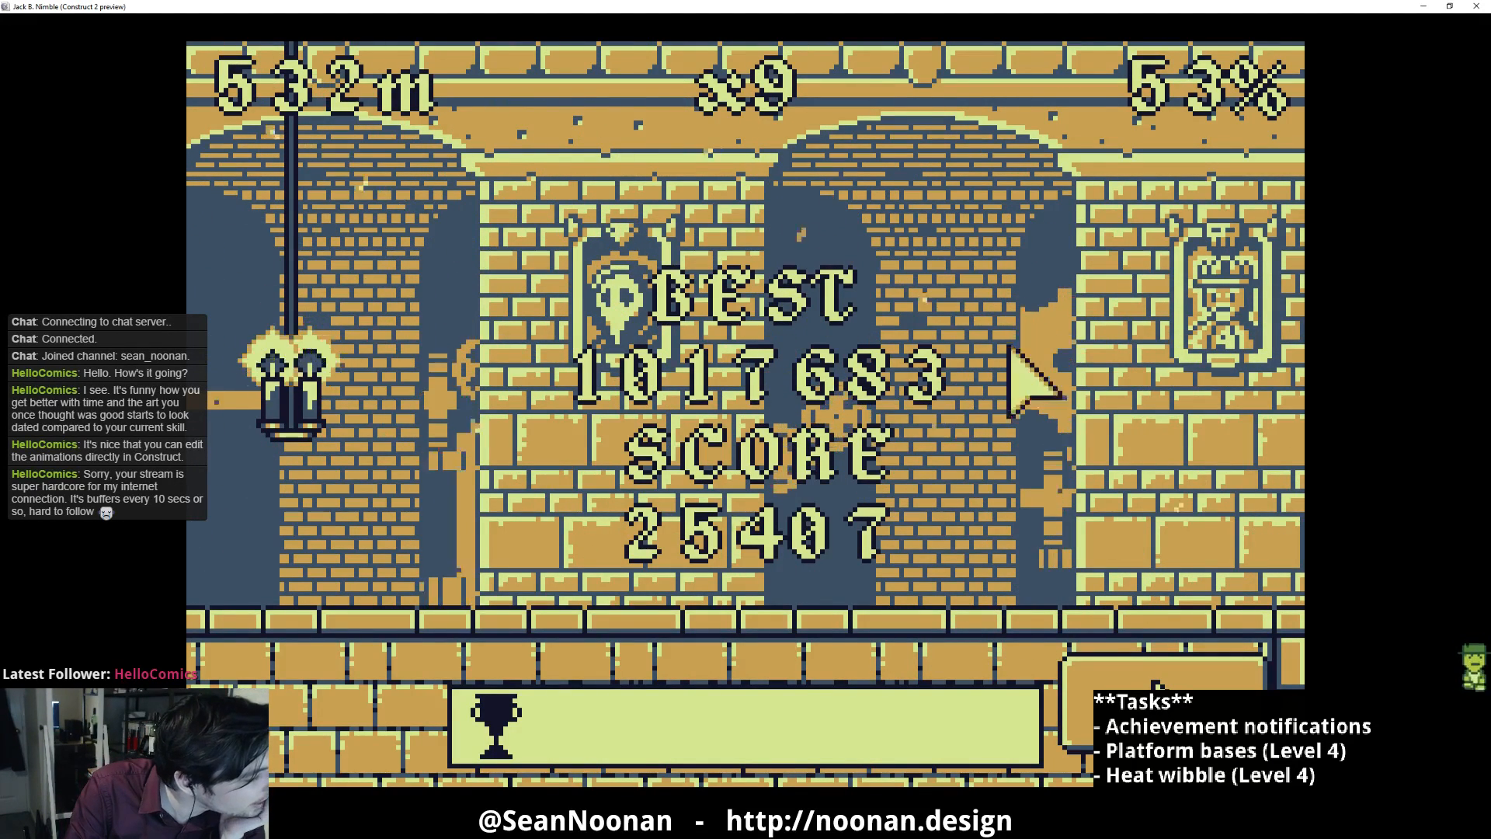
# Step: Leave the score screens and start another run from the map, with Jill as the character in the greyscale theme
pyautogui.click(1122, 703)
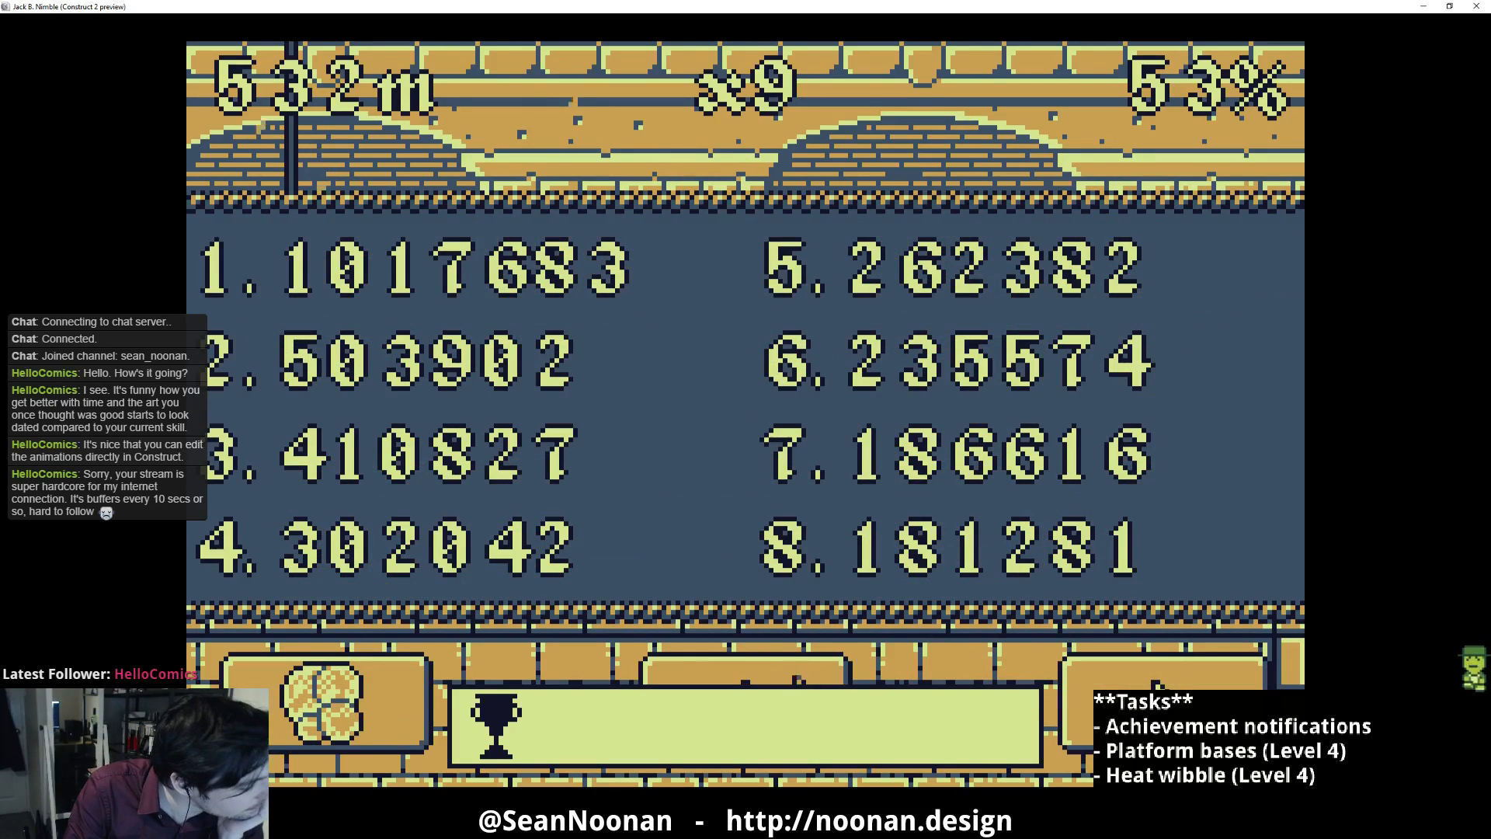
pyautogui.click(371, 693)
pyautogui.click(634, 423)
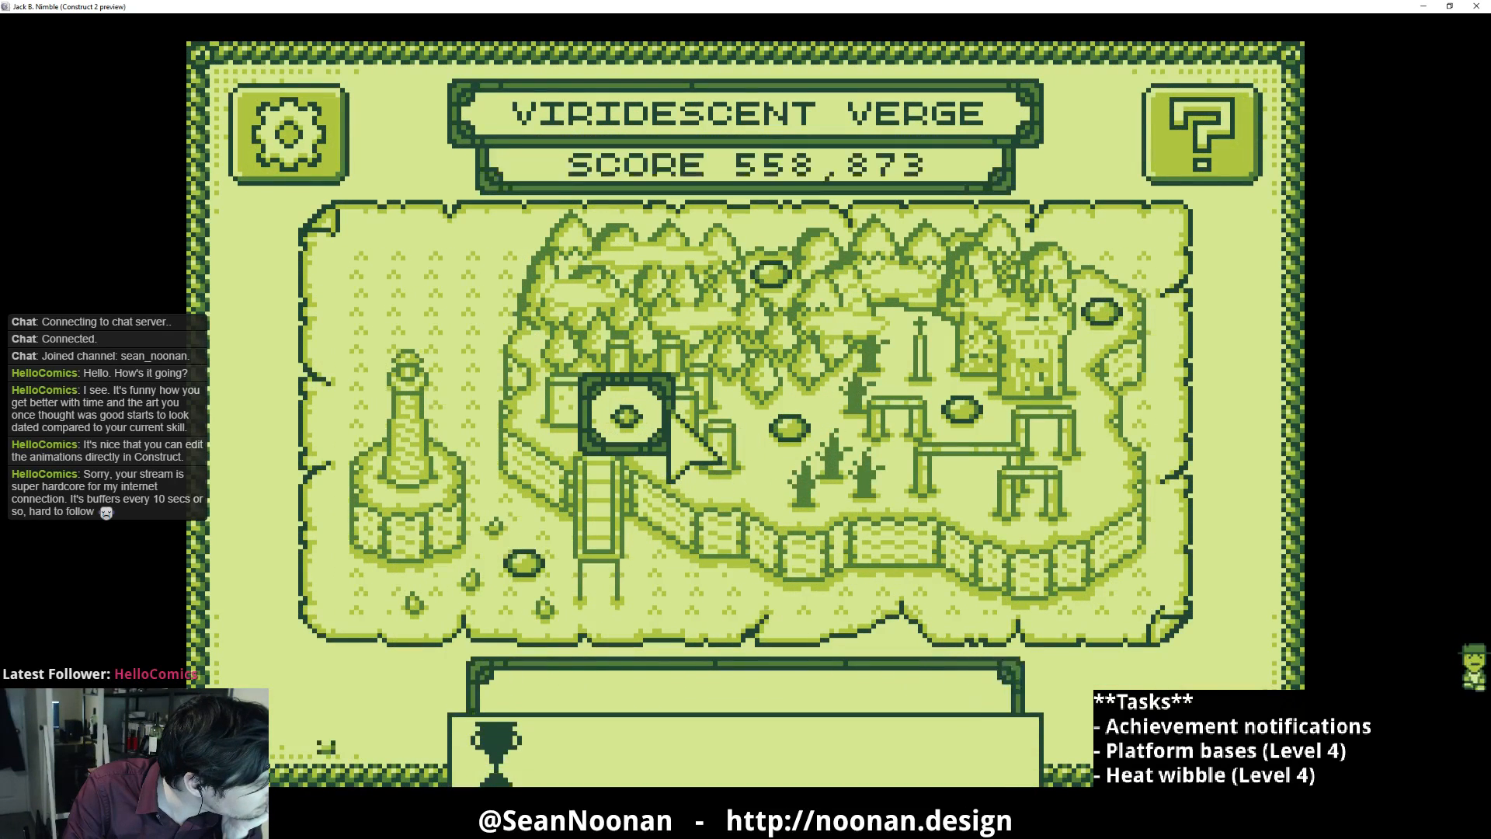
pyautogui.click(1119, 676)
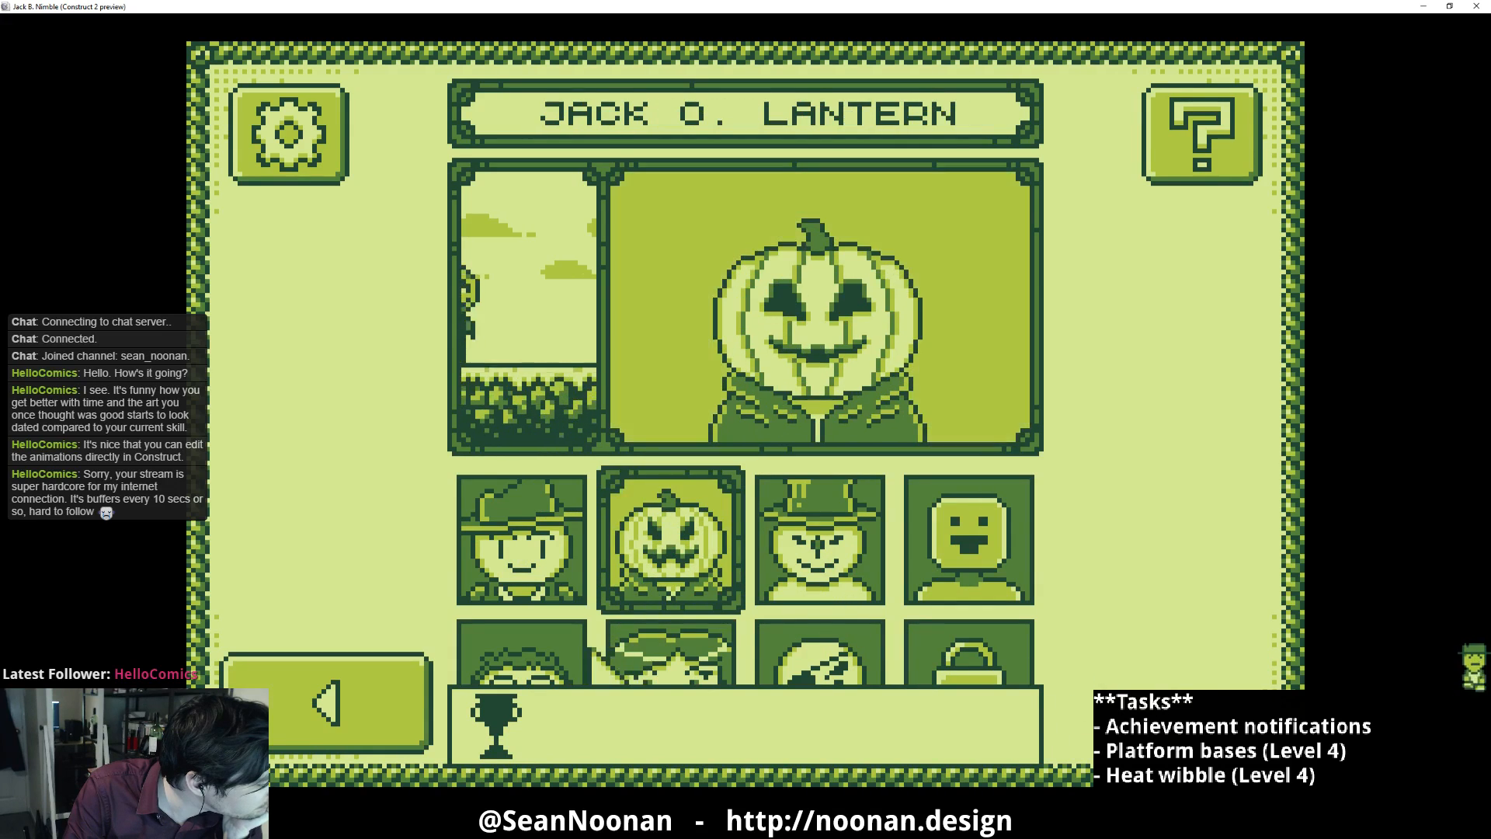
pyautogui.click(1092, 677)
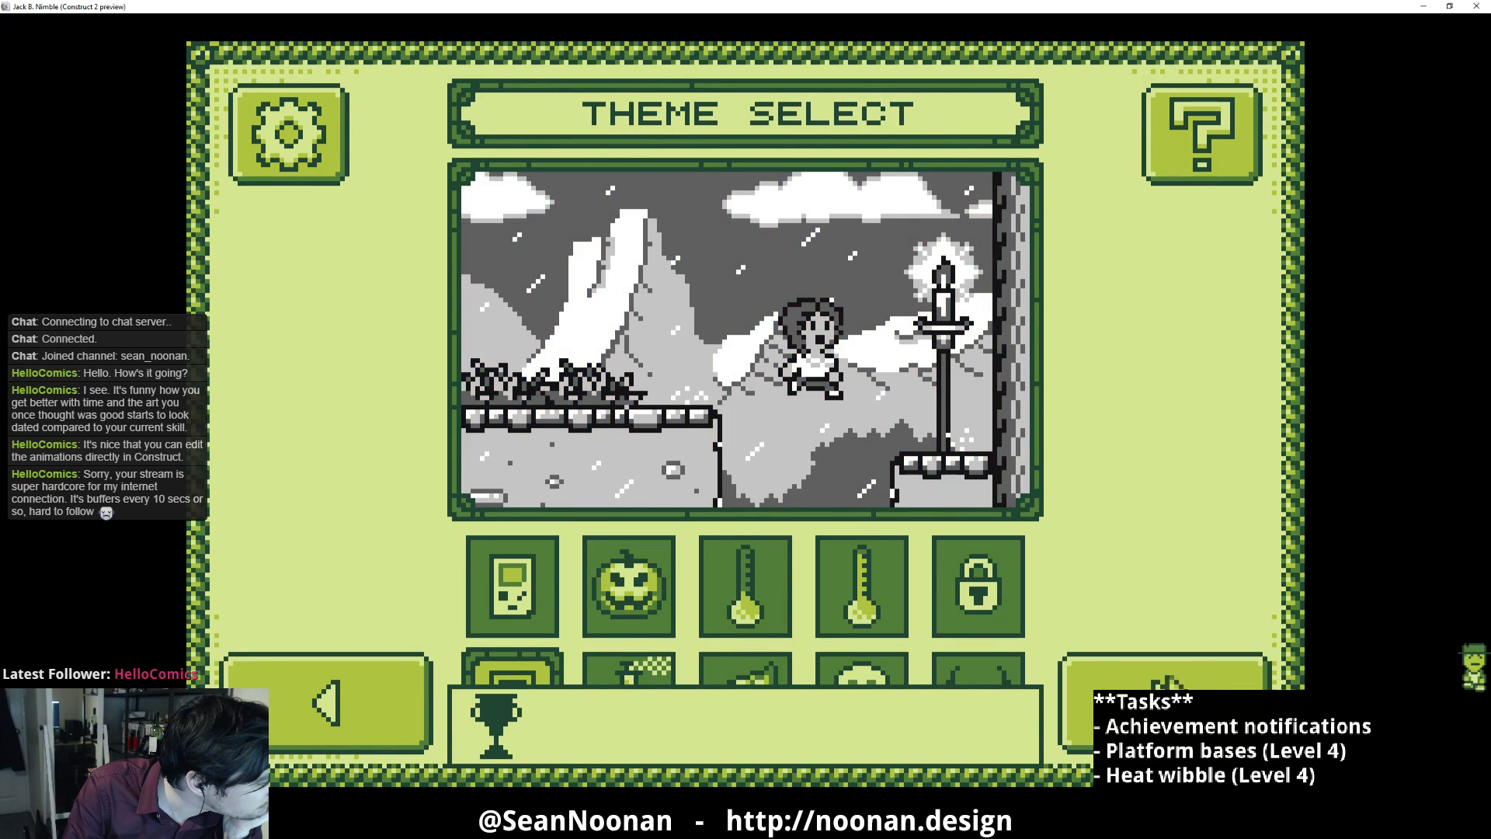
pyautogui.click(1095, 668)
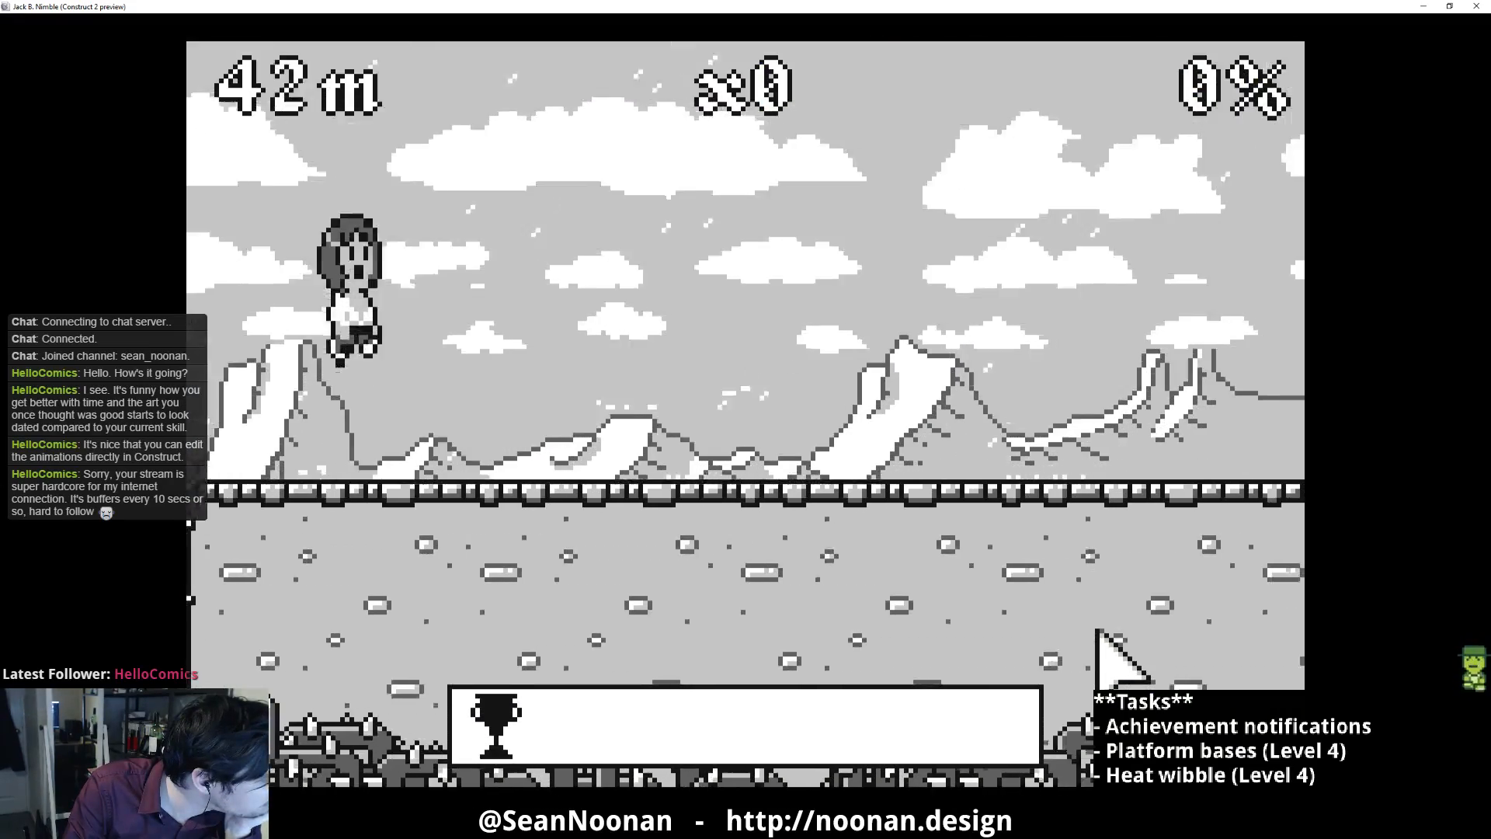
# Step: Playtest Jill's run through the mountain level, jumping and attacking to examine the redrawn sprite, and close the preview
pyautogui.press('space')
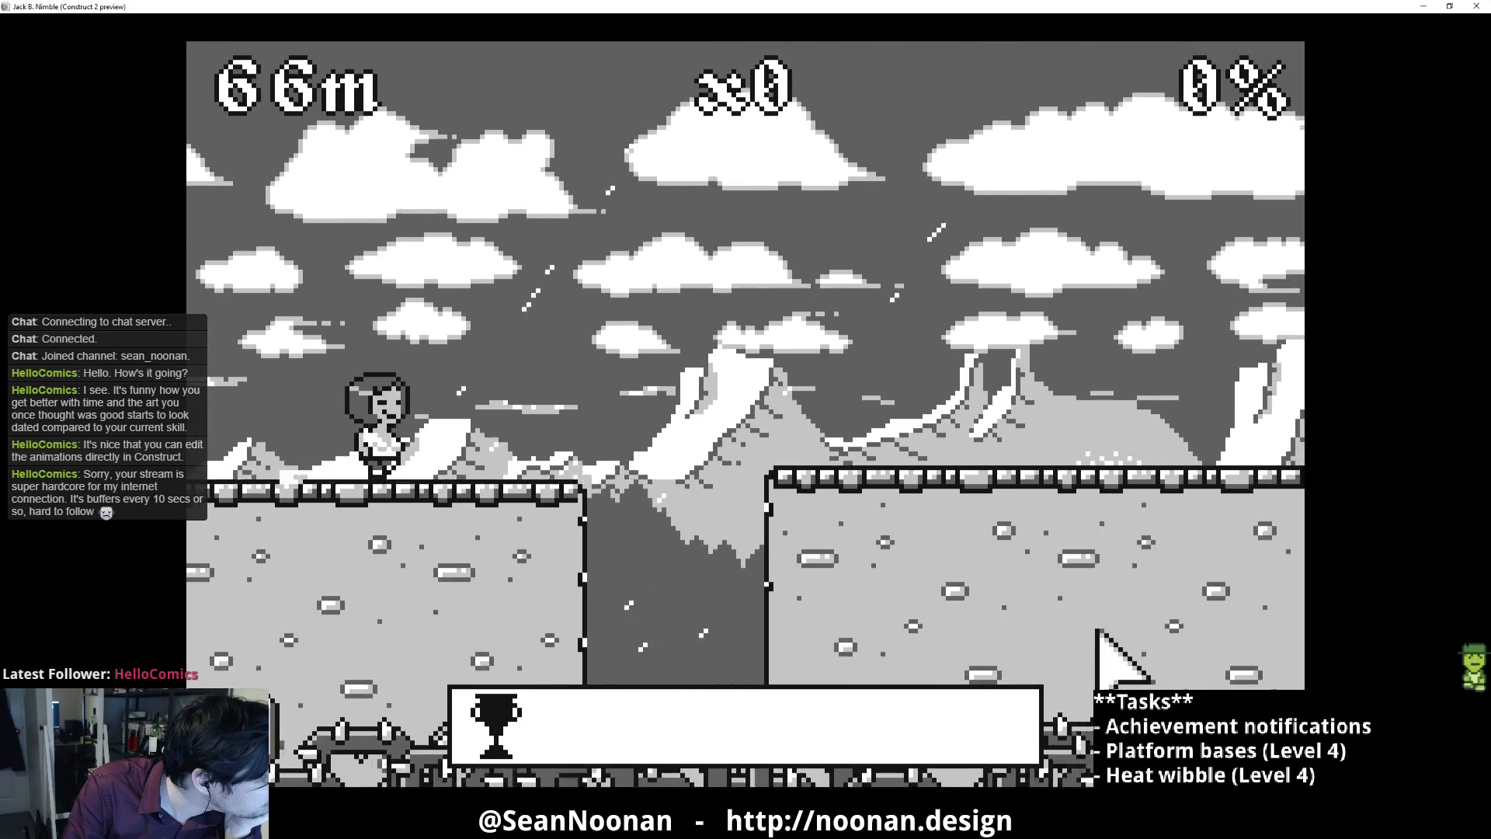
pyautogui.press('space')
pyautogui.press('space')
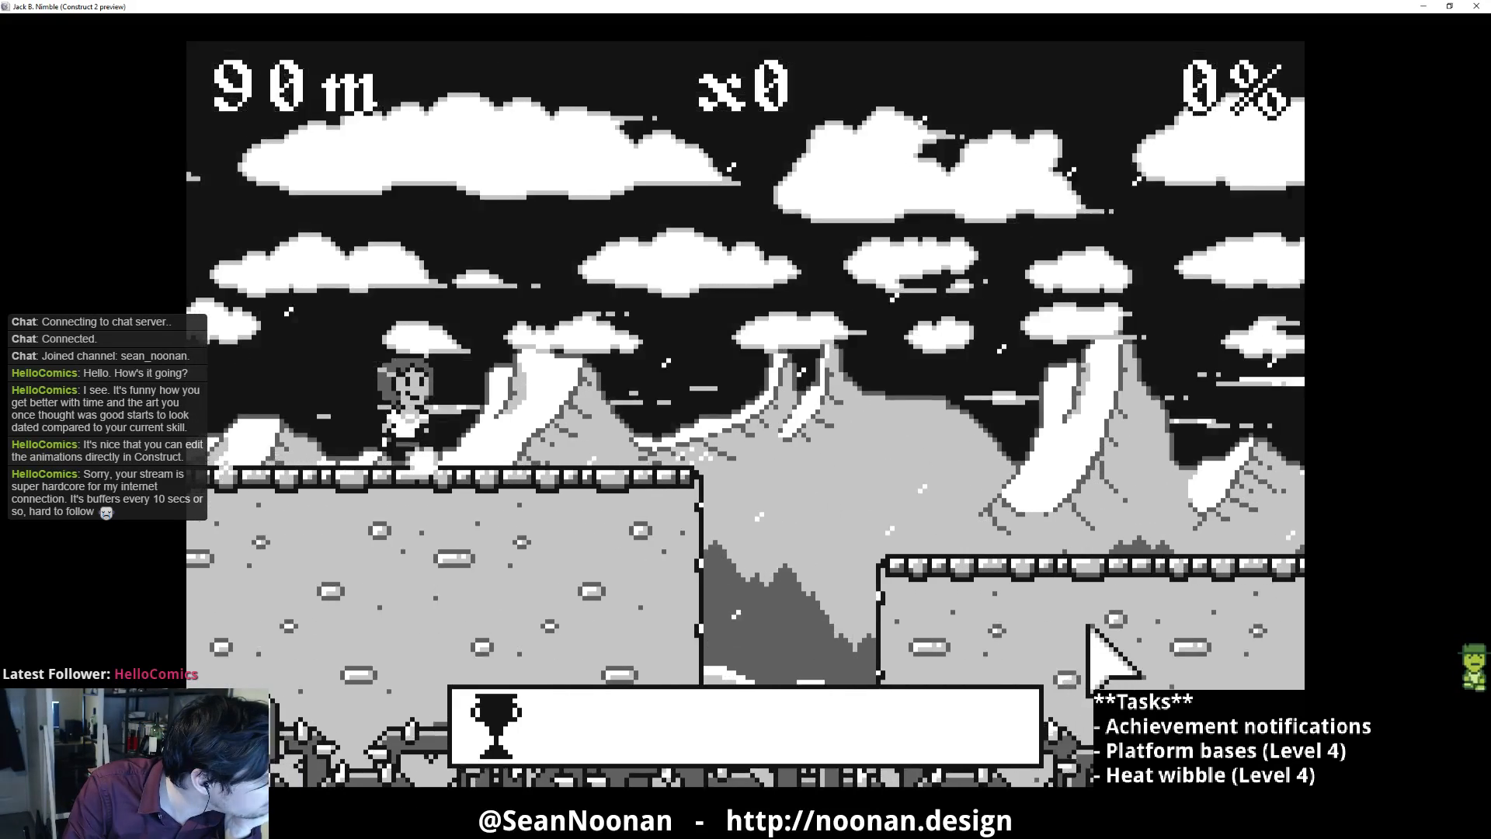
pyautogui.press('space')
pyautogui.press('space')
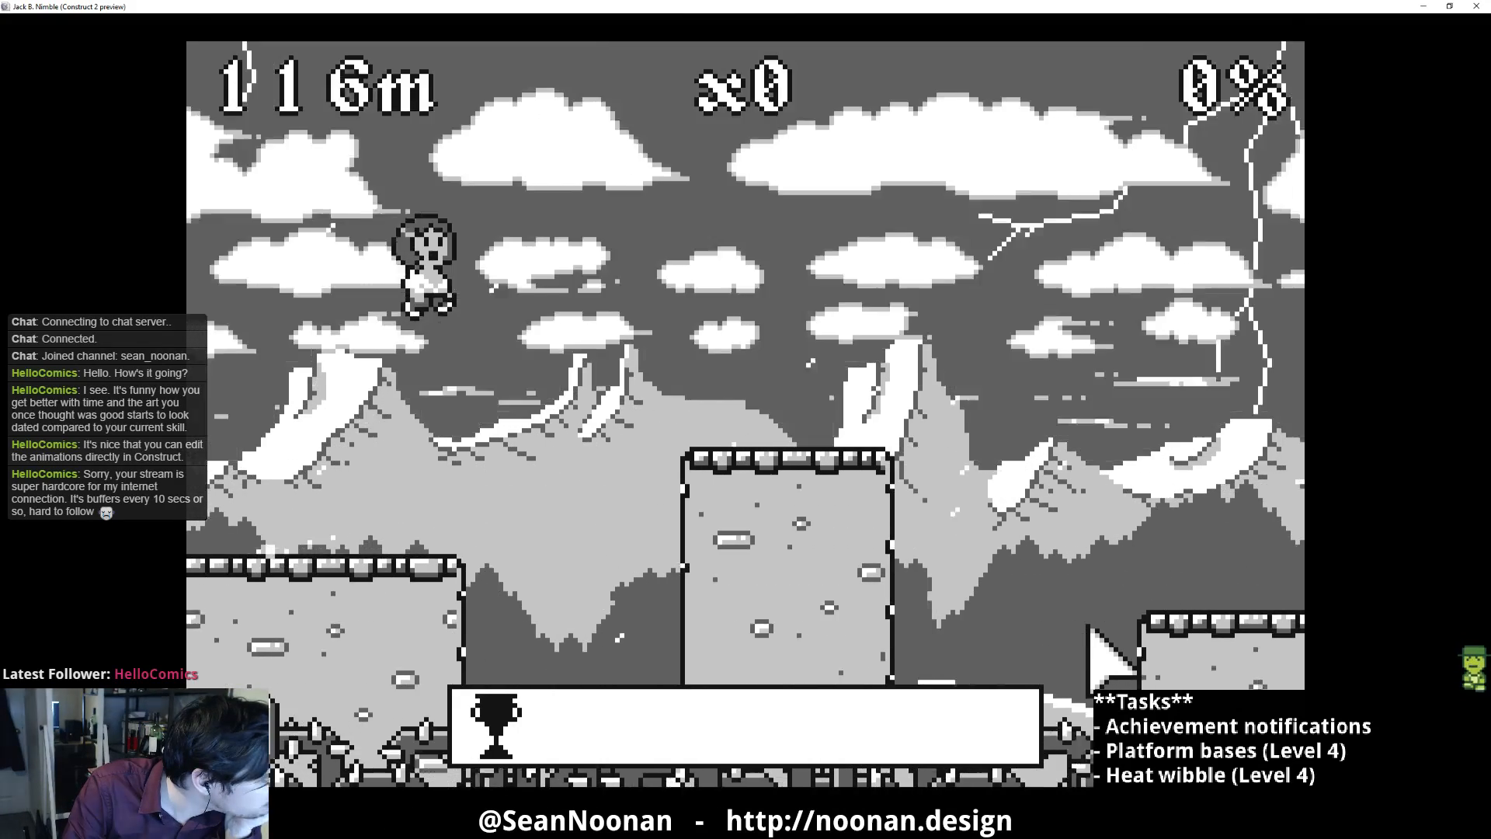
pyautogui.press('space')
pyautogui.press('space')
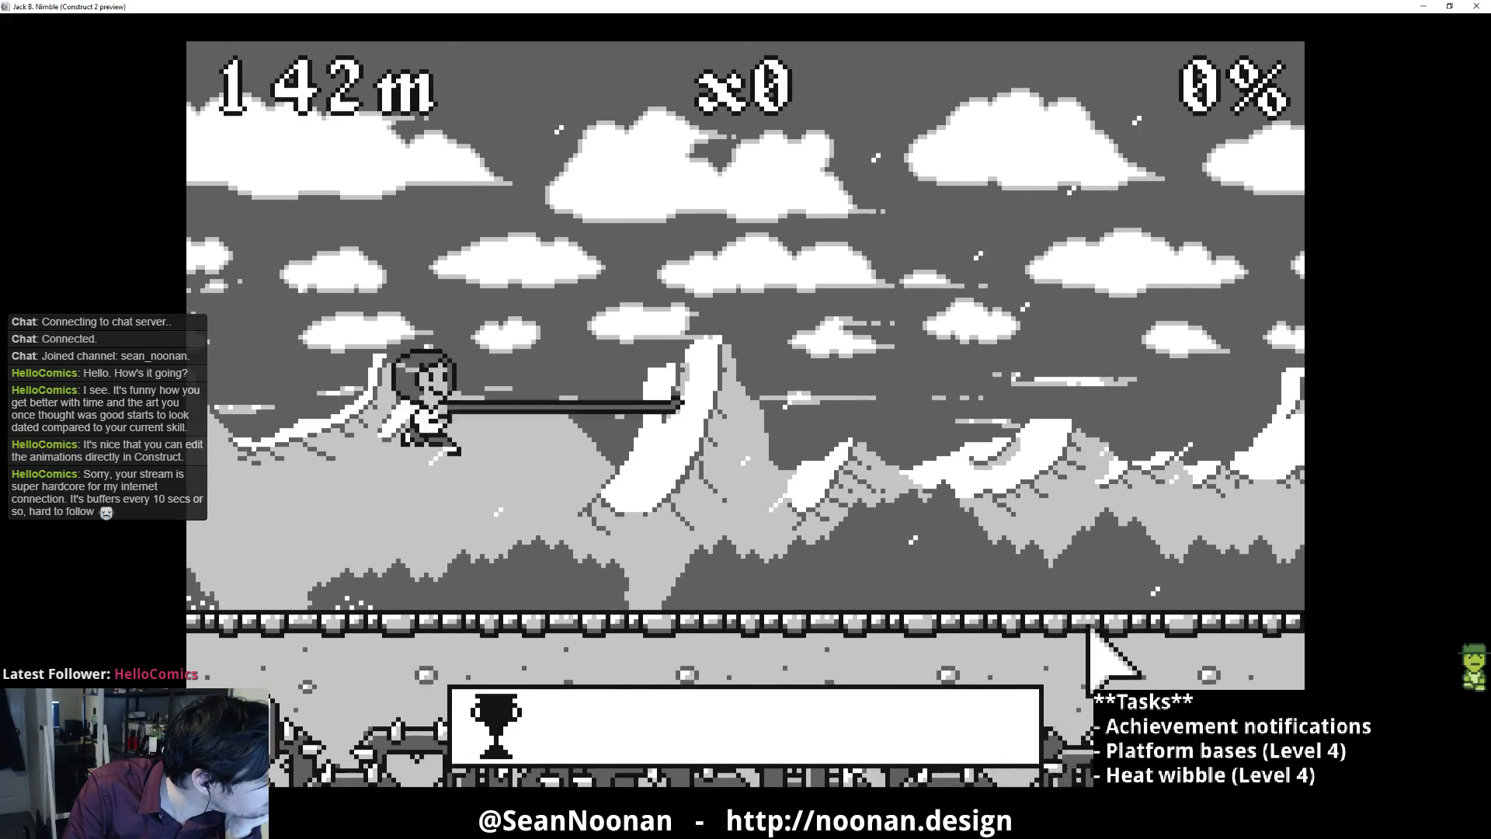
pyautogui.press('space')
pyautogui.press('space')
pyautogui.press('space')
pyautogui.press('space')
pyautogui.press('space')
pyautogui.press('space')
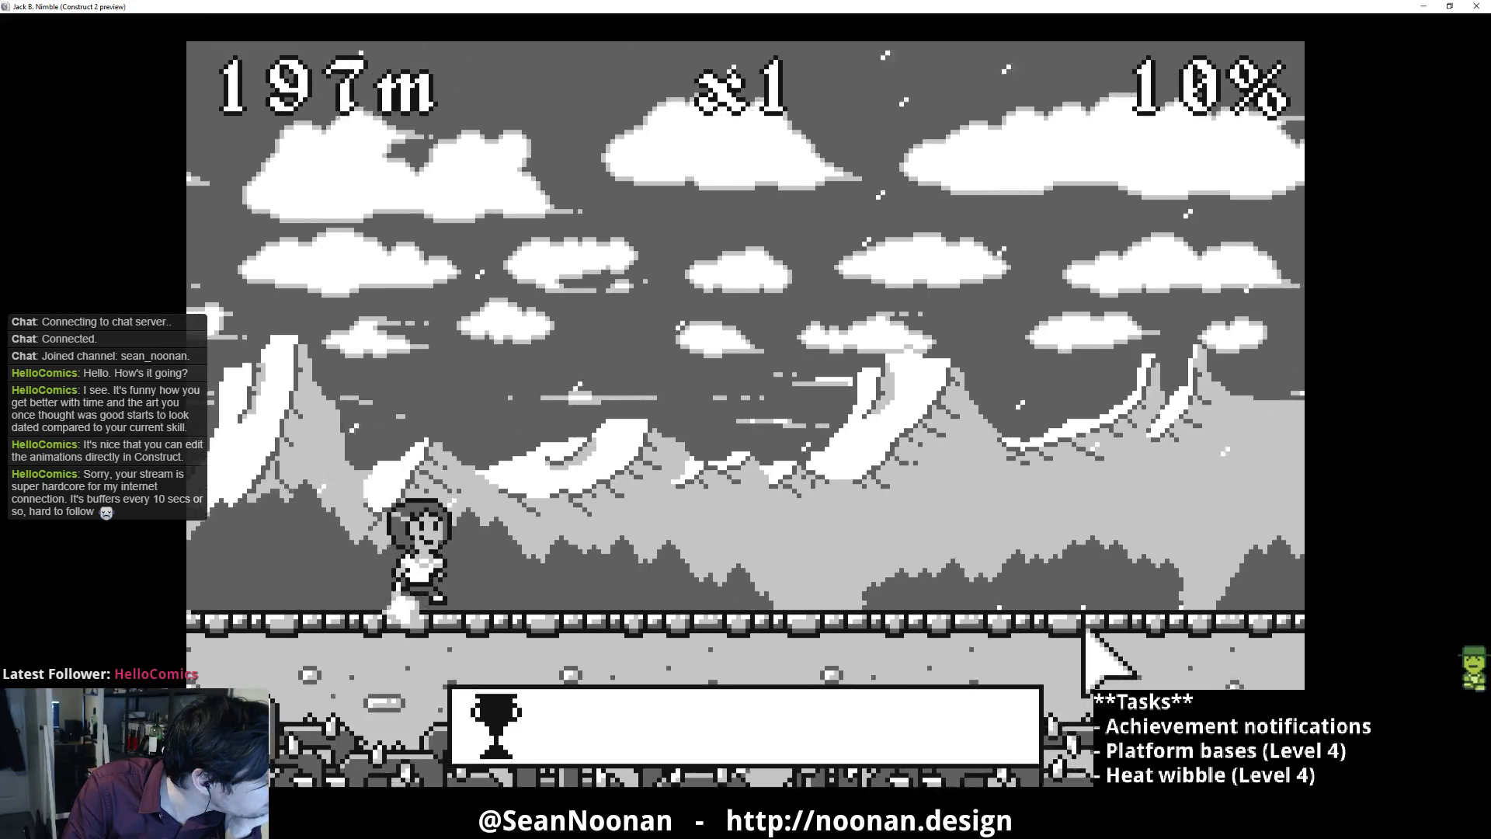
pyautogui.click(1085, 627)
pyautogui.click(1084, 627)
pyautogui.click(1062, 610)
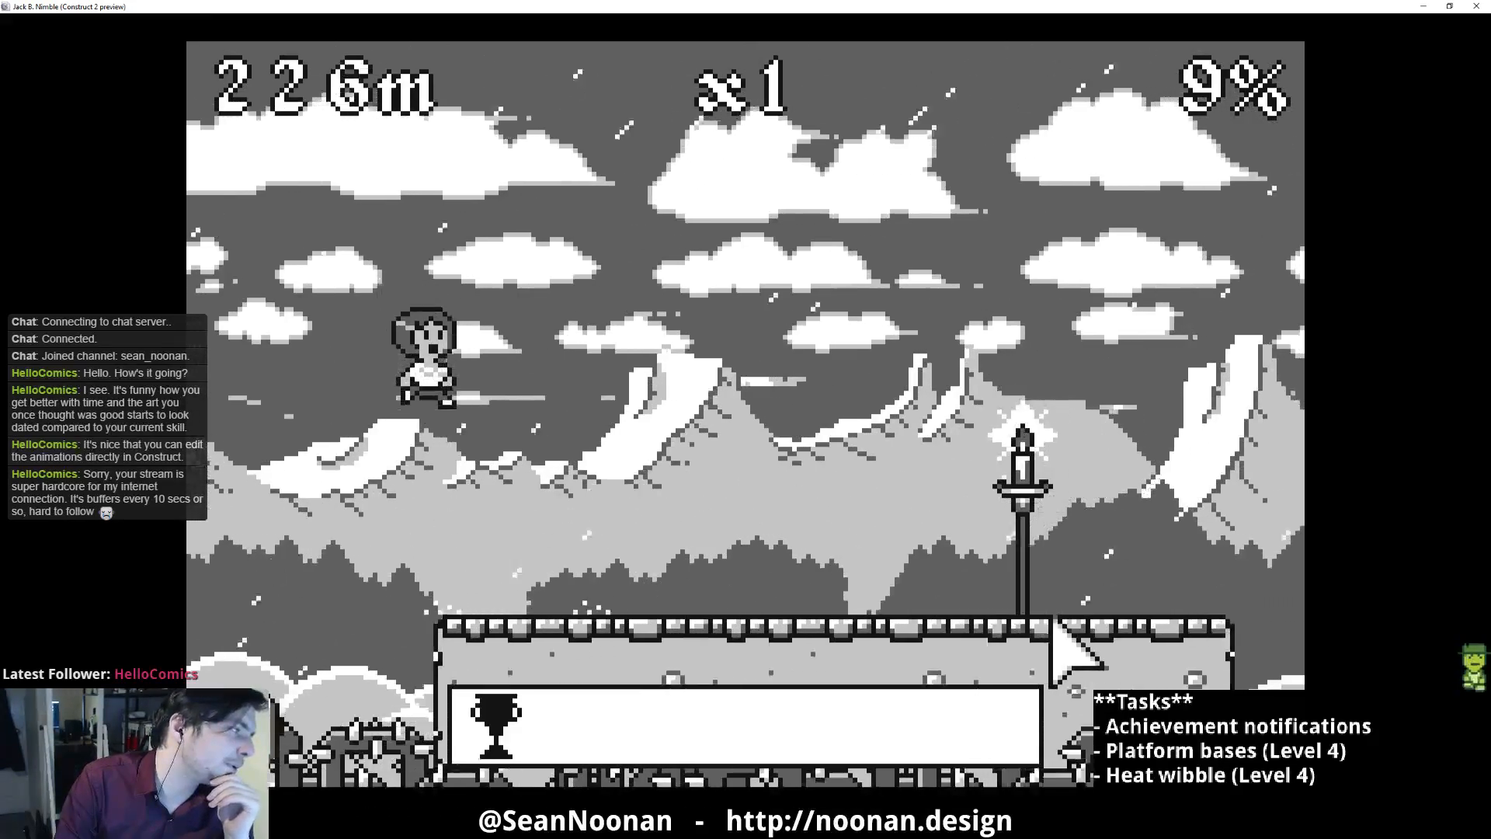
pyautogui.click(1047, 619)
pyautogui.click(1041, 616)
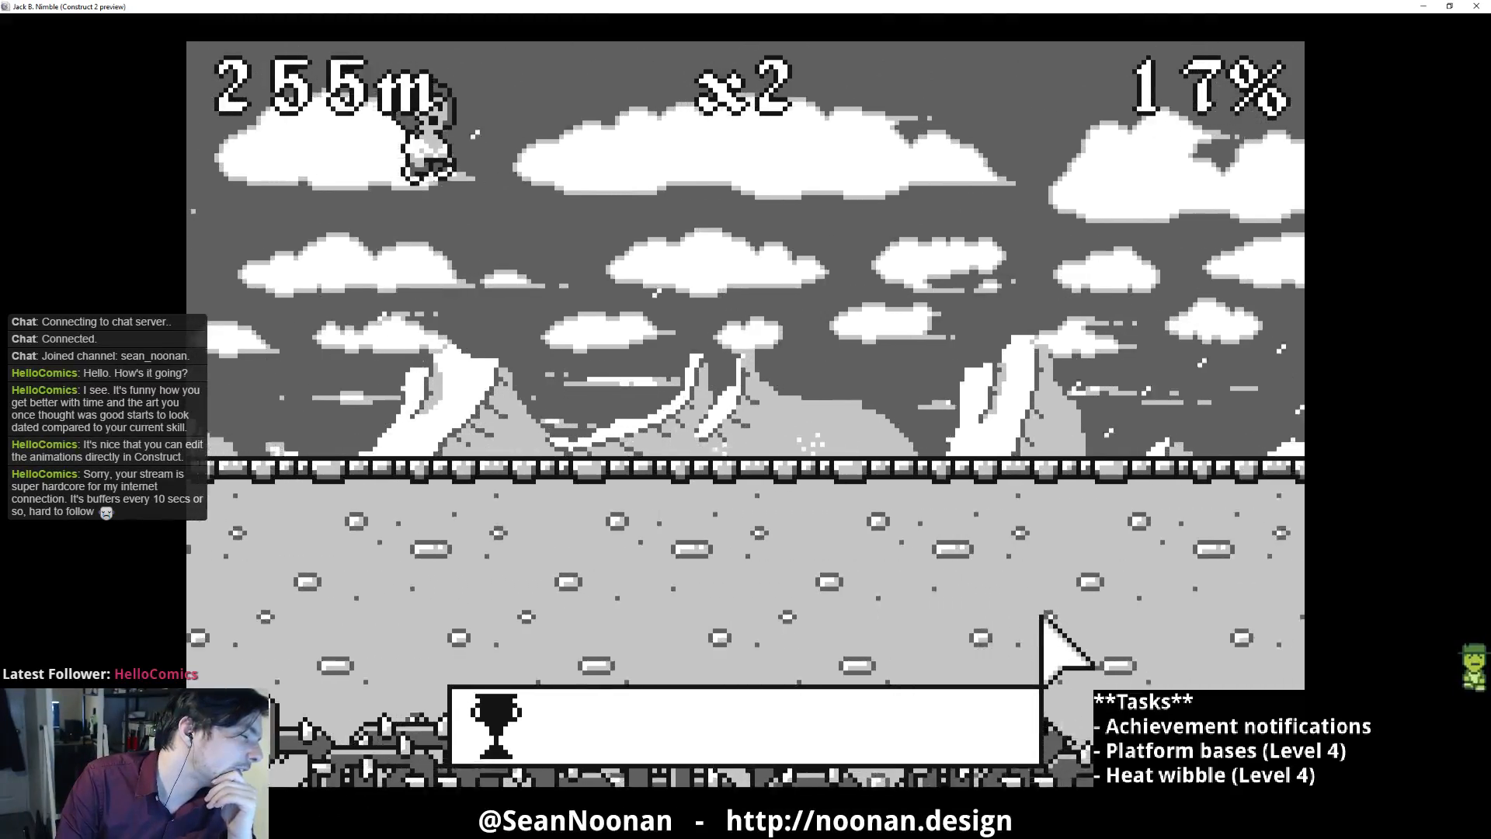
pyautogui.click(1041, 618)
pyautogui.click(1041, 620)
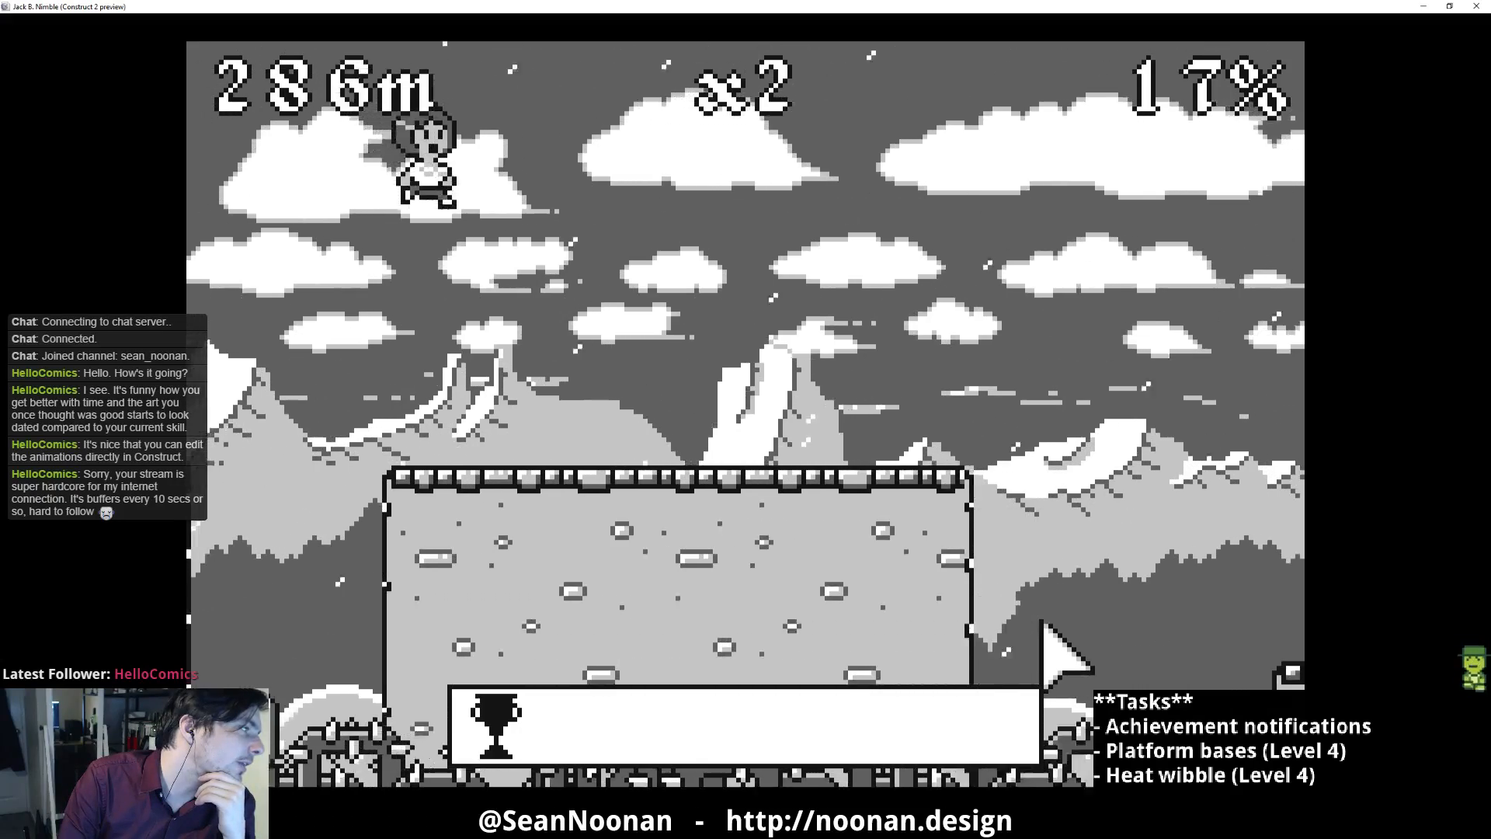
pyautogui.click(1041, 620)
pyautogui.click(1042, 620)
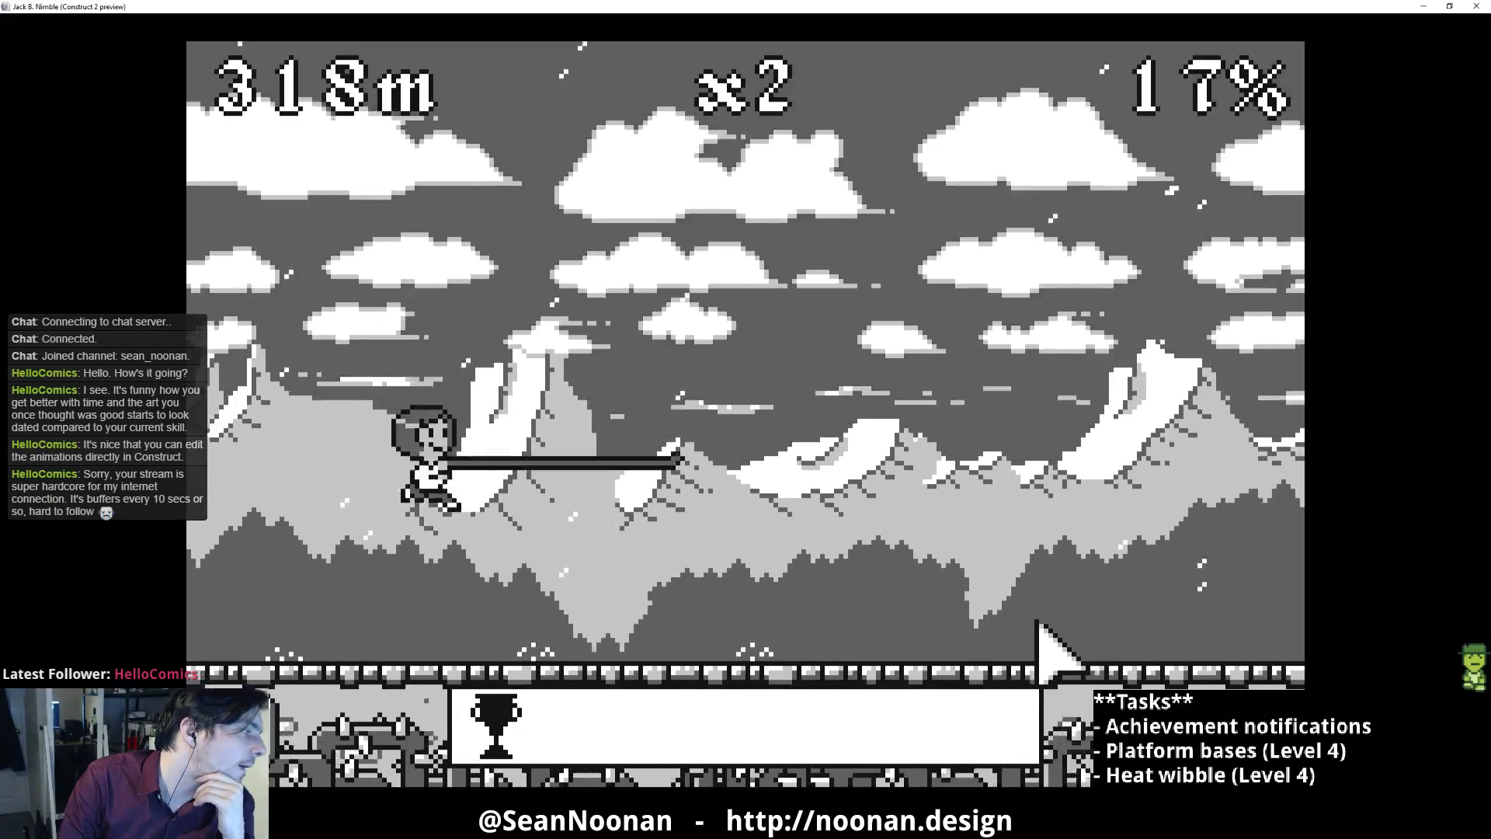
pyautogui.click(1042, 621)
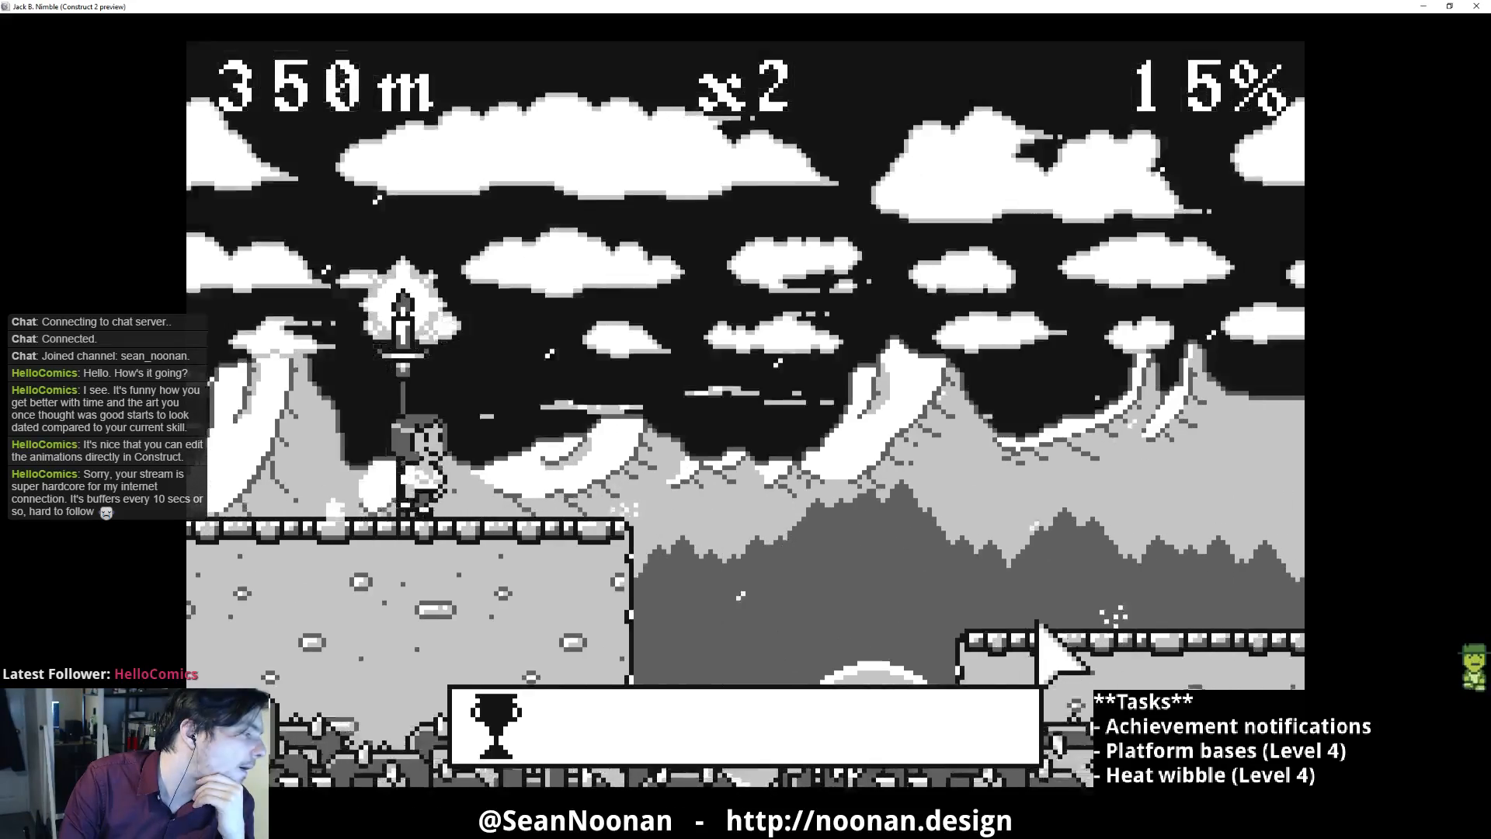
pyautogui.click(1041, 621)
pyautogui.click(1042, 621)
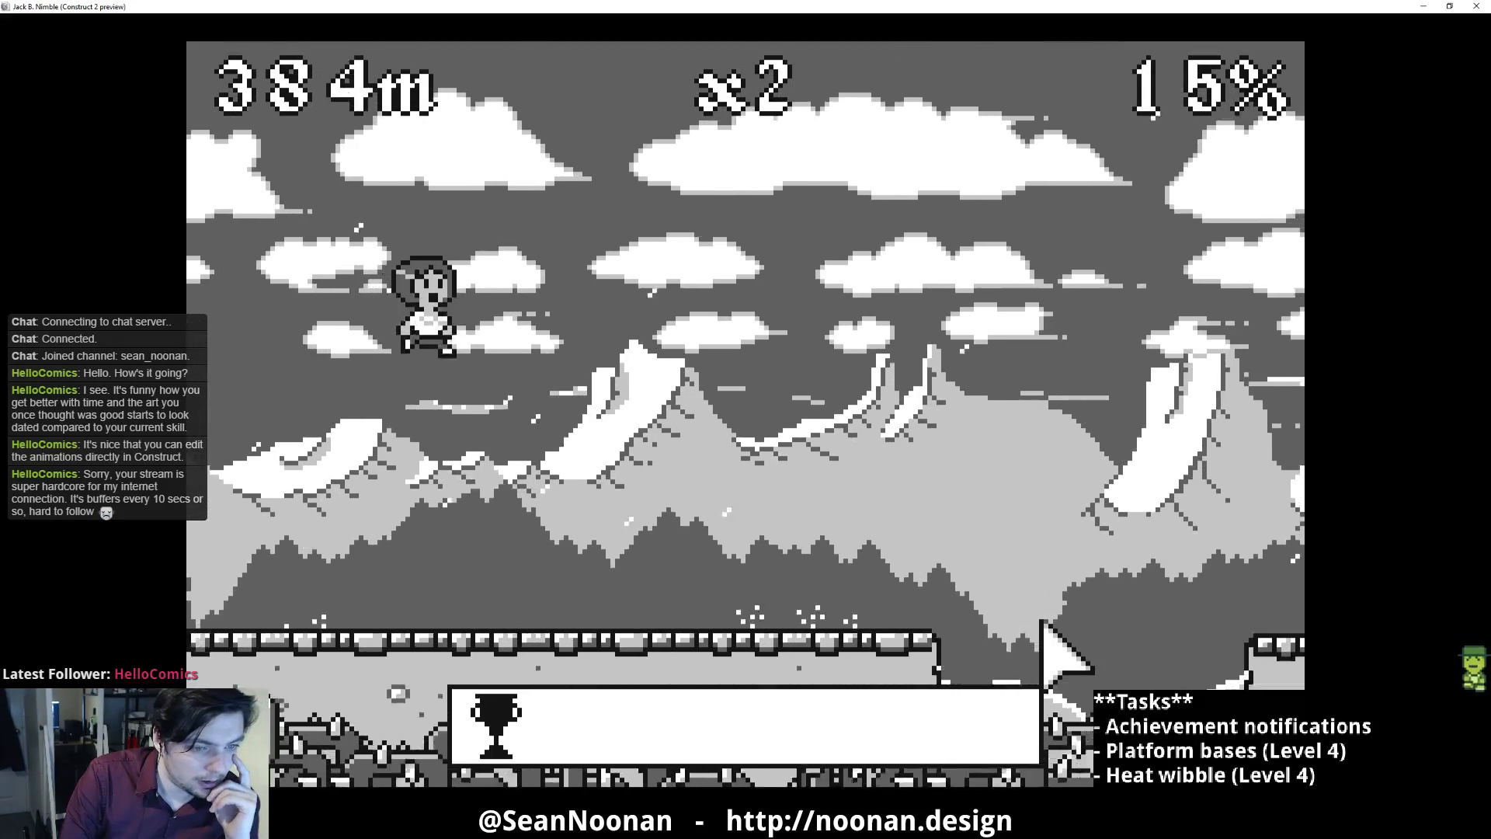
pyautogui.click(1043, 623)
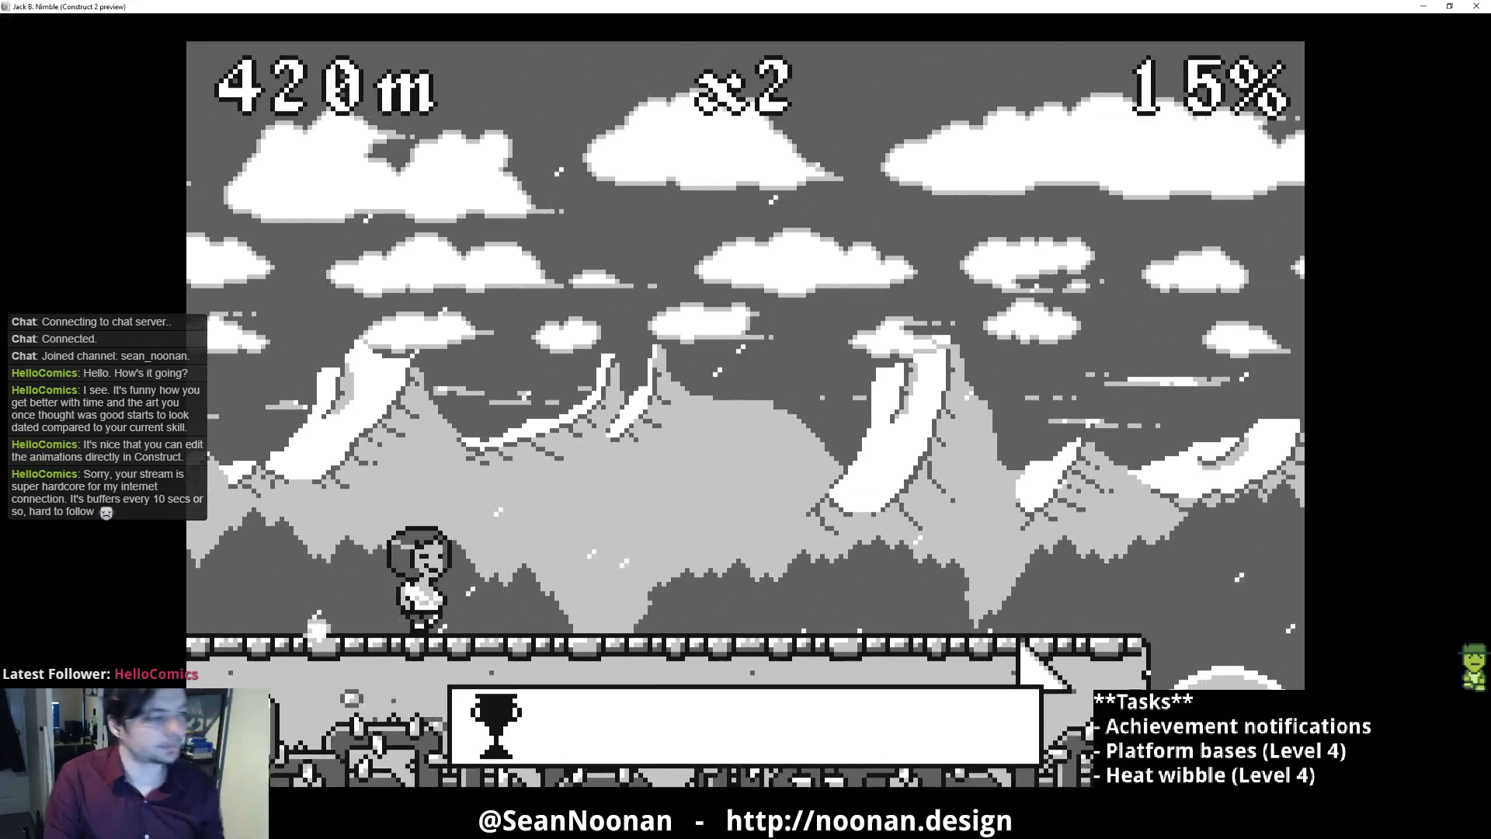
pyautogui.click(998, 557)
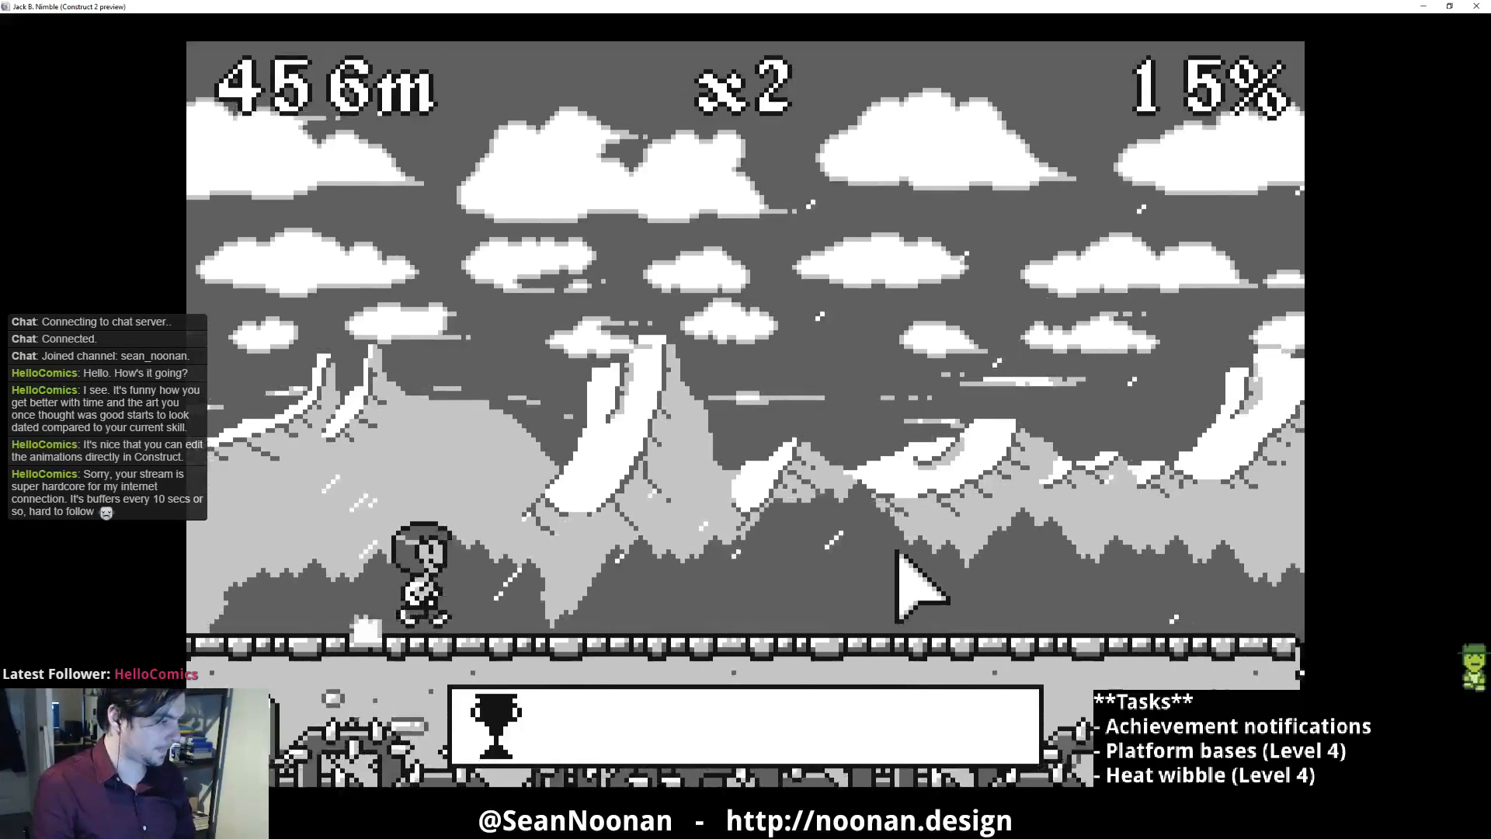
pyautogui.click(847, 519)
pyautogui.rightClick(881, 531)
pyautogui.click(881, 535)
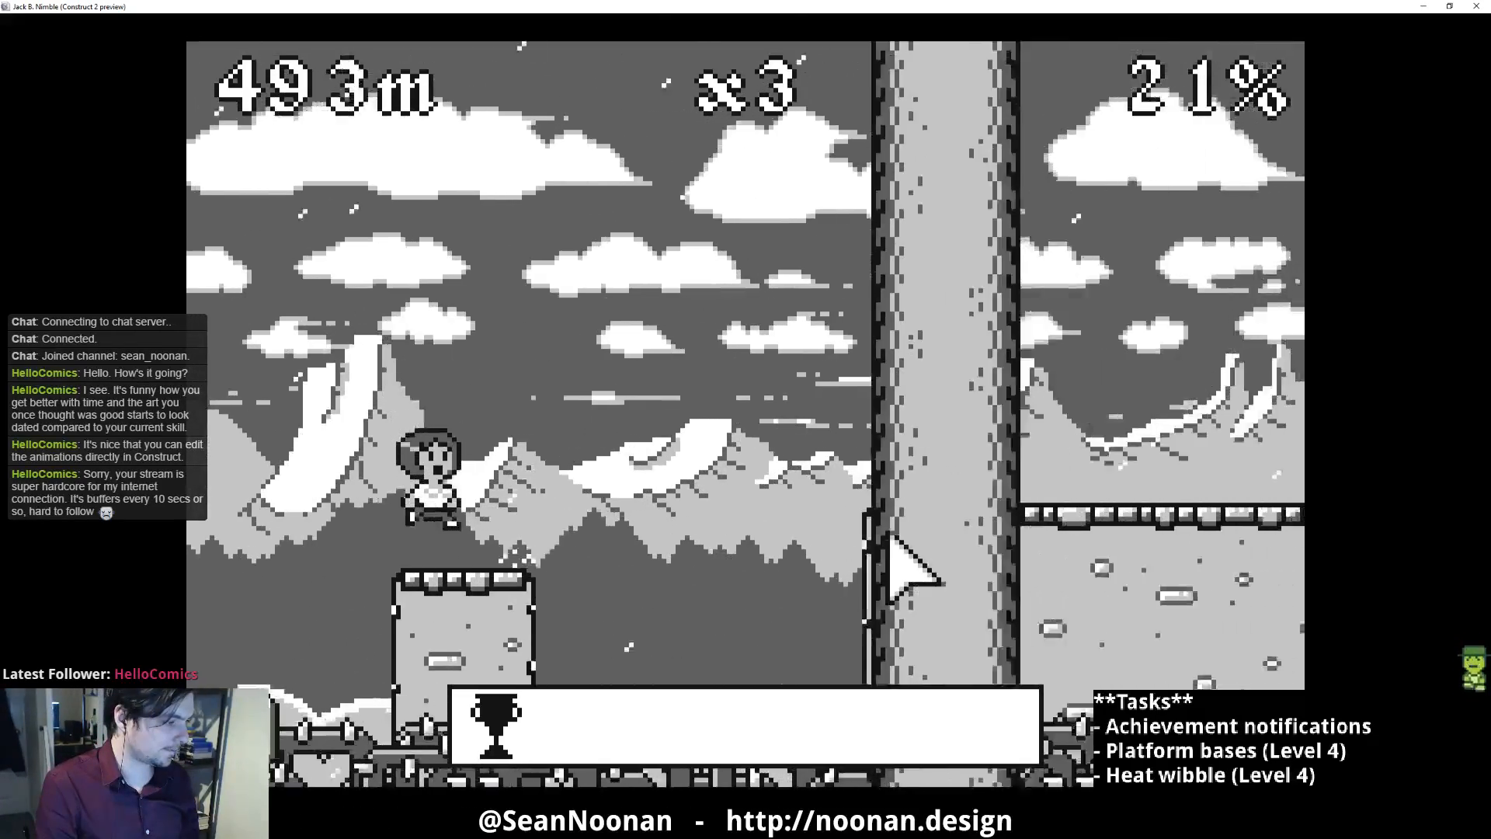
pyautogui.click(889, 529)
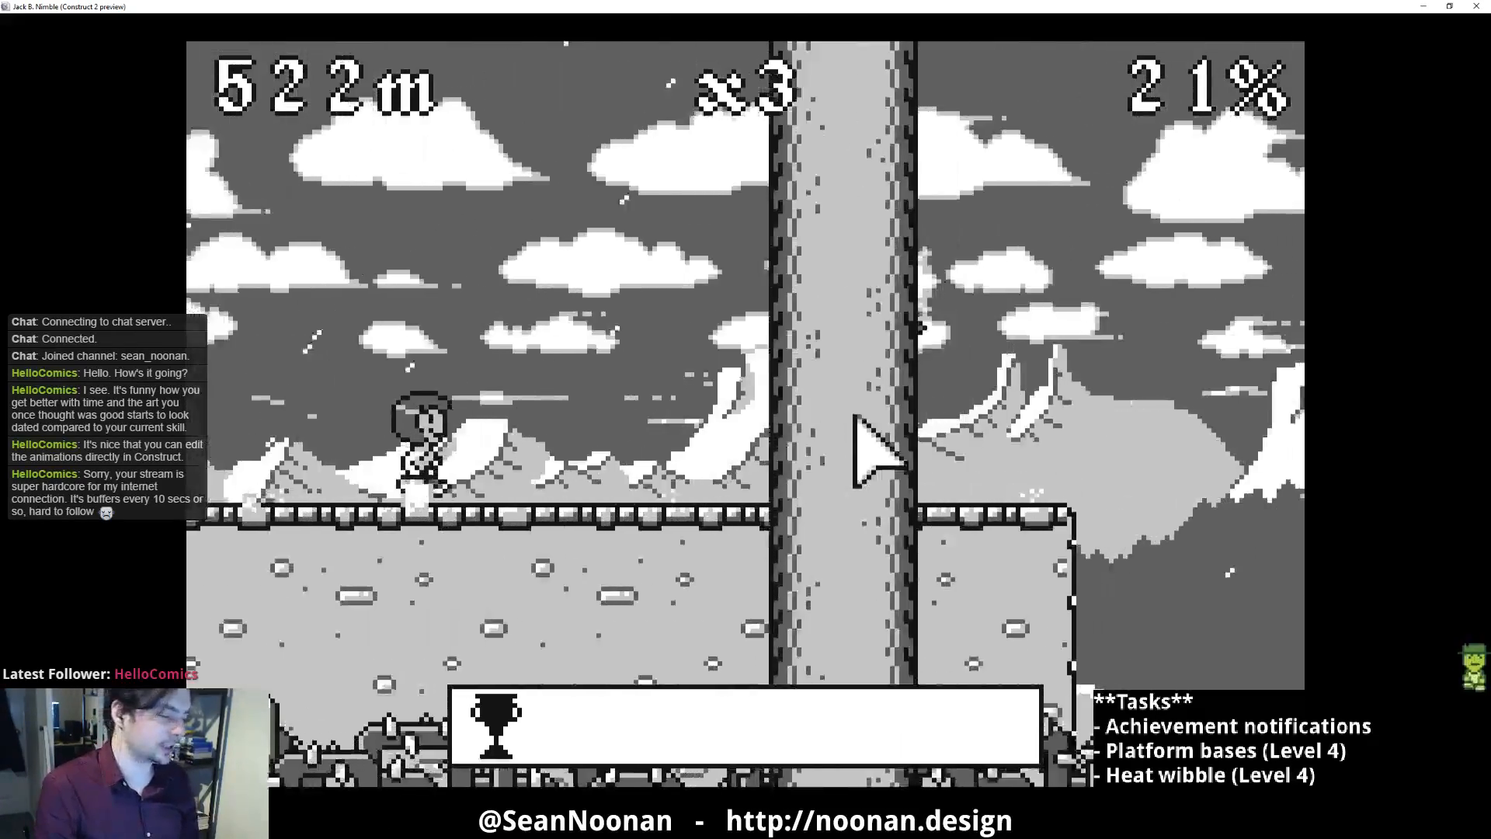
pyautogui.click(858, 438)
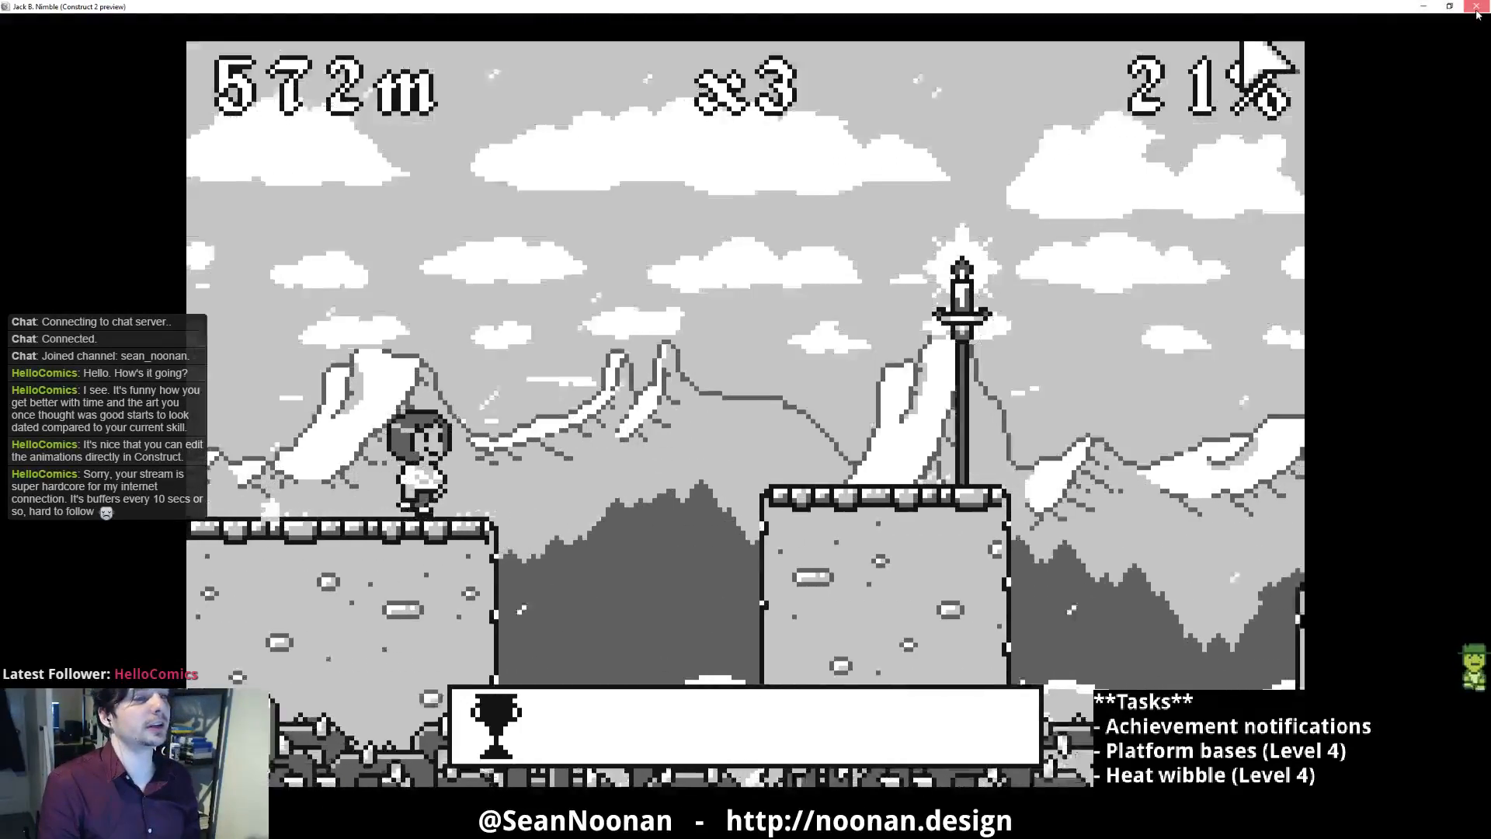
pyautogui.click(1473, 7)
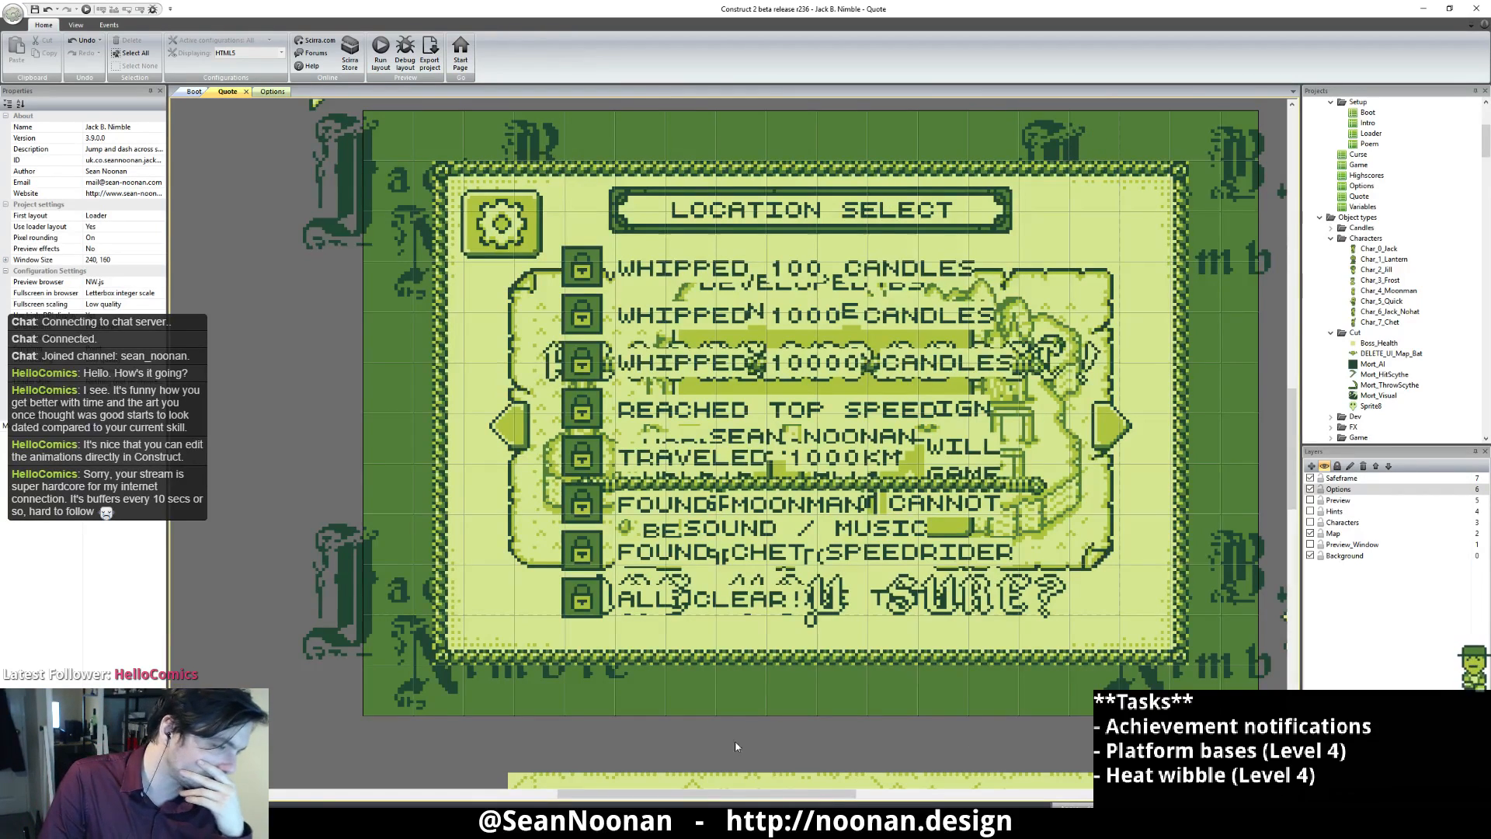
# Step: Open the Char_2_Jill sprite for editing and bring up frame 0 of the Crash animation at an enlarged scale
pyautogui.doubleClick(1376, 269)
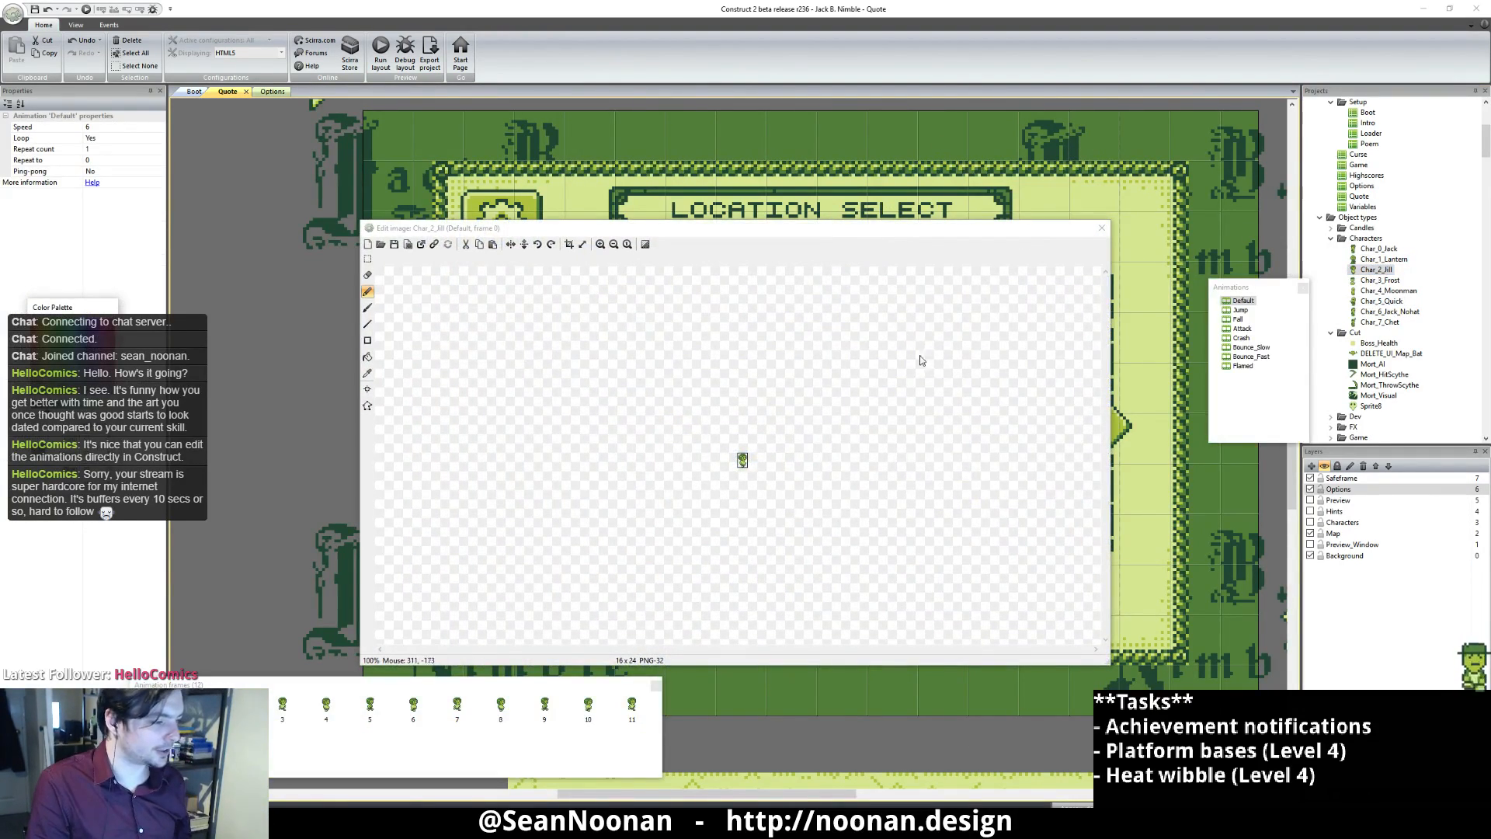
pyautogui.click(1241, 329)
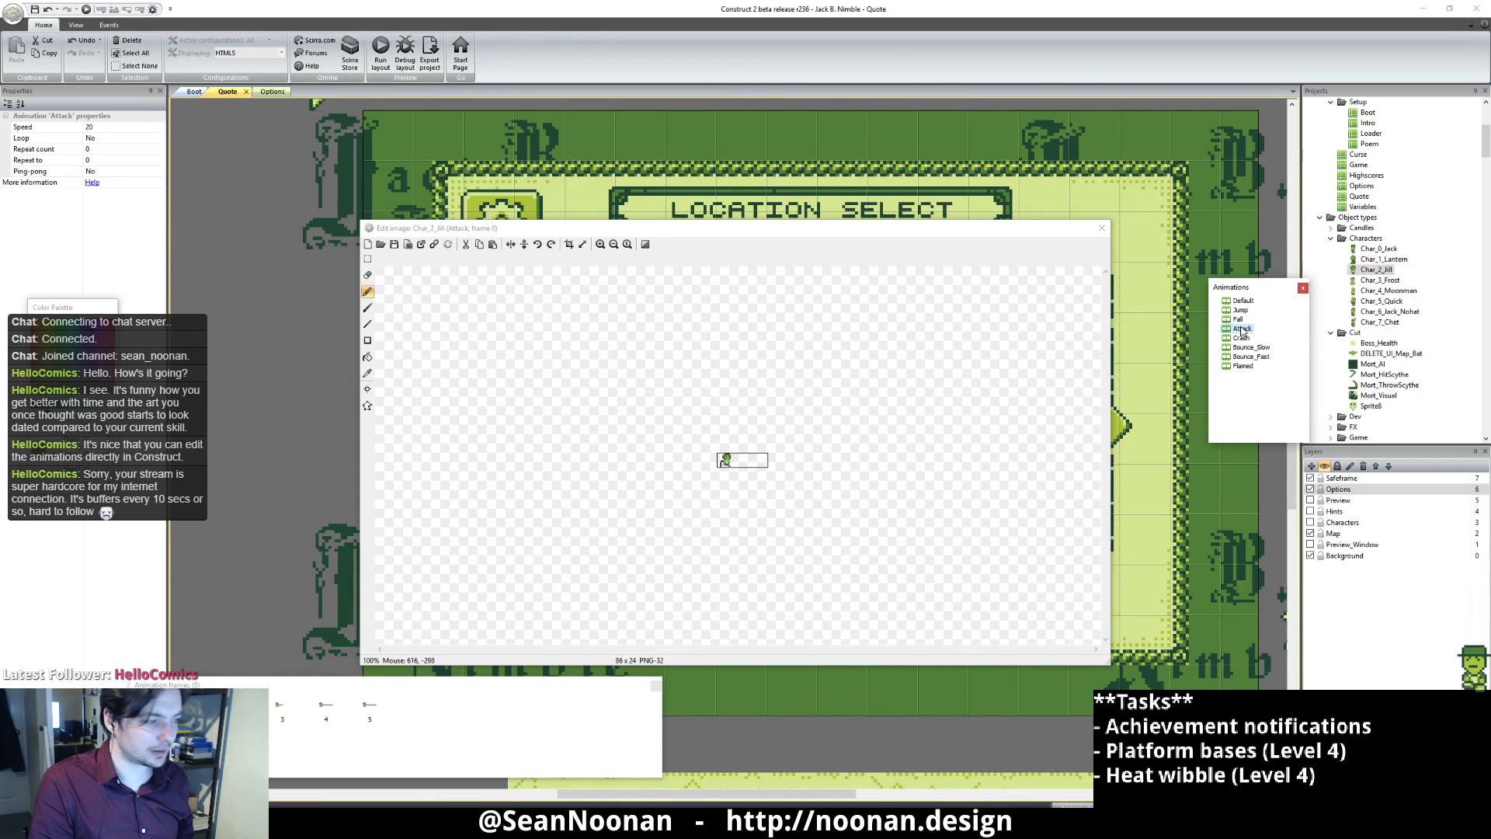
pyautogui.click(1243, 338)
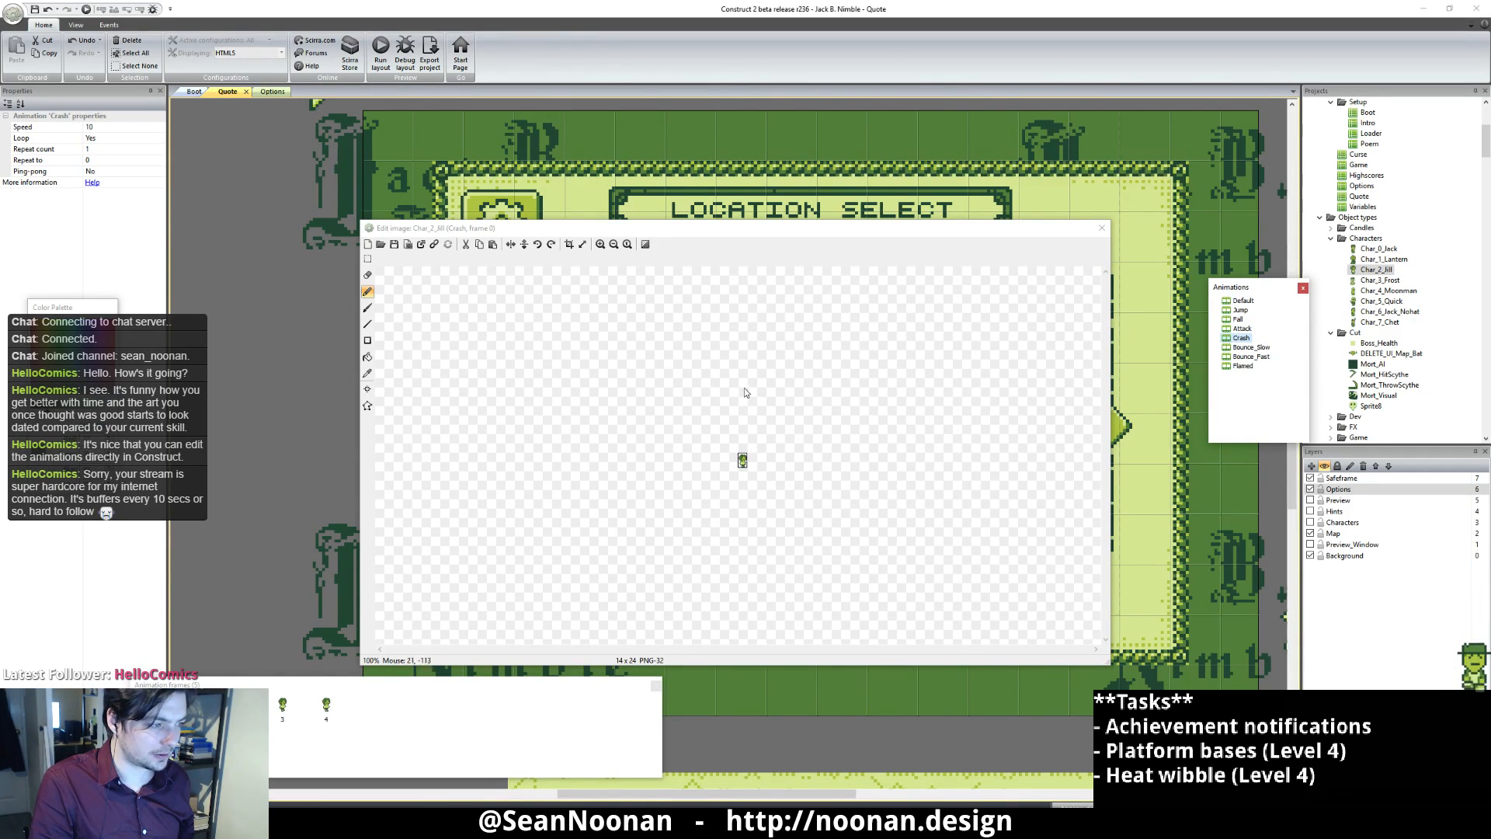
pyautogui.scroll(5, 789, 448)
pyautogui.scroll(2, 834, 417)
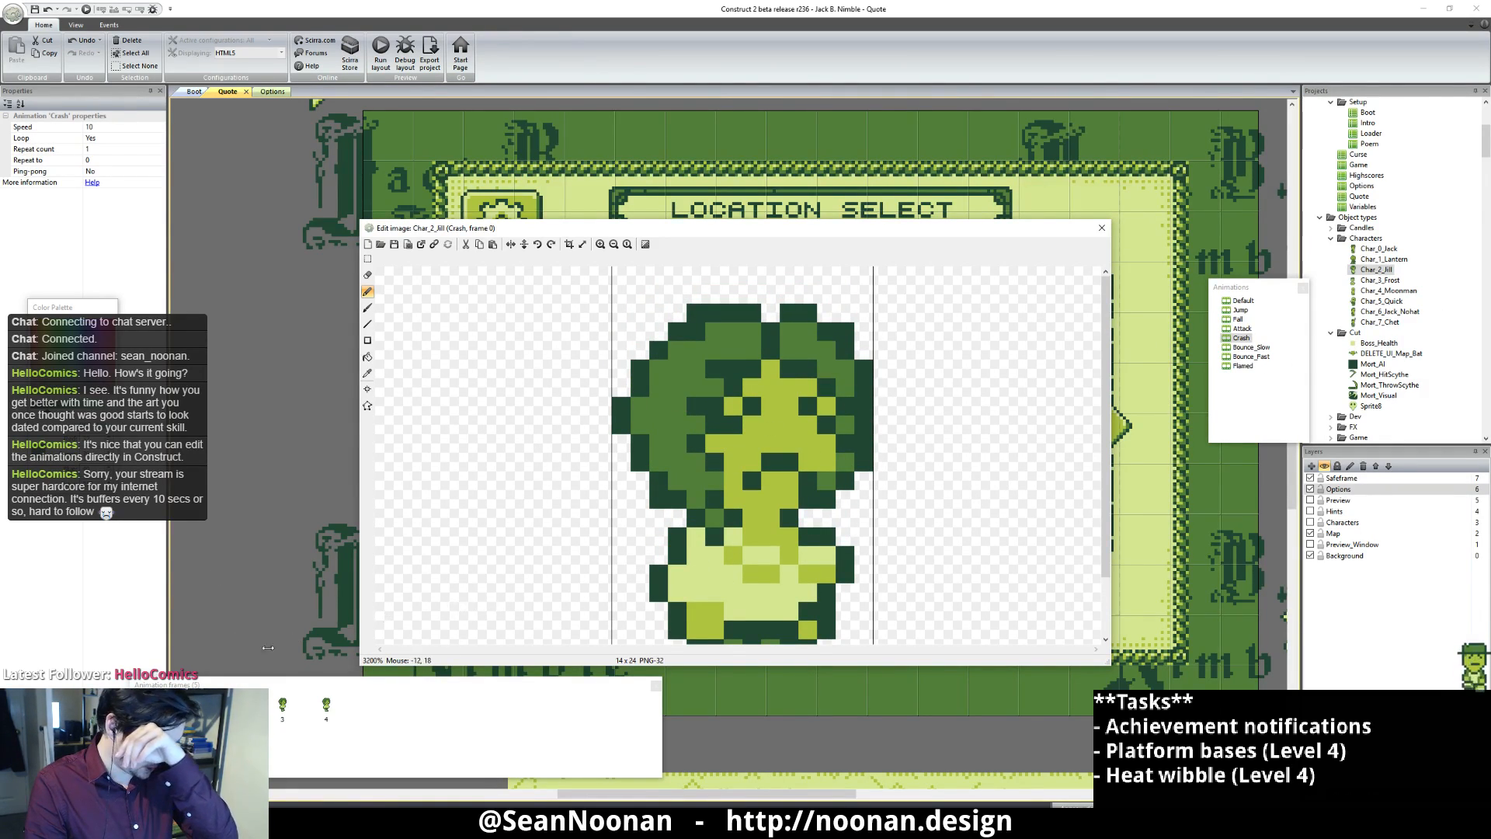
# Step: Step through the Crash animation's frames to examine the hair and head, and return to frame 0
pyautogui.click(196, 706)
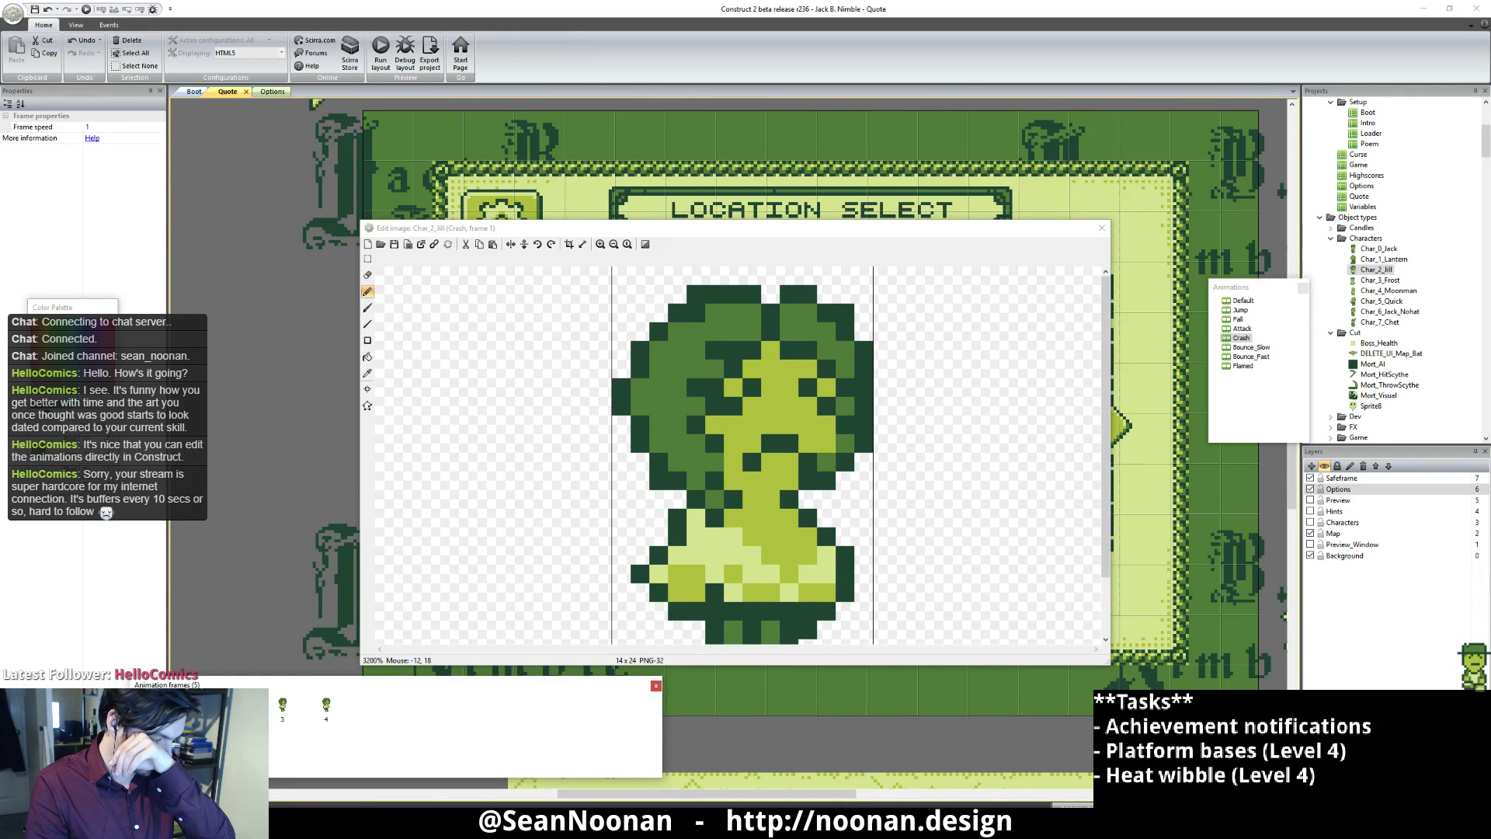
pyautogui.press('Left')
pyautogui.press('Right')
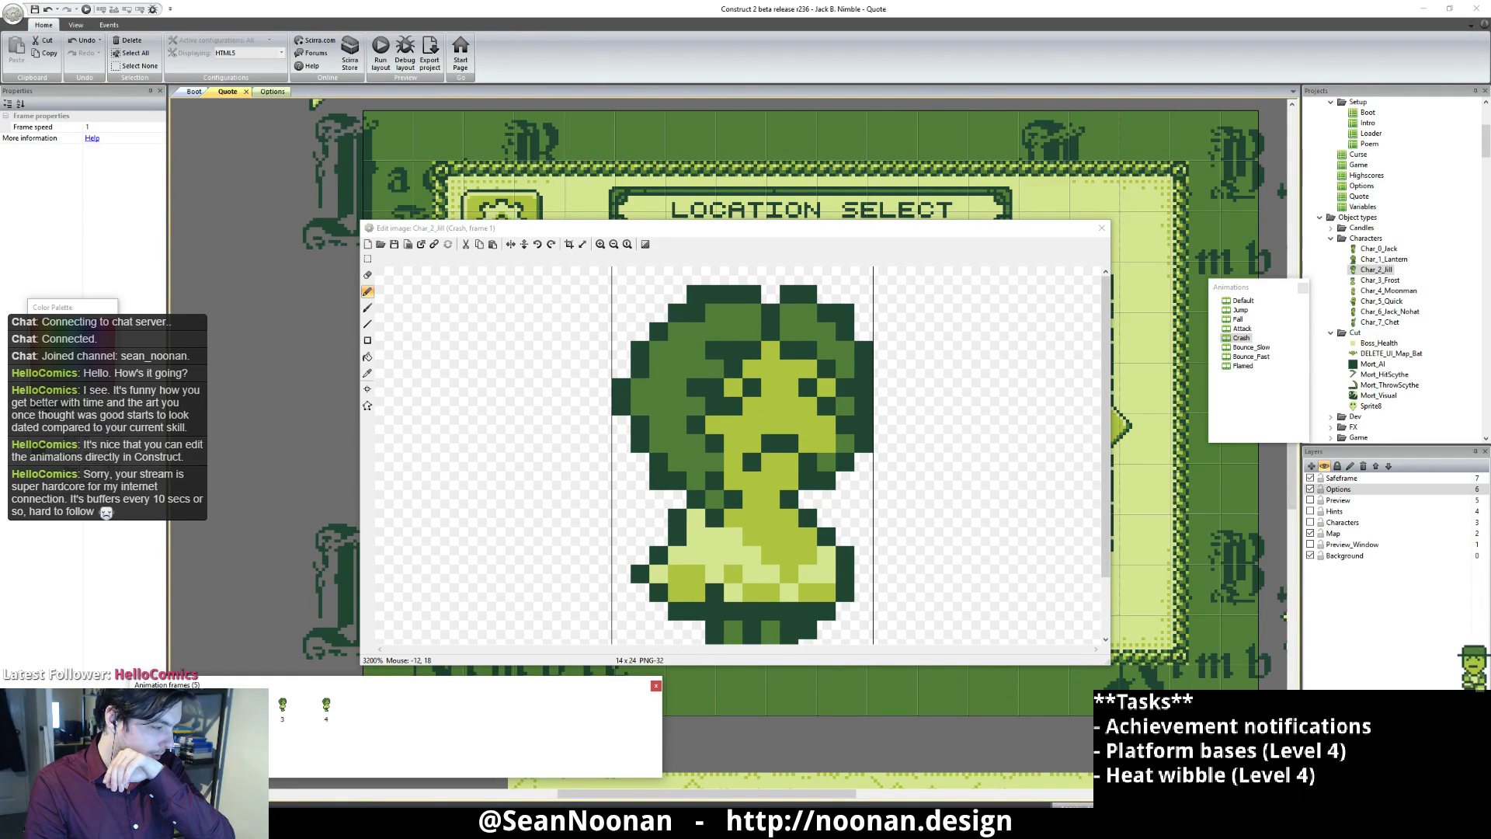
pyautogui.press('Right')
pyautogui.press('Right')
pyautogui.click(327, 705)
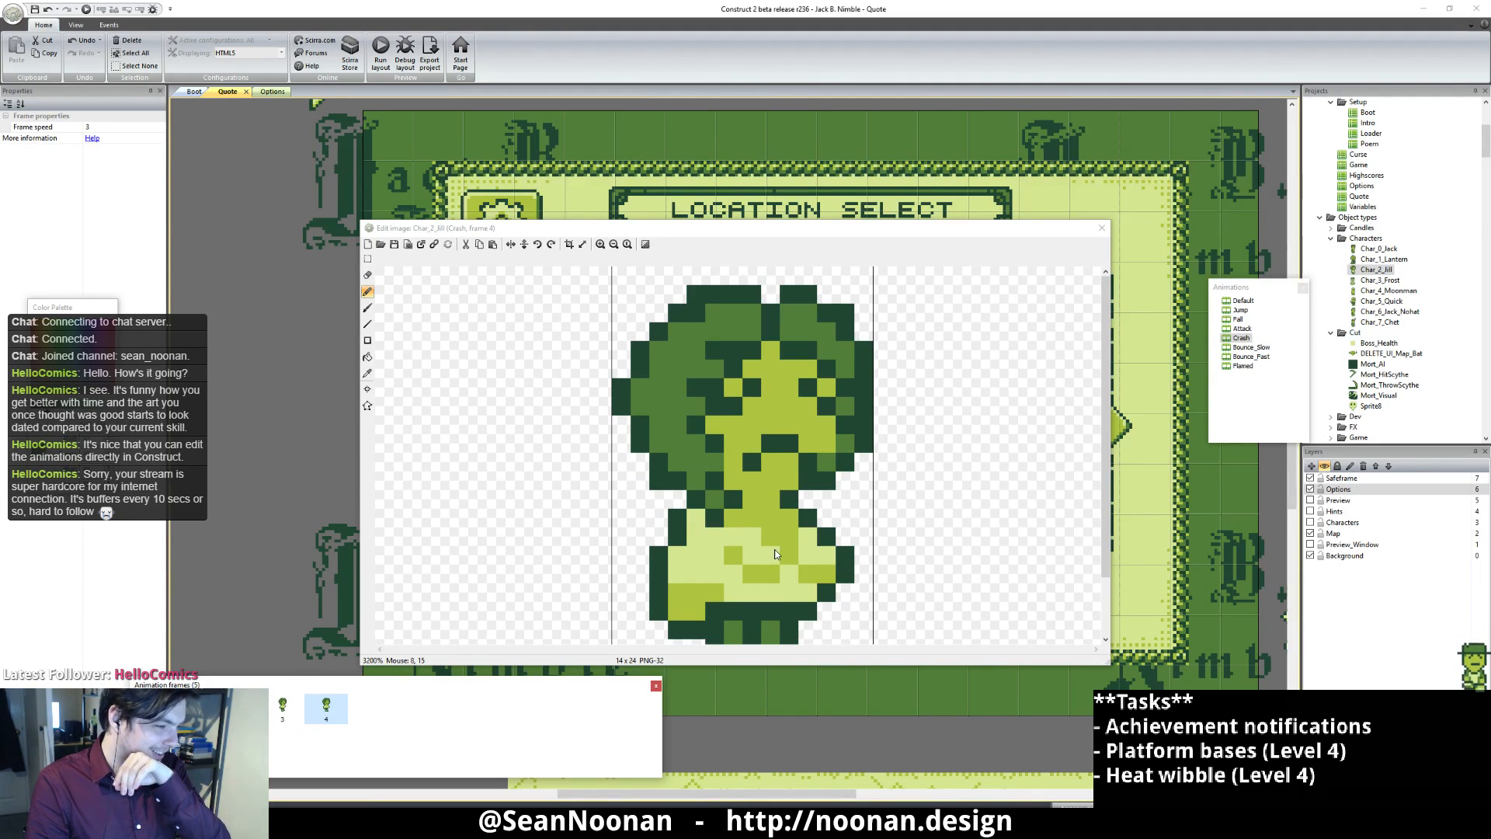
pyautogui.click(1242, 337)
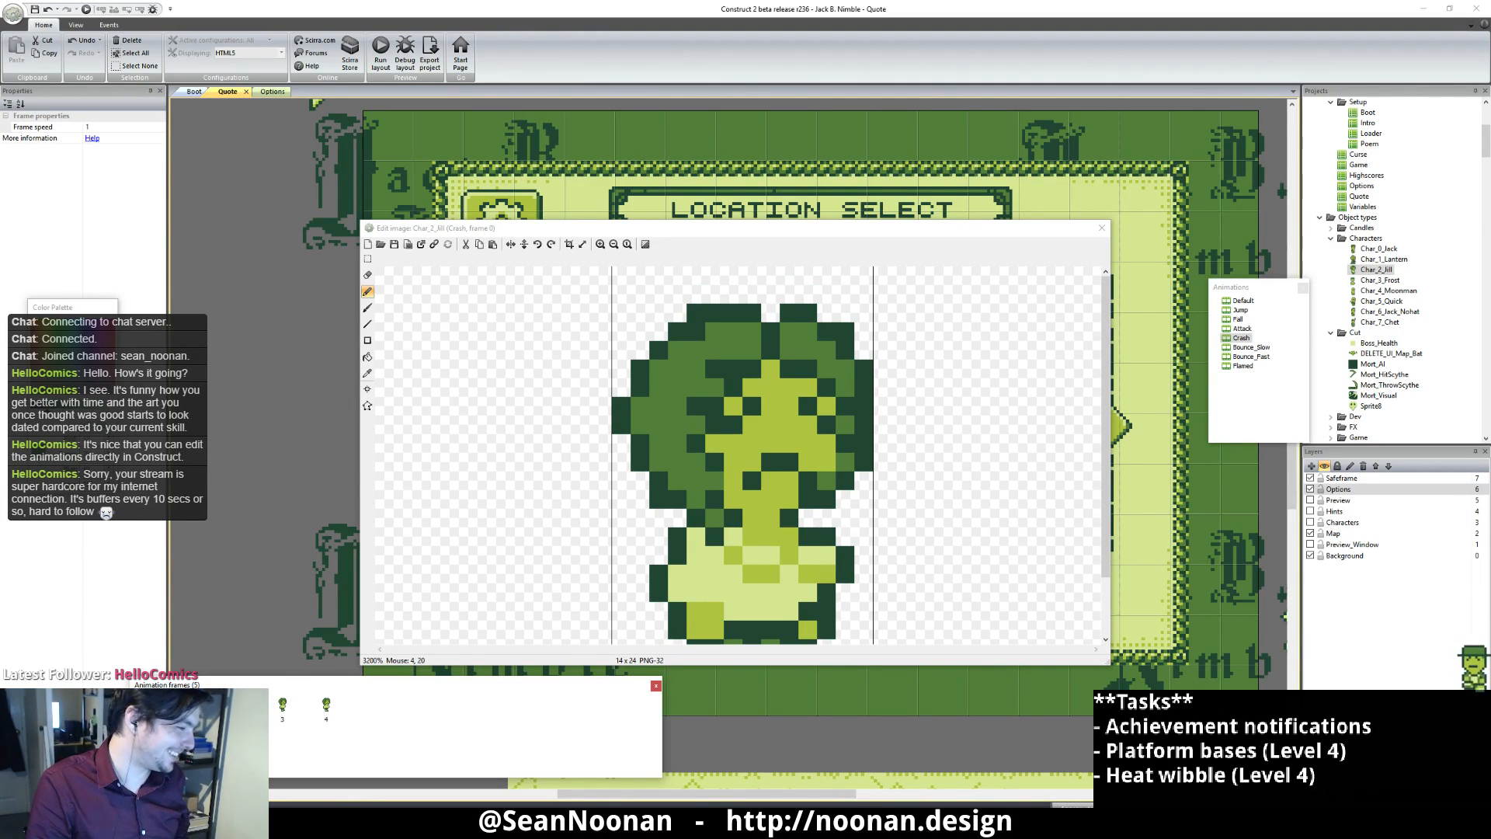
# Step: Compare Jill's head in the Jump and Default animations and bring up Default frame 3
pyautogui.click(1240, 310)
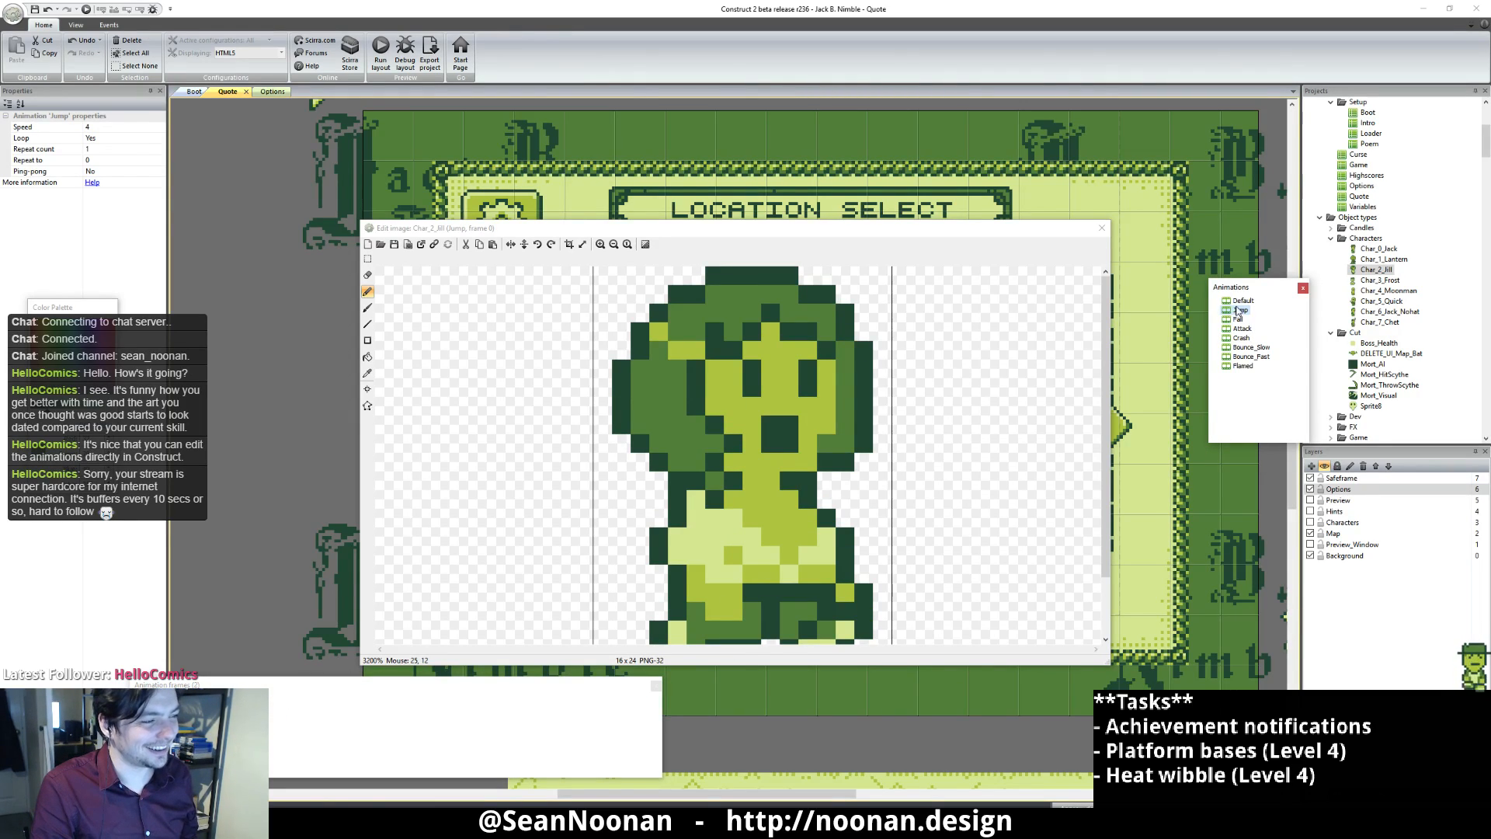
pyautogui.click(1239, 301)
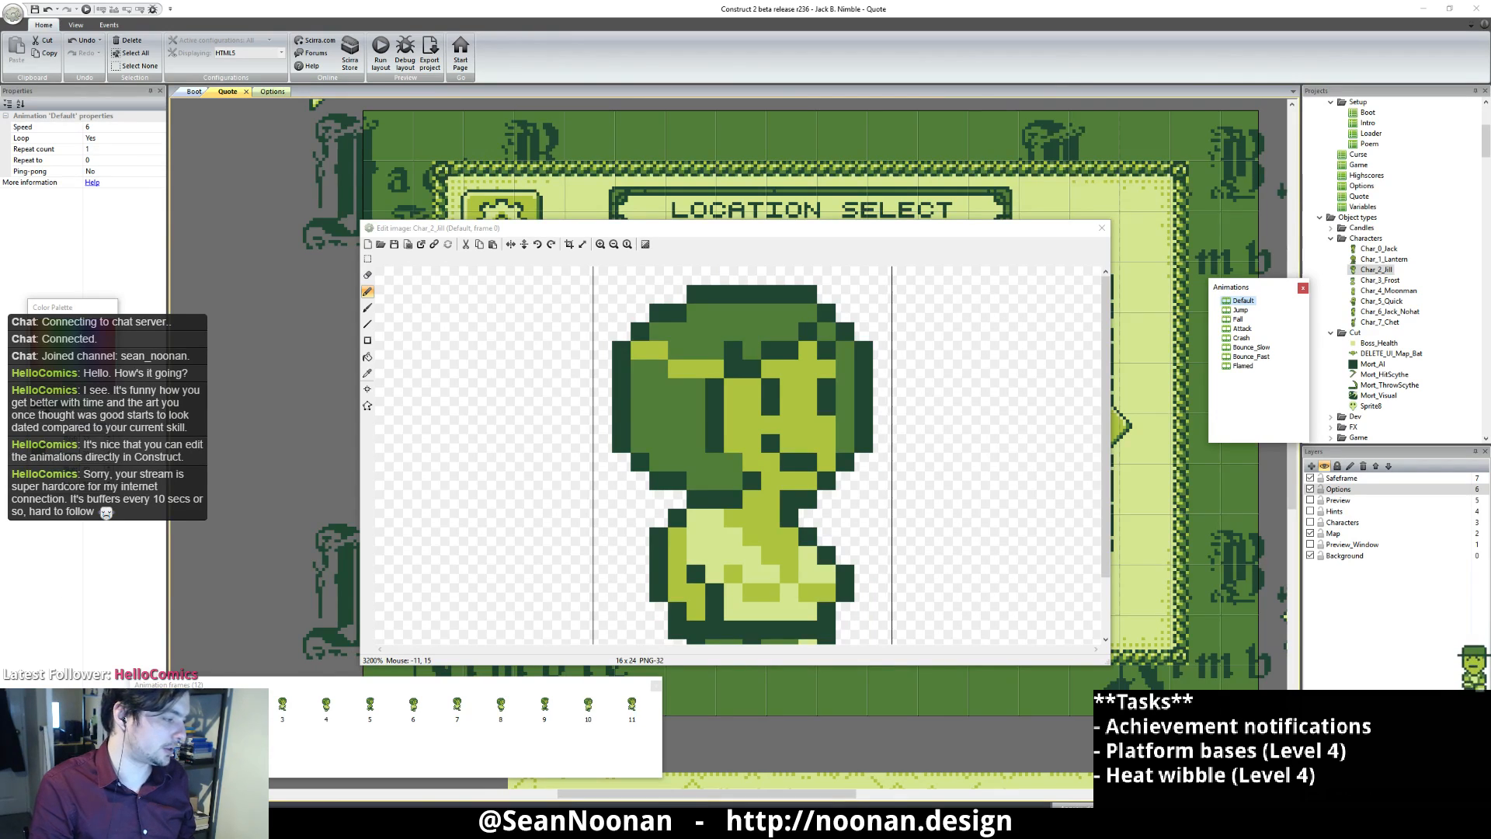
pyautogui.click(239, 705)
pyautogui.click(282, 705)
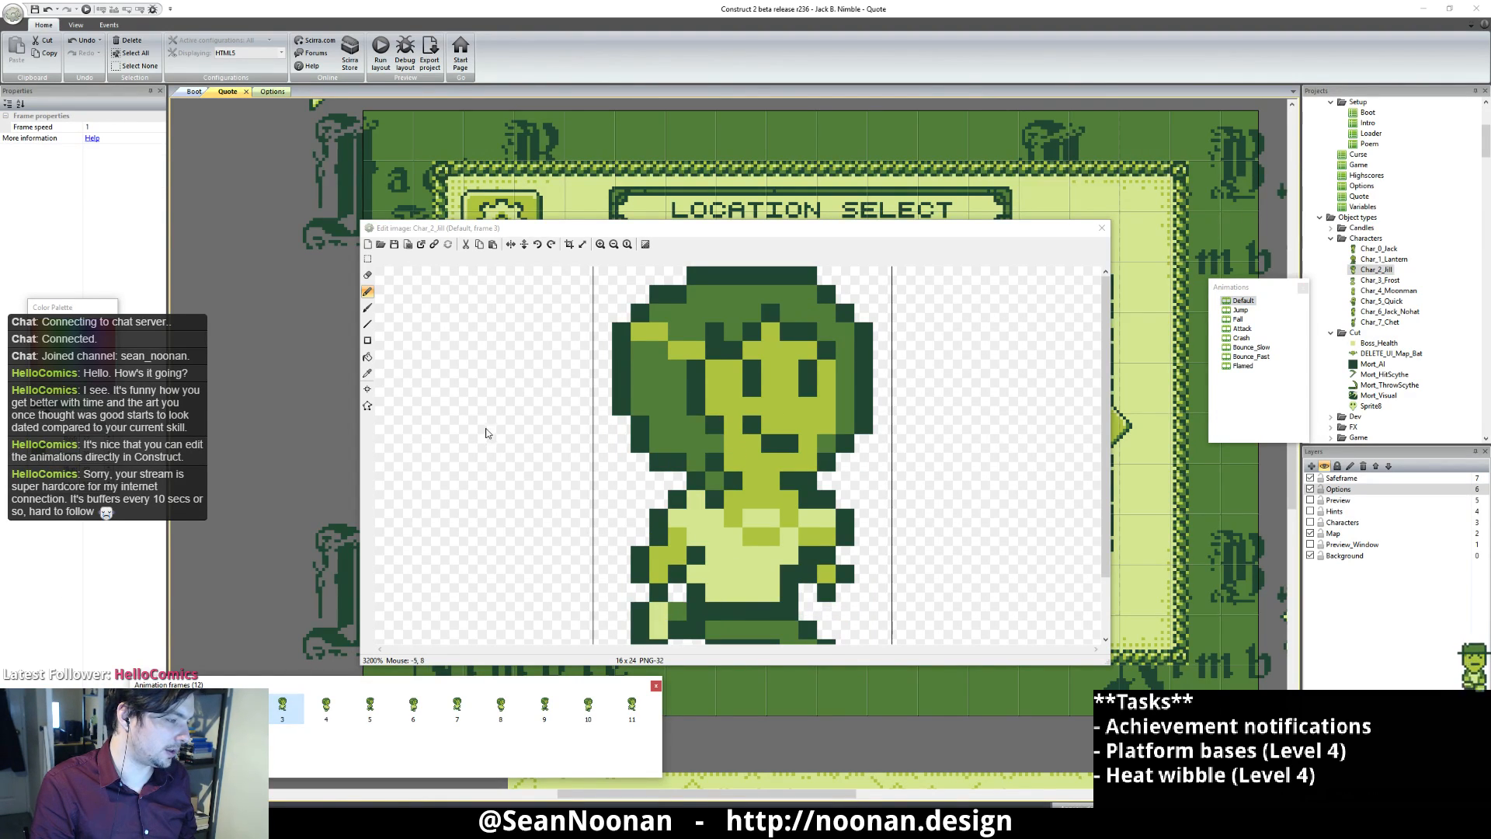
# Step: Copy Jill's head from Default frame 3 and paste it over the head in Crash frame 0, keeping the canvas size
pyautogui.click(368, 261)
pyautogui.moveTo(593, 267)
pyautogui.mouseDown()
pyautogui.moveTo(935, 508)
pyautogui.moveTo(925, 488)
pyautogui.mouseUp()
pyautogui.click(963, 463)
pyautogui.click(1247, 337)
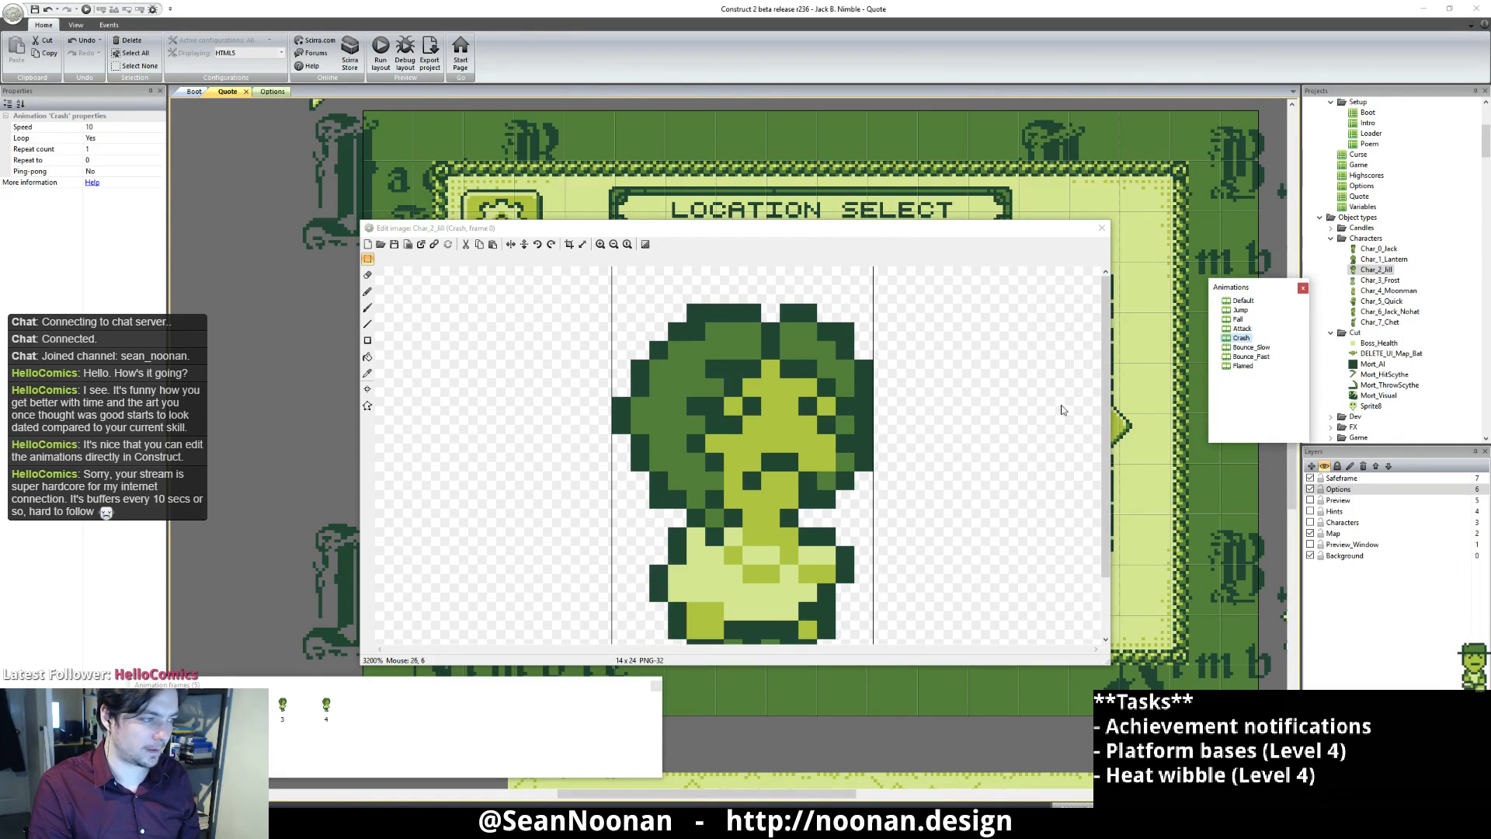
pyautogui.hotkey('ctrl', 'v')
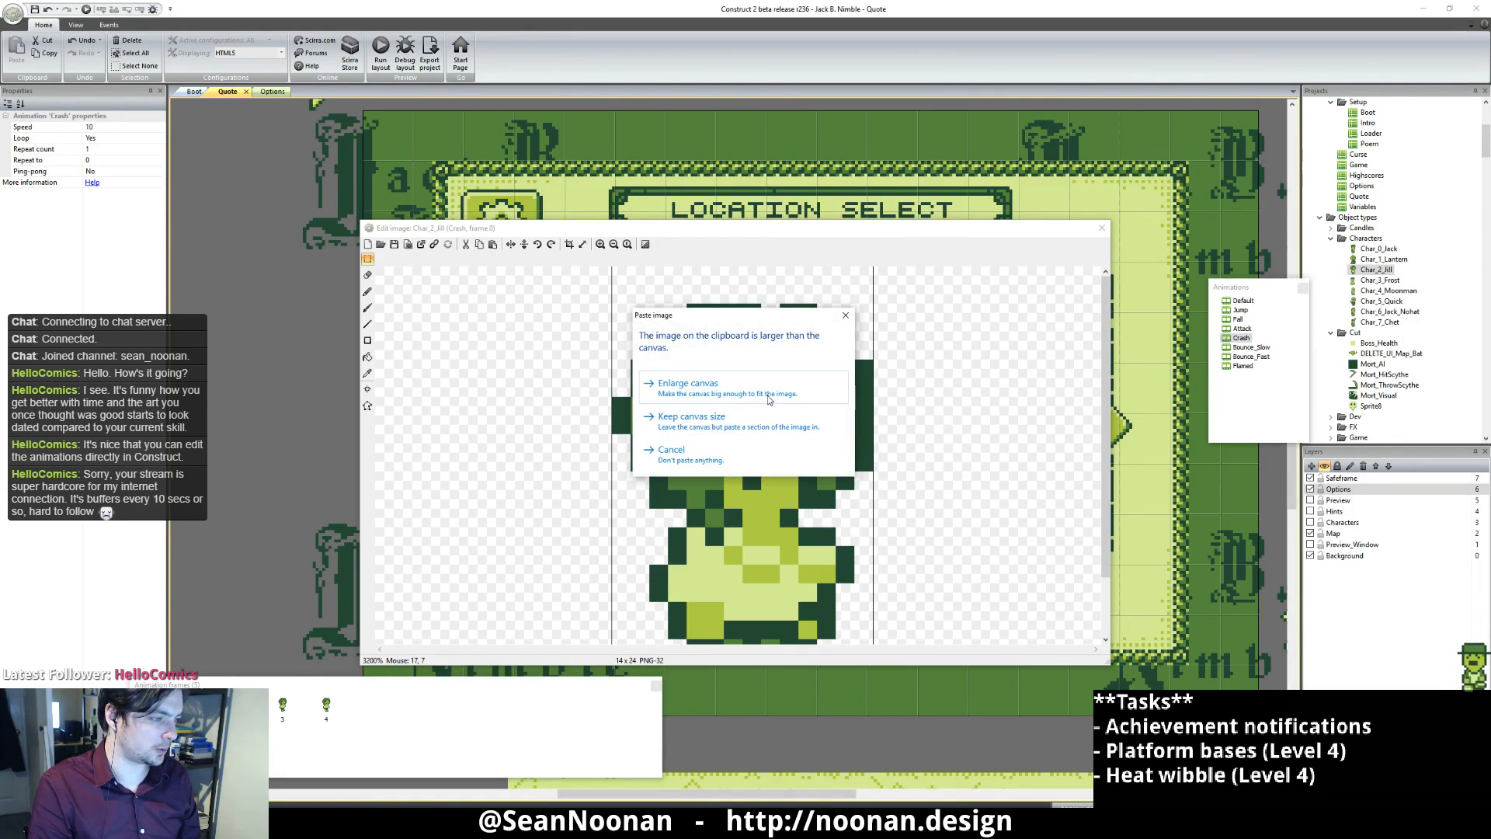
pyautogui.click(735, 420)
pyautogui.moveTo(885, 368); pyautogui.dragTo(871, 401)
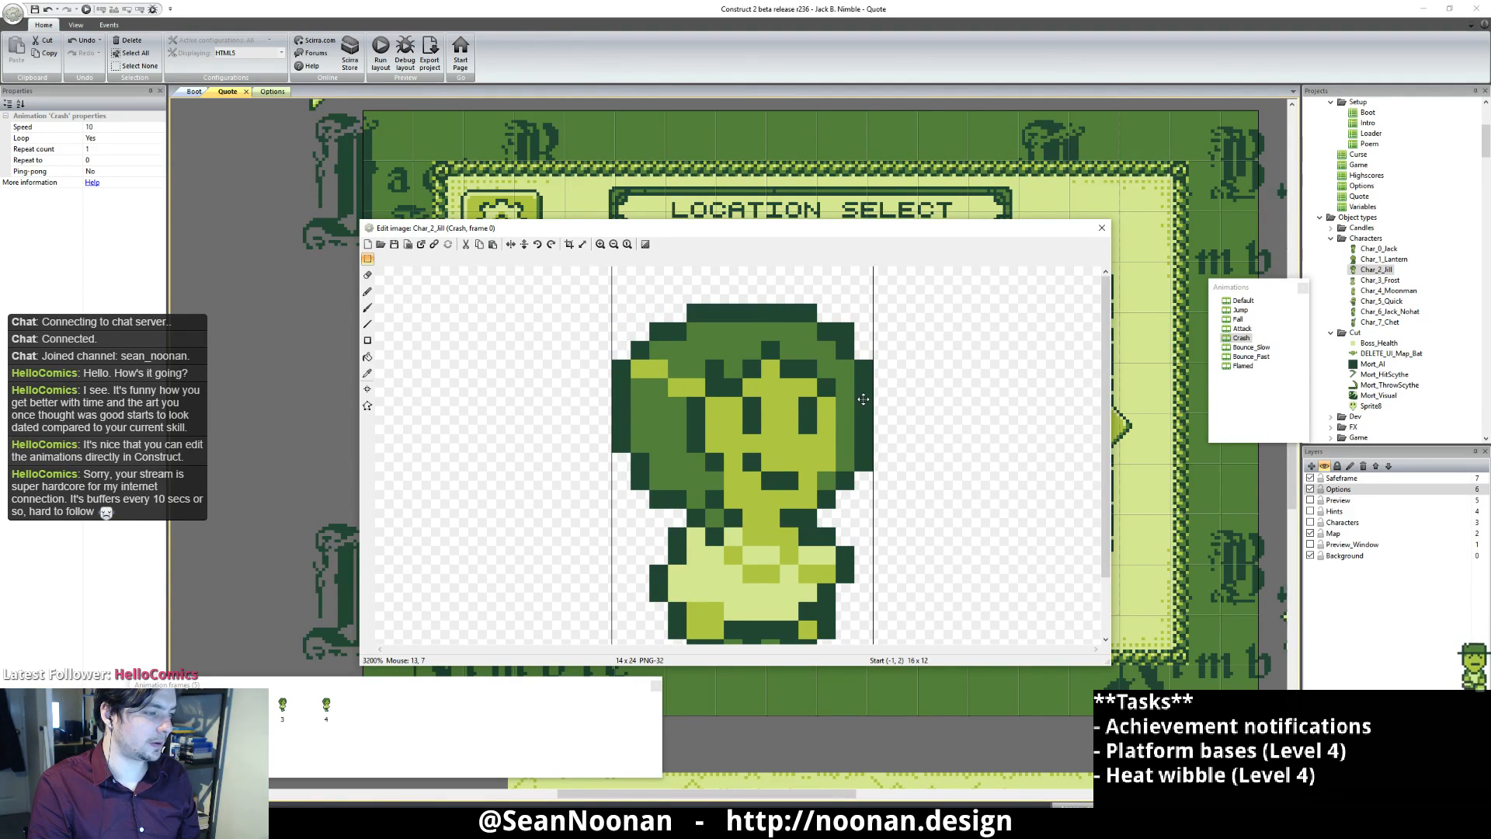
pyautogui.click(996, 399)
# Step: Redraw the pasted face in Crash frame 0 with the pencil, giving it a downturned mouth and slanted, pained eyes
pyautogui.click(368, 291)
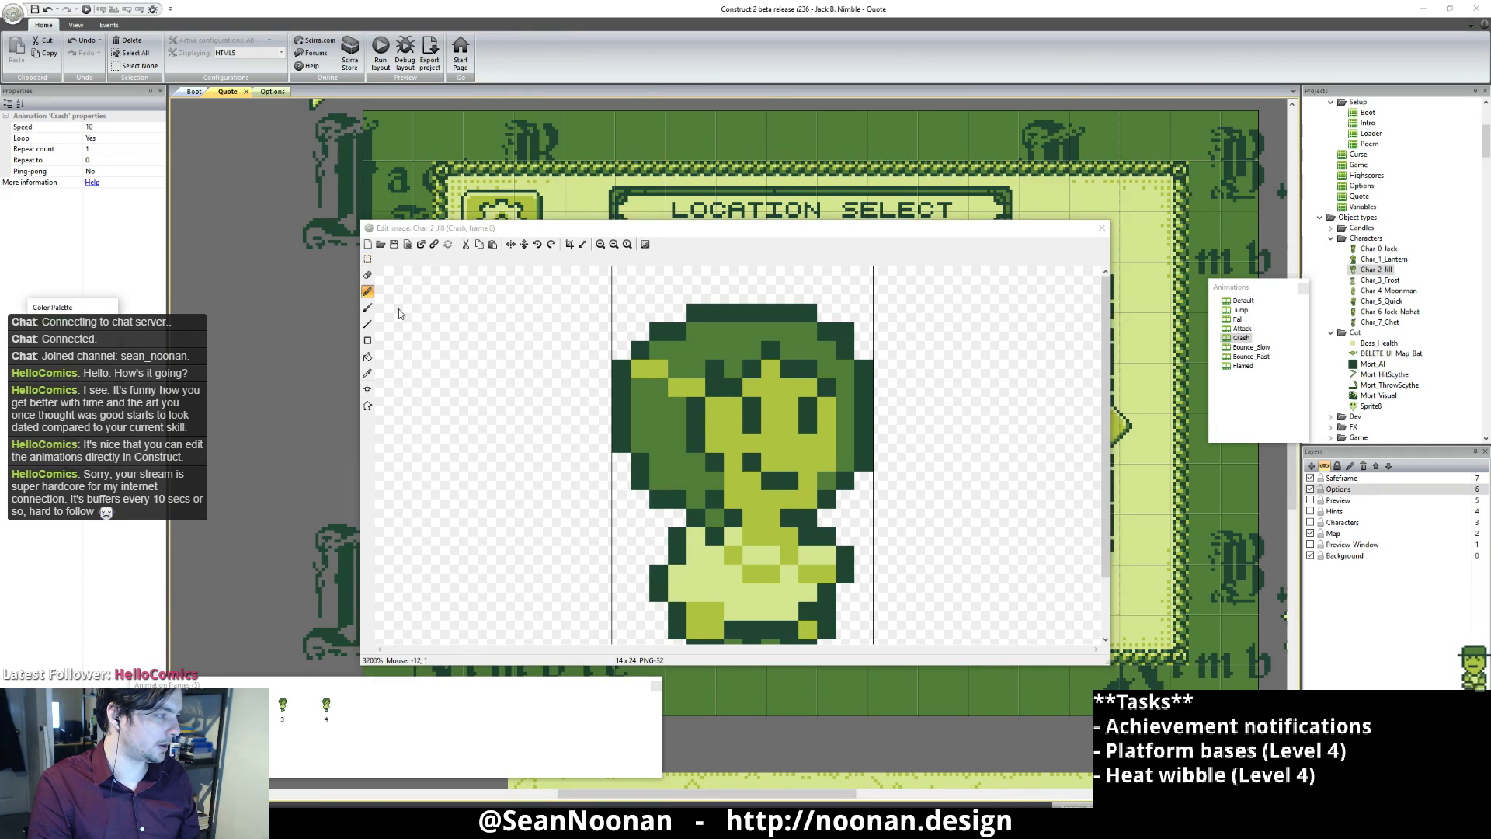
pyautogui.moveTo(771, 467)
pyautogui.mouseDown()
pyautogui.moveTo(793, 466)
pyautogui.moveTo(753, 479)
pyautogui.moveTo(800, 480)
pyautogui.mouseUp()
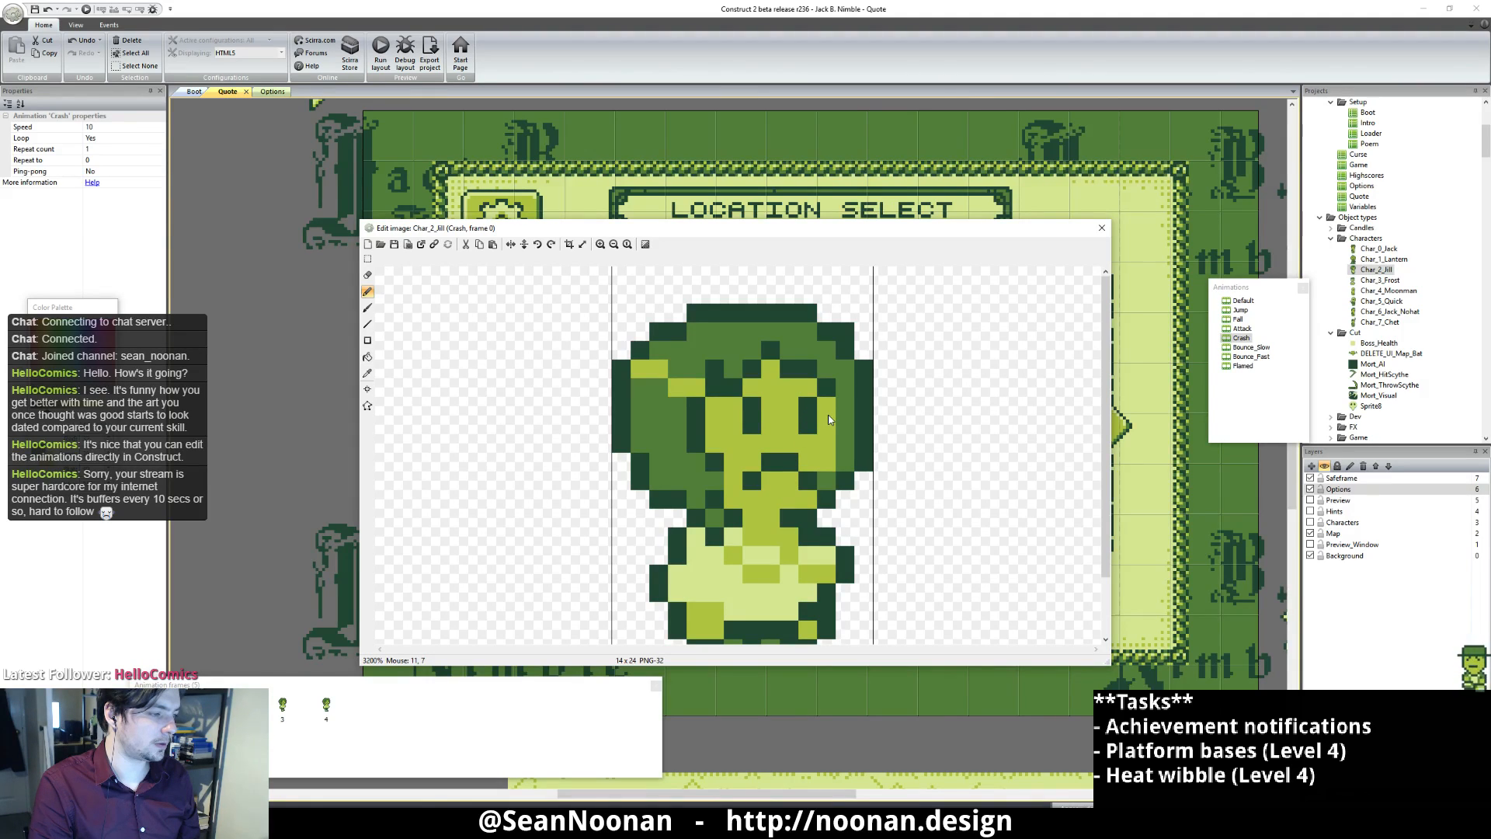
pyautogui.click(737, 441)
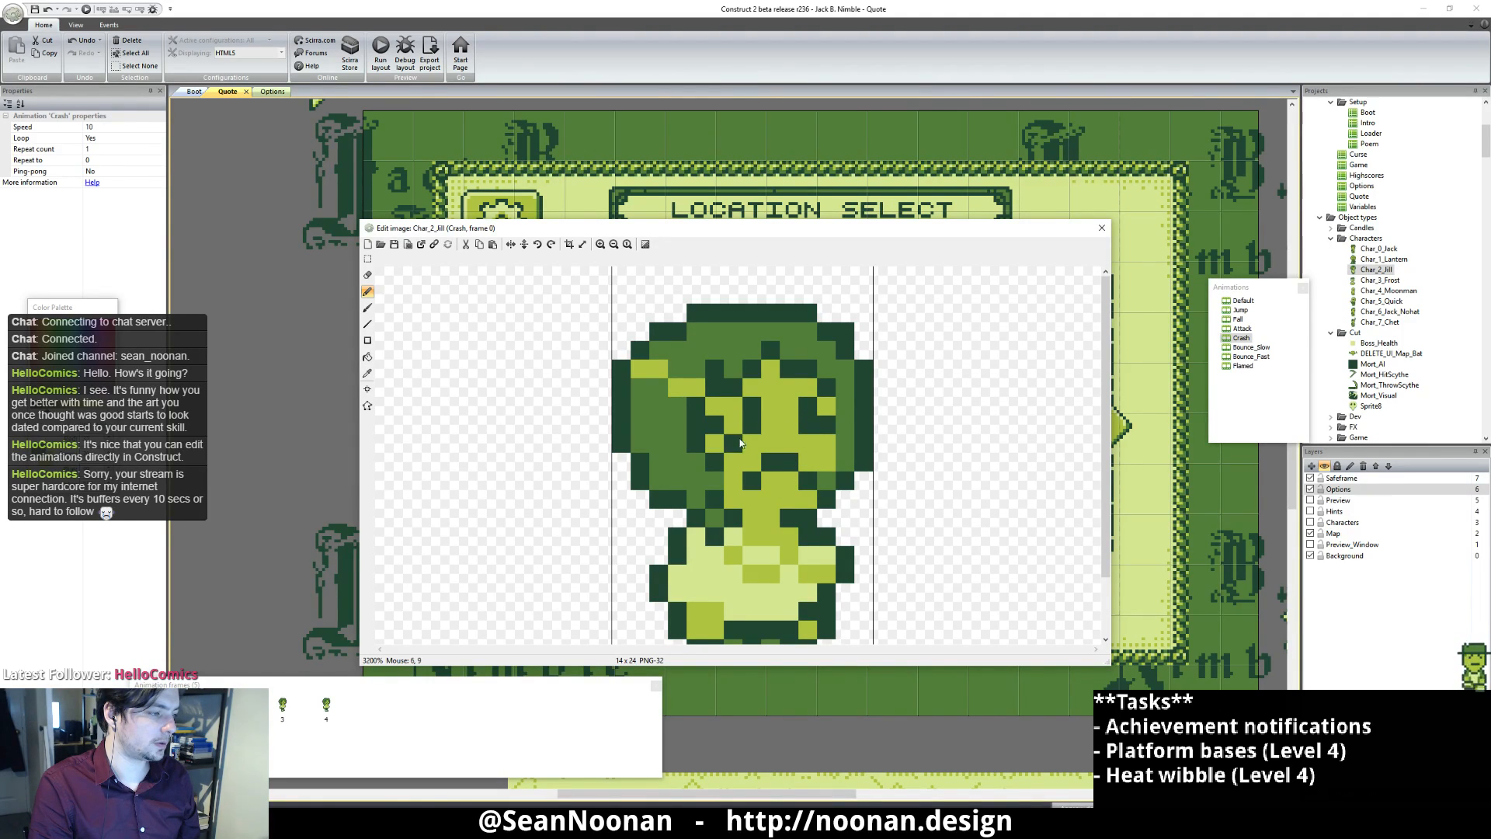
pyautogui.moveTo(756, 446)
pyautogui.mouseDown()
pyautogui.moveTo(714, 425)
pyautogui.moveTo(742, 433)
pyautogui.mouseUp()
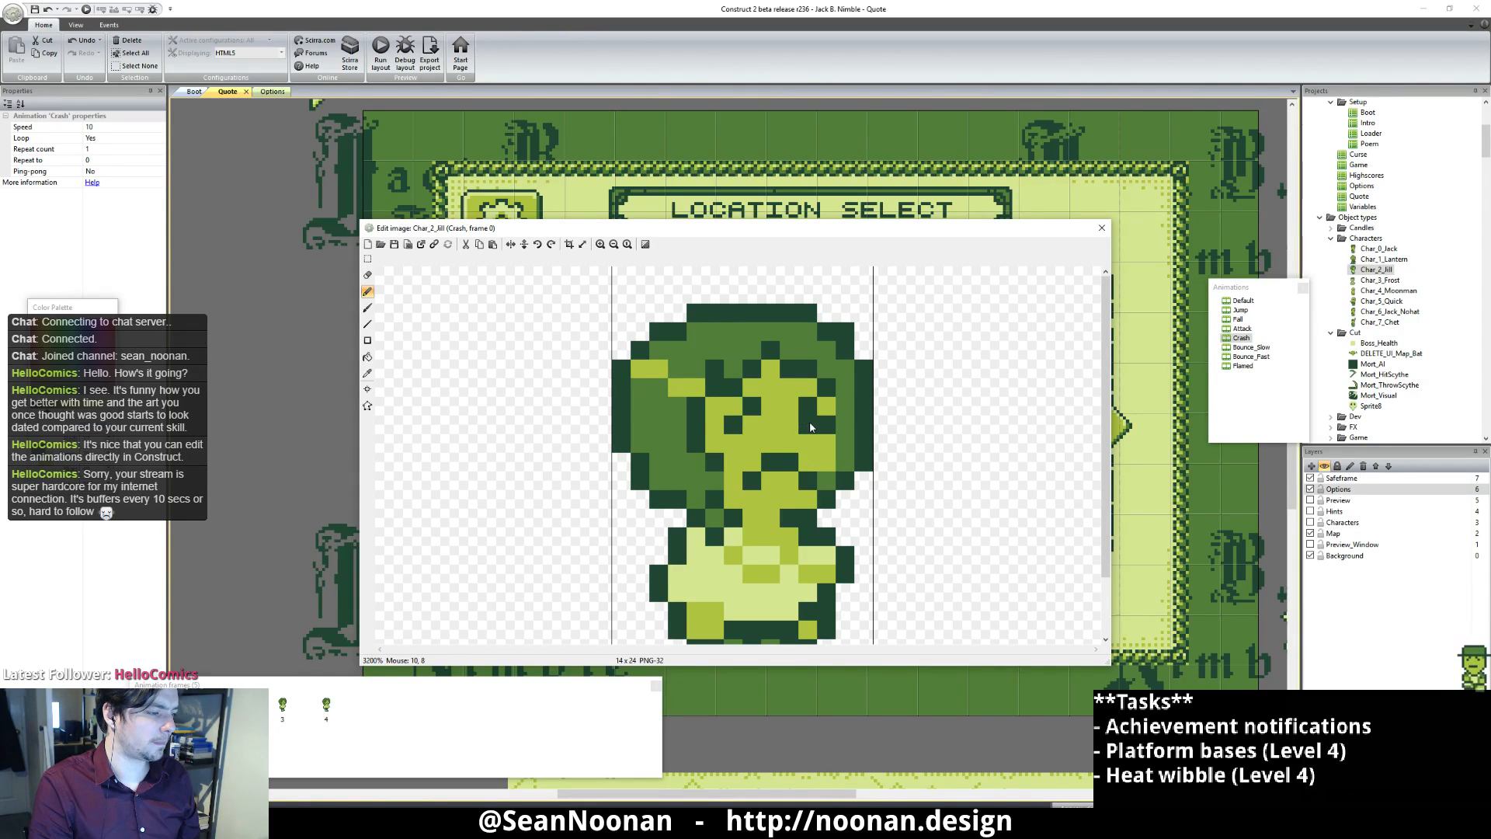
# Step: Step through the Crash frames at a reduced scale to compare the new head with the old ones, and return to frame 0
pyautogui.scroll(-3, 792, 466)
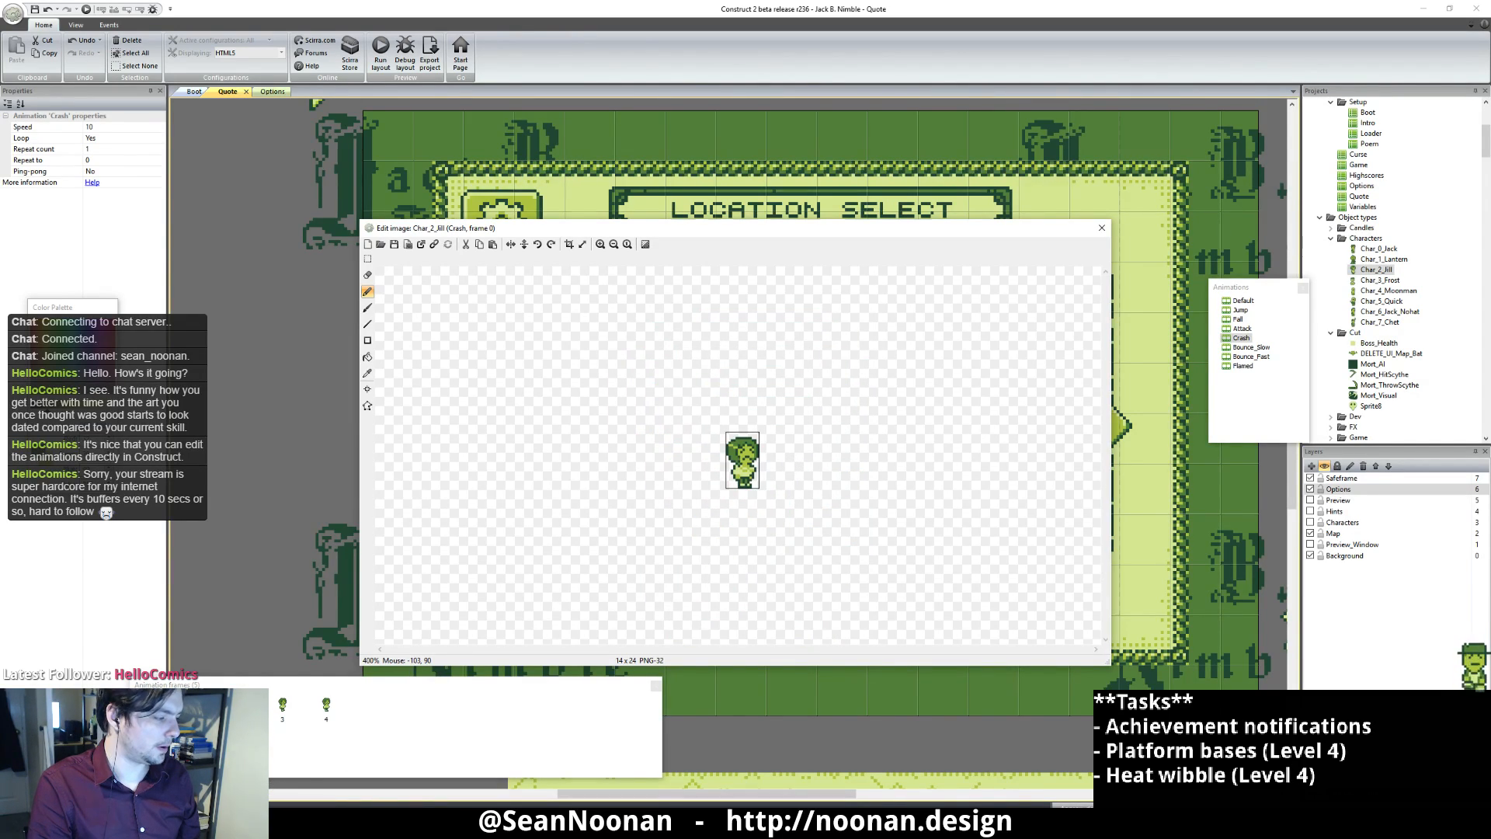
pyautogui.click(195, 704)
pyautogui.press('Left')
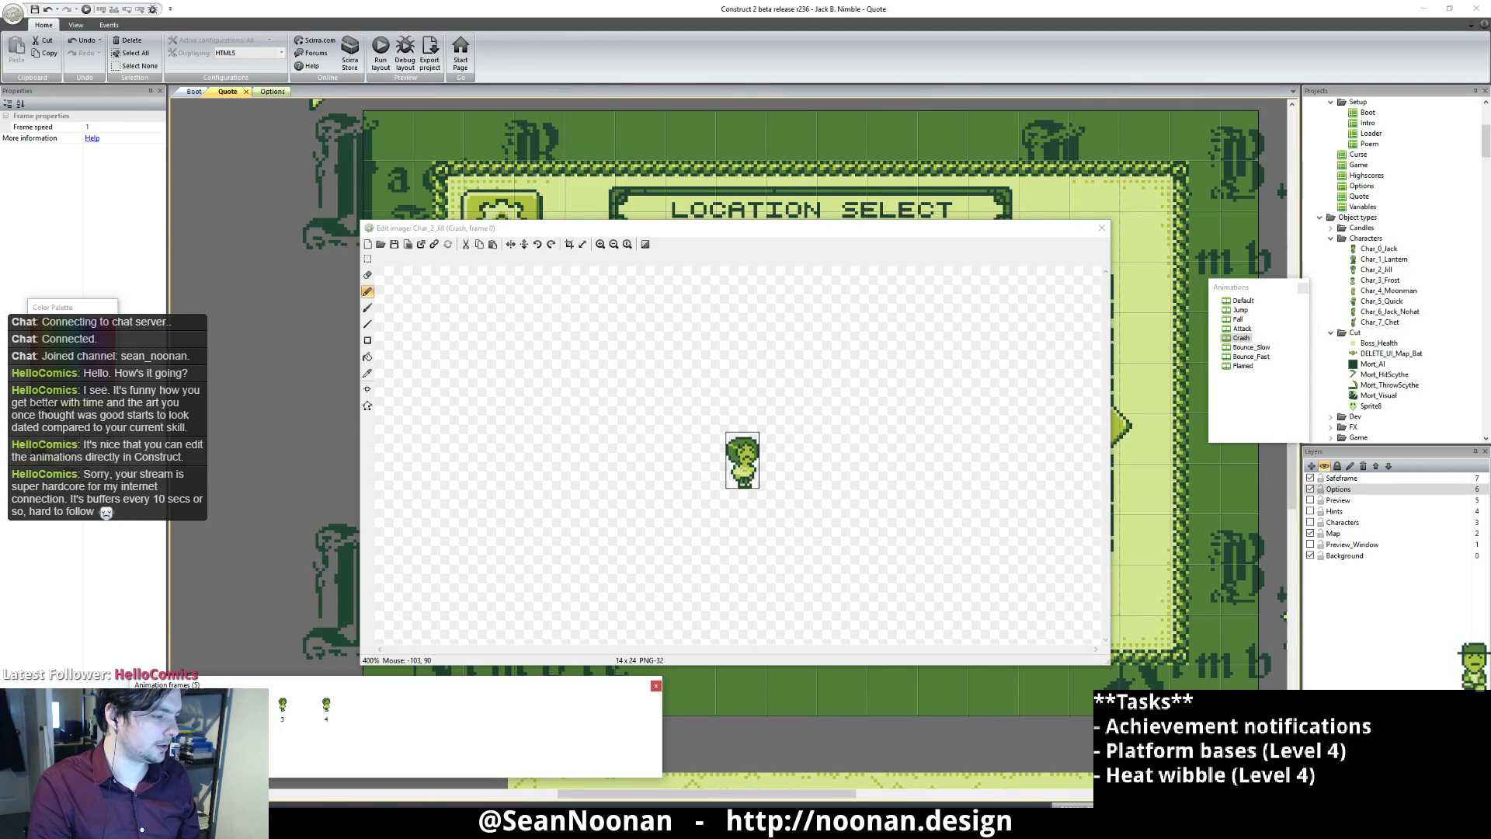
pyautogui.press('Right')
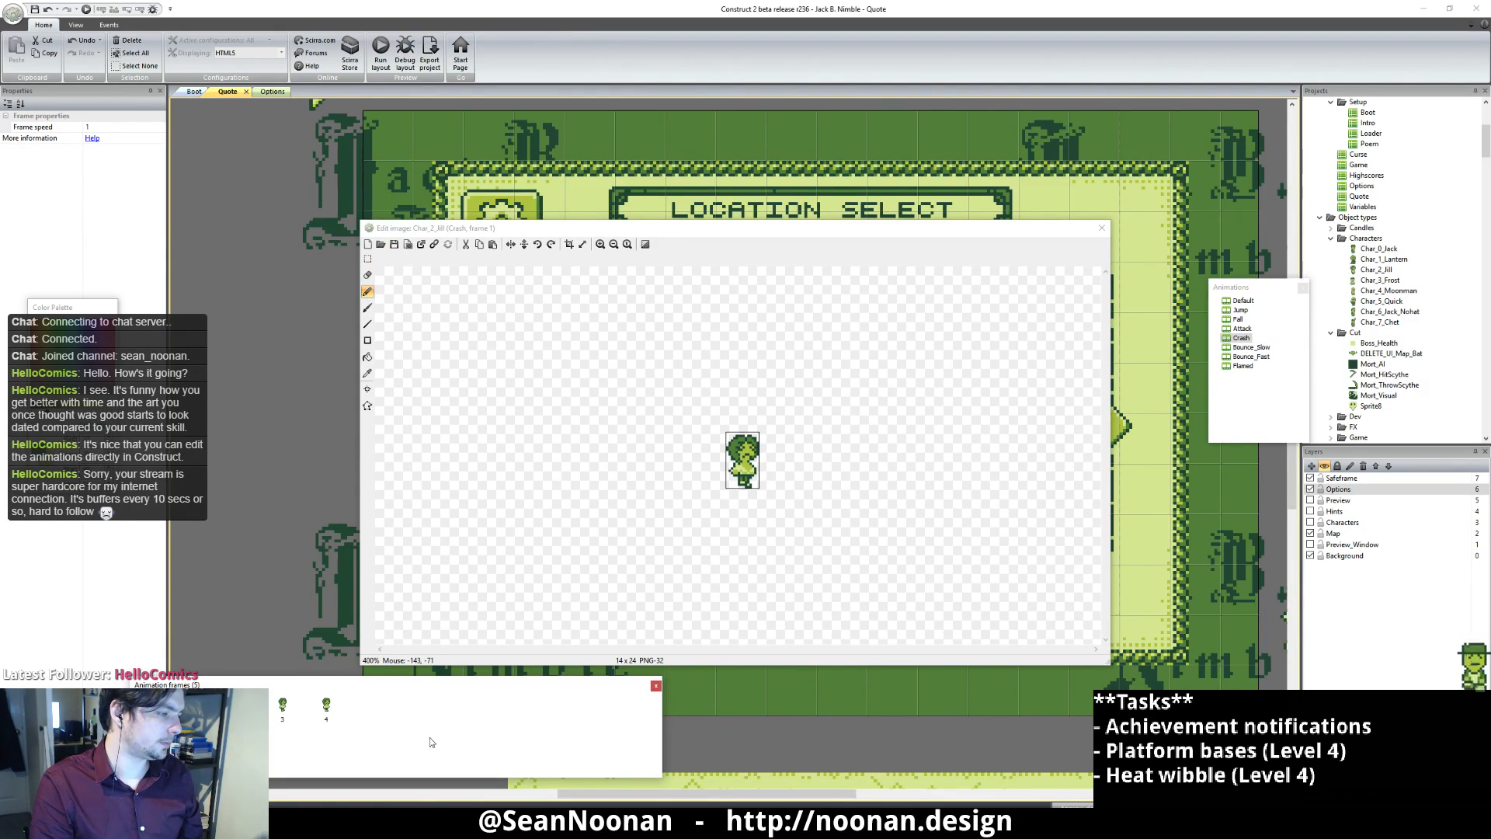
pyautogui.click(283, 706)
pyautogui.click(327, 708)
pyautogui.press('Right')
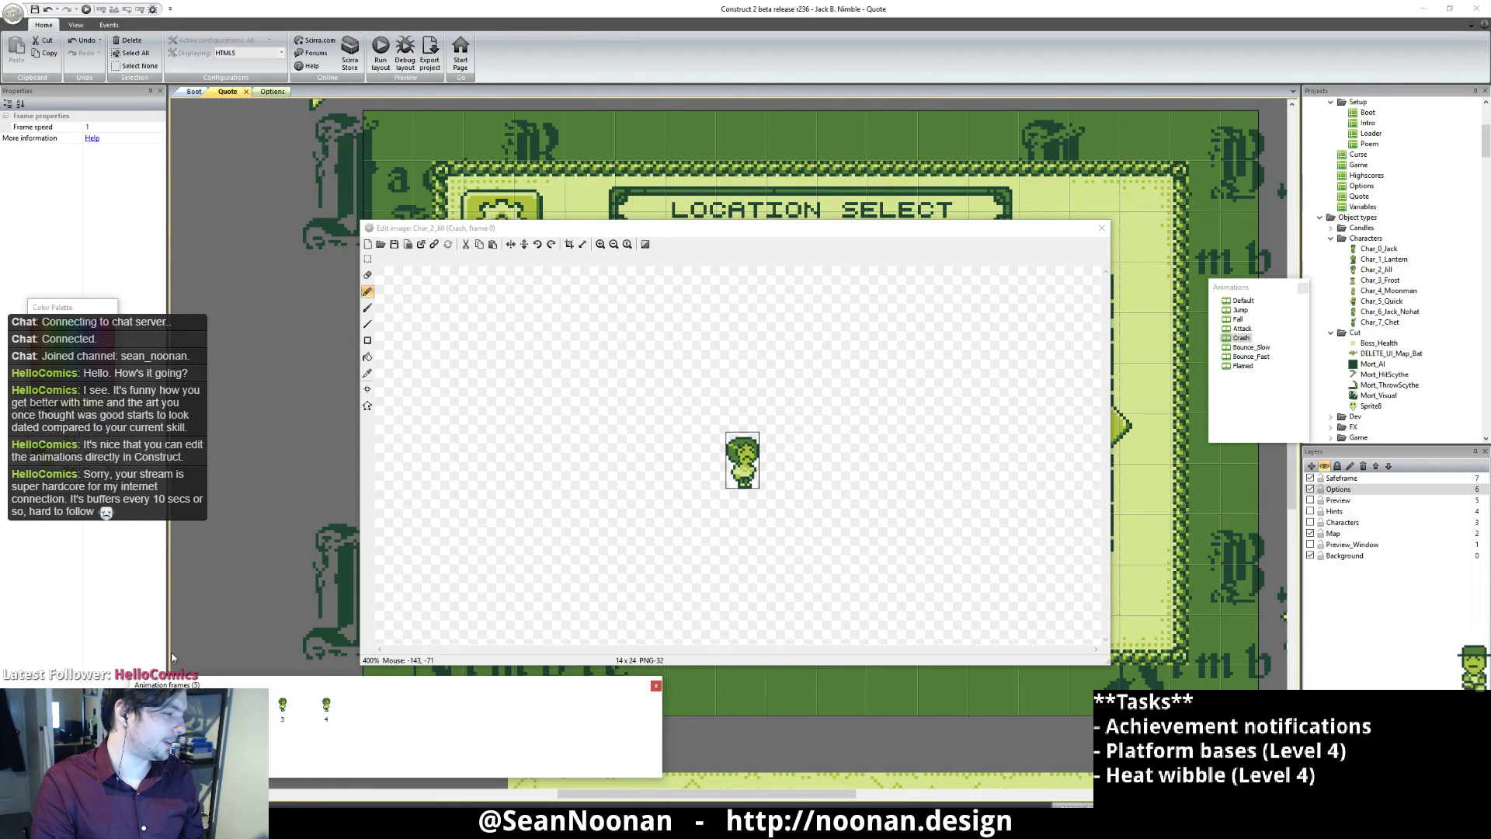
# Step: Copy the 14 x 14 pixel area containing the reworked head in Crash frame 0
pyautogui.click(367, 258)
pyautogui.moveTo(616, 332); pyautogui.dragTo(870, 466)
pyautogui.keyDown('ctrl'); pyautogui.scroll(3, 831, 511); pyautogui.keyUp('ctrl')
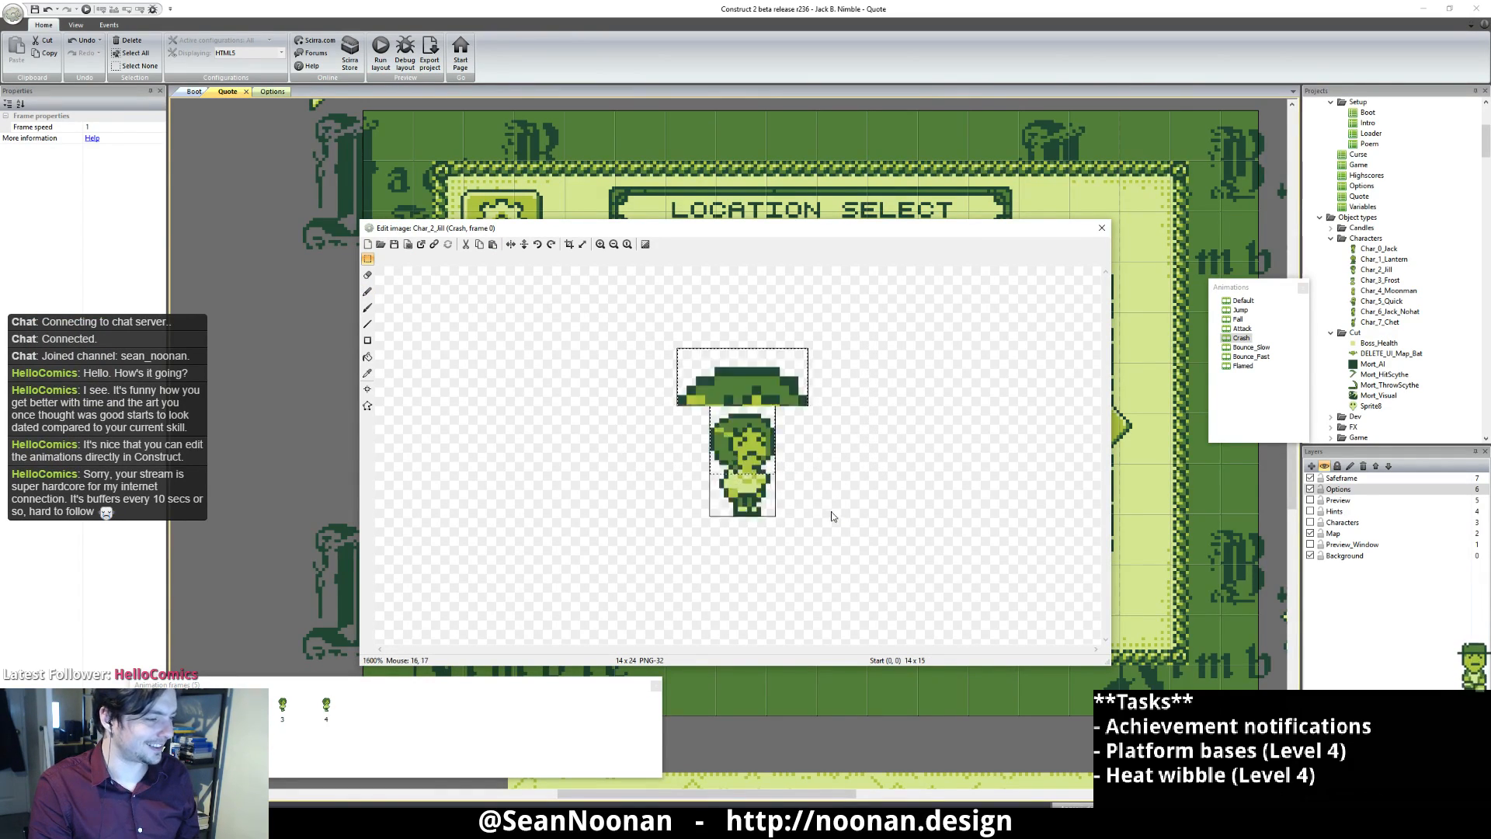
pyautogui.scroll(2, 923, 525)
pyautogui.moveTo(538, 268); pyautogui.dragTo(939, 509)
pyautogui.click(939, 509)
# Step: Paste the copied head into Crash frame 1 and raise it one pixel to cover the old head
pyautogui.click(195, 706)
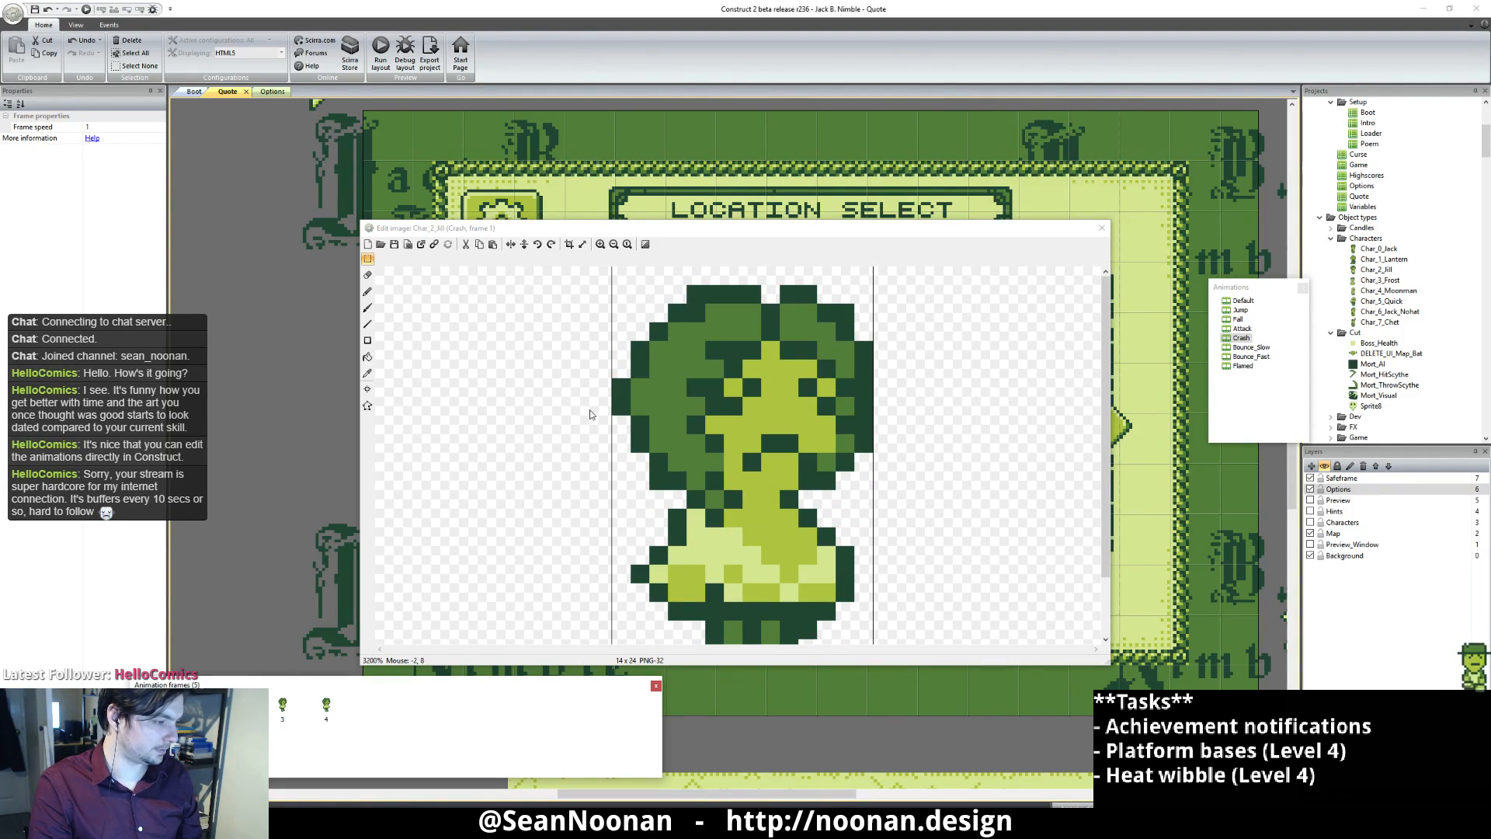
pyautogui.click(787, 375)
pyautogui.hotkey('ctrl', 'v')
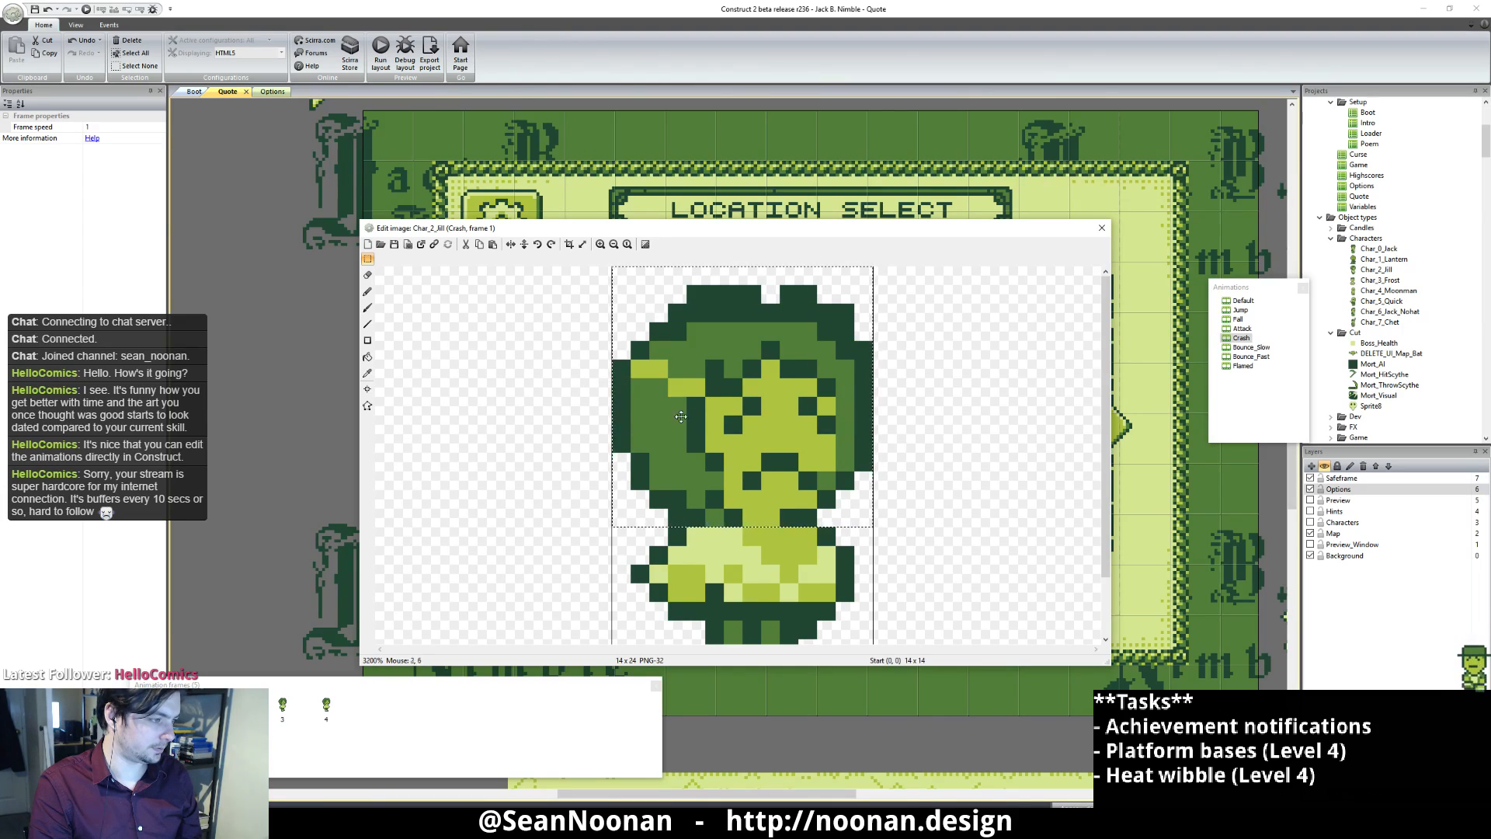
pyautogui.moveTo(704, 407); pyautogui.dragTo(704, 392)
pyautogui.click(989, 405)
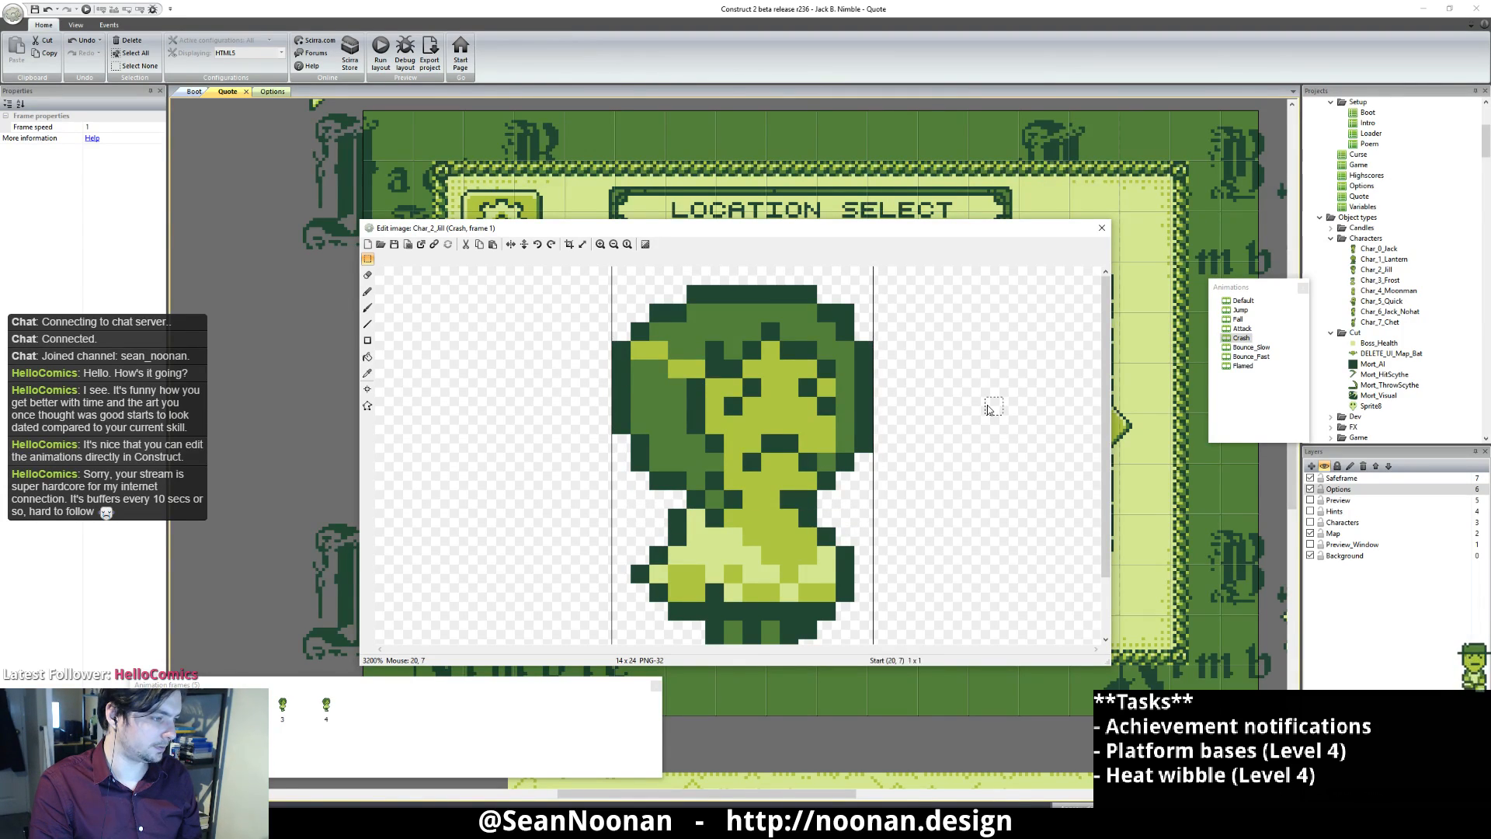
# Step: Paste the copied head over the old one in Crash frame 2 without offsetting it
pyautogui.click(237, 706)
pyautogui.click(490, 476)
pyautogui.hotkey('ctrl', 'v')
pyautogui.click(586, 392)
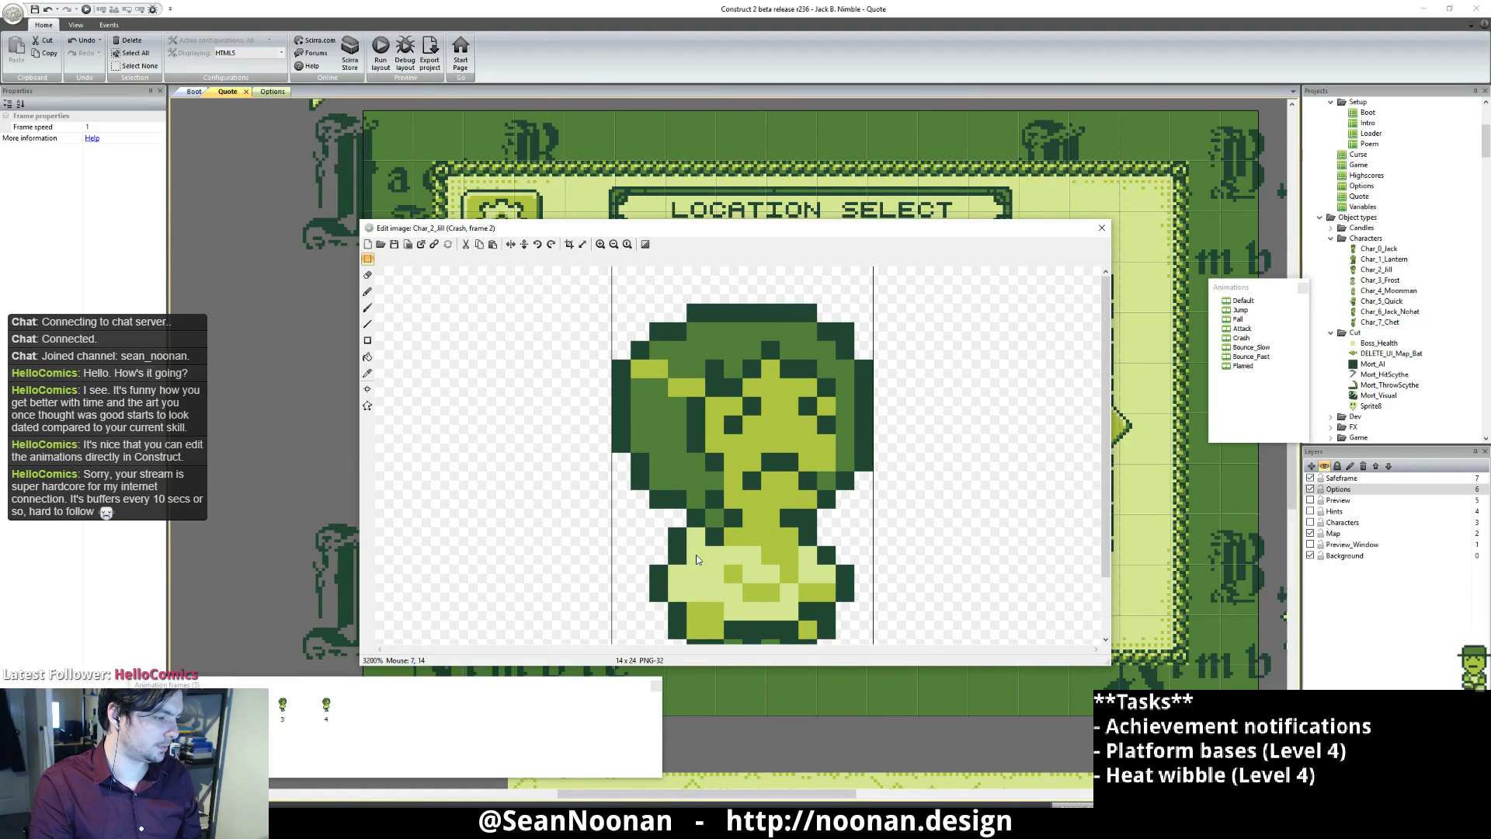
# Step: Paste the copied head into Crash frame 3, shifted up one pixel over the old head
pyautogui.click(291, 706)
pyautogui.click(459, 495)
pyautogui.hotkey('ctrl', 'v')
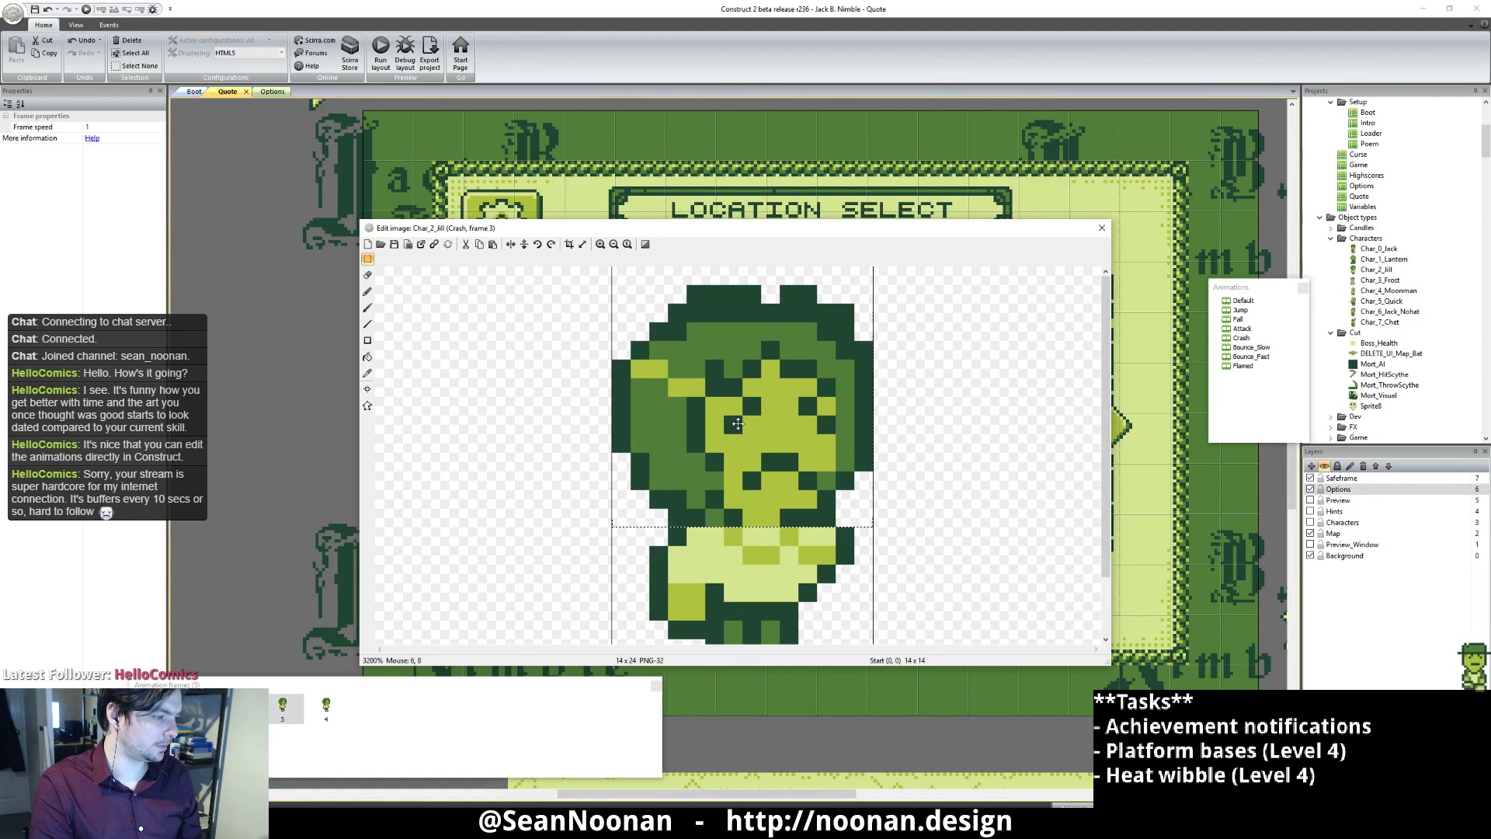
pyautogui.moveTo(739, 422); pyautogui.dragTo(741, 409)
pyautogui.click(676, 548)
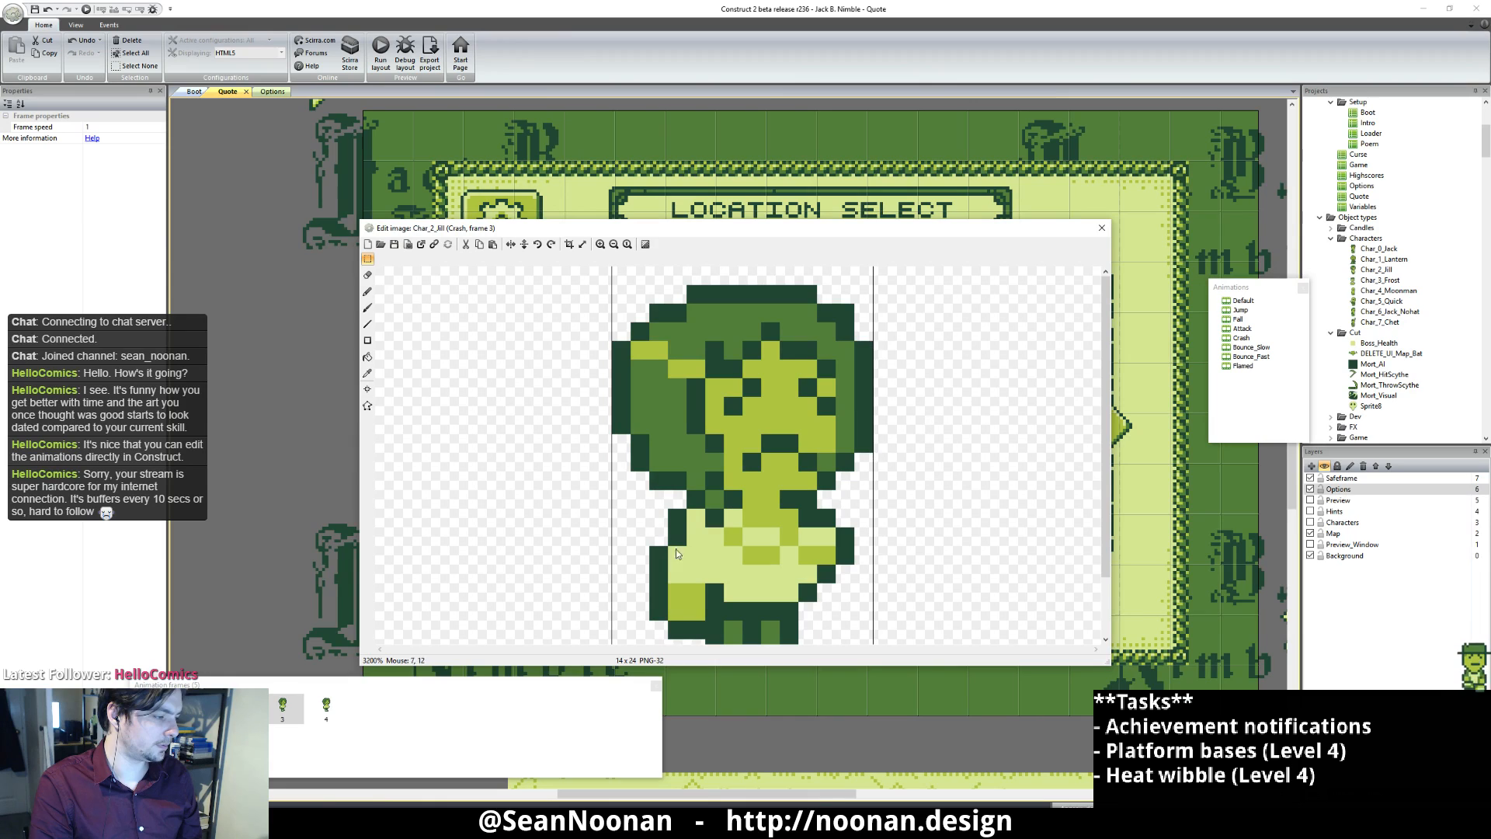
# Step: Replace the head in Crash frame 4 with the copied one, placed one pixel higher
pyautogui.click(342, 707)
pyautogui.click(550, 435)
pyautogui.hotkey('ctrl', 'v')
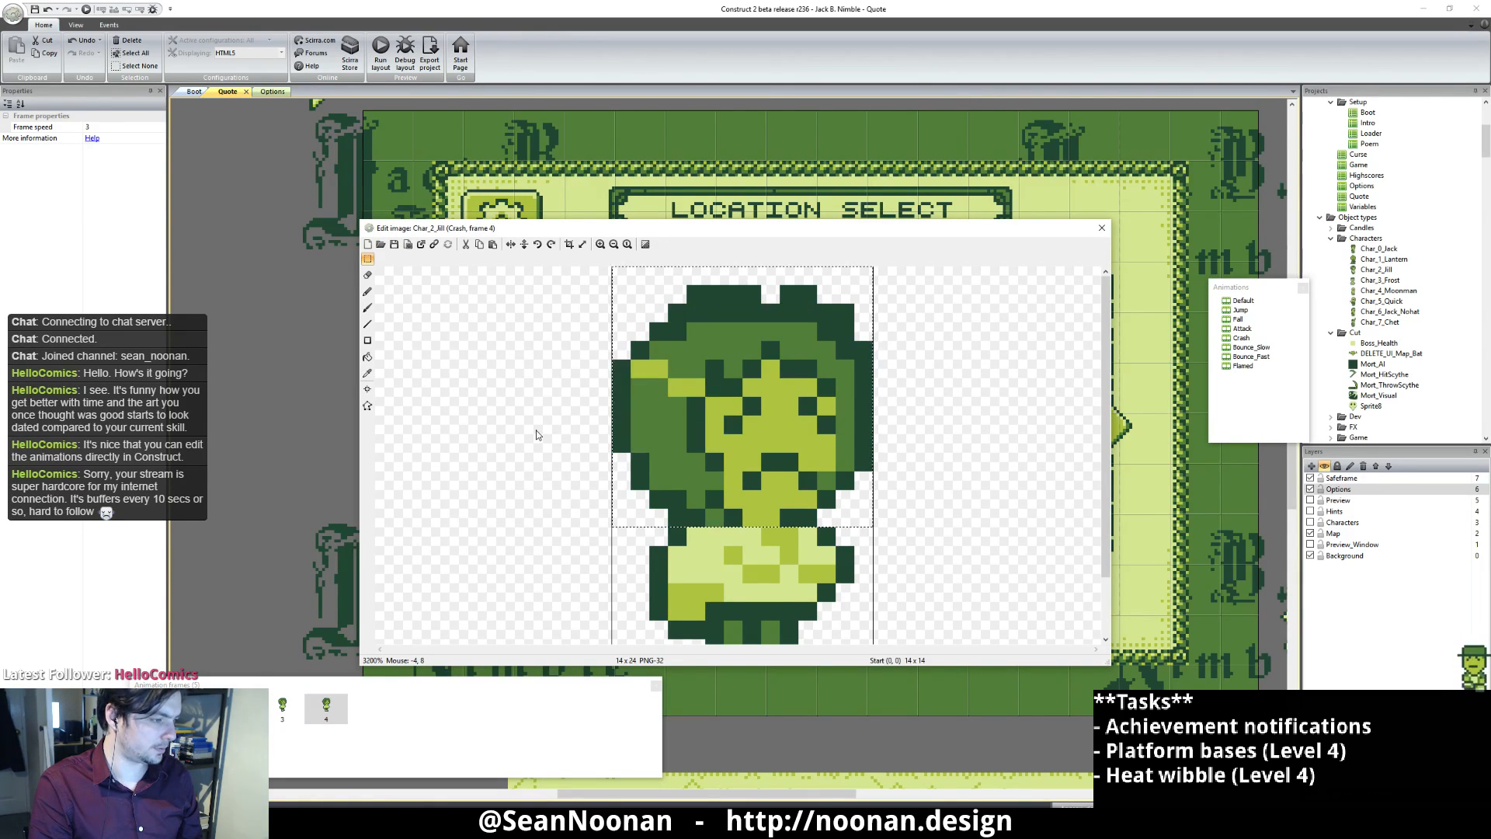
pyautogui.moveTo(739, 428); pyautogui.dragTo(743, 411)
pyautogui.click(976, 426)
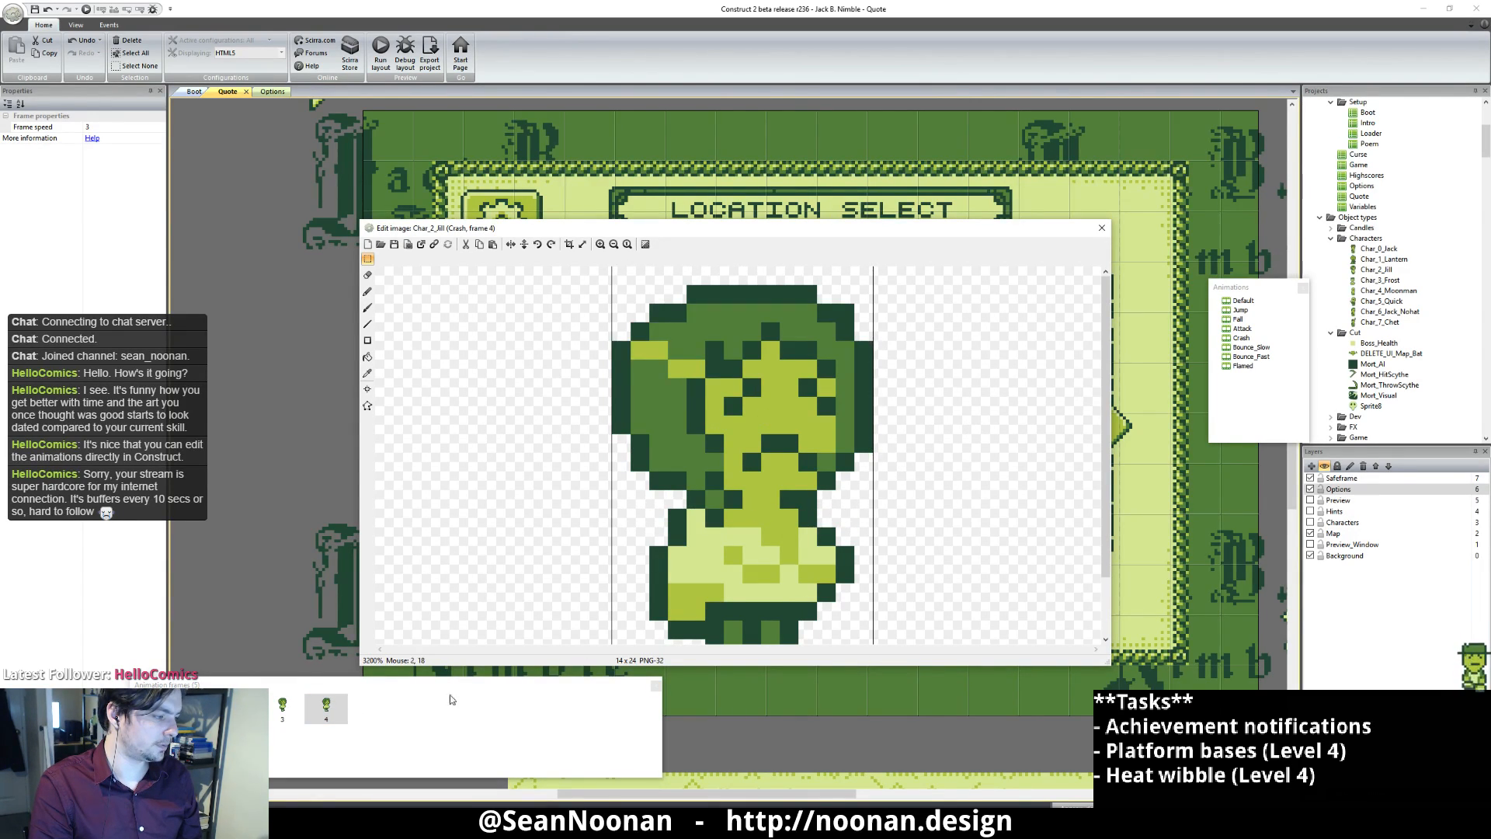
# Step: Return to Crash frame 0, preview the Crash animation's playback to check the new heads, and close the preview
pyautogui.click(152, 707)
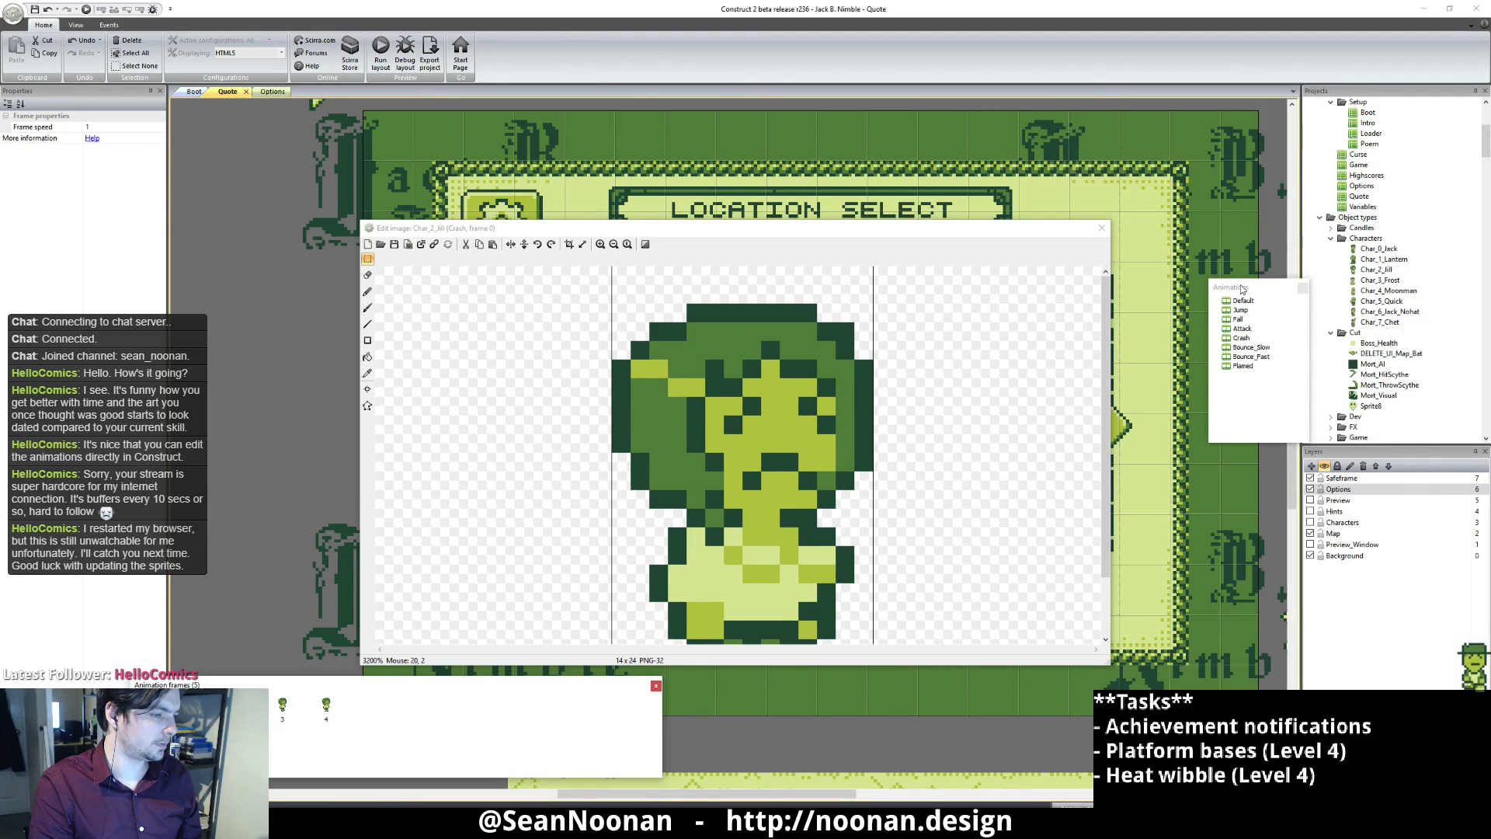
pyautogui.rightClick(1244, 336)
pyautogui.click(1279, 376)
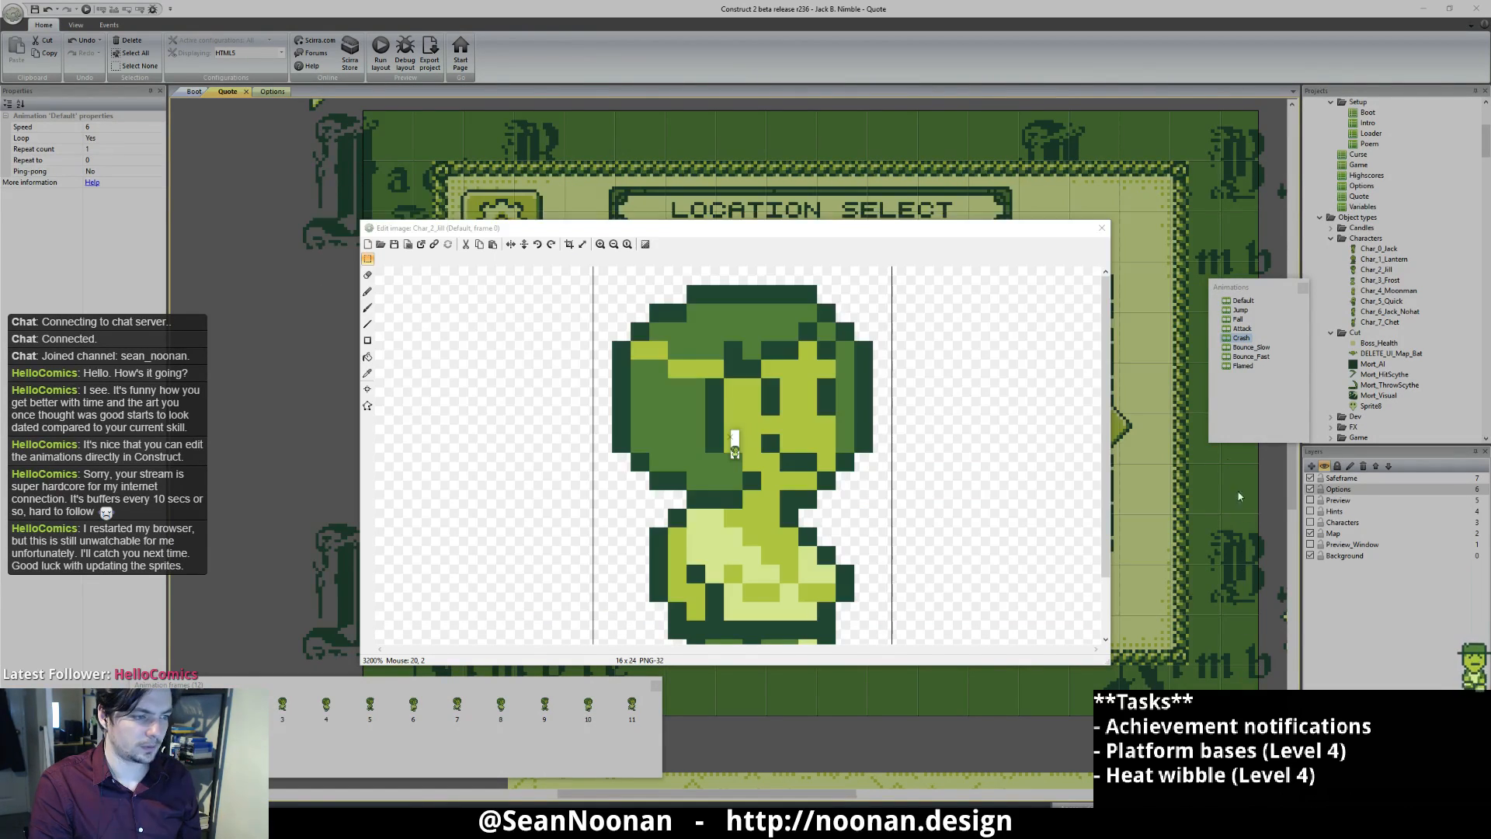
pyautogui.click(731, 438)
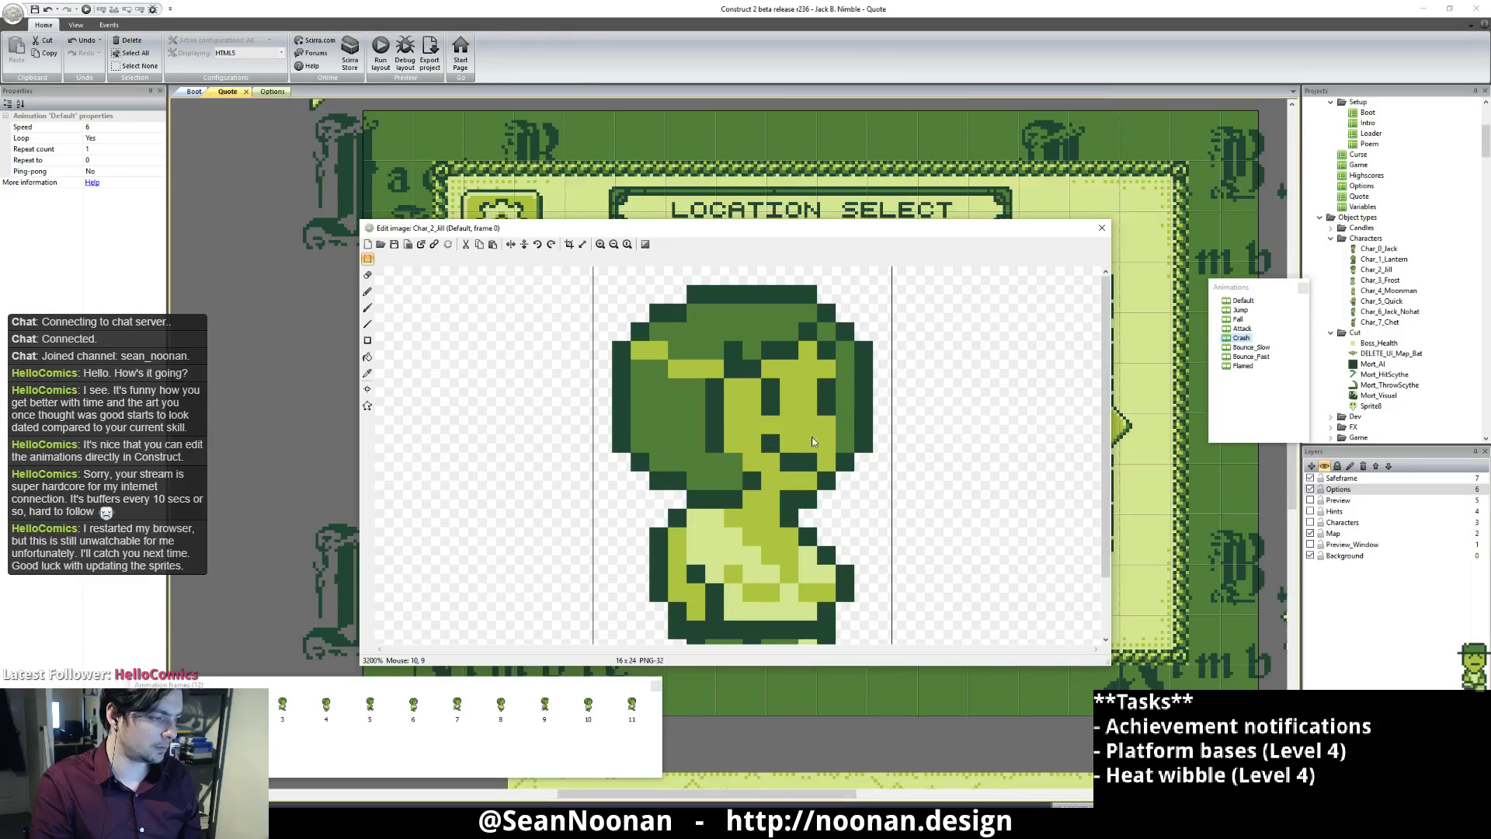